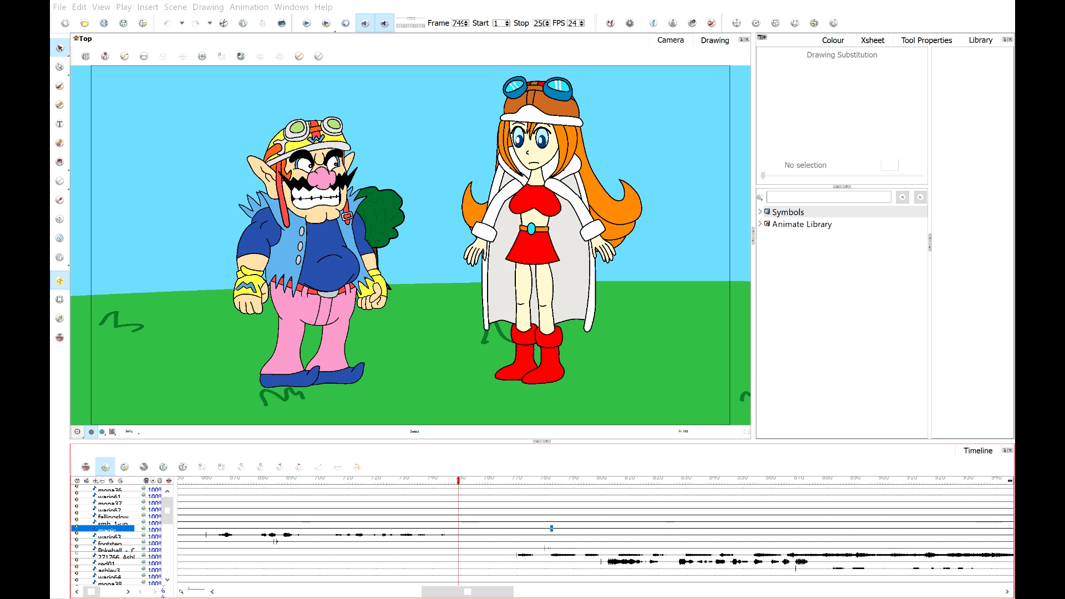
# Return the playhead to the first frame and play the animation from the start, then stop playback.
pyautogui.moveTo(468, 592); pyautogui.dragTo(265, 591)
pyautogui.moveTo(216, 479); pyautogui.dragTo(157, 488)
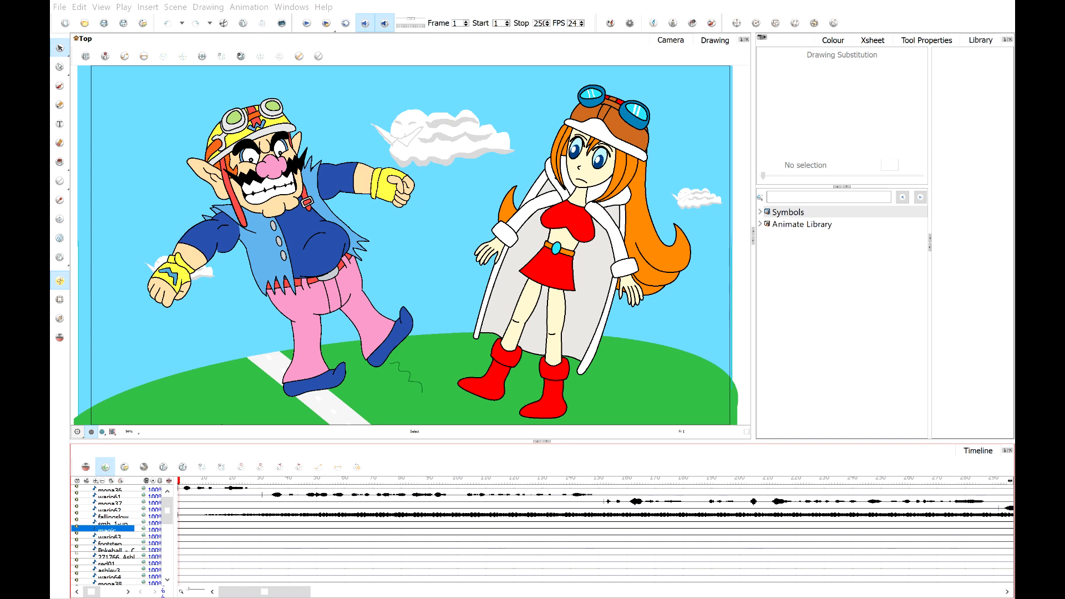
pyautogui.click(595, 387)
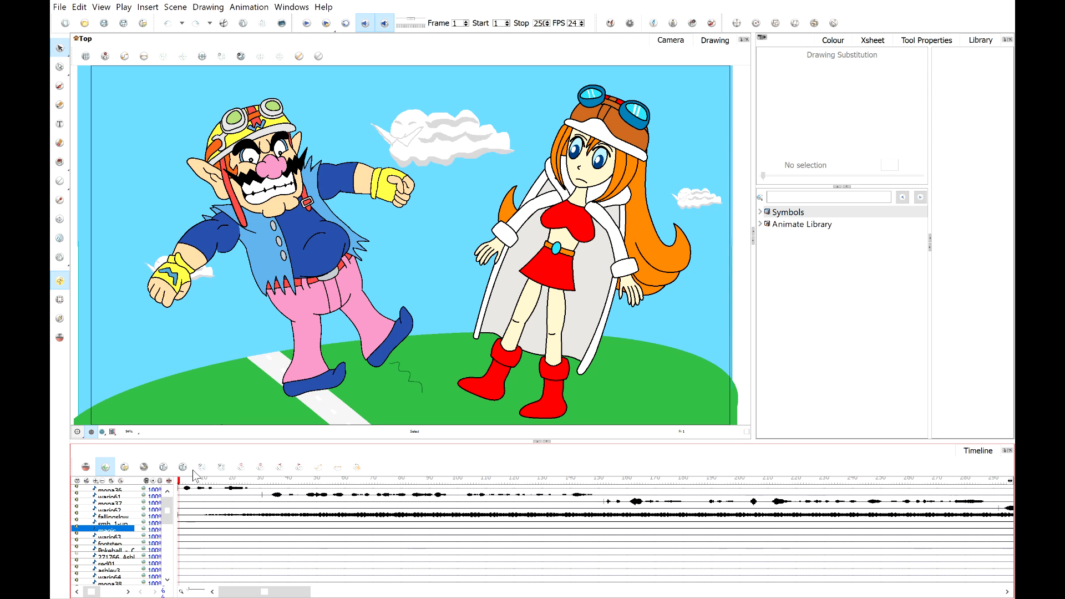
pyautogui.click(307, 24)
pyautogui.click(179, 483)
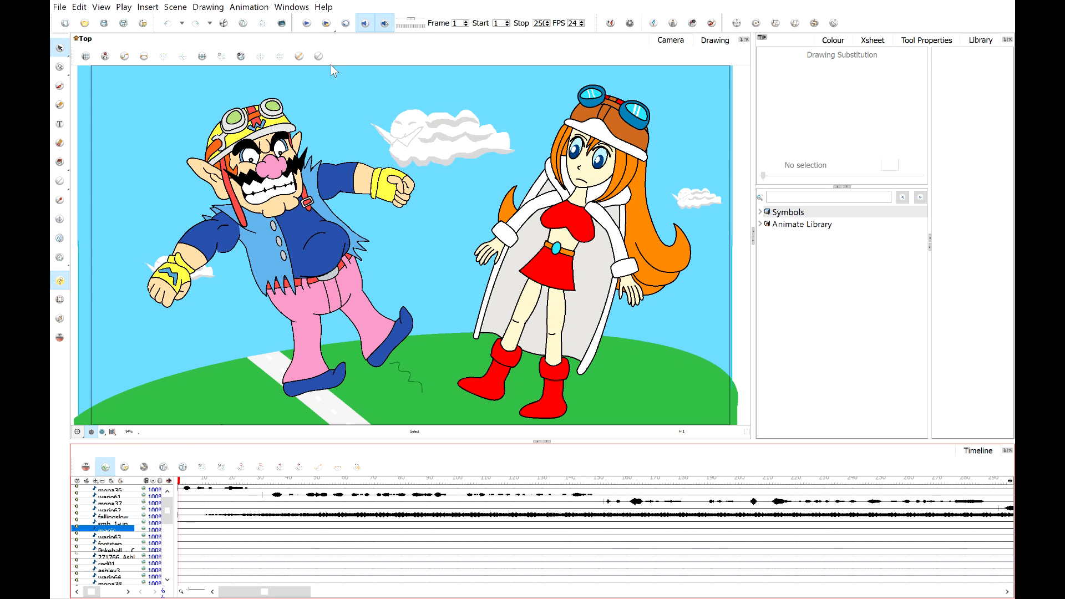
pyautogui.click(307, 24)
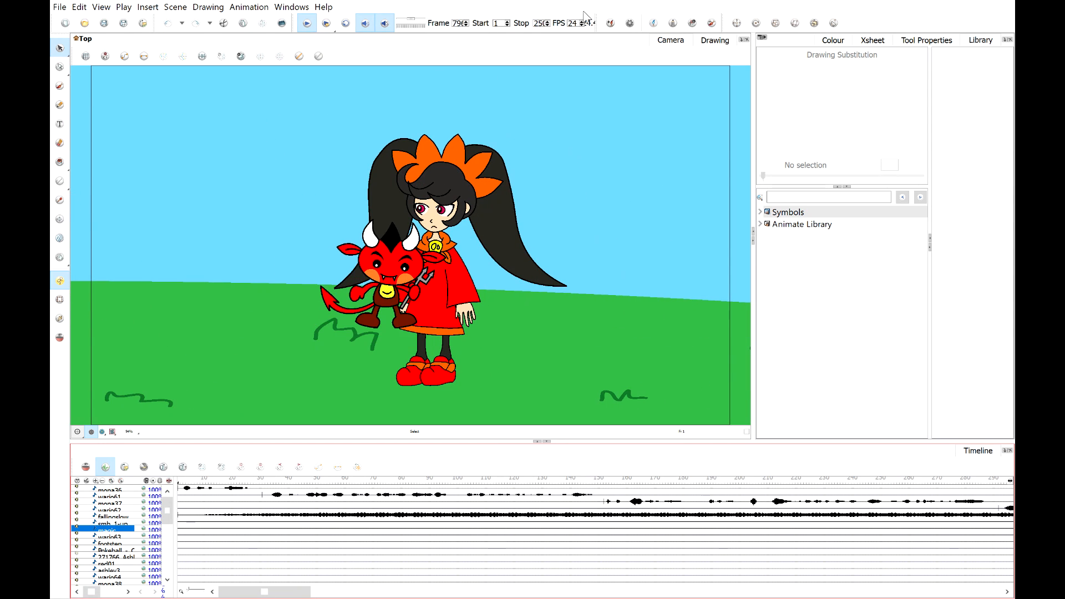
pyautogui.click(304, 30)
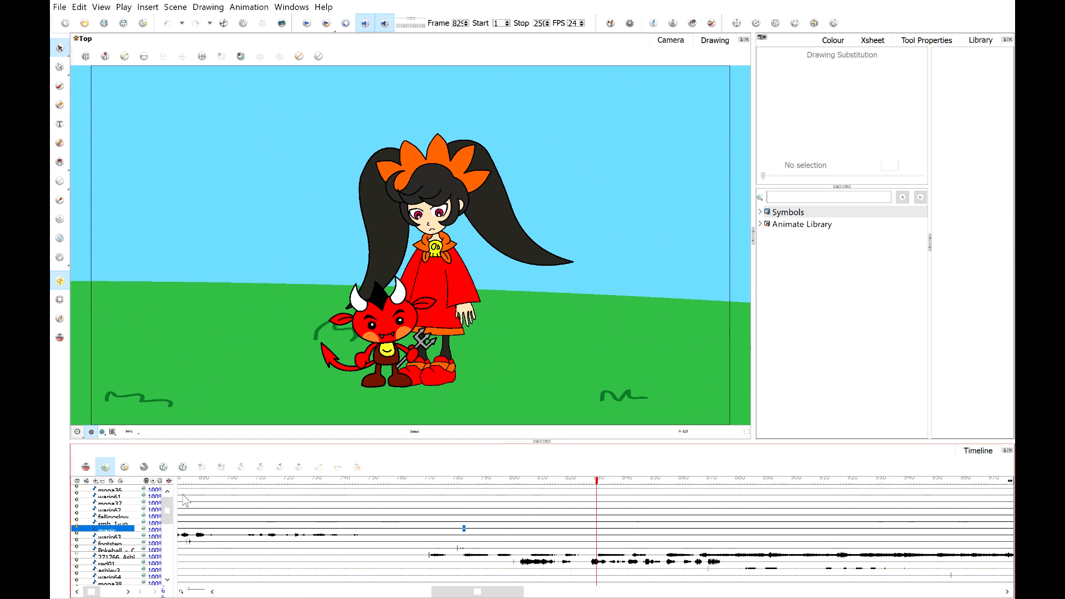
# Move further along the timeline and play the animation from that point before stopping it.
pyautogui.scroll(-4, 104, 532)
pyautogui.scroll(-1, 106, 534)
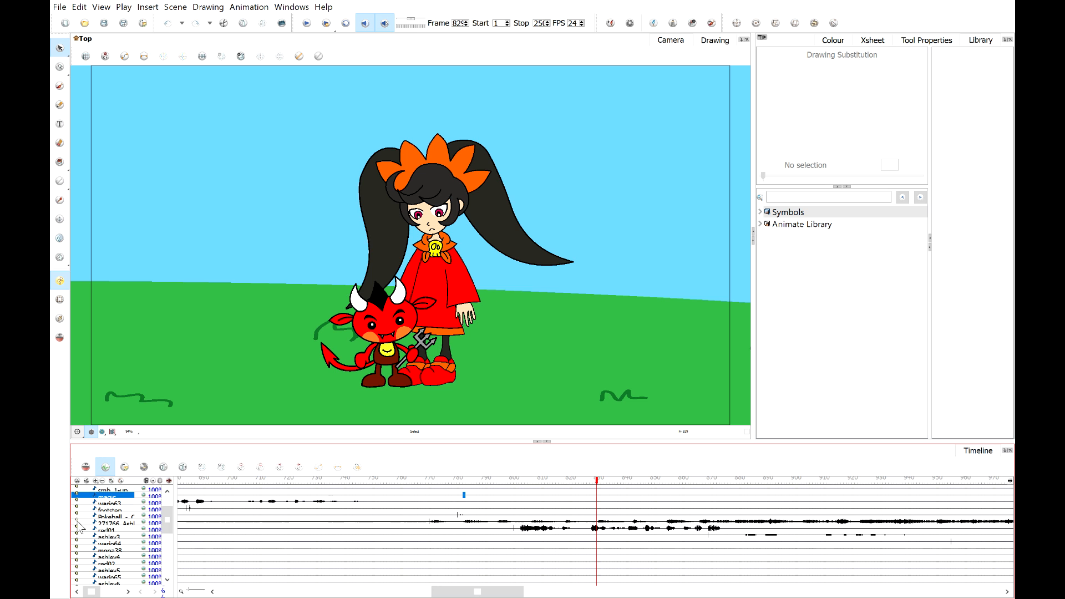
pyautogui.moveTo(478, 592); pyautogui.dragTo(450, 592)
pyautogui.moveTo(348, 481); pyautogui.dragTo(220, 488)
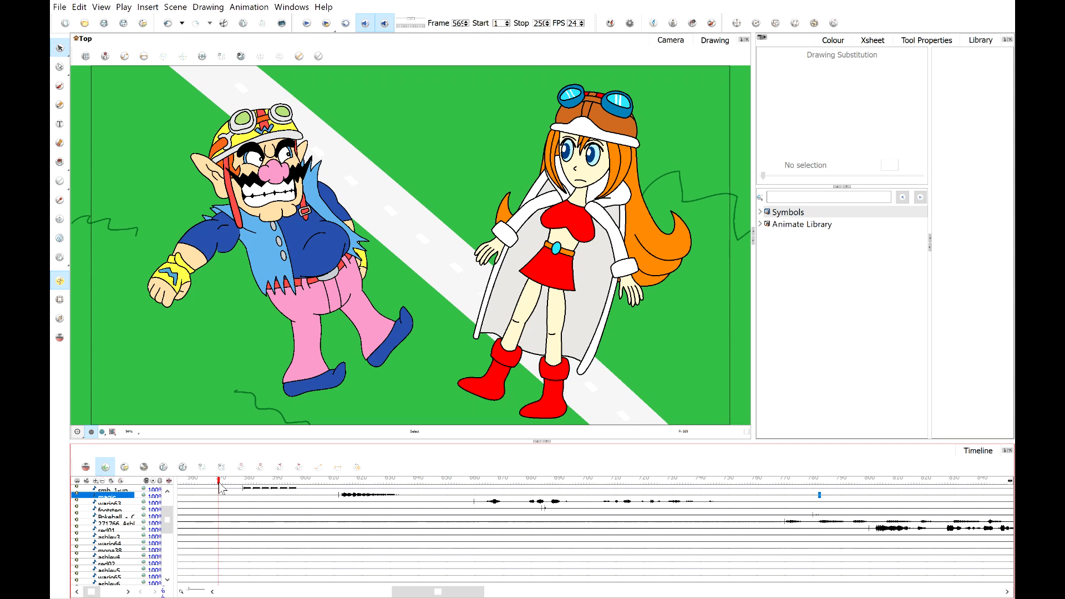
pyautogui.click(306, 23)
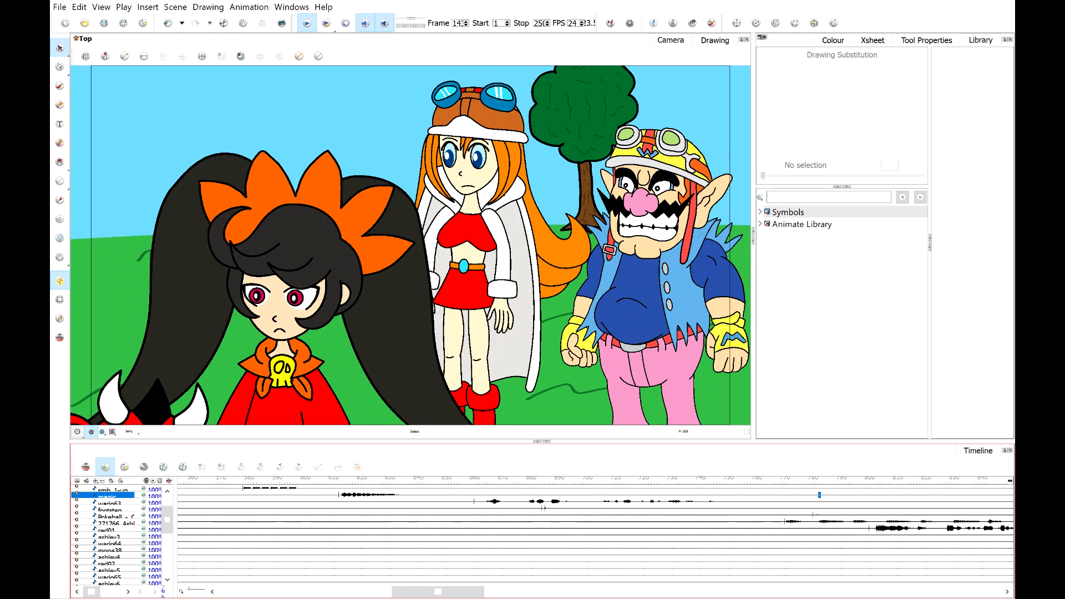
pyautogui.click(307, 24)
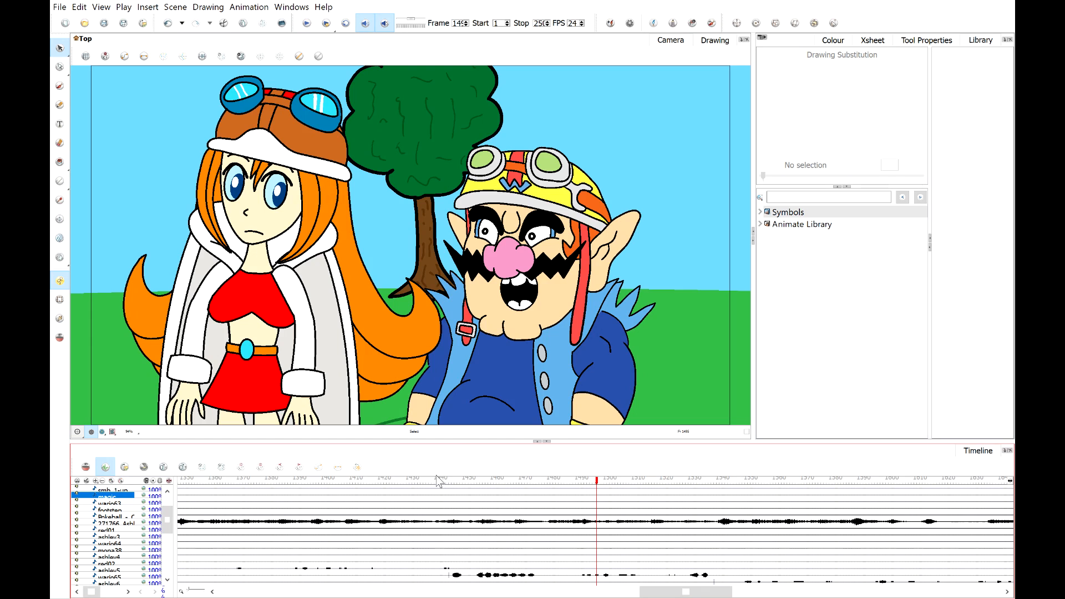
# Scrub back and forth through the dialogue section with the three characters to review the animation.
pyautogui.moveTo(434, 481); pyautogui.dragTo(593, 508)
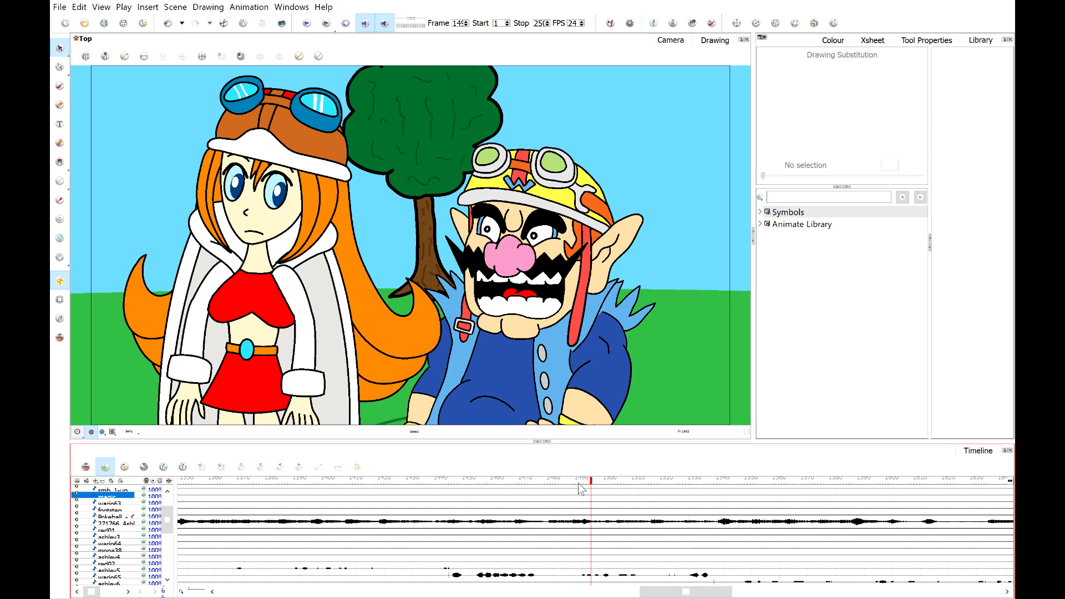
pyautogui.click(448, 480)
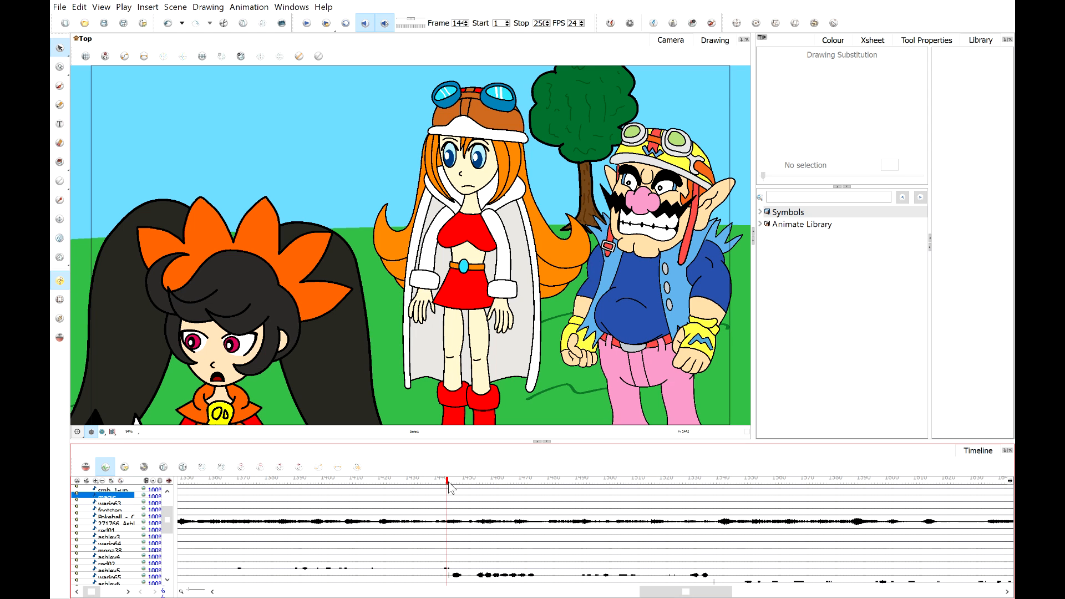
pyautogui.moveTo(450, 484); pyautogui.dragTo(558, 506)
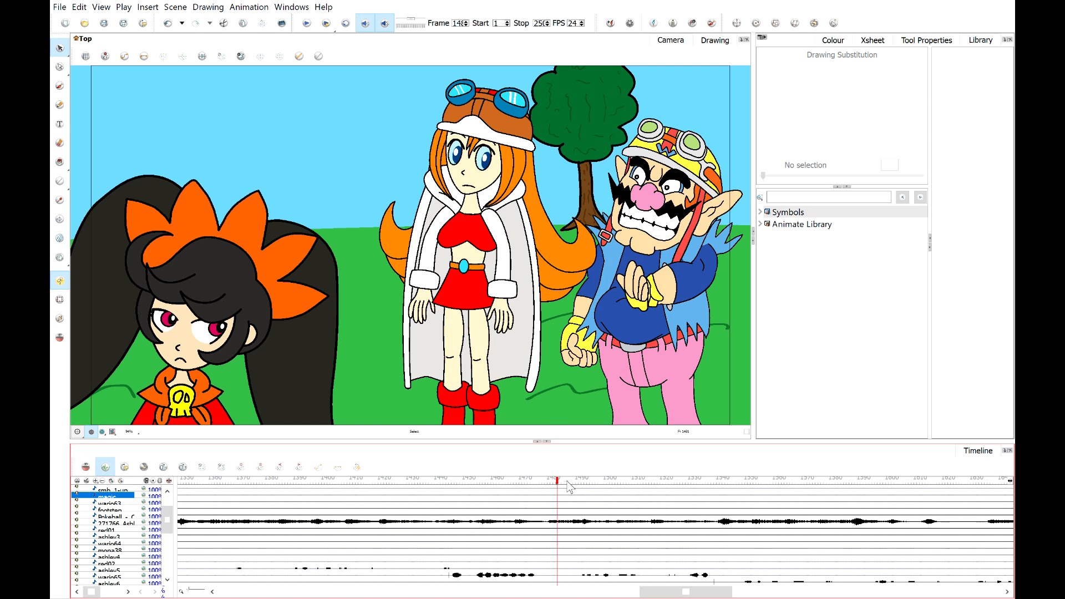
pyautogui.click(569, 481)
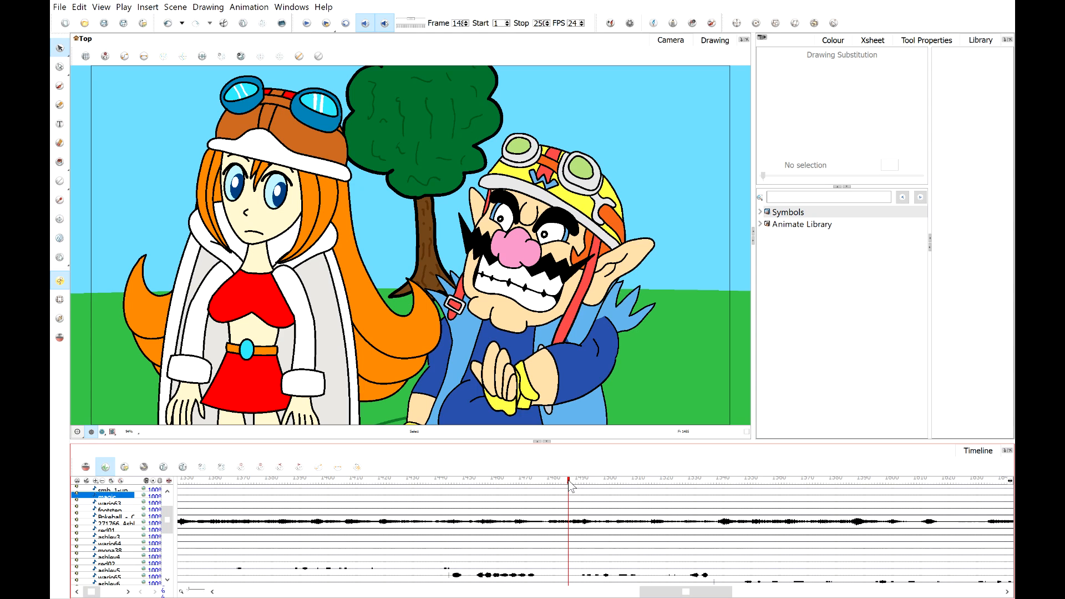
pyautogui.press('space')
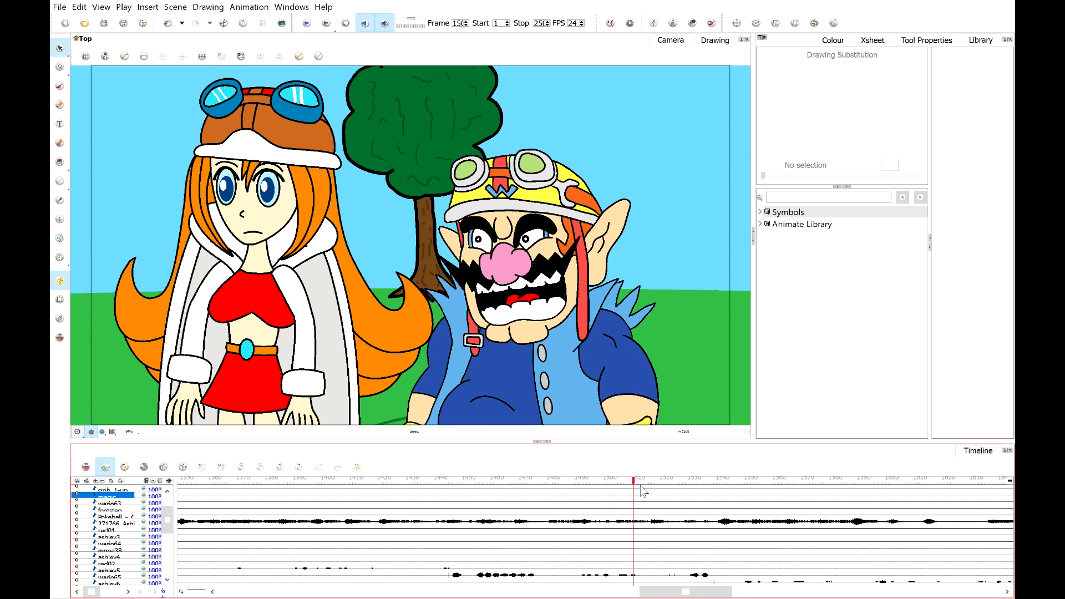
pyautogui.click(569, 493)
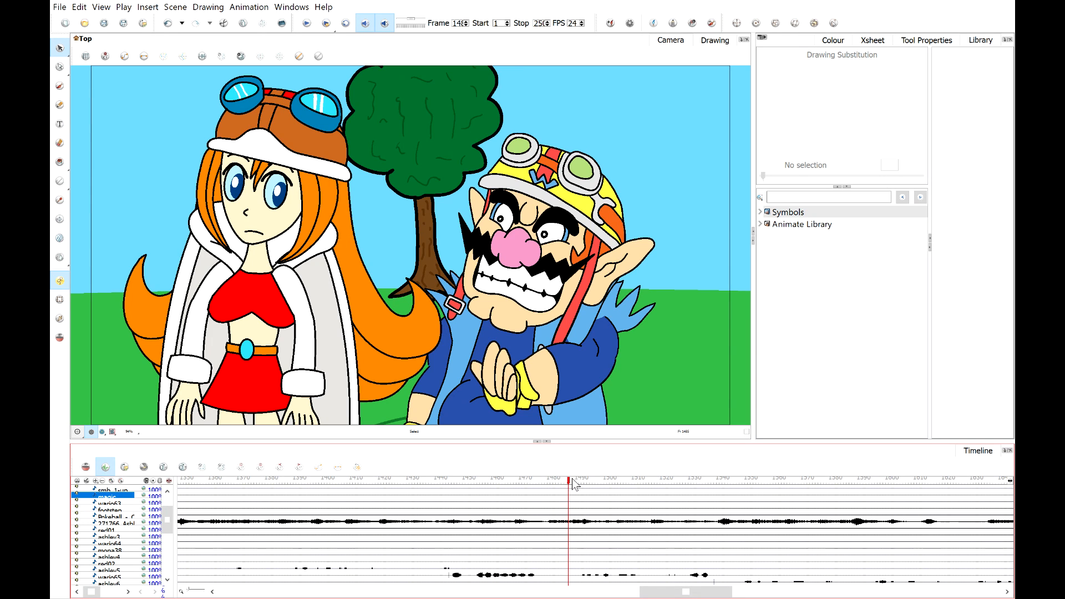
pyautogui.moveTo(571, 481); pyautogui.dragTo(439, 488)
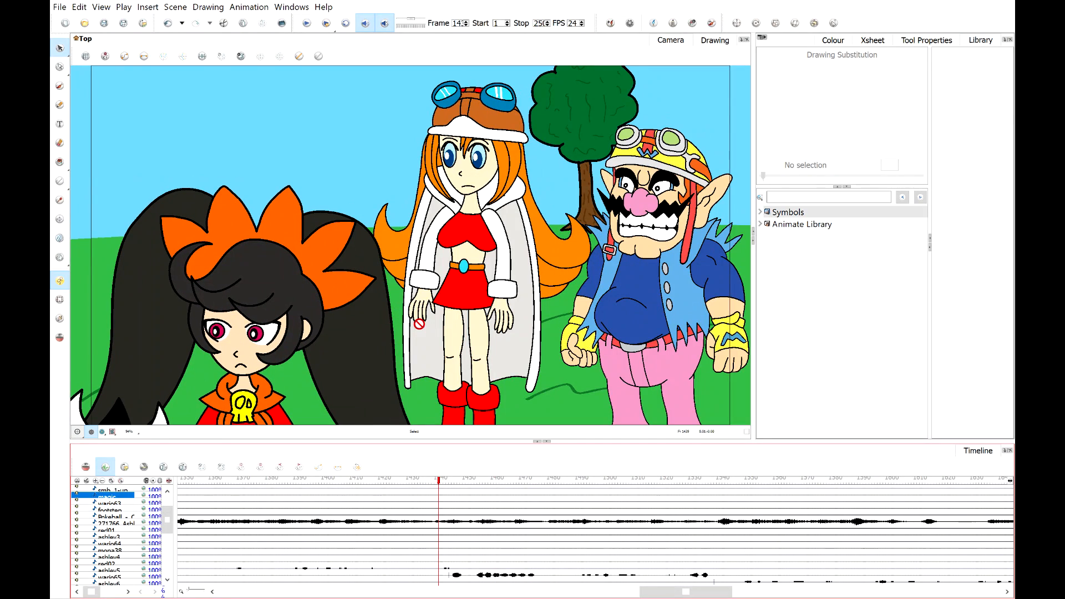
# Play on from there, stop, and scrub back to the shot with the small red devil.
pyautogui.click(304, 26)
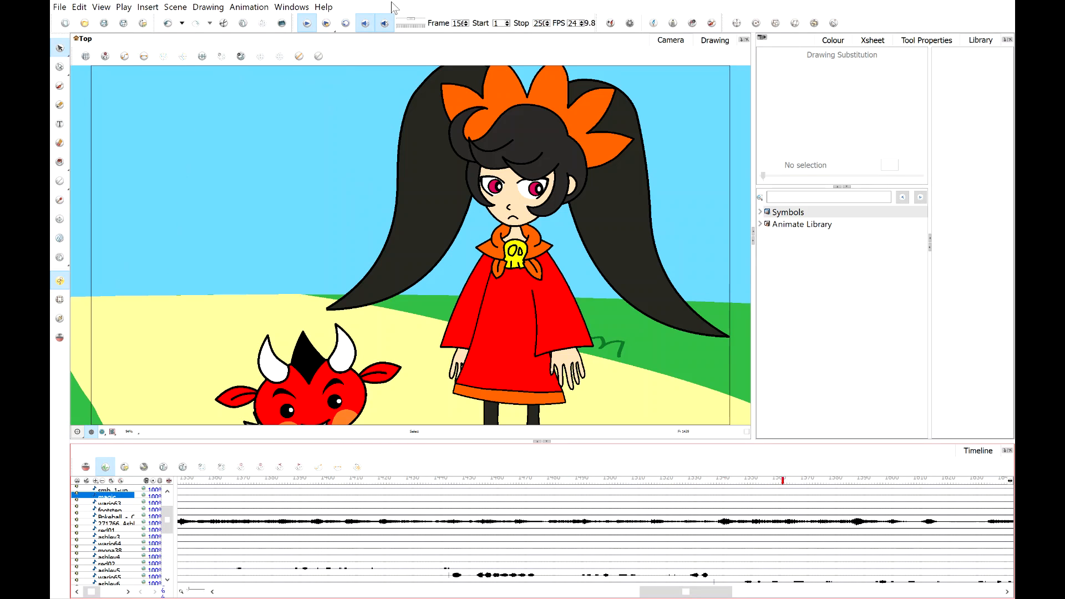
pyautogui.click(326, 23)
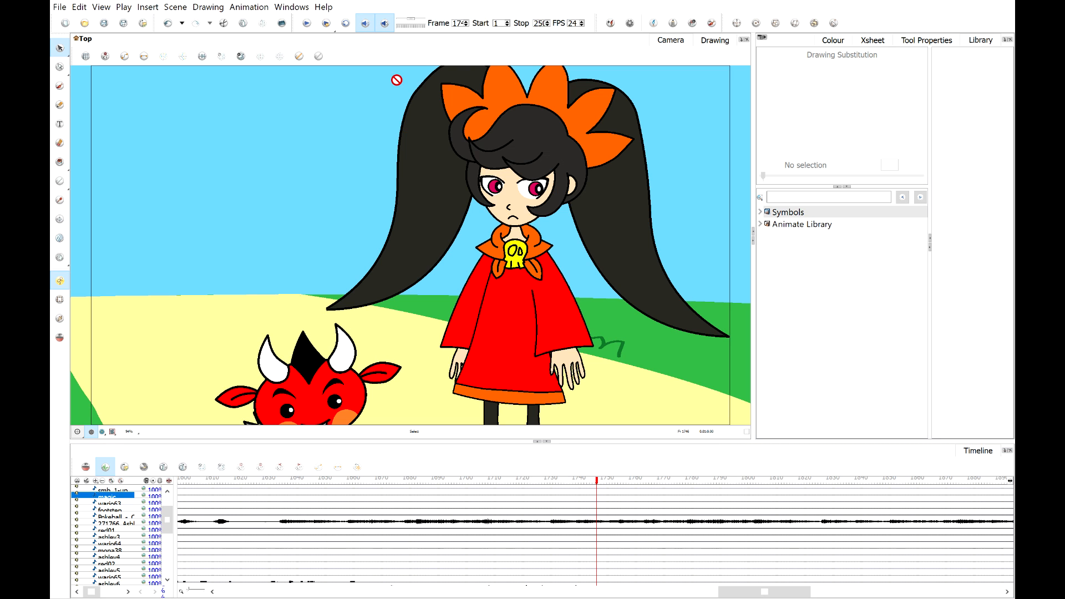
pyautogui.scroll(-1, 431, 229)
pyautogui.scroll(-1, 431, 228)
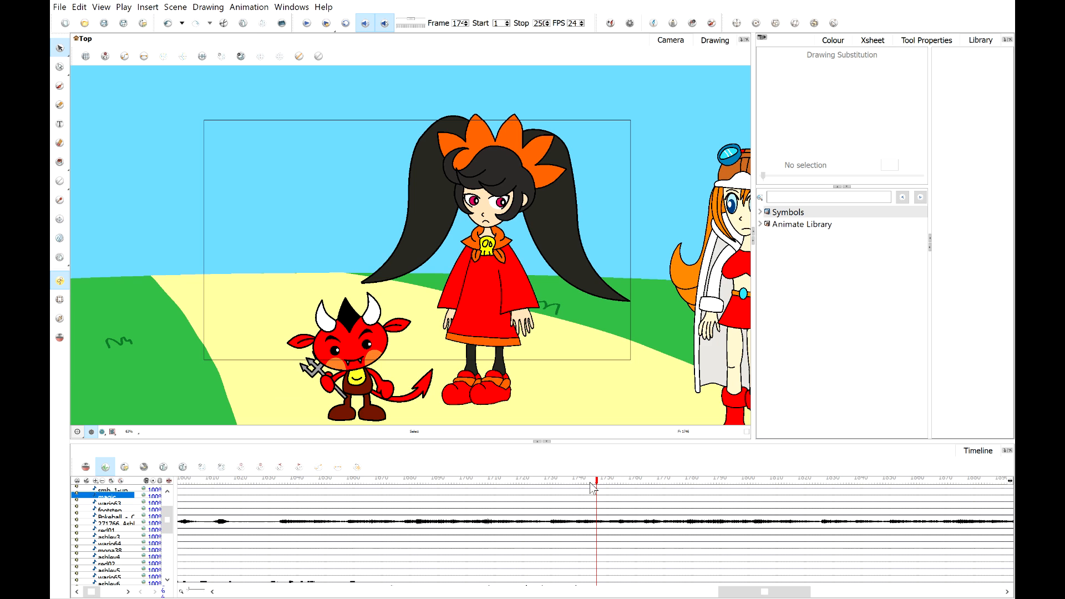
pyautogui.moveTo(596, 480)
pyautogui.mouseDown()
pyautogui.moveTo(323, 480)
pyautogui.moveTo(546, 501)
pyautogui.moveTo(534, 502)
pyautogui.moveTo(221, 496)
pyautogui.moveTo(426, 498)
pyautogui.moveTo(299, 497)
pyautogui.moveTo(362, 499)
pyautogui.mouseUp()
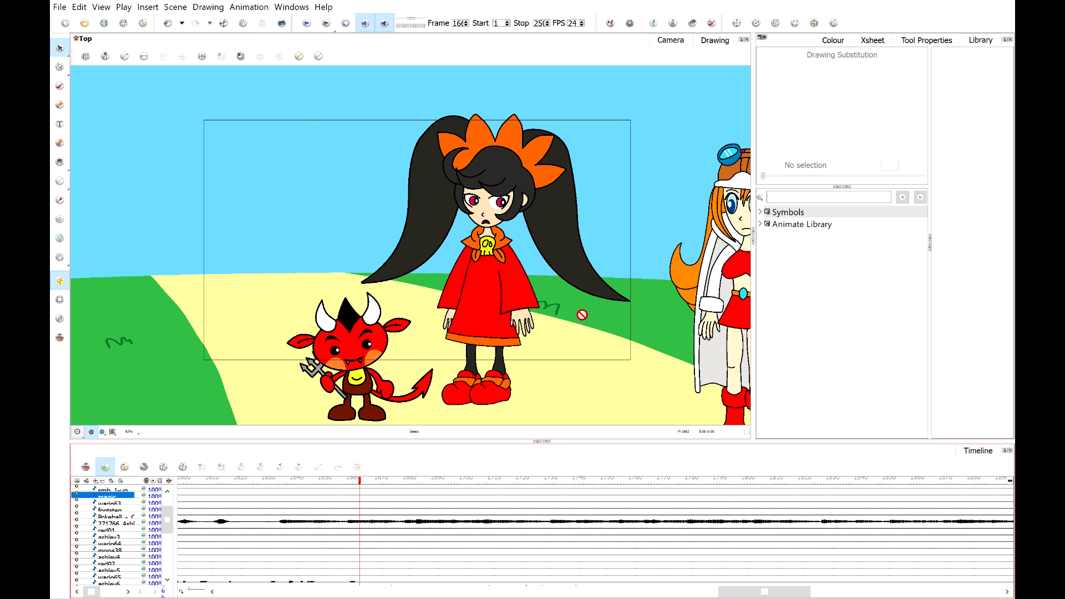
# Toggle the rendered preview display on and back off.
pyautogui.click(103, 431)
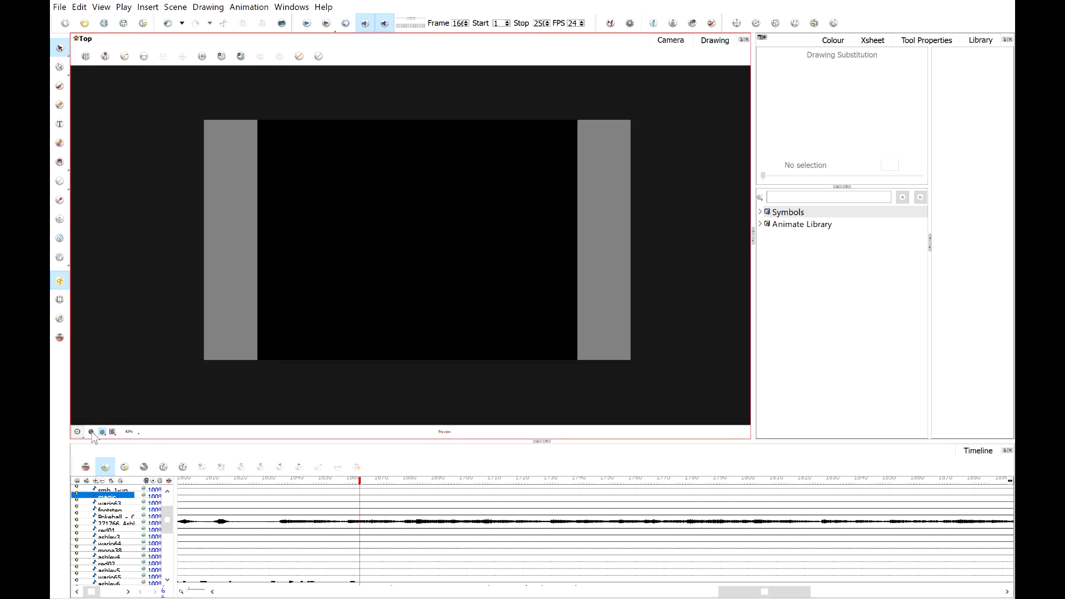
pyautogui.click(91, 433)
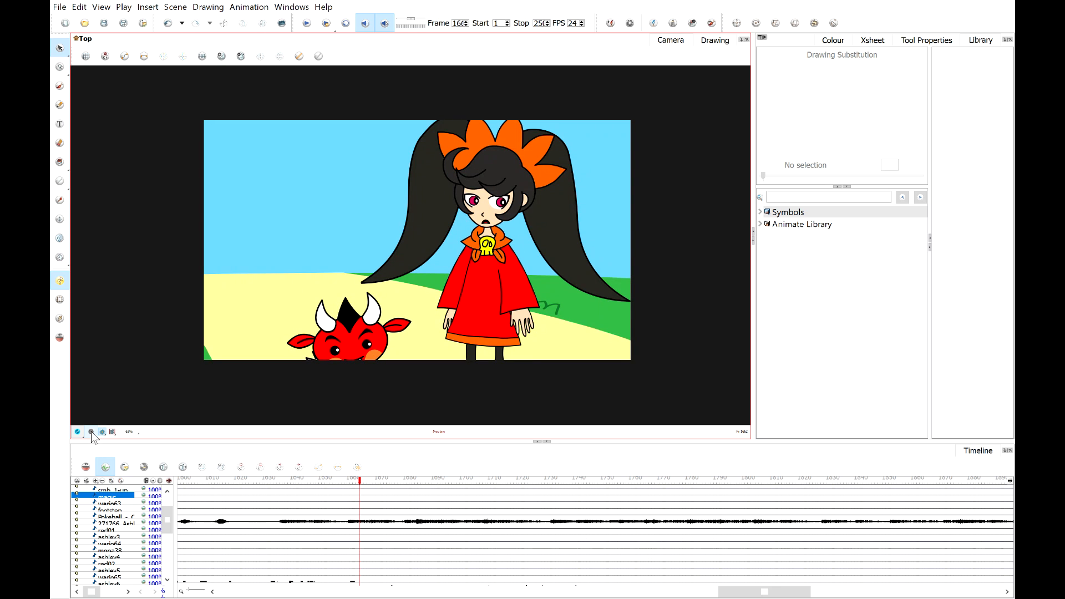
pyautogui.click(91, 433)
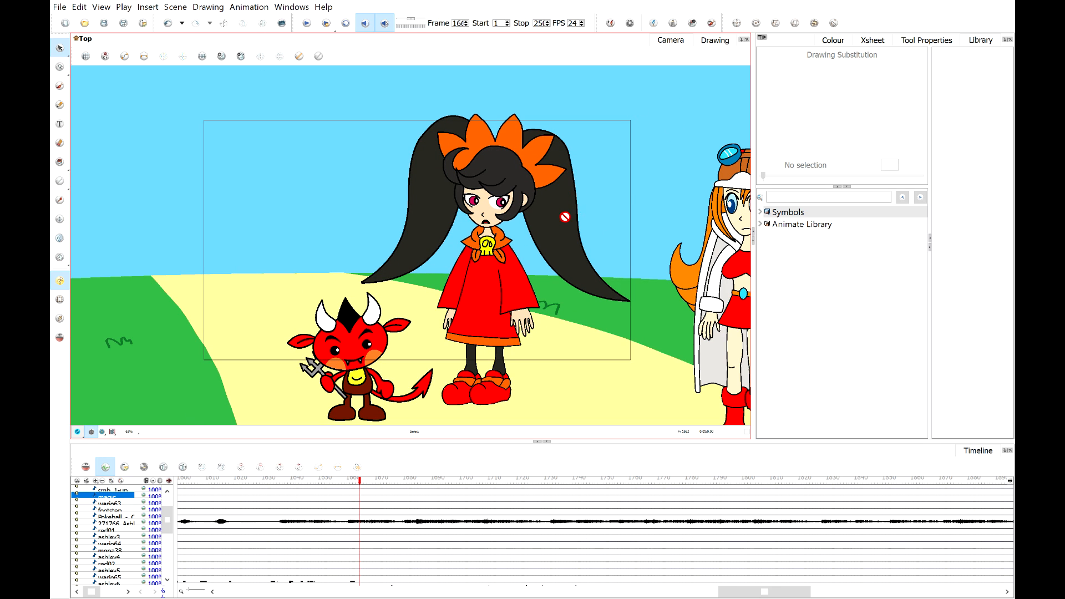
# Switch to the Transform tool and zoom in to inspect the red devil character.
pyautogui.moveTo(349, 489)
pyautogui.mouseDown()
pyautogui.moveTo(289, 482)
pyautogui.moveTo(362, 482)
pyautogui.mouseUp()
pyautogui.scroll(6, 343, 417)
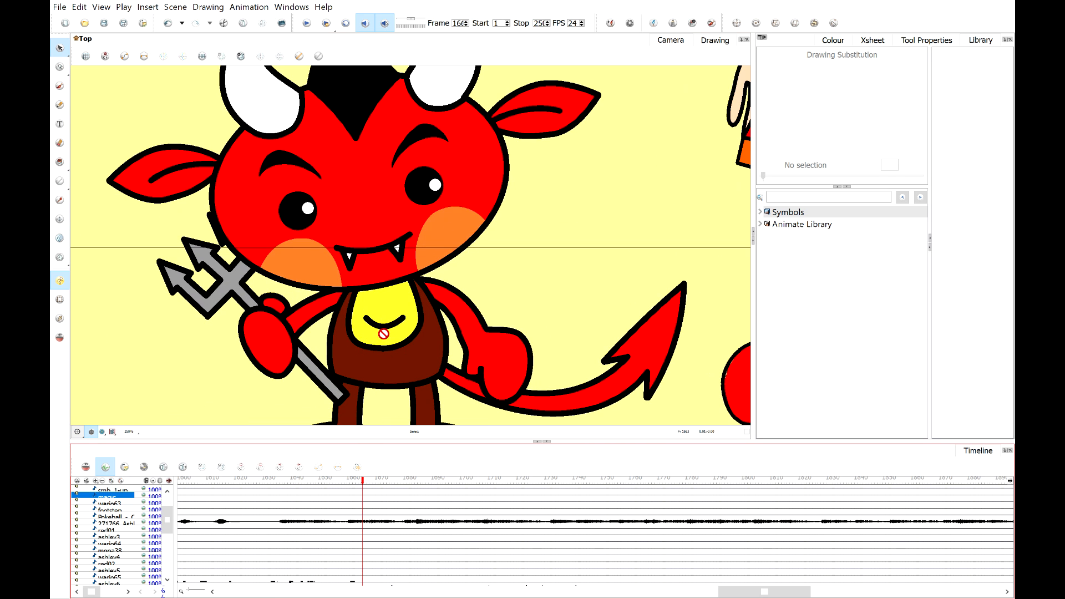
pyautogui.scroll(1, 363, 268)
pyautogui.hotkey('shift', 't')
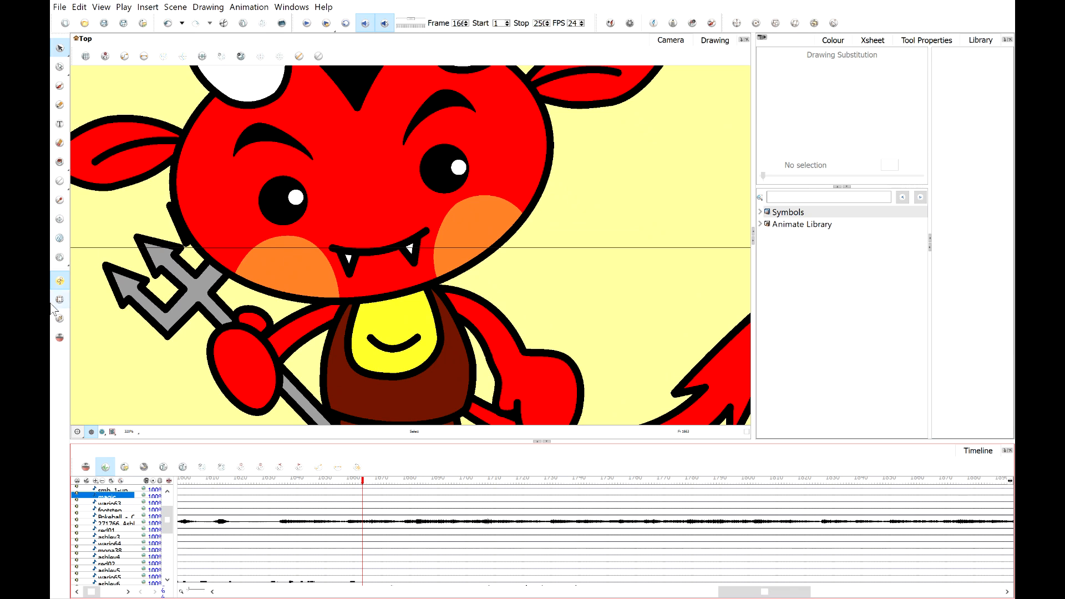
pyautogui.click(347, 262)
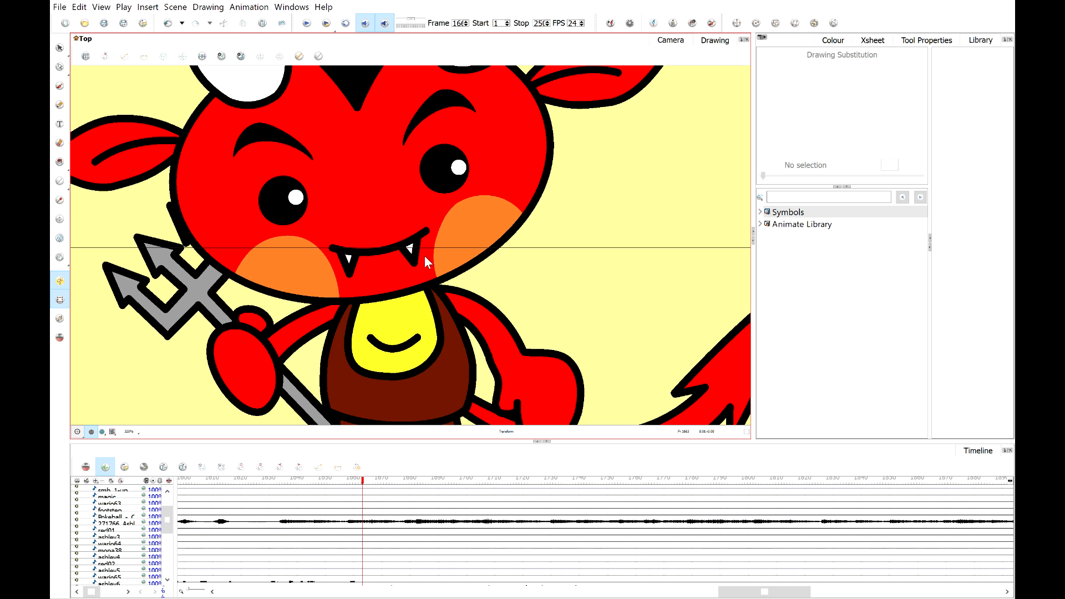
pyautogui.scroll(-2, 424, 255)
pyautogui.scroll(2, 408, 257)
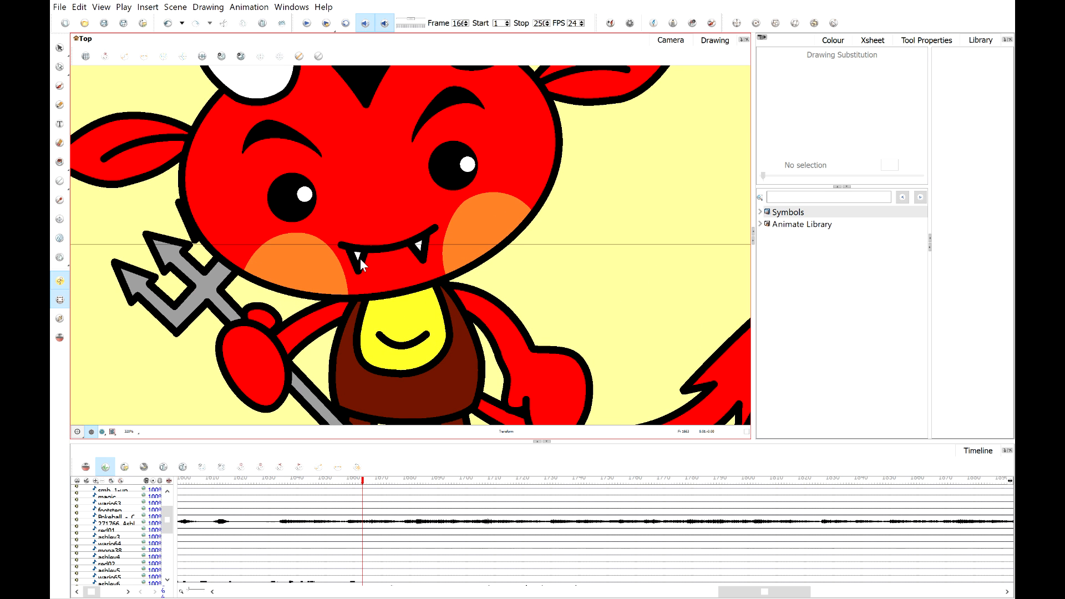
pyautogui.scroll(-4, 392, 262)
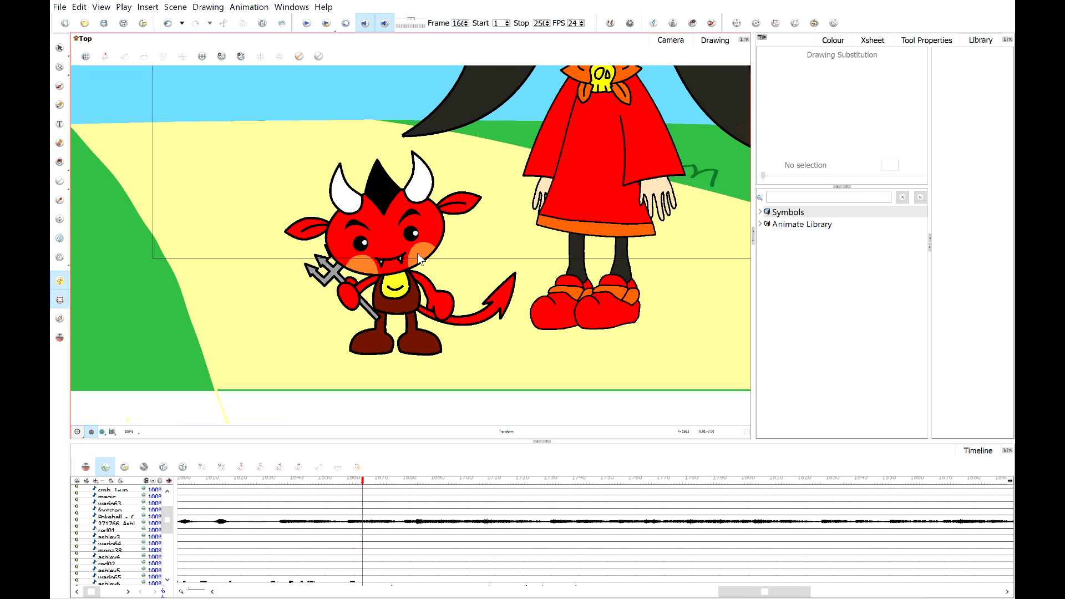
pyautogui.scroll(3, 417, 253)
pyautogui.scroll(-4, 167, 527)
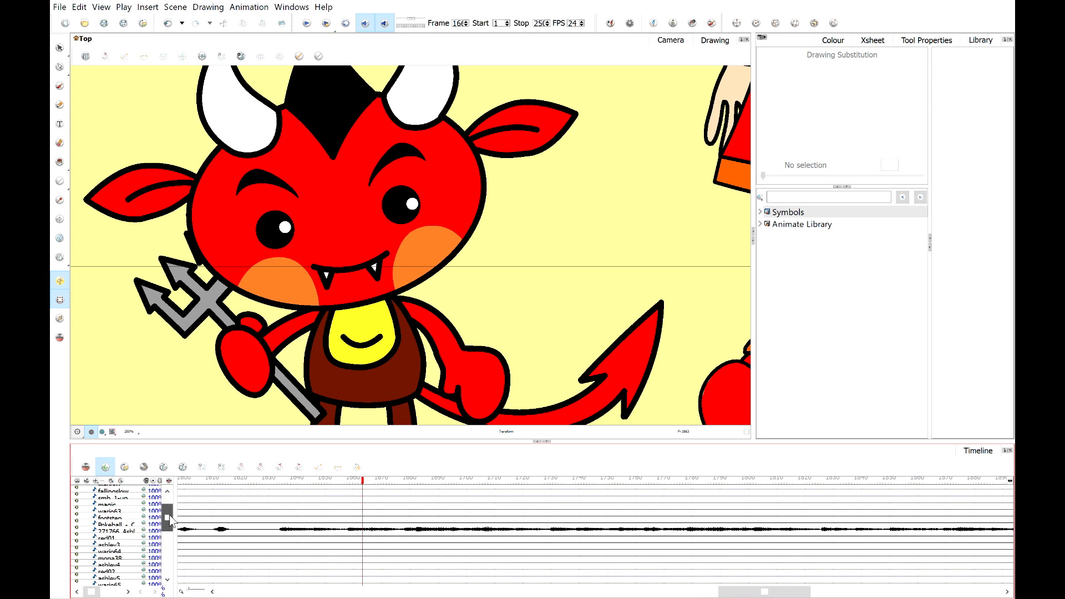
pyautogui.scroll(-3, 168, 556)
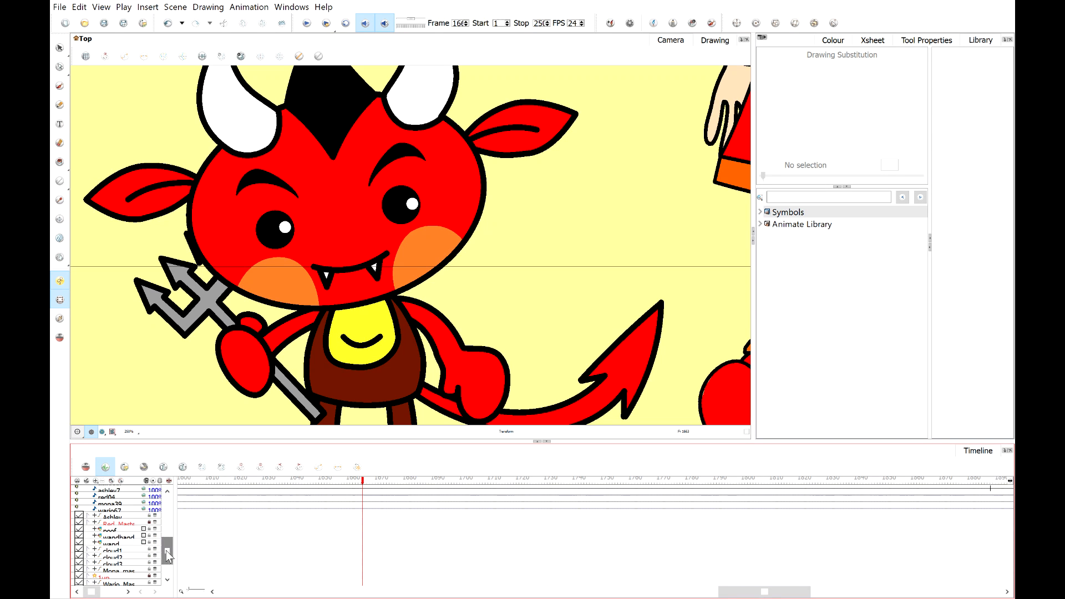
# Select the Red Marty layer and zoom back out to view the whole shot.
pyautogui.click(148, 524)
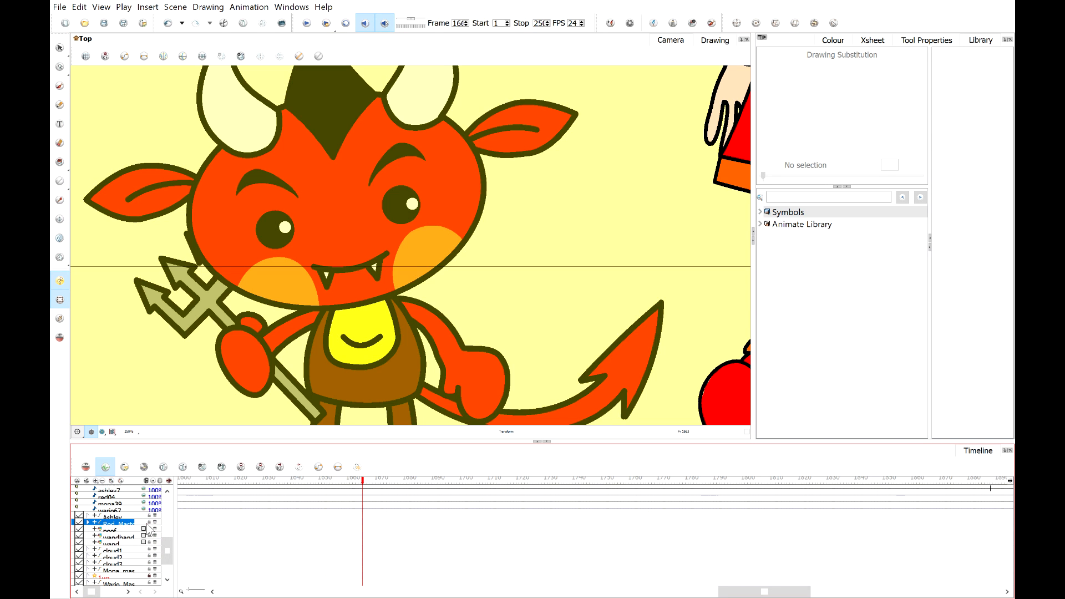
pyautogui.click(587, 231)
pyautogui.scroll(-3, 580, 234)
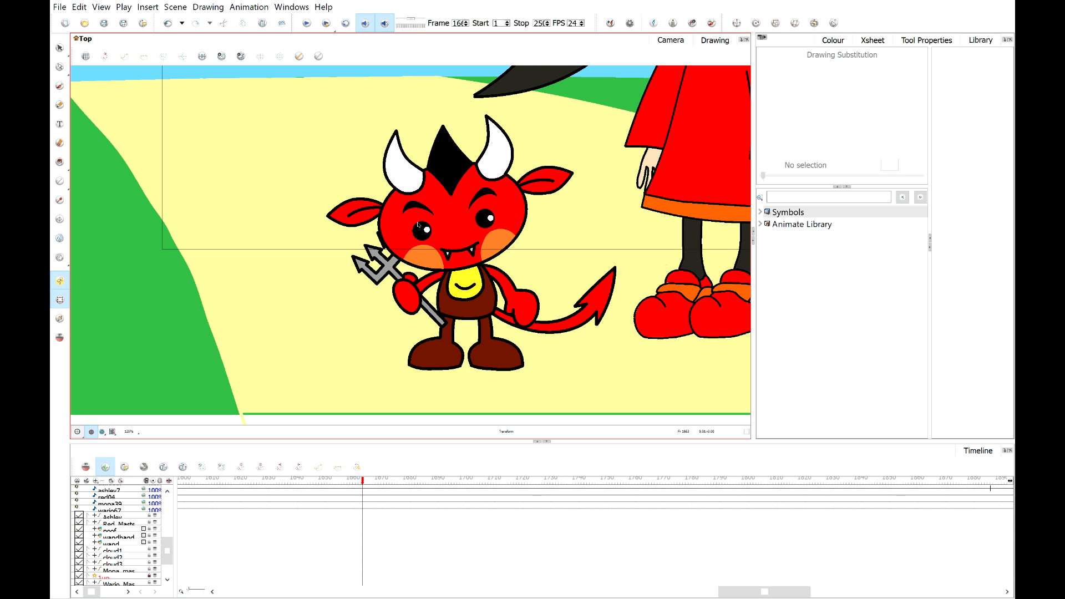
pyautogui.scroll(-3, 500, 238)
pyautogui.scroll(3, 486, 227)
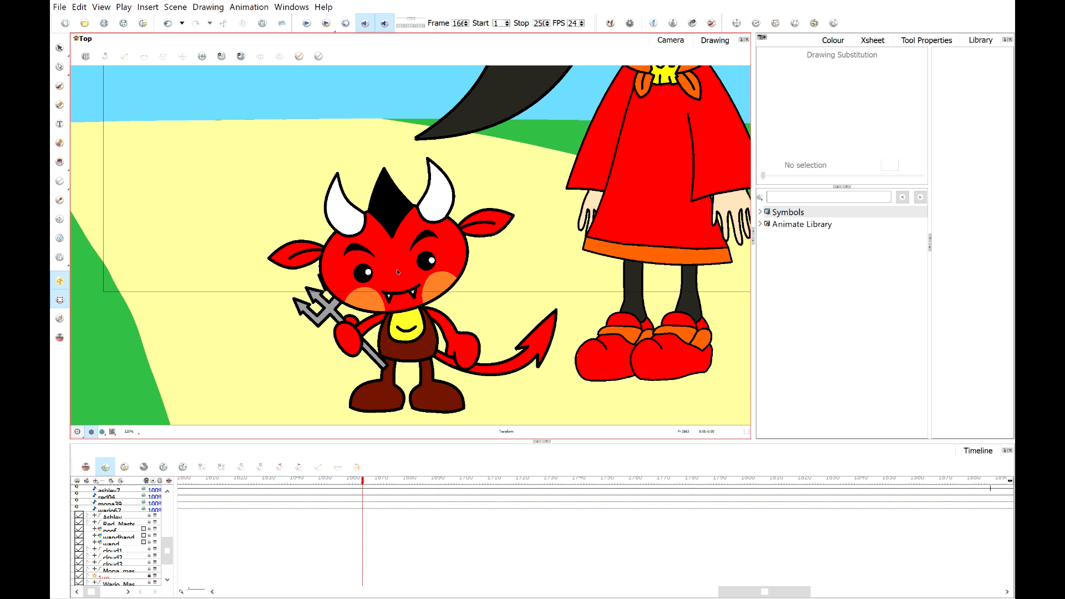
pyautogui.scroll(-2, 397, 272)
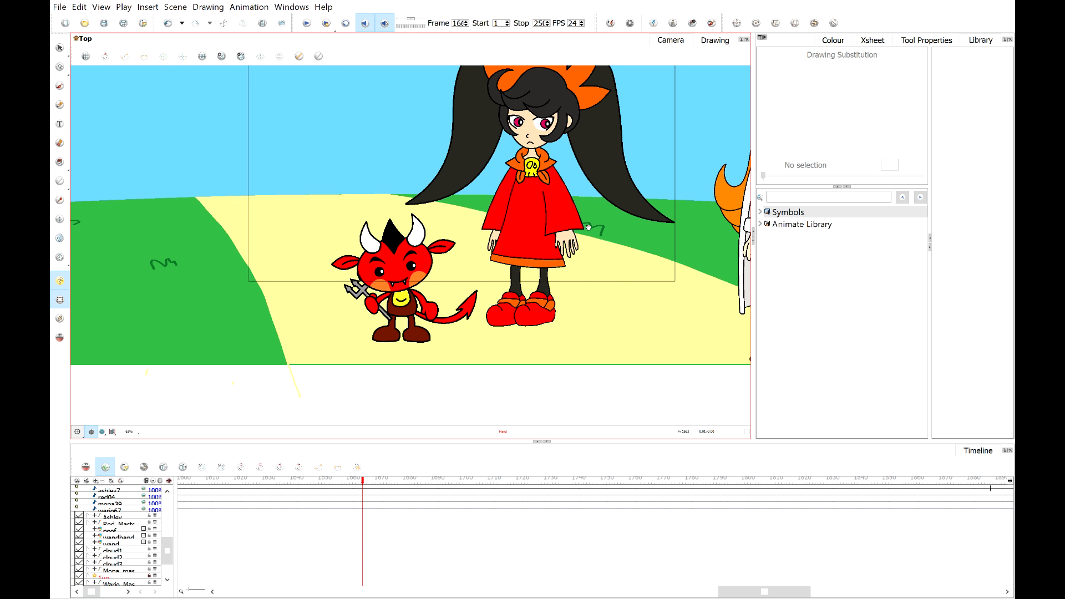
pyautogui.moveTo(588, 227); pyautogui.dragTo(402, 234)
pyautogui.scroll(-1, 402, 234)
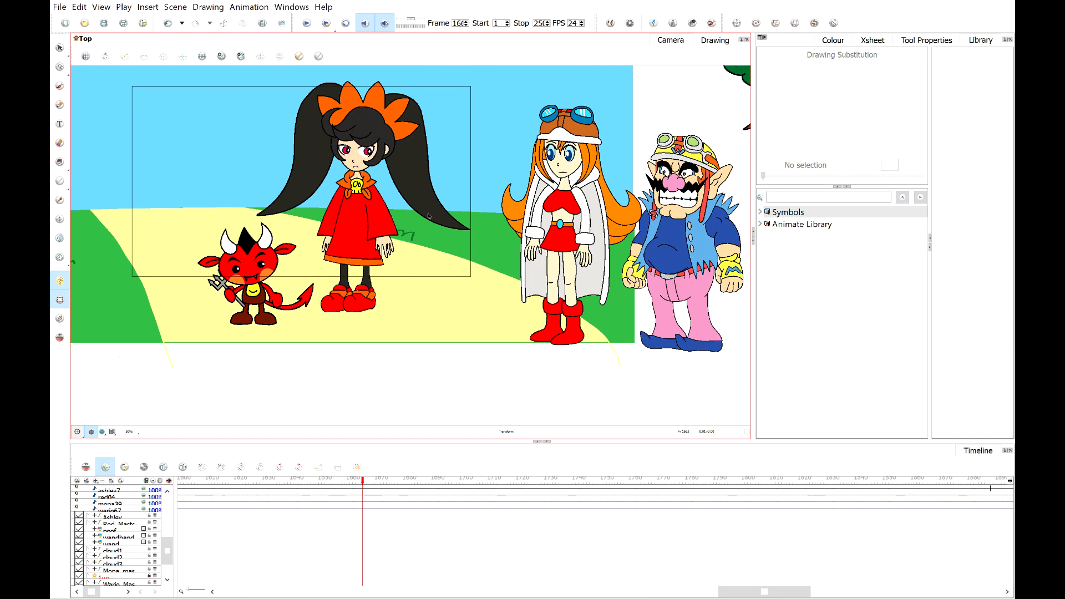
pyautogui.moveTo(456, 179); pyautogui.dragTo(500, 224)
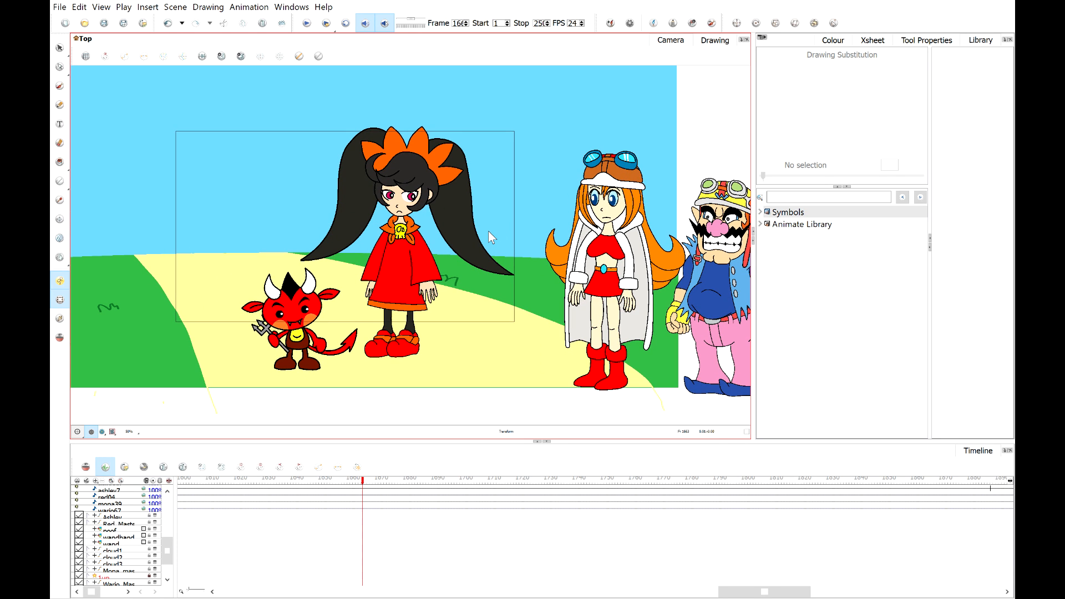
# Zoom in and out across the shot to examine the red devil character next to the others.
pyautogui.scroll(1, 280, 271)
pyautogui.scroll(-1, 293, 268)
pyautogui.scroll(3, 355, 176)
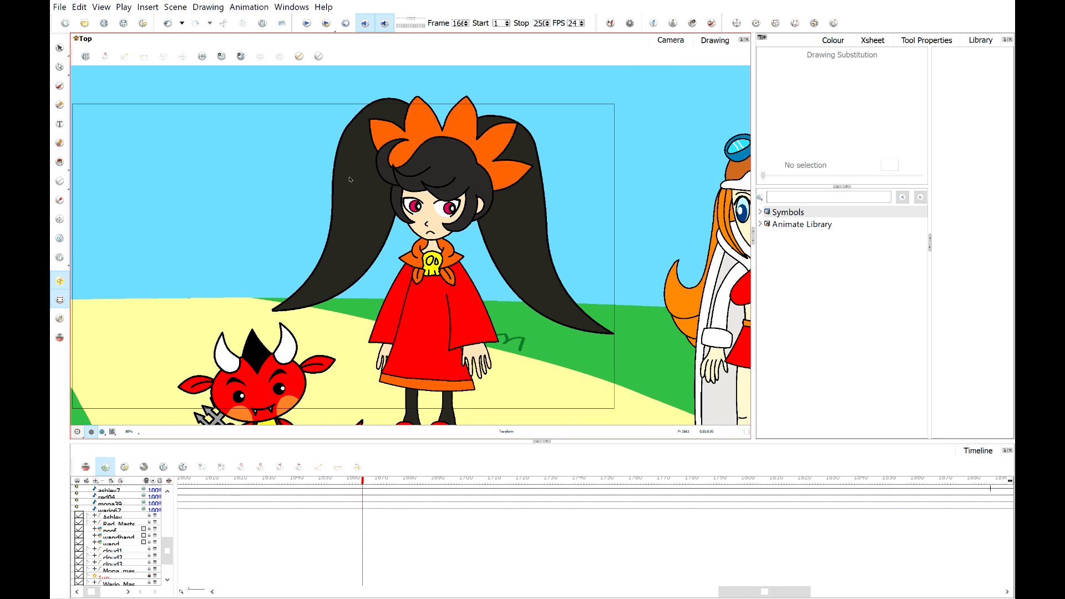
pyautogui.scroll(-1, 442, 224)
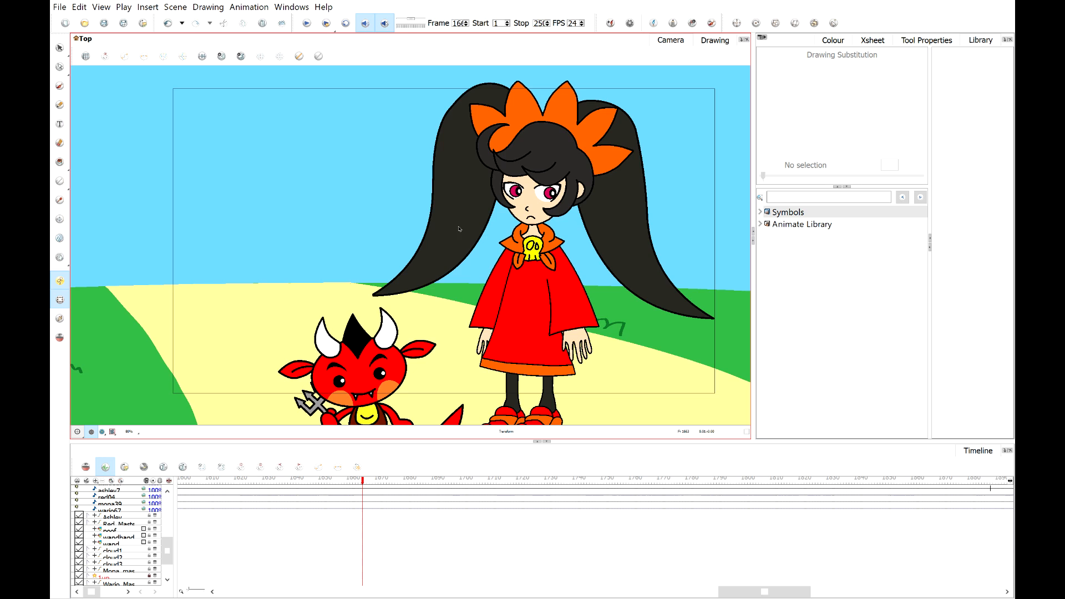
pyautogui.scroll(-2, 459, 229)
pyautogui.scroll(1, 423, 237)
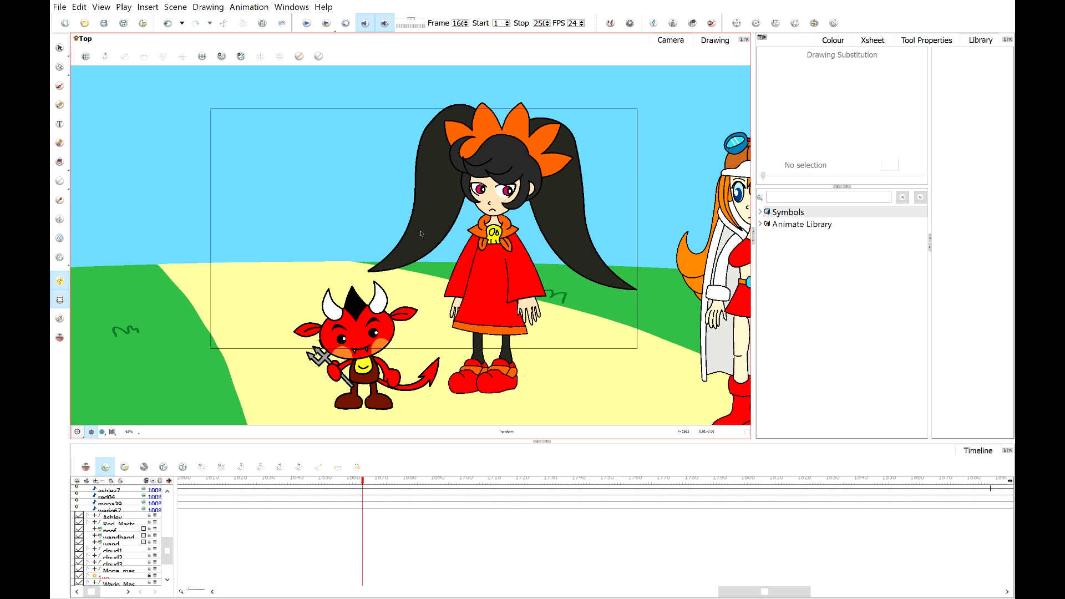
pyautogui.scroll(1, 303, 345)
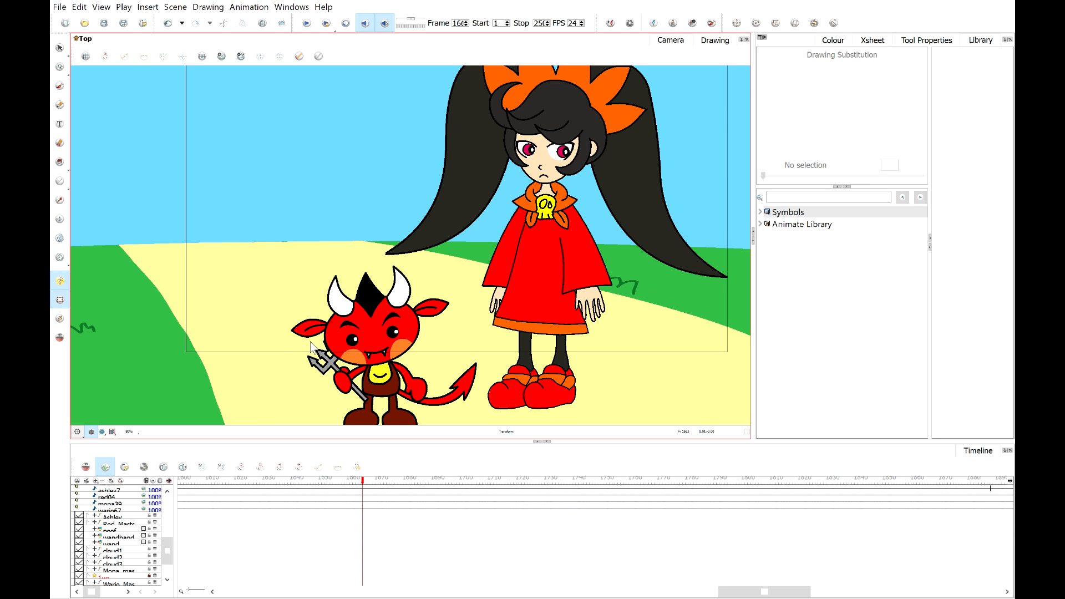
pyautogui.scroll(-1, 388, 348)
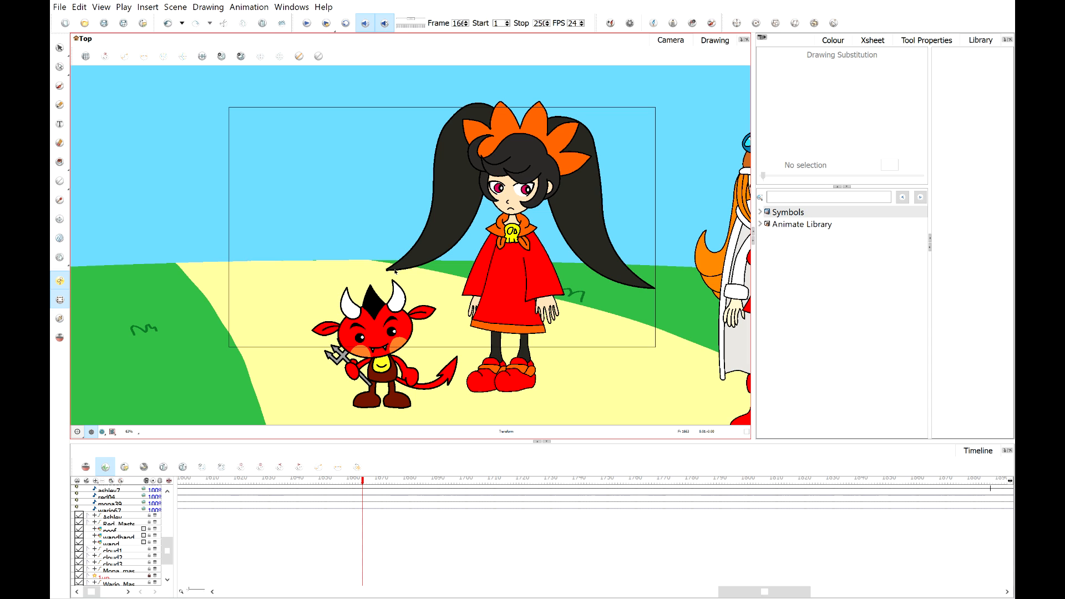
pyautogui.scroll(-2, 396, 272)
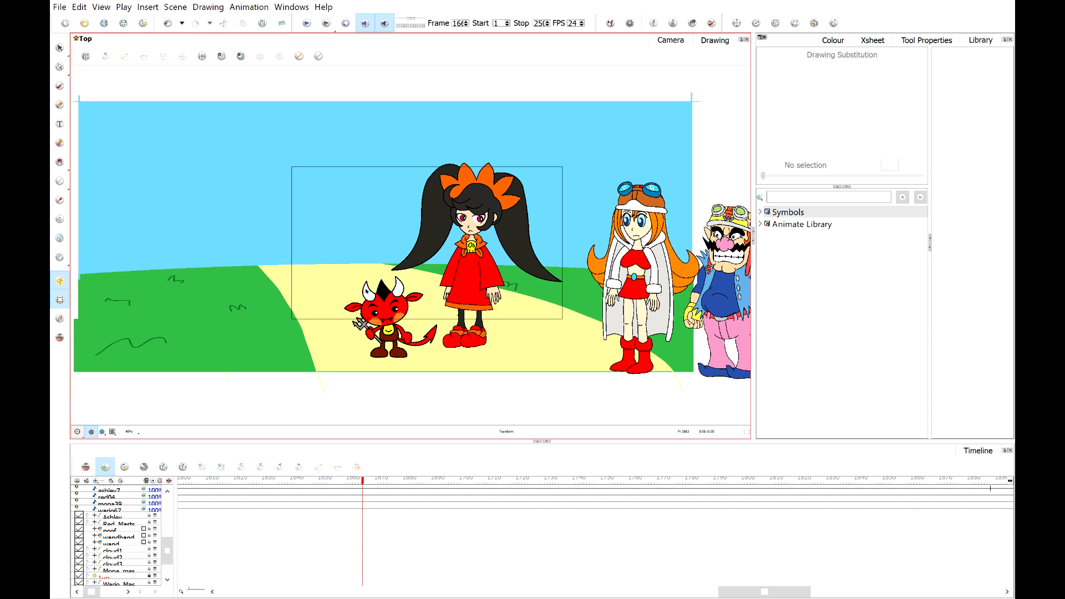
pyautogui.scroll(4, 367, 291)
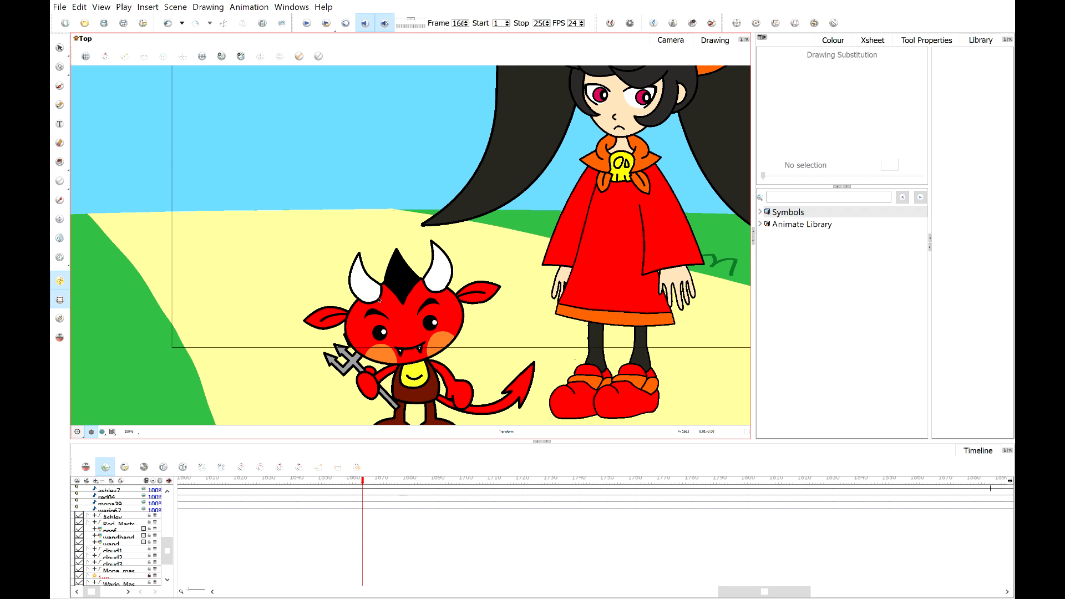
pyautogui.scroll(1, 416, 298)
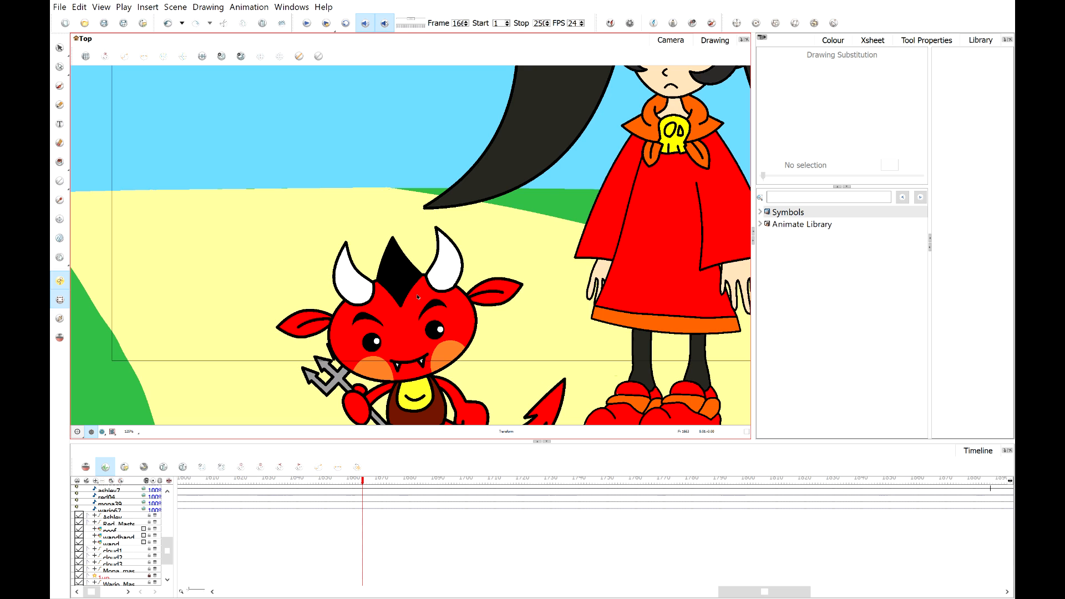
pyautogui.scroll(2, 418, 297)
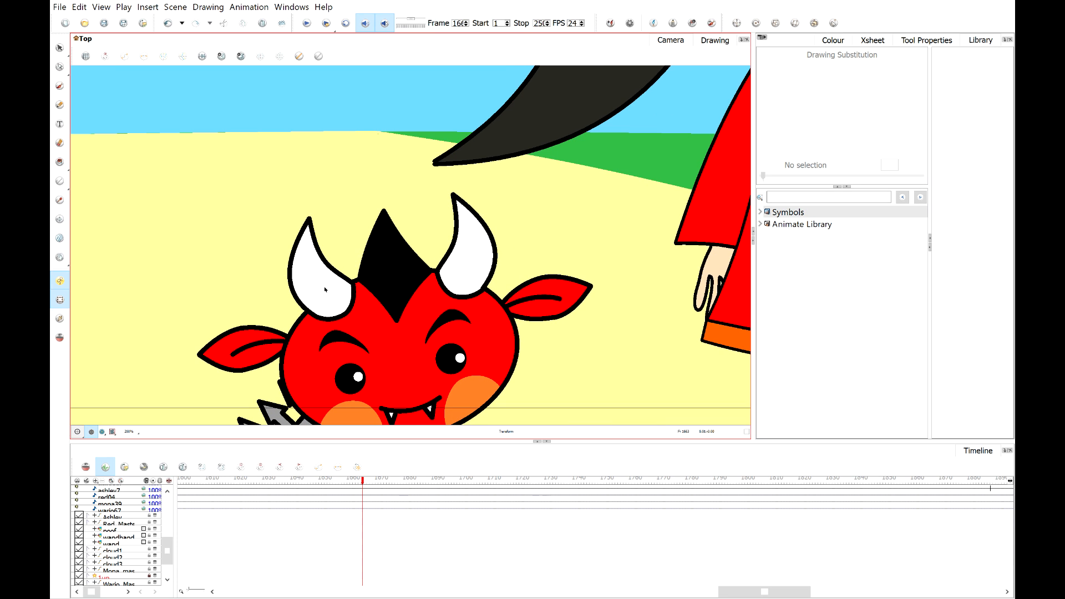
pyautogui.scroll(-1, 325, 289)
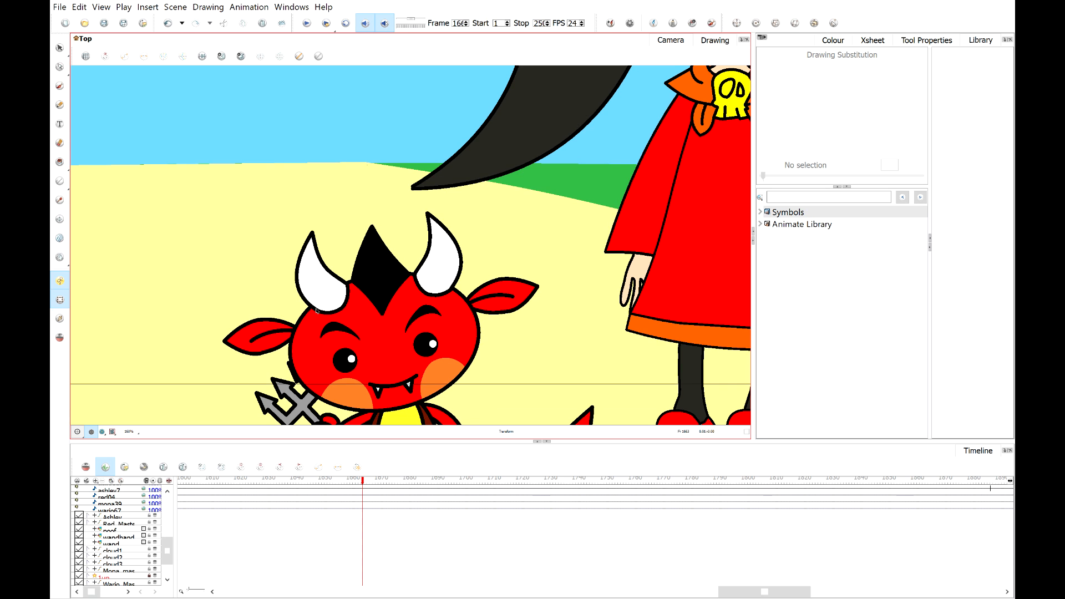
# Zoom in on the devil's face, select its mouth drawing, and substitute the smile mouth a few frames later.
pyautogui.moveTo(316, 311); pyautogui.dragTo(352, 283)
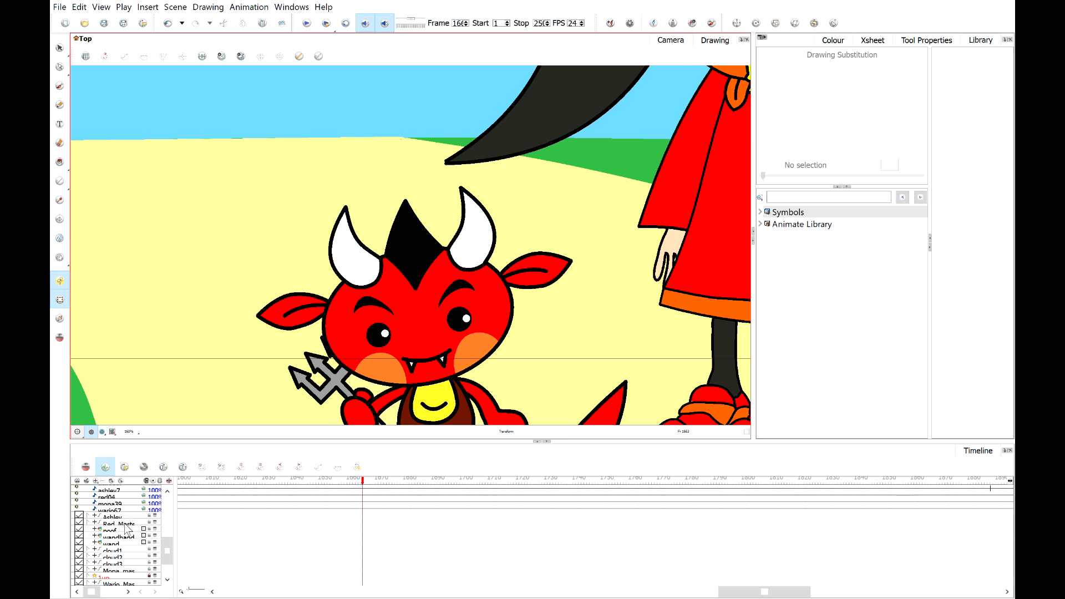
pyautogui.scroll(2, 413, 374)
pyautogui.scroll(2, 412, 375)
pyautogui.click(414, 330)
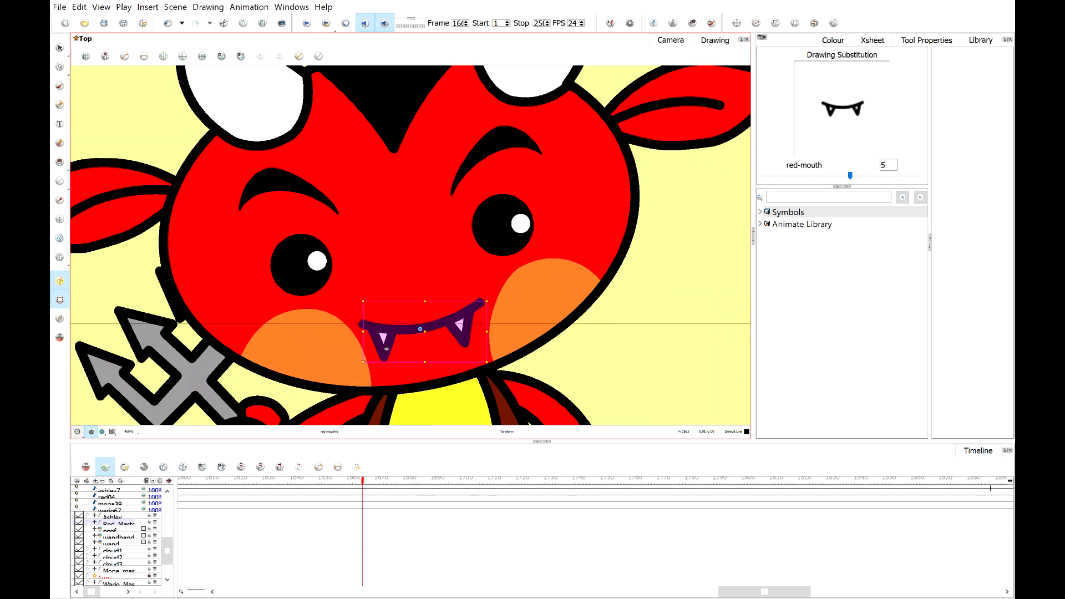
pyautogui.scroll(5, 167, 538)
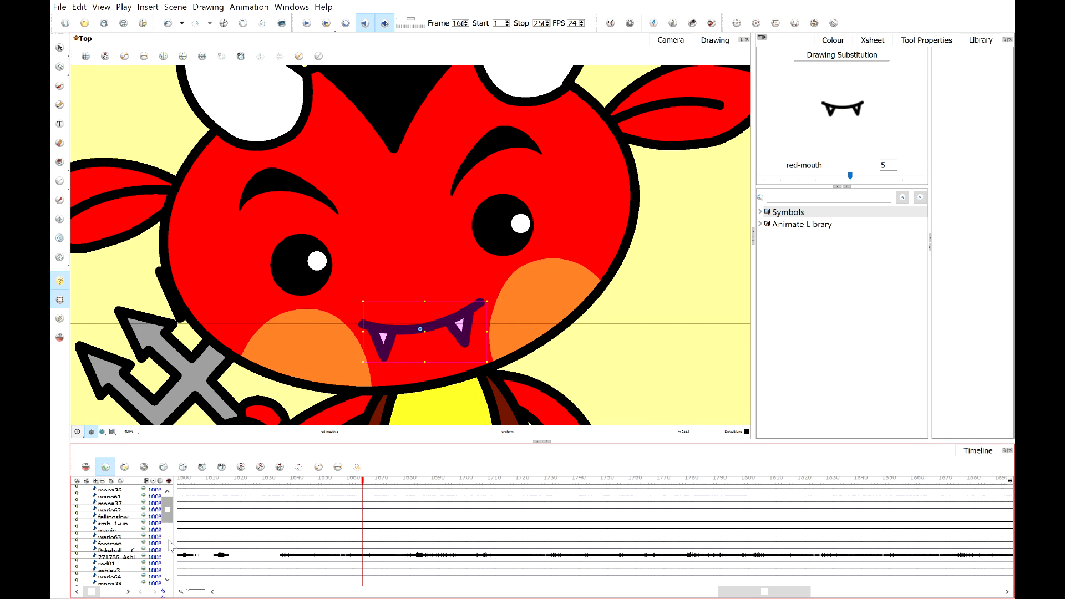
pyautogui.scroll(-5, 167, 534)
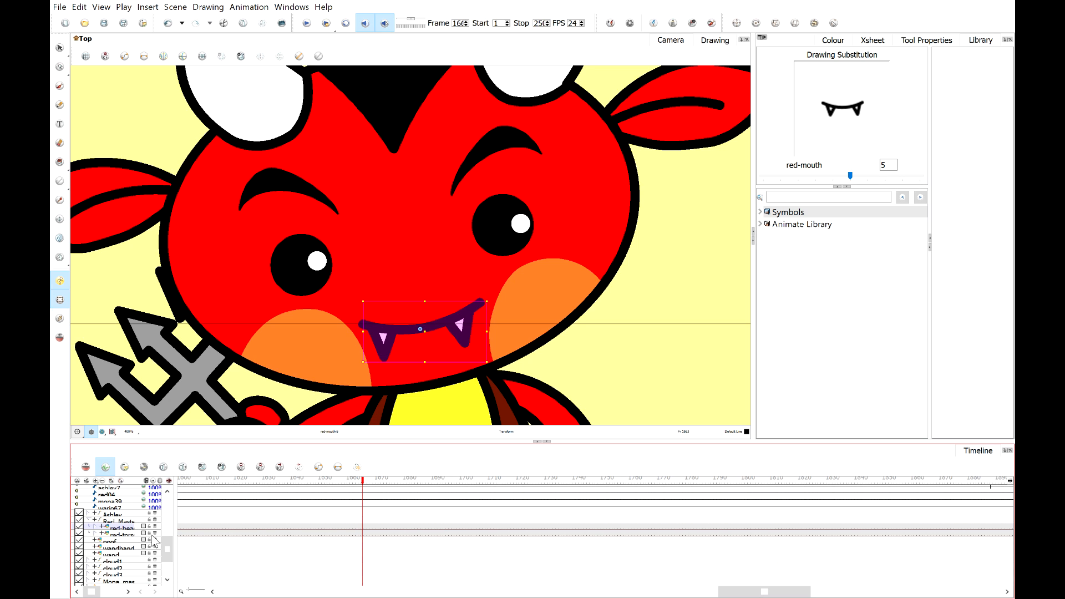
pyautogui.click(353, 482)
pyautogui.moveTo(352, 483); pyautogui.dragTo(383, 491)
pyautogui.scroll(2, 386, 400)
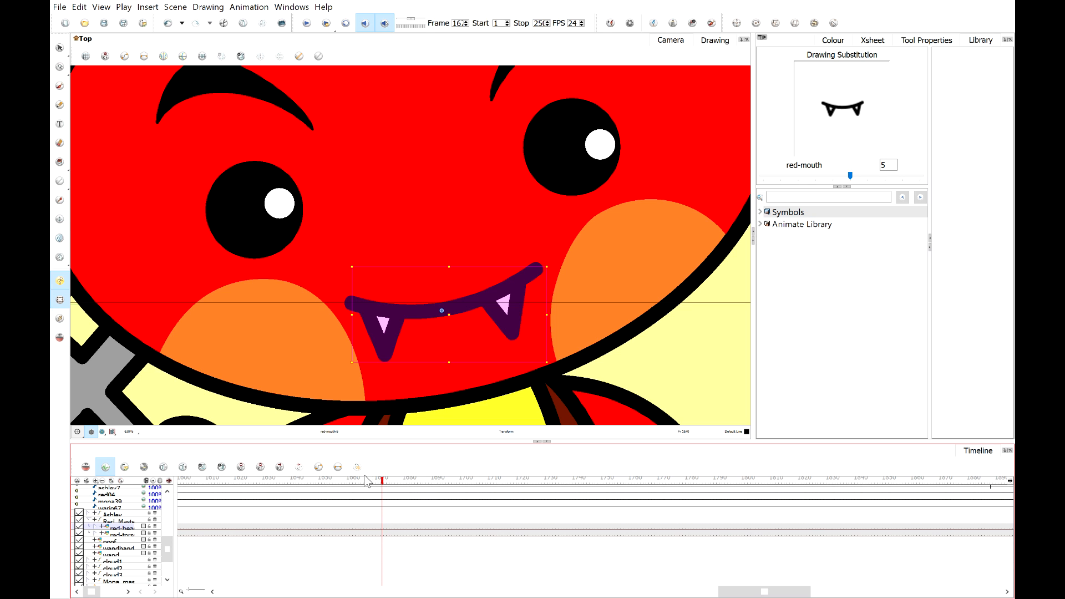
pyautogui.moveTo(363, 485); pyautogui.dragTo(382, 485)
pyautogui.moveTo(853, 175)
pyautogui.mouseDown()
pyautogui.moveTo(913, 174)
pyautogui.moveTo(854, 165)
pyautogui.moveTo(907, 179)
pyautogui.moveTo(803, 177)
pyautogui.moveTo(917, 178)
pyautogui.moveTo(844, 177)
pyautogui.moveTo(881, 175)
pyautogui.mouseUp()
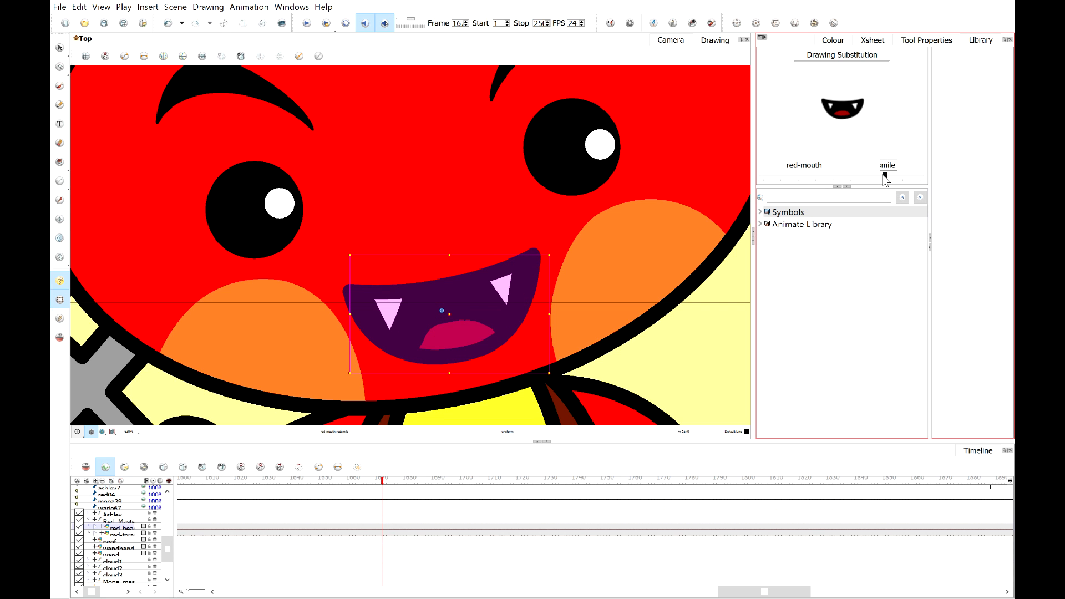
pyautogui.moveTo(884, 175)
pyautogui.mouseDown()
pyautogui.moveTo(911, 174)
pyautogui.moveTo(860, 175)
pyautogui.mouseUp()
# Step to the following frames, substituting the redF mouth drawing and then mouth drawing 5.
pyautogui.moveTo(382, 482); pyautogui.dragTo(389, 489)
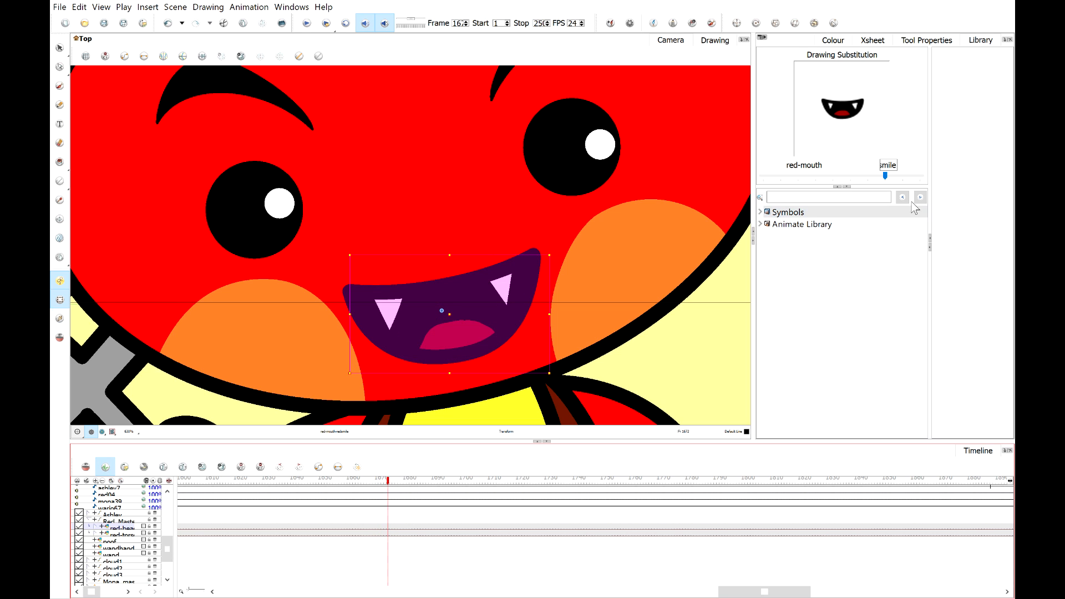
pyautogui.moveTo(885, 175); pyautogui.dragTo(902, 176)
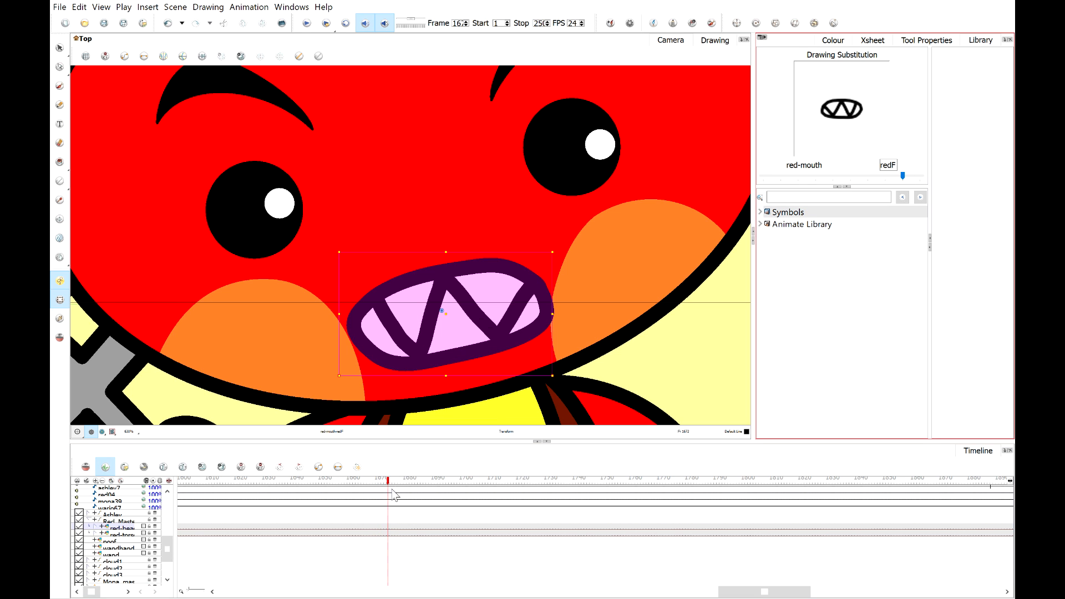
pyautogui.moveTo(390, 488); pyautogui.dragTo(395, 489)
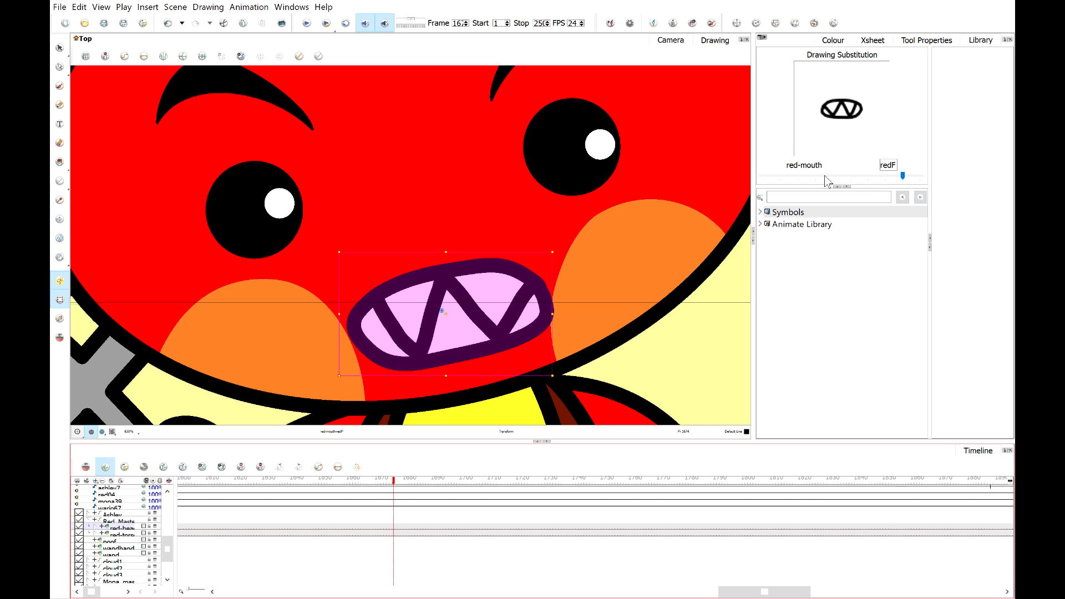
pyautogui.click(824, 177)
pyautogui.click(399, 482)
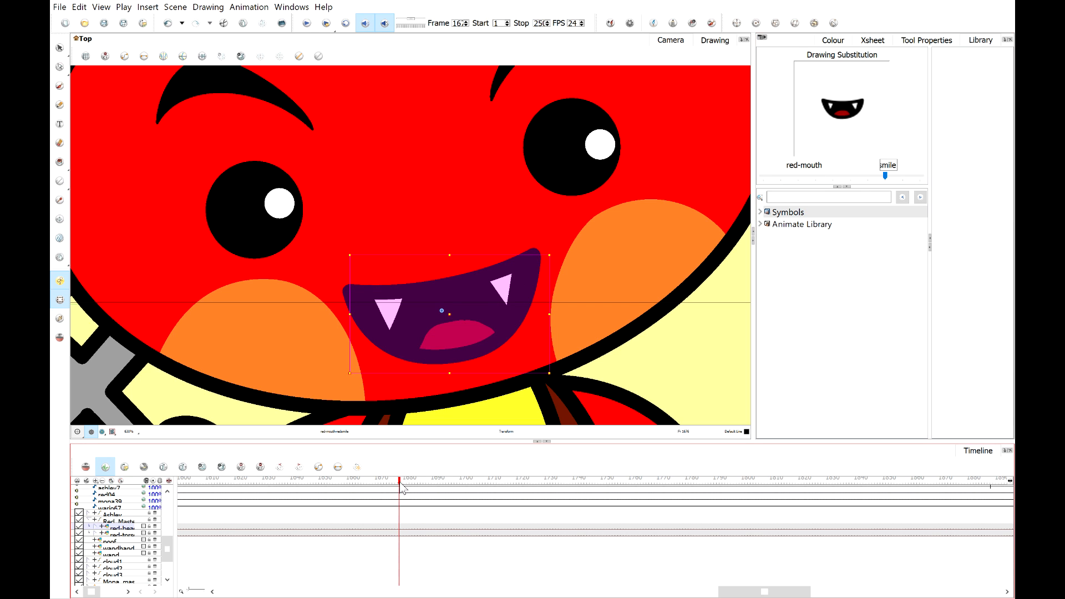
pyautogui.moveTo(891, 176); pyautogui.dragTo(848, 179)
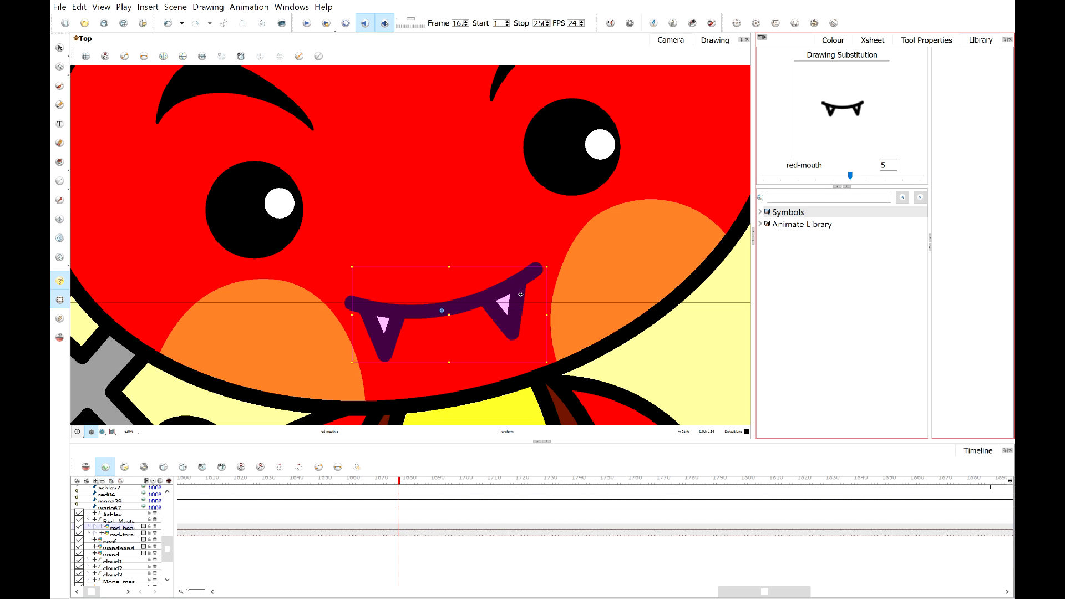
# On the next frames, substitute the smile mouth drawing and then the redF mouth drawing.
pyautogui.click(403, 484)
pyautogui.moveTo(403, 484)
pyautogui.mouseDown()
pyautogui.moveTo(393, 485)
pyautogui.moveTo(411, 488)
pyautogui.mouseUp()
pyautogui.moveTo(850, 176); pyautogui.dragTo(888, 179)
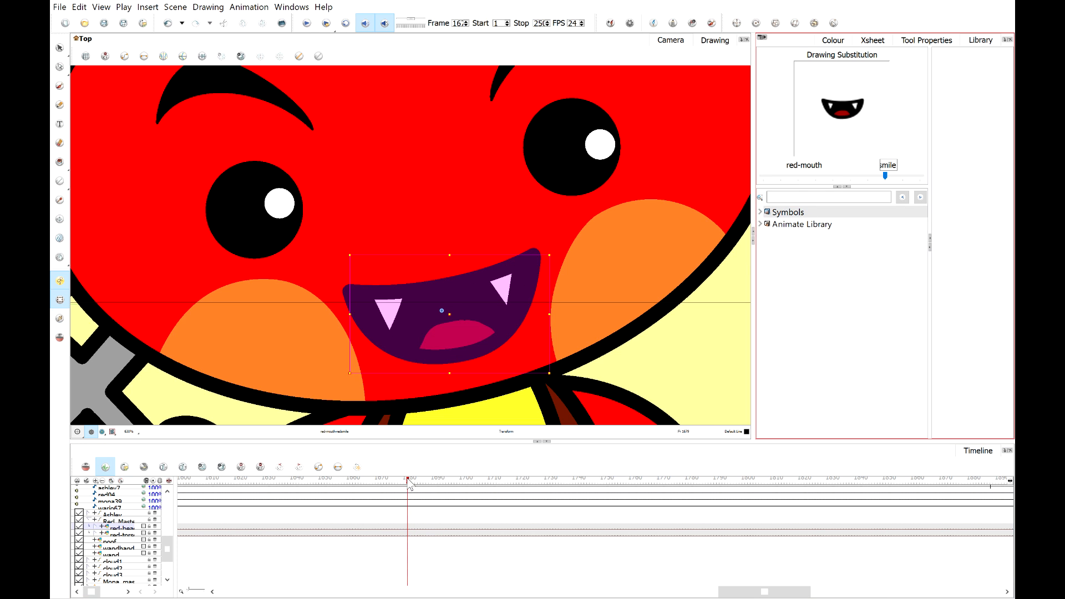
pyautogui.moveTo(408, 484); pyautogui.dragTo(408, 484)
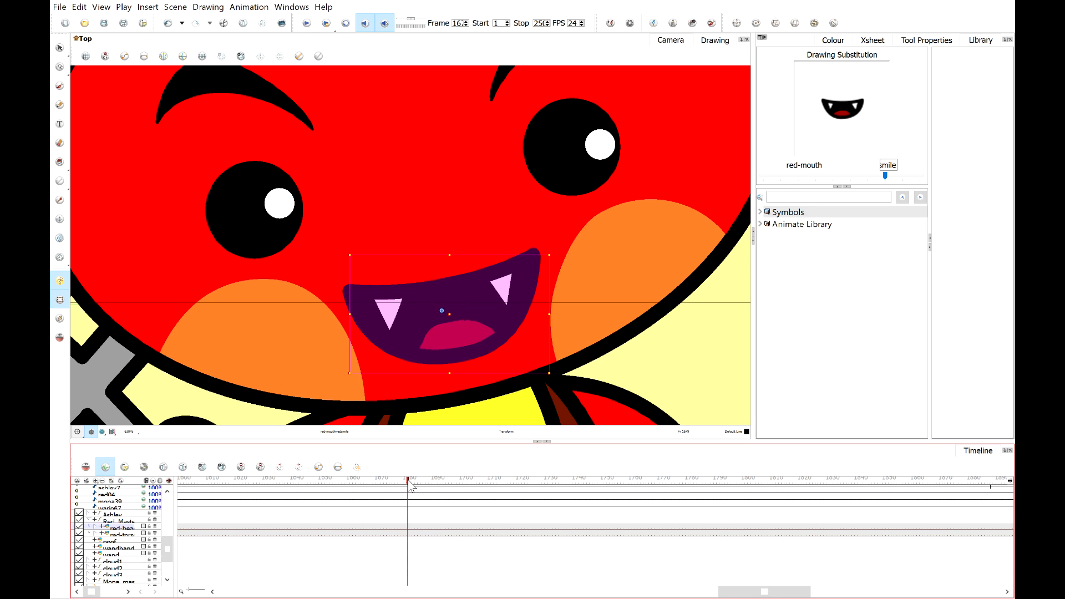
pyautogui.moveTo(885, 176)
pyautogui.mouseDown()
pyautogui.moveTo(826, 176)
pyautogui.moveTo(964, 184)
pyautogui.mouseUp()
pyautogui.click(901, 175)
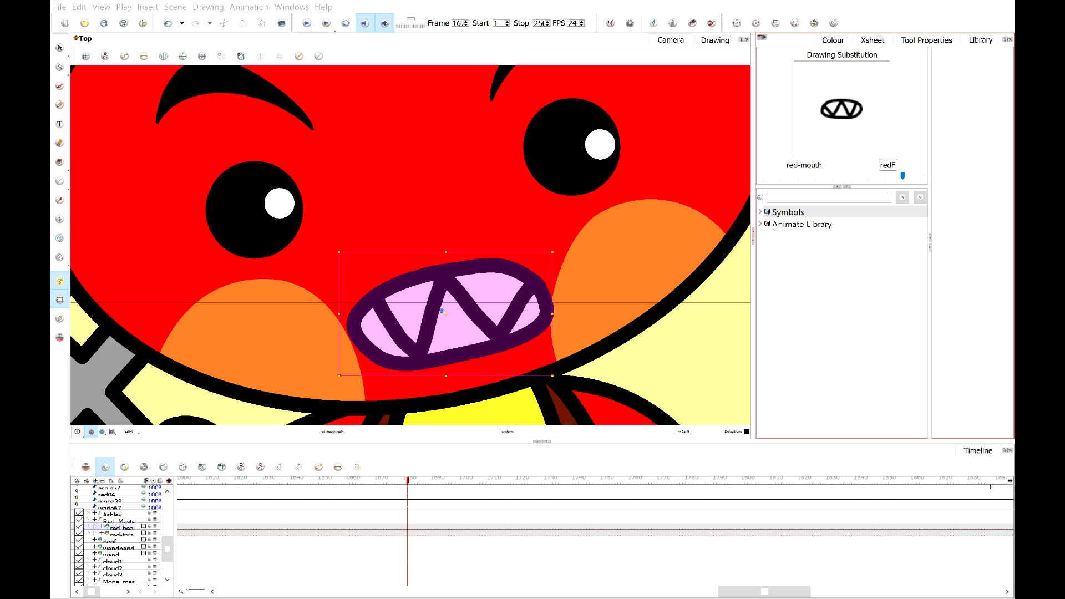
pyautogui.click(548, 214)
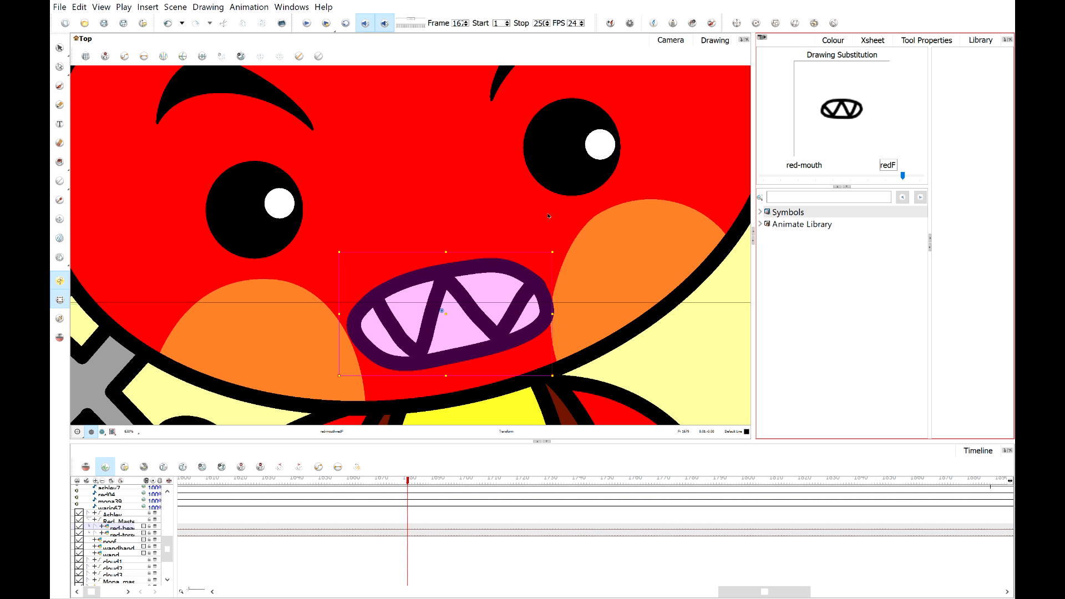
# Advance frame by frame, substituting the smile mouth and then the redO mouth drawing.
pyautogui.moveTo(408, 482); pyautogui.dragTo(419, 485)
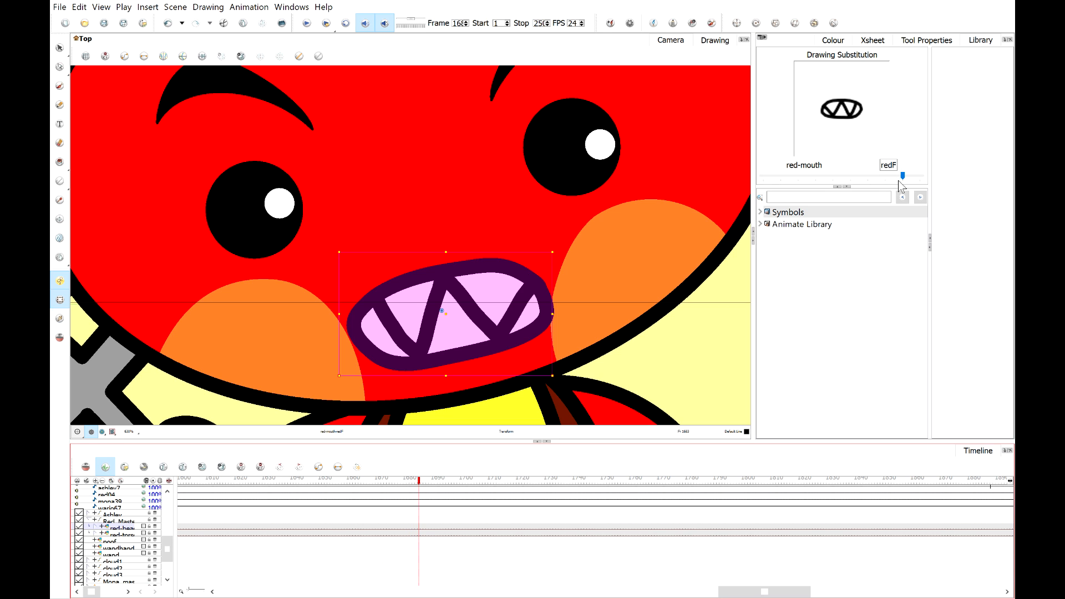
pyautogui.moveTo(900, 182); pyautogui.dragTo(885, 176)
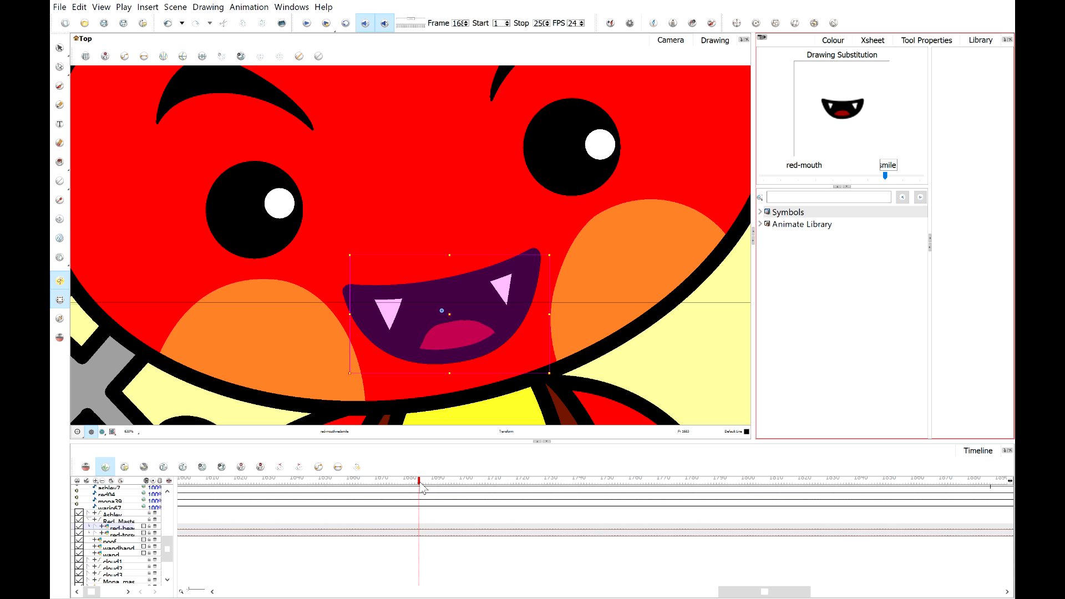
pyautogui.moveTo(422, 488)
pyautogui.mouseDown()
pyautogui.moveTo(411, 486)
pyautogui.moveTo(430, 479)
pyautogui.mouseUp()
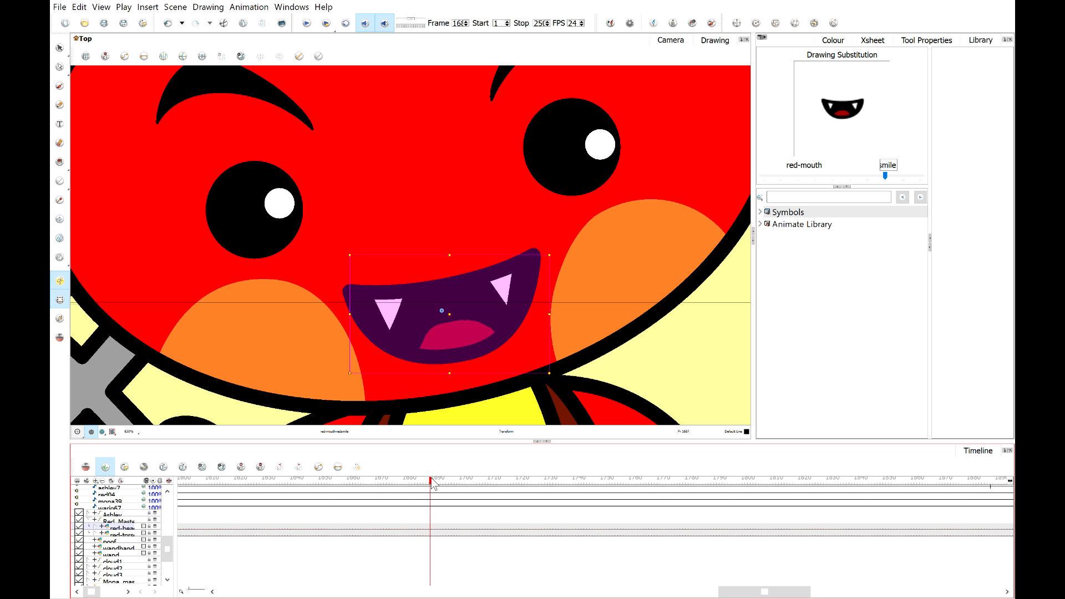
pyautogui.moveTo(432, 481)
pyautogui.mouseDown()
pyautogui.moveTo(406, 488)
pyautogui.moveTo(426, 488)
pyautogui.mouseUp()
pyautogui.moveTo(886, 176); pyautogui.dragTo(920, 176)
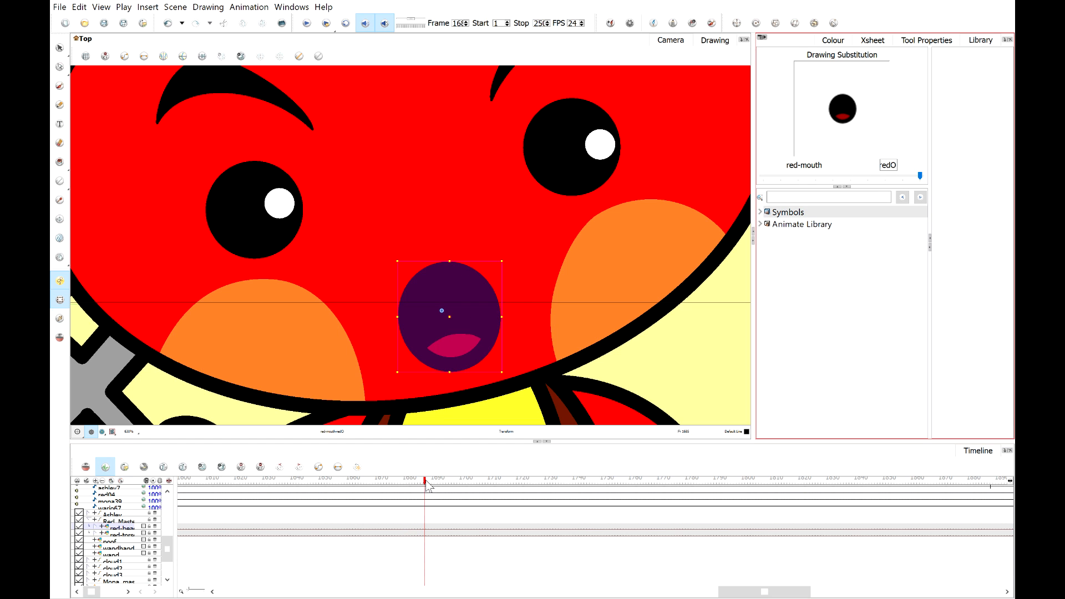
pyautogui.moveTo(426, 486); pyautogui.dragTo(431, 487)
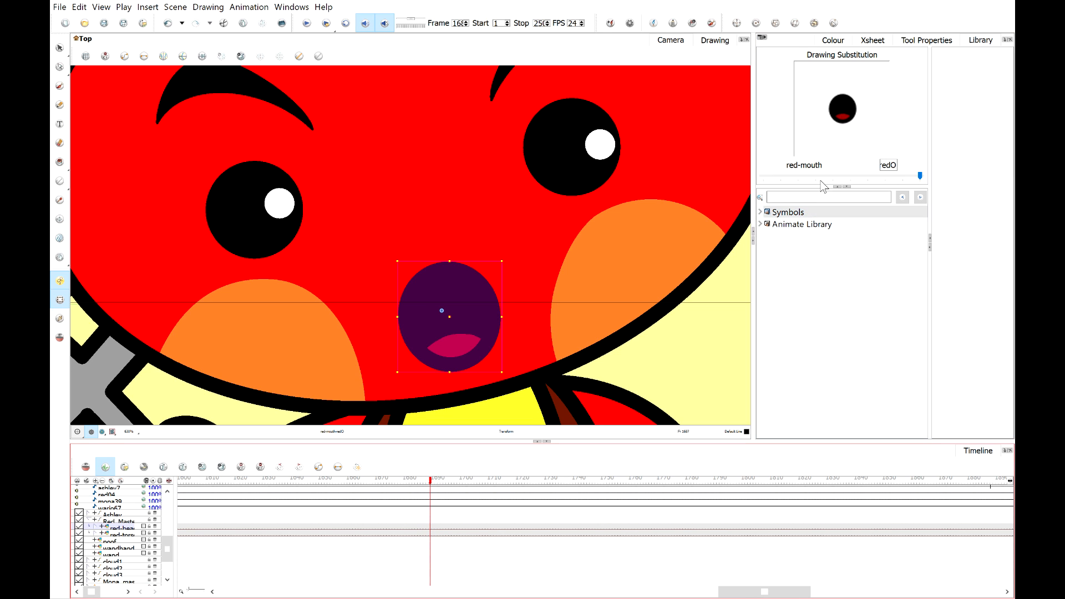
# Continue to later frames, substituting the smile mouth and then the redF mouth drawing.
pyautogui.click(787, 175)
pyautogui.click(428, 483)
pyautogui.moveTo(428, 484); pyautogui.dragTo(436, 484)
pyautogui.click(840, 175)
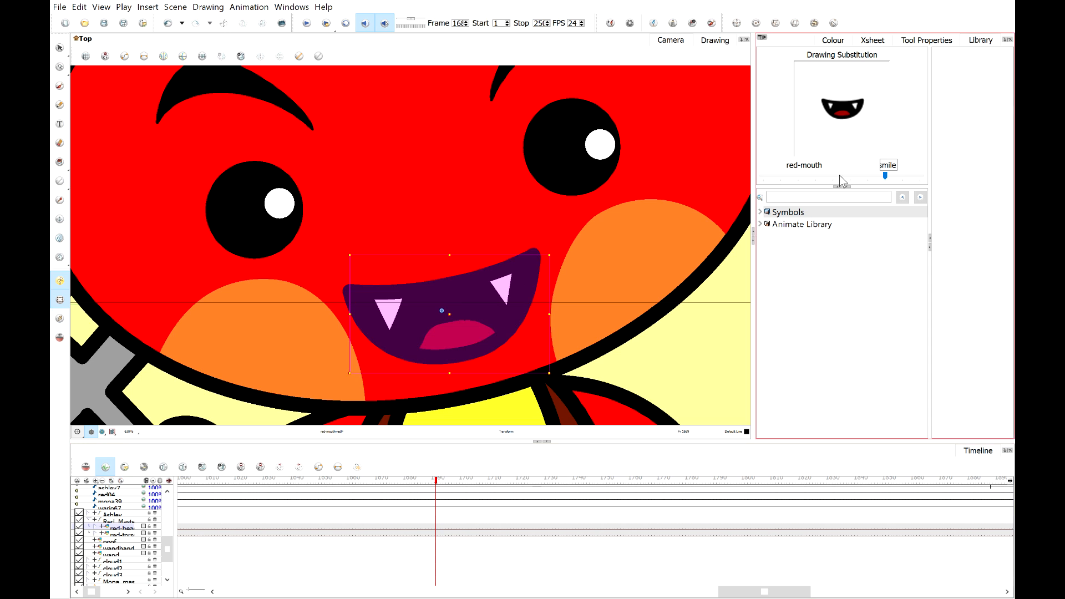
pyautogui.click(439, 484)
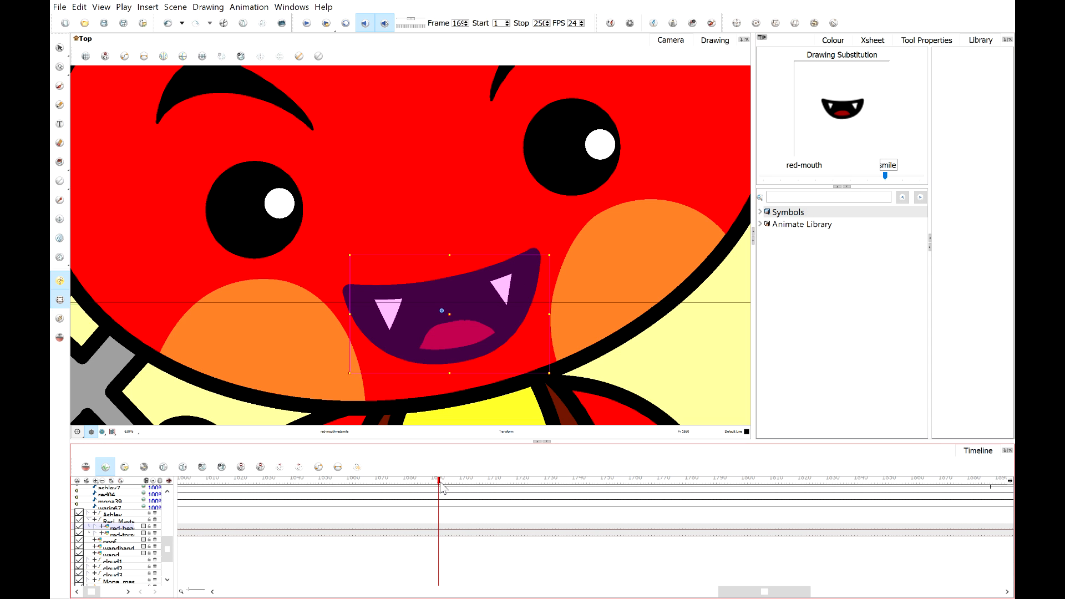
pyautogui.moveTo(440, 483); pyautogui.dragTo(445, 484)
pyautogui.moveTo(886, 176)
pyautogui.mouseDown()
pyautogui.moveTo(919, 175)
pyautogui.moveTo(875, 175)
pyautogui.mouseUp()
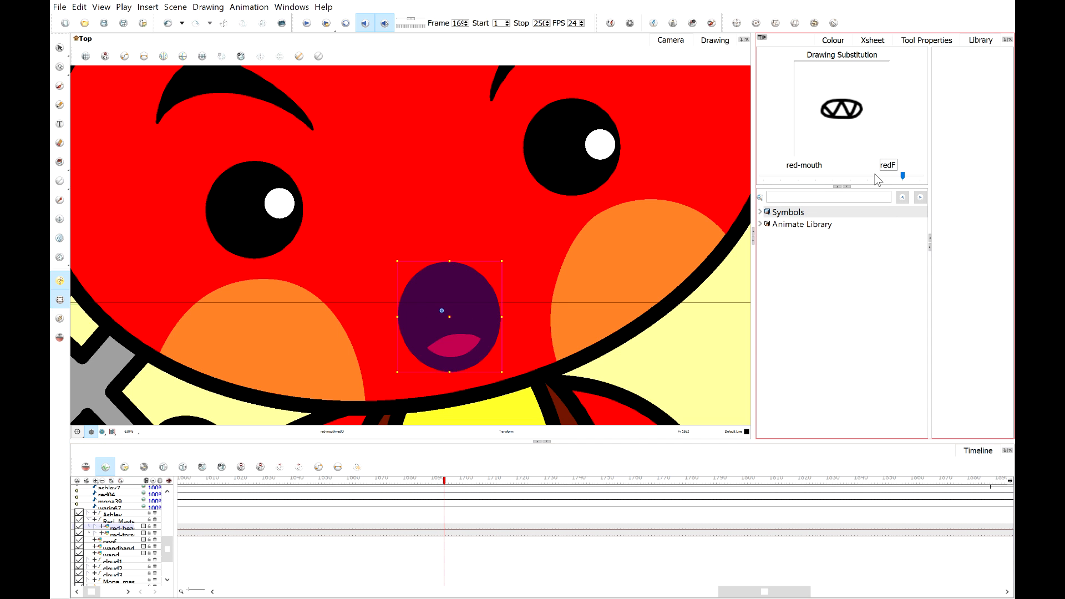
# On the next frame, substitute the smile mouth and then switch back to mouth drawing 5.
pyautogui.moveTo(448, 484); pyautogui.dragTo(461, 487)
pyautogui.click(875, 175)
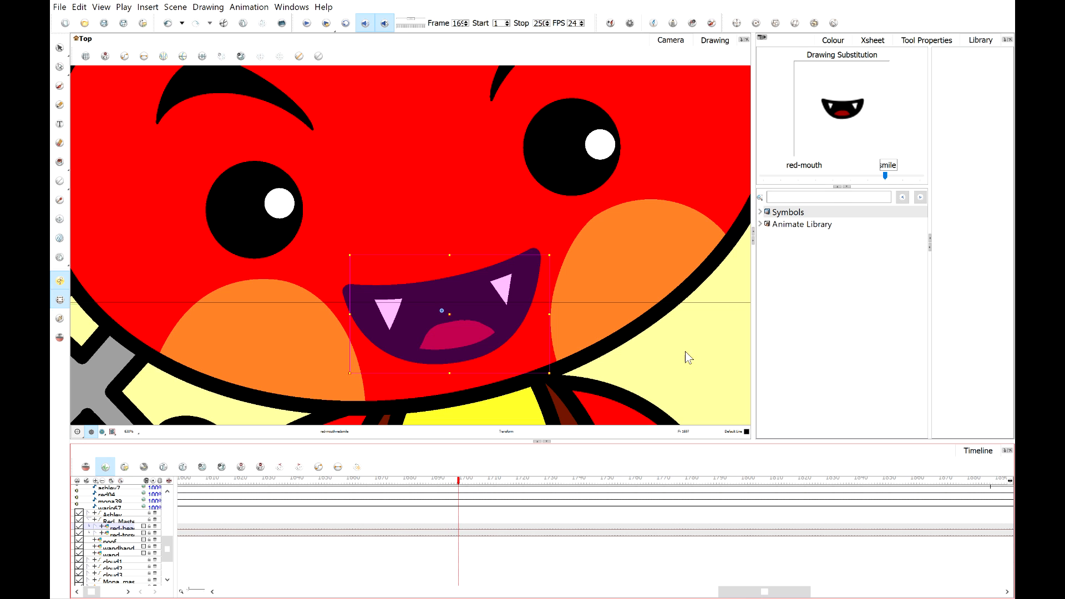
pyautogui.click(829, 175)
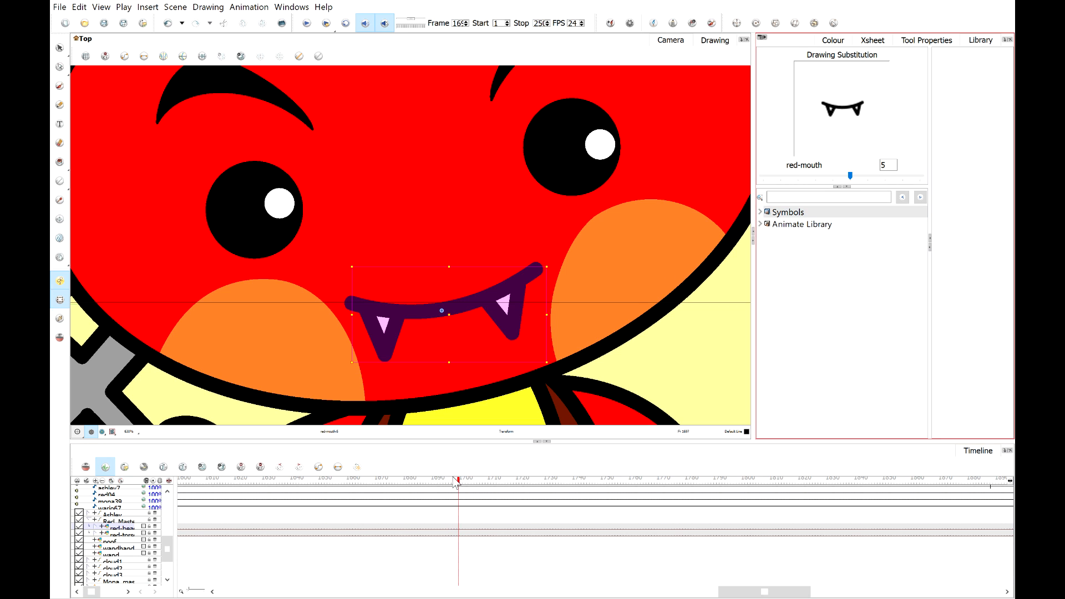
# Advance one frame and substitute the smile mouth drawing on it.
pyautogui.moveTo(460, 482); pyautogui.dragTo(467, 483)
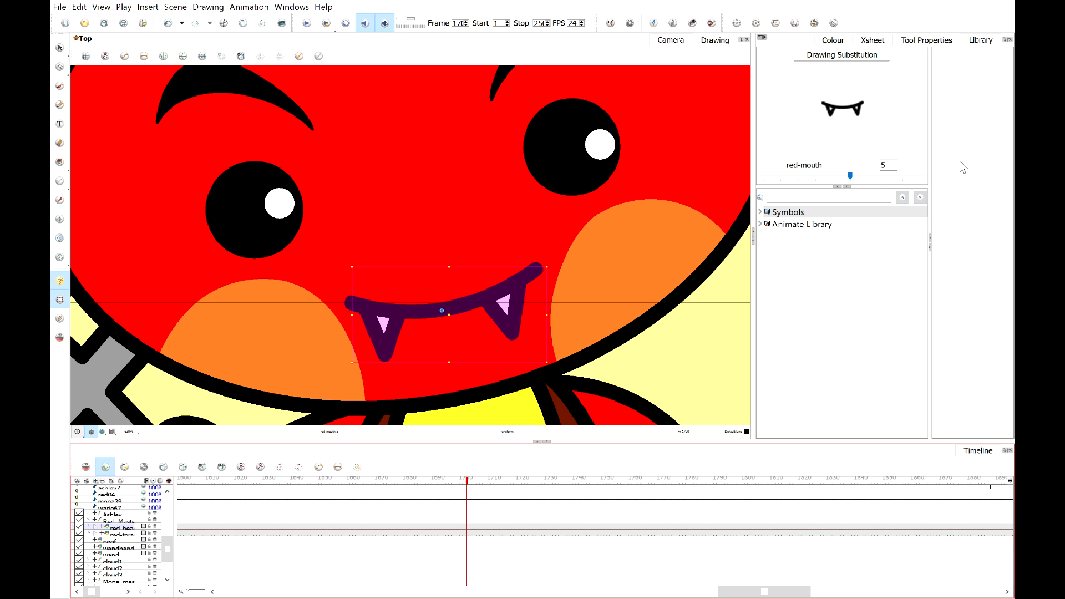
pyautogui.click(907, 174)
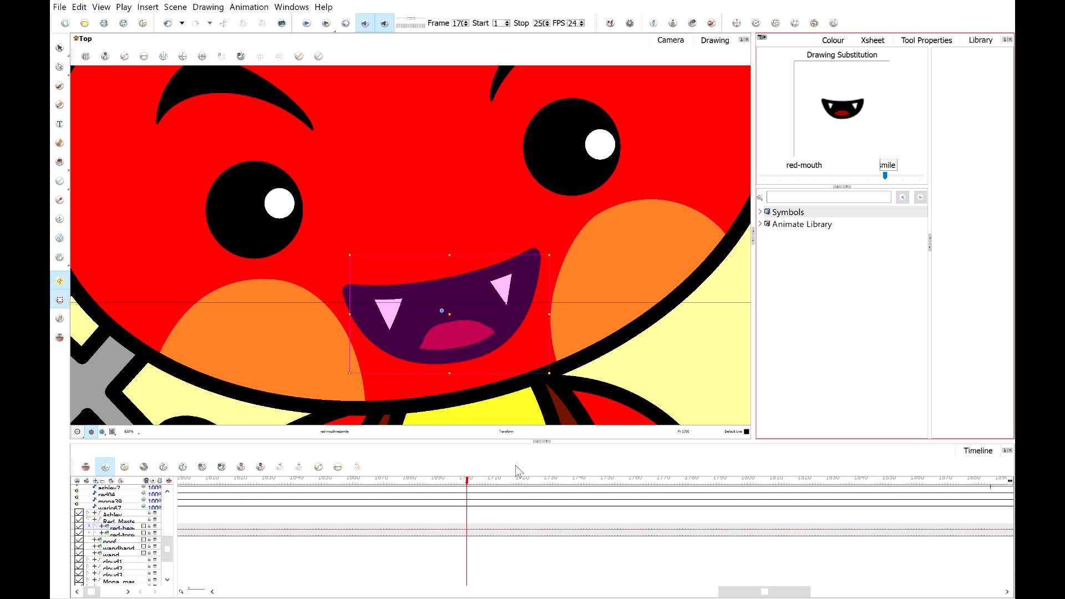
pyautogui.moveTo(469, 487); pyautogui.dragTo(466, 487)
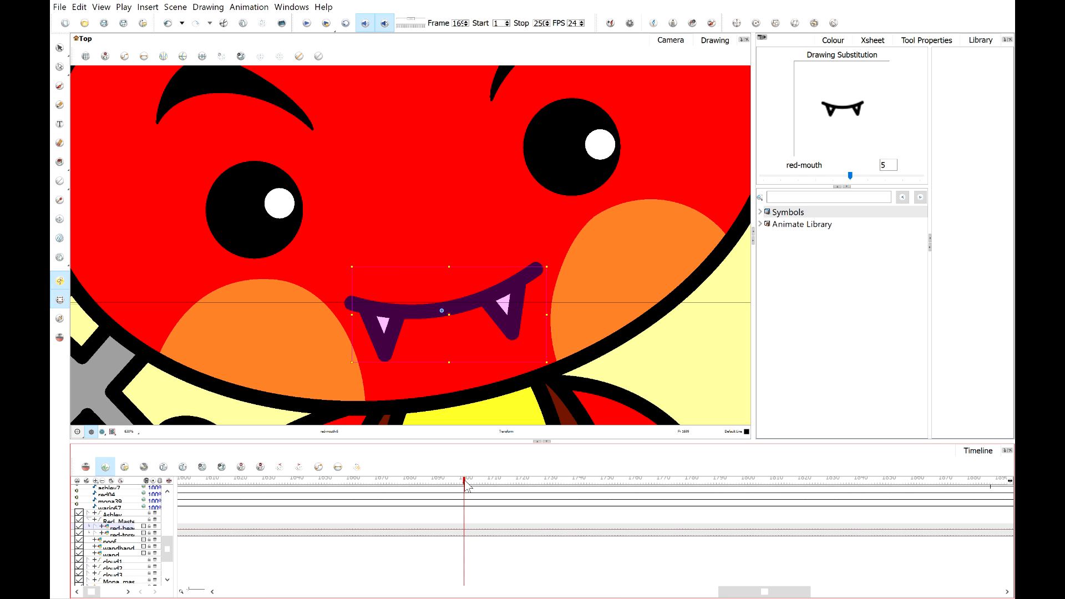
pyautogui.moveTo(467, 486); pyautogui.dragTo(481, 486)
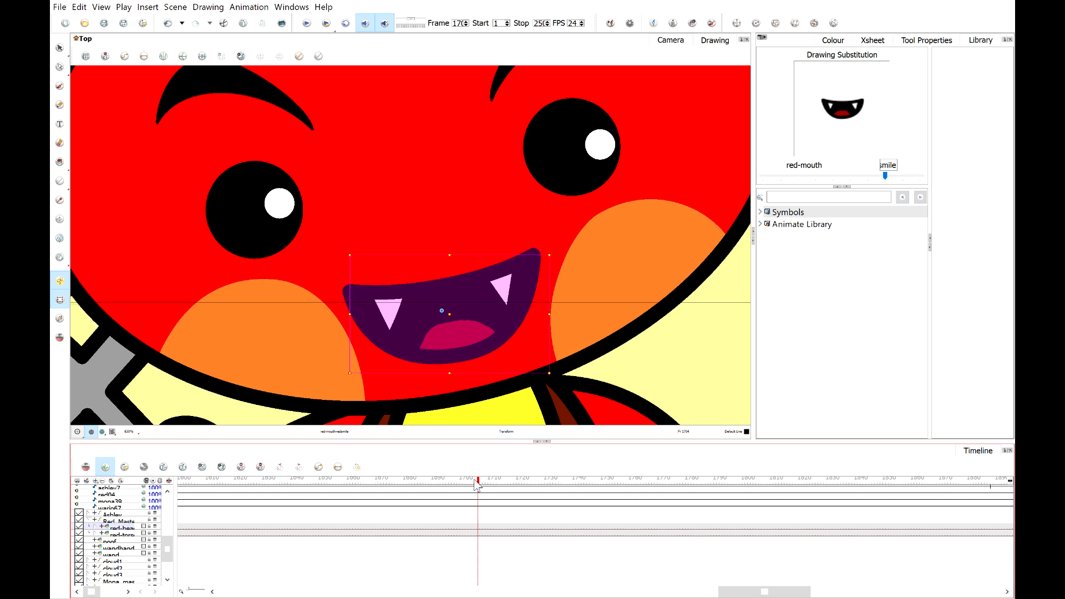
# On the following frame, try several mouth drawings and settle on mouth drawing 5.
pyautogui.moveTo(475, 486); pyautogui.dragTo(475, 485)
pyautogui.moveTo(475, 485)
pyautogui.mouseDown()
pyautogui.moveTo(464, 485)
pyautogui.moveTo(476, 489)
pyautogui.mouseUp()
pyautogui.moveTo(474, 485); pyautogui.dragTo(470, 486)
pyautogui.moveTo(471, 486)
pyautogui.mouseDown()
pyautogui.moveTo(443, 488)
pyautogui.moveTo(472, 489)
pyautogui.mouseUp()
pyautogui.click(475, 485)
pyautogui.click(864, 176)
pyautogui.click(922, 175)
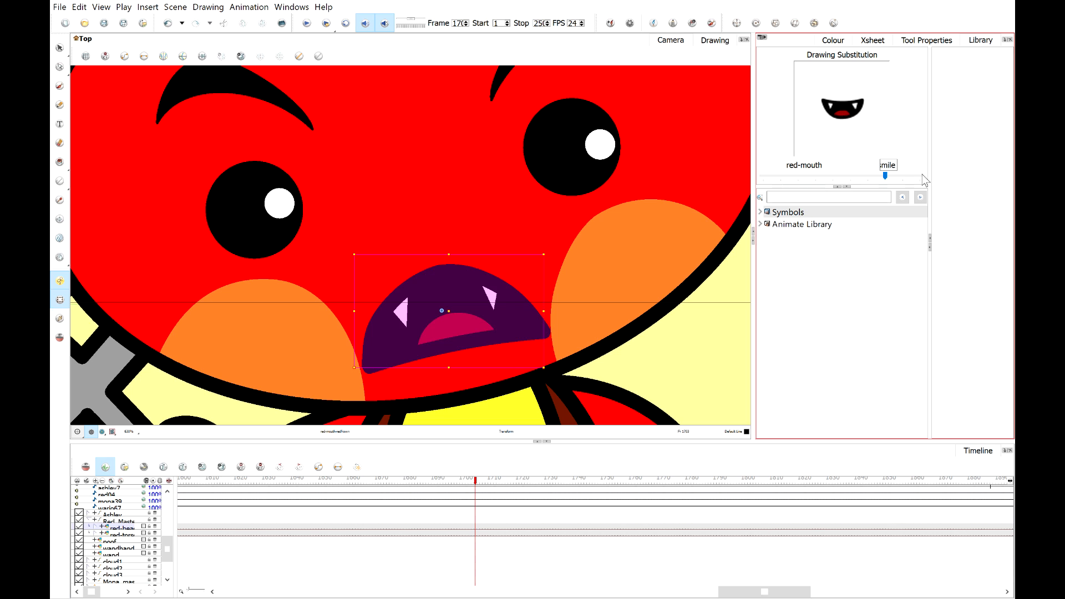
pyautogui.click(922, 175)
pyautogui.click(844, 176)
pyautogui.click(843, 176)
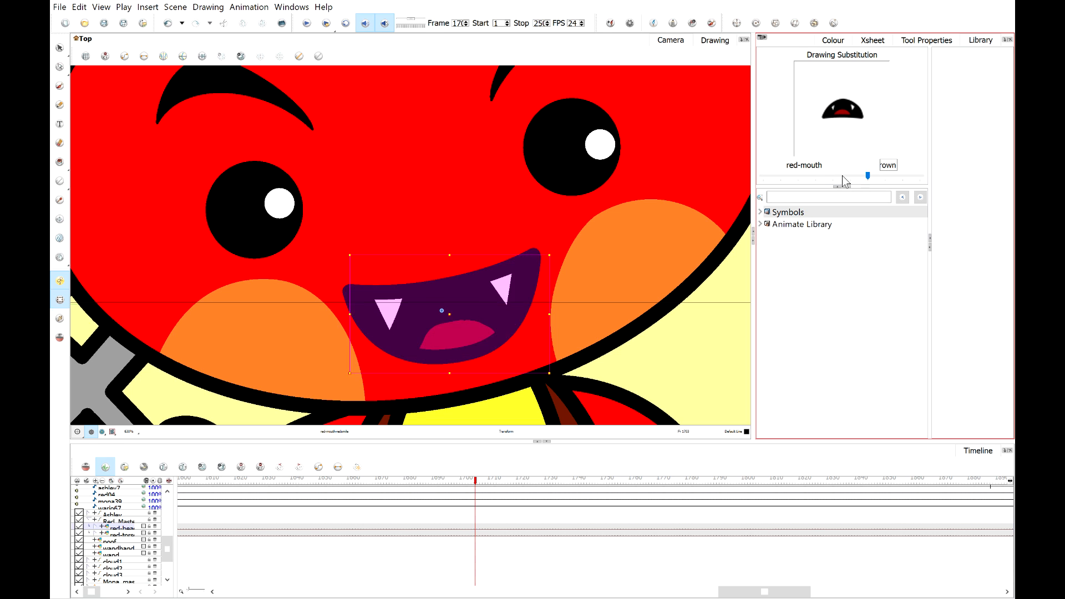
pyautogui.click(842, 175)
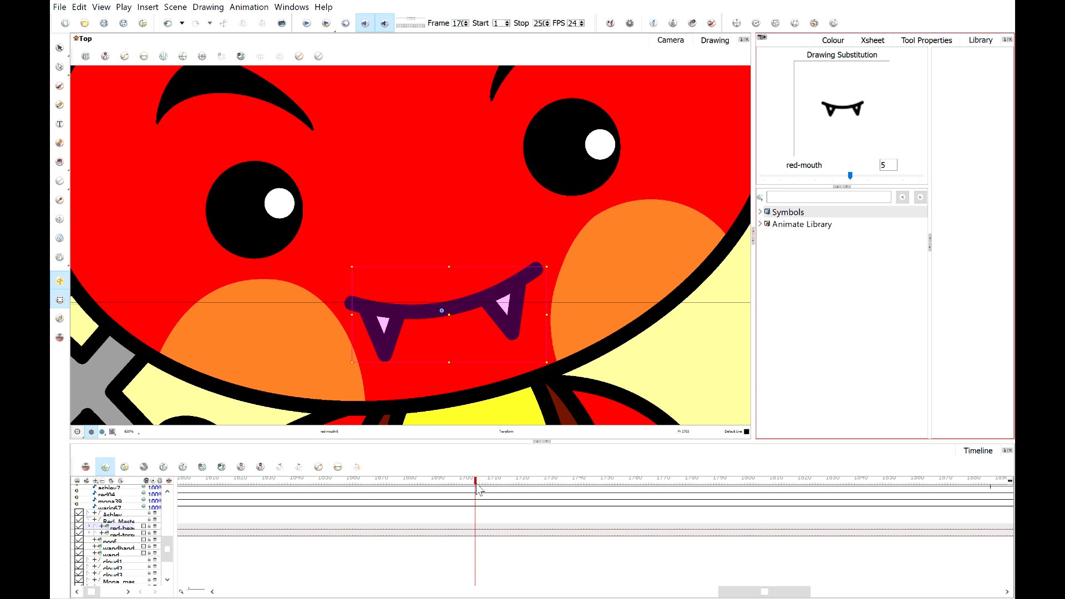
# Step forward, substituting the smile mouth on one frame and the redO mouth on the next.
pyautogui.moveTo(478, 490); pyautogui.dragTo(484, 490)
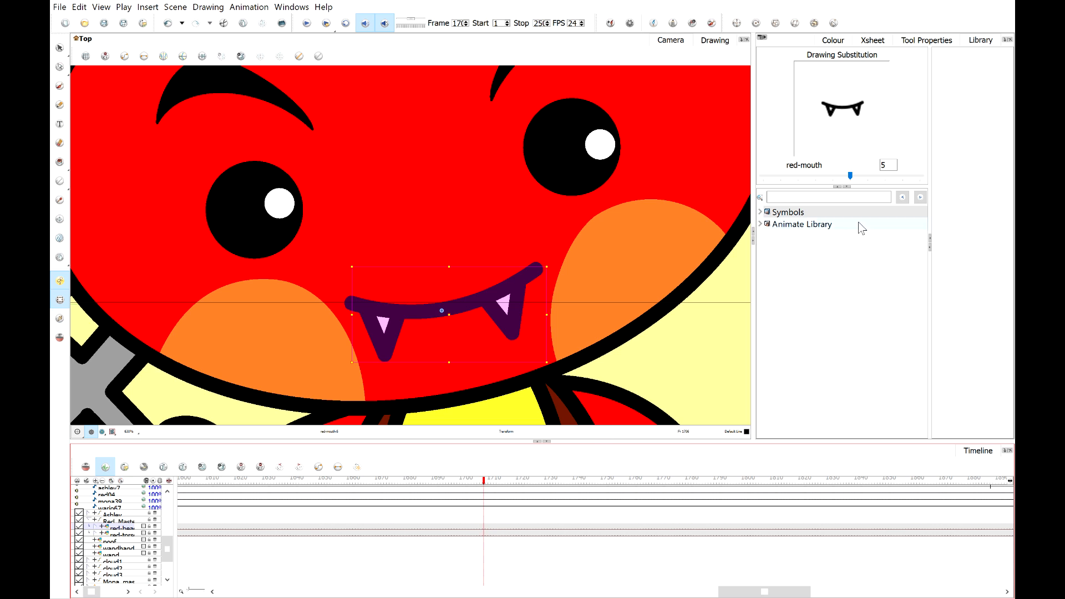
pyautogui.click(921, 179)
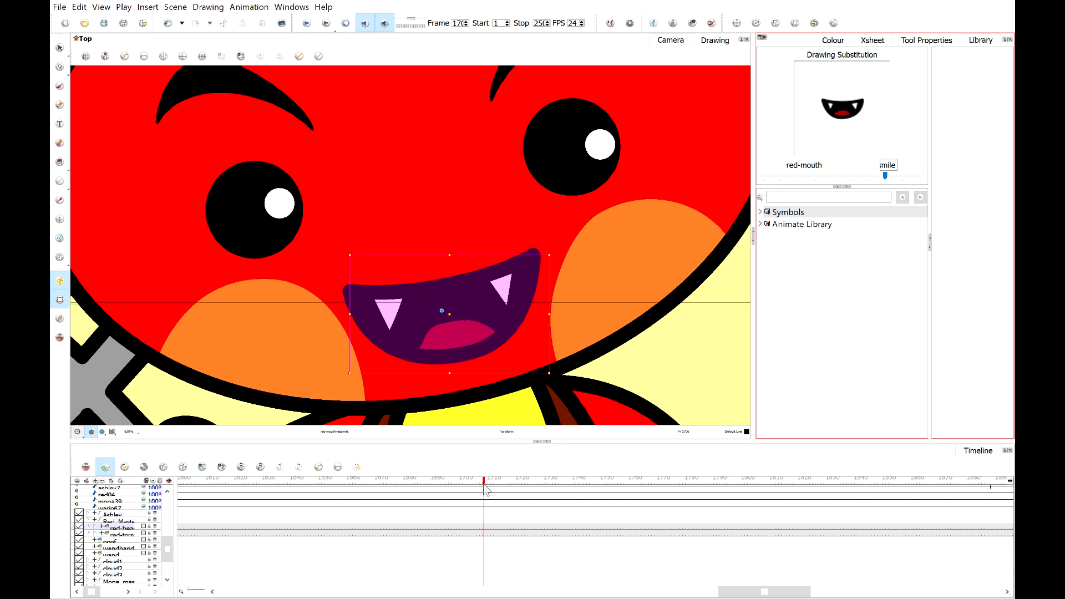
pyautogui.moveTo(486, 489); pyautogui.dragTo(491, 490)
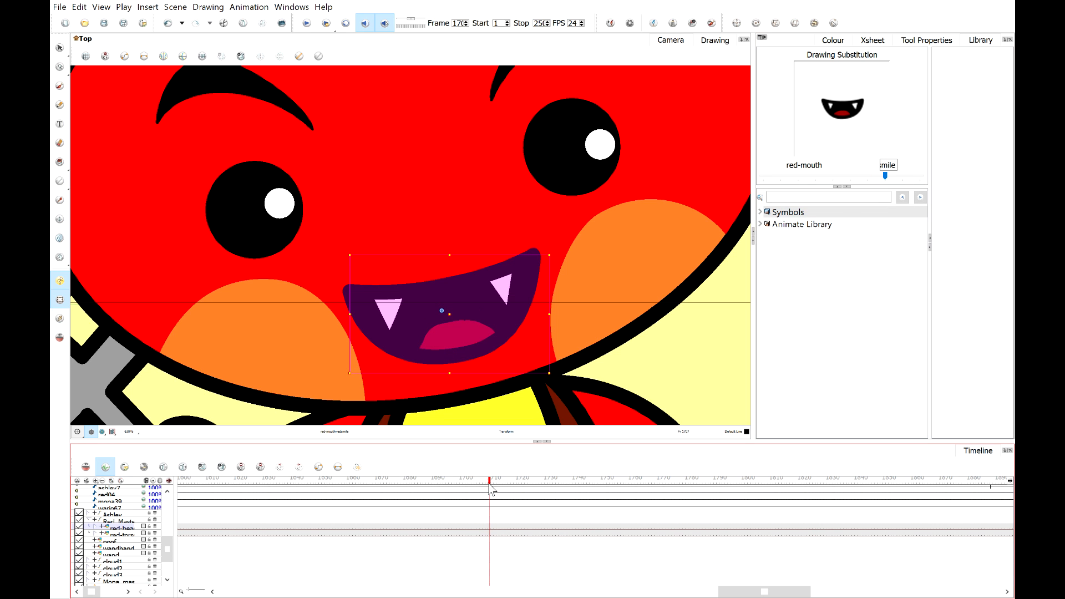
pyautogui.click(837, 178)
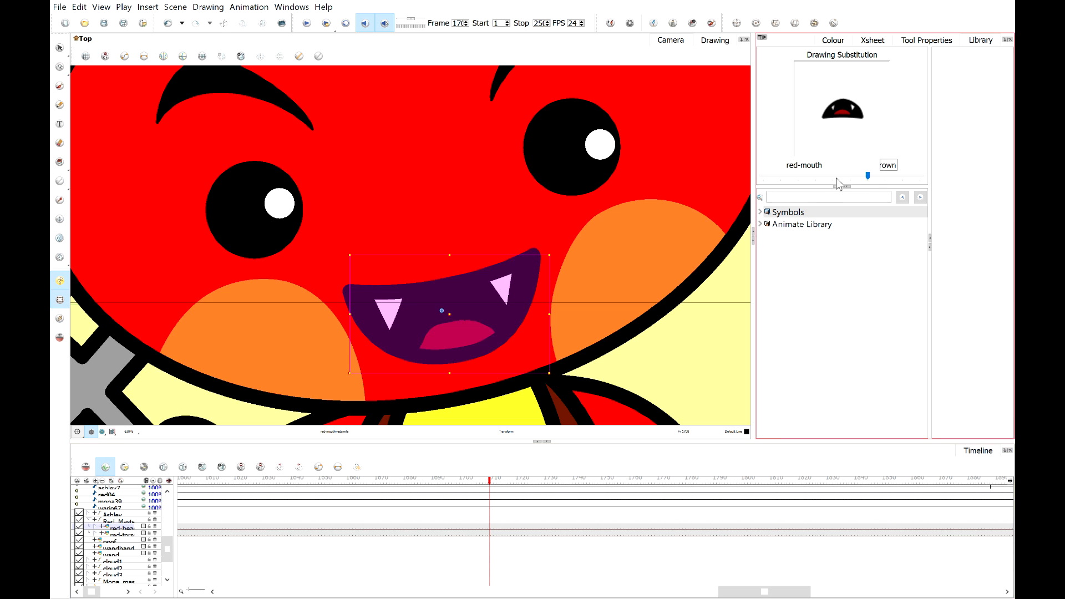
pyautogui.click(917, 178)
pyautogui.click(916, 179)
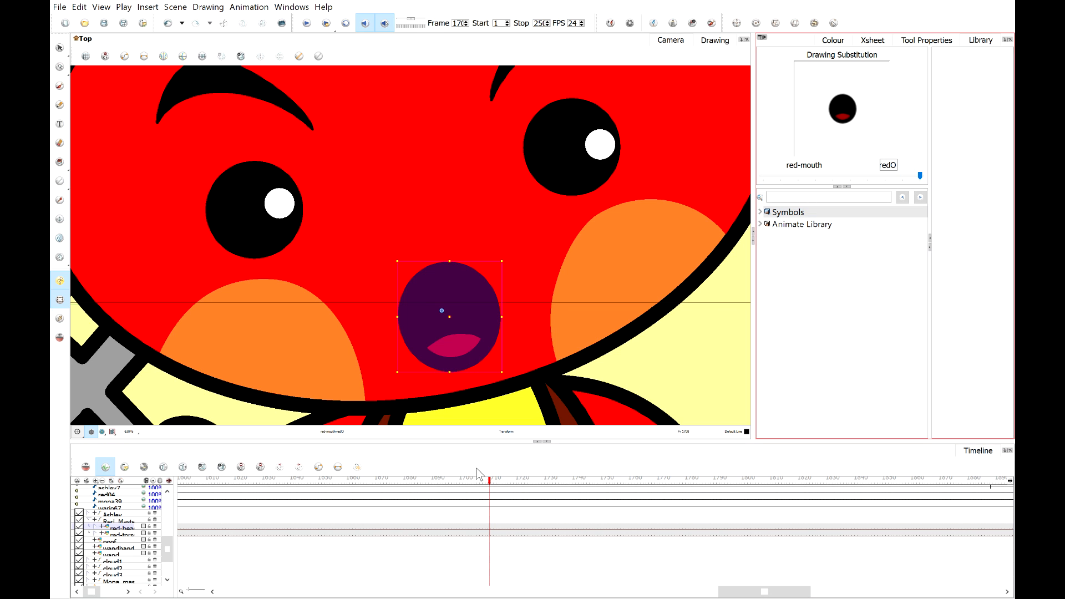
# On the next frames, switch back to mouth drawing 5 and then substitute the redF mouth.
pyautogui.click(494, 481)
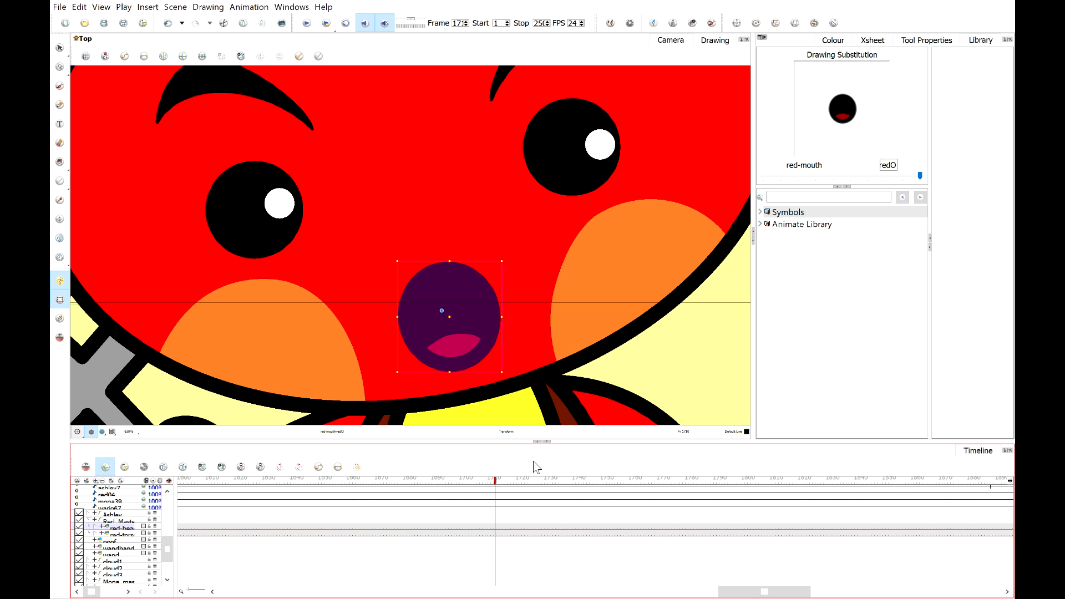
pyautogui.click(832, 179)
pyautogui.click(825, 178)
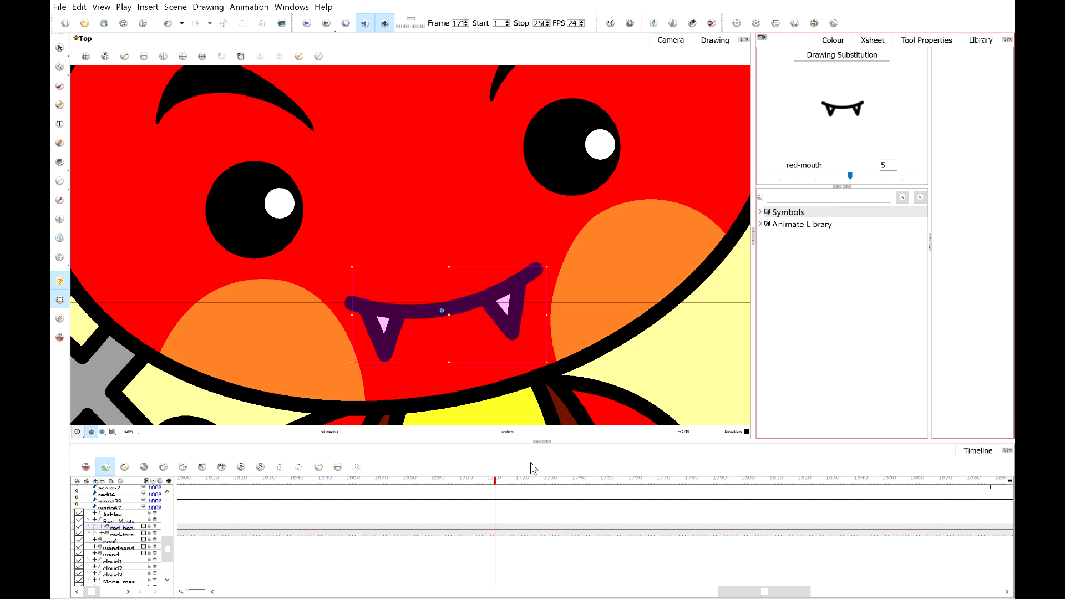
pyautogui.moveTo(504, 482); pyautogui.dragTo(496, 483)
pyautogui.click(915, 174)
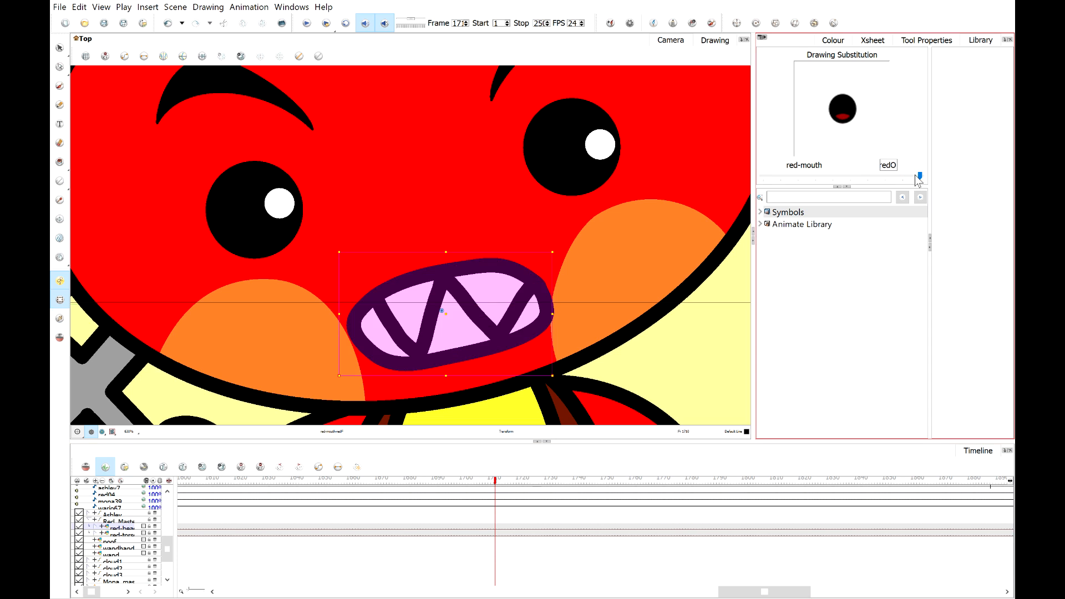
pyautogui.click(887, 178)
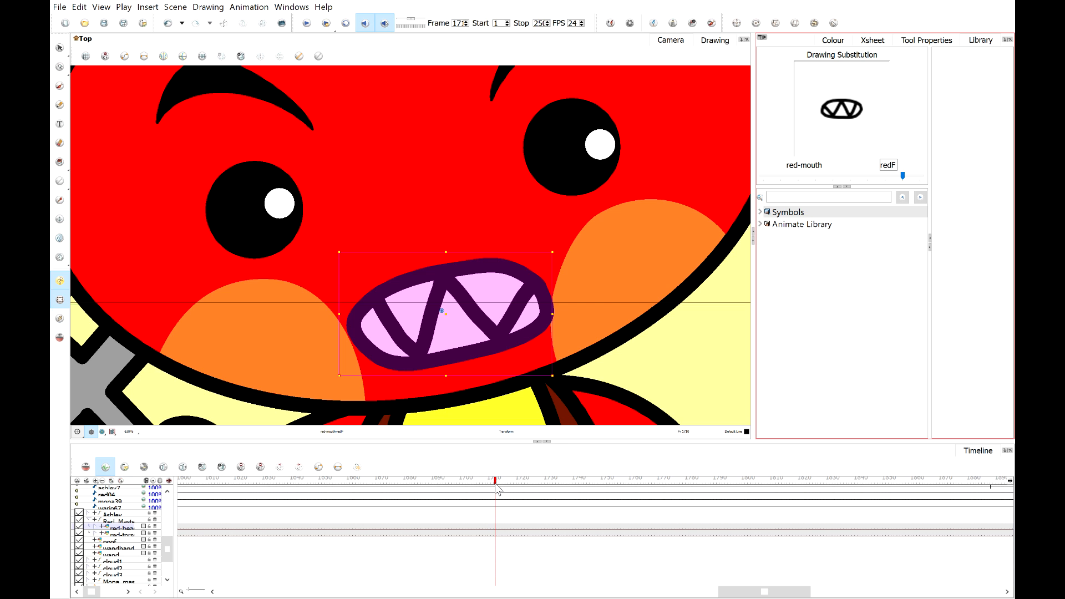
# Set mouth drawing 5 on the next frame and the redF mouth on the frame after.
pyautogui.moveTo(497, 483); pyautogui.dragTo(506, 488)
pyautogui.moveTo(902, 175); pyautogui.dragTo(849, 178)
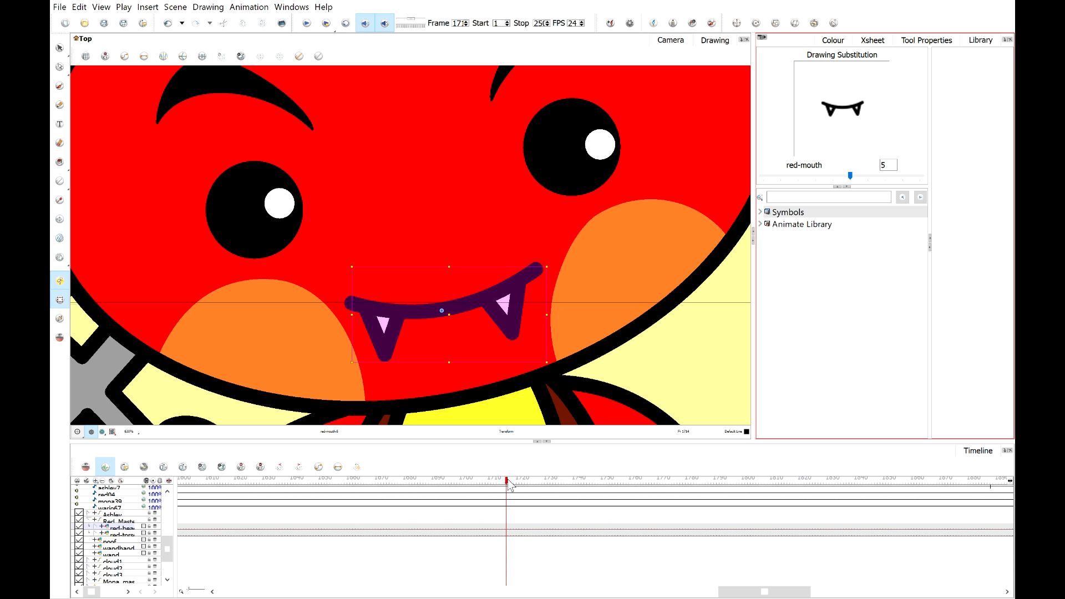
pyautogui.moveTo(510, 486); pyautogui.dragTo(523, 487)
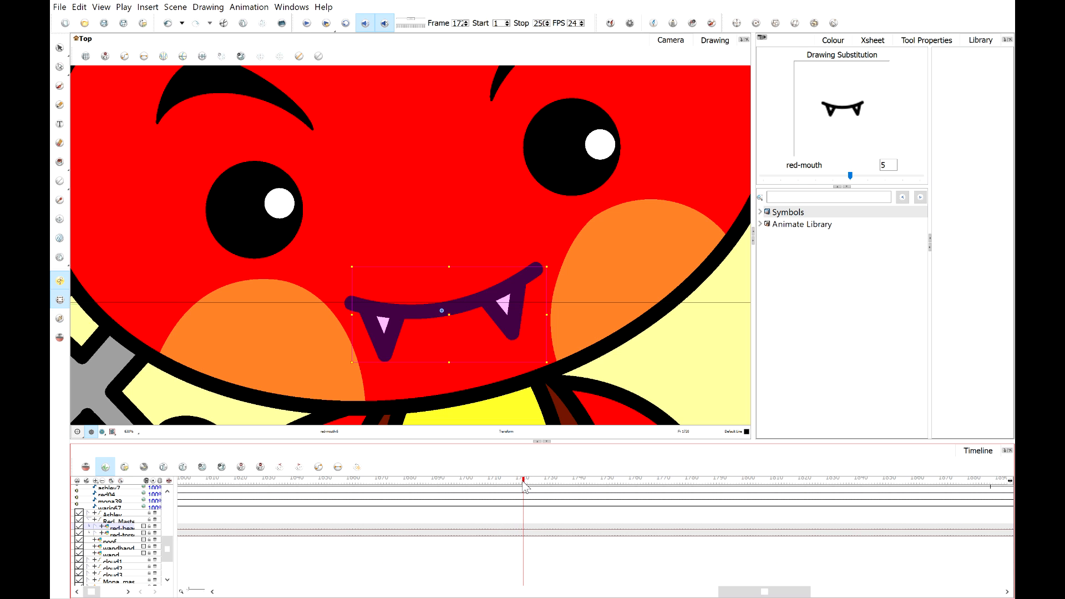
pyautogui.click(909, 179)
pyautogui.click(910, 178)
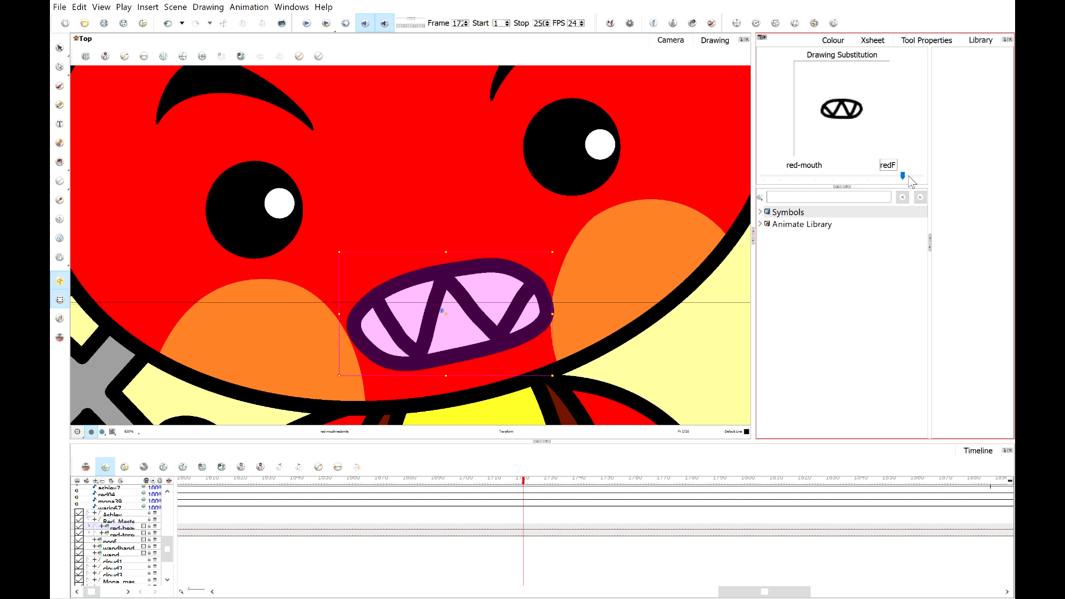
# Continue forward, substituting the smile mouth and then returning to mouth drawing 5.
pyautogui.click(525, 488)
pyautogui.moveTo(525, 483); pyautogui.dragTo(523, 484)
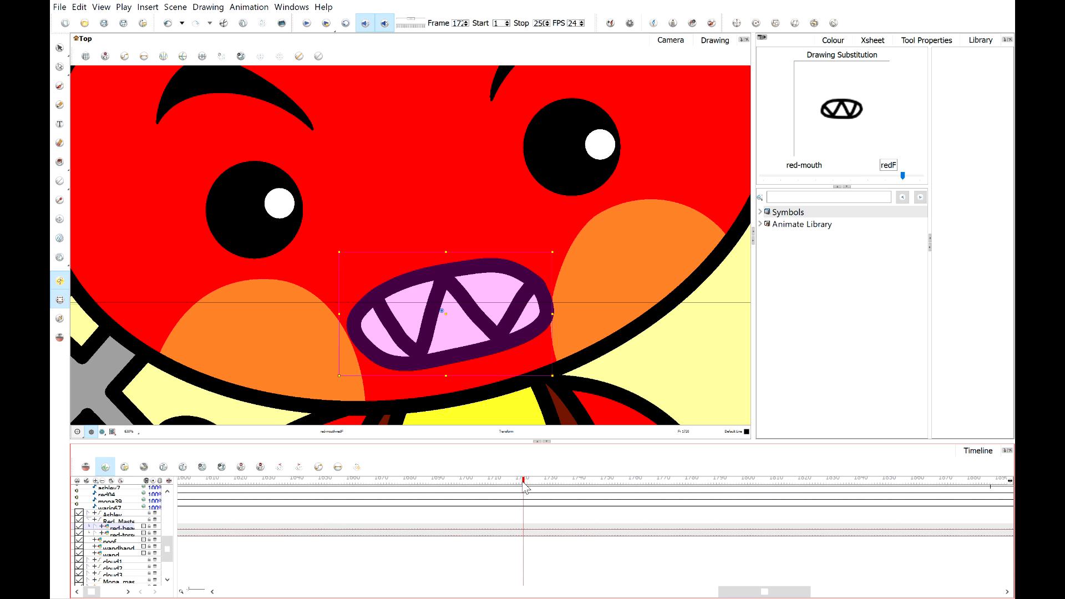
pyautogui.moveTo(902, 176)
pyautogui.mouseDown()
pyautogui.moveTo(868, 178)
pyautogui.moveTo(888, 179)
pyautogui.mouseUp()
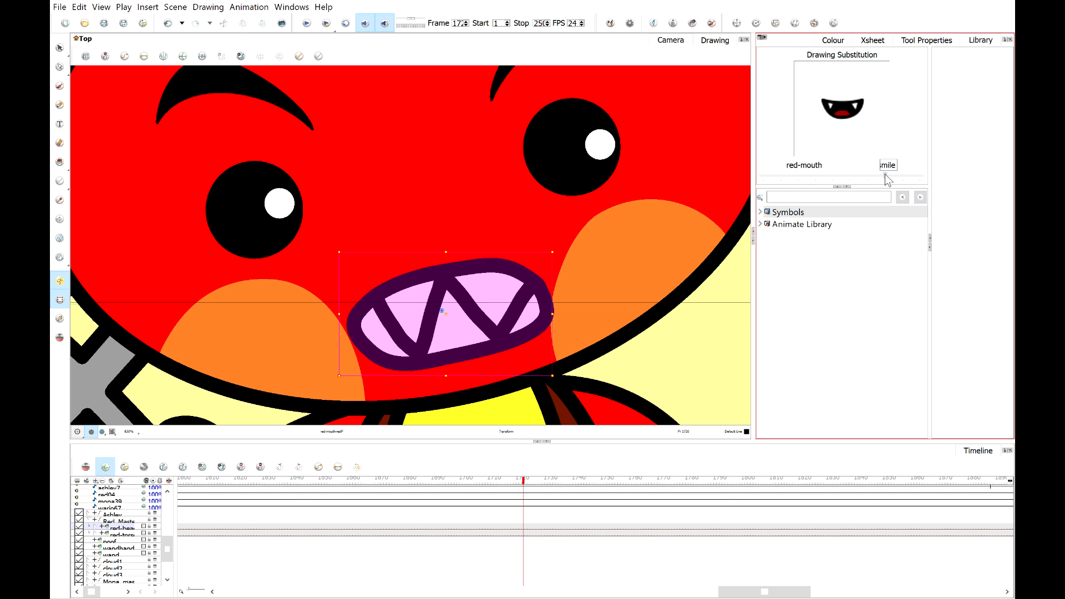
pyautogui.click(529, 484)
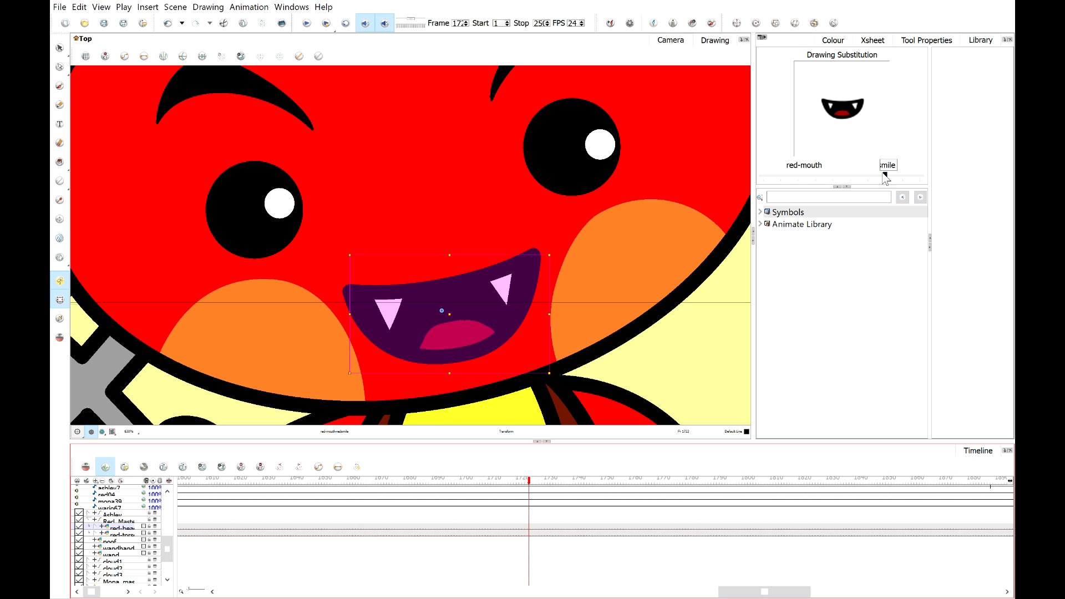
pyautogui.click(818, 177)
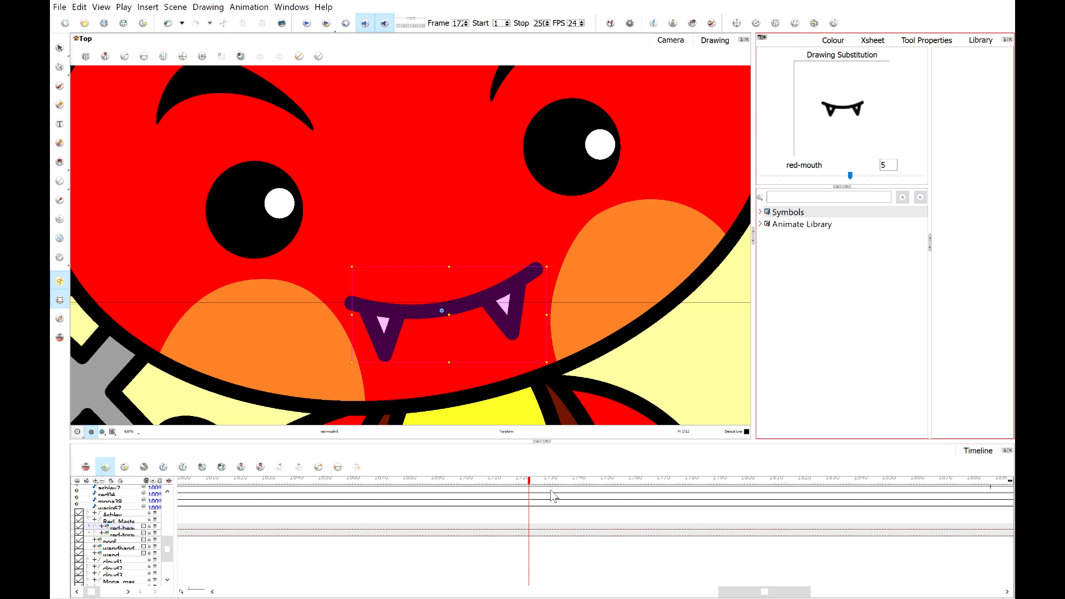
# Substitute the redF mouth on the next frame and the redO mouth on the one after.
pyautogui.moveTo(530, 486); pyautogui.dragTo(537, 487)
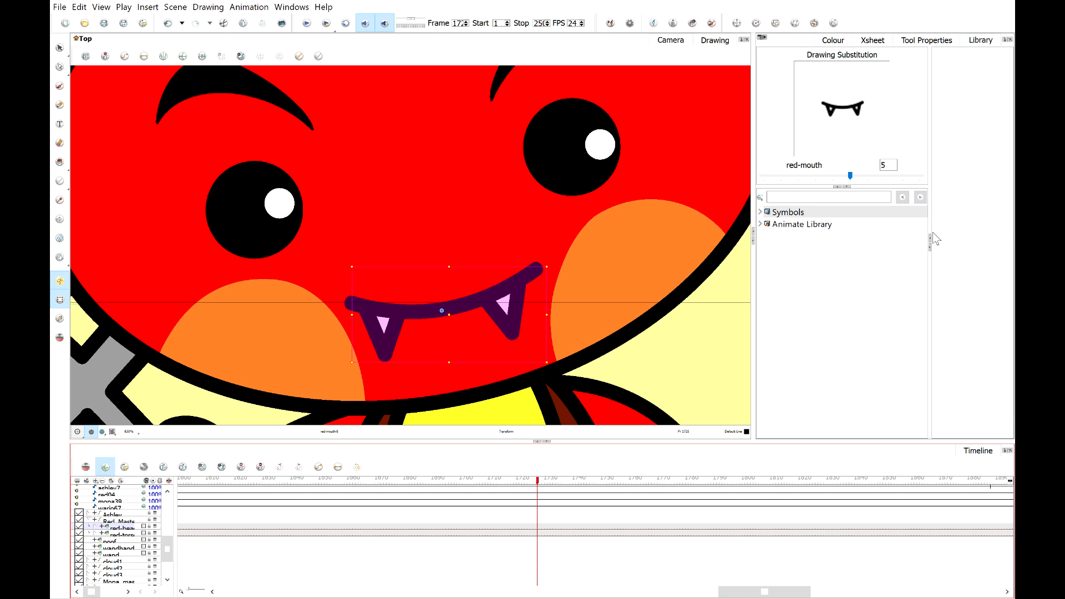
pyautogui.click(908, 177)
pyautogui.click(908, 177)
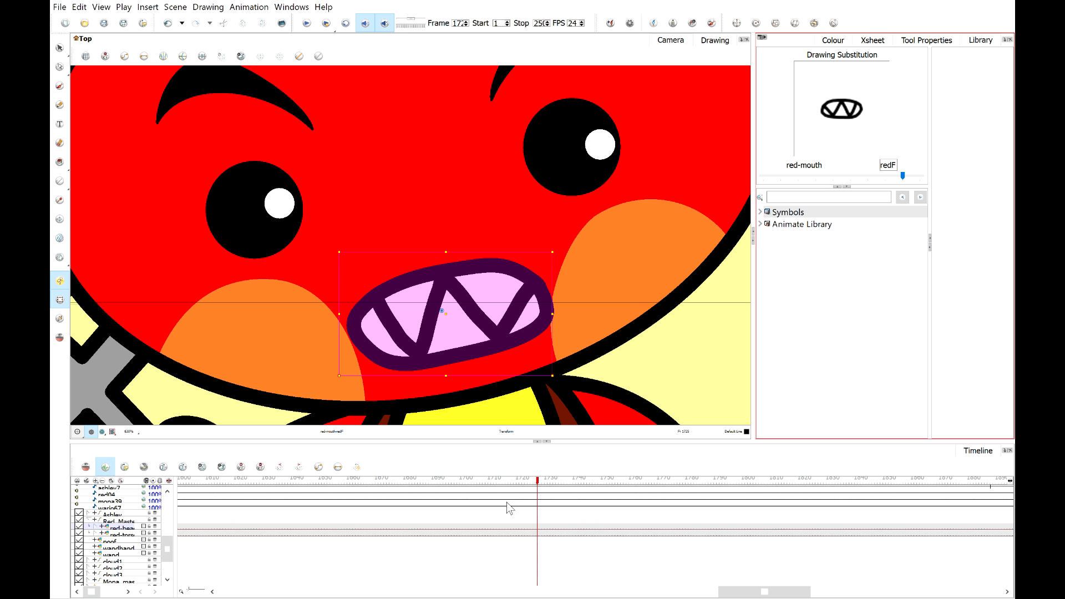
pyautogui.moveTo(539, 482); pyautogui.dragTo(534, 487)
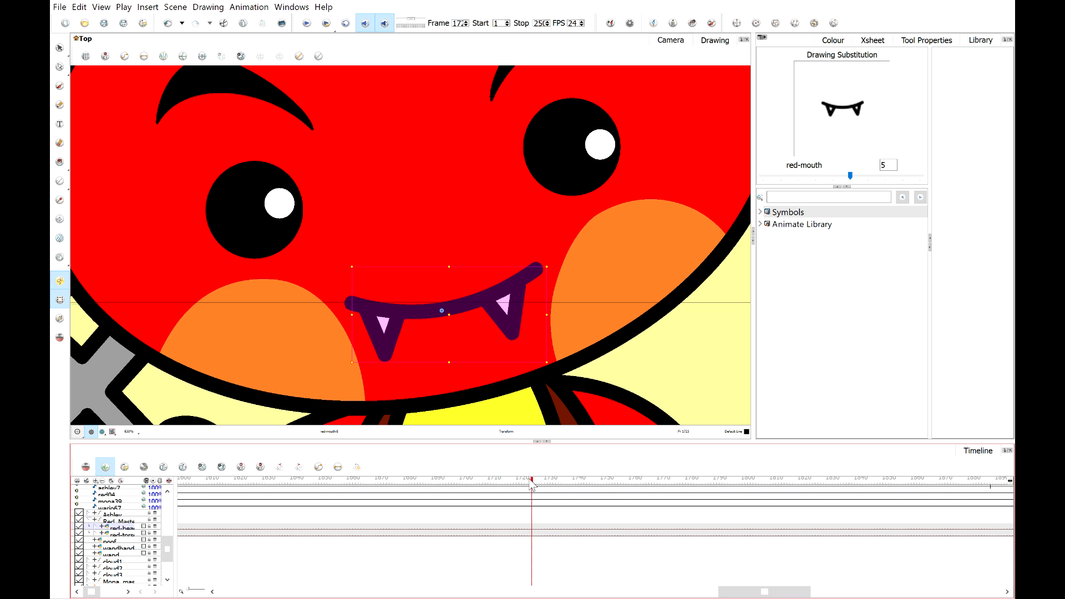
pyautogui.moveTo(530, 480); pyautogui.dragTo(548, 483)
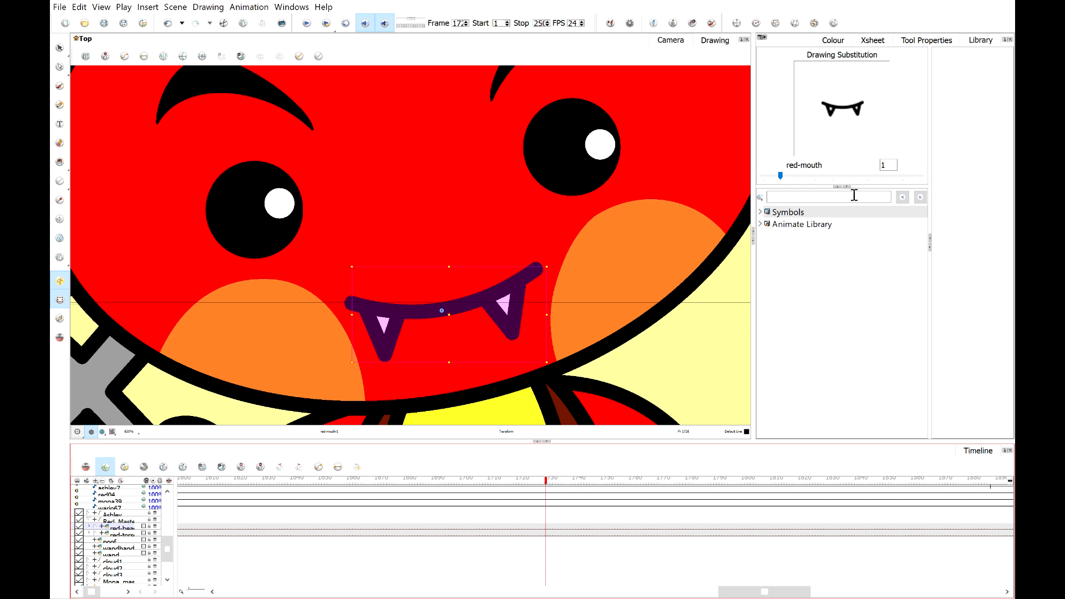
pyautogui.click(909, 178)
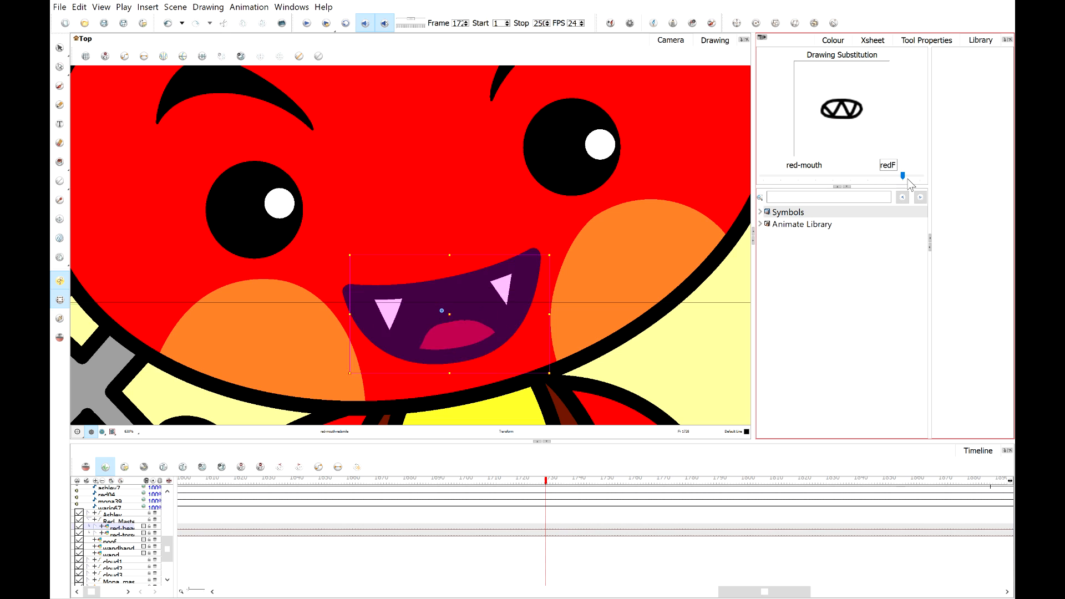
pyautogui.click(920, 175)
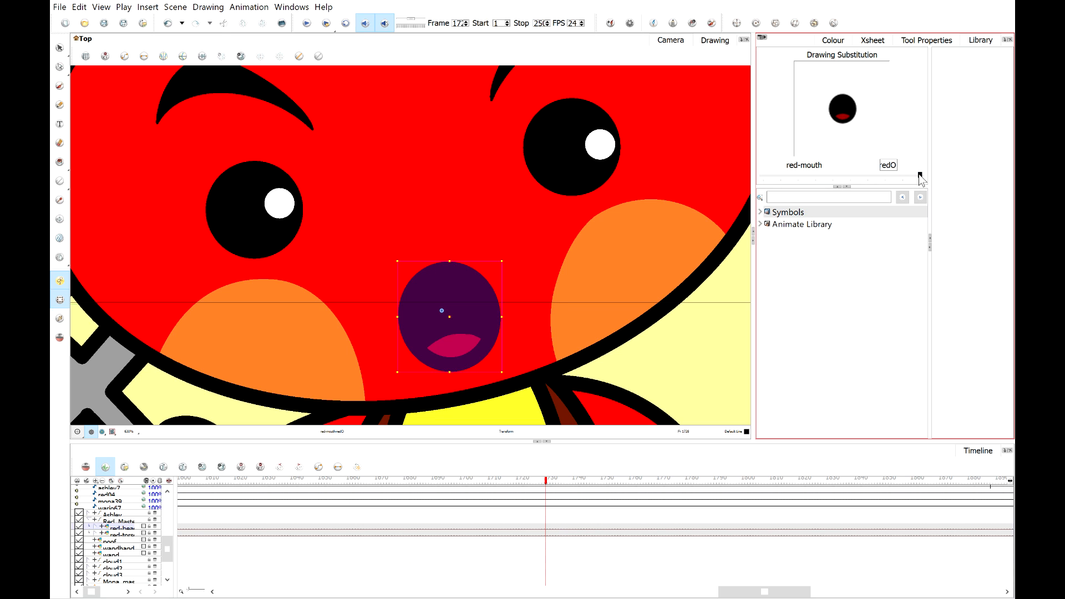
pyautogui.moveTo(919, 175)
pyautogui.mouseDown()
pyautogui.moveTo(759, 175)
pyautogui.moveTo(920, 178)
pyautogui.mouseUp()
# Deselect the mouth, zoom out to the full scene and scrub the timeline to review the lip-sync.
pyautogui.click(671, 373)
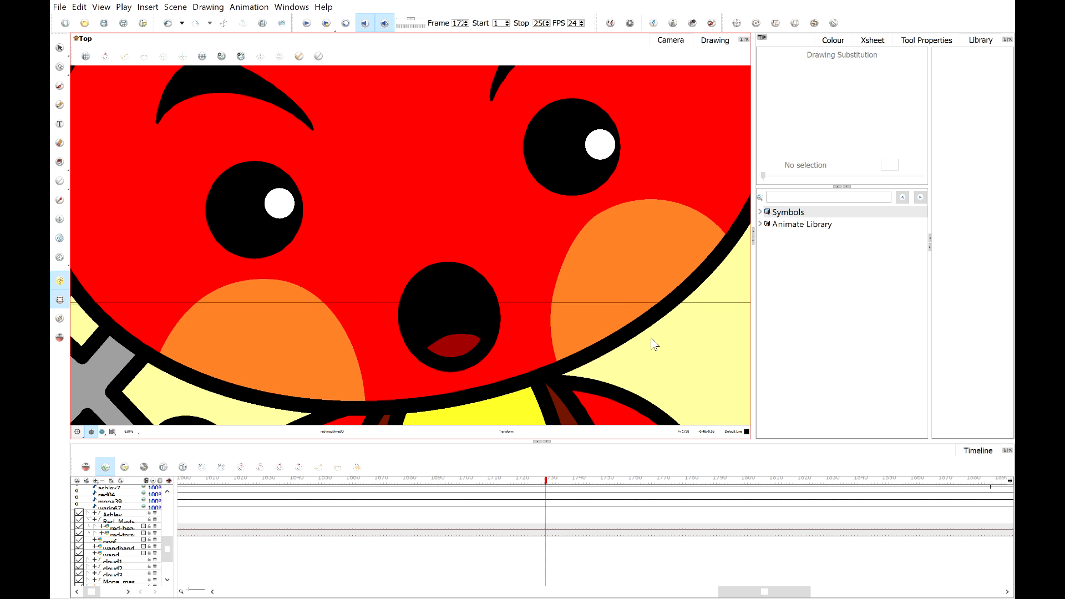
pyautogui.scroll(-2, 533, 299)
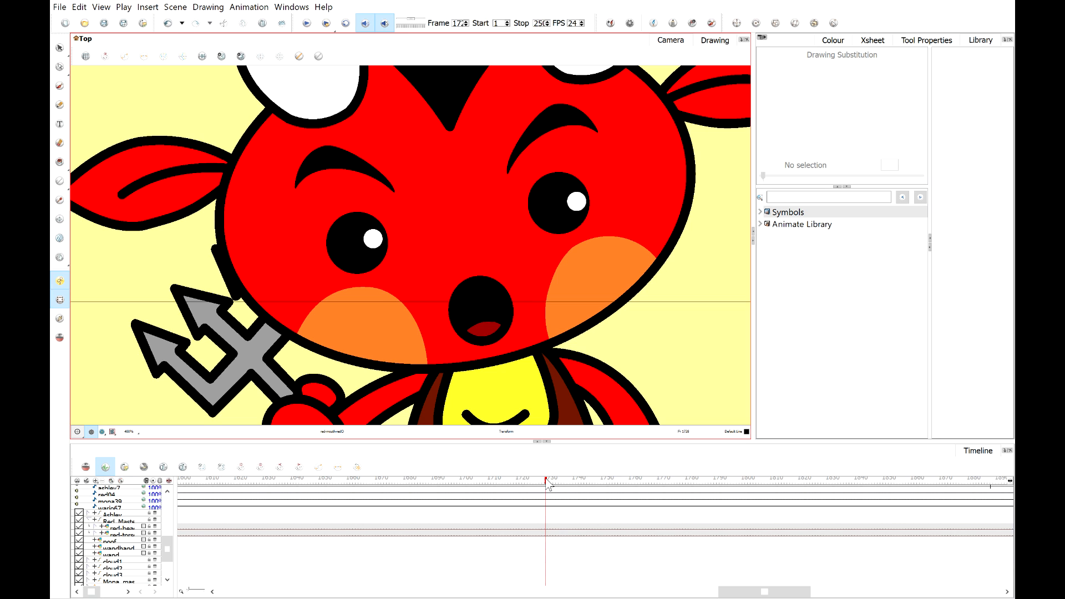
pyautogui.moveTo(548, 484)
pyautogui.mouseDown()
pyautogui.moveTo(539, 489)
pyautogui.moveTo(582, 479)
pyautogui.moveTo(509, 475)
pyautogui.moveTo(565, 476)
pyautogui.moveTo(531, 486)
pyautogui.mouseUp()
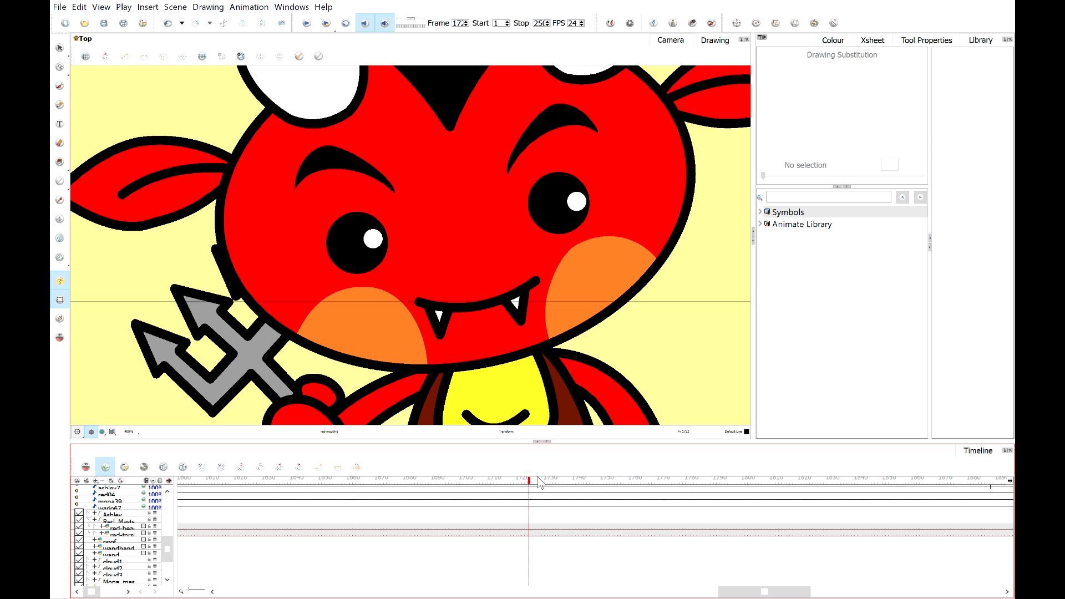
pyautogui.moveTo(528, 481); pyautogui.dragTo(604, 488)
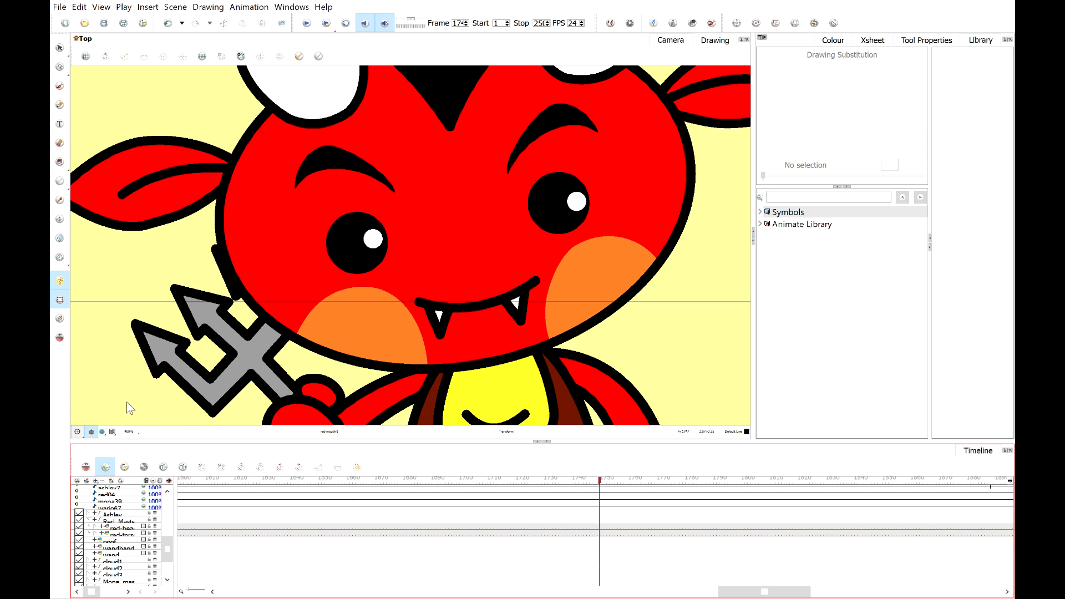
pyautogui.click(112, 432)
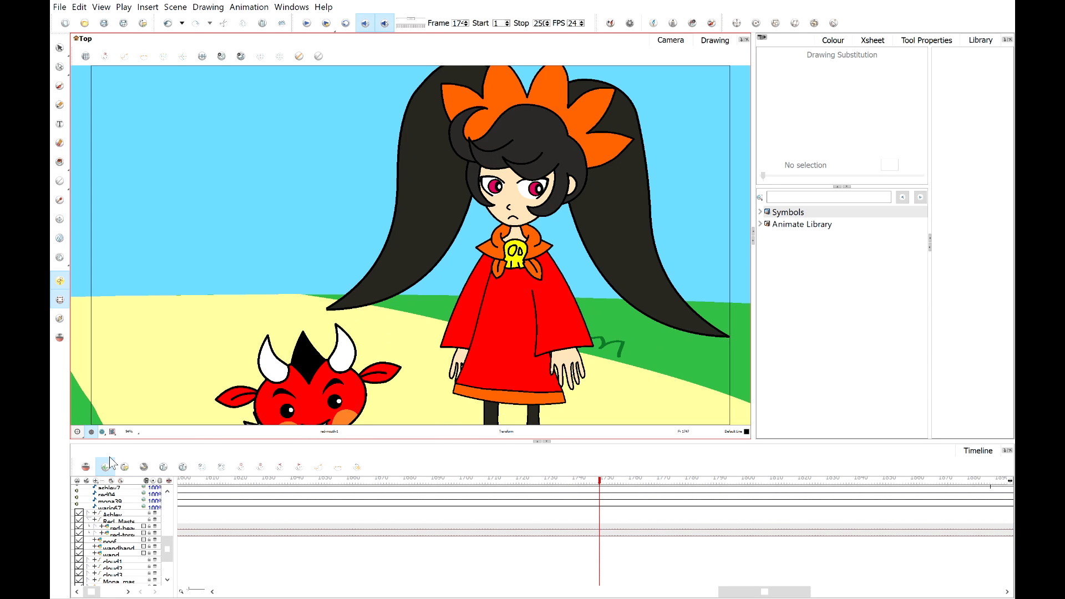
pyautogui.scroll(-2, 387, 282)
pyautogui.scroll(-1, 386, 282)
pyautogui.scroll(-3, 342, 572)
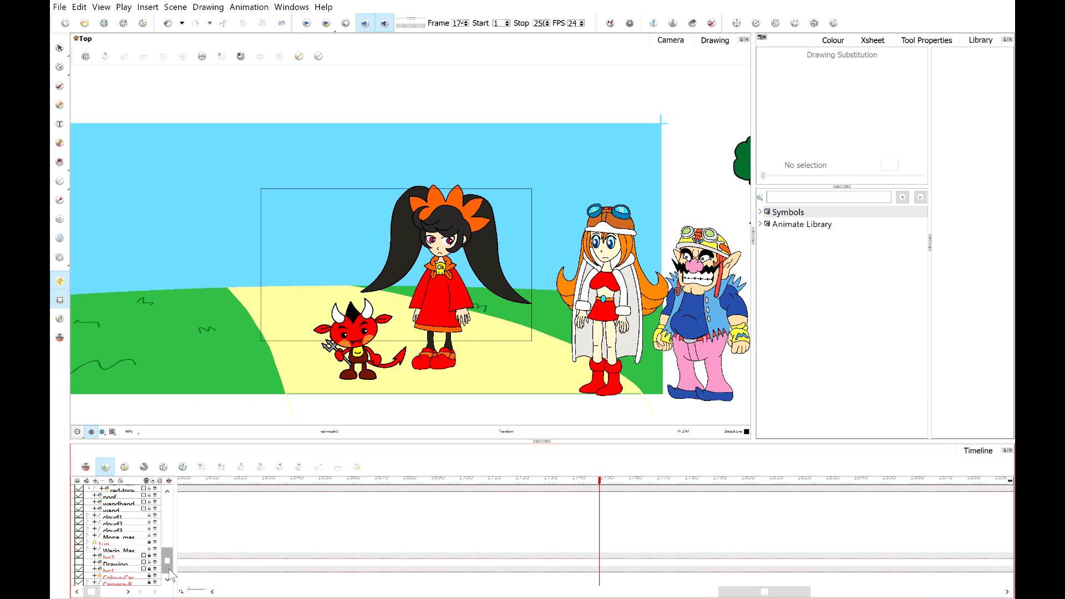
# Select the camera layer at frame 15 and shift the camera framing toward Ashley.
pyautogui.click(125, 583)
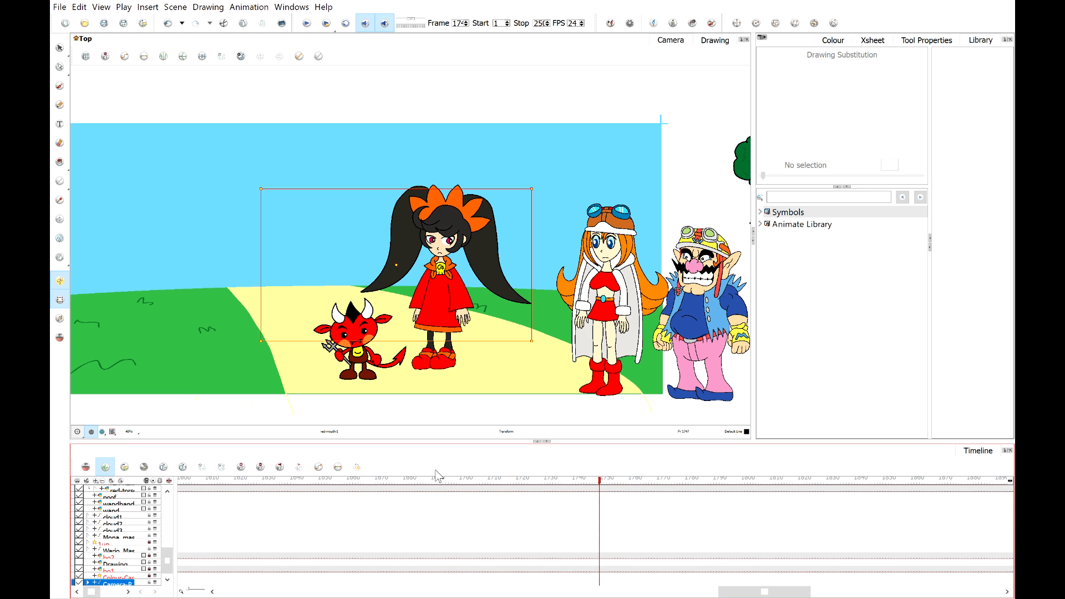
pyautogui.moveTo(583, 480); pyautogui.dragTo(230, 512)
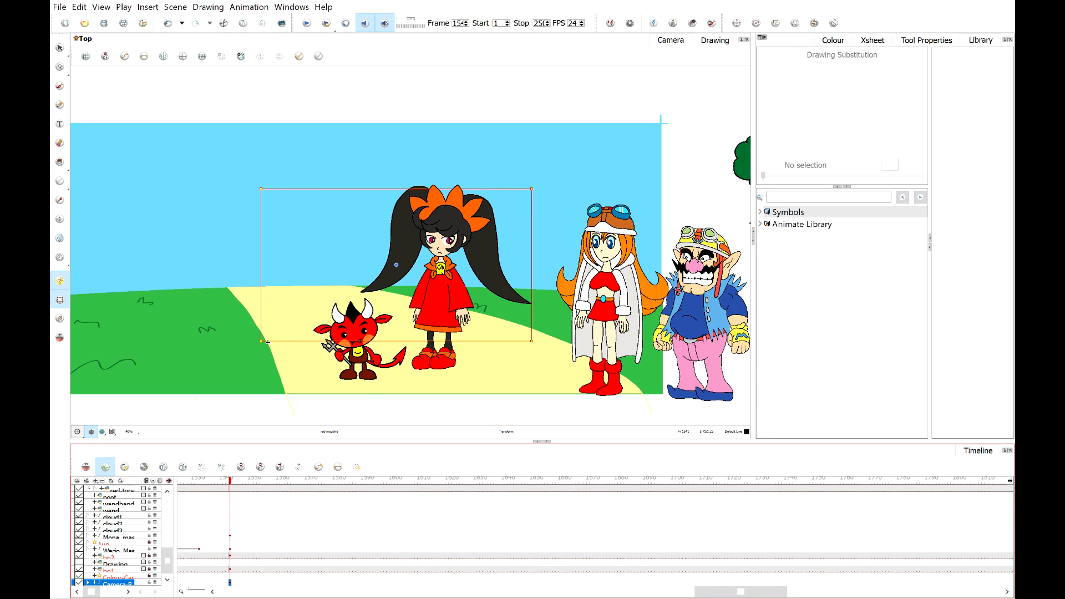
pyautogui.scroll(3, 259, 342)
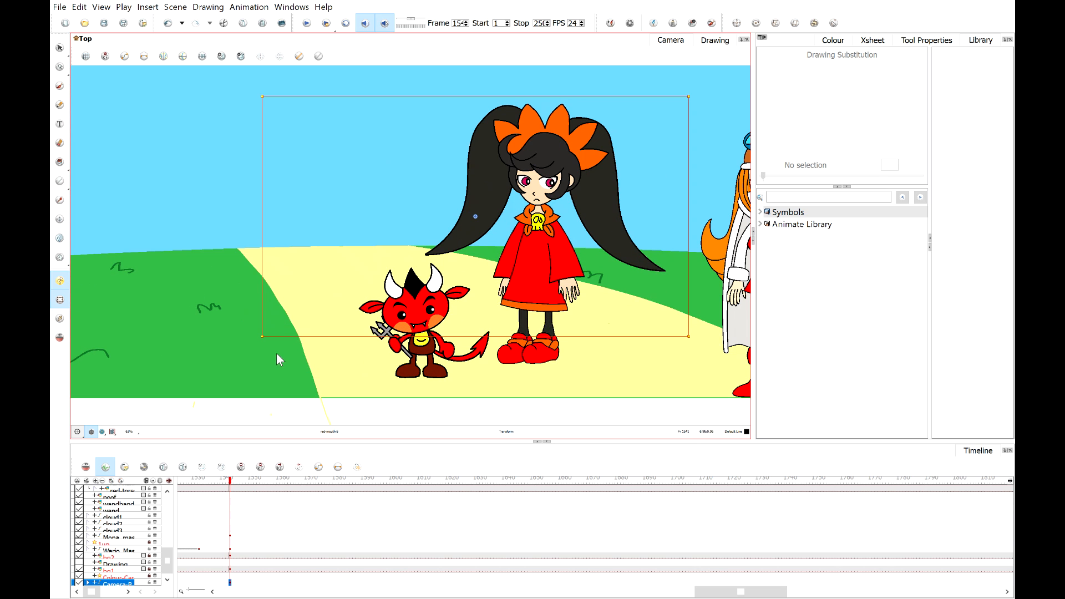
pyautogui.moveTo(345, 337); pyautogui.dragTo(273, 337)
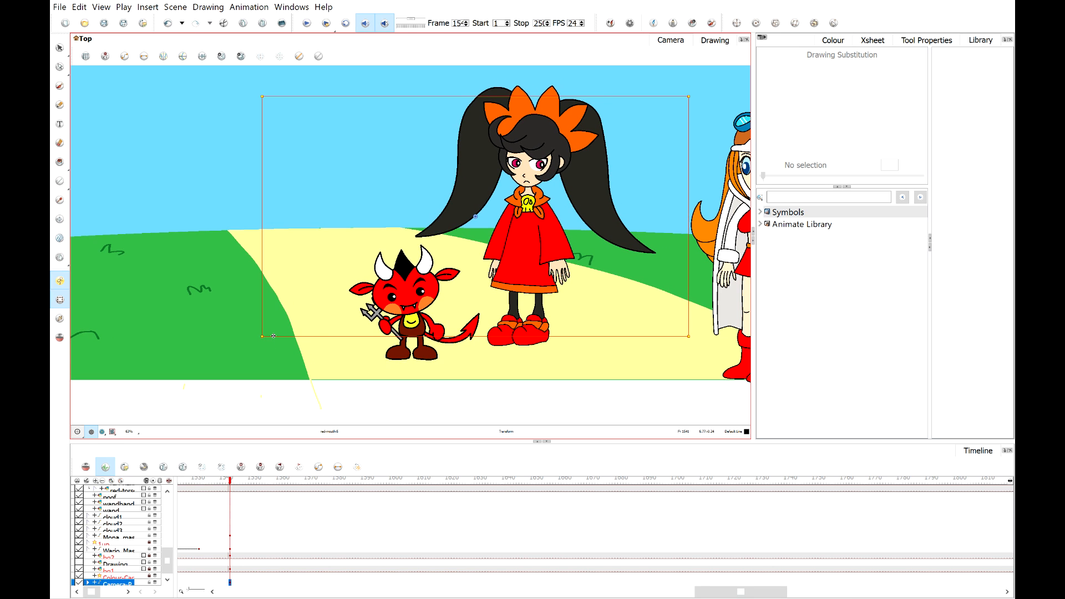
pyautogui.hotkey('ctrl', 'z')
pyautogui.hotkey('ctrl', 'y')
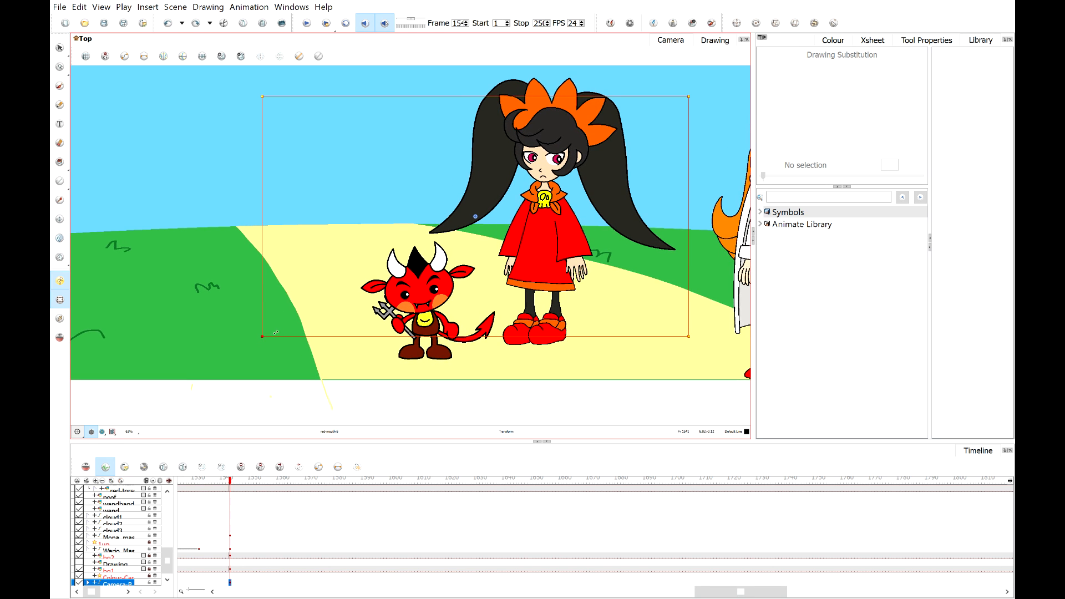
# Toggle the camera view preview to check the new framing.
pyautogui.click(113, 432)
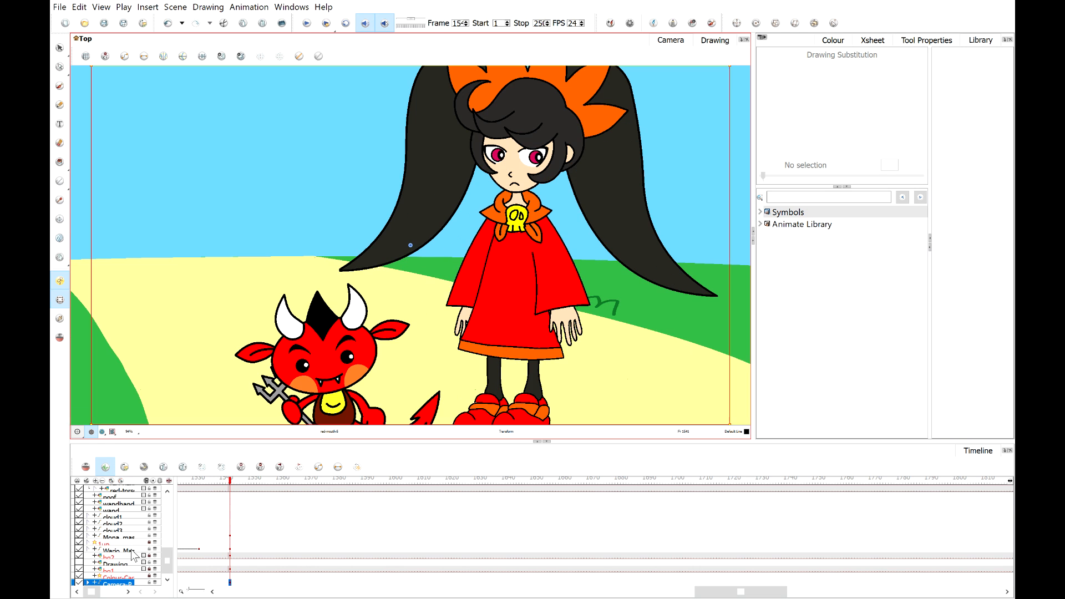
pyautogui.click(103, 432)
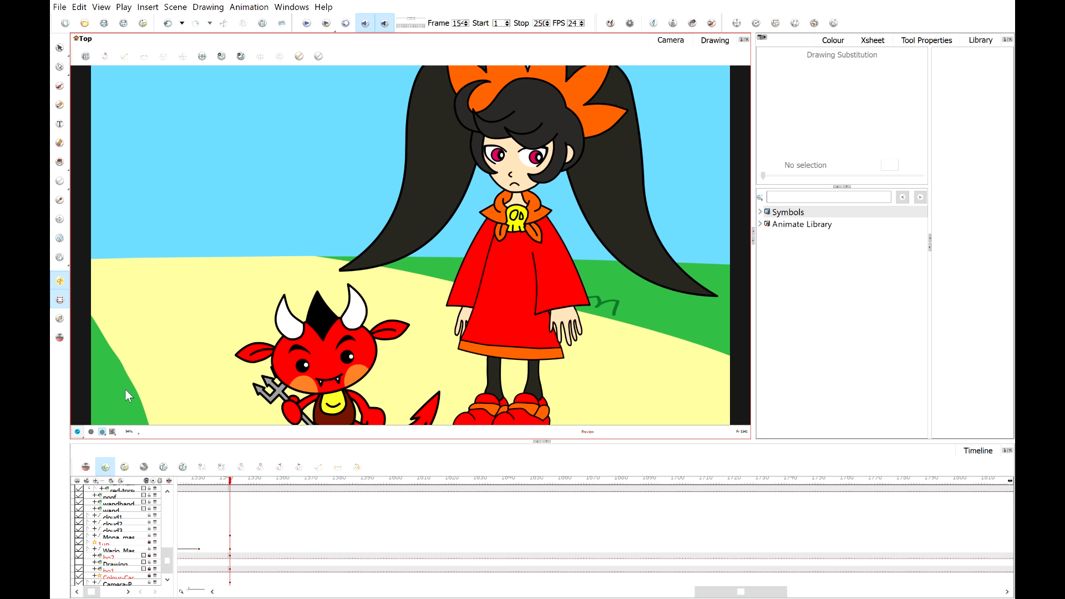
pyautogui.click(91, 432)
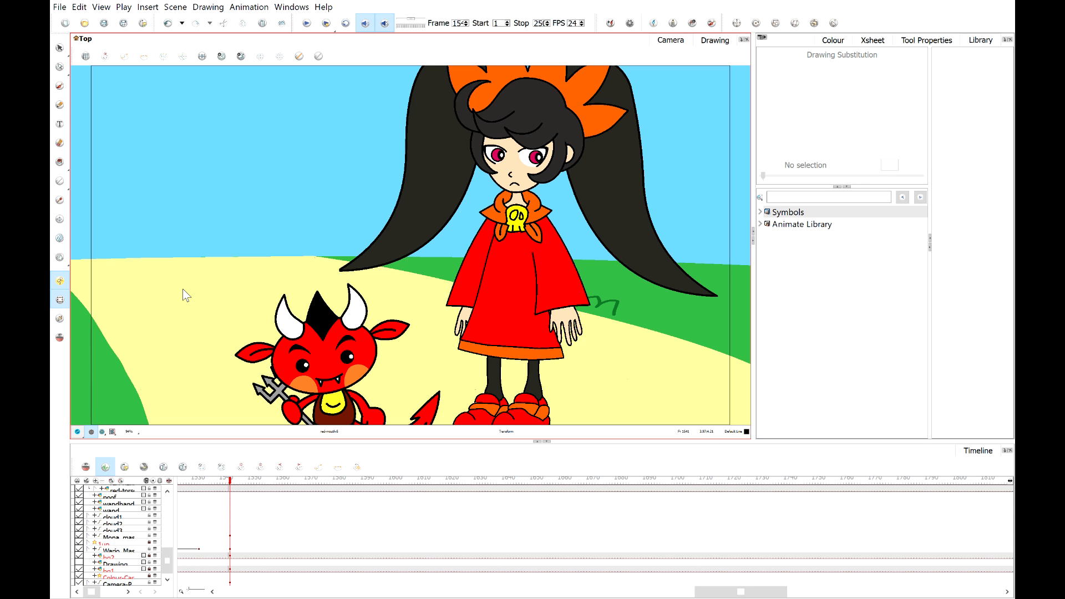
# Set camera keyframes at frame 15 and at a later point on the timeline to create a camera move.
pyautogui.click(231, 483)
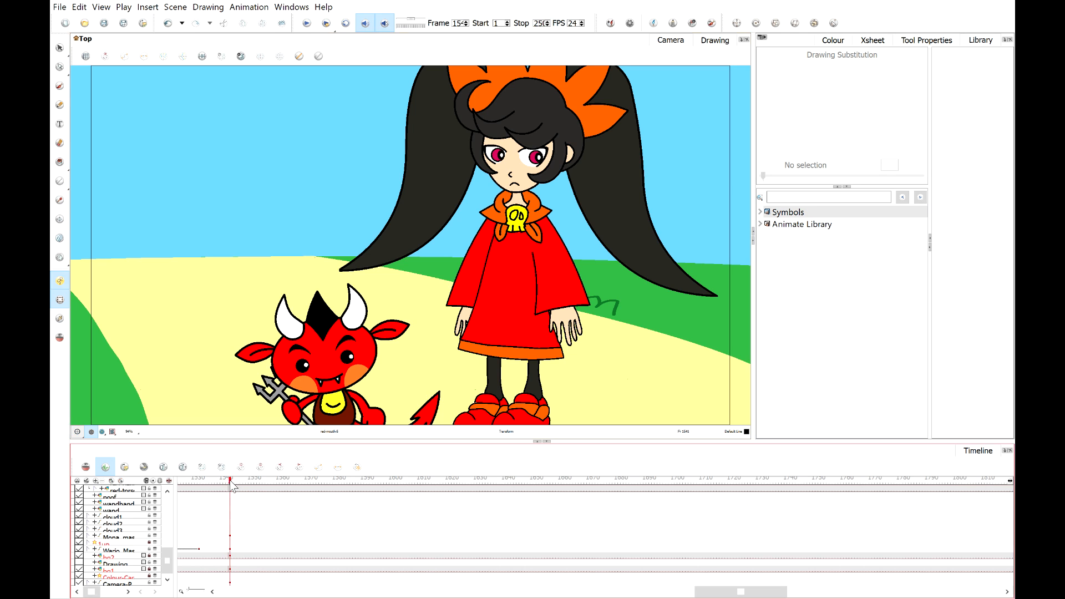
pyautogui.click(232, 485)
pyautogui.moveTo(232, 480); pyautogui.dragTo(231, 481)
pyautogui.click(229, 583)
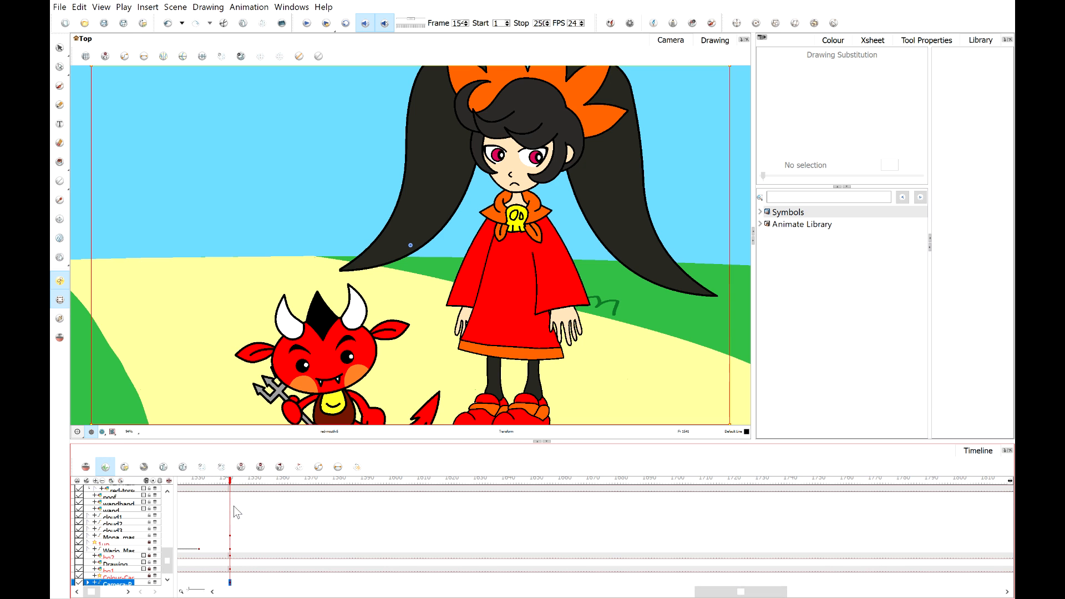
pyautogui.moveTo(234, 482); pyautogui.dragTo(625, 520)
pyautogui.click(622, 582)
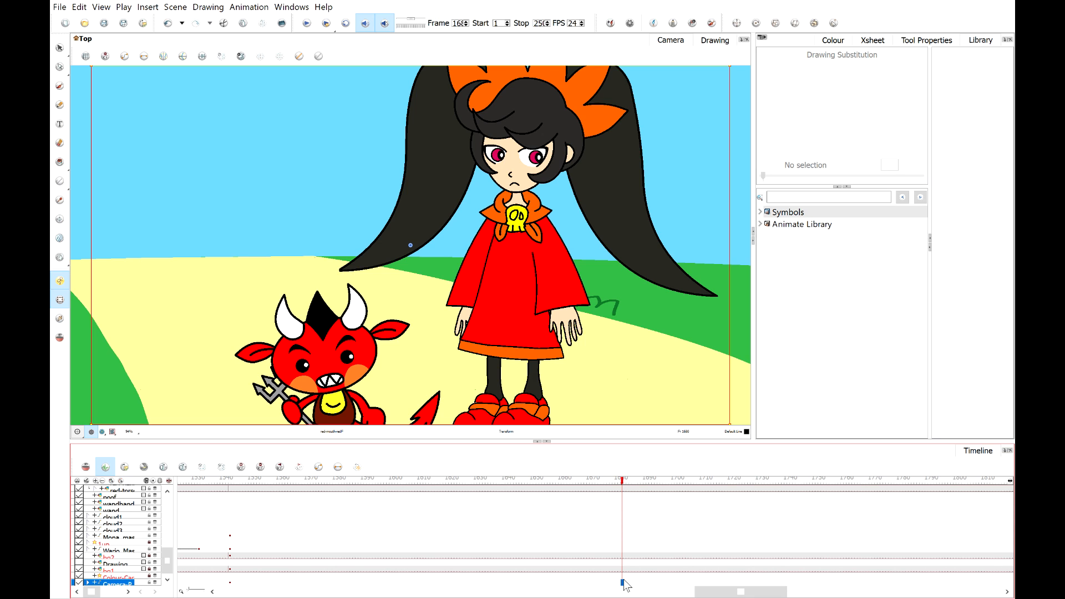
pyautogui.click(105, 57)
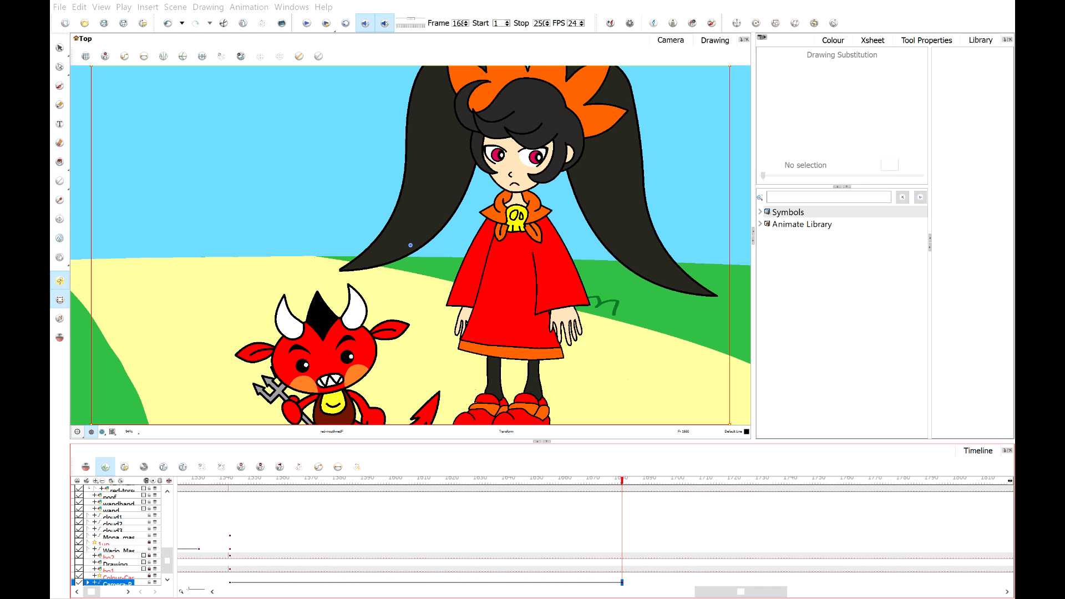
# Select the first camera keyframe and scale the camera framing into a close-up around Ashley.
pyautogui.click(231, 582)
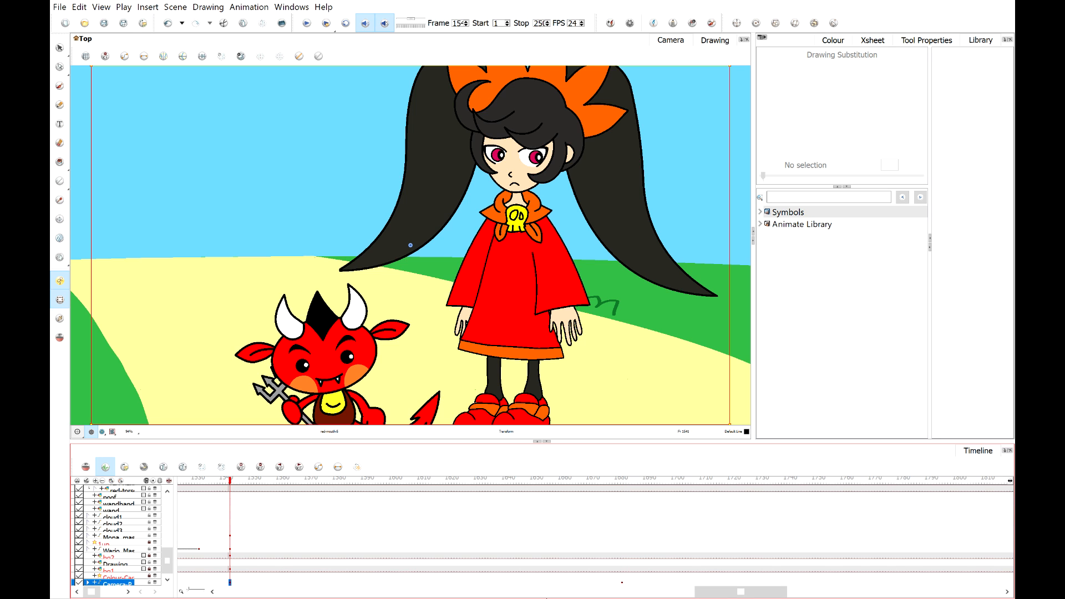
pyautogui.scroll(-3, 324, 346)
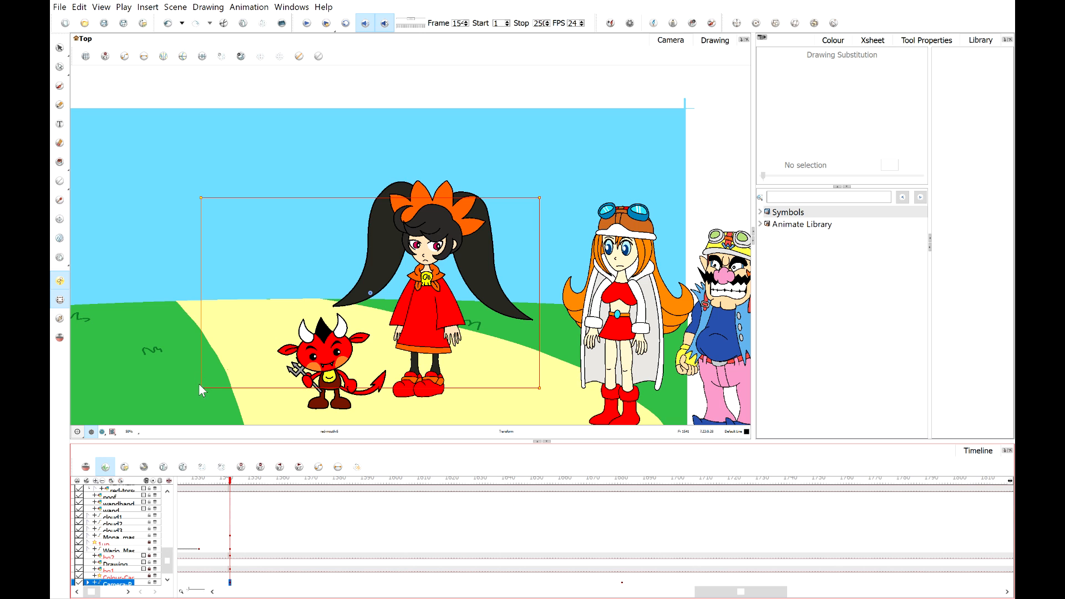
pyautogui.click(201, 384)
pyautogui.click(202, 390)
pyautogui.moveTo(202, 388); pyautogui.dragTo(232, 375)
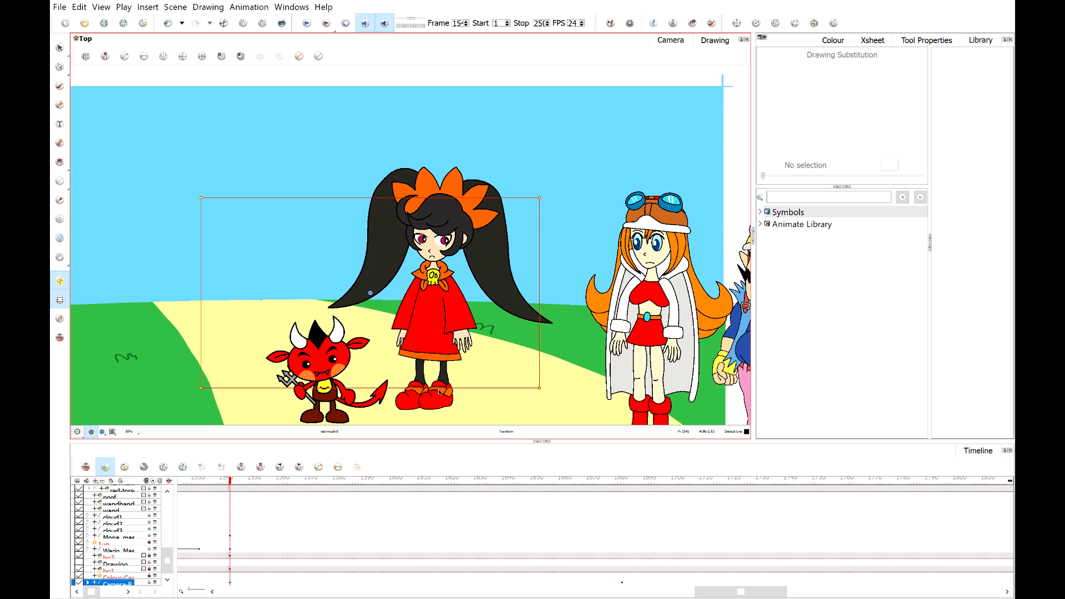
pyautogui.moveTo(440, 389); pyautogui.dragTo(440, 373)
pyautogui.scroll(2, 445, 370)
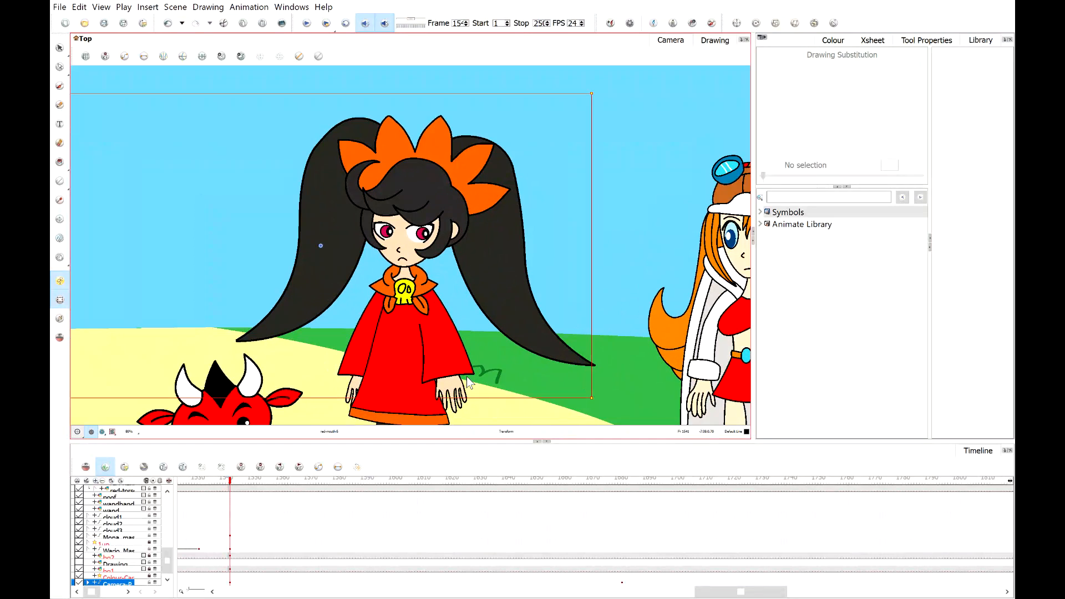
pyautogui.scroll(-1, 445, 370)
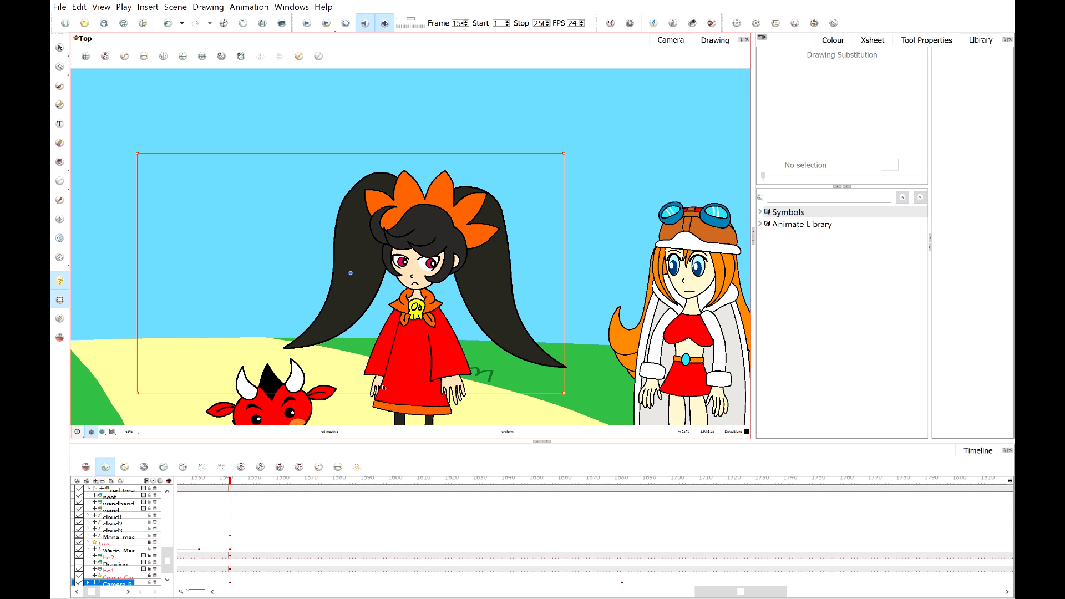
pyautogui.moveTo(369, 393); pyautogui.dragTo(362, 391)
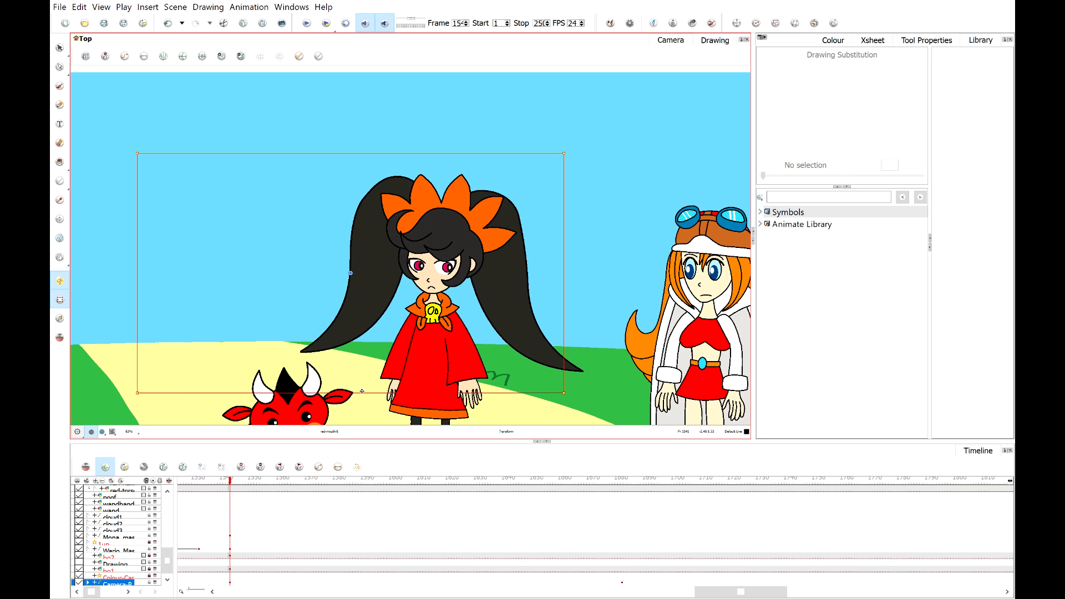
# Refine the close-up camera framing, checking it through the camera preview.
pyautogui.click(102, 432)
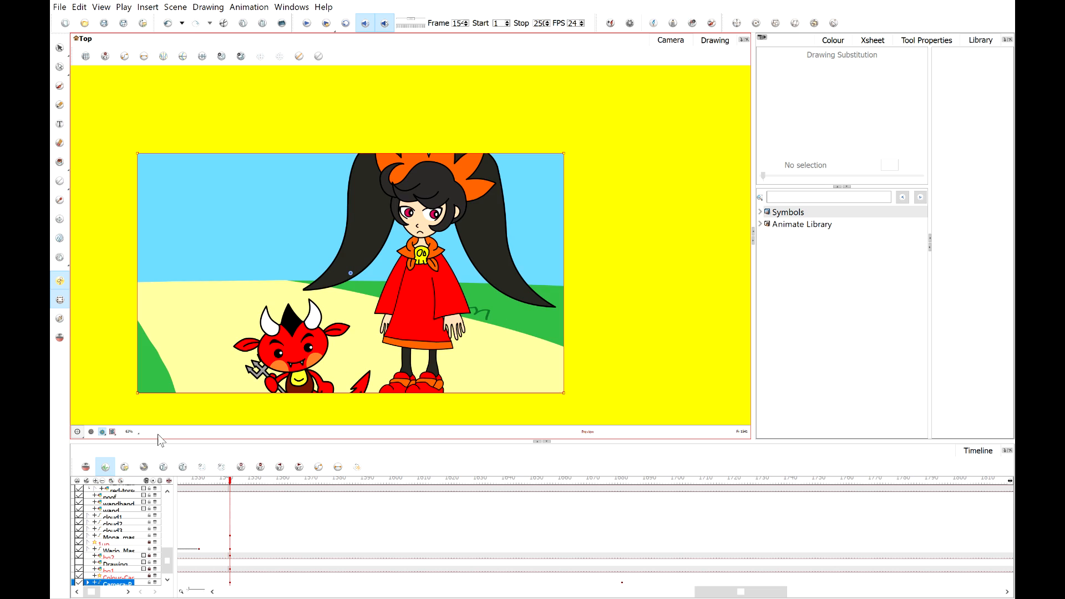
pyautogui.click(91, 432)
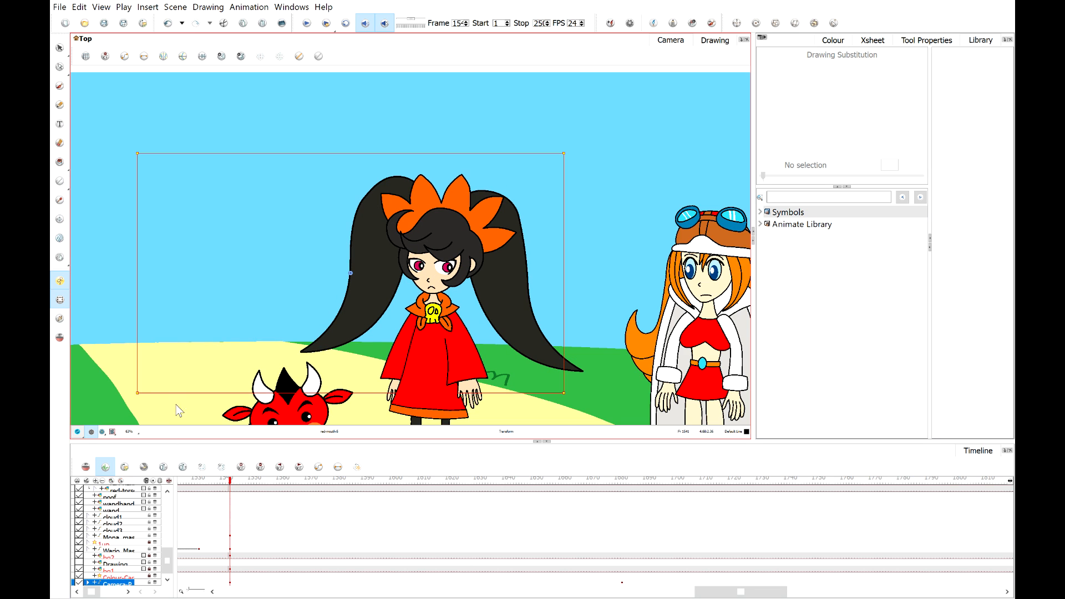
pyautogui.moveTo(135, 393); pyautogui.dragTo(147, 387)
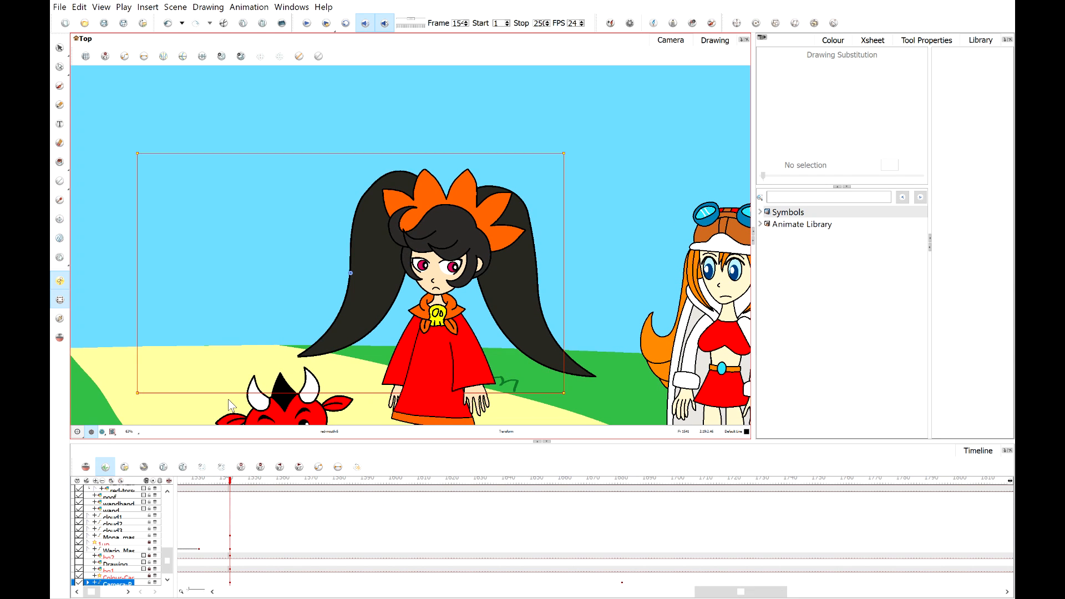
pyautogui.click(103, 433)
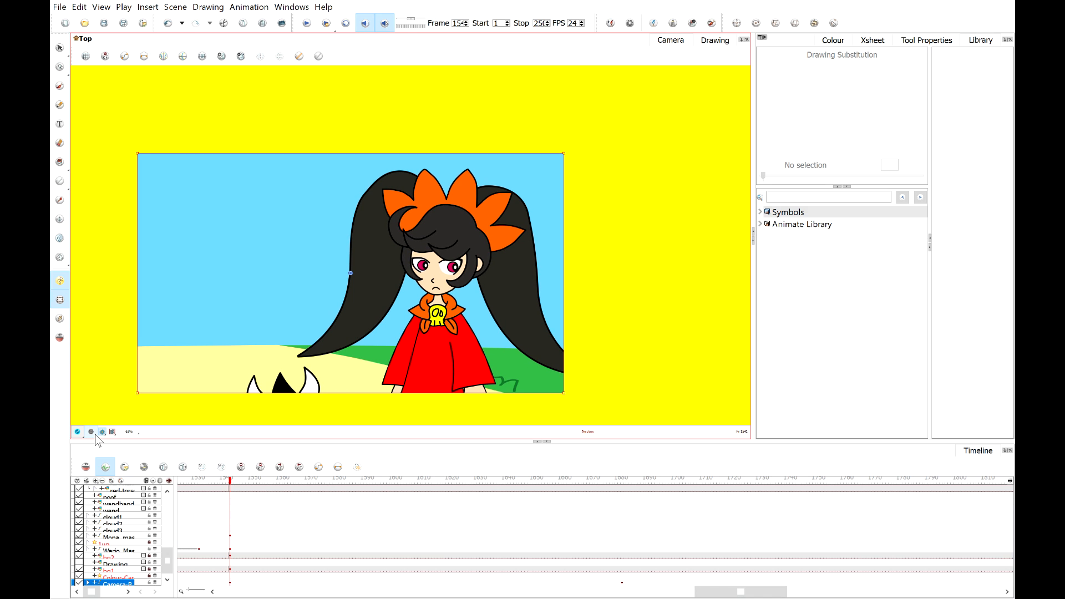
pyautogui.click(95, 434)
# Play the camera move from frame 15 to review it.
pyautogui.moveTo(230, 481)
pyautogui.mouseDown()
pyautogui.moveTo(189, 488)
pyautogui.moveTo(243, 488)
pyautogui.mouseUp()
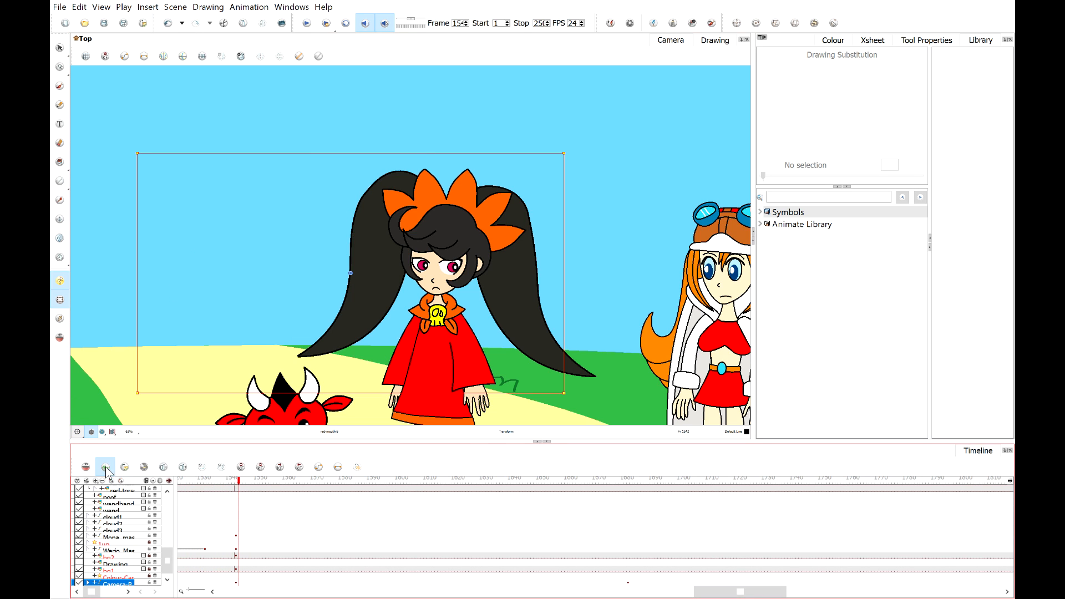
pyautogui.click(307, 23)
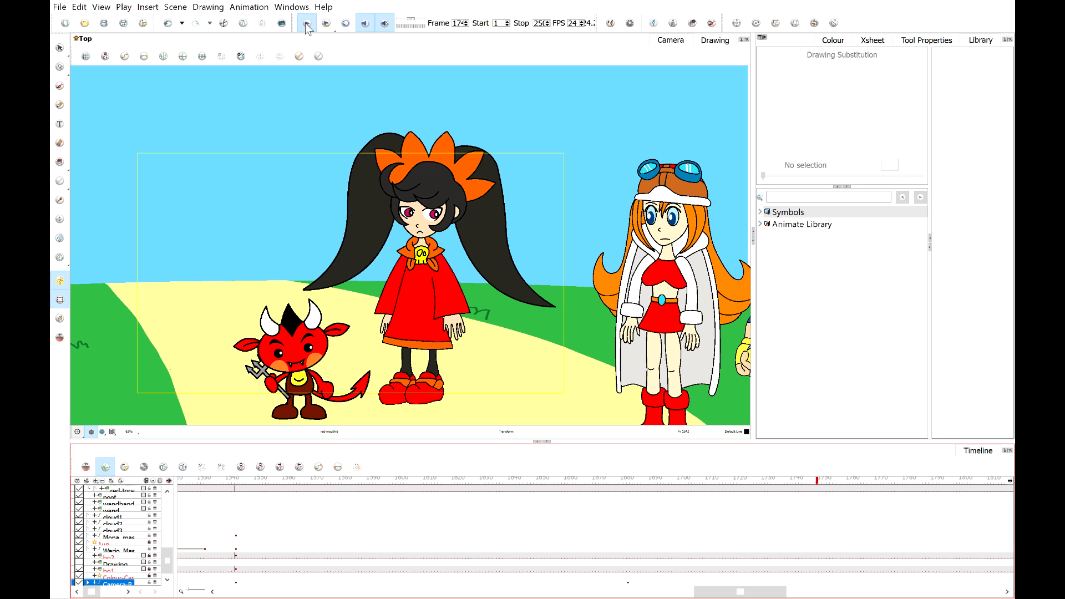
pyautogui.click(307, 24)
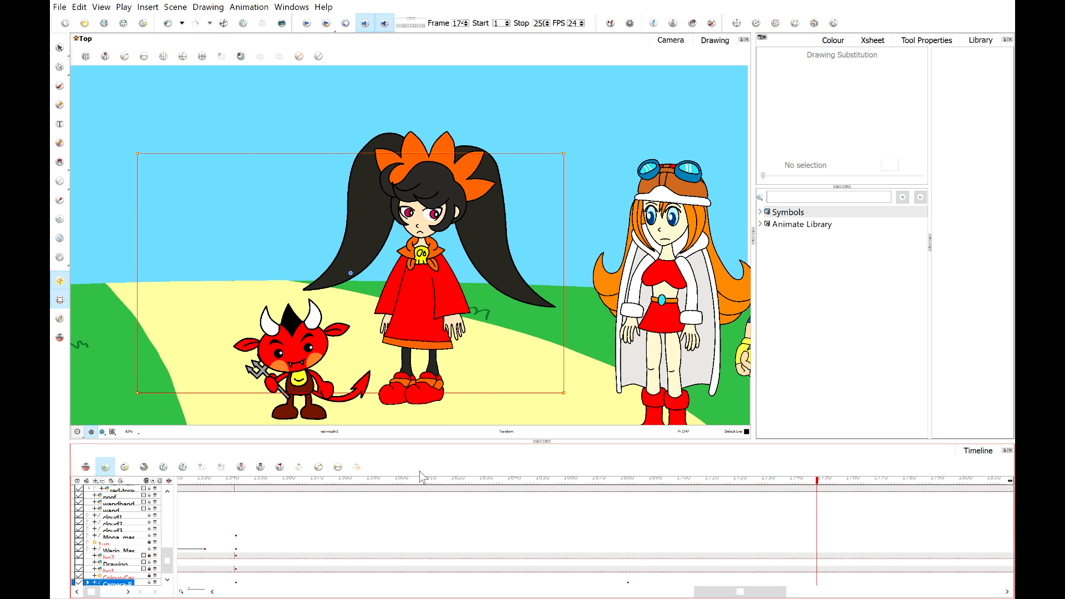
# Add a camera keyframe just before the final keyframe so the close-up on Ashley holds longer.
pyautogui.click(344, 482)
pyautogui.moveTo(344, 484); pyautogui.dragTo(235, 504)
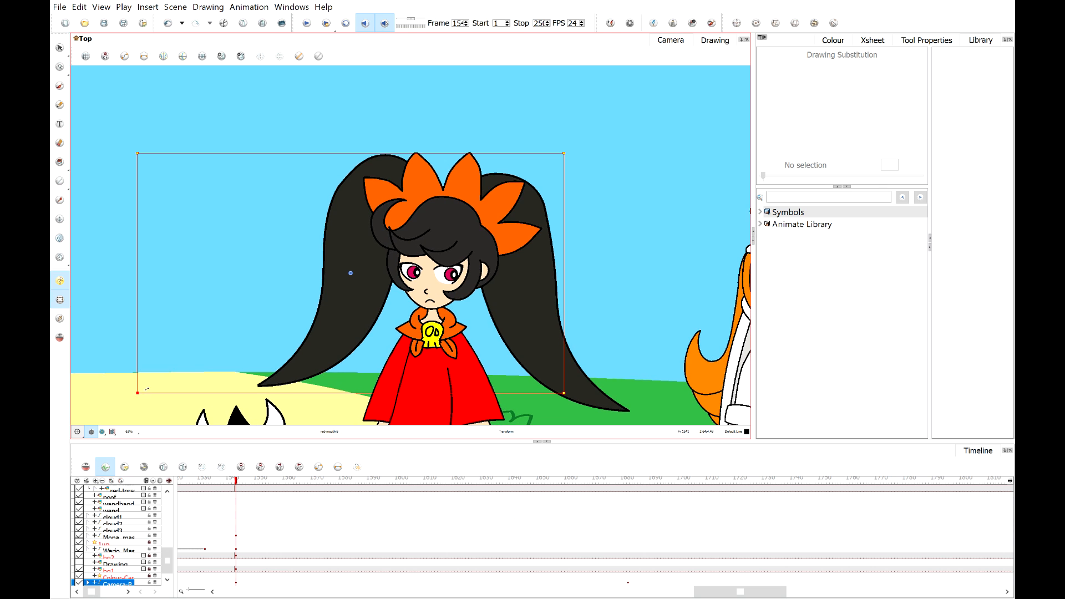
pyautogui.click(102, 432)
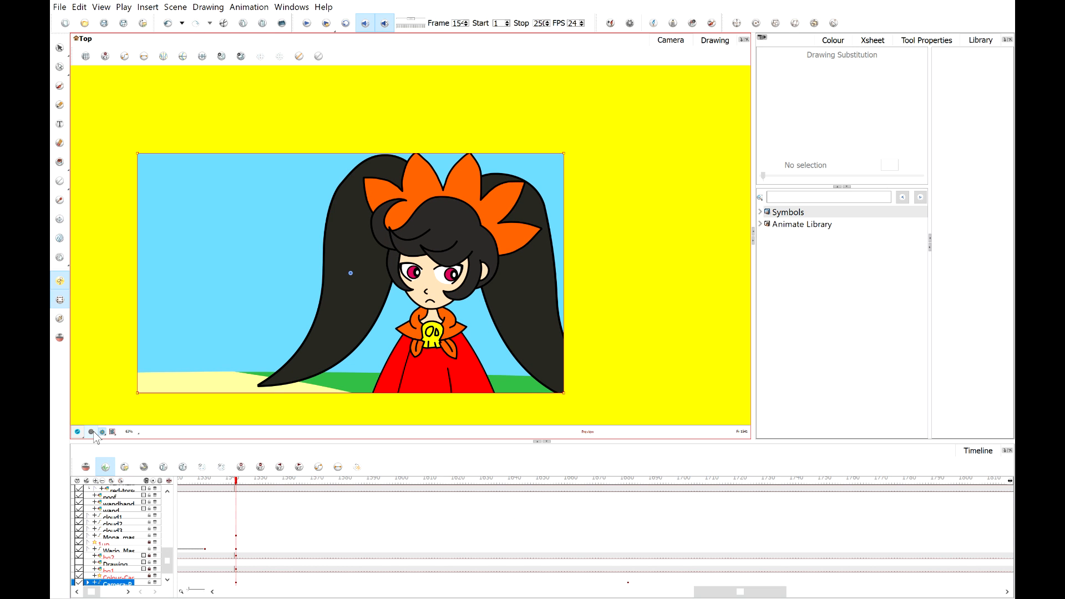
pyautogui.click(92, 431)
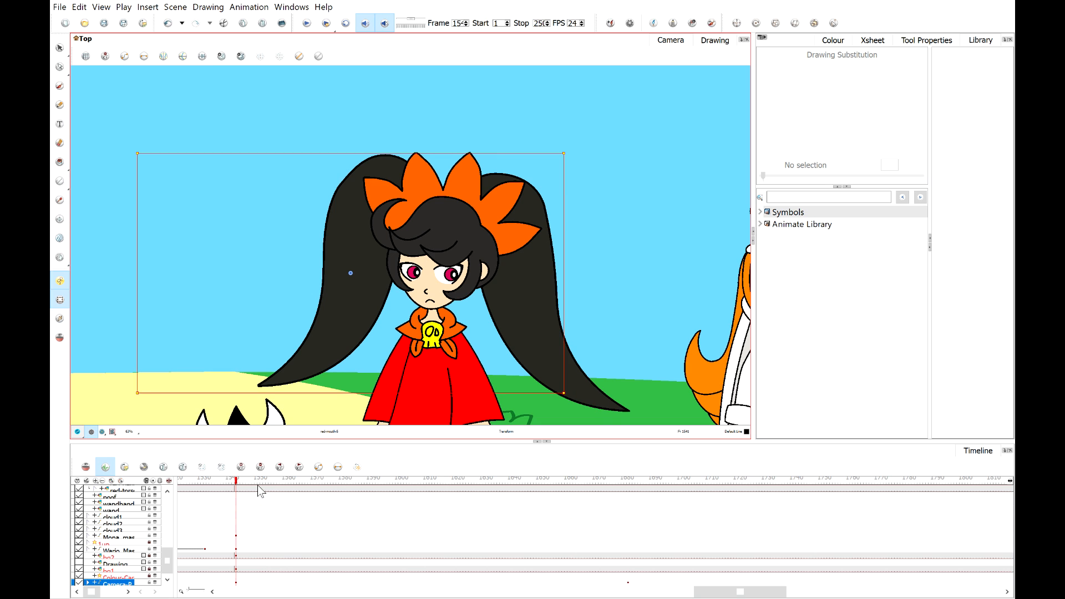
pyautogui.moveTo(263, 486); pyautogui.dragTo(597, 518)
pyautogui.click(601, 517)
pyautogui.click(594, 479)
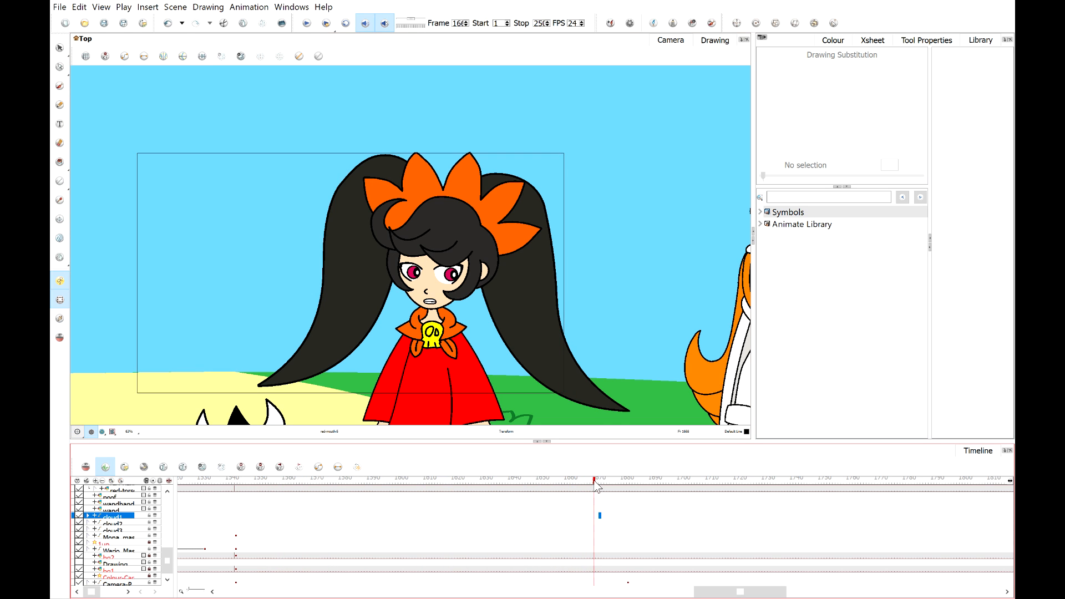
pyautogui.click(594, 582)
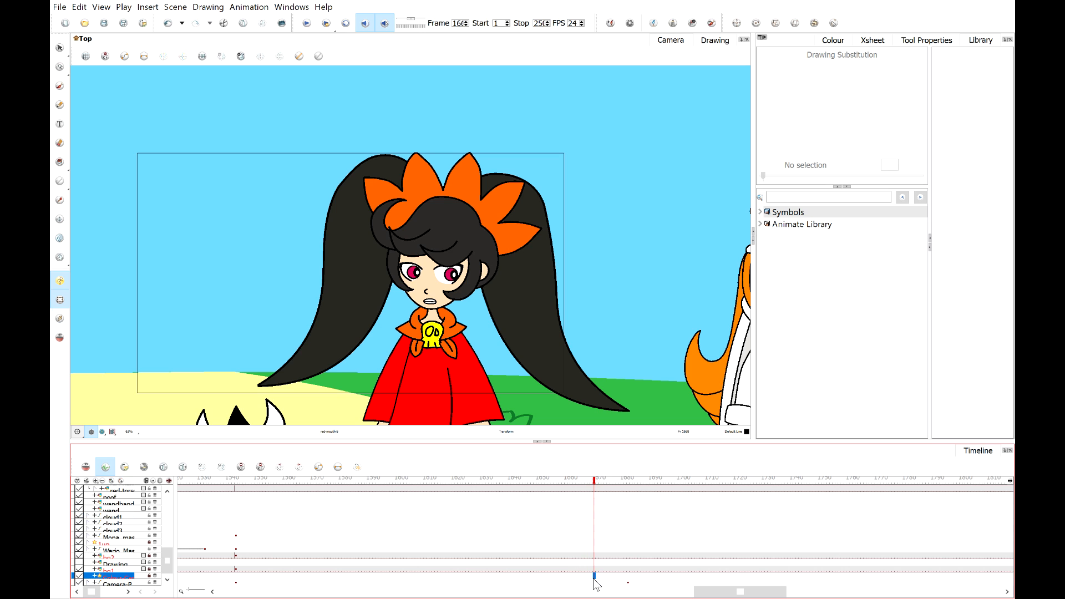
pyautogui.click(628, 582)
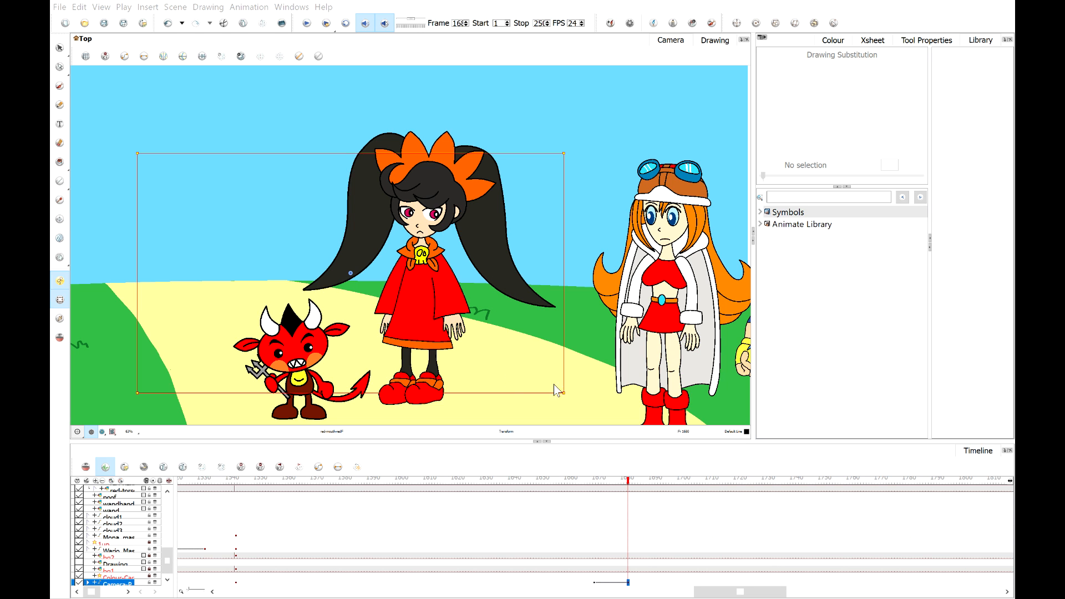
# Play back the camera move and return to the start to review the zoom timing.
pyautogui.click(594, 485)
pyautogui.moveTo(595, 486)
pyautogui.mouseDown()
pyautogui.moveTo(606, 485)
pyautogui.moveTo(585, 485)
pyautogui.mouseUp()
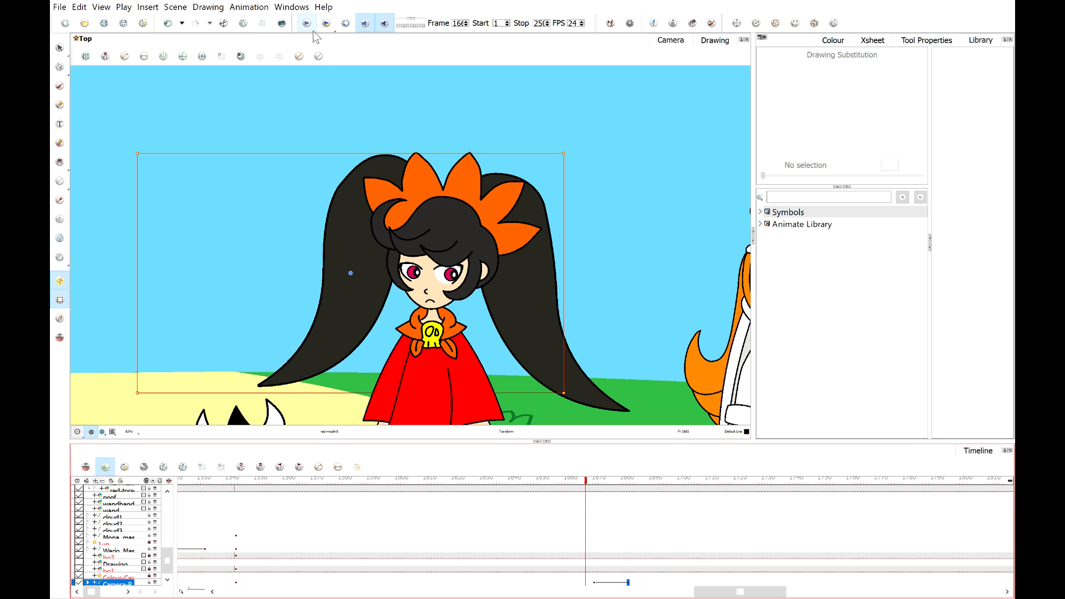
pyautogui.click(311, 28)
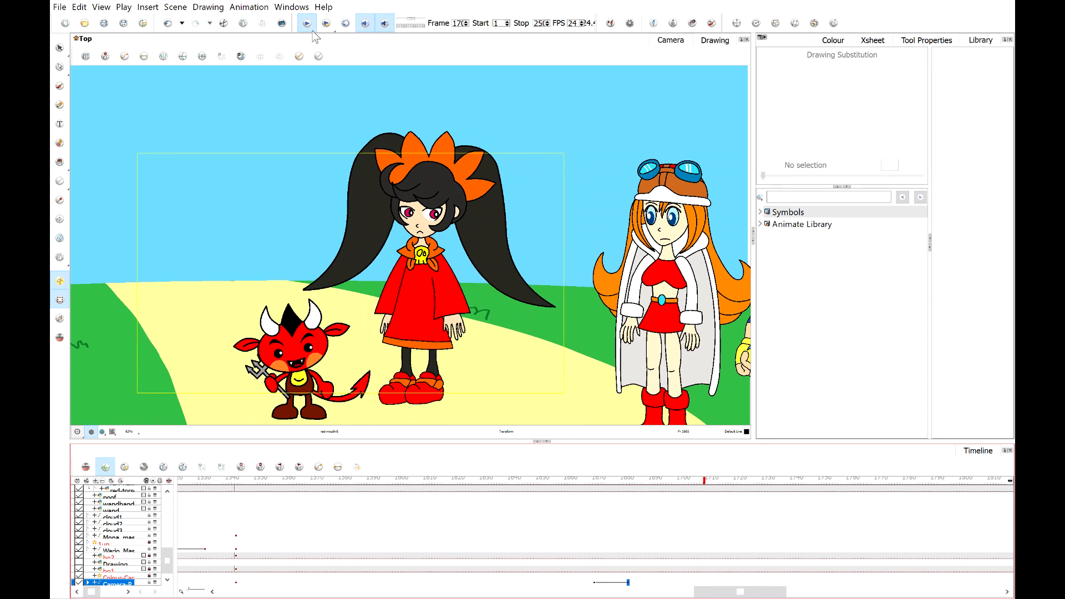
pyautogui.click(312, 31)
pyautogui.click(600, 482)
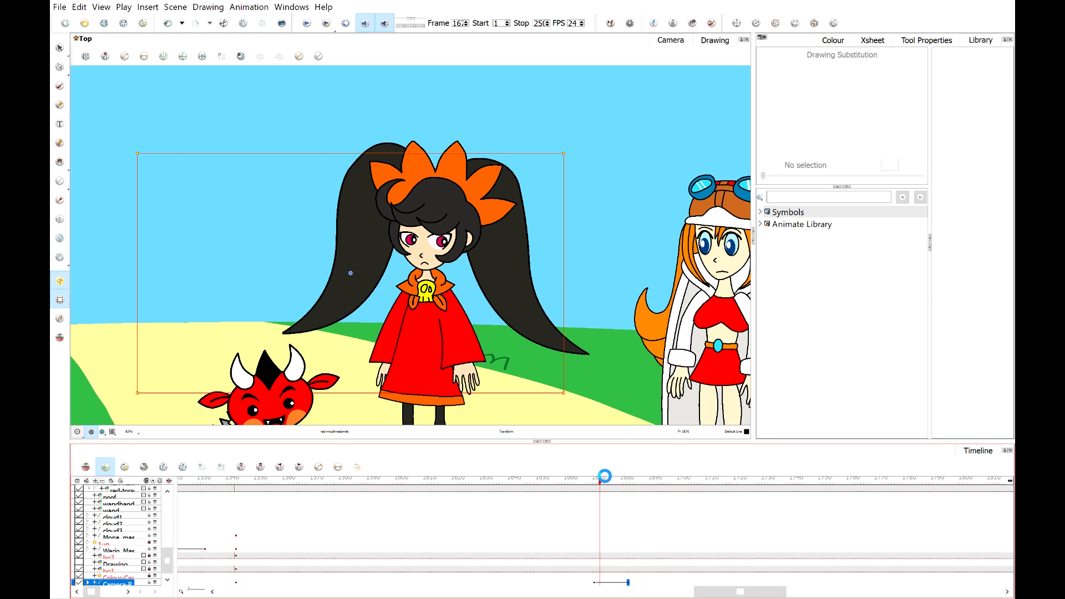
pyautogui.moveTo(600, 484); pyautogui.dragTo(241, 488)
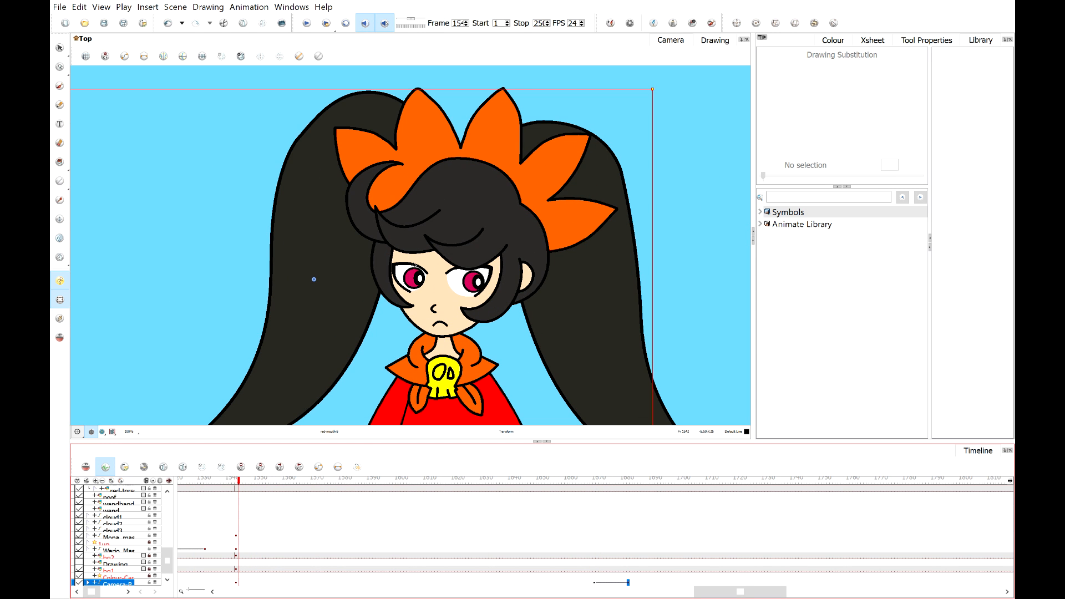
# Play the scene briefly, stop it, and return the playhead to the frame of Ashley's close-up.
pyautogui.click(306, 28)
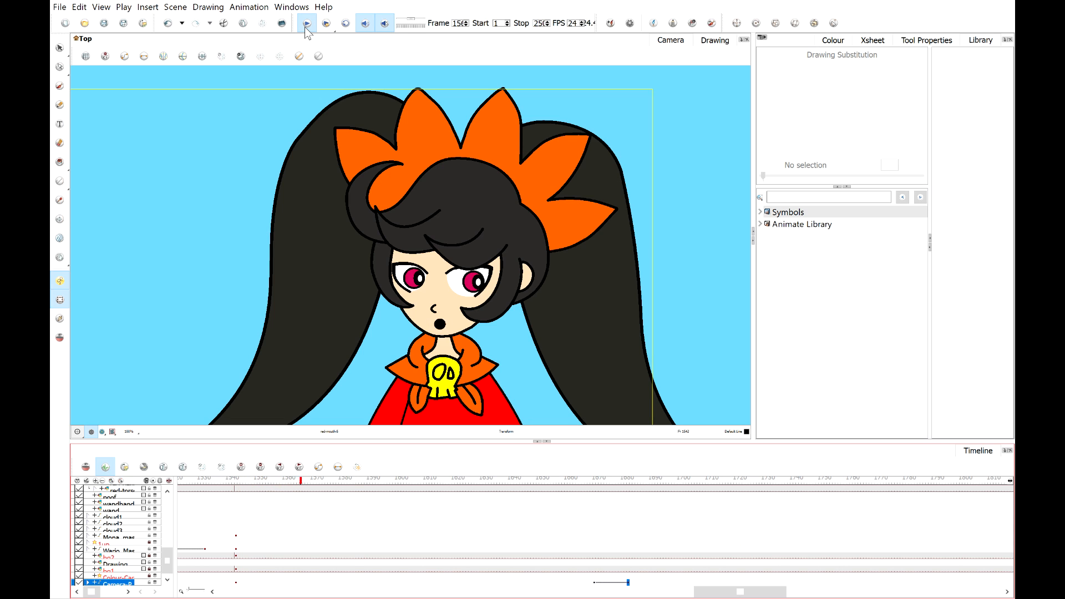
pyautogui.click(305, 27)
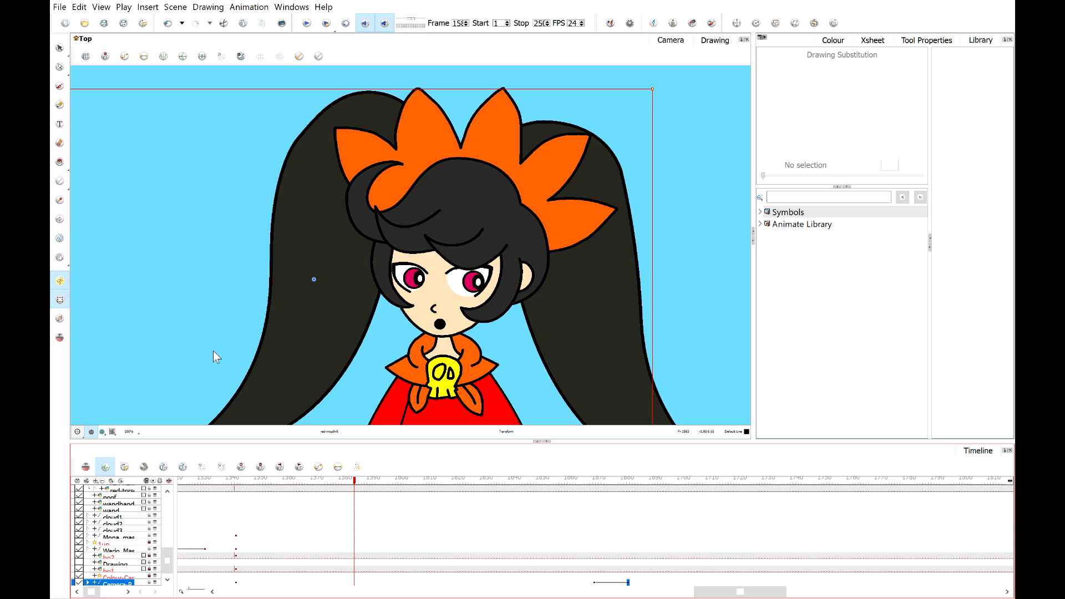
pyautogui.click(236, 481)
# Add new keyframes on Ashley's head and neck layers a few frames after her current keyframe.
pyautogui.scroll(3, 114, 560)
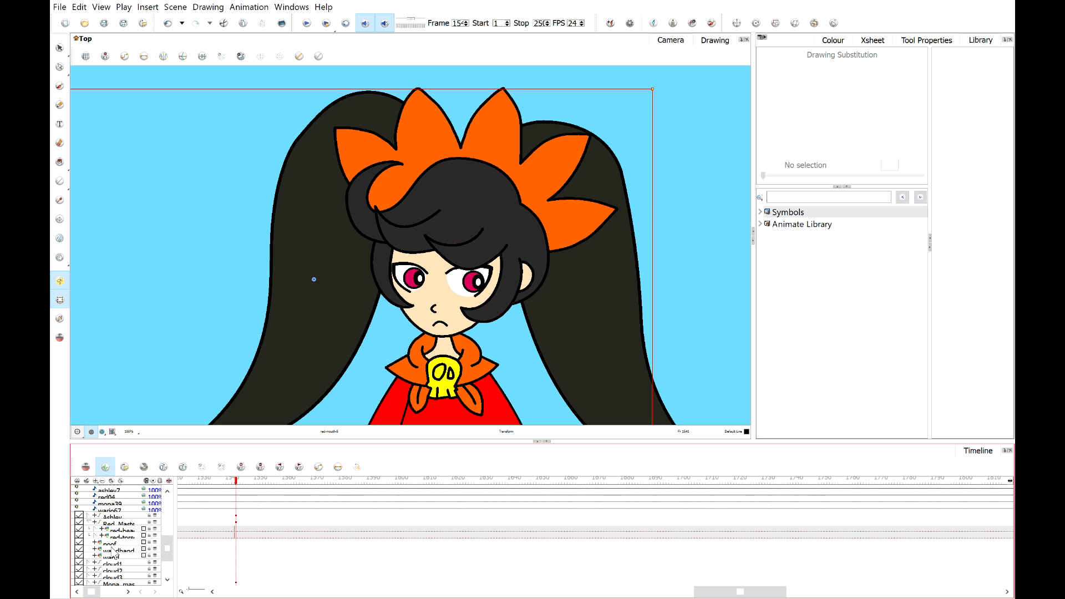
pyautogui.click(88, 516)
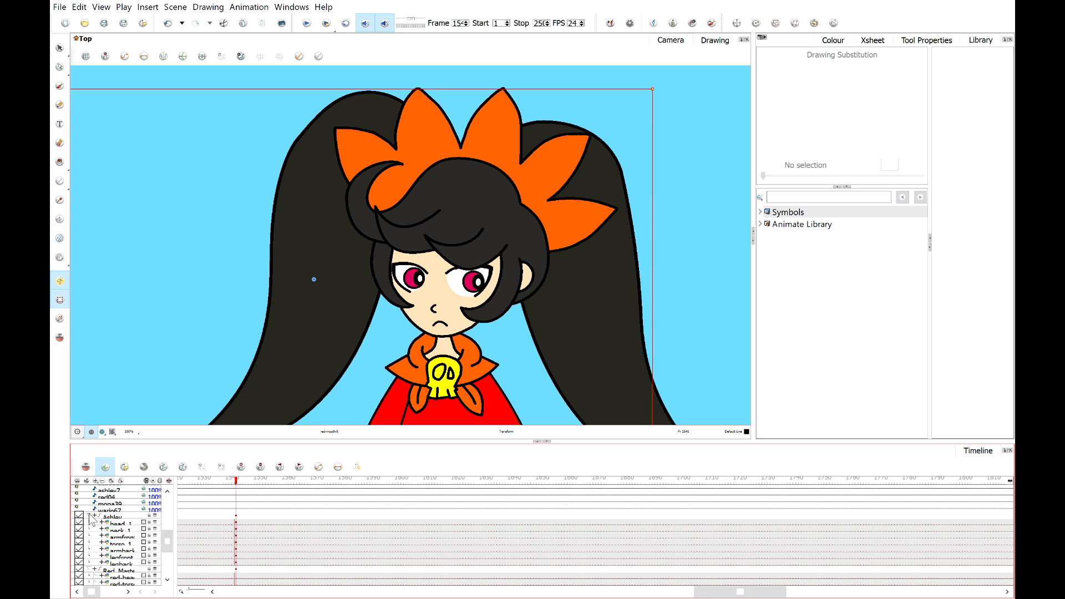
pyautogui.click(120, 530)
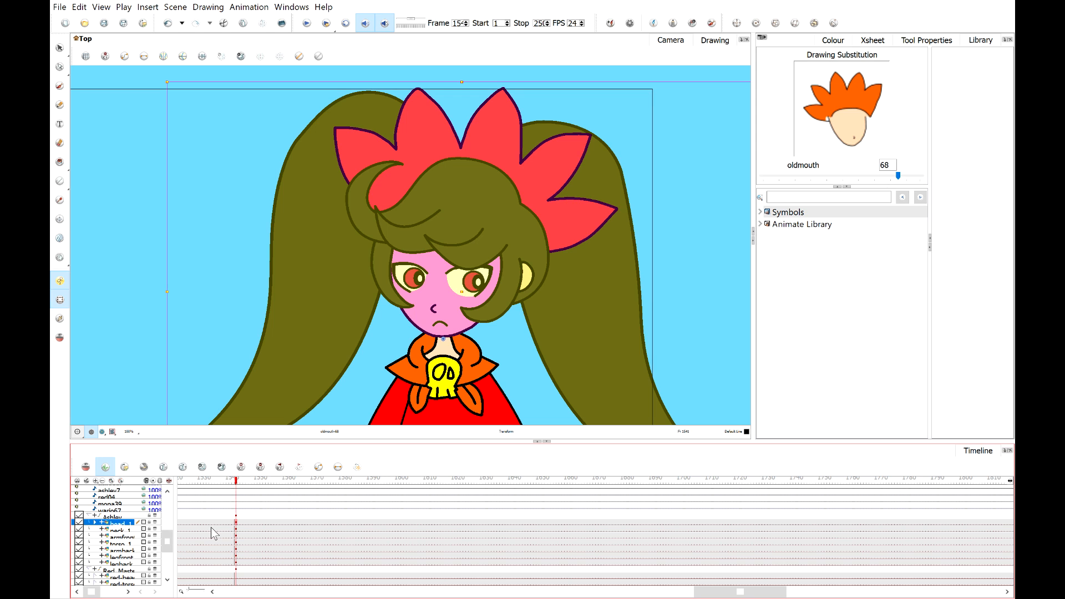
pyautogui.moveTo(233, 480)
pyautogui.mouseDown()
pyautogui.moveTo(272, 482)
pyautogui.moveTo(235, 481)
pyautogui.moveTo(259, 485)
pyautogui.moveTo(251, 481)
pyautogui.mouseUp()
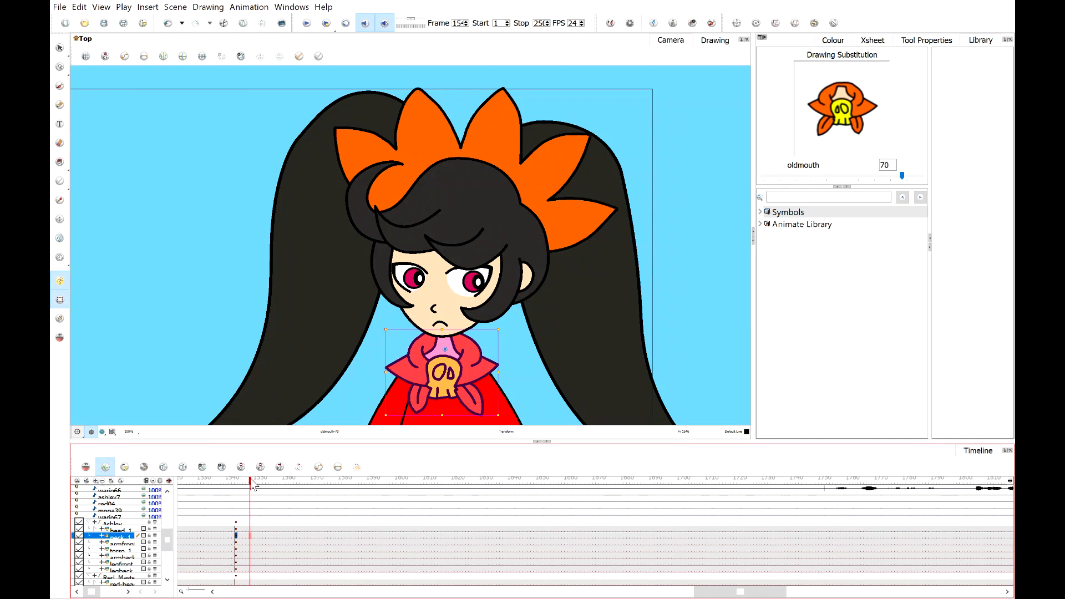
pyautogui.moveTo(250, 529); pyautogui.dragTo(251, 535)
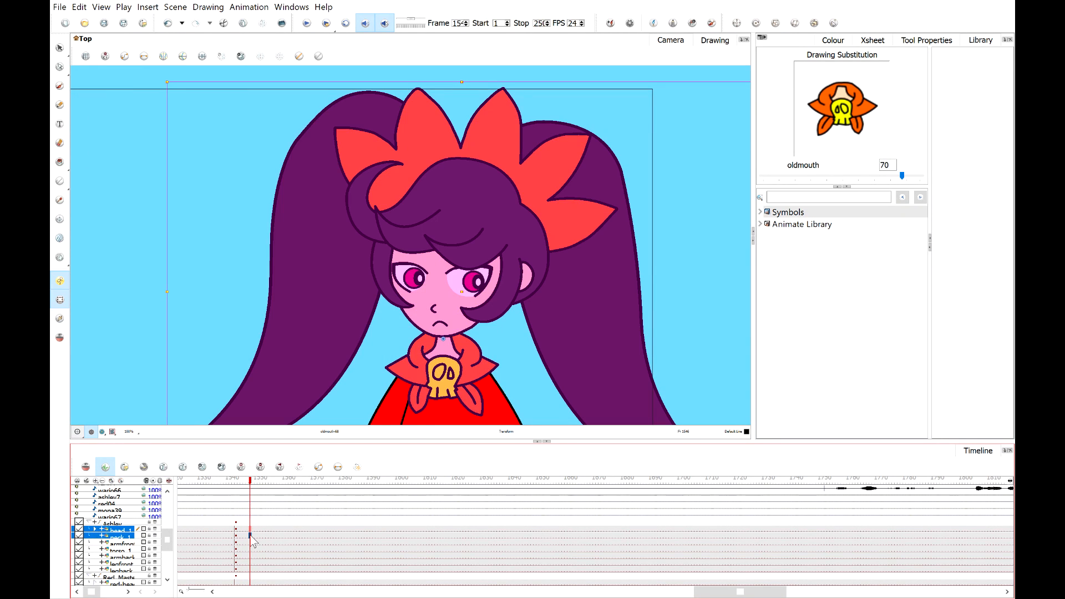
pyautogui.click(254, 486)
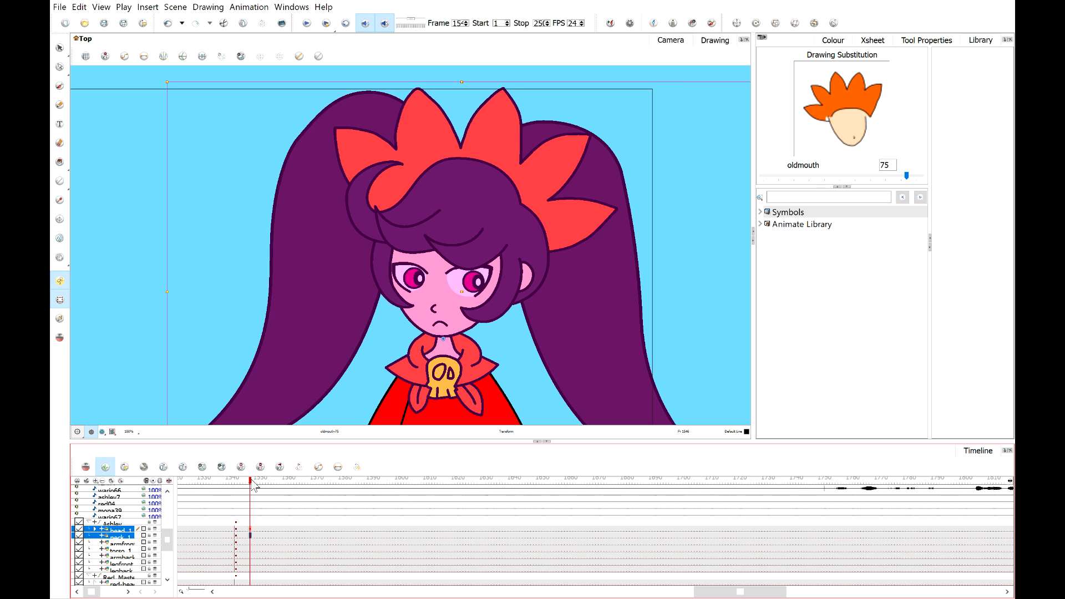
pyautogui.moveTo(255, 486); pyautogui.dragTo(272, 485)
pyautogui.click(270, 536)
pyautogui.press('F6')
pyautogui.click(270, 529)
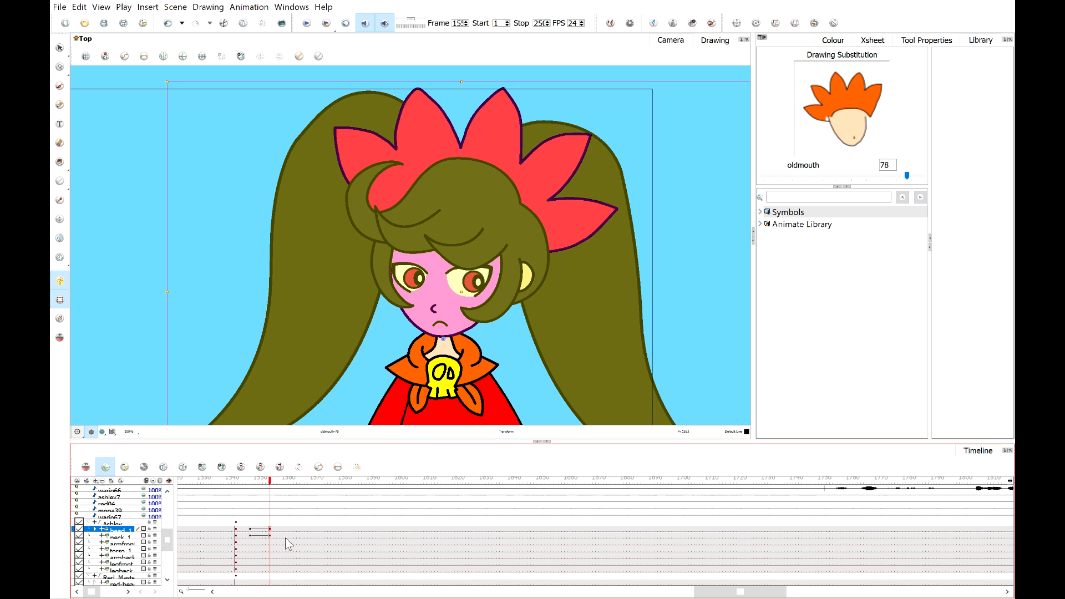
pyautogui.click(266, 536)
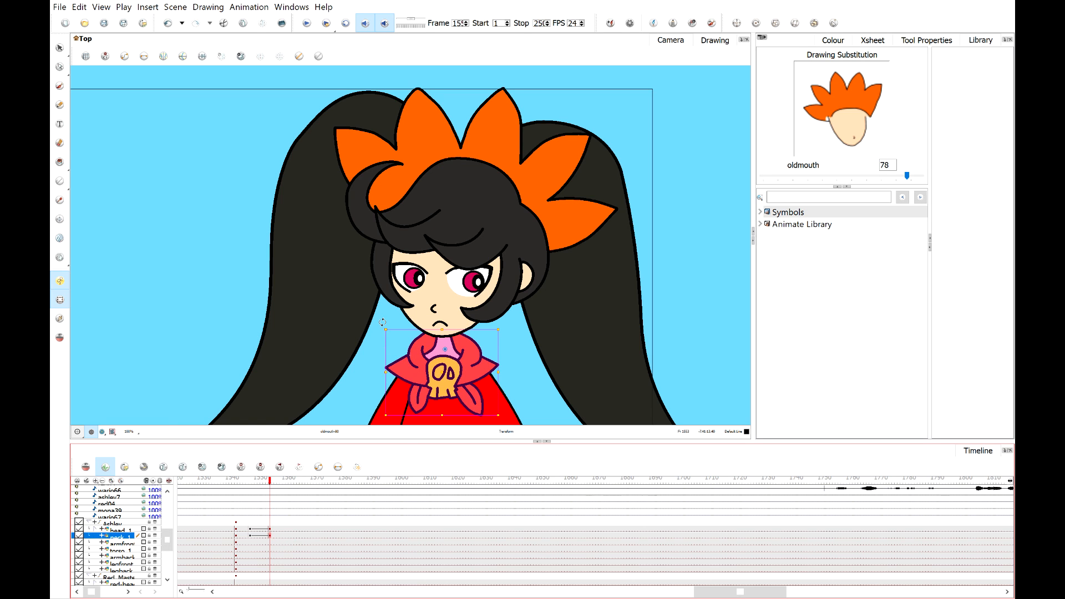
pyautogui.moveTo(383, 321); pyautogui.dragTo(475, 273)
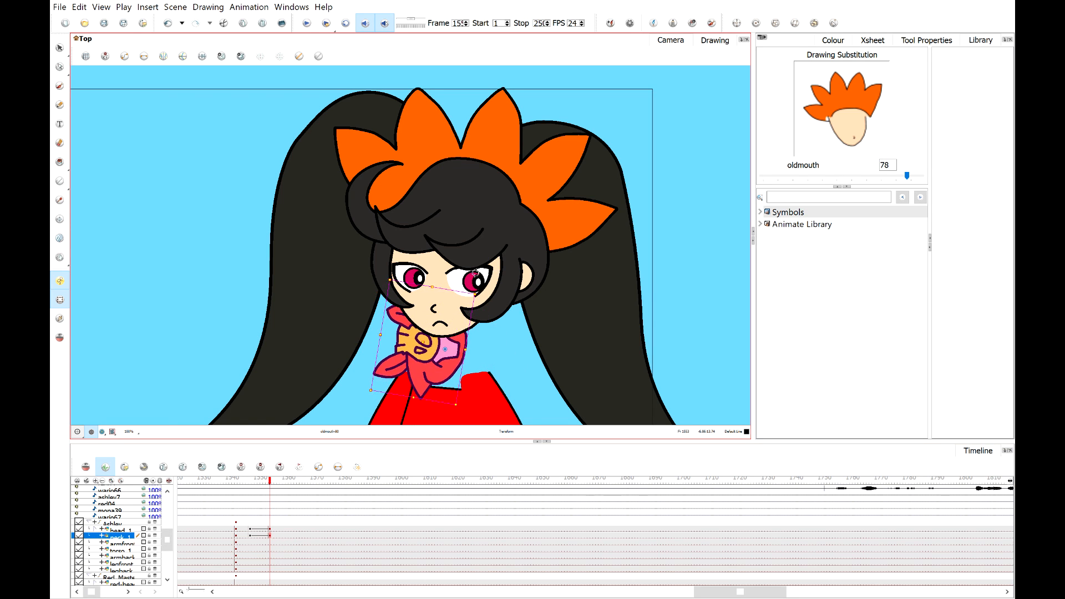
pyautogui.hotkey('ctrl', 'z')
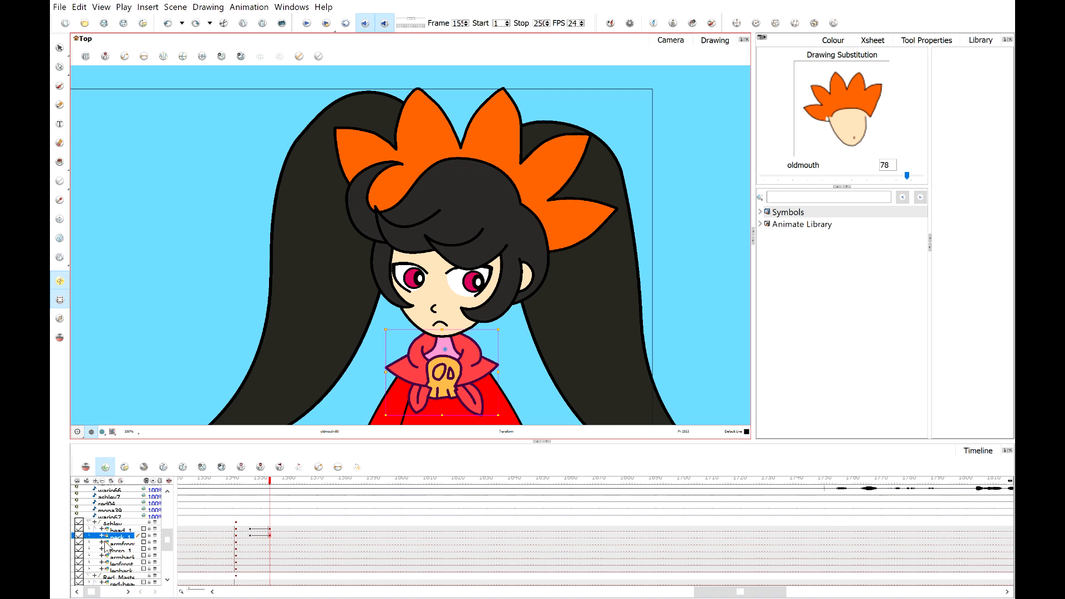
# Rotate Ashley's head at the new keyframe so it tilts toward the devil.
pyautogui.click(253, 536)
pyautogui.click(270, 536)
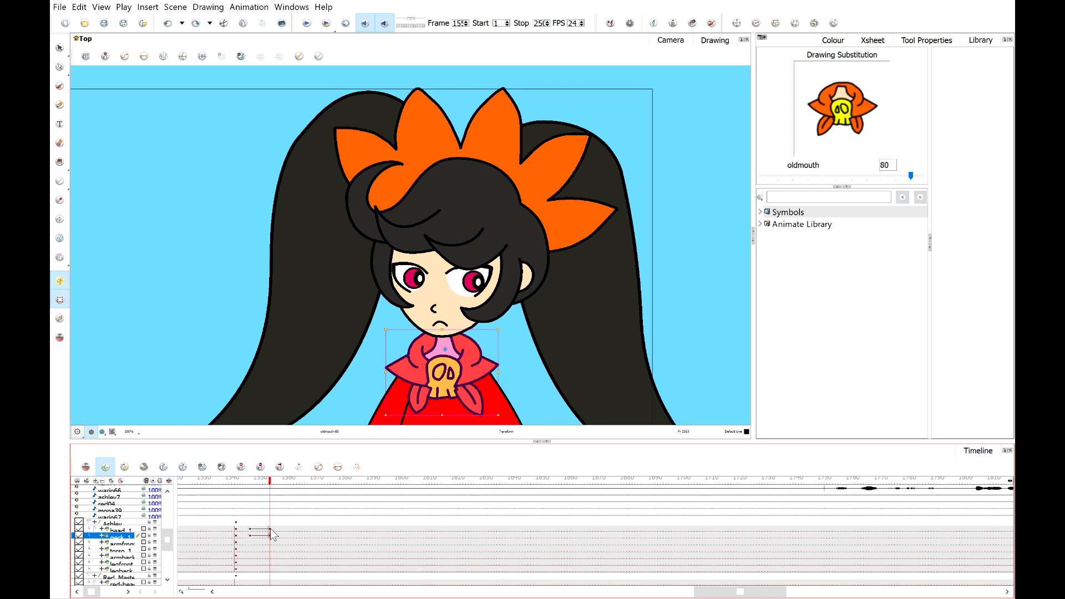
pyautogui.click(271, 529)
pyautogui.scroll(-3, 415, 265)
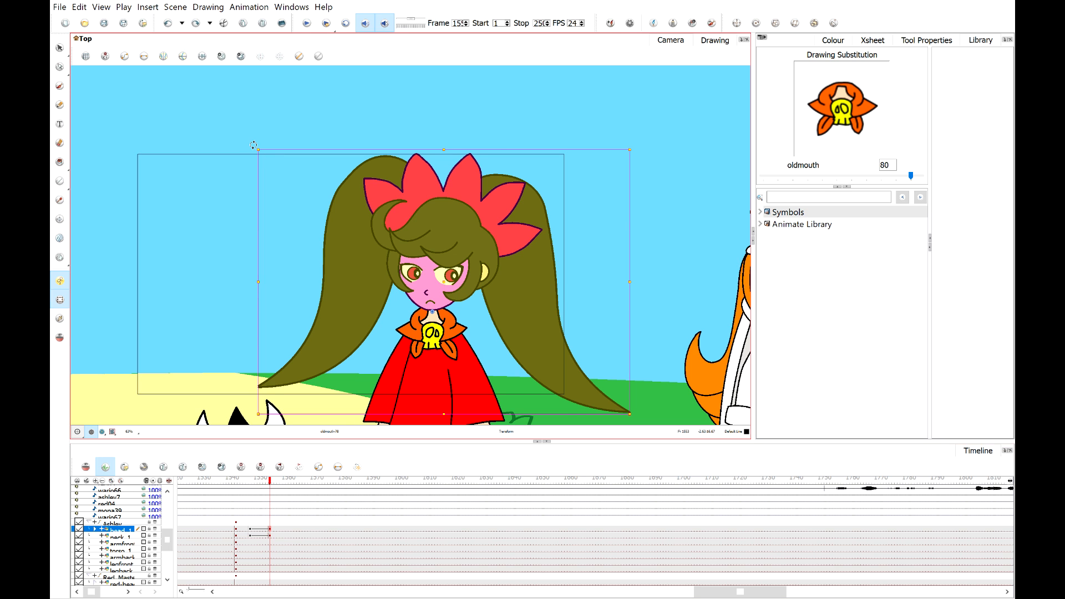
pyautogui.moveTo(254, 145); pyautogui.dragTo(167, 161)
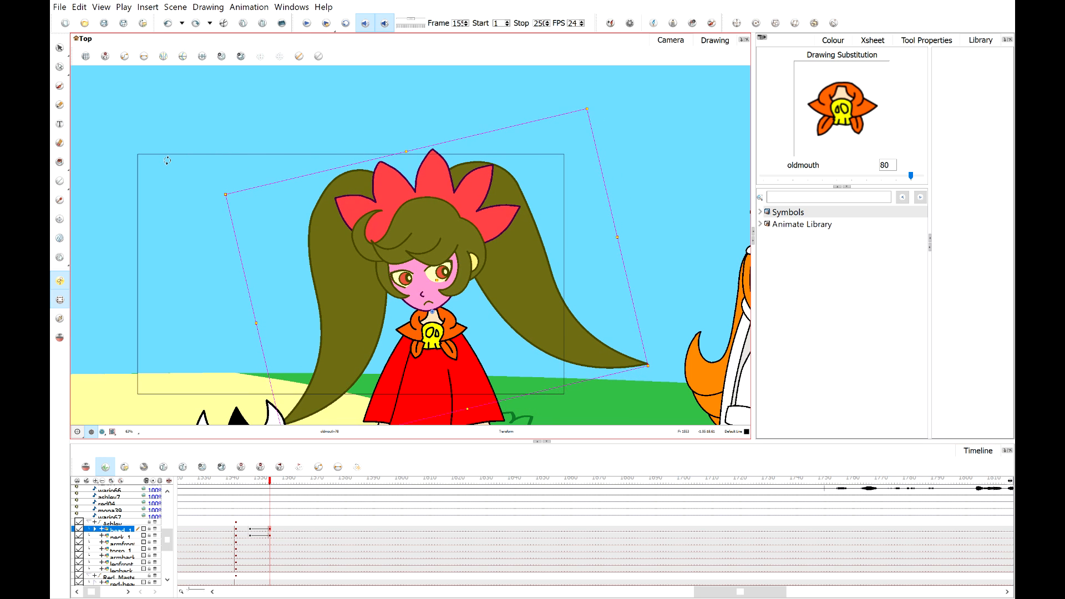
pyautogui.scroll(6, 486, 307)
pyautogui.press('Escape')
pyautogui.moveTo(294, 198); pyautogui.dragTo(479, 263)
# Shift the pupil and highlight of Ashley's left-hand eye sideways so her gaze turns toward the devil.
pyautogui.scroll(1, 361, 272)
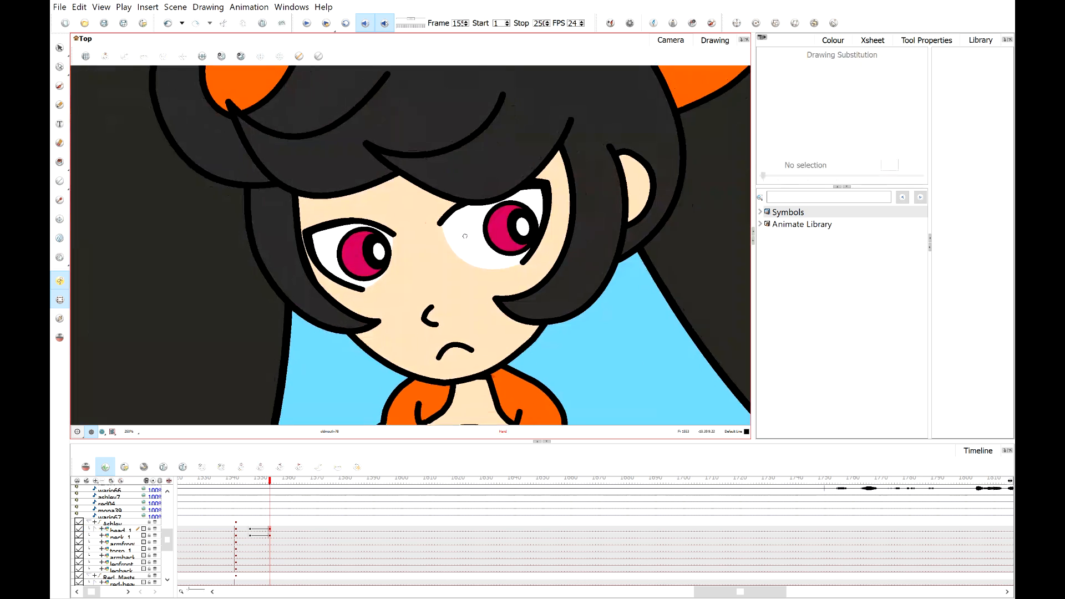
pyautogui.scroll(2, 362, 273)
pyautogui.click(351, 282)
pyautogui.moveTo(337, 270)
pyautogui.mouseDown()
pyautogui.moveTo(311, 263)
pyautogui.moveTo(319, 239)
pyautogui.moveTo(317, 253)
pyautogui.moveTo(320, 239)
pyautogui.moveTo(328, 243)
pyautogui.moveTo(333, 200)
pyautogui.moveTo(394, 178)
pyautogui.moveTo(260, 215)
pyautogui.moveTo(278, 255)
pyautogui.moveTo(290, 257)
pyautogui.moveTo(258, 219)
pyautogui.moveTo(277, 227)
pyautogui.moveTo(276, 240)
pyautogui.mouseUp()
pyautogui.click(392, 293)
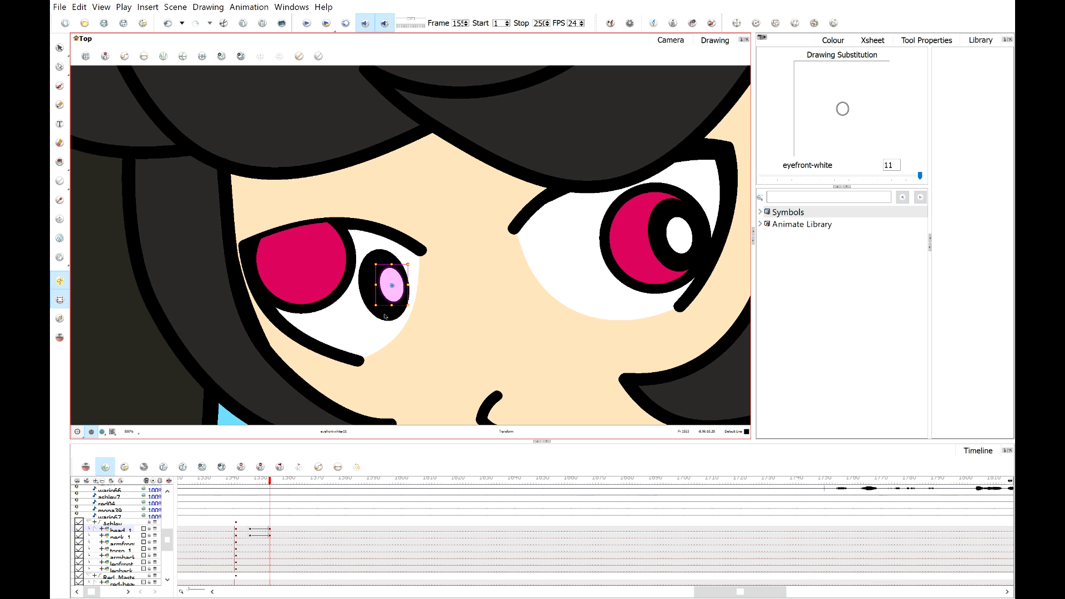
pyautogui.click(385, 316)
pyautogui.moveTo(385, 316); pyautogui.dragTo(291, 281)
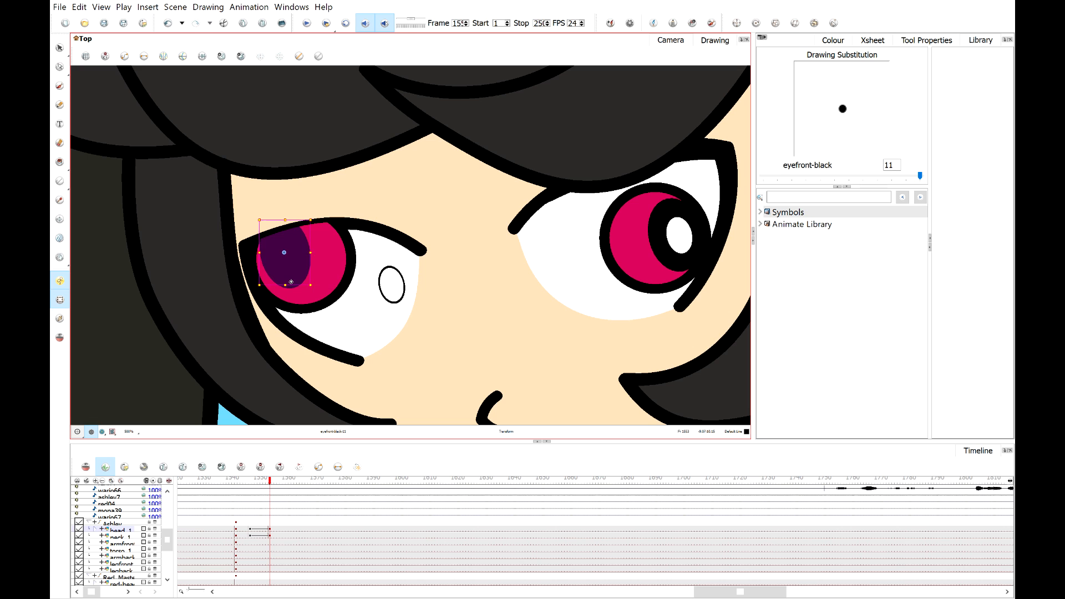
pyautogui.click(388, 303)
pyautogui.moveTo(387, 293); pyautogui.dragTo(284, 256)
pyautogui.scroll(-2, 501, 289)
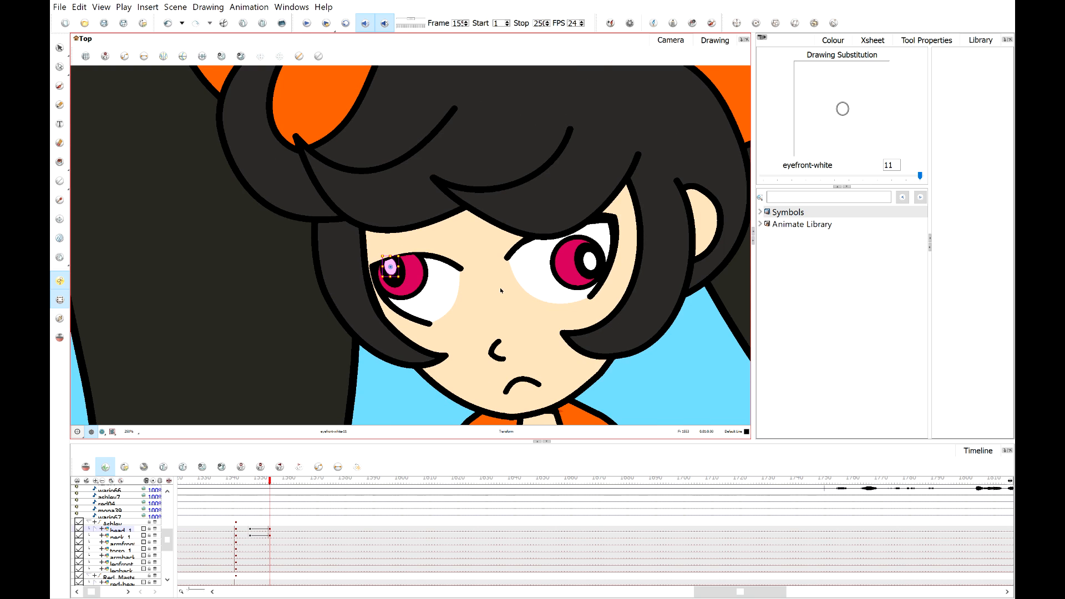
pyautogui.scroll(5, 413, 285)
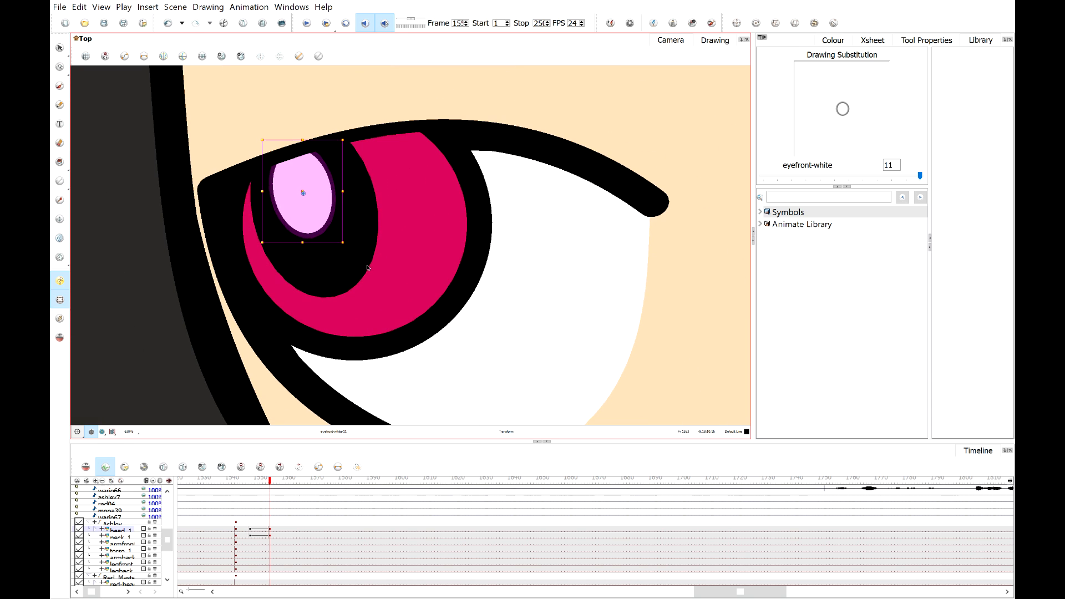
pyautogui.click(314, 265)
pyautogui.press('Left')
pyautogui.press('Left')
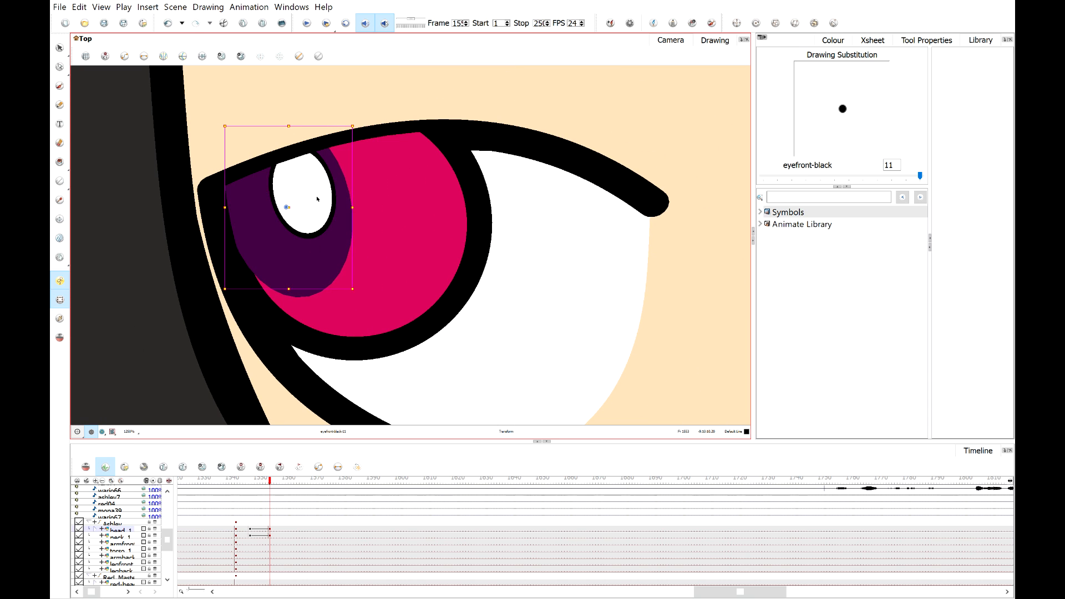
pyautogui.click(317, 200)
pyautogui.moveTo(317, 200); pyautogui.dragTo(281, 213)
pyautogui.scroll(-1, 333, 226)
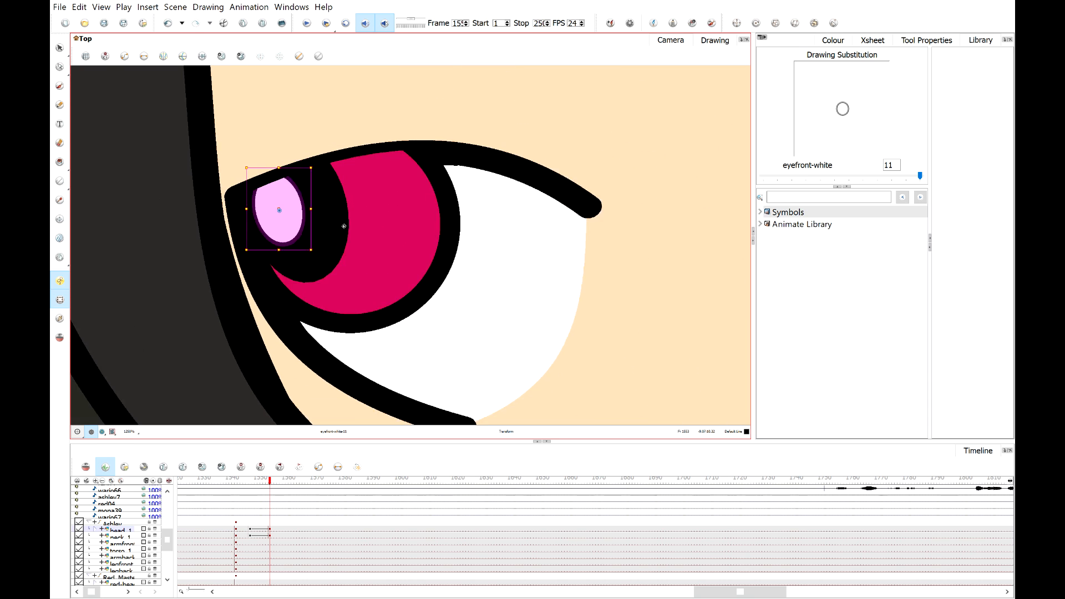
pyautogui.scroll(-4, 344, 226)
pyautogui.scroll(3, 539, 225)
# Shift the pupil, highlight and eyeball of Ashley's other eye the same way to match the new gaze.
pyautogui.click(539, 225)
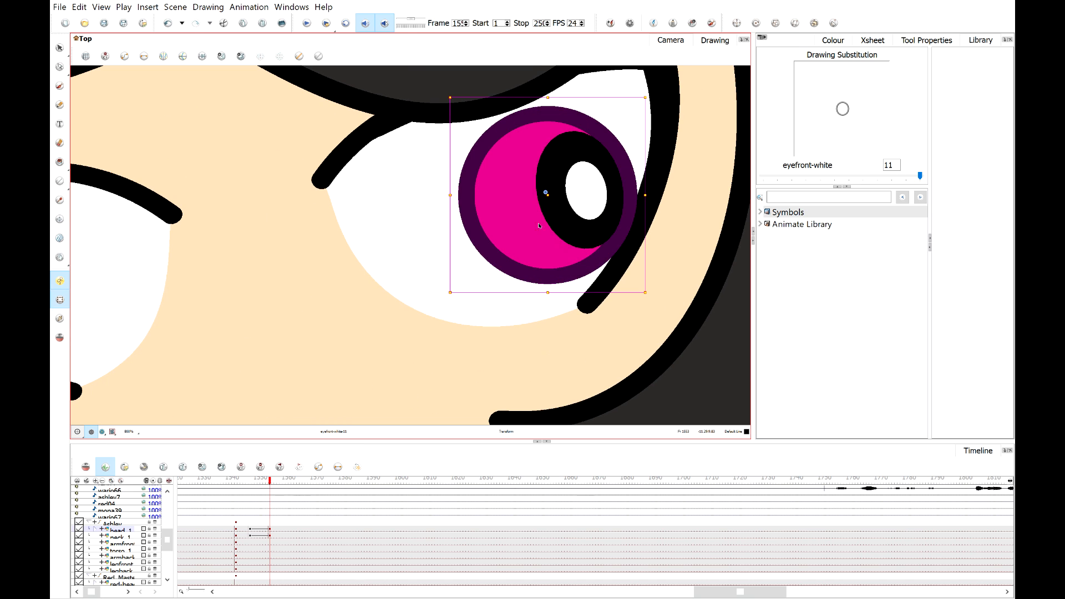
pyautogui.keyDown('shift'); pyautogui.click(562, 215); pyautogui.keyUp('shift')
pyautogui.keyDown('shift'); pyautogui.click(582, 204); pyautogui.keyUp('shift')
pyautogui.moveTo(488, 229); pyautogui.dragTo(412, 218)
pyautogui.press('Right')
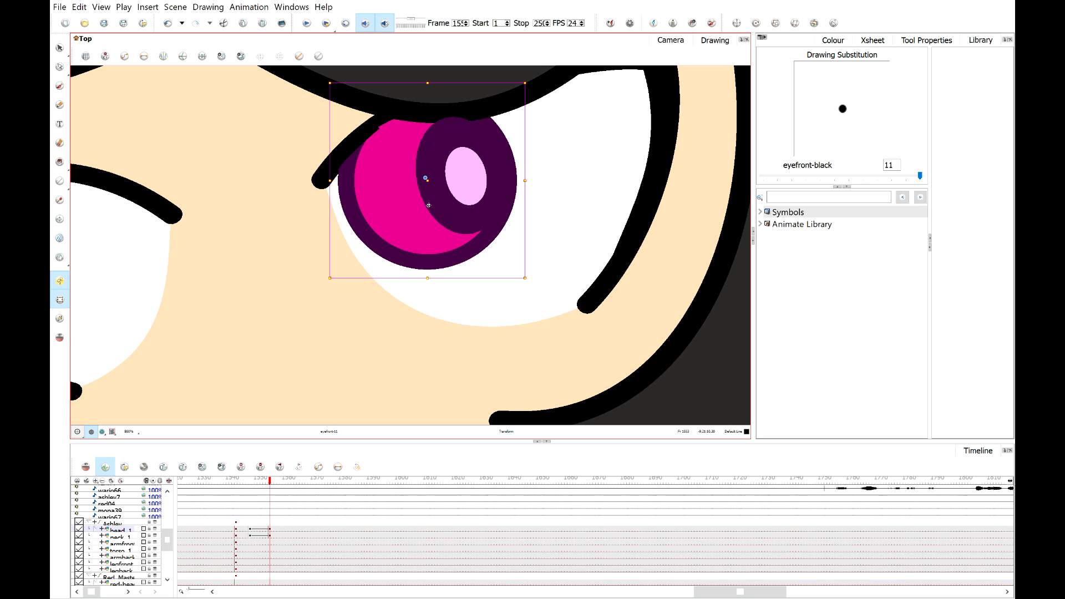
pyautogui.keyDown('shift'); pyautogui.click(400, 221); pyautogui.keyUp('shift')
pyautogui.click(594, 218)
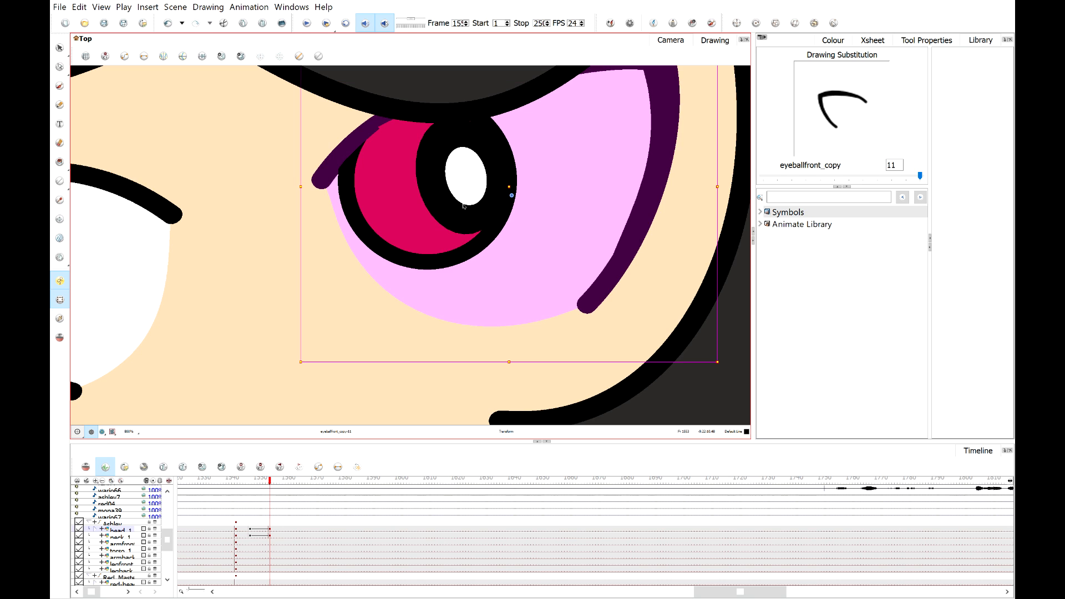
pyautogui.click(467, 208)
pyautogui.keyDown('shift'); pyautogui.click(471, 200); pyautogui.keyUp('shift')
pyautogui.moveTo(473, 192); pyautogui.dragTo(391, 177)
pyautogui.click(519, 191)
pyautogui.click(410, 168)
pyautogui.scroll(-8, 541, 314)
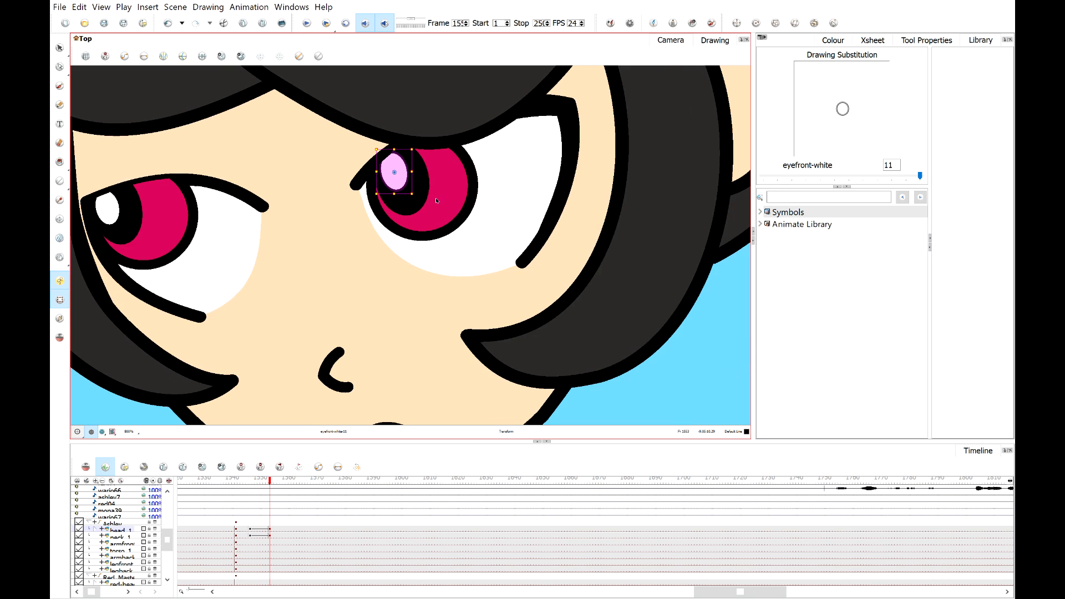
pyautogui.press('Escape')
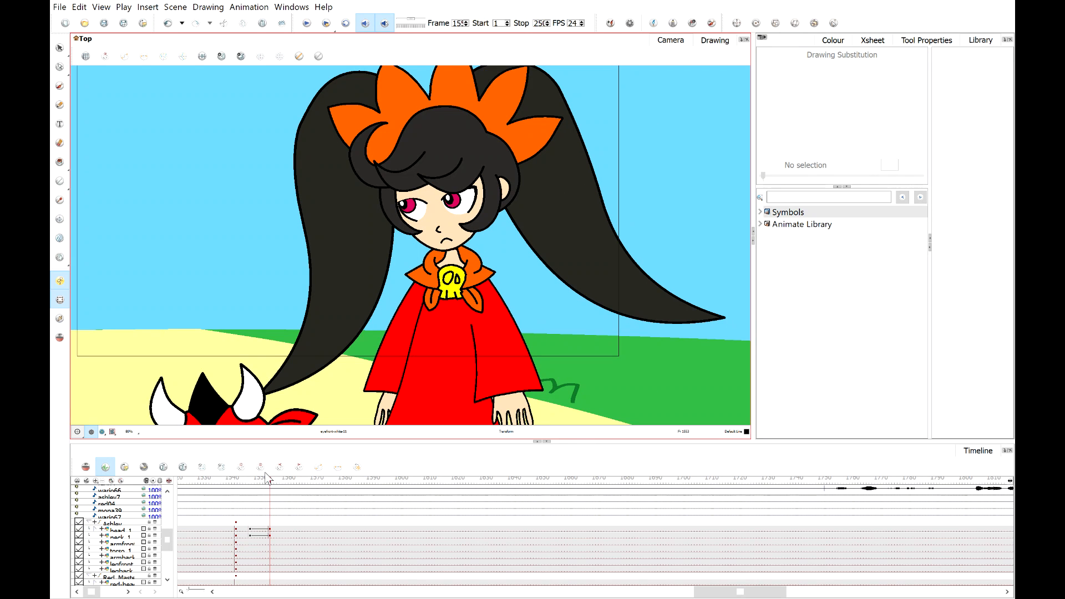
# Play back Ashley's head turn from just before the new keyframe to review its timing.
pyautogui.moveTo(266, 480); pyautogui.dragTo(248, 485)
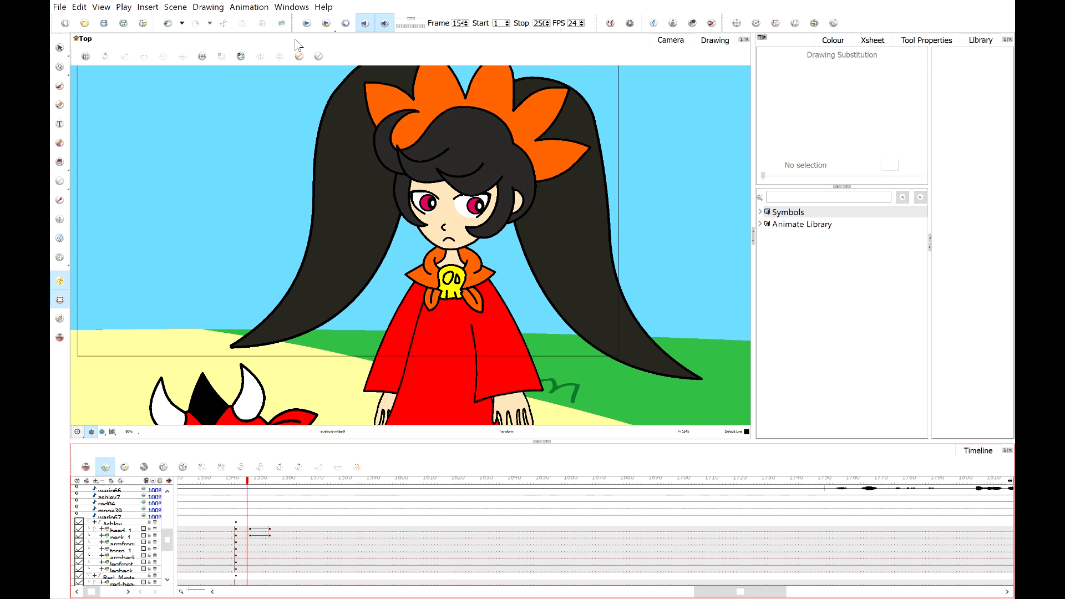
pyautogui.click(305, 24)
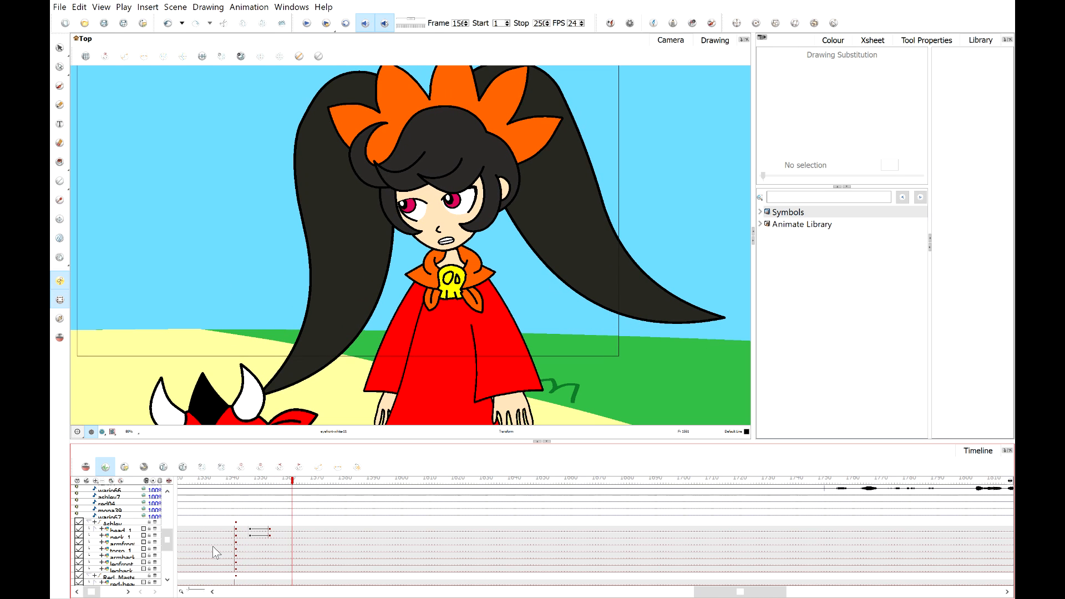
pyautogui.click(269, 535)
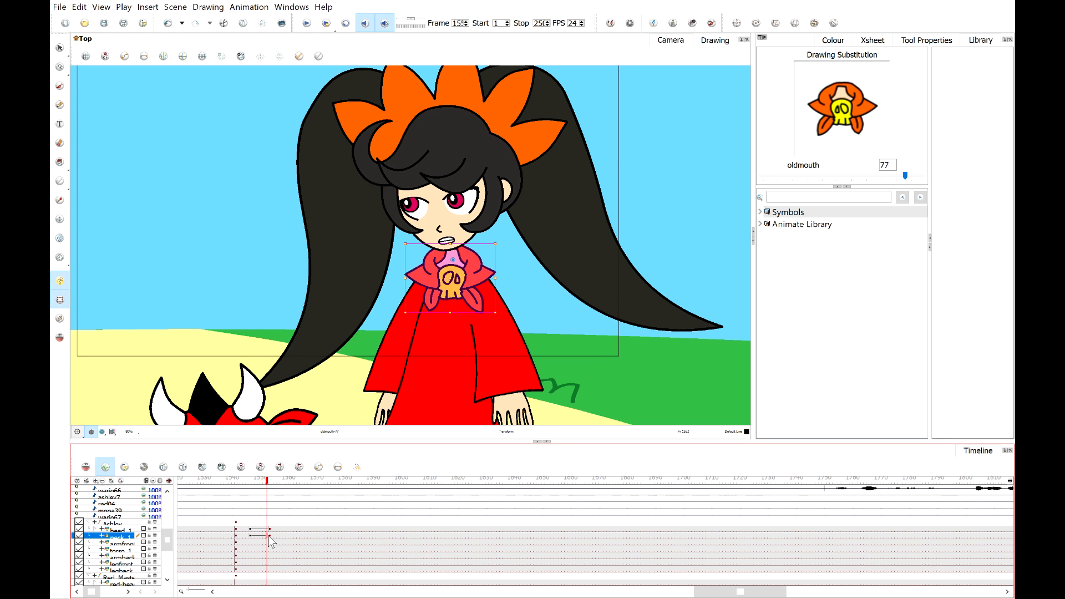
pyautogui.click(248, 486)
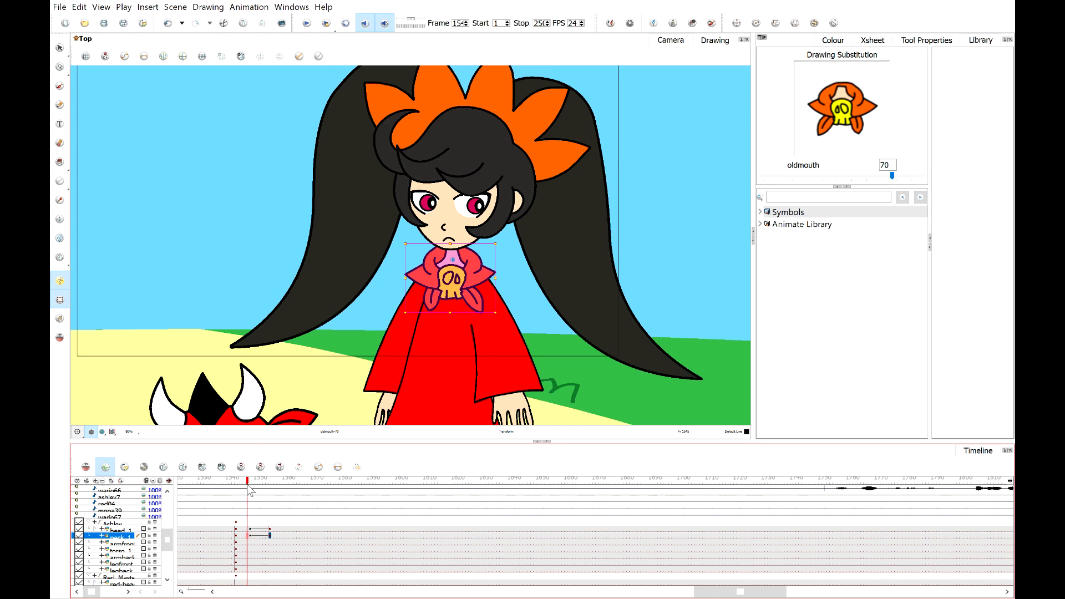
pyautogui.click(304, 26)
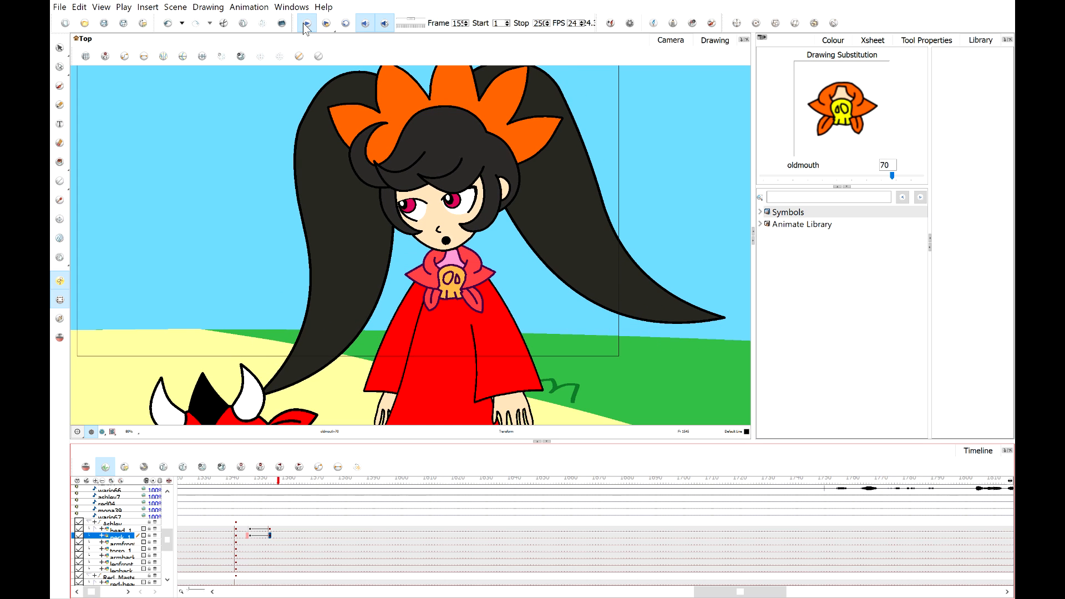
pyautogui.click(304, 26)
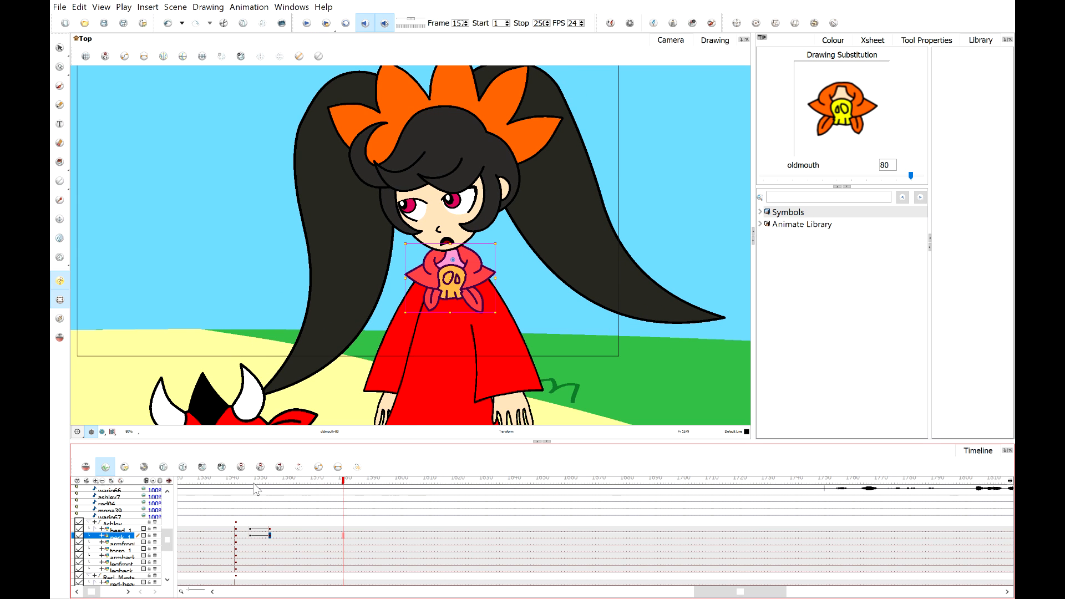
# Move the new head and neck keyframes a couple of frames earlier.
pyautogui.click(250, 529)
pyautogui.keyDown('shift'); pyautogui.click(270, 536); pyautogui.keyUp('shift')
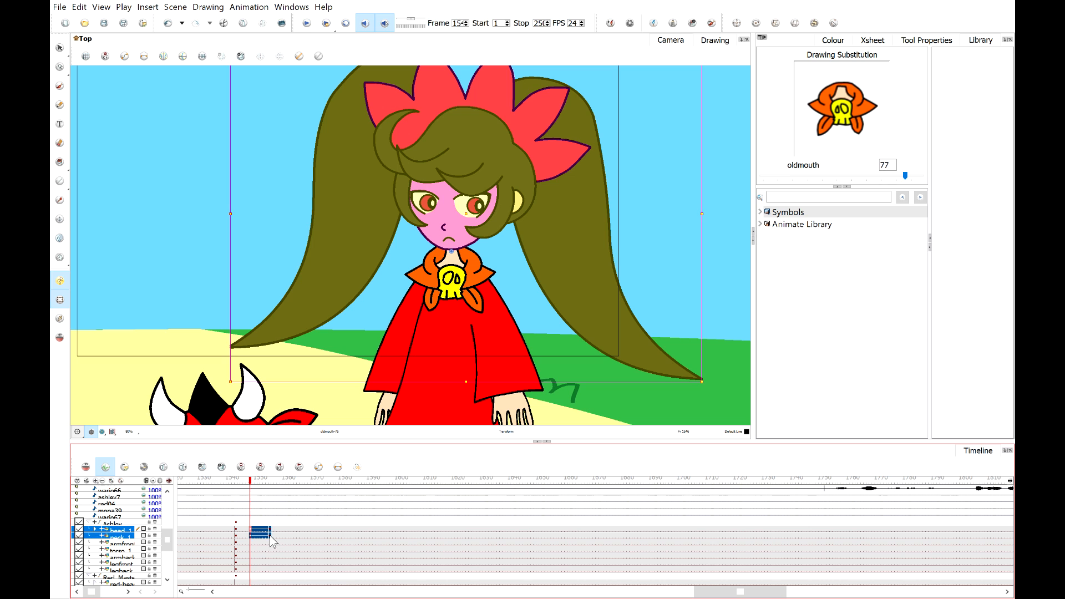
pyautogui.moveTo(269, 537); pyautogui.dragTo(267, 537)
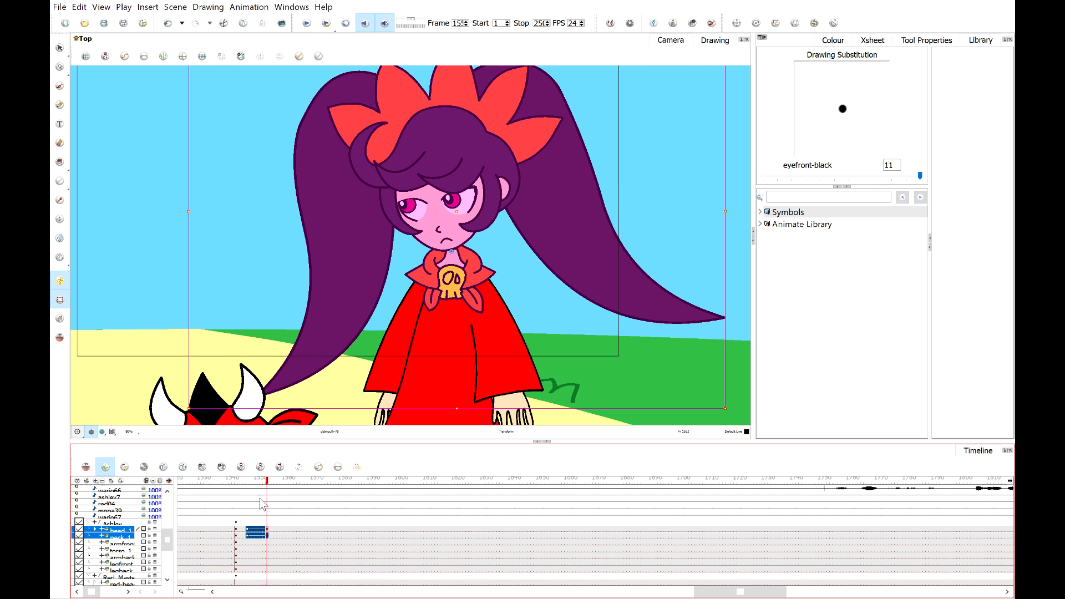
pyautogui.click(245, 483)
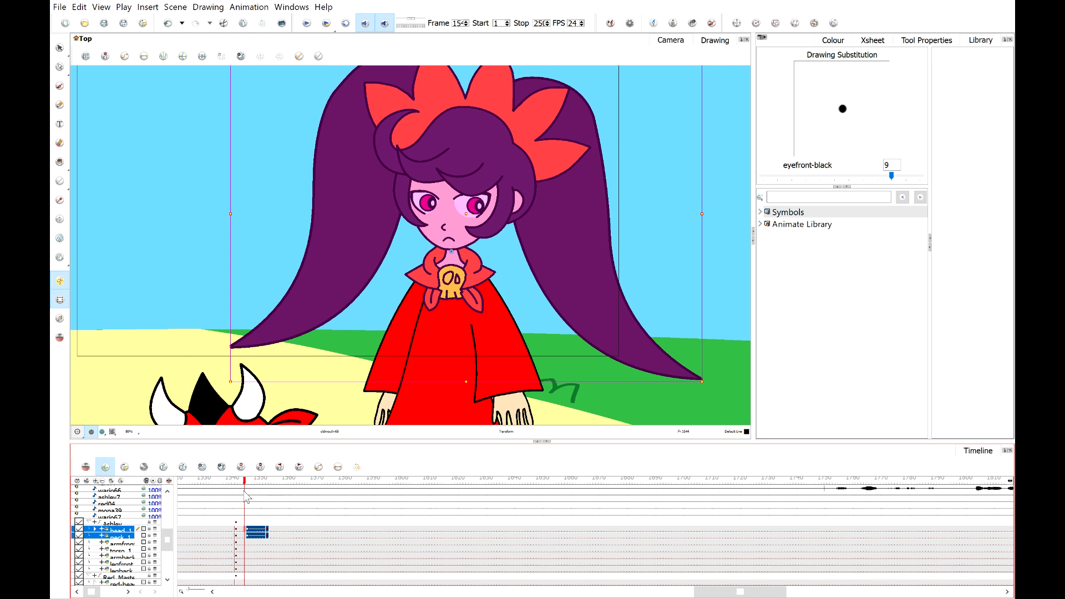
# Replay Ashley's head turn around the moved keyframes to check its timing.
pyautogui.click(326, 23)
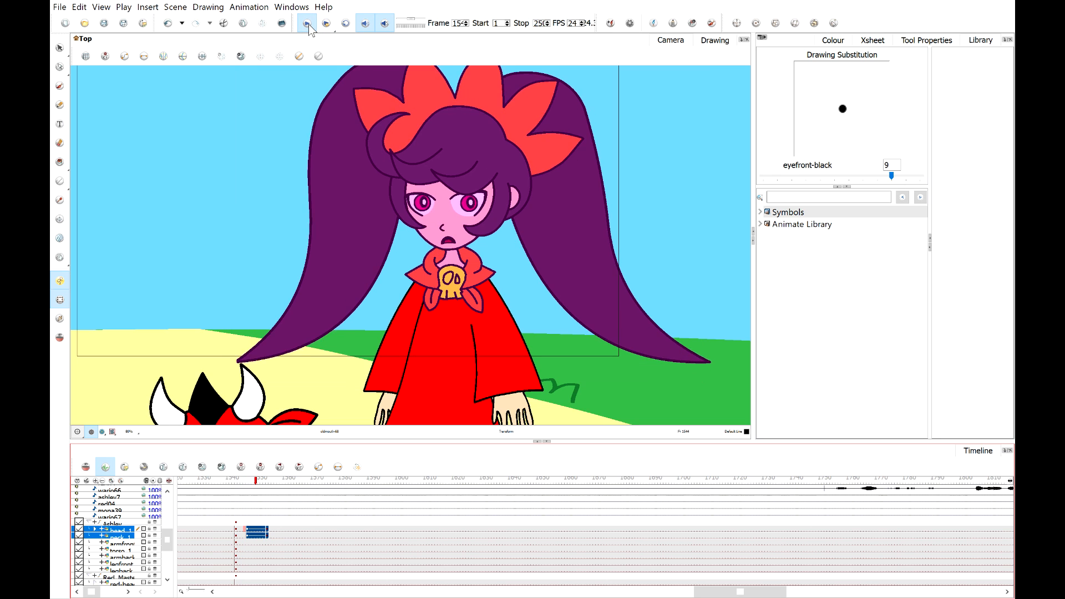
pyautogui.click(266, 532)
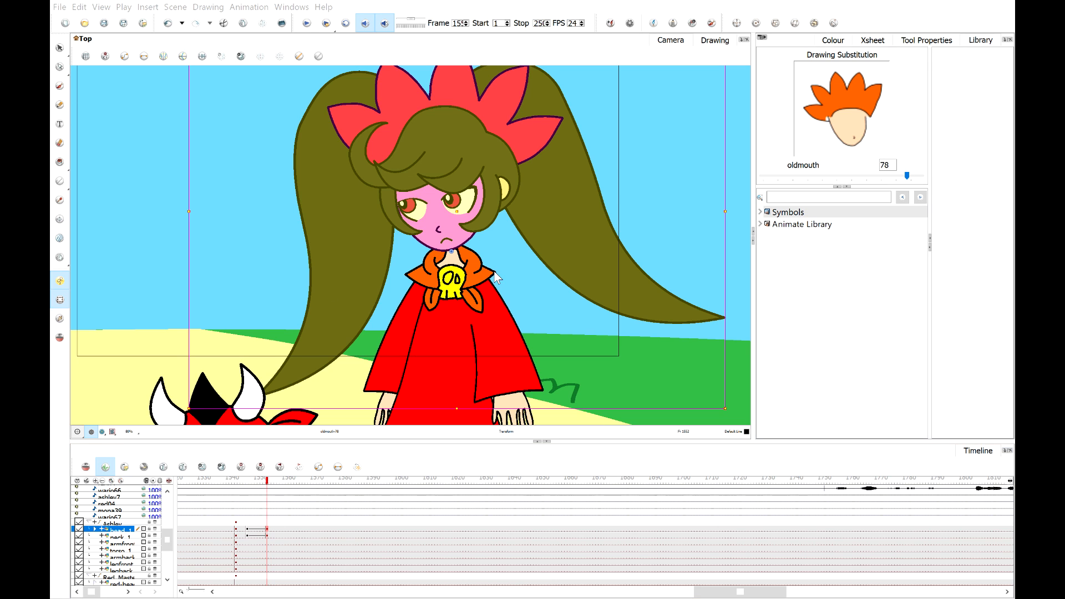
pyautogui.click(645, 384)
pyautogui.moveTo(246, 480)
pyautogui.mouseDown()
pyautogui.moveTo(261, 481)
pyautogui.moveTo(244, 480)
pyautogui.mouseUp()
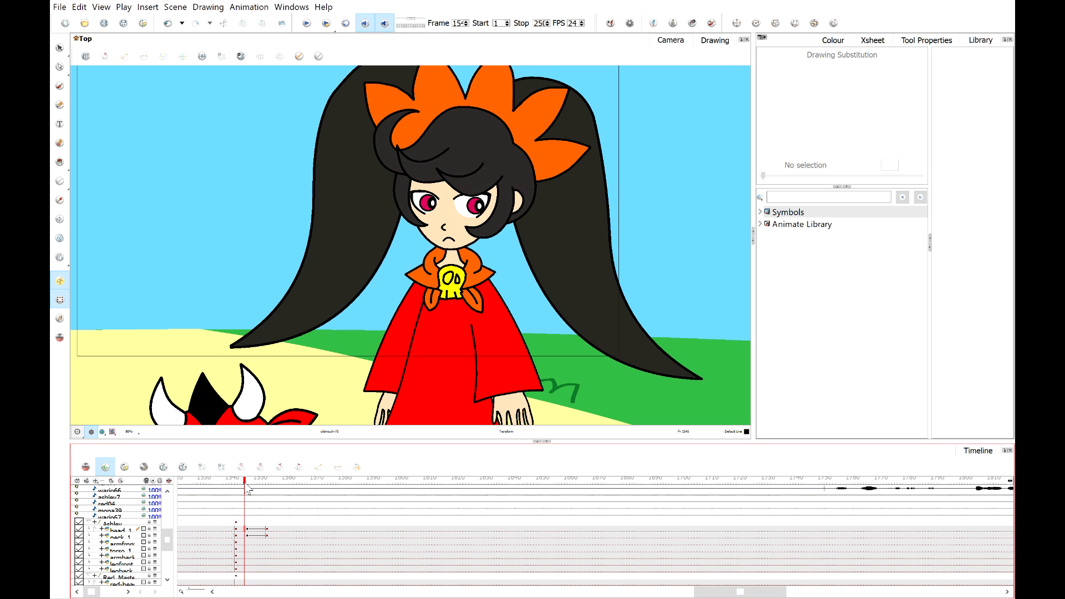
pyautogui.click(307, 23)
pyautogui.click(253, 481)
pyautogui.click(256, 481)
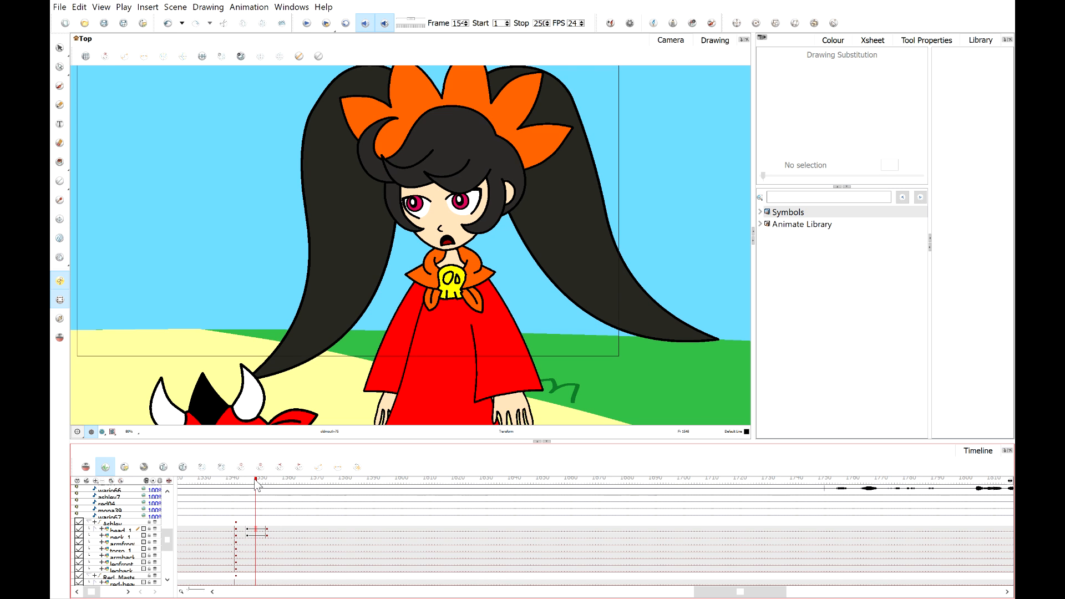
# Nudge the highlight of Ashley's right-hand eye slightly upward at the current keyframe.
pyautogui.scroll(10, 435, 195)
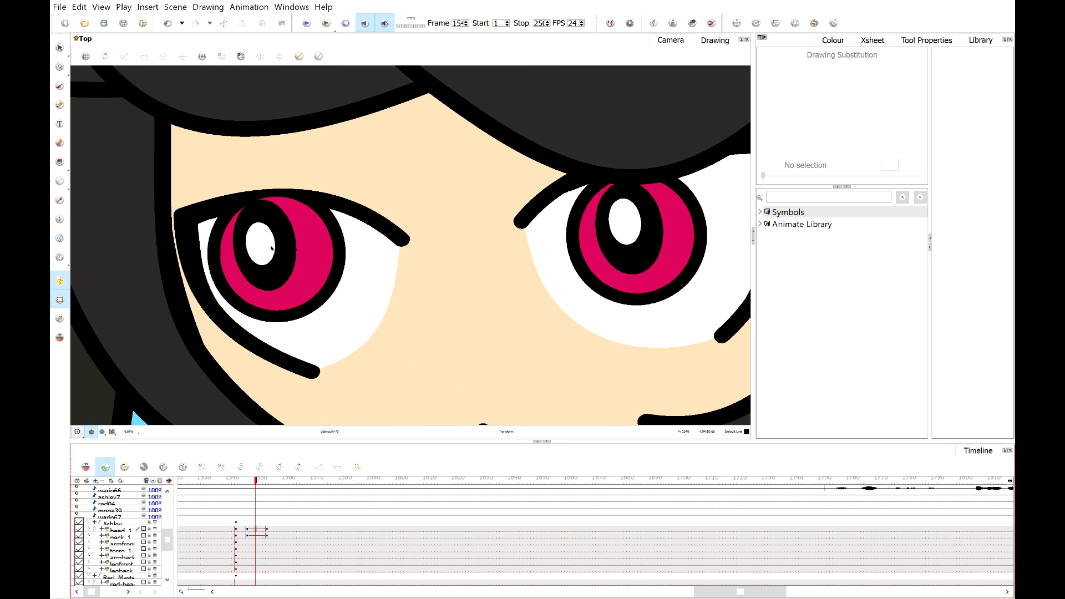
pyautogui.click(261, 245)
pyautogui.click(288, 248)
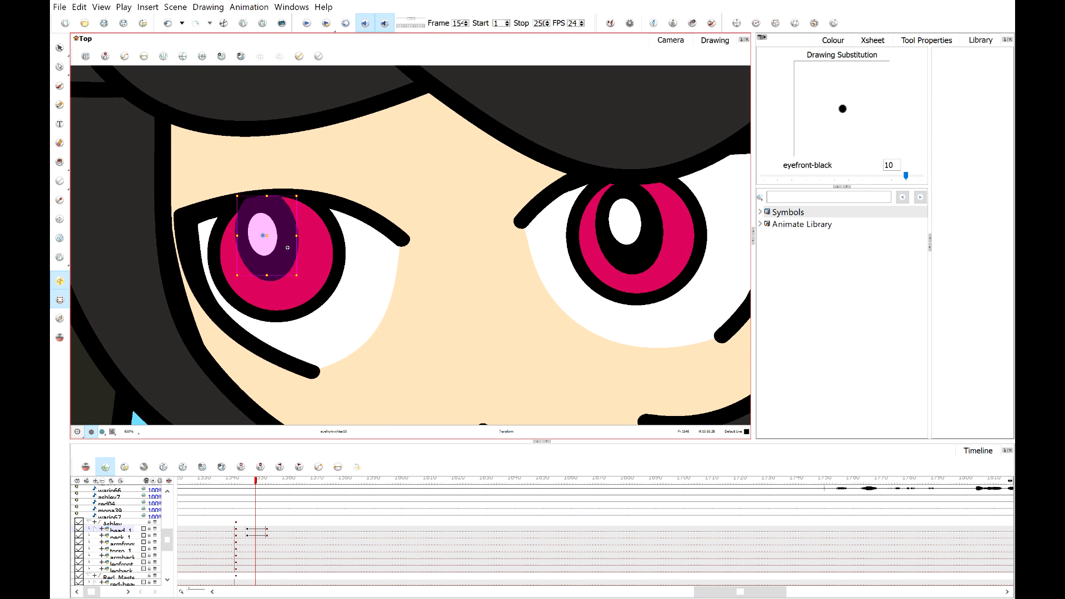
pyautogui.click(307, 300)
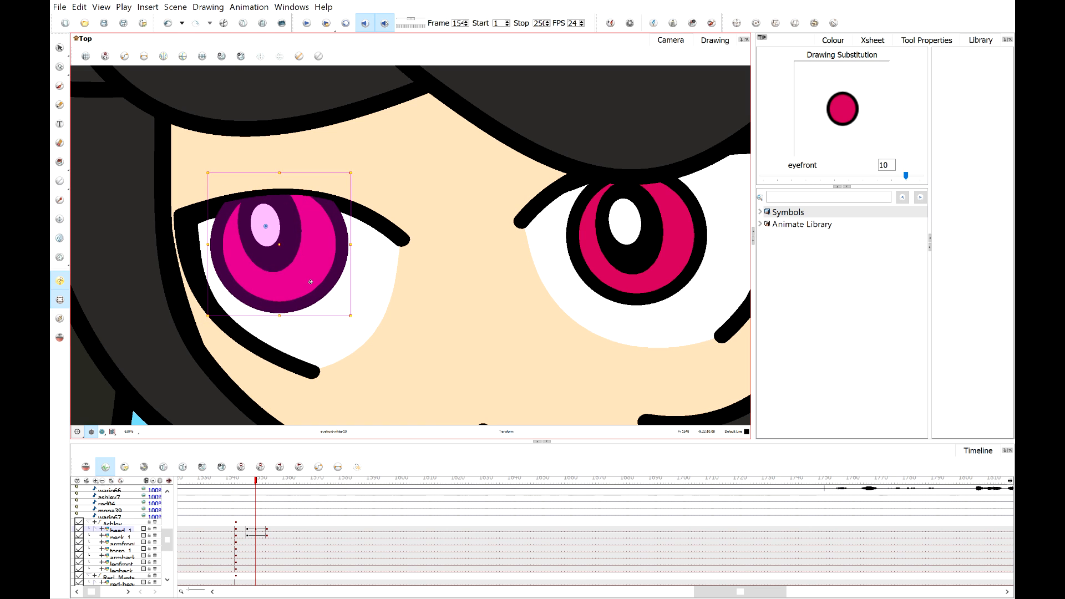
pyautogui.click(629, 236)
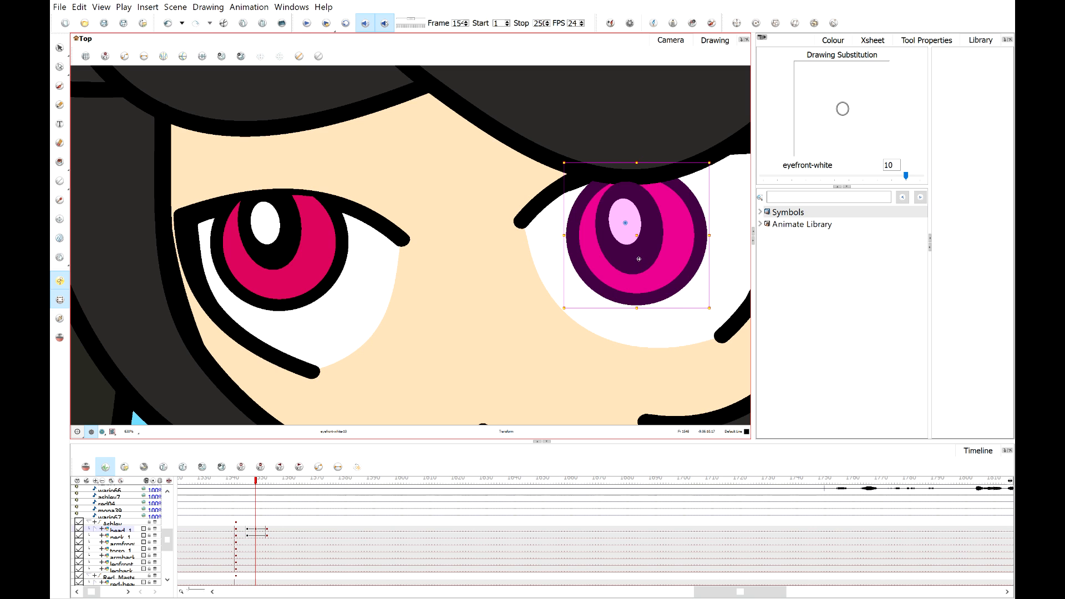
pyautogui.moveTo(638, 259)
pyautogui.mouseDown()
pyautogui.moveTo(640, 226)
pyautogui.moveTo(636, 244)
pyautogui.mouseUp()
pyautogui.click(585, 137)
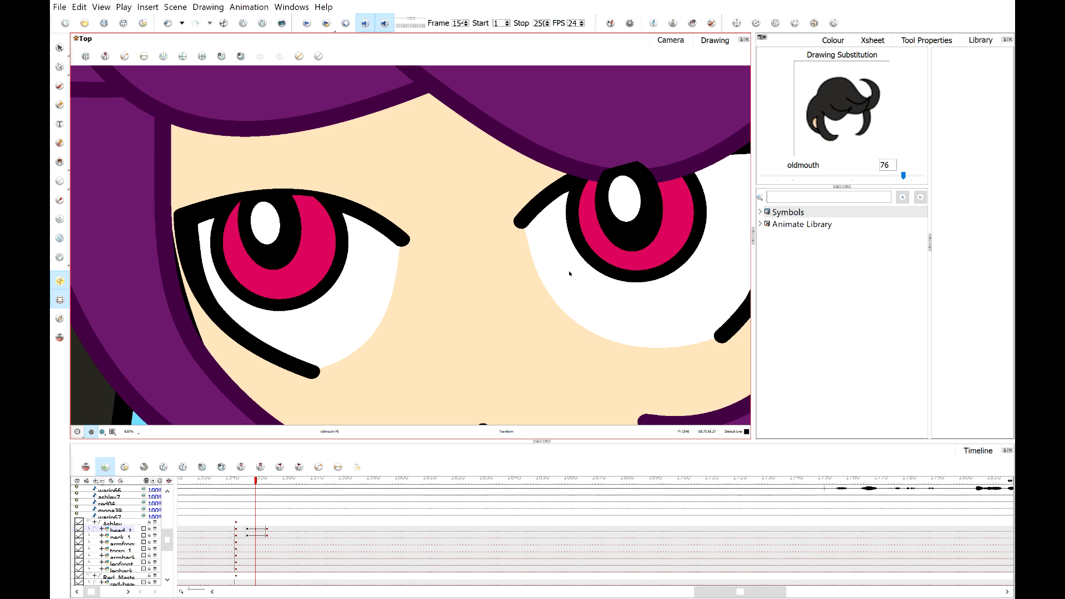
# Reset the view and play the head turn again from just before the keyframe to review it.
pyautogui.scroll(-5, 569, 273)
pyautogui.click(94, 364)
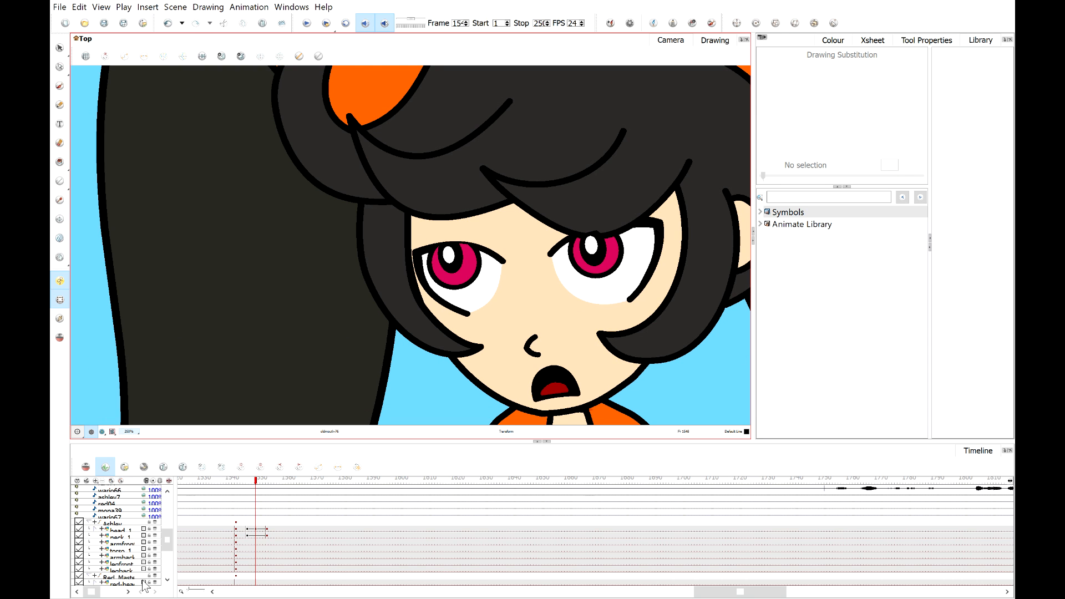
pyautogui.press('1')
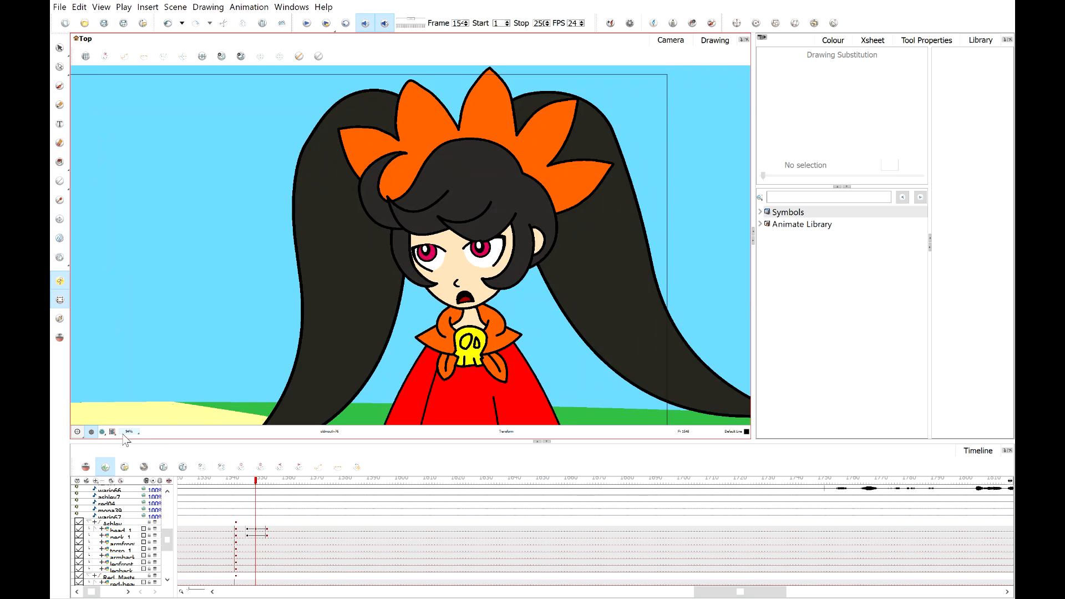
pyautogui.hotkey('shift', 'm')
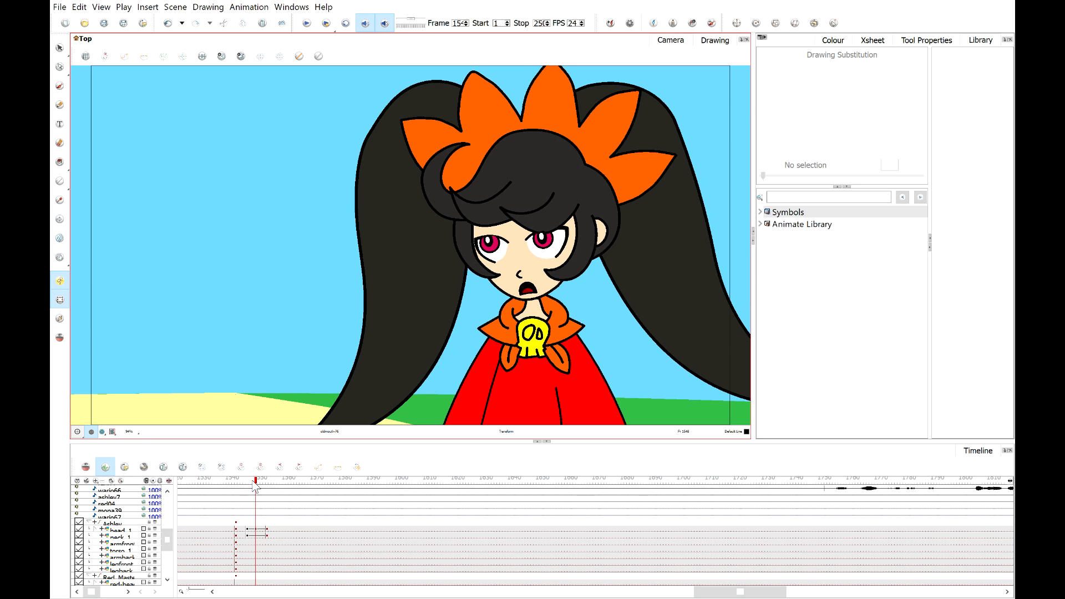
pyautogui.moveTo(255, 486)
pyautogui.mouseDown()
pyautogui.moveTo(266, 486)
pyautogui.moveTo(245, 486)
pyautogui.mouseUp()
pyautogui.click(308, 24)
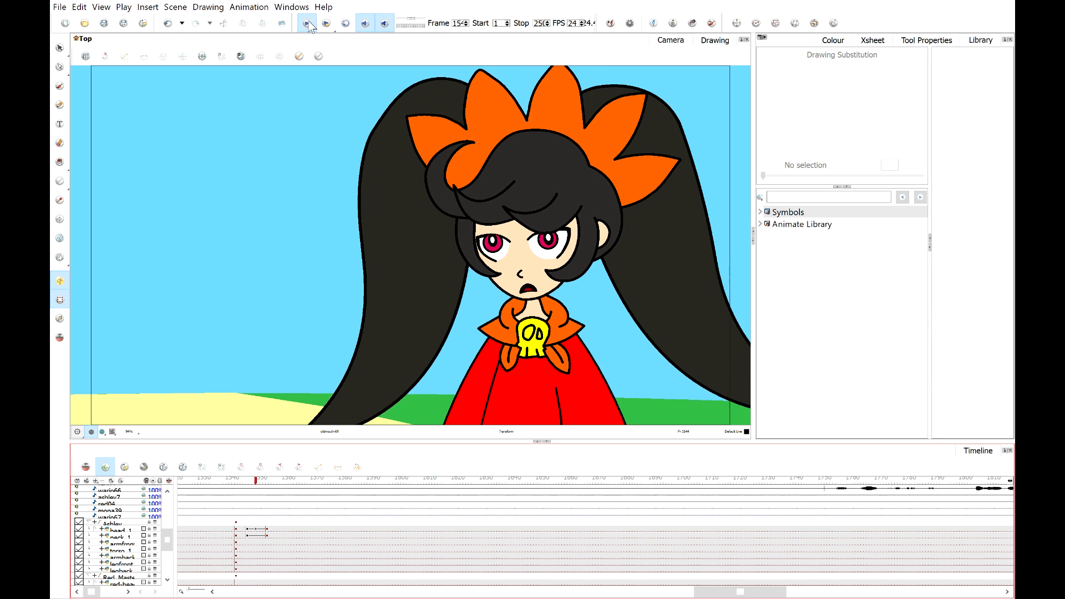
pyautogui.click(309, 23)
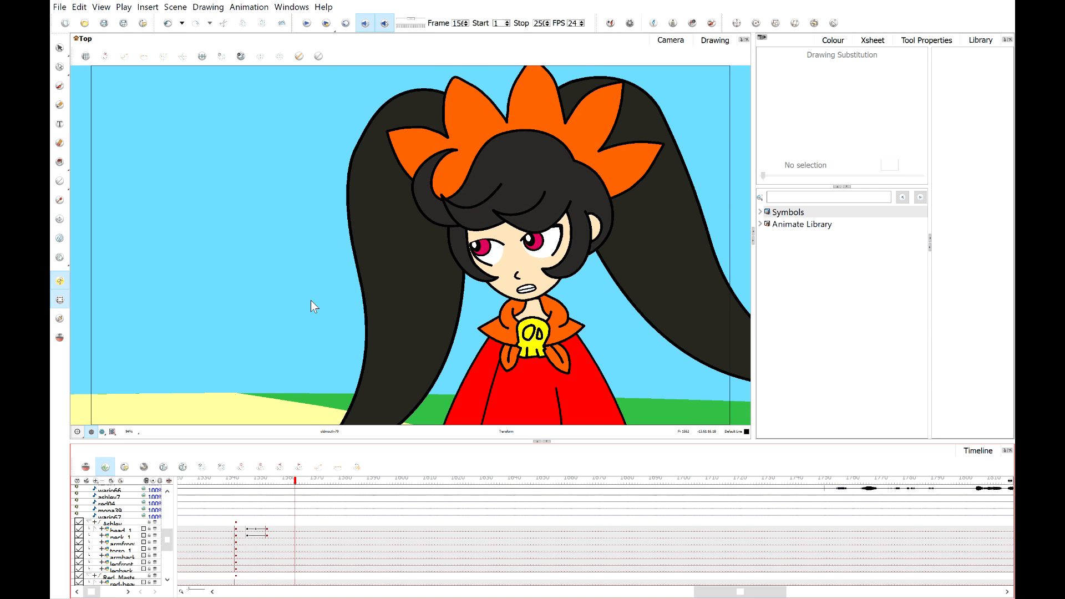
# Paste a copy of the head keyframe a few frames later on Ashley's head layer.
pyautogui.moveTo(271, 487)
pyautogui.mouseDown()
pyautogui.moveTo(245, 486)
pyautogui.moveTo(279, 486)
pyautogui.mouseUp()
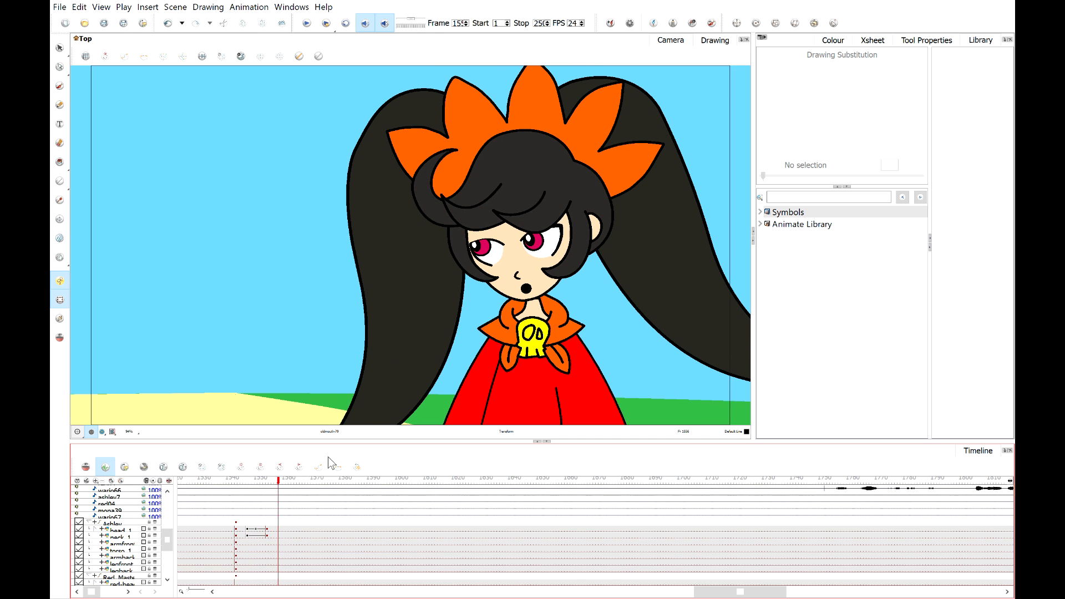
pyautogui.scroll(6, 531, 259)
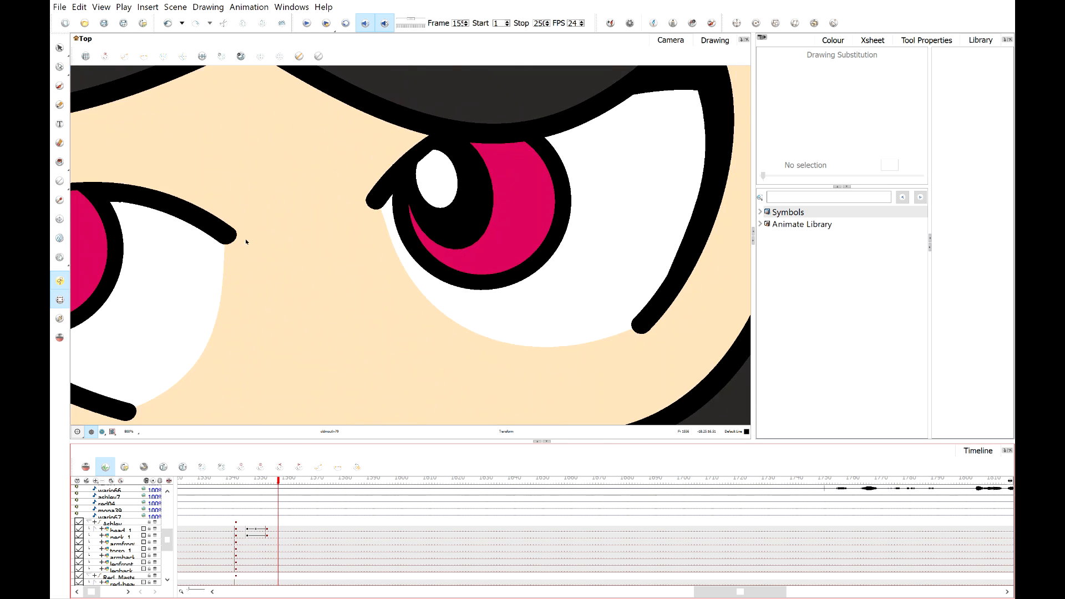
pyautogui.scroll(-2, 245, 239)
pyautogui.moveTo(282, 244); pyautogui.dragTo(439, 248)
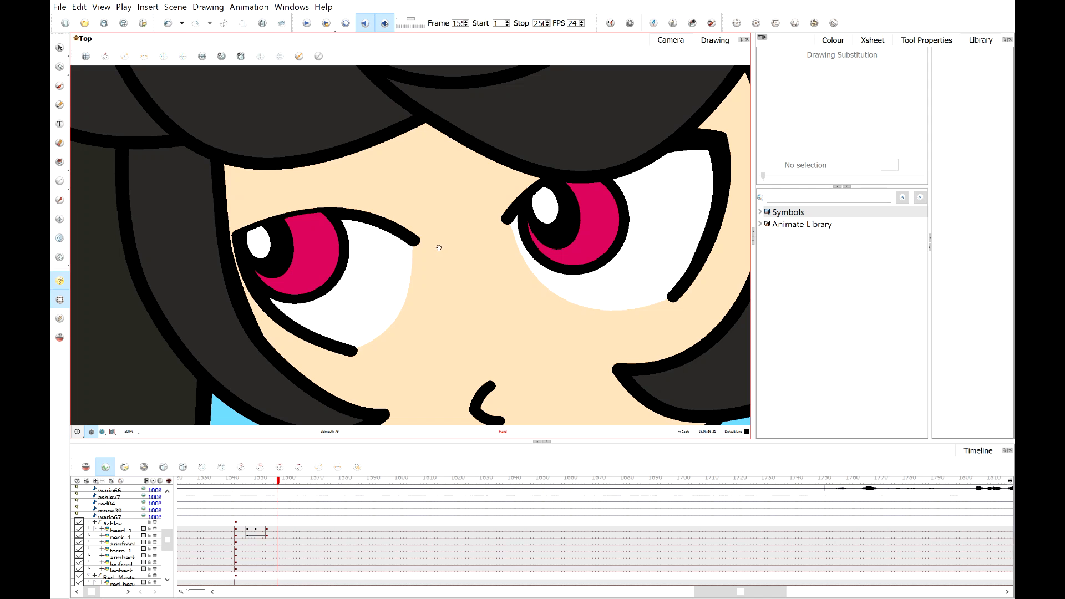
pyautogui.click(281, 528)
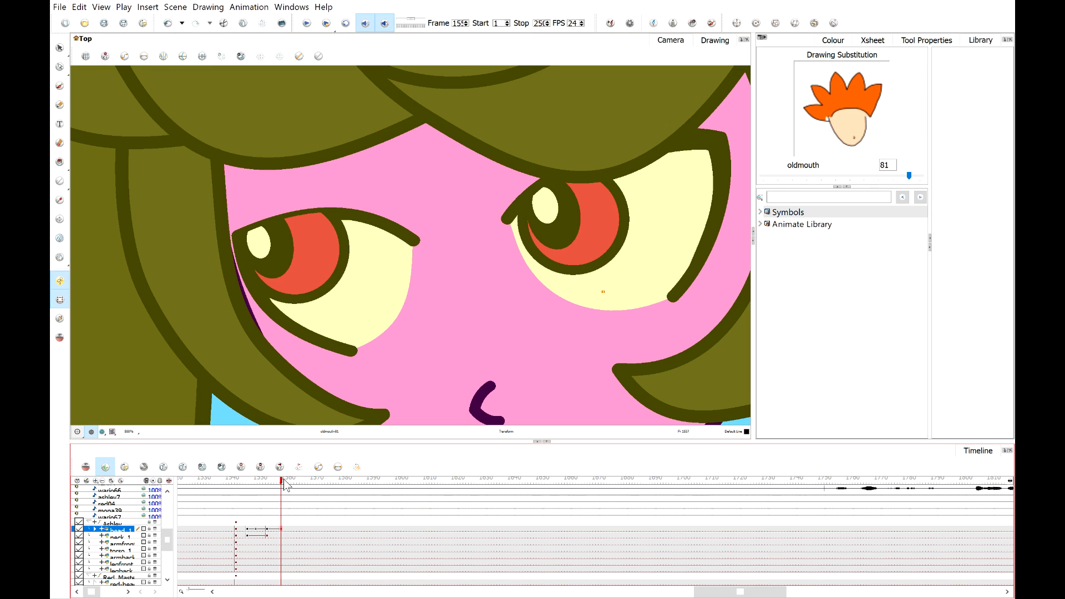
pyautogui.moveTo(285, 480)
pyautogui.mouseDown()
pyautogui.moveTo(299, 481)
pyautogui.moveTo(272, 486)
pyautogui.moveTo(281, 484)
pyautogui.mouseUp()
pyautogui.moveTo(281, 529); pyautogui.dragTo(278, 530)
pyautogui.moveTo(283, 486); pyautogui.dragTo(298, 483)
pyautogui.click(301, 531)
pyautogui.click(298, 530)
pyautogui.hotkey('ctrl', 'v')
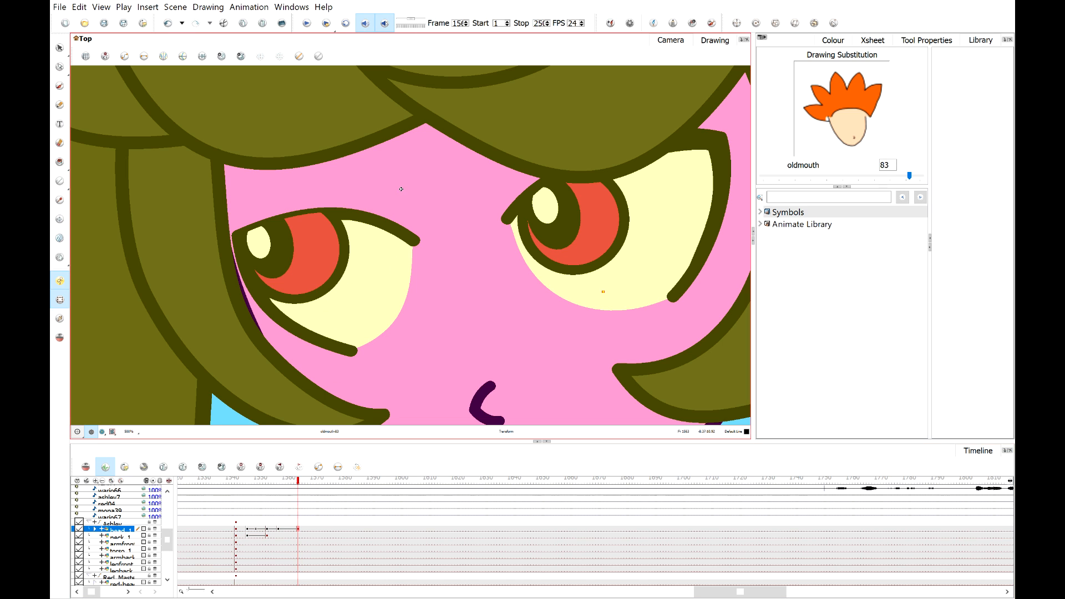
# Move the eyeball of Ashley's left-hand eye down and sideways so she glances down toward the devil.
pyautogui.click(224, 421)
pyautogui.click(271, 253)
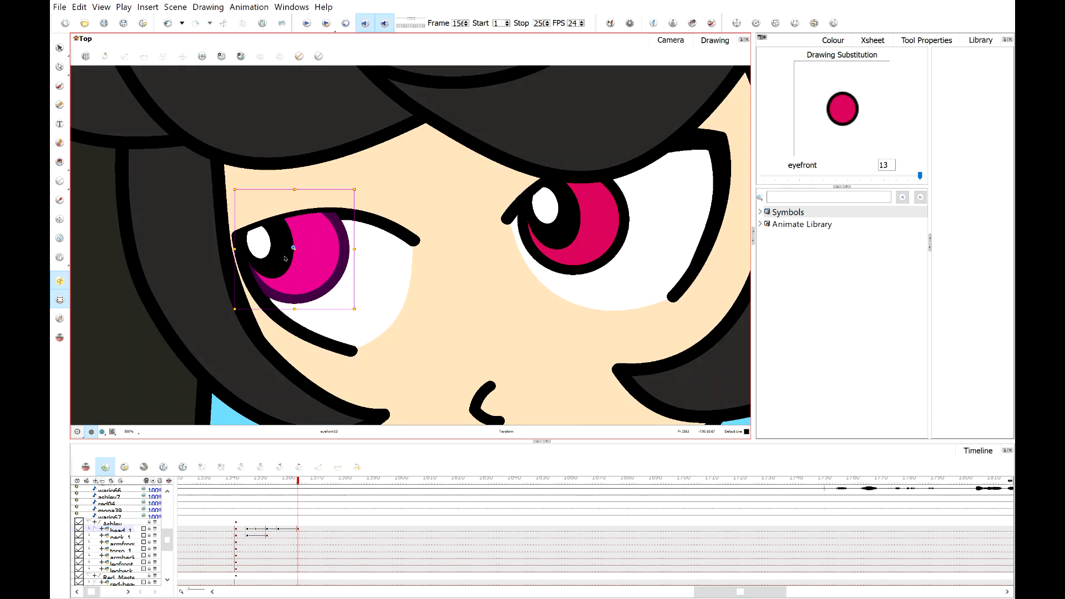
pyautogui.keyDown('shift'); pyautogui.click(270, 253); pyautogui.keyUp('shift')
pyautogui.moveTo(295, 276); pyautogui.dragTo(326, 319)
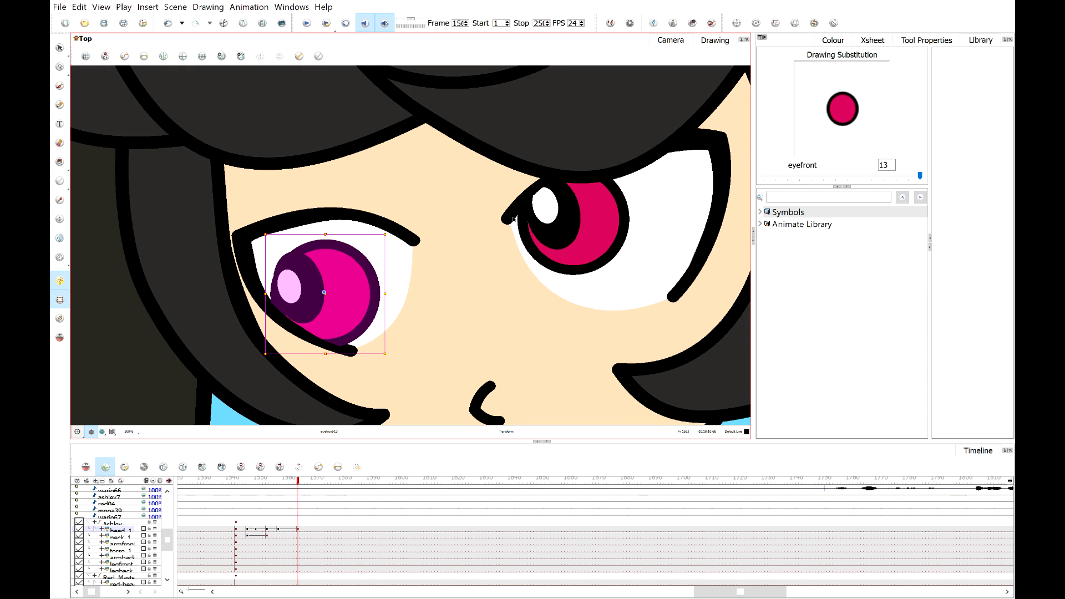
# Move the eyeball of Ashley's right-hand eye down the same way to match the new glance.
pyautogui.click(549, 219)
pyautogui.click(583, 252)
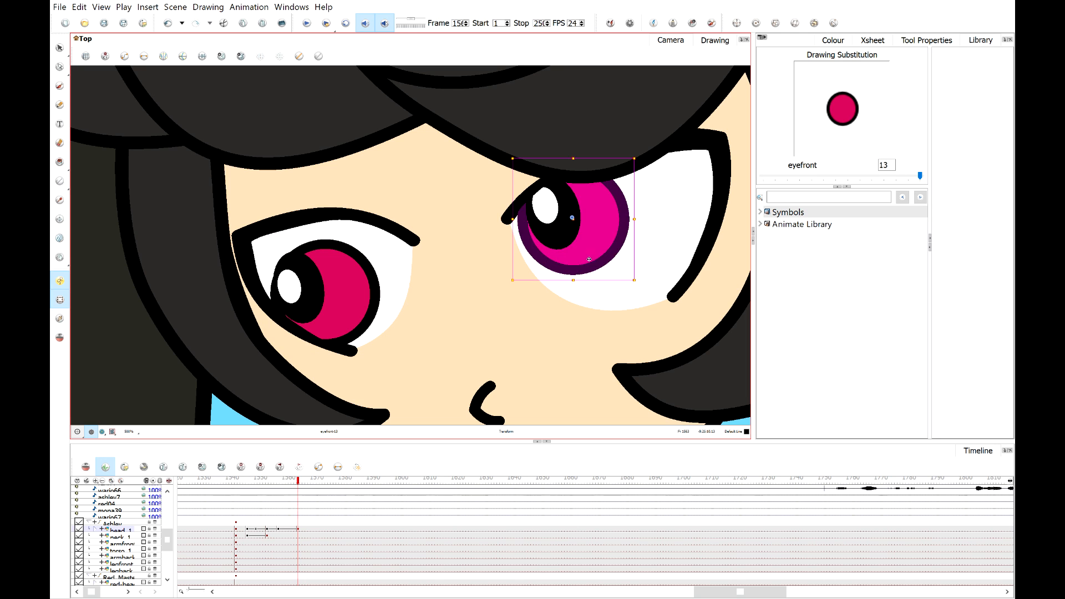
pyautogui.moveTo(587, 262); pyautogui.dragTo(598, 296)
pyautogui.hotkey('ctrl', 'z')
pyautogui.keyDown('shift'); pyautogui.click(565, 230); pyautogui.keyUp('shift')
pyautogui.keyDown('shift'); pyautogui.click(552, 210); pyautogui.keyUp('shift')
pyautogui.moveTo(593, 222); pyautogui.dragTo(602, 262)
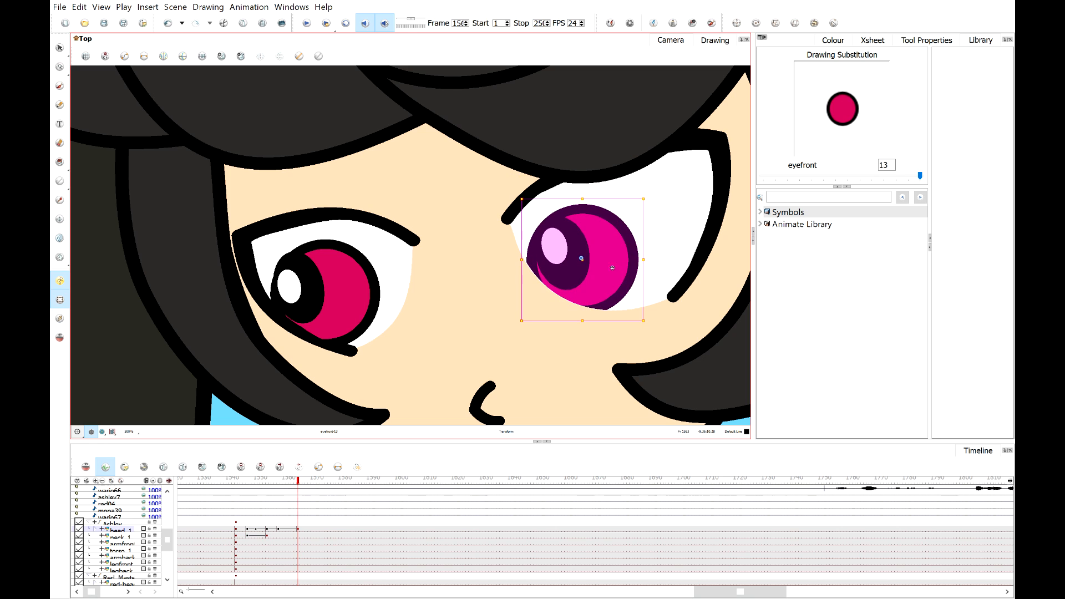
# Shift the pupil and highlight of Ashley's left-hand eye down to sit inside the moved eyeball.
pyautogui.click(308, 296)
pyautogui.keyDown('shift'); pyautogui.click(297, 303); pyautogui.keyUp('shift')
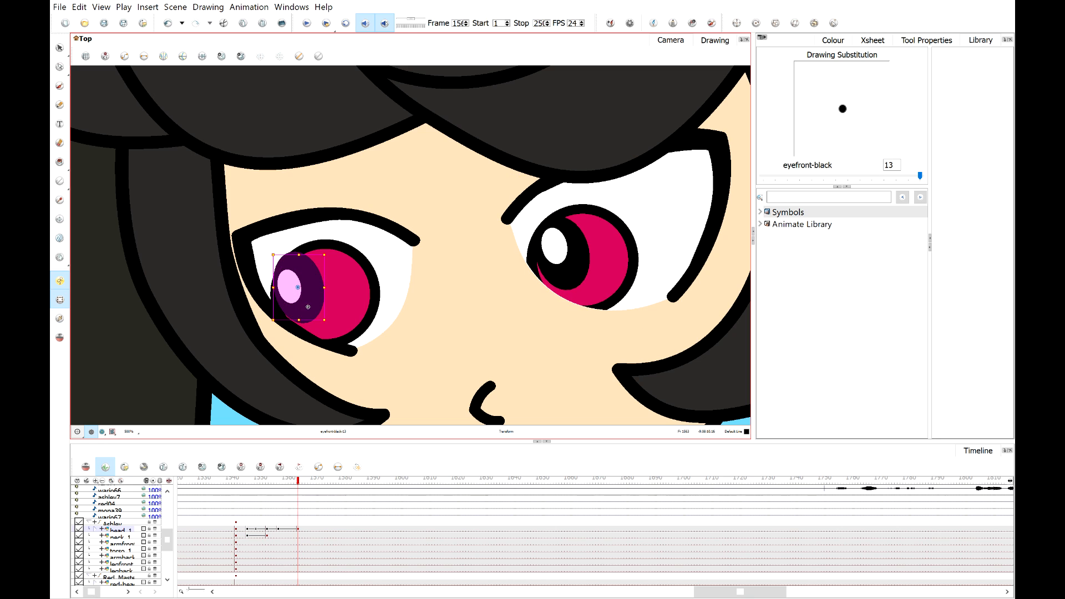
pyautogui.moveTo(308, 307); pyautogui.dragTo(330, 328)
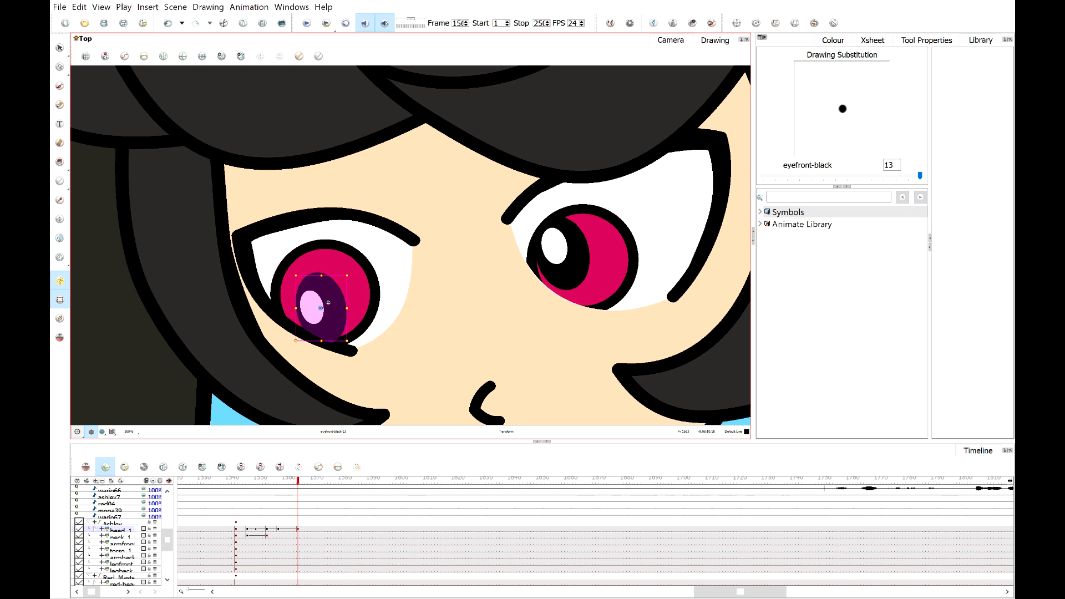
pyautogui.click(376, 259)
pyautogui.click(314, 318)
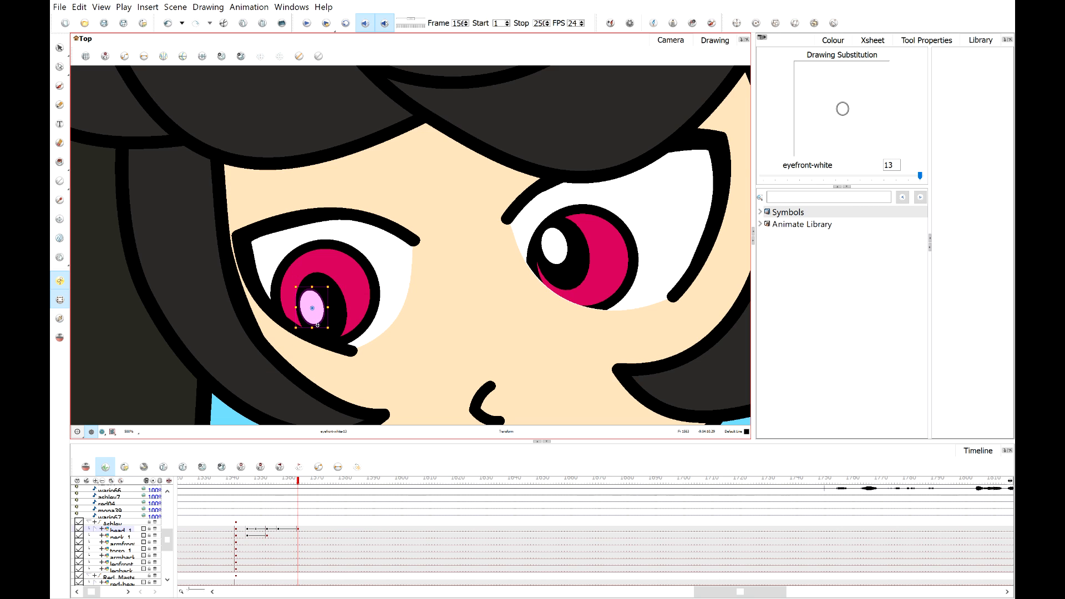
pyautogui.moveTo(317, 325); pyautogui.dragTo(322, 326)
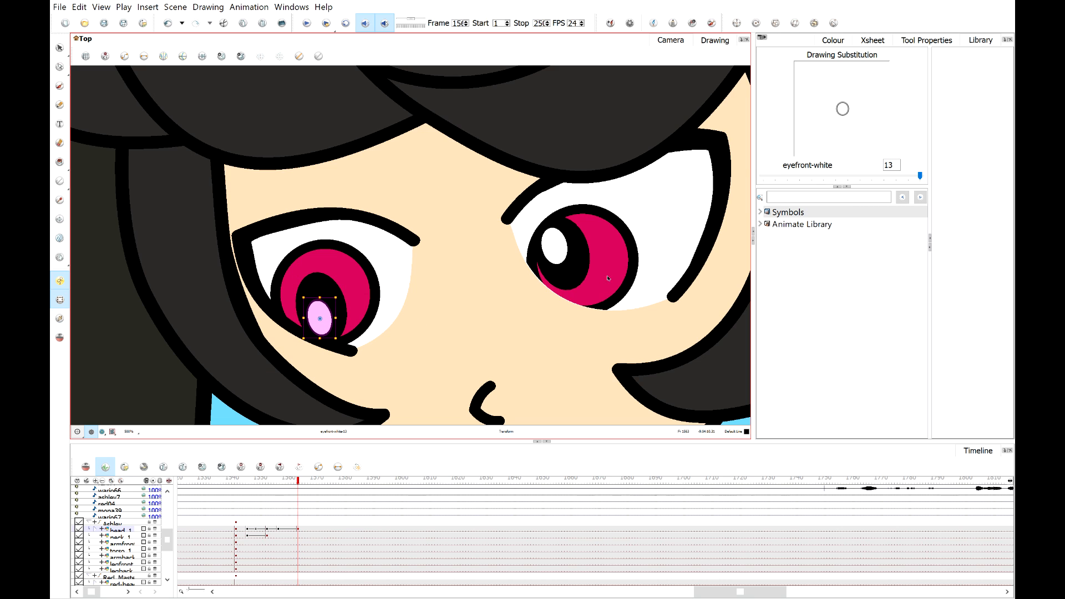
# Shift the pupil and highlight of Ashley's right-hand eye down to match, then leave the selection.
pyautogui.click(572, 283)
pyautogui.moveTo(580, 292); pyautogui.dragTo(587, 310)
pyautogui.click(557, 249)
pyautogui.moveTo(558, 249); pyautogui.dragTo(569, 287)
pyautogui.scroll(-2, 551, 282)
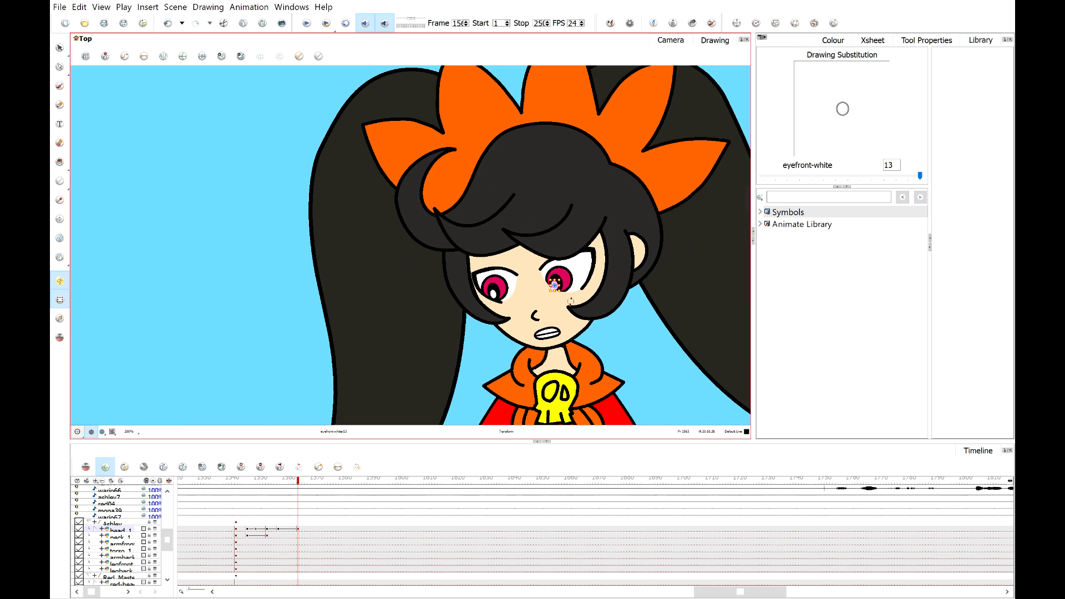
pyautogui.press('Escape')
# Play back Ashley's downward glance from just before the new keyframe to review the motion.
pyautogui.click(258, 481)
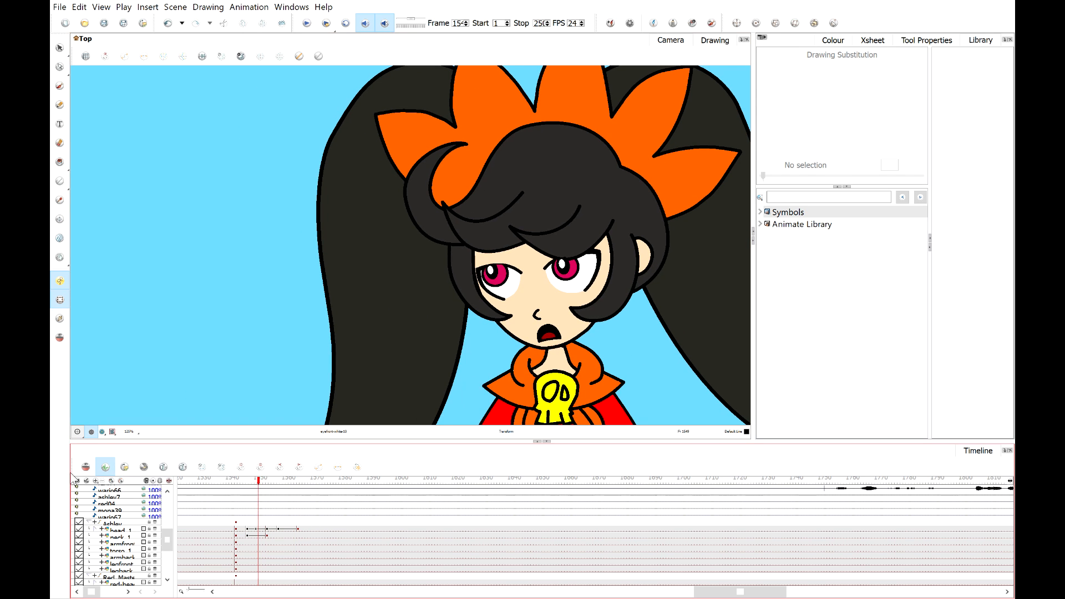
pyautogui.click(307, 23)
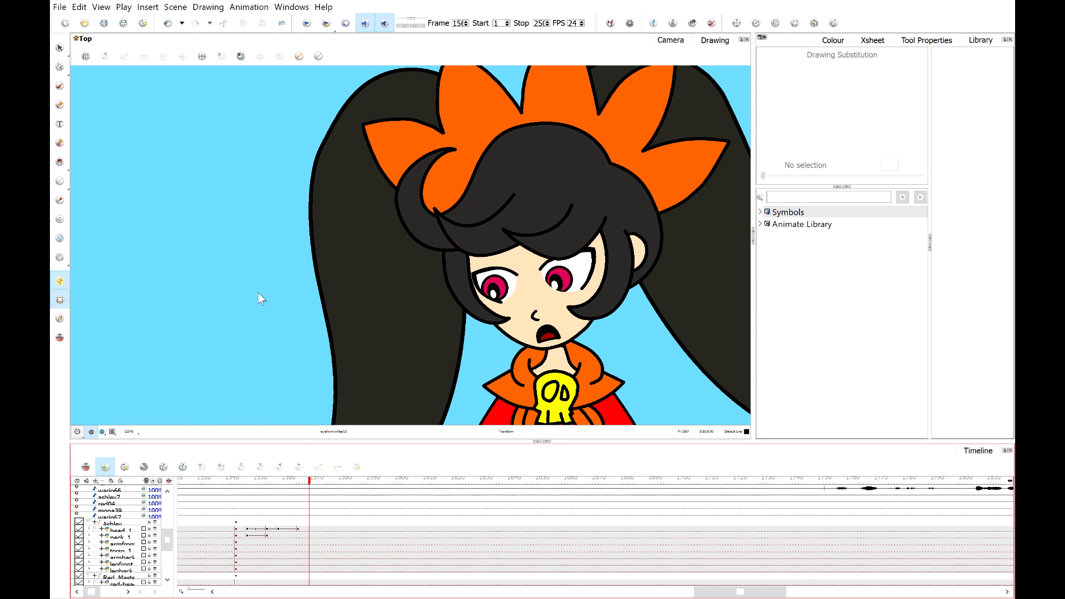
pyautogui.moveTo(269, 485)
pyautogui.mouseDown()
pyautogui.moveTo(311, 483)
pyautogui.moveTo(230, 480)
pyautogui.mouseUp()
pyautogui.scroll(-2, 289, 311)
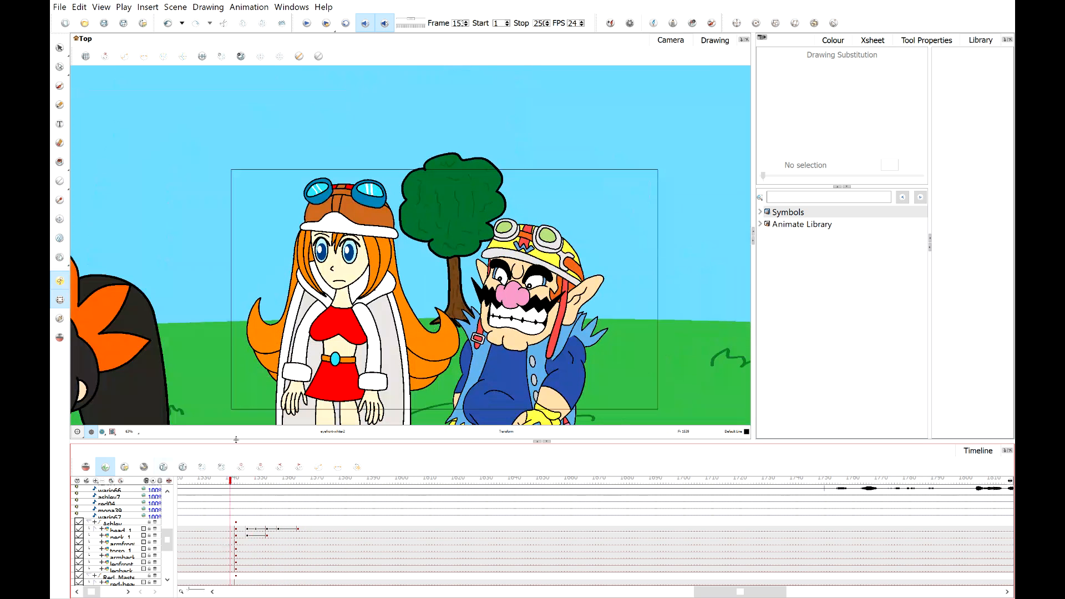
pyautogui.click(305, 24)
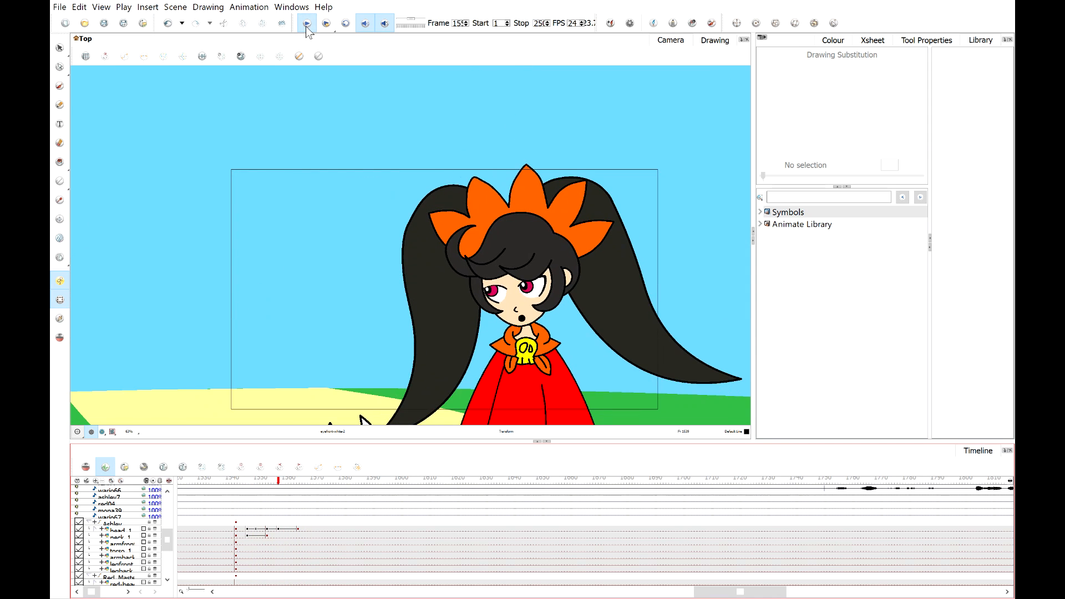
pyautogui.click(299, 529)
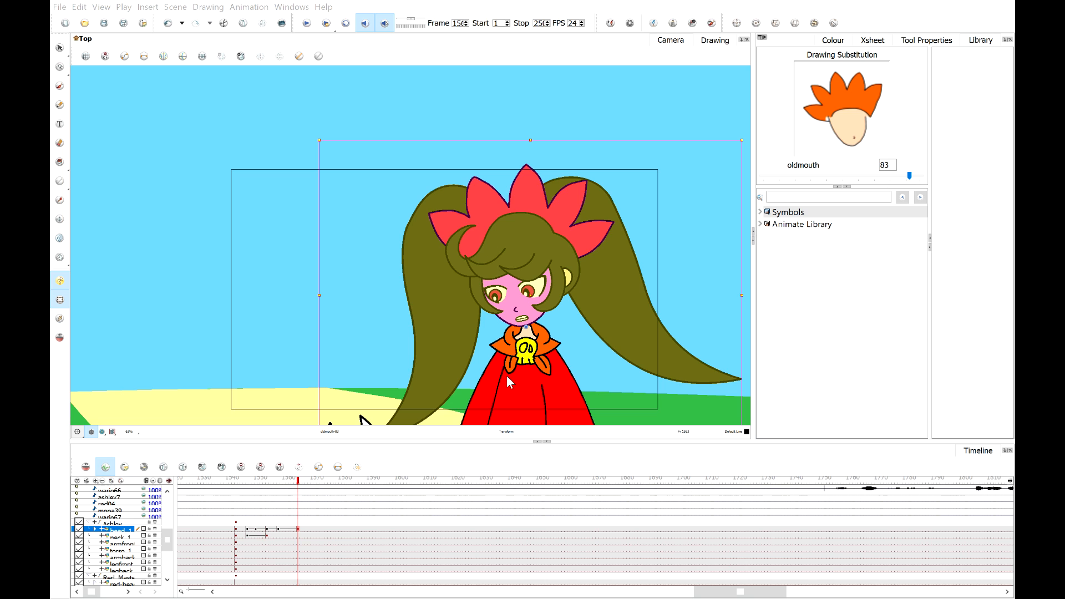
pyautogui.hotkey('alt', 'Tab')
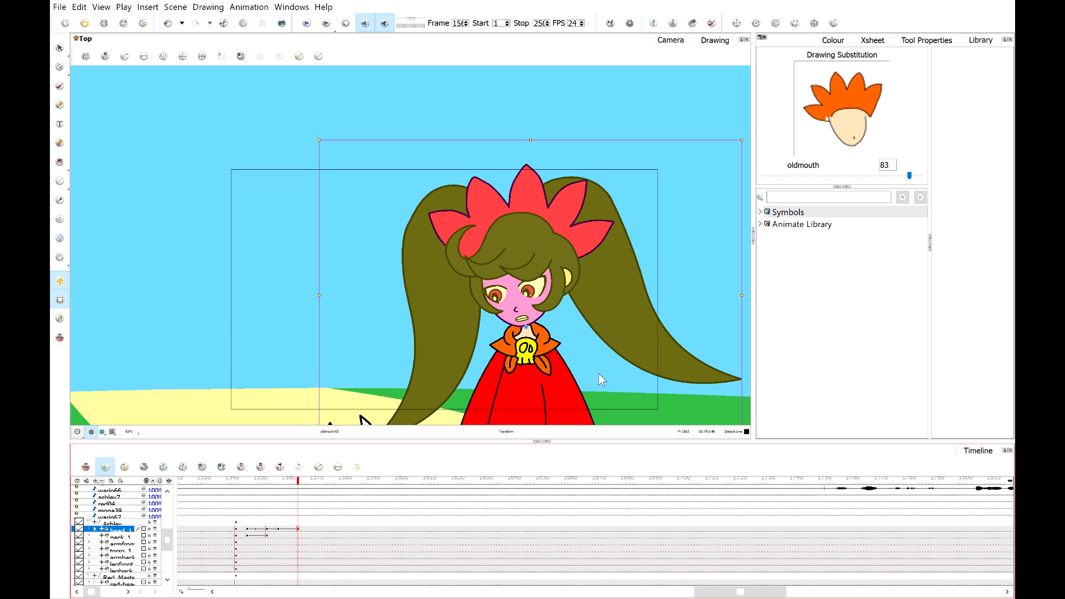
# Play back Ashley's downward glance from just after the new keyframe in camera view to review it.
pyautogui.click(271, 478)
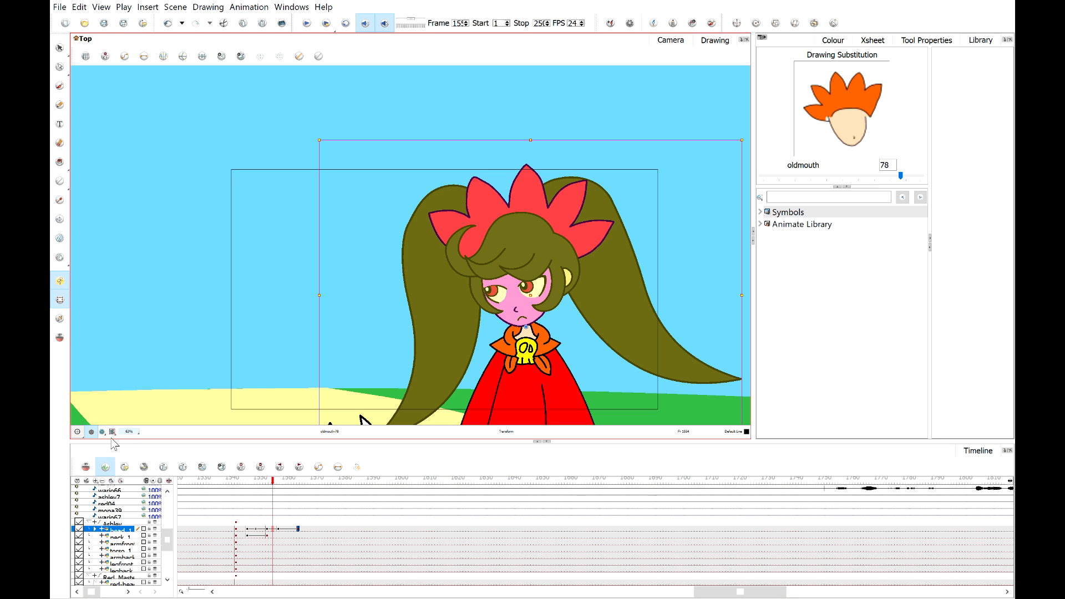
pyautogui.hotkey('shift', 'm')
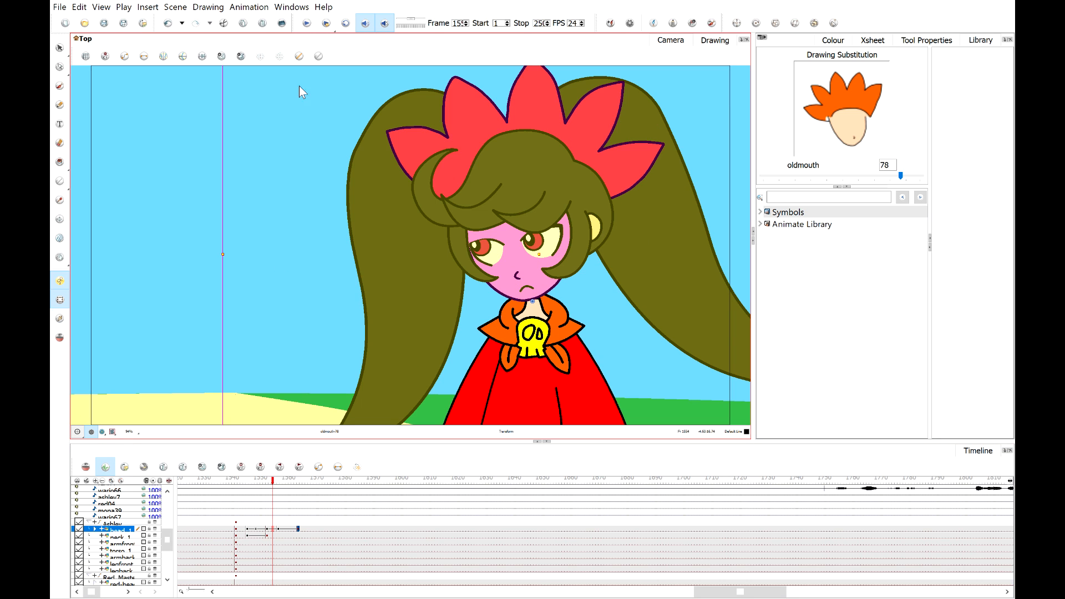
pyautogui.click(308, 26)
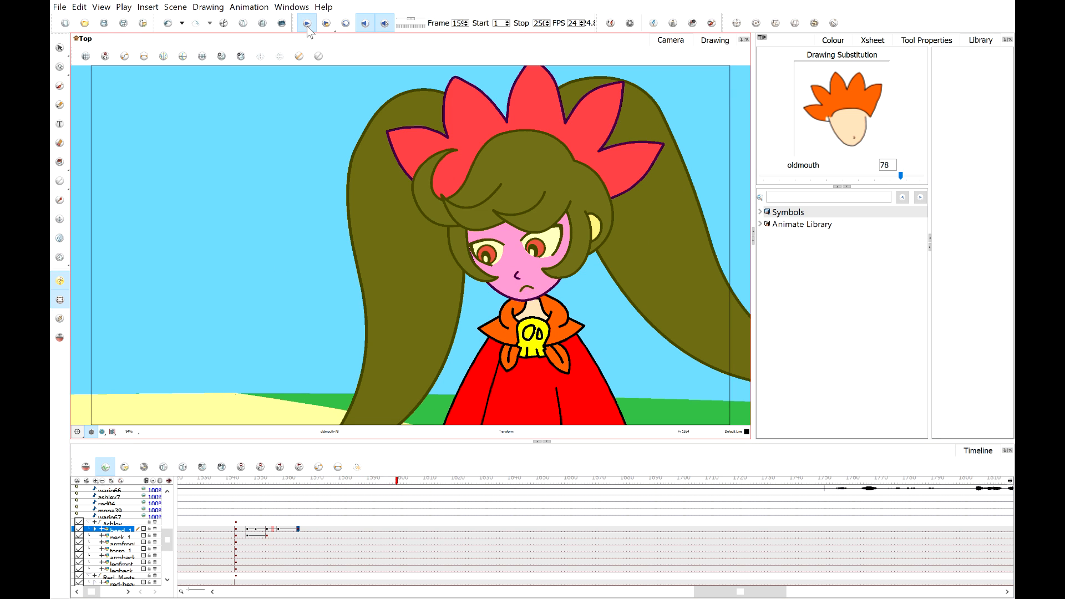
pyautogui.click(308, 26)
# Add two more keyframes on Ashley's head layer at later frames for the glance back up.
pyautogui.moveTo(285, 486)
pyautogui.mouseDown()
pyautogui.moveTo(342, 489)
pyautogui.moveTo(295, 494)
pyautogui.moveTo(329, 491)
pyautogui.mouseUp()
pyautogui.click(332, 533)
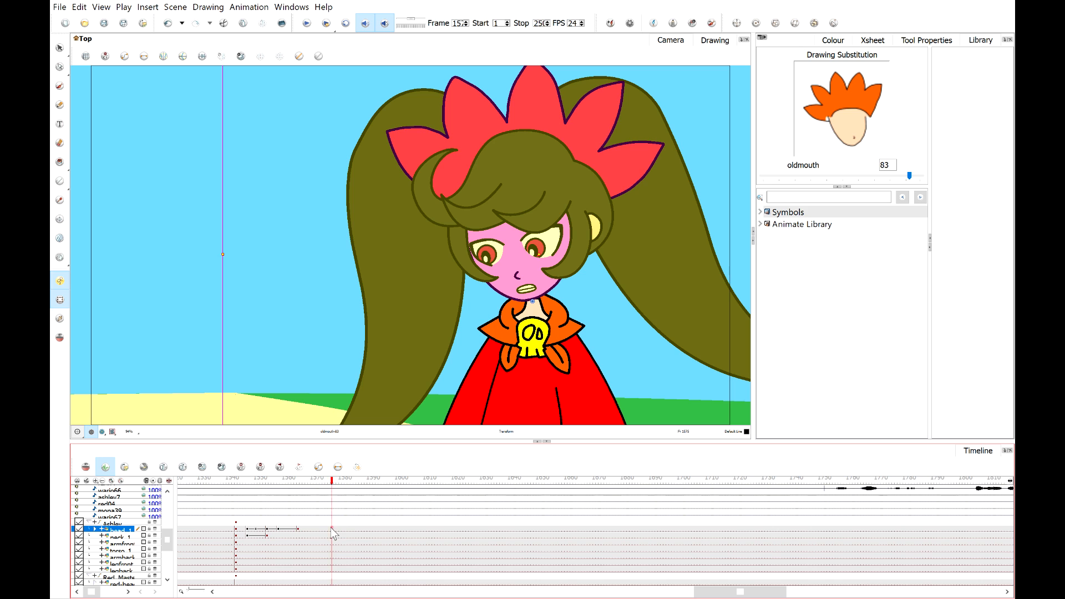
pyautogui.press('F6')
pyautogui.moveTo(330, 482); pyautogui.dragTo(349, 481)
pyautogui.press('F6')
# Zoom in and move the pupil and highlight of Ashley's right-hand eye up and right toward the devil.
pyautogui.scroll(3, 602, 318)
pyautogui.click(570, 309)
pyautogui.moveTo(495, 139); pyautogui.dragTo(492, 316)
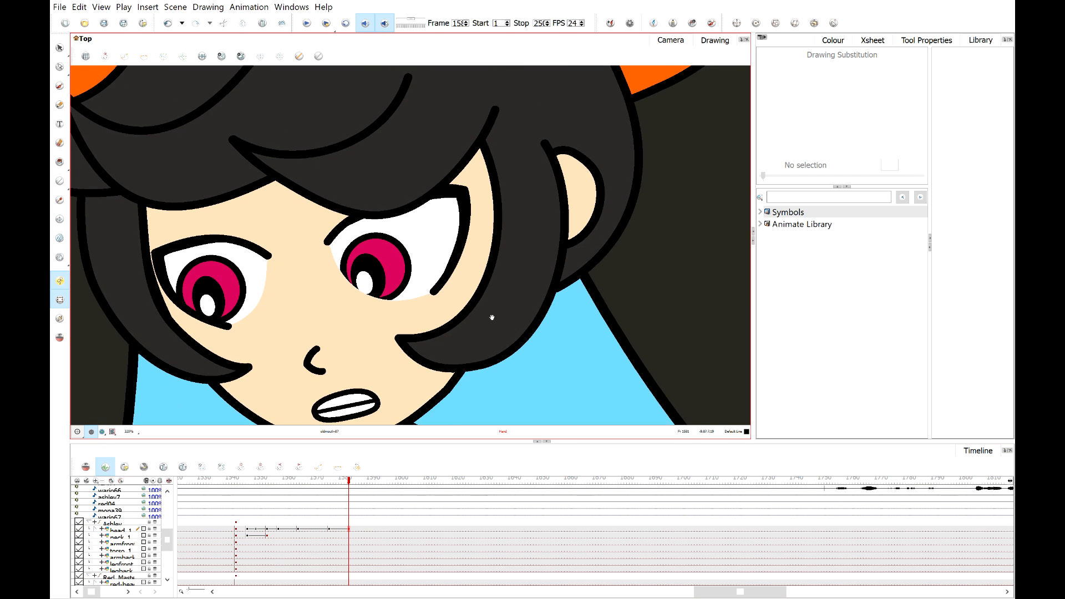
pyautogui.scroll(2, 427, 261)
pyautogui.click(350, 279)
pyautogui.click(340, 294)
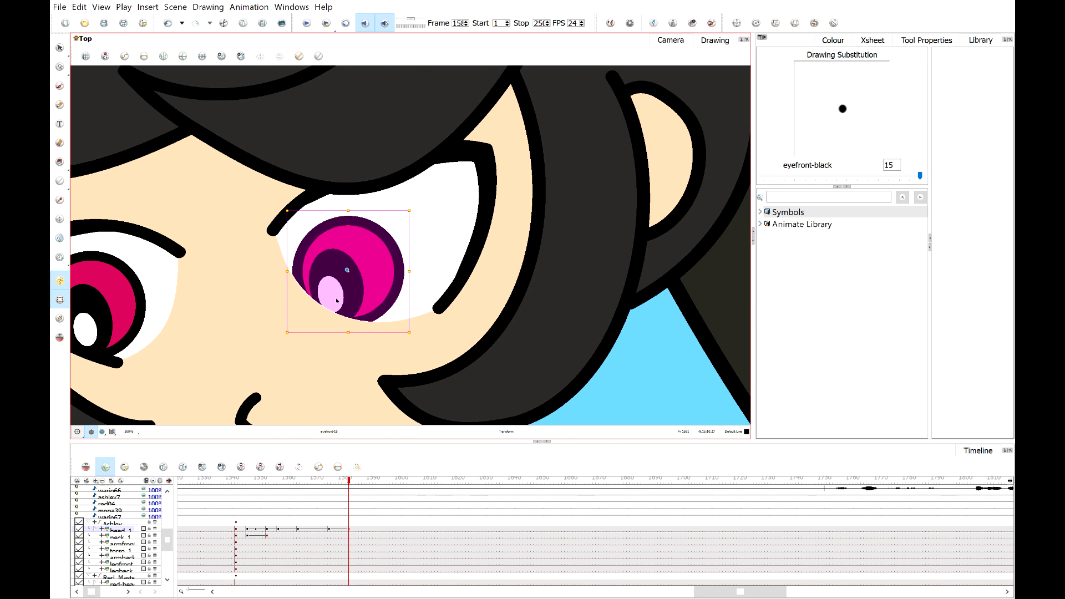
pyautogui.moveTo(365, 284); pyautogui.dragTo(450, 202)
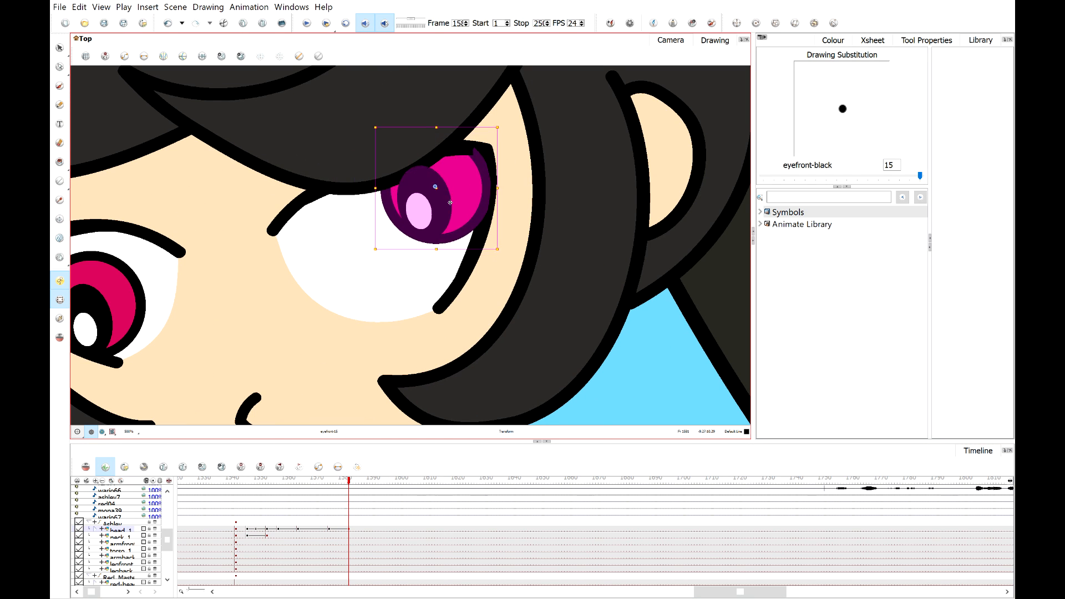
# Move the pupil and highlight of Ashley's left-hand eye up and right to match.
pyautogui.click(132, 281)
pyautogui.moveTo(209, 299); pyautogui.dragTo(309, 300)
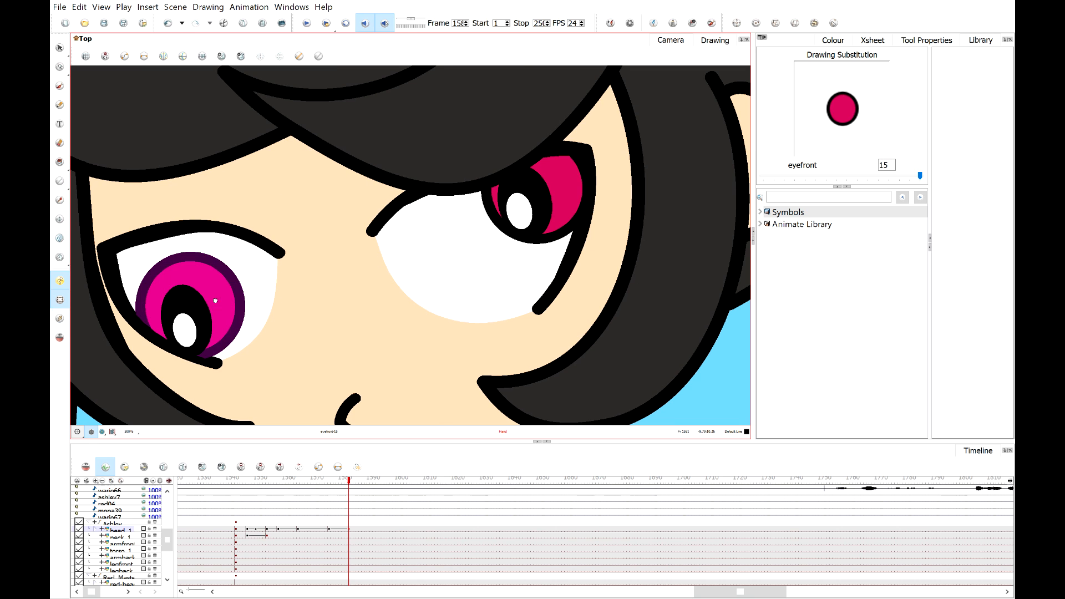
pyautogui.click(189, 332)
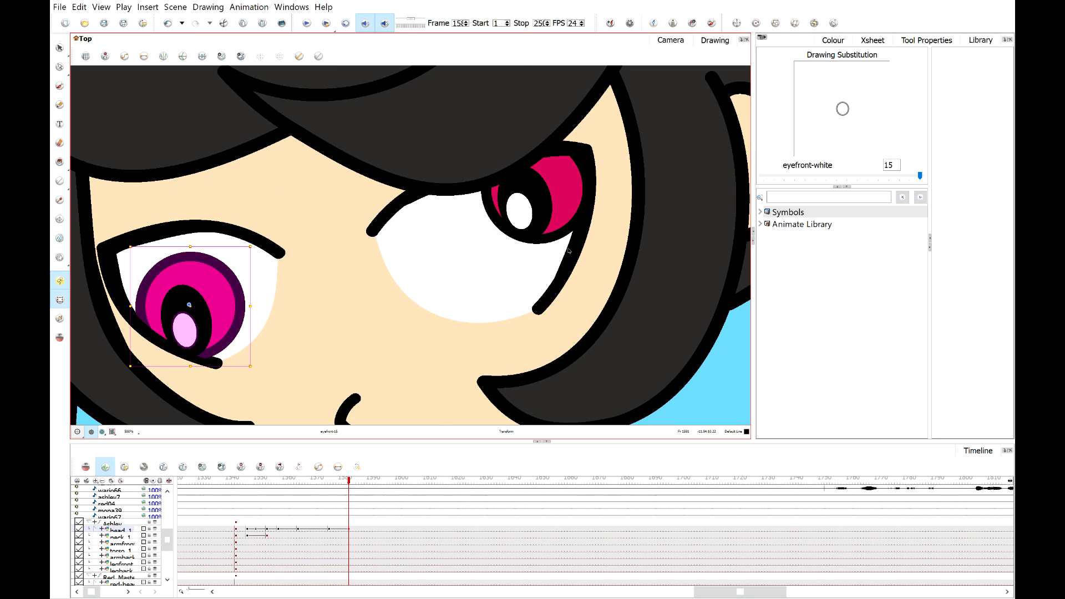
pyautogui.click(186, 337)
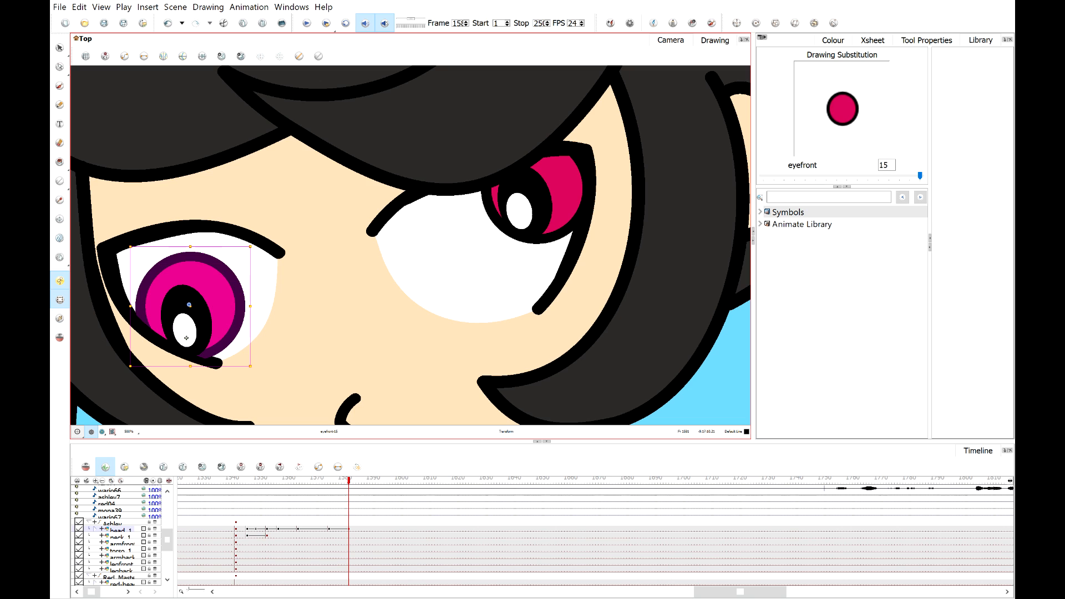
pyautogui.click(187, 340)
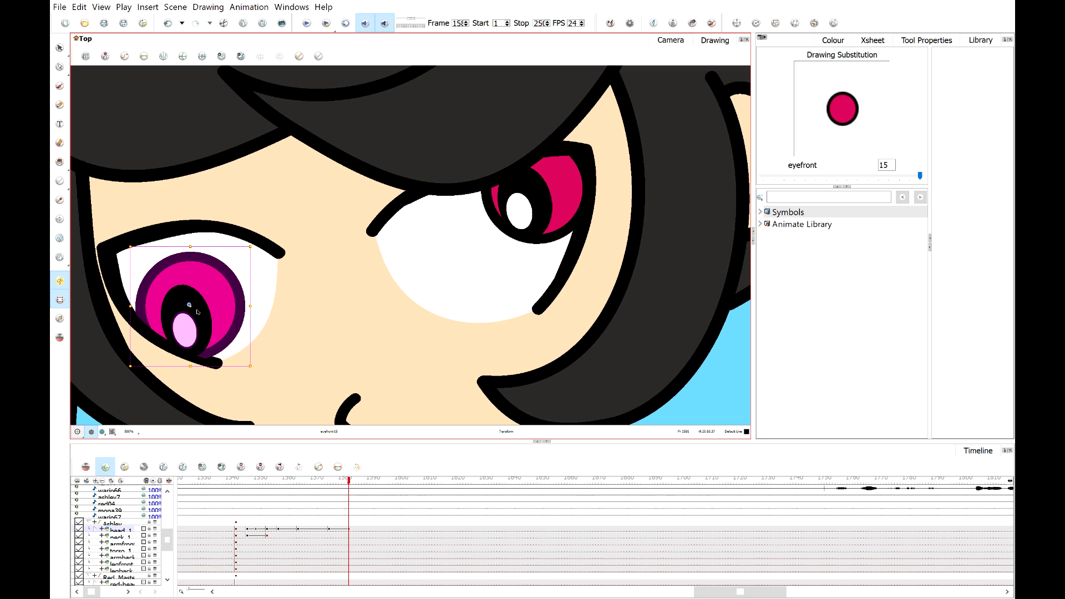
pyautogui.click(197, 311)
pyautogui.moveTo(227, 308); pyautogui.dragTo(254, 285)
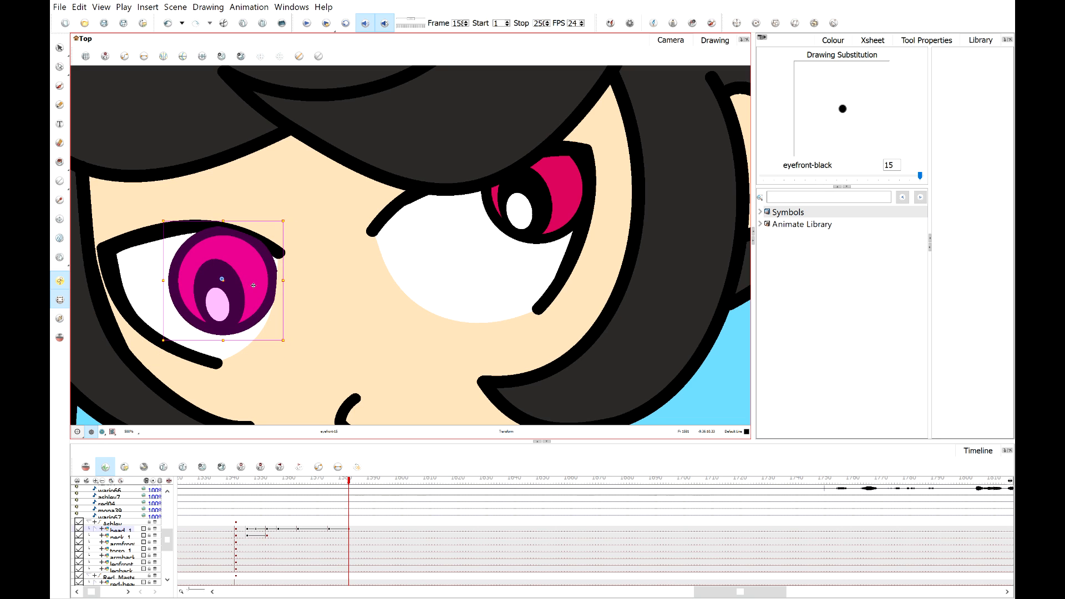
# Shift the pupil of Ashley's right-hand eye further up and right.
pyautogui.click(541, 204)
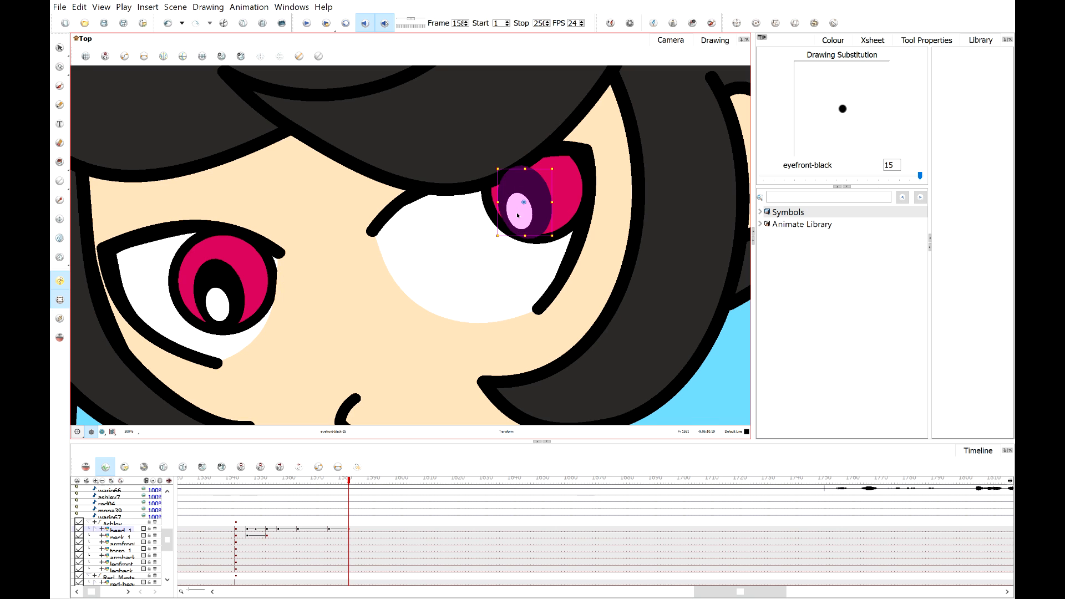
pyautogui.moveTo(542, 203); pyautogui.dragTo(567, 187)
pyautogui.click(429, 260)
pyautogui.click(557, 202)
# Nudge the pupil of Ashley's left-hand eye slightly up and right.
pyautogui.click(229, 279)
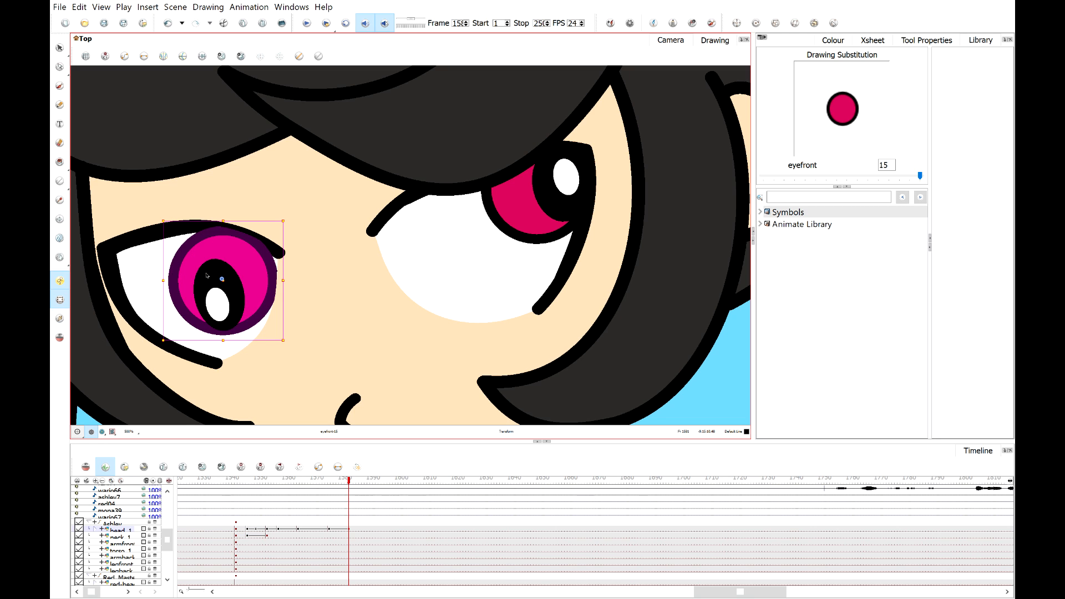
pyautogui.click(206, 275)
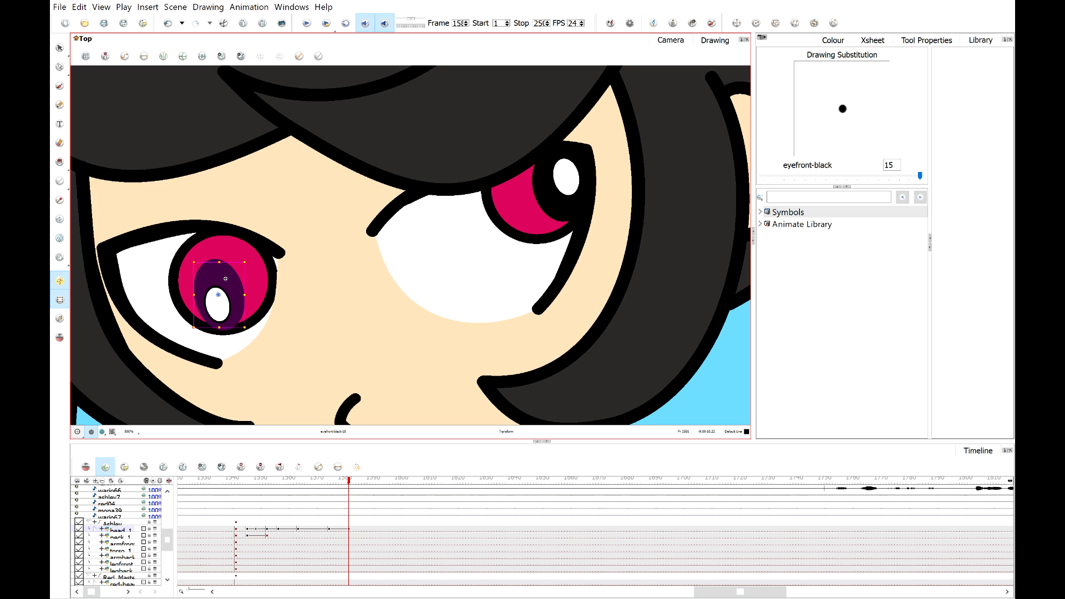
pyautogui.moveTo(226, 279)
pyautogui.mouseDown()
pyautogui.moveTo(243, 266)
pyautogui.moveTo(247, 280)
pyautogui.moveTo(232, 298)
pyautogui.moveTo(244, 273)
pyautogui.mouseUp()
pyautogui.click(220, 311)
# Zoom out and play back the glance from shortly before the new keyframe to review it.
pyautogui.scroll(-3, 269, 286)
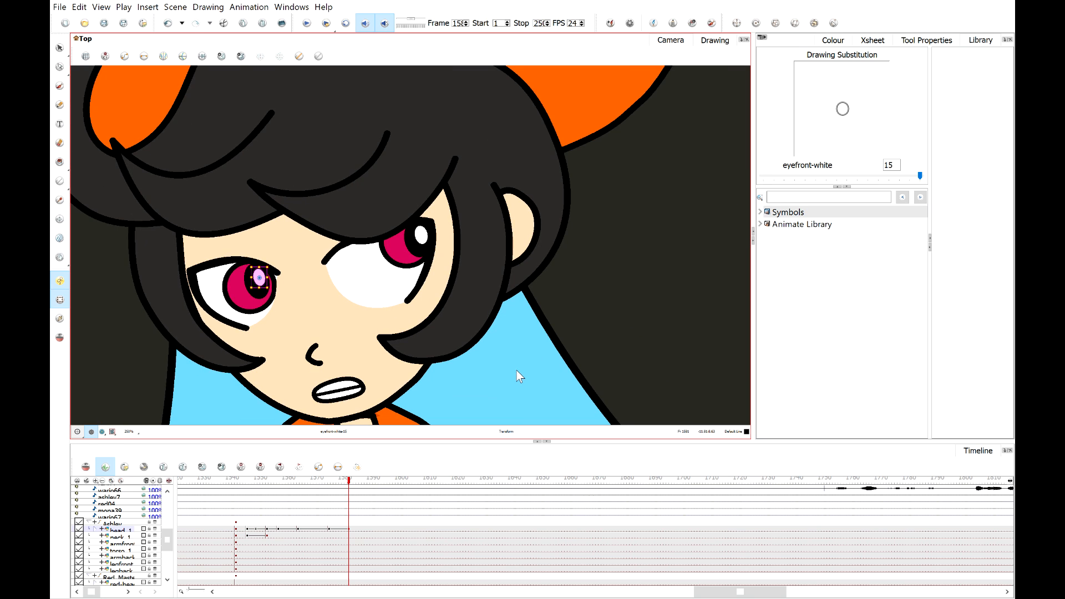
pyautogui.click(517, 371)
pyautogui.scroll(-5, 378, 304)
pyautogui.moveTo(337, 481); pyautogui.dragTo(314, 481)
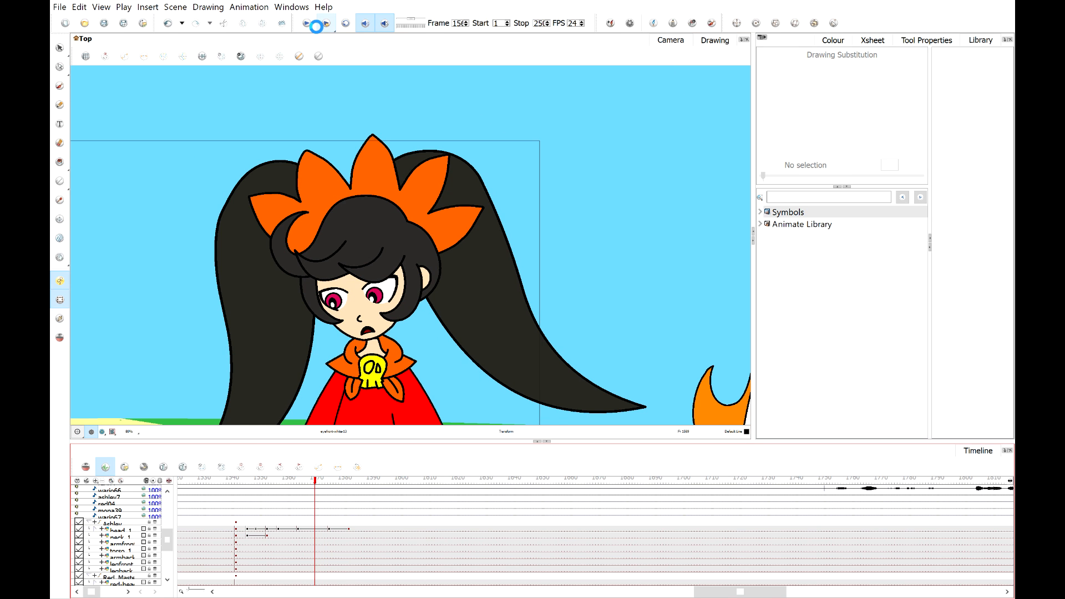
pyautogui.click(307, 26)
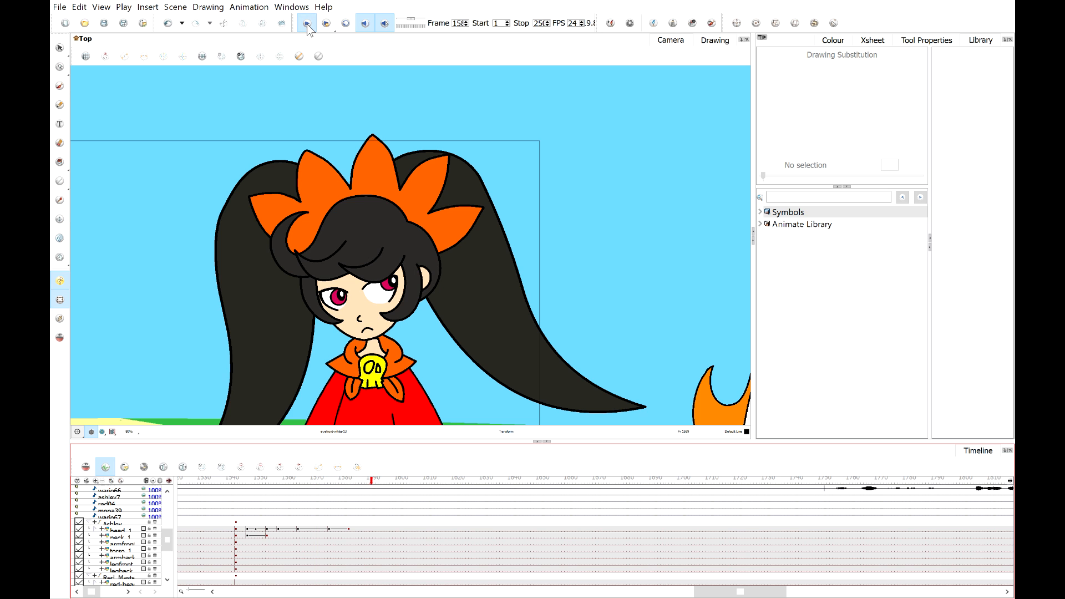
pyautogui.click(307, 24)
# Zoom in and raise the pupil of Ashley's left-hand eye slightly at a later frame.
pyautogui.scroll(10, 330, 296)
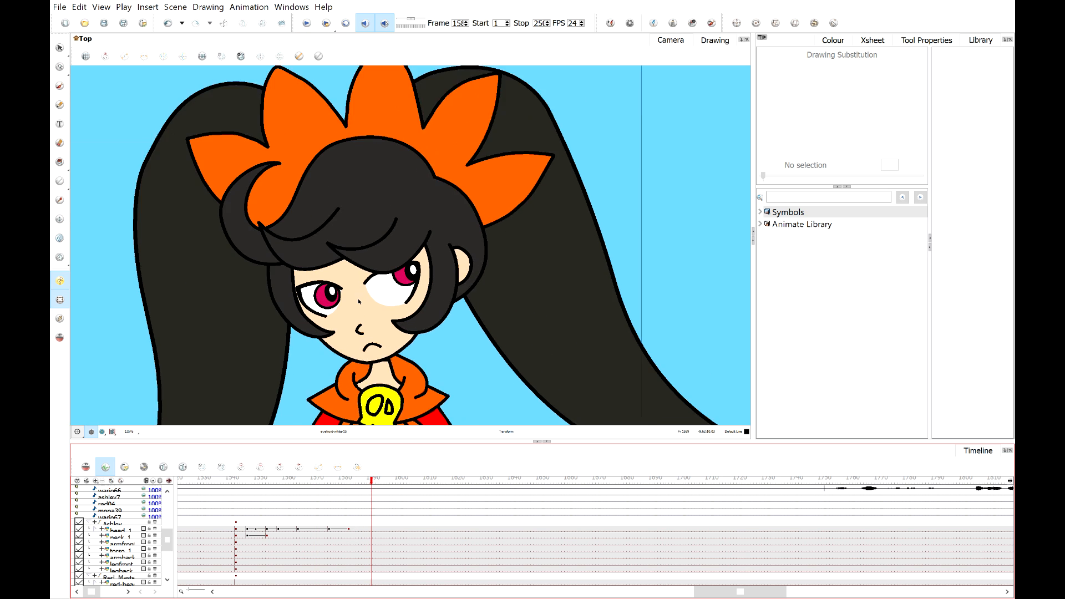
pyautogui.click(320, 296)
pyautogui.keyDown('shift'); pyautogui.click(320, 296); pyautogui.keyUp('shift')
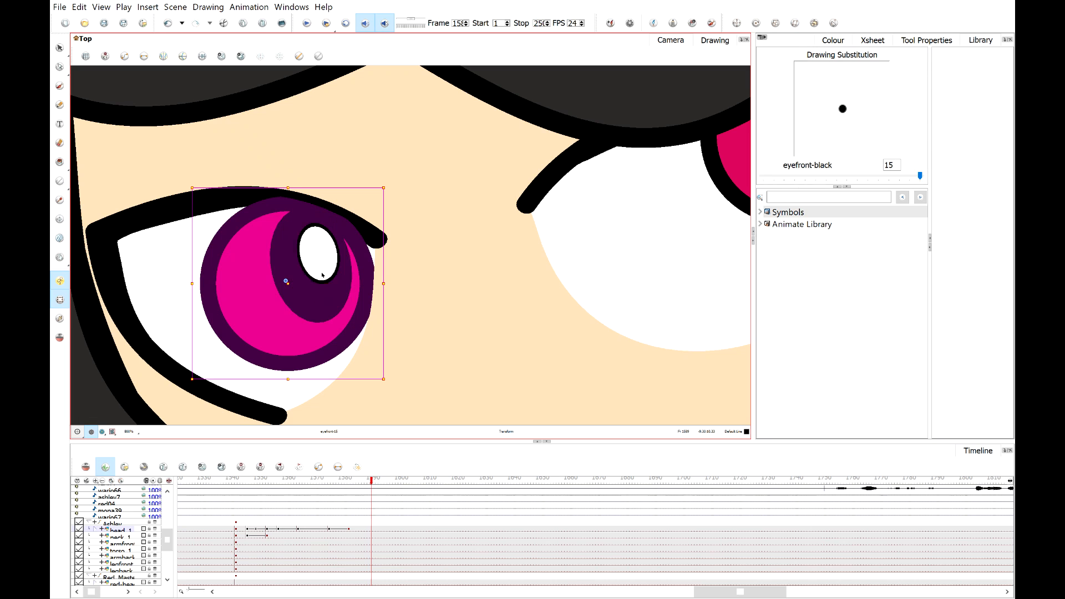
pyautogui.keyDown('shift'); pyautogui.click(322, 269); pyautogui.keyUp('shift')
pyautogui.moveTo(317, 293); pyautogui.dragTo(321, 281)
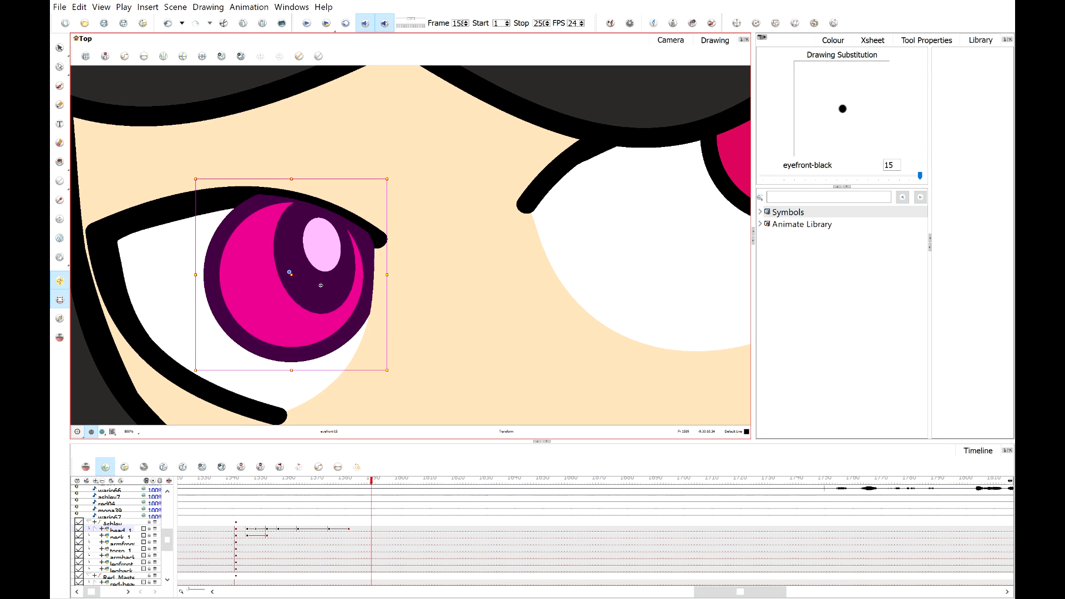
# Scrub through the head's keyframes to review the glance and undo the last pupil move.
pyautogui.scroll(-3, 332, 304)
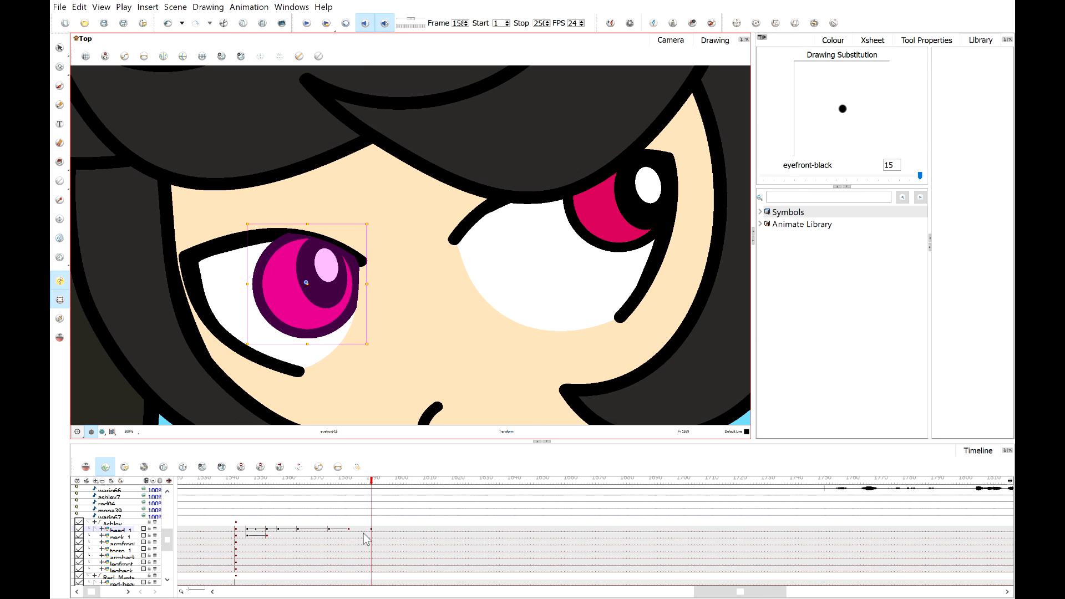
pyautogui.click(351, 530)
pyautogui.click(326, 486)
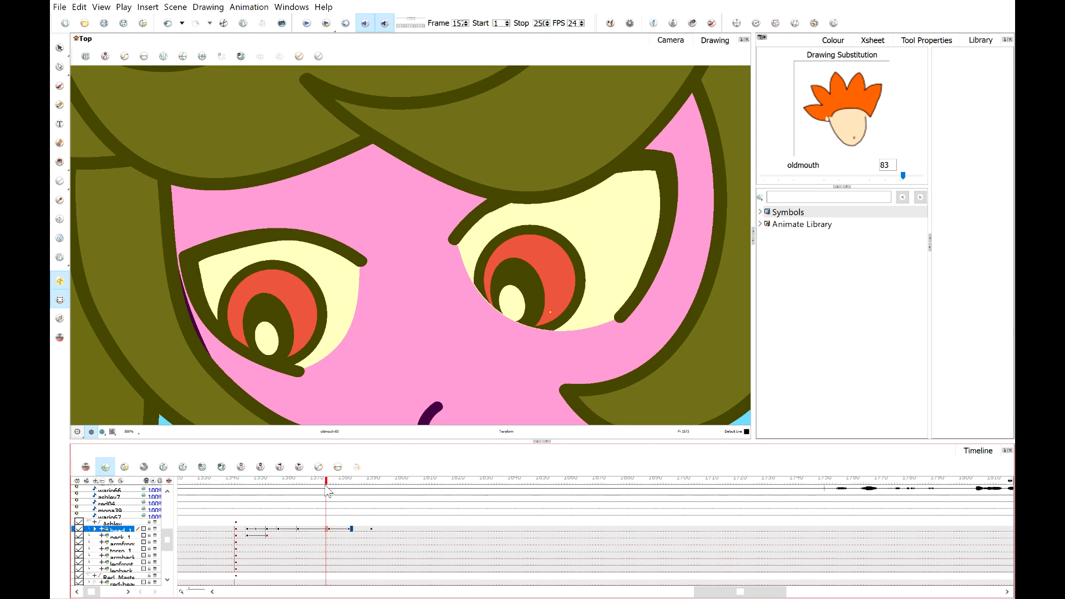
pyautogui.moveTo(325, 486); pyautogui.dragTo(391, 486)
pyautogui.click(371, 530)
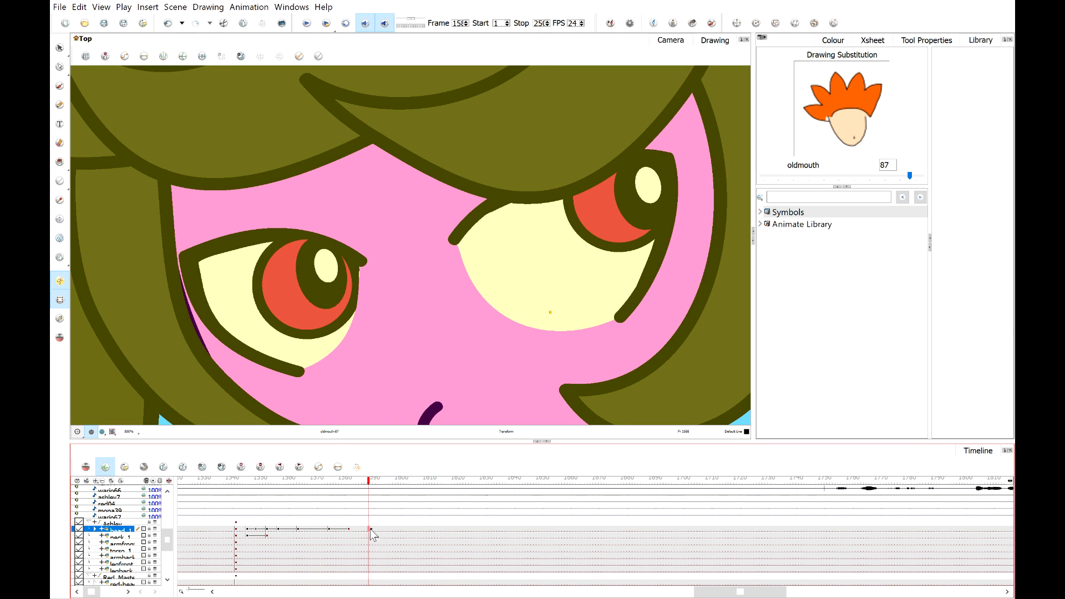
pyautogui.click(349, 529)
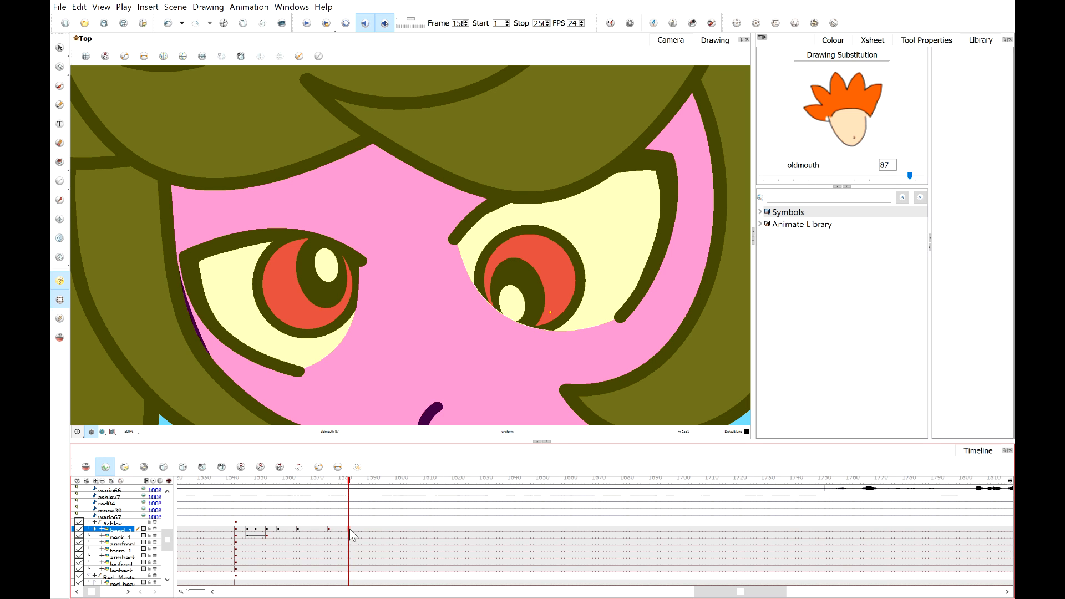
pyautogui.hotkey('ctrl', 'z')
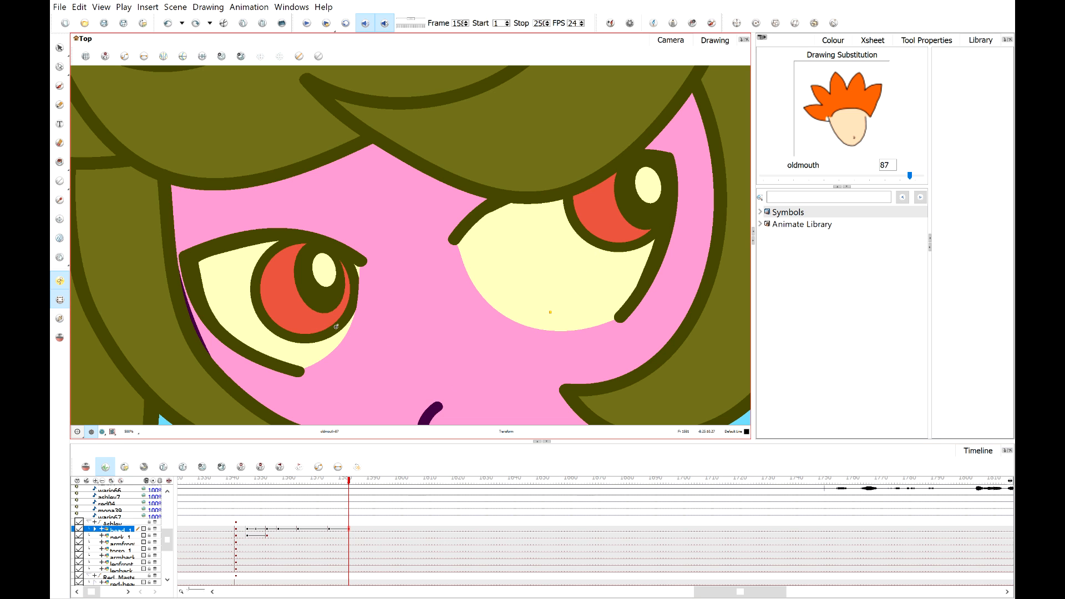
# Go to the last head keyframe and nudge the pupil of Ashley's left-hand eye slightly down.
pyautogui.click(327, 536)
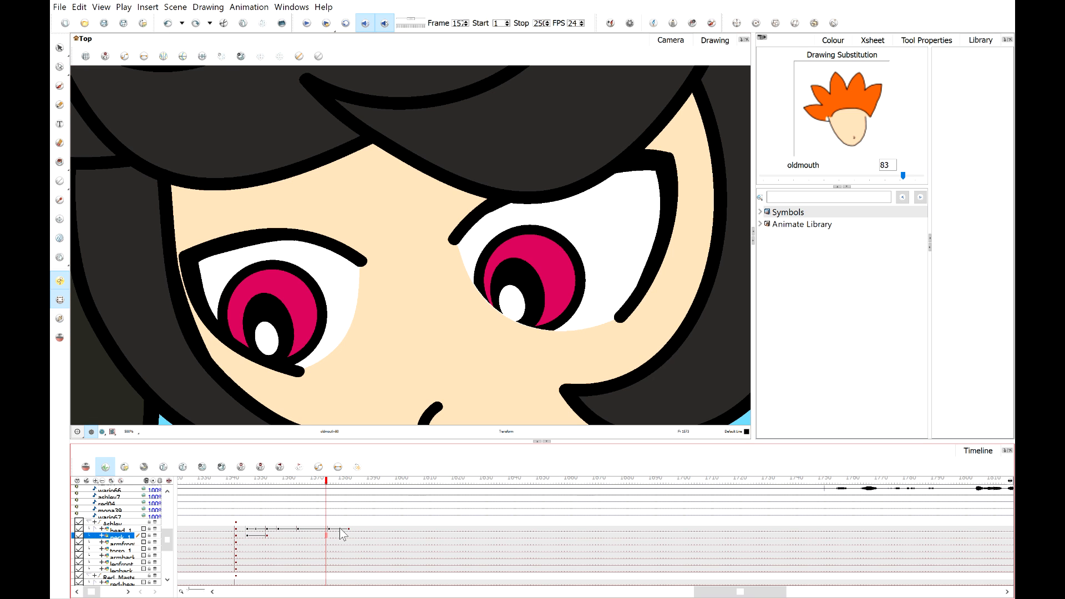
pyautogui.click(349, 487)
pyautogui.click(306, 280)
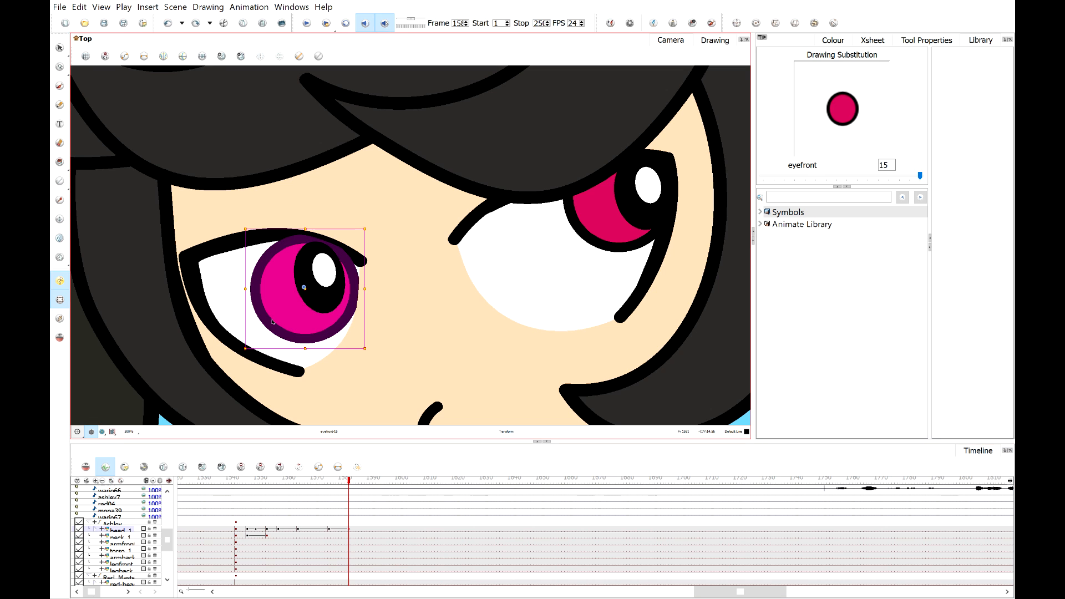
pyautogui.keyDown('shift'); pyautogui.click(315, 307); pyautogui.keyUp('shift')
pyautogui.keyDown('shift'); pyautogui.click(324, 272); pyautogui.keyUp('shift')
pyautogui.moveTo(314, 317); pyautogui.dragTo(319, 311)
pyautogui.press('Down')
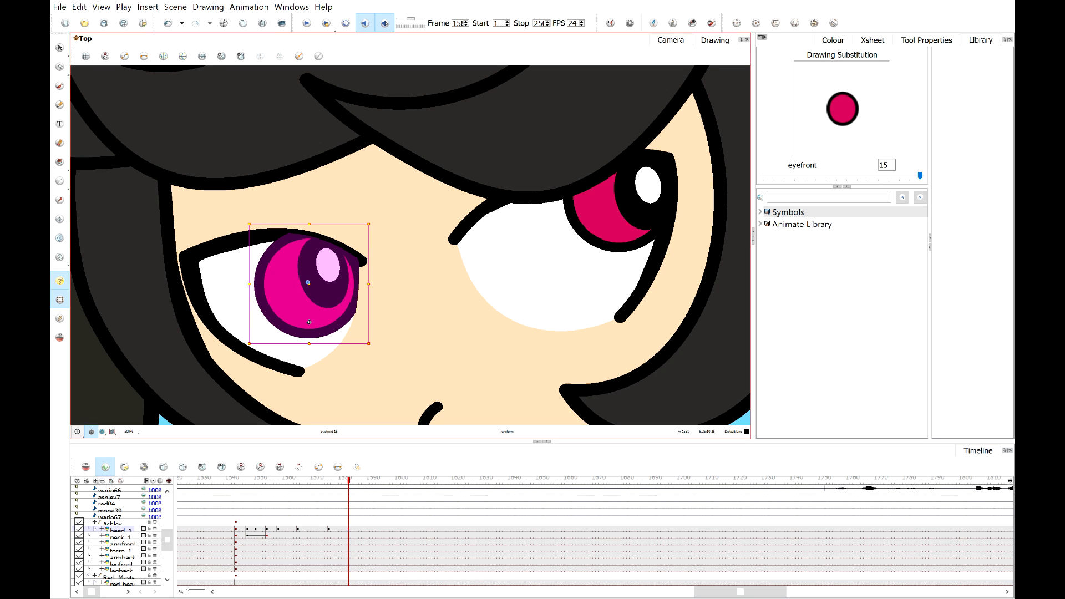
pyautogui.press('b')
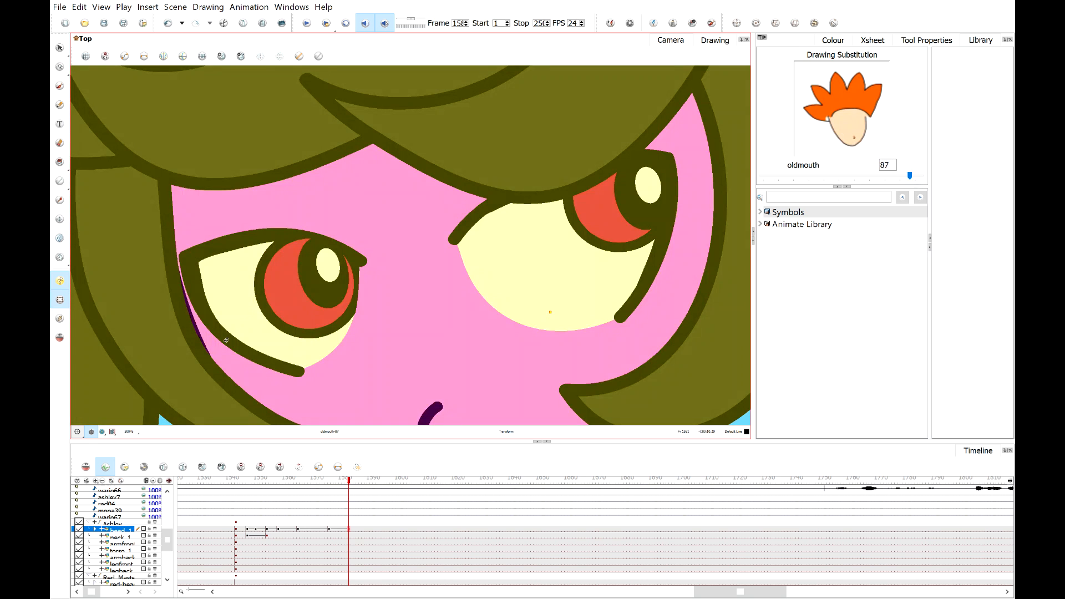
# Zoom in to inspect the left-hand eye's pupil, then return to the camera view.
pyautogui.scroll(-2, 227, 340)
pyautogui.click(521, 383)
pyautogui.scroll(5, 272, 330)
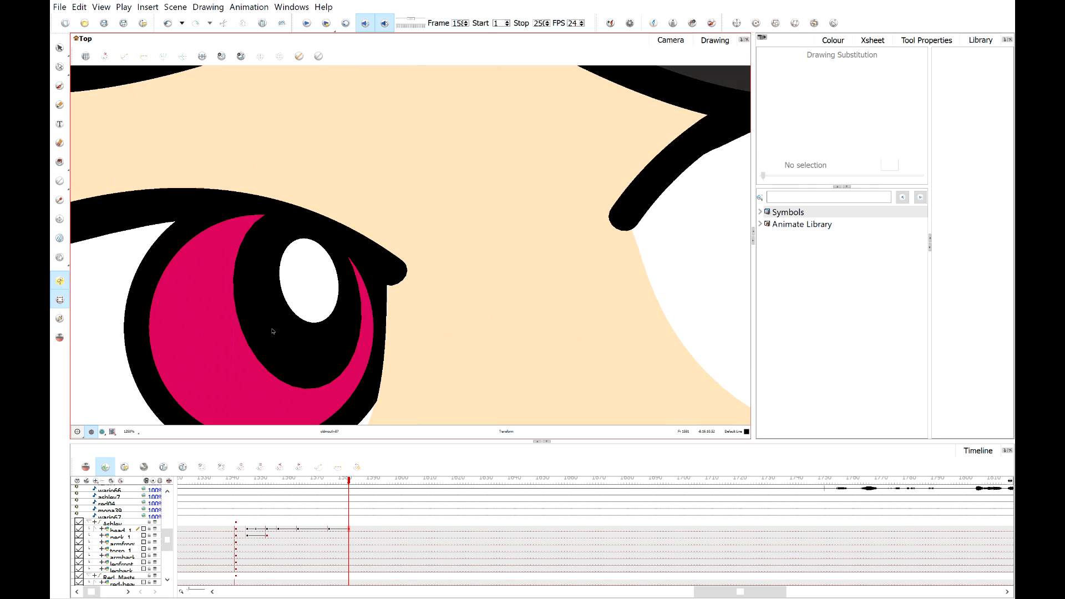
pyautogui.click(273, 331)
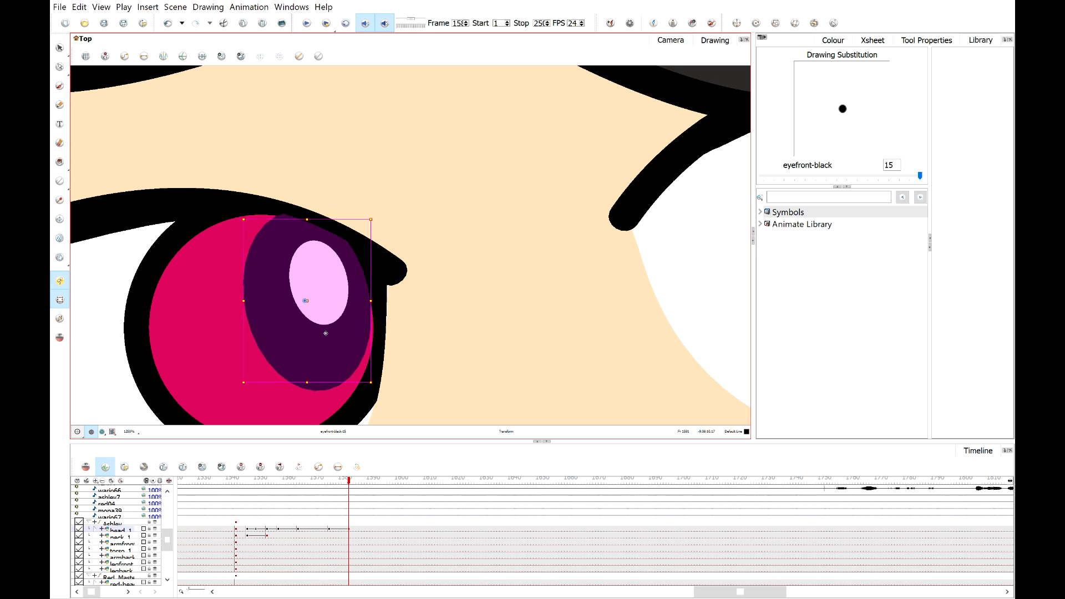
pyautogui.scroll(-3, 325, 333)
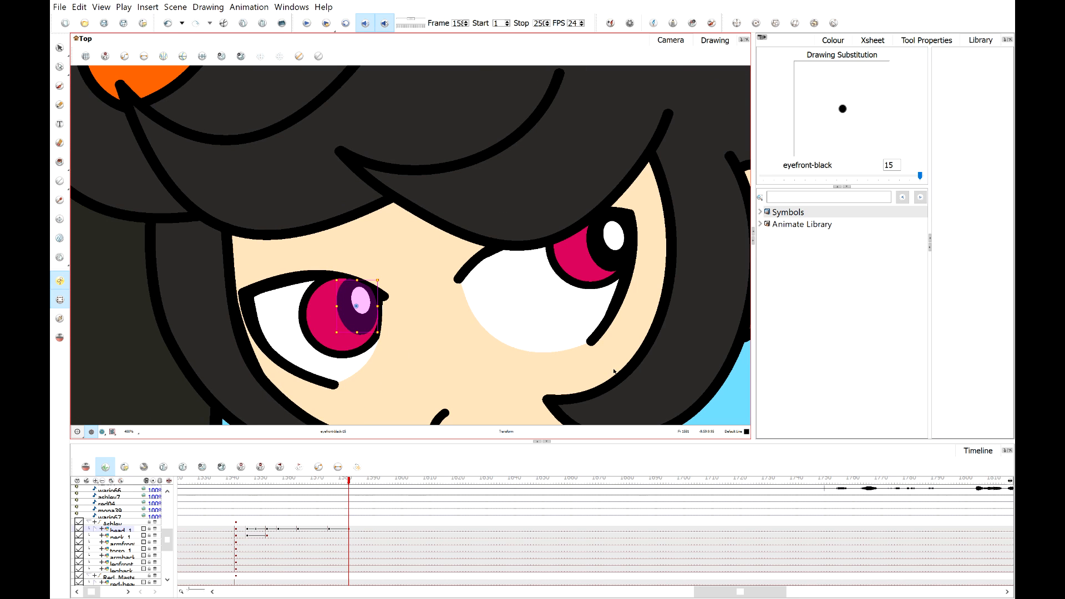
pyautogui.click(713, 415)
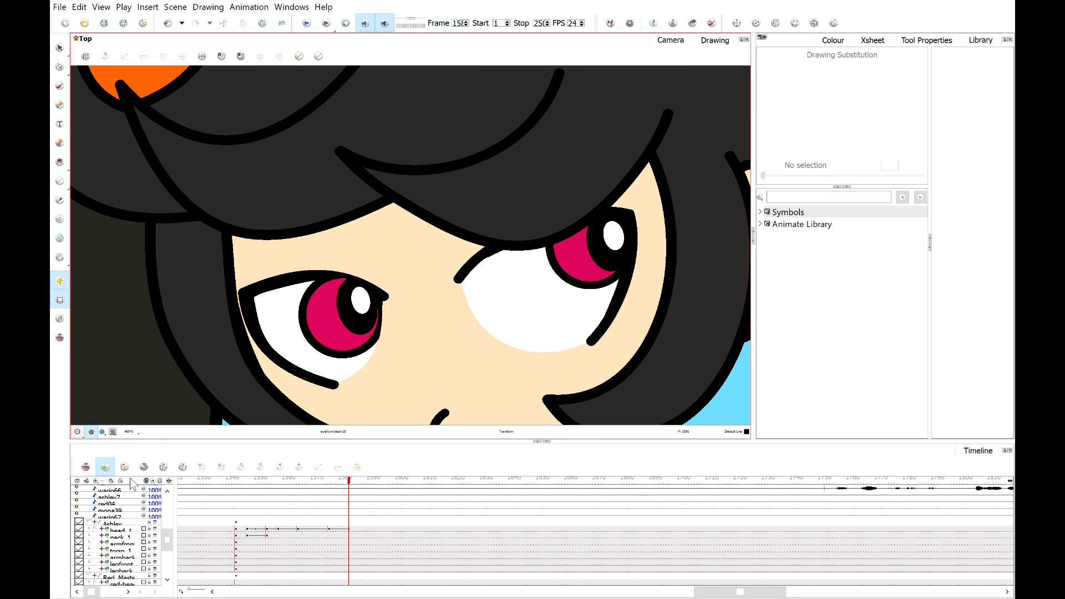
pyautogui.hotkey('shift', 'm')
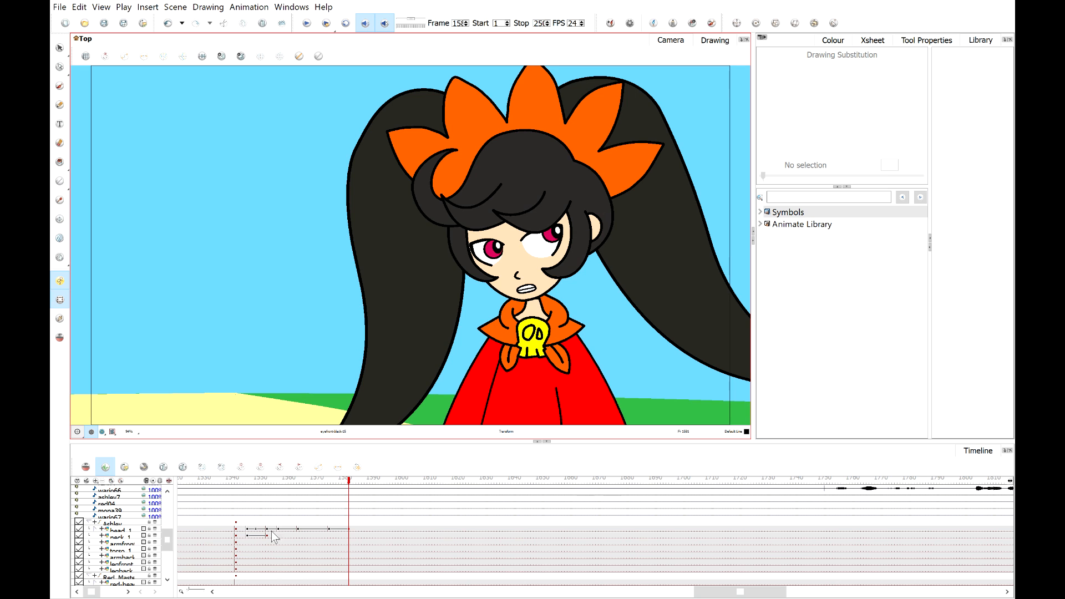
# Save the scene and play back Ashley's head animation to review the glance.
pyautogui.click(352, 531)
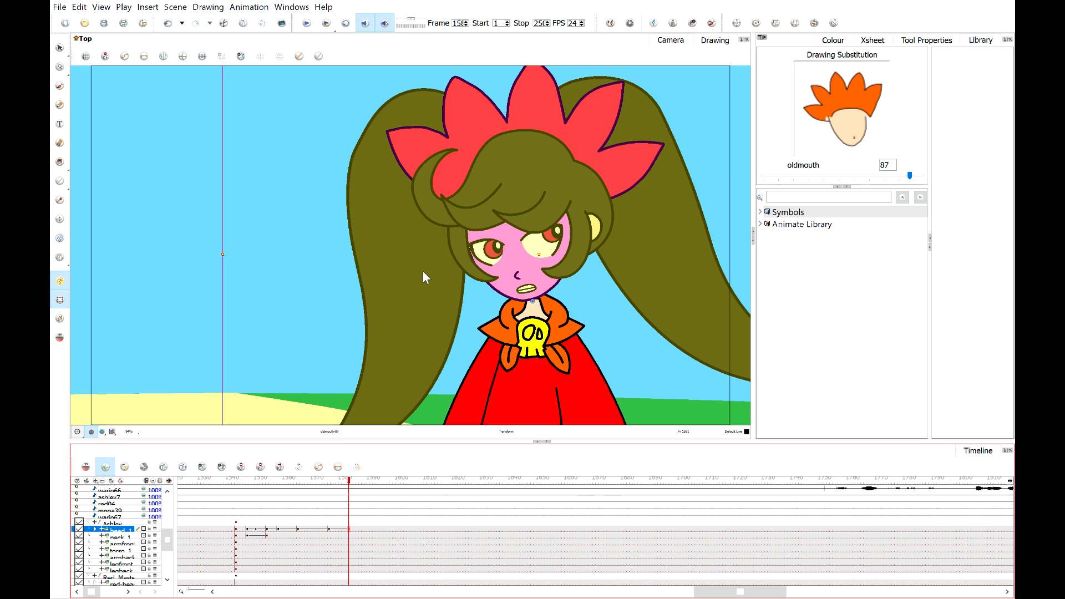
pyautogui.hotkey('ctrl', 's')
pyautogui.click(291, 480)
pyautogui.click(224, 480)
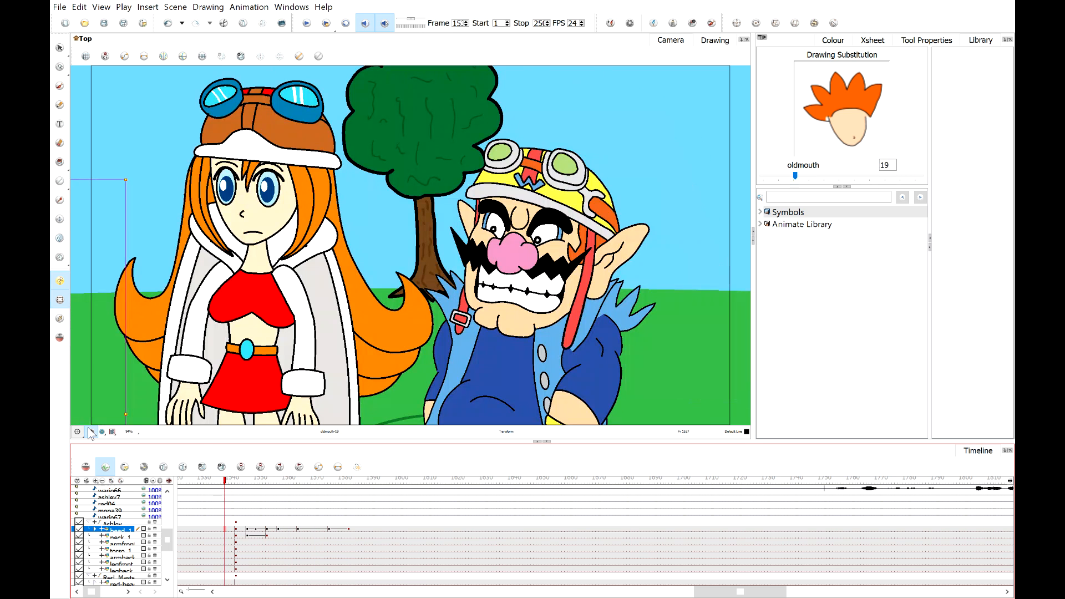
pyautogui.click(306, 24)
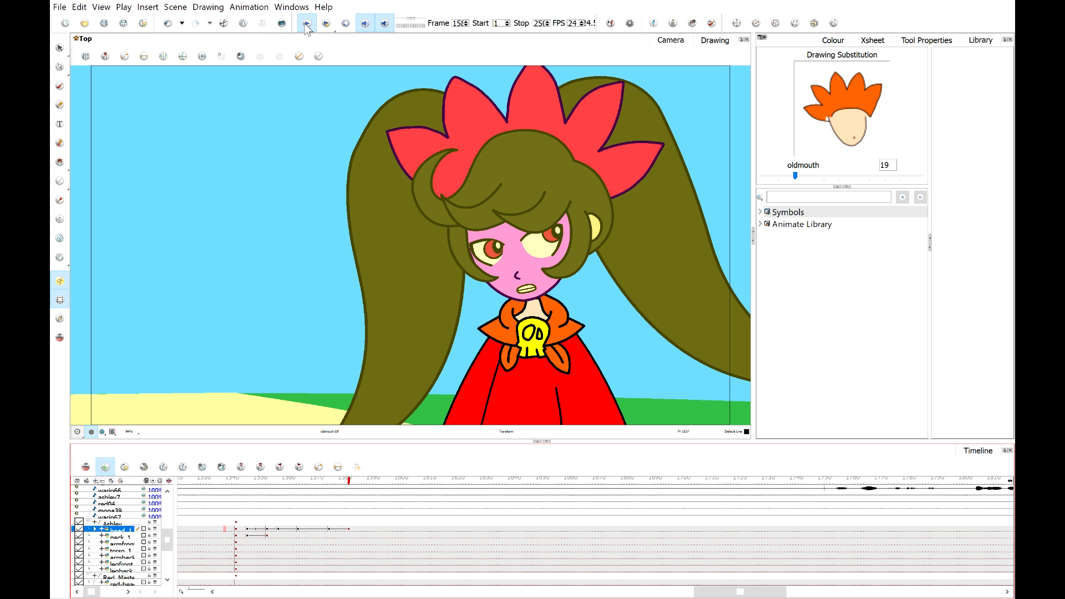
pyautogui.click(306, 24)
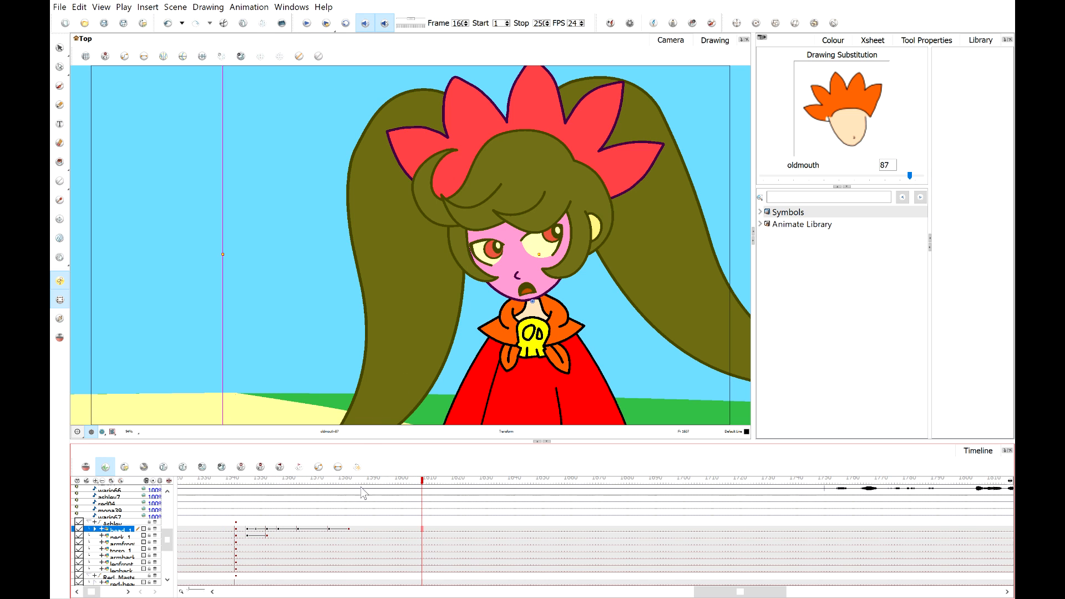
pyautogui.moveTo(360, 481); pyautogui.dragTo(381, 485)
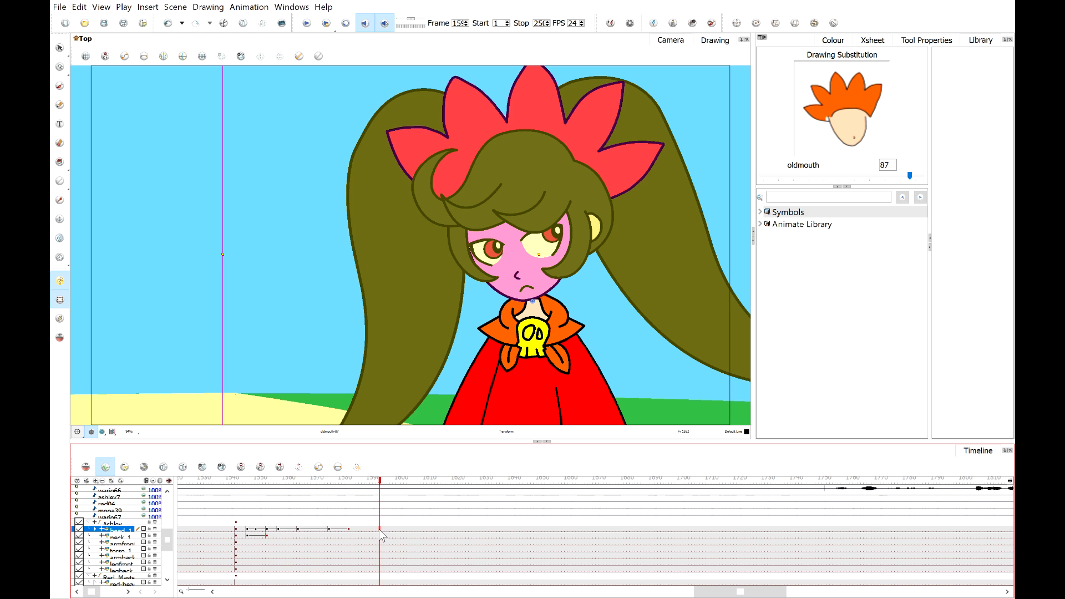
# Copy the head's first glance keyframe, paste it at a later frame so the head returns to that pose, and save.
pyautogui.click(248, 531)
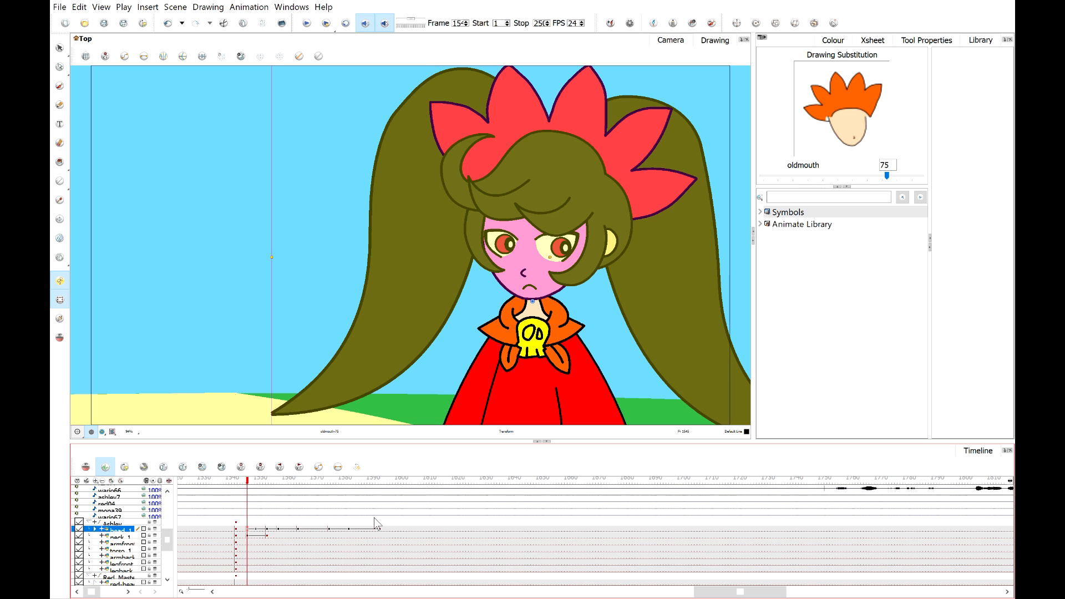
pyautogui.hotkey('ctrl', 'c')
pyautogui.moveTo(353, 483); pyautogui.dragTo(406, 494)
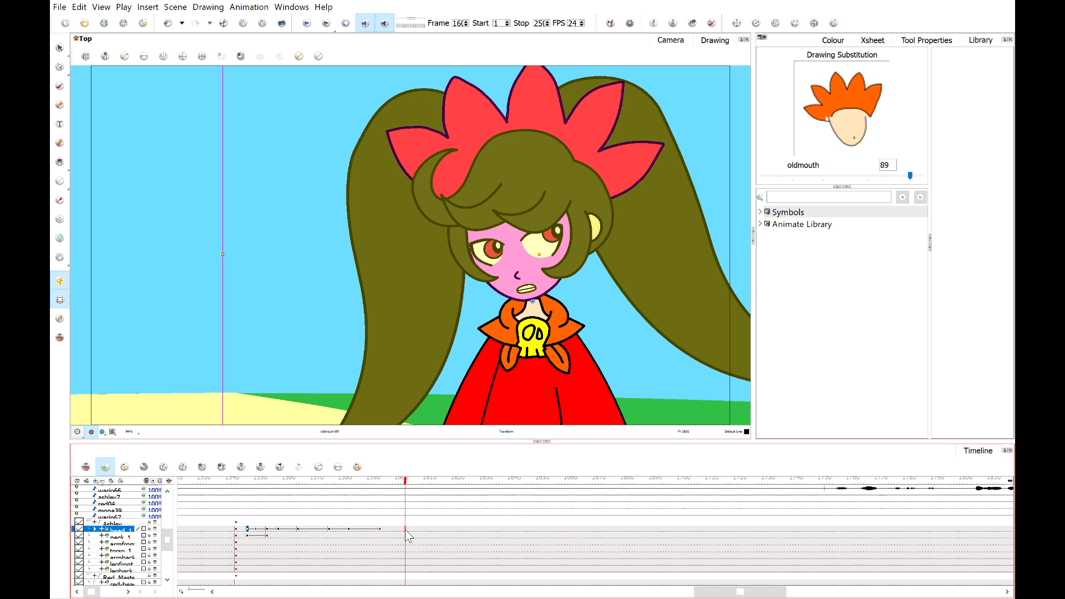
pyautogui.hotkey('ctrl', 'v')
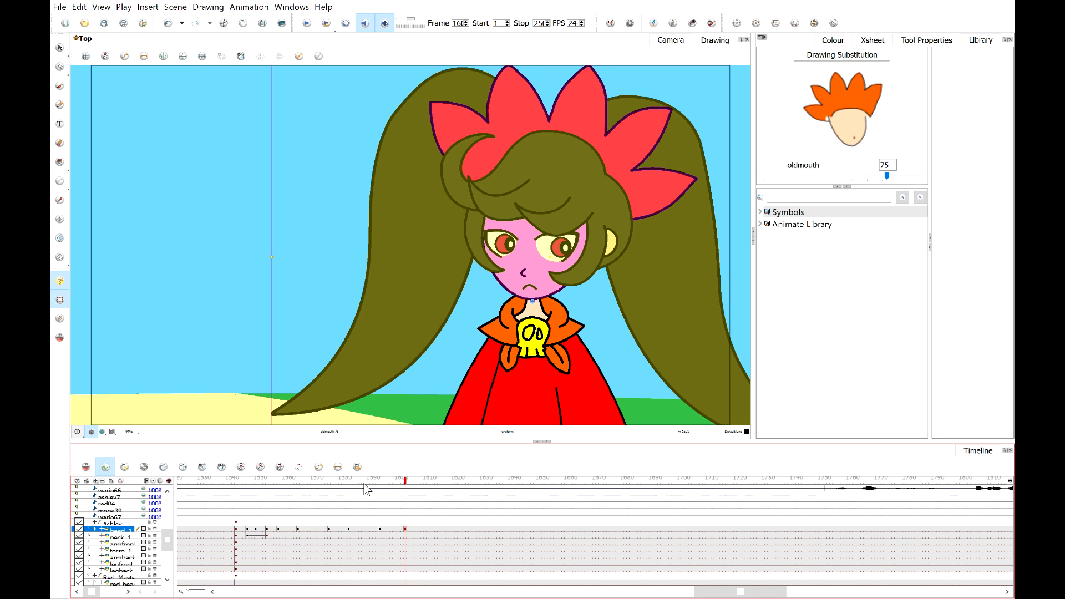
pyautogui.moveTo(366, 488); pyautogui.dragTo(407, 534)
pyautogui.hotkey('ctrl', 's')
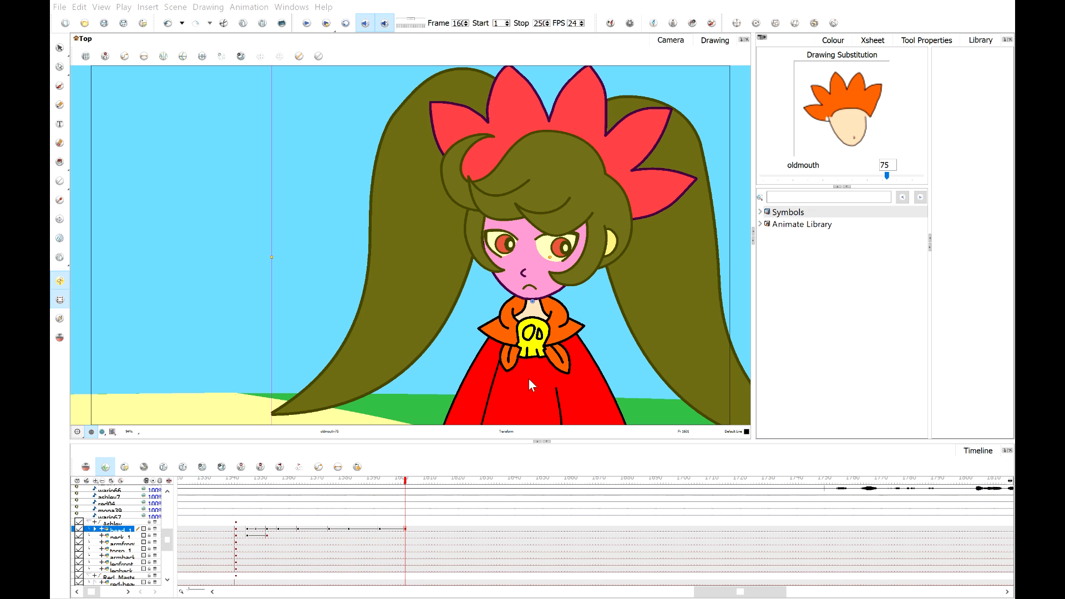
# Play back the scene and scrub the timeline to review the head returning to its pose.
pyautogui.click(371, 478)
pyautogui.click(308, 328)
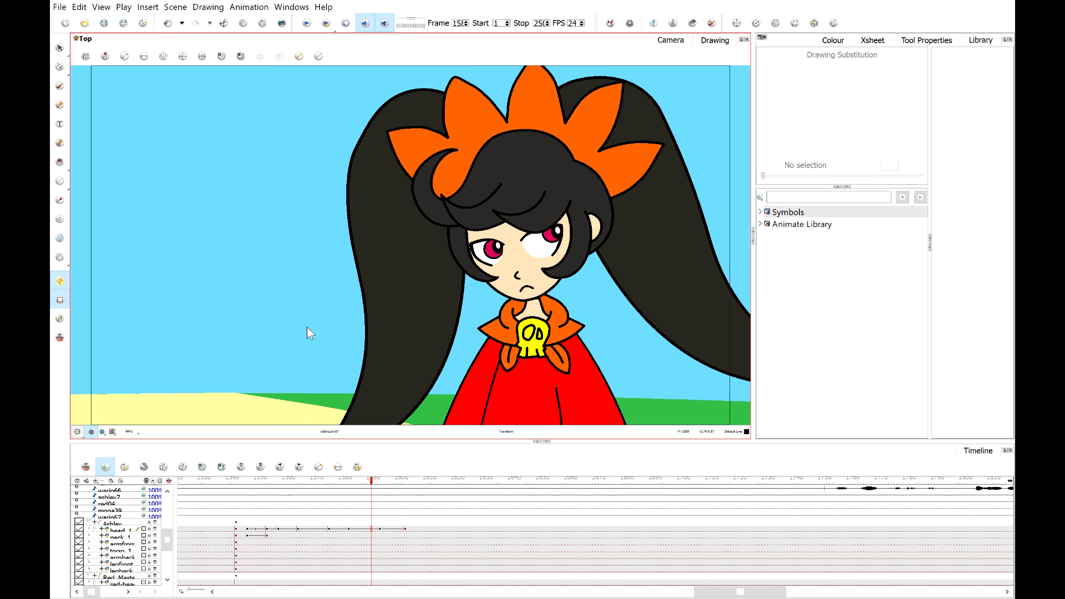
pyautogui.click(305, 27)
pyautogui.click(305, 27)
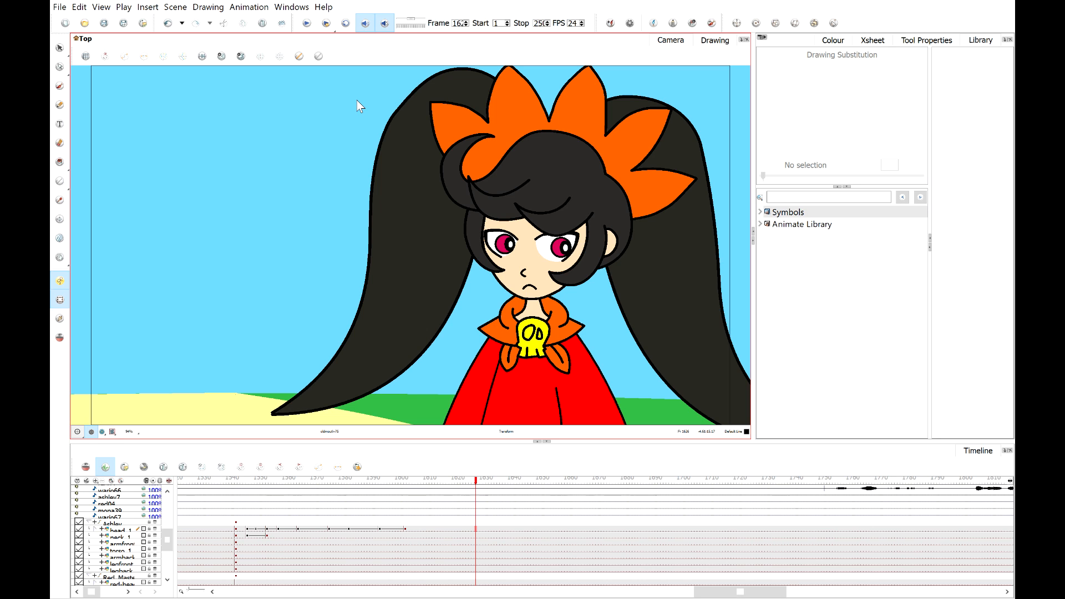
pyautogui.scroll(-1, 431, 224)
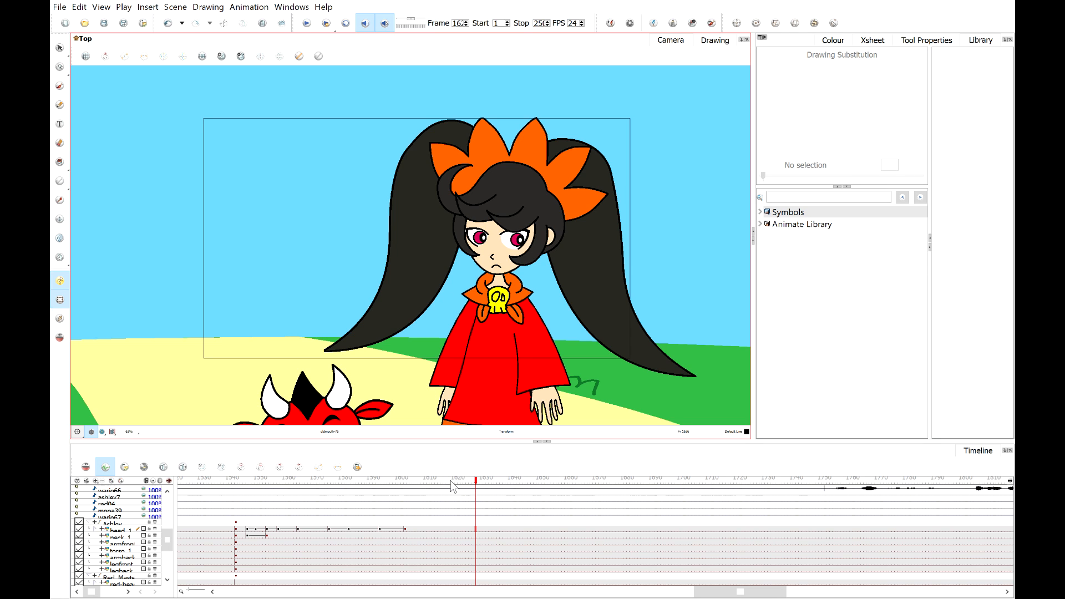
pyautogui.click(395, 482)
pyautogui.moveTo(394, 481); pyautogui.dragTo(407, 505)
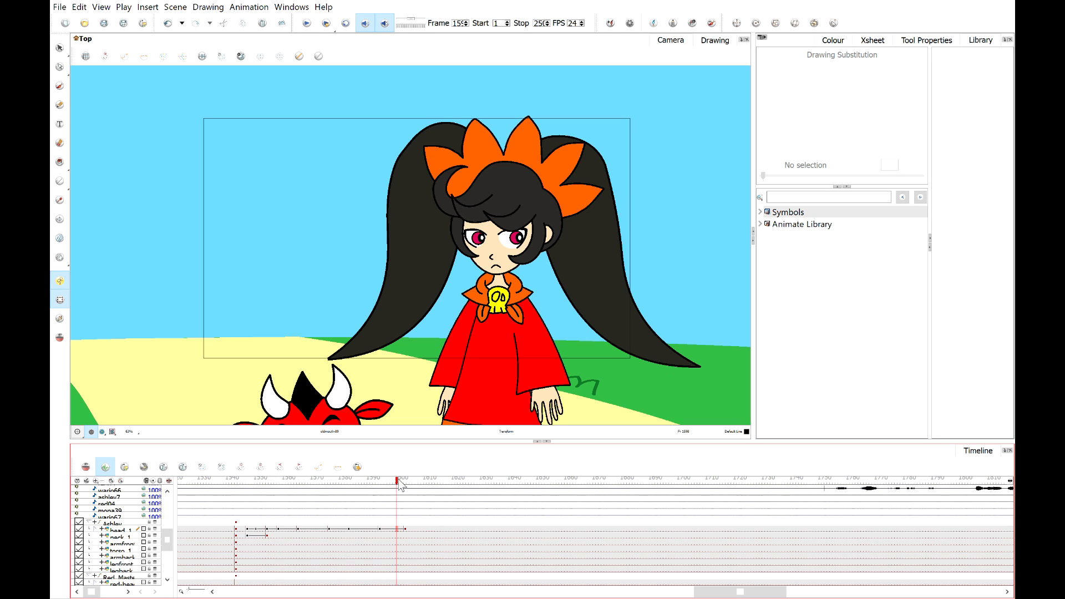
# Scrub the timeline and set keyframes on Ashley's head layer at two frames a short distance apart.
pyautogui.moveTo(401, 484); pyautogui.dragTo(519, 496)
pyautogui.moveTo(371, 486); pyautogui.dragTo(626, 502)
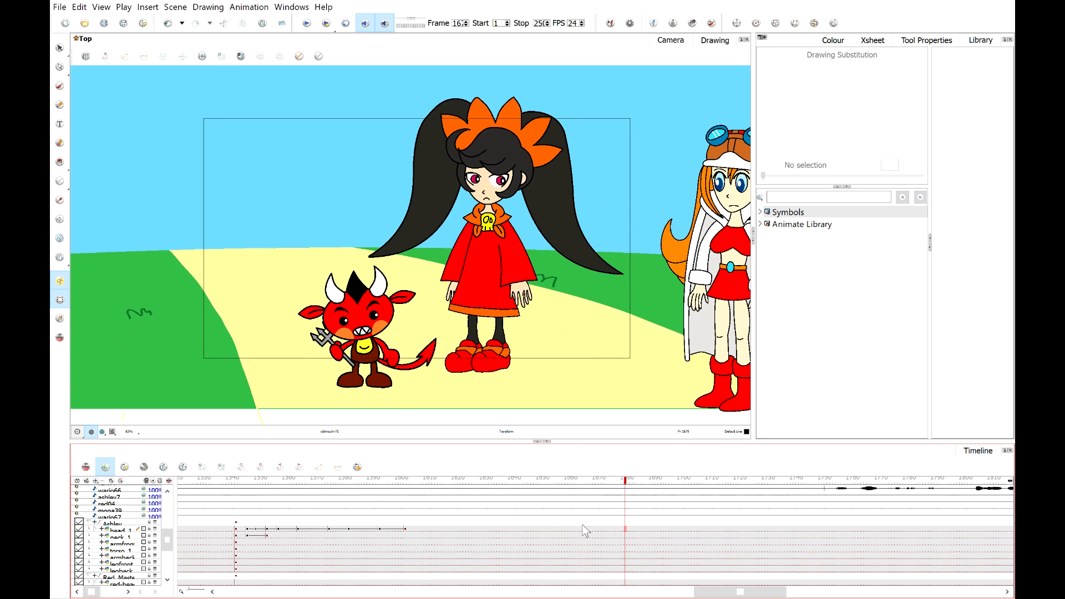
pyautogui.click(628, 529)
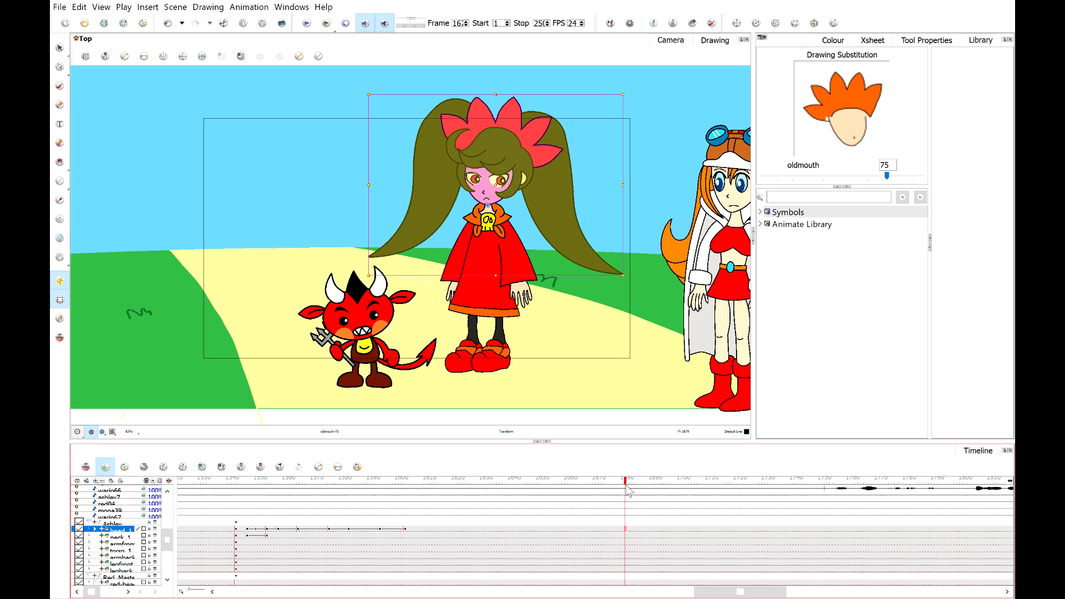
pyautogui.press('F6')
pyautogui.moveTo(627, 482); pyautogui.dragTo(652, 536)
pyautogui.press('F6')
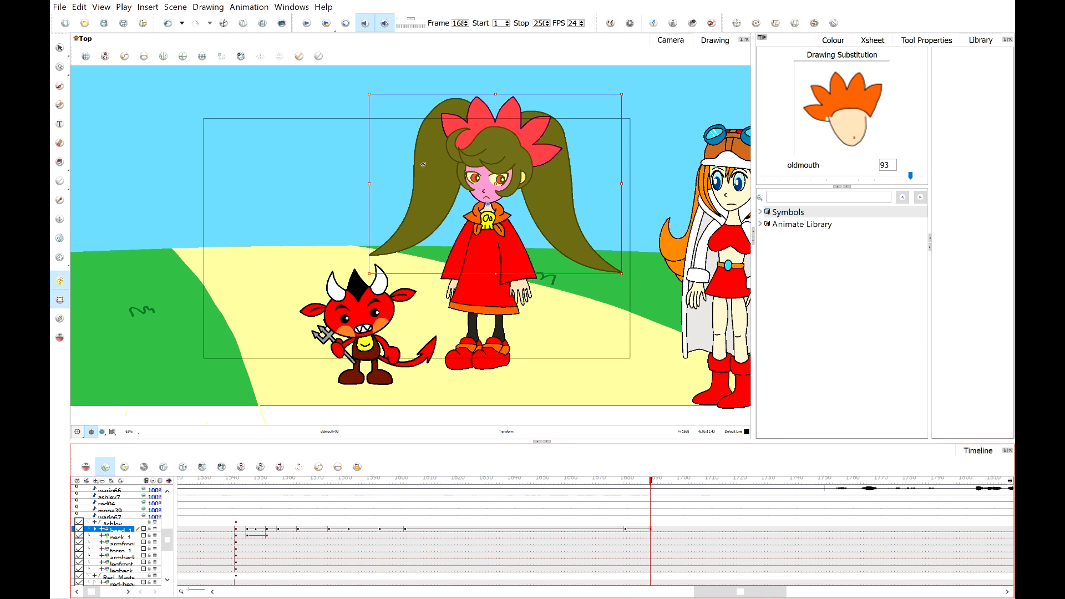
# Shift the pupil and inner pupil of Ashley's left-hand eye down and to the left, toward the devil.
pyautogui.scroll(1, 402, 132)
pyautogui.scroll(-1, 355, 89)
pyautogui.moveTo(353, 78); pyautogui.dragTo(518, 108)
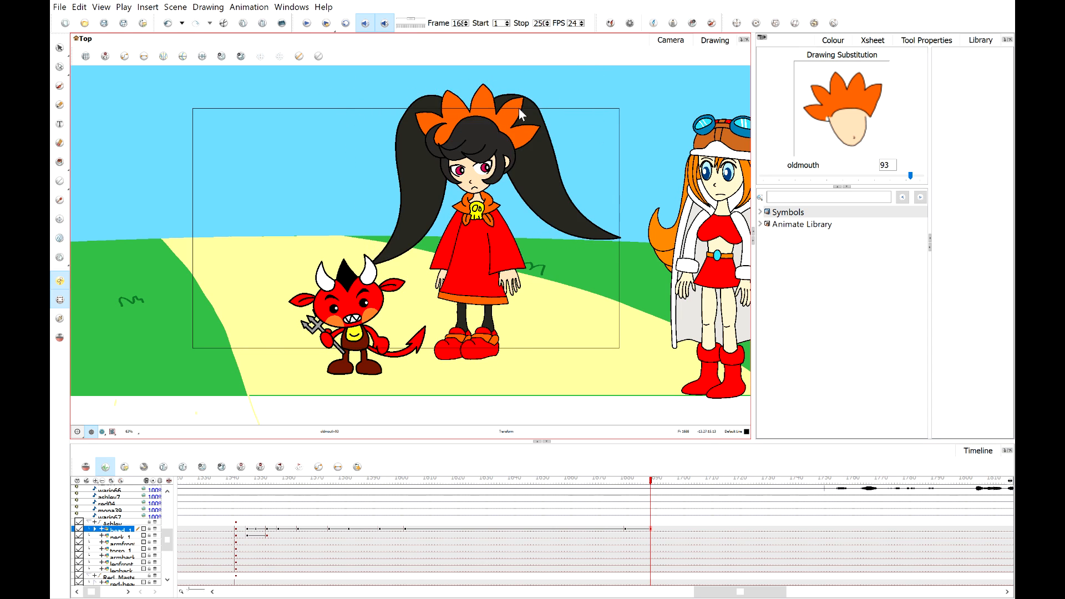
pyautogui.scroll(8, 519, 108)
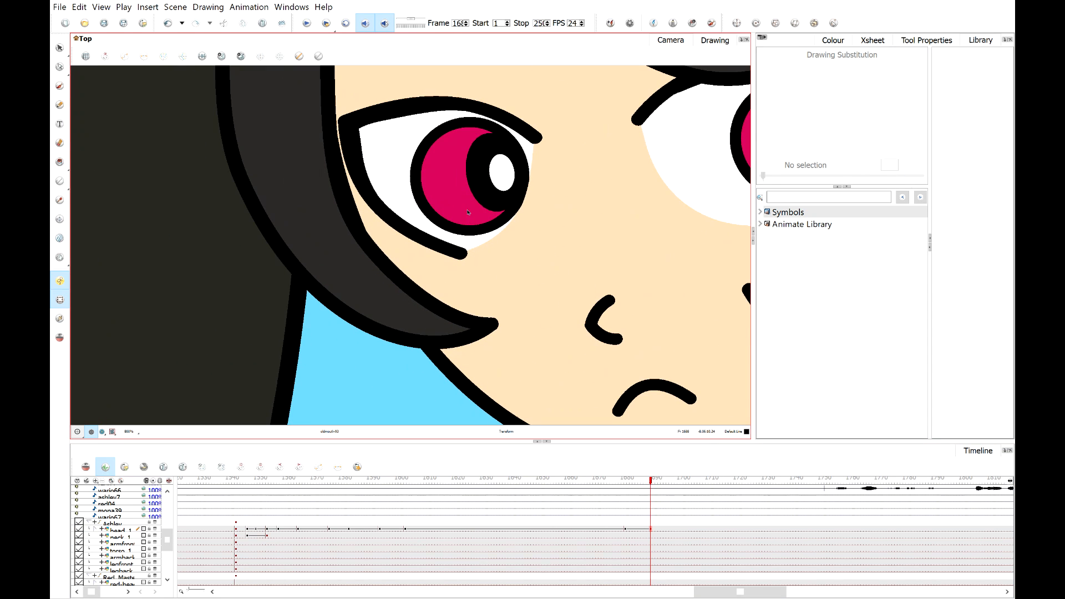
pyautogui.click(467, 212)
pyautogui.press('=')
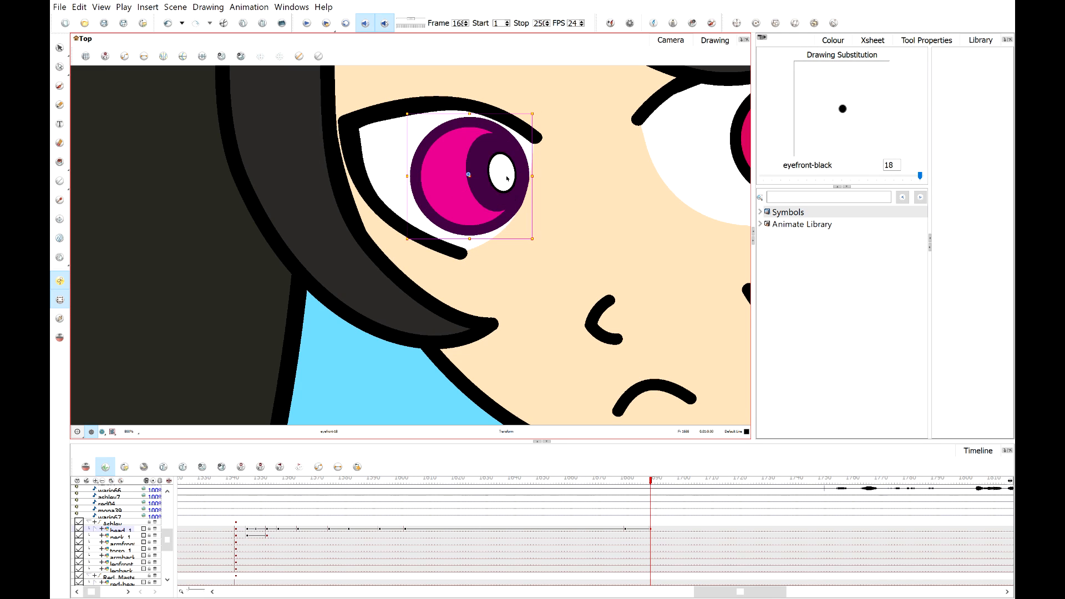
pyautogui.moveTo(461, 198); pyautogui.dragTo(431, 205)
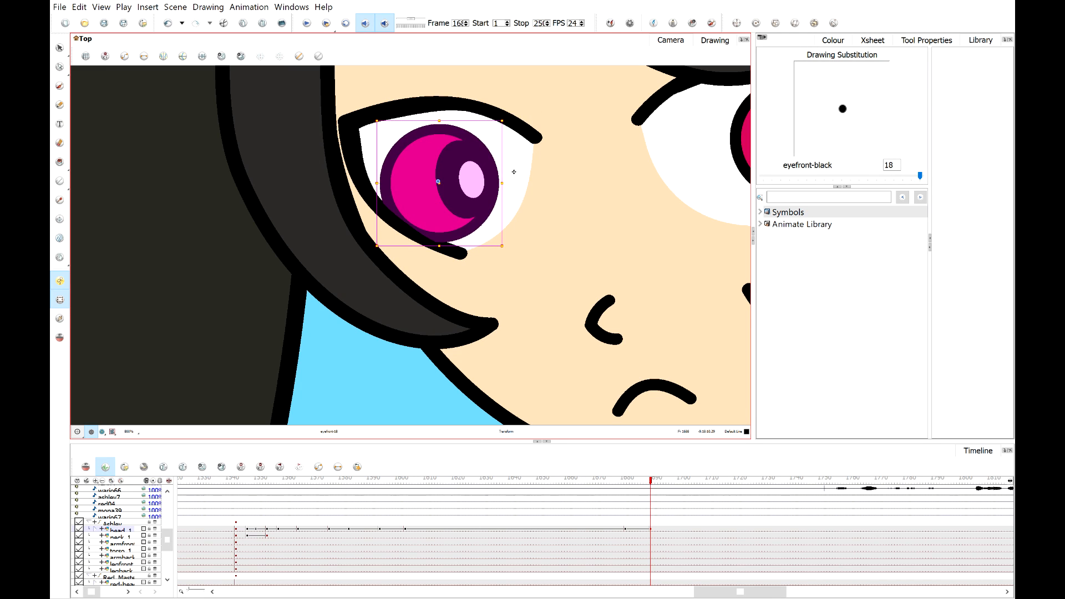
pyautogui.click(514, 172)
pyautogui.click(449, 196)
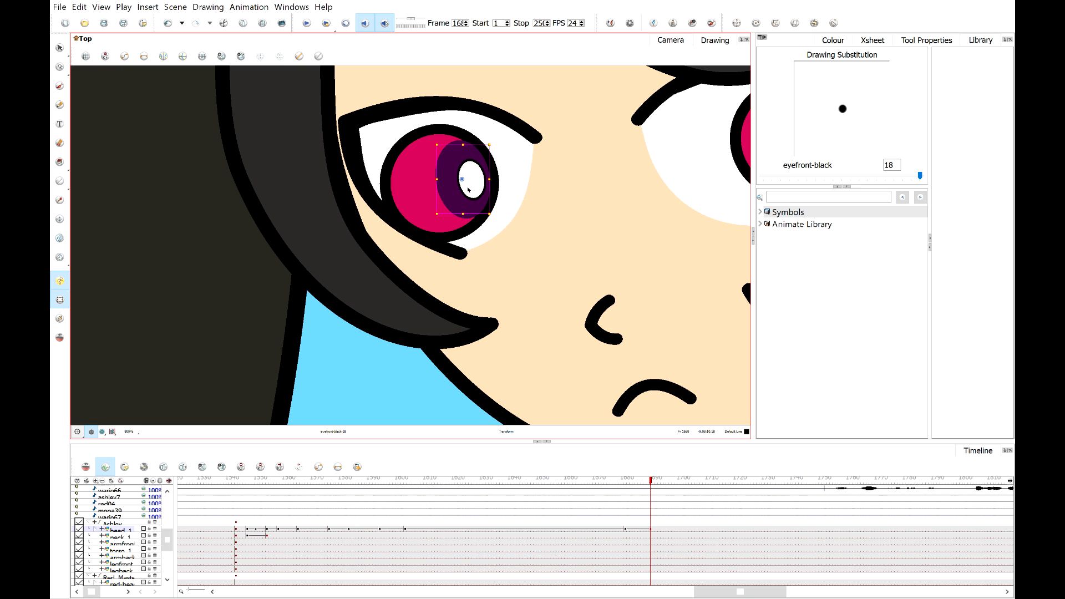
pyautogui.moveTo(456, 199)
pyautogui.mouseDown()
pyautogui.moveTo(426, 210)
pyautogui.moveTo(424, 222)
pyautogui.mouseUp()
pyautogui.click(436, 209)
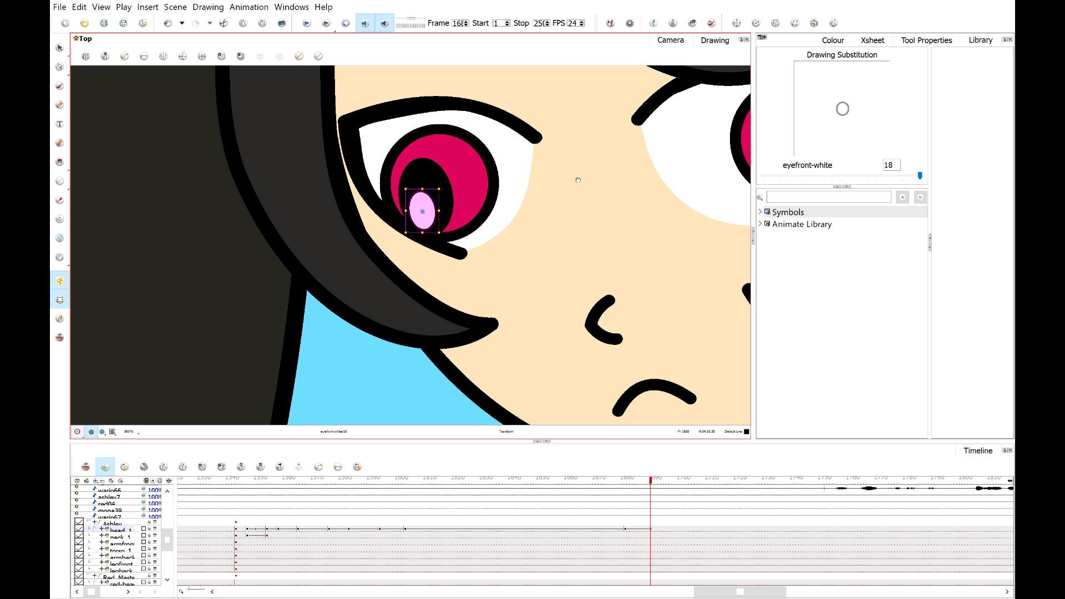
# Shift the pupil and inner pupil of Ashley's right-hand eye down and to the left to match.
pyautogui.moveTo(577, 180); pyautogui.dragTo(390, 215)
pyautogui.moveTo(572, 210); pyautogui.dragTo(382, 226)
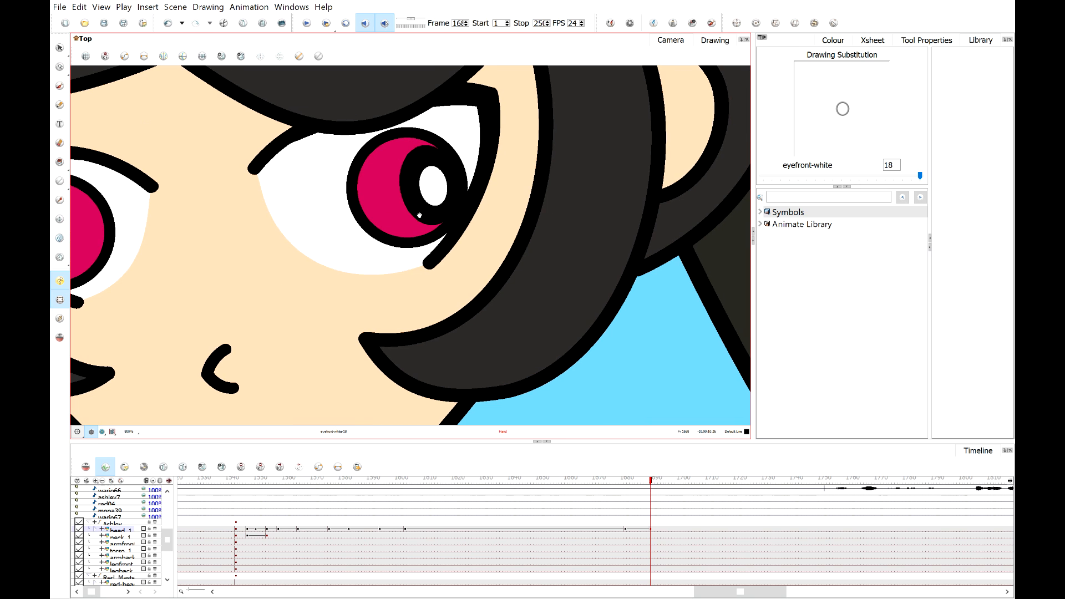
pyautogui.click(423, 209)
pyautogui.click(396, 221)
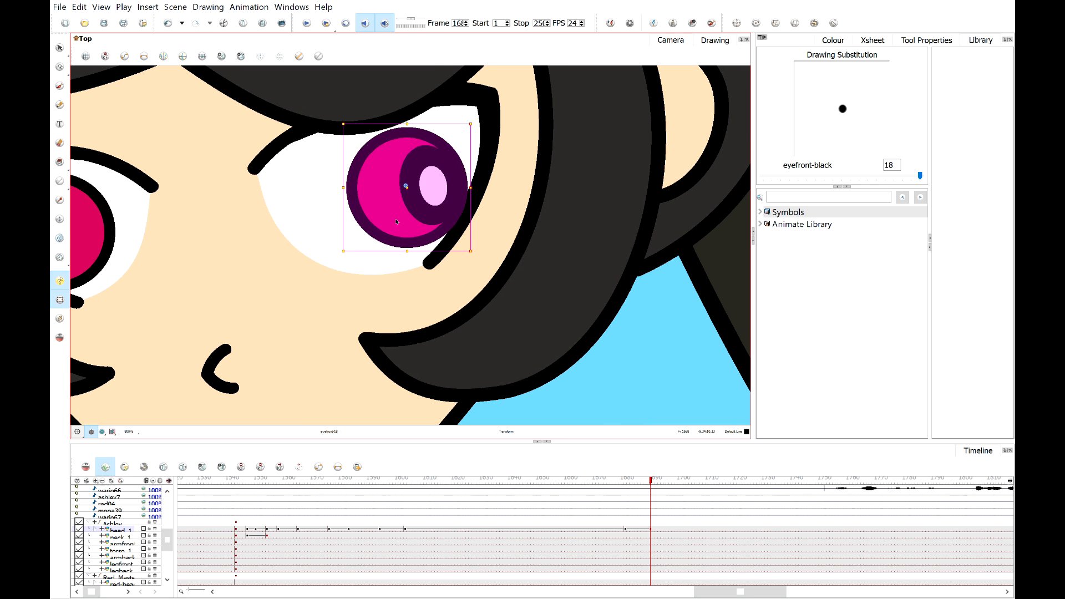
pyautogui.moveTo(401, 211)
pyautogui.mouseDown()
pyautogui.moveTo(347, 217)
pyautogui.moveTo(344, 236)
pyautogui.mouseUp()
pyautogui.scroll(-3, 343, 238)
pyautogui.scroll(5, 344, 240)
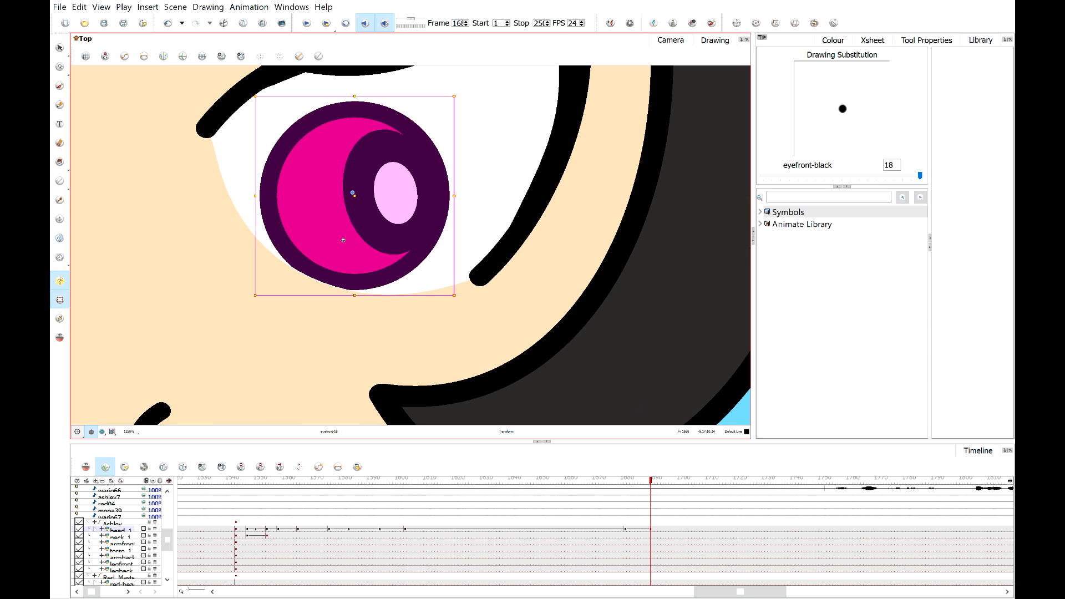
pyautogui.click(466, 208)
pyautogui.click(388, 186)
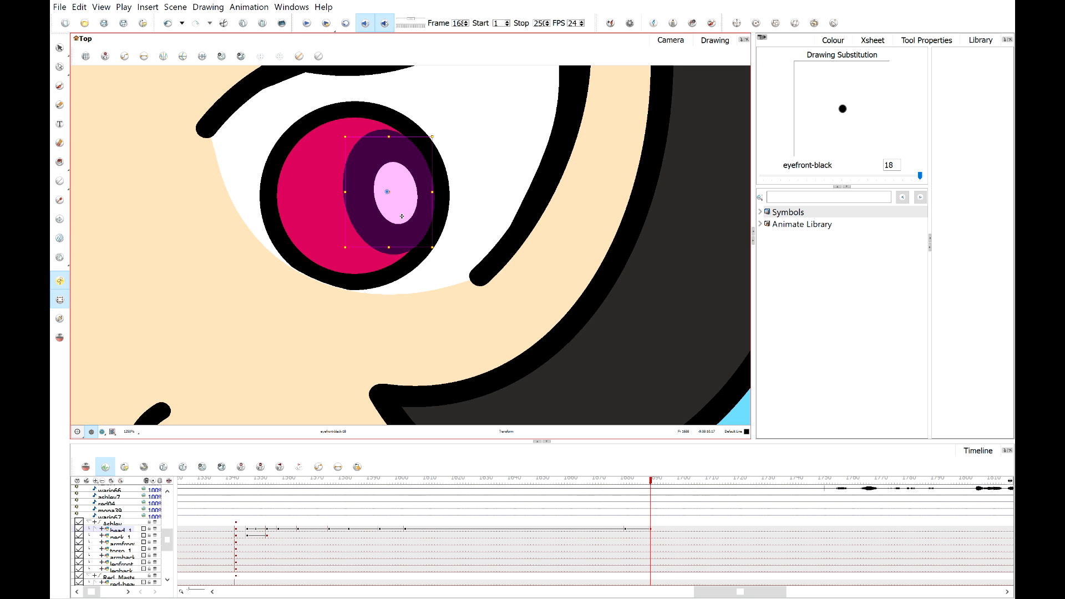
pyautogui.moveTo(390, 218)
pyautogui.mouseDown()
pyautogui.moveTo(330, 237)
pyautogui.moveTo(329, 249)
pyautogui.mouseUp()
pyautogui.click(407, 216)
pyautogui.click(343, 233)
# Deselect, return to the camera view and play back the scene from just before the glance.
pyautogui.scroll(-3, 336, 243)
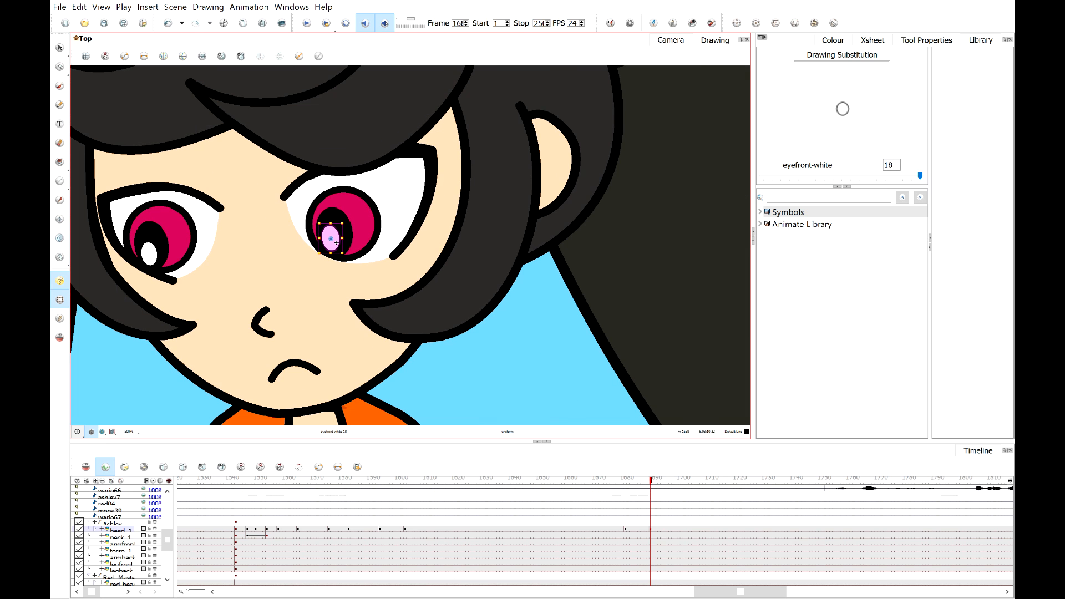
pyautogui.click(502, 379)
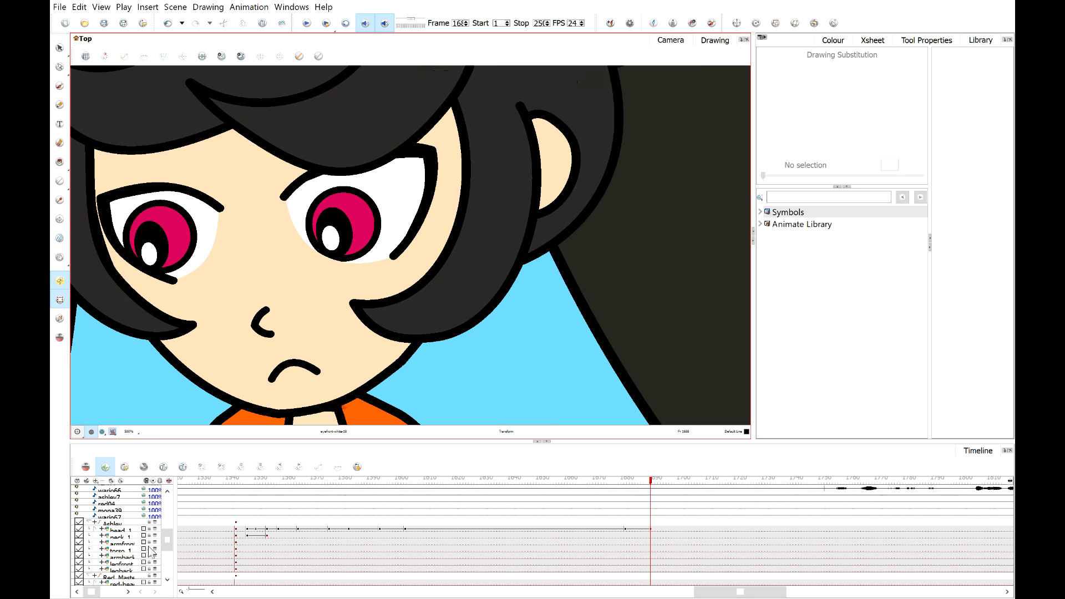
pyautogui.hotkey('shift', 'm')
pyautogui.click(605, 481)
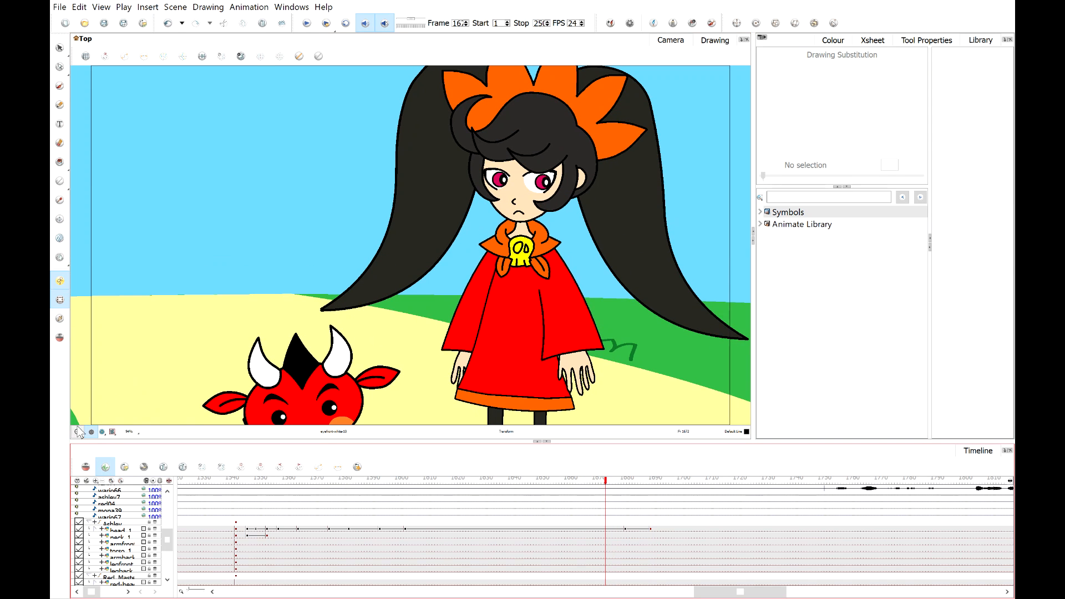
pyautogui.click(307, 23)
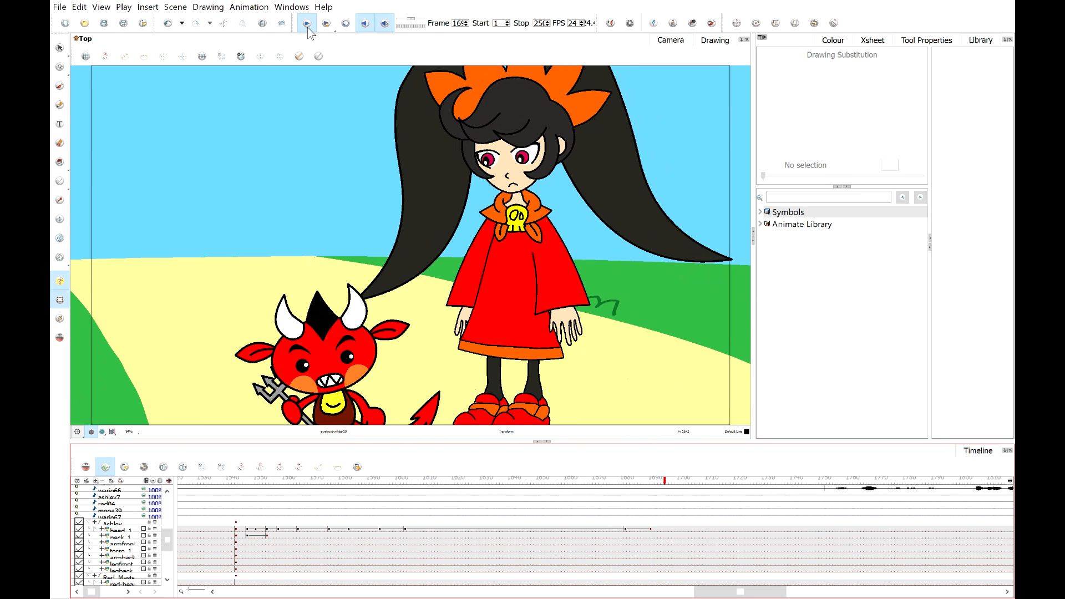
# Move the pair of new head keyframes a few frames earlier on the timeline.
pyautogui.click(653, 529)
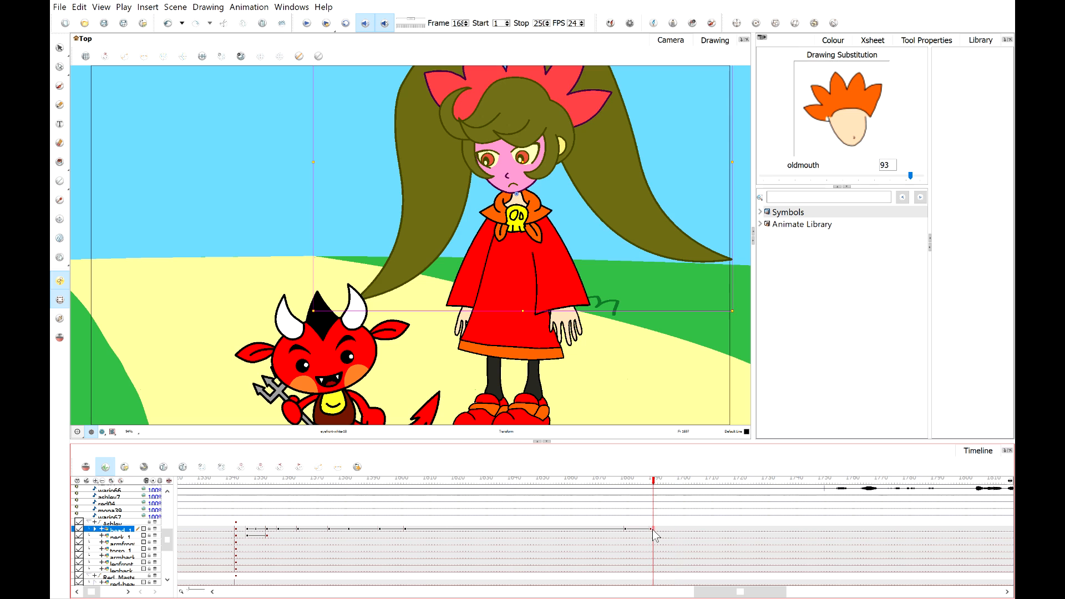
pyautogui.click(627, 530)
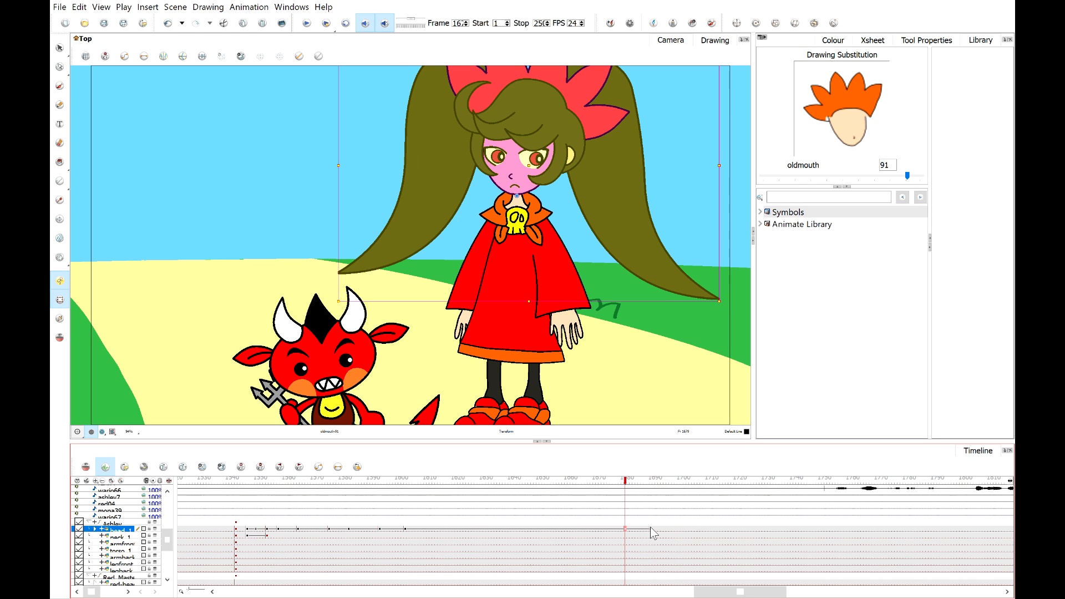
pyautogui.keyDown('shift'); pyautogui.click(650, 529); pyautogui.keyUp('shift')
pyautogui.moveTo(646, 530); pyautogui.dragTo(637, 531)
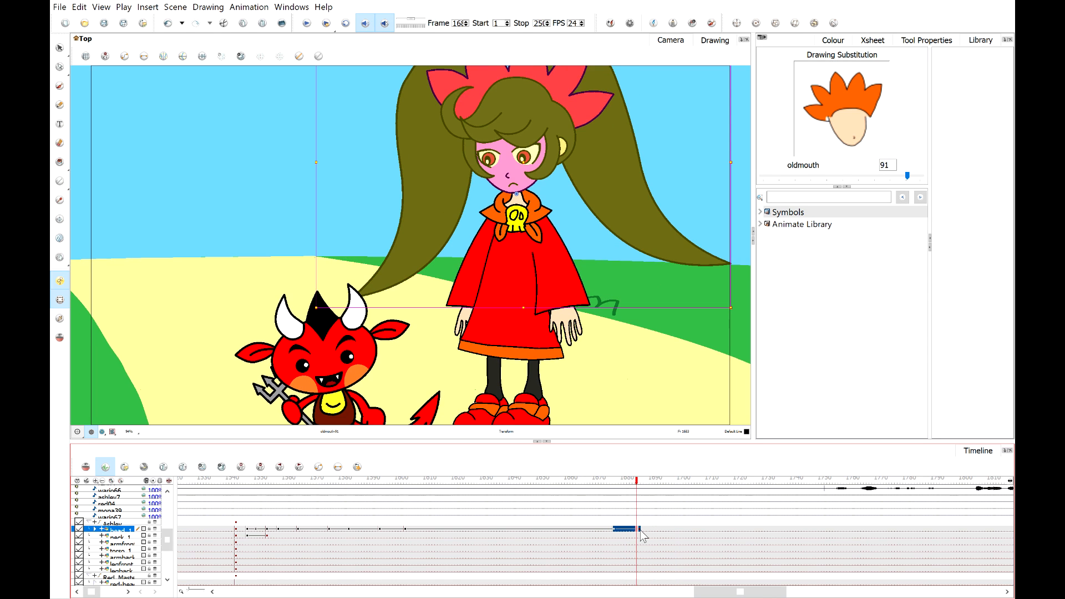
pyautogui.click(639, 530)
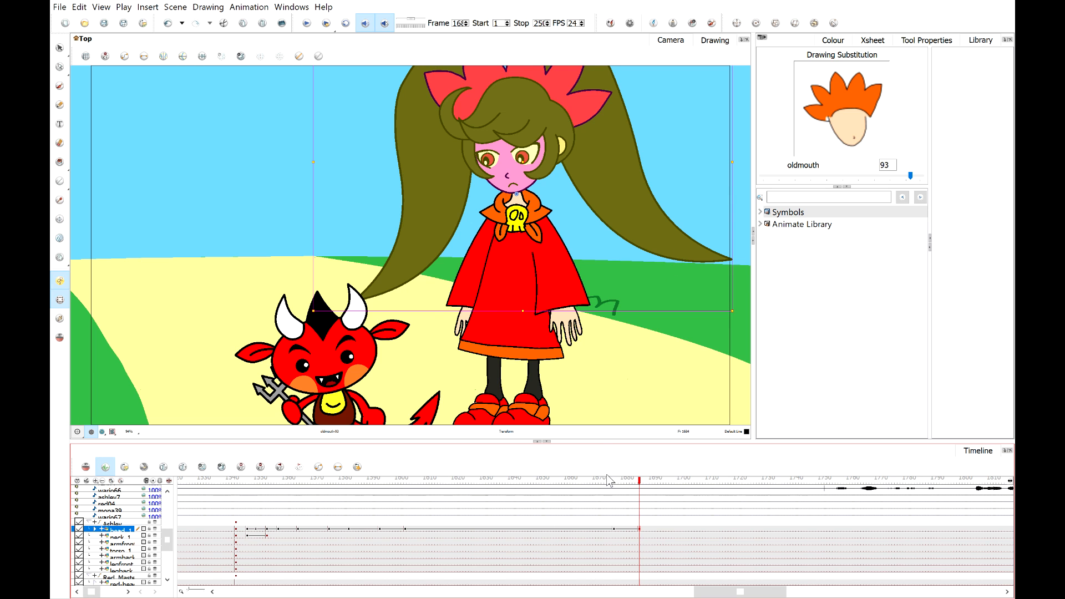
# Scrub and play back the scene repeatedly to review the timing of Ashley's eye glance.
pyautogui.moveTo(609, 478); pyautogui.dragTo(594, 478)
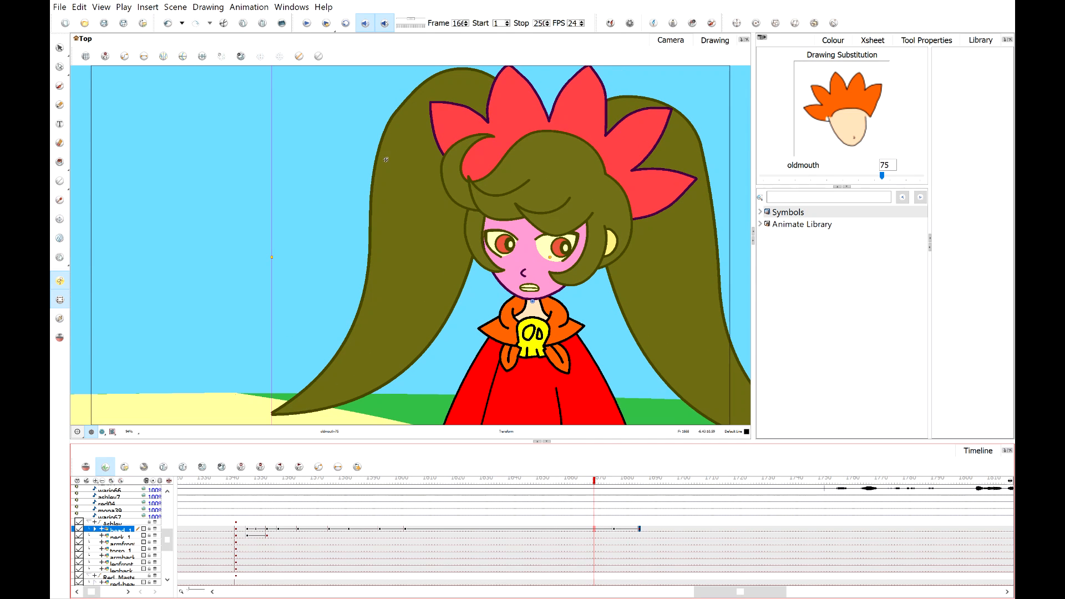
pyautogui.click(306, 23)
pyautogui.click(309, 24)
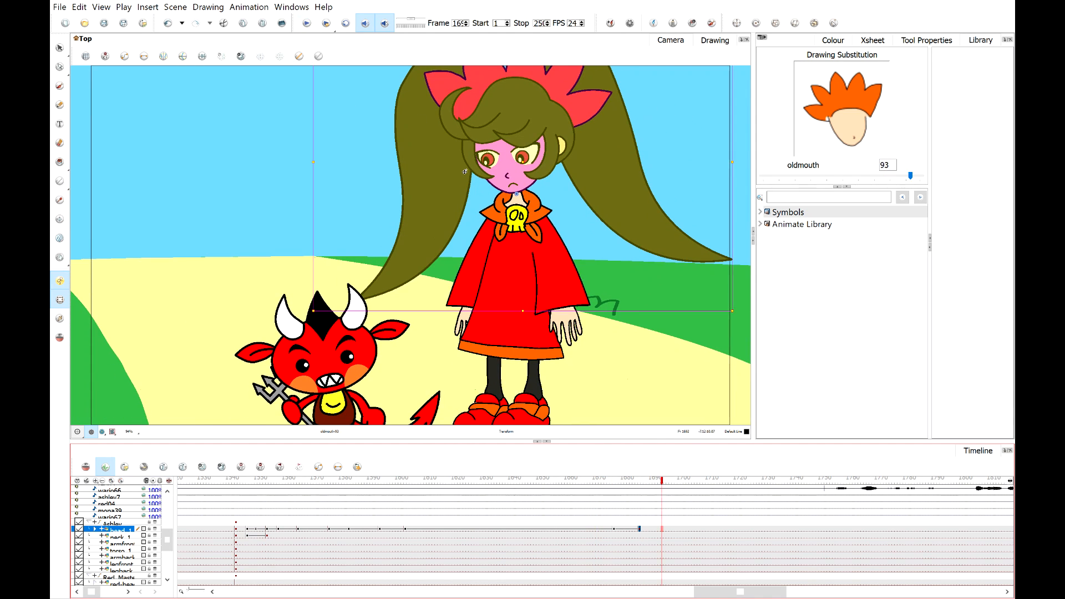
pyautogui.click(640, 530)
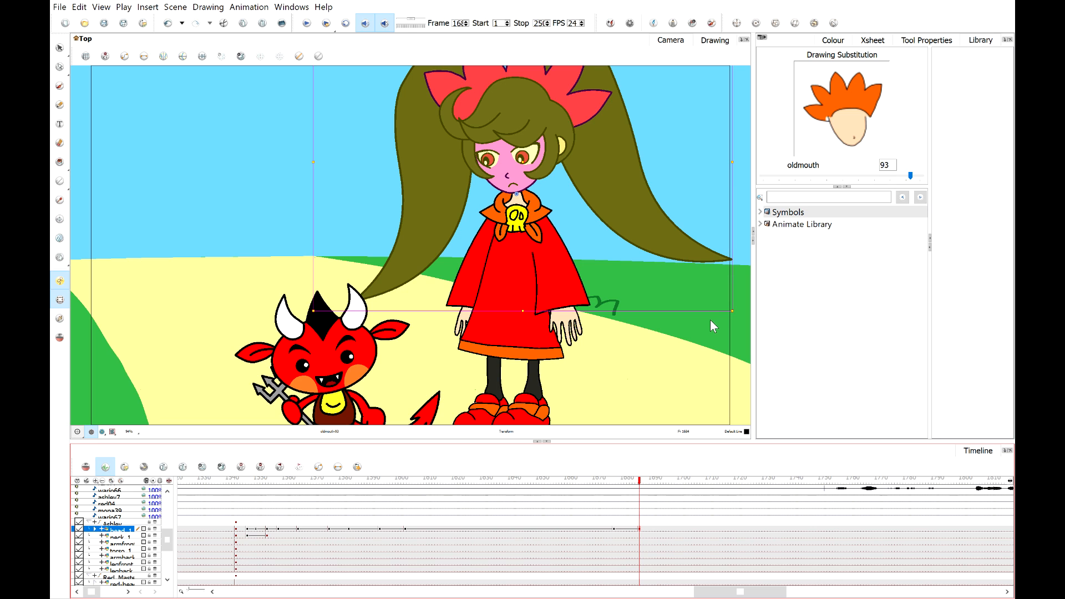
pyautogui.hotkey('alt', 'Tab')
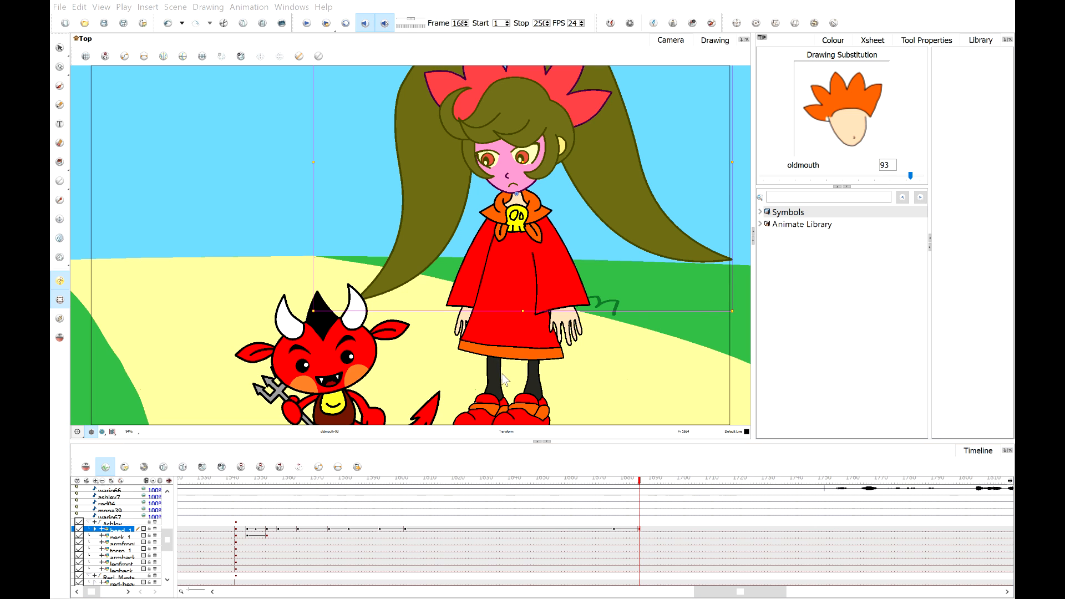
pyautogui.click(617, 506)
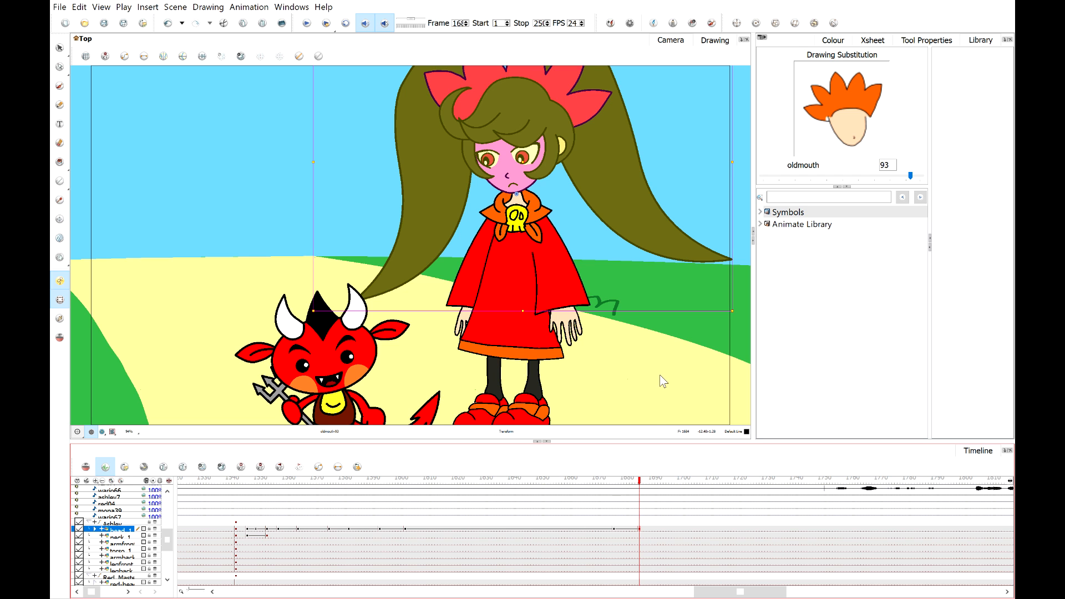
pyautogui.click(661, 376)
pyautogui.moveTo(618, 482); pyautogui.dragTo(589, 484)
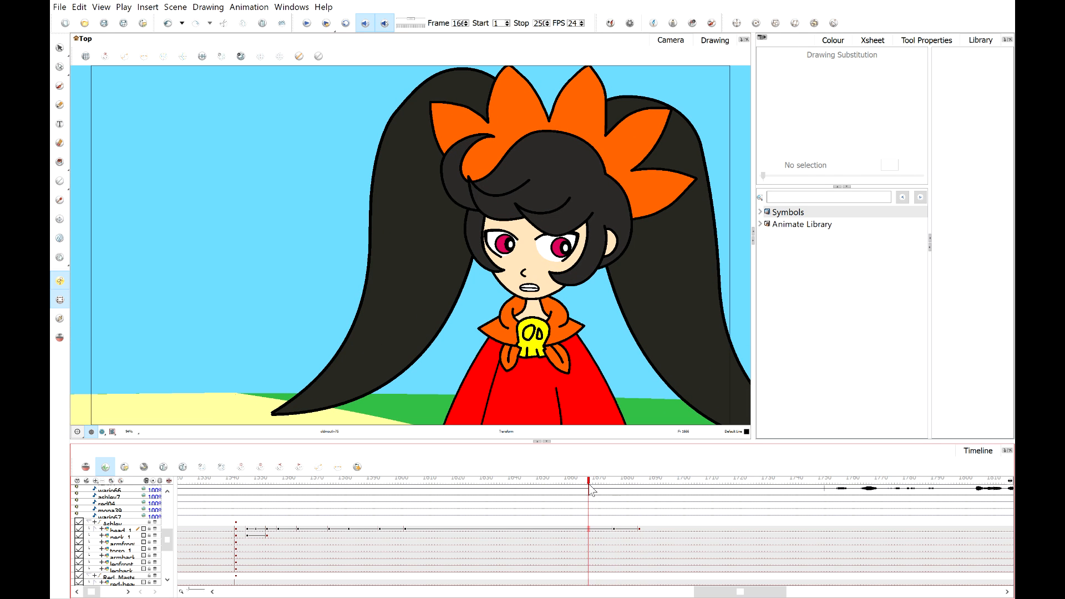
pyautogui.click(311, 30)
pyautogui.click(310, 30)
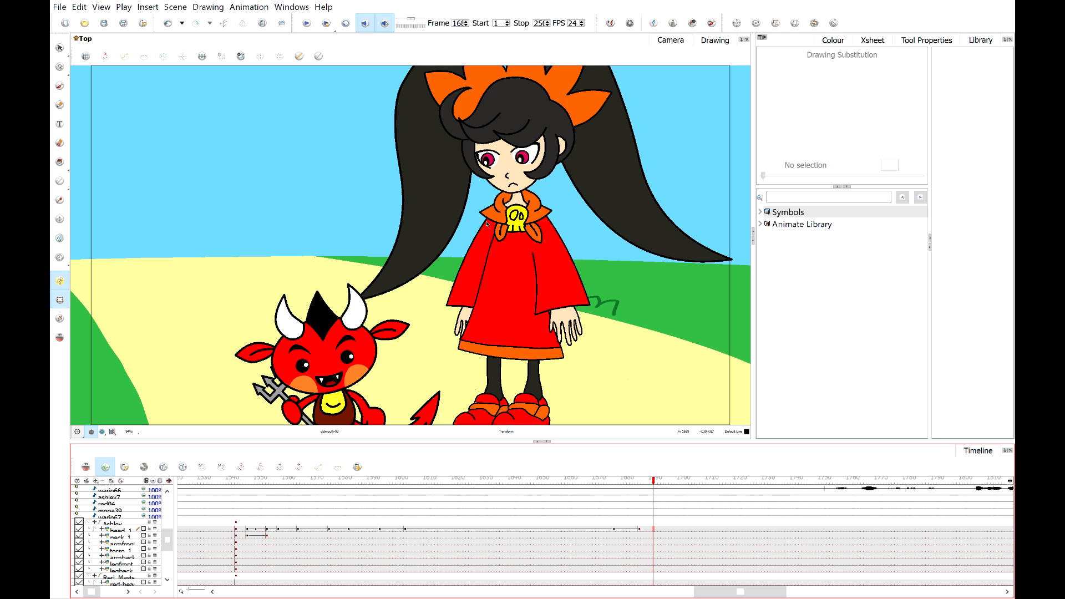
pyautogui.scroll(-4, 486, 223)
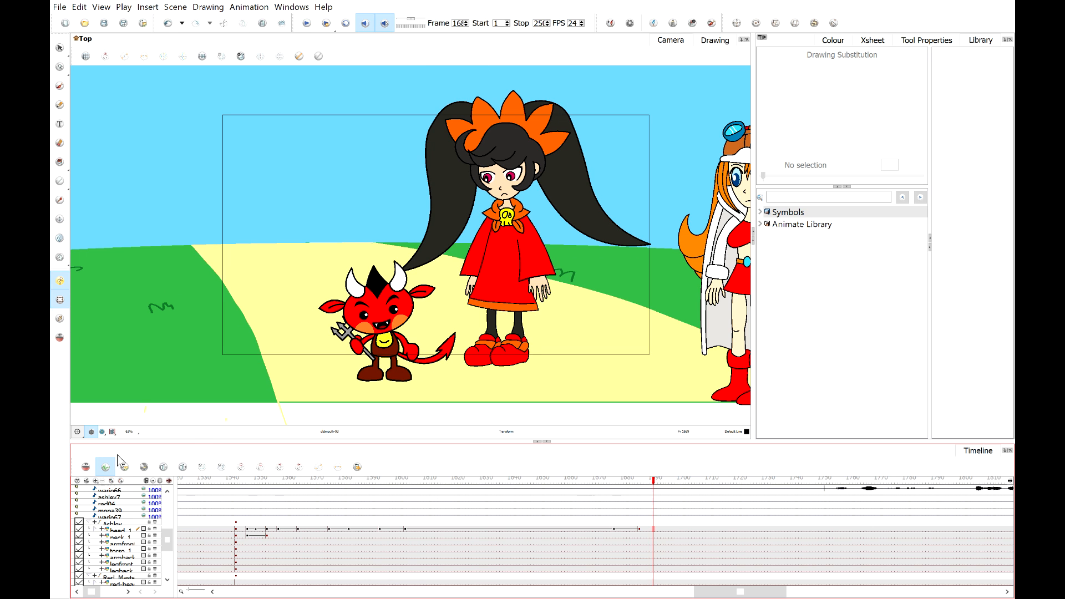
pyautogui.click(113, 432)
pyautogui.hotkey('shift', 'm')
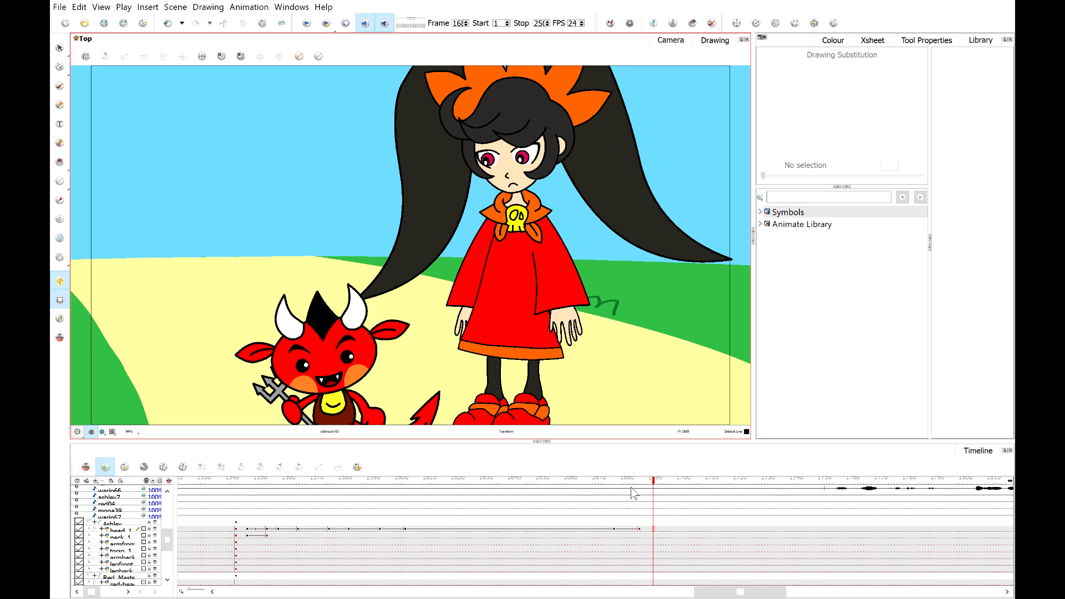
pyautogui.moveTo(626, 484); pyautogui.dragTo(641, 486)
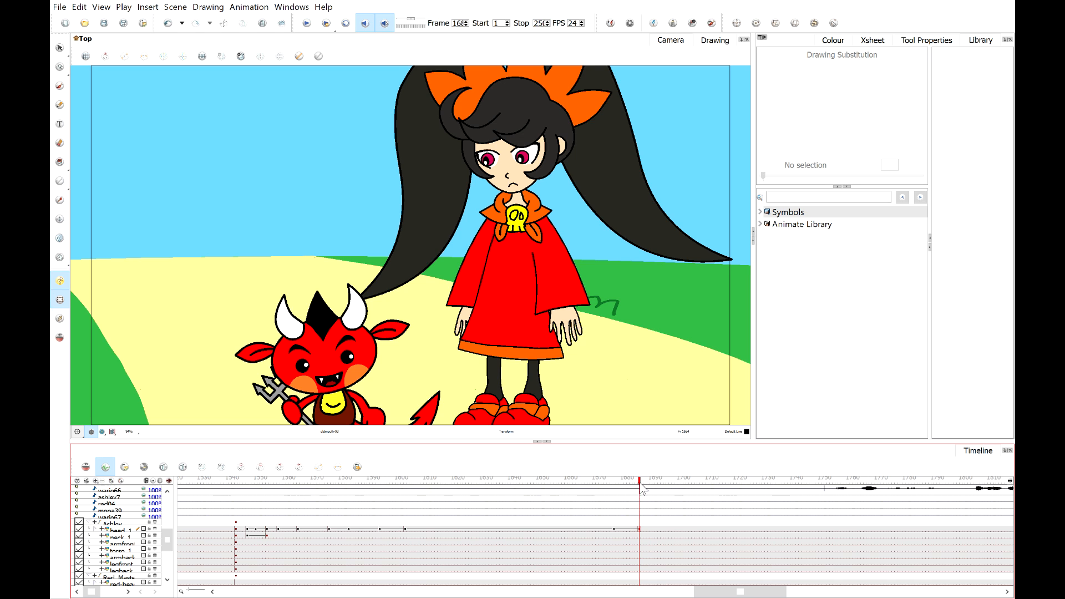
# Select the devil's head layer at the current frame on the timeline and add a keyframe to it.
pyautogui.click(642, 486)
pyautogui.moveTo(641, 481); pyautogui.dragTo(631, 501)
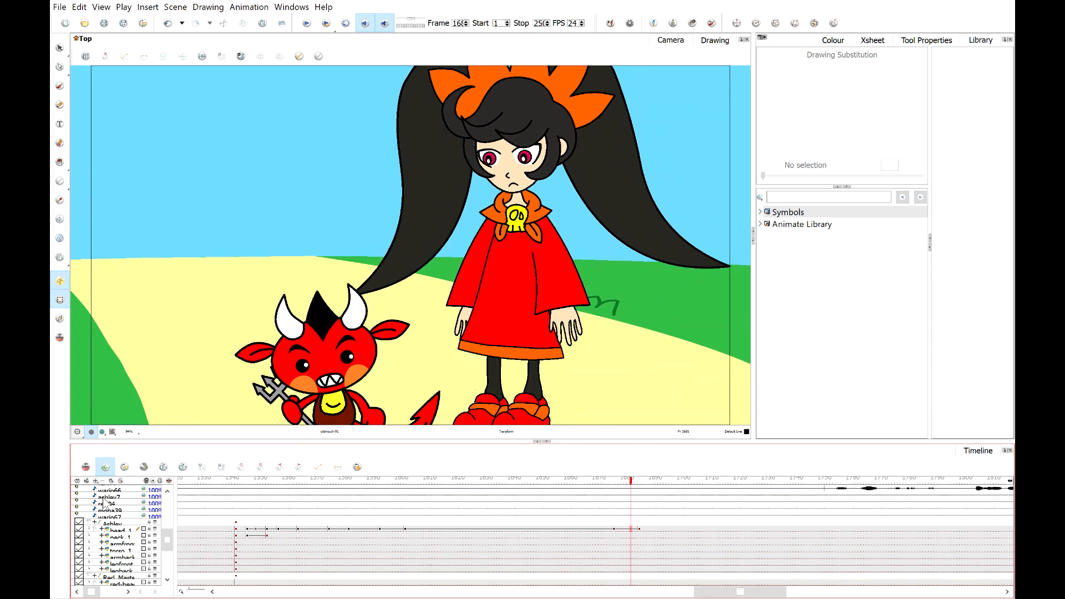
pyautogui.click(89, 522)
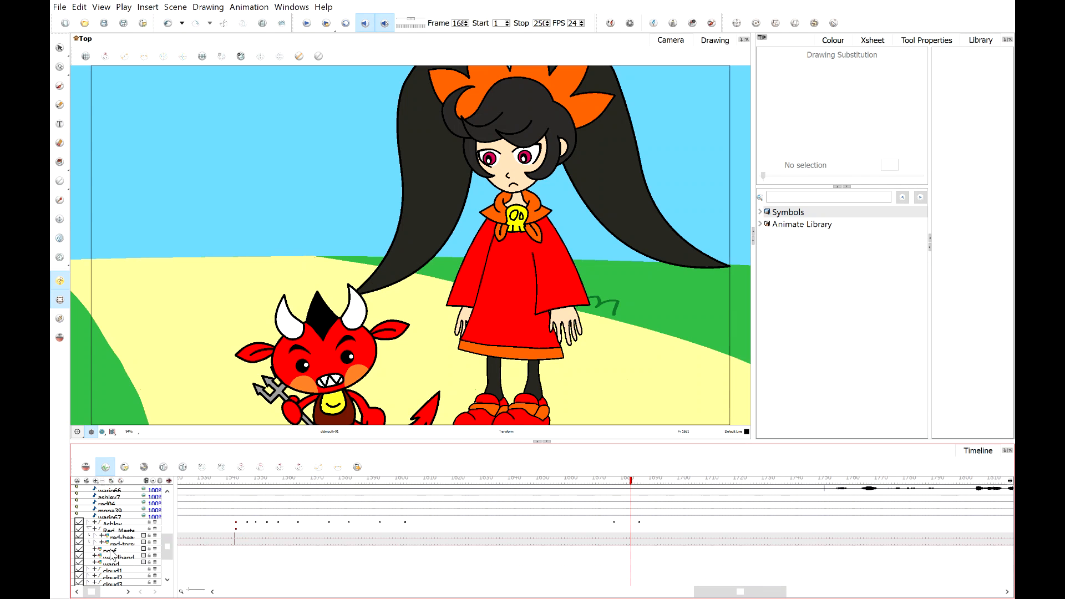
pyautogui.click(119, 529)
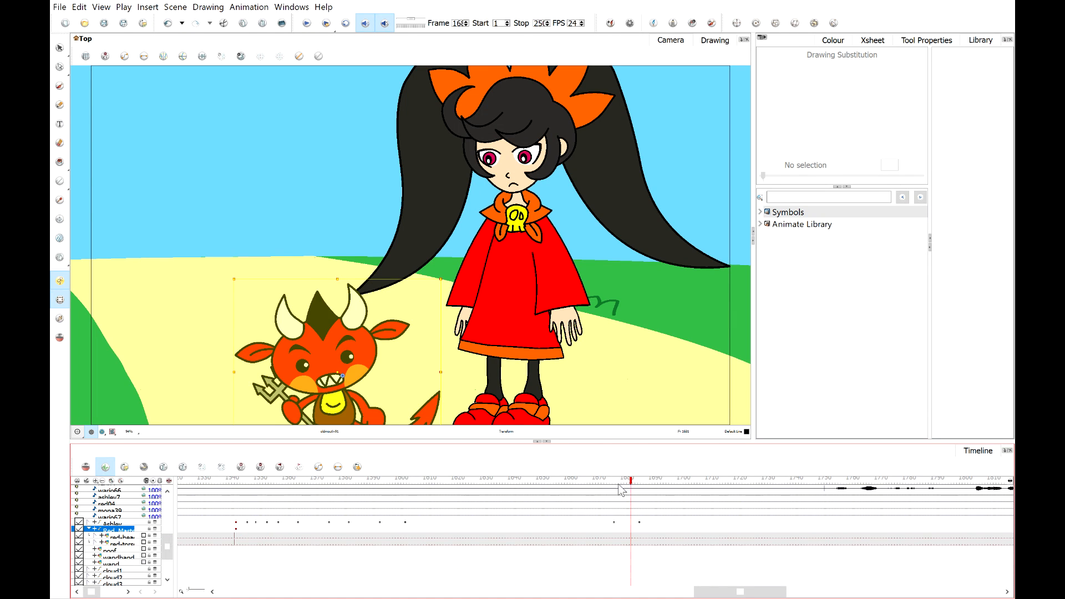
pyautogui.moveTo(630, 488); pyautogui.dragTo(670, 490)
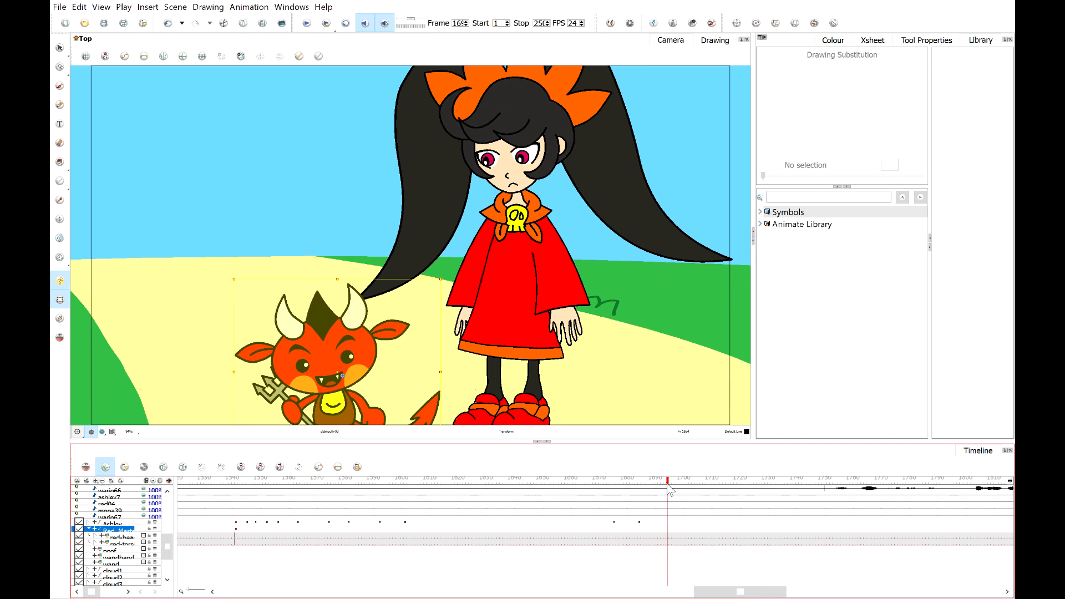
pyautogui.click(668, 536)
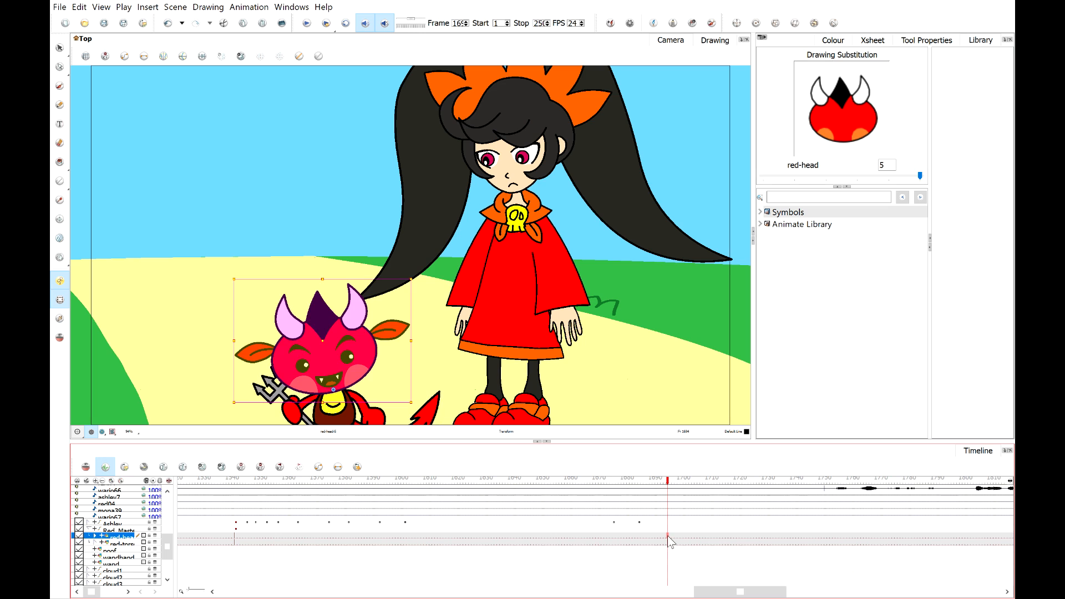
pyautogui.press('F6')
pyautogui.hotkey('alt', 'shift', 'd')
pyautogui.moveTo(671, 487); pyautogui.dragTo(684, 489)
pyautogui.click(651, 389)
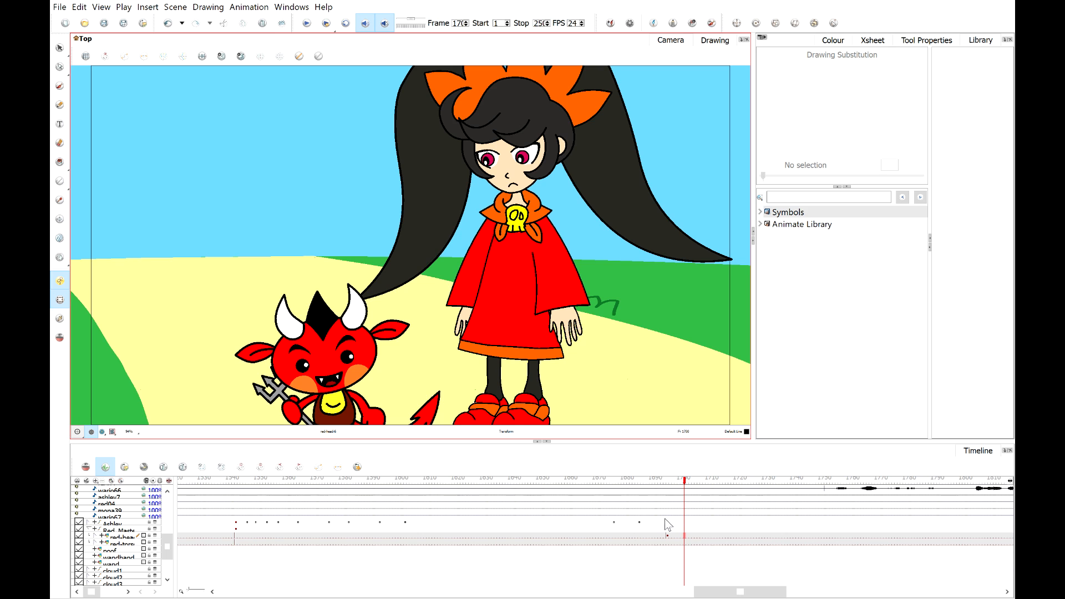
# Scrub the timeline around the new keyframe and zoom in to examine the devil's face.
pyautogui.click(648, 481)
pyautogui.moveTo(648, 485); pyautogui.dragTo(666, 485)
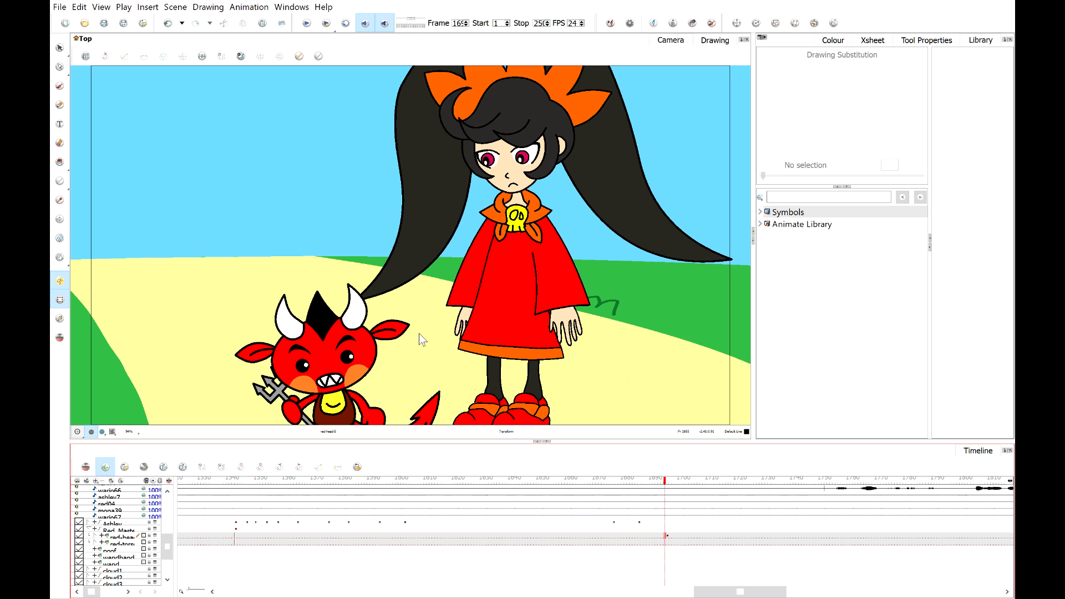
pyautogui.scroll(-1, 442, 326)
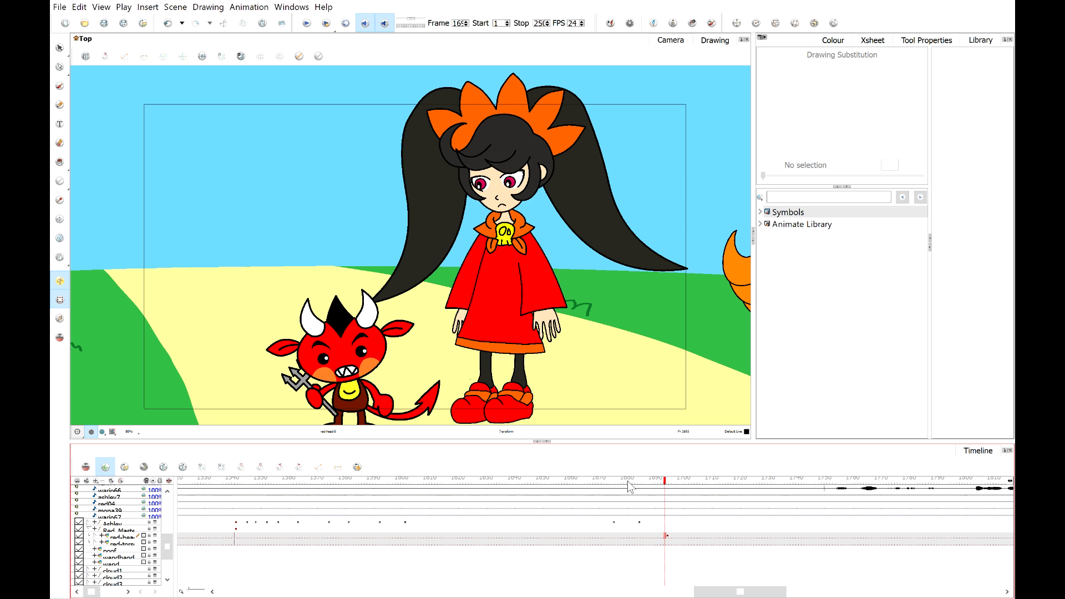
pyautogui.moveTo(620, 487); pyautogui.dragTo(667, 487)
pyautogui.scroll(4, 306, 320)
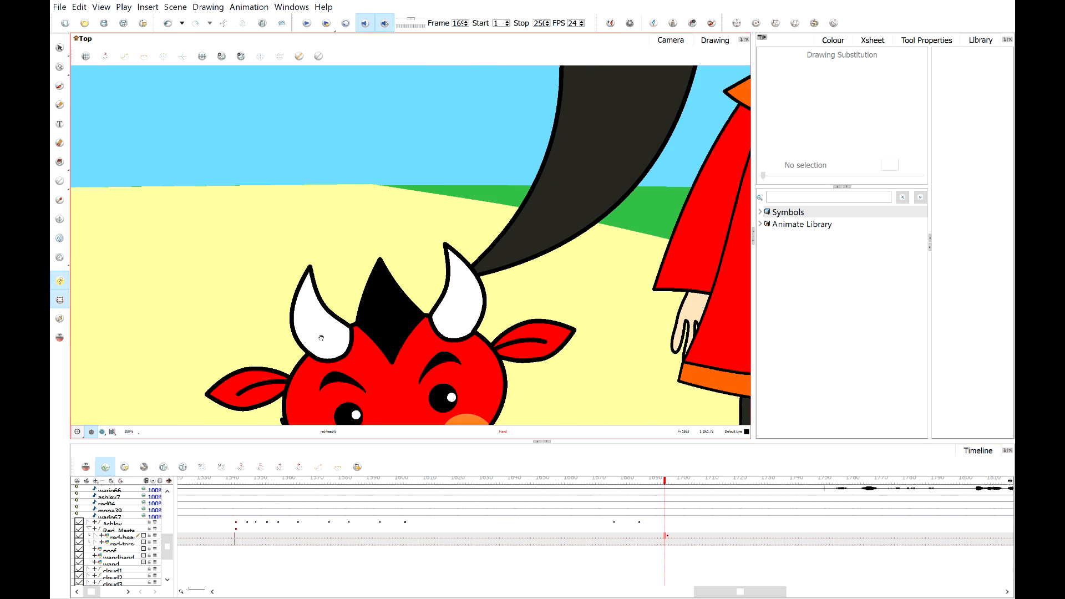
pyautogui.moveTo(307, 320); pyautogui.dragTo(301, 226)
pyautogui.scroll(1, 302, 226)
pyautogui.scroll(-2, 302, 226)
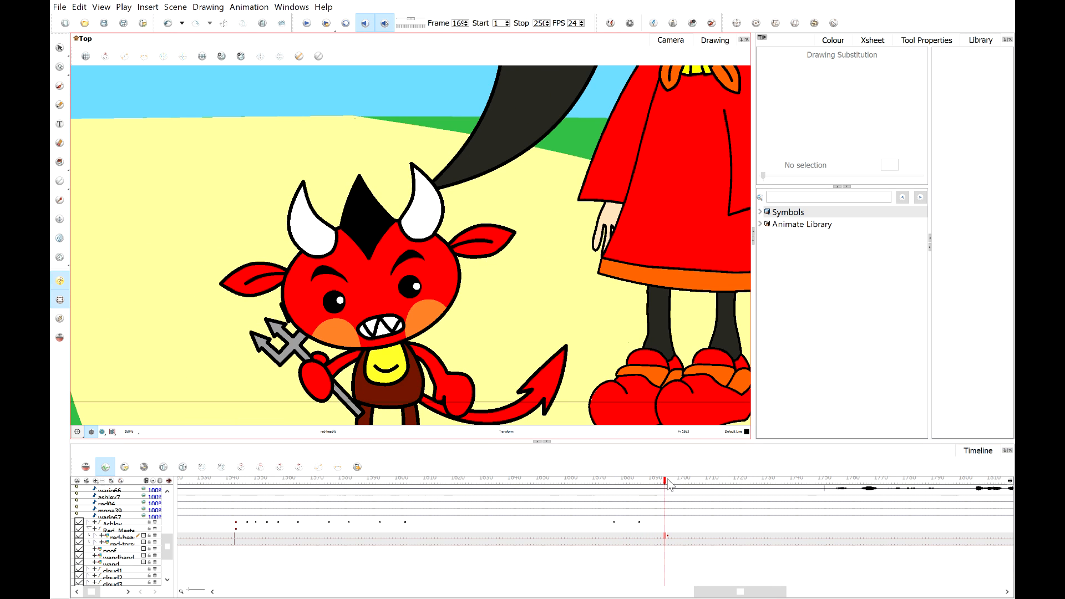
# Try tilting the devil's head at a frame slightly later on the timeline.
pyautogui.moveTo(661, 483); pyautogui.dragTo(688, 541)
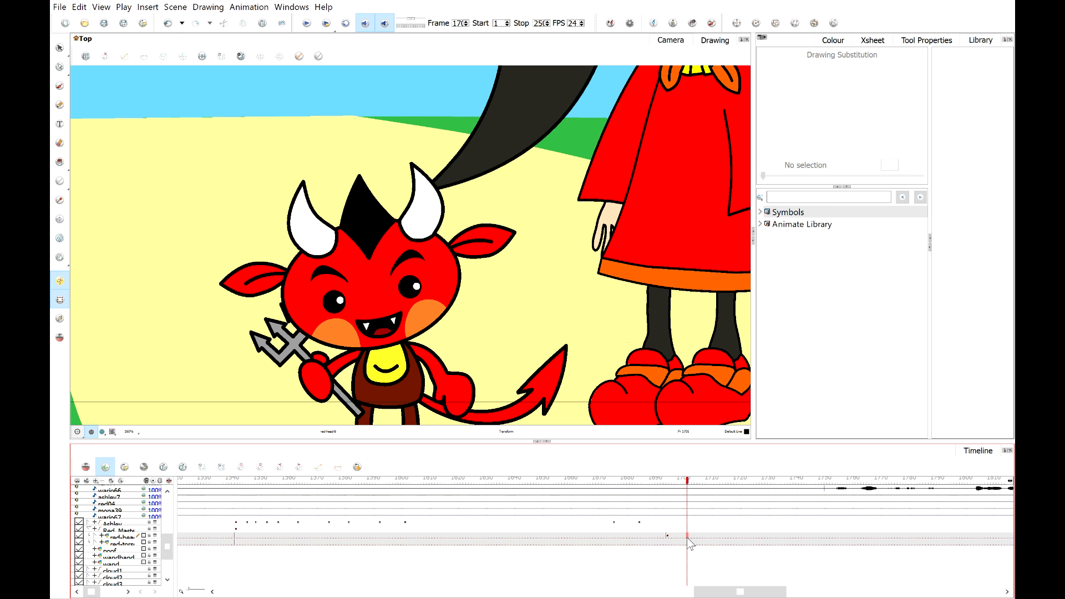
pyautogui.click(687, 535)
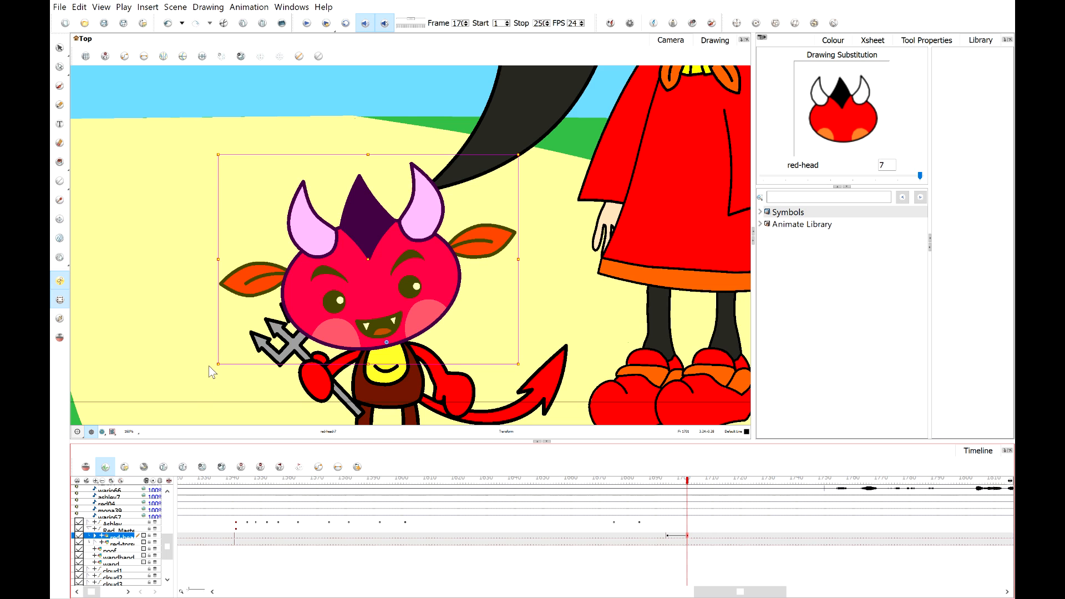
pyautogui.moveTo(211, 366); pyautogui.dragTo(216, 282)
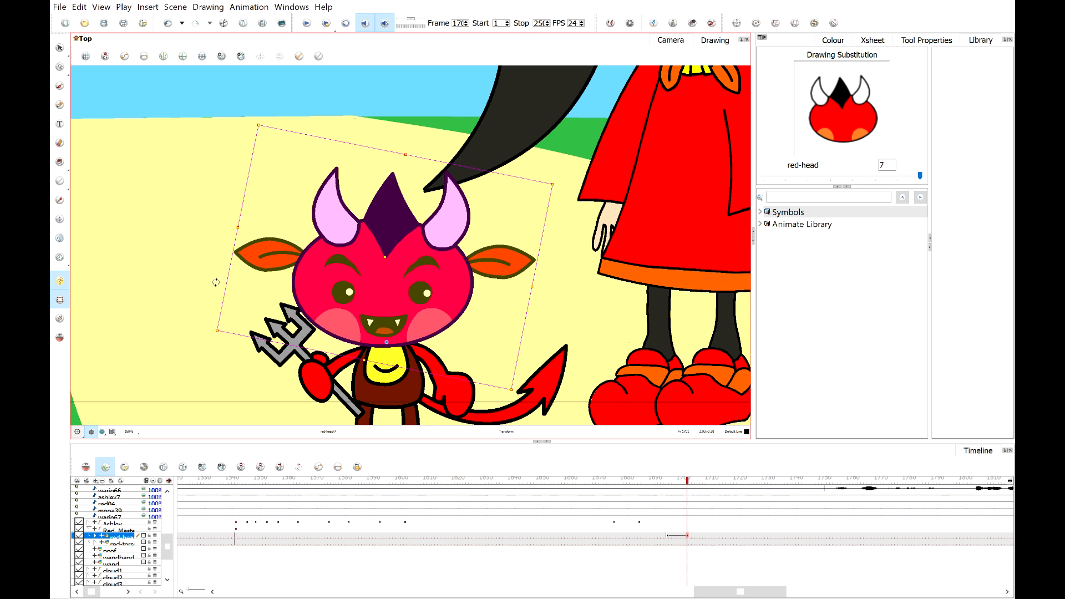
pyautogui.click(517, 306)
# Select the devil's eyebrows and shift them slightly to the right.
pyautogui.scroll(2, 470, 288)
pyautogui.click(378, 253)
pyautogui.keyDown('shift'); pyautogui.click(272, 255); pyautogui.keyUp('shift')
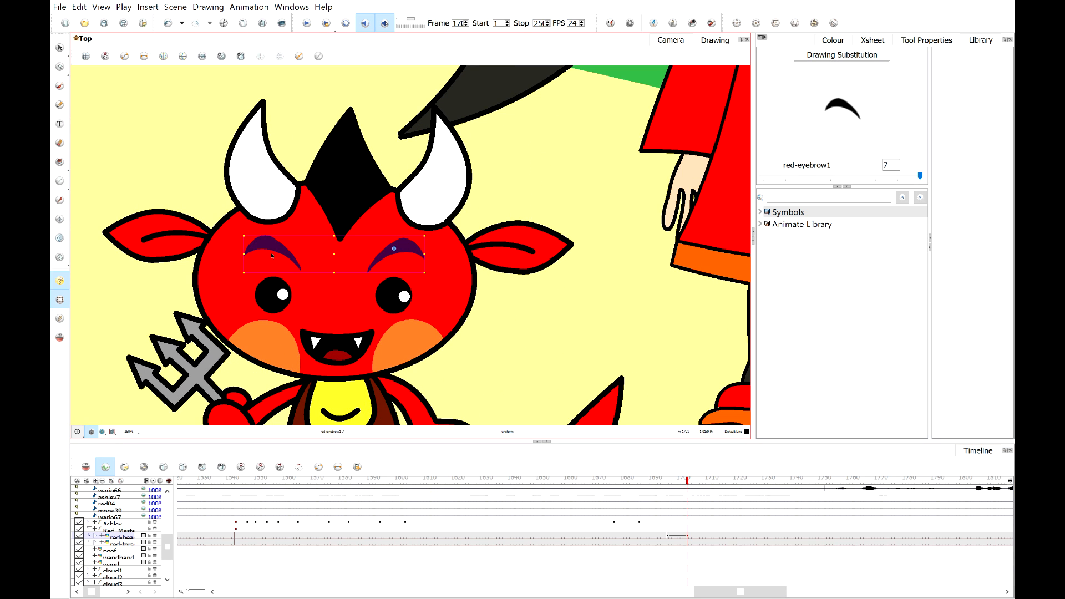
pyautogui.moveTo(276, 245); pyautogui.dragTo(285, 242)
# Rotate the devil's left ear upward and its right ear downward.
pyautogui.click(124, 240)
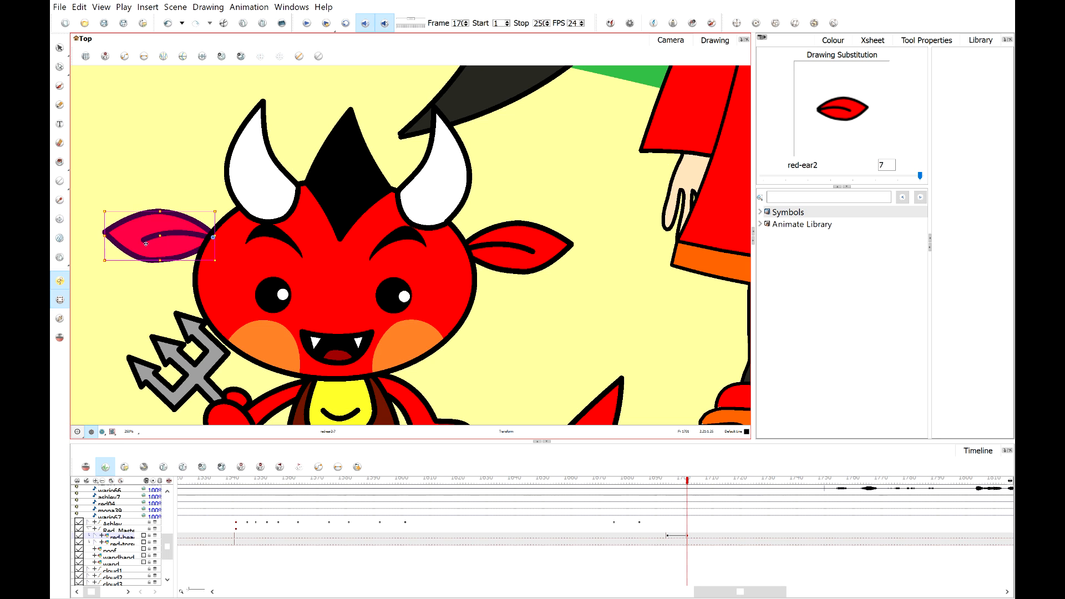
pyautogui.click(100, 256)
pyautogui.click(101, 238)
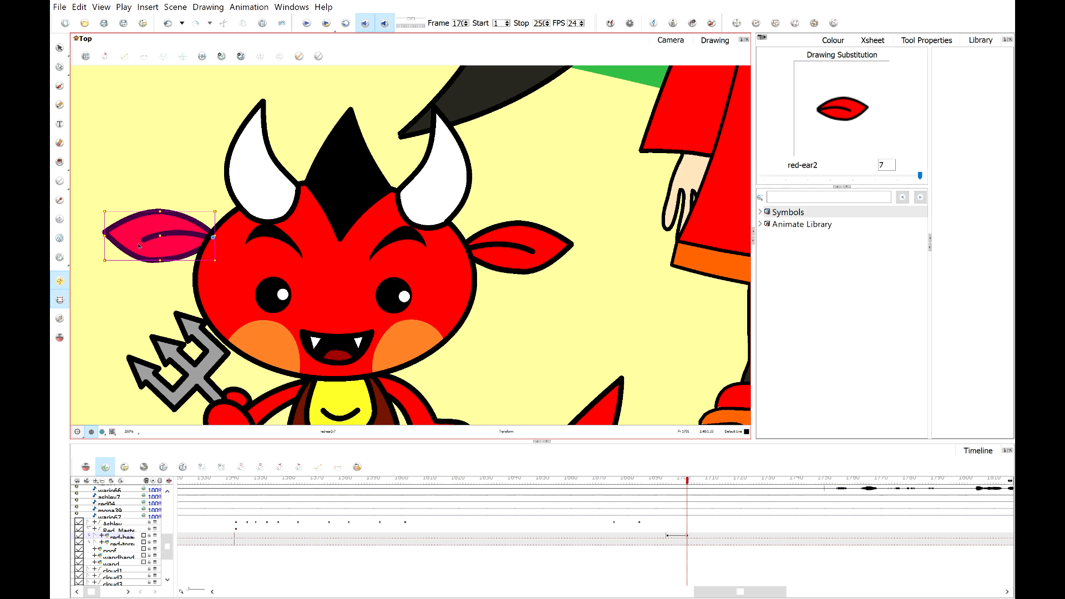
pyautogui.moveTo(104, 267); pyautogui.dragTo(112, 232)
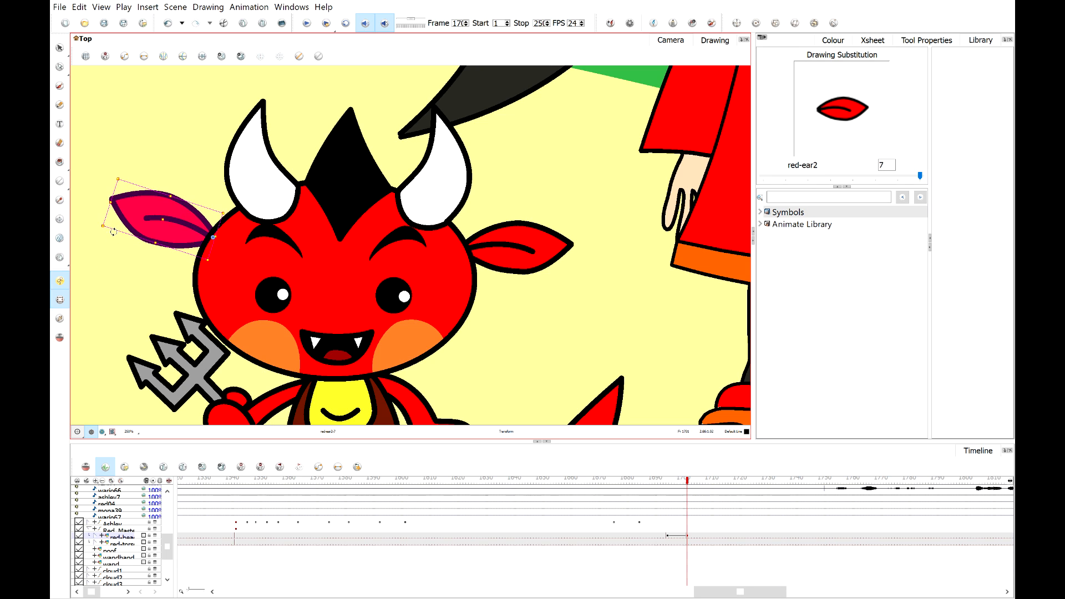
pyautogui.click(547, 261)
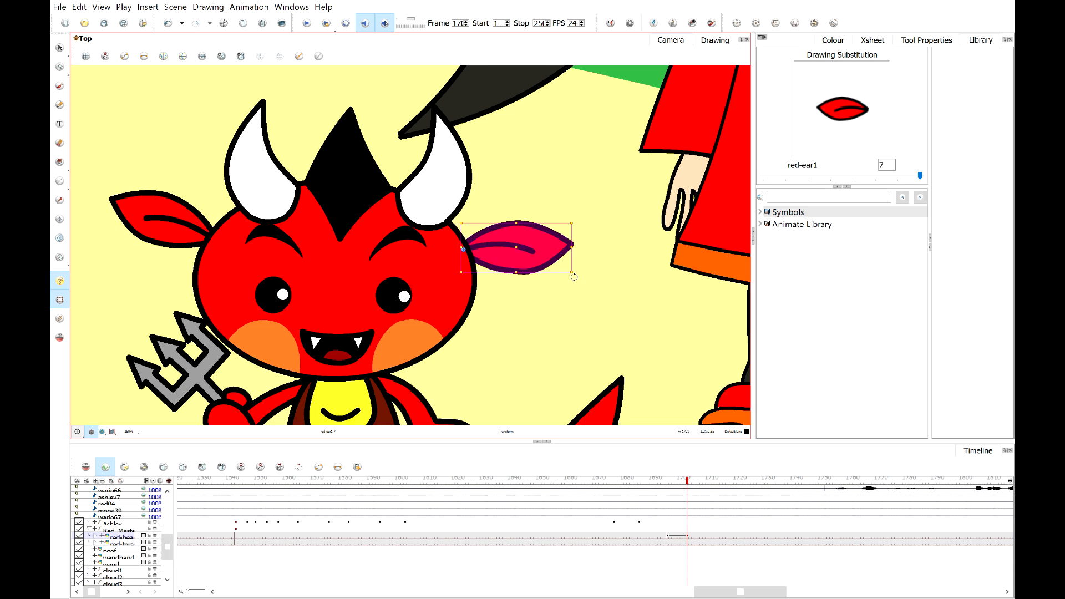
pyautogui.moveTo(573, 274); pyautogui.dragTo(568, 304)
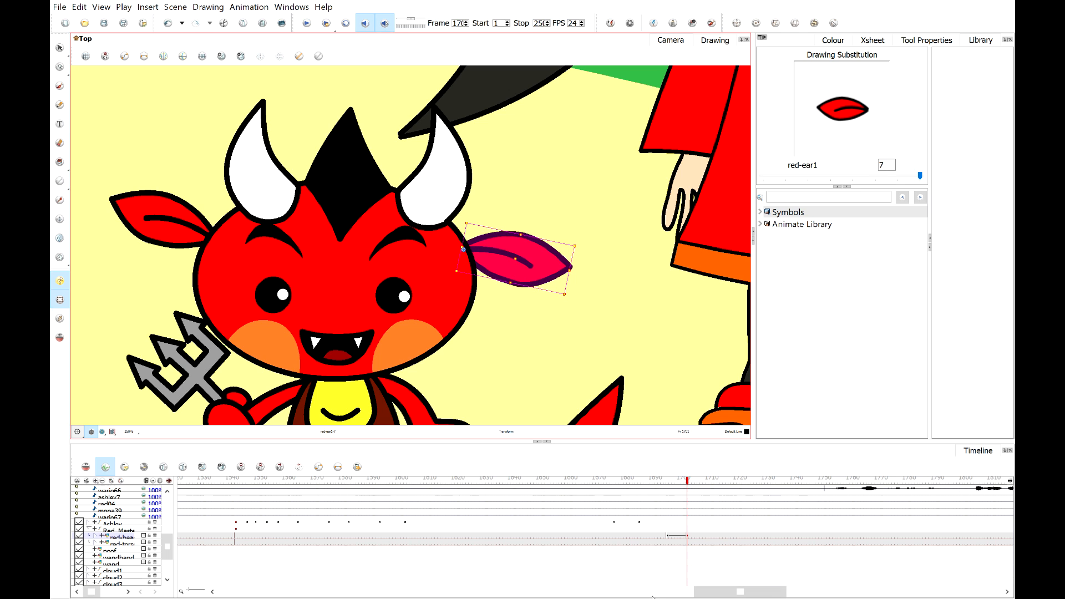
# Scrub to review the ears and increase the tilt of both ears further.
pyautogui.click(663, 481)
pyautogui.moveTo(663, 479); pyautogui.dragTo(693, 480)
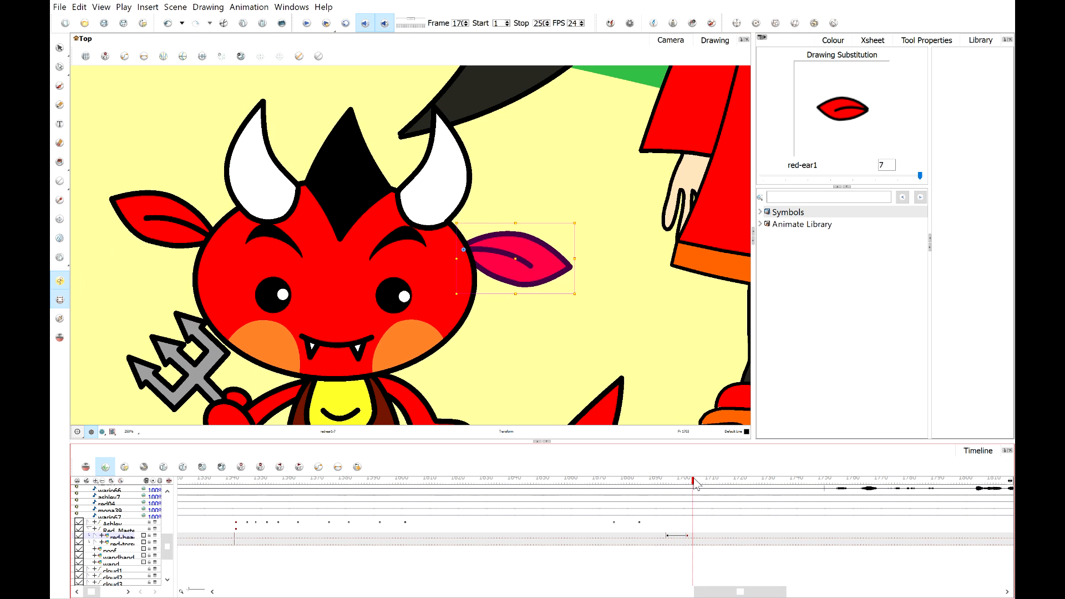
pyautogui.click(687, 479)
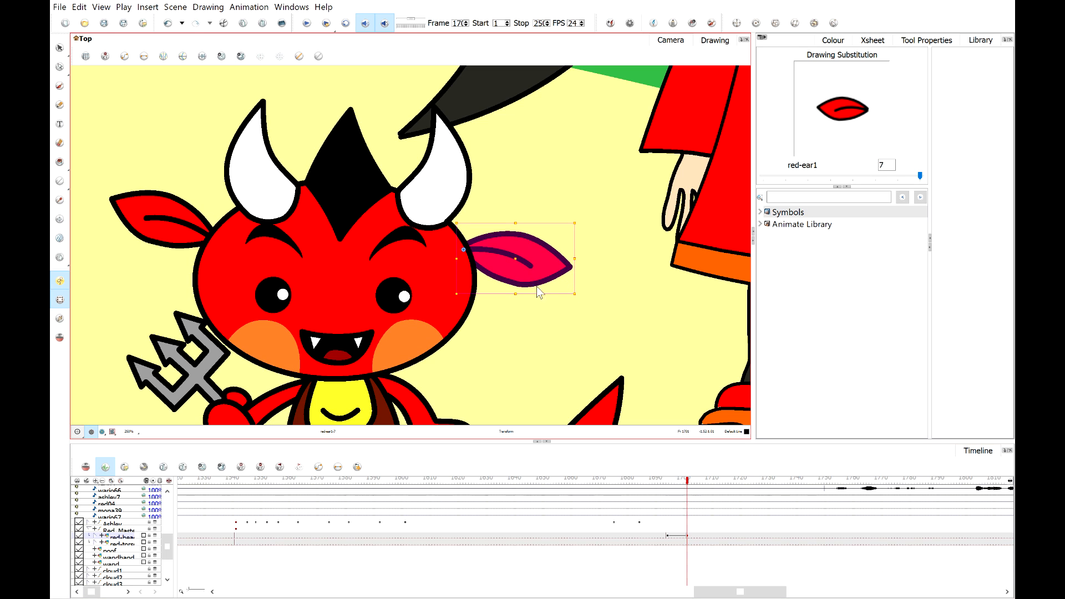
pyautogui.moveTo(575, 298); pyautogui.dragTo(570, 324)
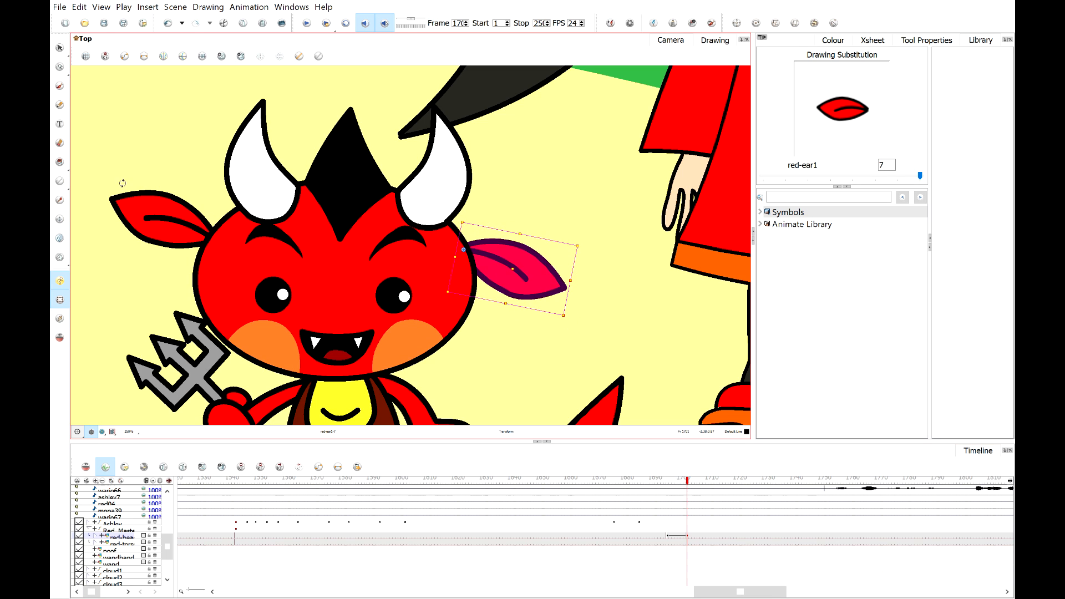
pyautogui.click(126, 210)
pyautogui.moveTo(98, 178); pyautogui.dragTo(79, 251)
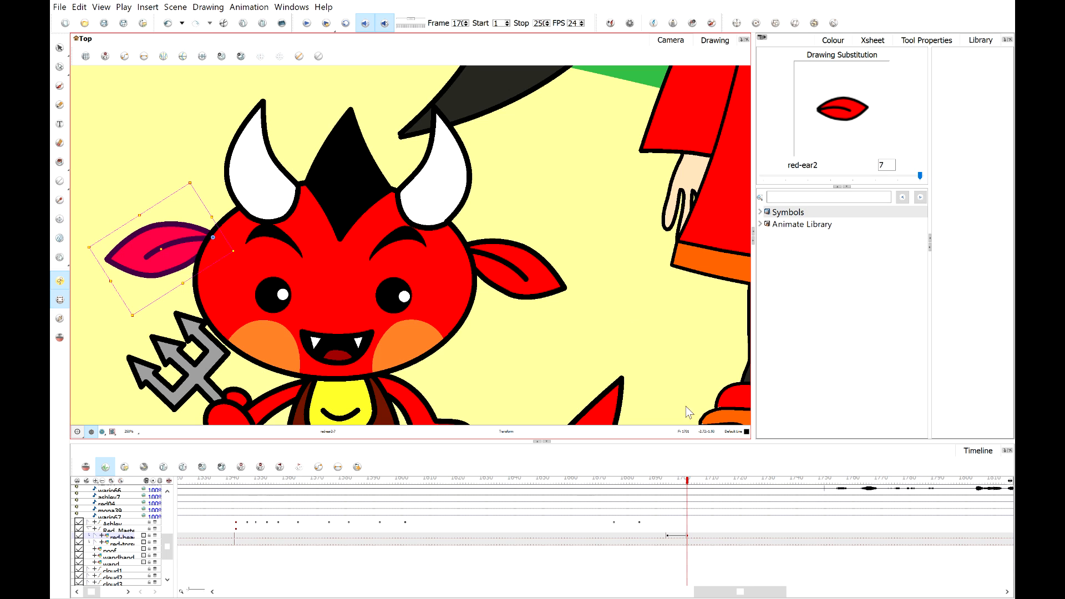
# Move to a later frame and select the devil's master layer at that frame.
pyautogui.click(702, 481)
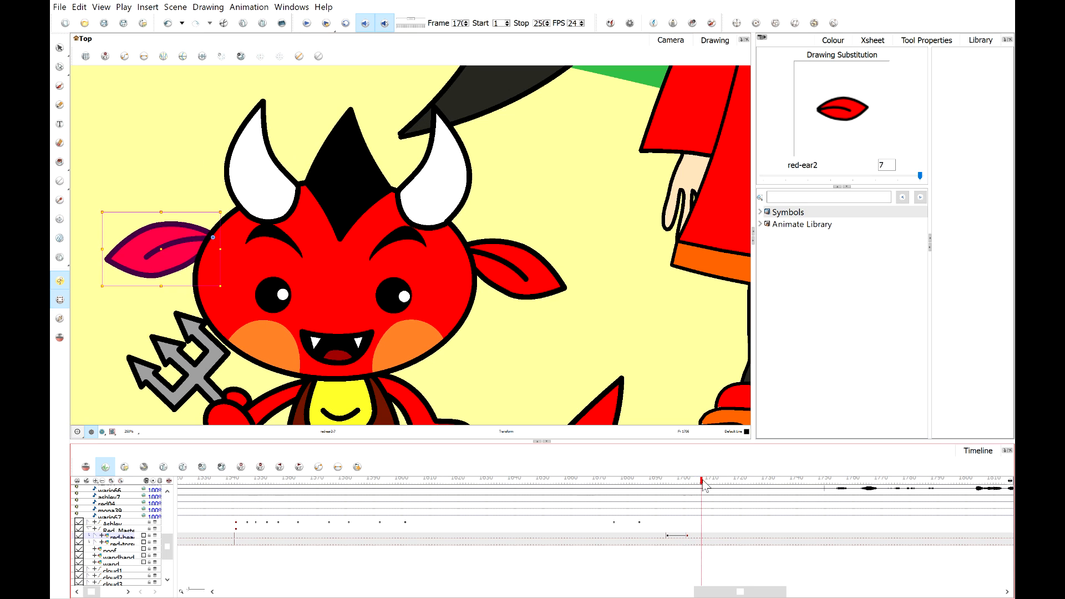
pyautogui.moveTo(702, 482); pyautogui.dragTo(742, 484)
pyautogui.scroll(-3, 501, 301)
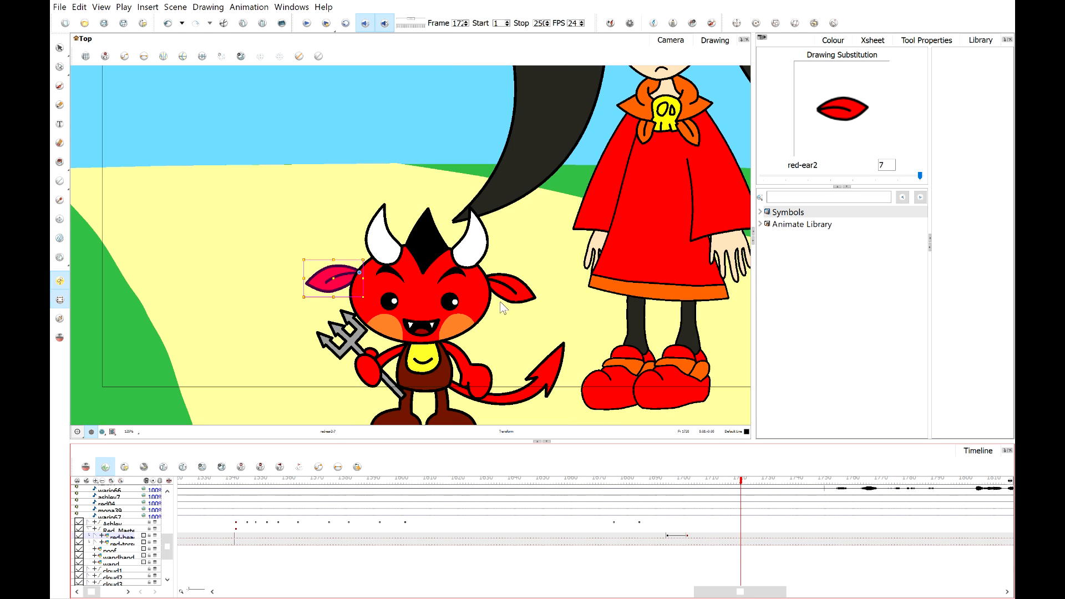
pyautogui.click(742, 537)
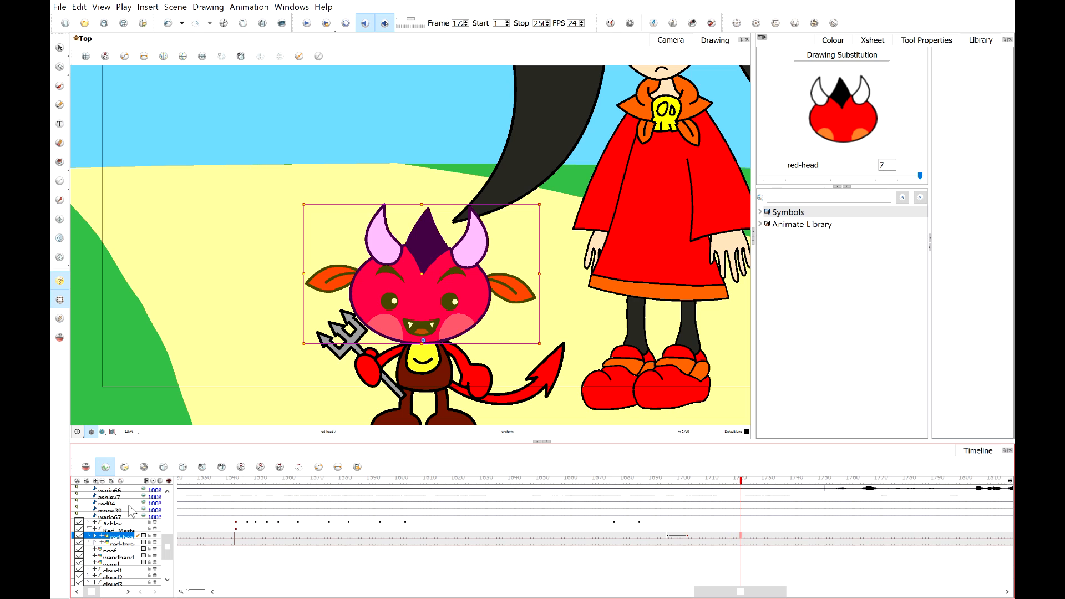
pyautogui.click(89, 530)
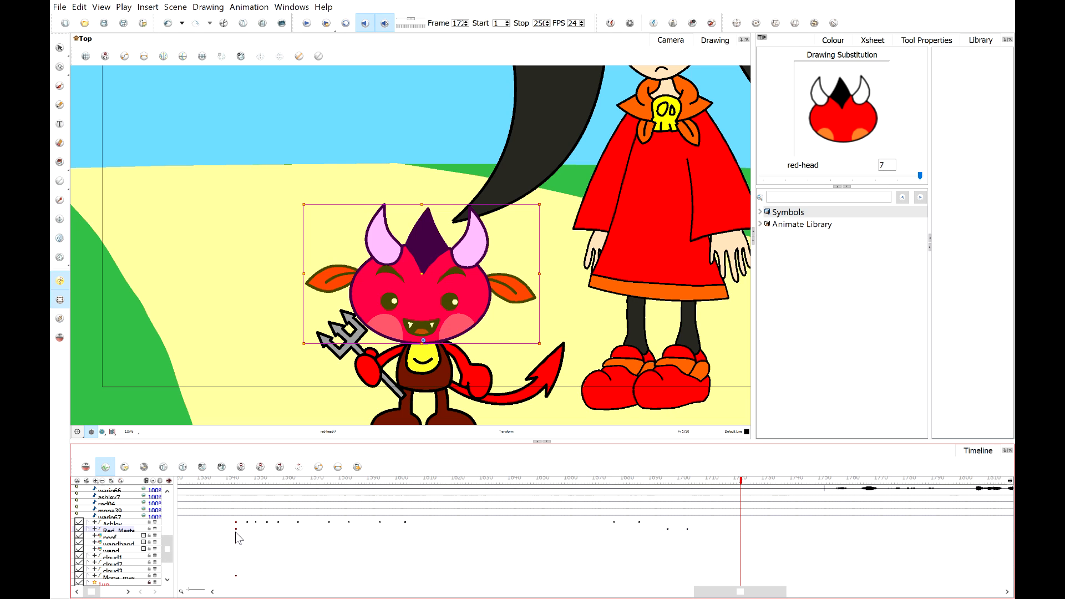
pyautogui.click(742, 528)
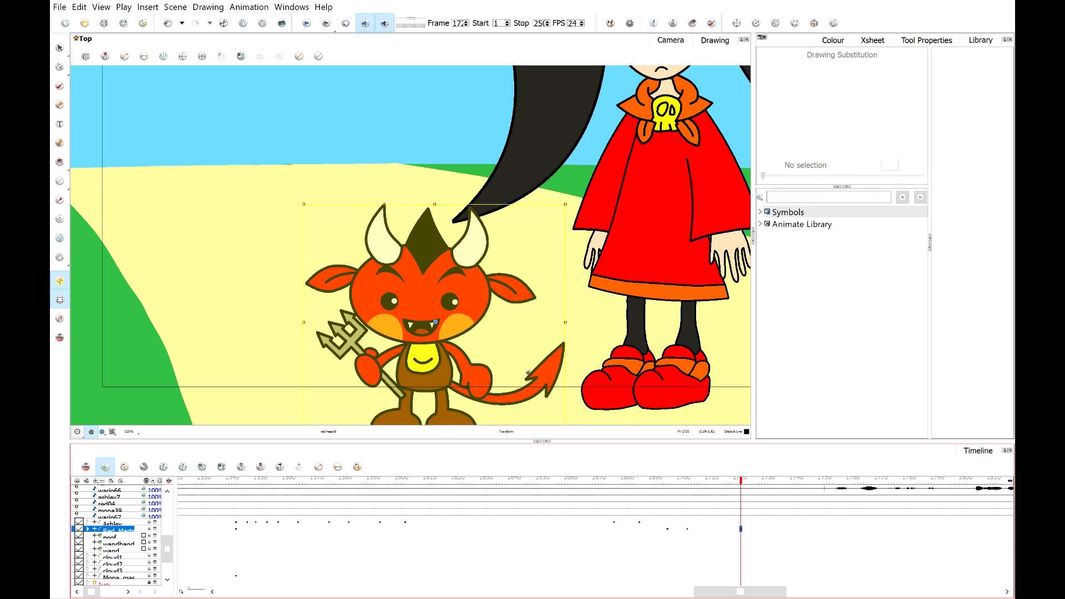
# Try rotating the devil's pitchfork hand and undo the rotation.
pyautogui.click(479, 370)
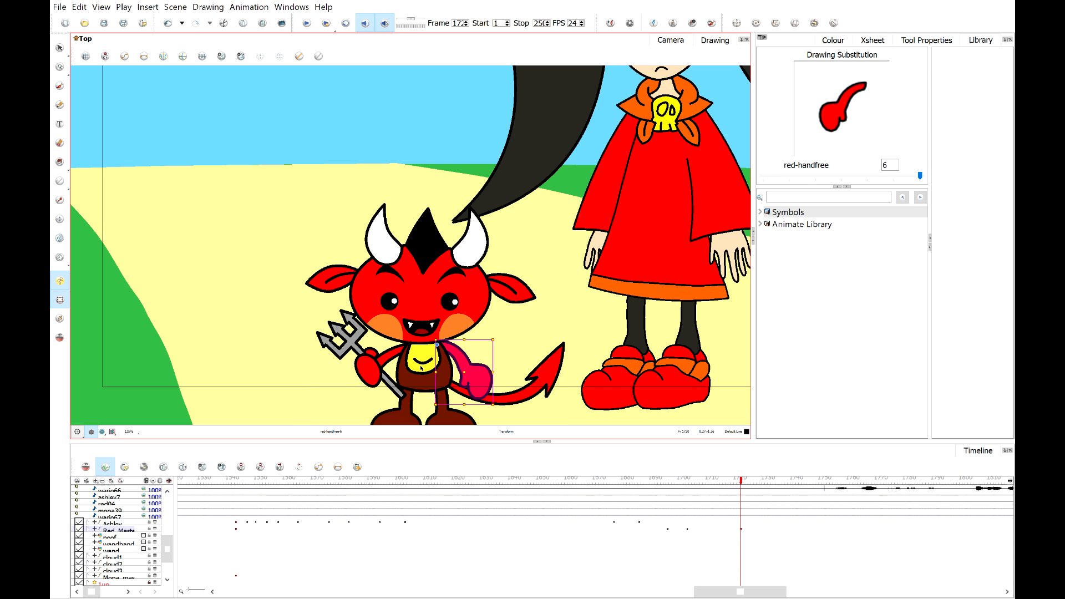
pyautogui.click(389, 360)
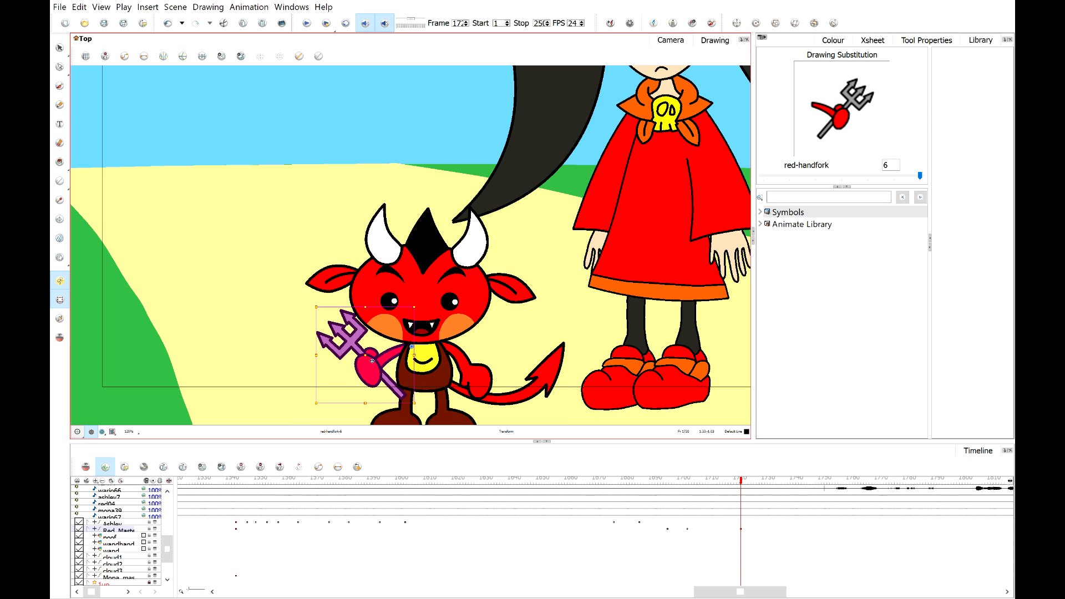
pyautogui.moveTo(309, 405); pyautogui.dragTo(320, 373)
pyautogui.hotkey('ctrl', 'z')
# Move to a later frame on the devil's master layer and compare its face with the previous keyframe.
pyautogui.click(744, 480)
pyautogui.moveTo(744, 481)
pyautogui.mouseDown()
pyautogui.moveTo(762, 481)
pyautogui.moveTo(730, 486)
pyautogui.moveTo(768, 544)
pyautogui.mouseUp()
pyautogui.click(768, 530)
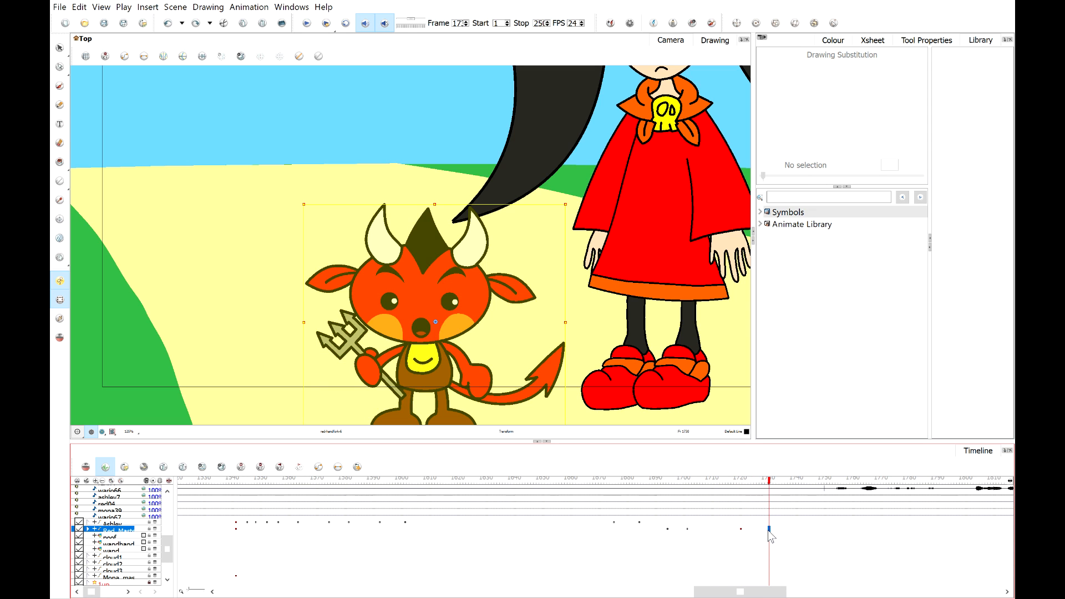
pyautogui.click(326, 300)
pyautogui.scroll(2, 329, 297)
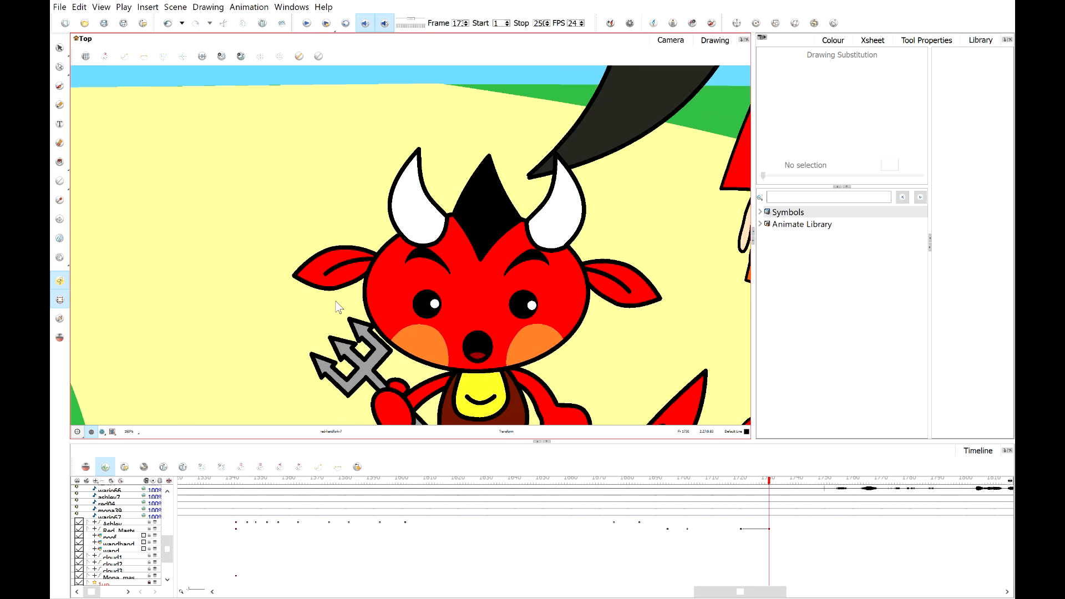
pyautogui.click(461, 247)
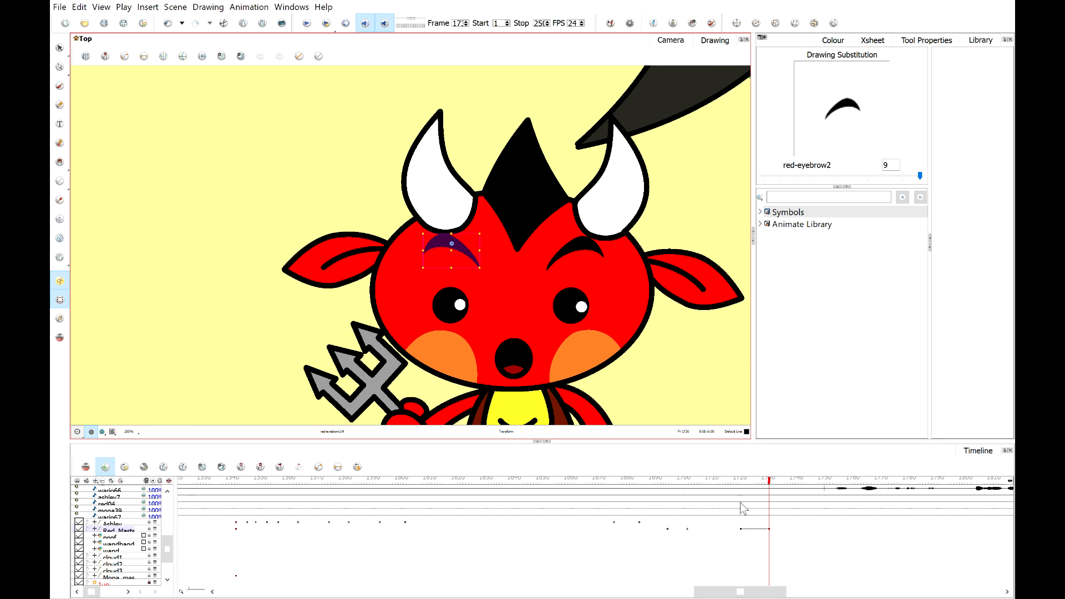
pyautogui.click(688, 529)
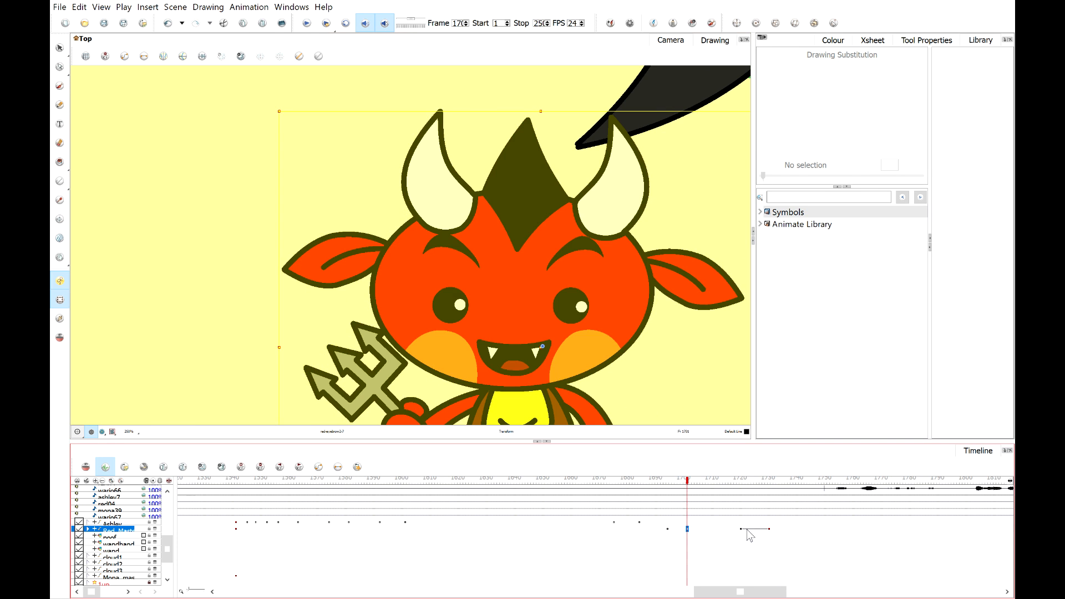
pyautogui.moveTo(720, 481); pyautogui.dragTo(768, 478)
pyautogui.click(772, 495)
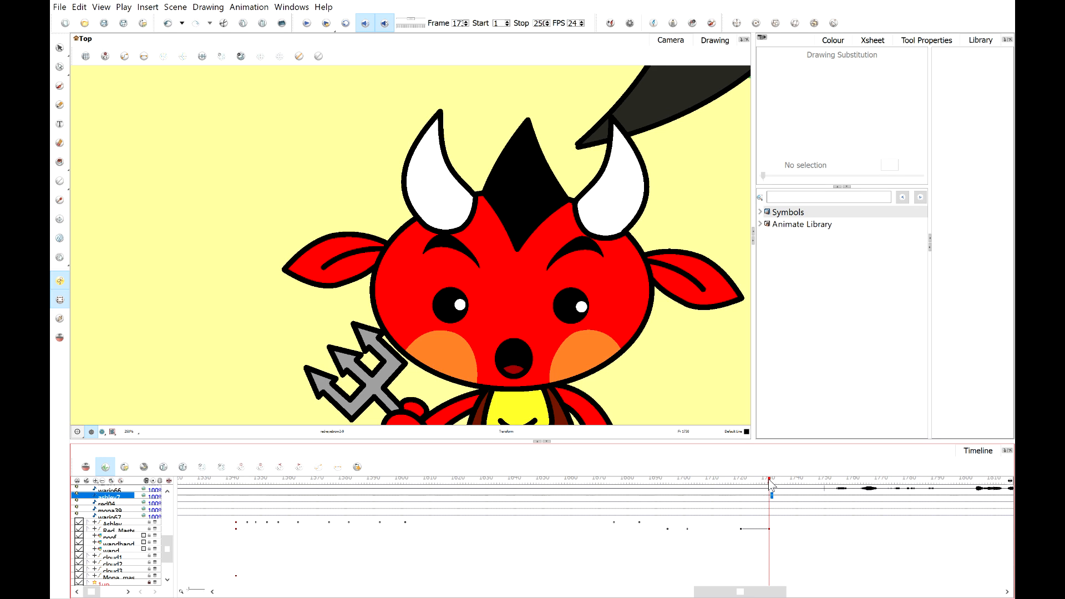
# Lower the devil's right eyebrow slightly at the current frame.
pyautogui.click(464, 246)
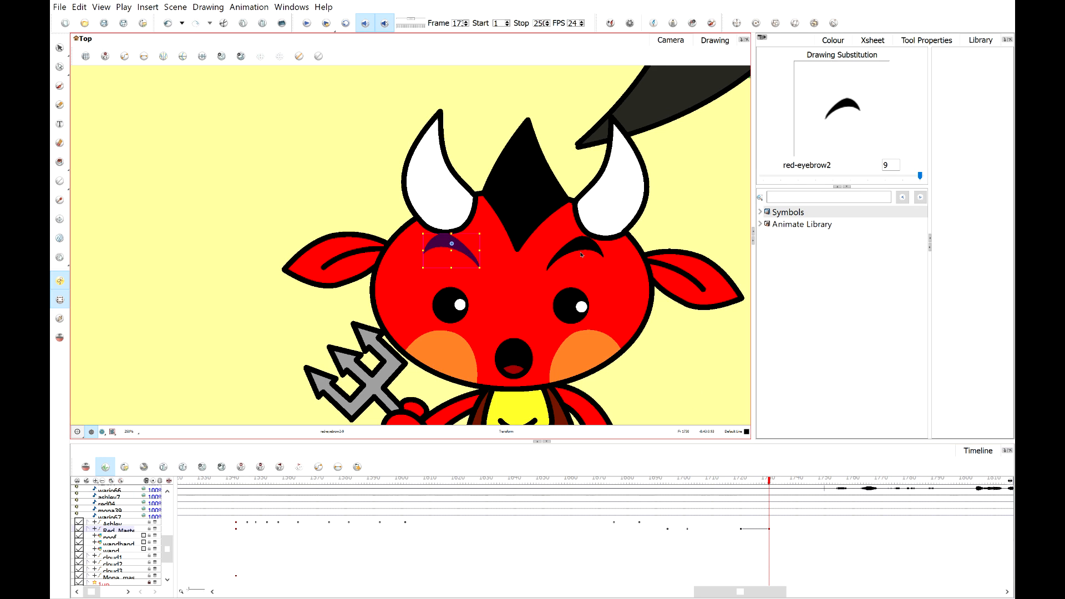
pyautogui.keyDown('shift'); pyautogui.click(582, 251); pyautogui.keyUp('shift')
pyautogui.moveTo(583, 253); pyautogui.dragTo(583, 265)
pyautogui.click(678, 221)
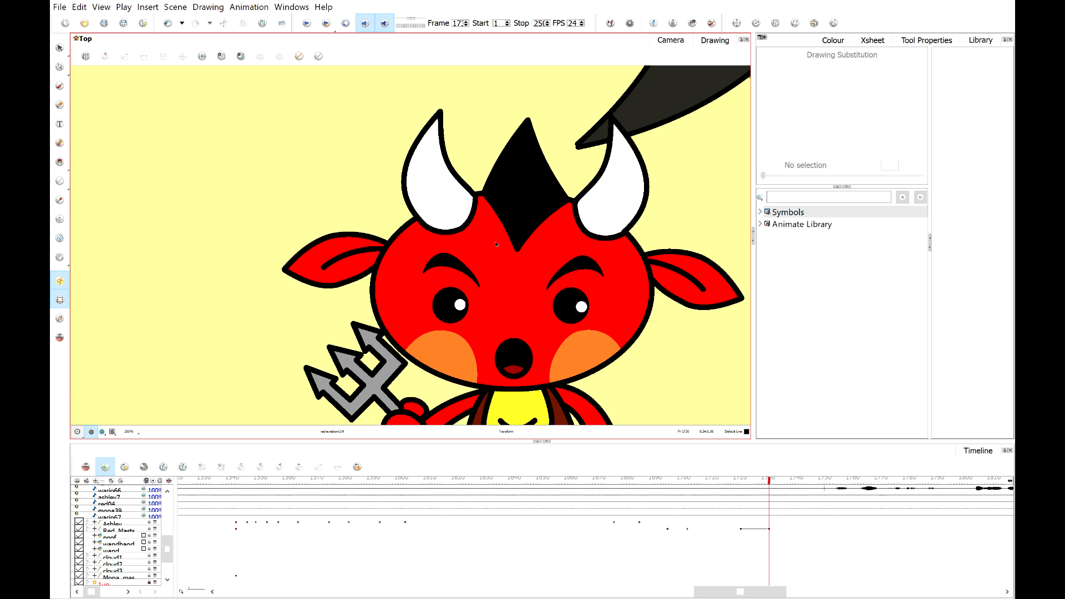
# Raise the devil's left eyebrow and lower its right eyebrow a little more.
pyautogui.click(451, 263)
pyautogui.moveTo(460, 266); pyautogui.dragTo(460, 250)
pyautogui.click(592, 264)
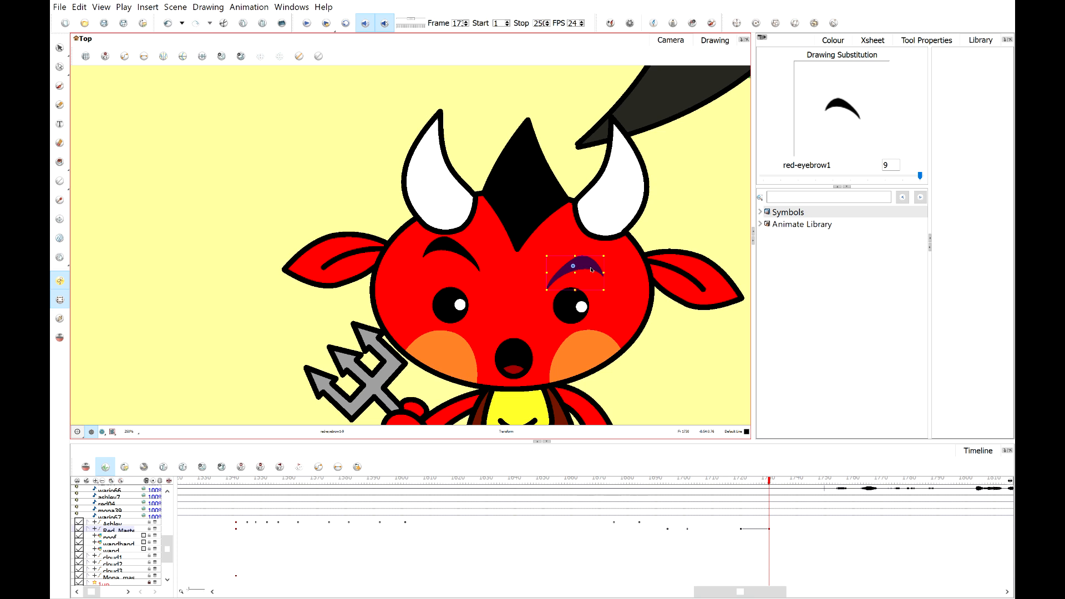
pyautogui.moveTo(592, 265); pyautogui.dragTo(592, 270)
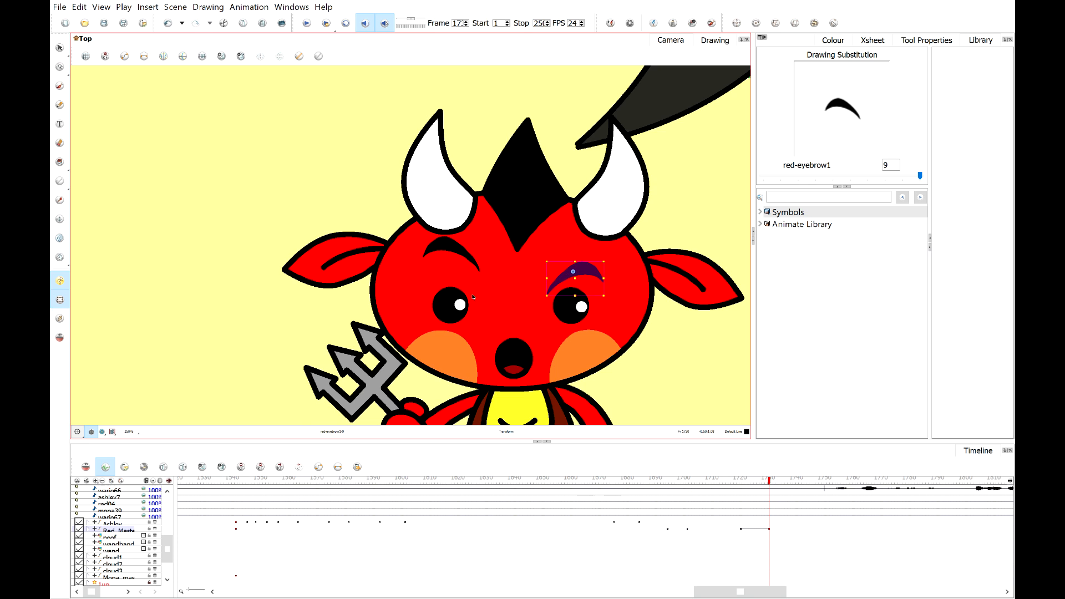
# Shift both of the devil's pupils upward and to the left within its eyes.
pyautogui.scroll(3, 473, 297)
pyautogui.click(457, 306)
pyautogui.moveTo(456, 308); pyautogui.dragTo(442, 288)
pyautogui.click(689, 312)
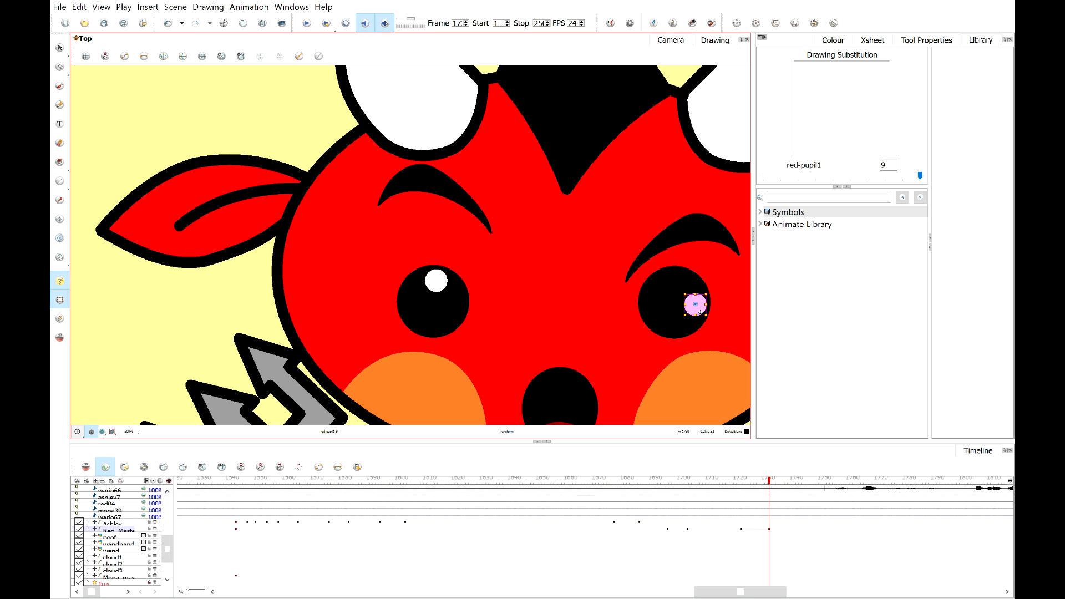
pyautogui.scroll(2, 697, 312)
pyautogui.moveTo(696, 312); pyautogui.dragTo(656, 265)
pyautogui.scroll(-4, 656, 265)
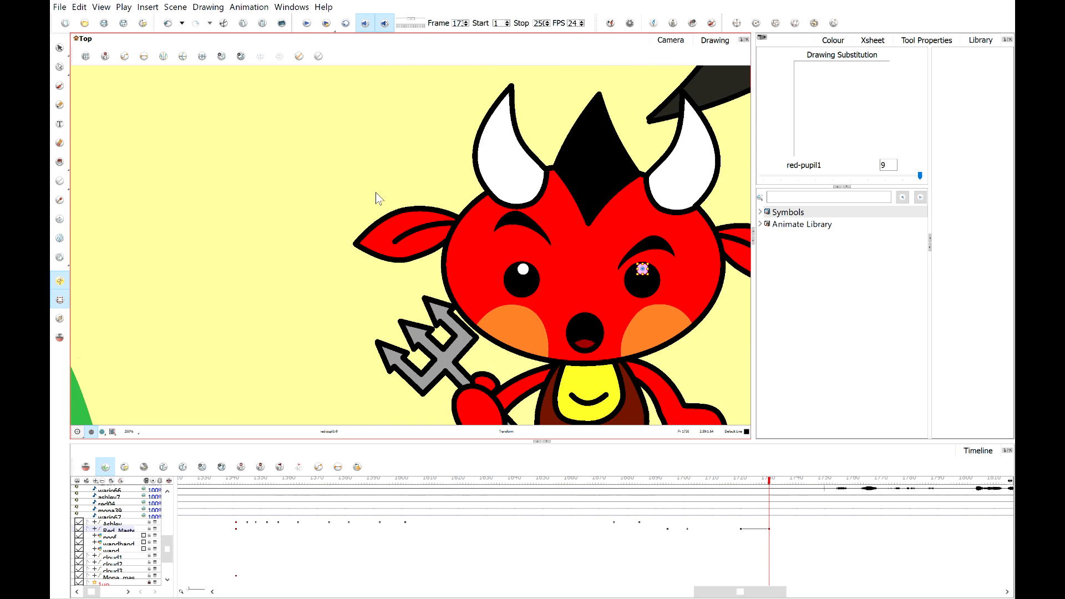
pyautogui.click(381, 141)
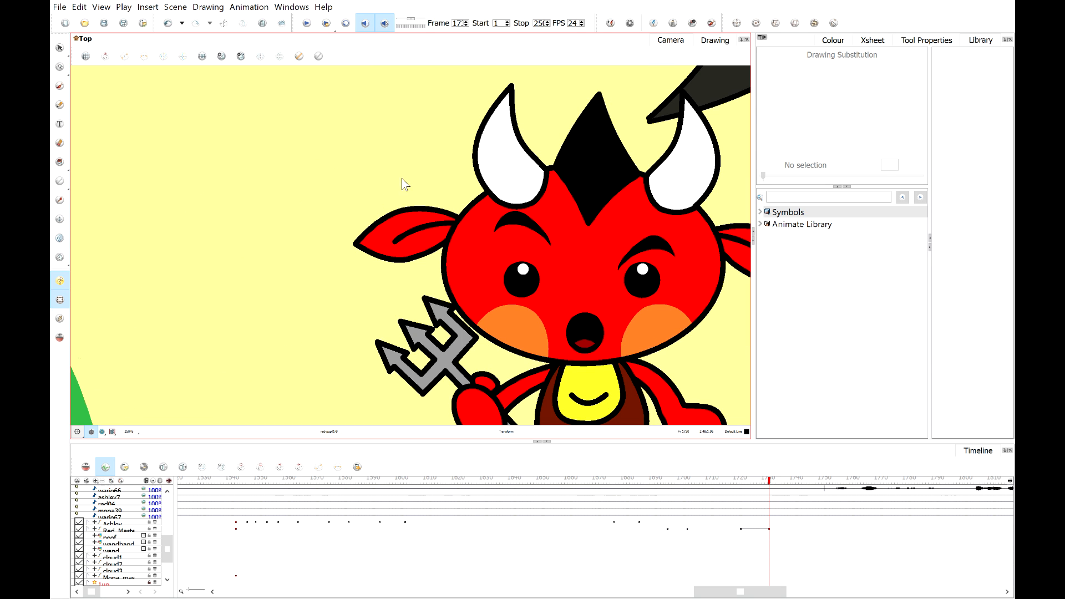
pyautogui.scroll(3, 646, 283)
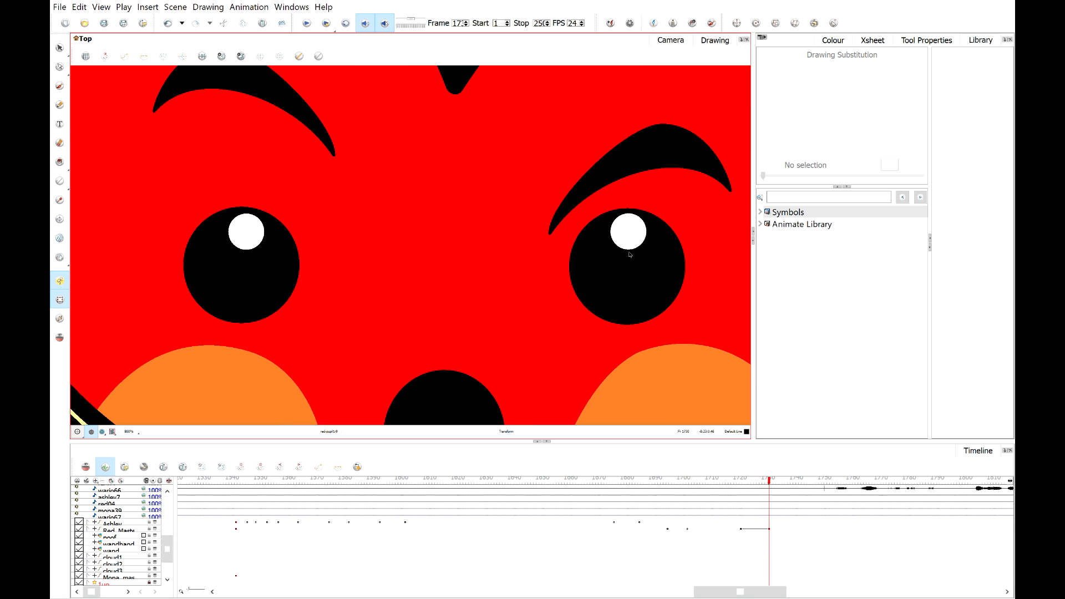
pyautogui.click(629, 246)
pyautogui.press('Down')
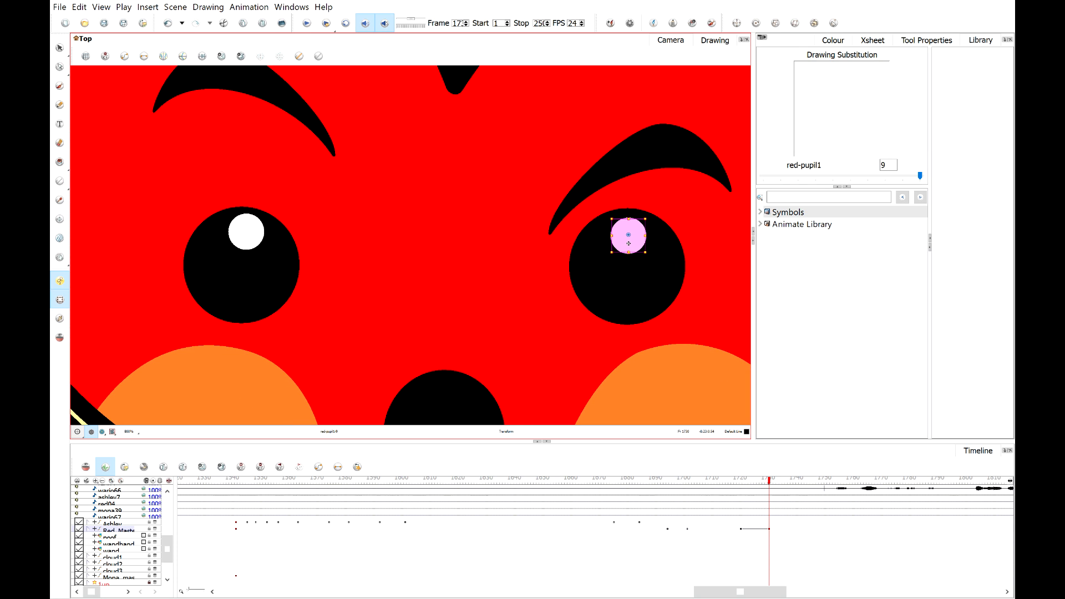
pyautogui.press('Up')
# Rotate both of the devil's ears upward.
pyautogui.scroll(-3, 602, 244)
pyautogui.moveTo(514, 230); pyautogui.dragTo(470, 259)
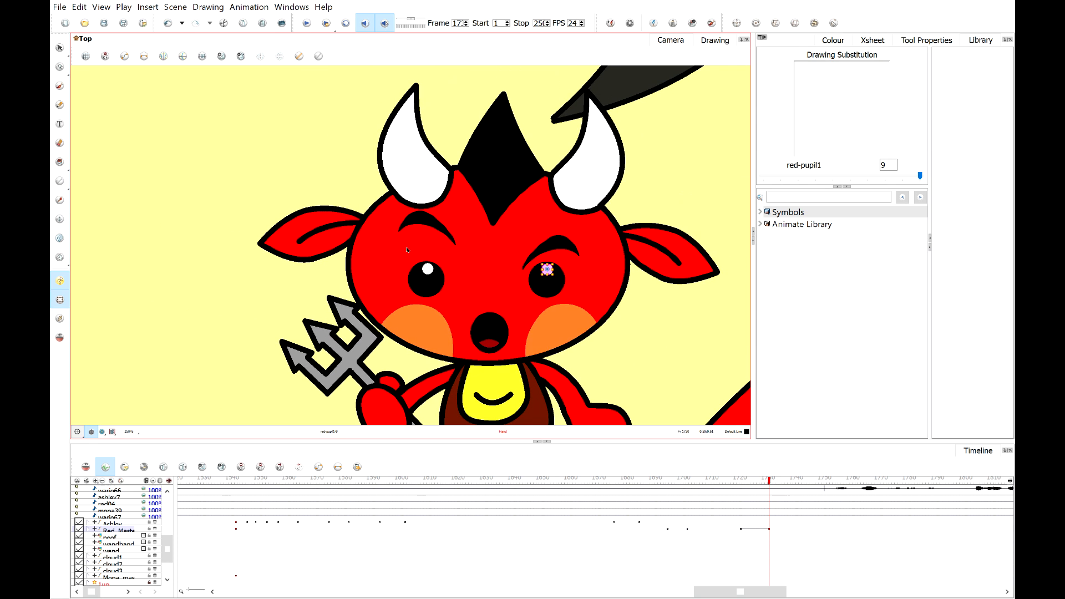
pyautogui.click(286, 249)
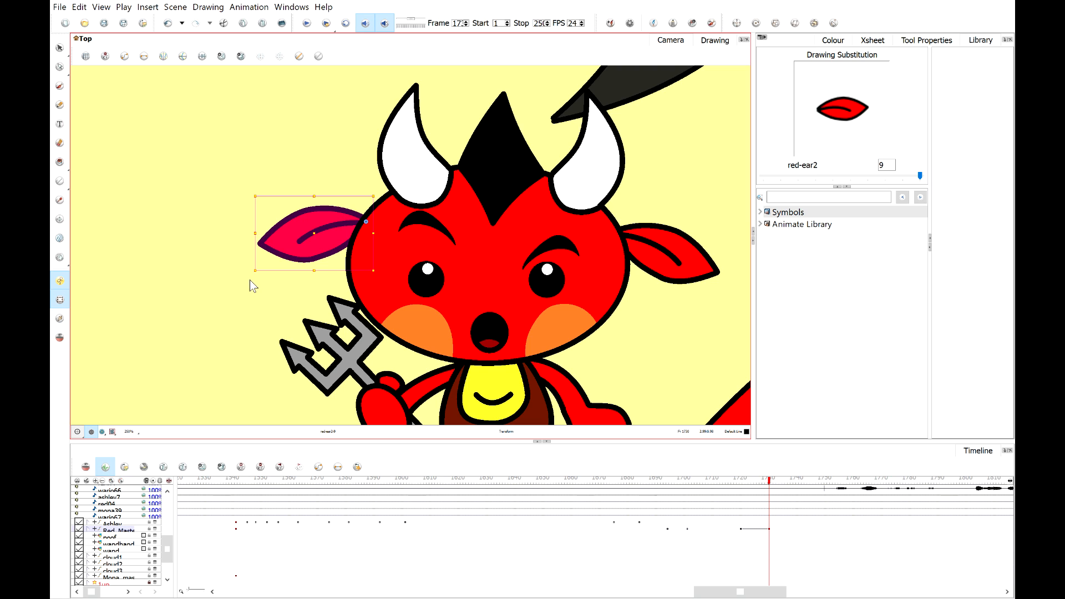
pyautogui.moveTo(248, 276); pyautogui.dragTo(291, 194)
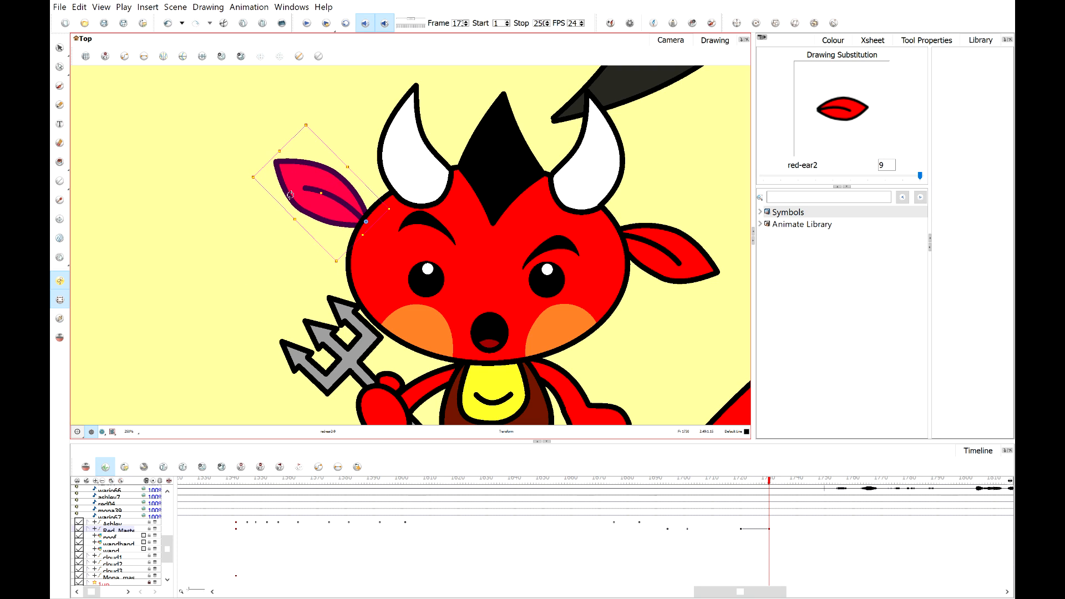
pyautogui.click(658, 252)
pyautogui.moveTo(726, 312); pyautogui.dragTo(726, 211)
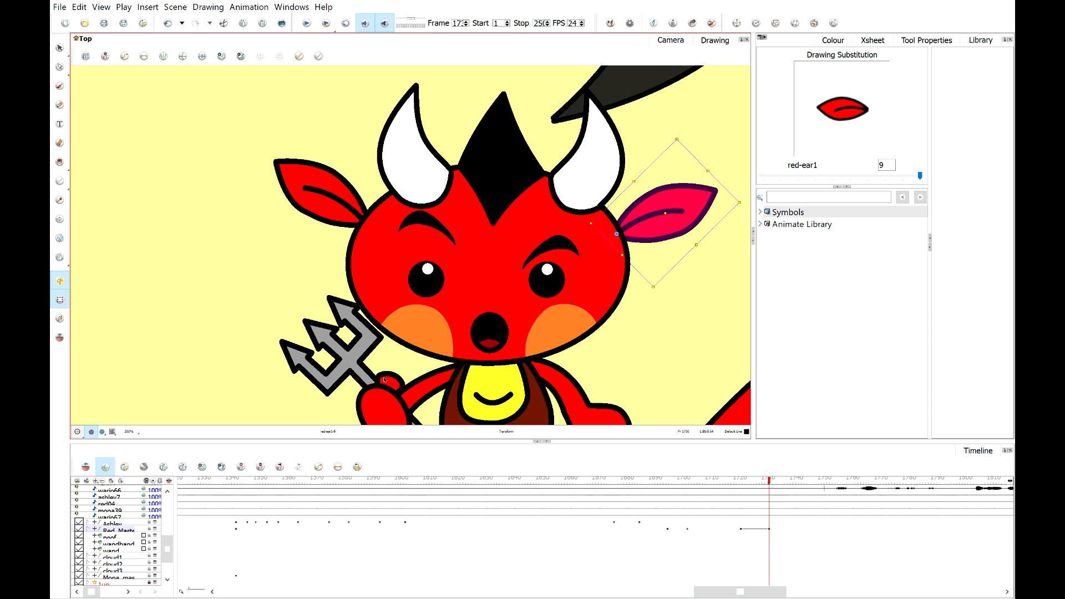
# Rotate the devil's pitchfork hand upward and reselect the master layer keyframe.
pyautogui.click(404, 390)
pyautogui.moveTo(270, 285)
pyautogui.mouseDown()
pyautogui.moveTo(267, 255)
pyautogui.moveTo(312, 214)
pyautogui.mouseUp()
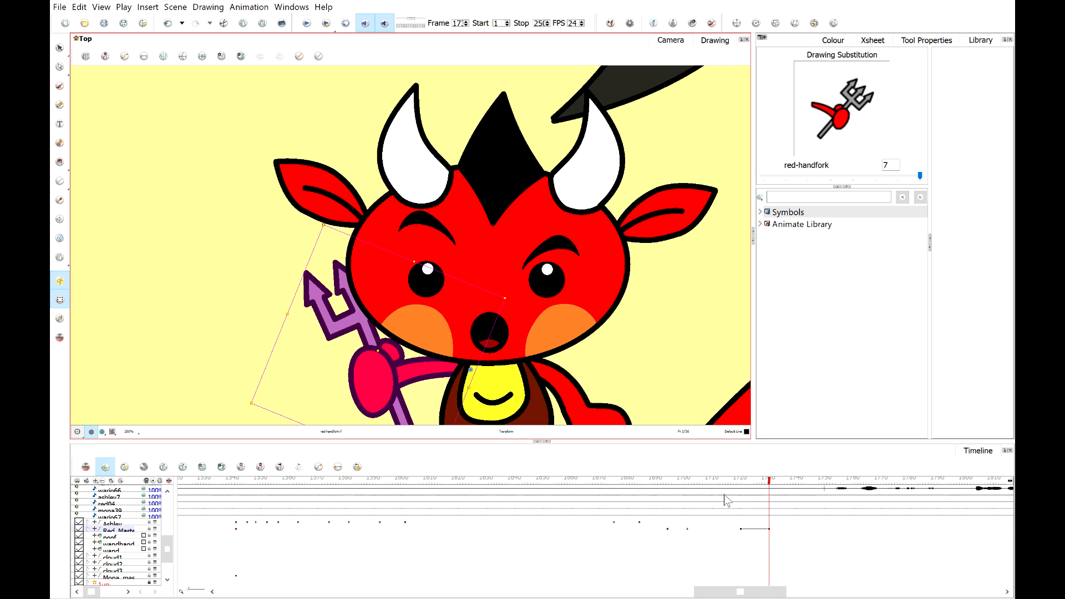
pyautogui.click(771, 528)
pyautogui.moveTo(749, 481); pyautogui.dragTo(741, 481)
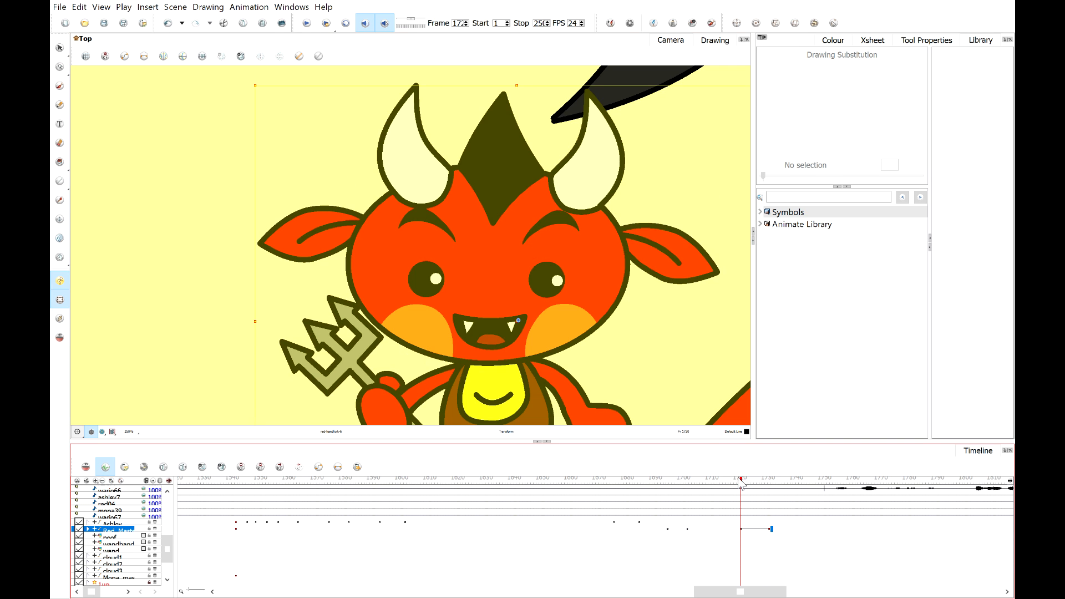
# Play back the scene to review the devil's new pose.
pyautogui.click(648, 323)
pyautogui.scroll(-2, 648, 323)
pyautogui.moveTo(621, 317); pyautogui.dragTo(471, 263)
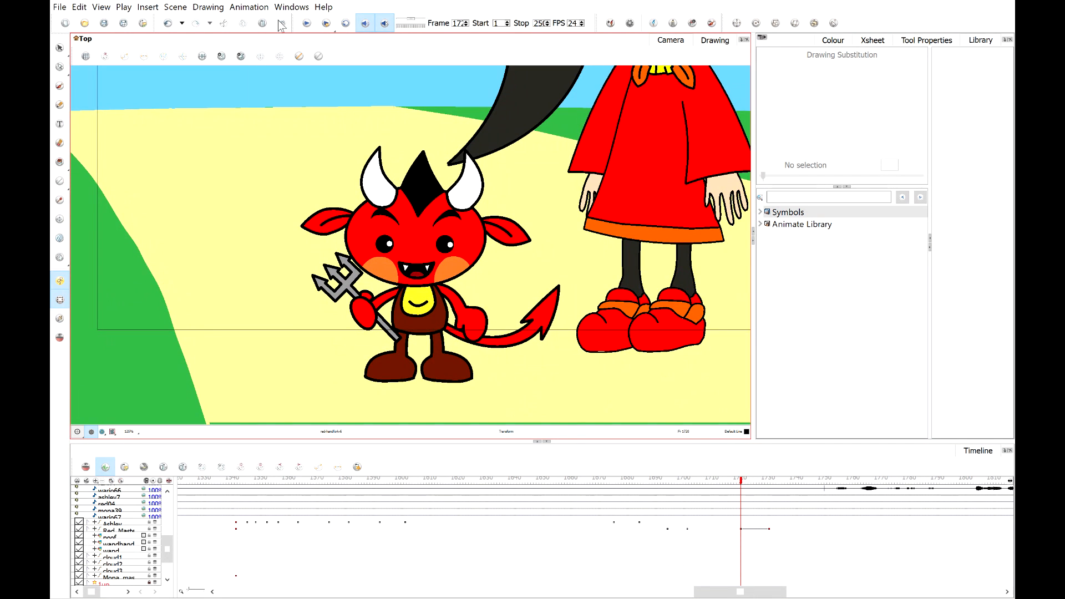
pyautogui.click(303, 24)
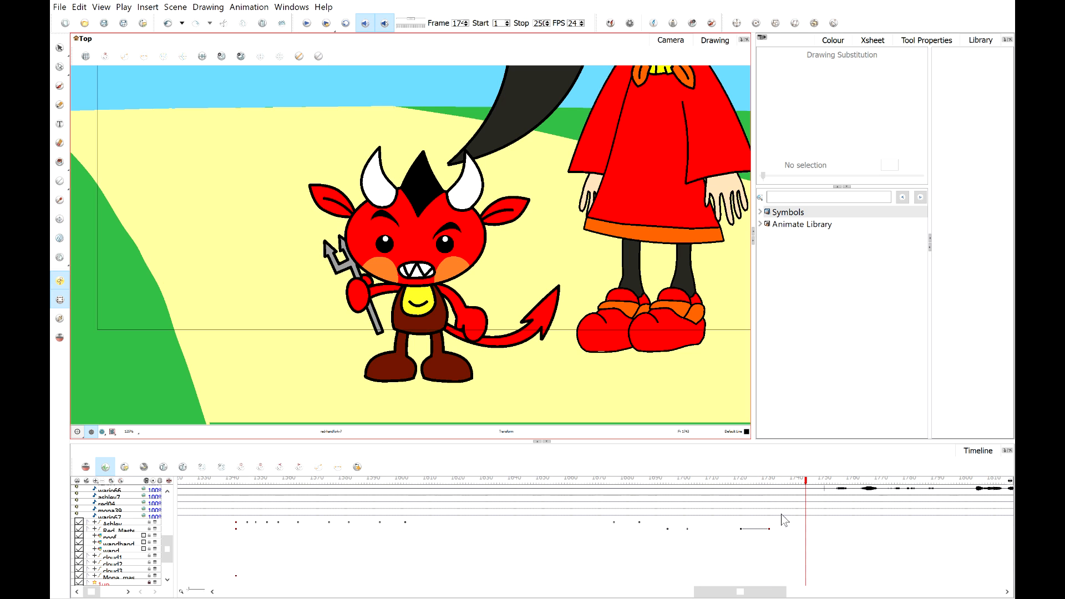
# Tilt the devil's head slightly at the current frame.
pyautogui.click(769, 528)
pyautogui.scroll(2, 555, 270)
pyautogui.click(504, 269)
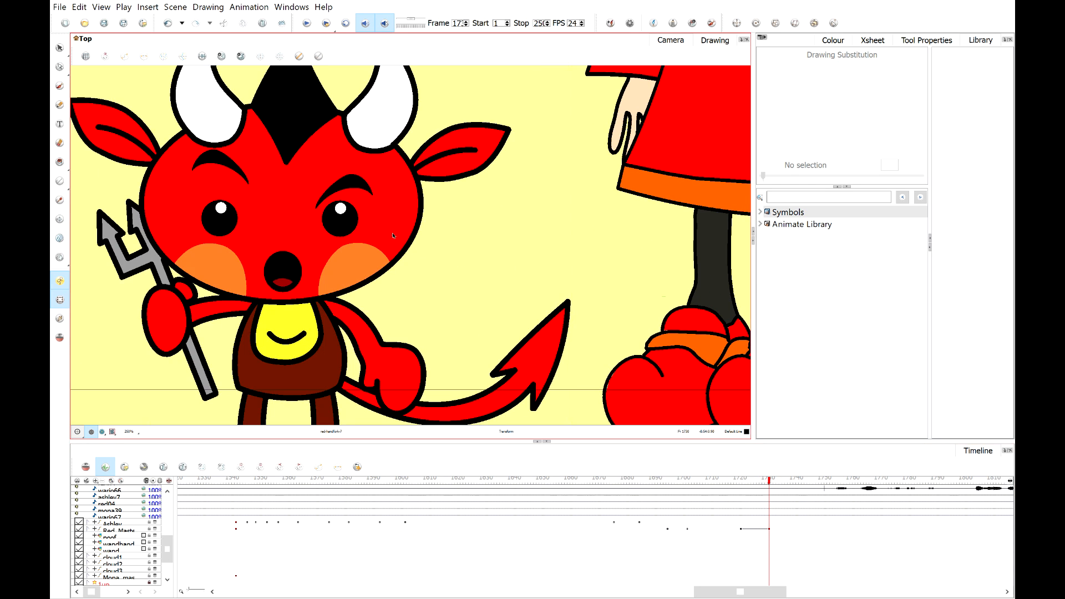
pyautogui.click(399, 235)
pyautogui.scroll(-2, 399, 236)
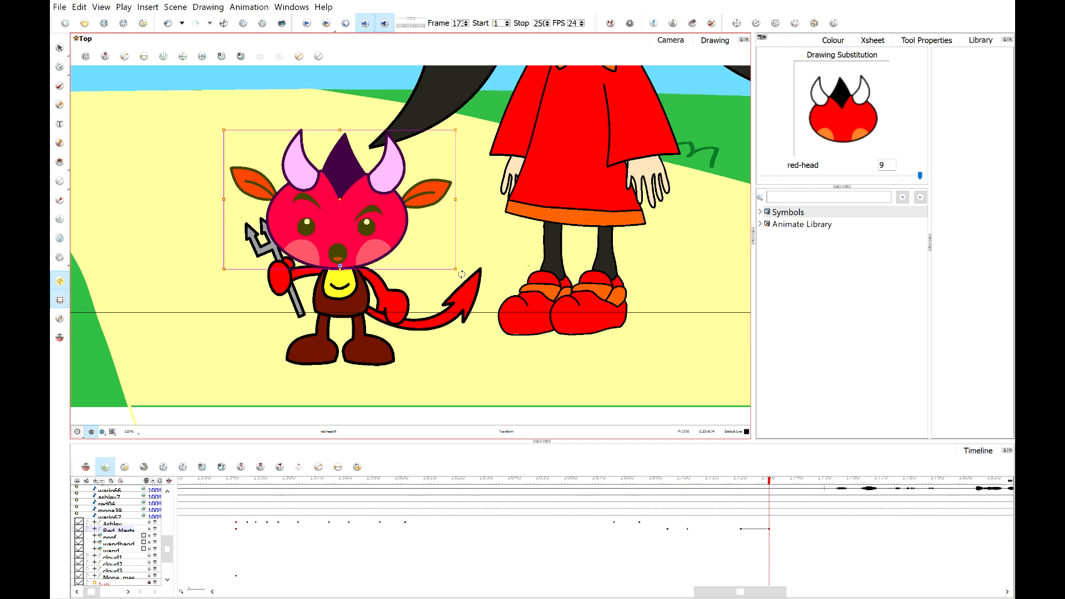
pyautogui.moveTo(467, 285); pyautogui.dragTo(460, 291)
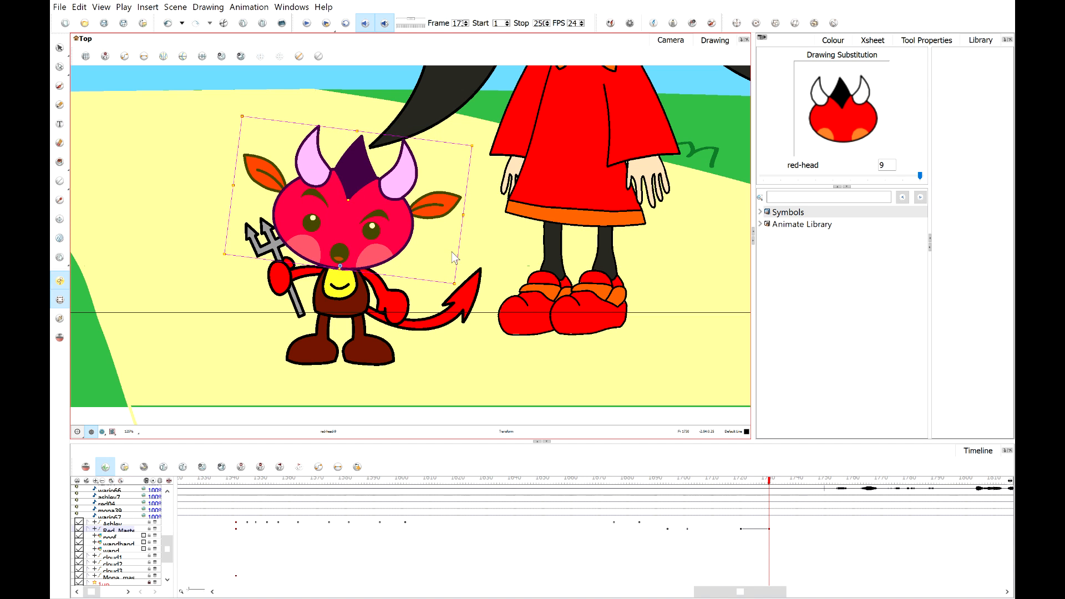
pyautogui.press('Escape')
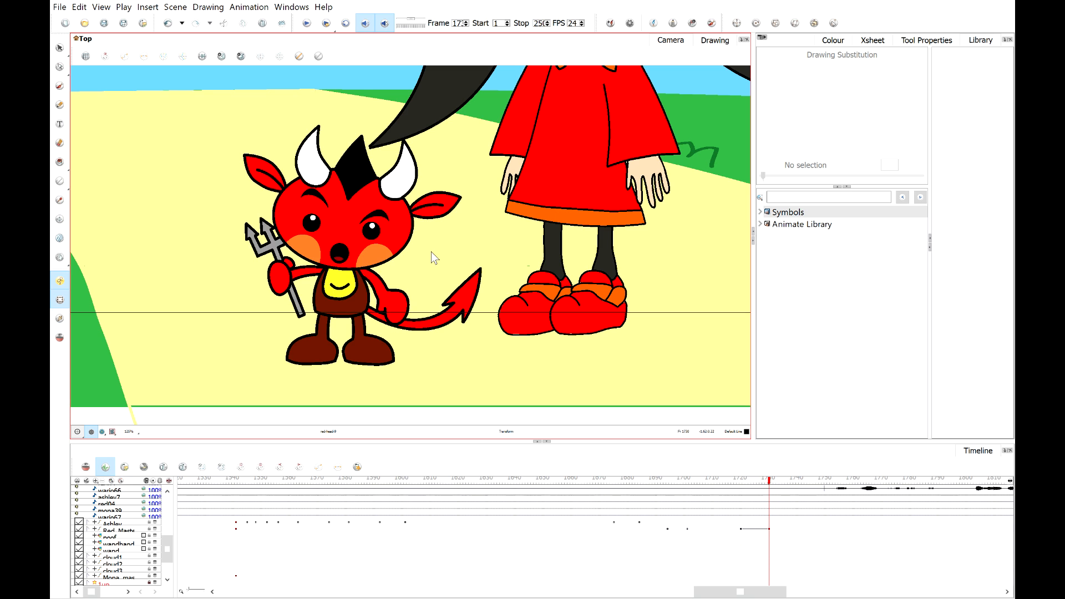
pyautogui.click(408, 213)
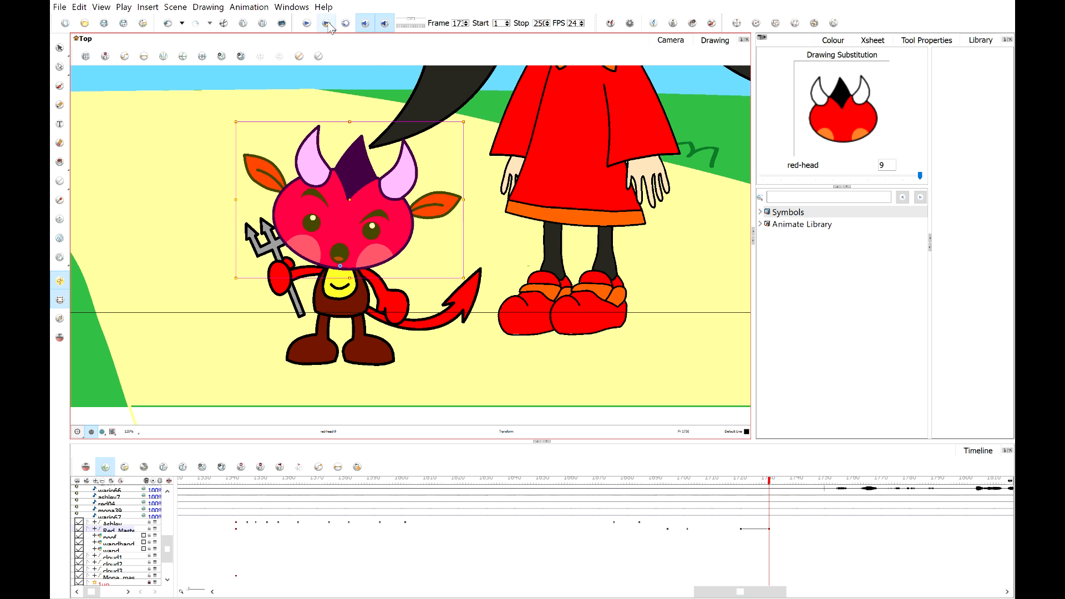
pyautogui.click(167, 23)
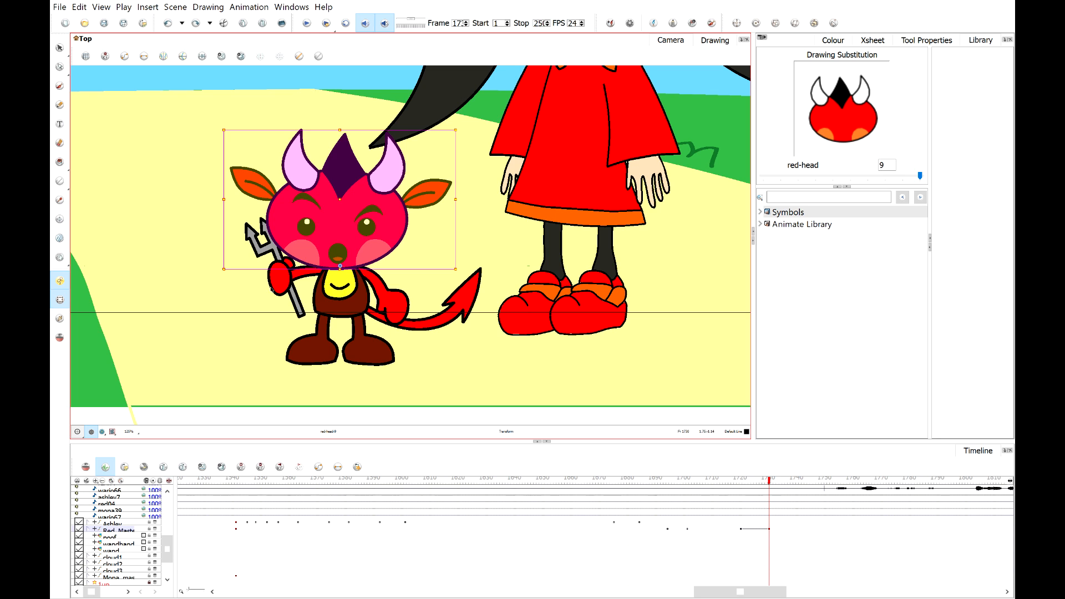
pyautogui.click(195, 25)
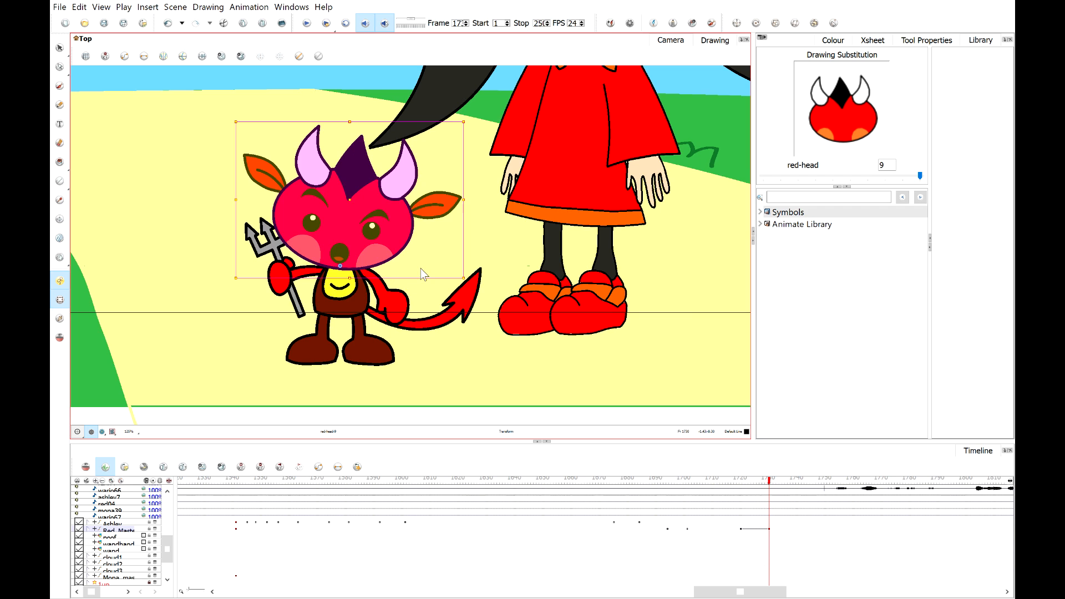
# Move back a few frames and play the animation to review the devil's posing.
pyautogui.scroll(2, 415, 268)
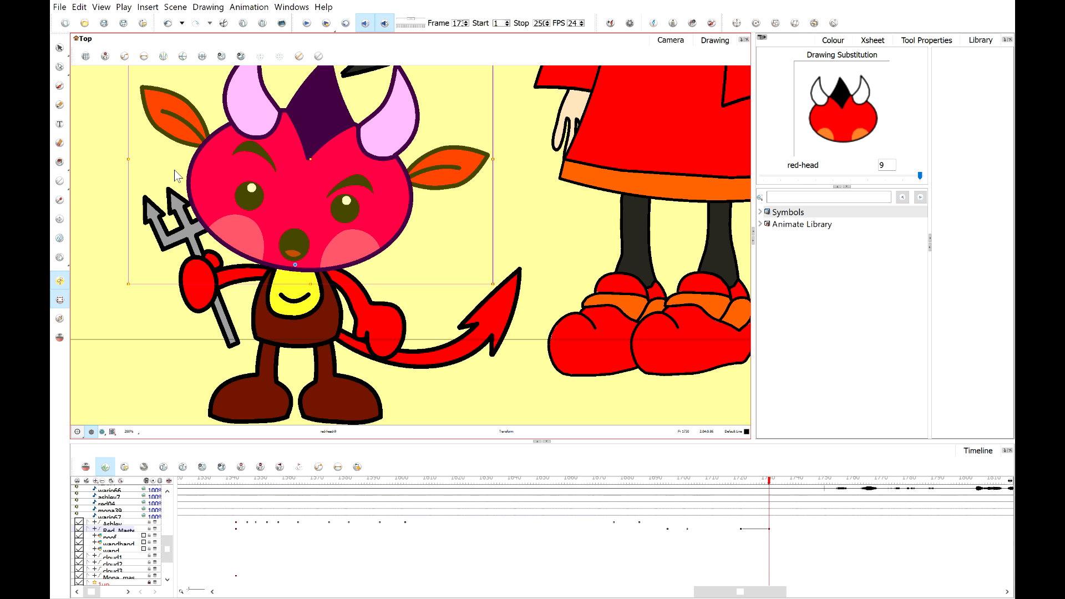
pyautogui.click(439, 237)
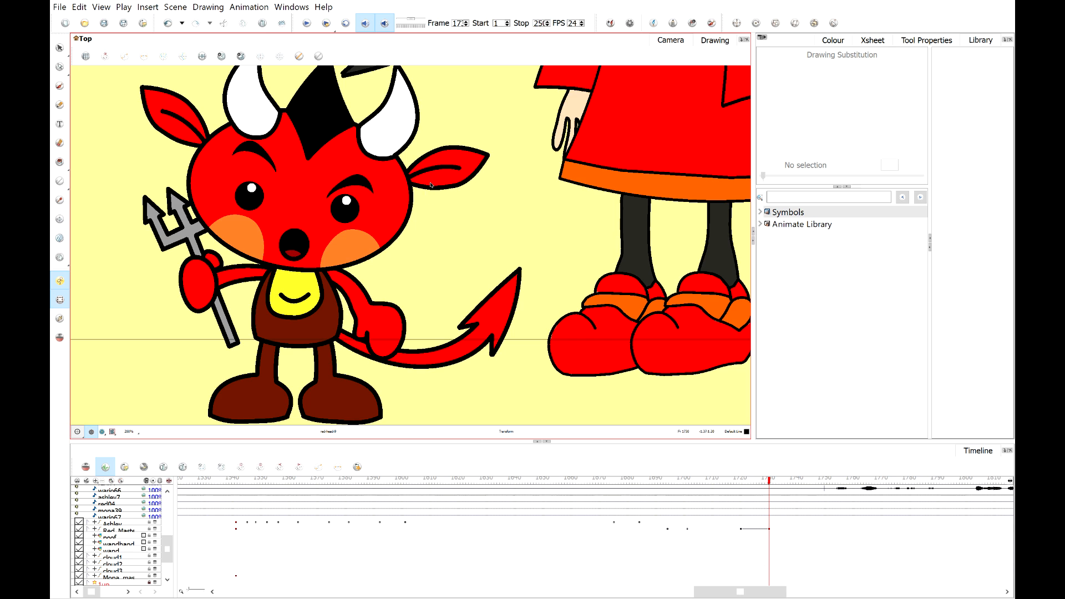
pyautogui.click(452, 177)
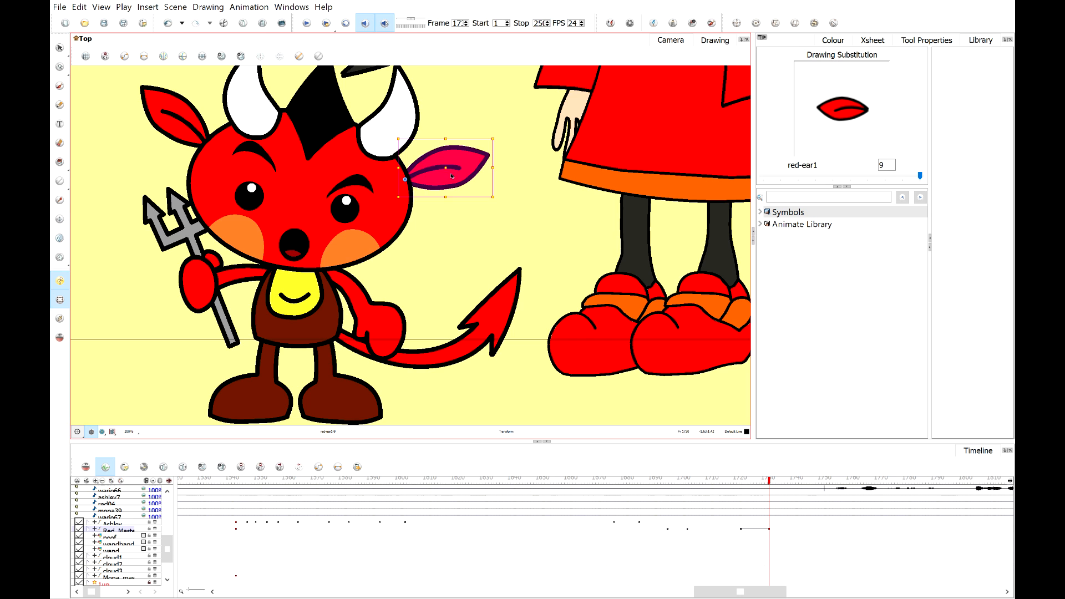
pyautogui.click(458, 245)
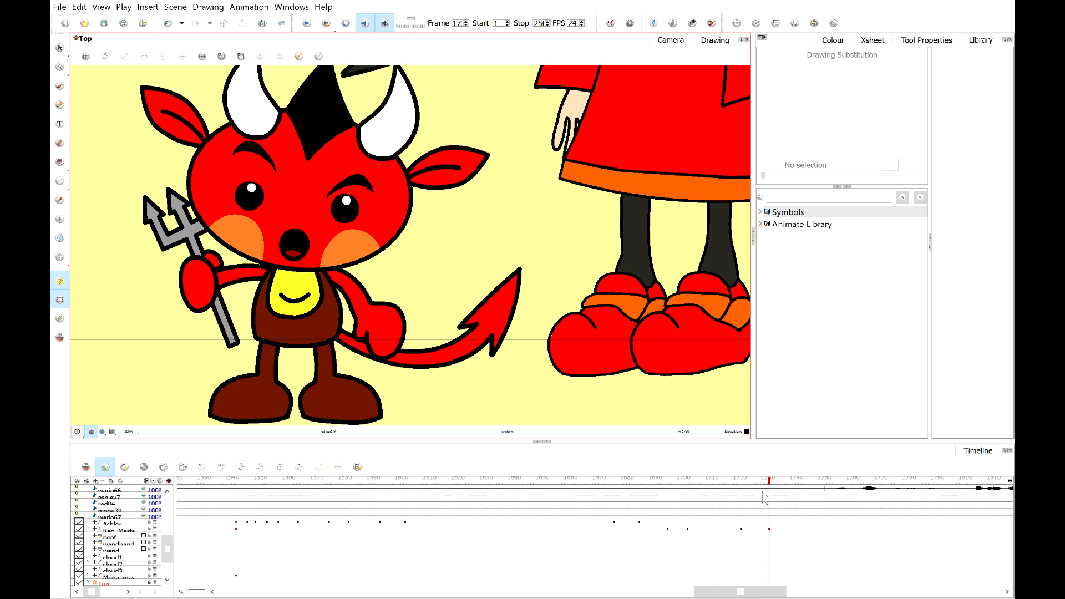
pyautogui.moveTo(766, 497)
pyautogui.mouseDown()
pyautogui.moveTo(742, 493)
pyautogui.moveTo(792, 487)
pyautogui.moveTo(737, 493)
pyautogui.mouseUp()
pyautogui.scroll(-3, 312, 85)
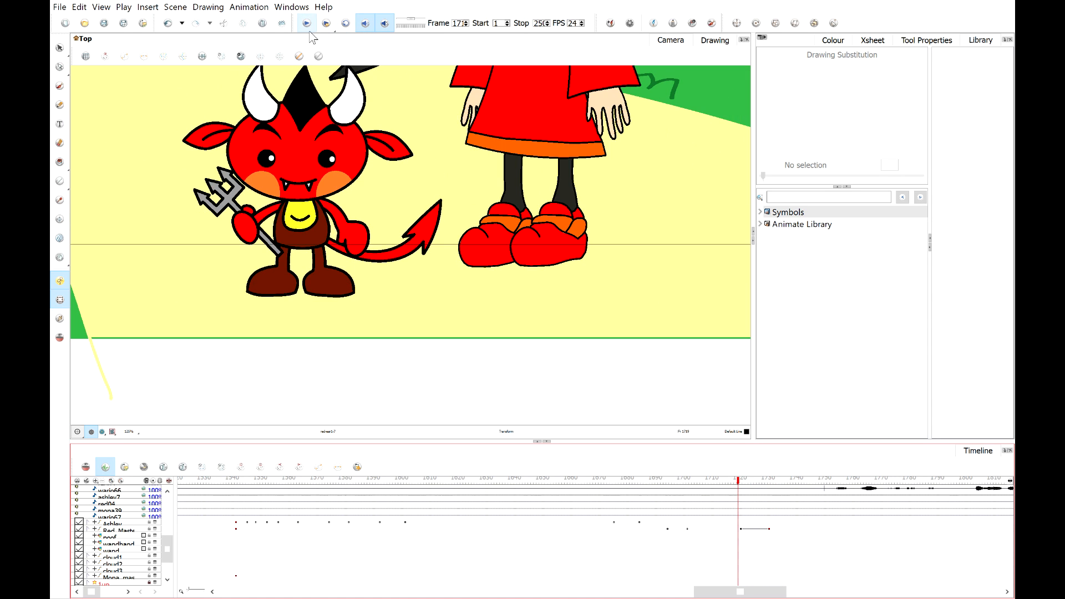
pyautogui.click(308, 25)
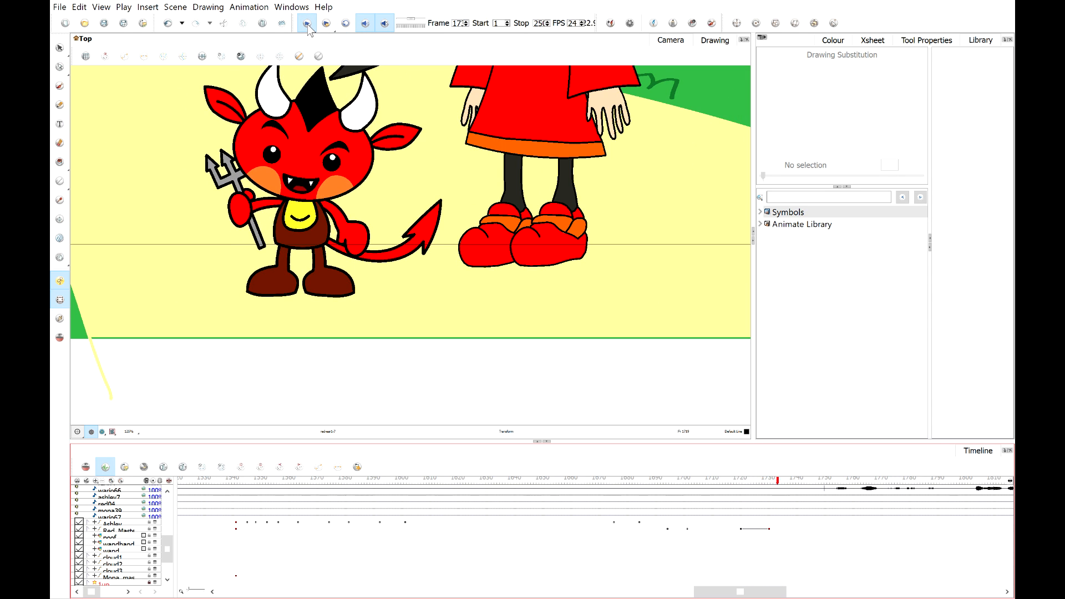
# Shift the devil master layer's last keyframe a few frames later on the timeline.
pyautogui.click(809, 520)
pyautogui.click(771, 528)
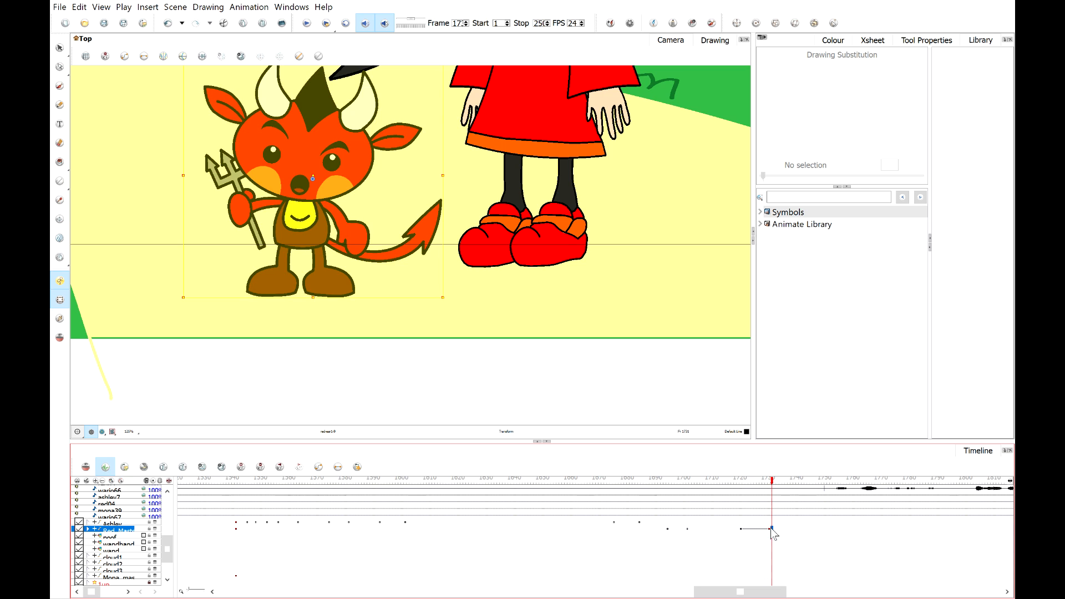
pyautogui.moveTo(778, 534); pyautogui.dragTo(779, 535)
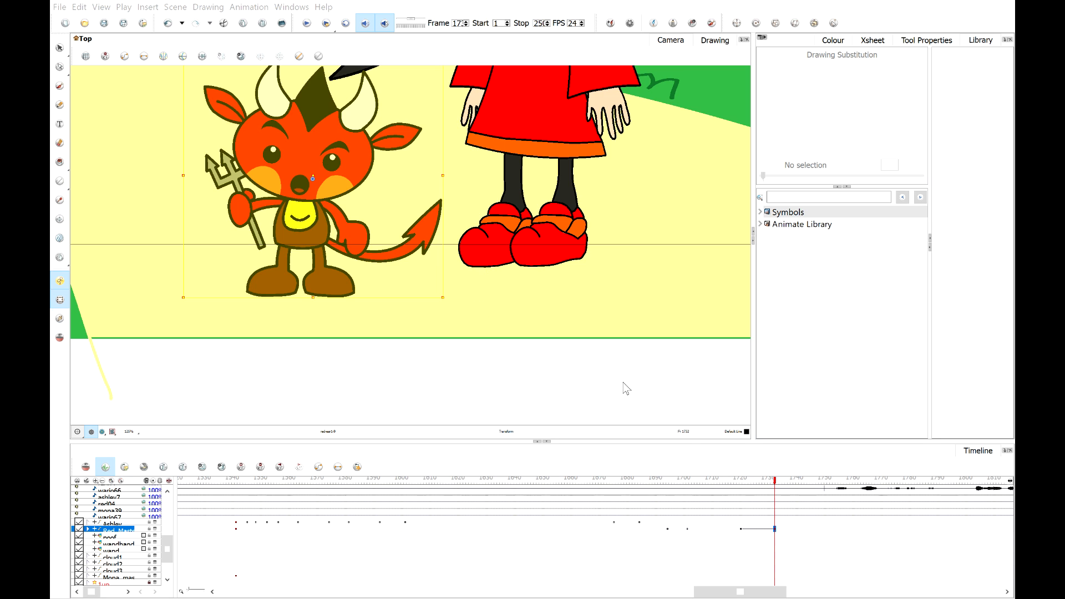
# Play back the scene in the camera view to review the devil's timing and pose.
pyautogui.click(739, 481)
pyautogui.click(626, 288)
pyautogui.press('space')
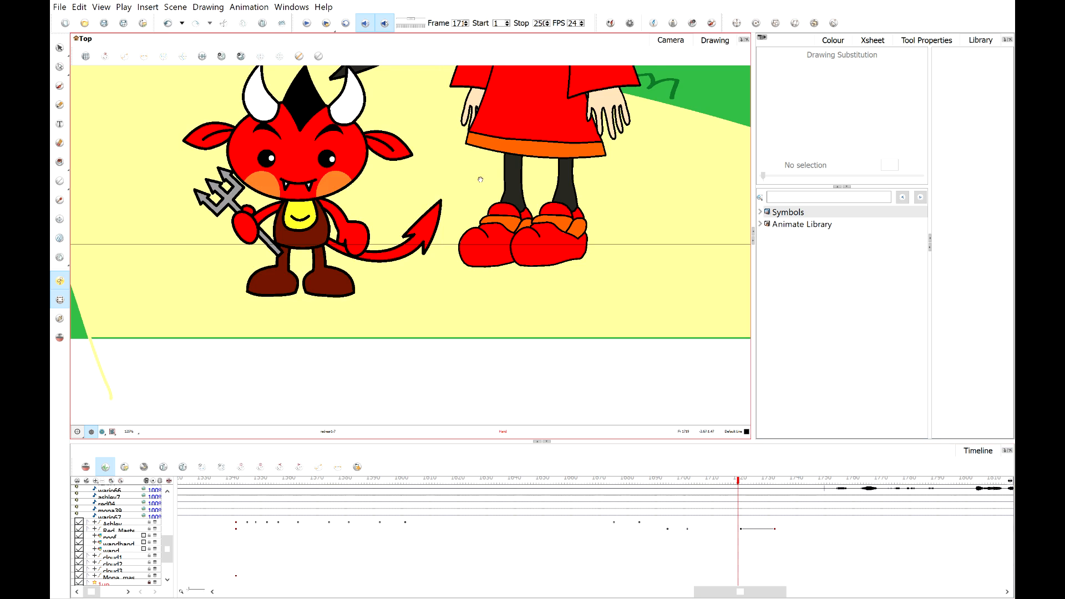
pyautogui.moveTo(481, 179); pyautogui.dragTo(528, 229)
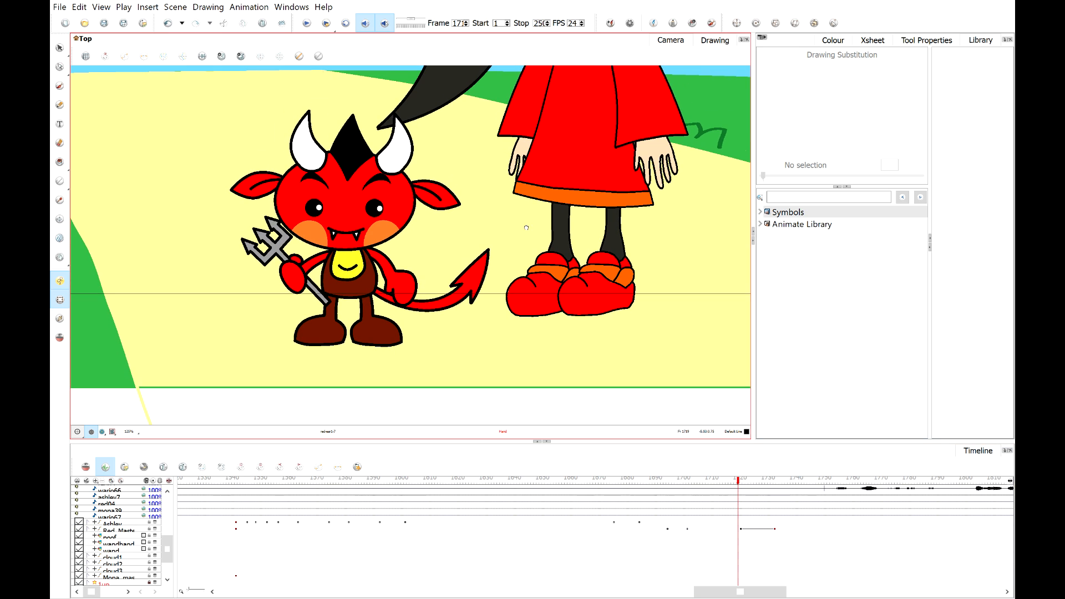
pyautogui.click(305, 23)
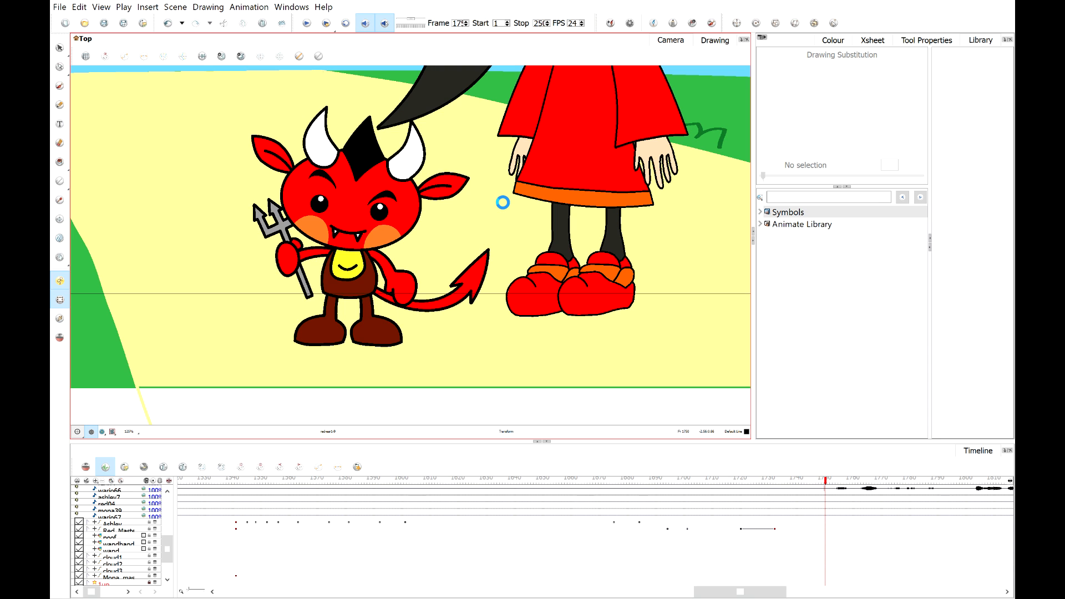
pyautogui.click(113, 432)
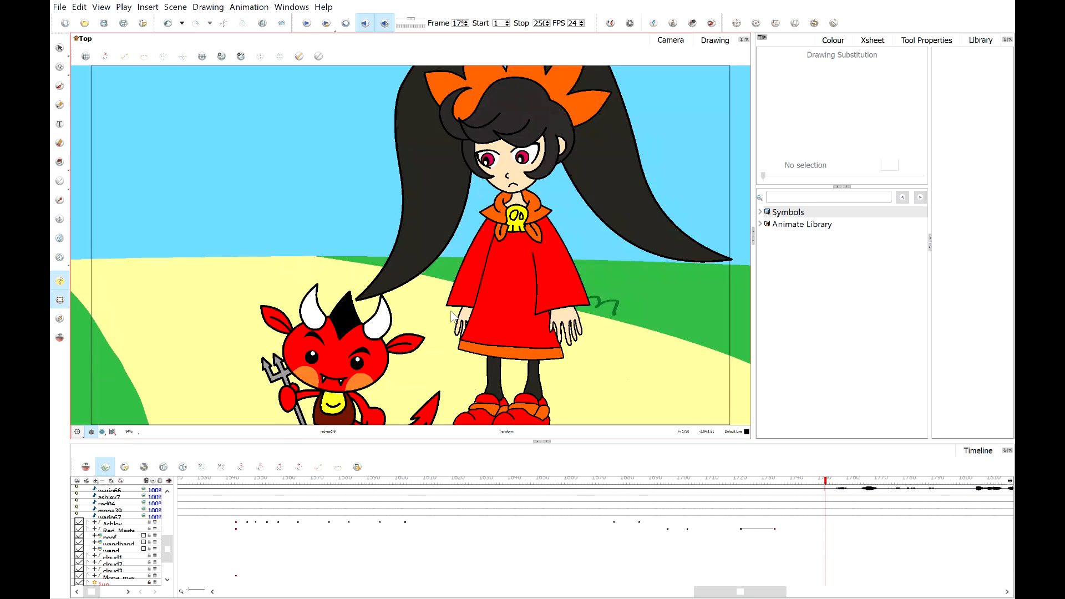
pyautogui.moveTo(825, 489)
pyautogui.mouseDown()
pyautogui.moveTo(942, 494)
pyautogui.moveTo(826, 494)
pyautogui.mouseUp()
pyautogui.scroll(-5, 411, 327)
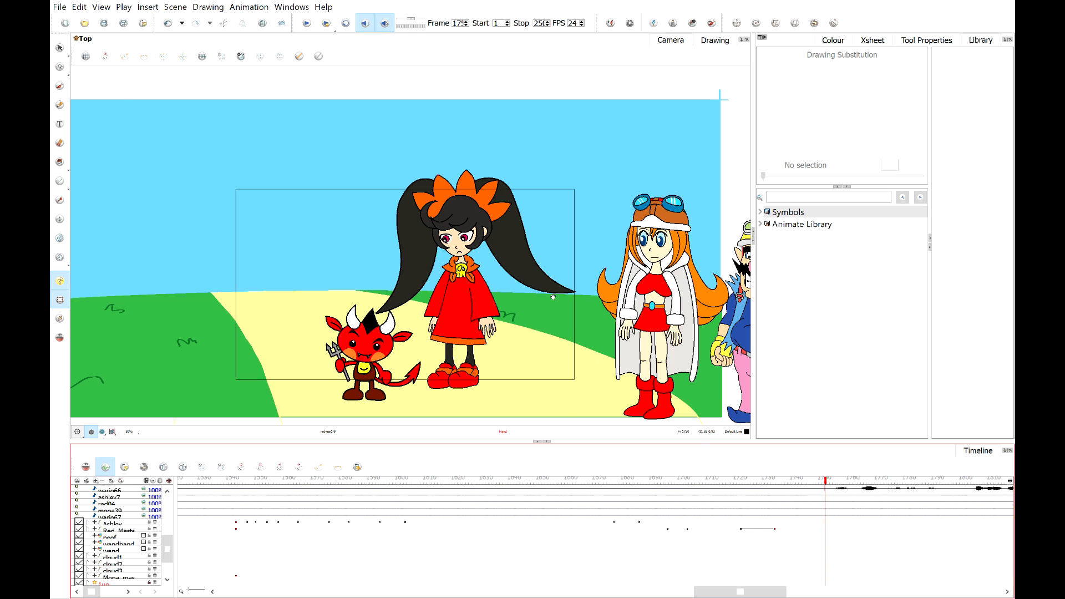
pyautogui.moveTo(554, 295); pyautogui.dragTo(433, 285)
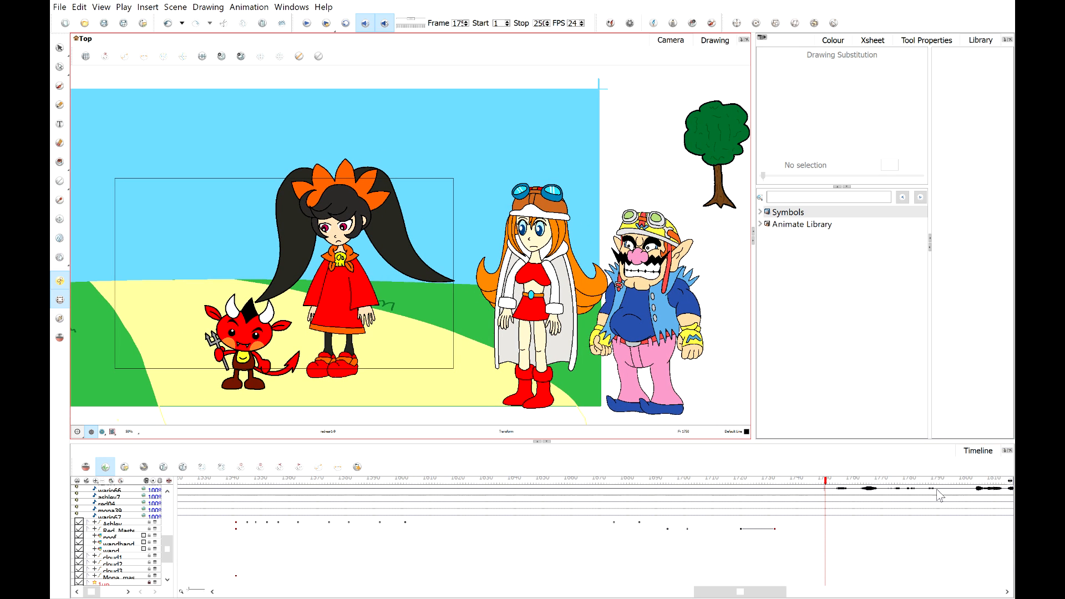
pyautogui.moveTo(924, 494); pyautogui.dragTo(740, 502)
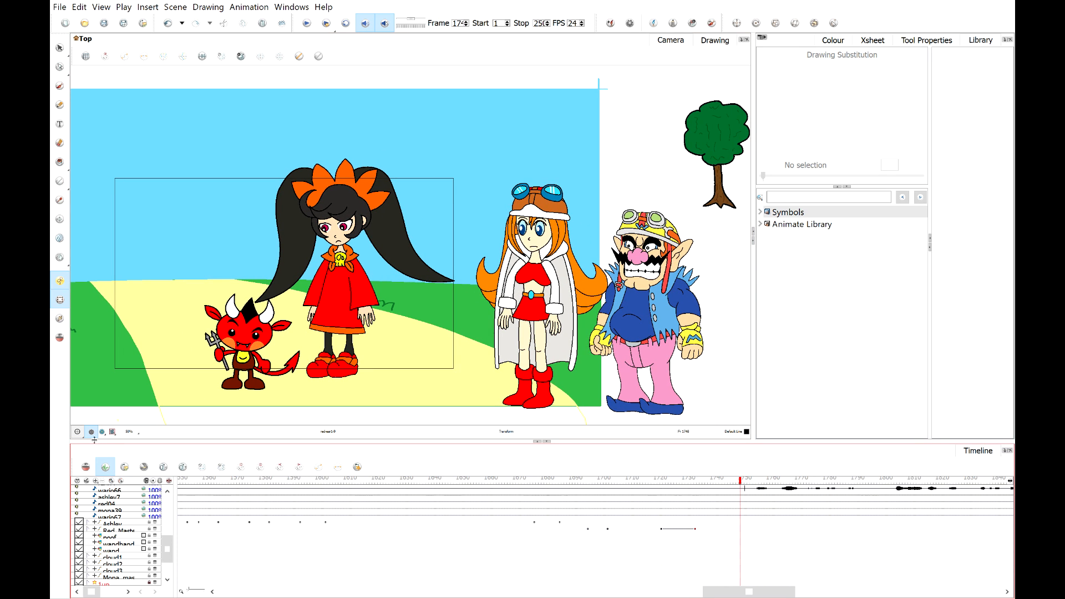
pyautogui.click(111, 432)
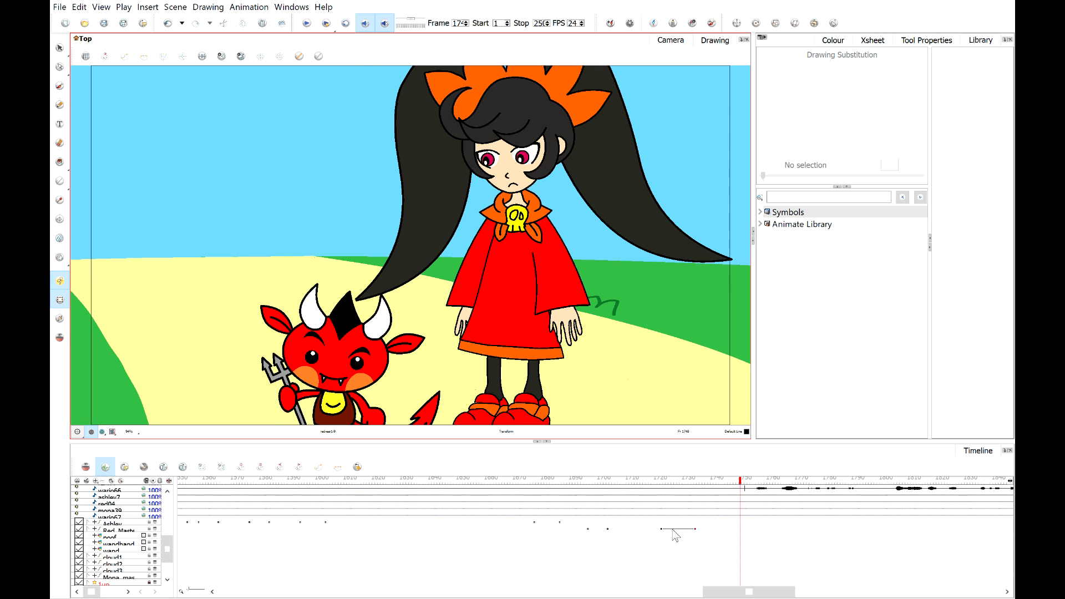
pyautogui.click(307, 24)
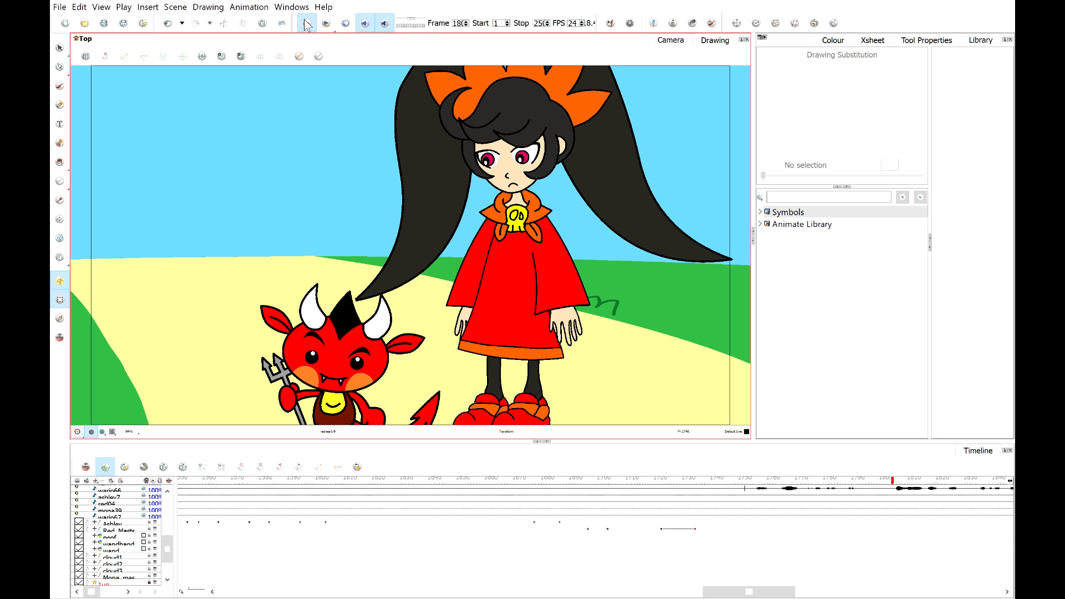
pyautogui.moveTo(879, 483)
pyautogui.mouseDown()
pyautogui.moveTo(891, 486)
pyautogui.moveTo(812, 483)
pyautogui.moveTo(875, 486)
pyautogui.mouseUp()
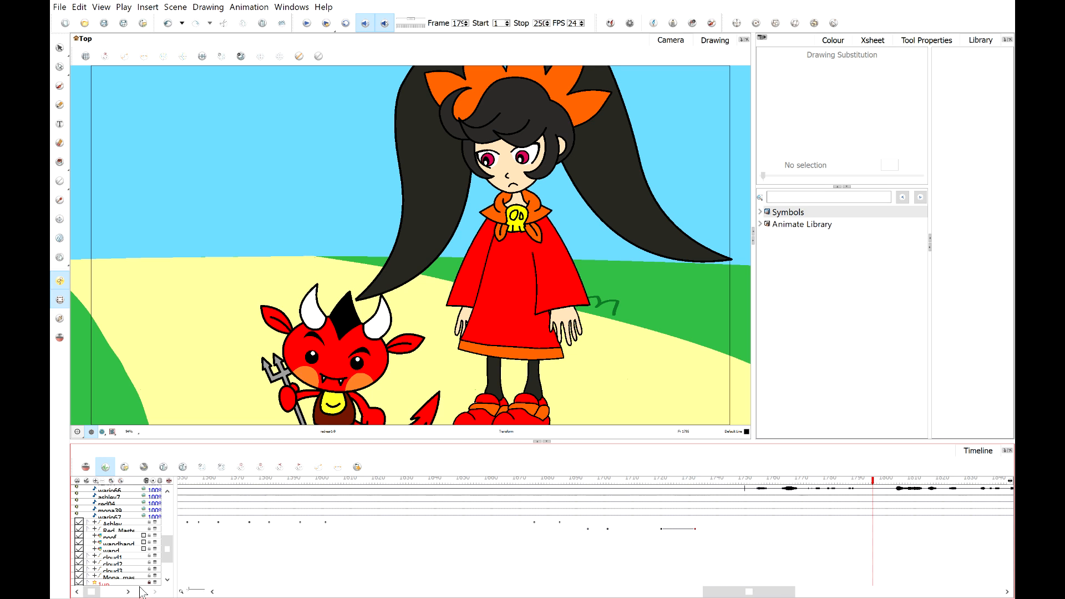
# Inspect the camera layer's keyframes while scrubbing through the scene.
pyautogui.scroll(-3, 131, 577)
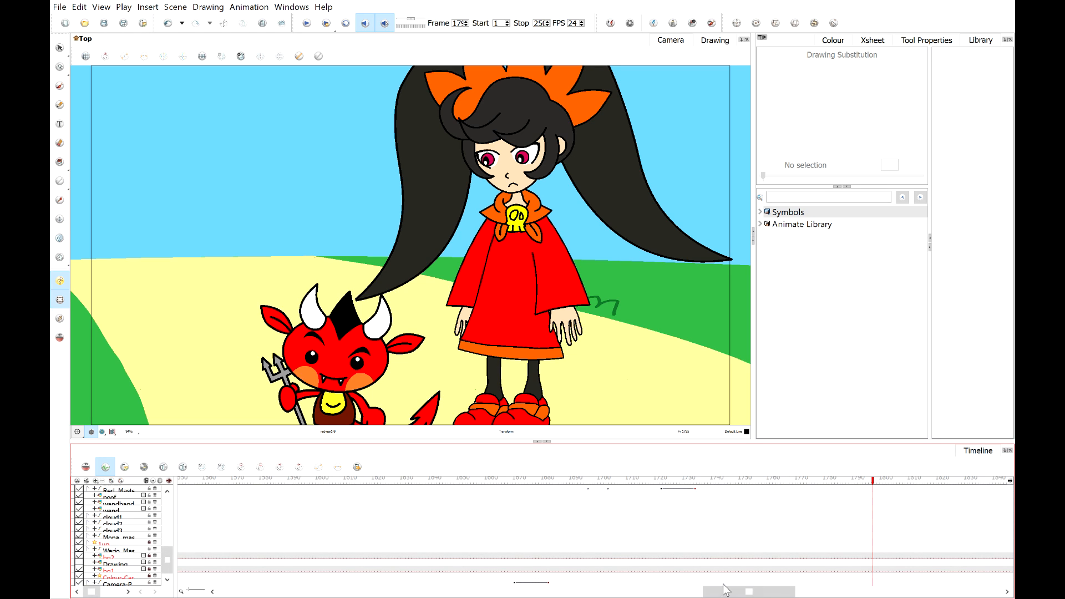
pyautogui.click(875, 583)
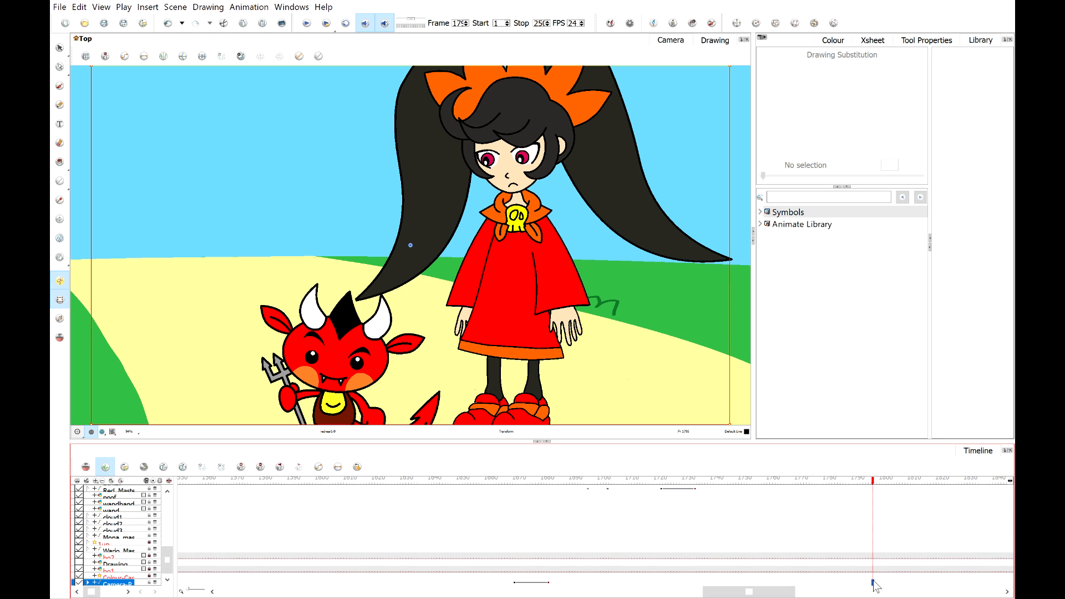
pyautogui.scroll(-5, 677, 298)
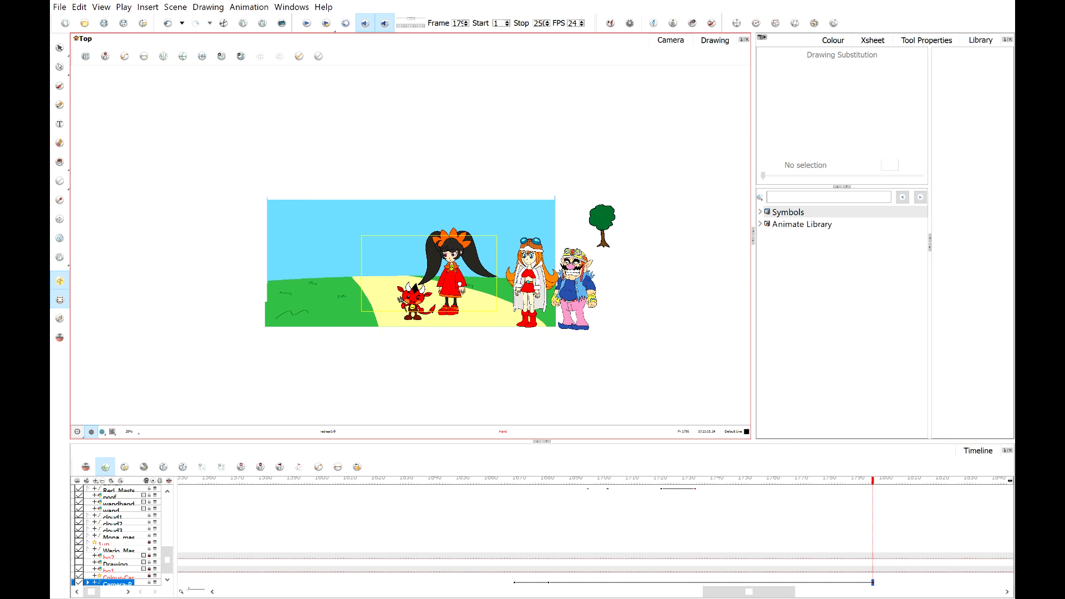
pyautogui.moveTo(531, 498); pyautogui.dragTo(262, 503)
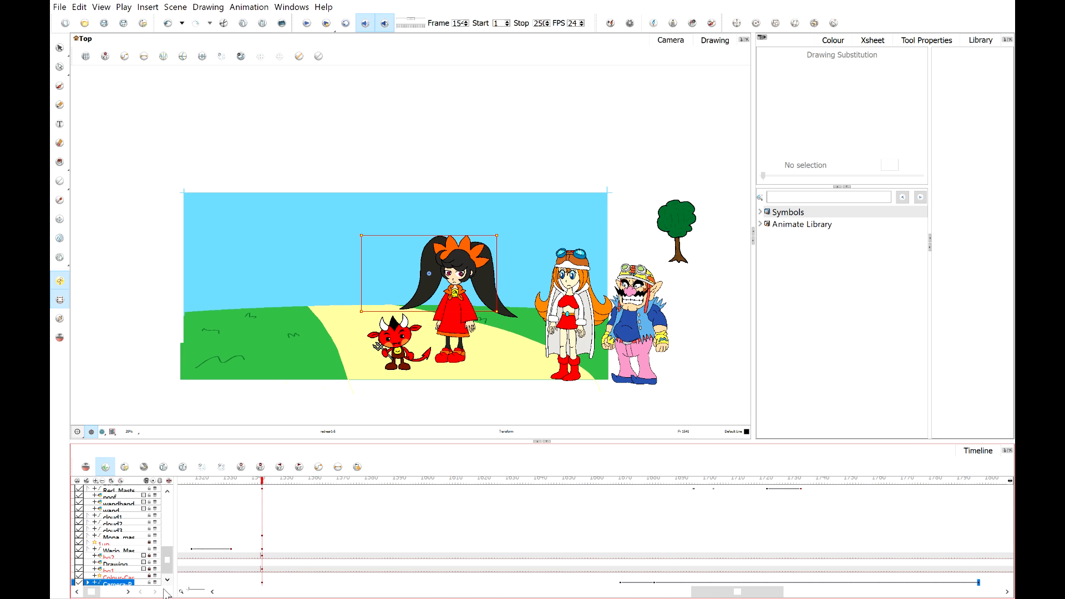
pyautogui.click(79, 582)
pyautogui.moveTo(262, 481); pyautogui.dragTo(261, 481)
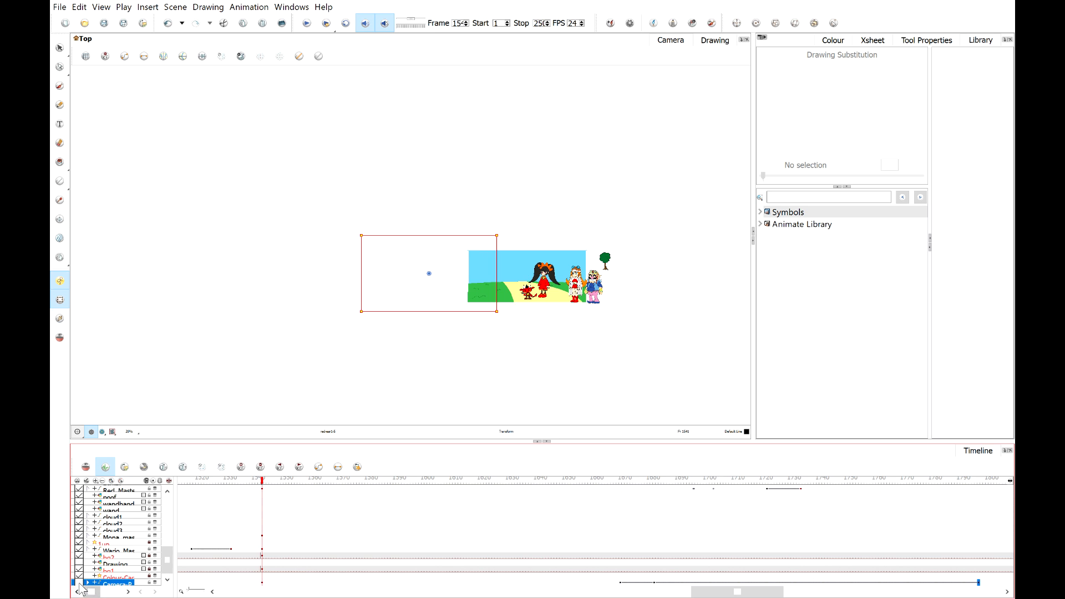
pyautogui.click(79, 583)
# Try to paste Wario's master-layer keyframe at frame 17 onto Mona's master layer, then undo the paste.
pyautogui.click(232, 550)
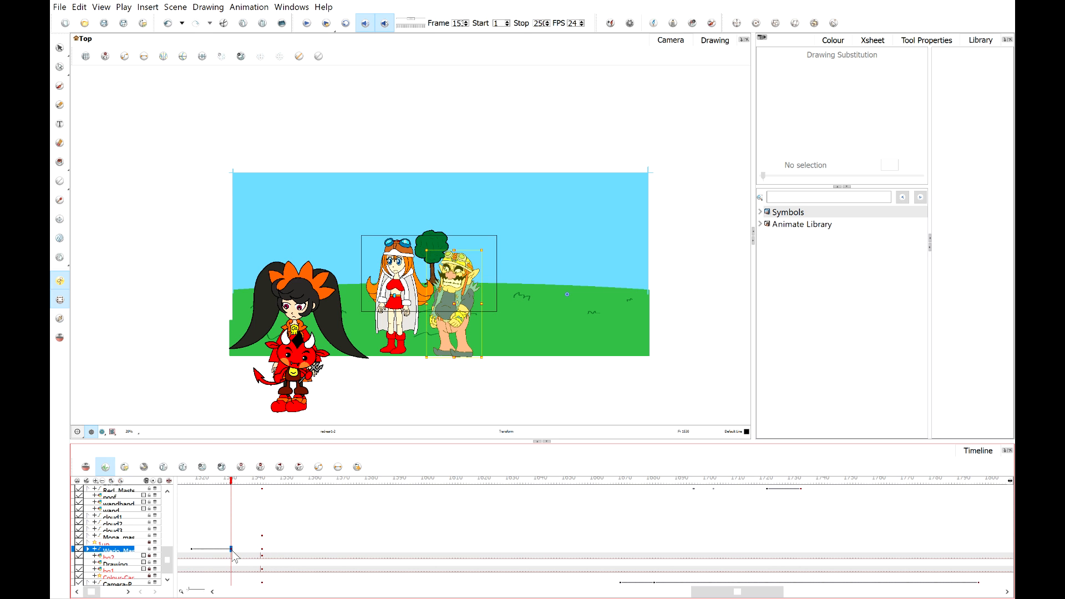
pyautogui.moveTo(233, 555); pyautogui.dragTo(260, 554)
pyautogui.click(221, 483)
pyautogui.moveTo(221, 483); pyautogui.dragTo(392, 506)
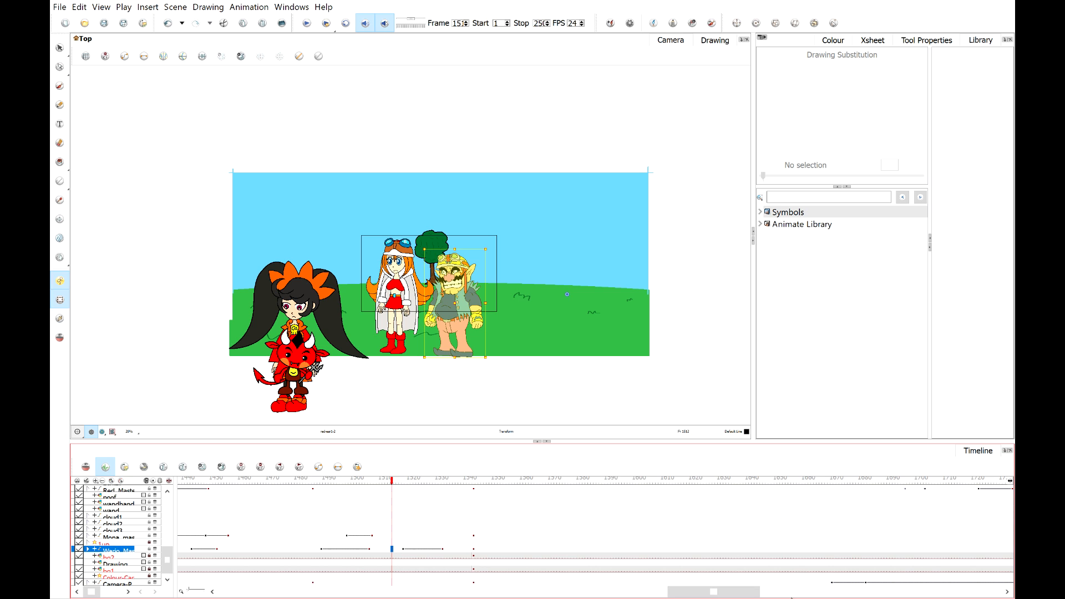
pyautogui.click(794, 592)
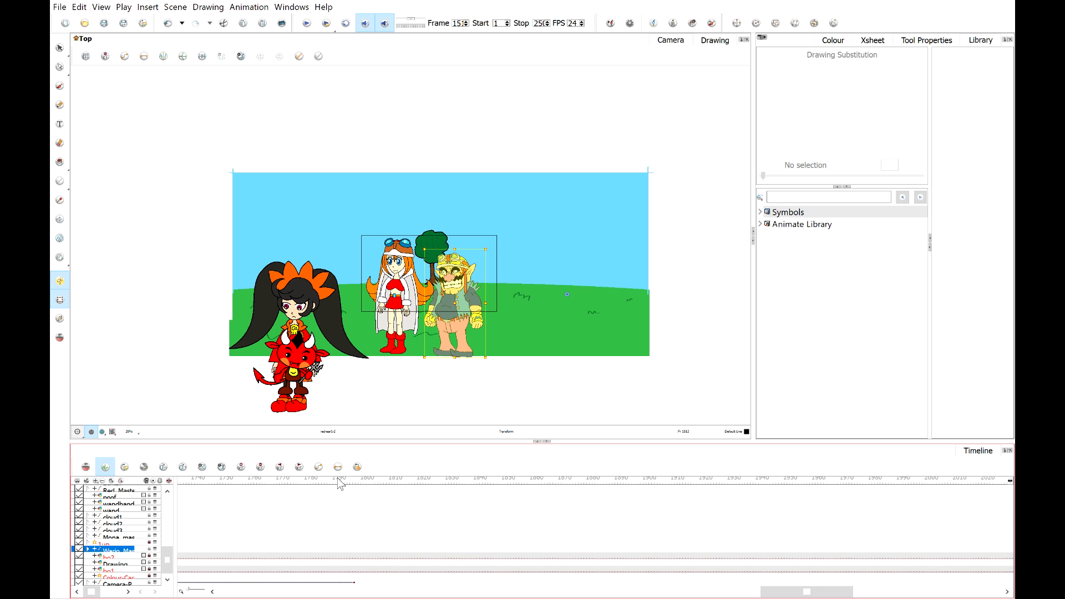
pyautogui.moveTo(331, 483); pyautogui.dragTo(353, 501)
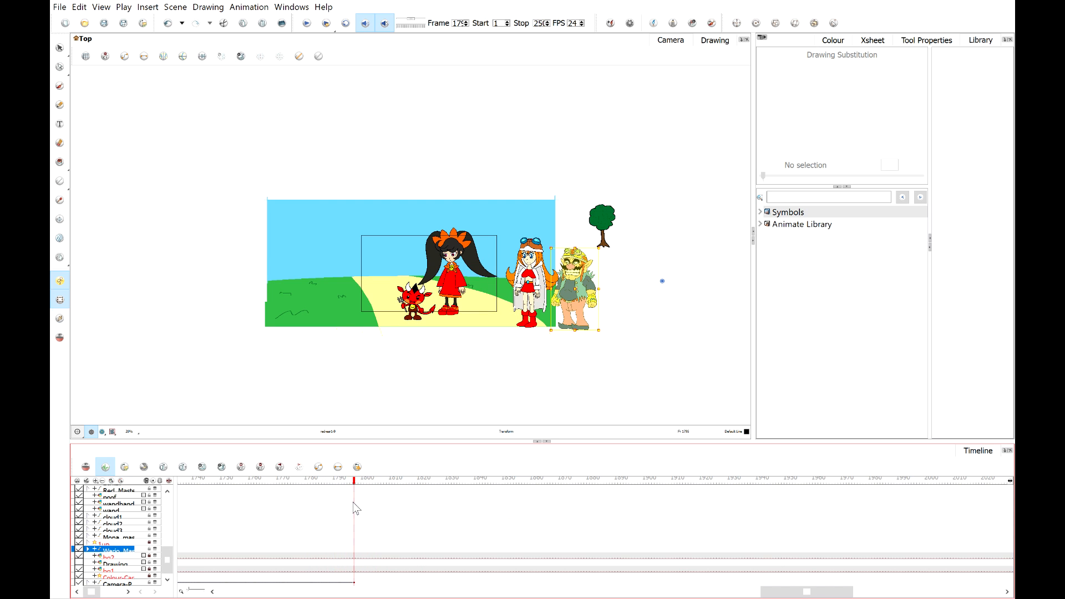
pyautogui.click(355, 536)
pyautogui.hotkey('ctrl', 'v')
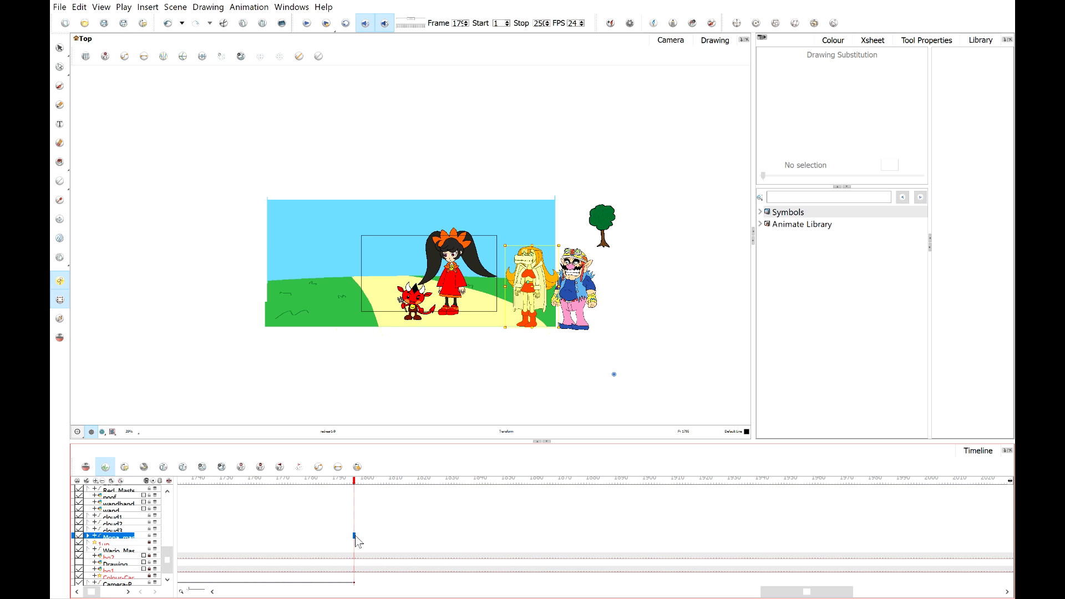
pyautogui.scroll(5, 499, 326)
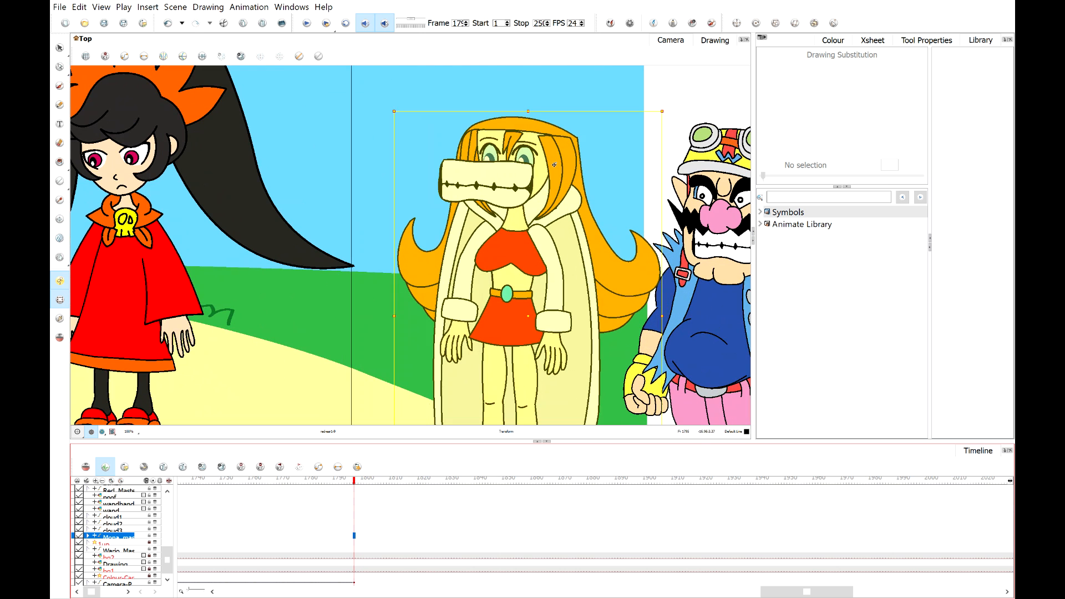
pyautogui.scroll(-4, 530, 187)
pyautogui.hotkey('ctrl', 'z')
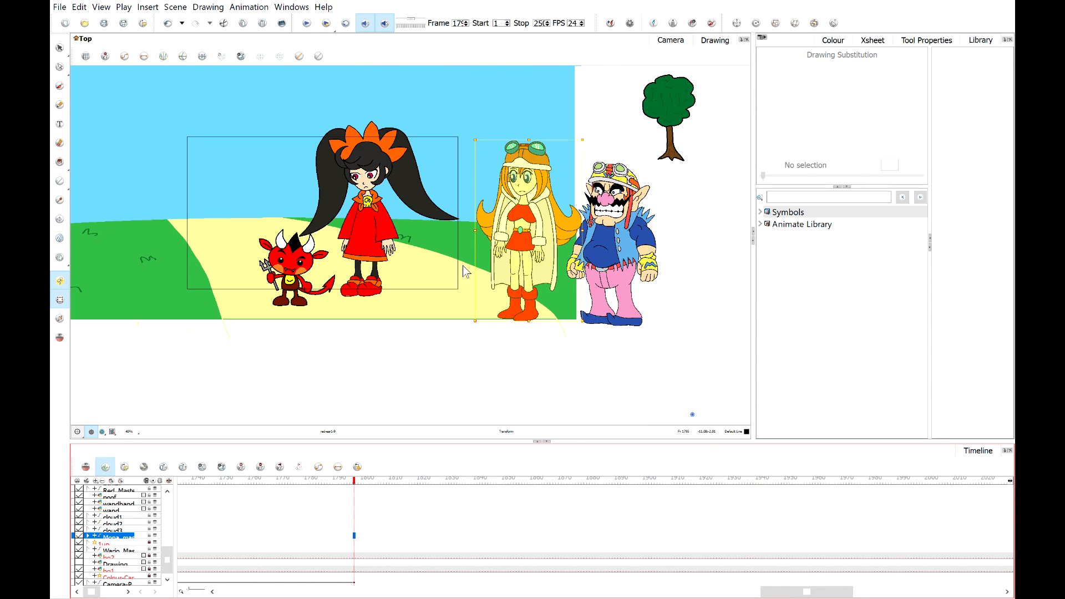
# Paste Wario's master-layer keyframe near the end of the scene on Wario's own layer.
pyautogui.click(354, 550)
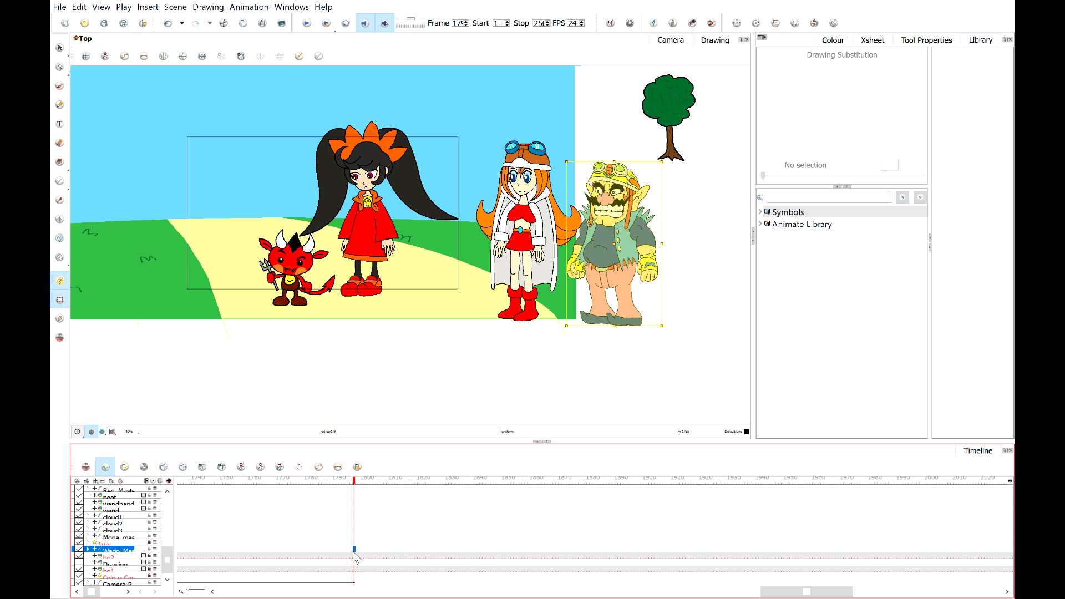
pyautogui.moveTo(343, 481)
pyautogui.mouseDown()
pyautogui.moveTo(361, 480)
pyautogui.moveTo(354, 489)
pyautogui.mouseUp()
pyautogui.scroll(-4, 360, 260)
pyautogui.scroll(-1, 338, 344)
pyautogui.scroll(3, 326, 288)
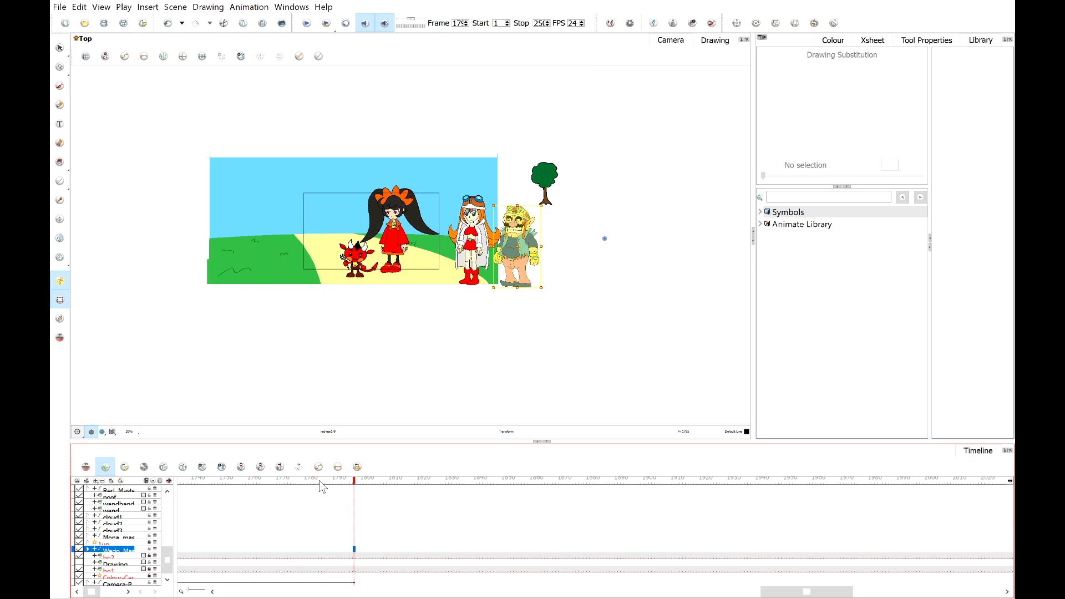
pyautogui.moveTo(320, 482); pyautogui.dragTo(728, 557)
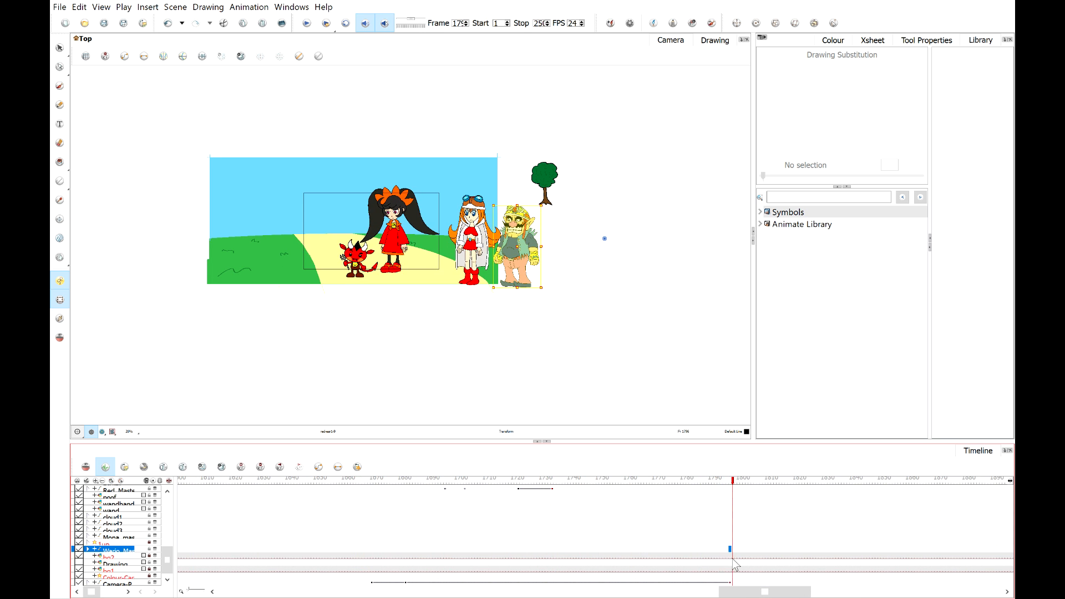
pyautogui.click(384, 592)
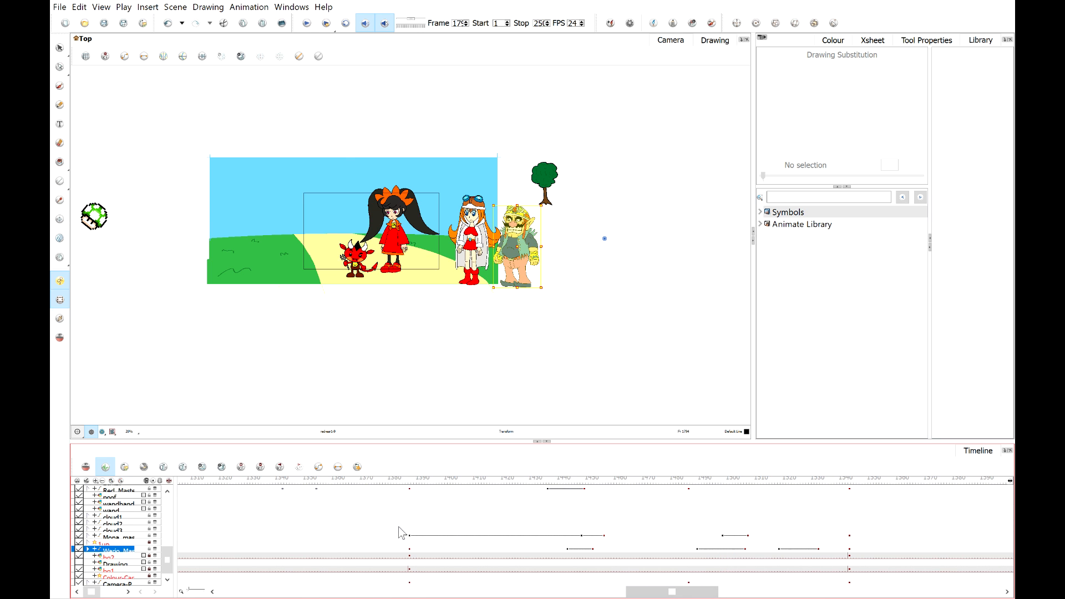
pyautogui.click(409, 549)
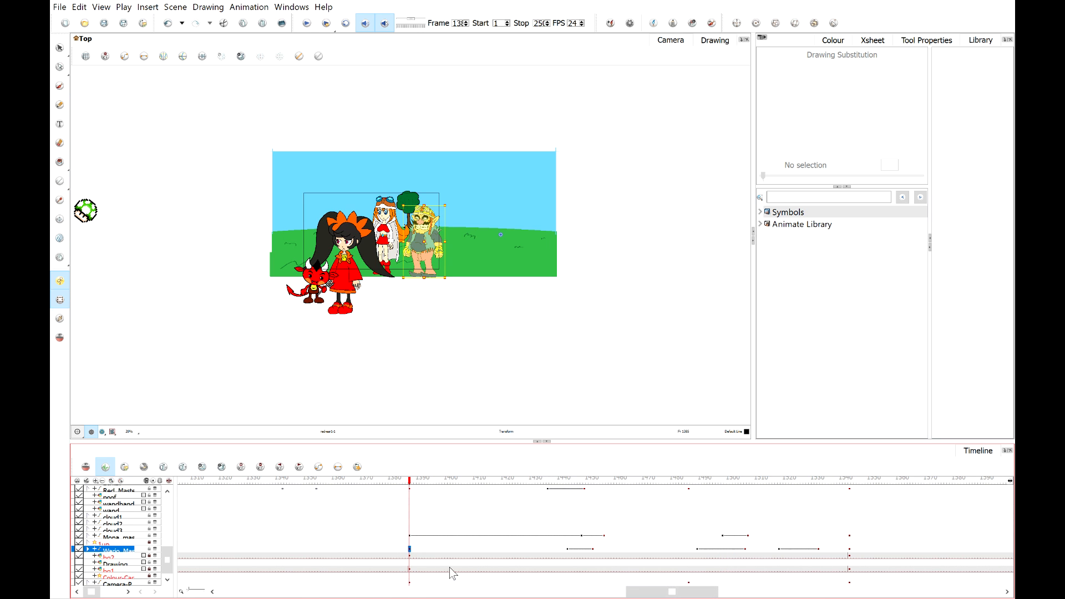
pyautogui.moveTo(658, 596); pyautogui.dragTo(774, 596)
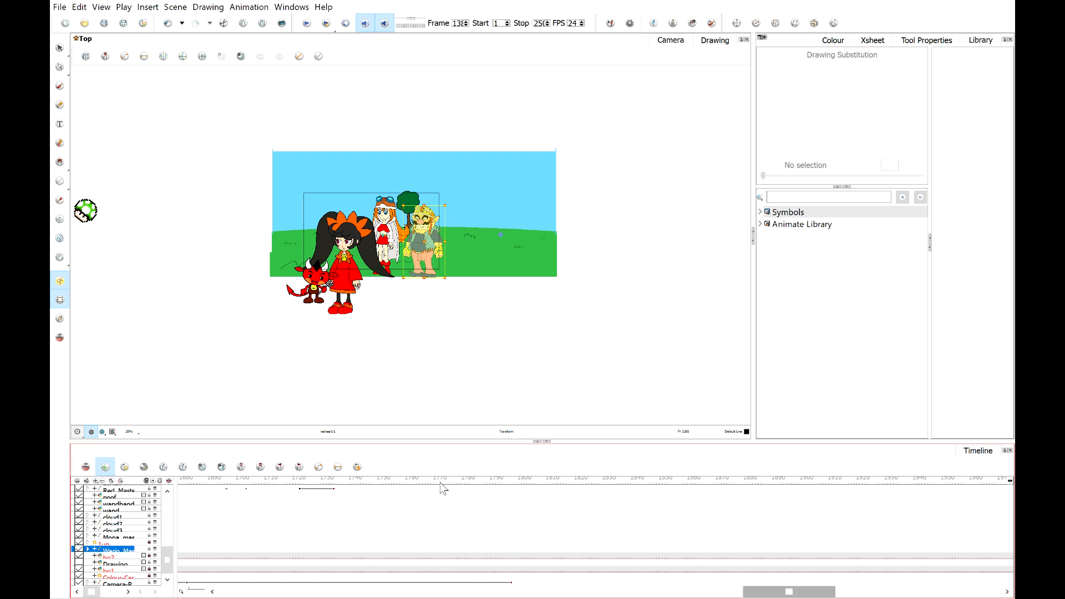
pyautogui.moveTo(429, 486); pyautogui.dragTo(511, 513)
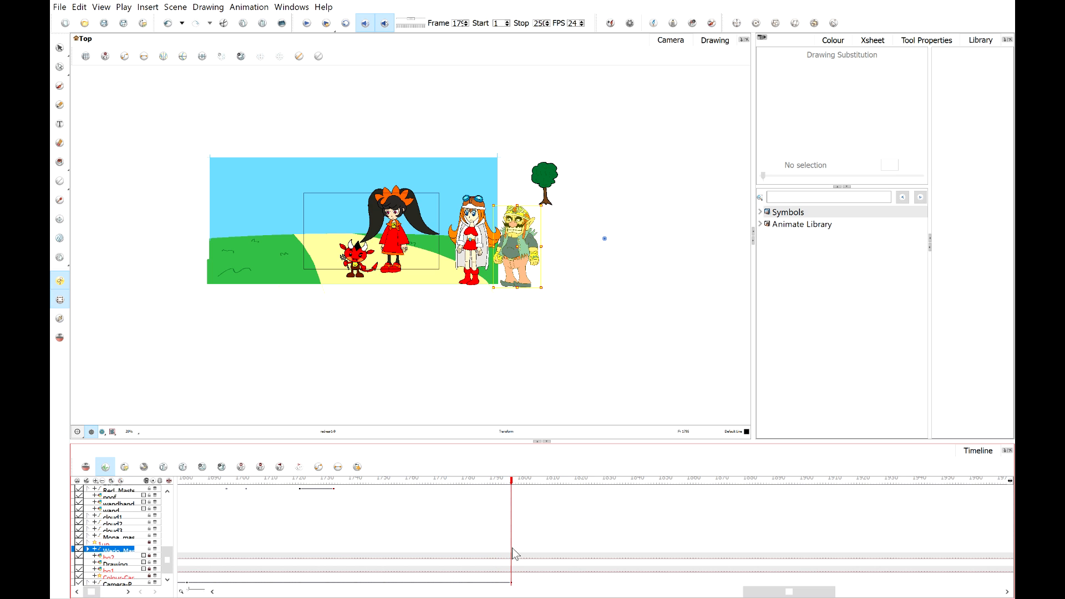
pyautogui.hotkey('ctrl', 'v')
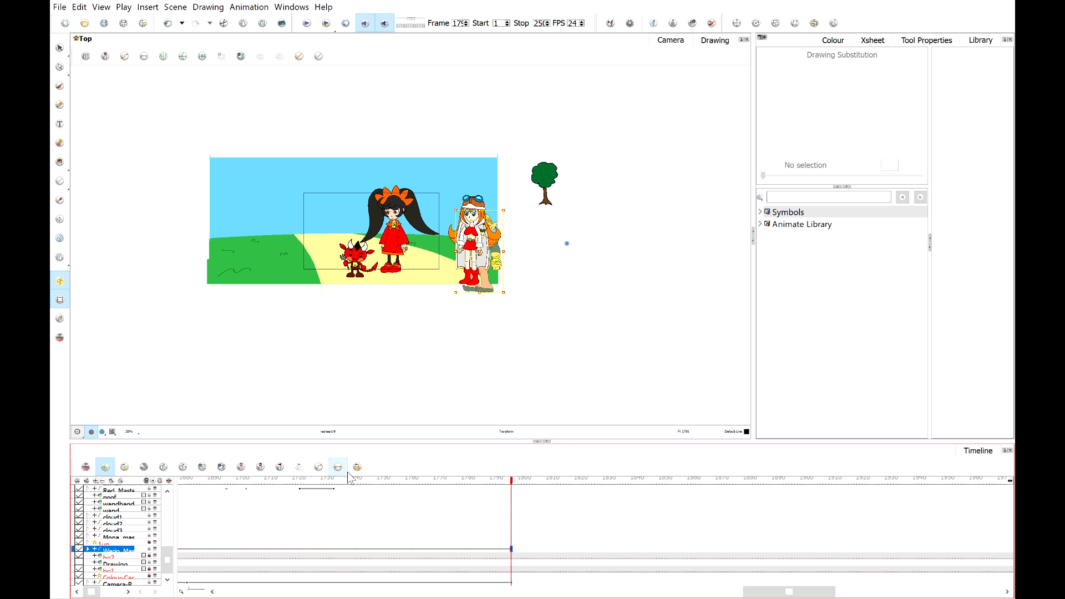
# Paste Mona's master-layer keyframe at the end of the scene on Mona's own layer.
pyautogui.moveTo(348, 481); pyautogui.dragTo(219, 547)
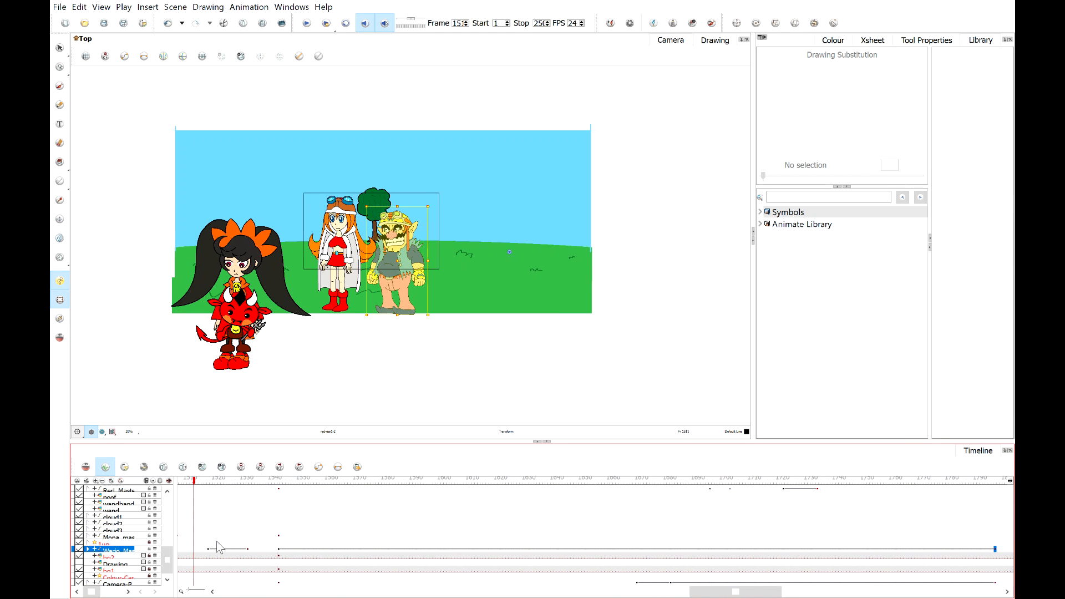
pyautogui.click(279, 549)
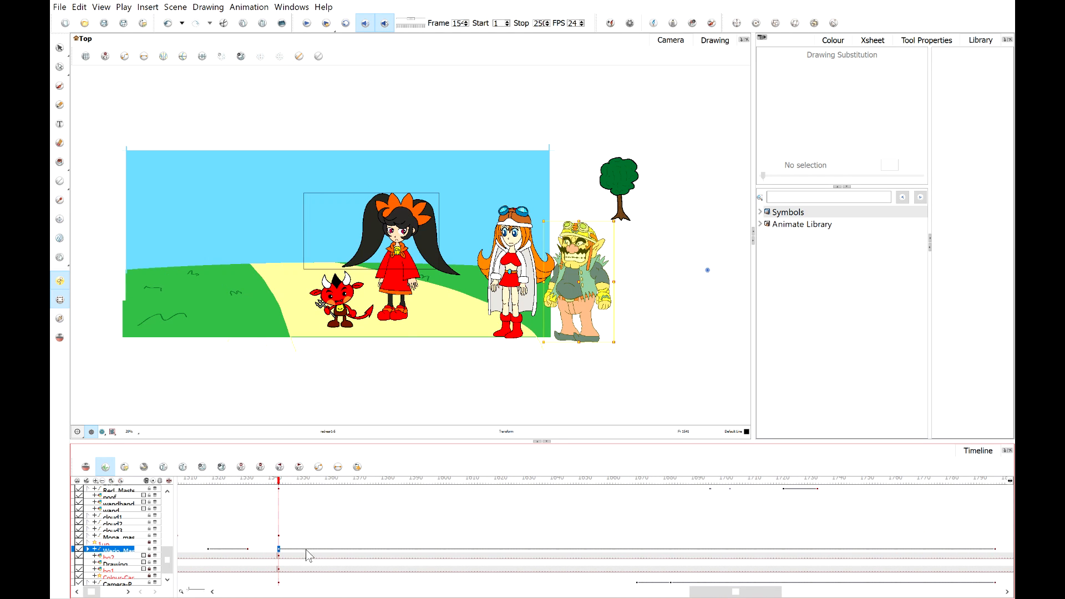
pyautogui.click(377, 272)
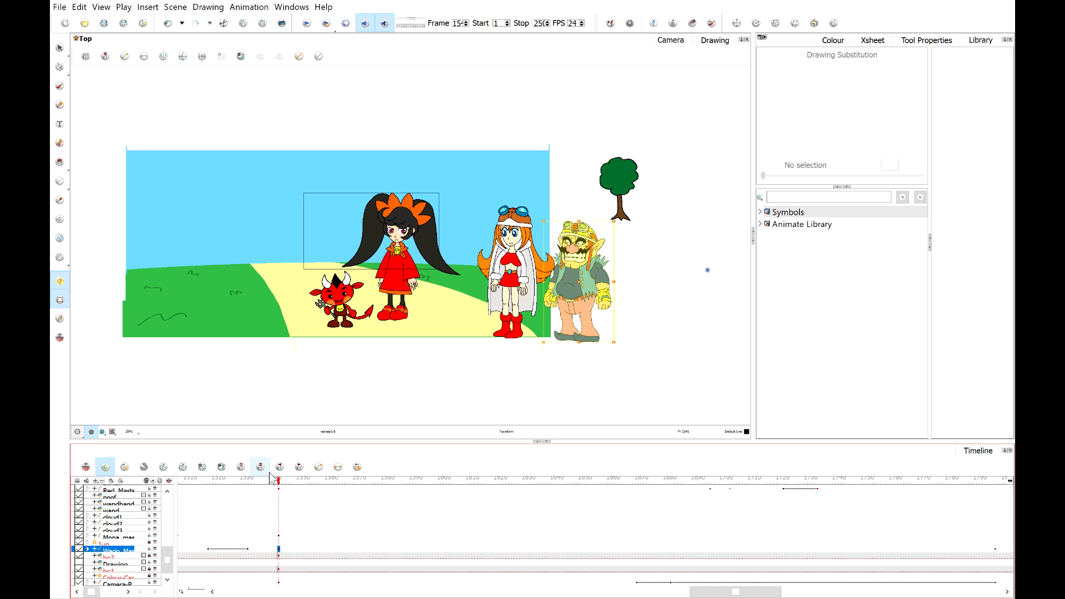
pyautogui.click(237, 482)
pyautogui.moveTo(240, 496); pyautogui.dragTo(162, 510)
pyautogui.click(265, 536)
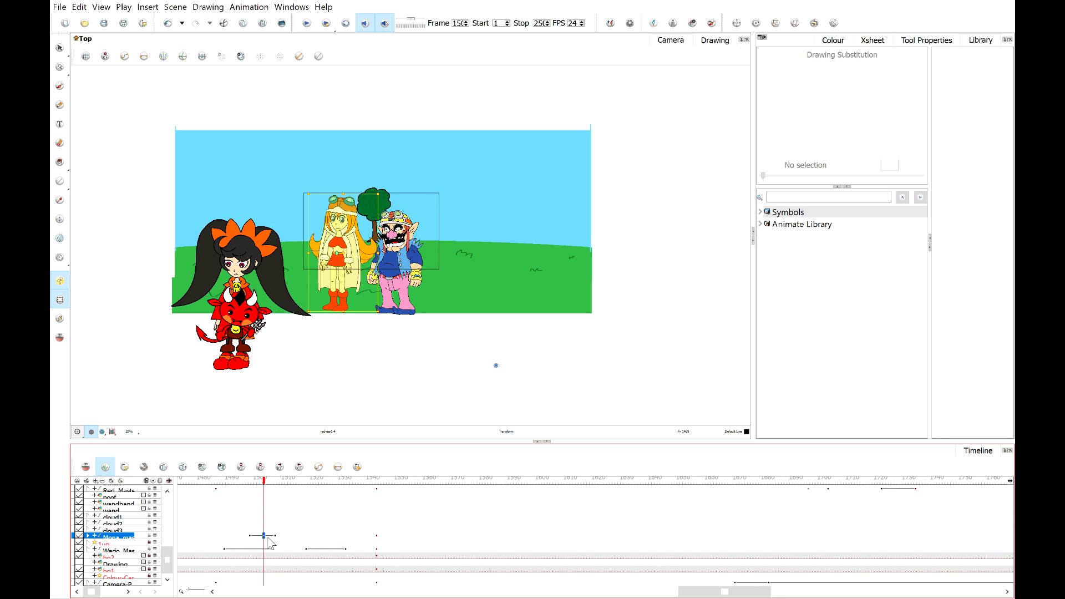
pyautogui.click(275, 537)
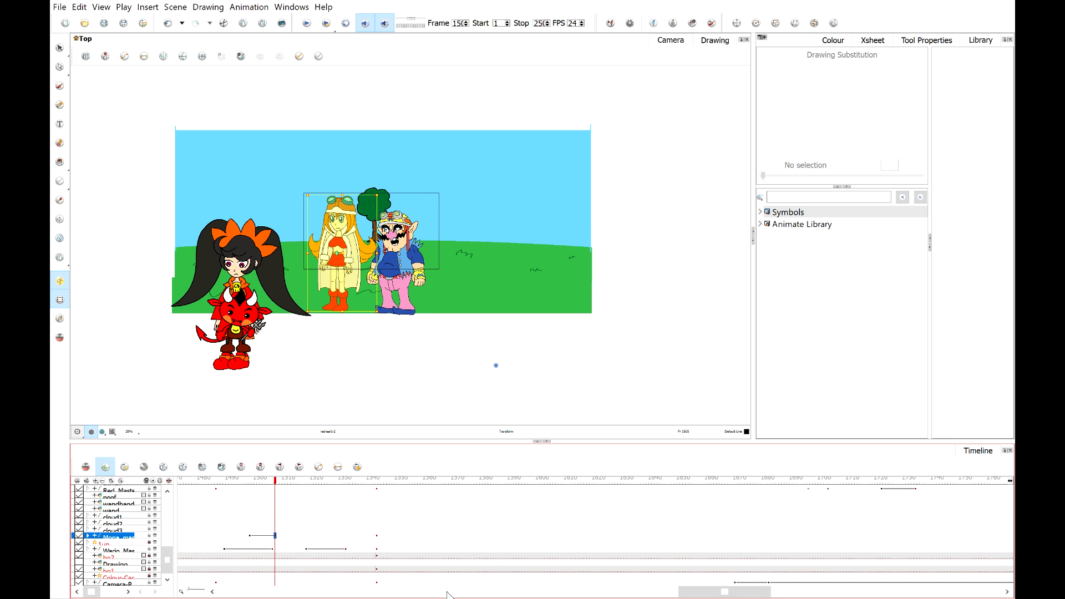
pyautogui.moveTo(738, 597); pyautogui.dragTo(814, 597)
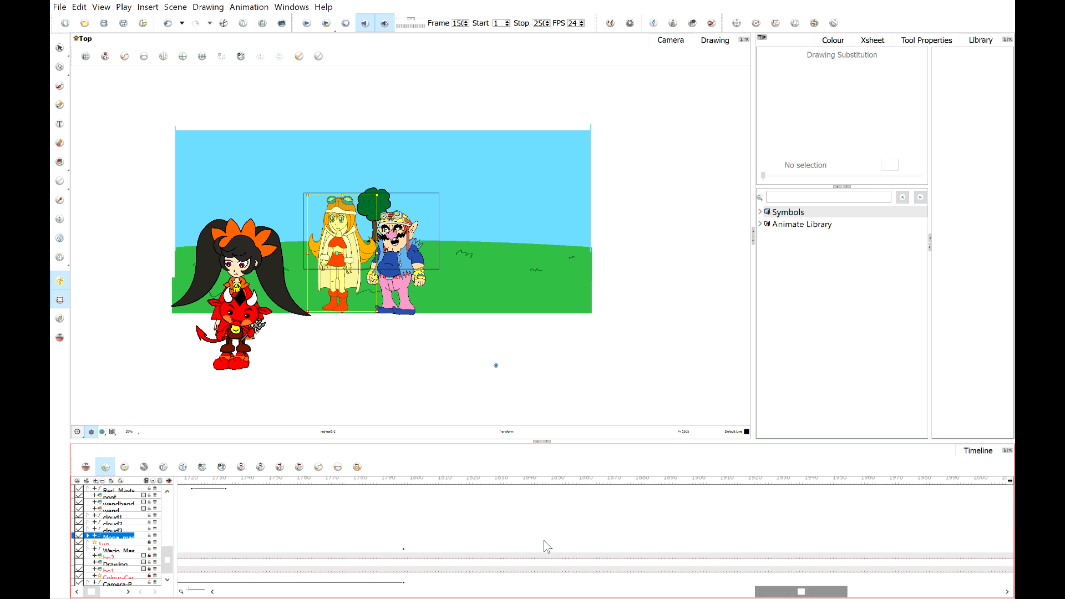
pyautogui.scroll(1, 401, 534)
pyautogui.click(404, 542)
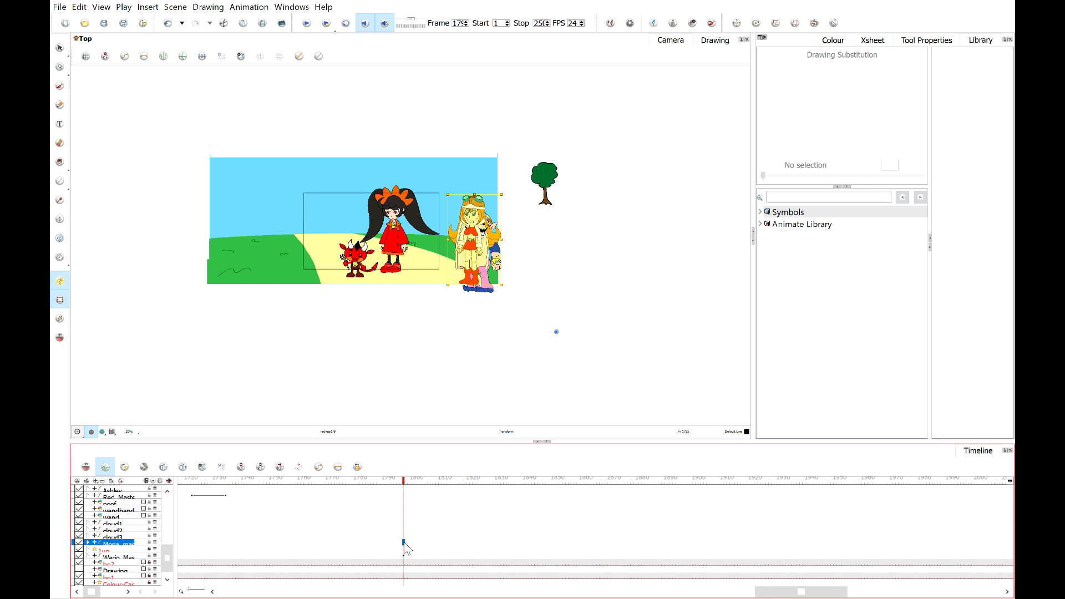
pyautogui.hotkey('ctrl', 'v')
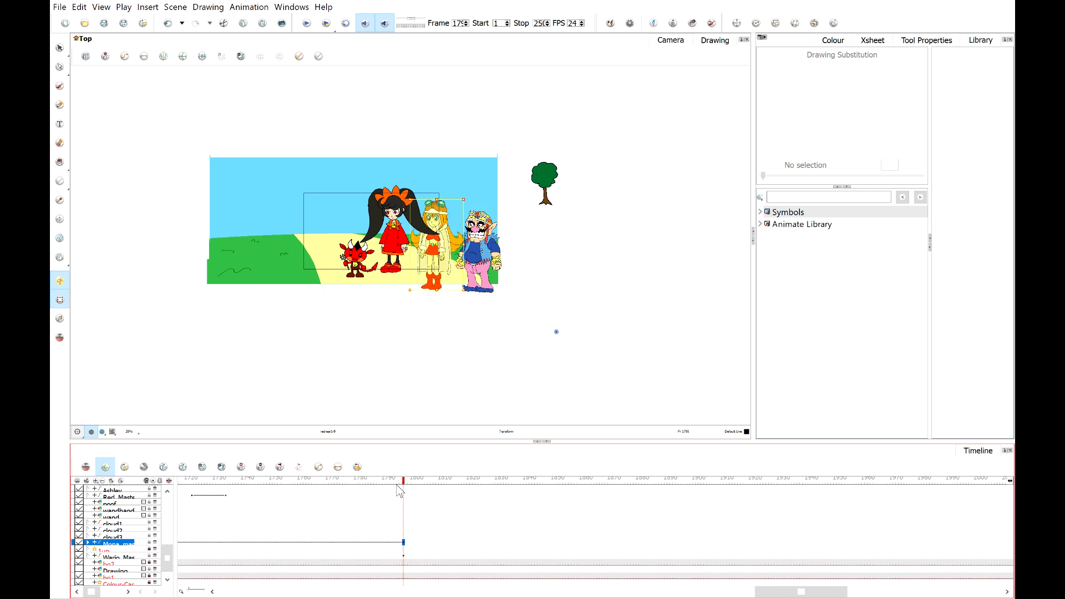
# Turn Mona's master-layer keyframe at frame 15 into a stop-motion keyframe.
pyautogui.click(381, 481)
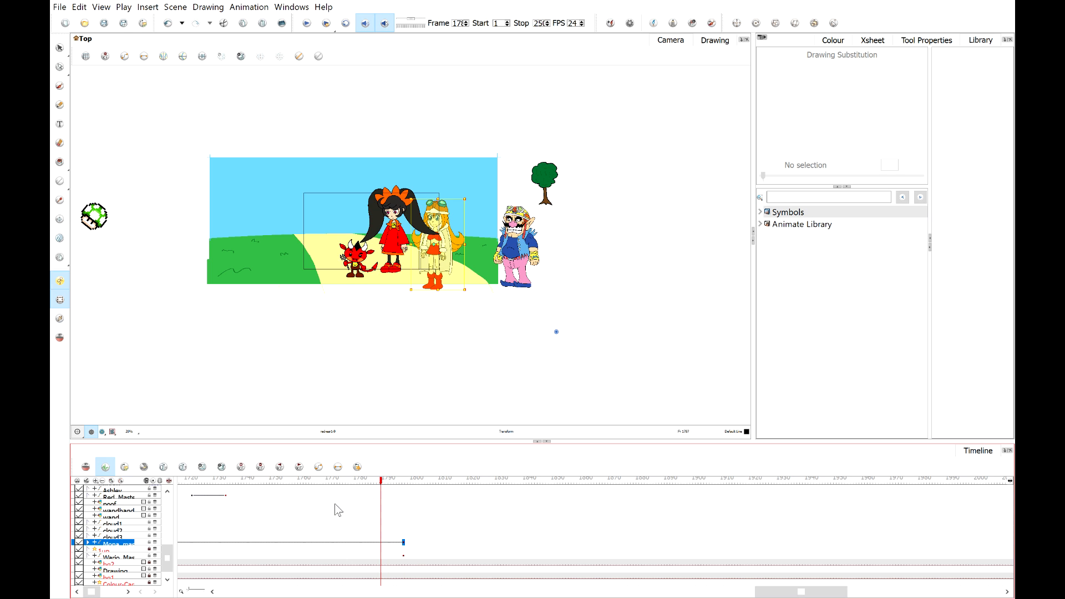
pyautogui.moveTo(286, 481); pyautogui.dragTo(321, 536)
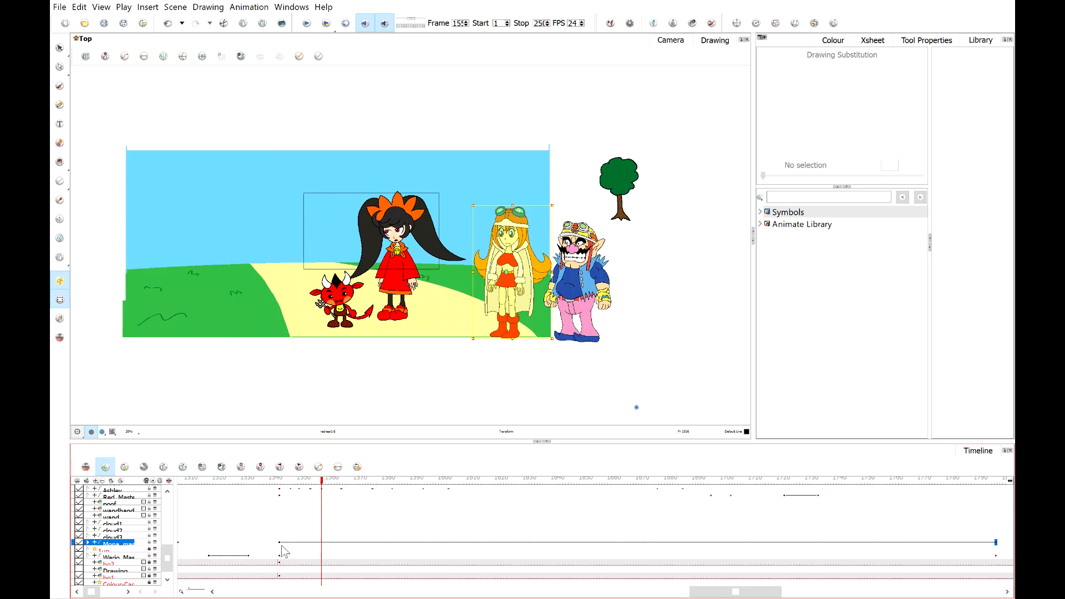
pyautogui.click(279, 544)
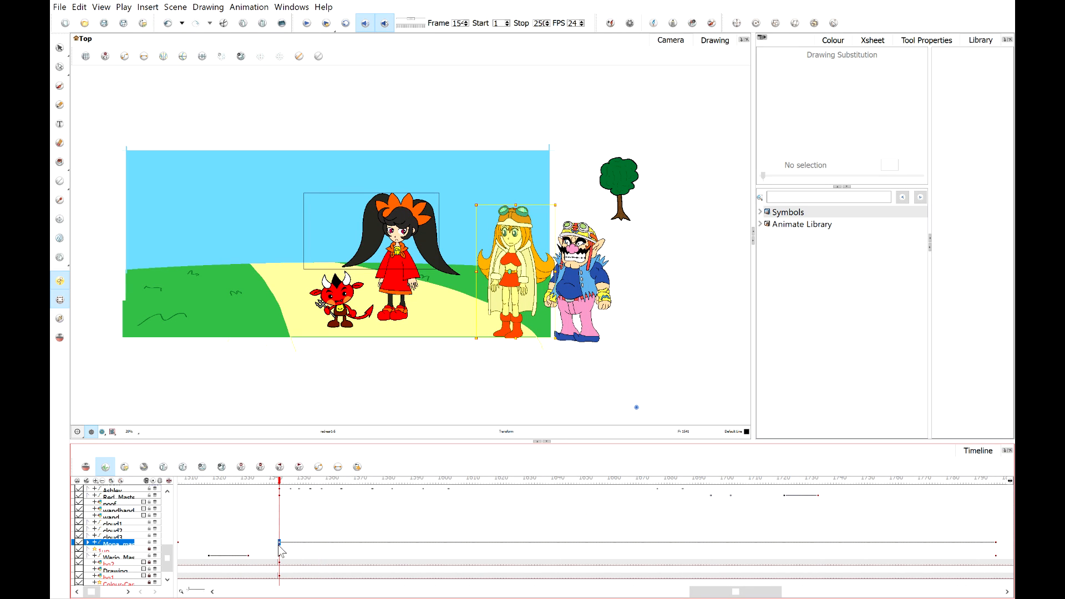
pyautogui.hotkey('ctrl', 'k')
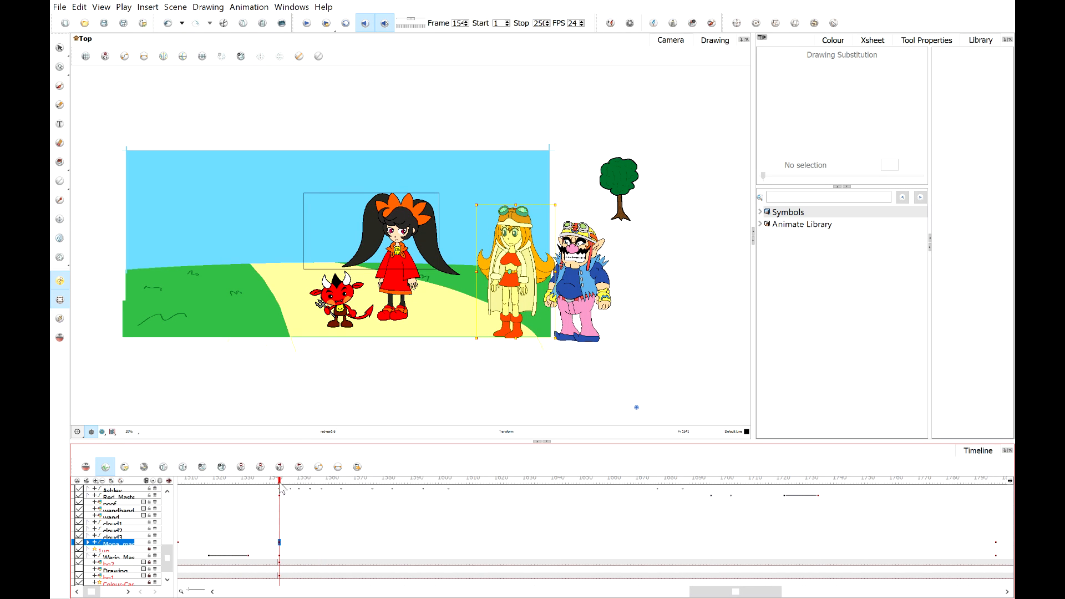
# Swap the bg2 tree layer's drawing at the scene's last frame to drawing 2.
pyautogui.moveTo(280, 481); pyautogui.dragTo(289, 506)
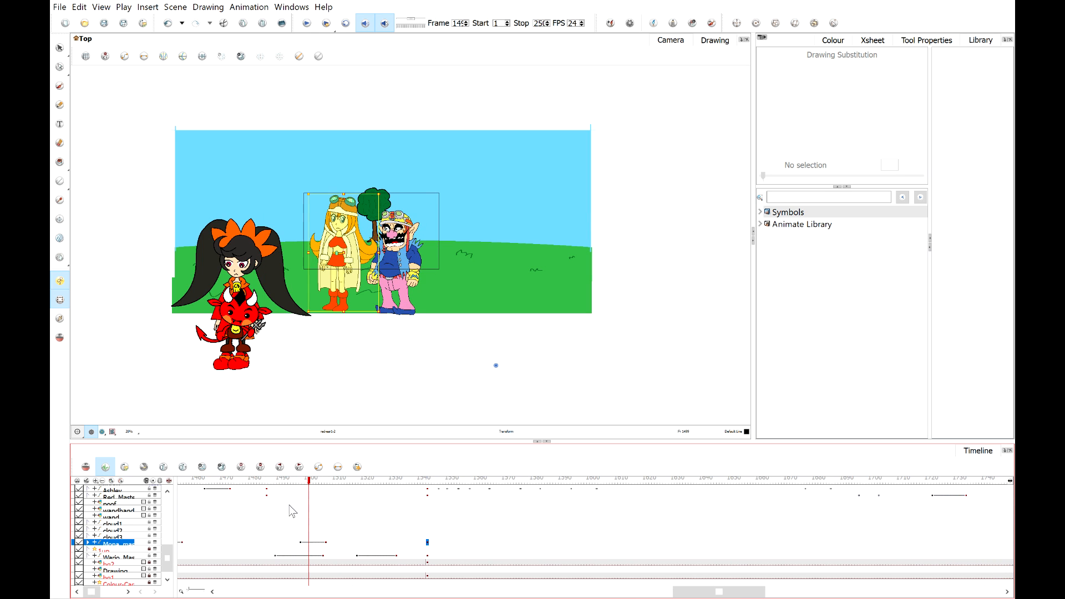
pyautogui.click(80, 566)
pyautogui.click(80, 567)
pyautogui.click(146, 563)
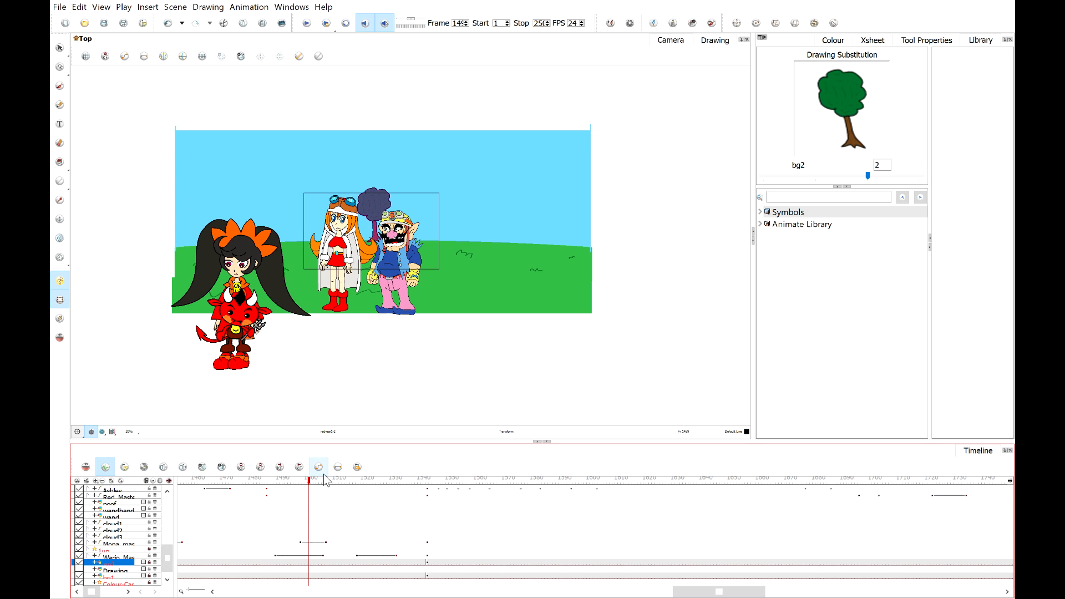
pyautogui.moveTo(312, 481); pyautogui.dragTo(143, 498)
pyautogui.click(265, 565)
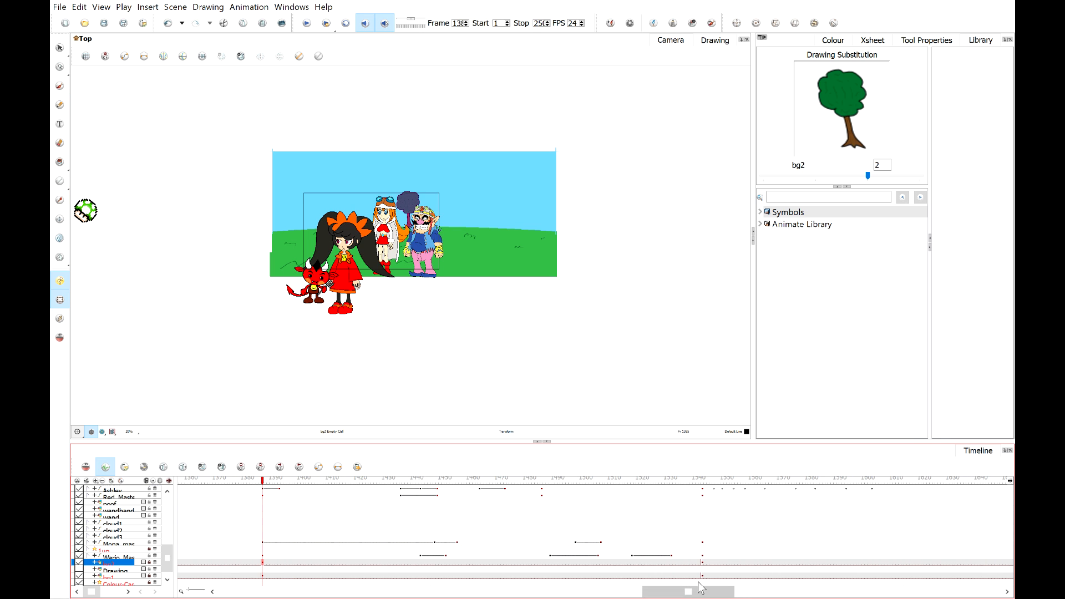
pyautogui.click(702, 565)
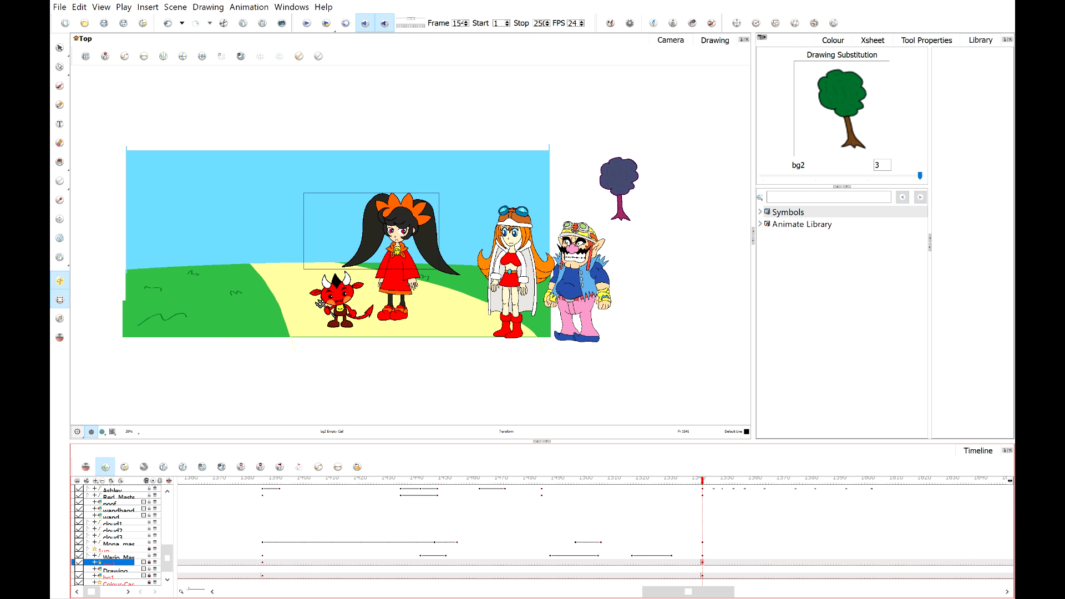
pyautogui.moveTo(686, 593); pyautogui.dragTo(734, 595)
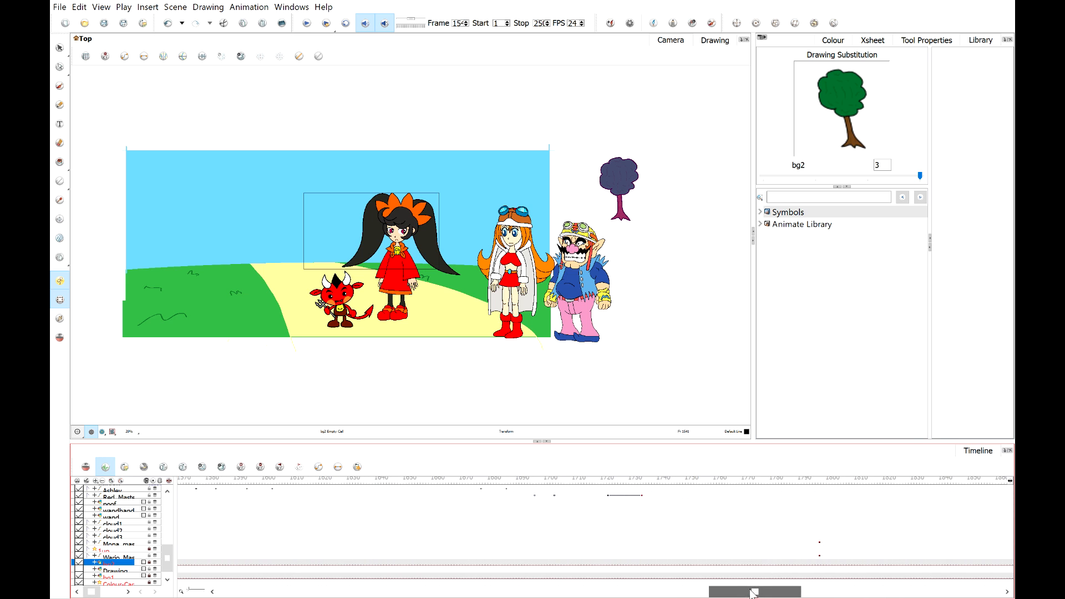
pyautogui.click(819, 481)
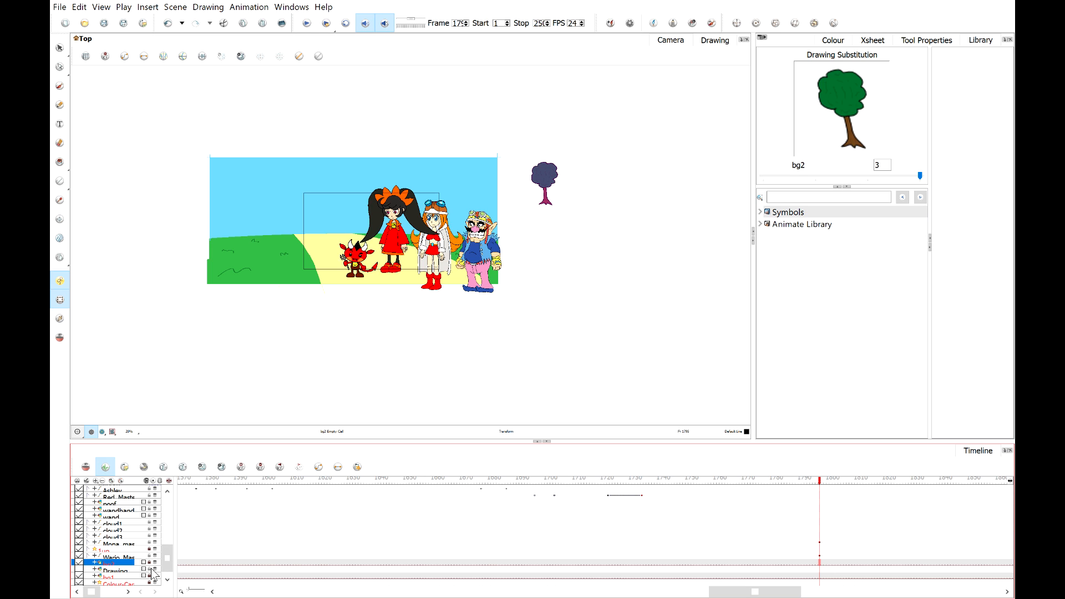
pyautogui.press('[')
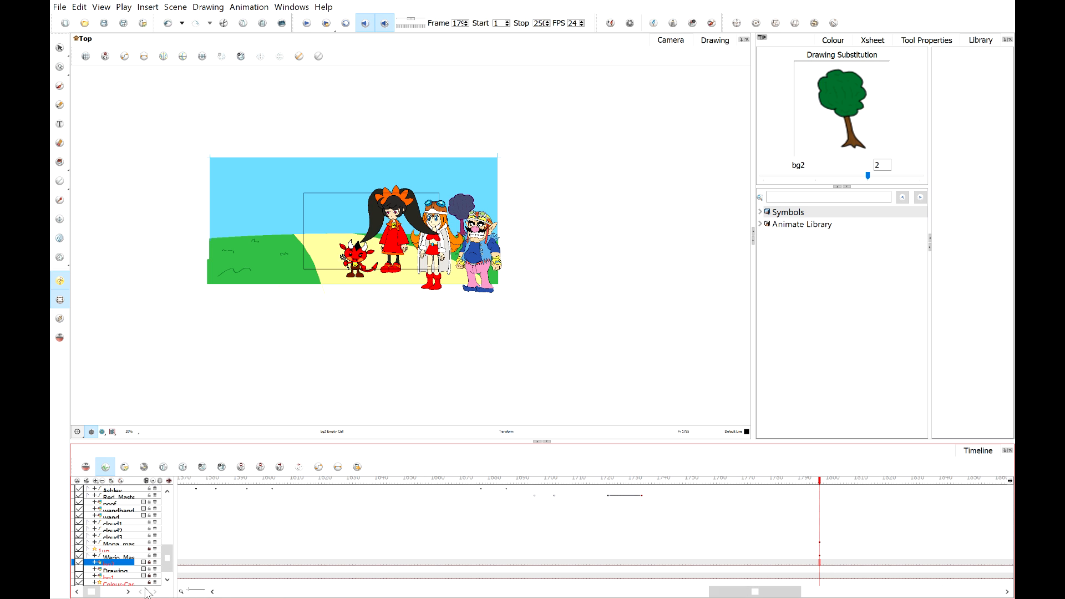
# Examine which bg1 background drawings appear at each point across the scene.
pyautogui.click(713, 577)
pyautogui.moveTo(717, 592); pyautogui.dragTo(615, 591)
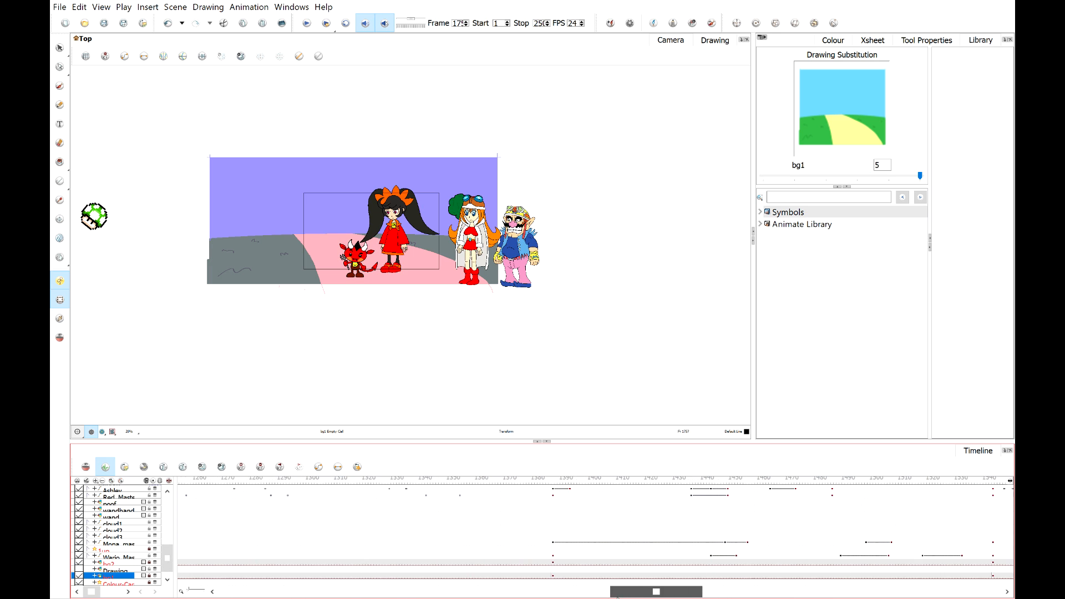
pyautogui.click(555, 577)
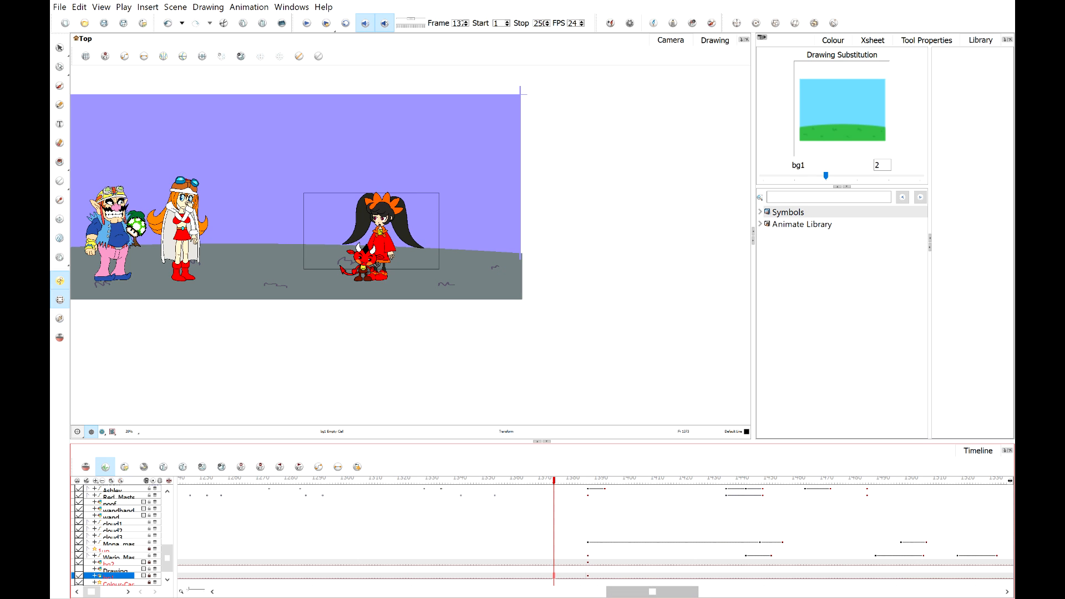
pyautogui.moveTo(573, 486); pyautogui.dragTo(683, 541)
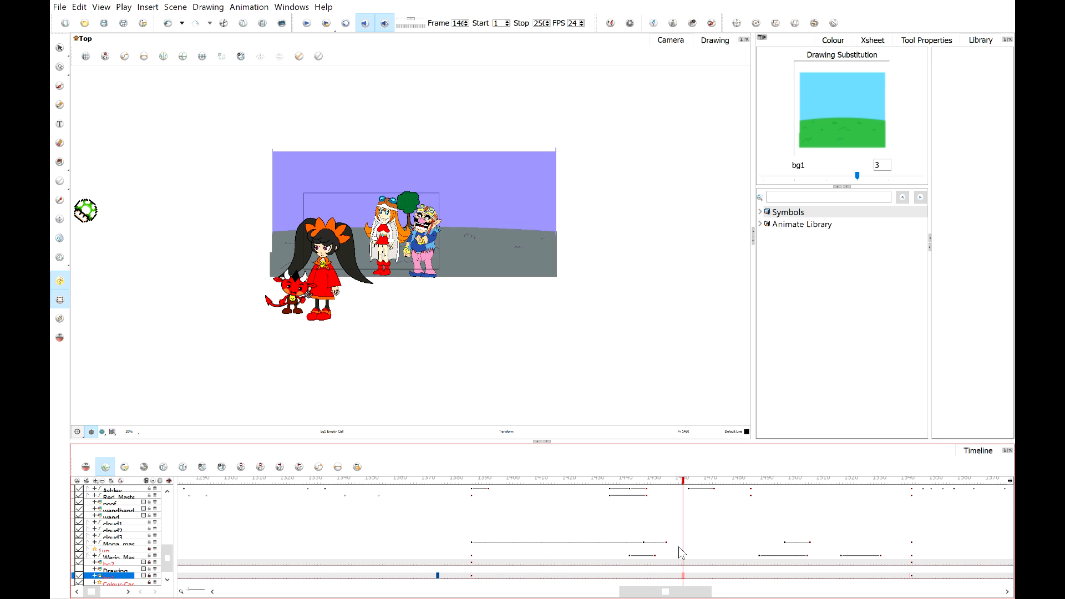
pyautogui.click(472, 576)
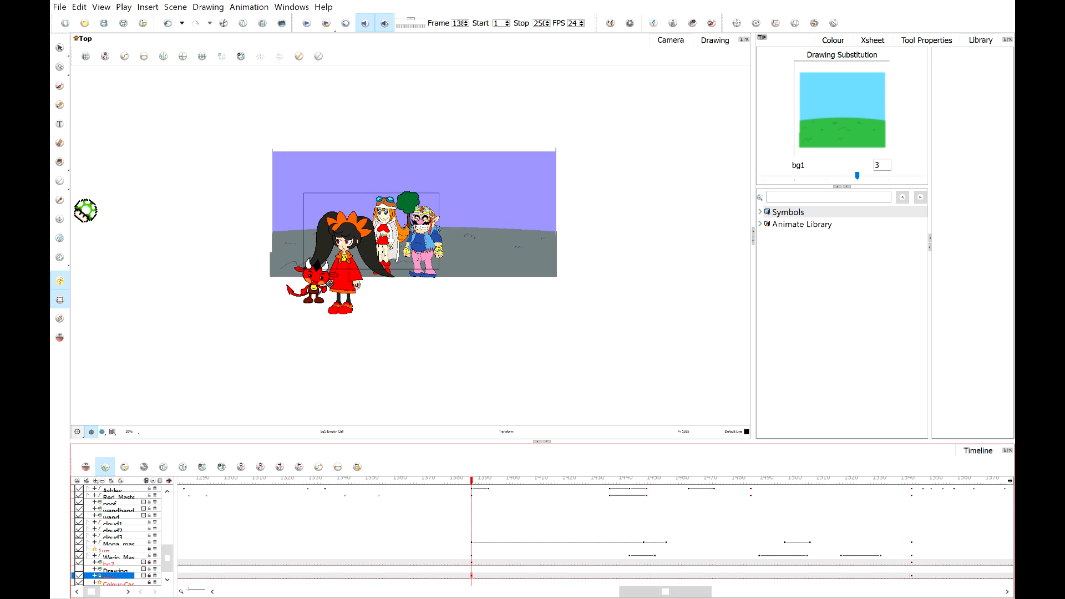
pyautogui.moveTo(685, 598); pyautogui.dragTo(725, 597)
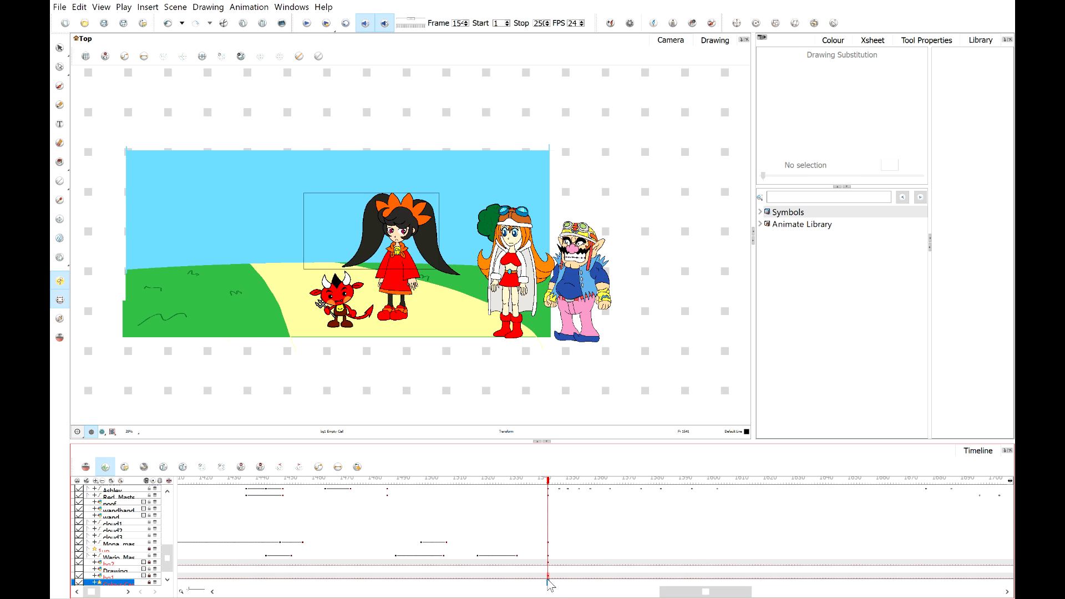
pyautogui.click(548, 577)
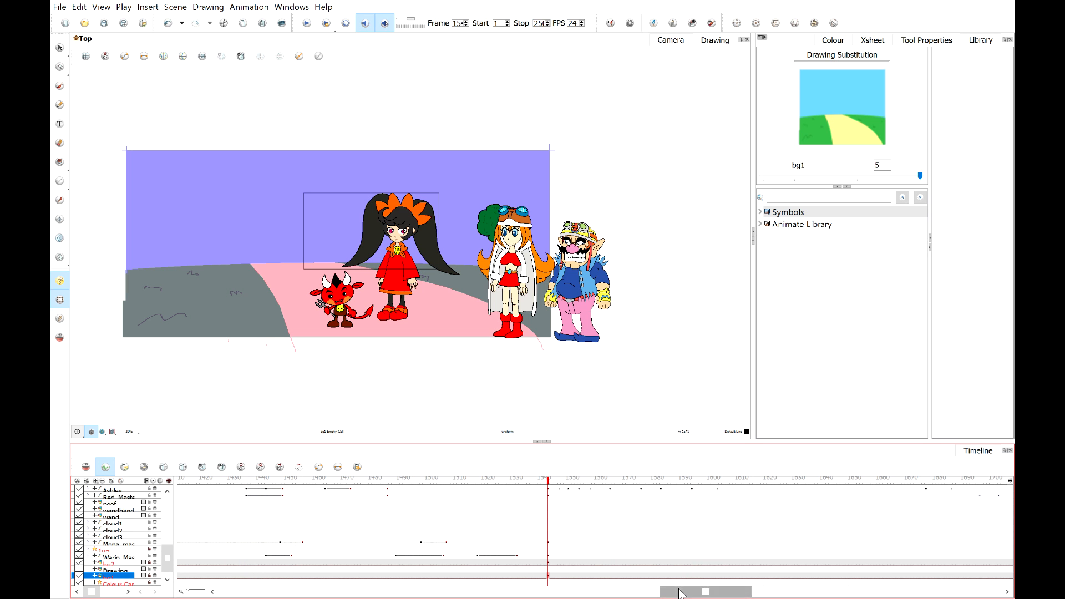
pyautogui.moveTo(682, 592); pyautogui.dragTo(778, 594)
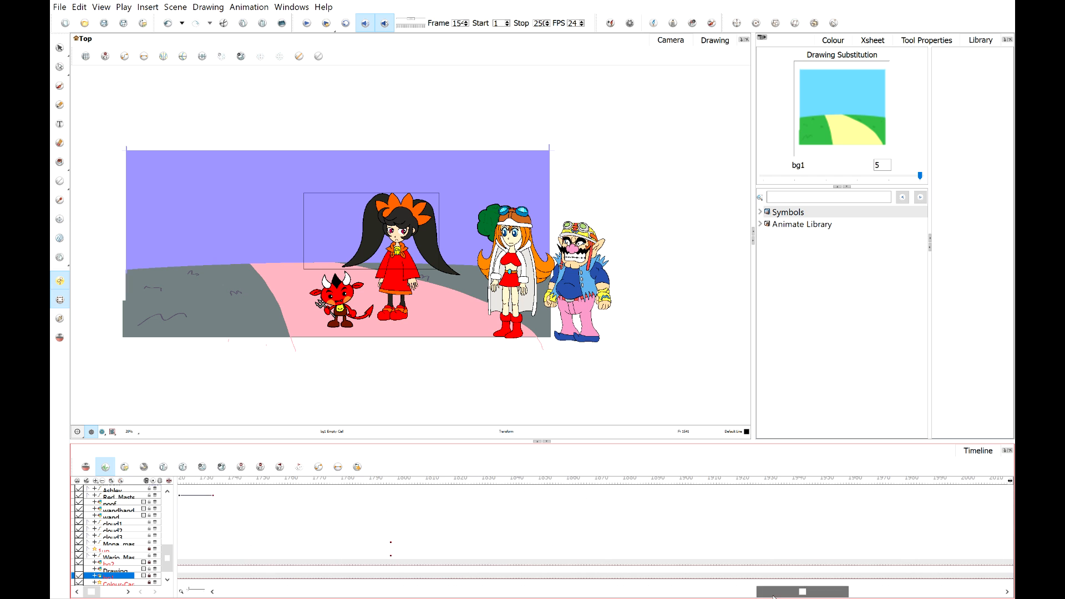
pyautogui.click(389, 578)
pyautogui.click(390, 578)
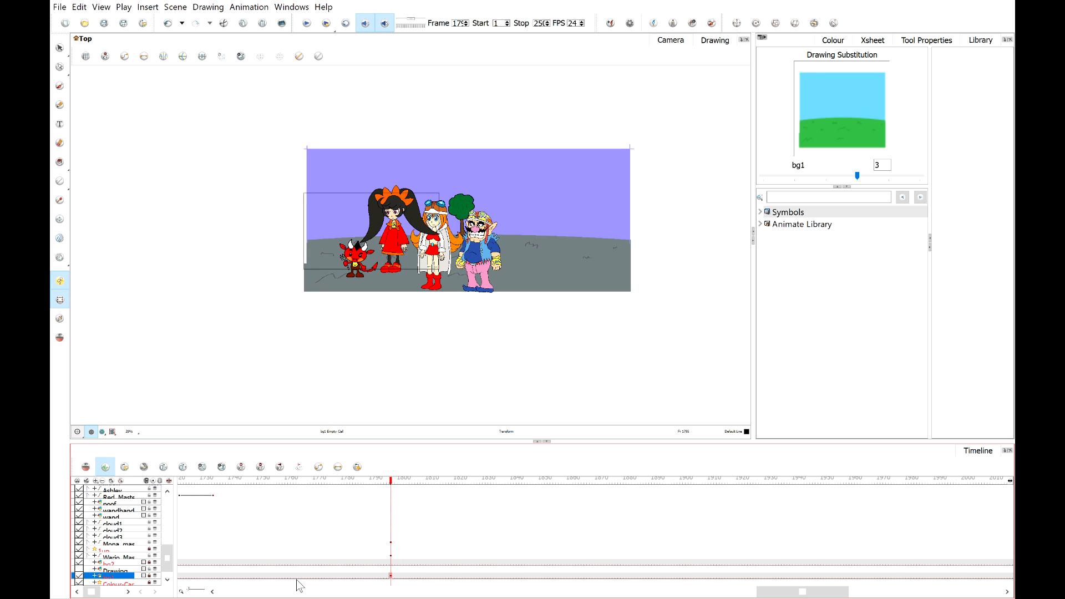
pyautogui.moveTo(803, 592); pyautogui.dragTo(668, 591)
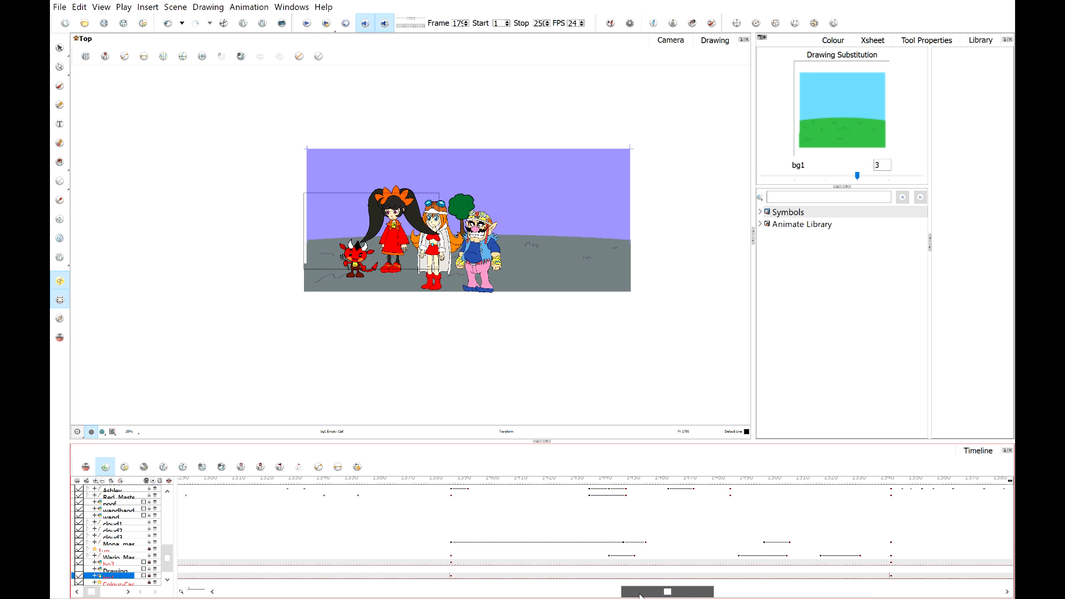
pyautogui.click(669, 482)
pyautogui.moveTo(666, 482); pyautogui.dragTo(340, 515)
pyautogui.moveTo(165, 558); pyautogui.dragTo(165, 560)
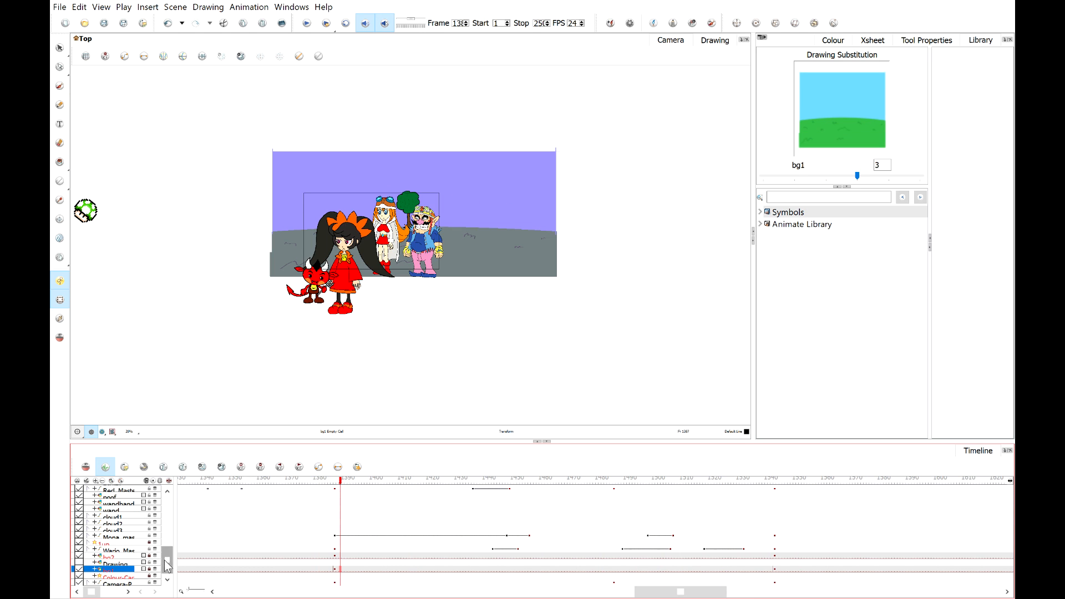
# Check the camera layer's keyframes around frames 13–14 and at the scene's final frame.
pyautogui.click(334, 582)
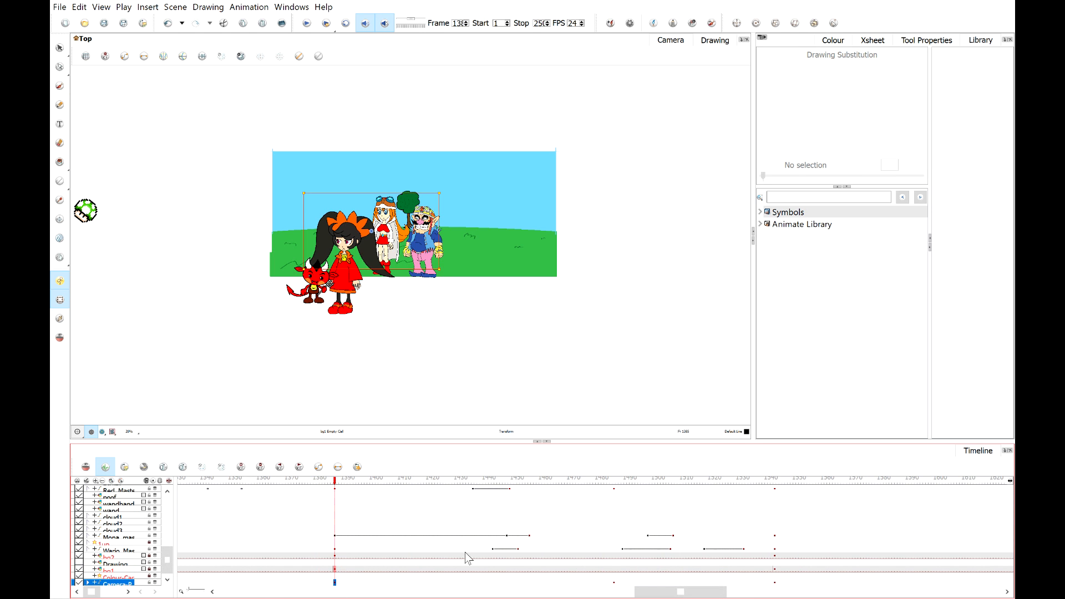
pyautogui.click(614, 582)
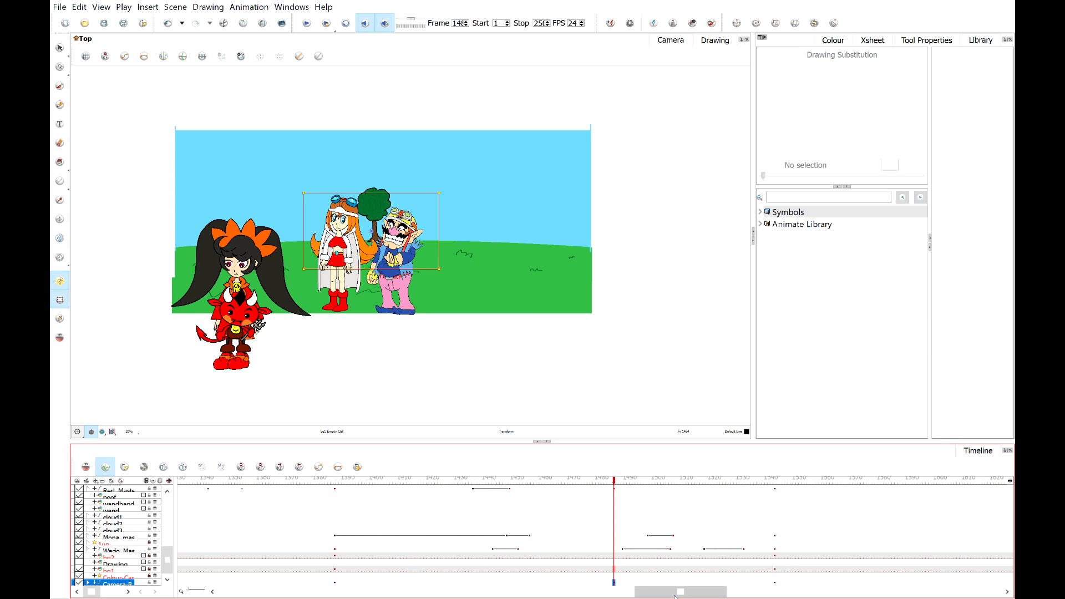
pyautogui.moveTo(674, 592); pyautogui.dragTo(781, 592)
pyautogui.click(454, 576)
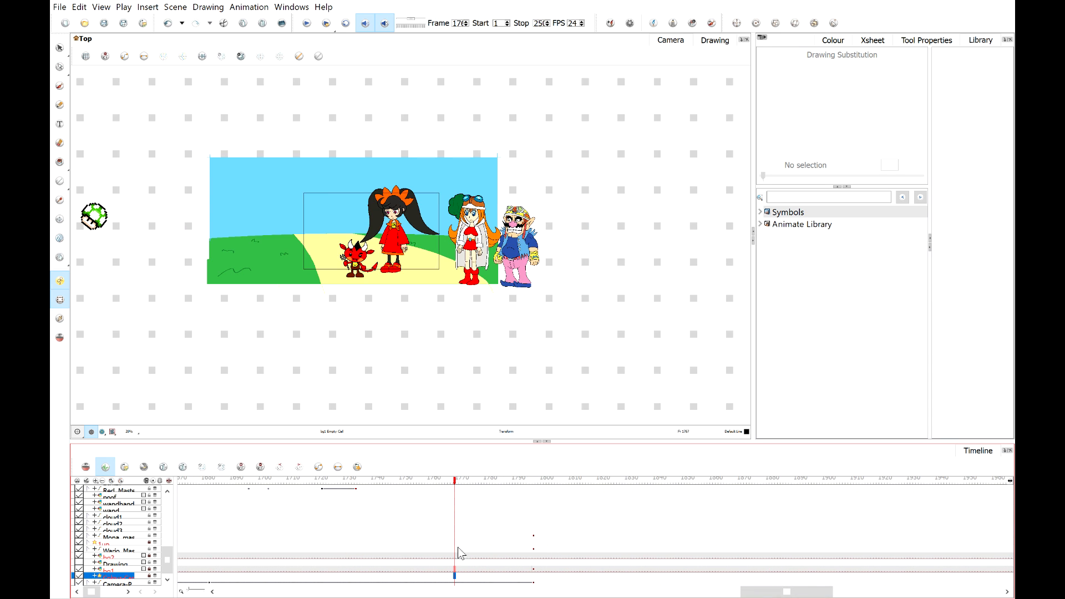
pyautogui.moveTo(456, 479); pyautogui.dragTo(88, 481)
pyautogui.click(314, 589)
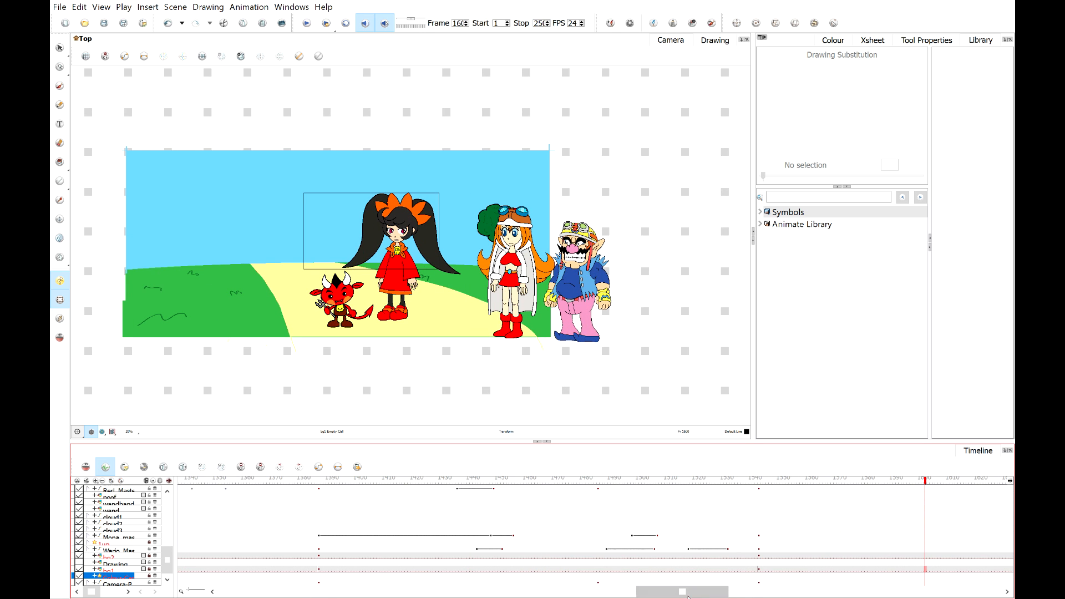
pyautogui.click(746, 595)
pyautogui.click(315, 583)
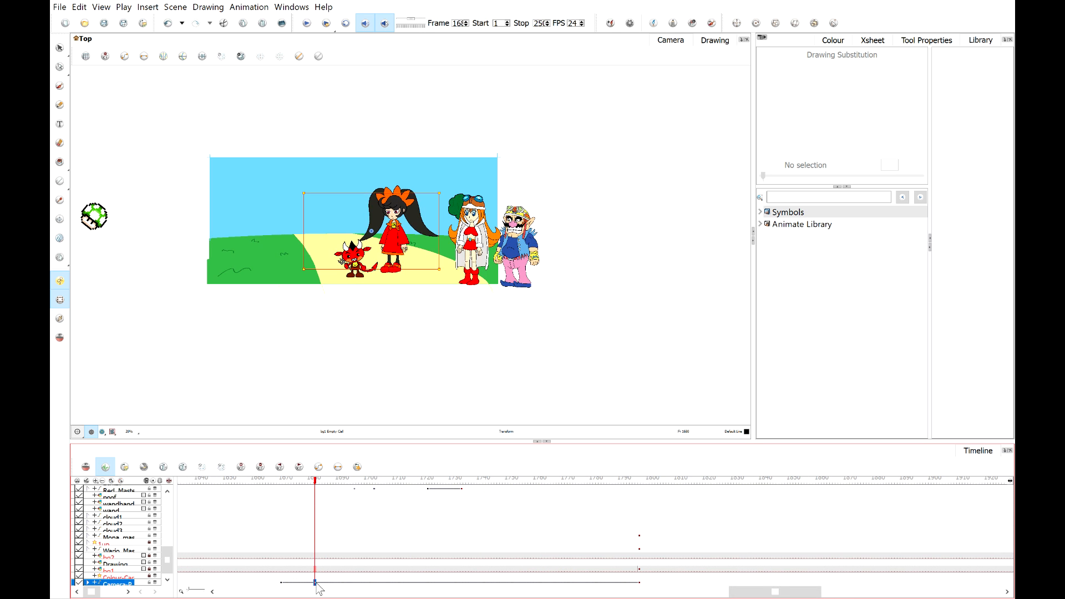
pyautogui.click(639, 583)
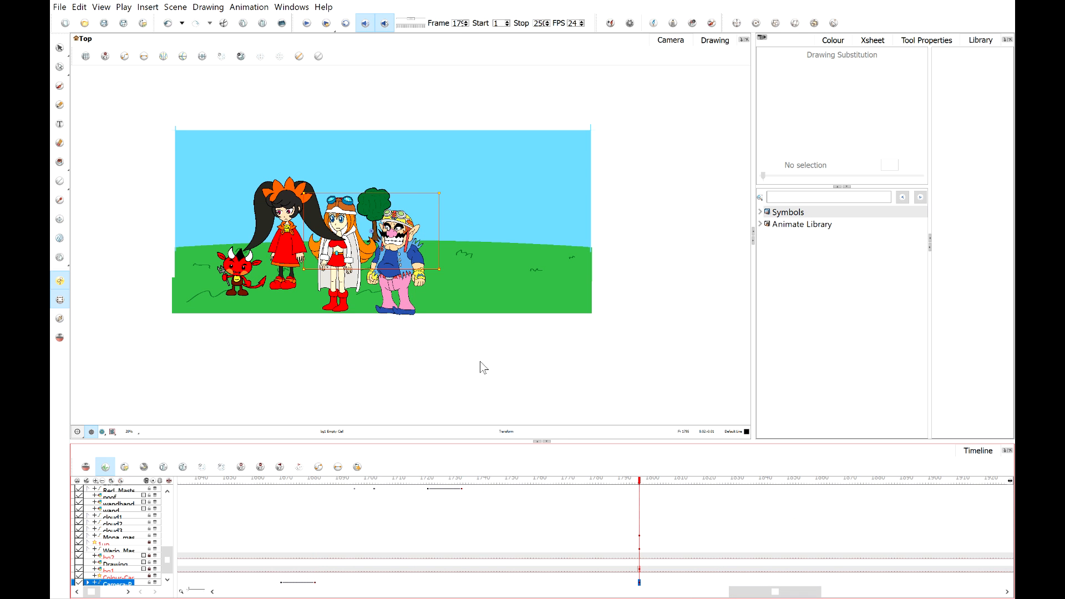
# Inspect the red devil's and Ashley's master-layer keyframes near the scene's final frame.
pyautogui.scroll(3, 274, 518)
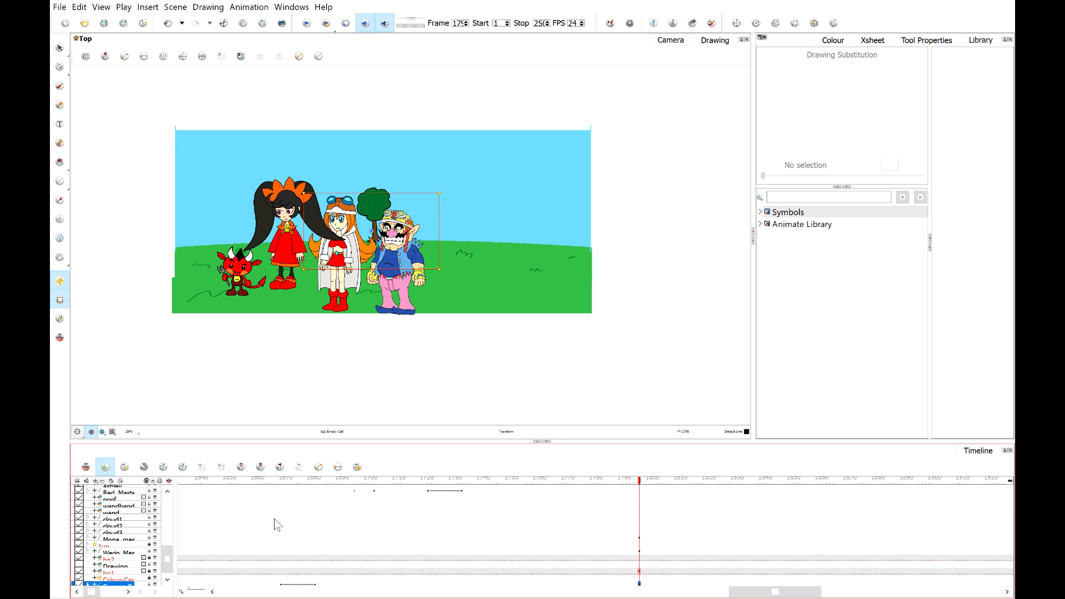
pyautogui.scroll(4, 336, 217)
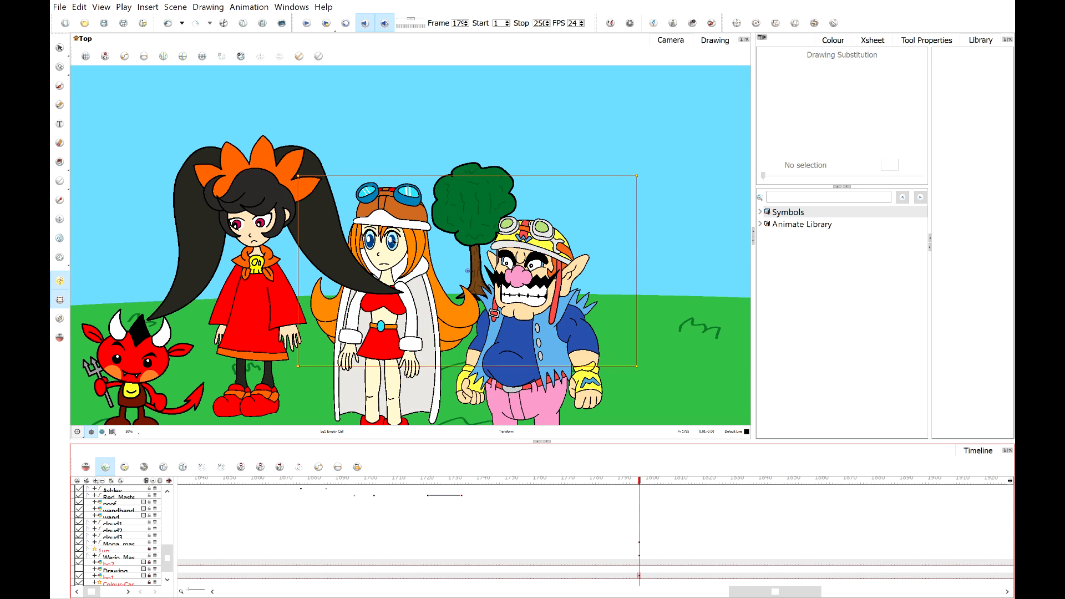
pyautogui.scroll(-5, 393, 240)
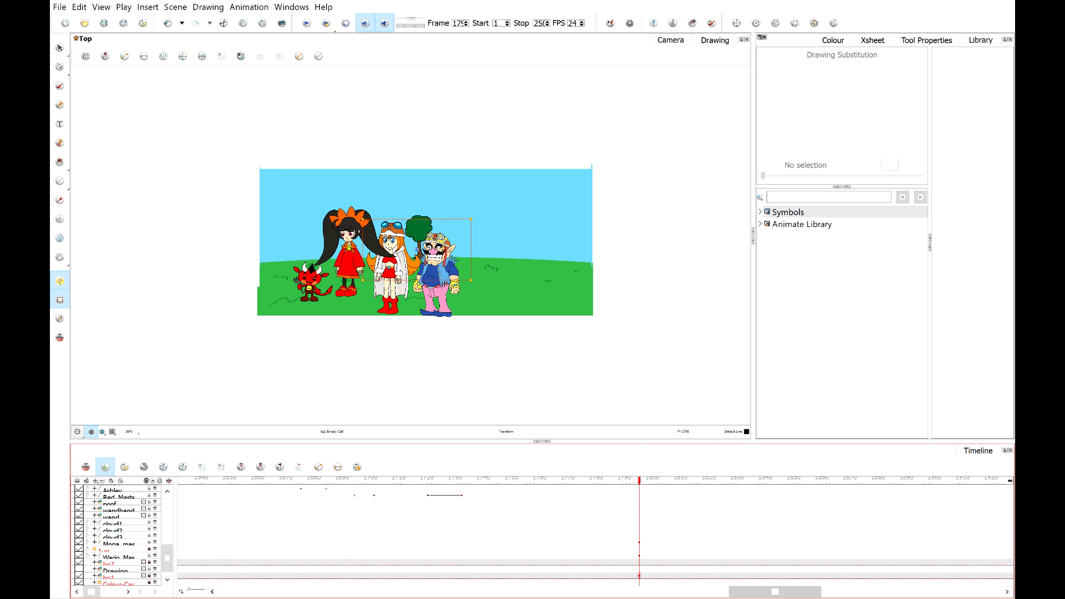
pyautogui.scroll(1, 118, 549)
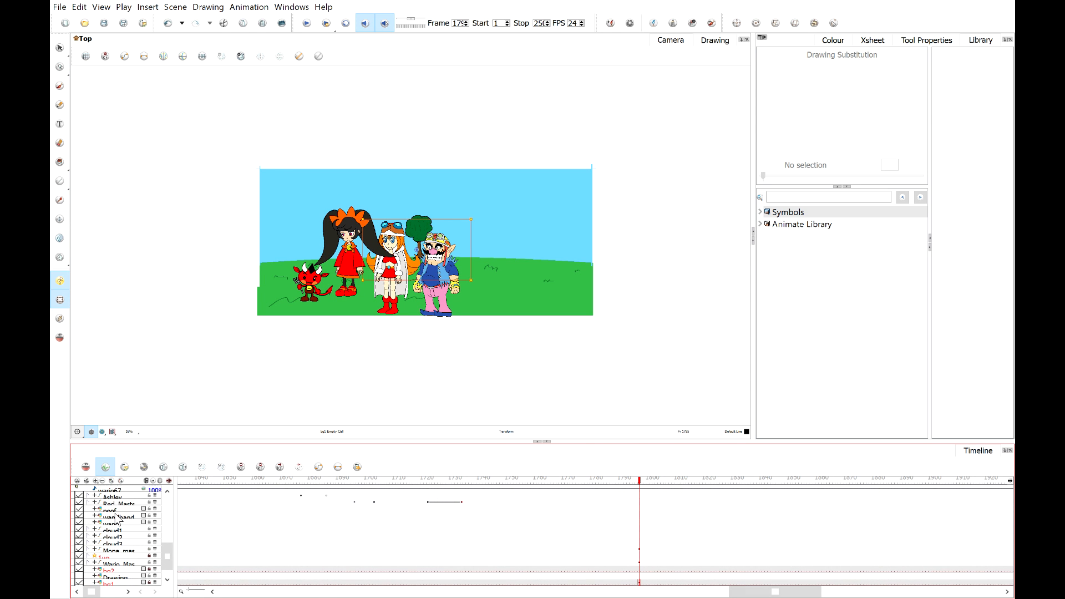
pyautogui.click(641, 502)
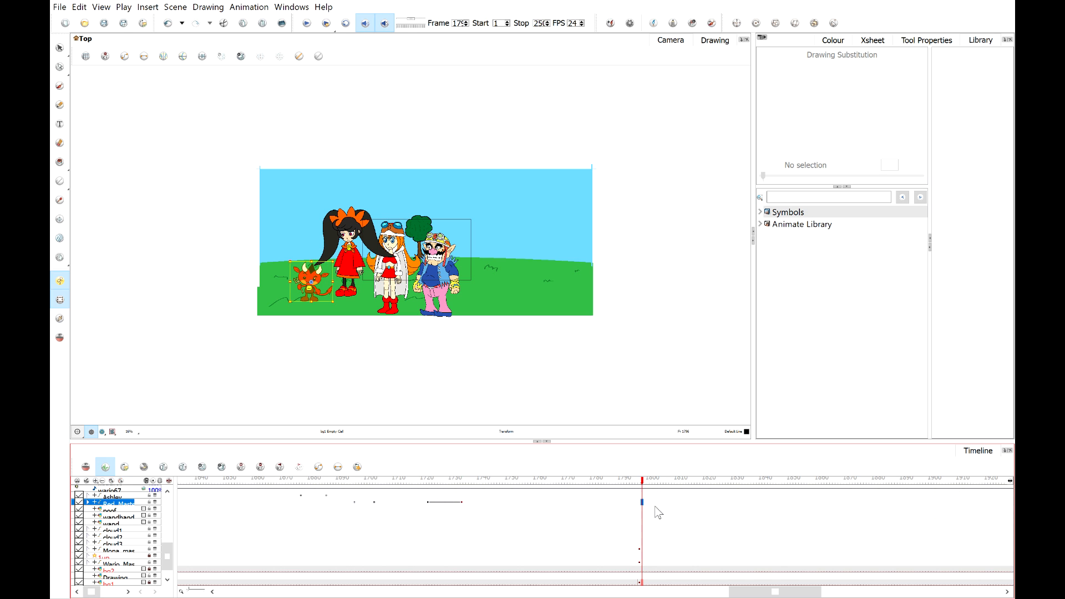
pyautogui.keyDown('shift'); pyautogui.click(644, 495); pyautogui.keyUp('shift')
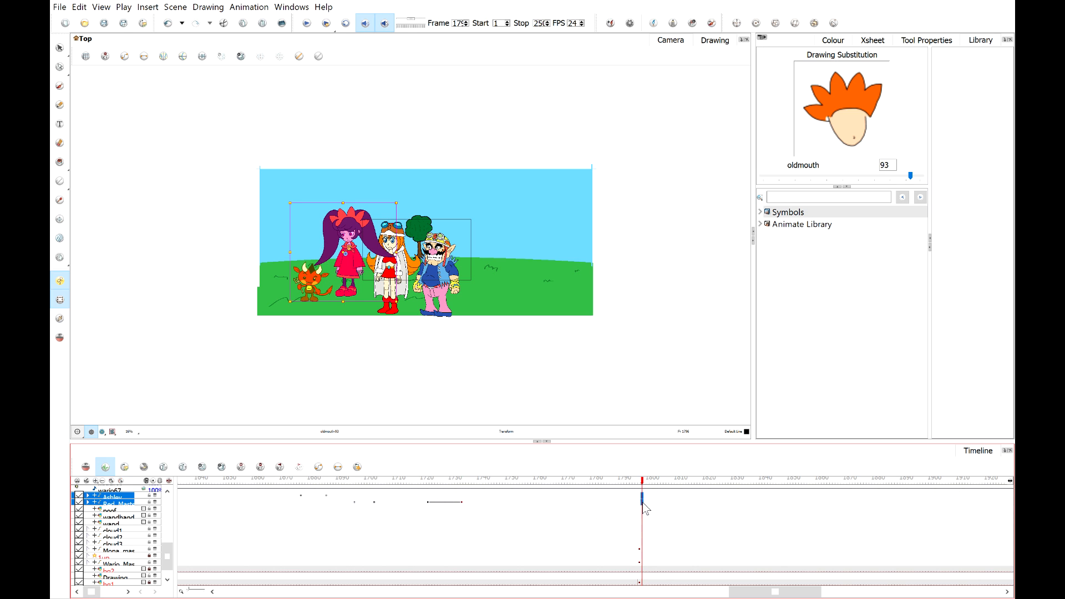
pyautogui.click(461, 502)
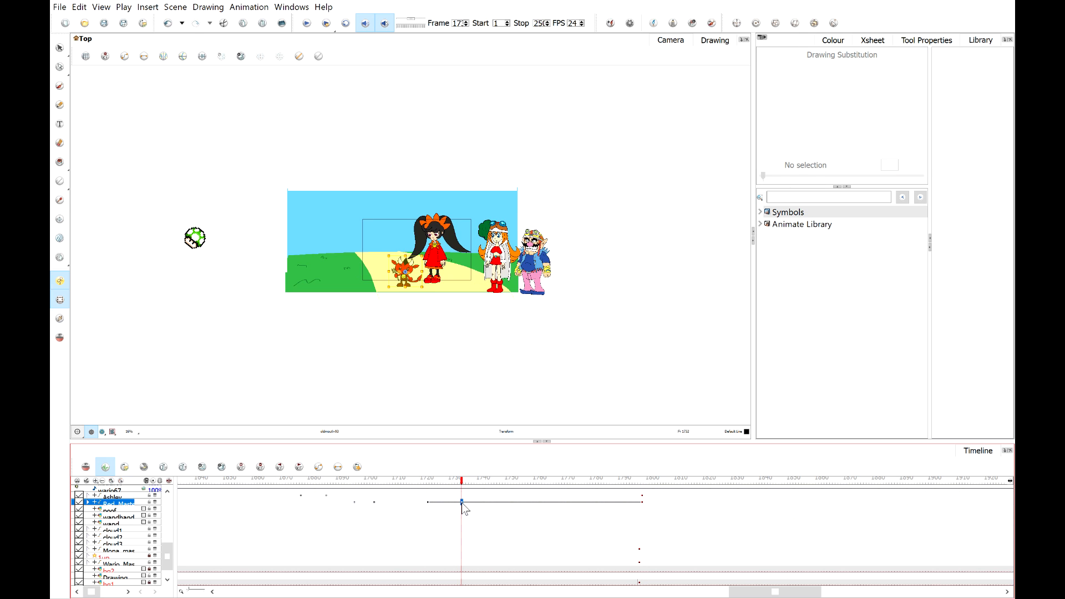
pyautogui.hotkey('ctrl', 'k')
pyautogui.click(642, 497)
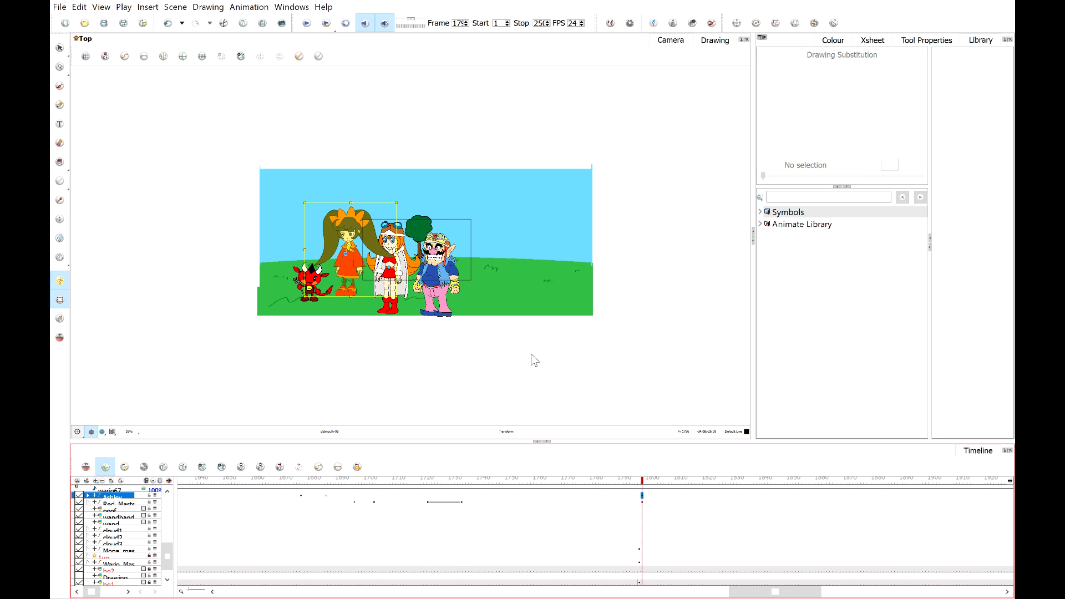
# Move Ashley and the red devil leftward toward the scene's edge at the final frame.
pyautogui.click(301, 196)
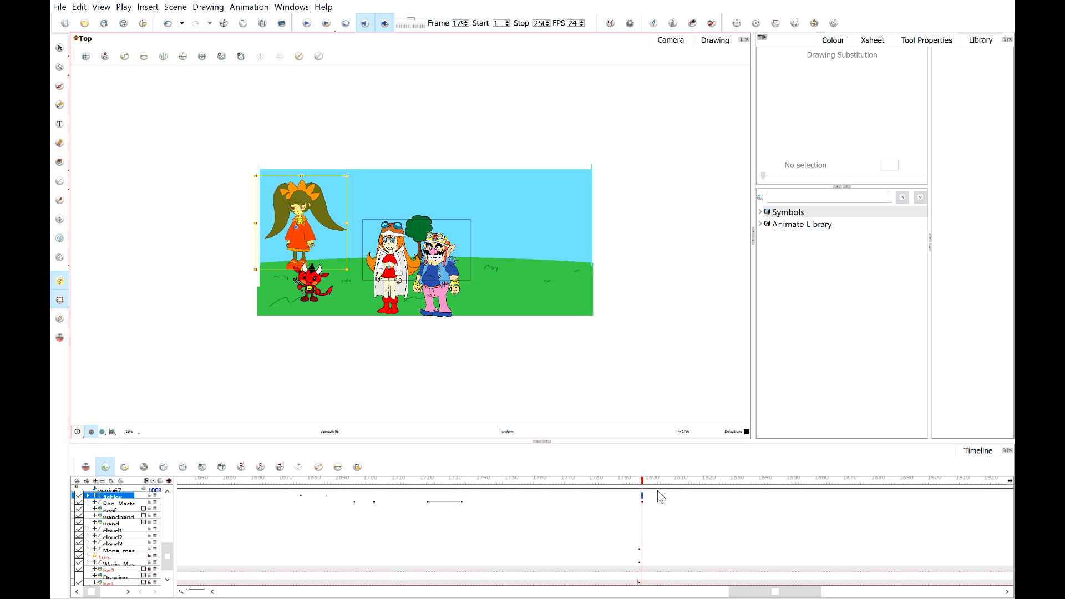
pyautogui.moveTo(623, 481); pyautogui.dragTo(585, 480)
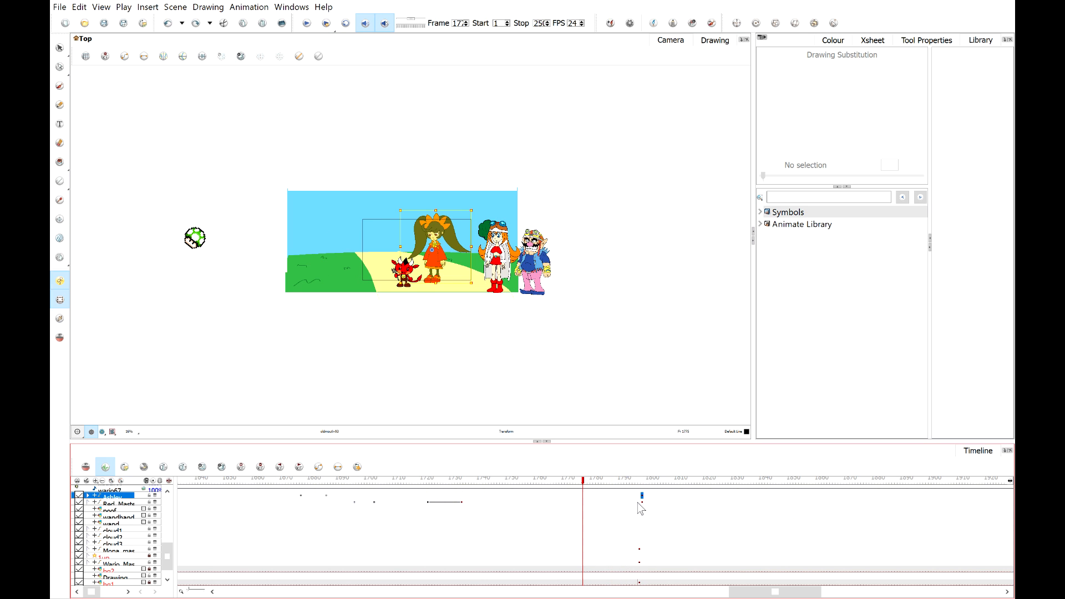
pyautogui.click(641, 481)
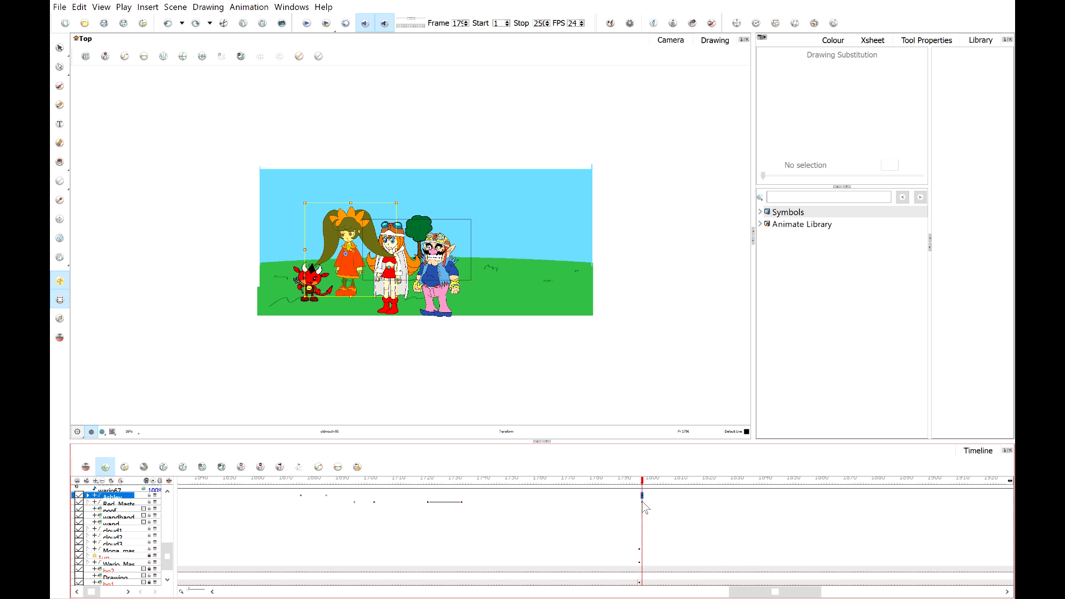
pyautogui.keyDown('shift'); pyautogui.click(644, 504); pyautogui.keyUp('shift')
pyautogui.moveTo(346, 236); pyautogui.dragTo(276, 239)
pyautogui.click(635, 386)
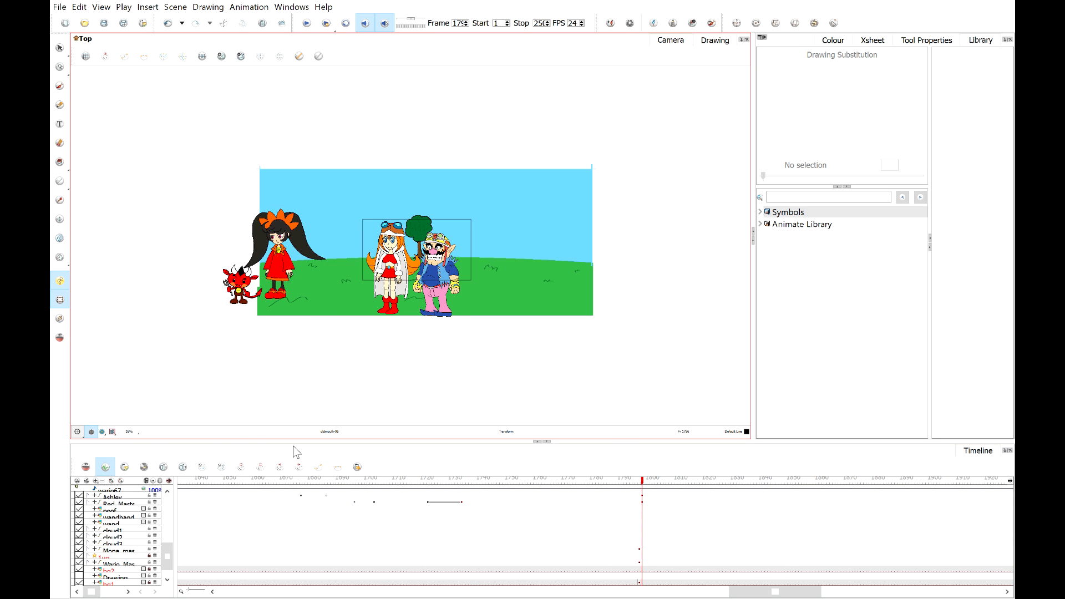
# Scrub back through the scene to the part where Wario holds the 1-up mushroom.
pyautogui.click(109, 432)
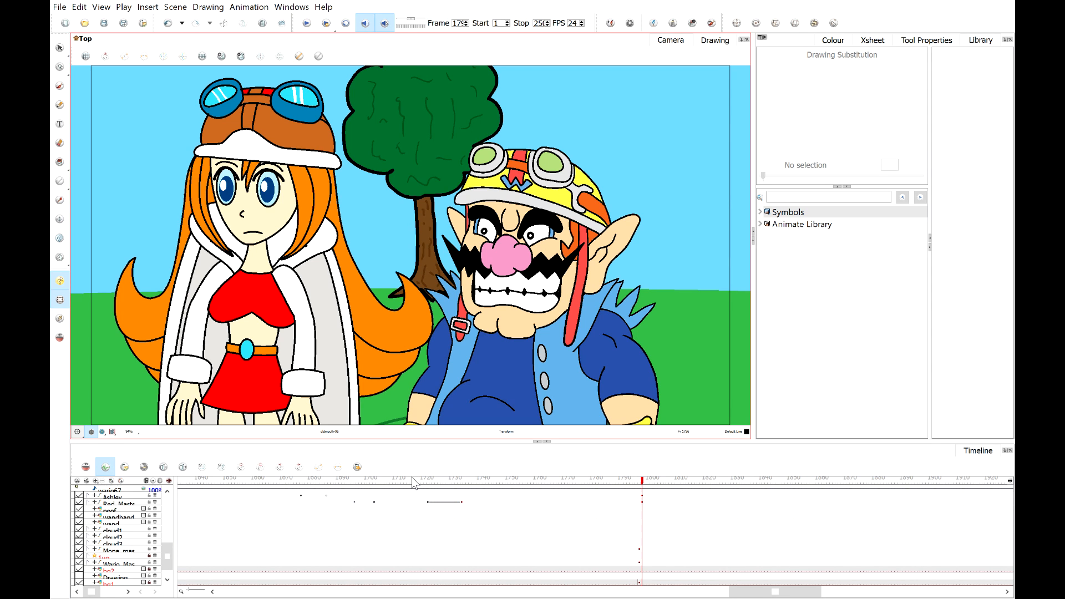
pyautogui.moveTo(412, 479); pyautogui.dragTo(204, 513)
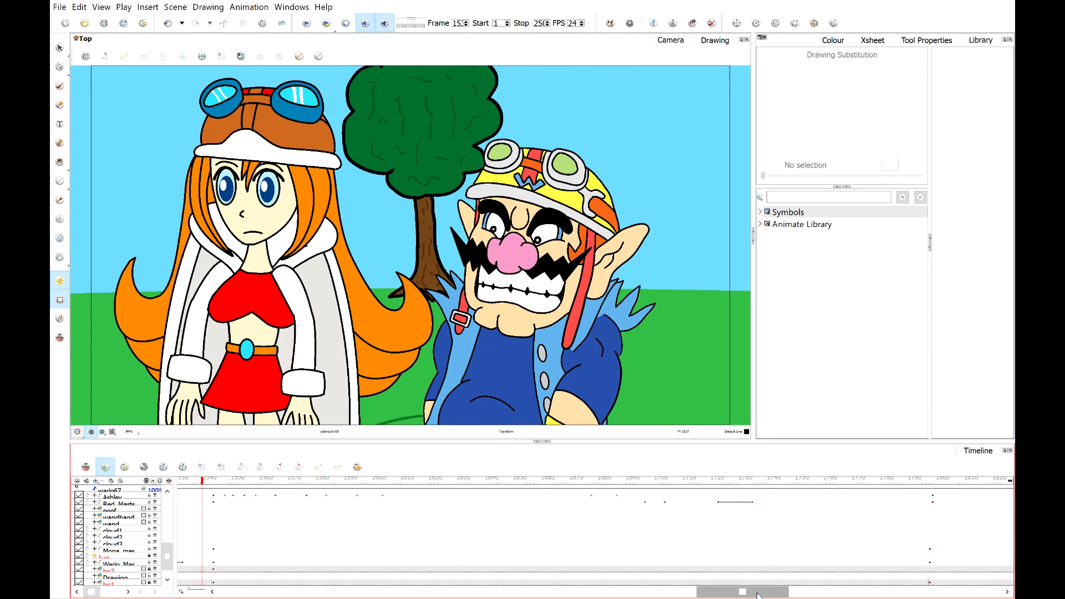
pyautogui.moveTo(762, 592); pyautogui.dragTo(635, 594)
pyautogui.moveTo(649, 491); pyautogui.dragTo(689, 491)
pyautogui.moveTo(413, 478); pyautogui.dragTo(198, 494)
pyautogui.moveTo(133, 493); pyautogui.dragTo(208, 477)
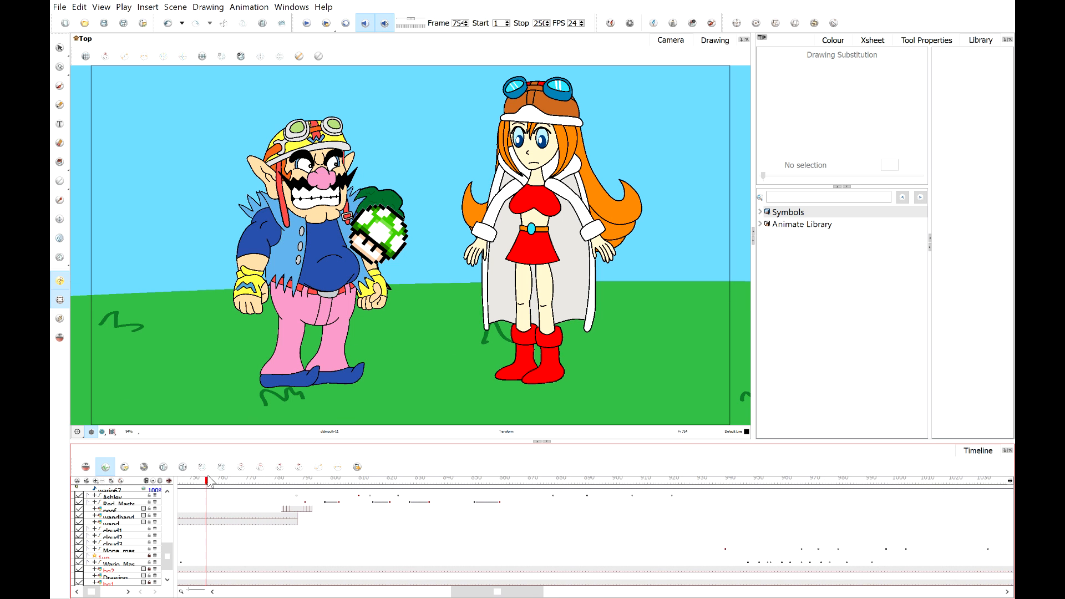
# Delete the 1-up mushroom layer's frames from around frame 666 to the scene's end.
pyautogui.click(386, 248)
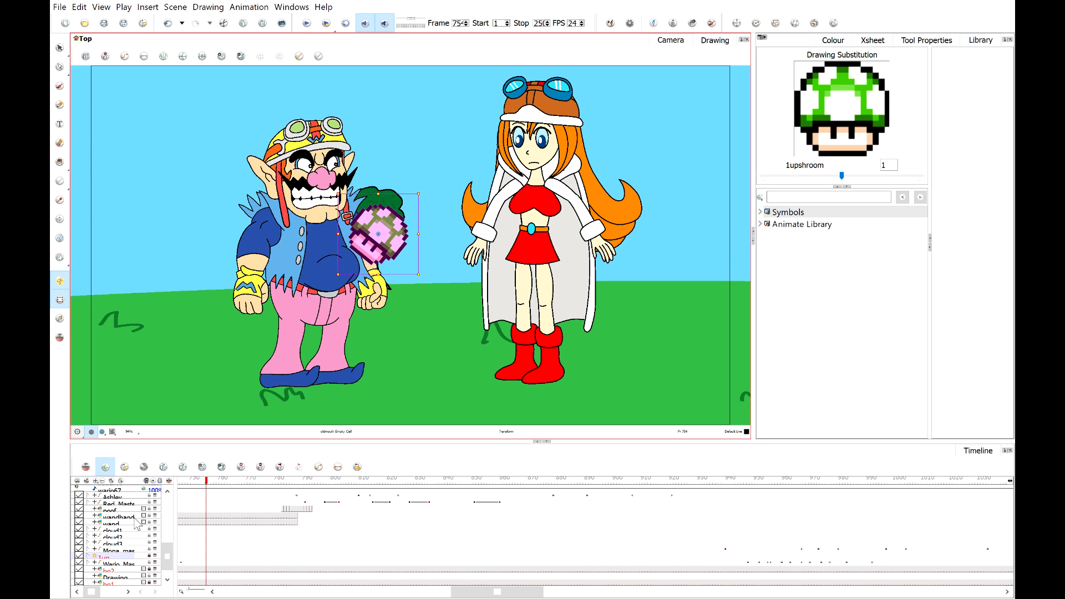
pyautogui.moveTo(166, 554); pyautogui.dragTo(167, 510)
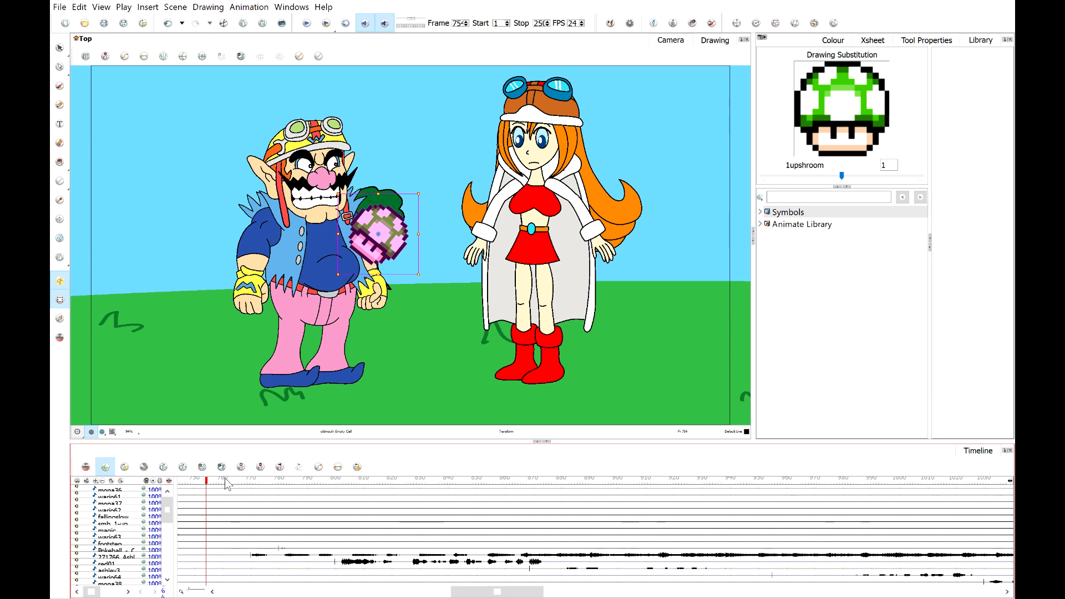
pyautogui.click(232, 480)
pyautogui.moveTo(235, 487)
pyautogui.mouseDown()
pyautogui.moveTo(273, 488)
pyautogui.moveTo(232, 497)
pyautogui.mouseUp()
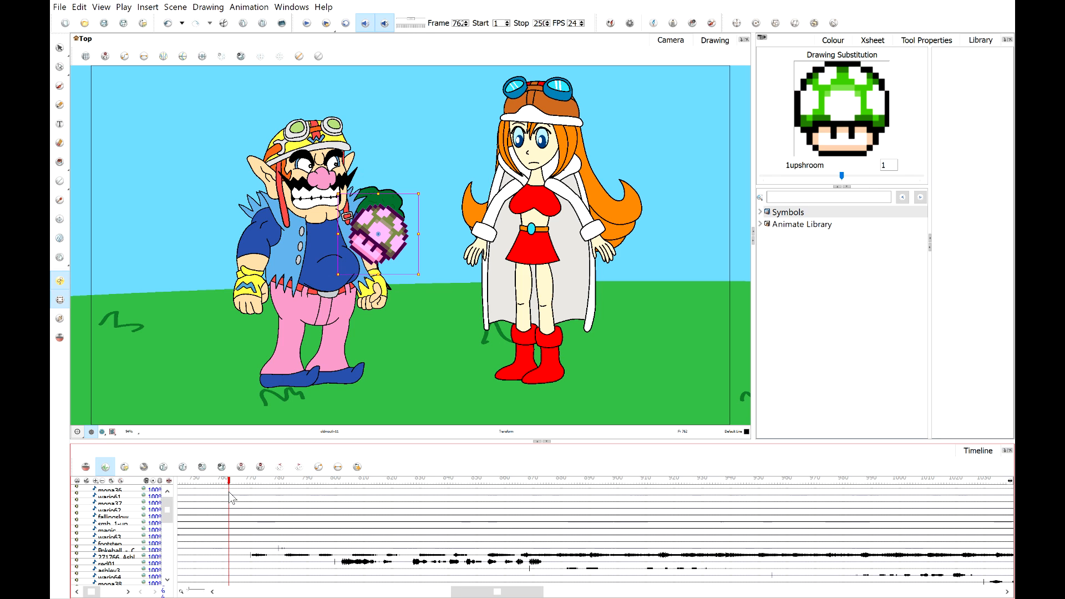
pyautogui.moveTo(231, 486)
pyautogui.mouseDown()
pyautogui.moveTo(179, 490)
pyautogui.moveTo(168, 565)
pyautogui.mouseUp()
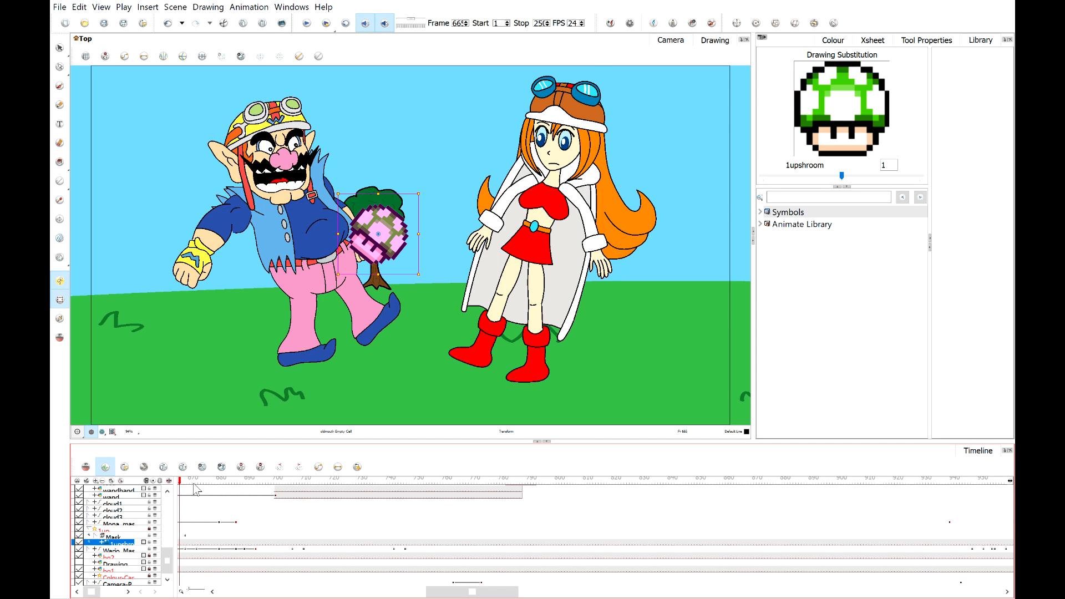
pyautogui.moveTo(193, 483); pyautogui.dragTo(293, 506)
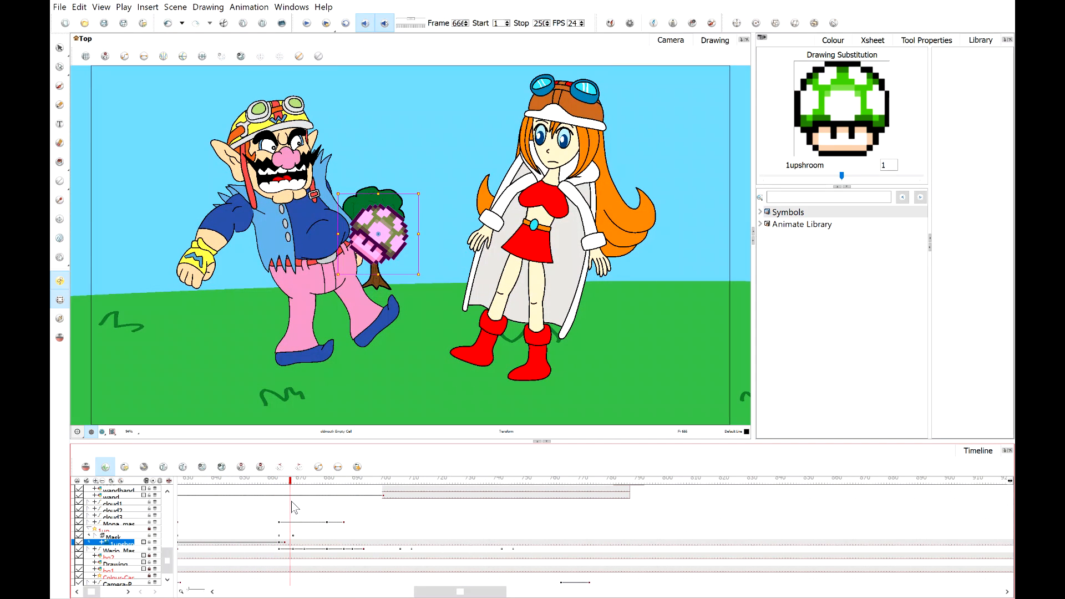
pyautogui.click(288, 545)
pyautogui.click(286, 545)
pyautogui.click(288, 545)
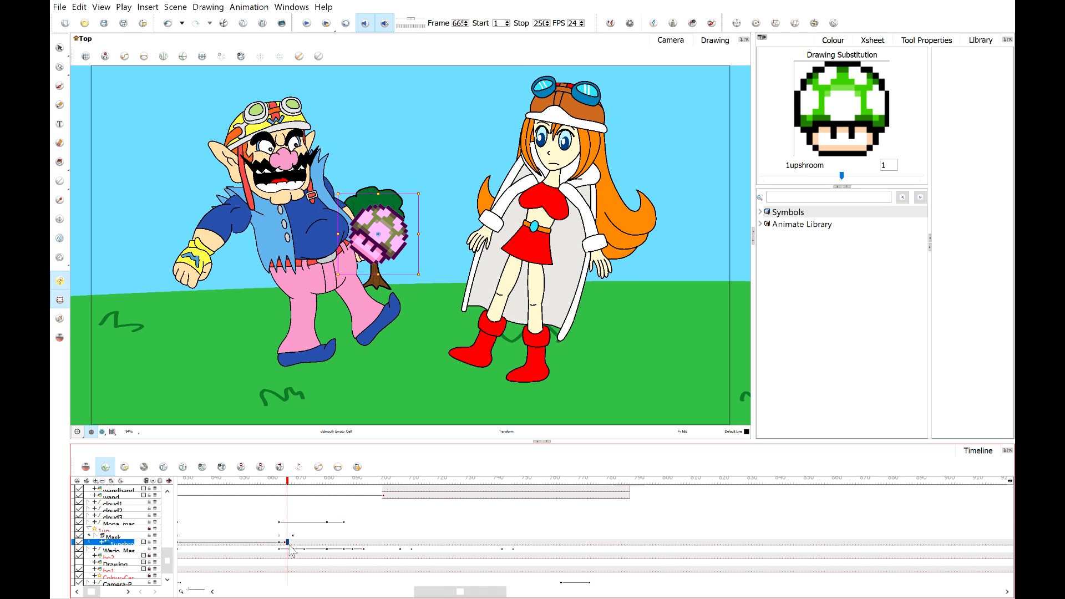
pyautogui.moveTo(501, 593); pyautogui.dragTo(839, 592)
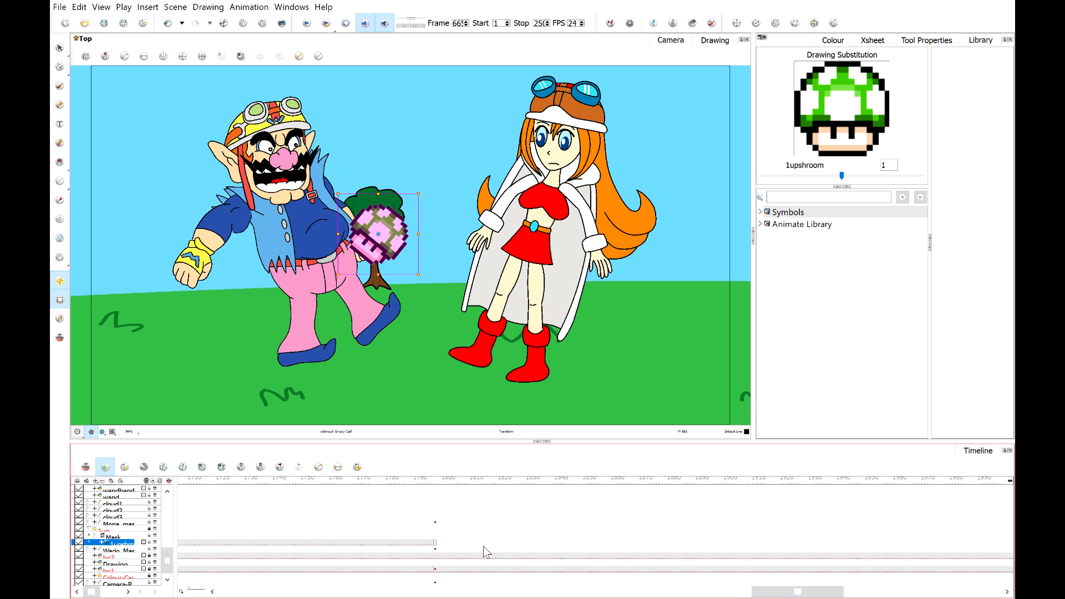
pyautogui.click(439, 545)
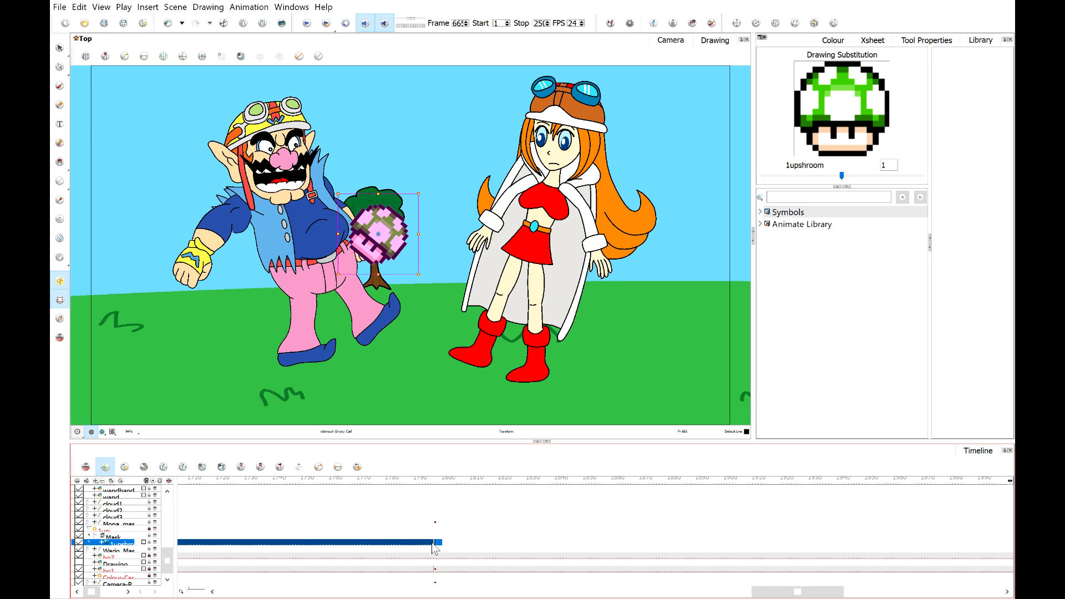
pyautogui.press('Delete')
pyautogui.moveTo(754, 597)
pyautogui.mouseDown()
pyautogui.moveTo(588, 569)
pyautogui.moveTo(396, 560)
pyautogui.mouseUp()
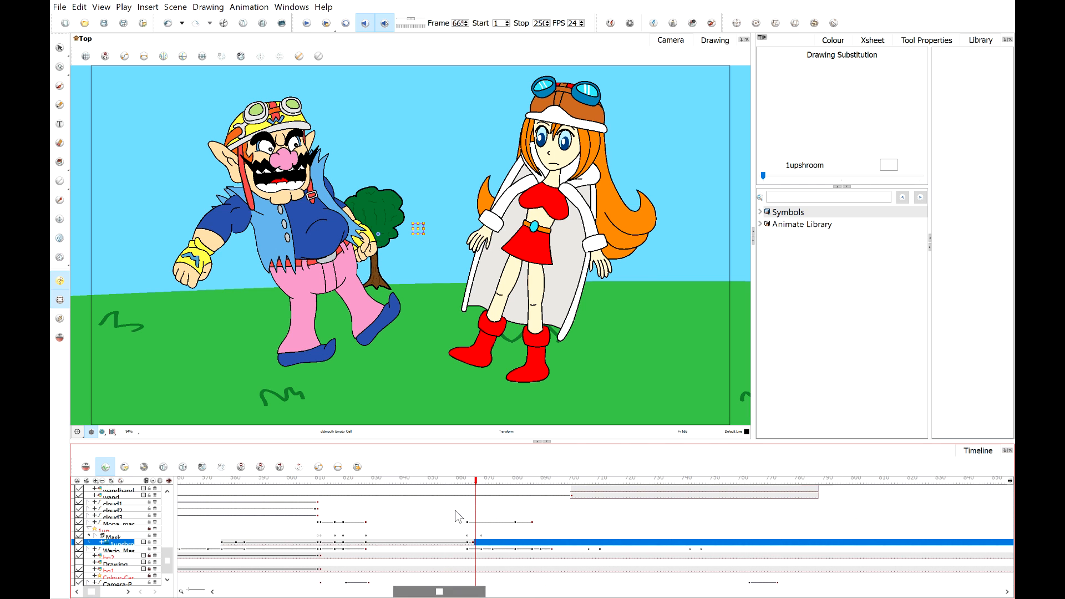
# Scrub and play back frames around 666 to 700 to review the mushroom's exit.
pyautogui.click(465, 485)
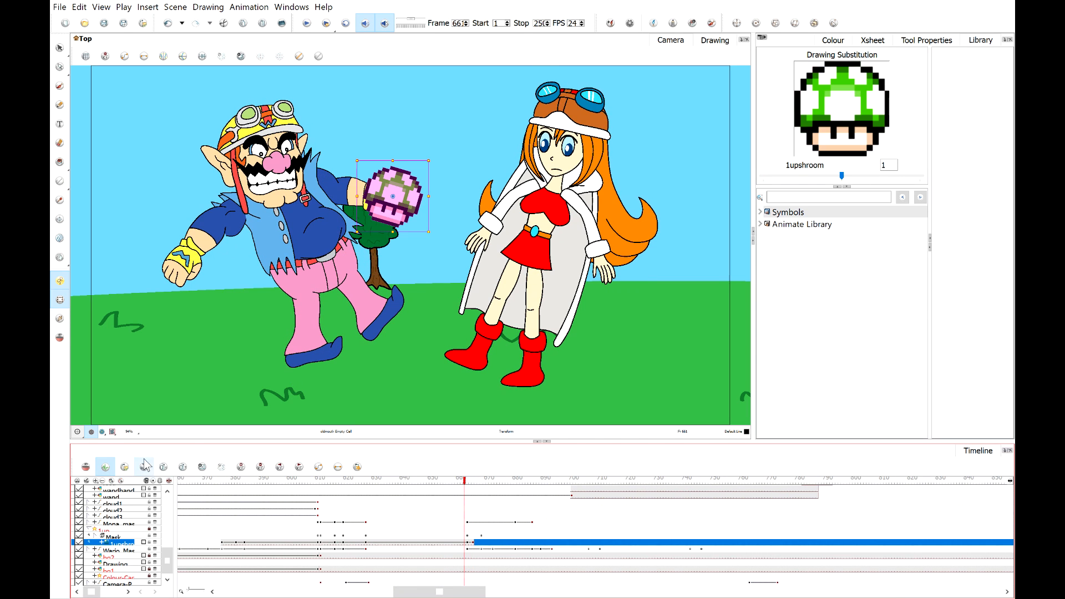
pyautogui.click(306, 24)
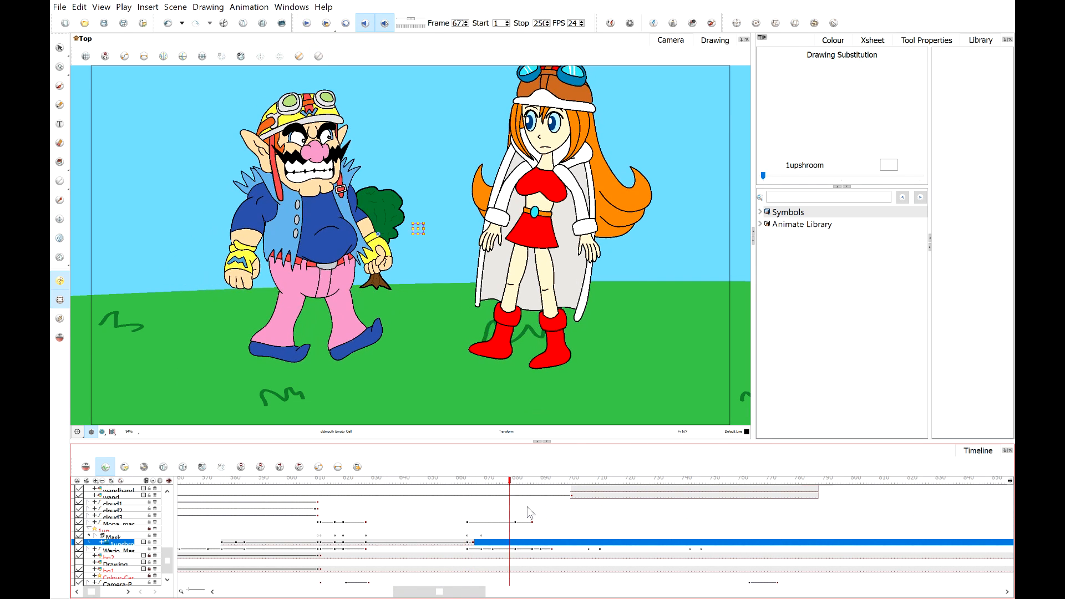
pyautogui.click(510, 508)
pyautogui.click(462, 483)
pyautogui.click(476, 485)
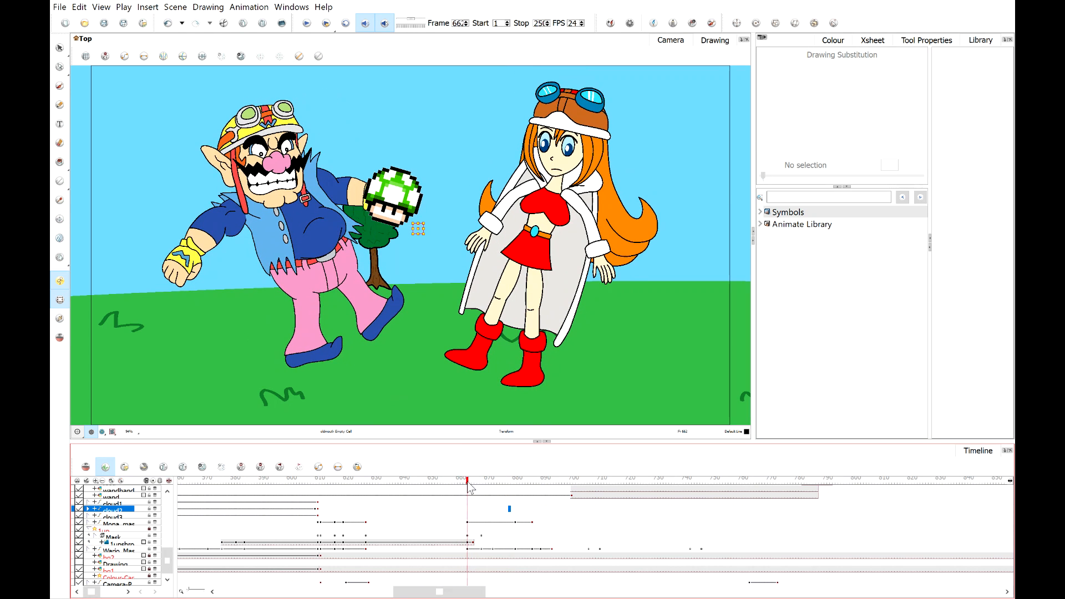
pyautogui.moveTo(478, 483); pyautogui.dragTo(453, 483)
pyautogui.click(310, 23)
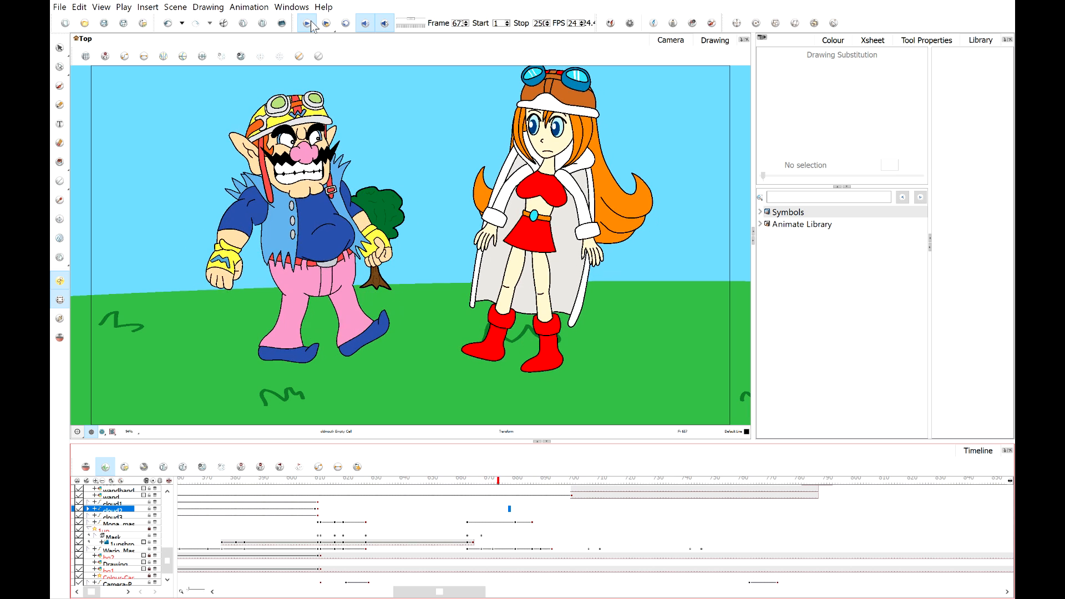
pyautogui.click(312, 24)
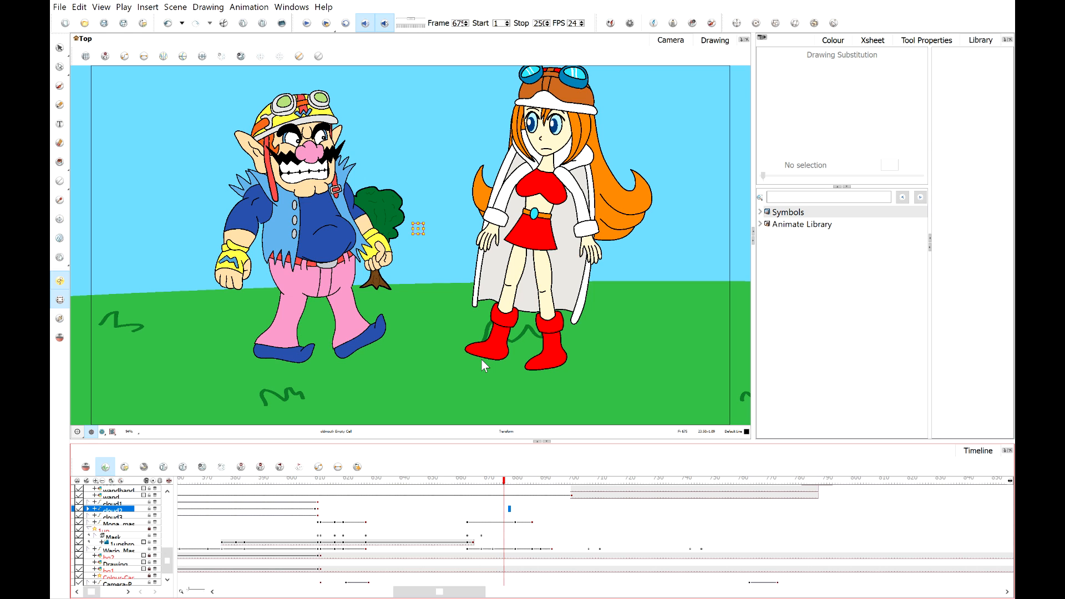
pyautogui.click(459, 242)
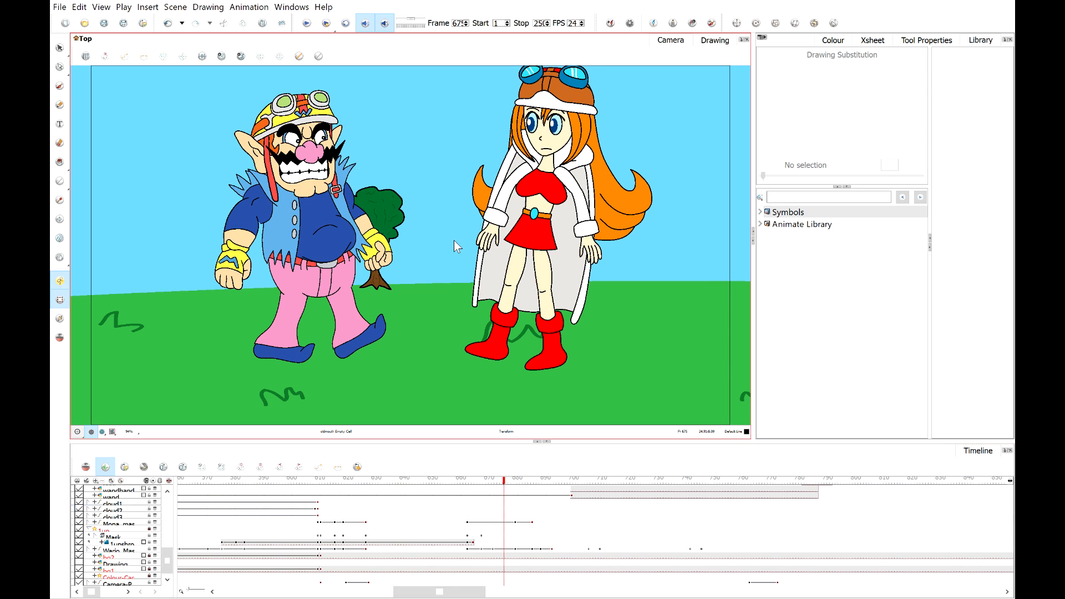
pyautogui.scroll(-2, 454, 241)
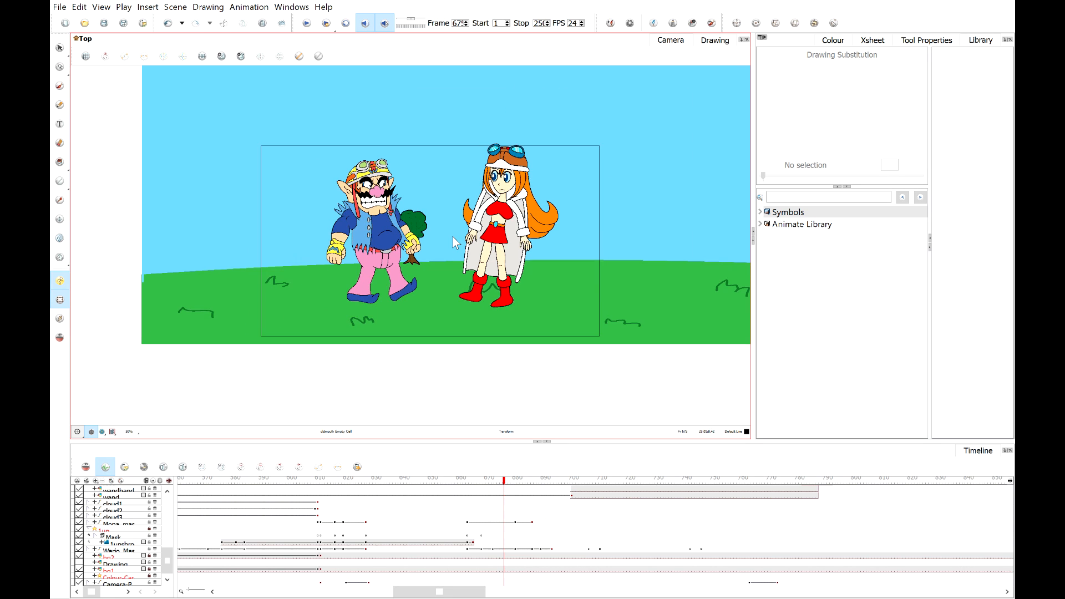
pyautogui.click(113, 432)
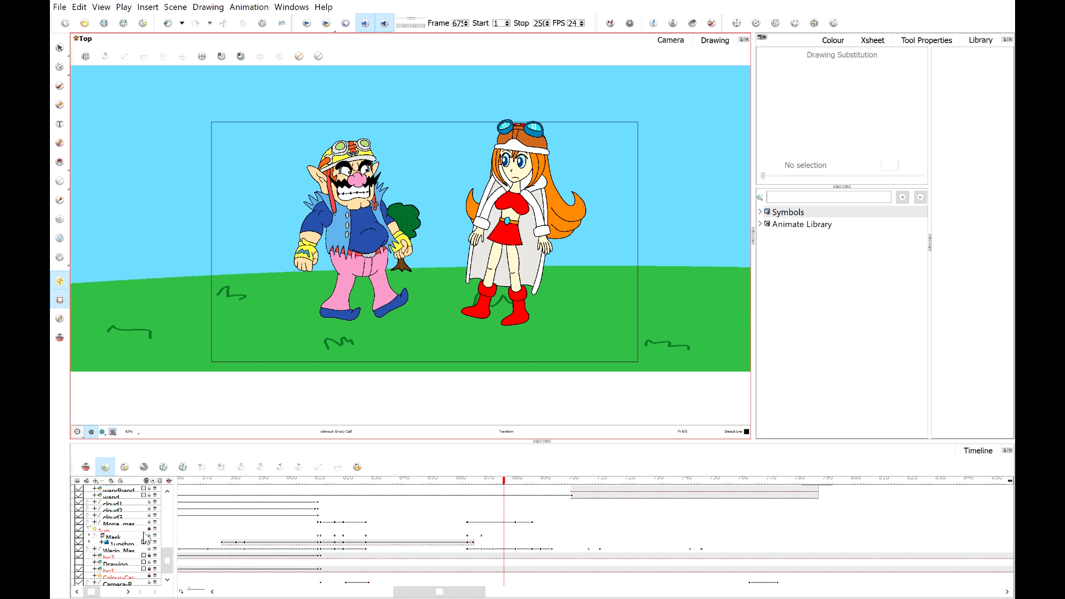
pyautogui.click(509, 487)
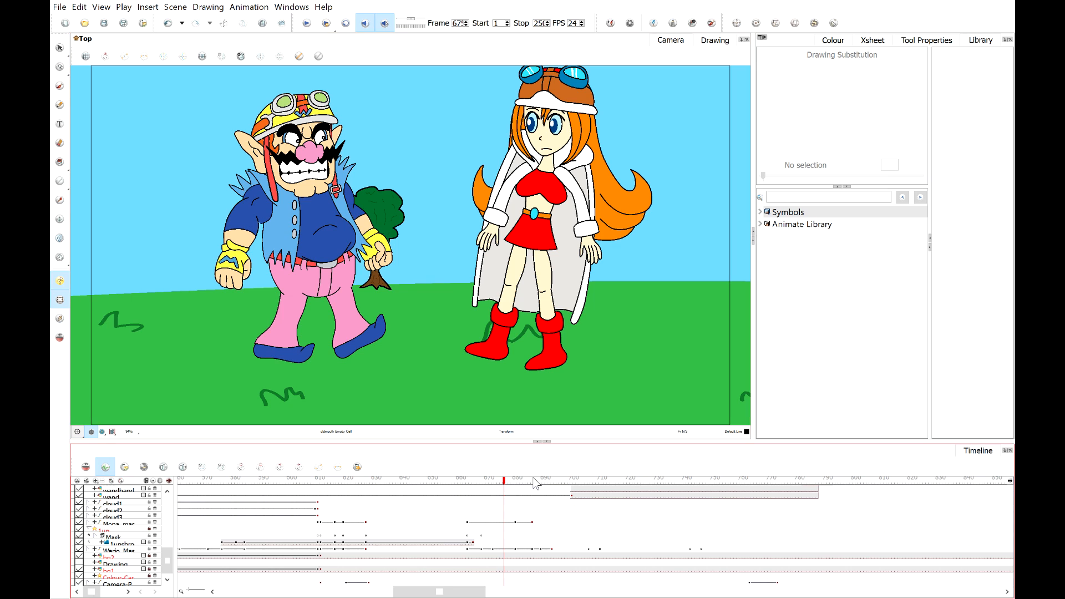
pyautogui.moveTo(563, 488); pyautogui.dragTo(586, 489)
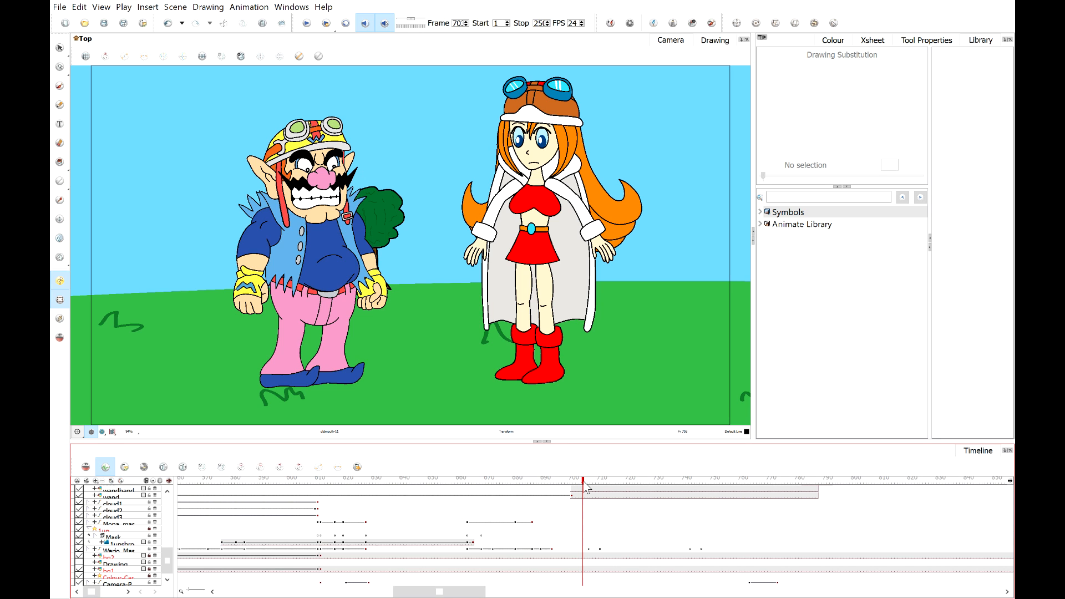
pyautogui.click(597, 482)
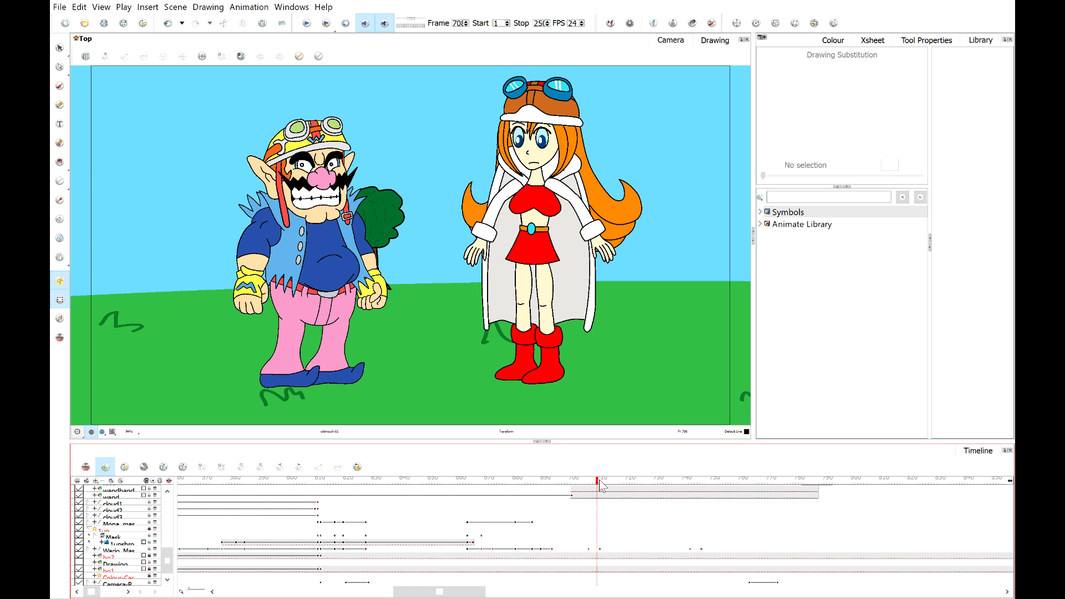
# Scrub the timeline past frame 700 and play back the scene.
pyautogui.click(608, 482)
pyautogui.moveTo(610, 483); pyautogui.dragTo(763, 483)
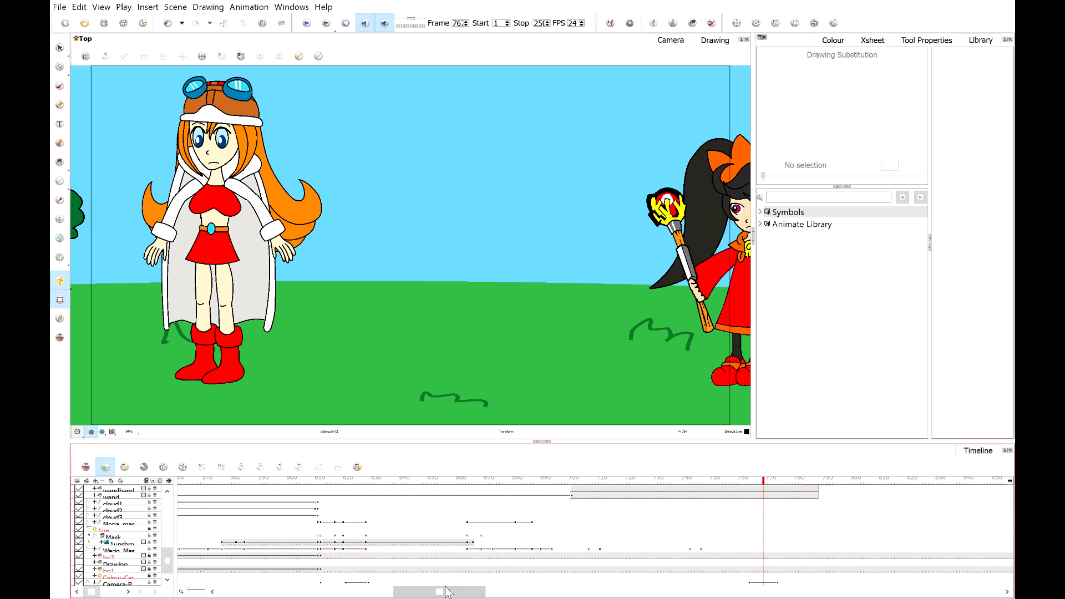
pyautogui.click(307, 23)
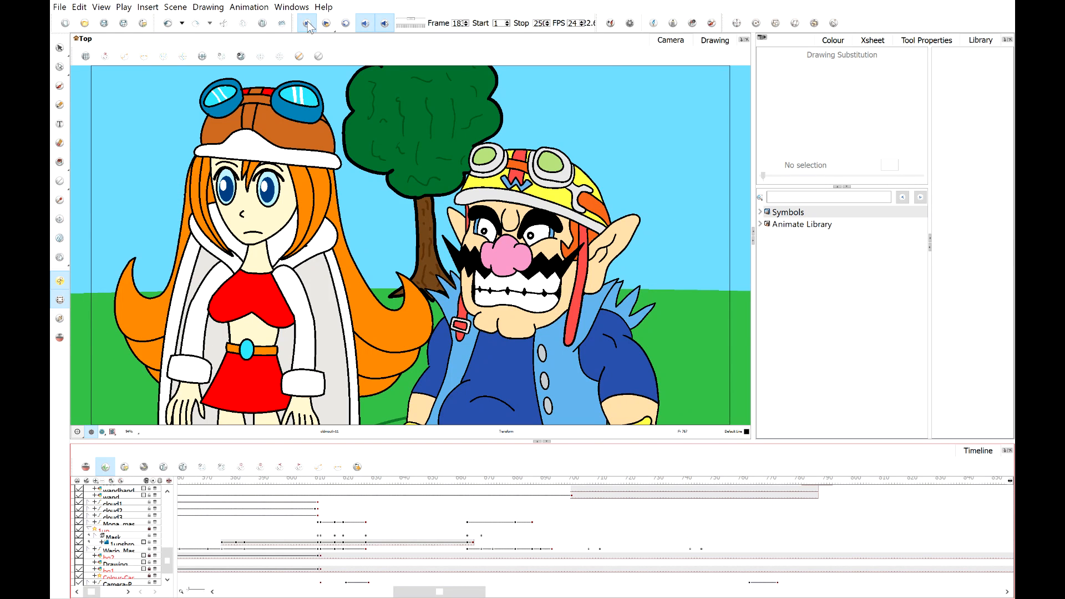
# Scroll the timeline to the scene's final frames and review Ashley and the red devil there.
pyautogui.moveTo(484, 482); pyautogui.dragTo(472, 480)
pyautogui.scroll(2, 147, 531)
pyautogui.scroll(1, 147, 532)
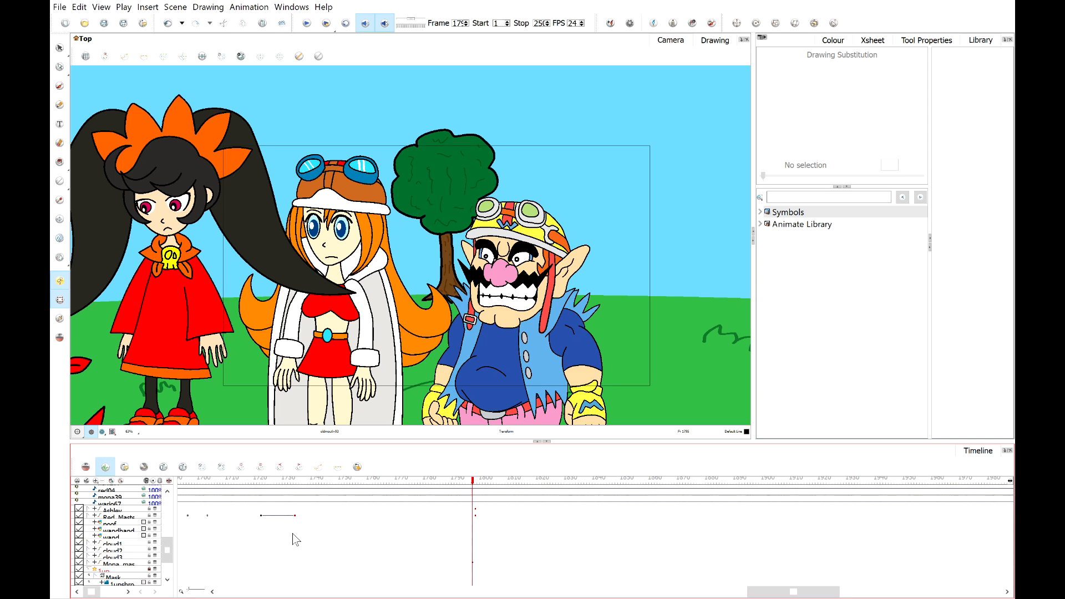
pyautogui.click(475, 516)
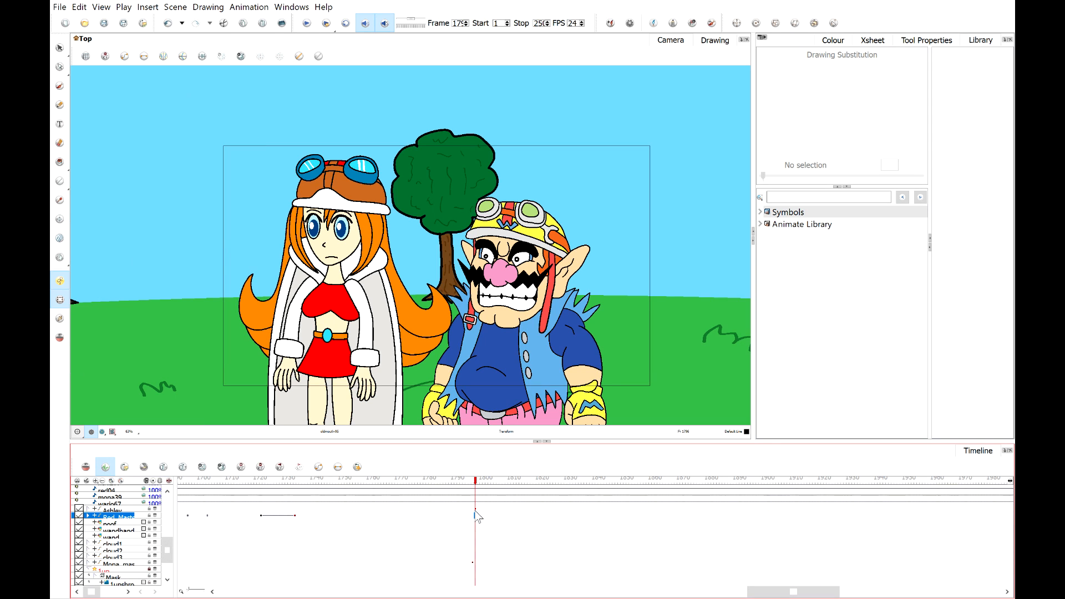
pyautogui.keyDown('shift'); pyautogui.click(474, 509); pyautogui.keyUp('shift')
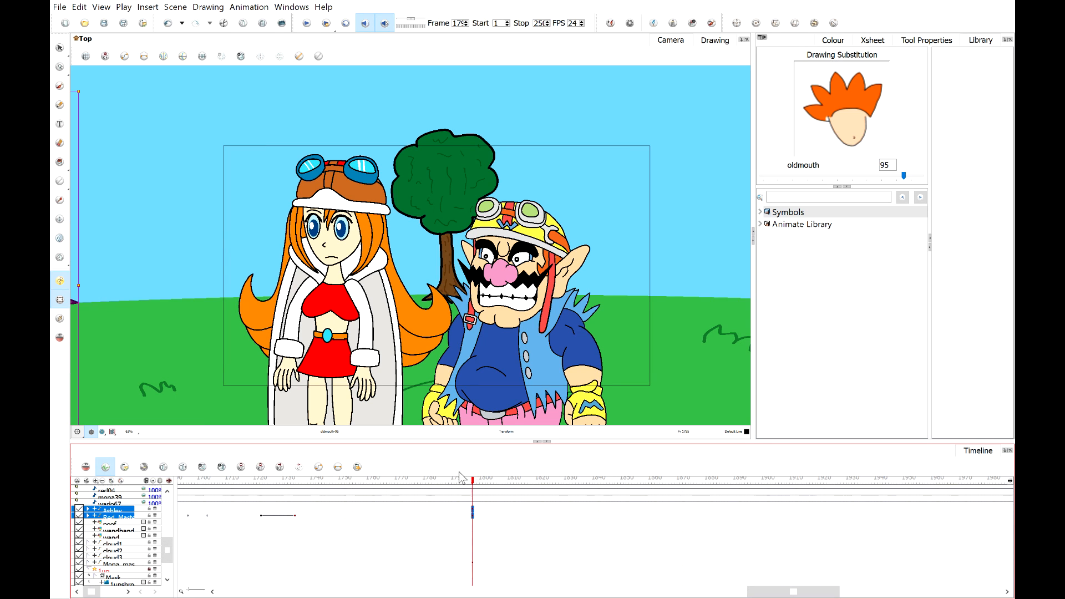
pyautogui.moveTo(467, 481); pyautogui.dragTo(399, 482)
pyautogui.click(305, 245)
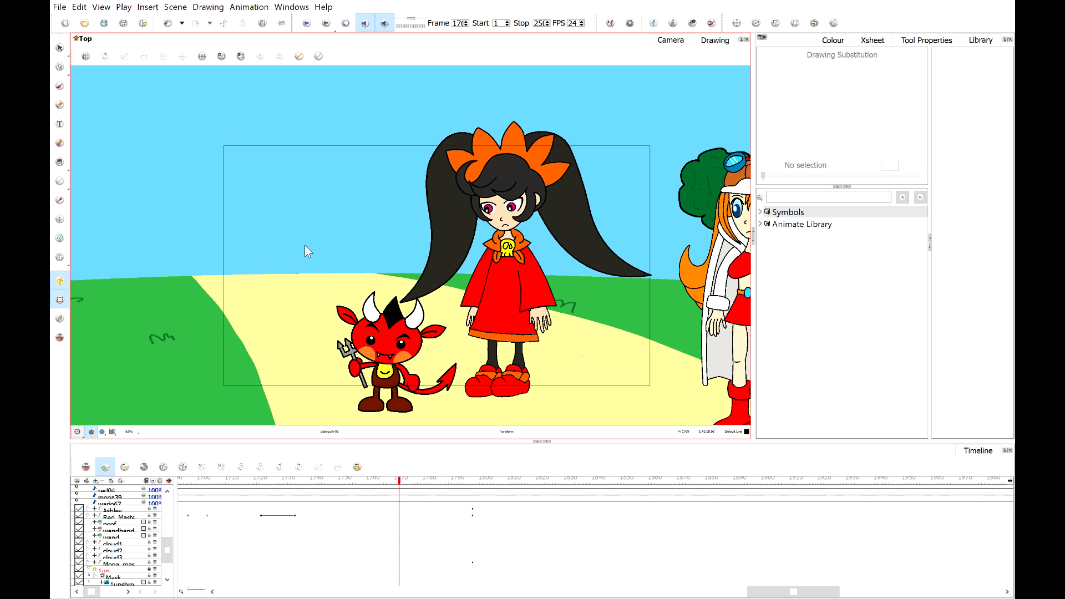
# Scrub through the red devil's keyframes near the scene's end to review its movement.
pyautogui.click(341, 481)
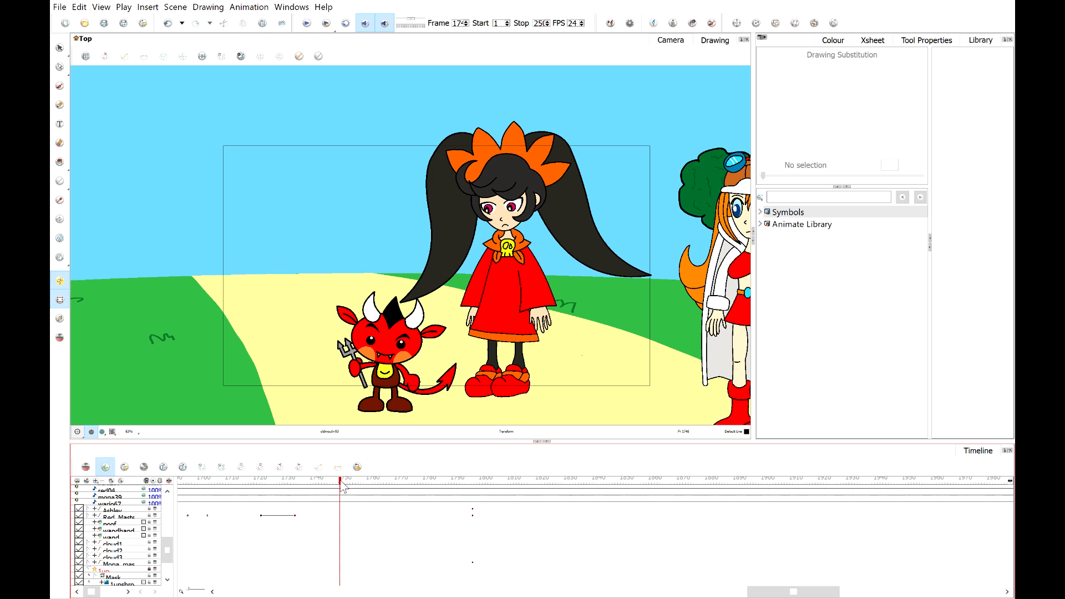
pyautogui.moveTo(342, 486); pyautogui.dragTo(322, 486)
pyautogui.moveTo(299, 486); pyautogui.dragTo(385, 490)
pyautogui.click(385, 514)
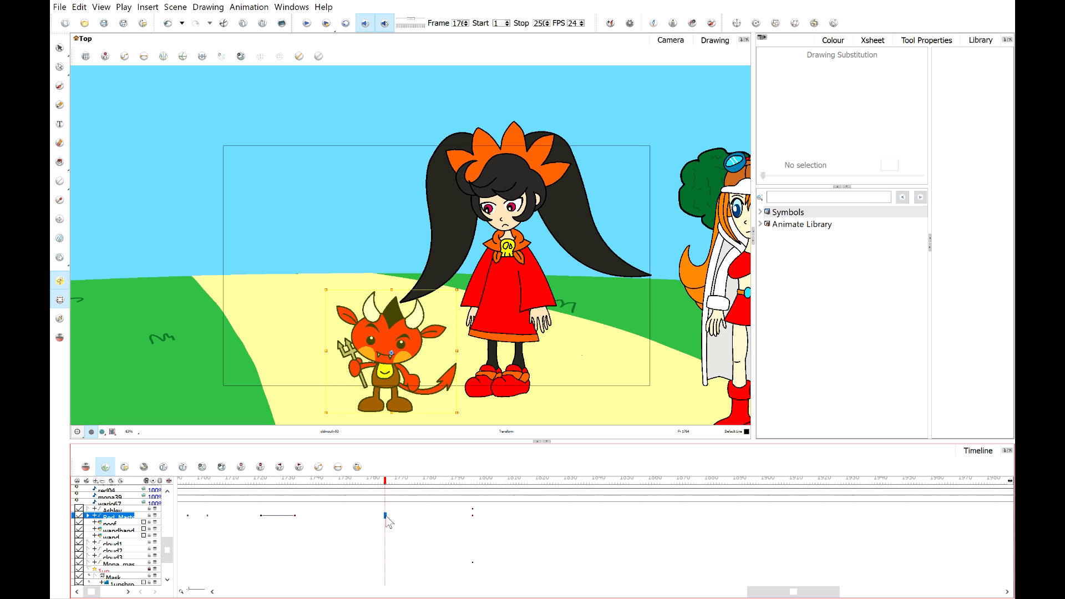
pyautogui.click(261, 515)
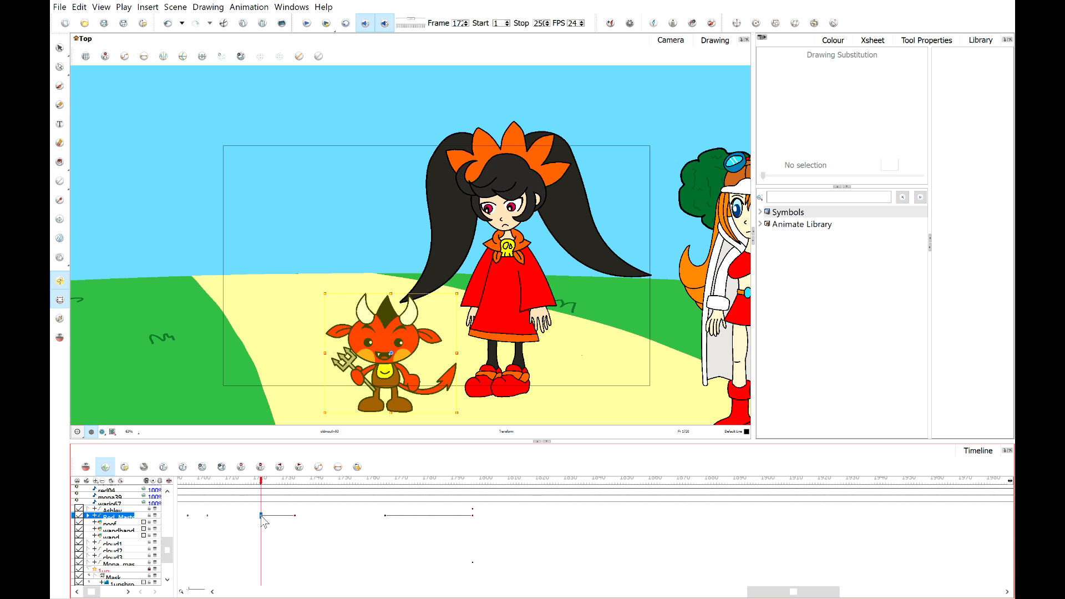
pyautogui.moveTo(241, 481); pyautogui.dragTo(188, 501)
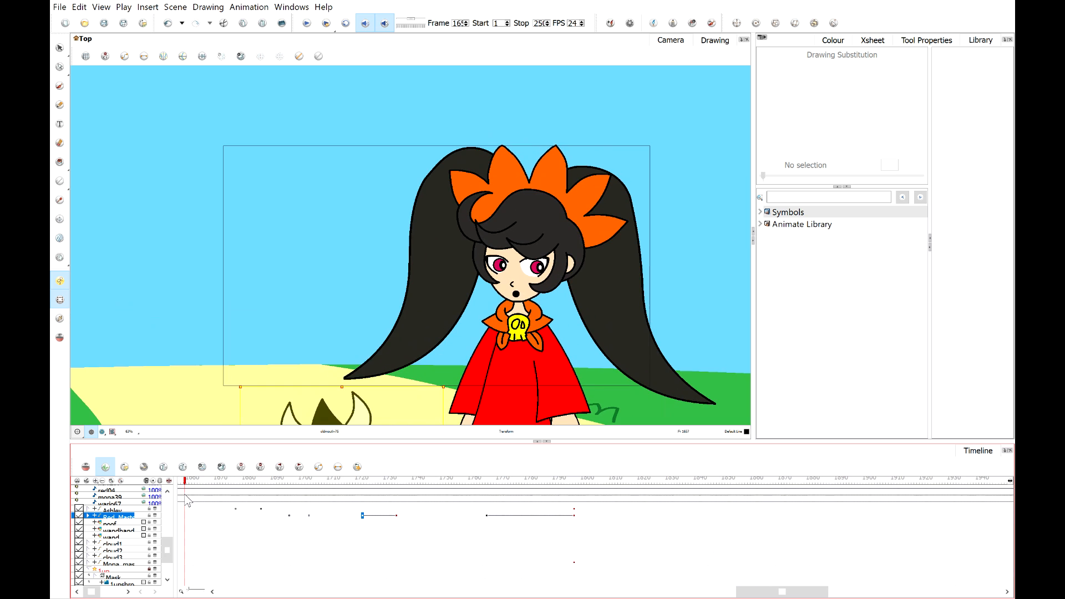
pyautogui.click(236, 515)
pyautogui.click(227, 516)
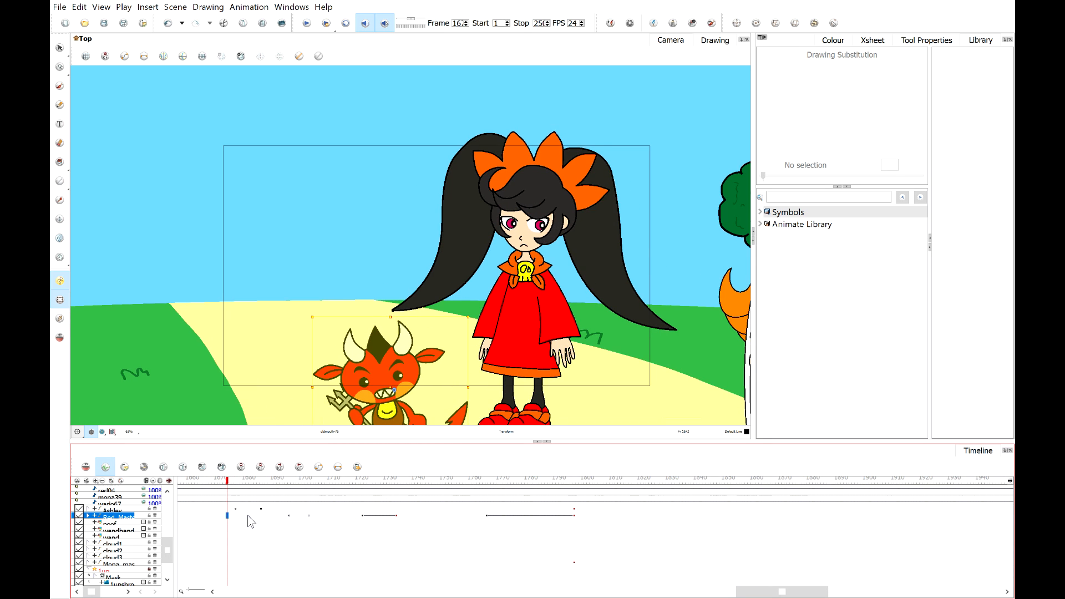
pyautogui.moveTo(489, 491)
pyautogui.mouseDown()
pyautogui.moveTo(521, 487)
pyautogui.moveTo(223, 492)
pyautogui.moveTo(561, 488)
pyautogui.moveTo(503, 488)
pyautogui.mouseUp()
pyautogui.click(489, 515)
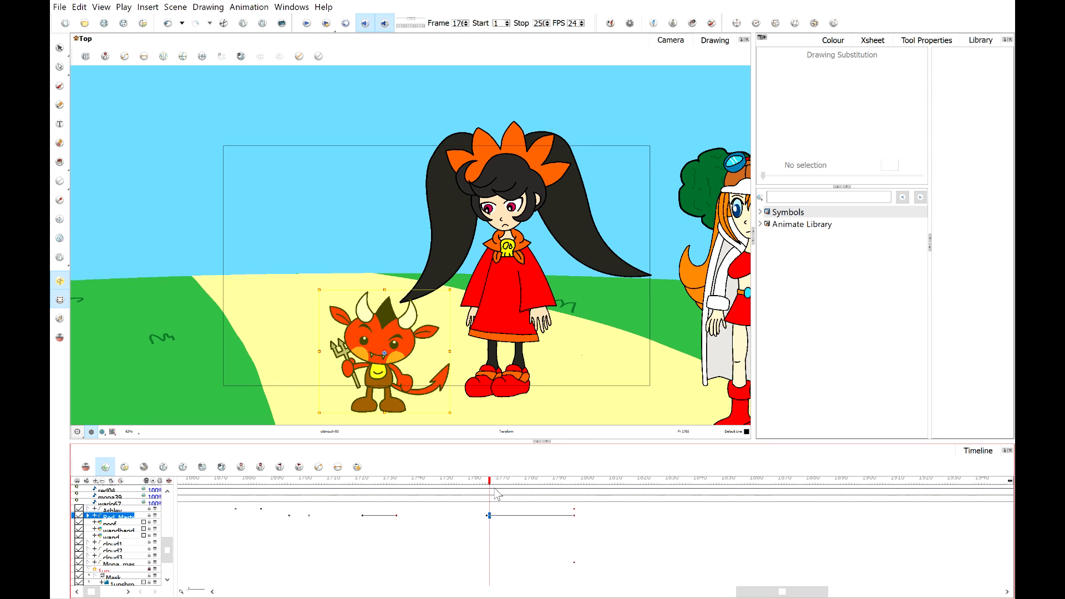
pyautogui.moveTo(497, 486); pyautogui.dragTo(512, 486)
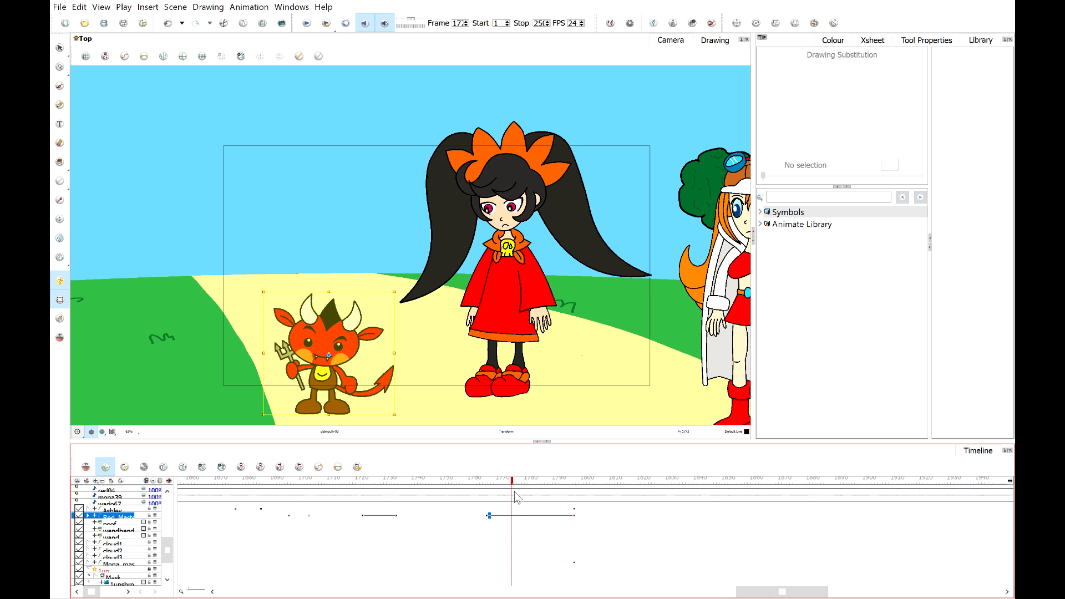
# Try to copy the red devil's keyframe from about frame 1762 to about frame 1770.
pyautogui.hotkey('ctrl', 'z')
pyautogui.moveTo(254, 482); pyautogui.dragTo(263, 510)
pyautogui.click(264, 518)
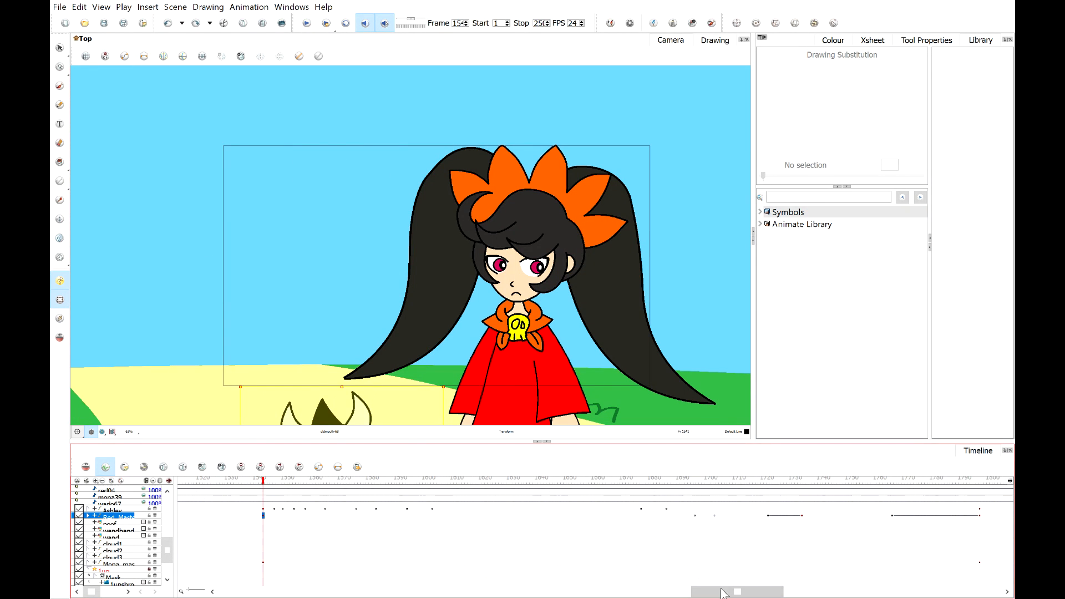
pyautogui.moveTo(738, 591); pyautogui.dragTo(777, 591)
pyautogui.moveTo(545, 481)
pyautogui.mouseDown()
pyautogui.moveTo(571, 479)
pyautogui.moveTo(508, 481)
pyautogui.moveTo(545, 481)
pyautogui.moveTo(536, 516)
pyautogui.moveTo(535, 481)
pyautogui.moveTo(557, 482)
pyautogui.mouseUp()
pyautogui.click(544, 516)
pyautogui.hotkey('ctrl', 'k')
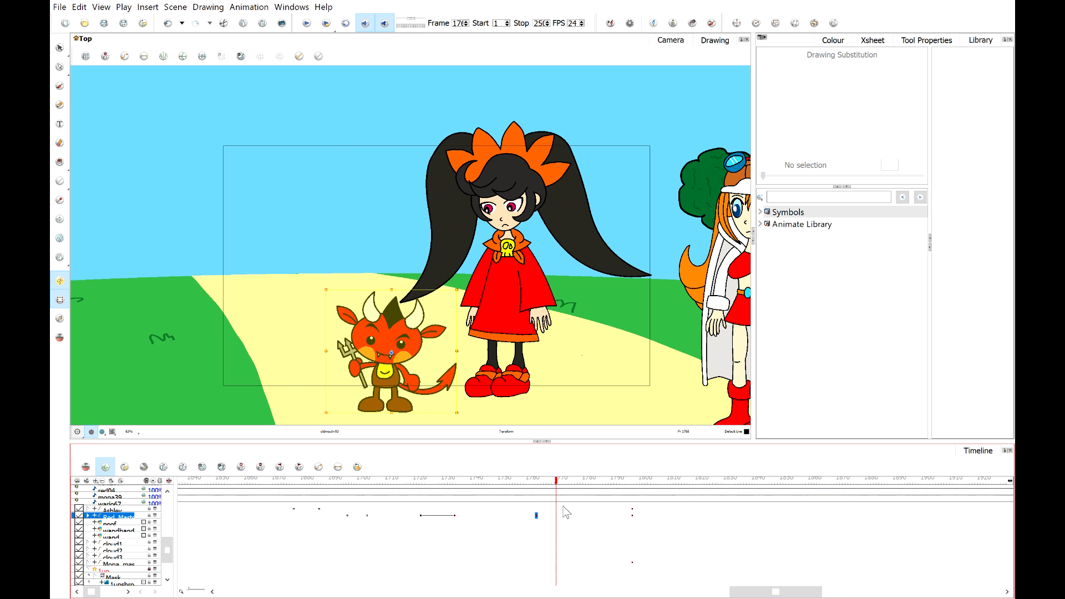
pyautogui.hotkey('ctrl', 'z')
pyautogui.click(556, 516)
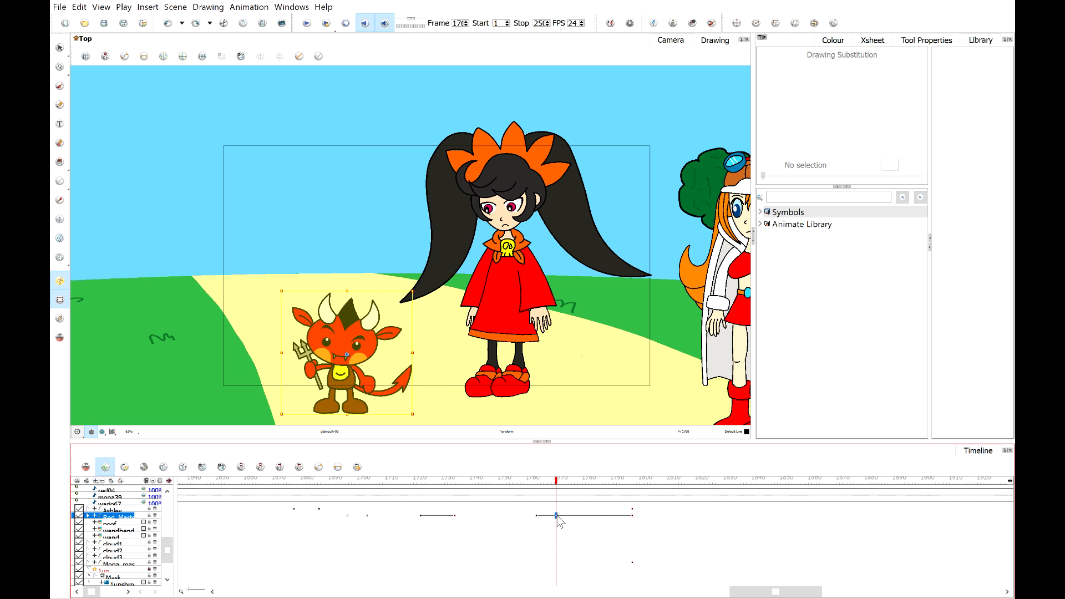
pyautogui.hotkey('ctrl', 'v')
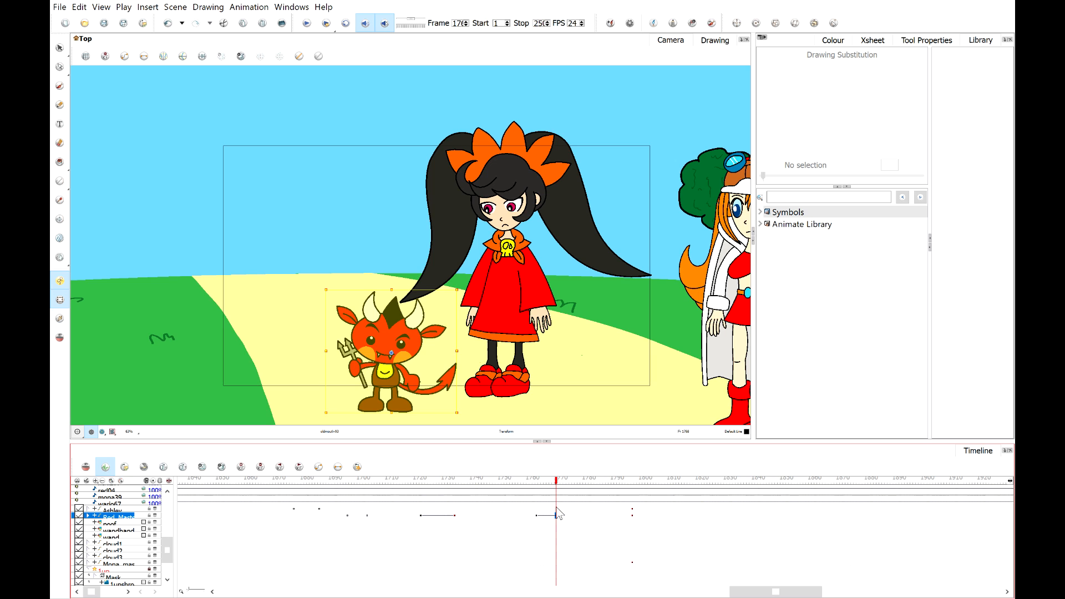
pyautogui.moveTo(537, 481); pyautogui.dragTo(534, 481)
pyautogui.hotkey('ctrl', 'z')
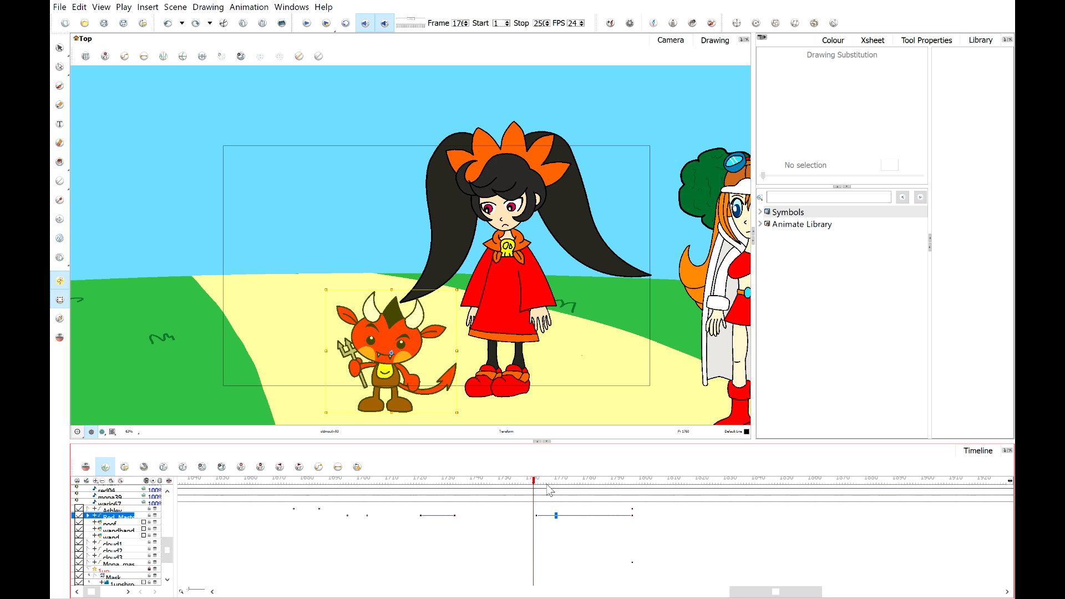
# Set a keyframe for the red devil at about frame 1770 so it holds its position.
pyautogui.click(559, 516)
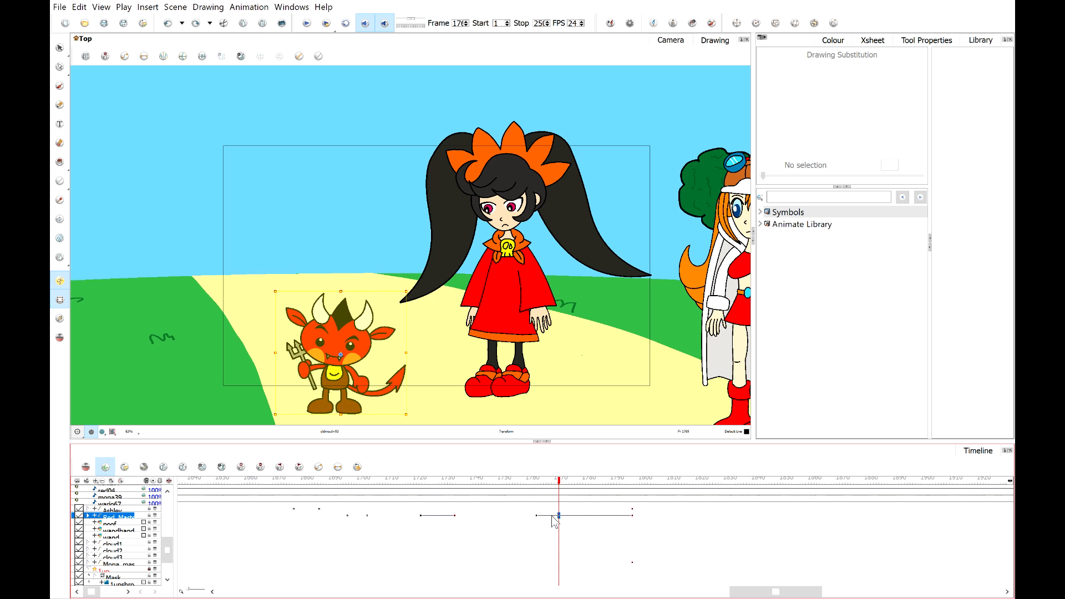
pyautogui.click(536, 516)
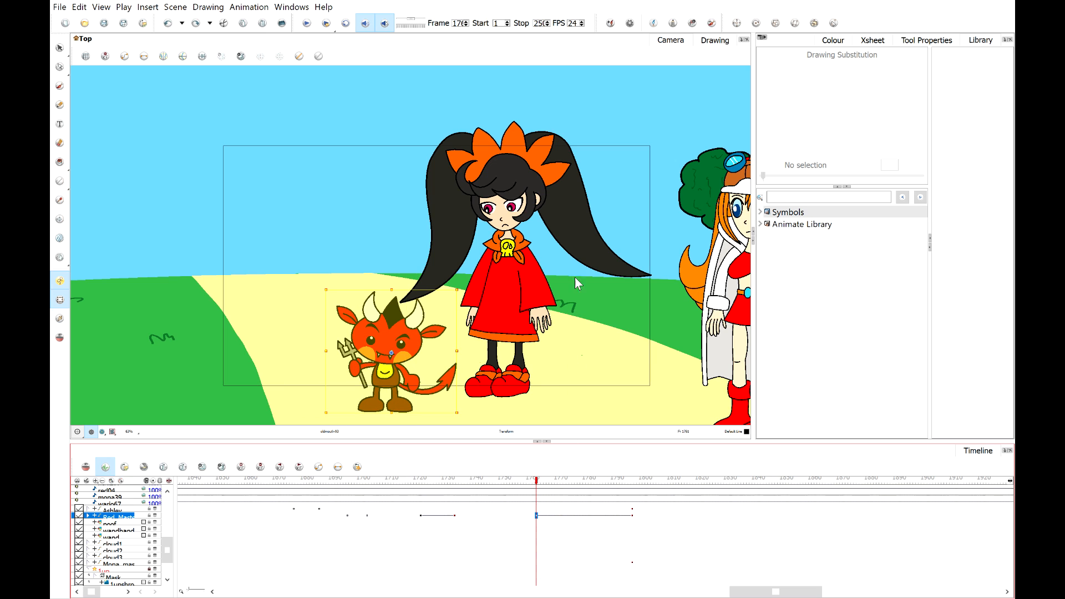
pyautogui.hotkey('ctrl', 'shift', 'z')
pyautogui.click(539, 480)
pyautogui.moveTo(541, 482); pyautogui.dragTo(560, 482)
pyautogui.press('F6')
pyautogui.click(537, 516)
pyautogui.click(559, 516)
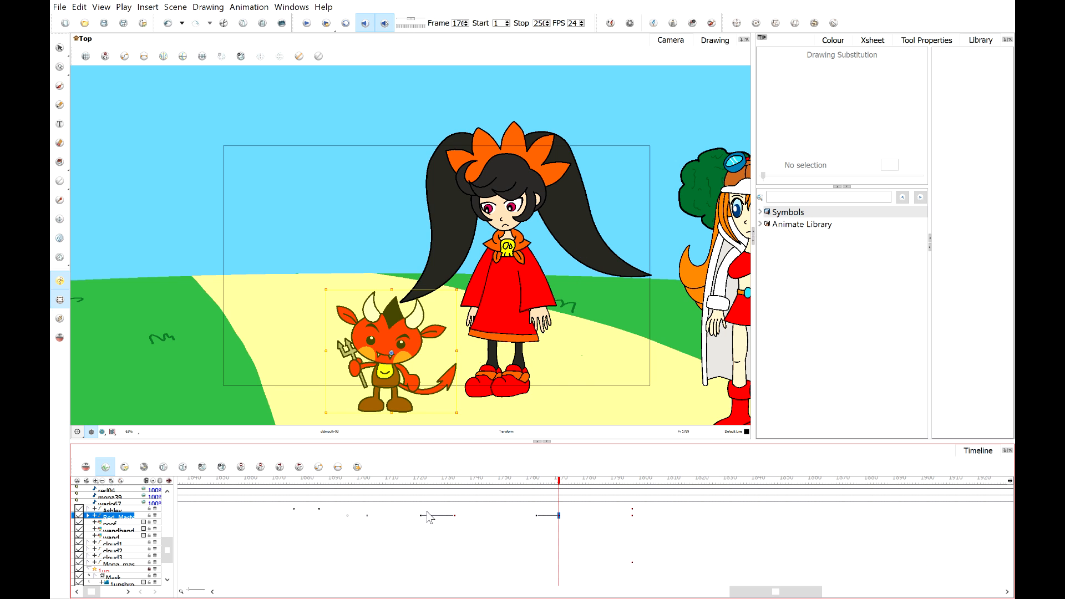
# Rotate the red devil's fork-holding hand at the new keyframe.
pyautogui.scroll(2, 408, 414)
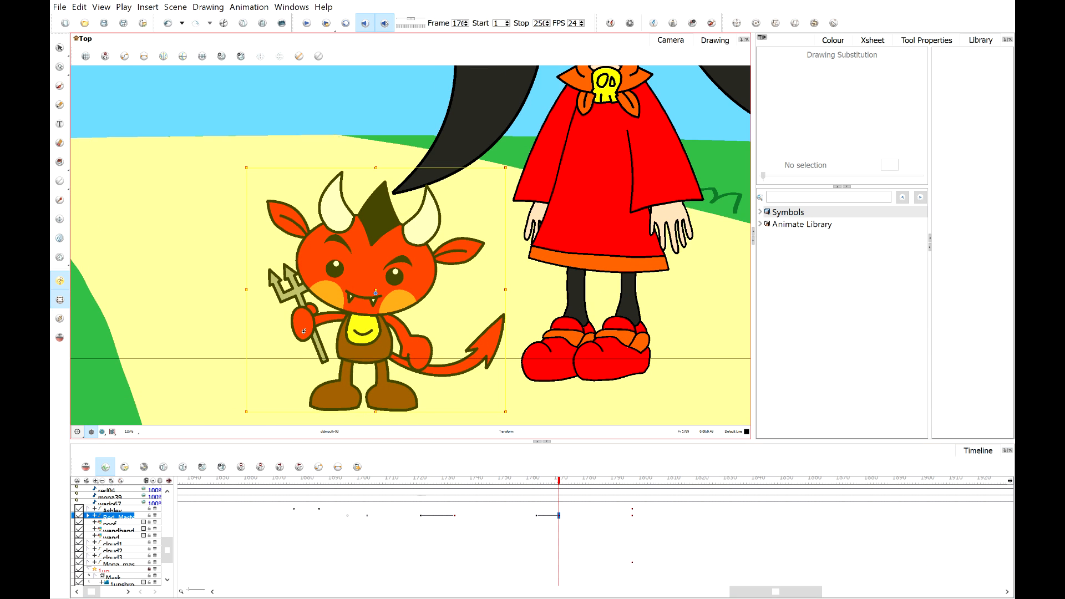
pyautogui.click(304, 331)
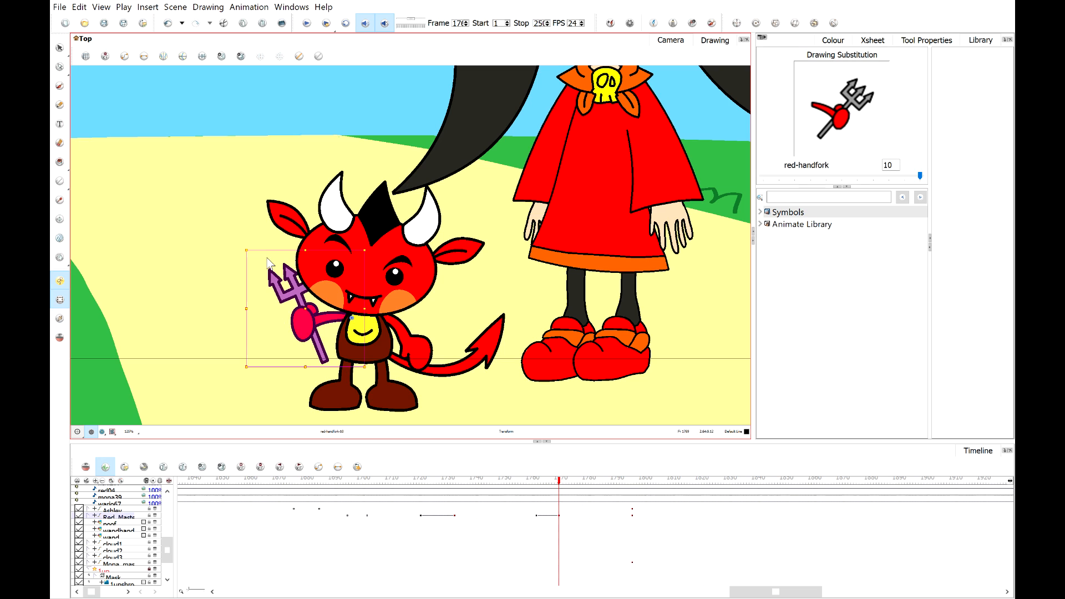
pyautogui.moveTo(237, 253); pyautogui.dragTo(229, 276)
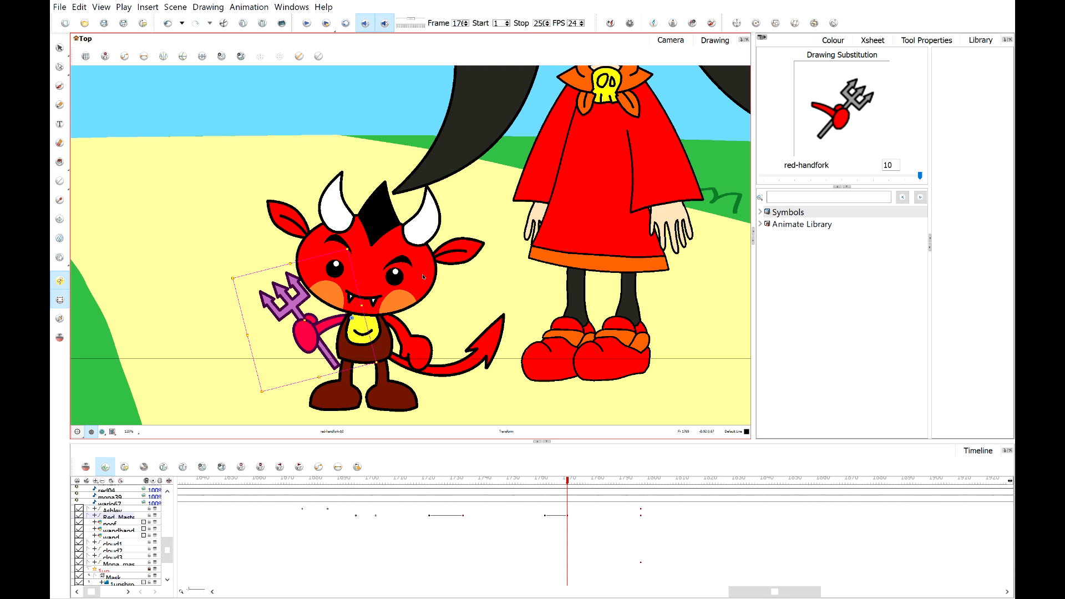
# Tilt the red devil's head and readjust its fork hand.
pyautogui.click(310, 236)
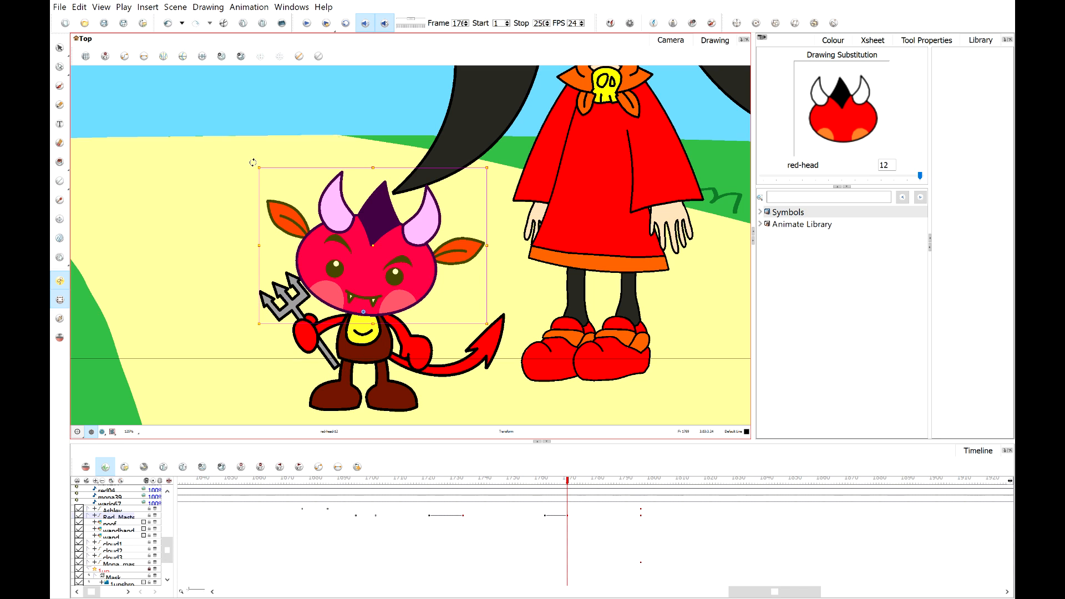
pyautogui.moveTo(253, 165); pyautogui.dragTo(225, 176)
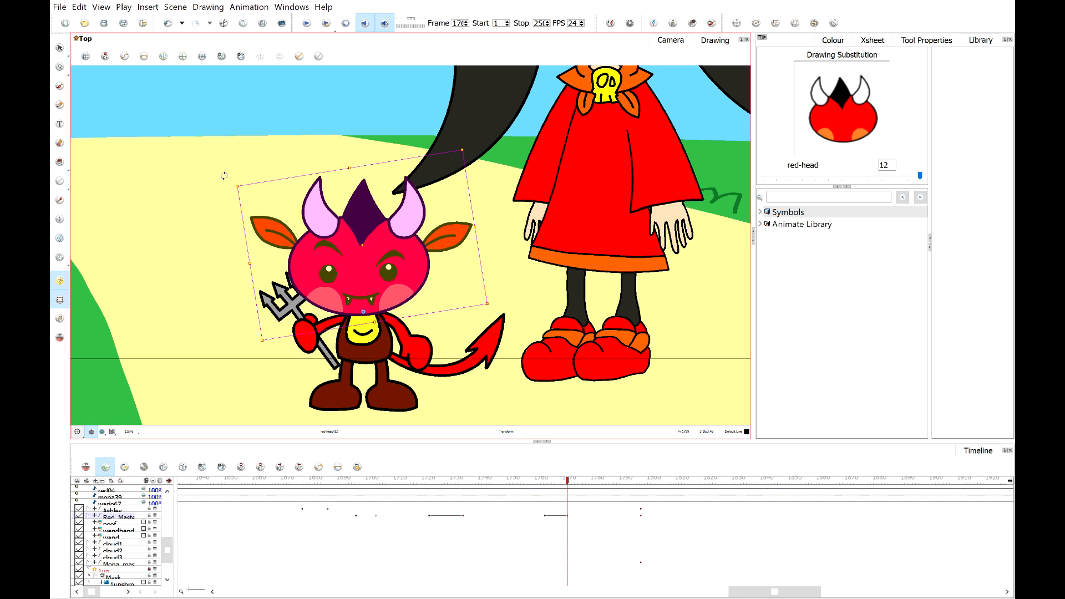
pyautogui.click(306, 333)
pyautogui.moveTo(250, 265); pyautogui.dragTo(243, 273)
# Rotate both of the red devil's ears downward.
pyautogui.click(457, 245)
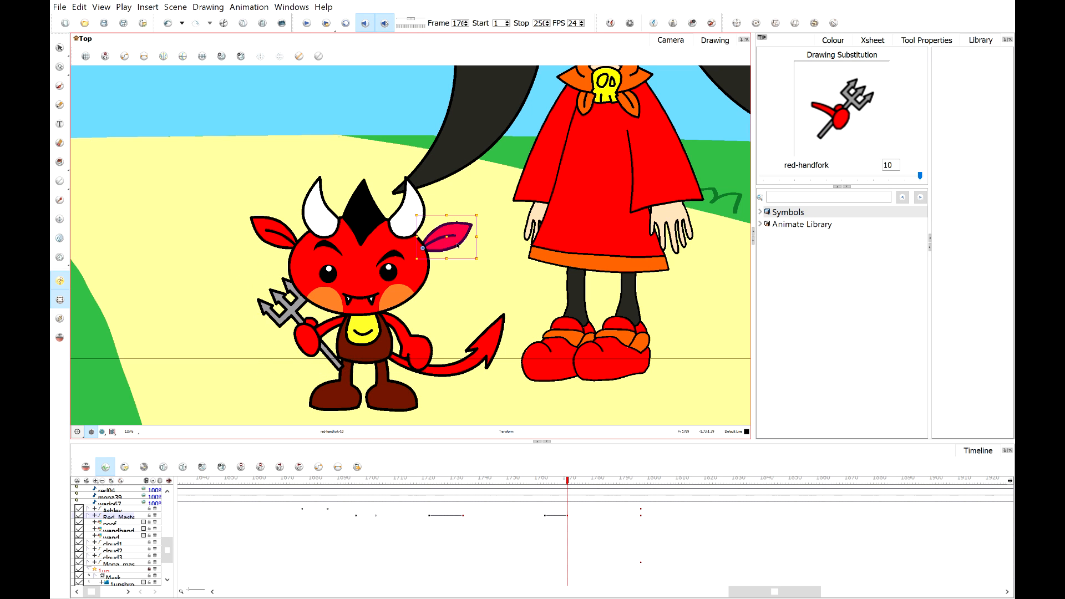
pyautogui.moveTo(489, 230); pyautogui.dragTo(488, 253)
pyautogui.click(300, 222)
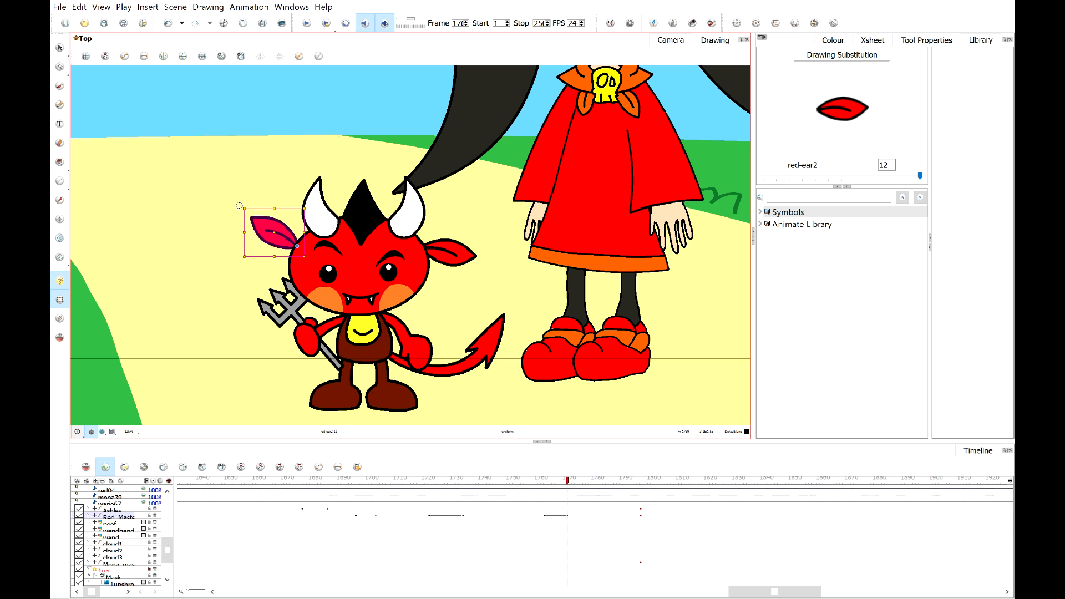
pyautogui.moveTo(237, 211); pyautogui.dragTo(219, 240)
# Raise the red devil's right eyebrow and lower its left eyebrow.
pyautogui.scroll(2, 387, 270)
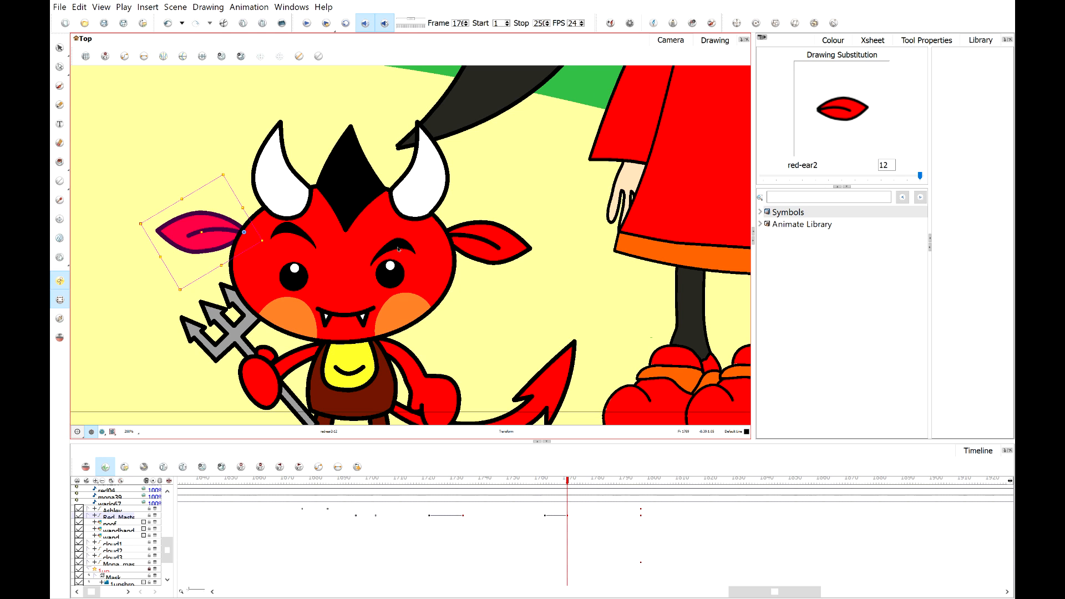
pyautogui.click(398, 246)
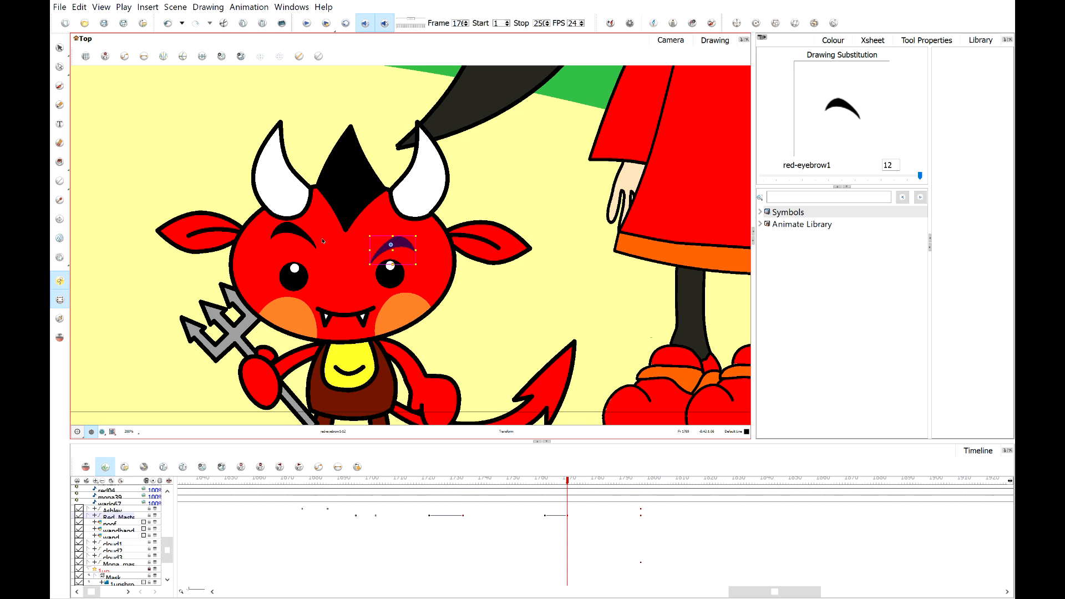
pyautogui.moveTo(406, 245); pyautogui.dragTo(406, 239)
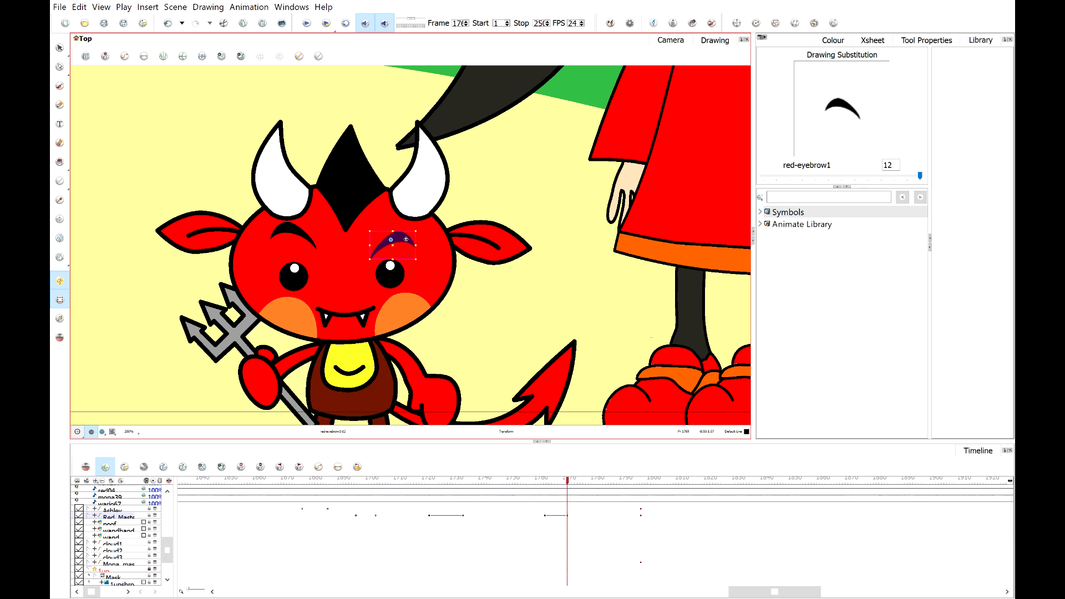
pyautogui.click(294, 230)
pyautogui.moveTo(298, 231); pyautogui.dragTo(305, 260)
# Try to shift the red devil's pupil.
pyautogui.scroll(2, 310, 281)
pyautogui.click(297, 248)
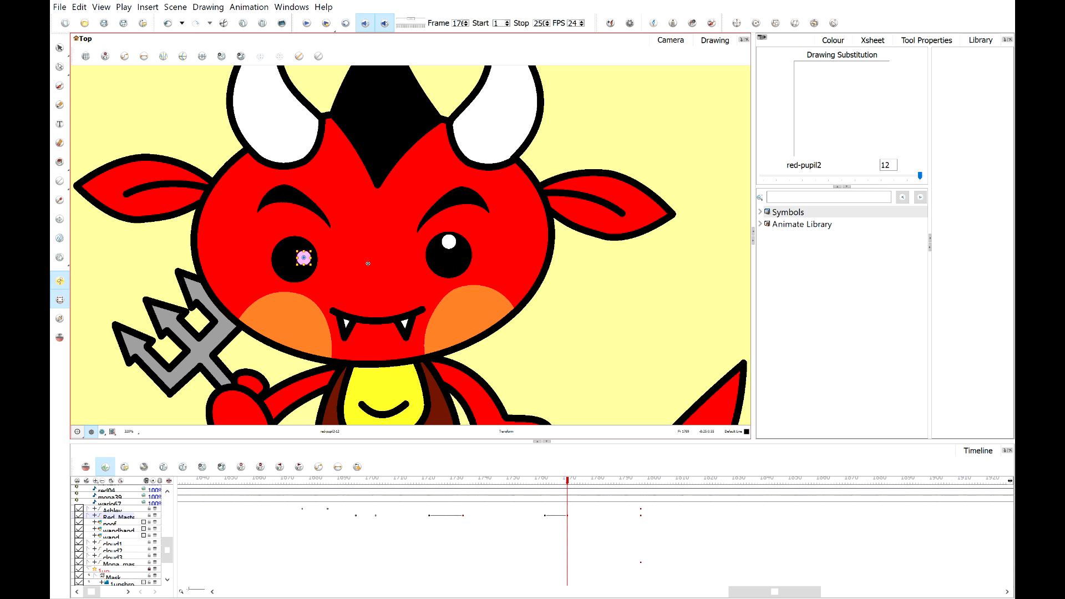
pyautogui.click(449, 244)
pyautogui.moveTo(449, 248)
pyautogui.mouseDown()
pyautogui.moveTo(450, 262)
pyautogui.moveTo(458, 258)
pyautogui.mouseUp()
pyautogui.hotkey('ctrl', 'z')
# Zoom and pan around the red devil to review its new pose.
pyautogui.scroll(1, 450, 249)
pyautogui.click(580, 140)
pyautogui.scroll(-4, 576, 158)
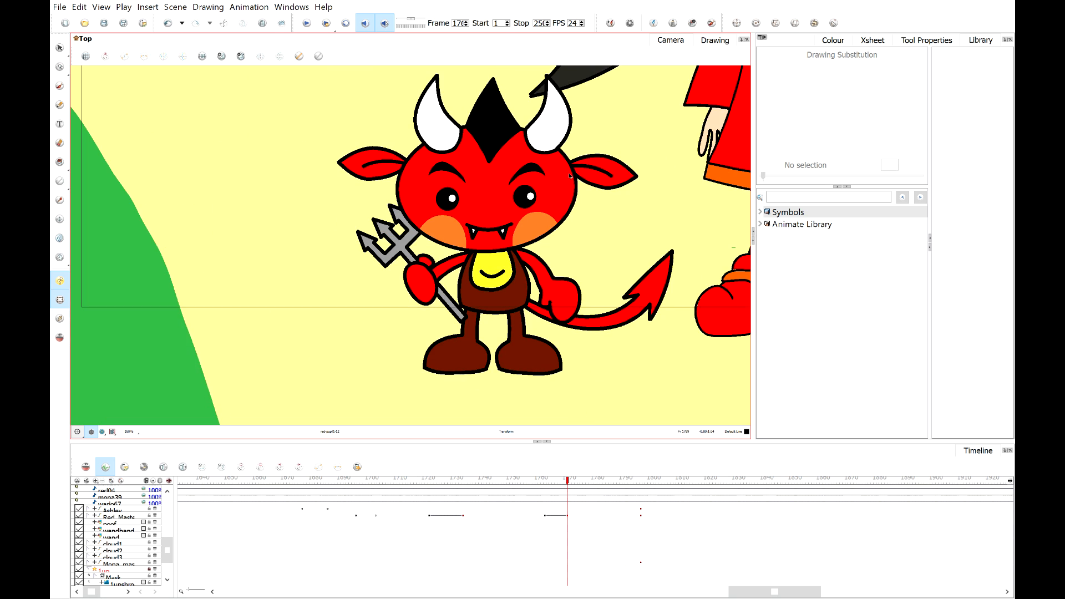
pyautogui.moveTo(543, 205); pyautogui.dragTo(452, 260)
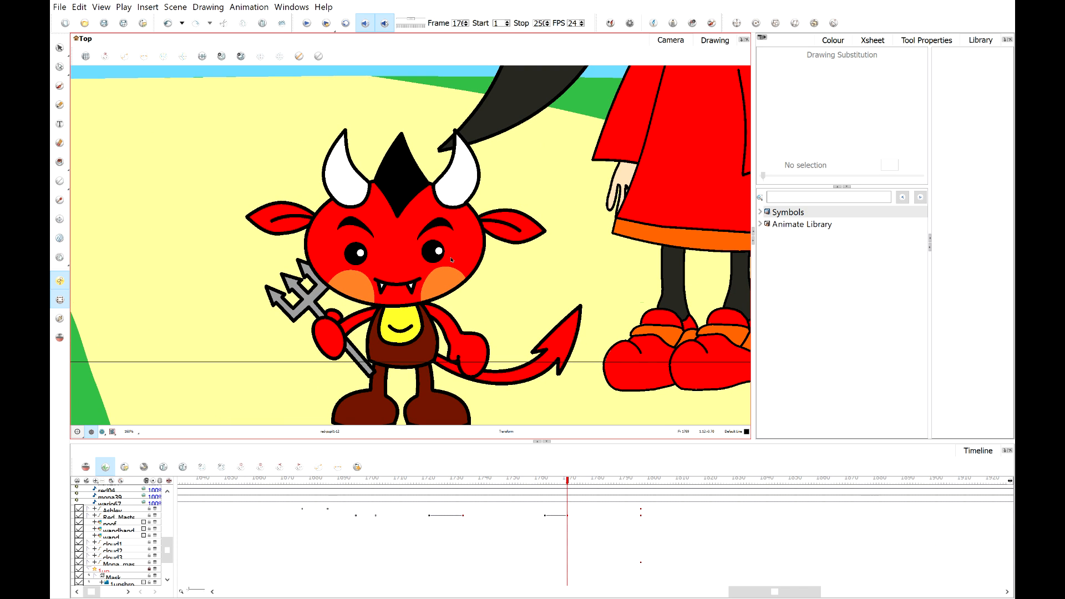
pyautogui.scroll(3, 459, 222)
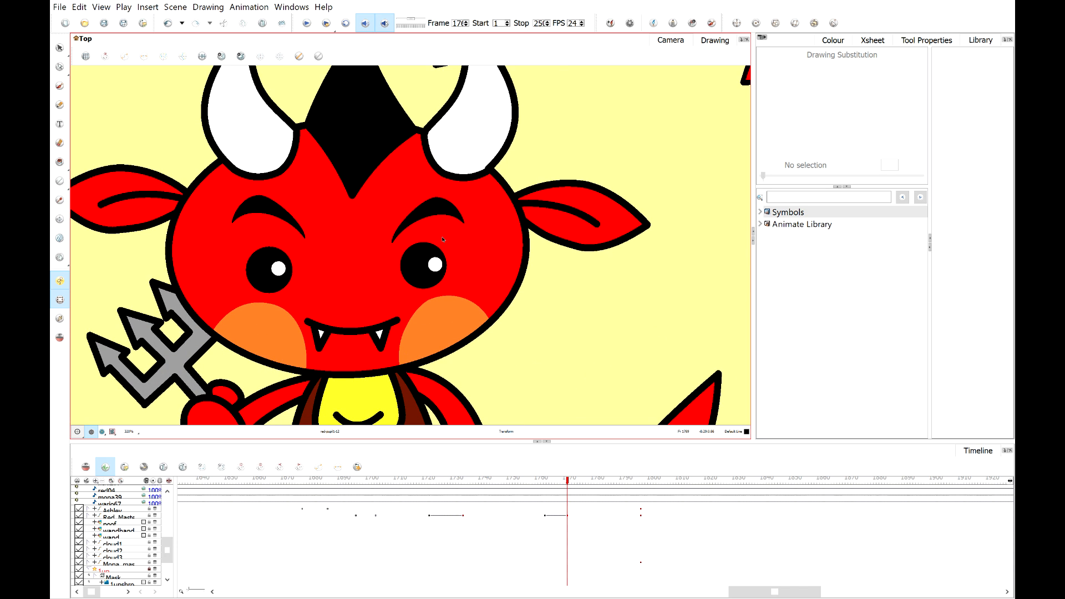
pyautogui.scroll(-5, 443, 239)
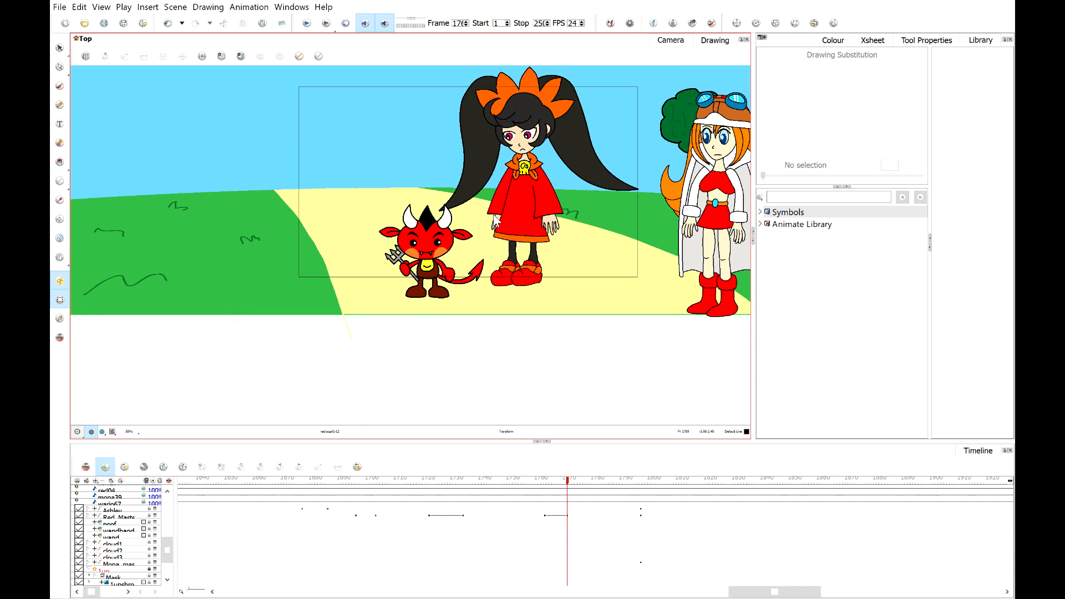
# Zoom and pan around Ashley and the red devil to review the whole scene.
pyautogui.scroll(2, 460, 188)
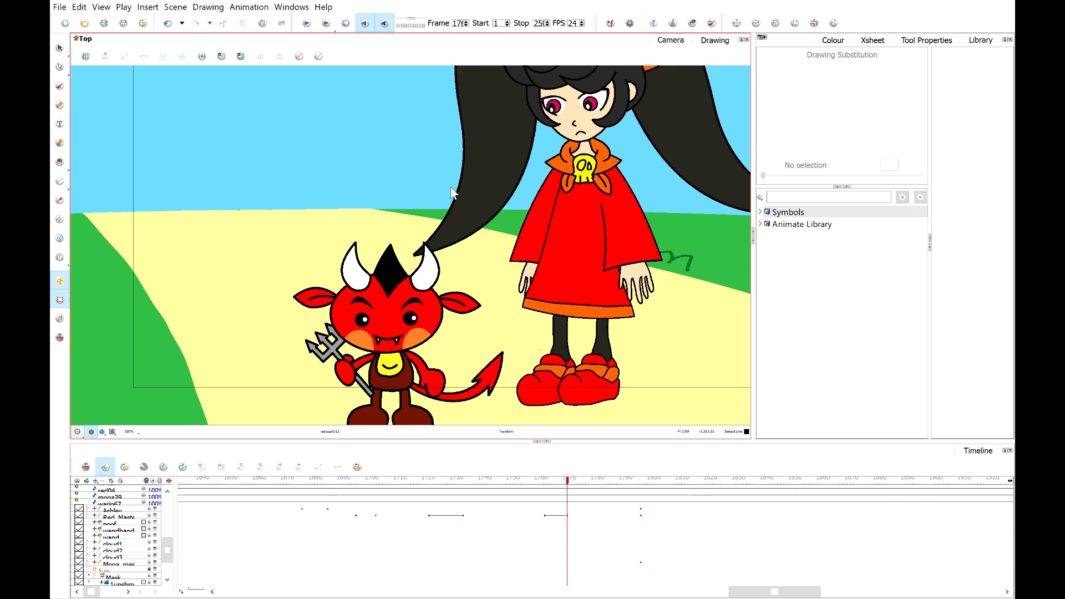
pyautogui.scroll(-2, 452, 191)
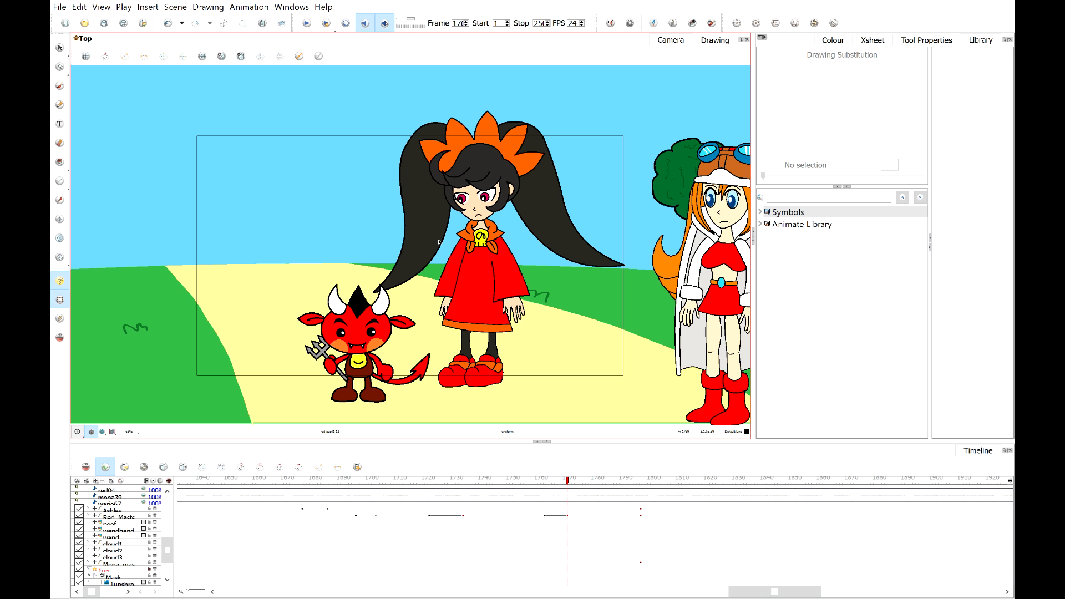
pyautogui.scroll(2, 439, 242)
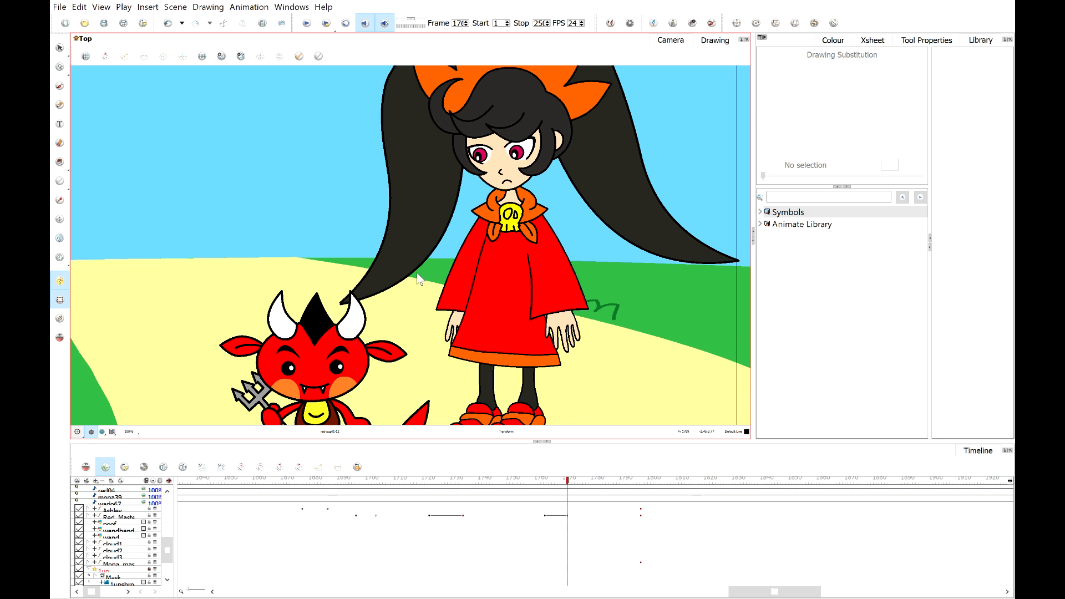
pyautogui.moveTo(395, 309); pyautogui.dragTo(405, 360)
pyautogui.scroll(-3, 412, 225)
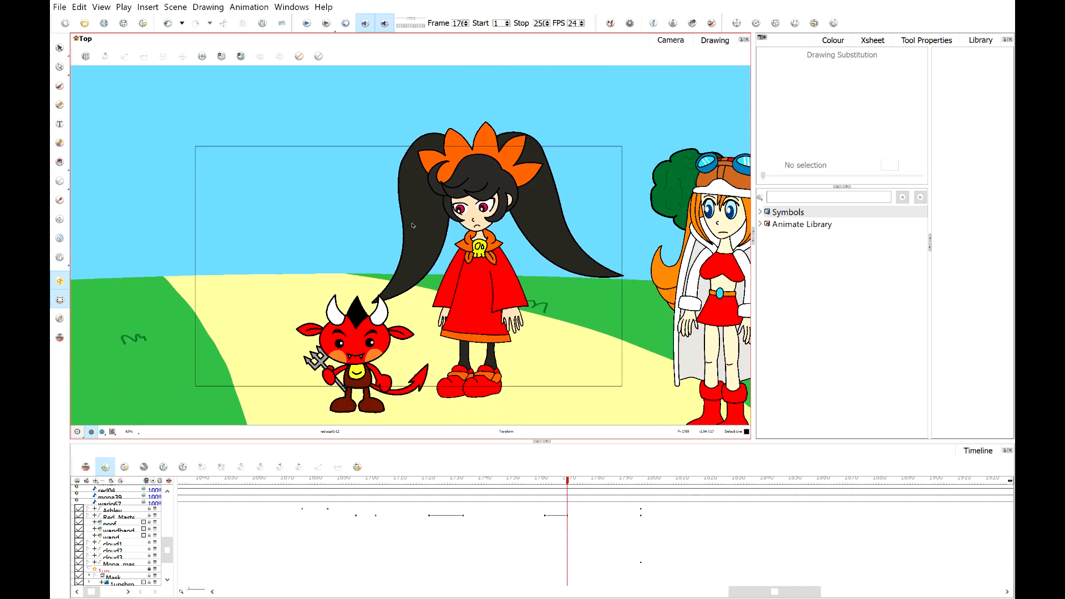
pyautogui.scroll(2, 412, 225)
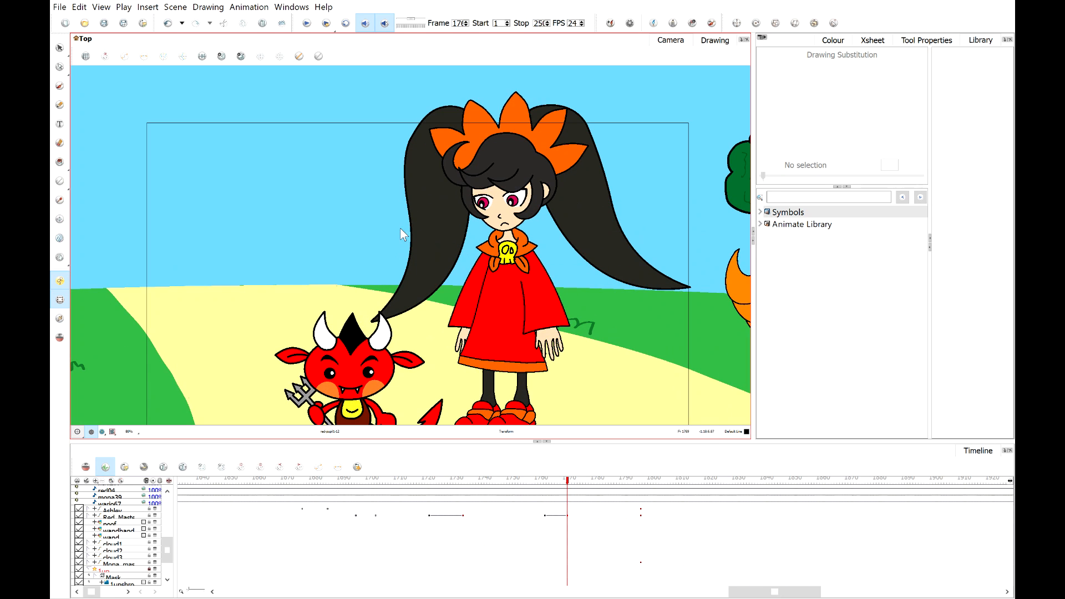
pyautogui.scroll(-1, 420, 421)
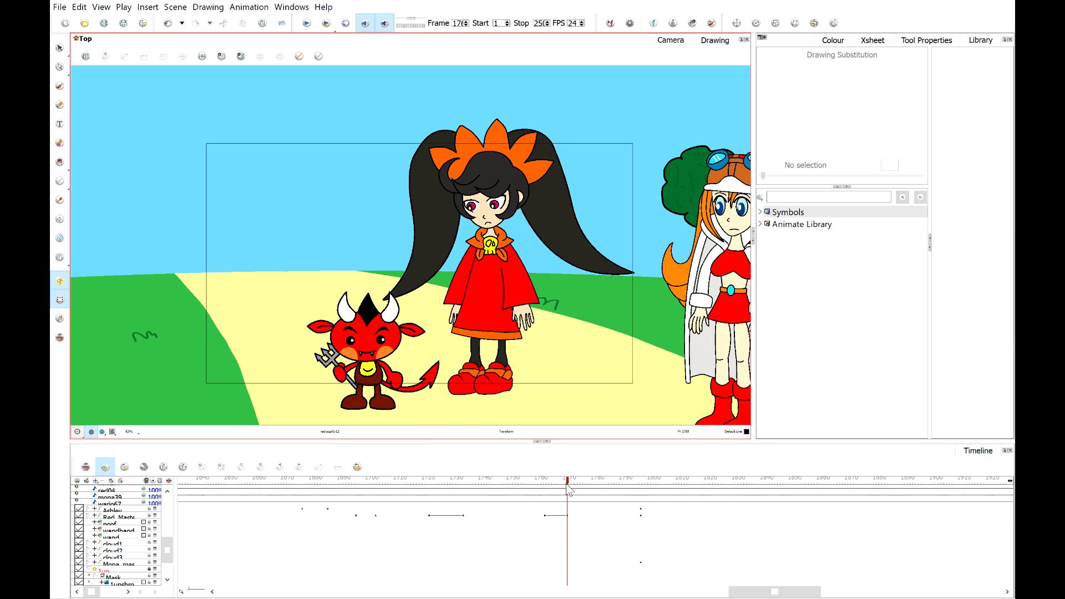
# Scrub the timeline between the red devil's keyframes and zoom in to compare its poses.
pyautogui.click(545, 482)
pyautogui.moveTo(548, 487); pyautogui.dragTo(568, 490)
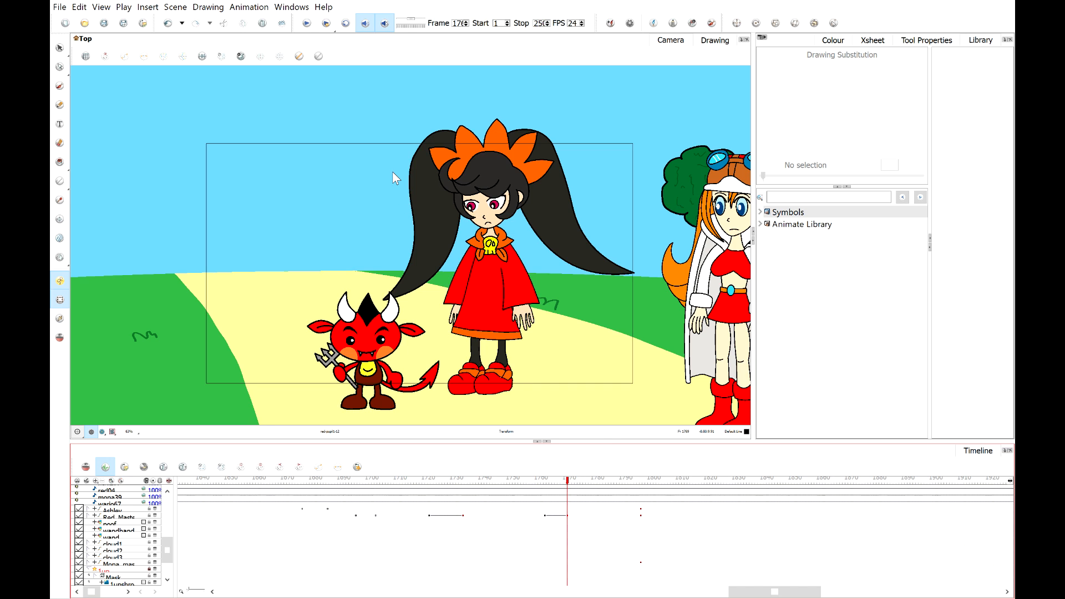
pyautogui.click(576, 482)
pyautogui.moveTo(576, 486); pyautogui.dragTo(544, 510)
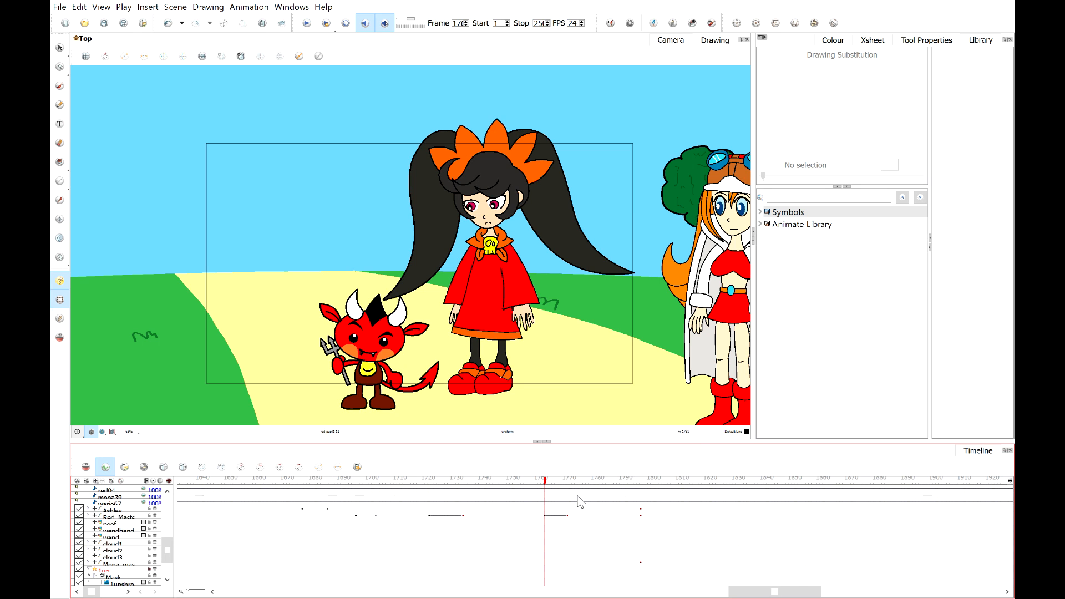
pyautogui.moveTo(640, 288); pyautogui.dragTo(584, 289)
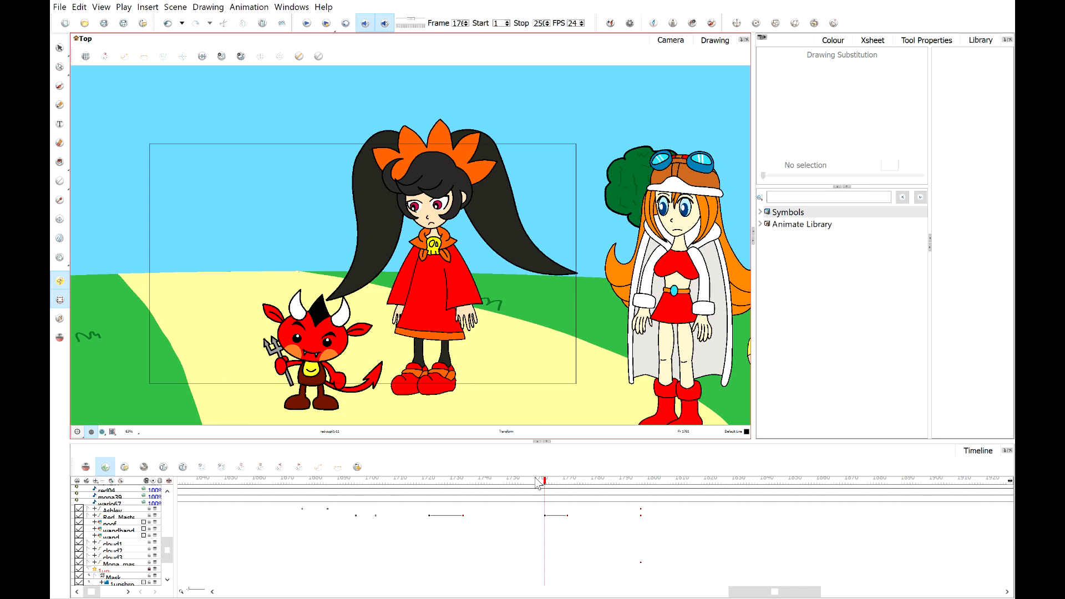
pyautogui.moveTo(544, 481)
pyautogui.mouseDown()
pyautogui.moveTo(566, 483)
pyautogui.moveTo(548, 482)
pyautogui.mouseUp()
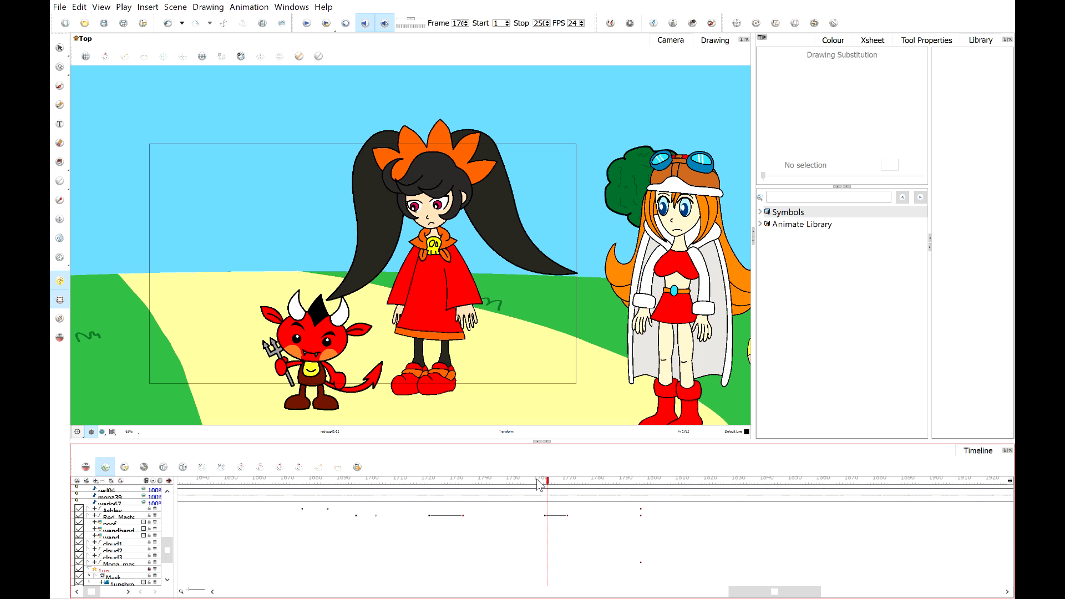
pyautogui.click(568, 483)
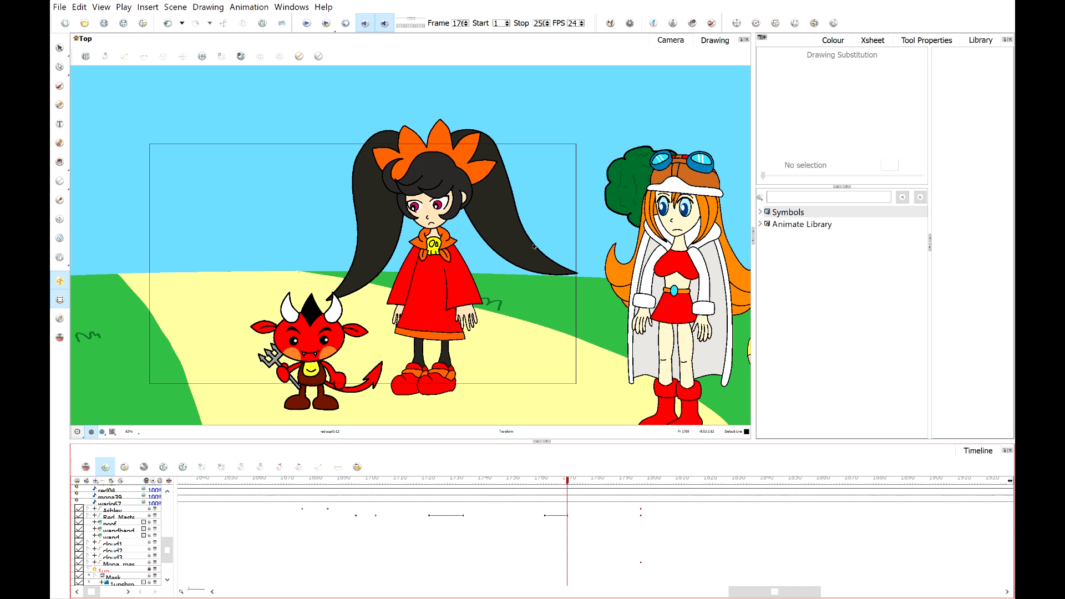
pyautogui.scroll(2, 505, 179)
pyautogui.scroll(-1, 504, 178)
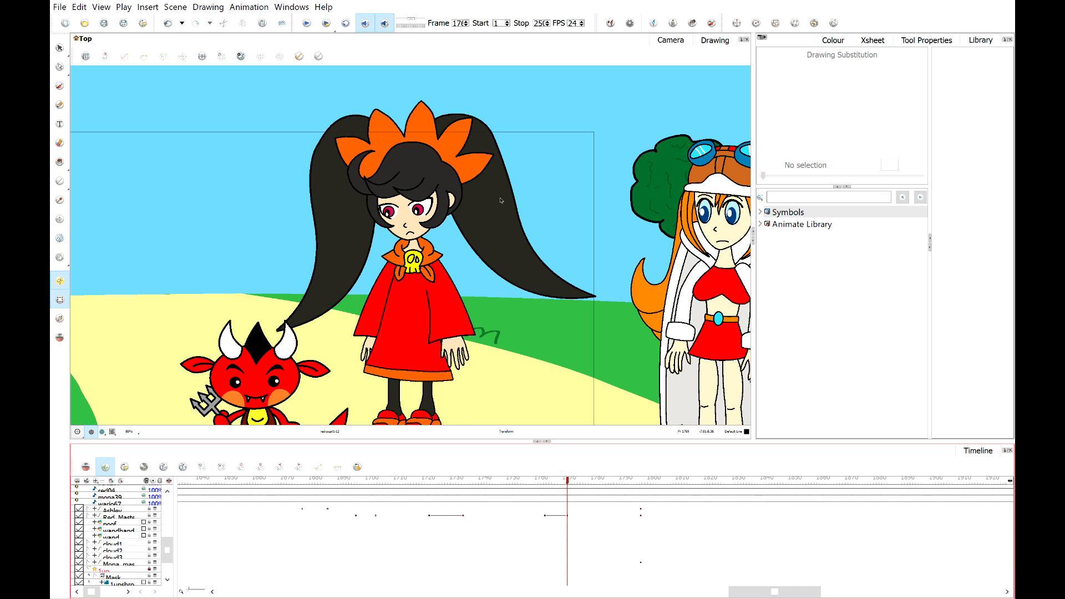
pyautogui.scroll(2, 501, 200)
pyautogui.scroll(-2, 420, 211)
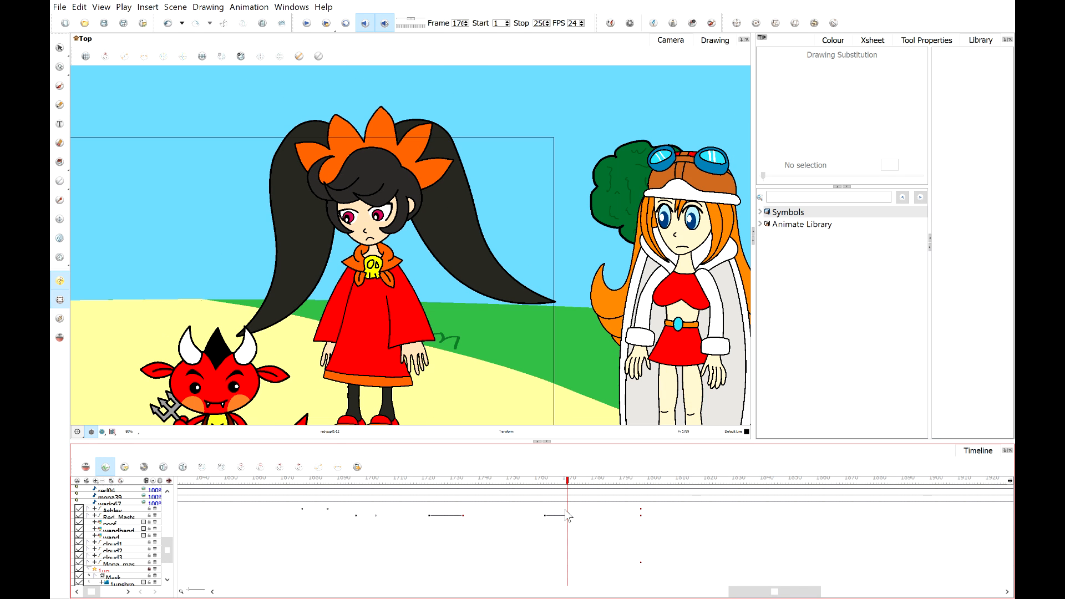
pyautogui.moveTo(558, 481)
pyautogui.mouseDown()
pyautogui.moveTo(534, 482)
pyautogui.moveTo(561, 482)
pyautogui.mouseUp()
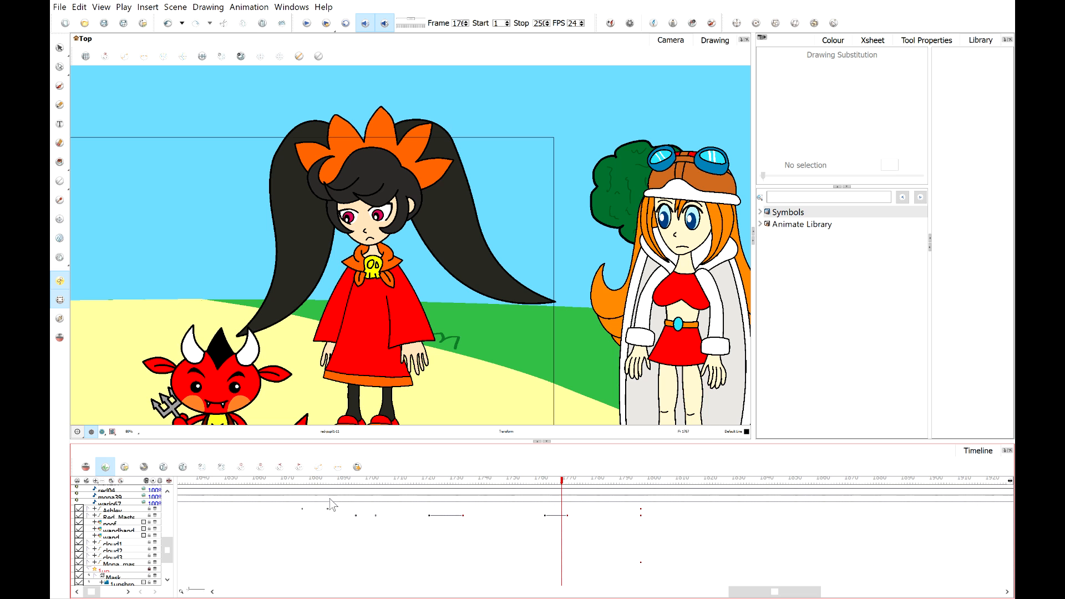
# Insert a keyframe on Ashley's layer at the frame of the red devil's earlier pose keyframe.
pyautogui.scroll(1, 331, 505)
pyautogui.click(327, 516)
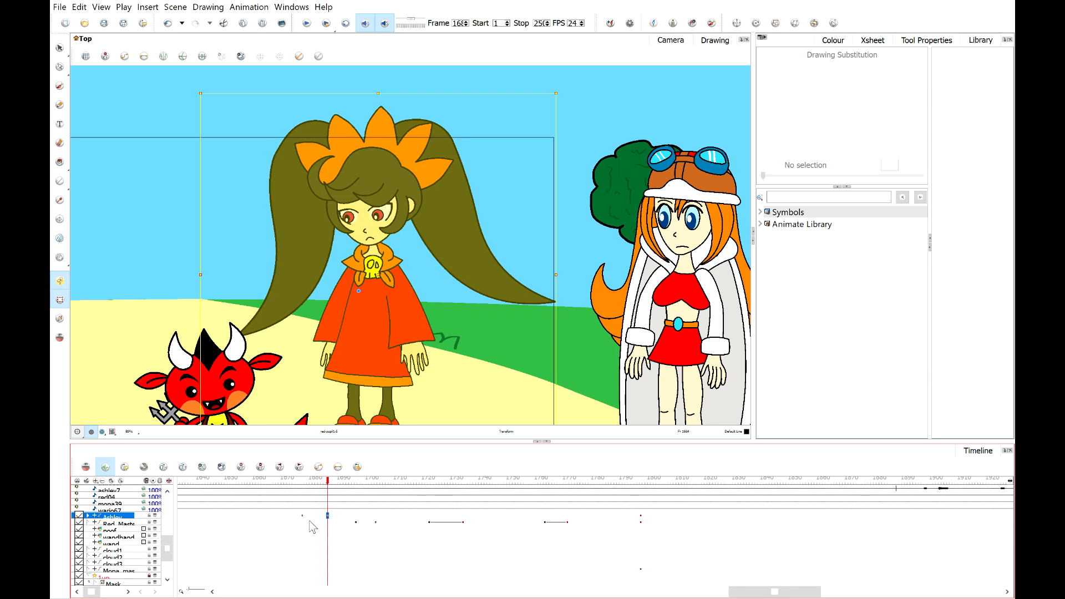
pyautogui.click(305, 516)
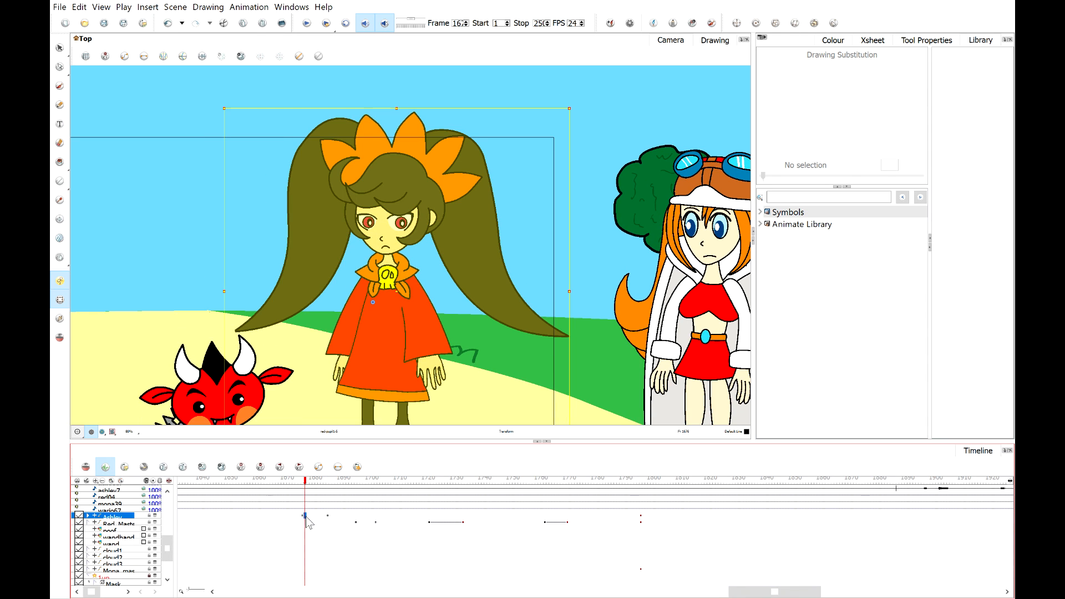
pyautogui.click(302, 516)
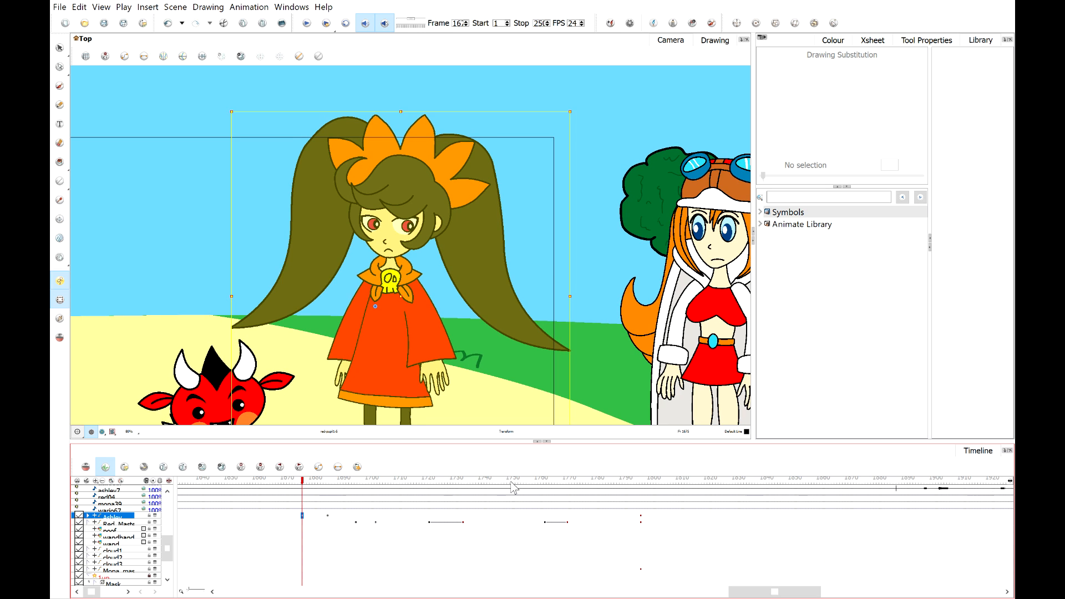
pyautogui.moveTo(511, 483); pyautogui.dragTo(544, 481)
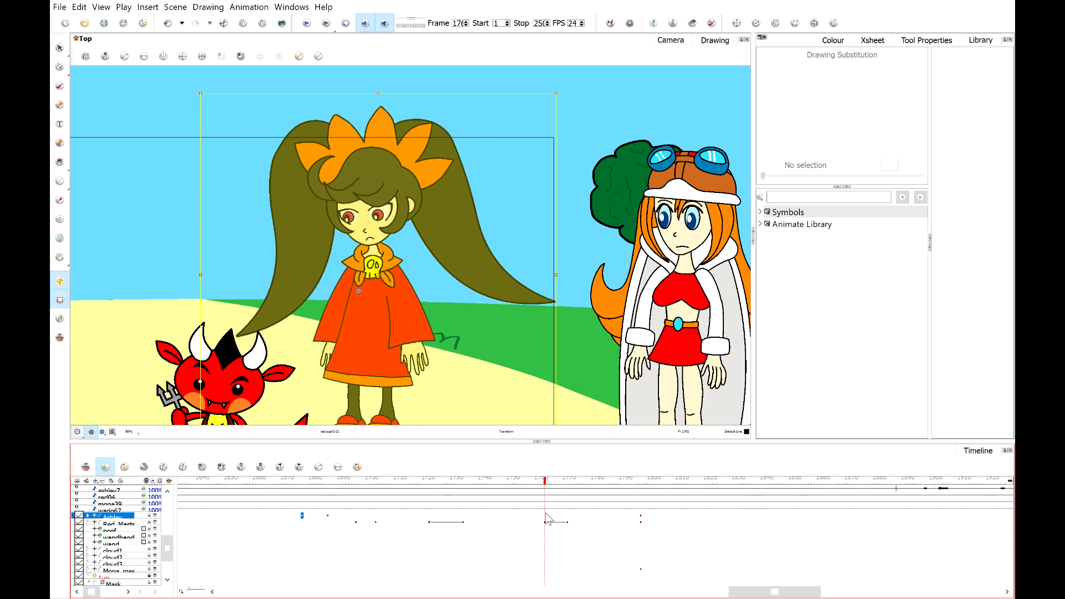
pyautogui.click(546, 516)
pyautogui.press('F6')
pyautogui.hotkey('ctrl', 'k')
# Add a matching keyframe on Ashley's layer at the red devil's next pose frame, undoing and redoing attempts.
pyautogui.click(570, 516)
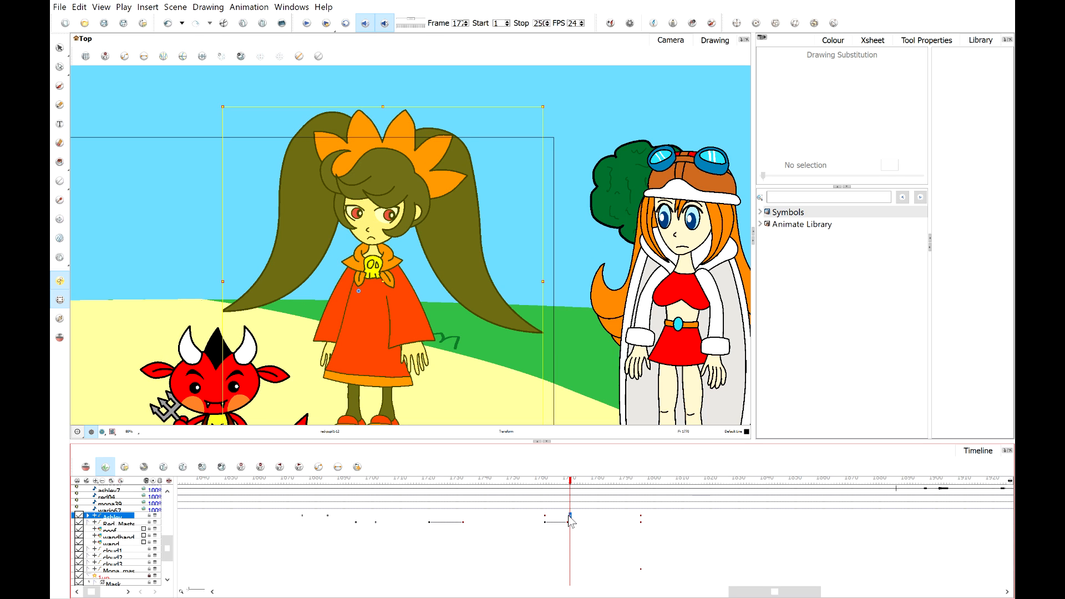
pyautogui.click(545, 516)
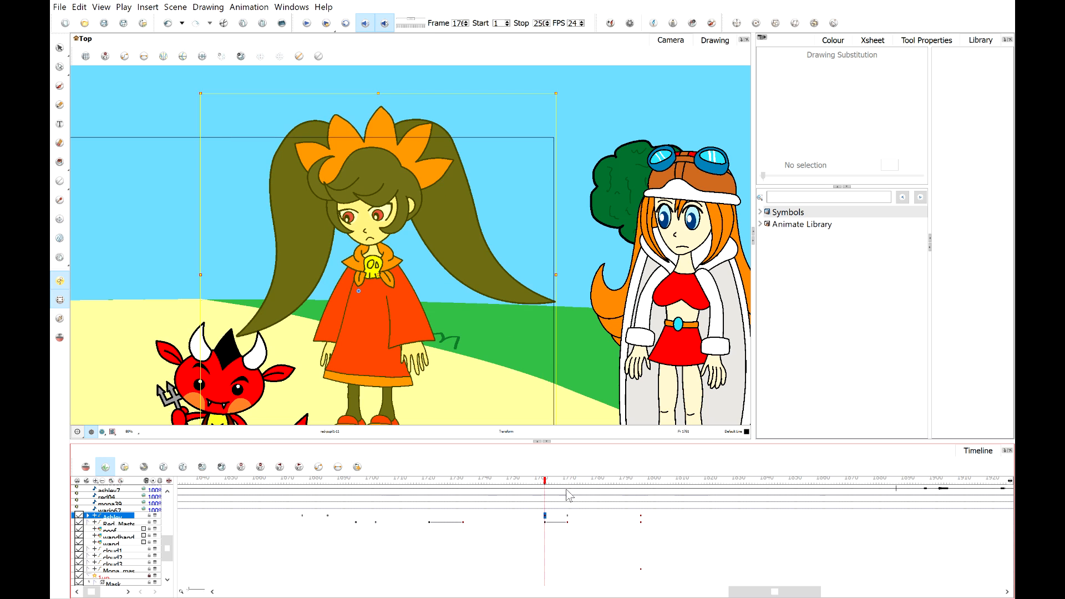
pyautogui.hotkey('ctrl', 'z')
pyautogui.click(112, 432)
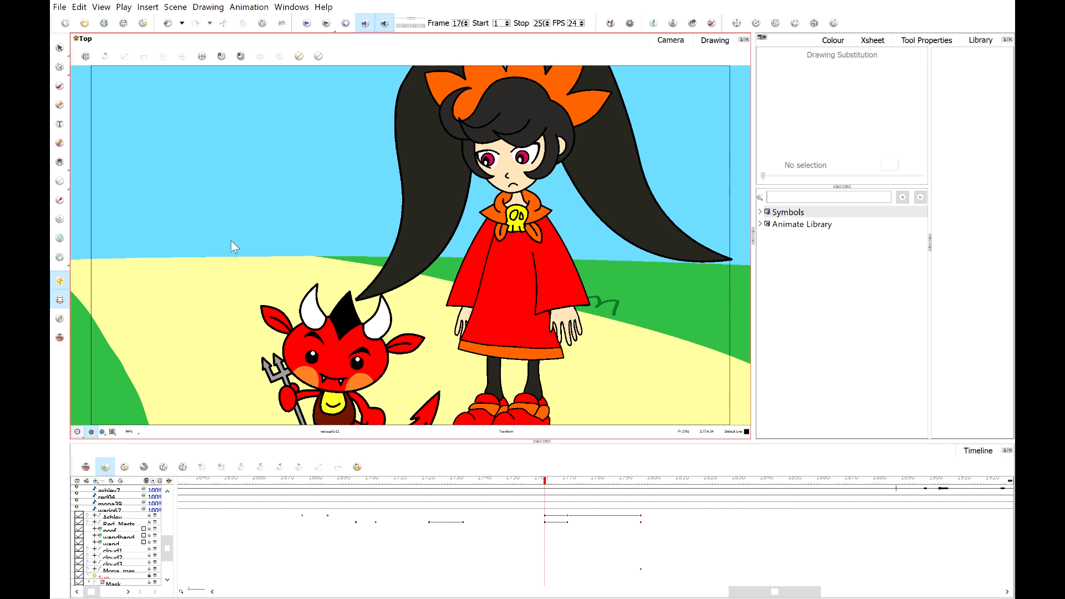
pyautogui.click(567, 516)
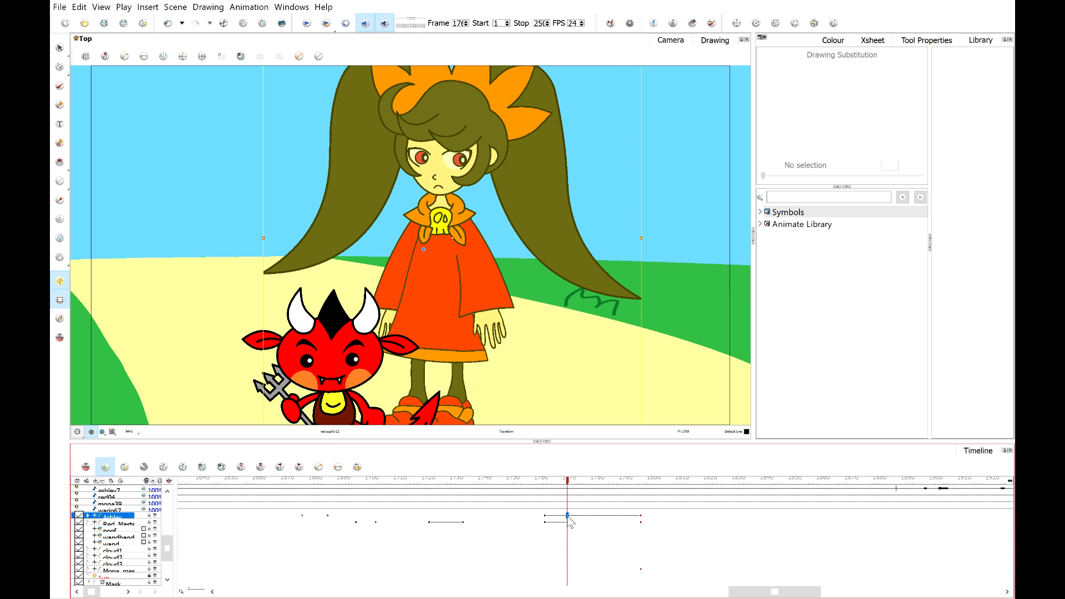
pyautogui.click(545, 481)
pyautogui.hotkey('ctrl', 'z')
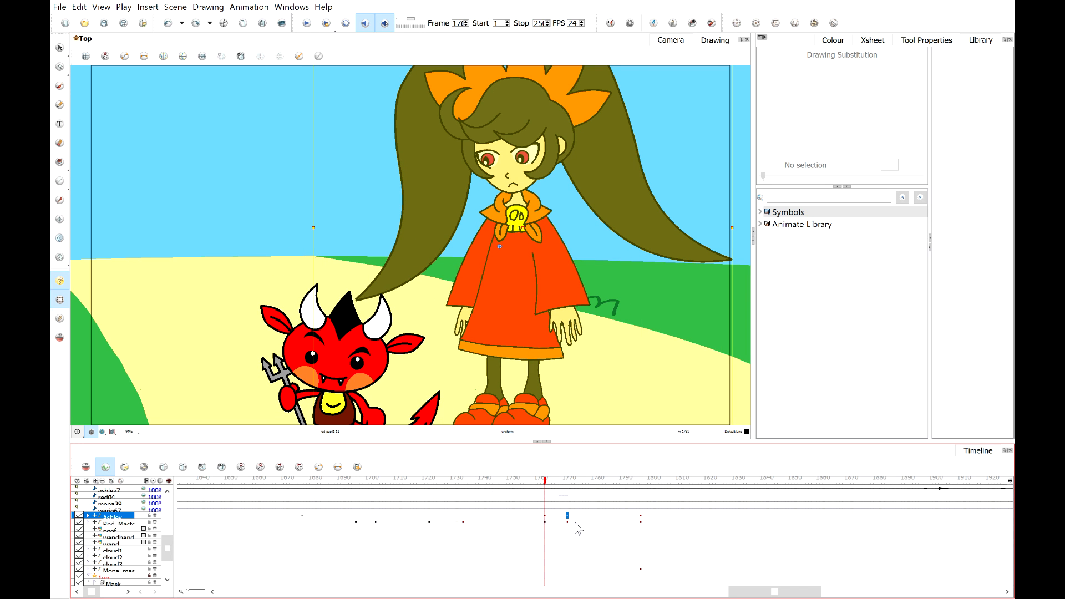
pyautogui.click(567, 516)
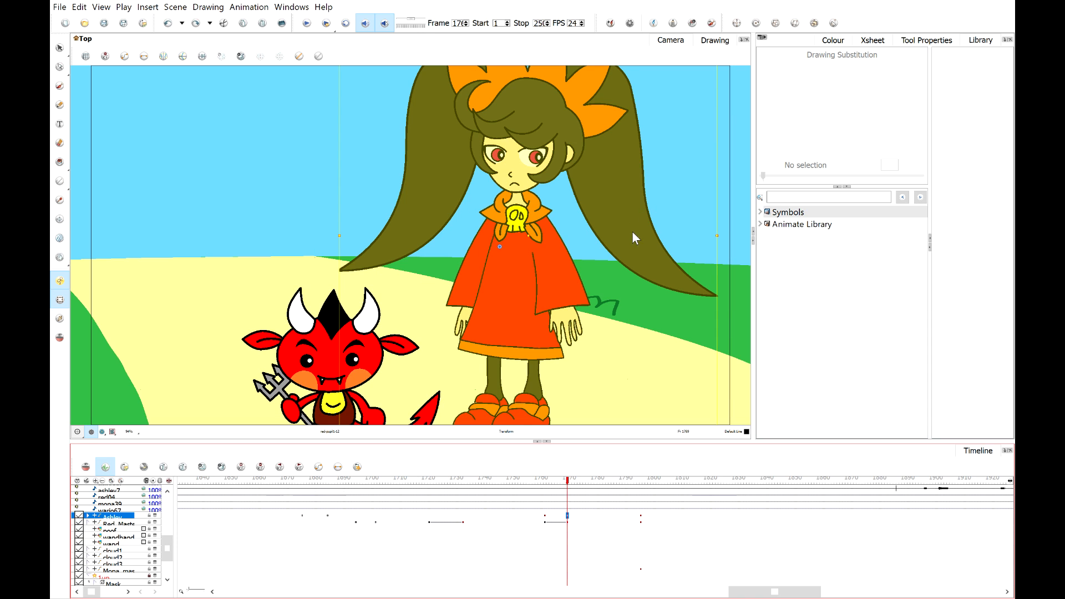
pyautogui.click(544, 516)
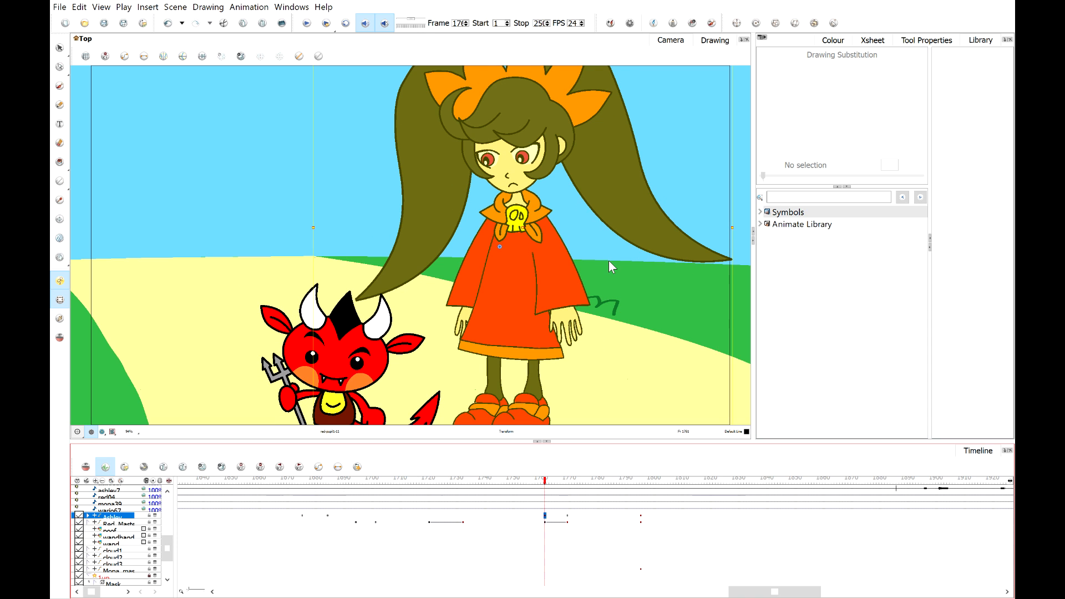
pyautogui.click(567, 516)
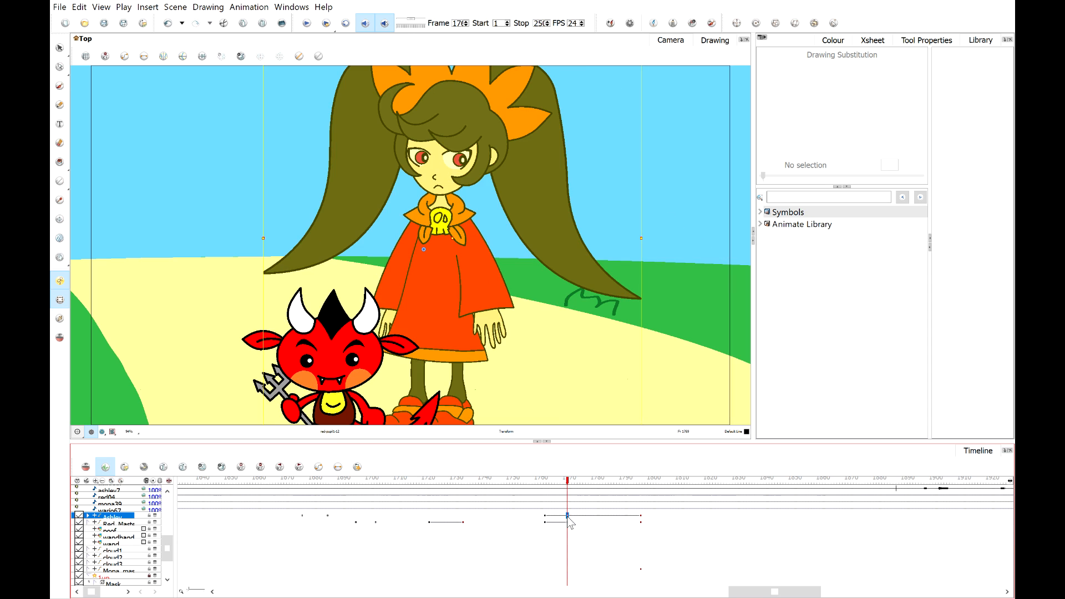
pyautogui.hotkey('ctrl', 'z')
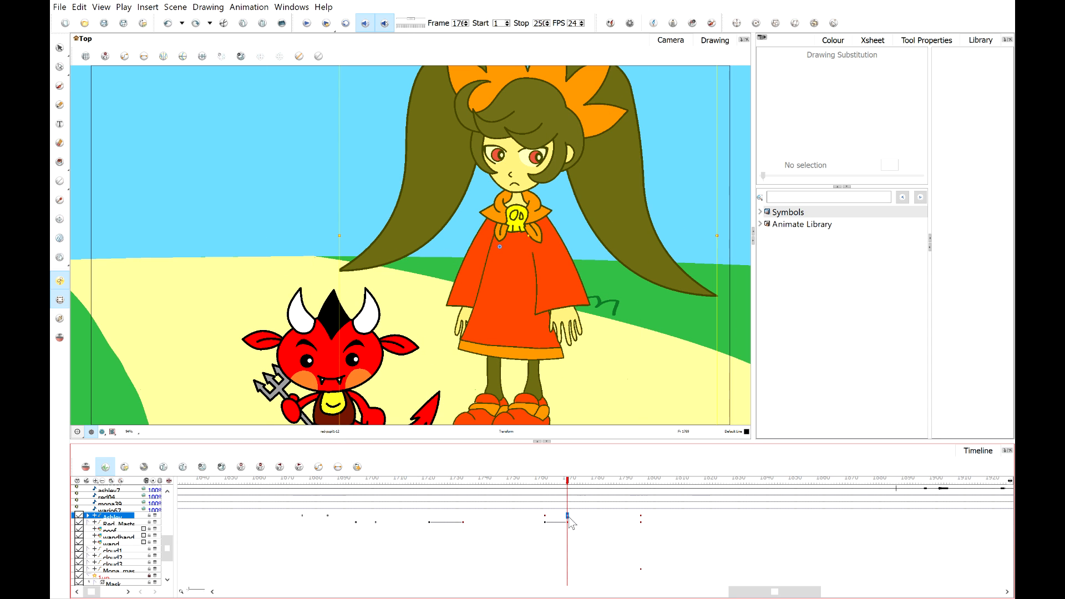
pyautogui.hotkey('ctrl', 'shift', 'z')
# Scrub between Ashley's two new keyframes and select the later one to check the pose.
pyautogui.click(620, 542)
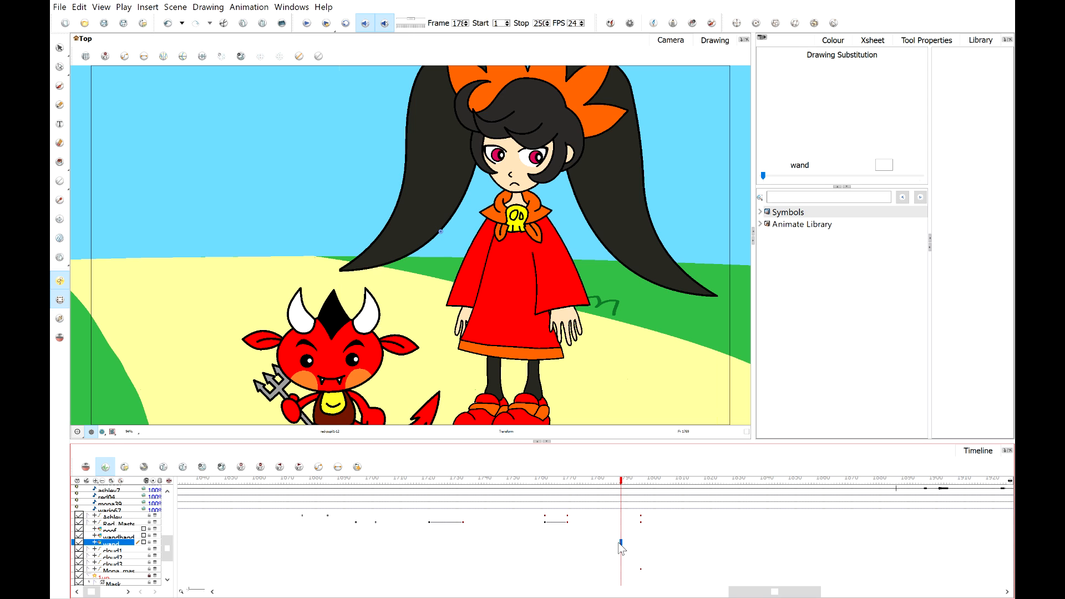
pyautogui.click(547, 517)
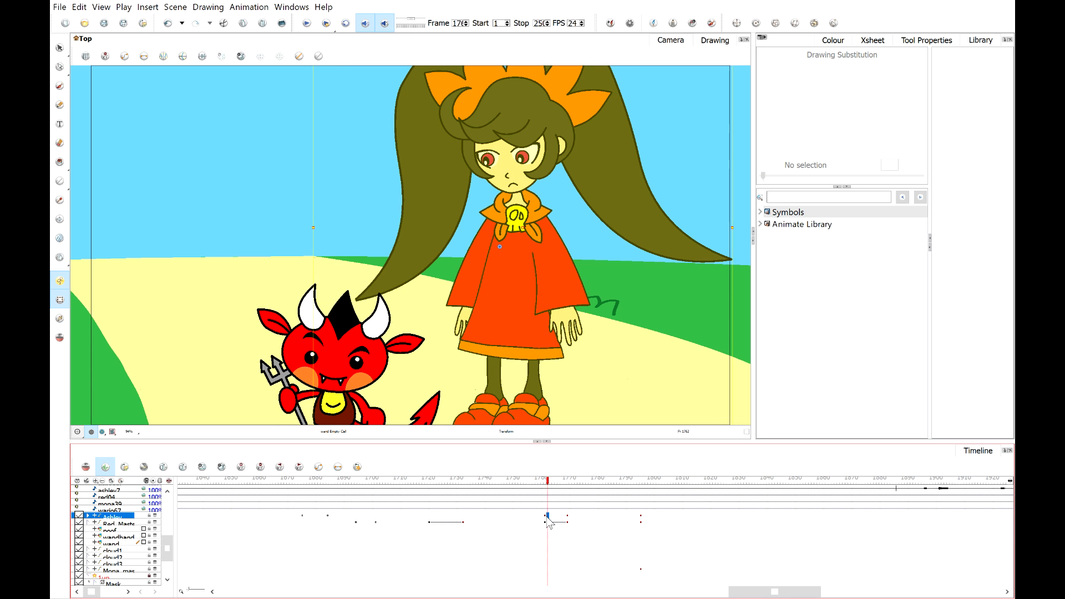
pyautogui.click(545, 517)
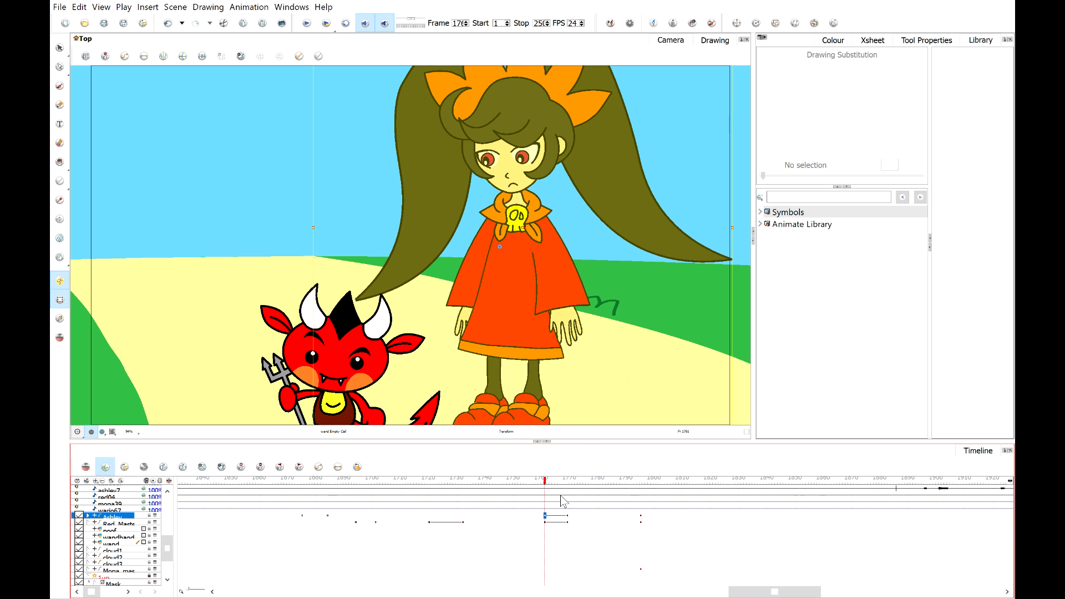
pyautogui.moveTo(552, 481); pyautogui.dragTo(575, 481)
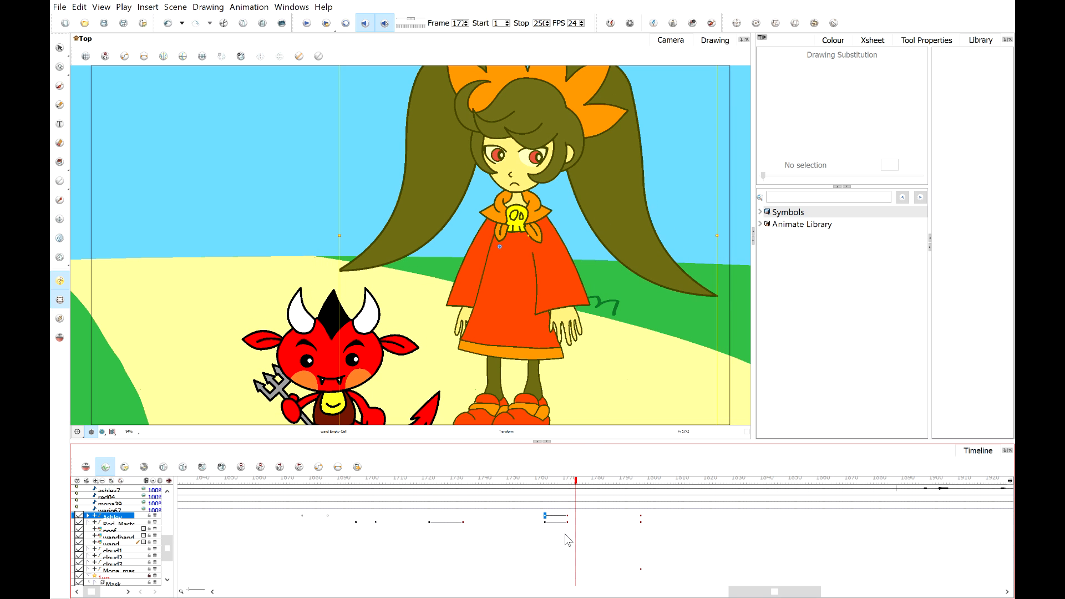
pyautogui.click(567, 516)
pyautogui.hotkey('alt', 'Tab')
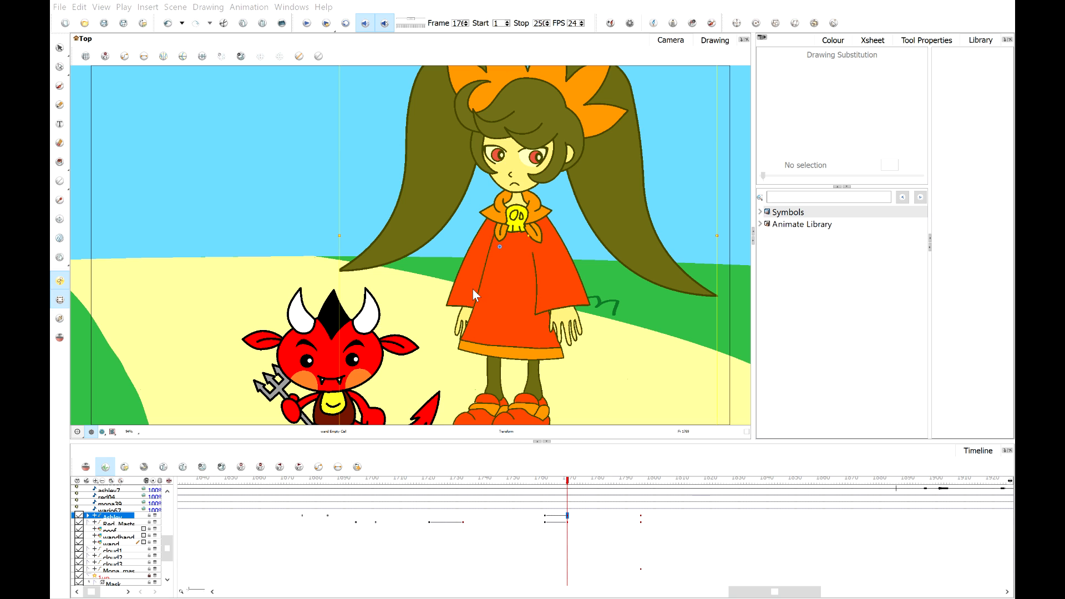
# Select the red devil's keyframe and save the scene.
pyautogui.click(568, 523)
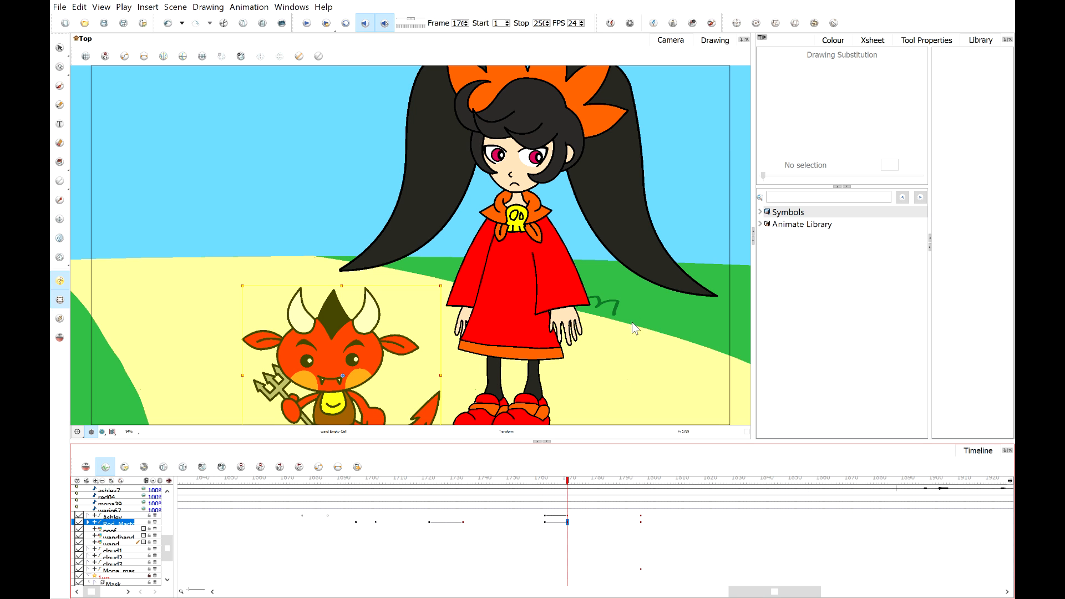
pyautogui.hotkey('ctrl', 's')
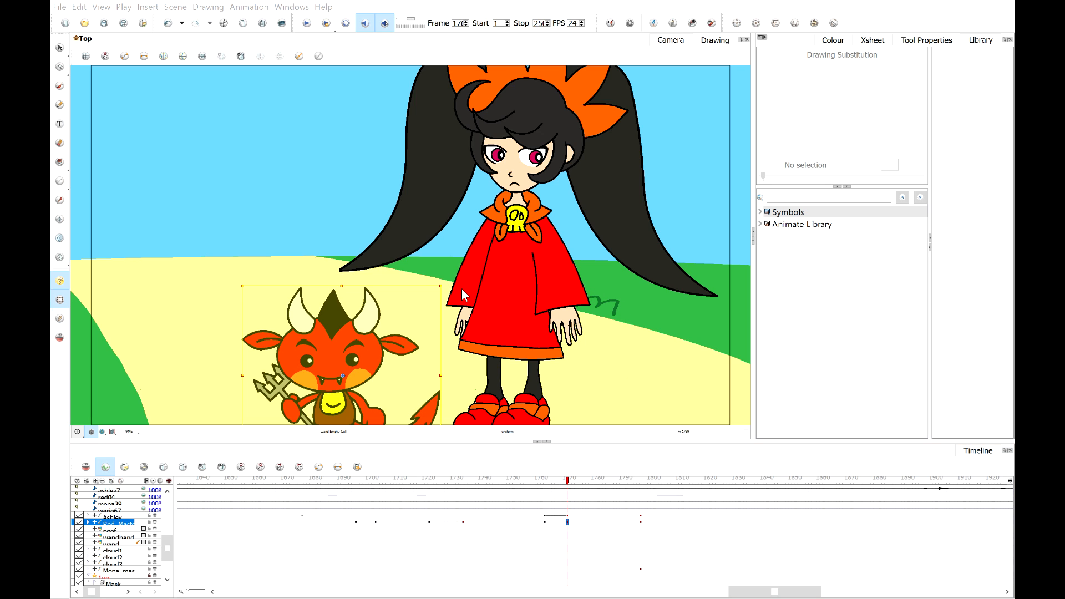
# Play back and scrub the section around Ashley's and the red devil's new keyframes to review the motion.
pyautogui.click(634, 386)
pyautogui.moveTo(553, 479); pyautogui.dragTo(537, 479)
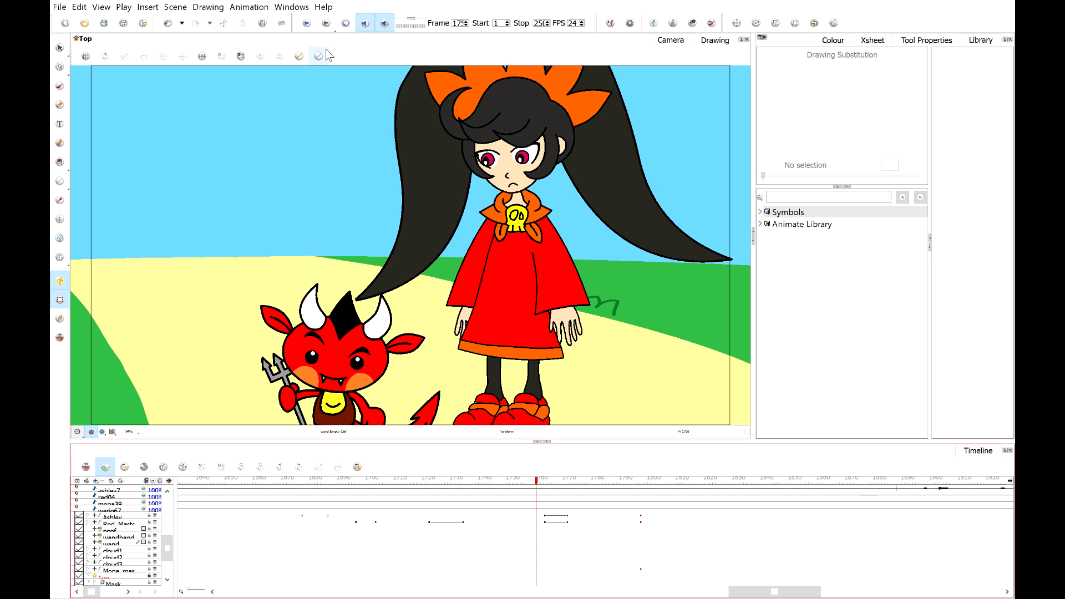
pyautogui.click(307, 23)
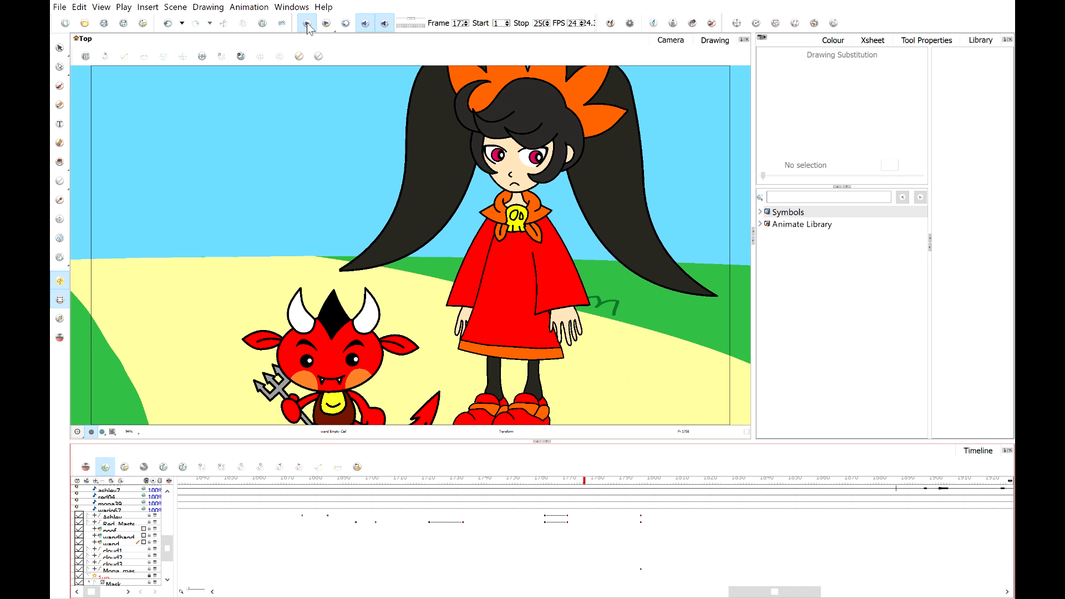
pyautogui.click(307, 23)
pyautogui.moveTo(566, 516); pyautogui.dragTo(567, 522)
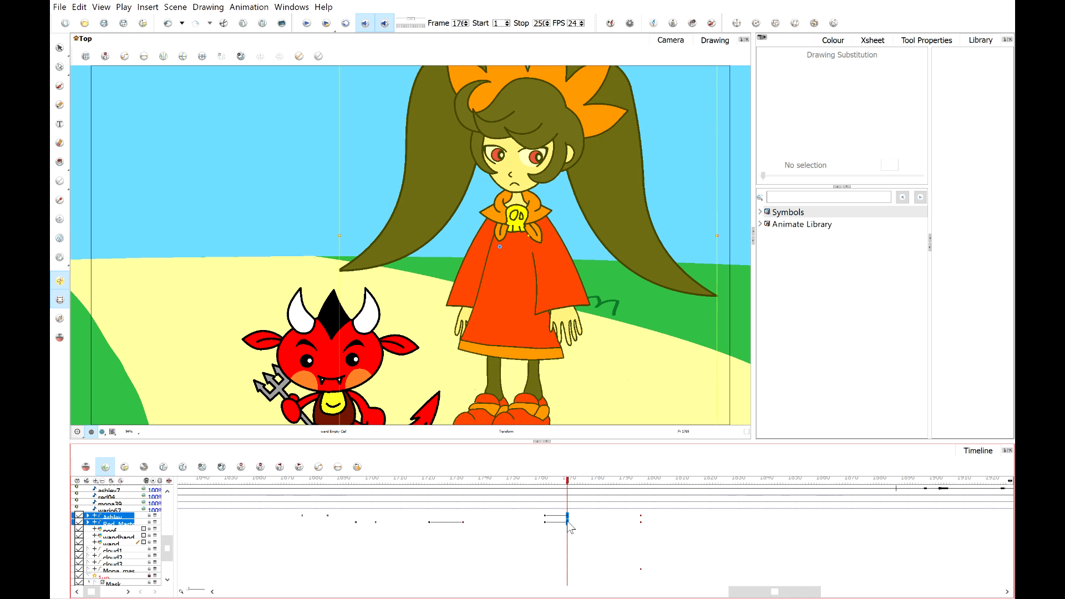
pyautogui.click(542, 479)
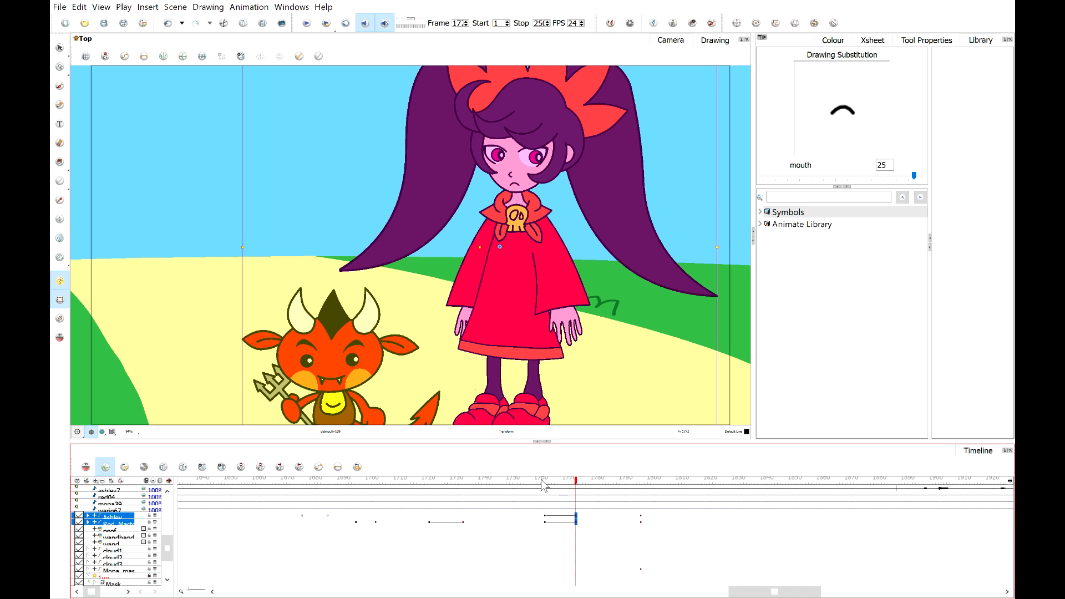
pyautogui.click(149, 400)
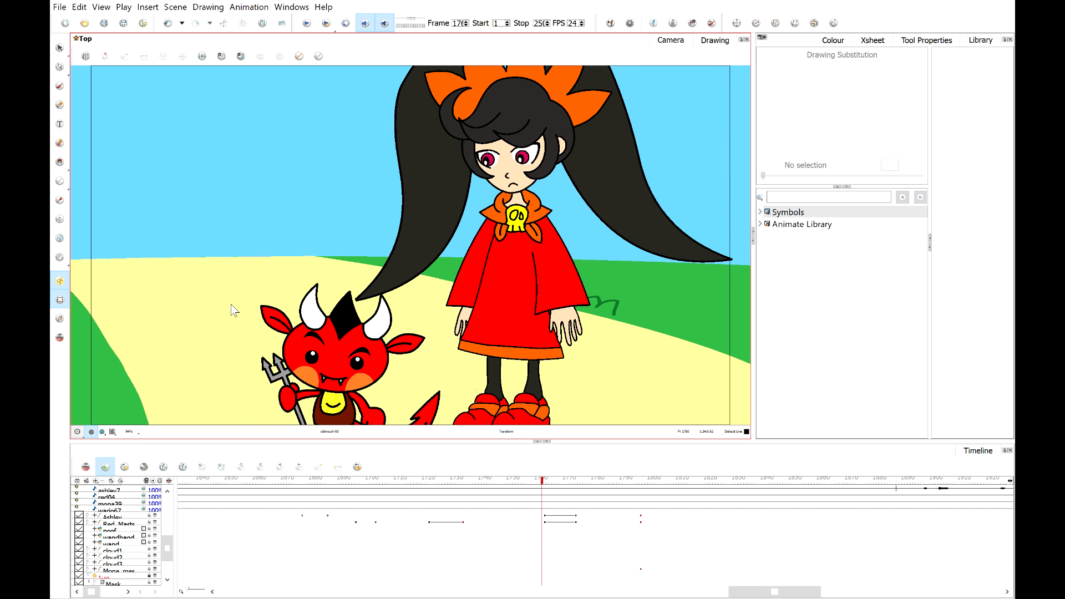
pyautogui.click(306, 24)
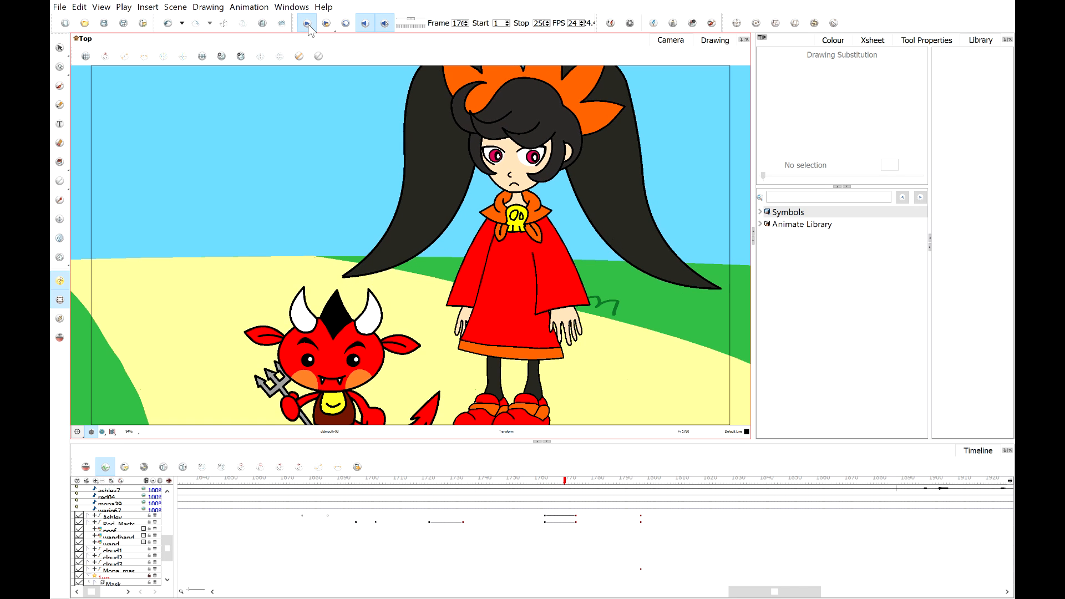
pyautogui.click(306, 23)
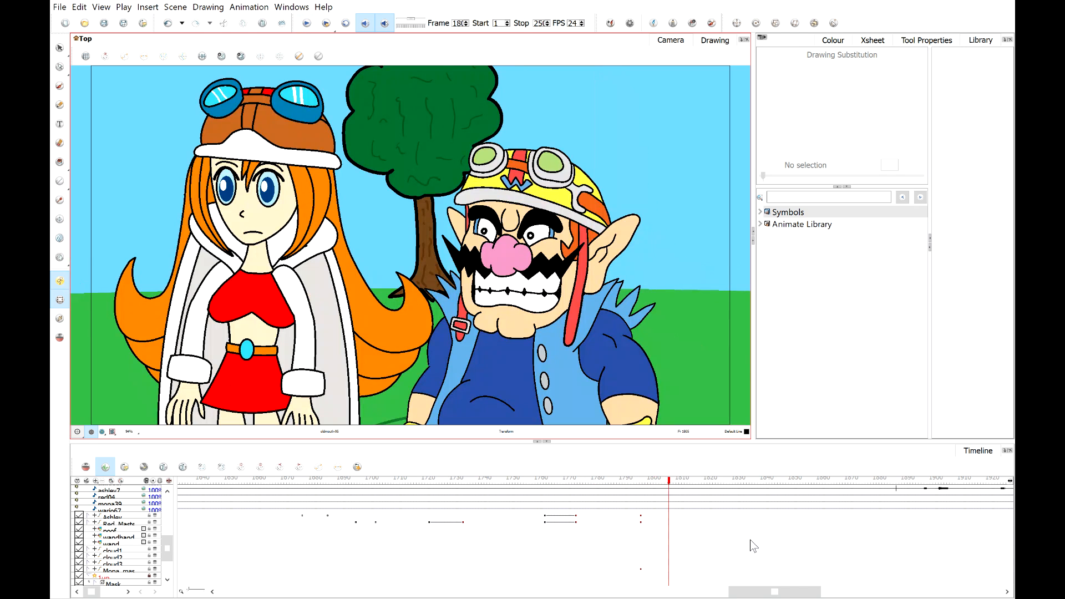
# Move to the Wario and Mona scene and play back and scrub through its frames to review it.
pyautogui.click(638, 480)
pyautogui.click(641, 480)
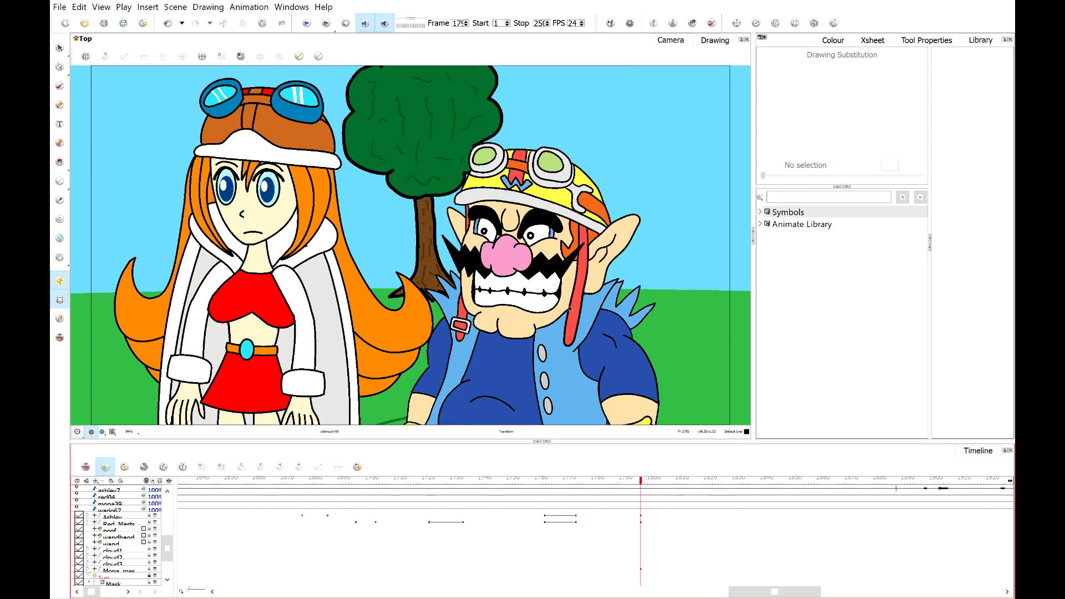
pyautogui.click(308, 24)
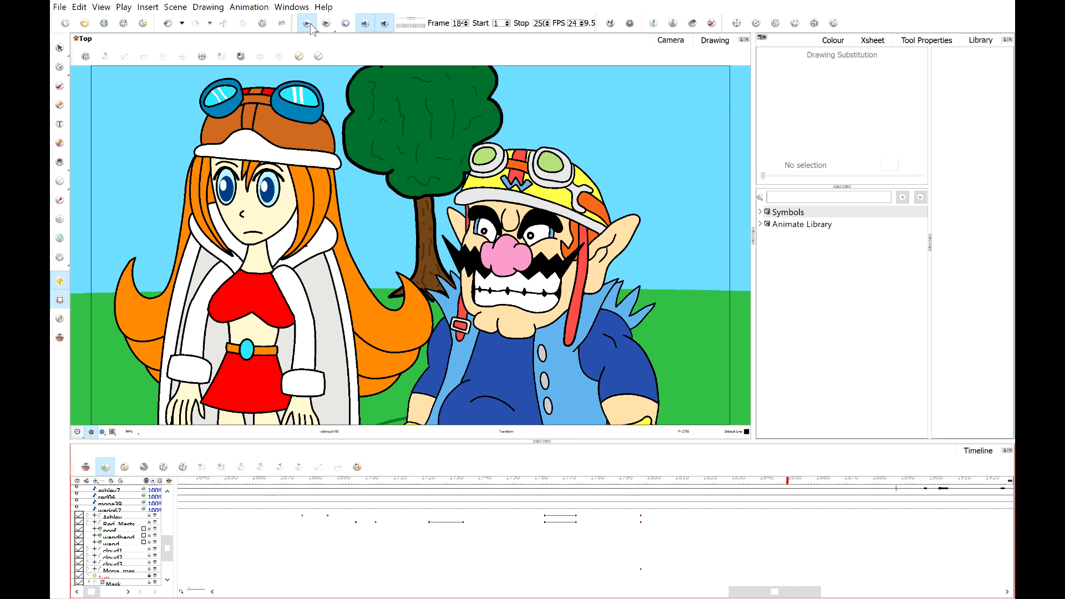
pyautogui.click(311, 24)
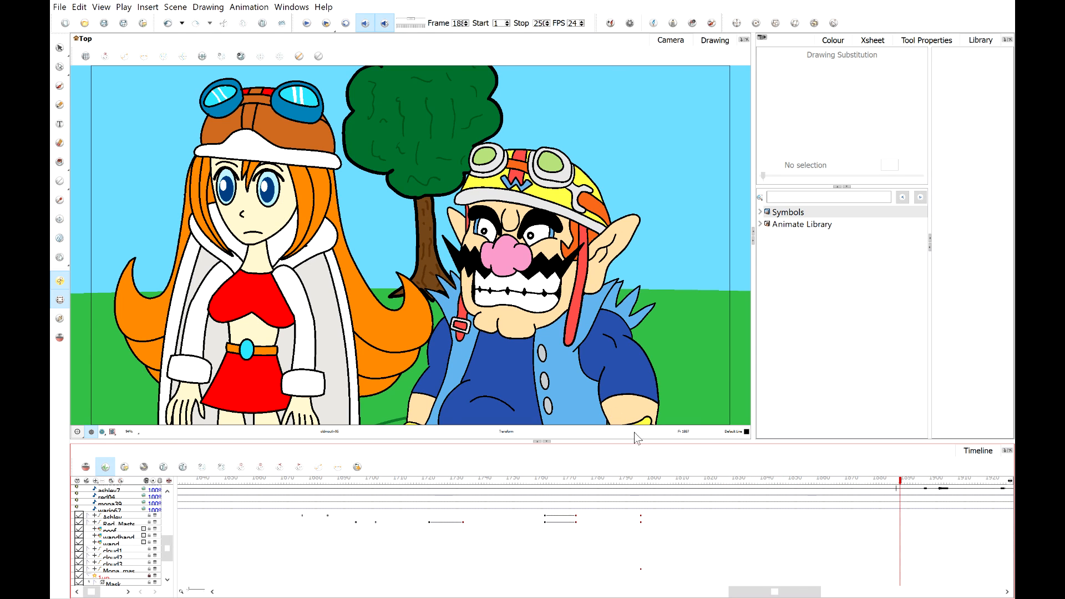
pyautogui.moveTo(642, 486); pyautogui.dragTo(657, 483)
pyautogui.moveTo(657, 486); pyautogui.dragTo(662, 486)
pyautogui.moveTo(661, 484); pyautogui.dragTo(661, 484)
pyautogui.moveTo(660, 481); pyautogui.dragTo(659, 481)
pyautogui.moveTo(661, 483)
pyautogui.mouseDown()
pyautogui.moveTo(642, 487)
pyautogui.moveTo(663, 489)
pyautogui.mouseUp()
# Open Wario's closed-mouth drawing in the drawing view and touch up its left corner with a brush stroke.
pyautogui.scroll(6, 554, 314)
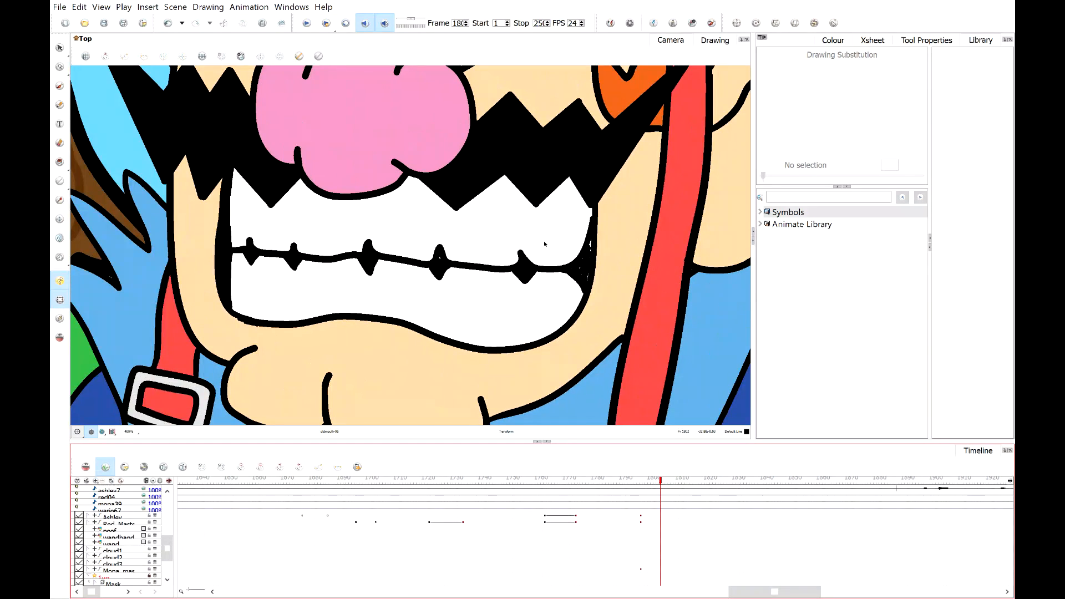
pyautogui.click(544, 244)
pyautogui.scroll(1, 544, 244)
pyautogui.scroll(-2, 545, 245)
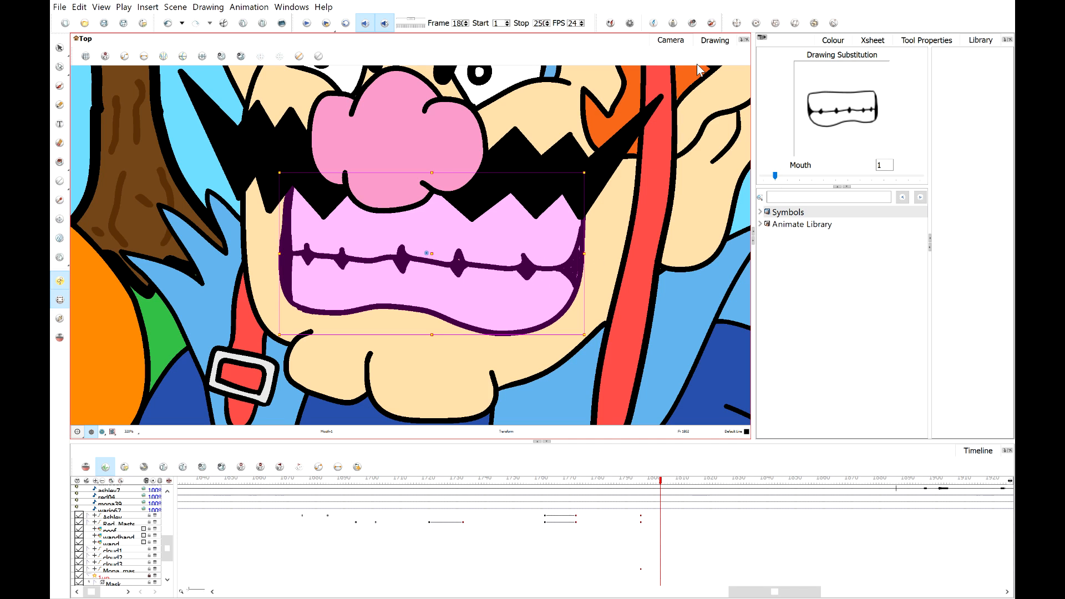
pyautogui.click(714, 40)
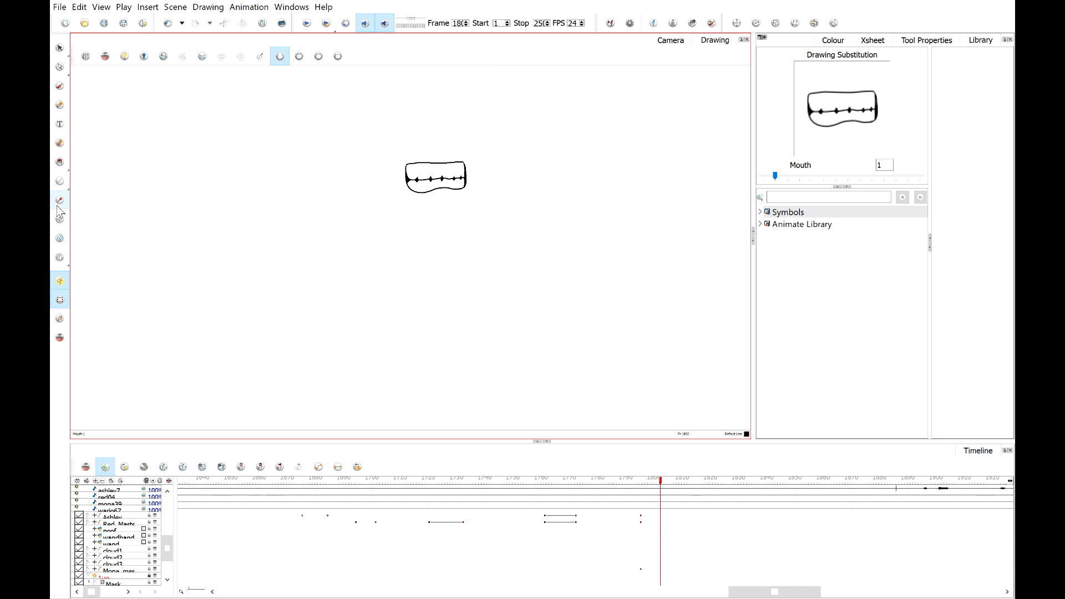
pyautogui.click(59, 201)
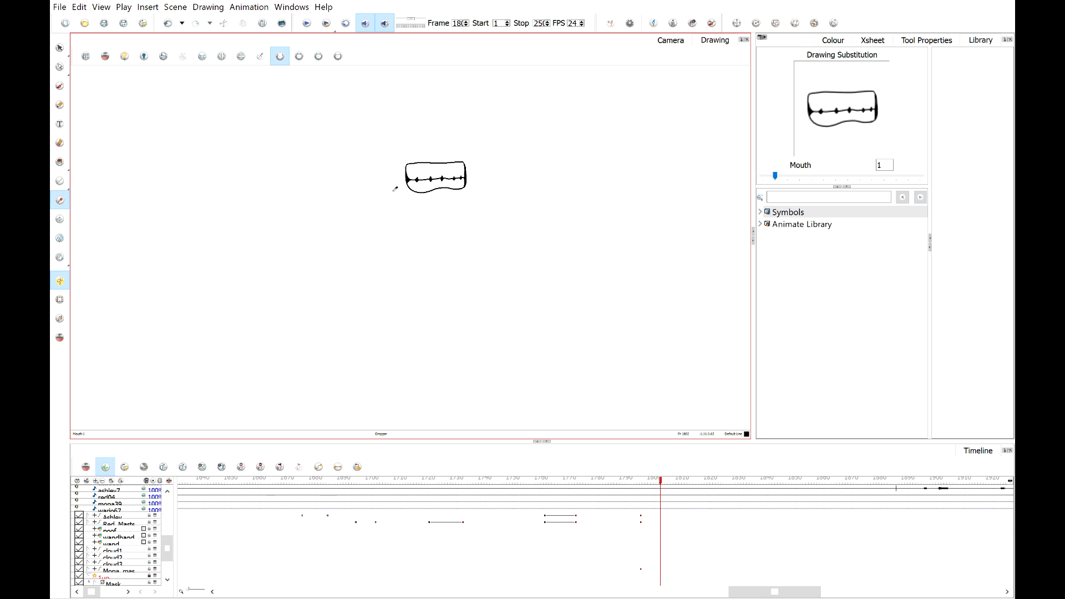
pyautogui.scroll(5, 411, 178)
pyautogui.scroll(2, 405, 182)
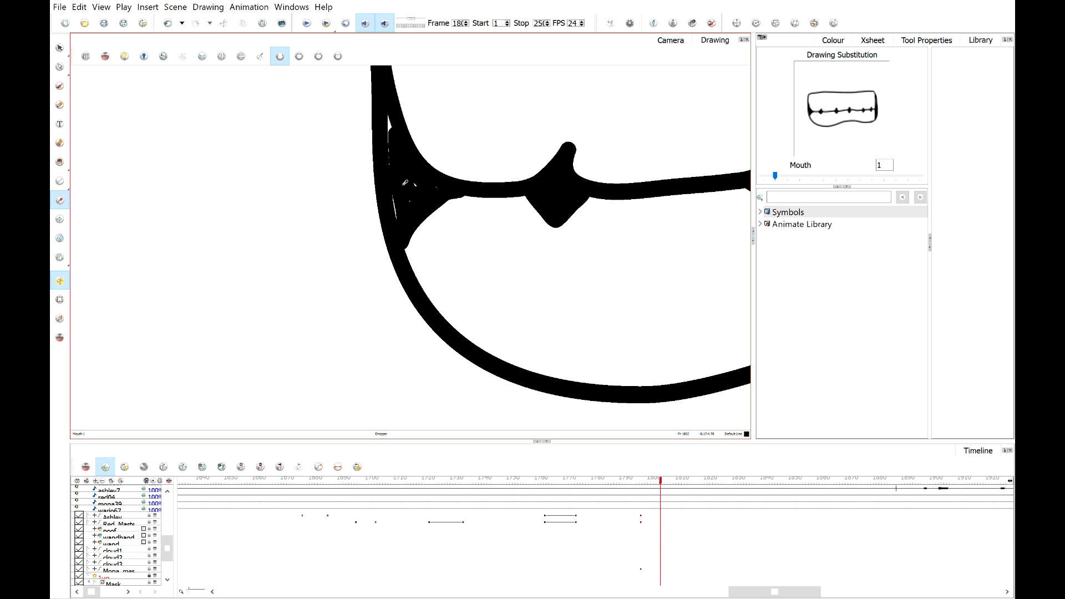
pyautogui.click(60, 105)
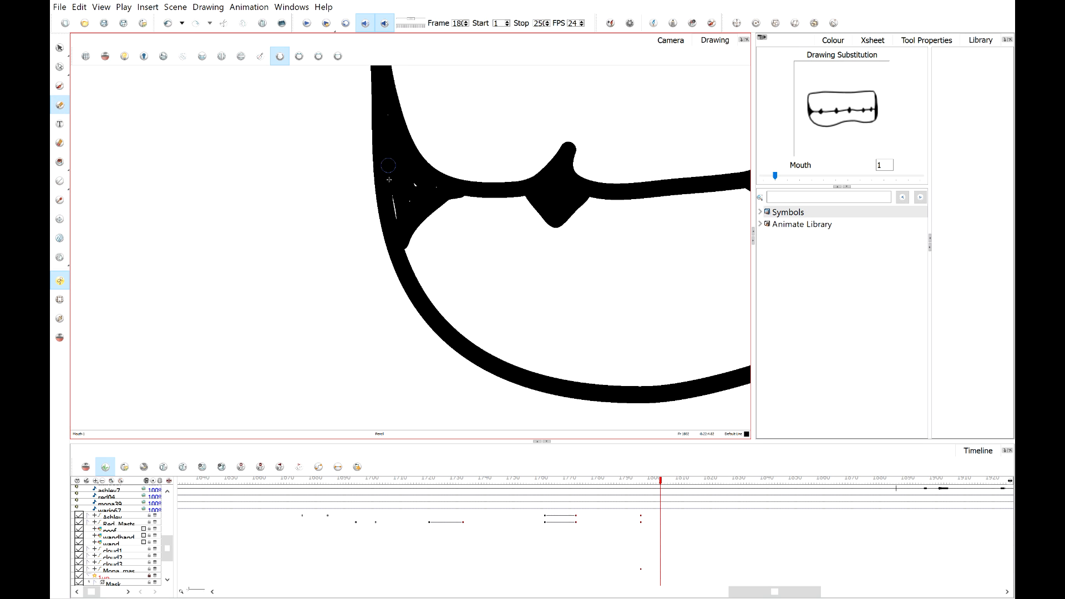
pyautogui.moveTo(389, 179); pyautogui.dragTo(399, 215)
# Add another brush stroke along the left outline of the closed-mouth drawing.
pyautogui.scroll(-3, 435, 189)
pyautogui.scroll(1, 575, 177)
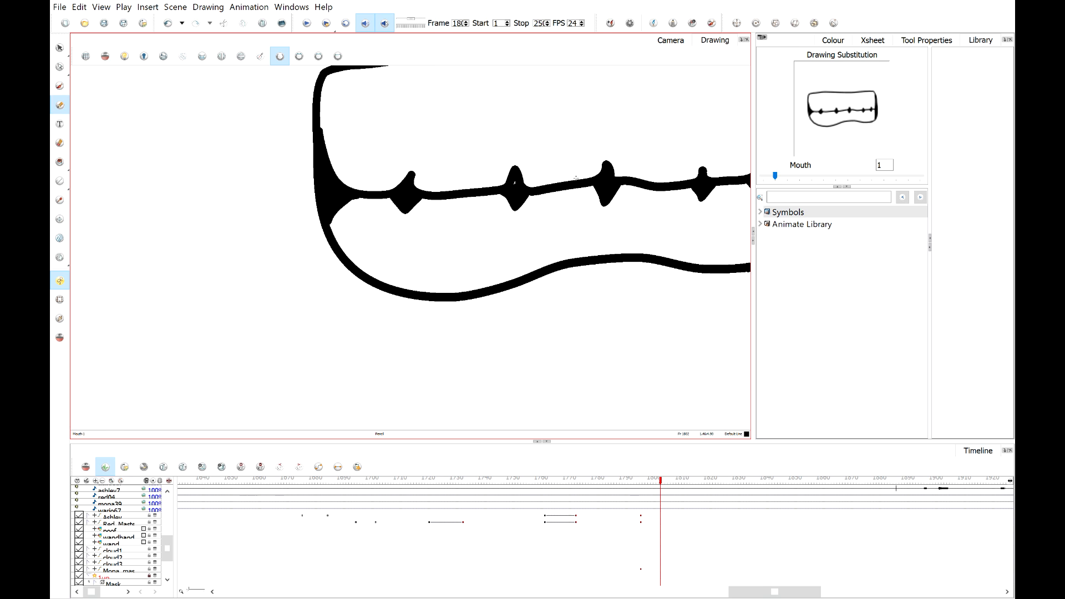
pyautogui.scroll(3, 405, 186)
pyautogui.scroll(-3, 408, 174)
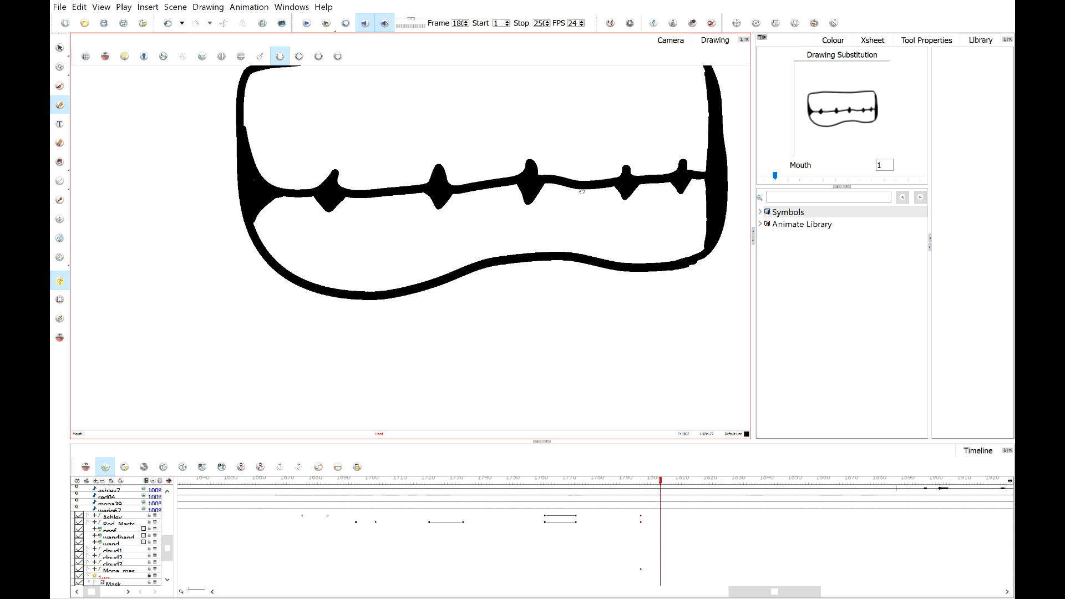
pyautogui.scroll(-1, 582, 191)
pyautogui.scroll(4, 633, 236)
pyautogui.scroll(-2, 473, 257)
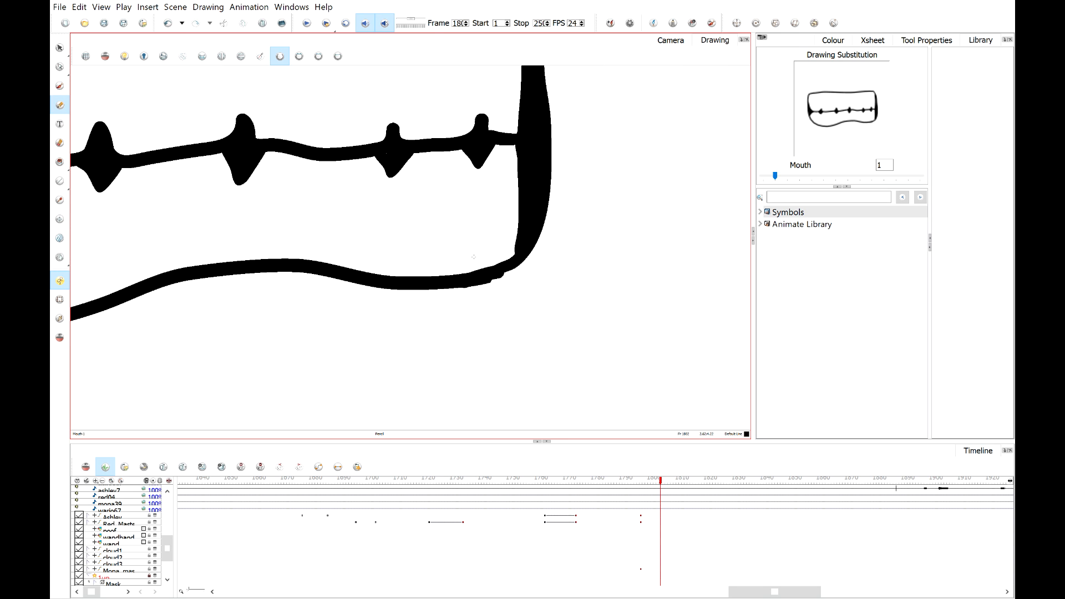
pyautogui.scroll(-3, 473, 257)
pyautogui.scroll(6, 227, 211)
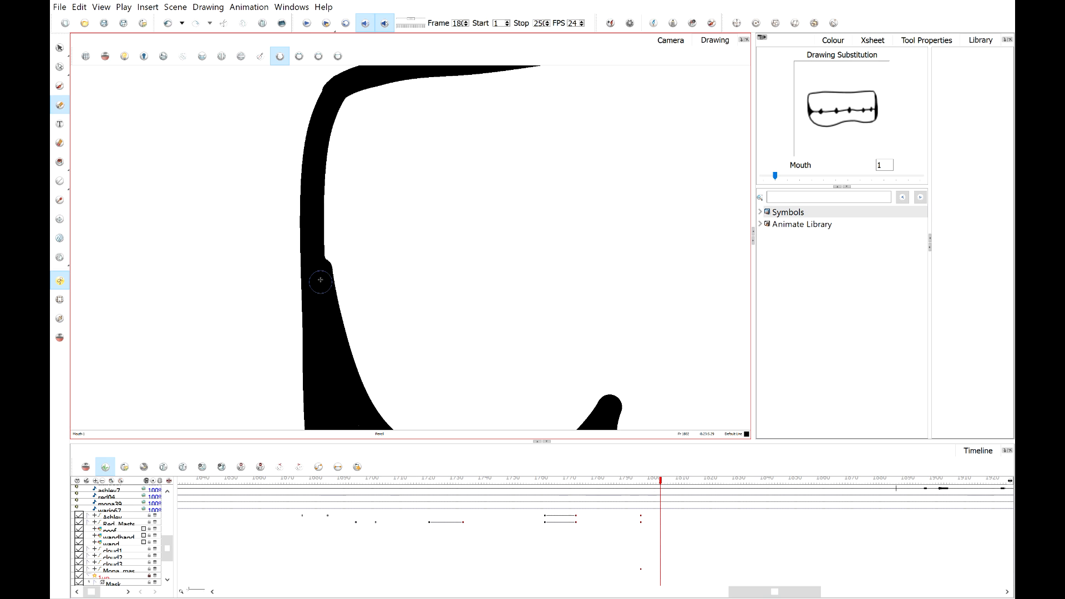
pyautogui.moveTo(317, 268); pyautogui.dragTo(314, 215)
pyautogui.scroll(-6, 314, 215)
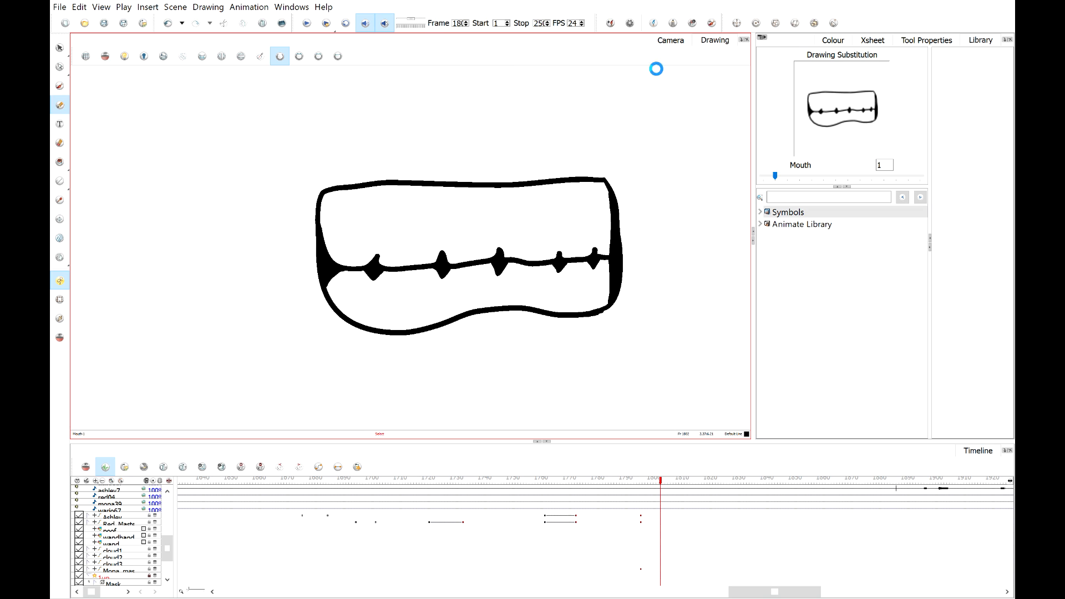
# Back in the camera view, substitute Wario's mouth with the open2 drawing at the next frame.
pyautogui.click(671, 40)
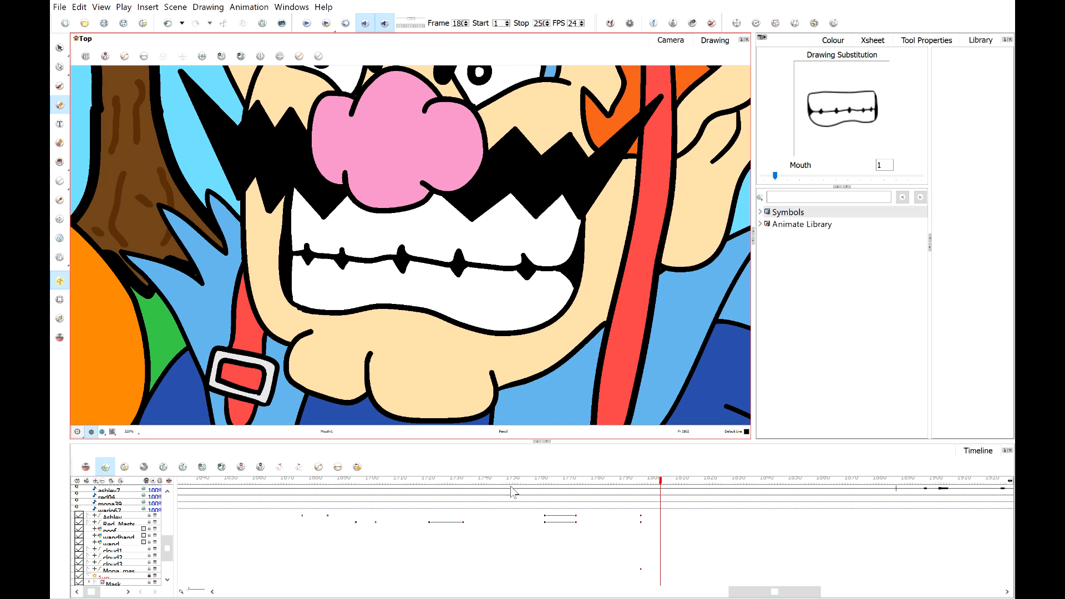
pyautogui.moveTo(659, 484)
pyautogui.mouseDown()
pyautogui.moveTo(642, 484)
pyautogui.moveTo(662, 486)
pyautogui.mouseUp()
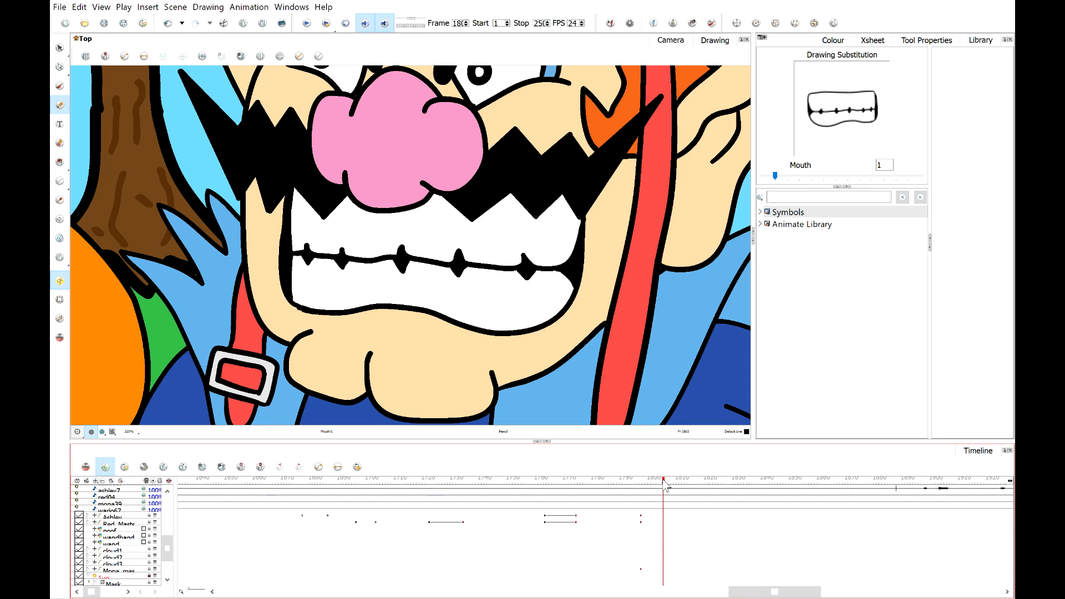
pyautogui.click(58, 302)
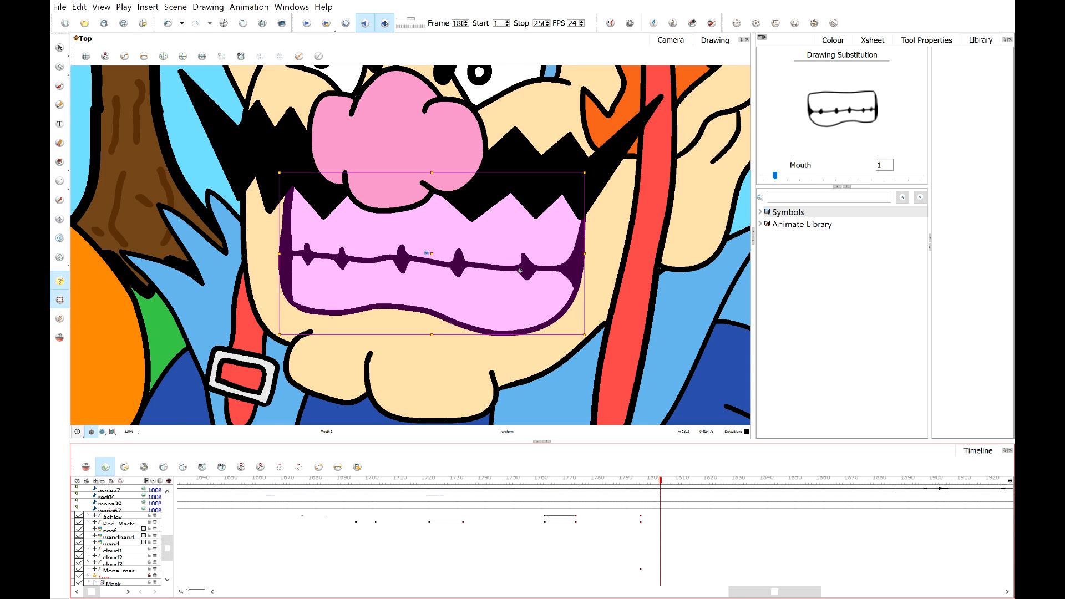
pyautogui.click(58, 48)
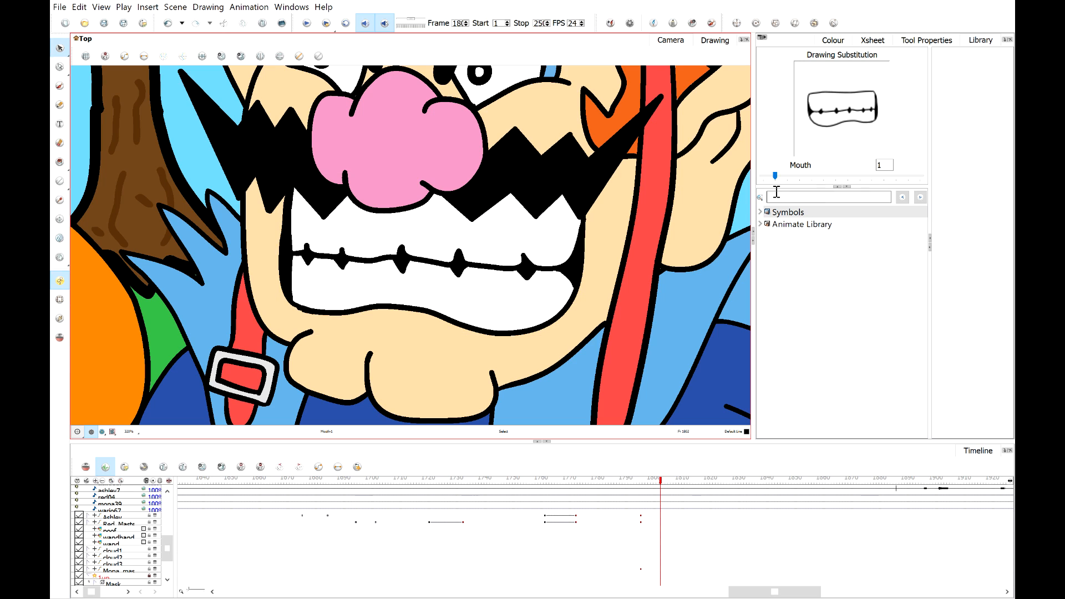
pyautogui.click(776, 176)
pyautogui.moveTo(776, 177)
pyautogui.mouseDown()
pyautogui.moveTo(923, 175)
pyautogui.moveTo(776, 176)
pyautogui.mouseUp()
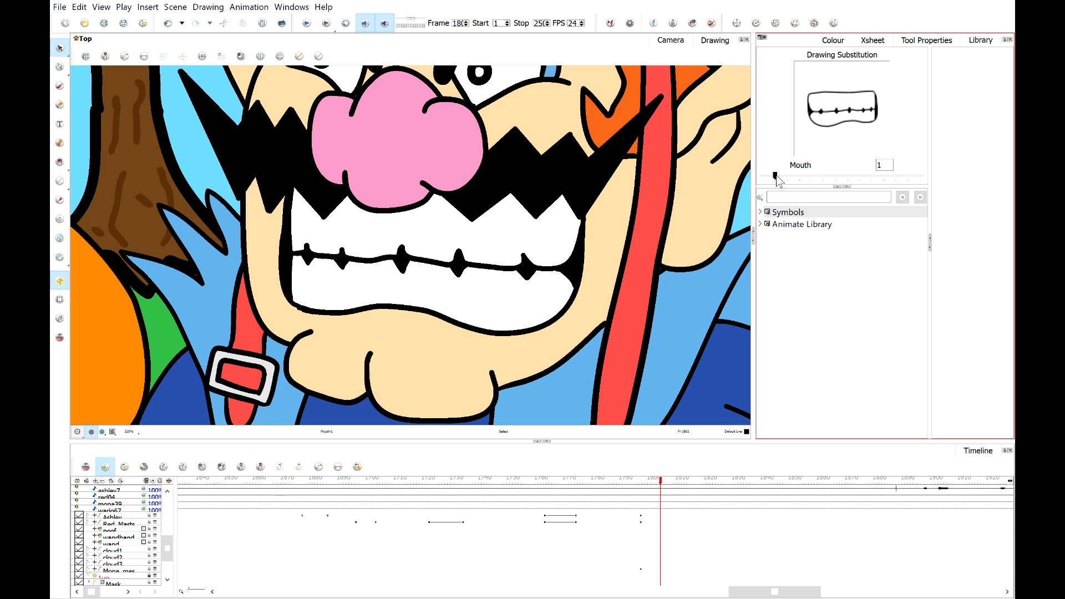
pyautogui.moveTo(776, 177)
pyautogui.mouseDown()
pyautogui.moveTo(883, 179)
pyautogui.moveTo(788, 178)
pyautogui.mouseUp()
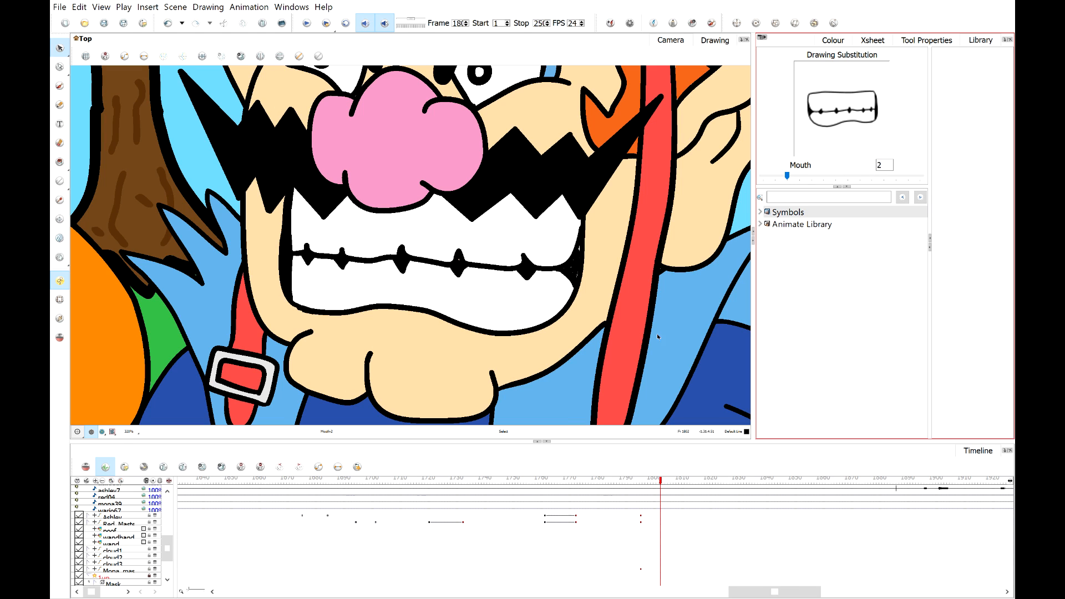
pyautogui.click(658, 481)
pyautogui.moveTo(659, 482); pyautogui.dragTo(666, 486)
pyautogui.moveTo(787, 175); pyautogui.dragTo(937, 178)
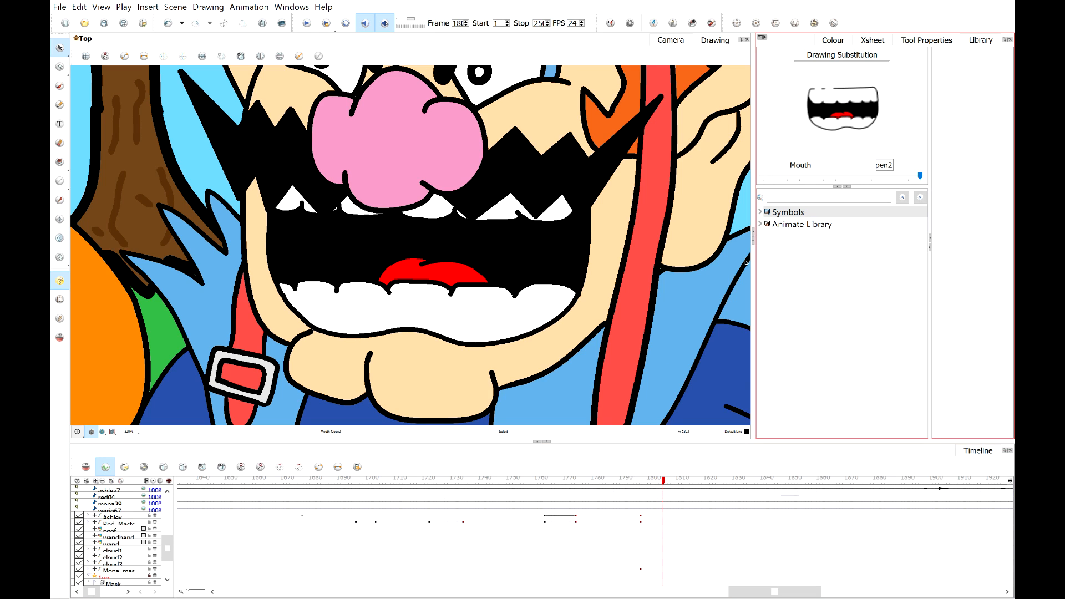
# Step forward frame by frame, substituting Wario's mouth with the open1 drawing and then the closed drawing 9.
pyautogui.click(666, 481)
pyautogui.moveTo(664, 481); pyautogui.dragTo(673, 482)
pyautogui.click(832, 177)
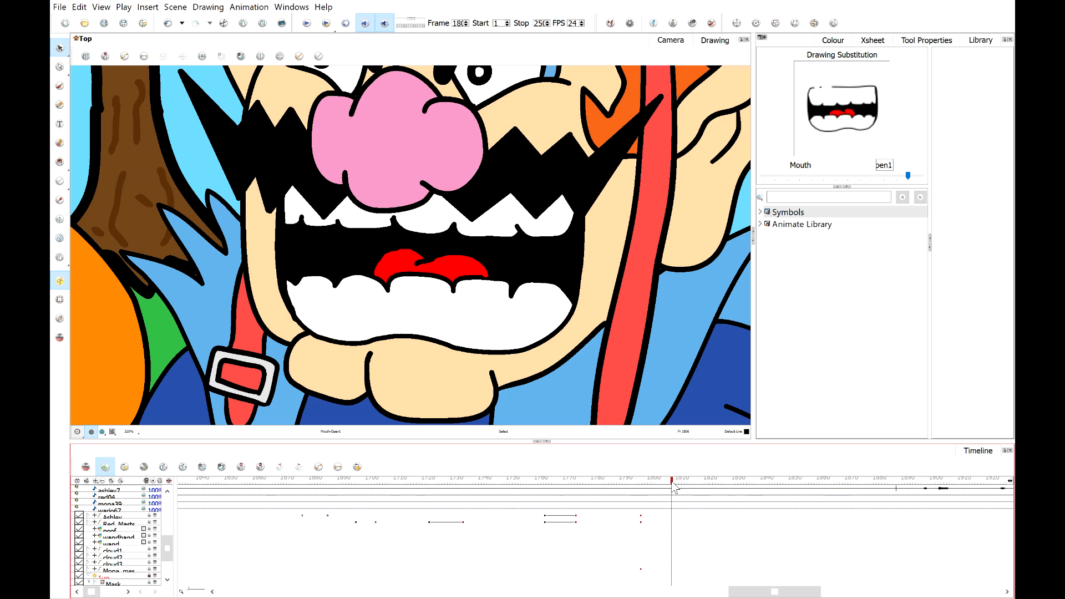
pyautogui.click(675, 483)
pyautogui.click(793, 179)
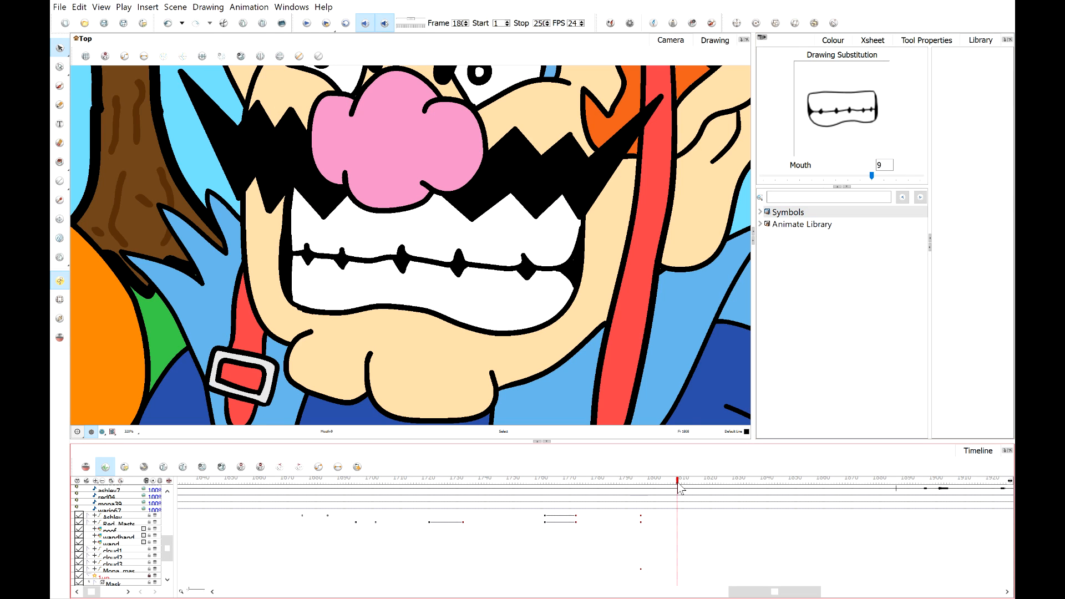
# Advance a frame and substitute Wario's mouth with the open1 drawing.
pyautogui.click(680, 482)
pyautogui.click(912, 177)
pyautogui.click(913, 178)
pyautogui.click(912, 177)
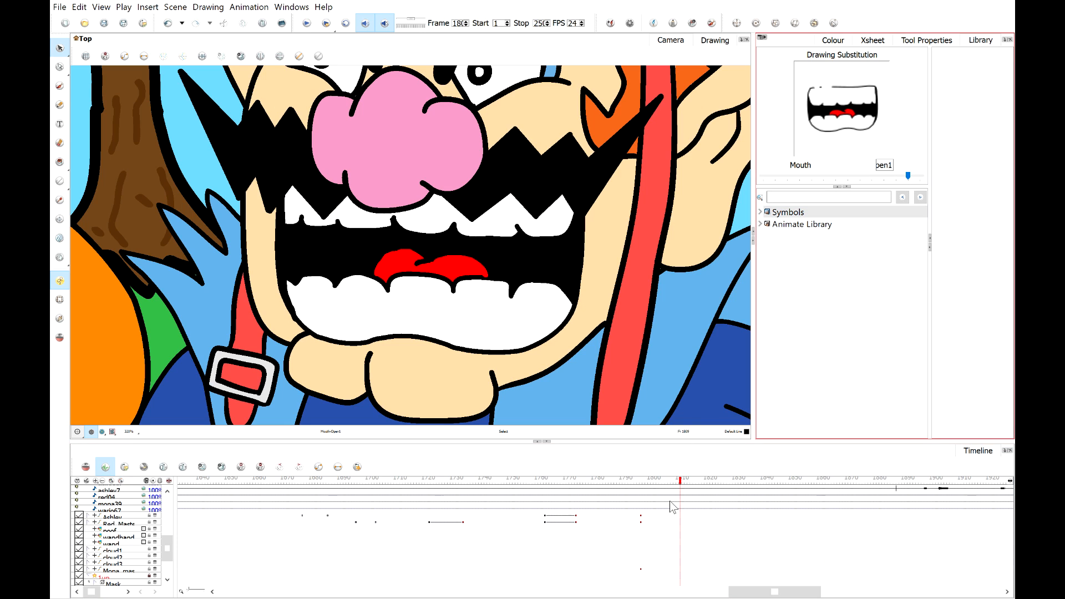
# Advance a frame and substitute Wario's mouth with the open2 drawing, trying the F drawing first.
pyautogui.moveTo(682, 482); pyautogui.dragTo(698, 482)
pyautogui.click(847, 177)
pyautogui.click(819, 179)
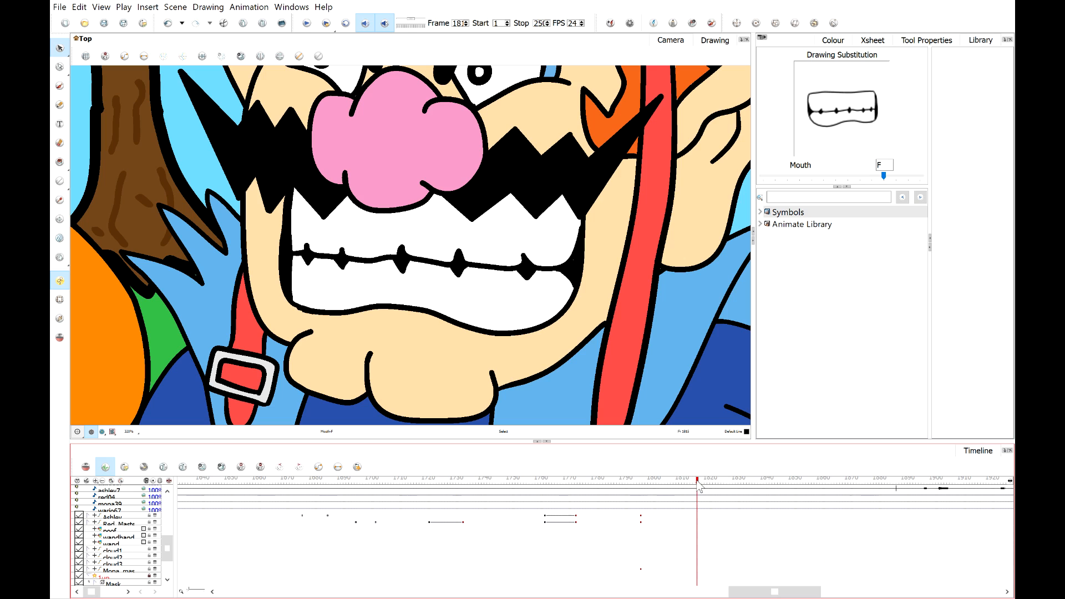
pyautogui.click(920, 177)
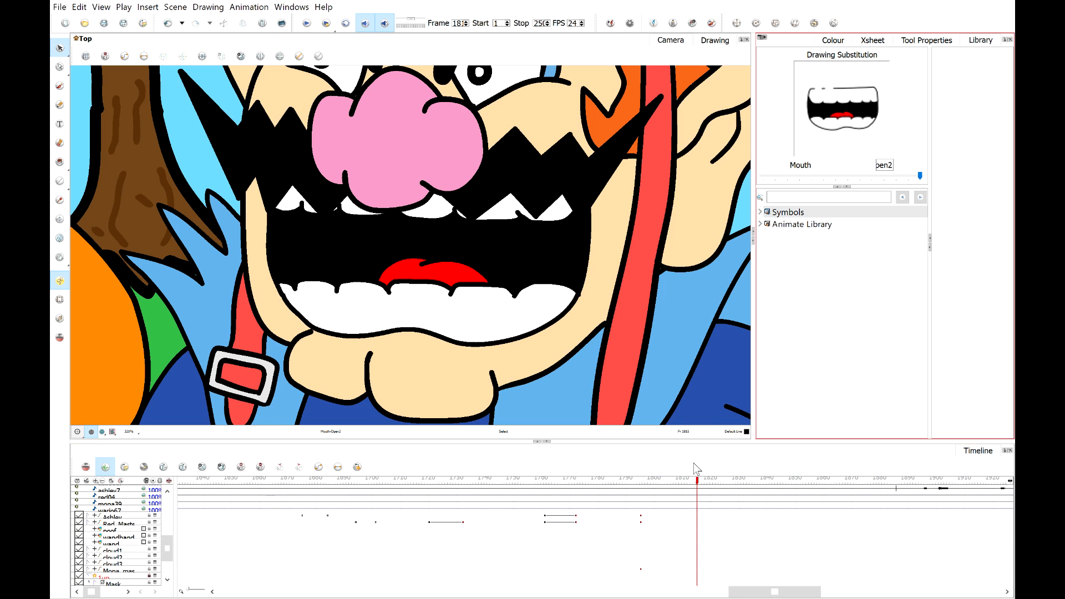
pyautogui.moveTo(698, 489); pyautogui.dragTo(703, 483)
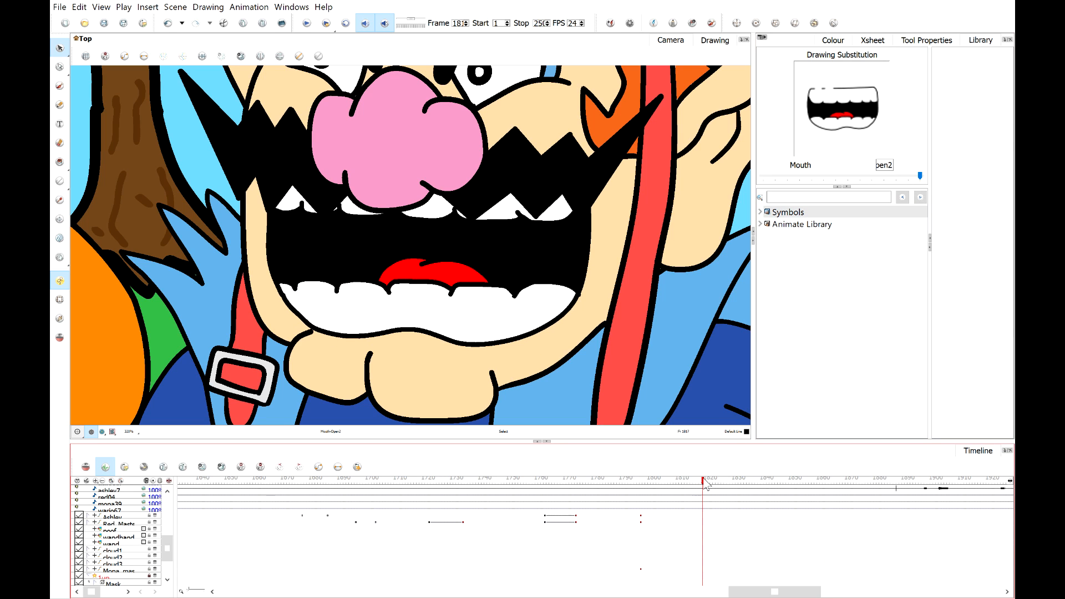
# Lip-sync the next frames of Wario's mouth by substituting the F, open1 and then F drawings frame by frame.
pyautogui.click(810, 177)
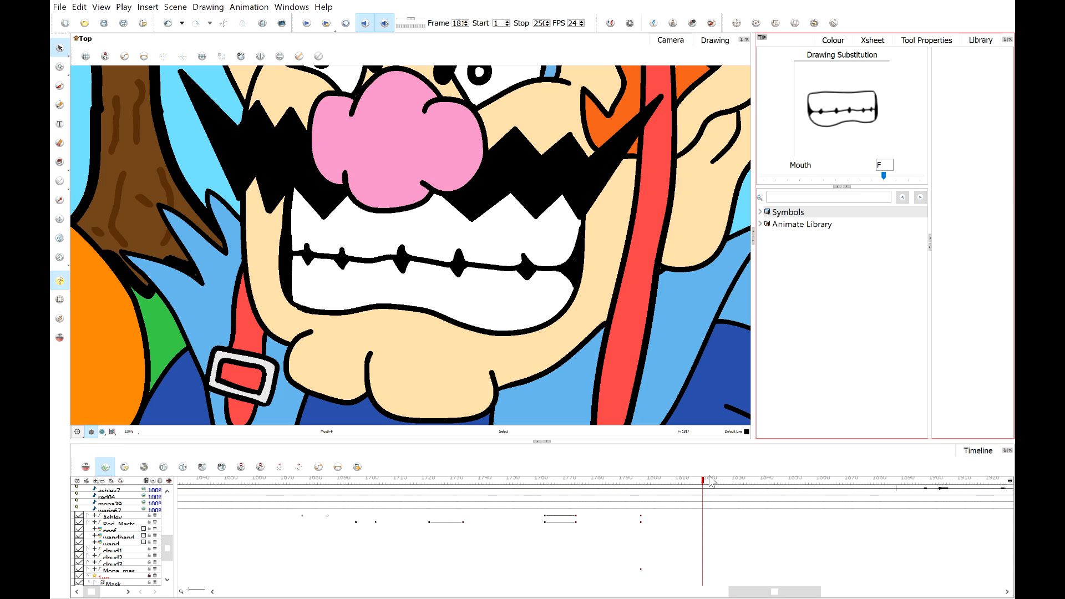
pyautogui.moveTo(704, 481); pyautogui.dragTo(717, 482)
pyautogui.click(919, 176)
pyautogui.click(917, 176)
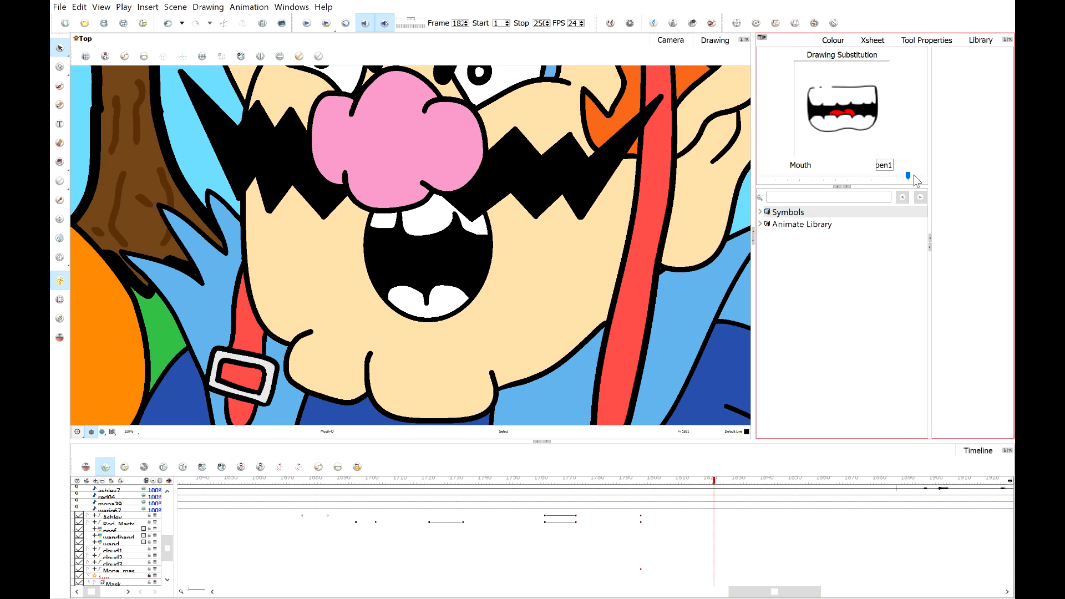
pyautogui.moveTo(715, 483); pyautogui.dragTo(726, 483)
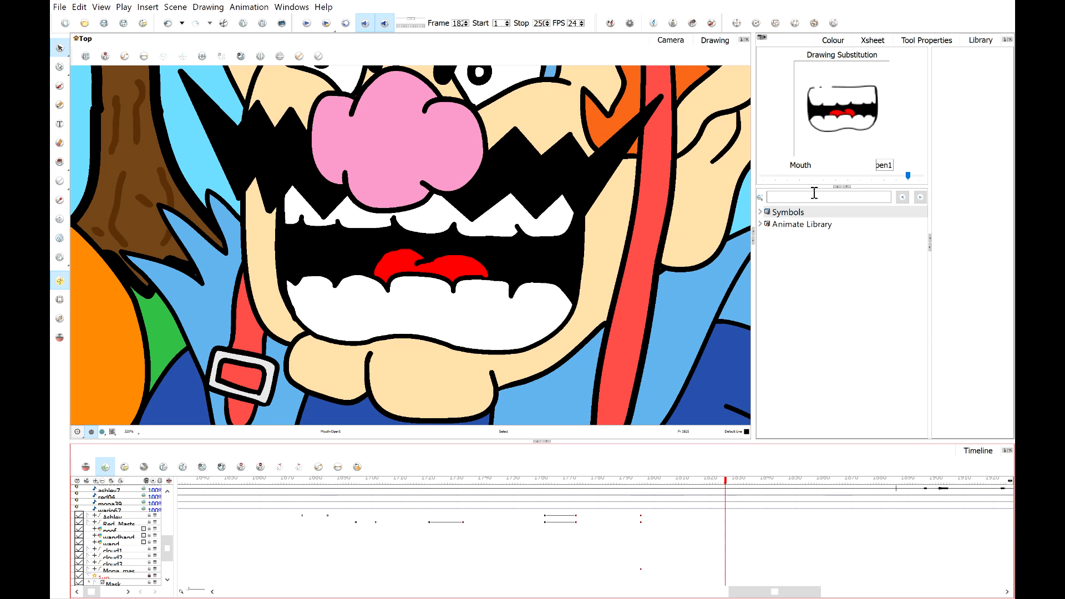
pyautogui.click(808, 176)
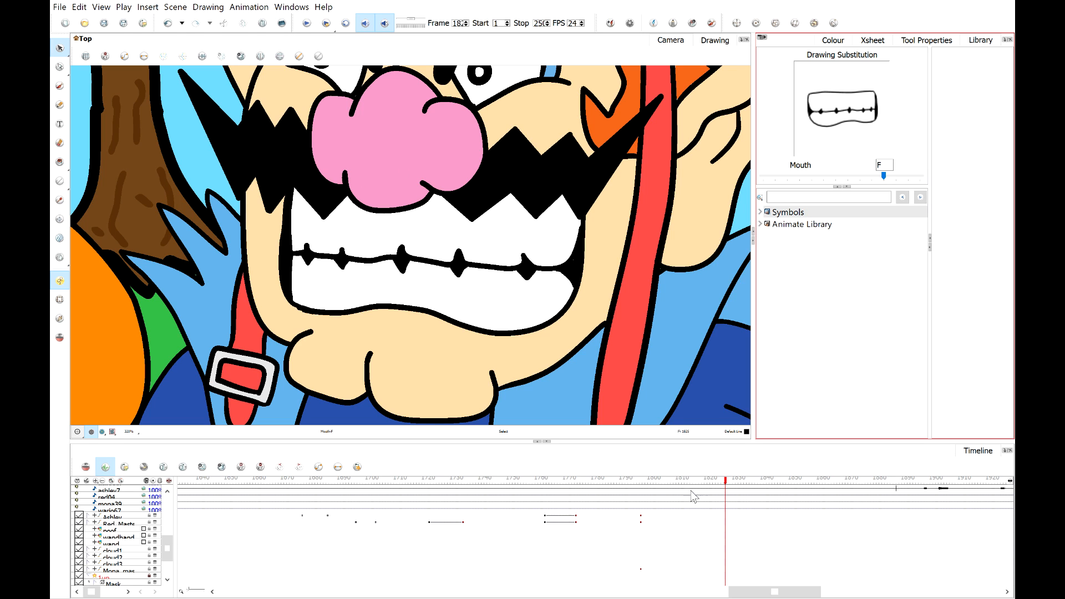
# Go back to an earlier frame, play back the scene and scrub forward to review the mouth animation.
pyautogui.click(639, 480)
pyautogui.moveTo(639, 479)
pyautogui.mouseDown()
pyautogui.moveTo(702, 484)
pyautogui.moveTo(637, 483)
pyautogui.moveTo(650, 482)
pyautogui.mouseUp()
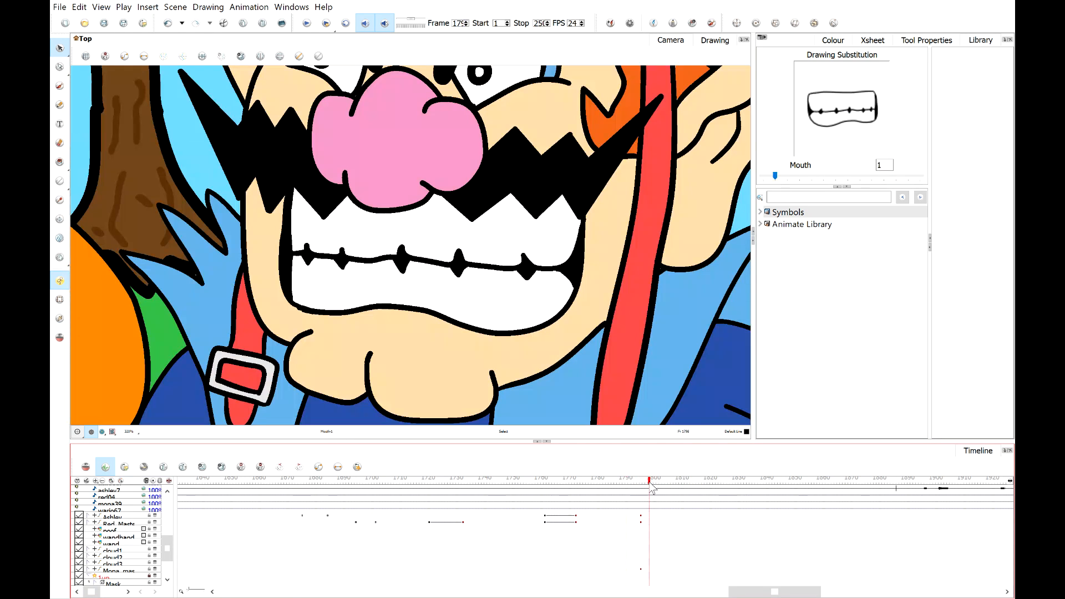
pyautogui.click(306, 25)
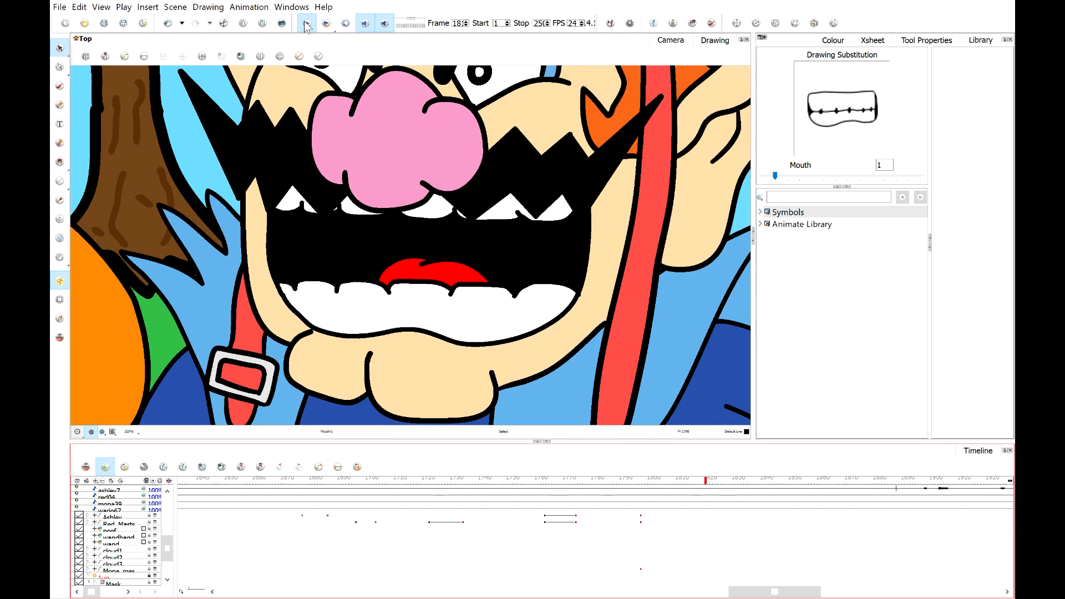
pyautogui.click(305, 24)
pyautogui.moveTo(653, 484); pyautogui.dragTo(675, 482)
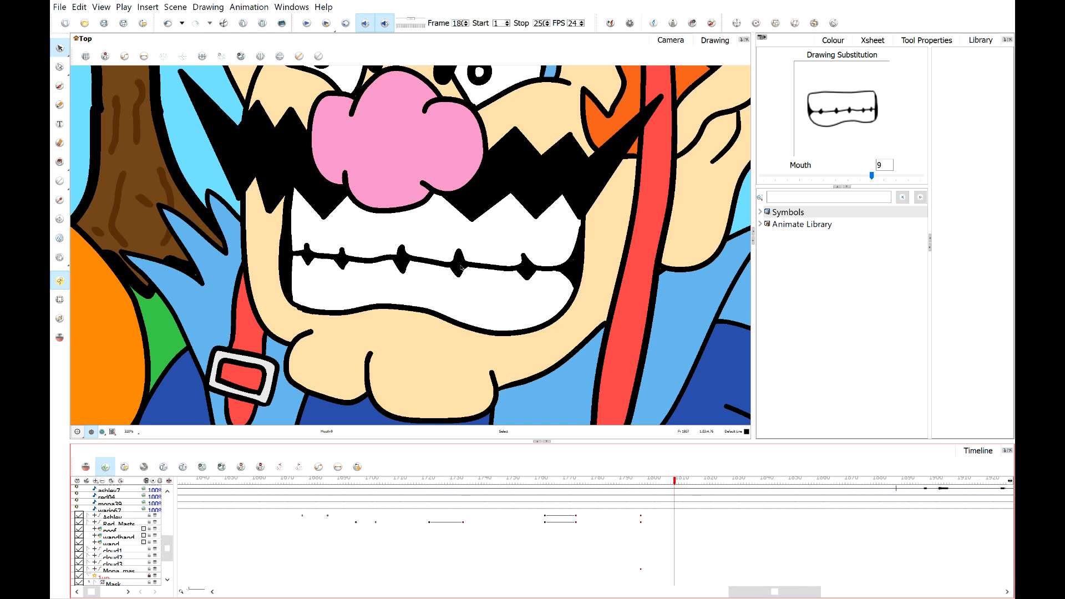
pyautogui.moveTo(675, 481); pyautogui.dragTo(737, 487)
pyautogui.moveTo(738, 486); pyautogui.dragTo(751, 487)
# Substitute Wario's mouth with open2 at the current frame, then F and open1 on the following frames.
pyautogui.moveTo(884, 175); pyautogui.dragTo(920, 176)
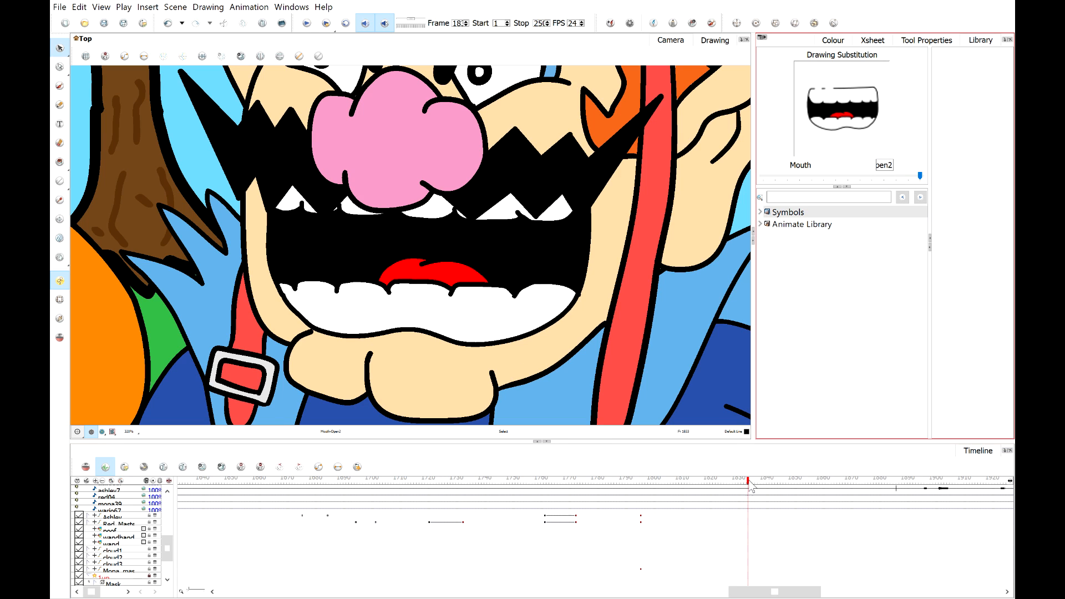
pyautogui.moveTo(749, 481); pyautogui.dragTo(759, 482)
pyautogui.click(822, 179)
pyautogui.click(822, 179)
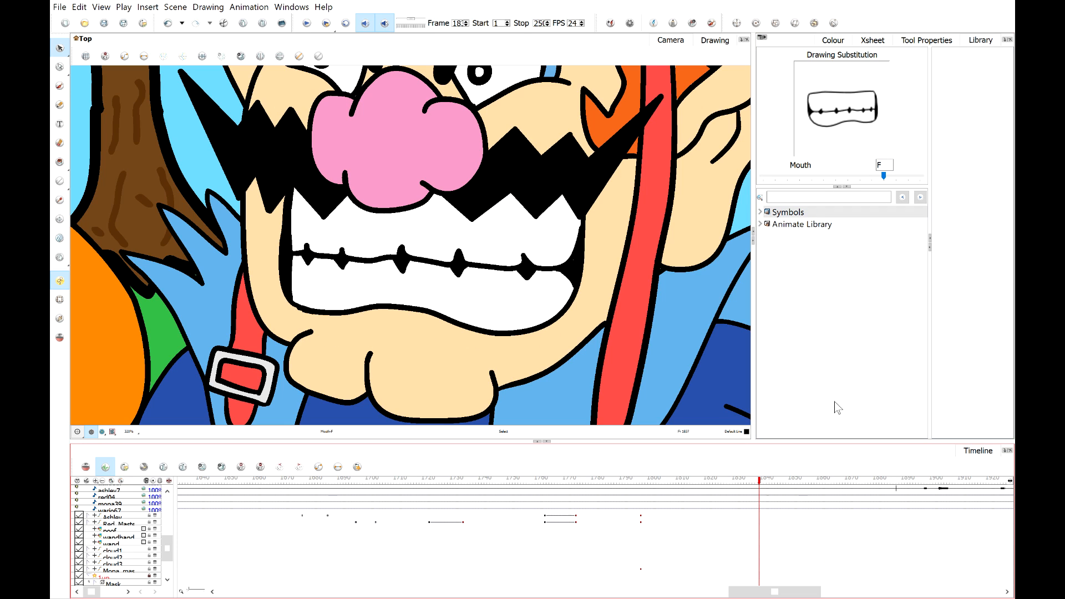
pyautogui.click(922, 179)
pyautogui.click(763, 482)
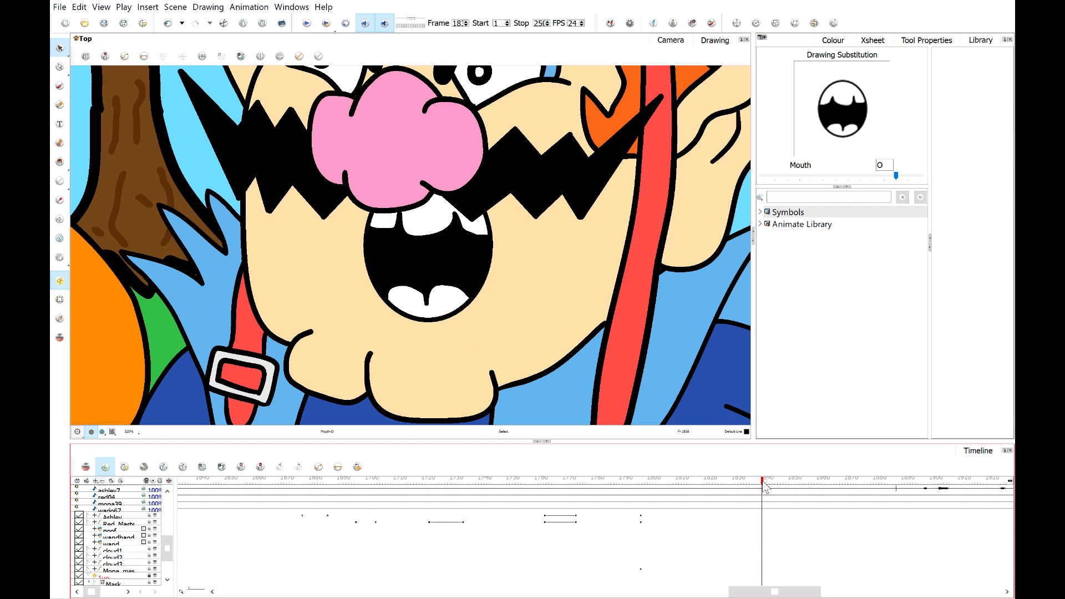
pyautogui.moveTo(763, 482); pyautogui.dragTo(761, 483)
pyautogui.click(922, 179)
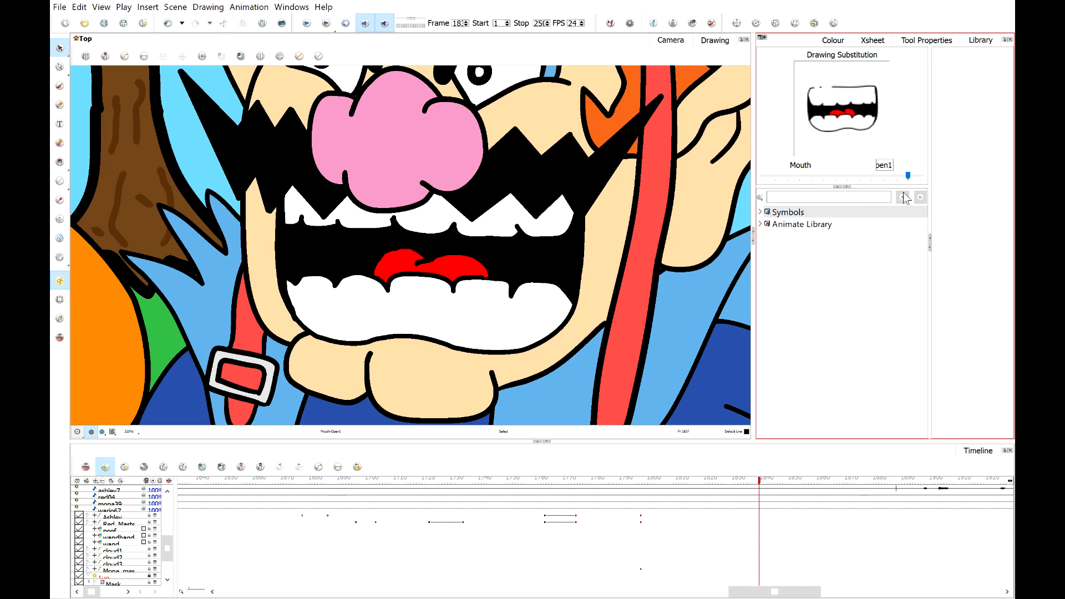
# Step ahead a few frames and substitute Wario's mouth with the closed drawing 9.
pyautogui.click(758, 482)
pyautogui.moveTo(758, 485); pyautogui.dragTo(761, 485)
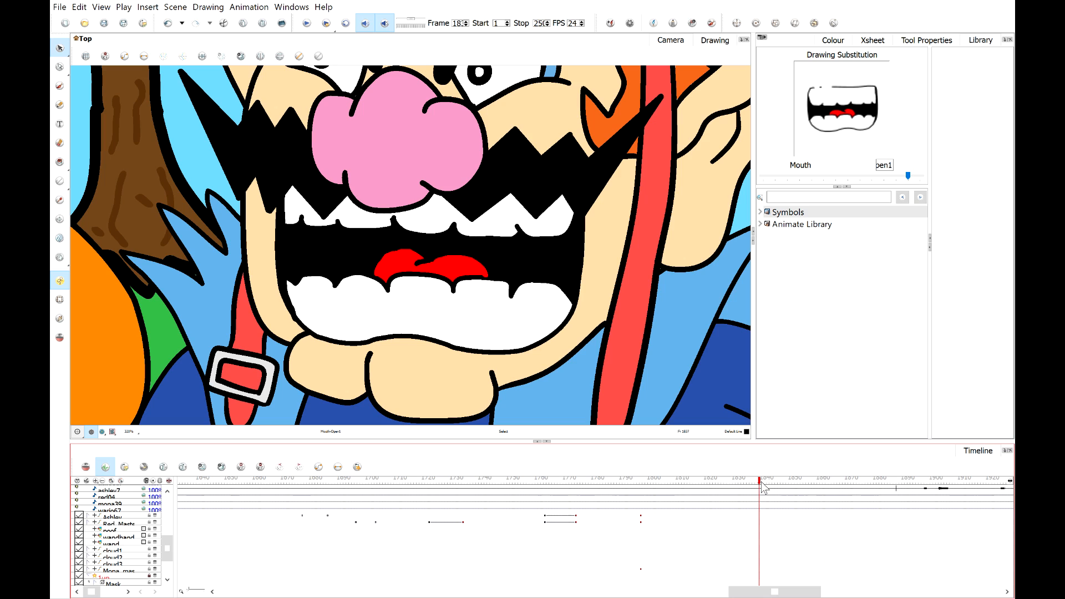
pyautogui.moveTo(763, 487)
pyautogui.mouseDown()
pyautogui.moveTo(742, 488)
pyautogui.moveTo(766, 491)
pyautogui.mouseUp()
pyautogui.click(865, 179)
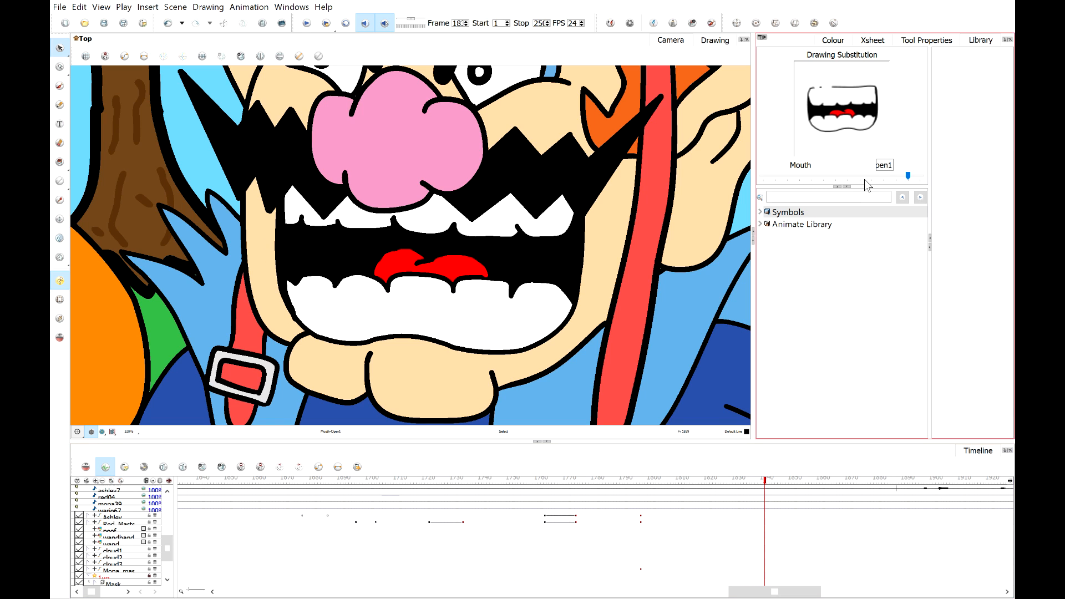
pyautogui.moveTo(769, 487); pyautogui.dragTo(774, 487)
pyautogui.click(801, 180)
pyautogui.click(801, 181)
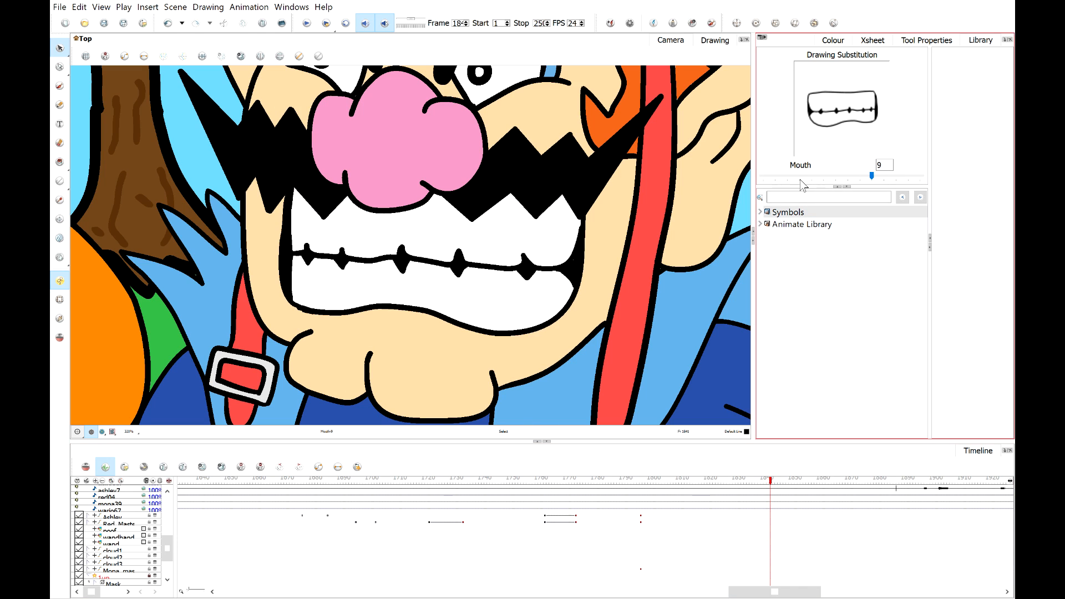
# Play back from an earlier frame, scrub to the next mouth change and substitute the open2 drawing.
pyautogui.click(709, 482)
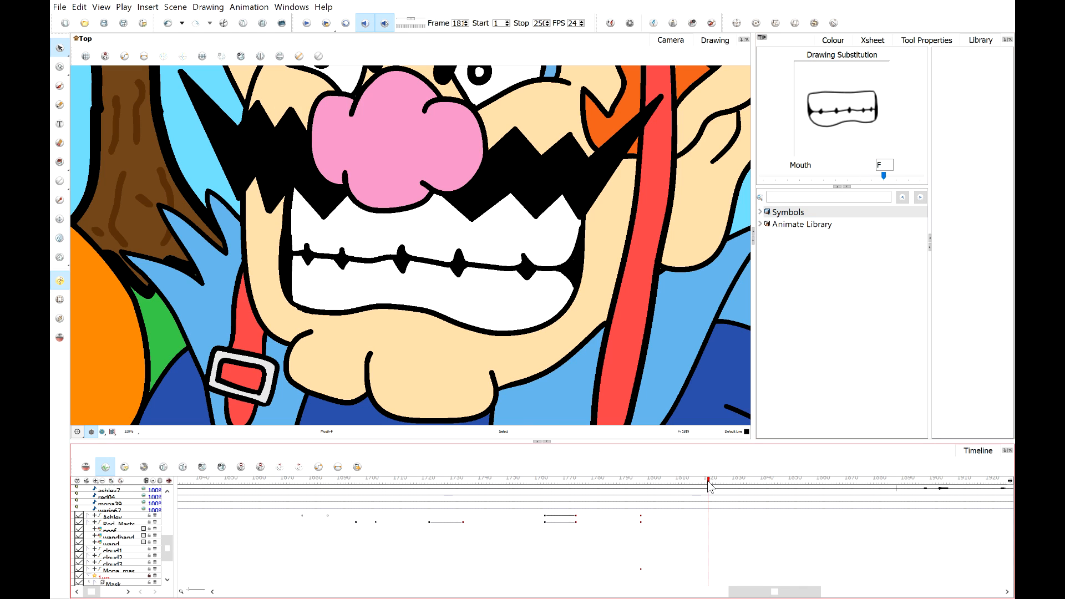
pyautogui.click(307, 23)
pyautogui.moveTo(686, 480); pyautogui.dragTo(780, 503)
pyautogui.click(913, 177)
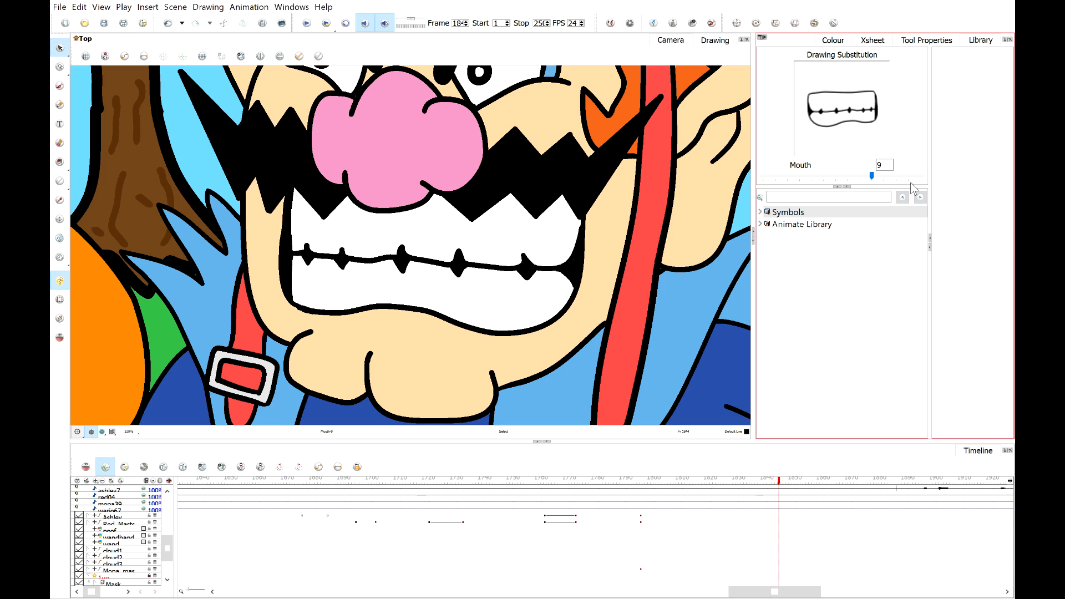
pyautogui.click(920, 176)
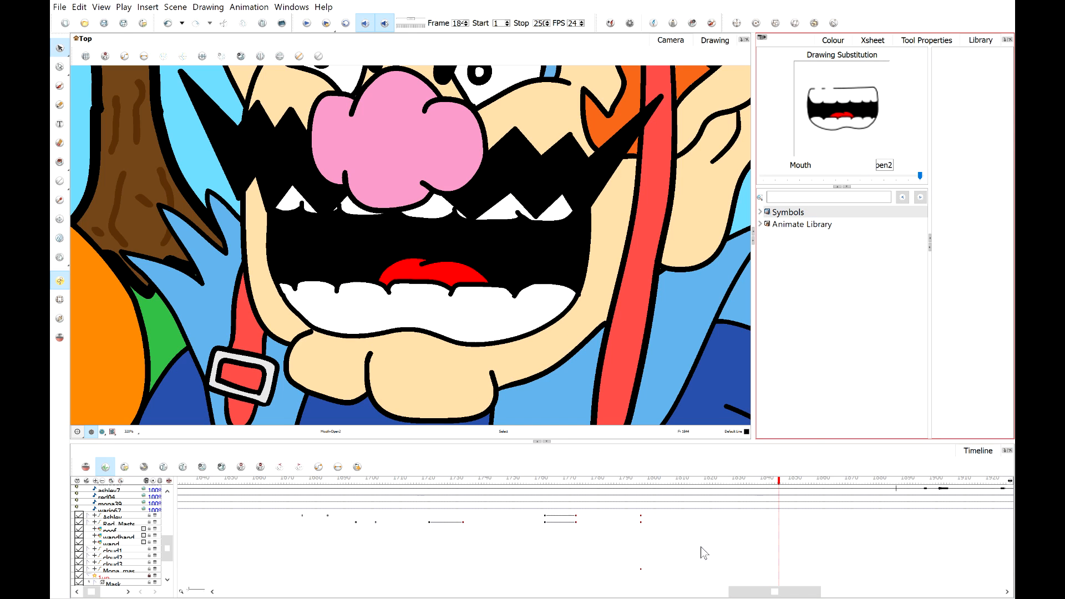
# Advance frame by frame, substituting Wario's mouth with open1, then F, then open1 again.
pyautogui.moveTo(782, 489); pyautogui.dragTo(785, 489)
pyautogui.click(824, 177)
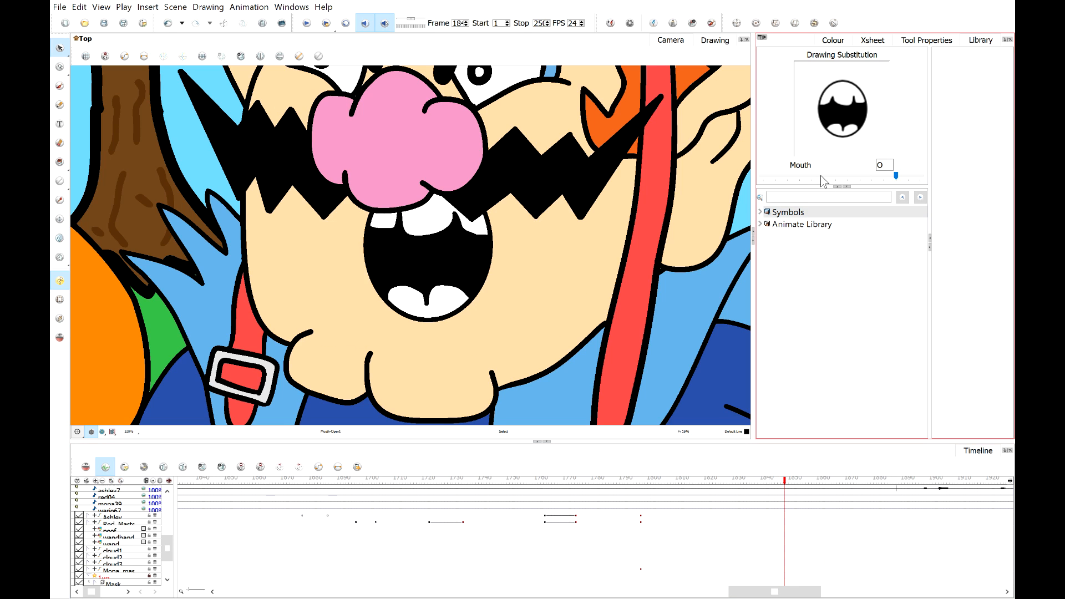
pyautogui.click(909, 176)
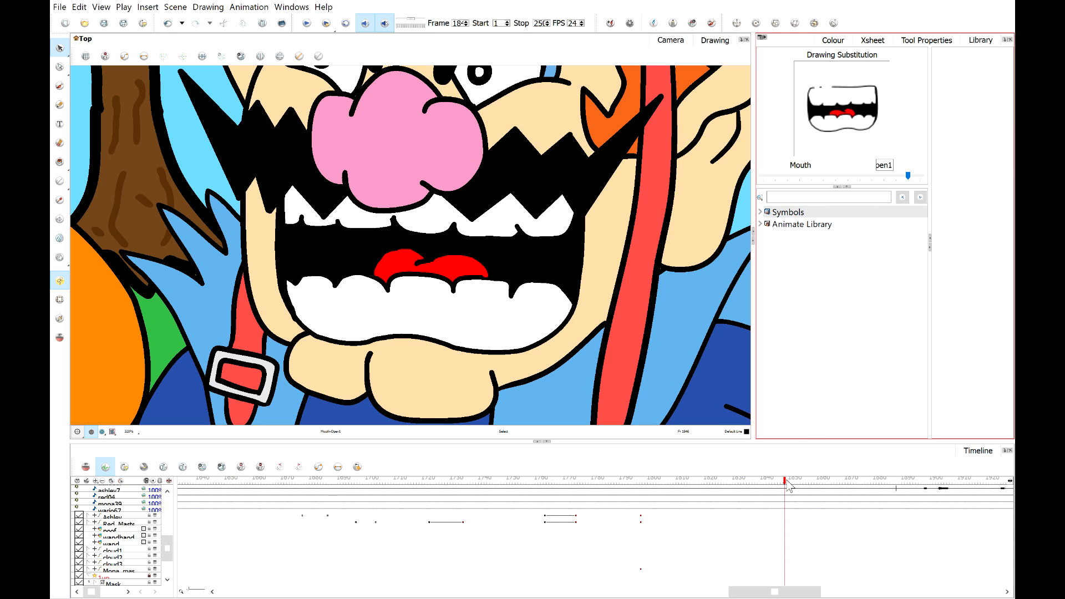
pyautogui.moveTo(787, 487); pyautogui.dragTo(793, 486)
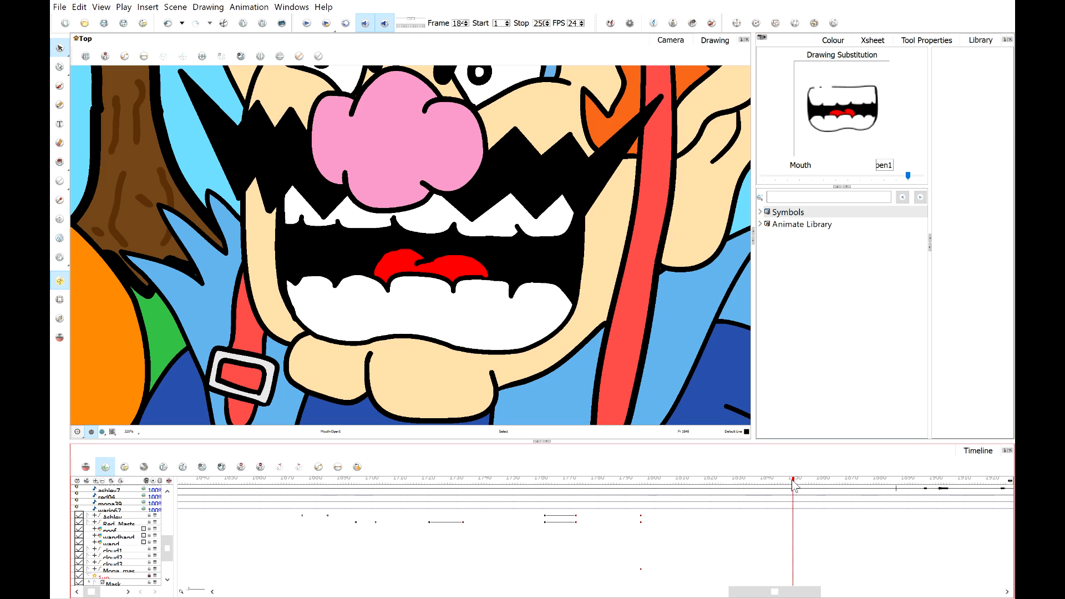
pyautogui.click(797, 177)
pyautogui.click(795, 176)
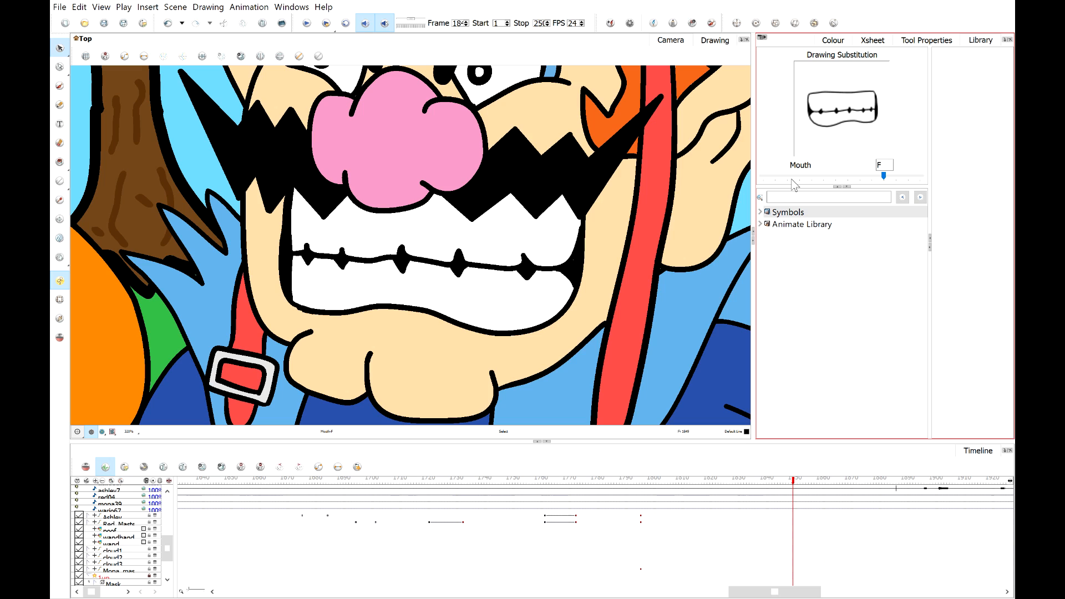
pyautogui.moveTo(795, 485); pyautogui.dragTo(799, 488)
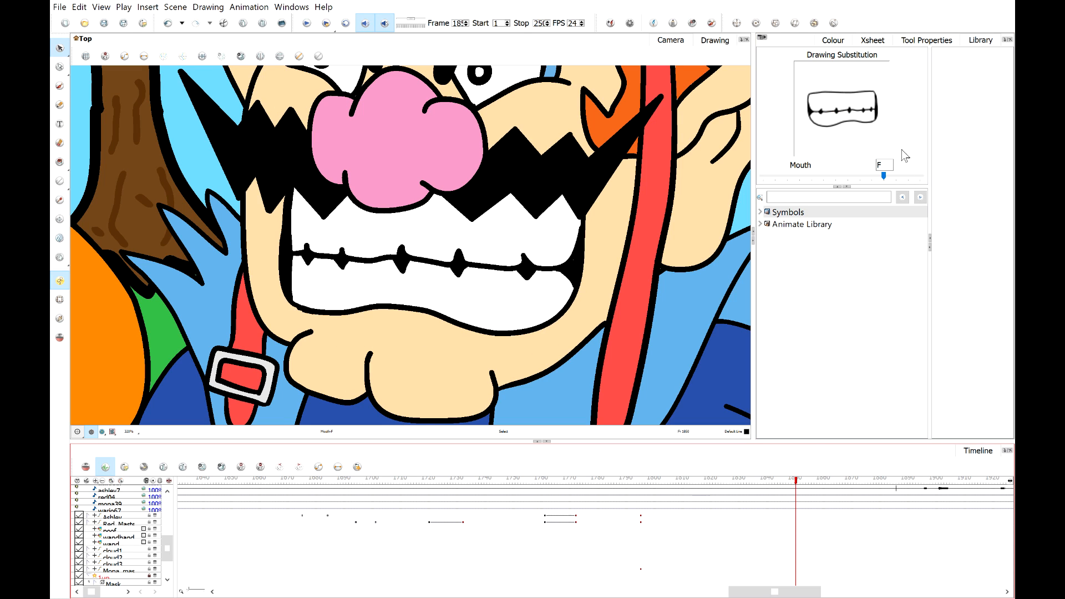
pyautogui.click(911, 178)
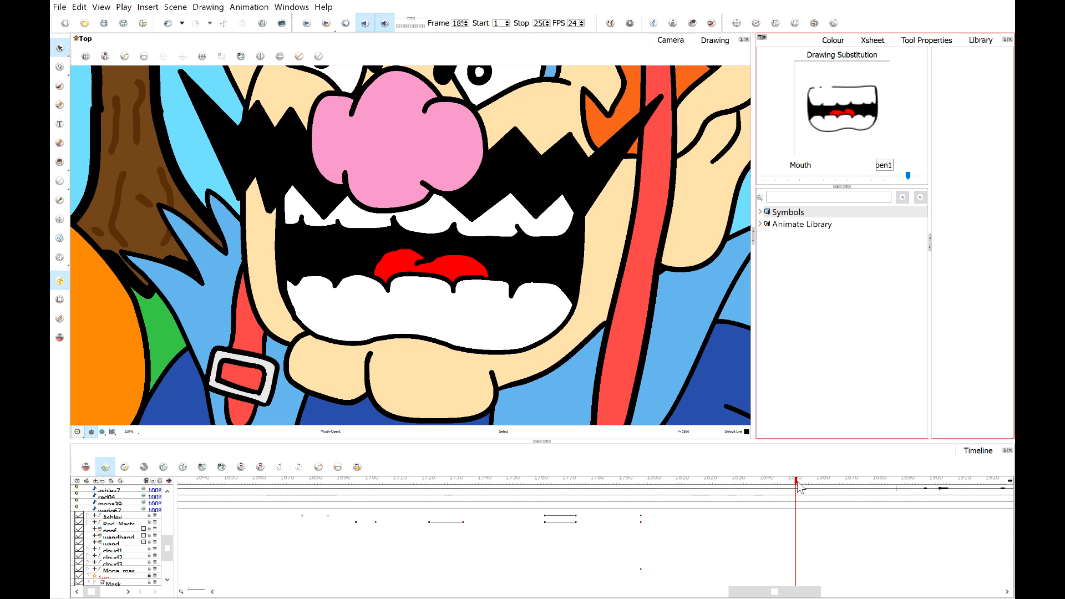
# Advance and substitute Wario's mouth with open2, then set the F drawing on a following frame.
pyautogui.moveTo(798, 481); pyautogui.dragTo(813, 487)
pyautogui.click(825, 180)
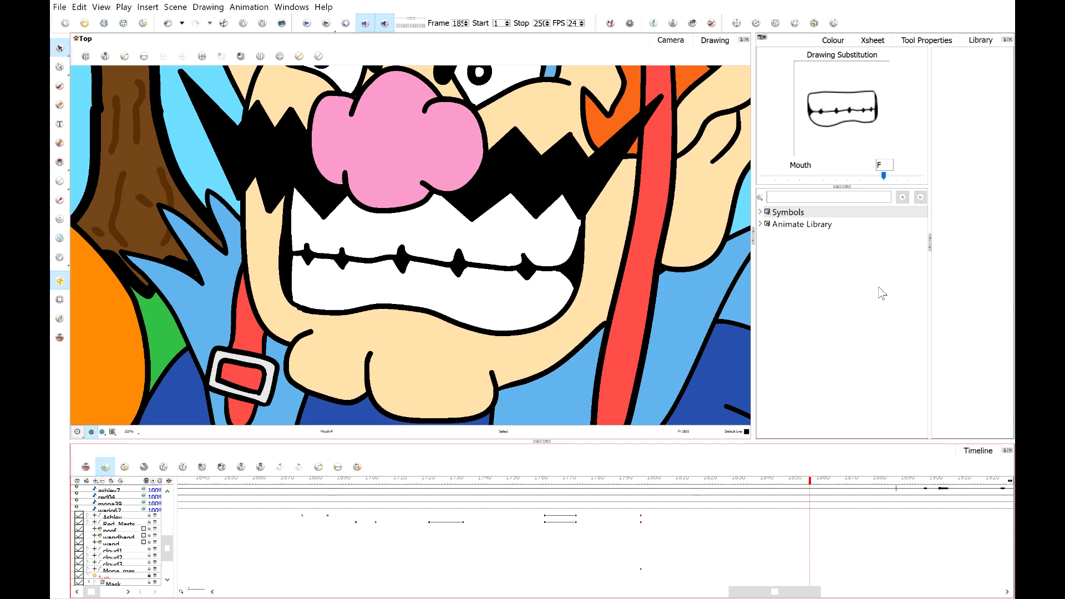
pyautogui.click(919, 176)
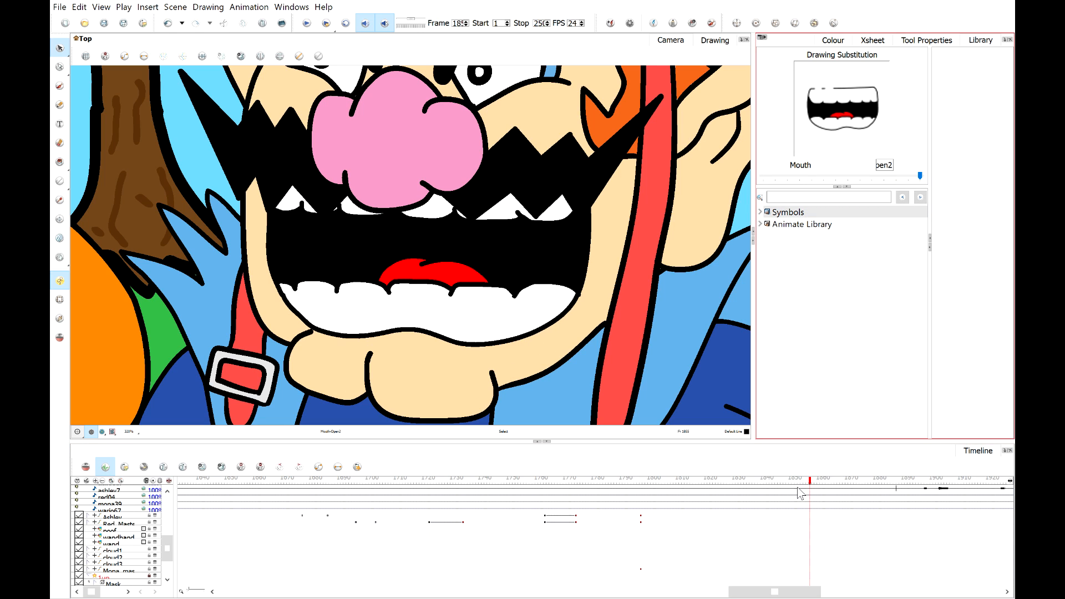
pyautogui.moveTo(813, 488); pyautogui.dragTo(819, 488)
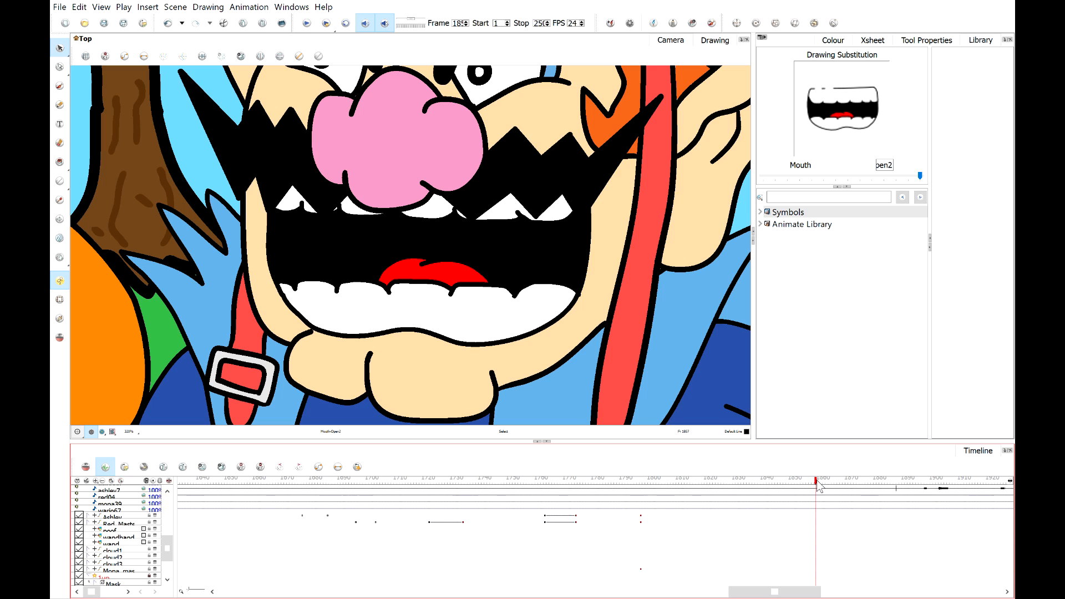
pyautogui.click(819, 489)
pyautogui.click(819, 176)
pyautogui.click(819, 176)
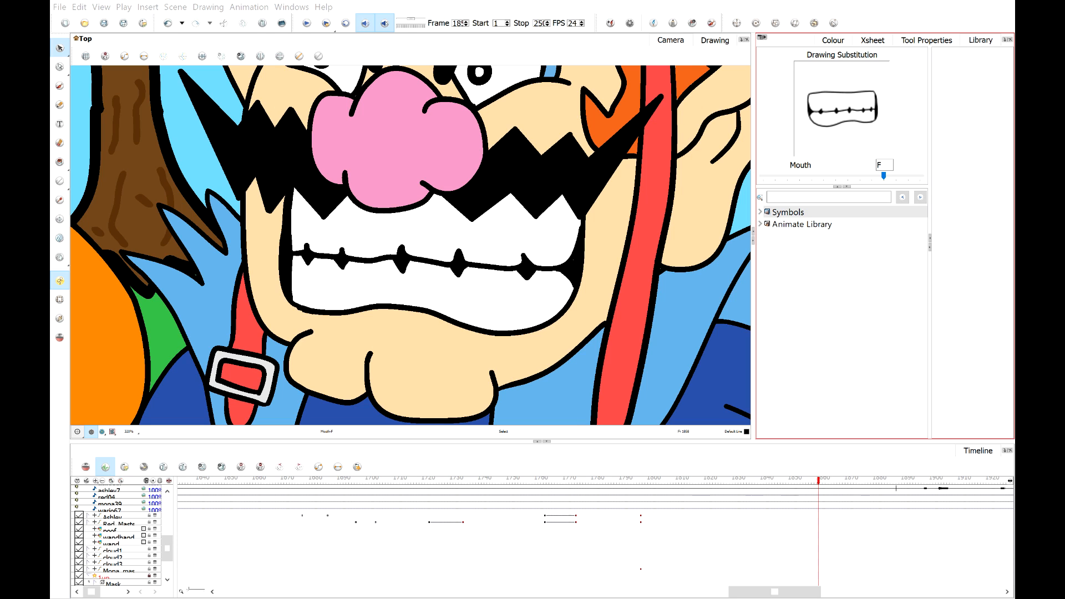
# Substitute Wario's mouth with the O drawing on the next frame and with F a few frames later.
pyautogui.click(619, 2)
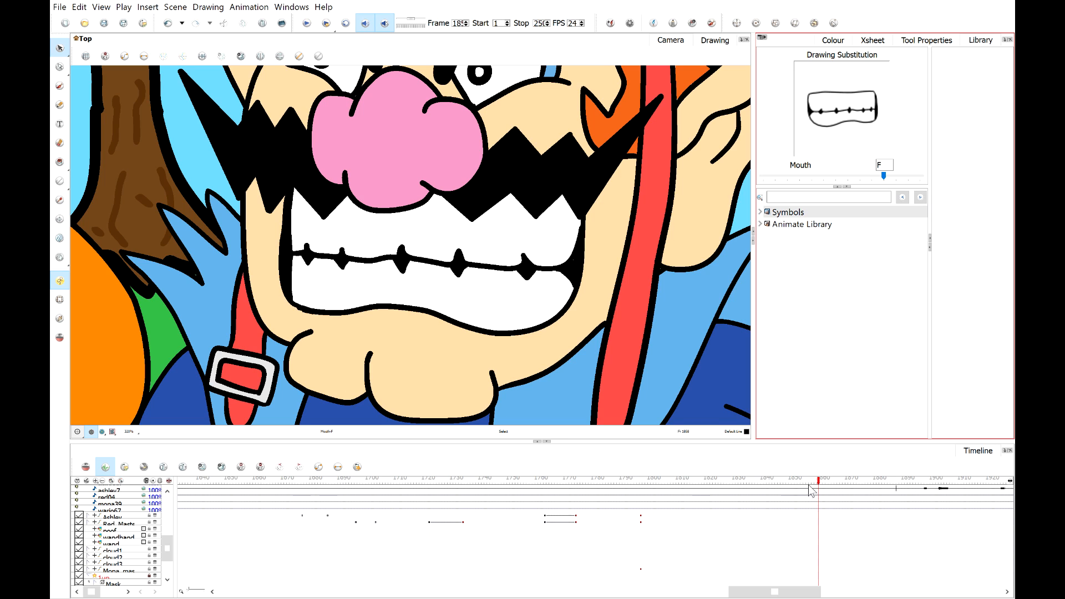
pyautogui.moveTo(817, 482)
pyautogui.mouseDown()
pyautogui.moveTo(791, 487)
pyautogui.moveTo(801, 488)
pyautogui.mouseUp()
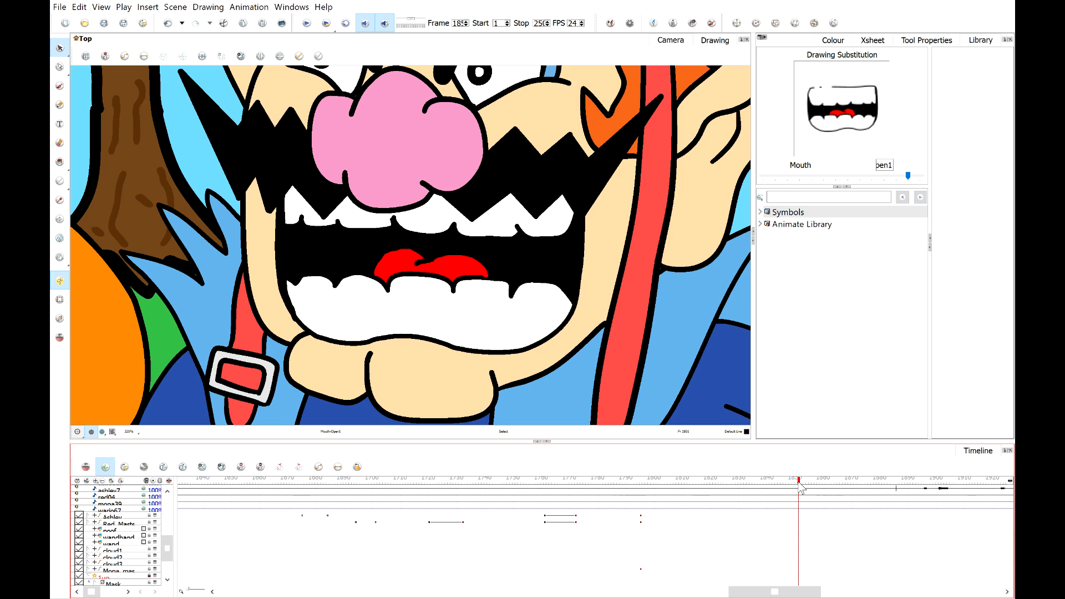
pyautogui.moveTo(800, 486)
pyautogui.mouseDown()
pyautogui.moveTo(782, 487)
pyautogui.moveTo(825, 491)
pyautogui.mouseUp()
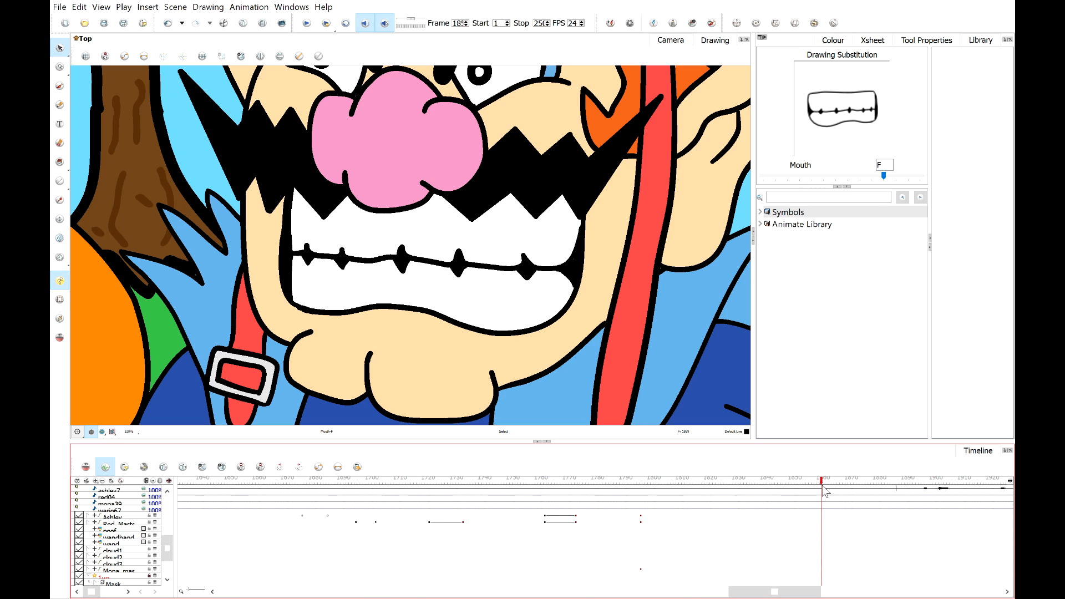
pyautogui.click(905, 175)
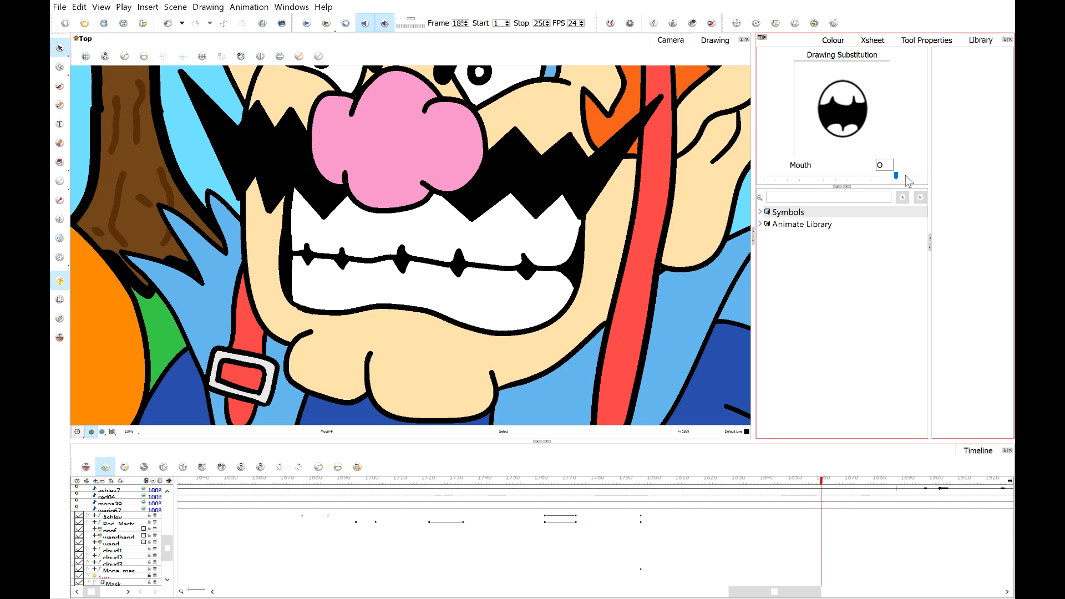
pyautogui.click(825, 480)
pyautogui.click(826, 482)
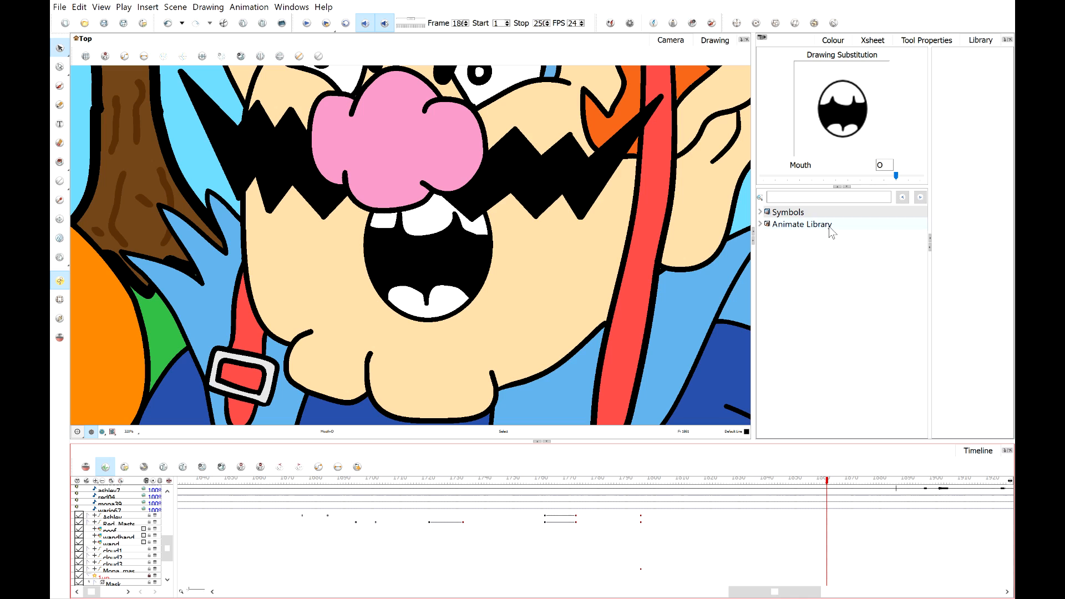
pyautogui.click(818, 186)
pyautogui.click(811, 179)
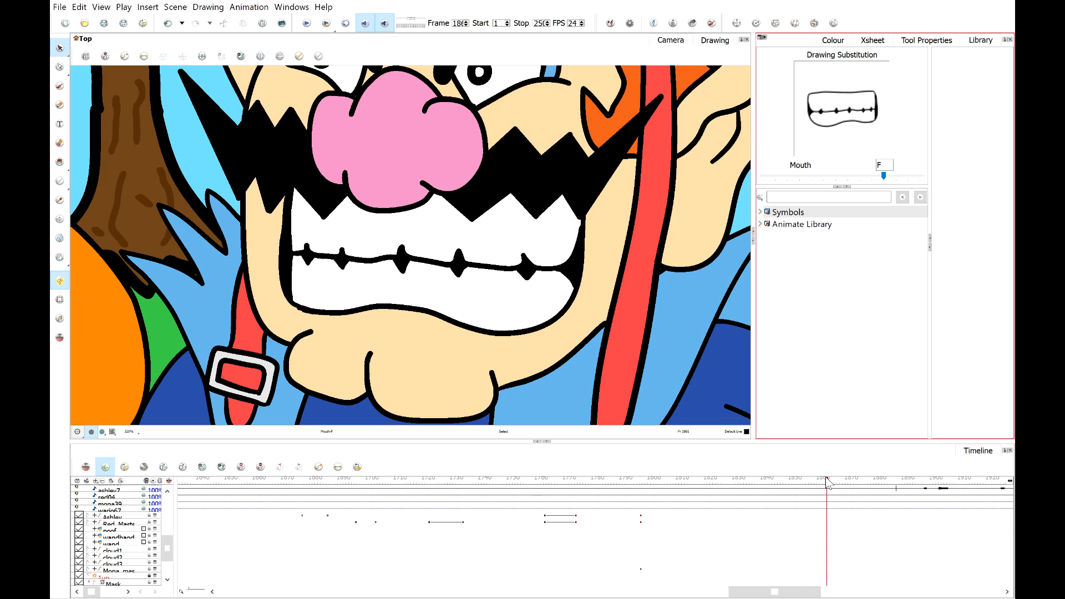
pyautogui.scroll(-4, 539, 299)
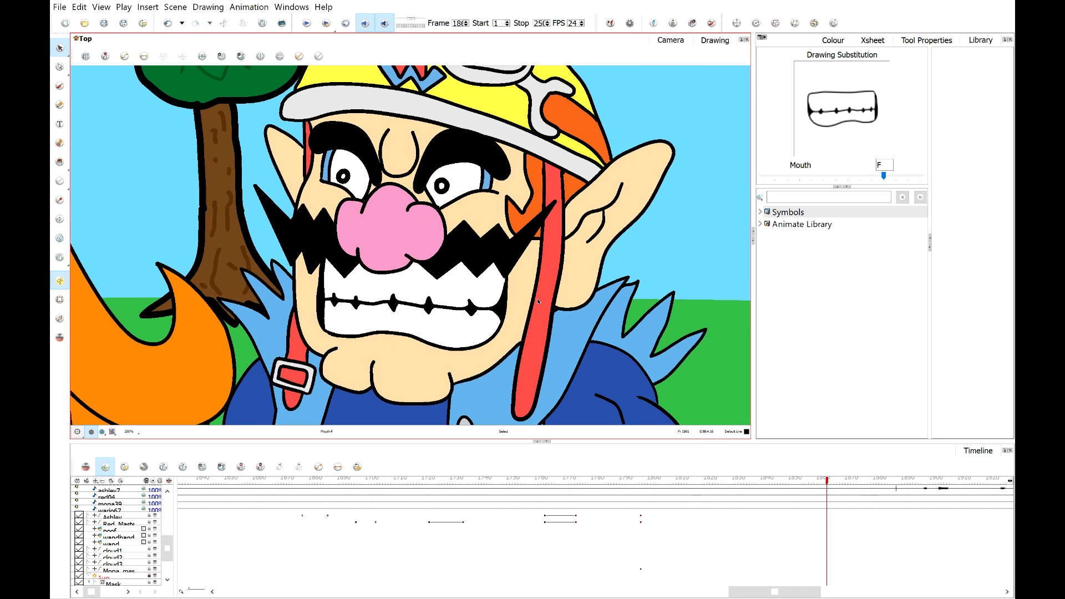
# Substitute Wario's mouth with the open1 drawing, then with F on the next frame.
pyautogui.scroll(3, 568, 203)
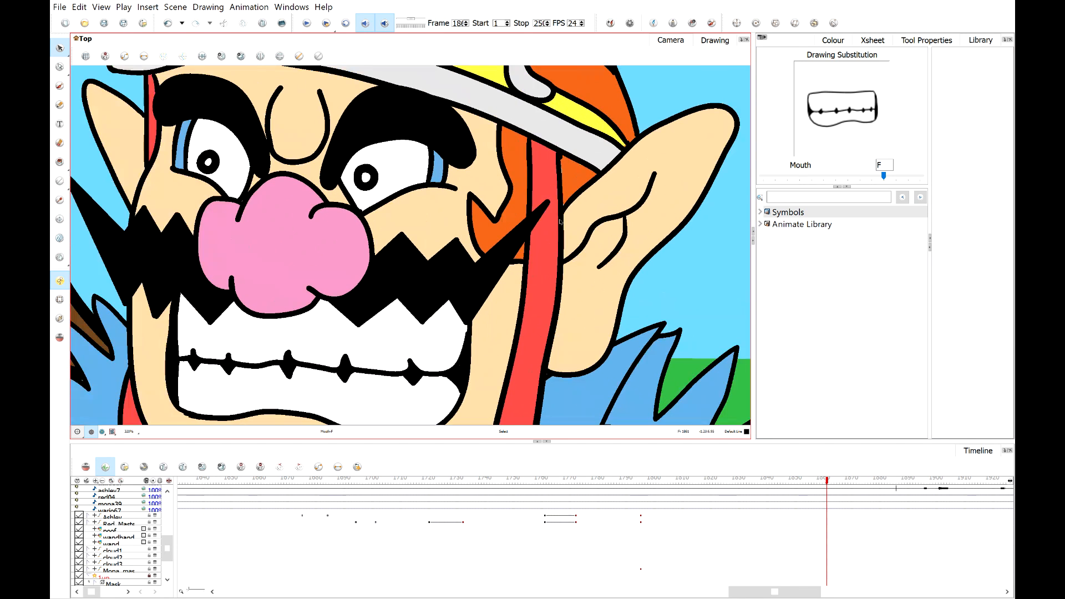
pyautogui.scroll(-1, 556, 226)
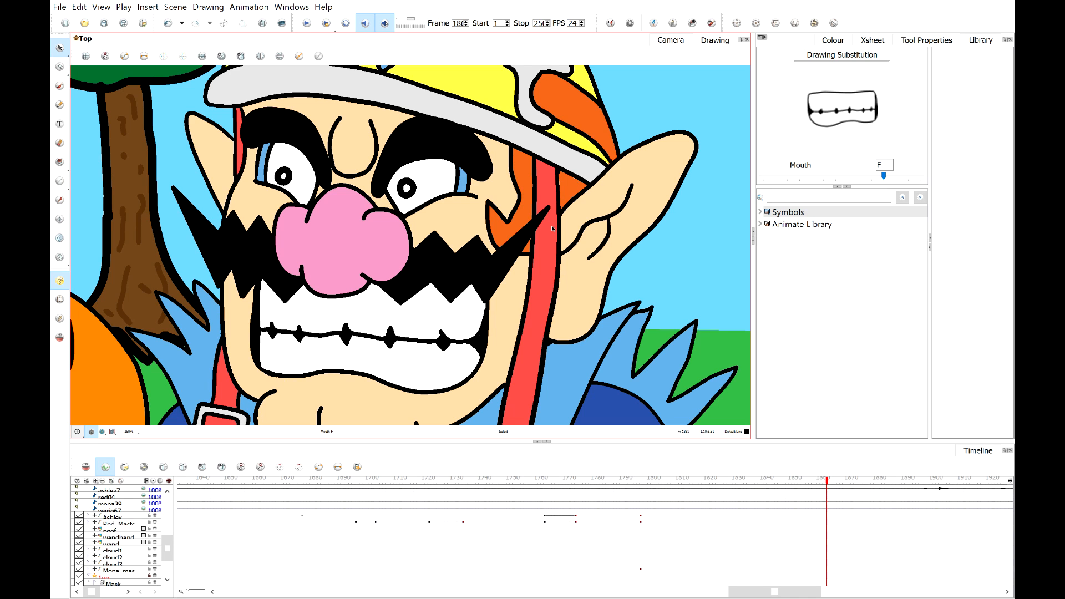
pyautogui.click(820, 486)
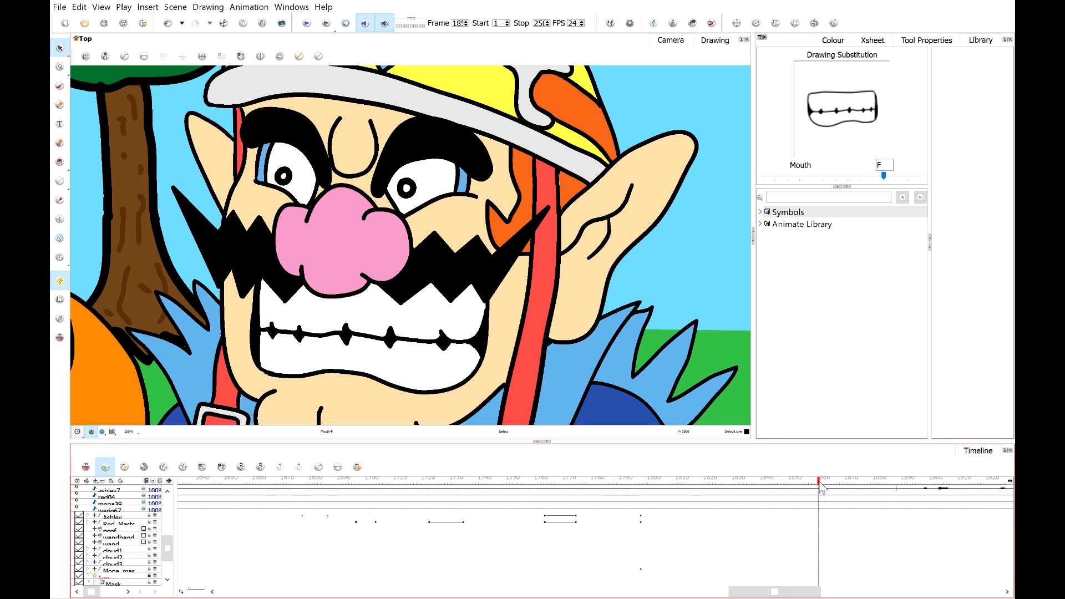
pyautogui.moveTo(821, 488); pyautogui.dragTo(824, 488)
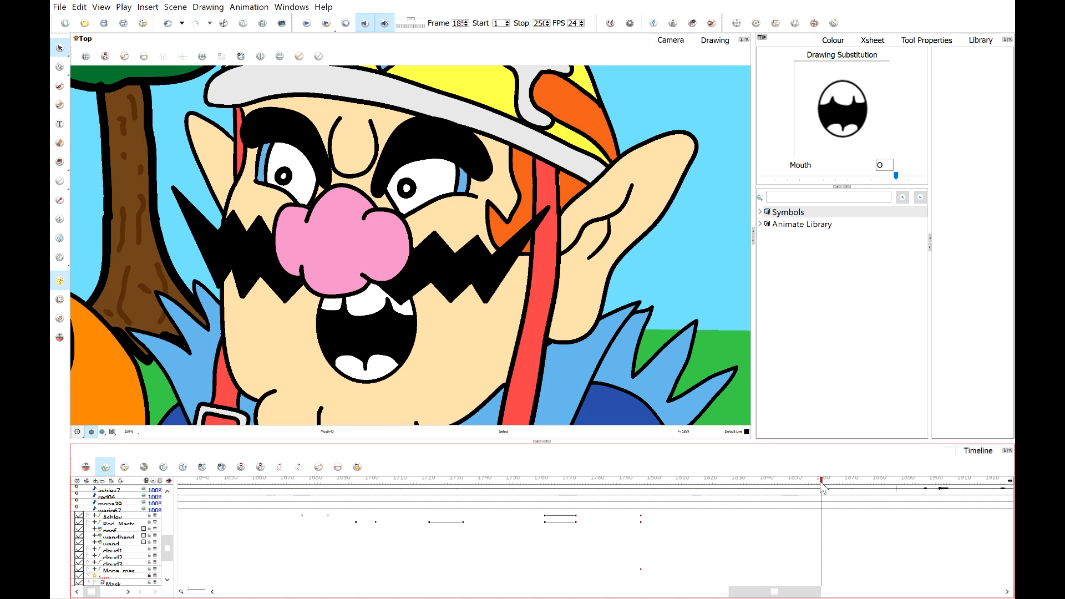
pyautogui.moveTo(824, 487)
pyautogui.mouseDown()
pyautogui.moveTo(810, 486)
pyautogui.moveTo(833, 486)
pyautogui.mouseUp()
pyautogui.moveTo(884, 176); pyautogui.dragTo(908, 176)
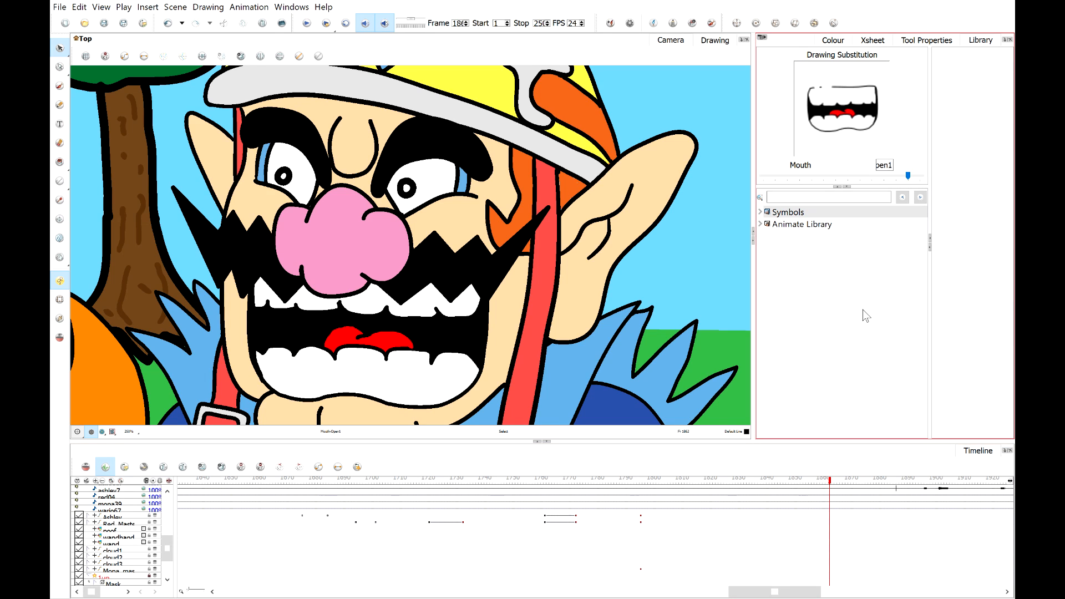
pyautogui.moveTo(831, 487); pyautogui.dragTo(838, 487)
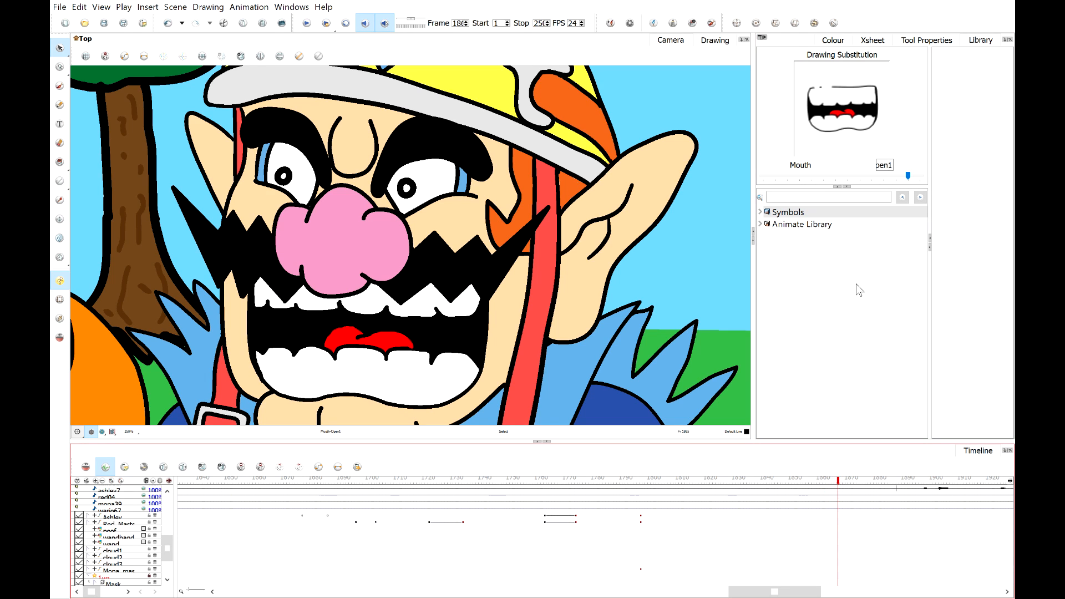
pyautogui.click(801, 179)
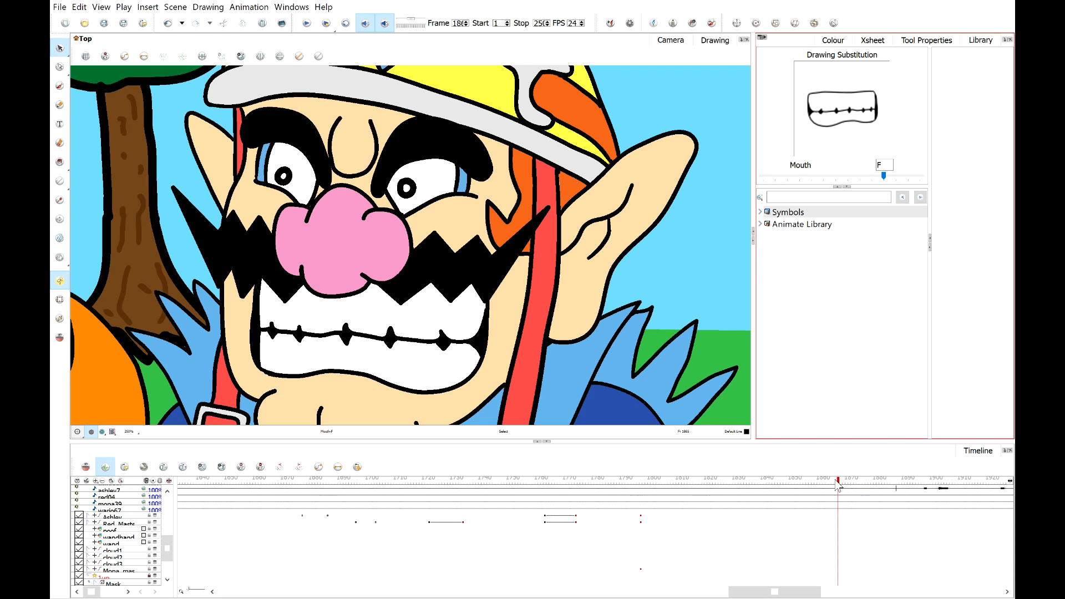
# Play back the lip-sync from an earlier frame to check the mouth timing.
pyautogui.moveTo(837, 481)
pyautogui.mouseDown()
pyautogui.moveTo(818, 482)
pyautogui.moveTo(846, 494)
pyautogui.mouseUp()
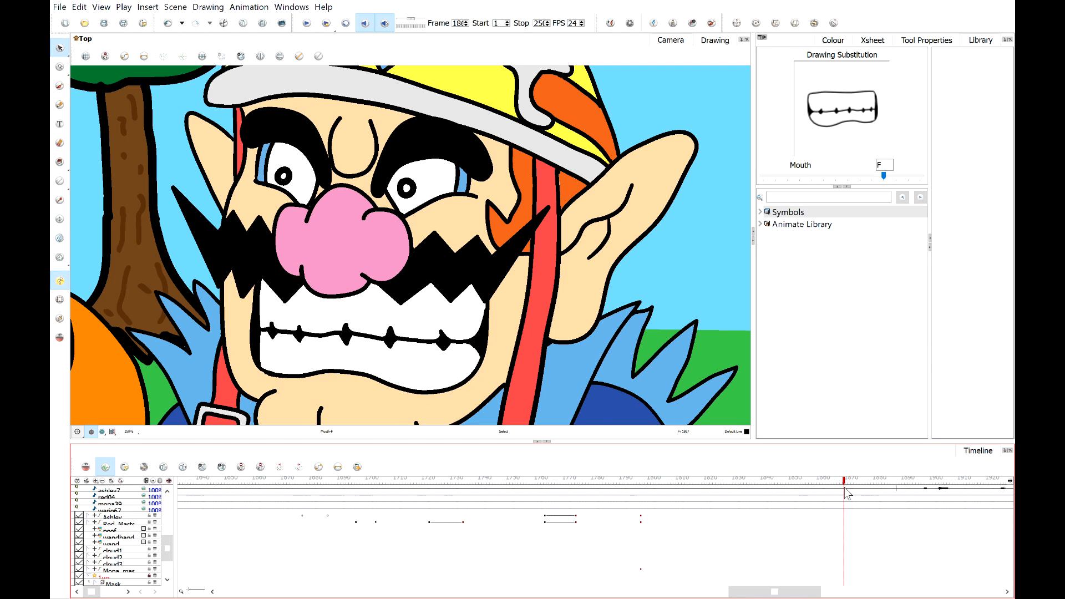
pyautogui.click(843, 181)
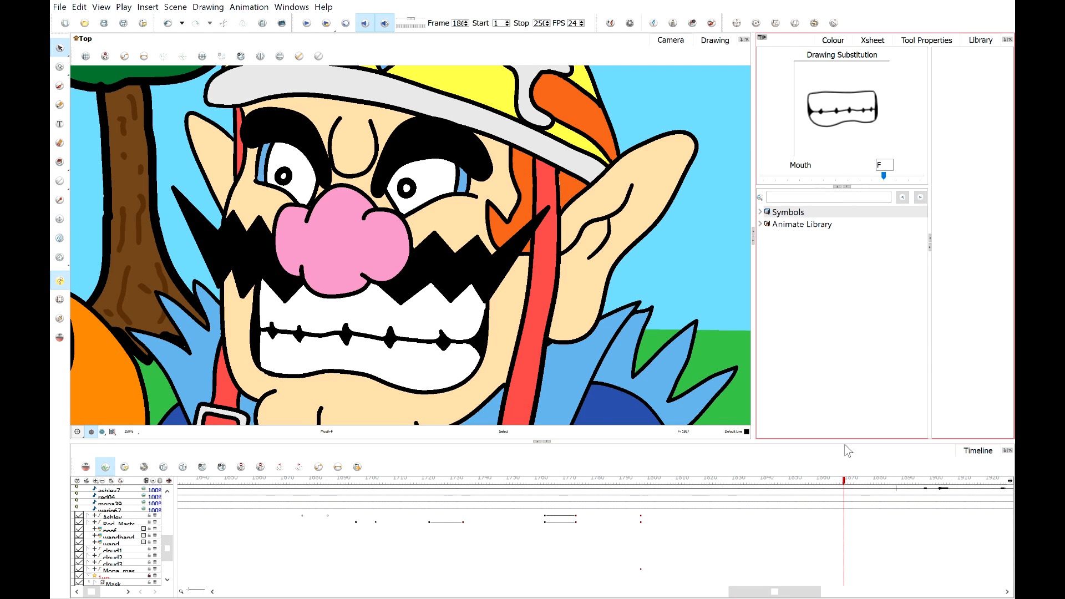
pyautogui.click(813, 489)
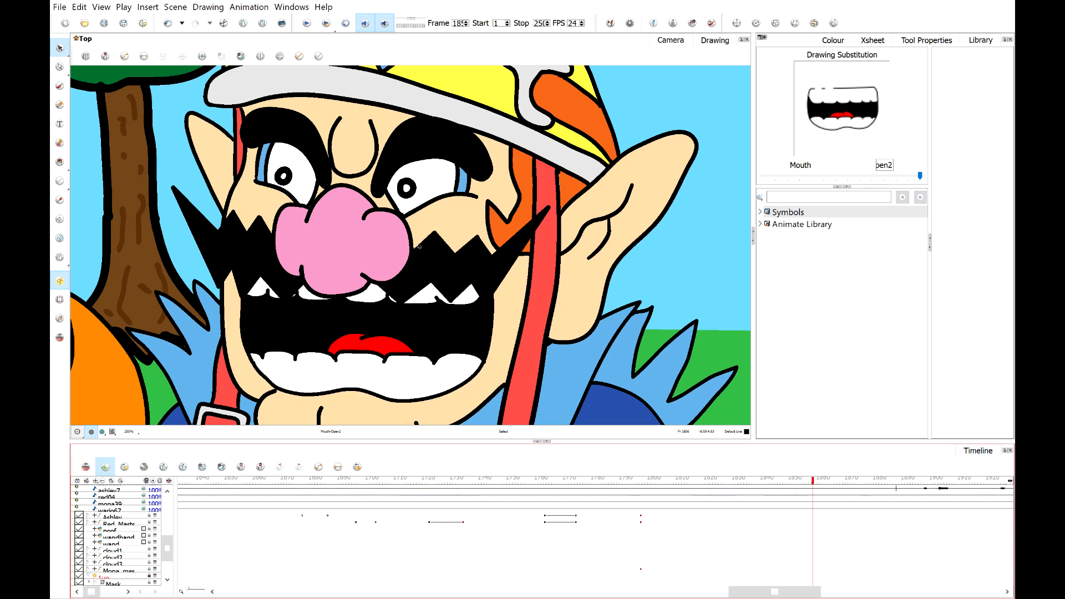
pyautogui.click(307, 24)
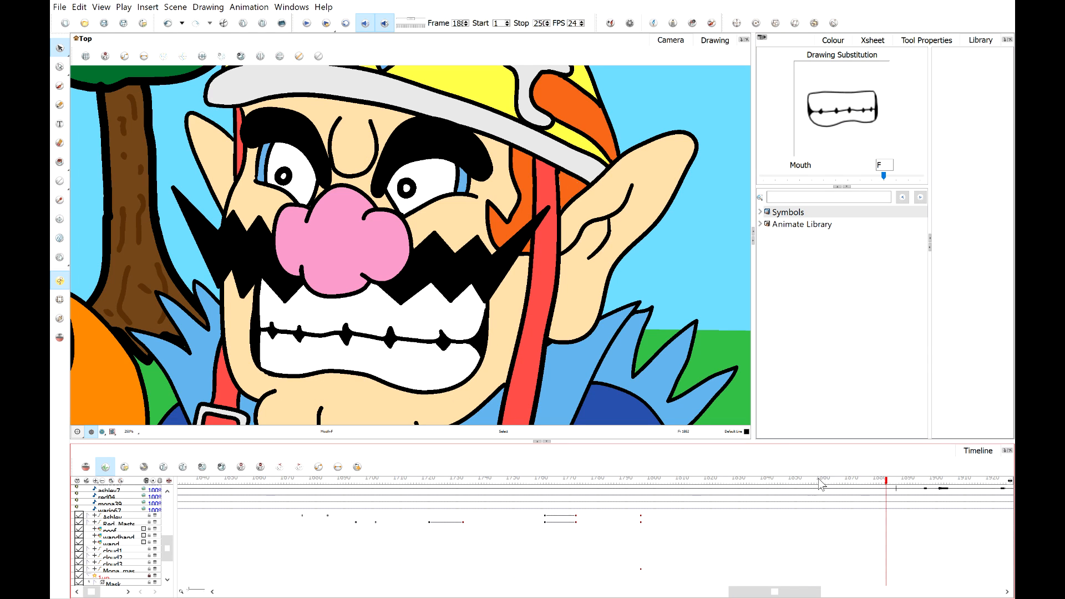
# Substitute Wario's mouth with O on a following frame, then with F on the next one.
pyautogui.moveTo(832, 483); pyautogui.dragTo(849, 486)
pyautogui.click(916, 176)
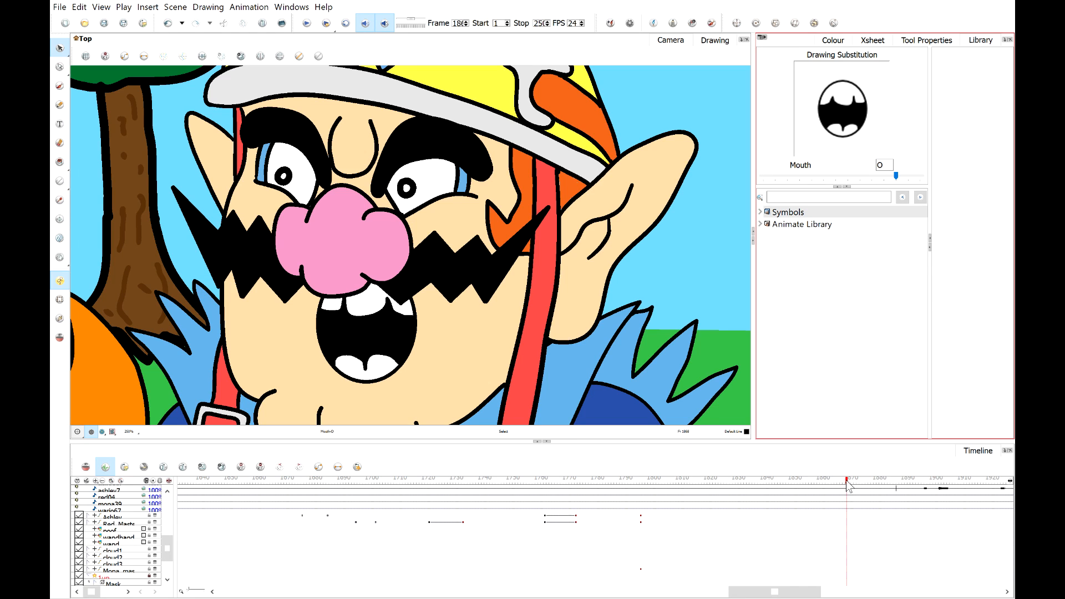
pyautogui.moveTo(849, 486); pyautogui.dragTo(862, 487)
pyautogui.click(843, 176)
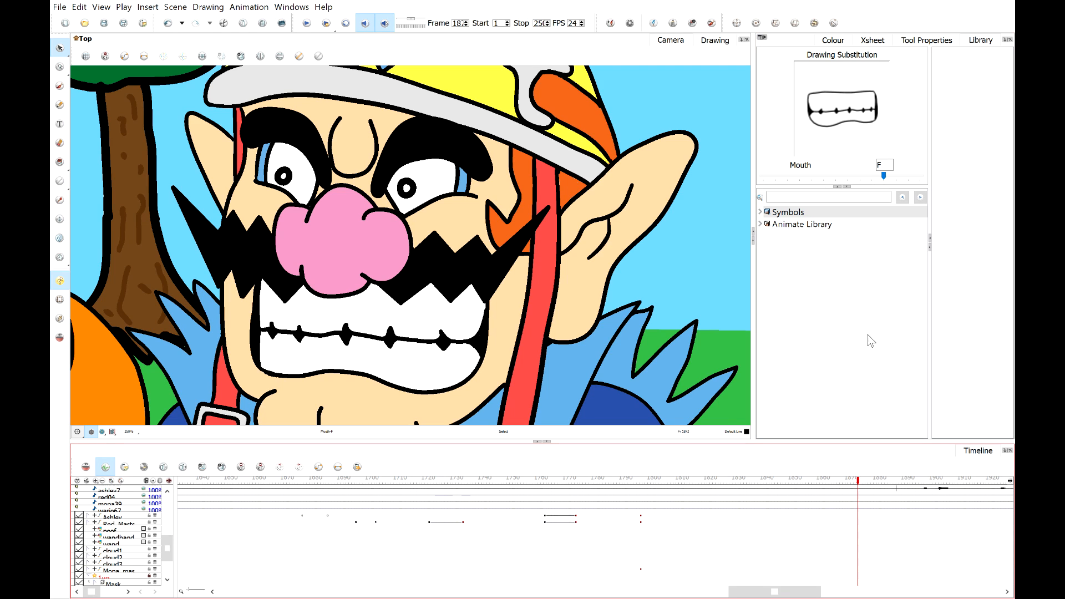
# Set Wario's mouth to open2 on the next frame and open1 on the frame after.
pyautogui.click(914, 178)
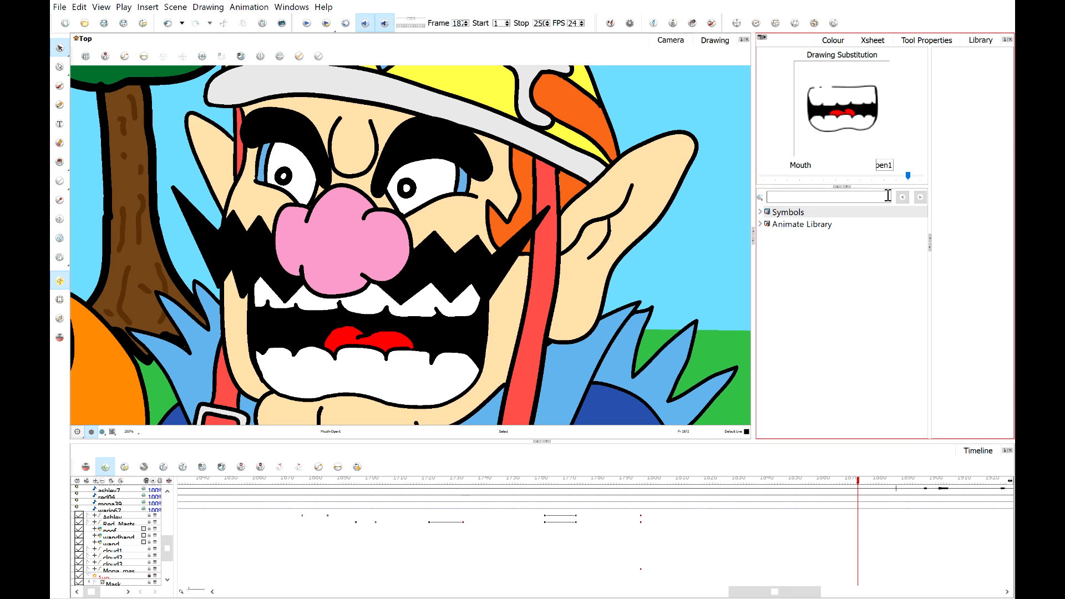
pyautogui.click(920, 177)
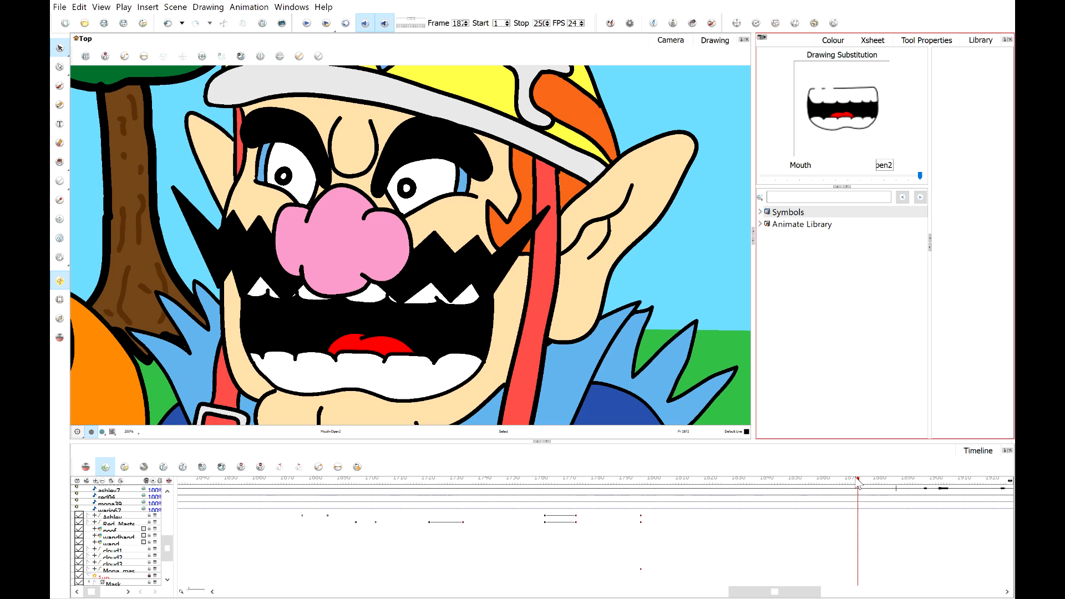
pyautogui.moveTo(858, 482); pyautogui.dragTo(864, 483)
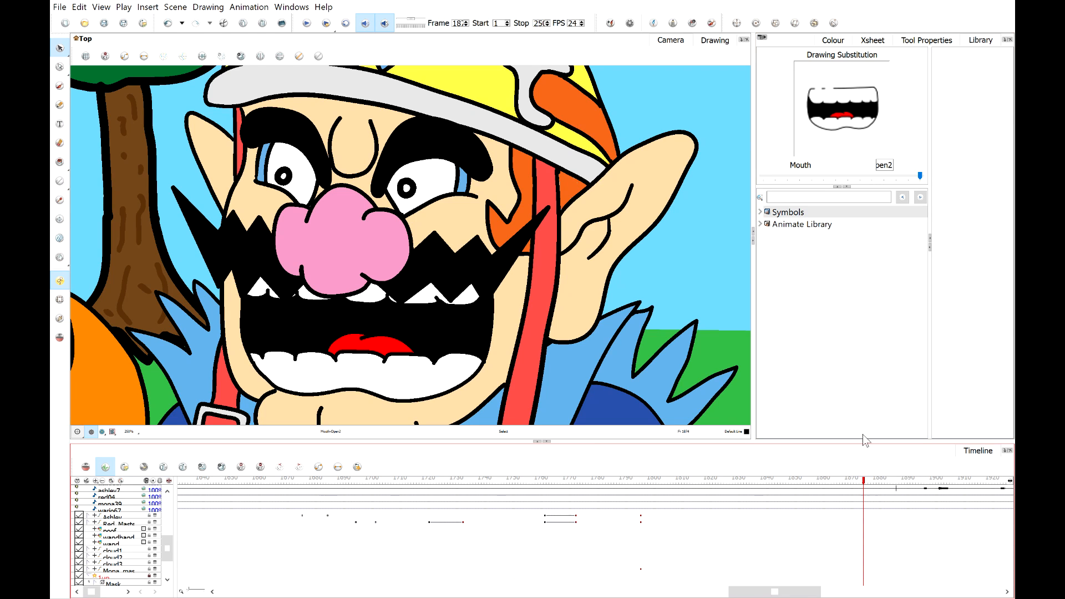
pyautogui.click(854, 177)
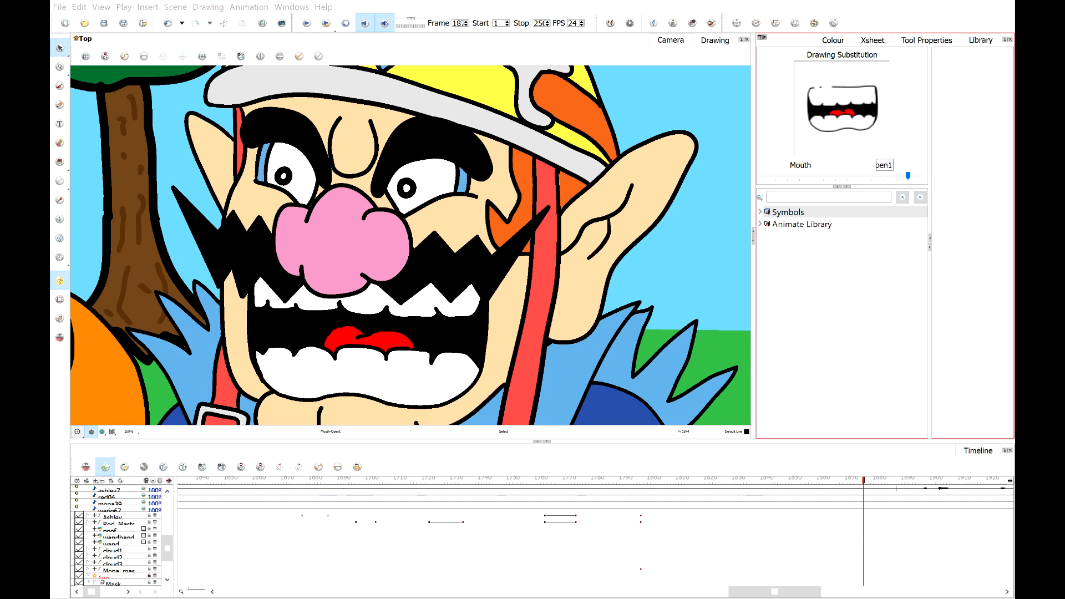
pyautogui.click(583, 287)
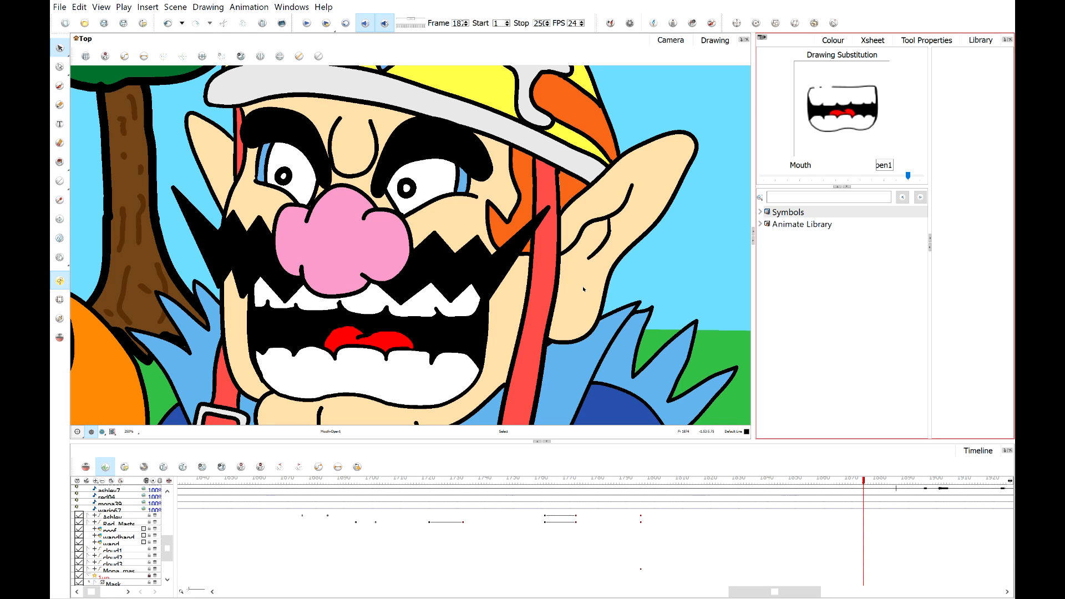
# Scrub forward to the next mouth change and substitute the F drawing.
pyautogui.click(861, 481)
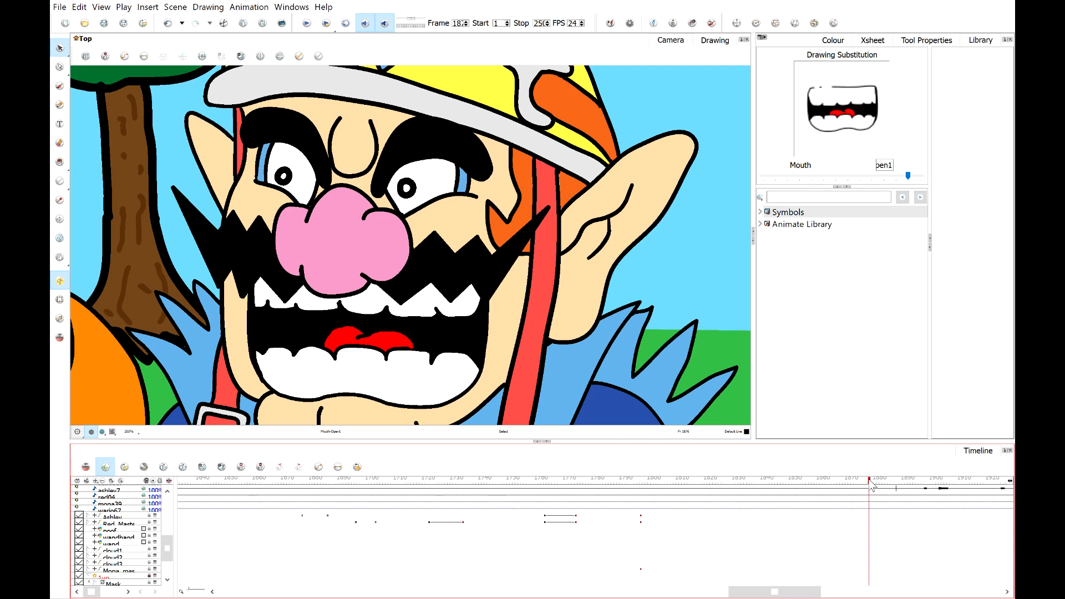
pyautogui.click(825, 481)
pyautogui.moveTo(826, 486); pyautogui.dragTo(870, 482)
pyautogui.click(865, 485)
pyautogui.click(830, 178)
pyautogui.click(830, 179)
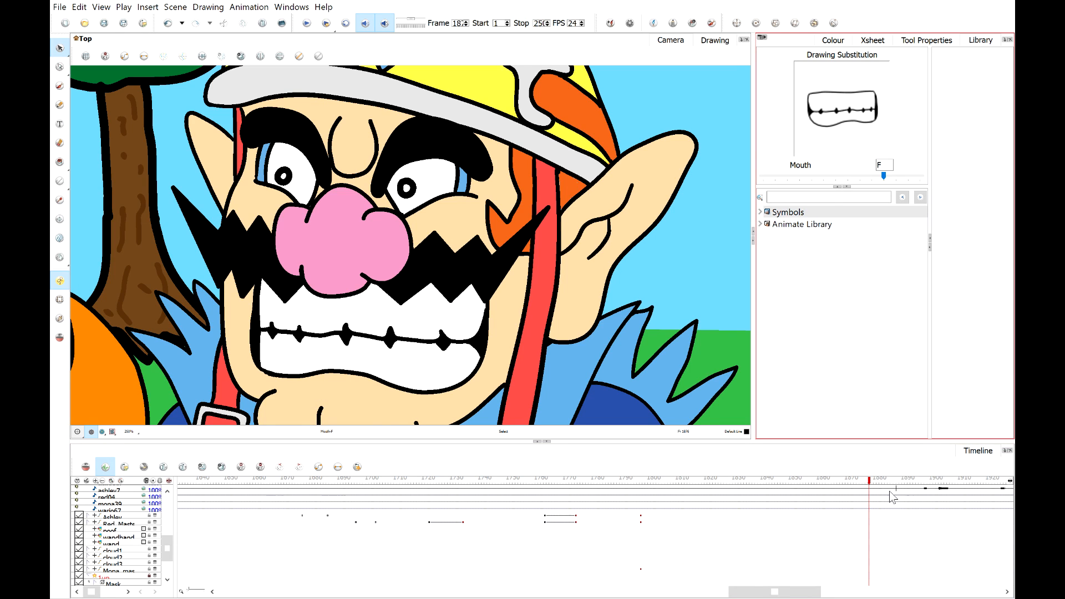
# Advance and substitute Wario's mouth with open2, then with F on the following frame.
pyautogui.moveTo(872, 487); pyautogui.dragTo(877, 483)
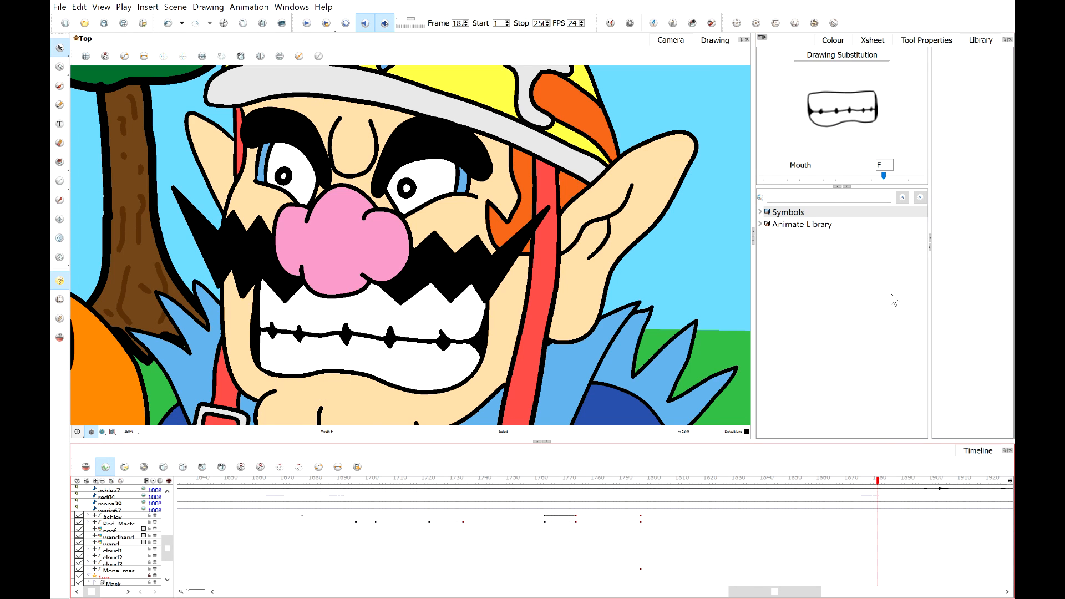
pyautogui.click(875, 482)
pyautogui.click(902, 178)
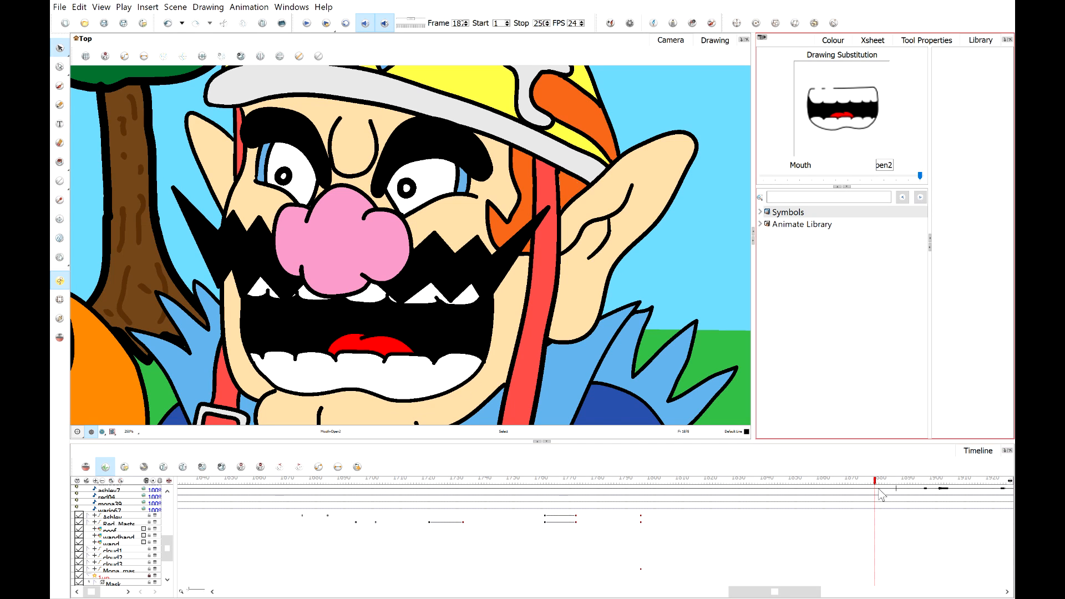
pyautogui.moveTo(877, 487); pyautogui.dragTo(884, 486)
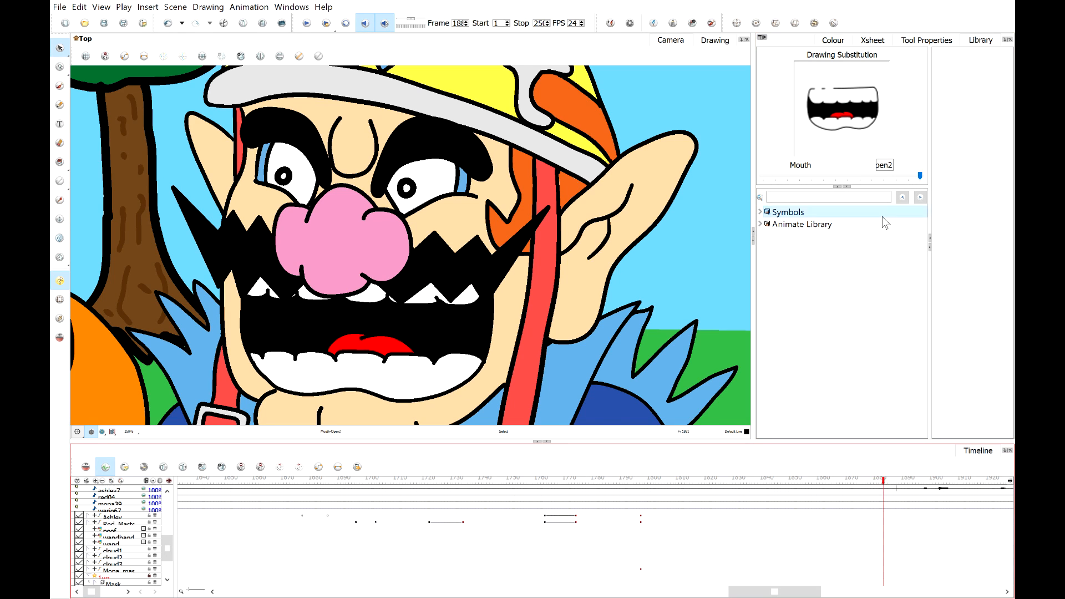
pyautogui.click(873, 181)
pyautogui.click(857, 178)
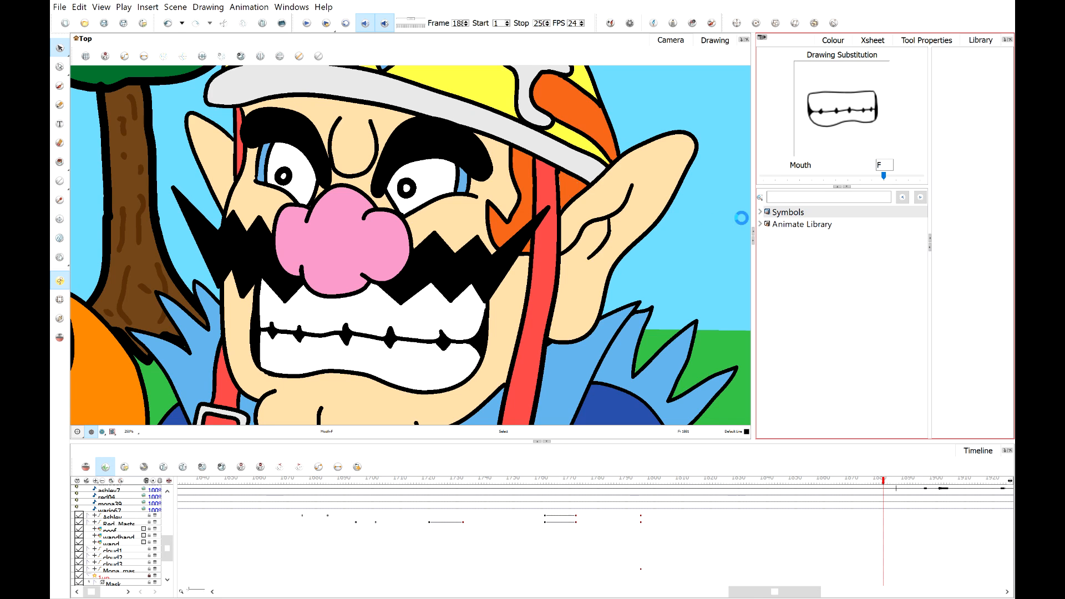
# Zoom in and out to examine the whole scene with all characters.
pyautogui.scroll(-6, 539, 216)
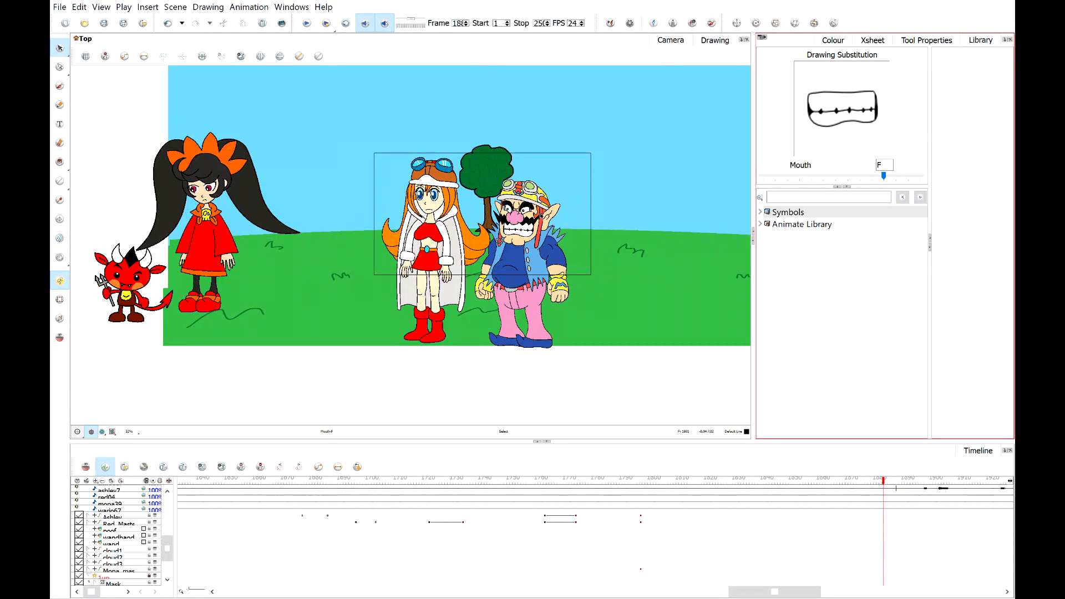
pyautogui.scroll(-2, 169, 557)
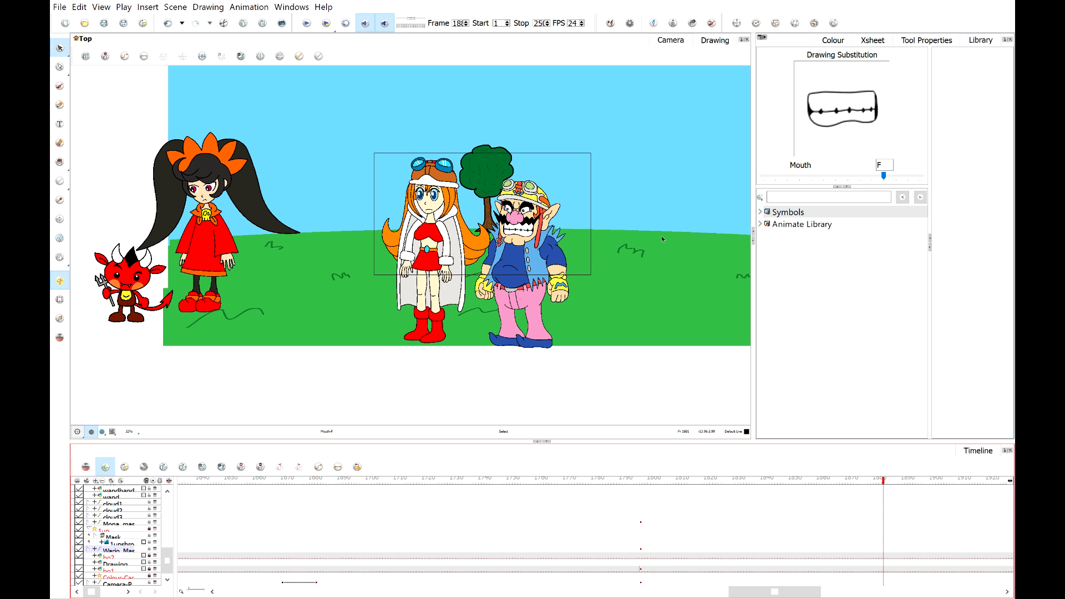
pyautogui.scroll(1, 605, 219)
pyautogui.scroll(-2, 595, 169)
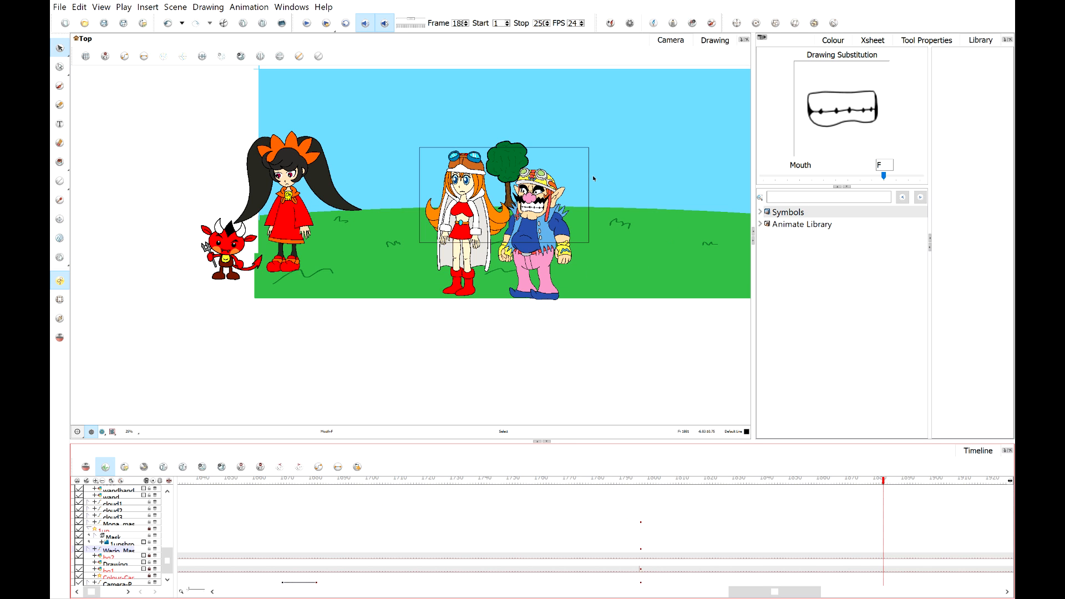
pyautogui.scroll(2, 554, 166)
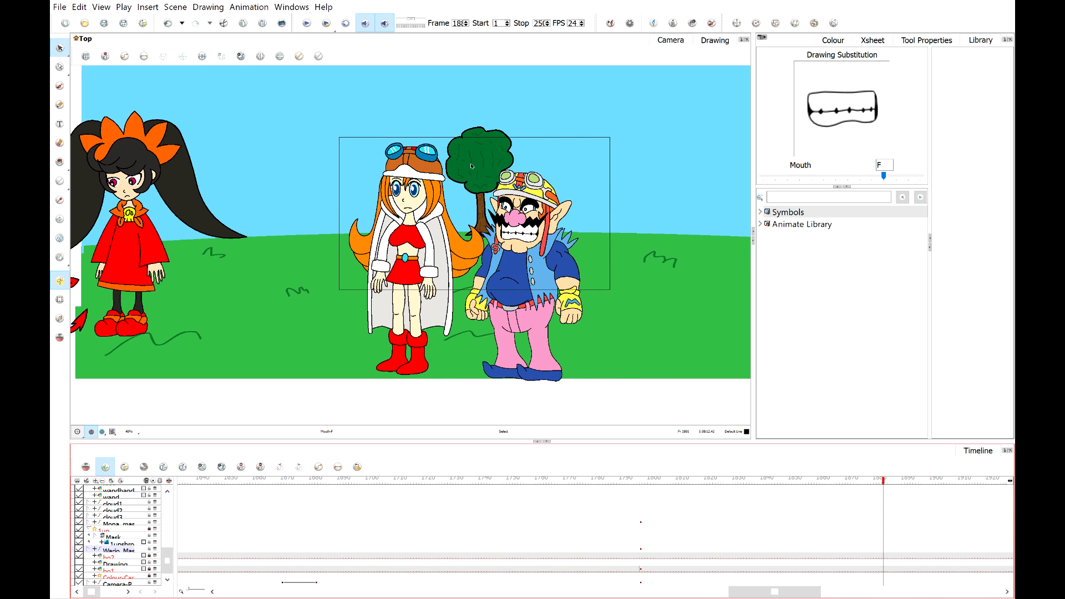
pyautogui.scroll(2, 472, 166)
pyautogui.scroll(-1, 489, 158)
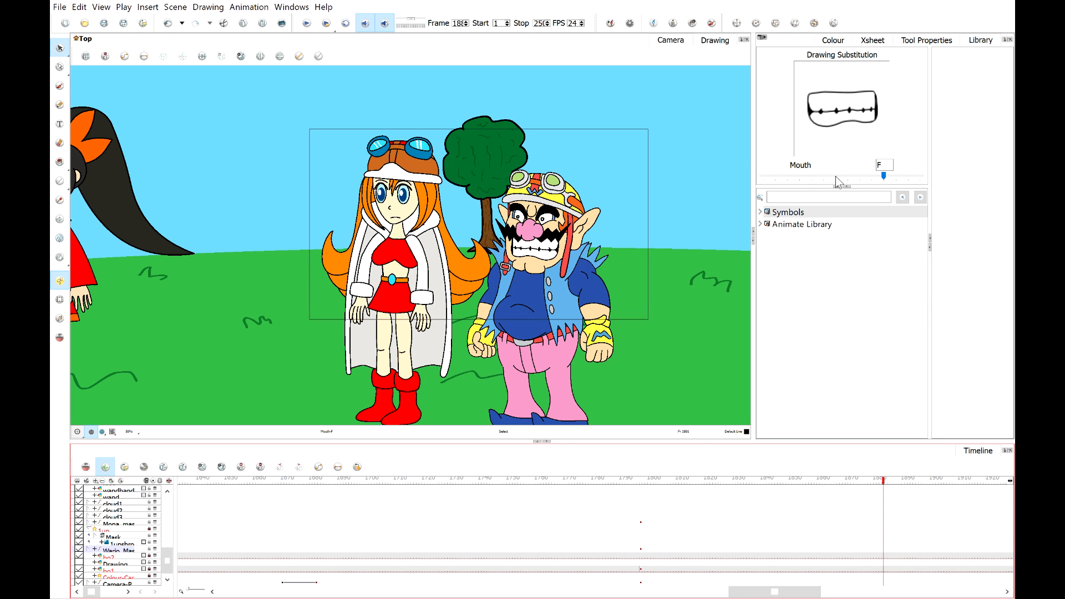
pyautogui.scroll(-3, 531, 227)
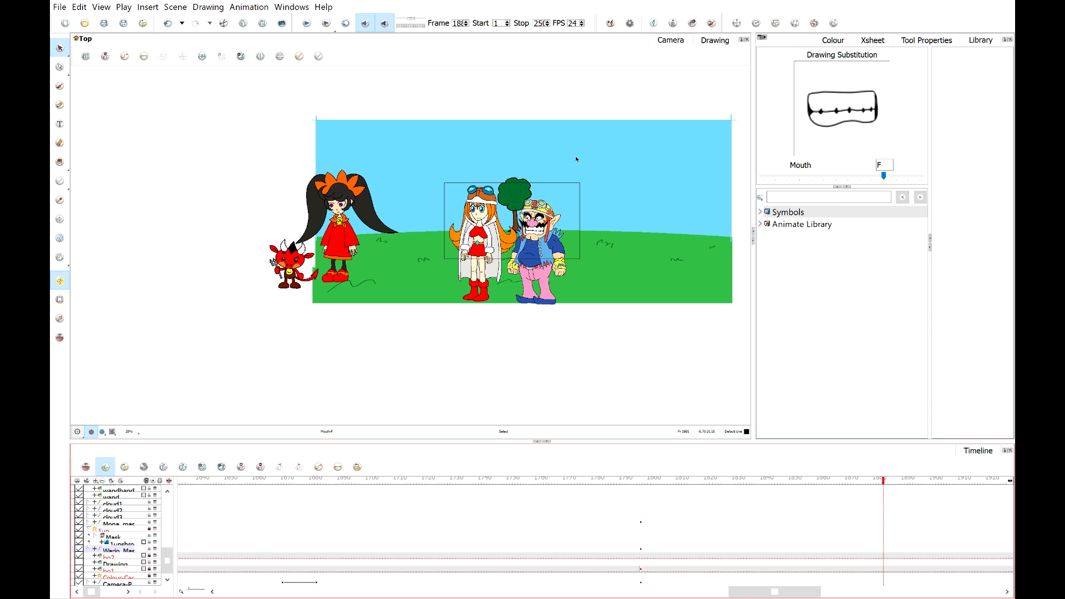
pyautogui.scroll(2, 575, 159)
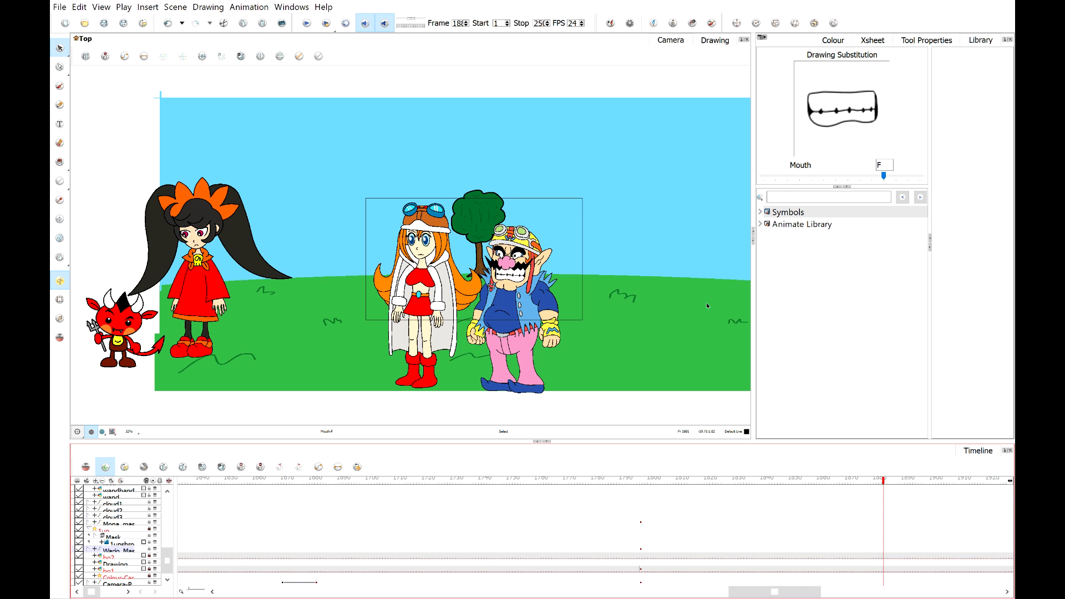
pyautogui.scroll(-1, 623, 237)
pyautogui.scroll(-1, 618, 242)
pyautogui.scroll(4, 591, 250)
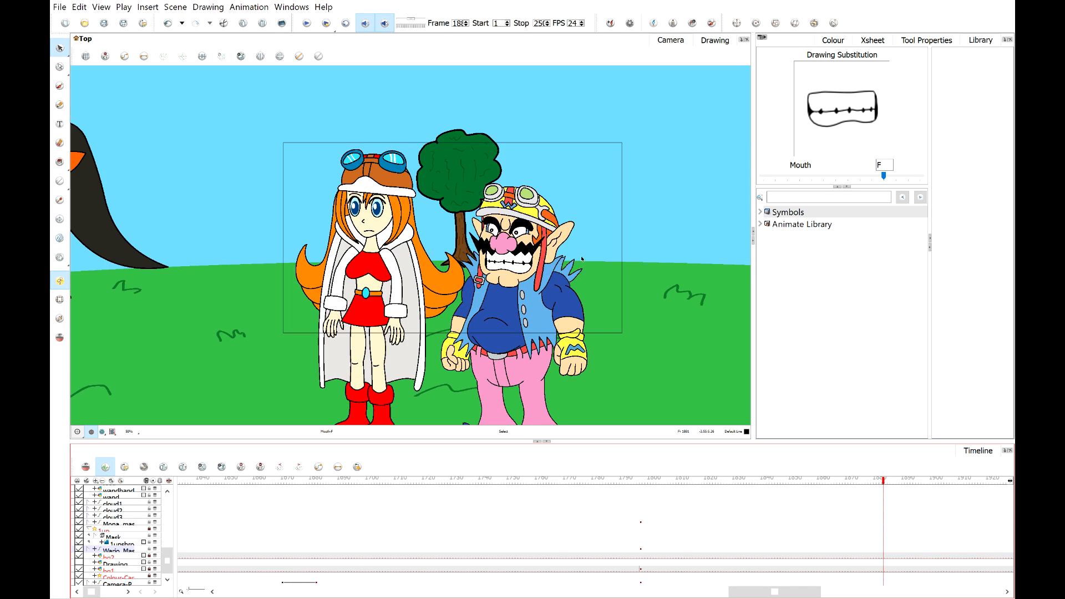
# Fit the view to the camera frame and play the animation back from an earlier frame.
pyautogui.click(113, 432)
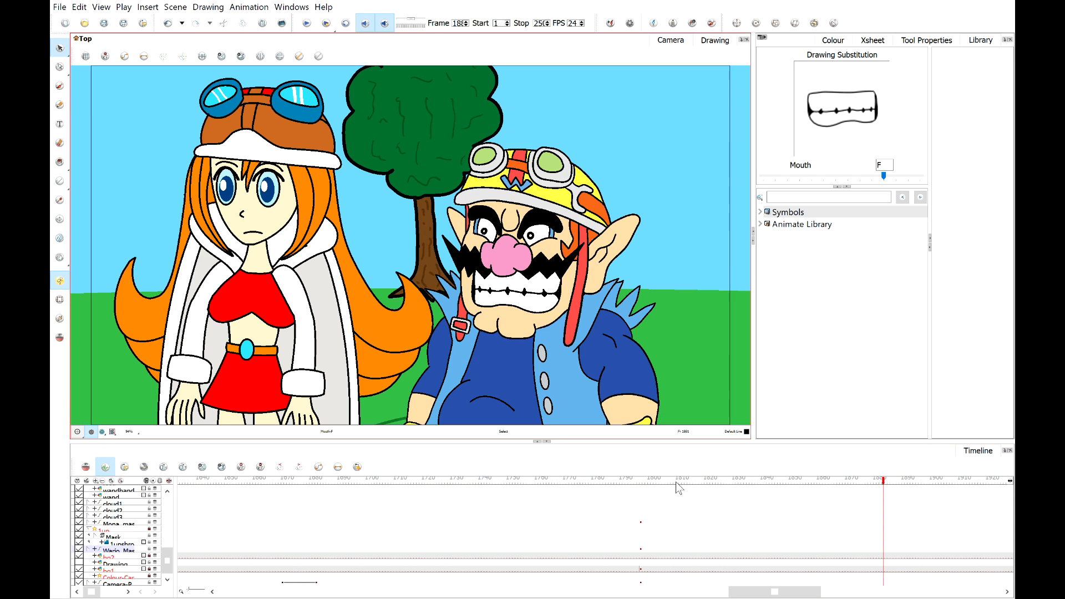
pyautogui.click(873, 481)
pyautogui.click(594, 481)
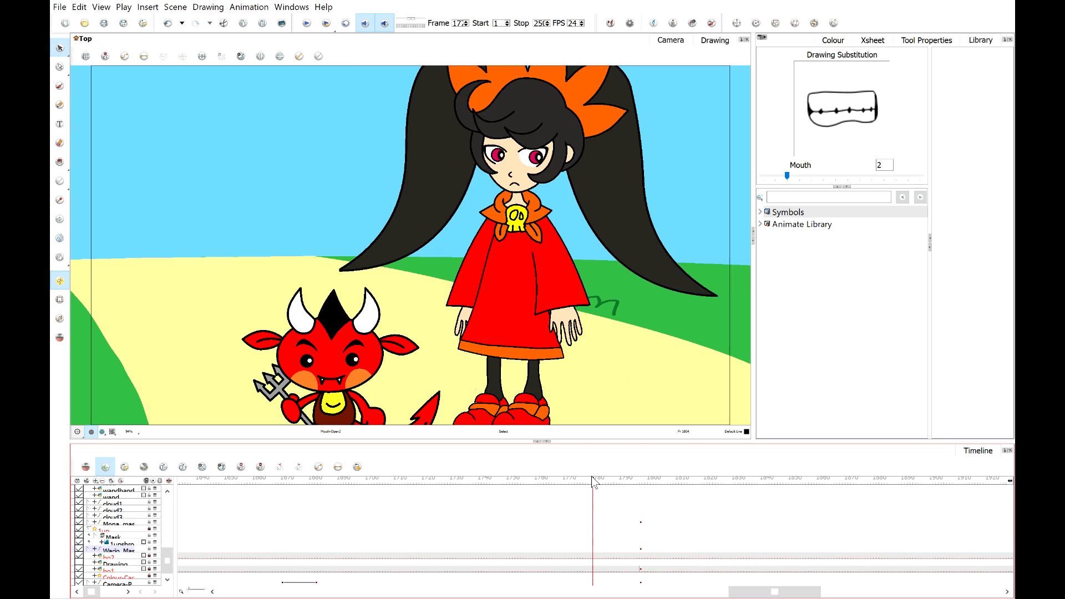
pyautogui.click(306, 23)
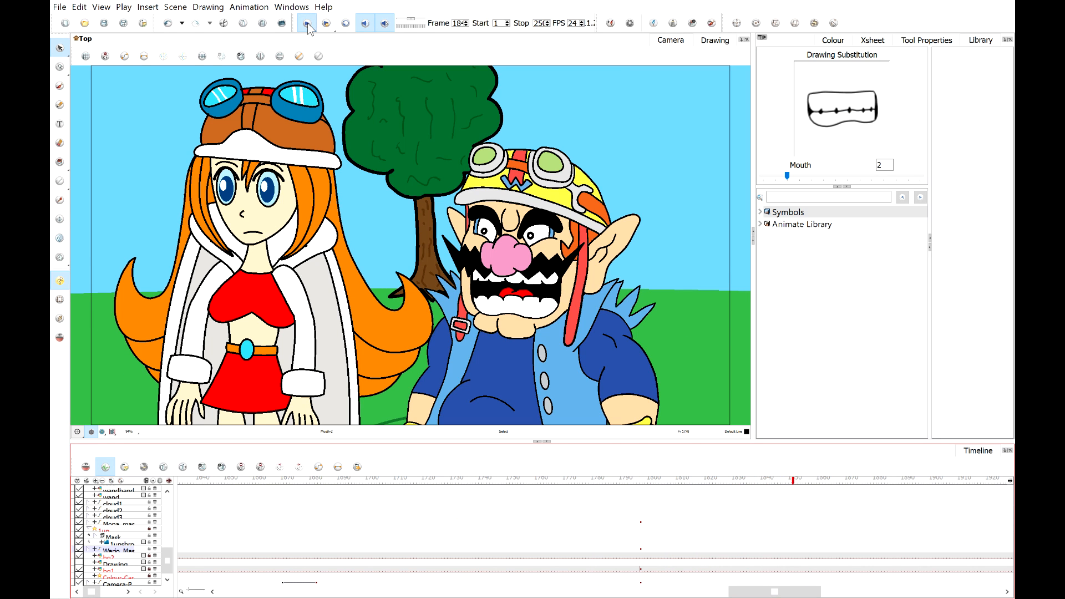
# Play back and scrub through Wario's lip-sync to review the mouth changes near the end of the line.
pyautogui.click(307, 23)
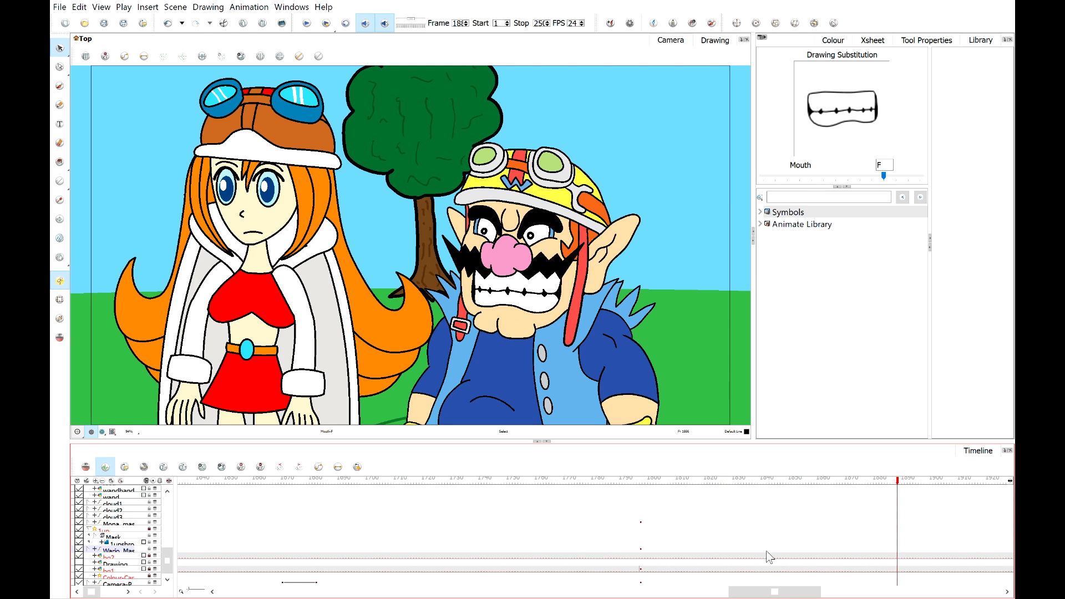
pyautogui.click(720, 481)
pyautogui.click(739, 481)
pyautogui.click(307, 23)
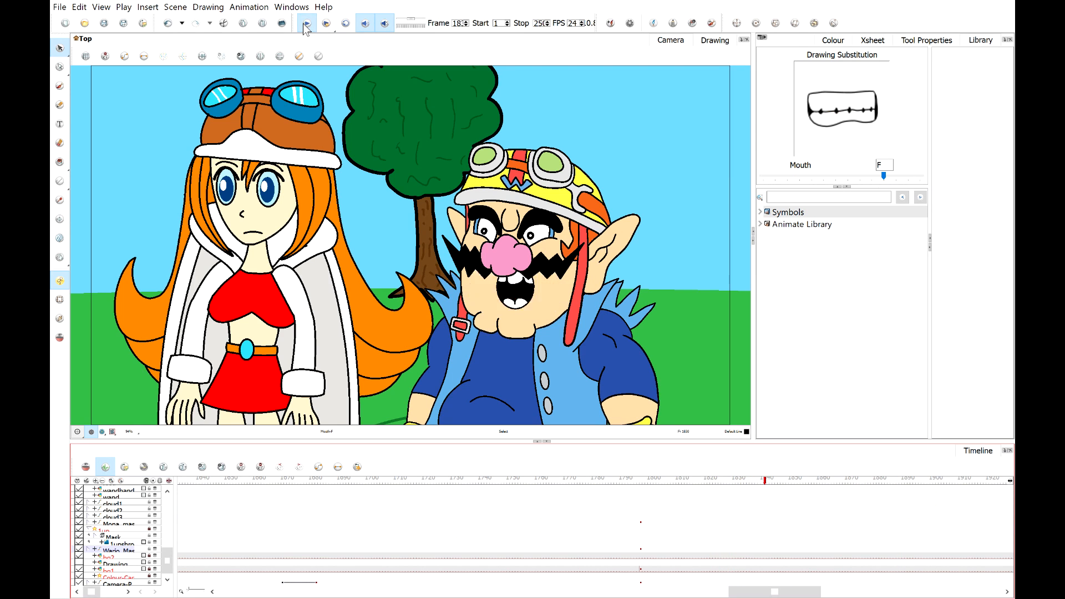
pyautogui.moveTo(731, 483); pyautogui.dragTo(747, 482)
pyautogui.moveTo(885, 177); pyautogui.dragTo(950, 179)
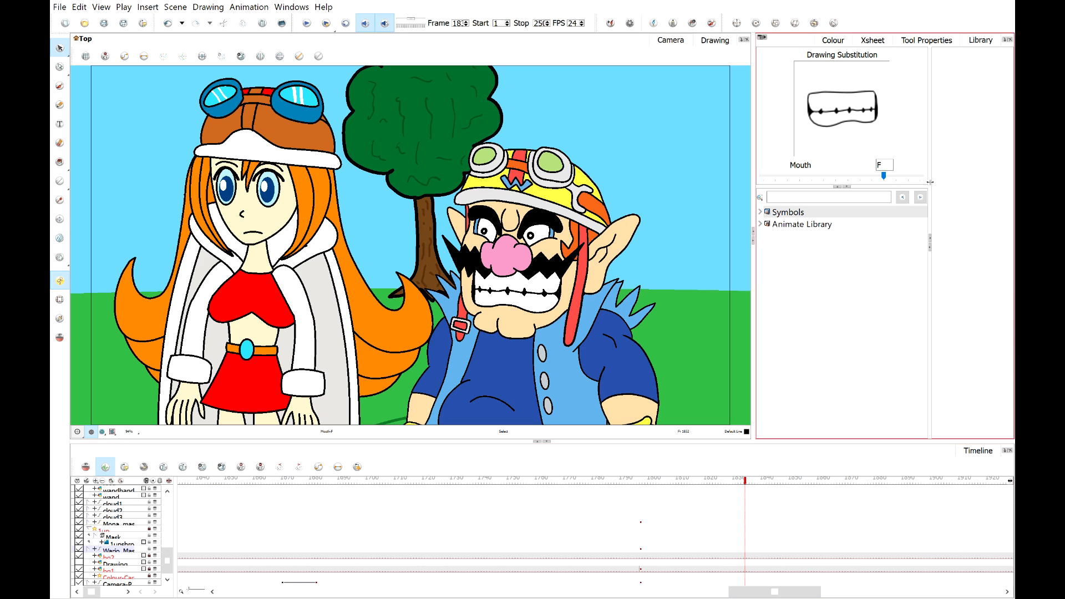
pyautogui.click(723, 482)
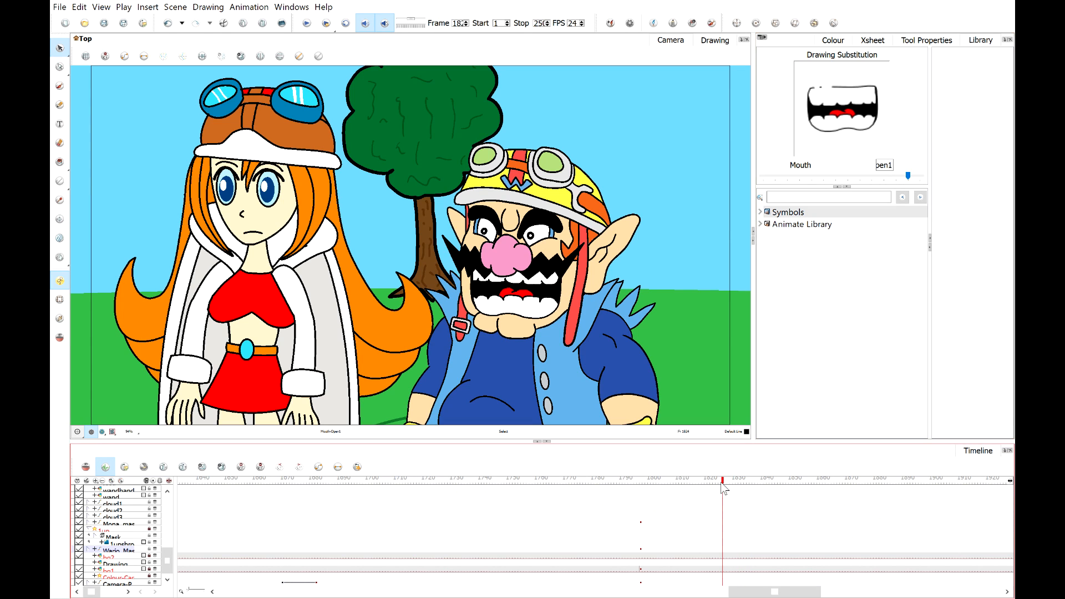
pyautogui.click(307, 23)
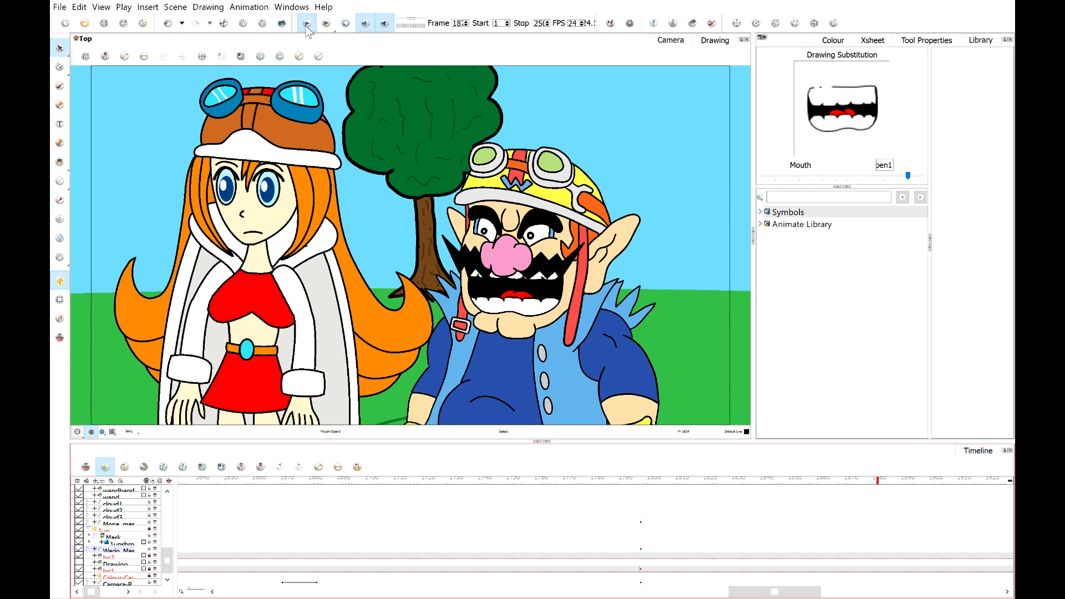
pyautogui.click(306, 25)
pyautogui.moveTo(848, 480); pyautogui.dragTo(881, 487)
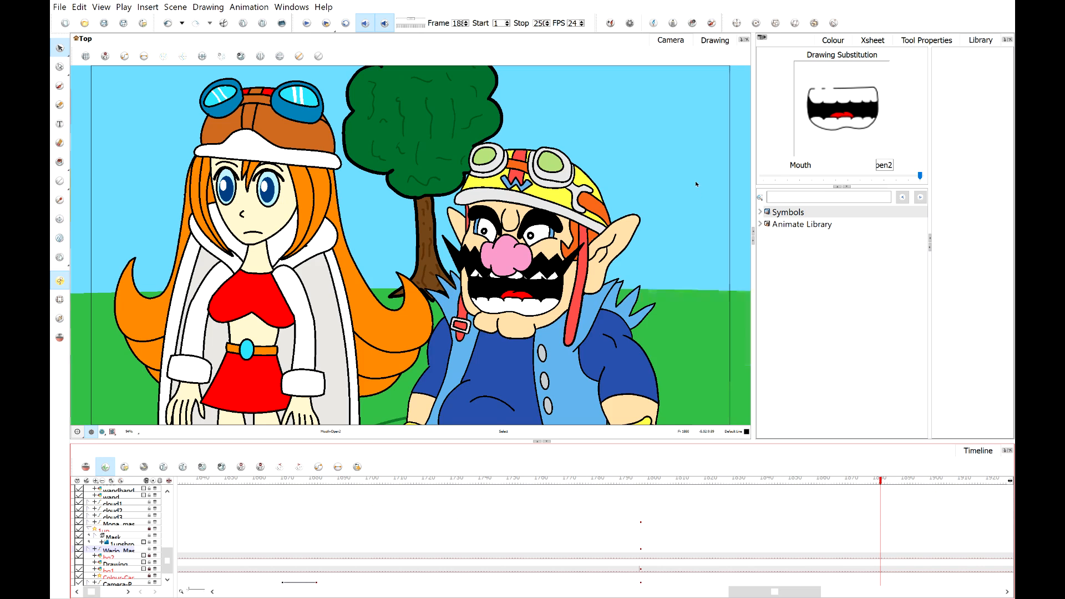
# Zoom in on Wario and substitute his mouth with O, open1 and F on three successive frames.
pyautogui.scroll(3, 699, 217)
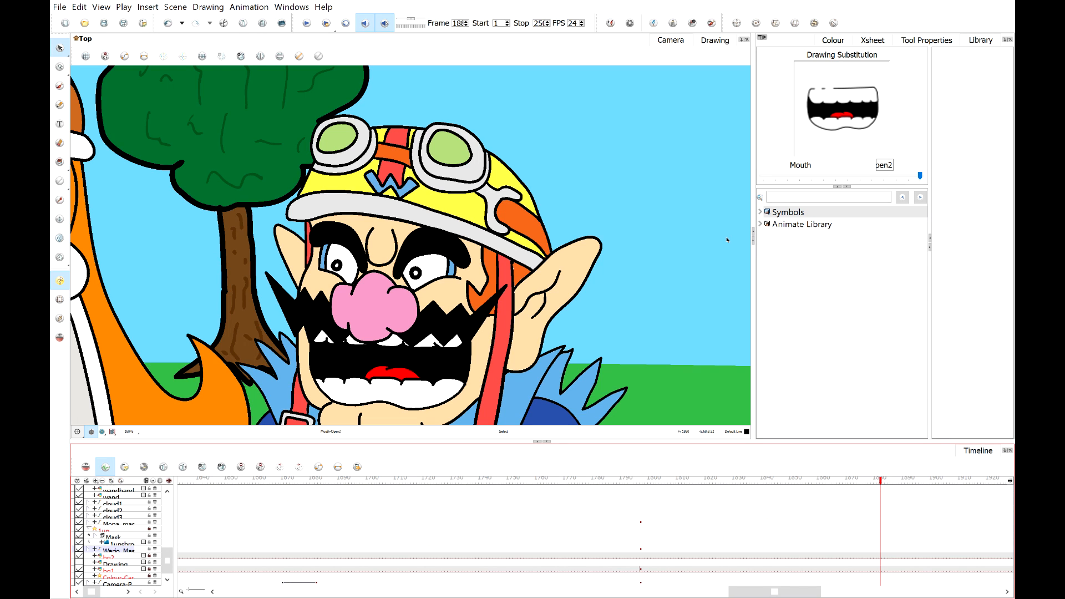
pyautogui.scroll(-2, 655, 235)
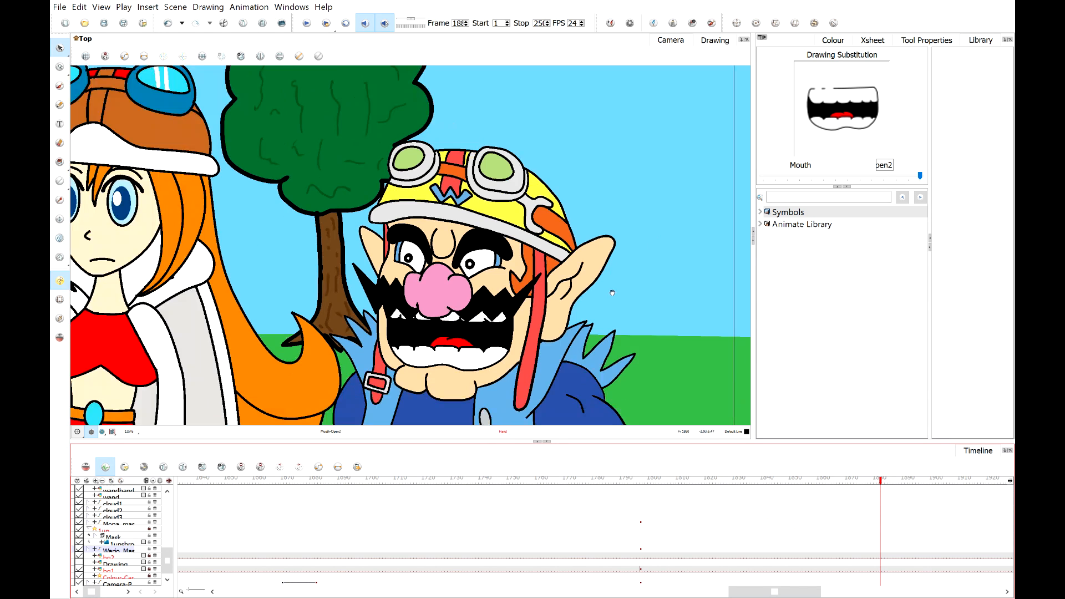
pyautogui.scroll(1, 629, 252)
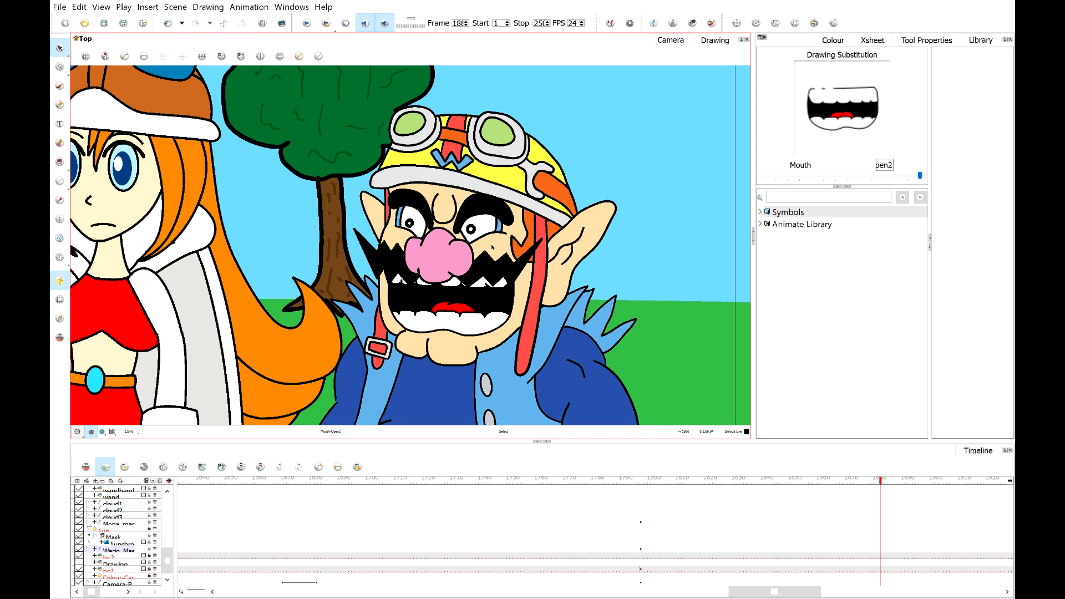
pyautogui.moveTo(546, 239); pyautogui.dragTo(526, 240)
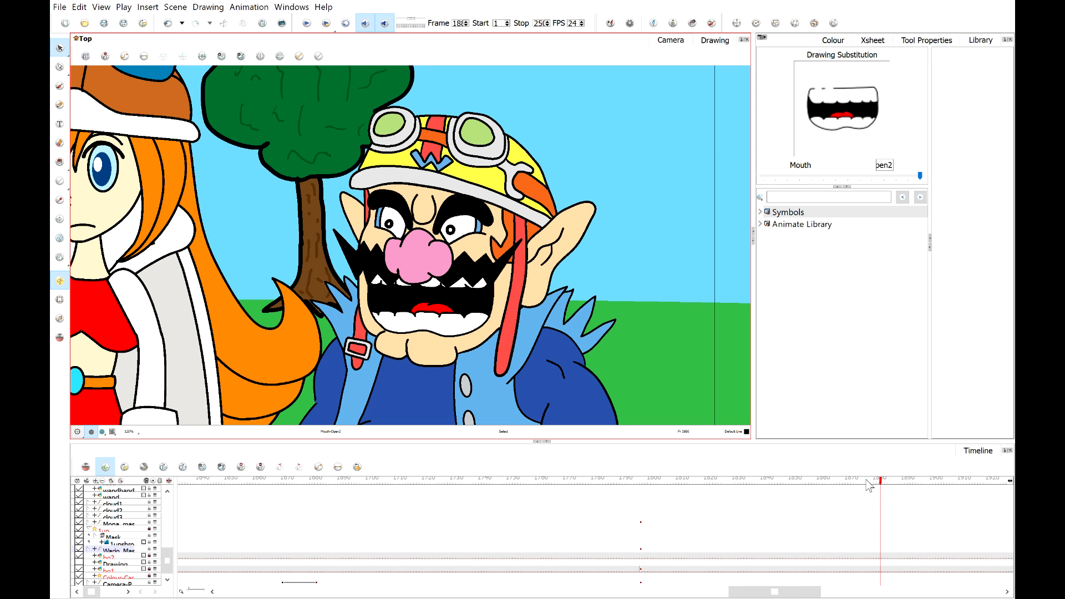
pyautogui.moveTo(869, 486)
pyautogui.mouseDown()
pyautogui.moveTo(843, 486)
pyautogui.moveTo(903, 487)
pyautogui.moveTo(877, 489)
pyautogui.moveTo(887, 491)
pyautogui.mouseUp()
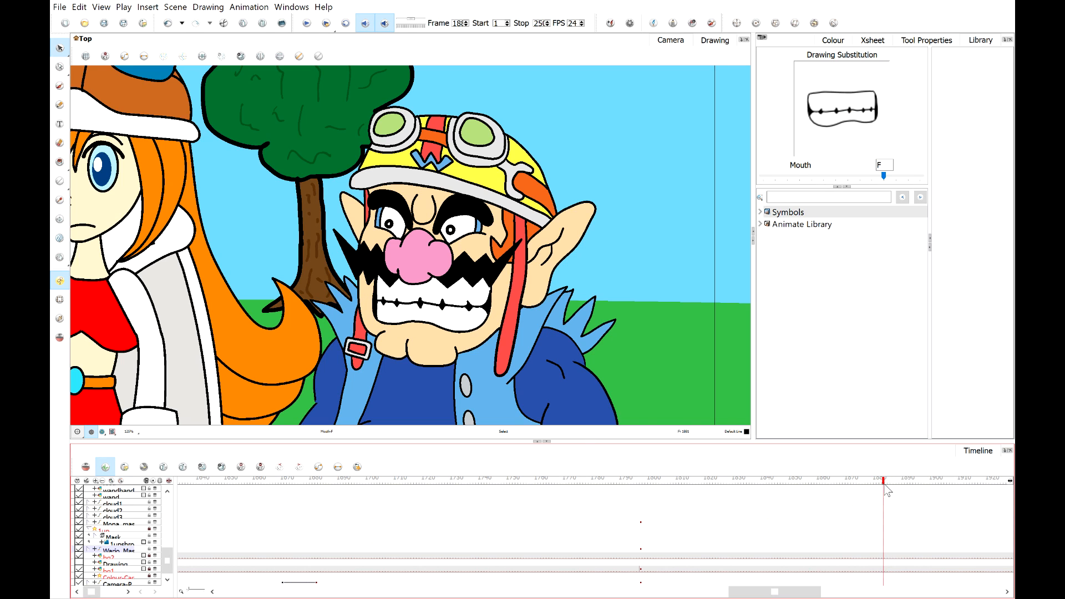
pyautogui.click(908, 177)
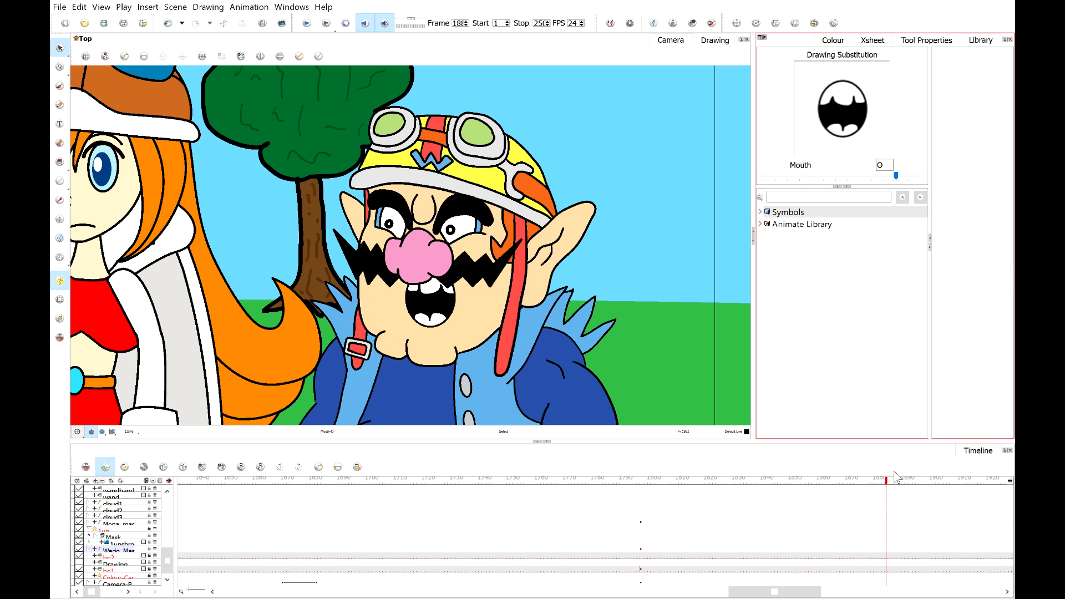
pyautogui.moveTo(889, 487); pyautogui.dragTo(892, 487)
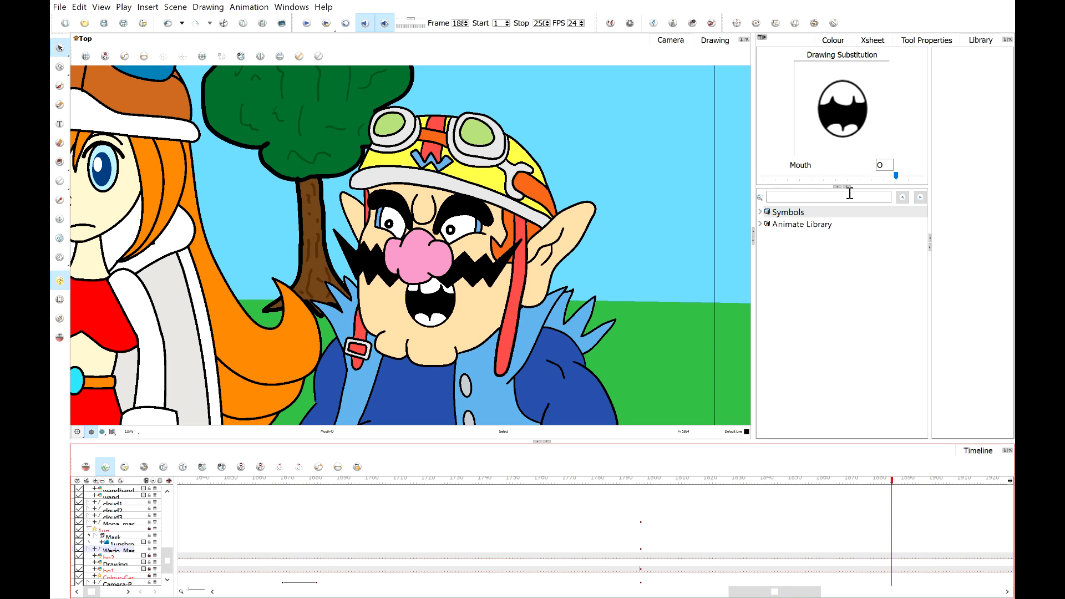
pyautogui.click(850, 178)
pyautogui.click(914, 177)
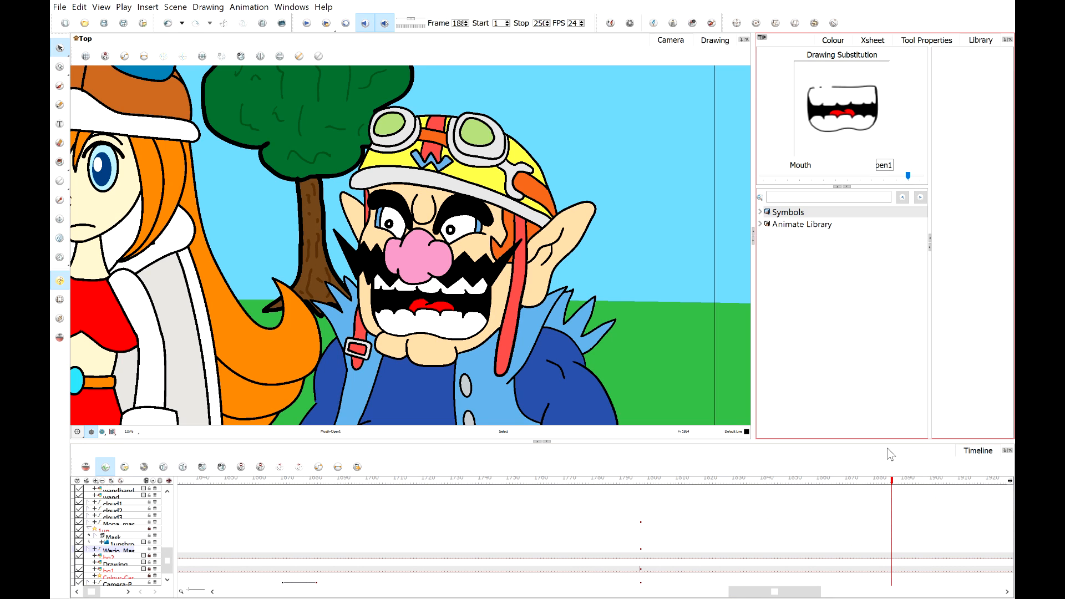
pyautogui.moveTo(891, 487); pyautogui.dragTo(898, 487)
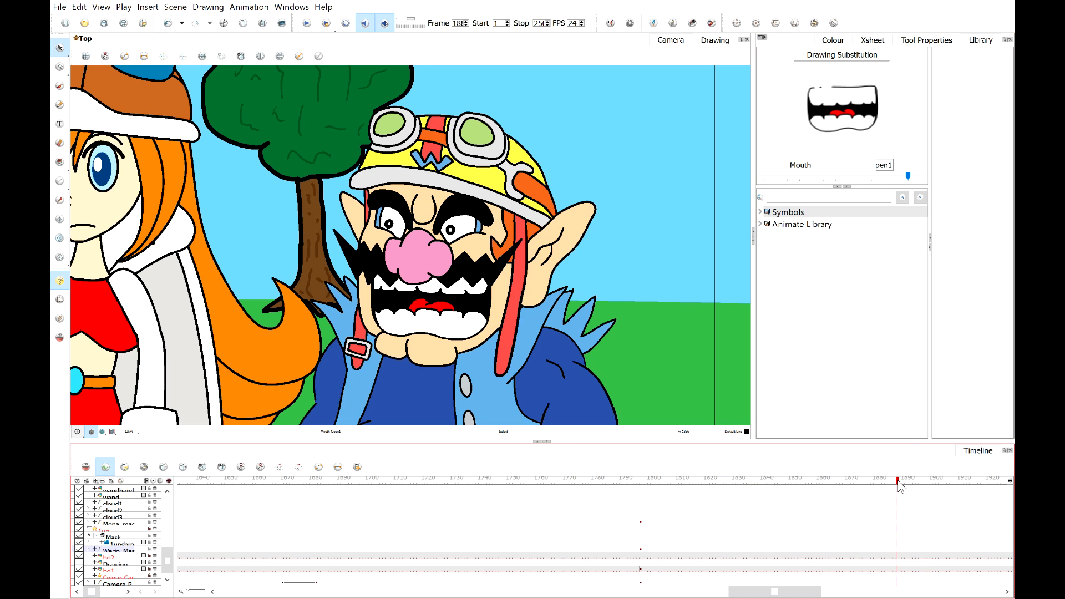
pyautogui.click(819, 178)
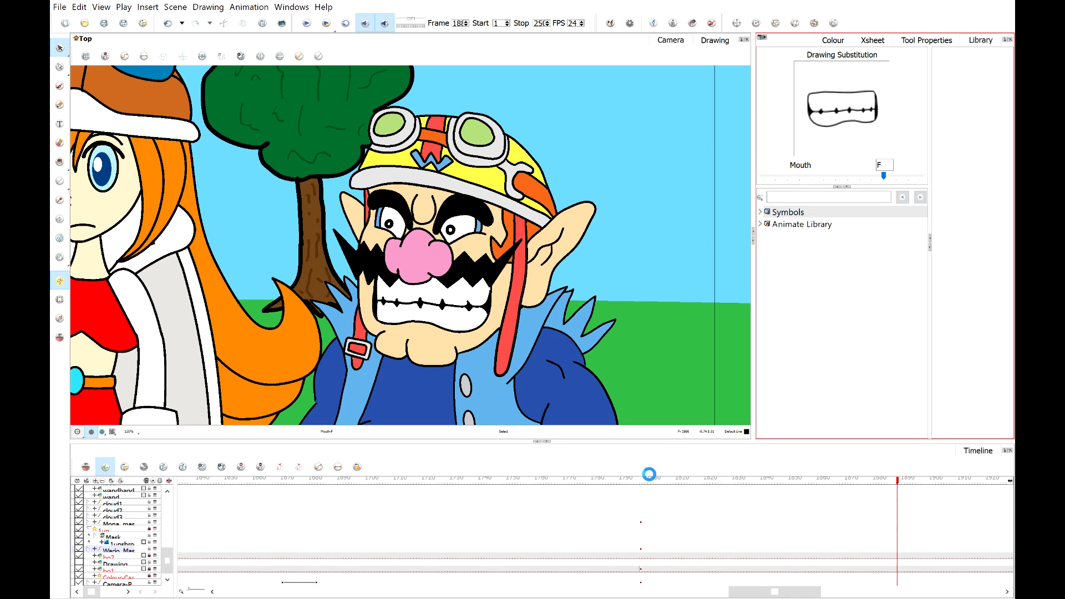
# Play the lip-sync back from frame 1800 to review the new mouth shapes.
pyautogui.click(641, 481)
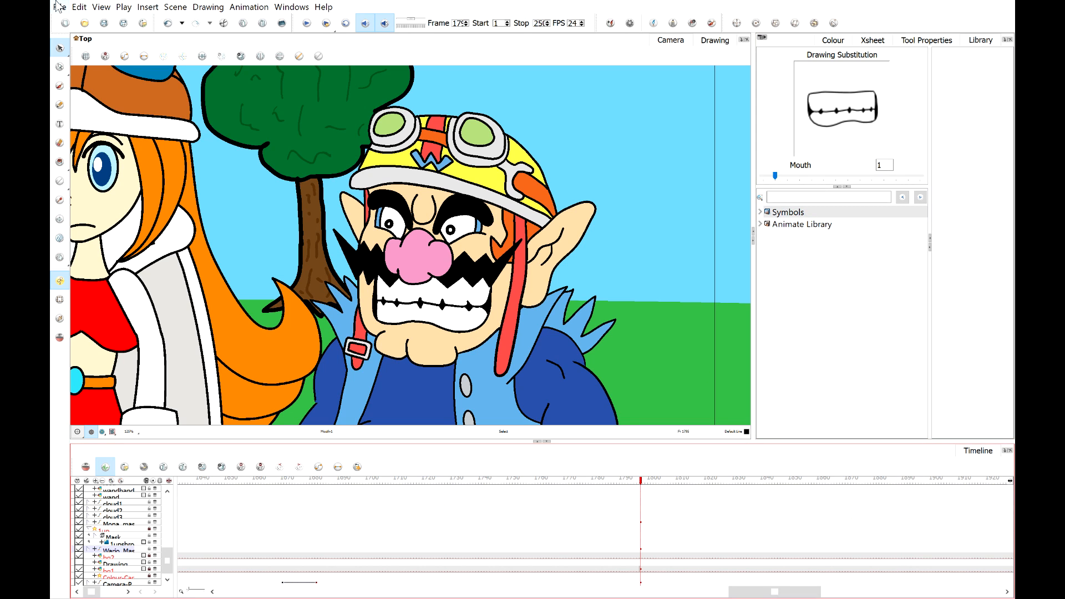
pyautogui.click(306, 23)
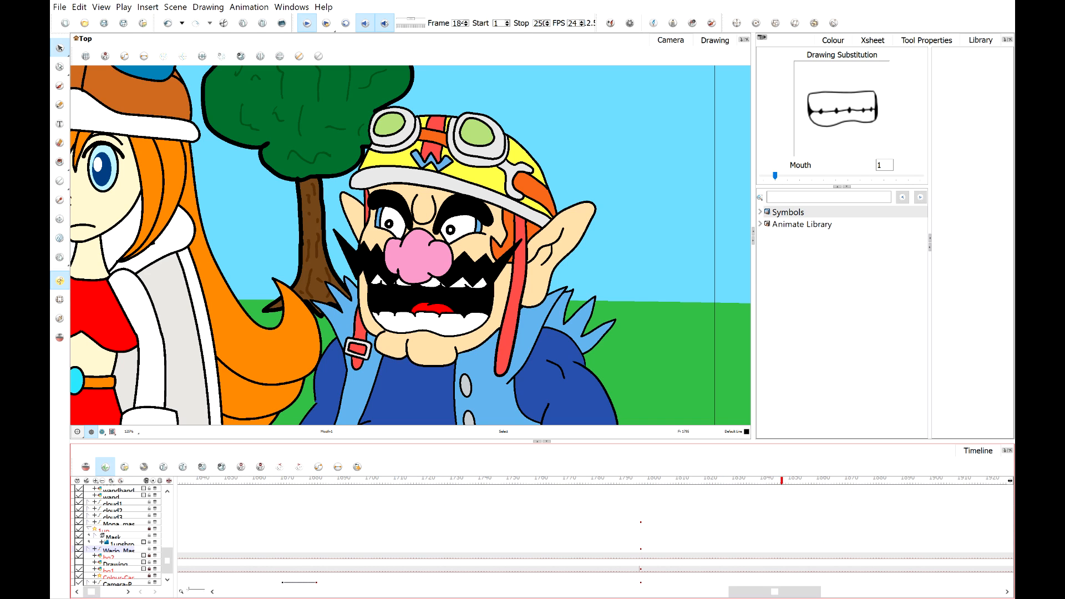
pyautogui.click(307, 23)
pyautogui.click(790, 480)
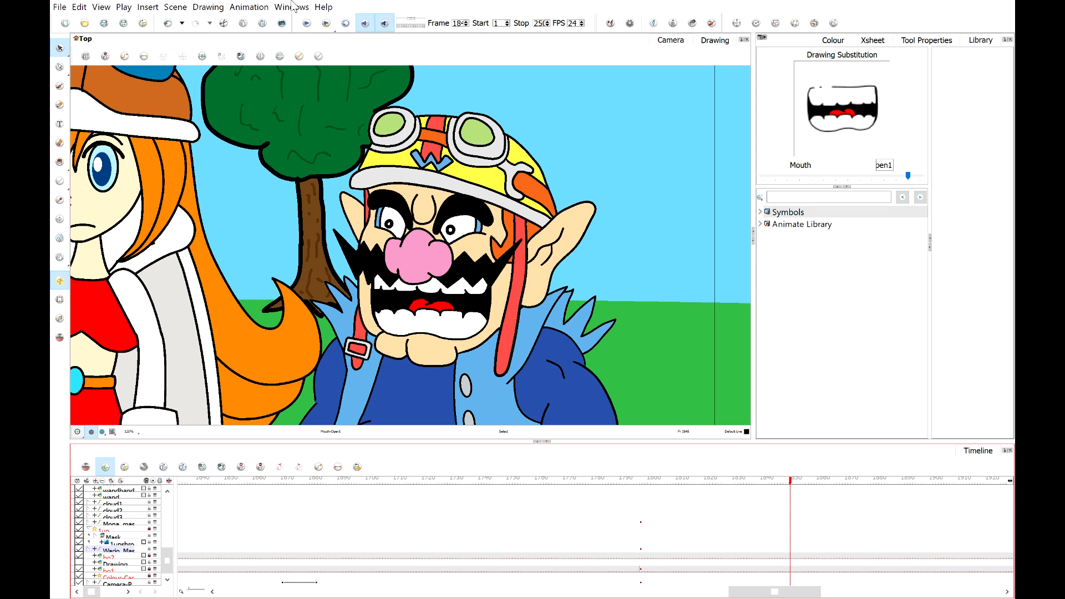
pyautogui.click(306, 23)
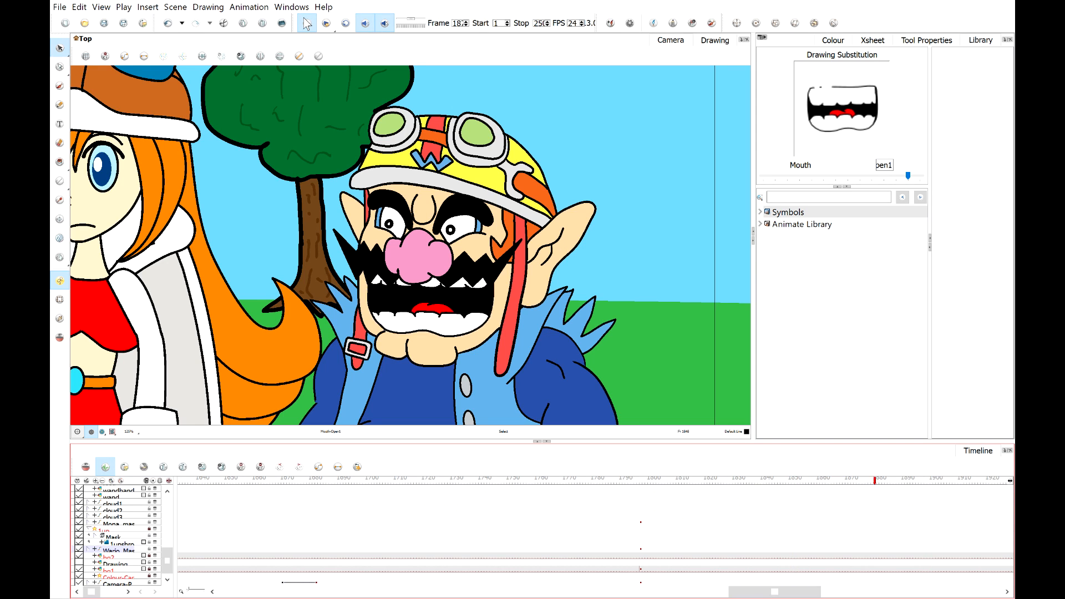
pyautogui.click(306, 24)
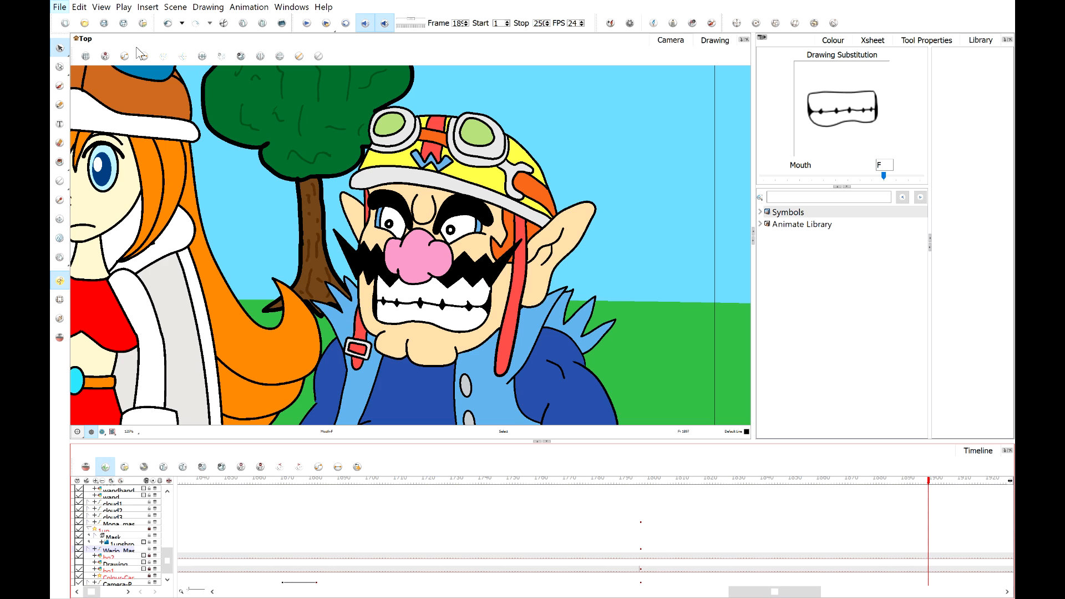
# Open the street scene with the taxi and Crygor and zoom to view it.
pyautogui.click(287, 65)
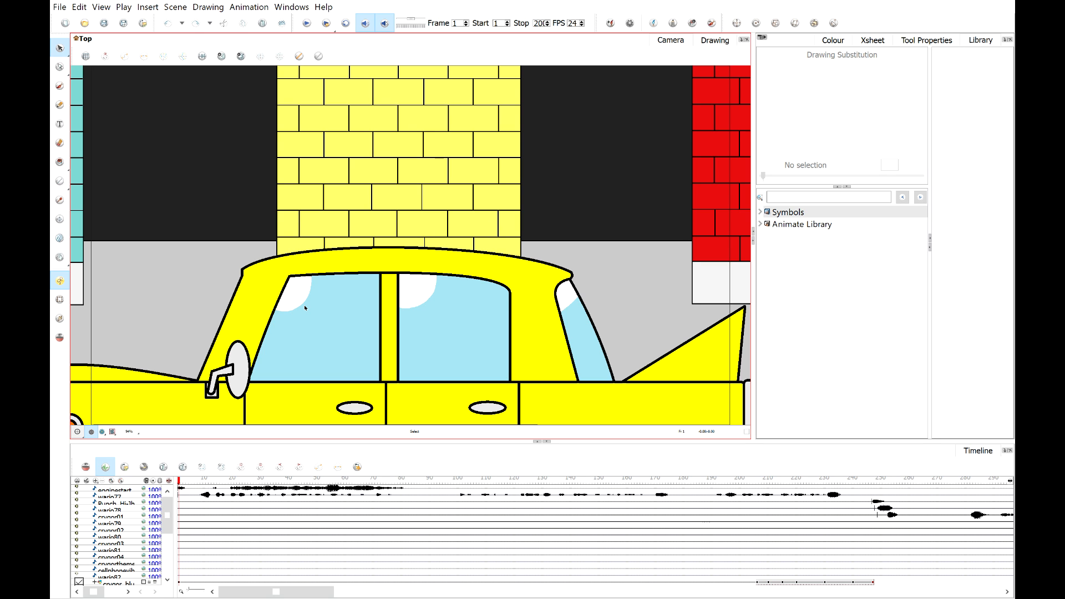
pyautogui.scroll(-5, 369, 204)
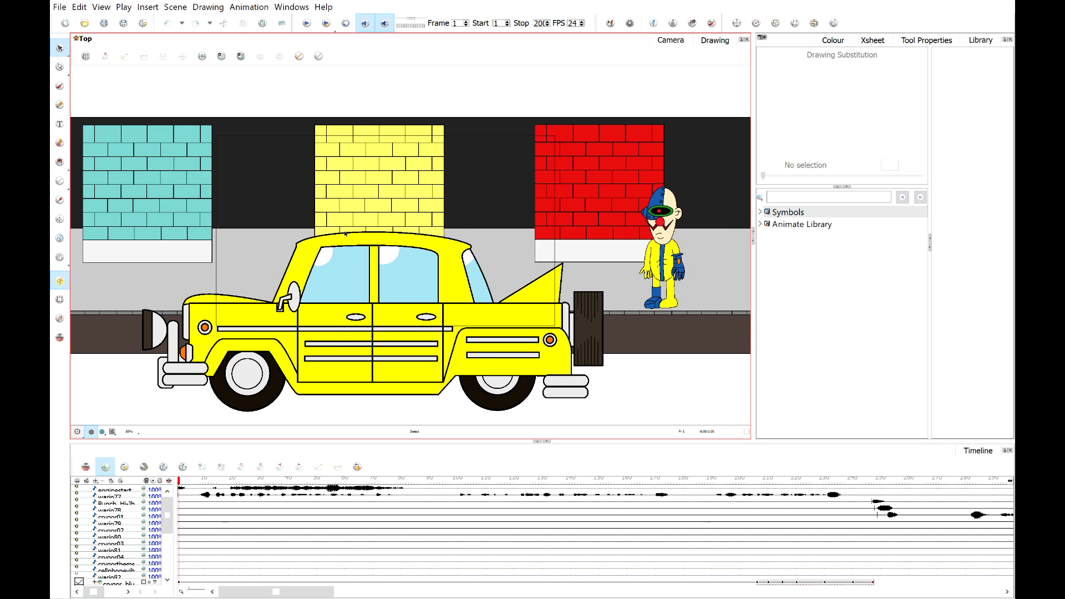
pyautogui.scroll(5, 355, 222)
pyautogui.scroll(-1, 344, 234)
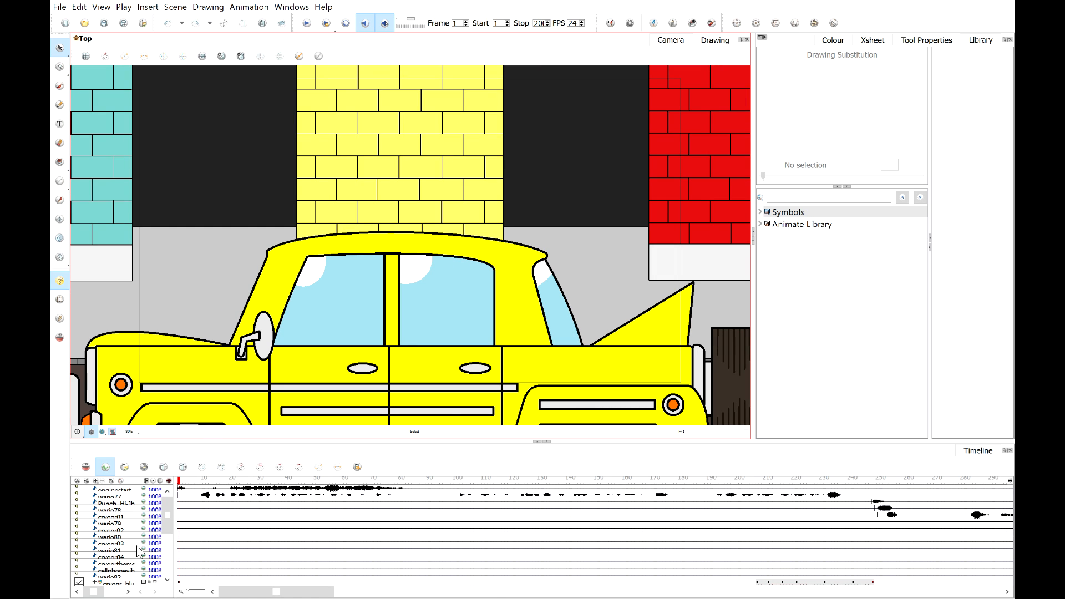
# Open the Dribble and Spitz cab scene, then switch back to the street scene.
pyautogui.hotkey('shift', 'm')
pyautogui.click(304, 24)
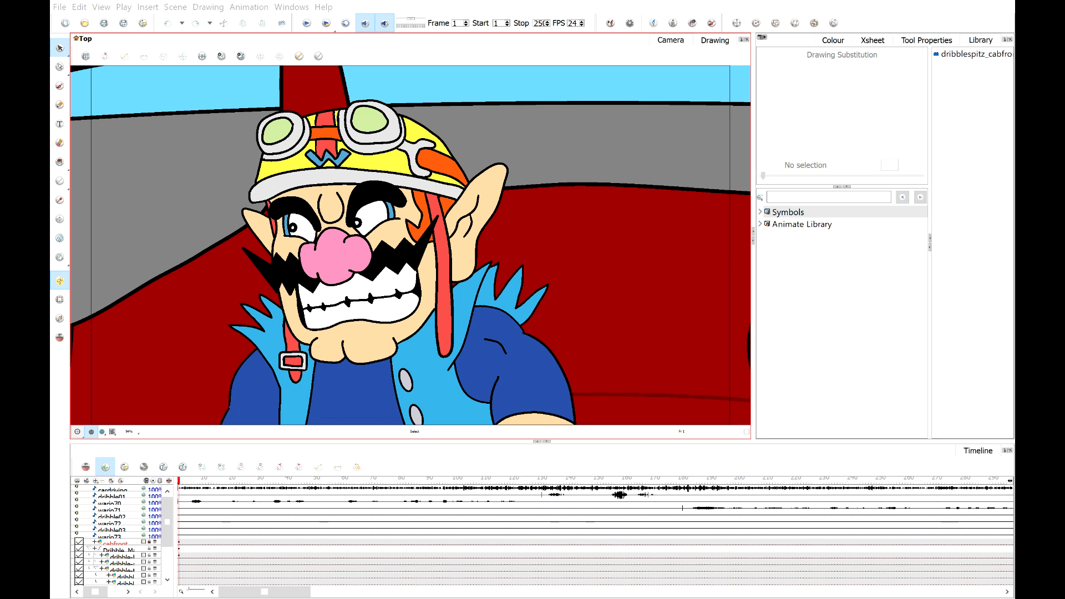
pyautogui.click(536, 391)
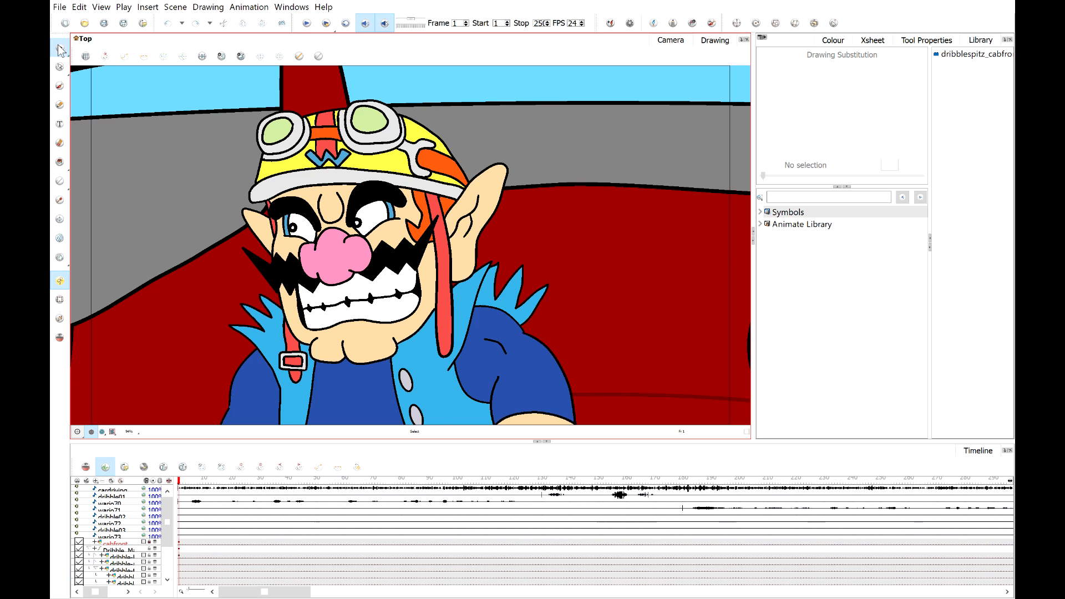
pyautogui.click(282, 60)
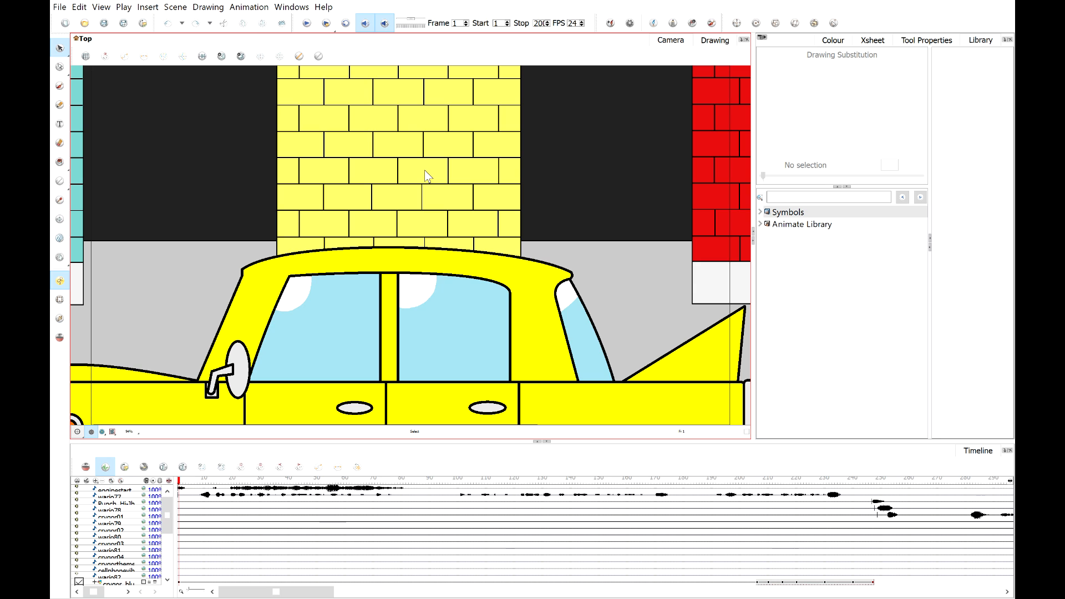
# Play back the street scene and scrub back to Crygor's outstretched arm around frame 395.
pyautogui.click(308, 24)
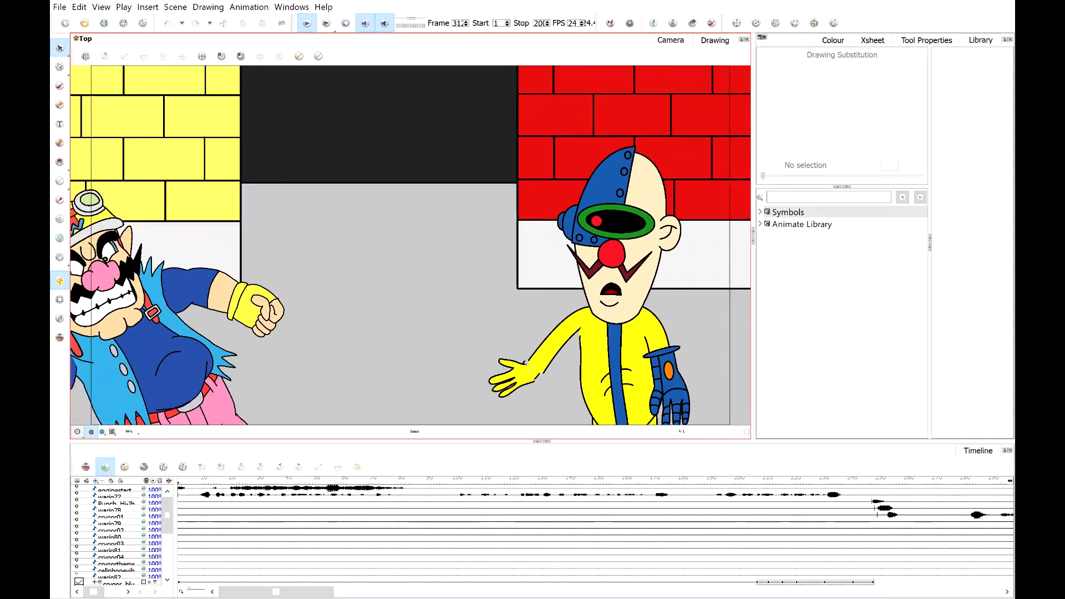
pyautogui.click(308, 24)
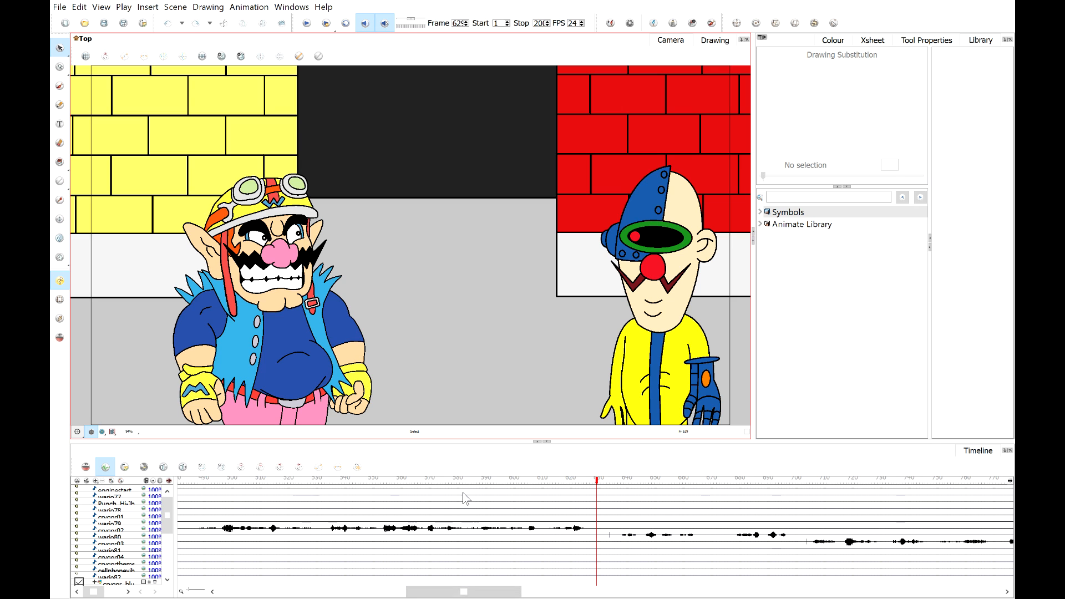
pyautogui.click(382, 480)
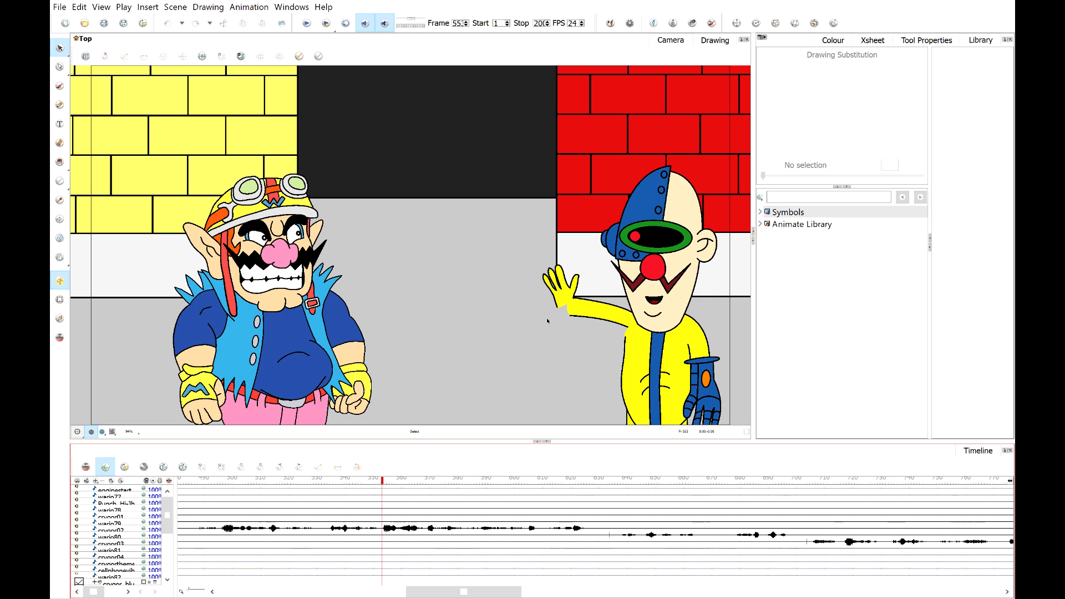
pyautogui.moveTo(377, 482); pyautogui.dragTo(308, 491)
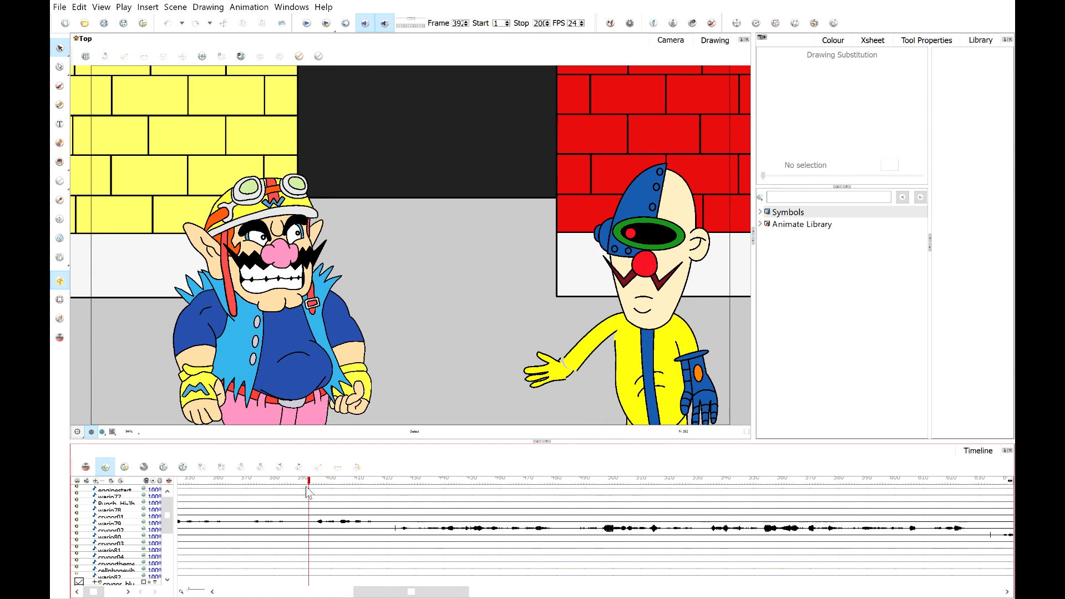
# Examine the separate pieces of Crygor's outstretched arm at frame 395: the hand, the upper arm and the joint gap.
pyautogui.scroll(2, 574, 372)
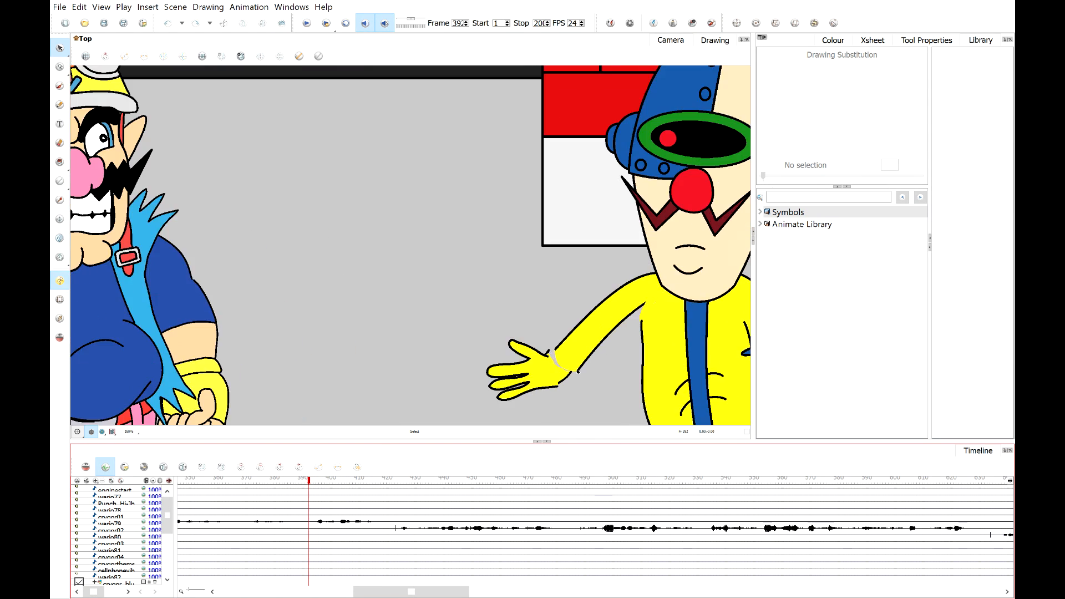
pyautogui.click(530, 369)
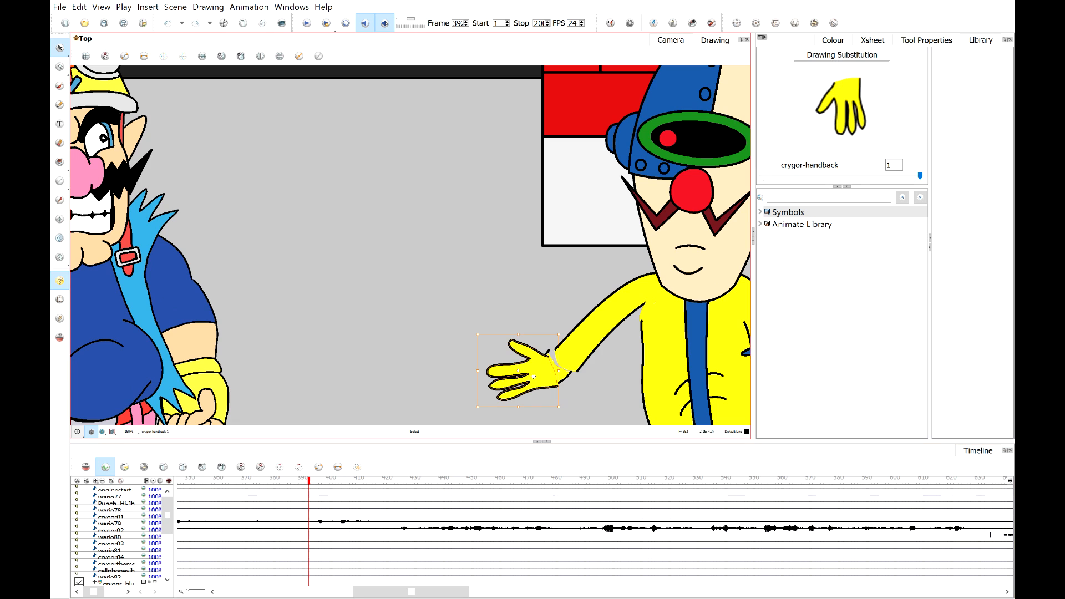
pyautogui.click(60, 299)
pyautogui.click(593, 349)
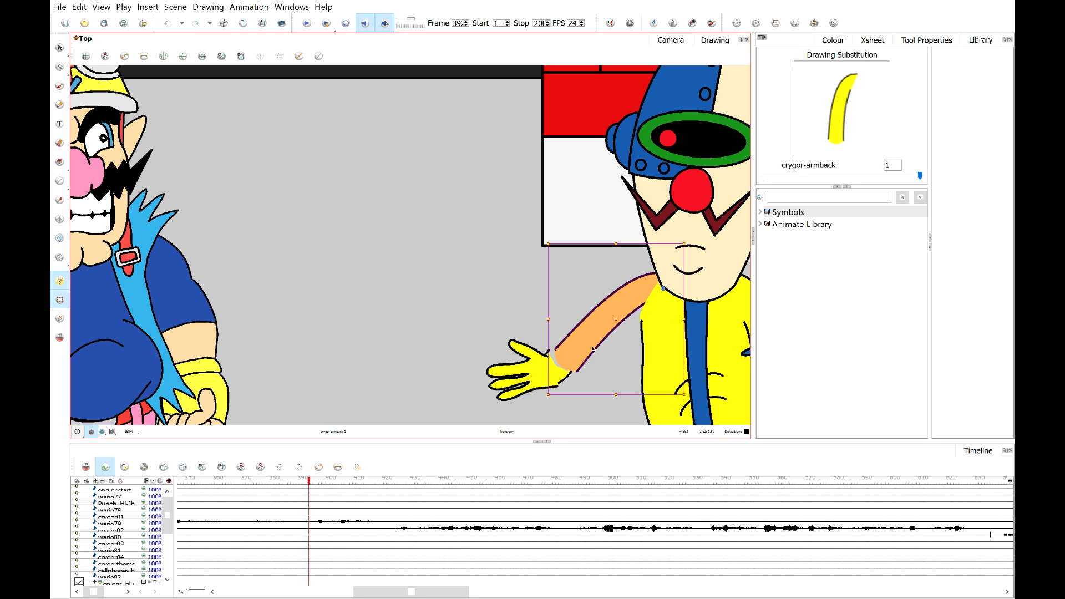
pyautogui.click(561, 376)
pyautogui.scroll(2, 562, 376)
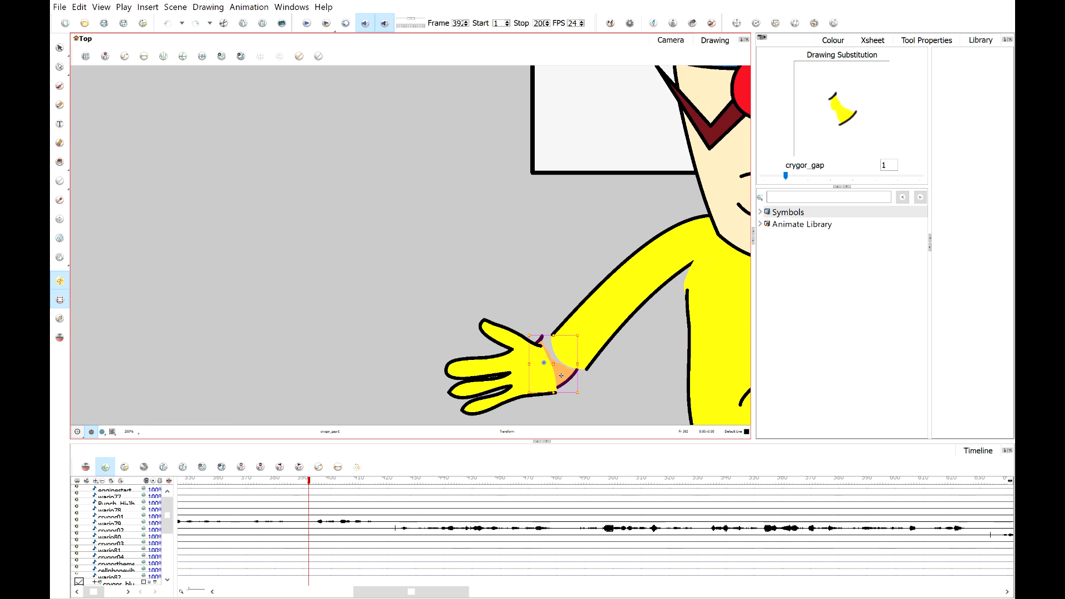
pyautogui.scroll(-3, 564, 365)
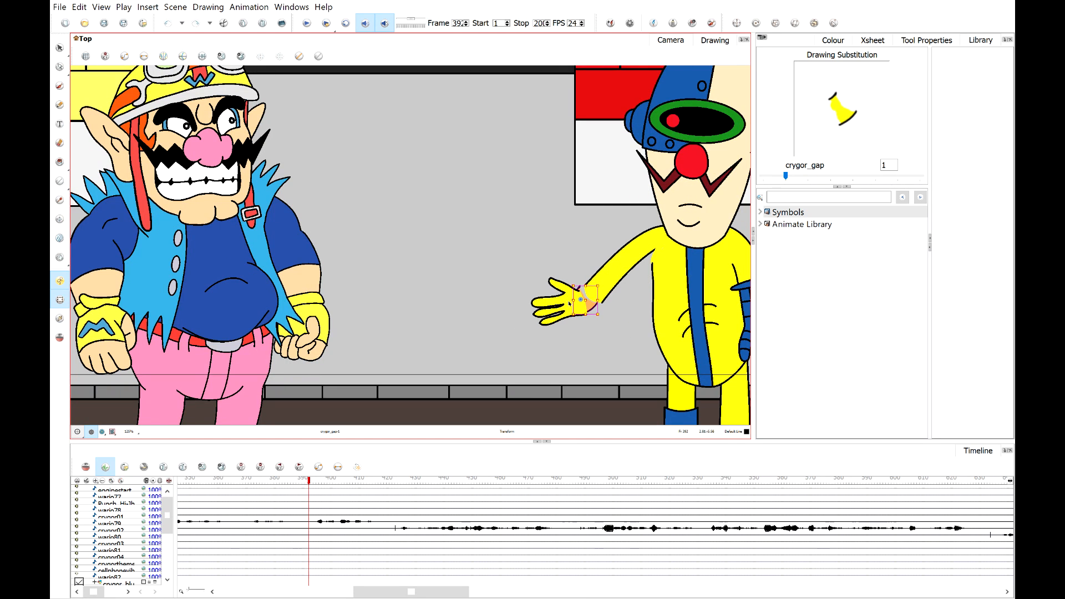
pyautogui.scroll(4, 598, 309)
pyautogui.scroll(-2, 570, 295)
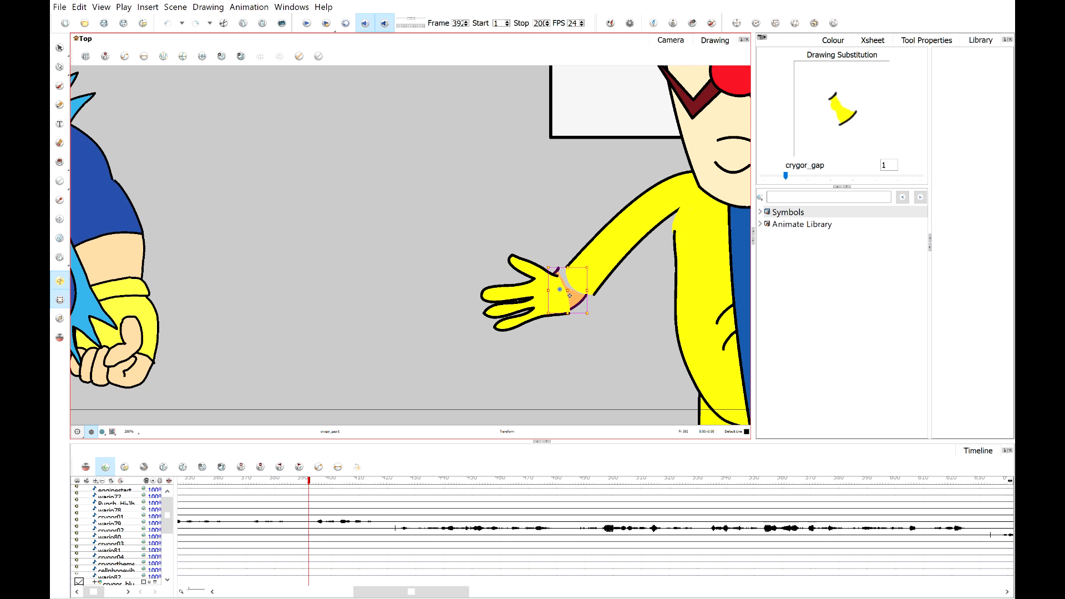
pyautogui.scroll(-4, 458, 277)
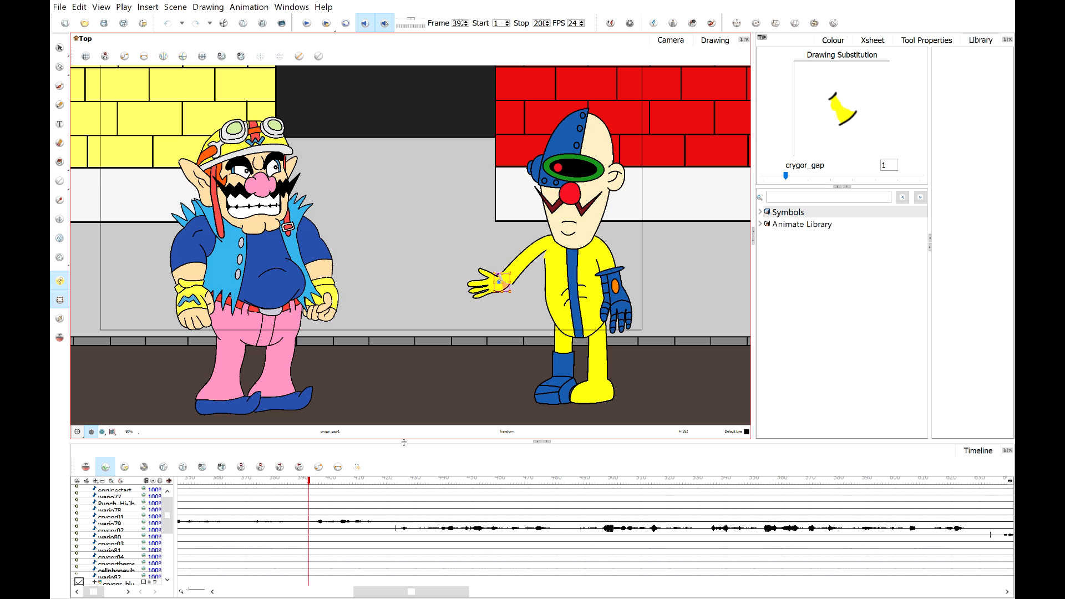
pyautogui.click(422, 271)
pyautogui.scroll(3, 421, 269)
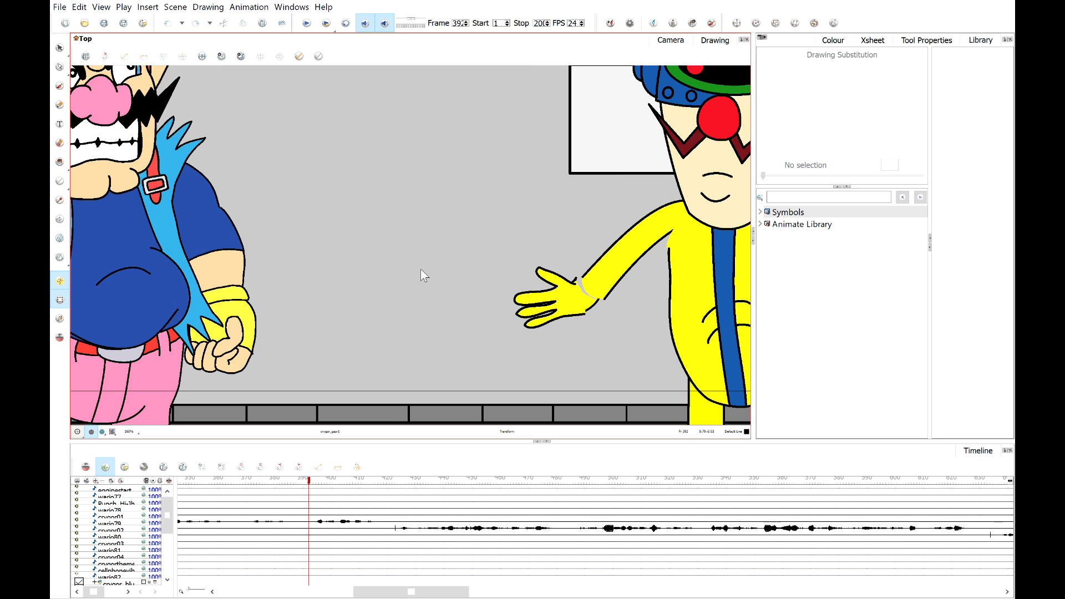
pyautogui.scroll(-2, 420, 269)
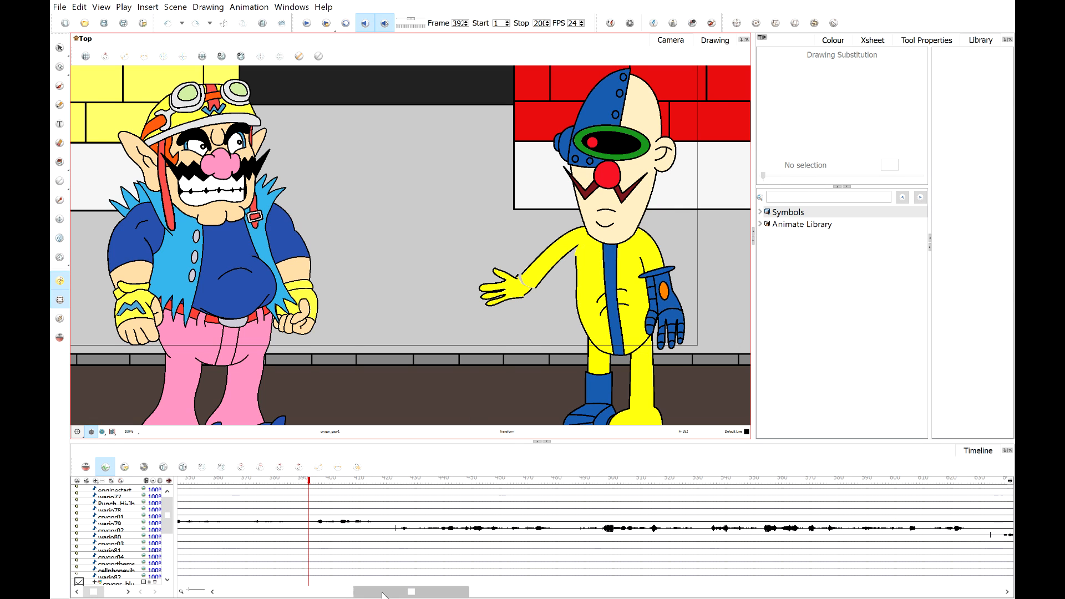
# Move back to around frame 295 and select the keyframes of Crygor's back arm and hand layers there.
pyautogui.moveTo(381, 593); pyautogui.dragTo(341, 596)
pyautogui.click(320, 481)
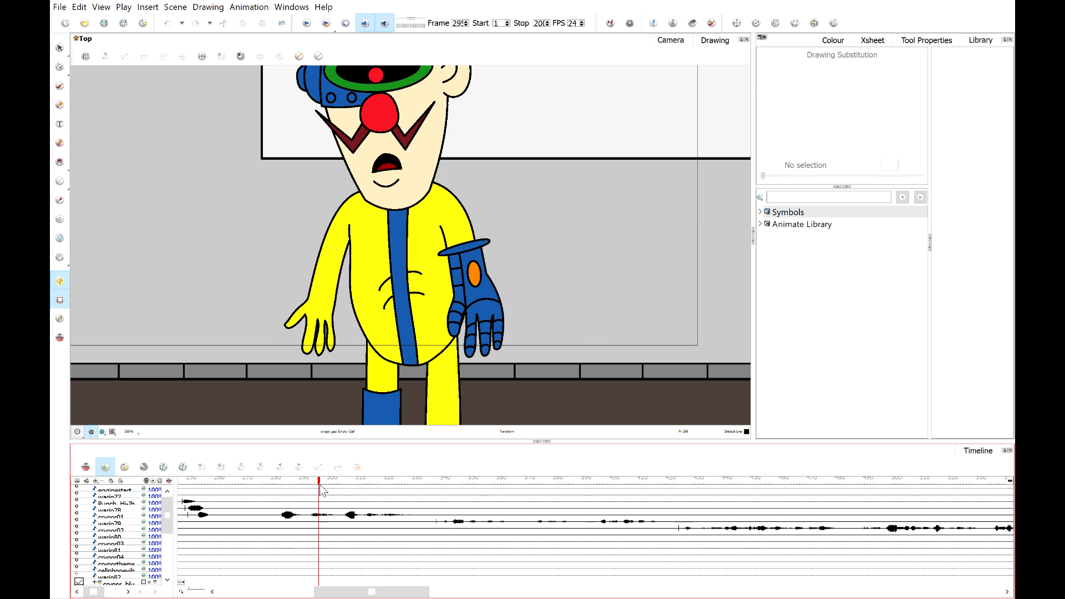
pyautogui.click(112, 432)
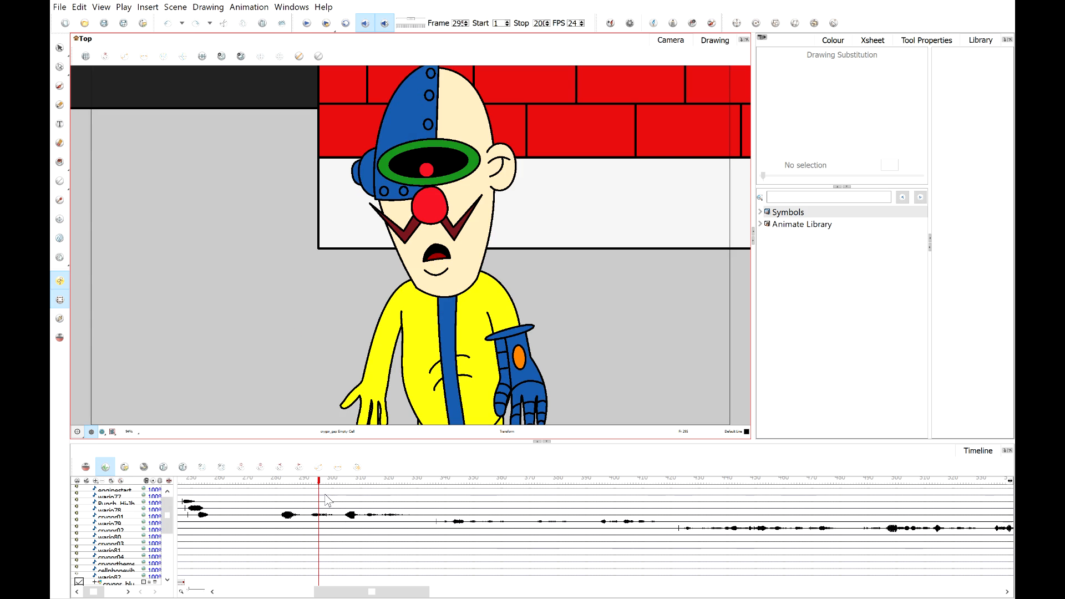
pyautogui.moveTo(314, 481); pyautogui.dragTo(403, 516)
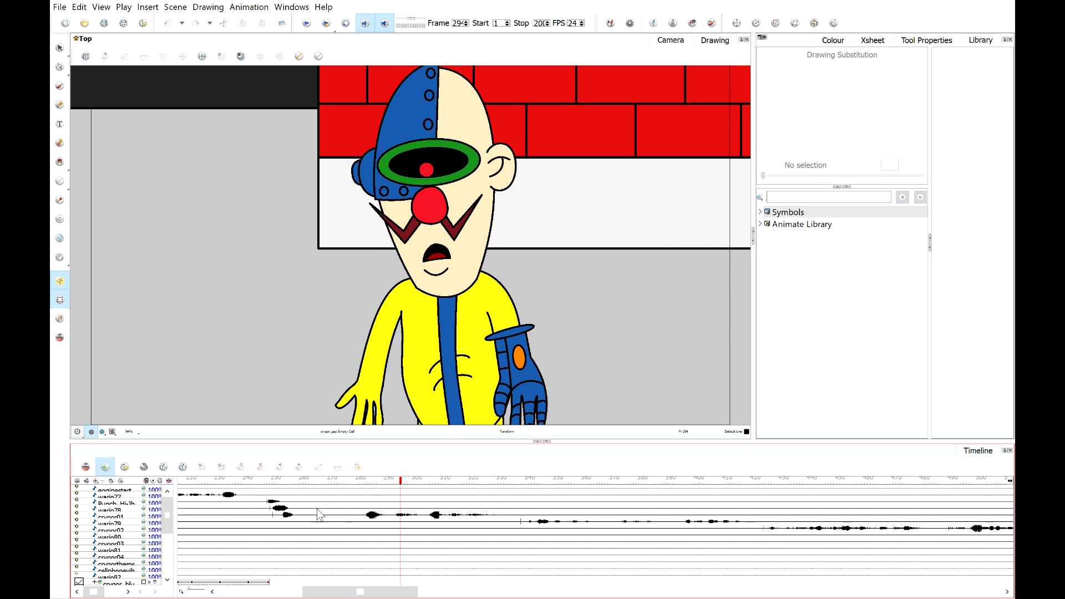
pyautogui.click(368, 349)
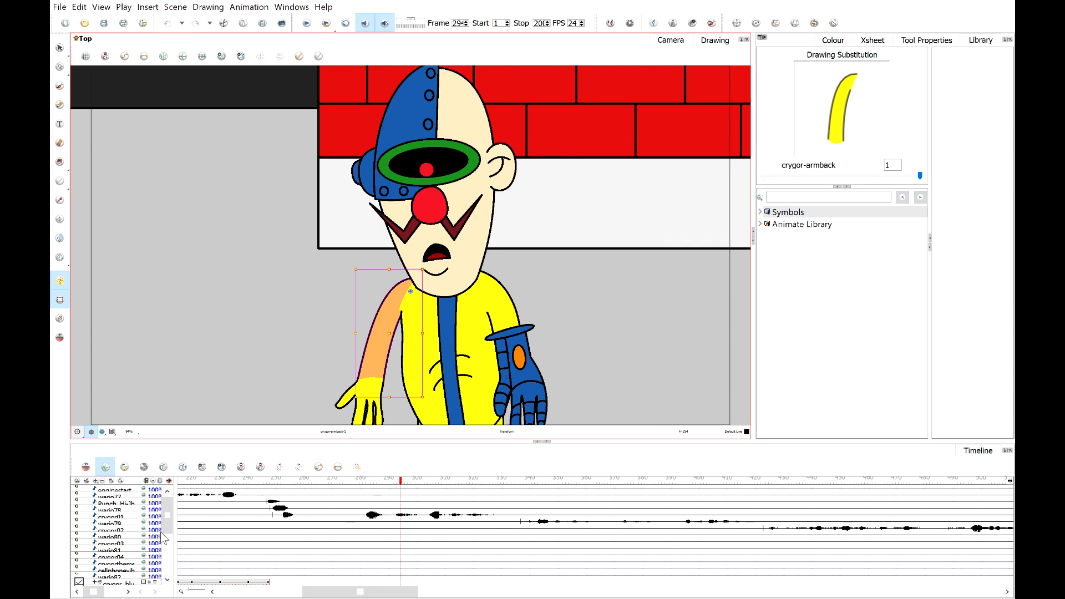
pyautogui.moveTo(168, 521); pyautogui.dragTo(168, 562)
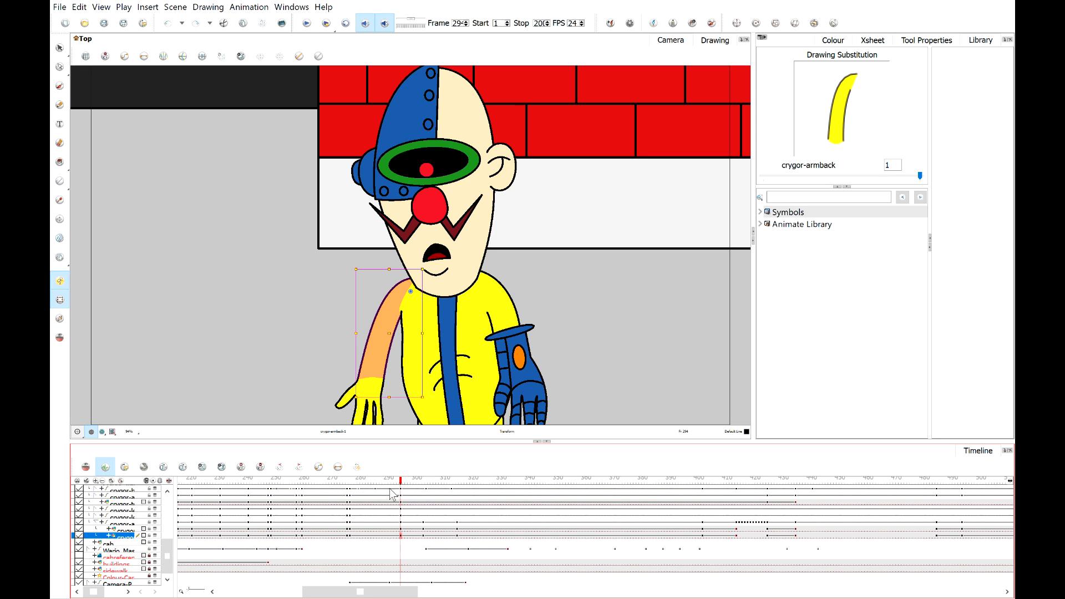
pyautogui.moveTo(401, 481); pyautogui.dragTo(402, 491)
pyautogui.click(404, 530)
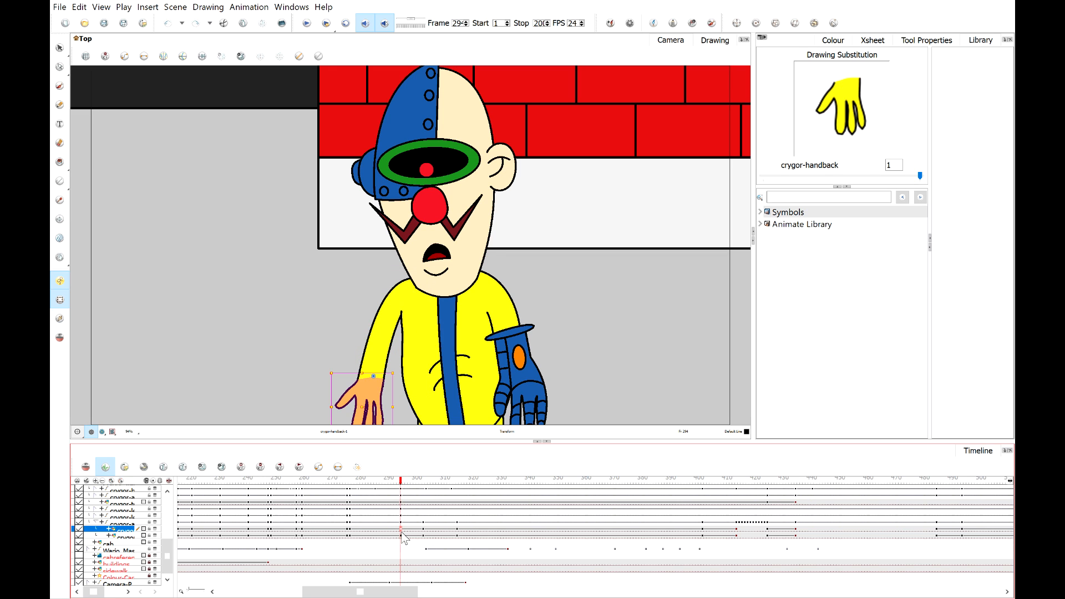
pyautogui.click(401, 537)
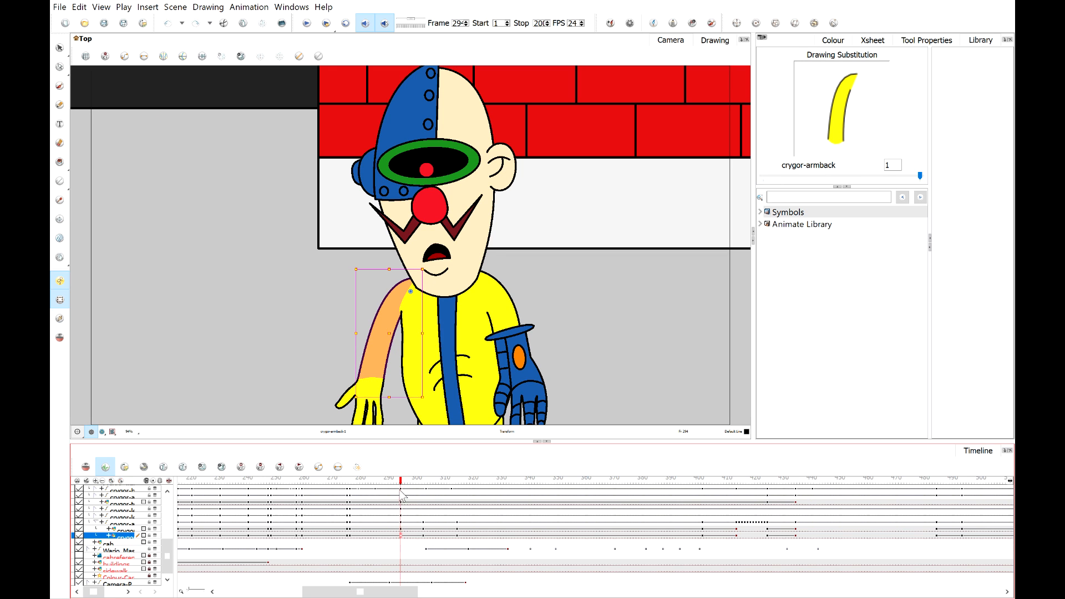
pyautogui.scroll(3, 368, 405)
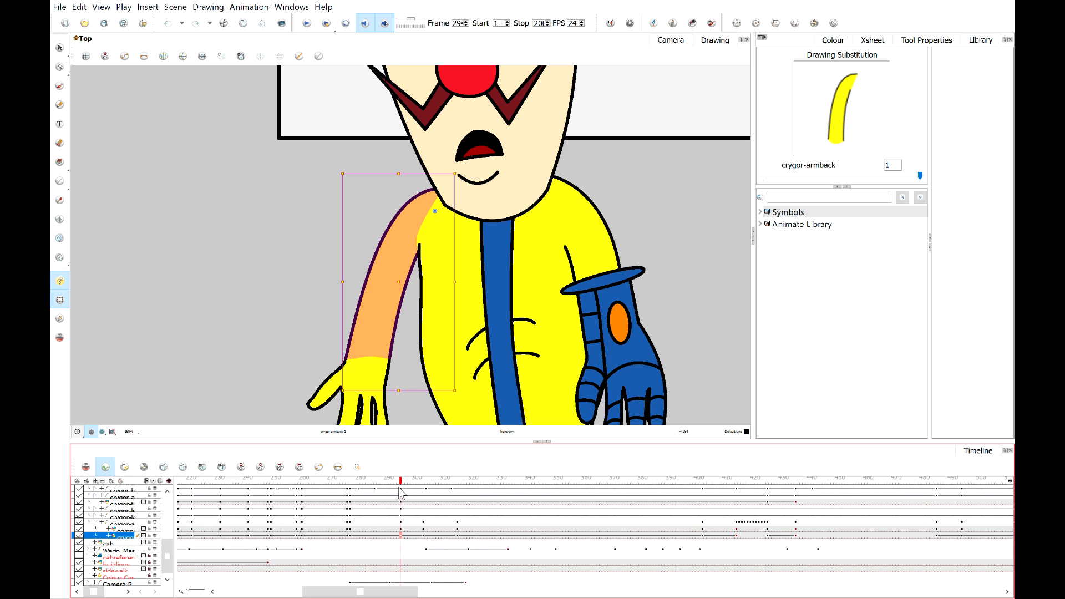
# Step back and forth around frame 295 to review how Crygor's lowered arm and hand move.
pyautogui.moveTo(402, 483); pyautogui.dragTo(397, 483)
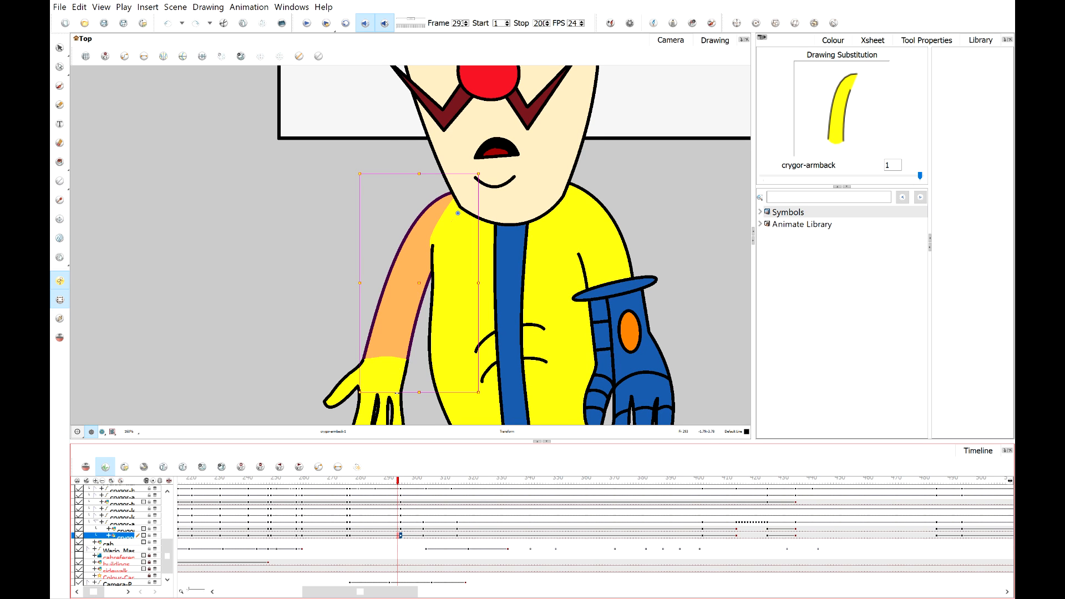
pyautogui.keyDown('shift'); pyautogui.click(379, 390); pyautogui.keyUp('shift')
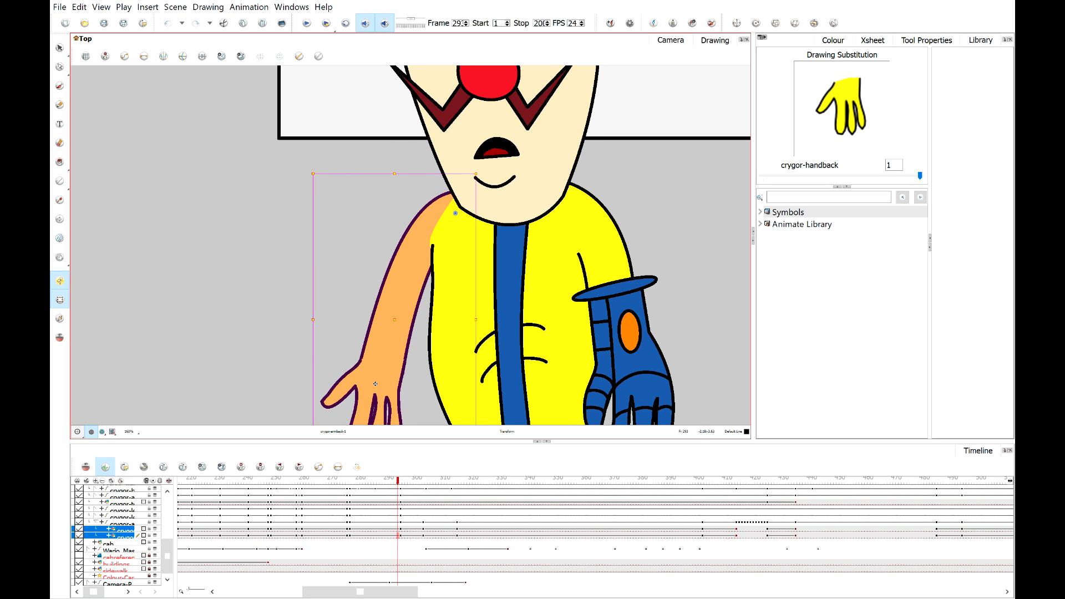
pyautogui.moveTo(393, 482)
pyautogui.mouseDown()
pyautogui.moveTo(402, 482)
pyautogui.moveTo(386, 482)
pyautogui.mouseUp()
pyautogui.click(289, 264)
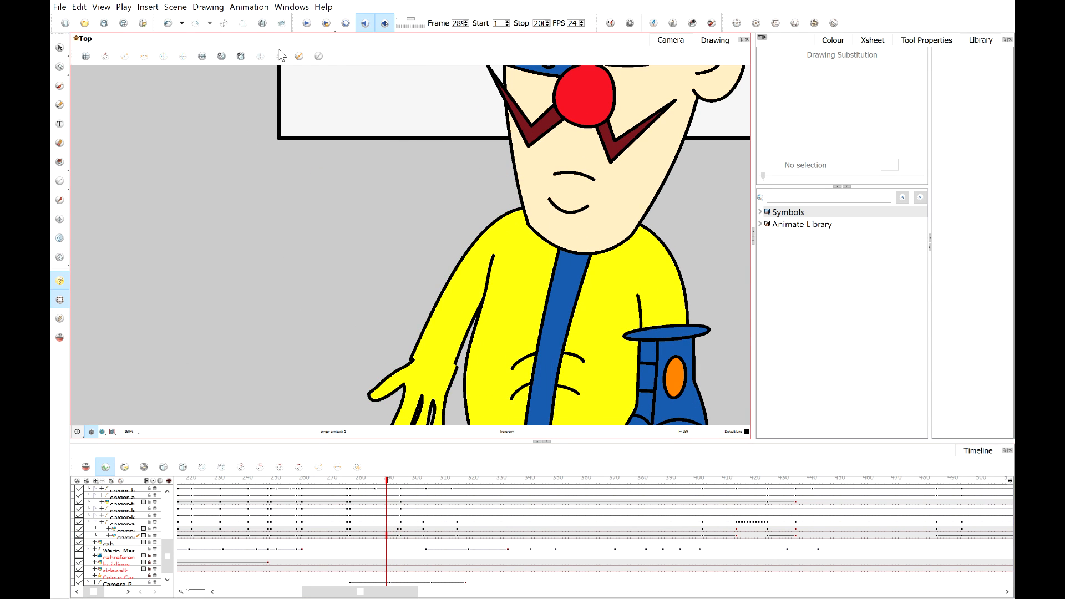
pyautogui.click(304, 23)
pyautogui.click(304, 24)
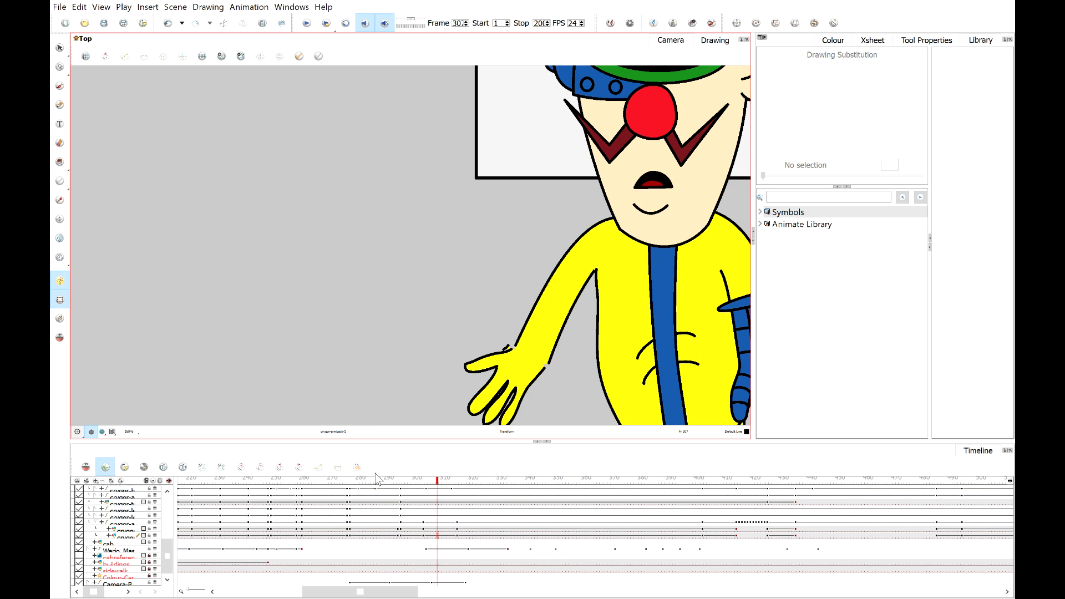
pyautogui.moveTo(392, 479); pyautogui.dragTo(397, 479)
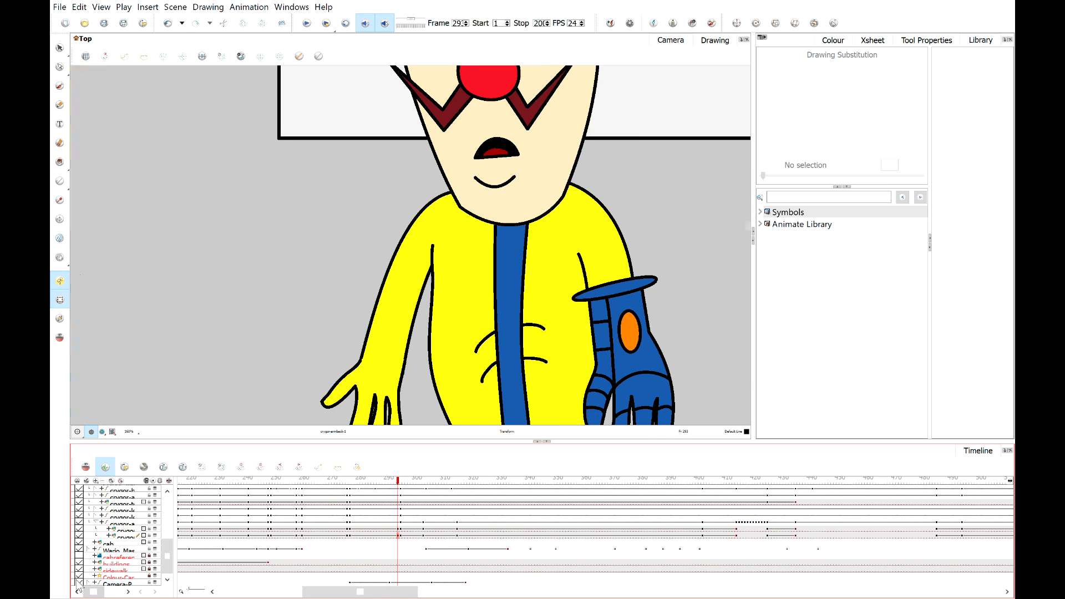
# Select Crygor's back arm and hand at around frame 290 and nudge the hand slightly.
pyautogui.click(77, 582)
pyautogui.moveTo(626, 297); pyautogui.dragTo(448, 264)
pyautogui.scroll(1, 444, 259)
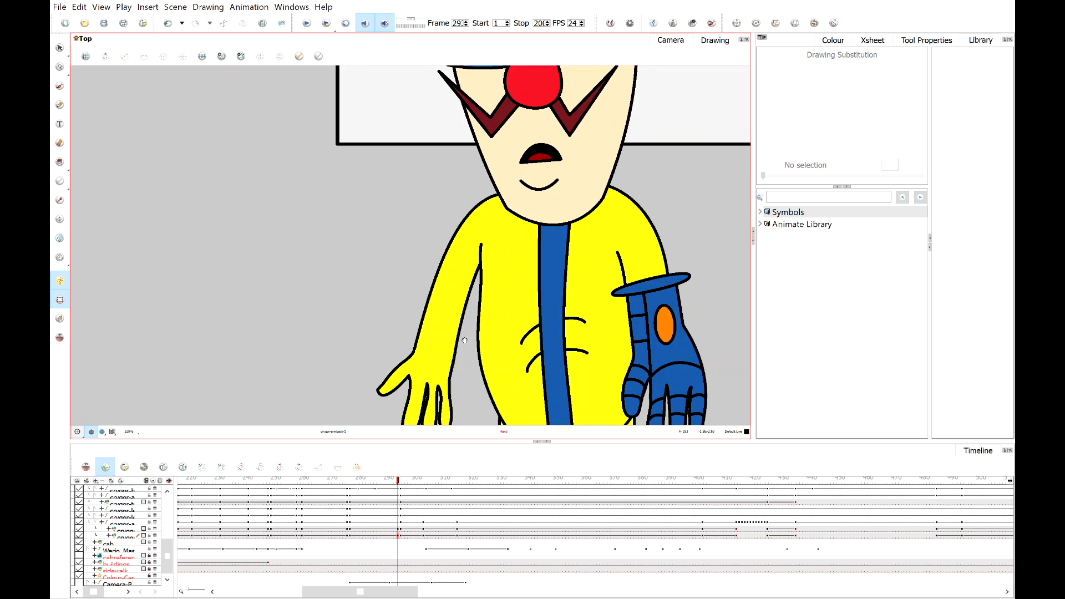
pyautogui.moveTo(466, 337); pyautogui.dragTo(389, 282)
pyautogui.moveTo(390, 480)
pyautogui.mouseDown()
pyautogui.moveTo(360, 479)
pyautogui.moveTo(392, 480)
pyautogui.moveTo(381, 480)
pyautogui.mouseUp()
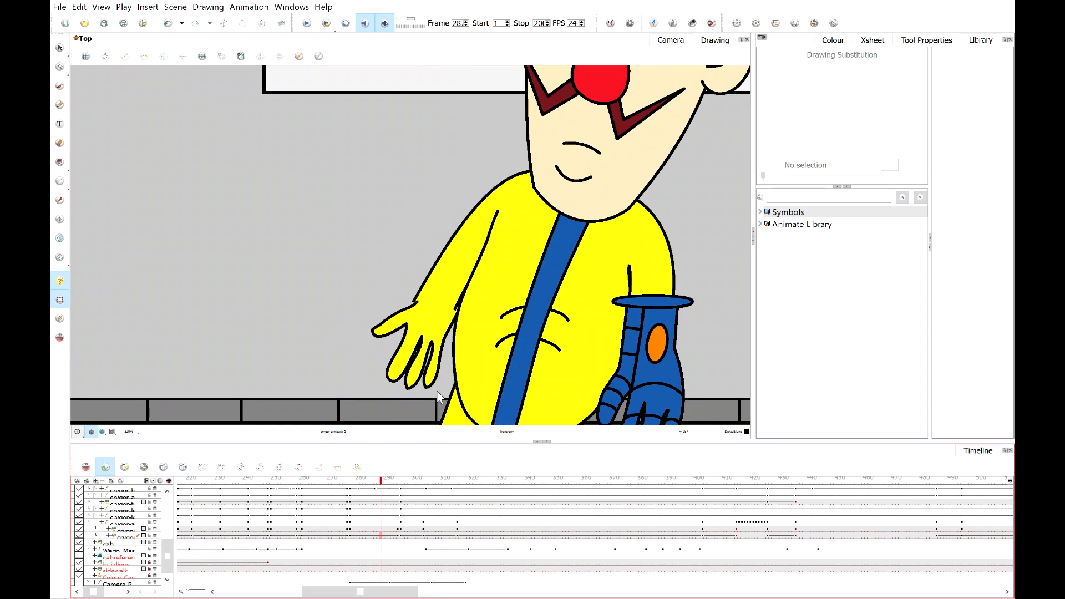
pyautogui.click(398, 536)
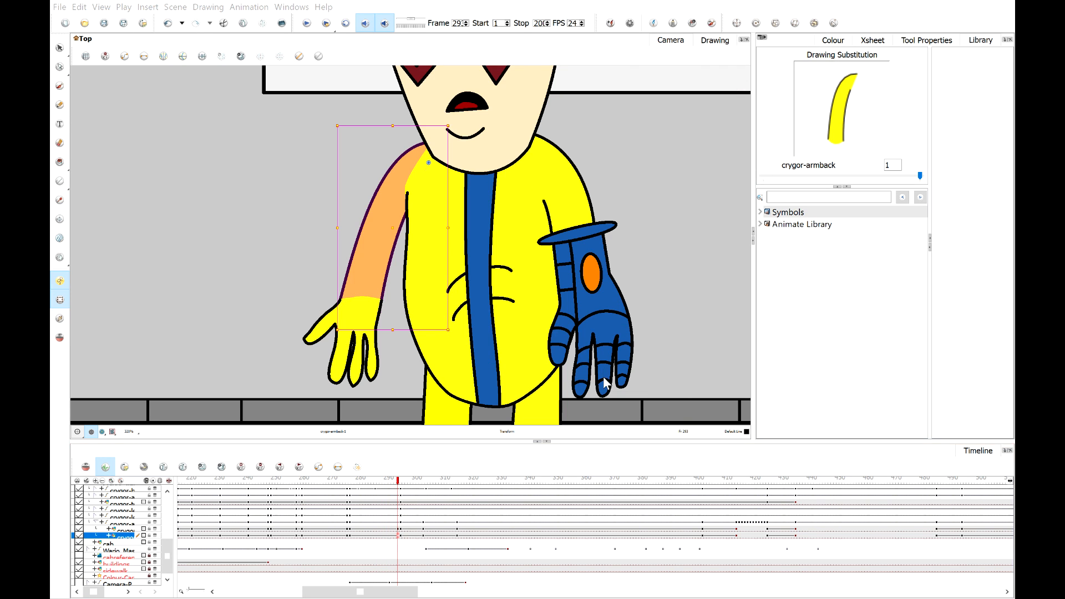
pyautogui.keyDown('ctrl'); pyautogui.click(399, 529); pyautogui.keyUp('ctrl')
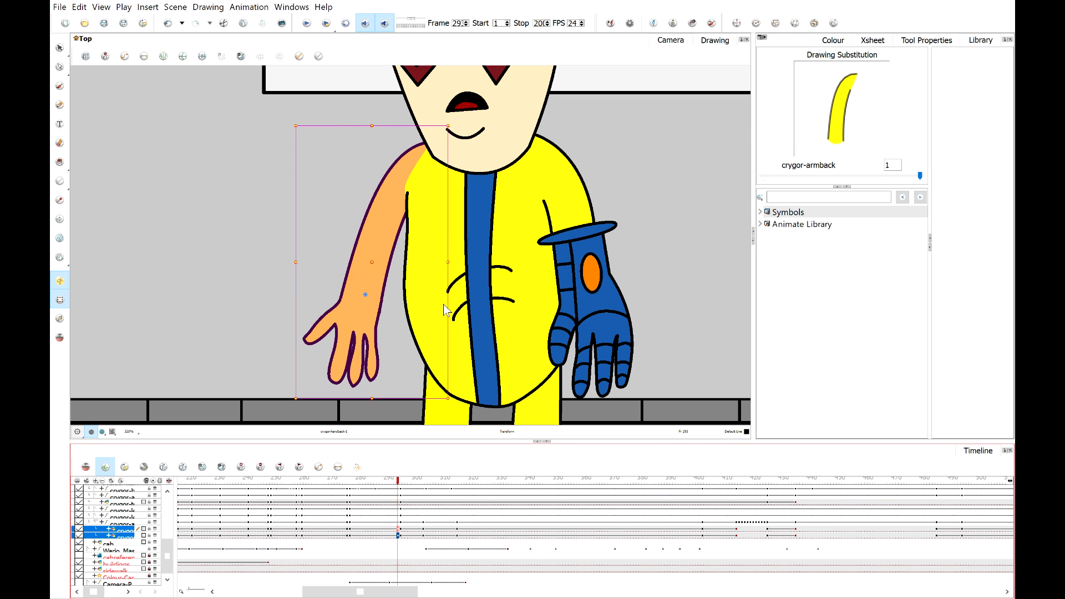
pyautogui.click(398, 530)
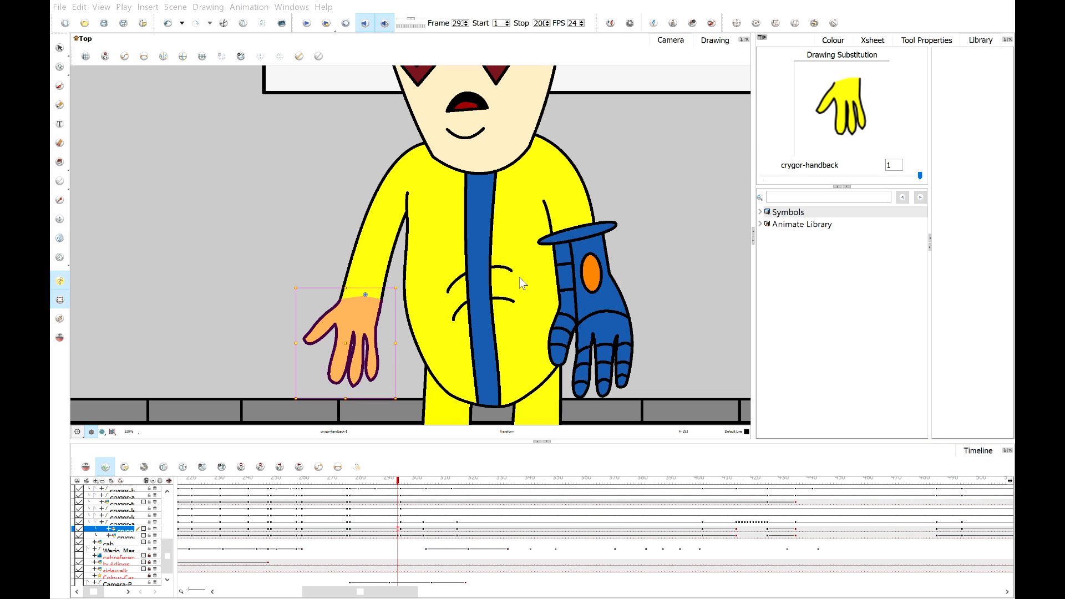
pyautogui.moveTo(383, 481)
pyautogui.mouseDown()
pyautogui.moveTo(352, 481)
pyautogui.moveTo(395, 484)
pyautogui.moveTo(375, 490)
pyautogui.mouseUp()
pyautogui.scroll(2, 441, 325)
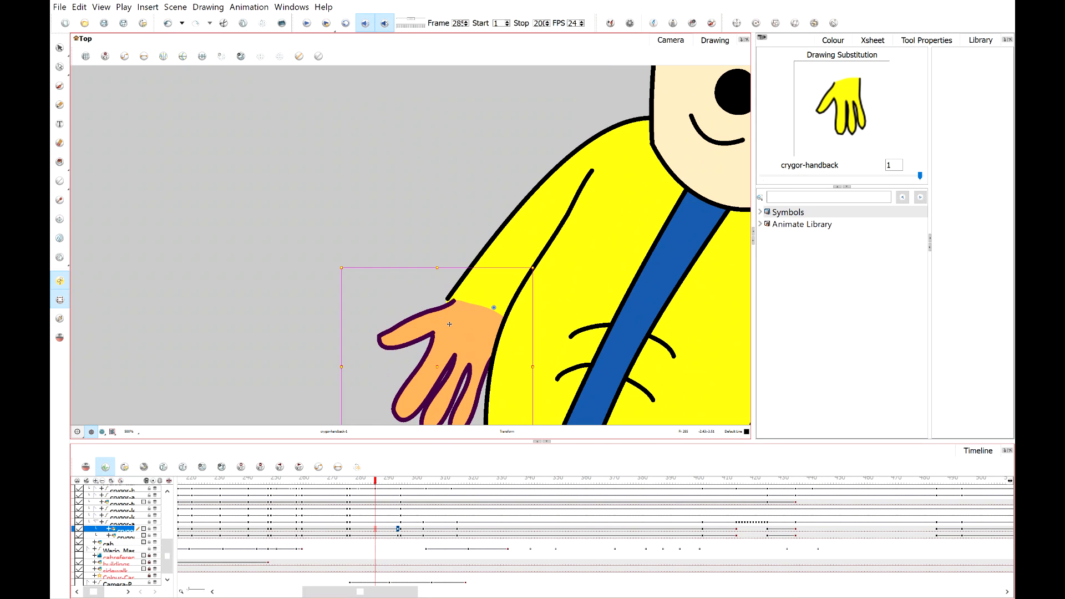
pyautogui.moveTo(441, 325); pyautogui.dragTo(439, 326)
# Return to around frame 295, select the arm layers' keyframes and the arm's parent layer, and review the arm pose.
pyautogui.scroll(-4, 315, 275)
pyautogui.click(266, 272)
pyautogui.scroll(1, 301, 389)
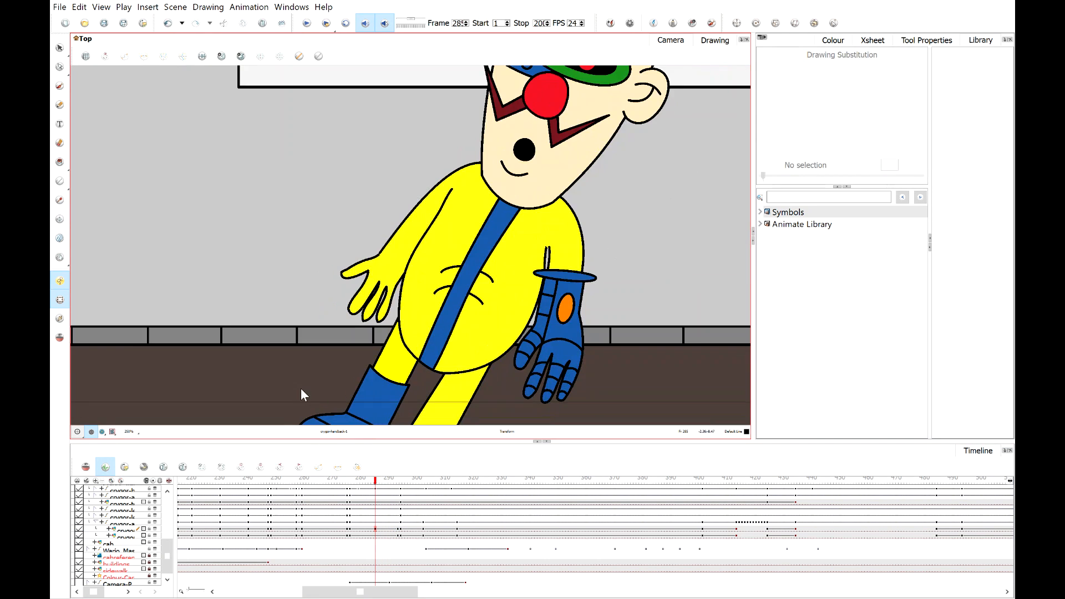
pyautogui.moveTo(358, 483)
pyautogui.mouseDown()
pyautogui.moveTo(433, 484)
pyautogui.moveTo(401, 483)
pyautogui.mouseUp()
pyautogui.scroll(1, 406, 482)
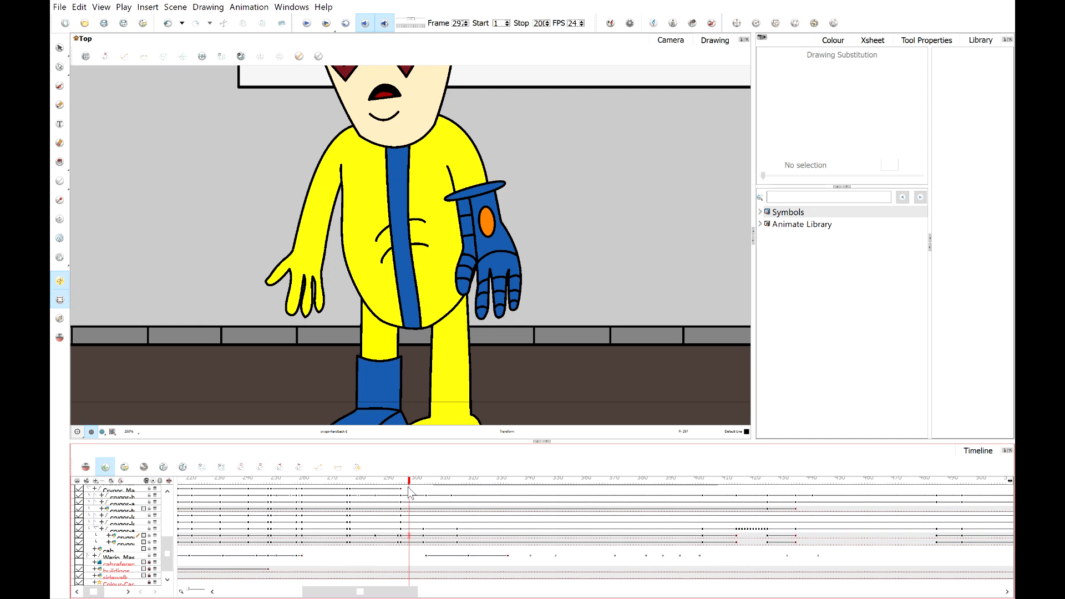
pyautogui.click(401, 536)
pyautogui.keyDown('shift'); pyautogui.click(401, 542); pyautogui.keyUp('shift')
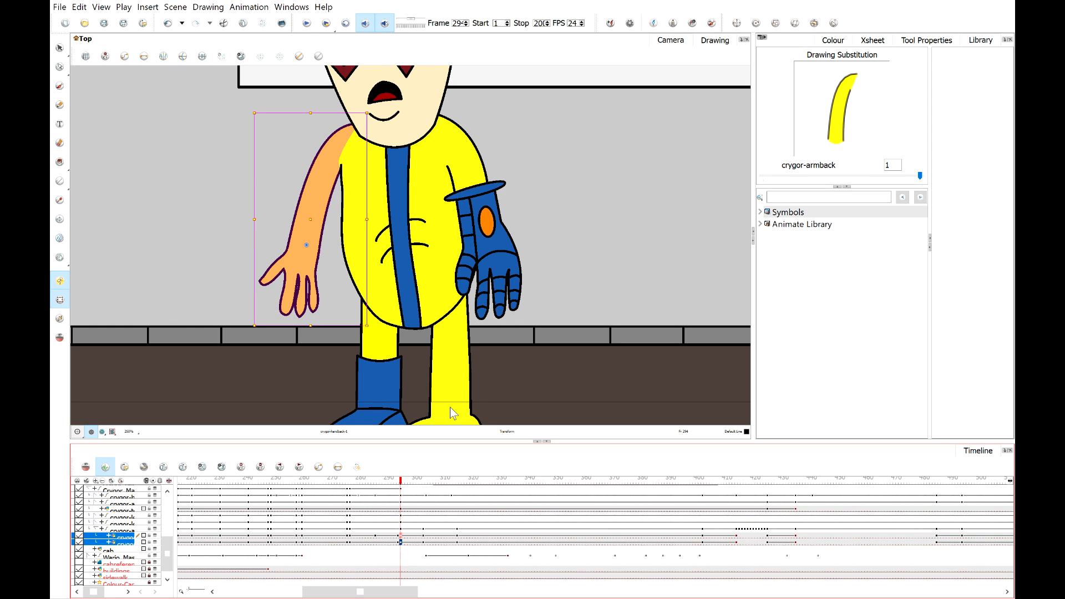
pyautogui.moveTo(403, 481)
pyautogui.mouseDown()
pyautogui.moveTo(417, 483)
pyautogui.moveTo(398, 484)
pyautogui.moveTo(412, 491)
pyautogui.mouseUp()
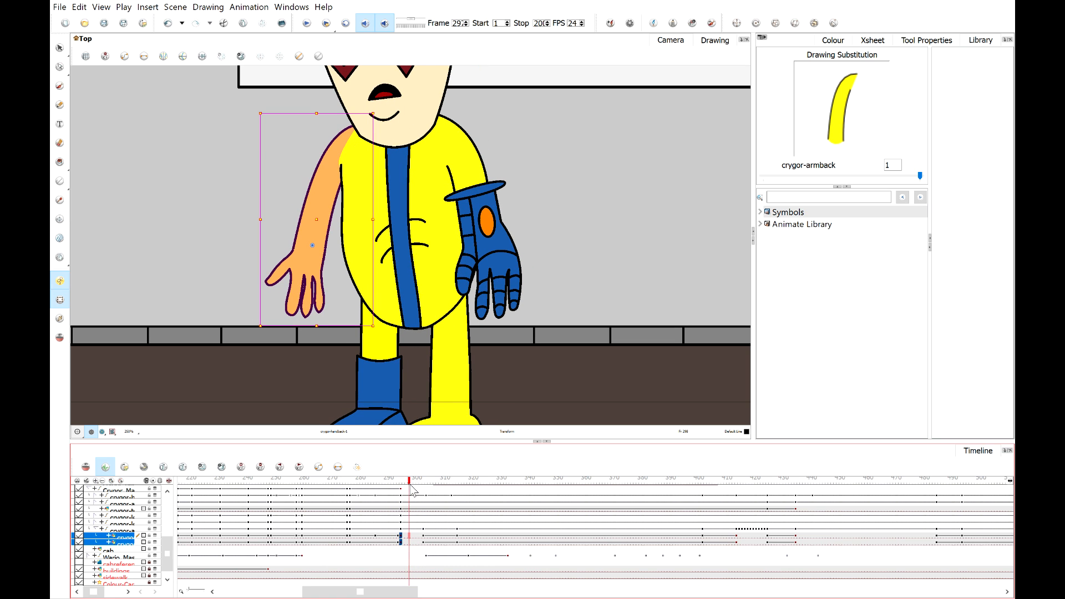
pyautogui.click(95, 529)
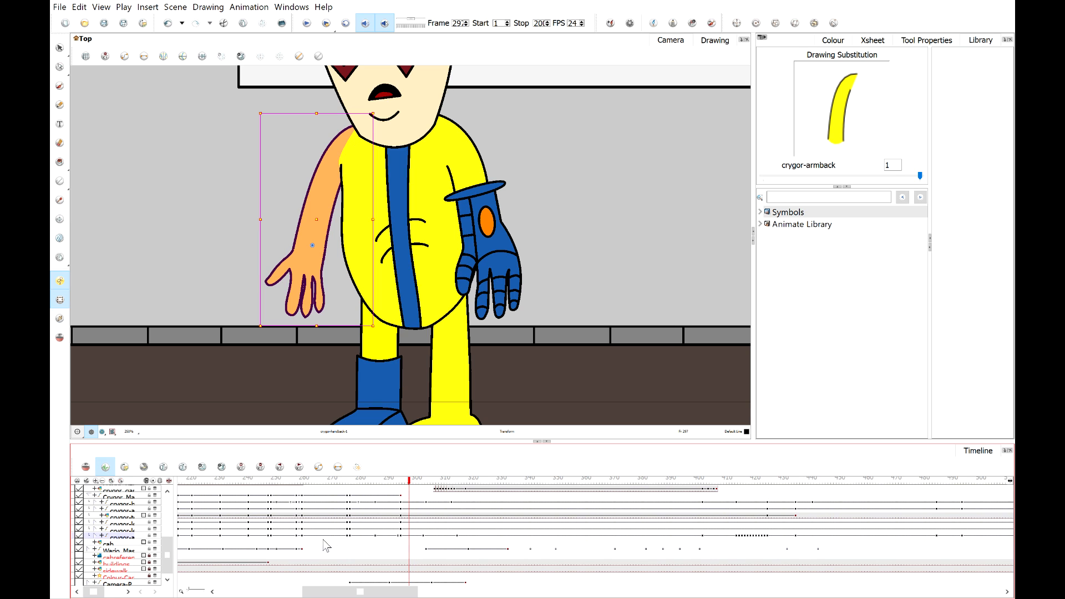
pyautogui.click(404, 536)
pyautogui.press(',')
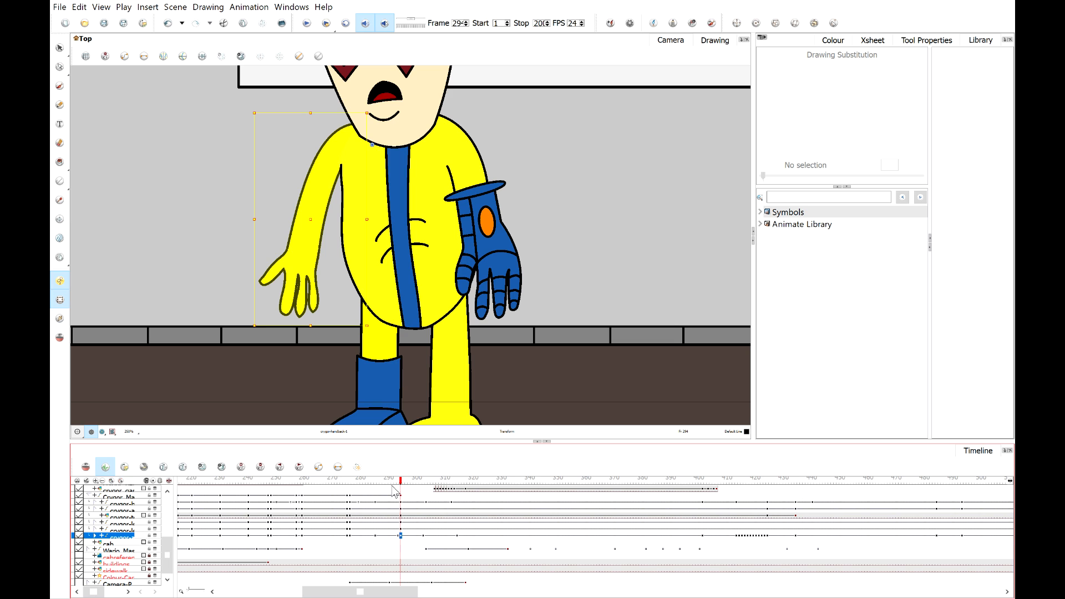
pyautogui.moveTo(402, 480); pyautogui.dragTo(404, 482)
pyautogui.scroll(2, 319, 196)
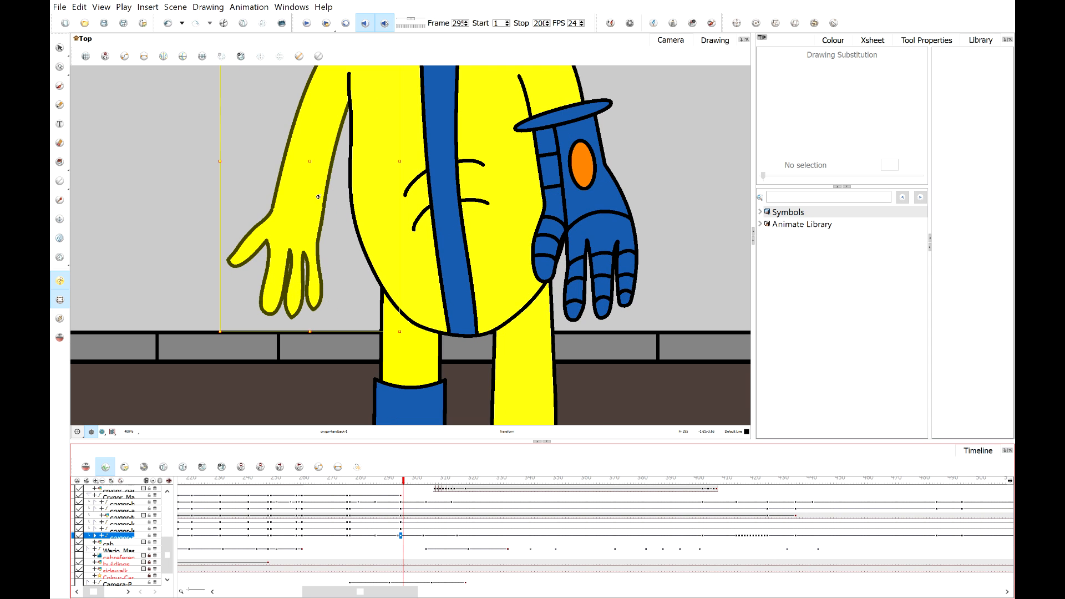
# Select Crygor's back arm and scrub through the frames just after 295 to review the arm's movement.
pyautogui.click(310, 176)
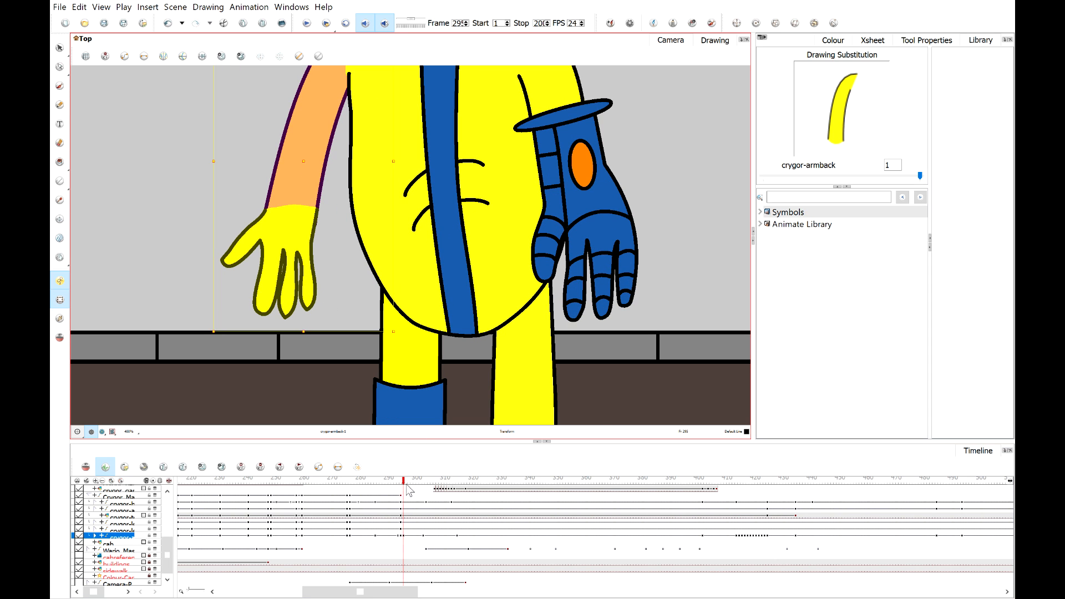
pyautogui.moveTo(407, 485); pyautogui.dragTo(399, 486)
pyautogui.scroll(-4, 230, 235)
pyautogui.click(208, 196)
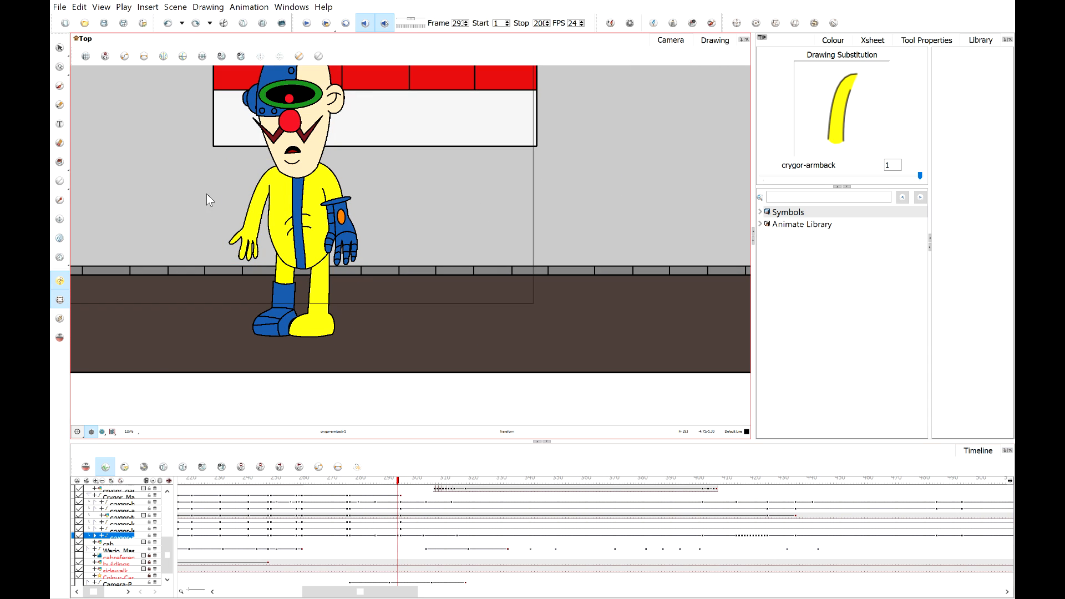
pyautogui.click(306, 22)
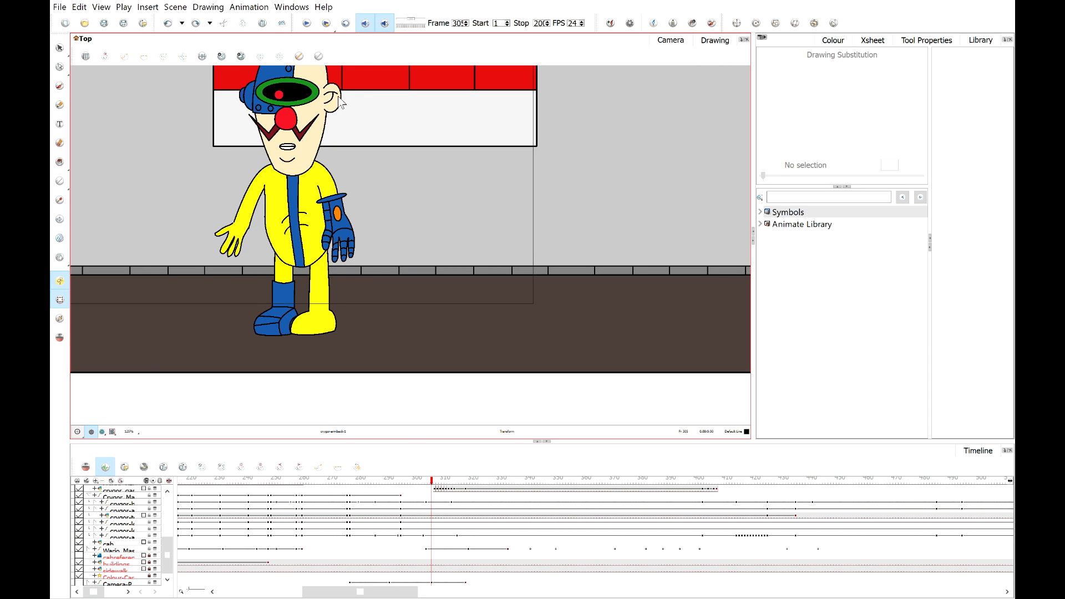
pyautogui.moveTo(416, 487); pyautogui.dragTo(441, 486)
# Select the crygor_gap wrist patch and move it to cover the seam between Crygor's arm and hand around frame 305.
pyautogui.scroll(6, 245, 257)
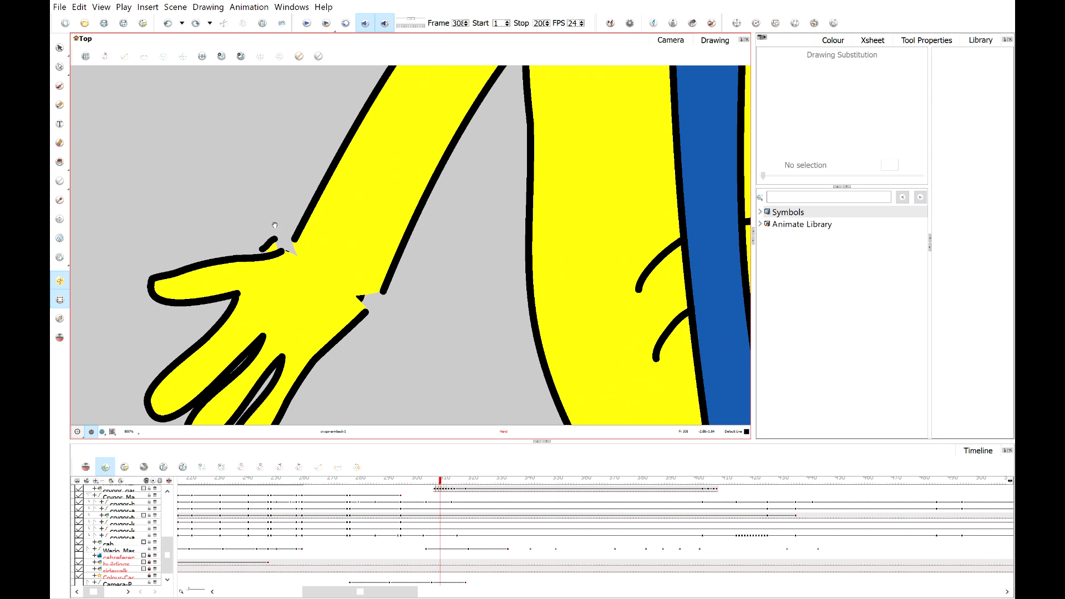
pyautogui.moveTo(305, 207); pyautogui.dragTo(295, 174)
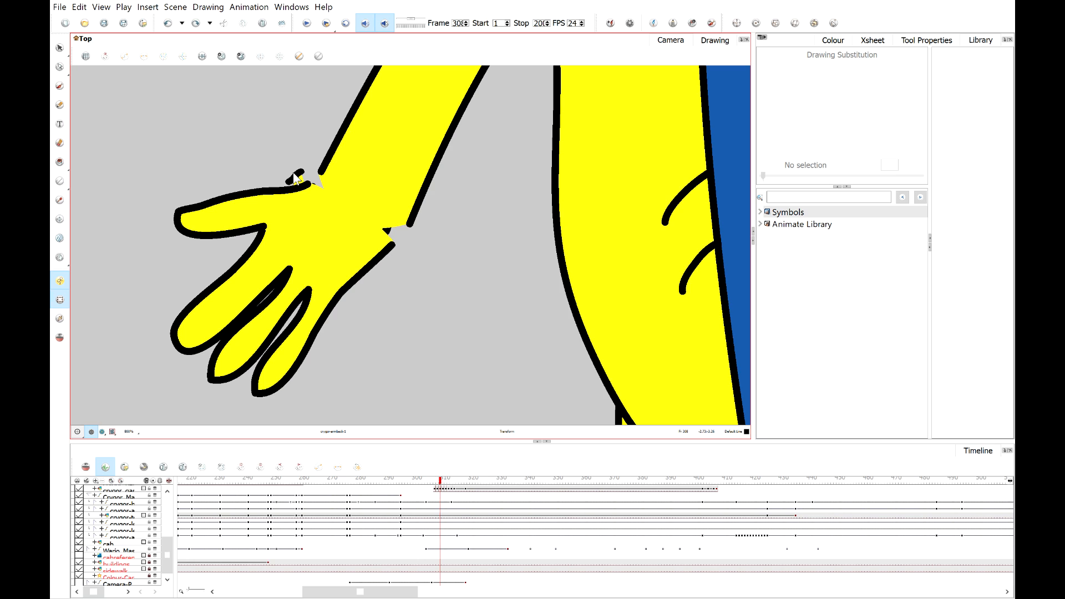
pyautogui.click(299, 181)
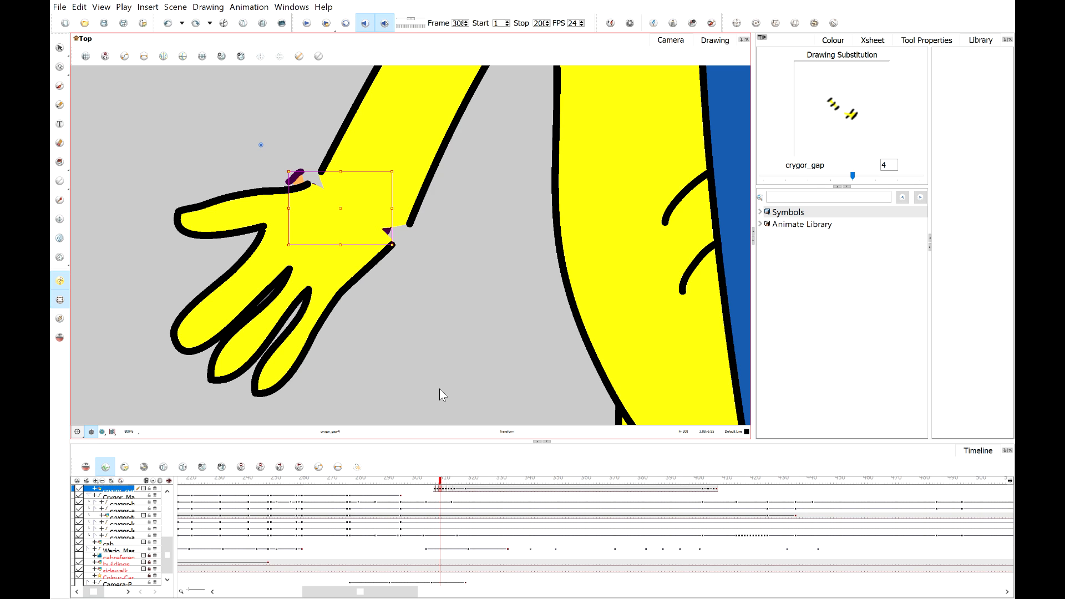
pyautogui.click(432, 481)
pyautogui.moveTo(436, 487); pyautogui.dragTo(434, 487)
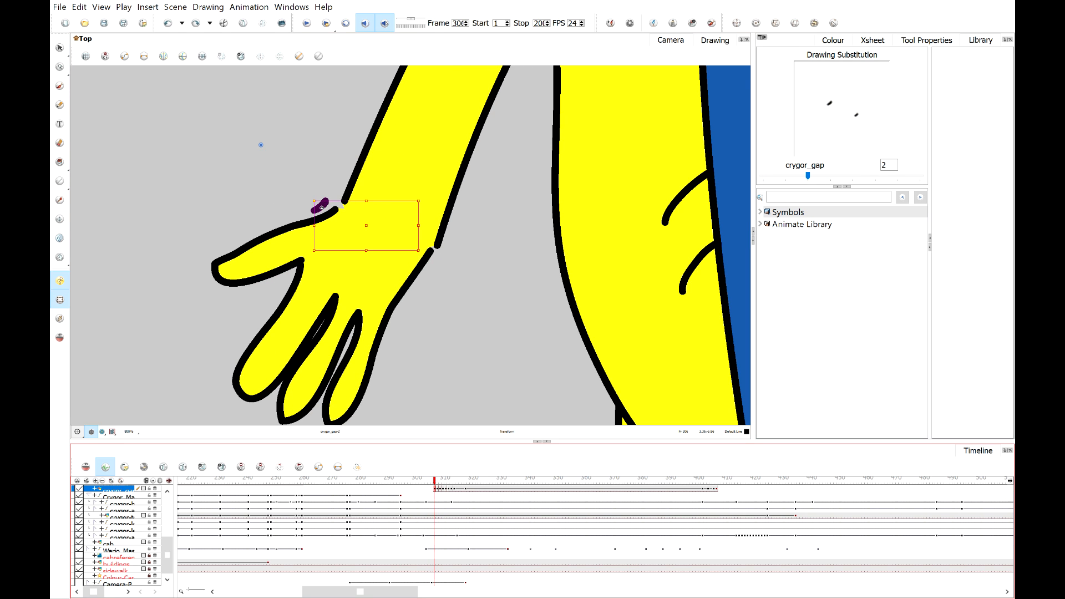
pyautogui.moveTo(322, 207); pyautogui.dragTo(342, 208)
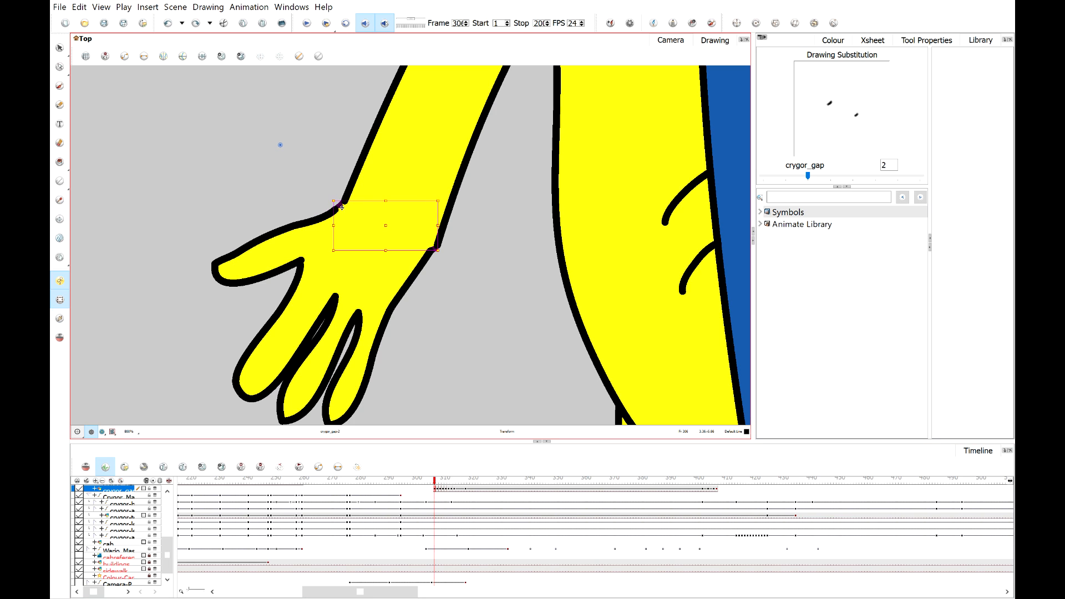
pyautogui.click(322, 191)
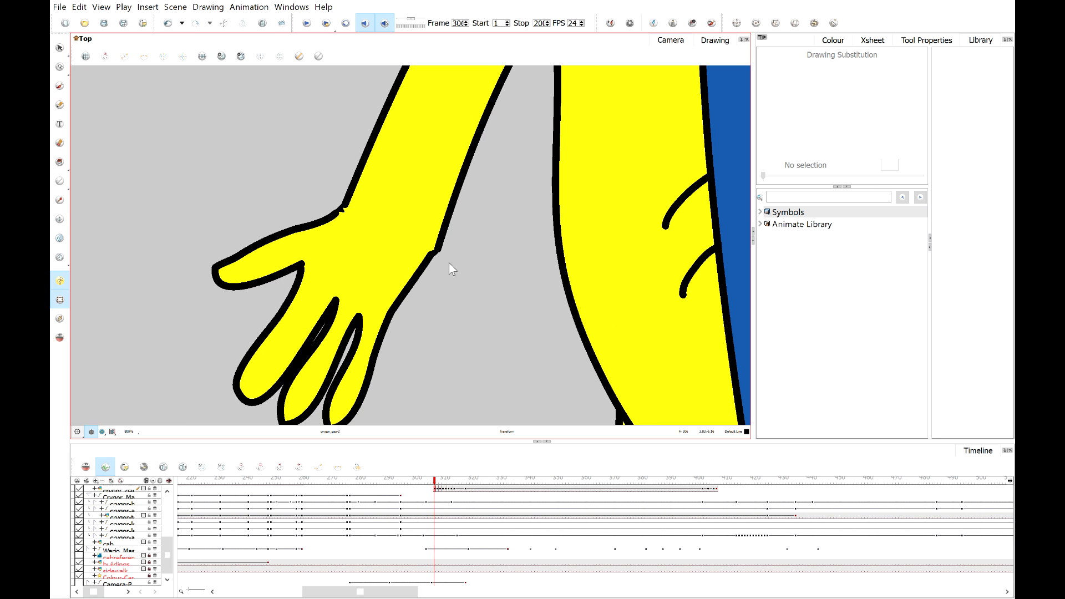
# Step to the next frame and slide the wrist gap patch right to close the seam at the wrist.
pyautogui.moveTo(435, 481); pyautogui.dragTo(436, 481)
pyautogui.click(437, 487)
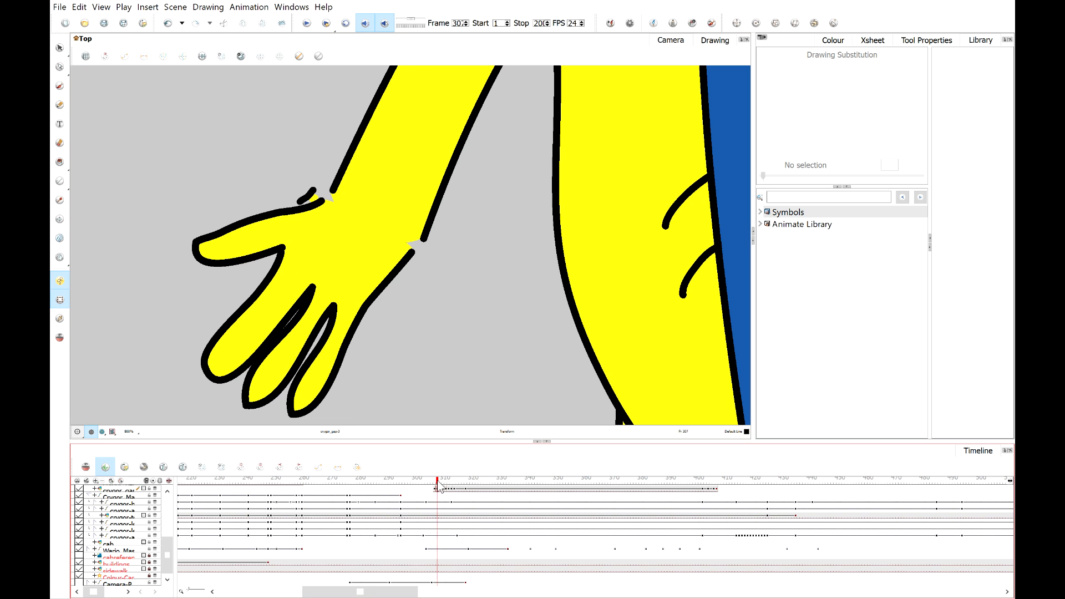
pyautogui.scroll(2, 347, 203)
pyautogui.click(290, 220)
pyautogui.moveTo(290, 220); pyautogui.dragTo(327, 221)
pyautogui.scroll(-2, 286, 184)
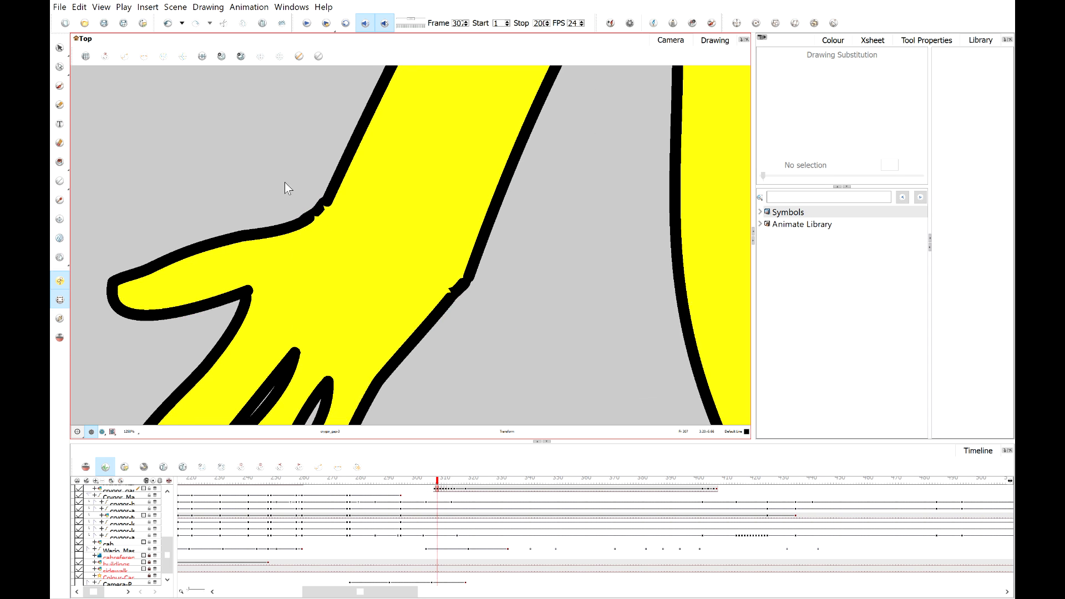
# On the following frame, shift the wrist gap patch right and nudge it slightly up to close the wrist seam.
pyautogui.click(440, 484)
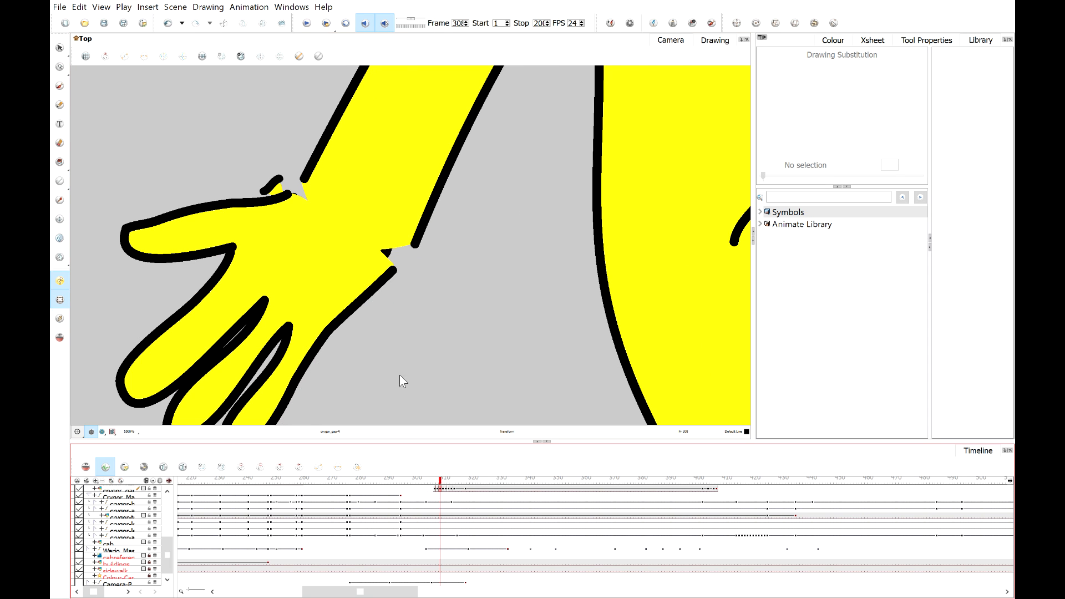
pyautogui.scroll(1, 278, 177)
pyautogui.click(274, 196)
pyautogui.moveTo(275, 192); pyautogui.dragTo(304, 198)
pyautogui.click(273, 162)
pyautogui.scroll(-2, 275, 170)
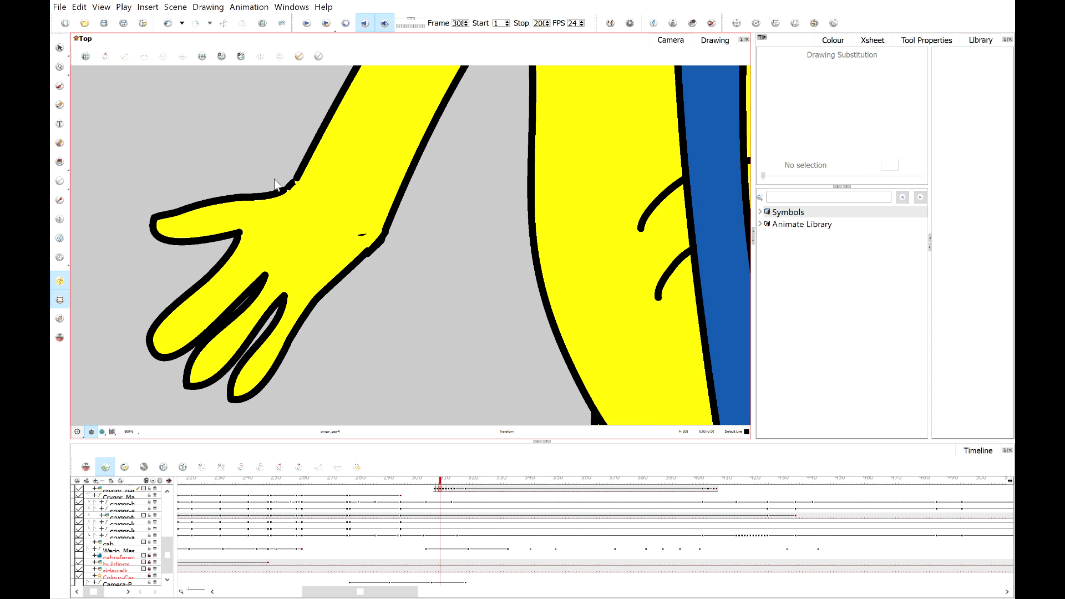
pyautogui.scroll(4, 360, 233)
pyautogui.click(389, 258)
pyautogui.moveTo(389, 258); pyautogui.dragTo(390, 254)
pyautogui.click(479, 271)
pyautogui.scroll(-3, 477, 269)
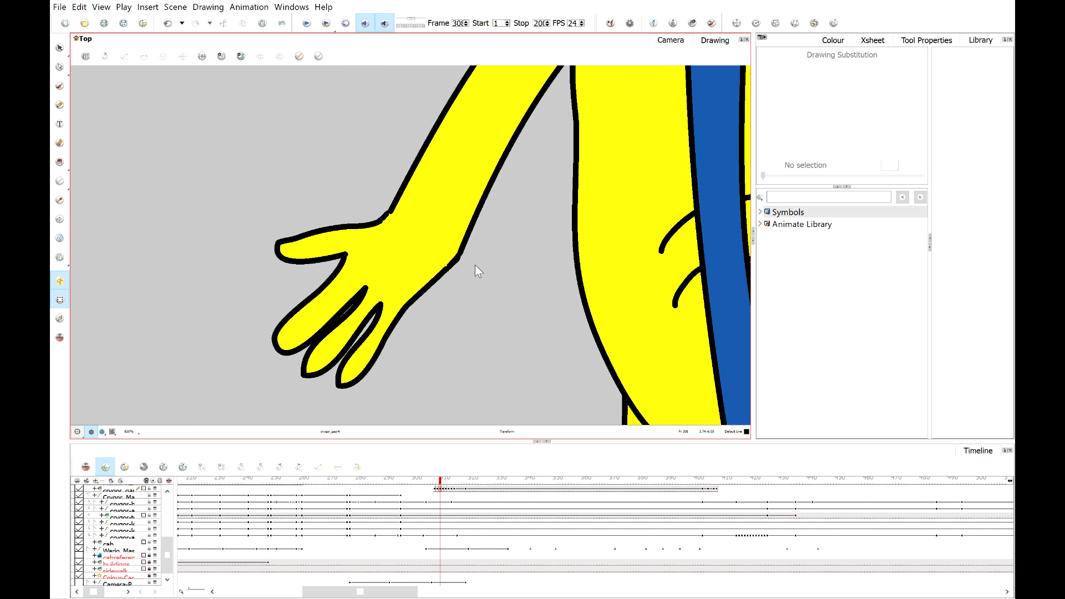
# Advance another frame and move the wrist gap patch right over the wrist seam.
pyautogui.click(444, 486)
pyautogui.click(444, 486)
pyautogui.scroll(3, 322, 210)
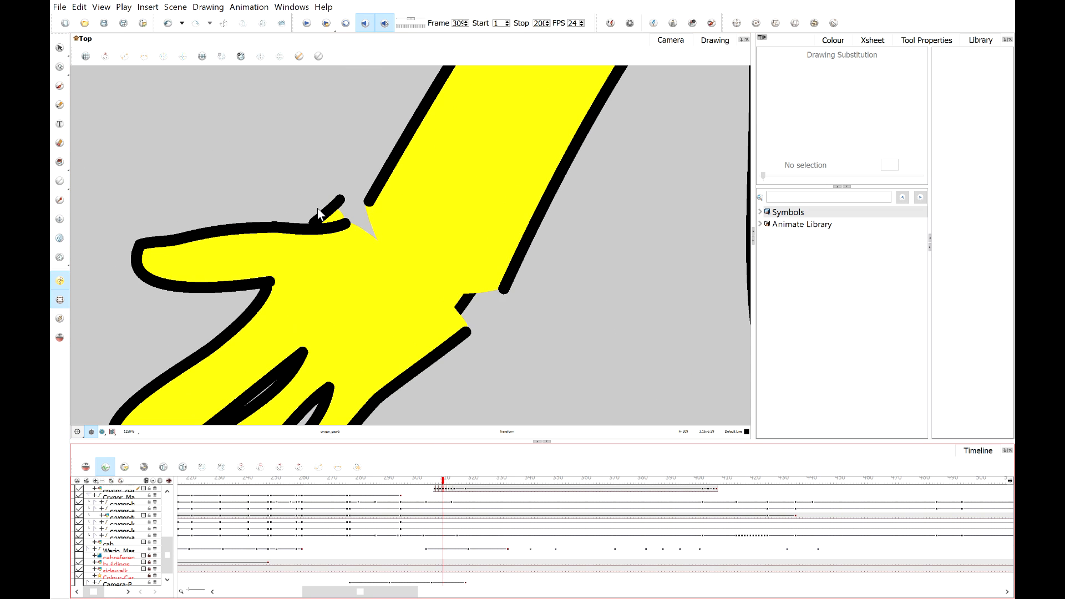
pyautogui.moveTo(327, 211); pyautogui.dragTo(358, 216)
pyautogui.click(535, 299)
pyautogui.scroll(-3, 543, 287)
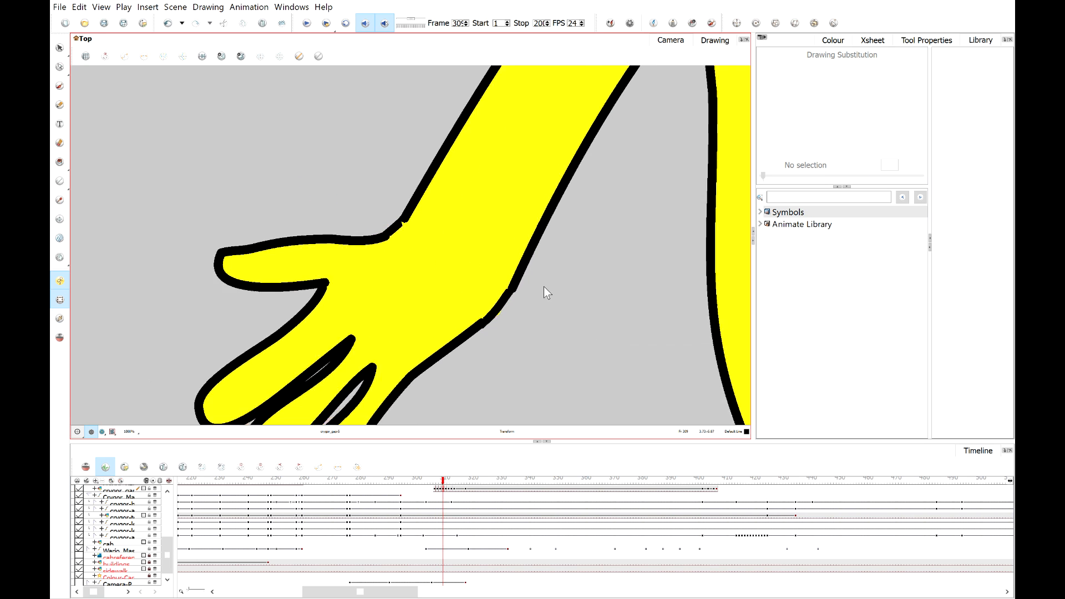
# Advance to around frame 310 and move the wrist gap patch right to line up with the hand.
pyautogui.click(448, 486)
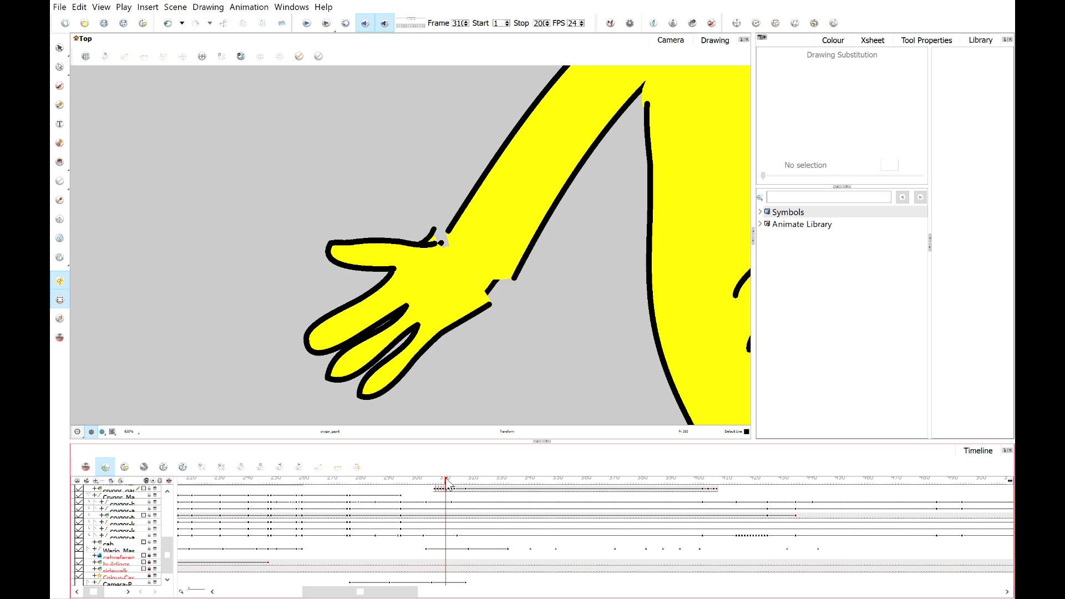
pyautogui.scroll(5, 438, 239)
pyautogui.click(387, 239)
pyautogui.moveTo(386, 238); pyautogui.dragTo(444, 246)
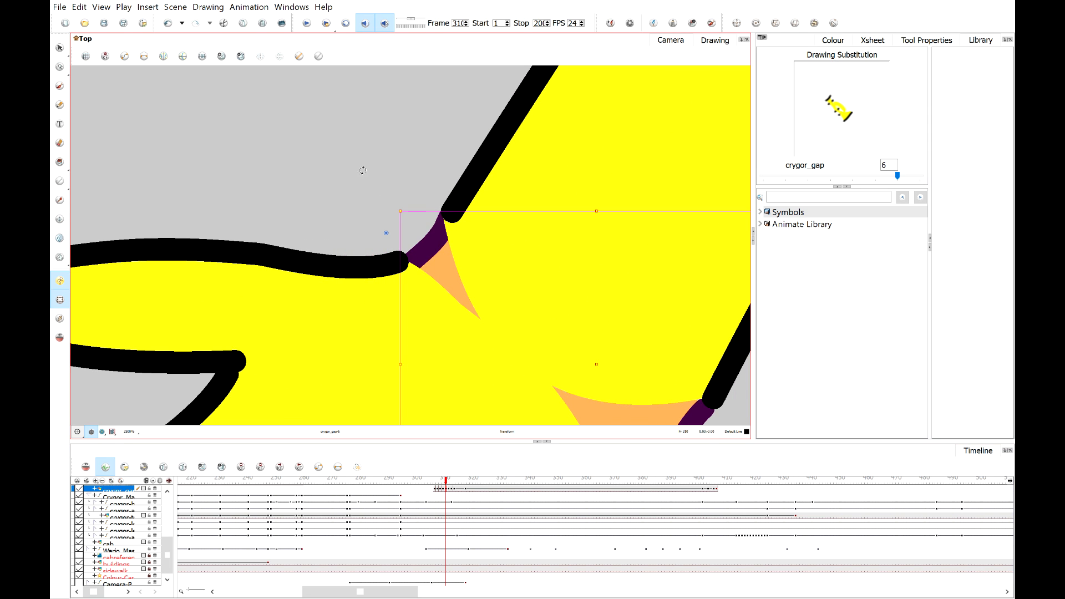
pyautogui.click(363, 169)
pyautogui.scroll(-3, 368, 195)
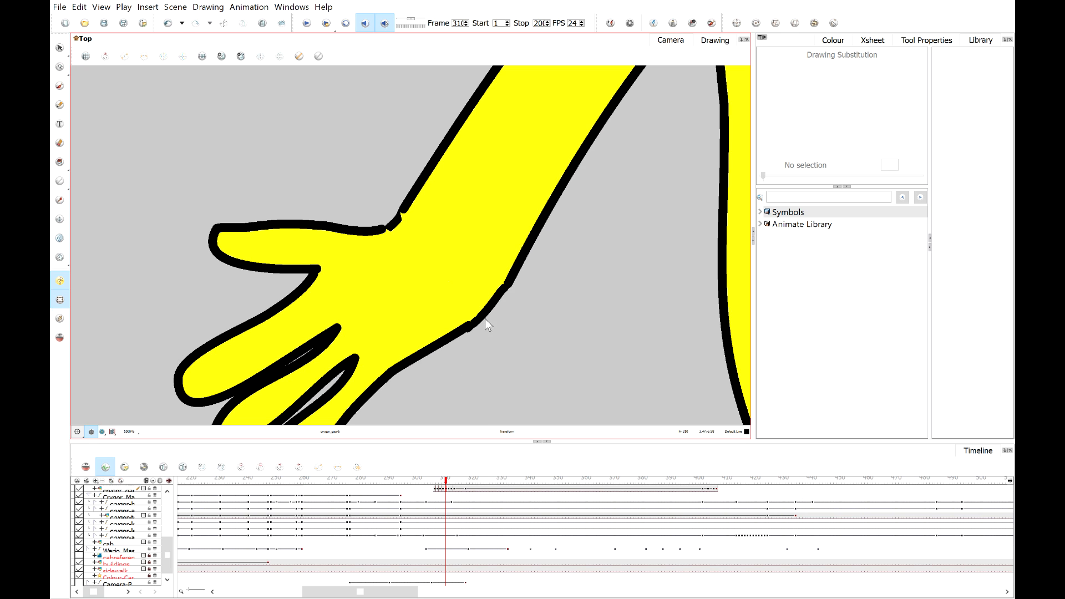
# With the Contour Editor, pull a point on the gap patch's outline up to smooth the upper wrist line.
pyautogui.scroll(3, 383, 216)
pyautogui.click(376, 209)
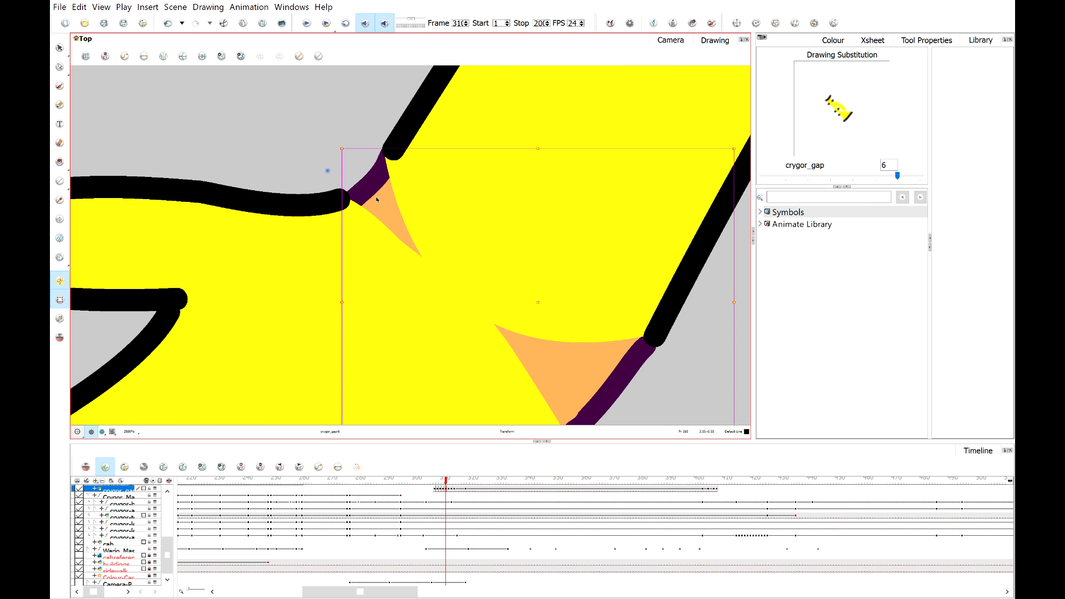
pyautogui.click(60, 66)
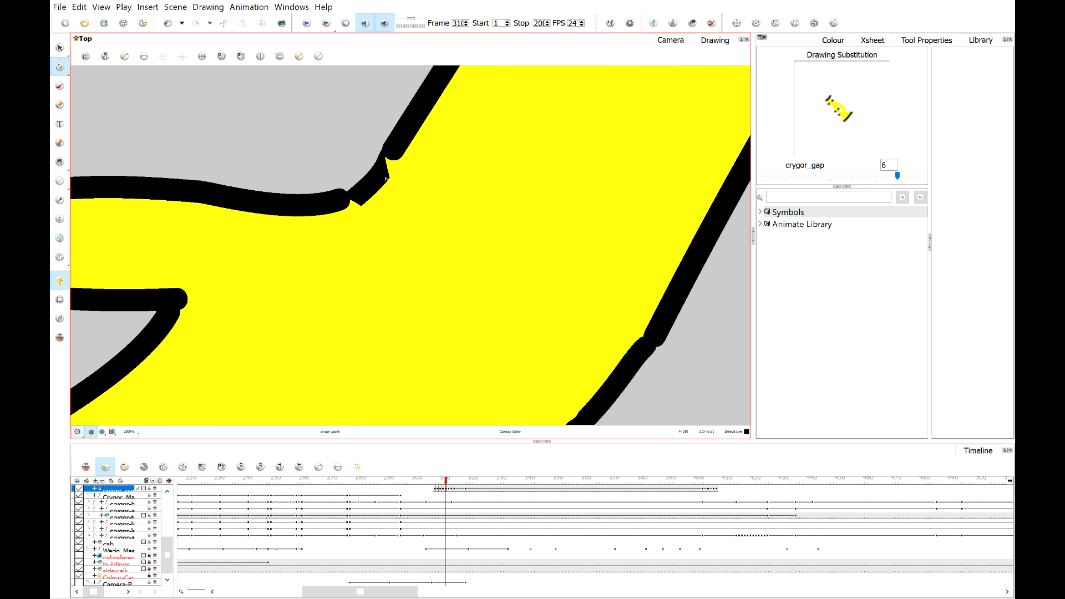
pyautogui.click(387, 181)
pyautogui.scroll(2, 387, 180)
pyautogui.click(351, 198)
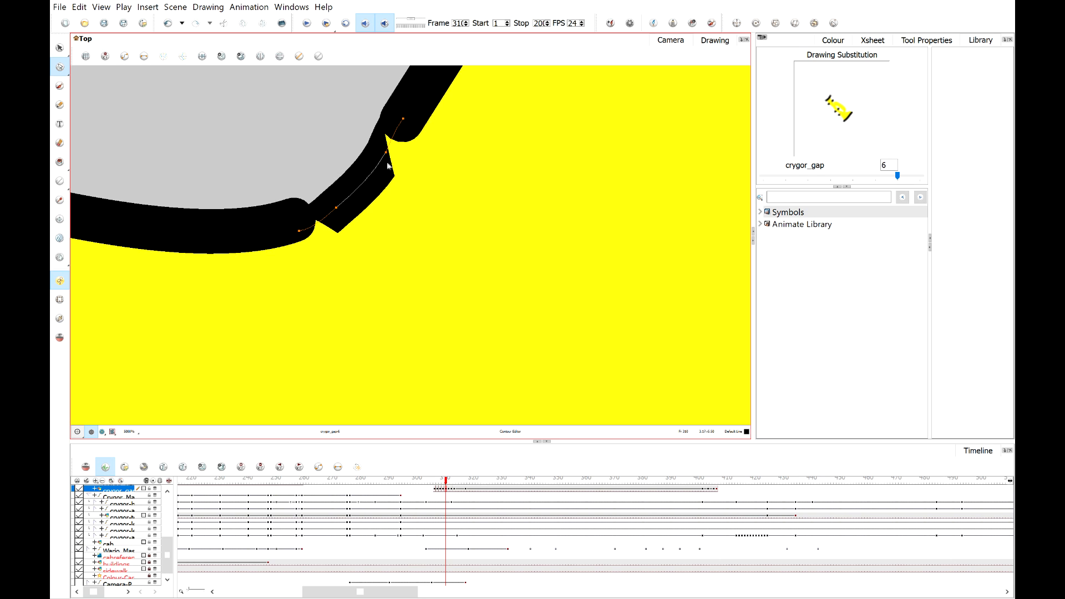
pyautogui.moveTo(401, 138); pyautogui.dragTo(402, 127)
pyautogui.scroll(-2, 345, 200)
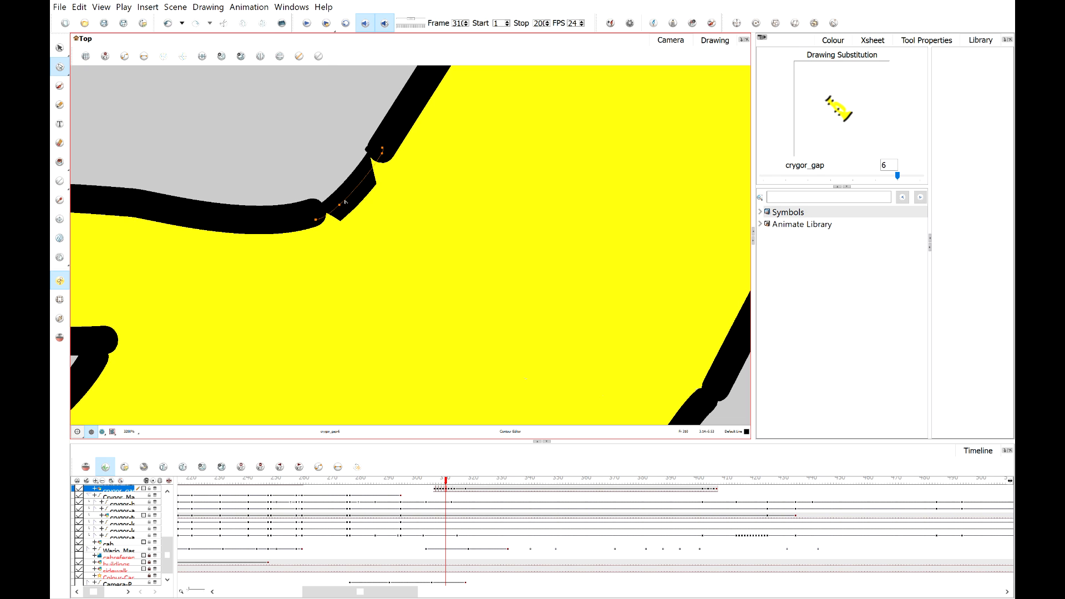
pyautogui.click(234, 94)
pyautogui.scroll(-3, 233, 94)
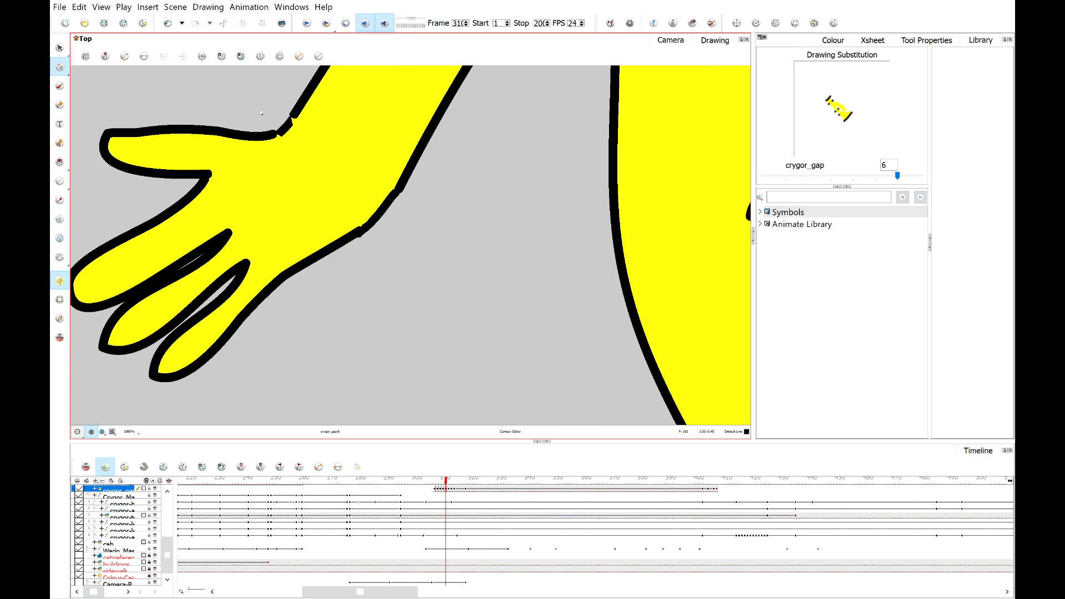
pyautogui.scroll(-4, 308, 193)
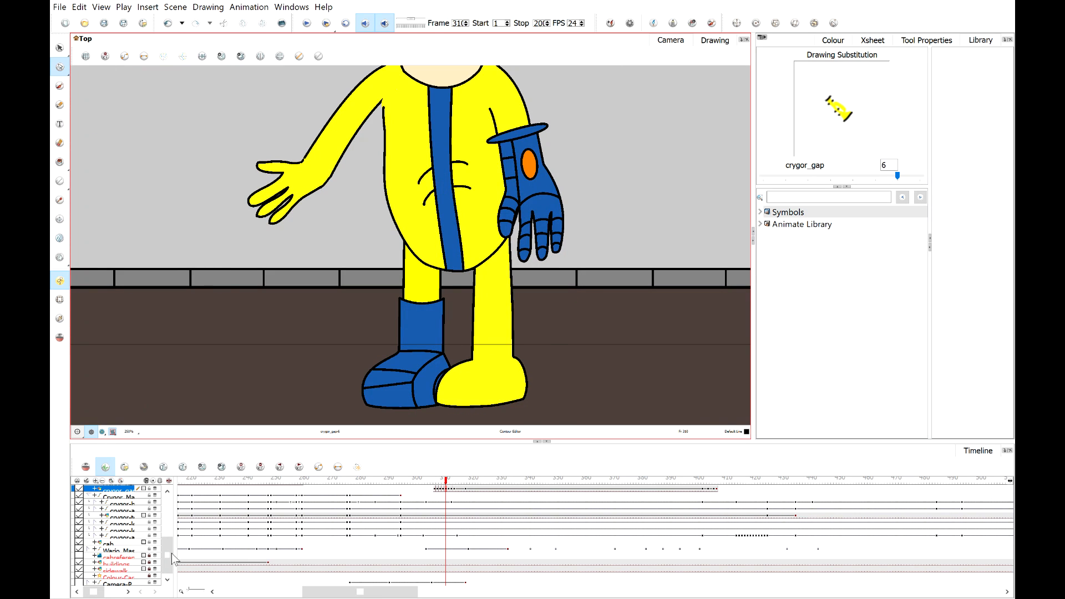
# Go to the next frame and move the wrist gap patch with the Transform tool to cover the lowered wrist seam.
pyautogui.hotkey('shift', 'm')
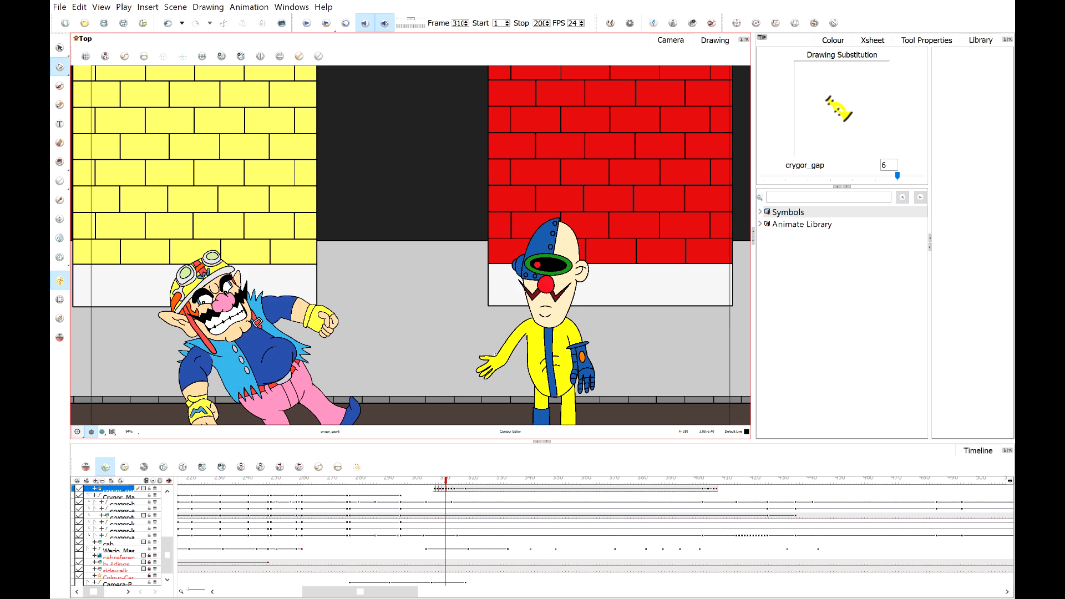
pyautogui.click(78, 583)
pyautogui.moveTo(448, 483); pyautogui.dragTo(452, 485)
pyautogui.scroll(10, 384, 353)
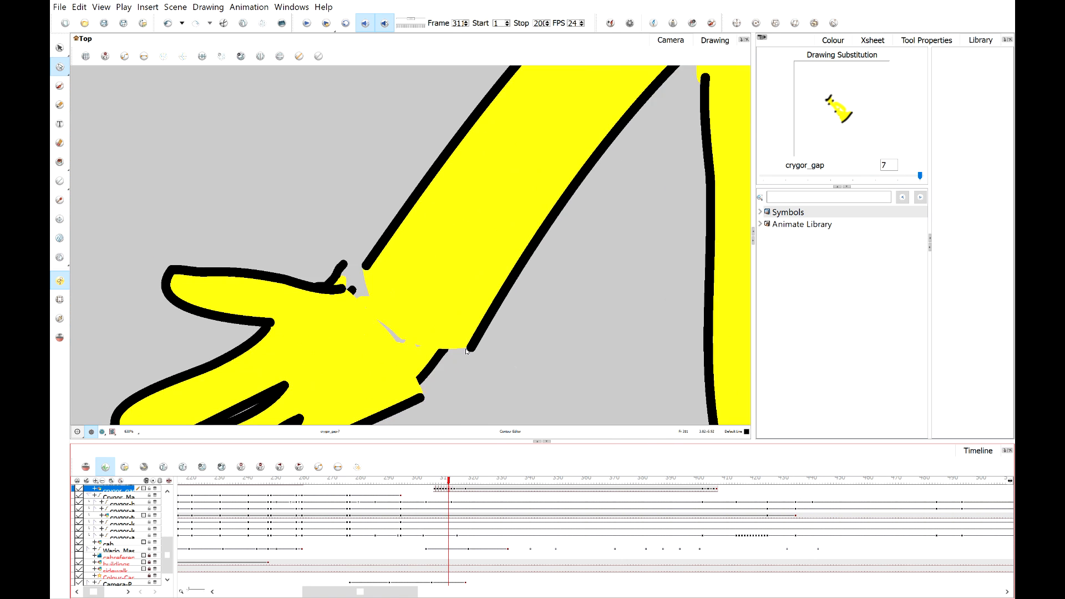
pyautogui.hotkey('shift', 't')
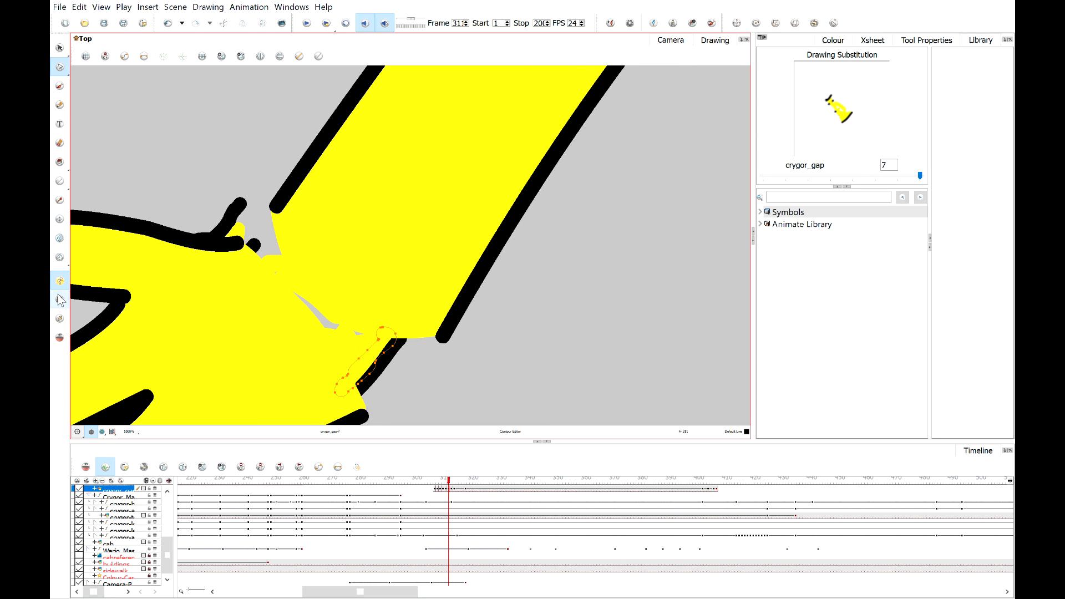
pyautogui.click(353, 348)
pyautogui.moveTo(361, 375); pyautogui.dragTo(407, 367)
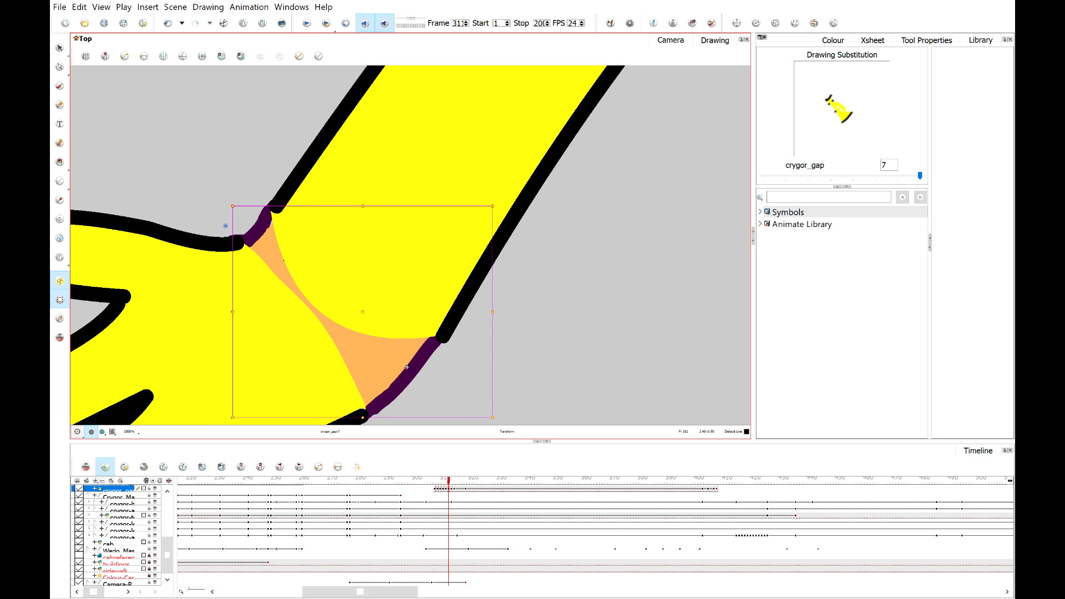
pyautogui.press(']')
# Reshape the gap patch's outline point with the Contour Editor to smooth the upper wrist line.
pyautogui.click(59, 66)
pyautogui.click(259, 227)
pyautogui.scroll(3, 265, 219)
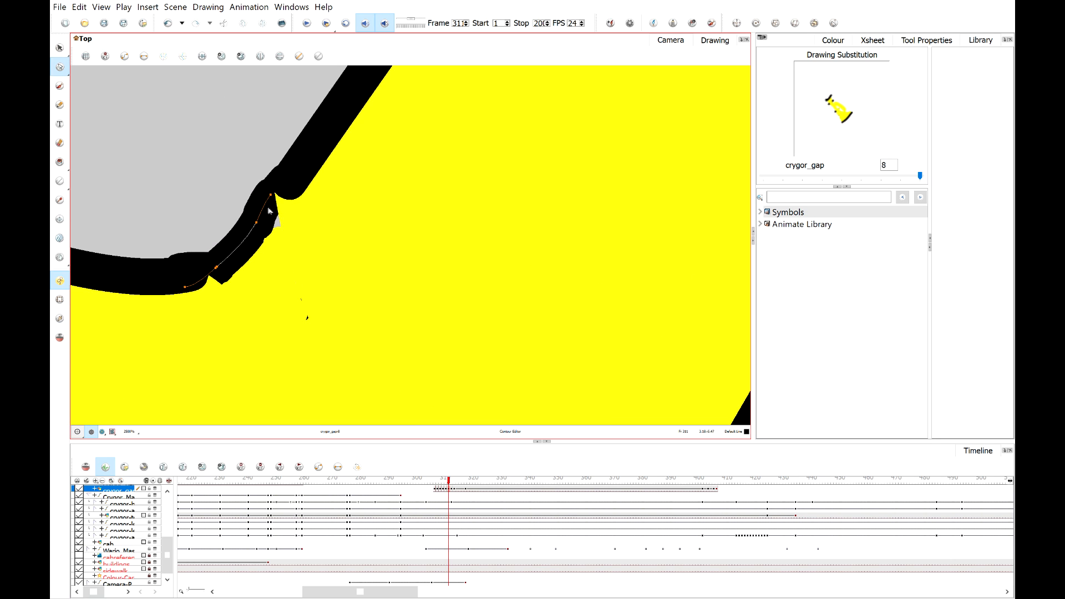
pyautogui.moveTo(276, 198); pyautogui.dragTo(287, 201)
pyautogui.scroll(-1, 250, 243)
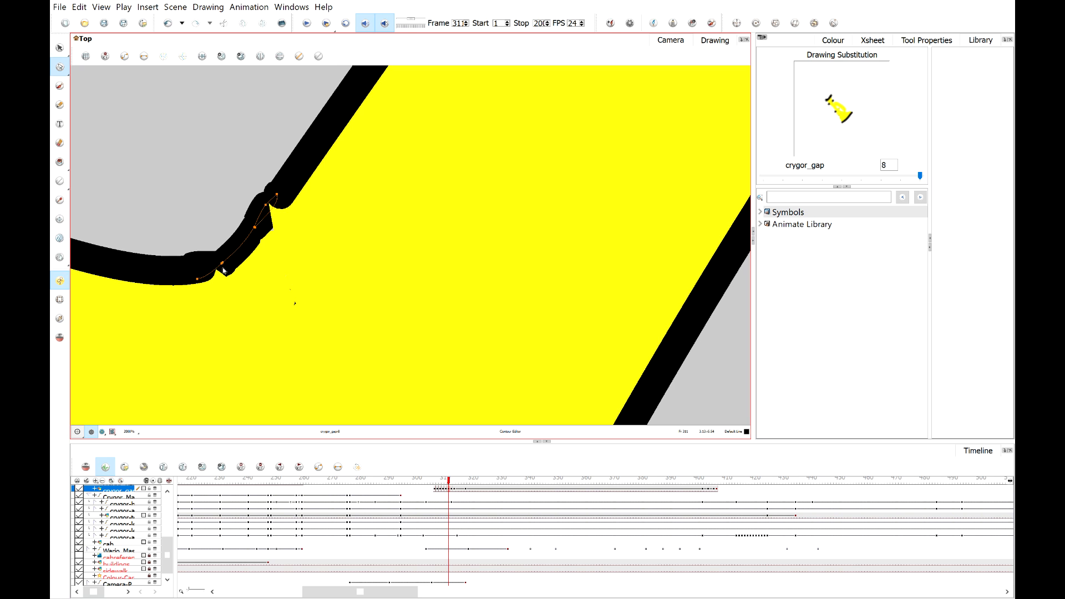
pyautogui.click(59, 105)
pyautogui.moveTo(170, 188); pyautogui.dragTo(239, 222)
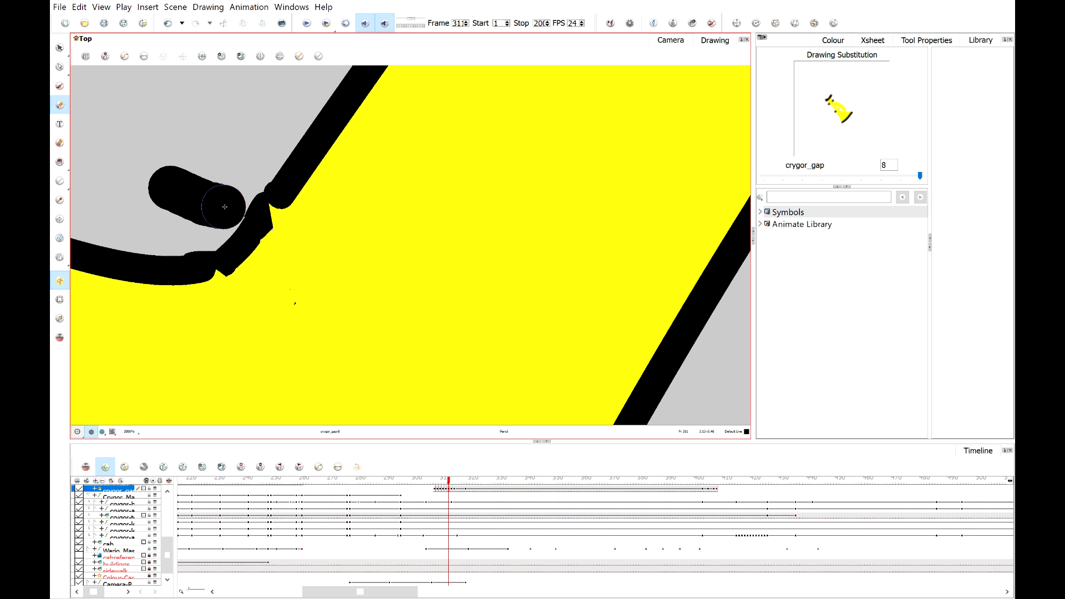
pyautogui.hotkey('ctrl', 'z')
# Lower the Pencil tool's maximum size and draw a thin stroke along the upper wrist outline.
pyautogui.click(873, 42)
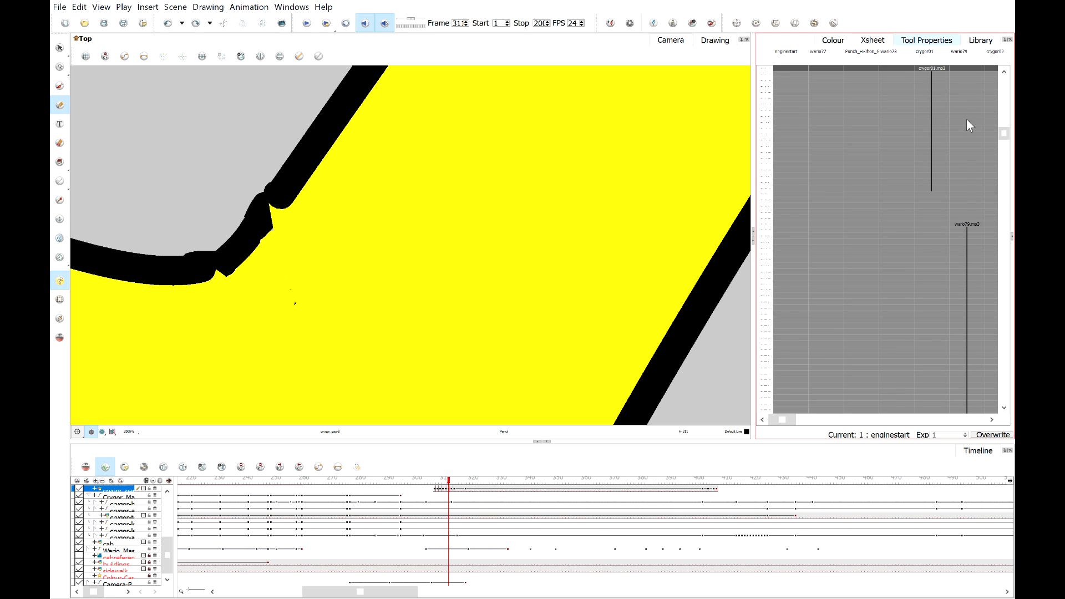
pyautogui.click(926, 40)
pyautogui.click(1003, 94)
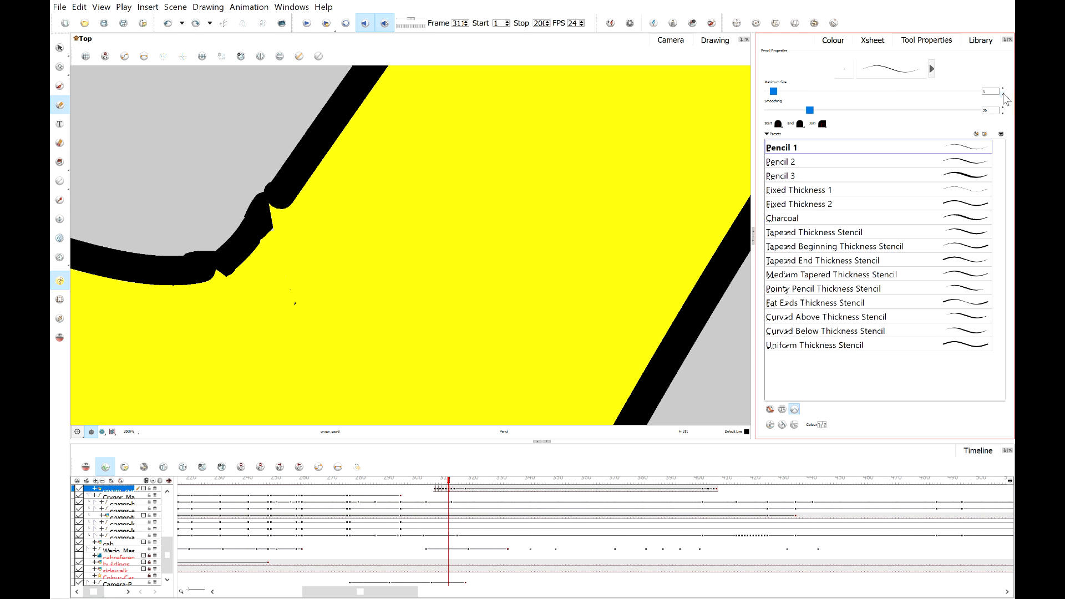
pyautogui.click(1003, 95)
pyautogui.moveTo(200, 270)
pyautogui.mouseDown()
pyautogui.moveTo(225, 260)
pyautogui.moveTo(276, 196)
pyautogui.mouseUp()
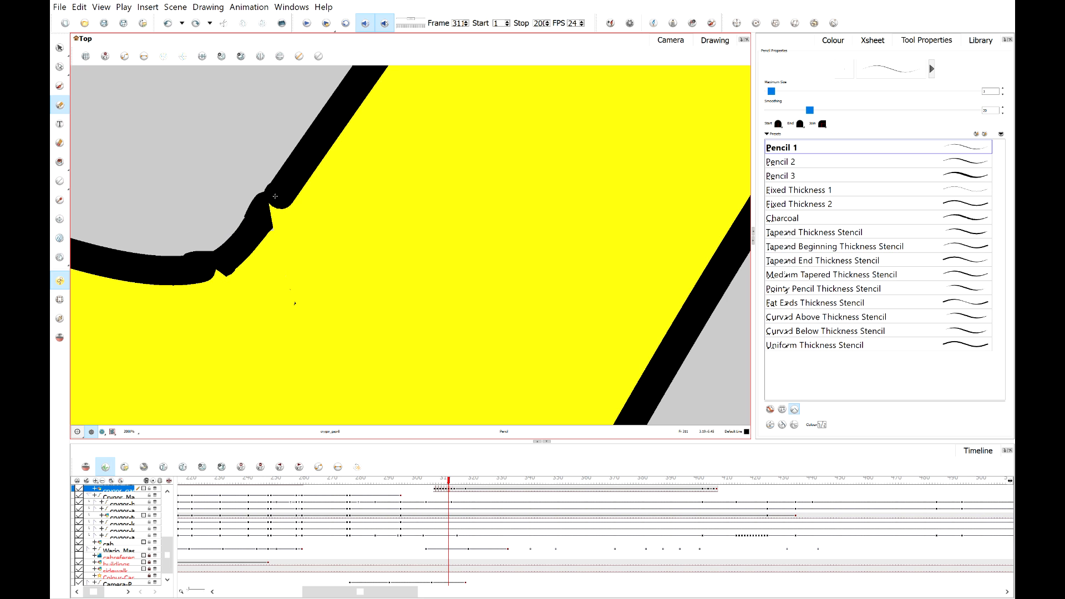
# Draw short thin pencil strokes over the notches along the upper and lower wrist outlines.
pyautogui.scroll(2, 265, 218)
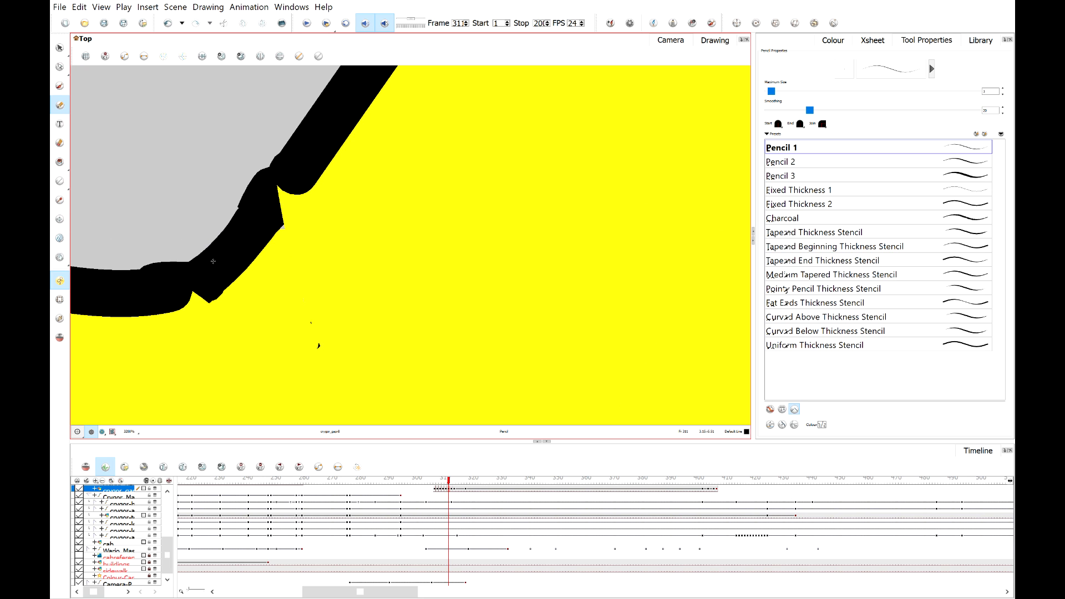
pyautogui.scroll(-4, 213, 261)
pyautogui.moveTo(299, 281)
pyautogui.mouseDown()
pyautogui.moveTo(302, 224)
pyautogui.moveTo(328, 142)
pyautogui.mouseUp()
pyautogui.scroll(2, 411, 322)
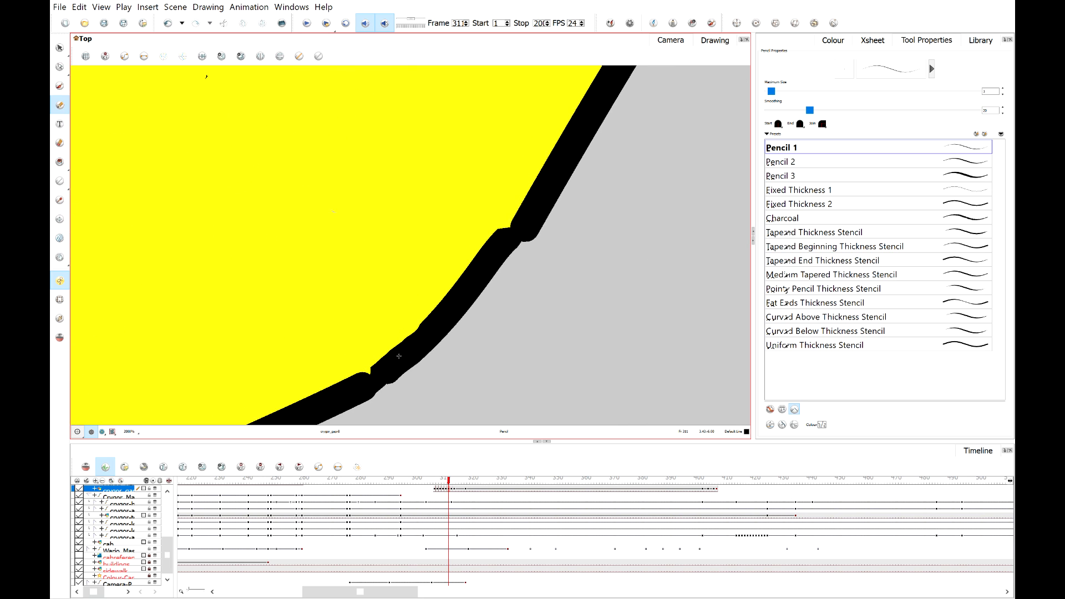
pyautogui.scroll(2, 388, 372)
pyautogui.moveTo(385, 373); pyautogui.dragTo(359, 384)
pyautogui.scroll(-2, 416, 341)
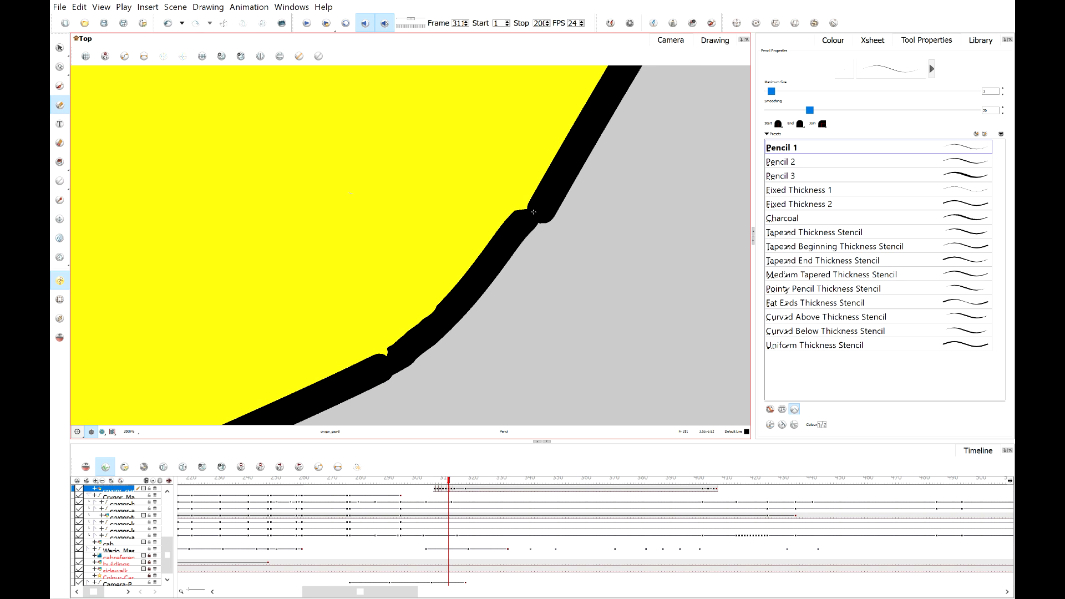
pyautogui.moveTo(520, 225); pyautogui.dragTo(547, 206)
# Go to the next frame and move the wrist gap patch slightly with the Transform tool to line up with the wrist.
pyautogui.scroll(-5, 499, 216)
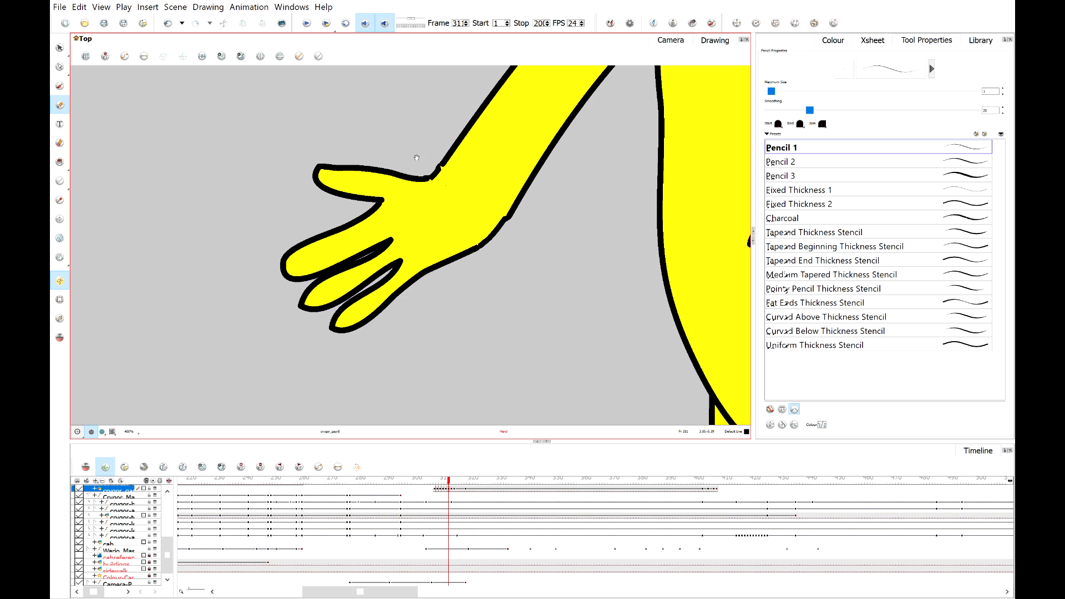
pyautogui.scroll(5, 416, 158)
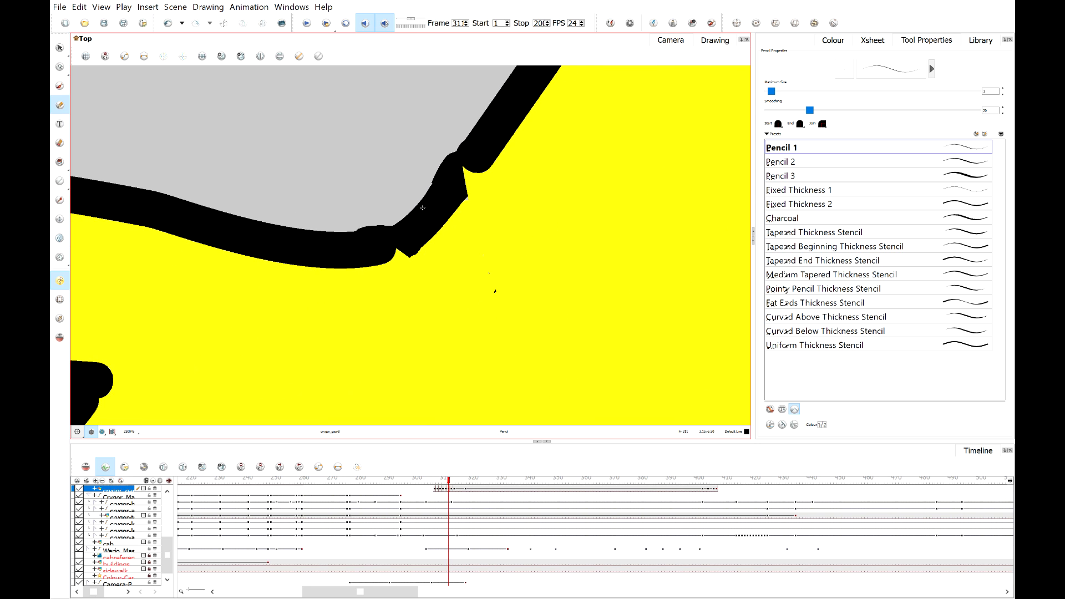
pyautogui.scroll(-4, 422, 207)
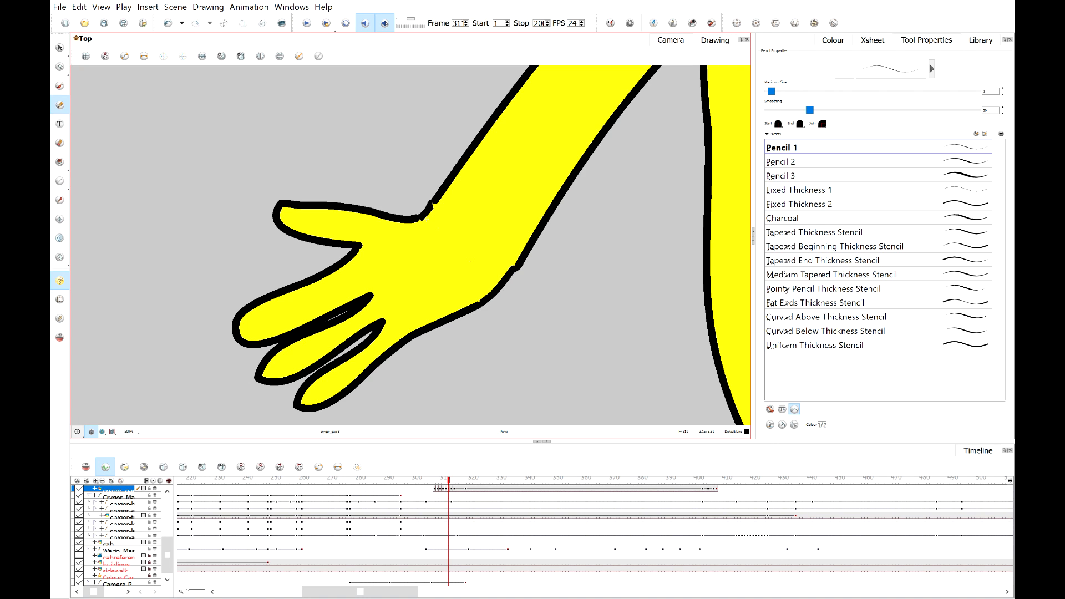
pyautogui.scroll(5, 432, 221)
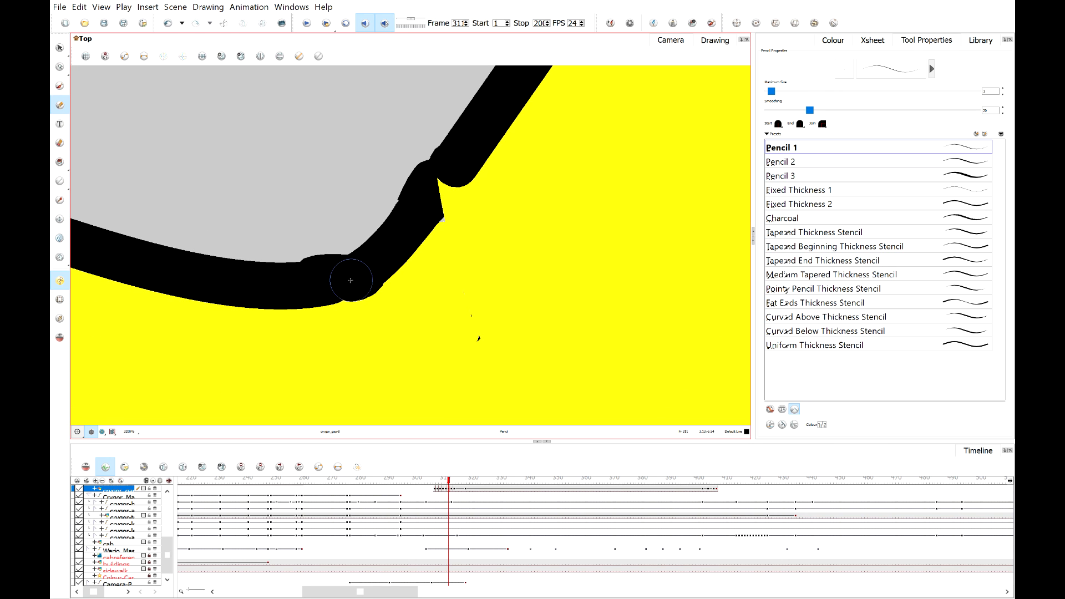
pyautogui.scroll(-5, 427, 196)
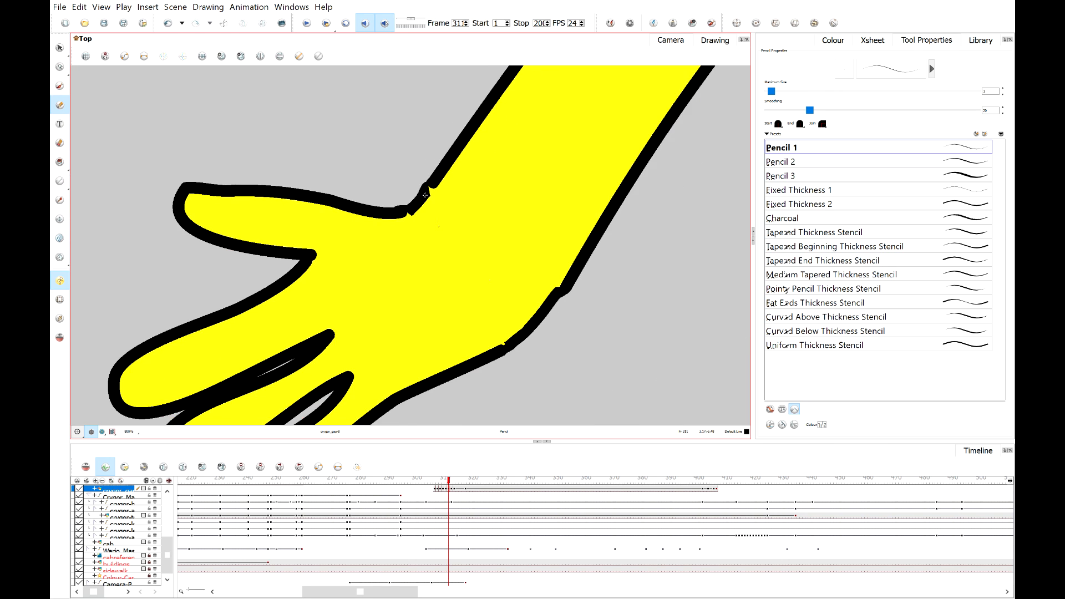
pyautogui.click(452, 480)
pyautogui.scroll(3, 514, 140)
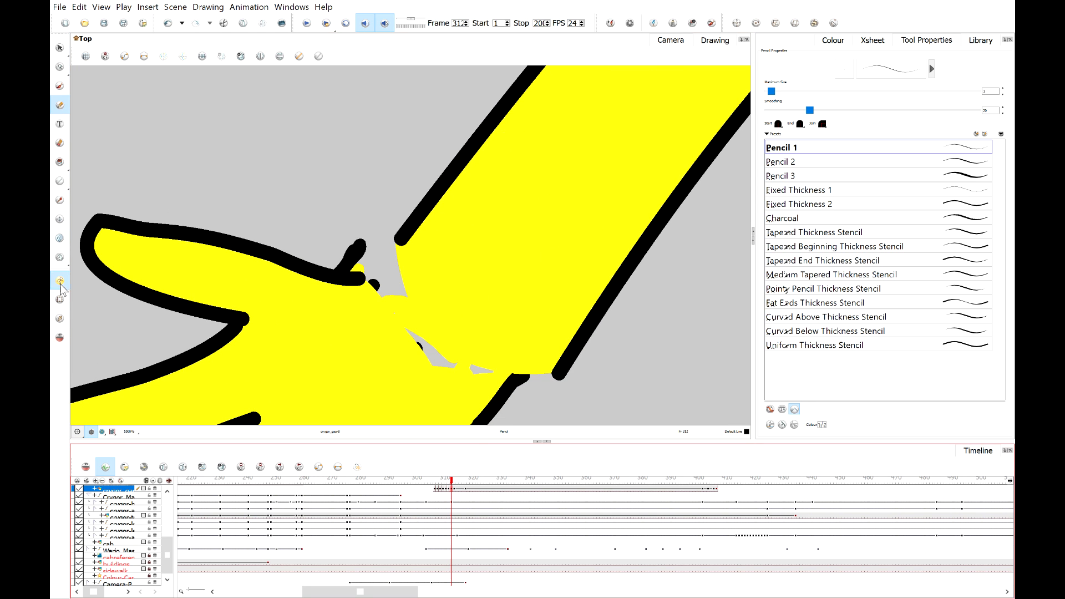
pyautogui.click(60, 300)
pyautogui.click(383, 263)
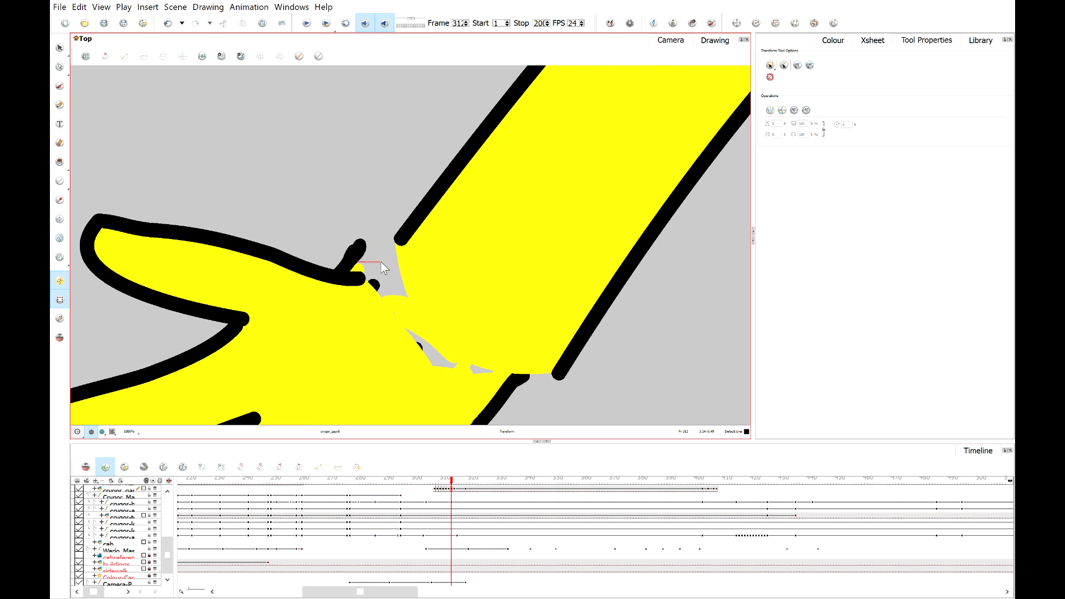
pyautogui.click(364, 265)
pyautogui.moveTo(365, 263); pyautogui.dragTo(395, 263)
# With the Contour Editor, pull the gap patch's lower point toward the lower wrist outline.
pyautogui.scroll(-3, 395, 262)
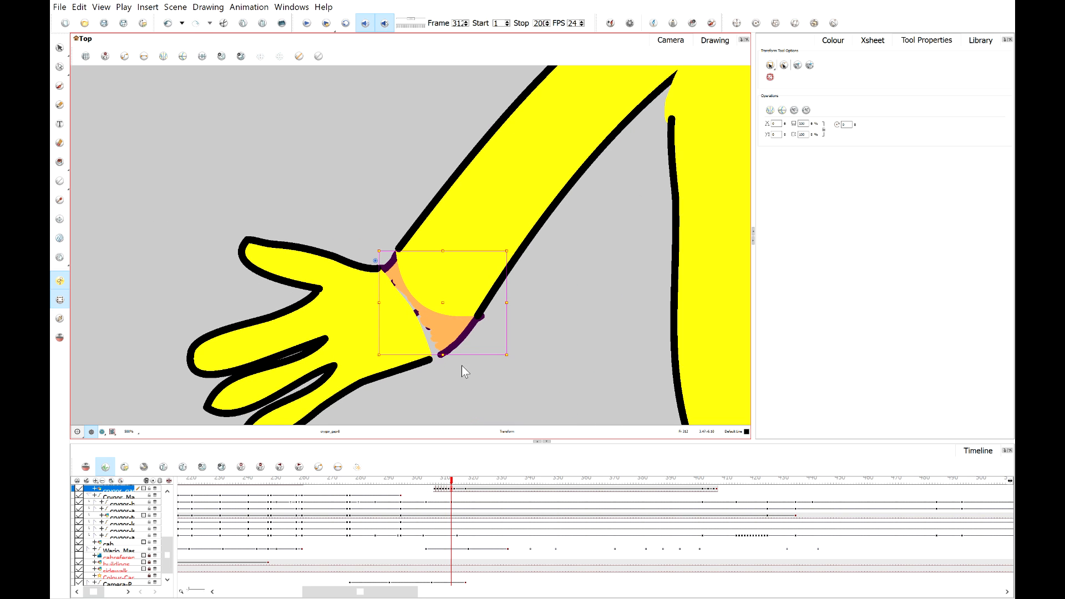
pyautogui.scroll(1, 461, 365)
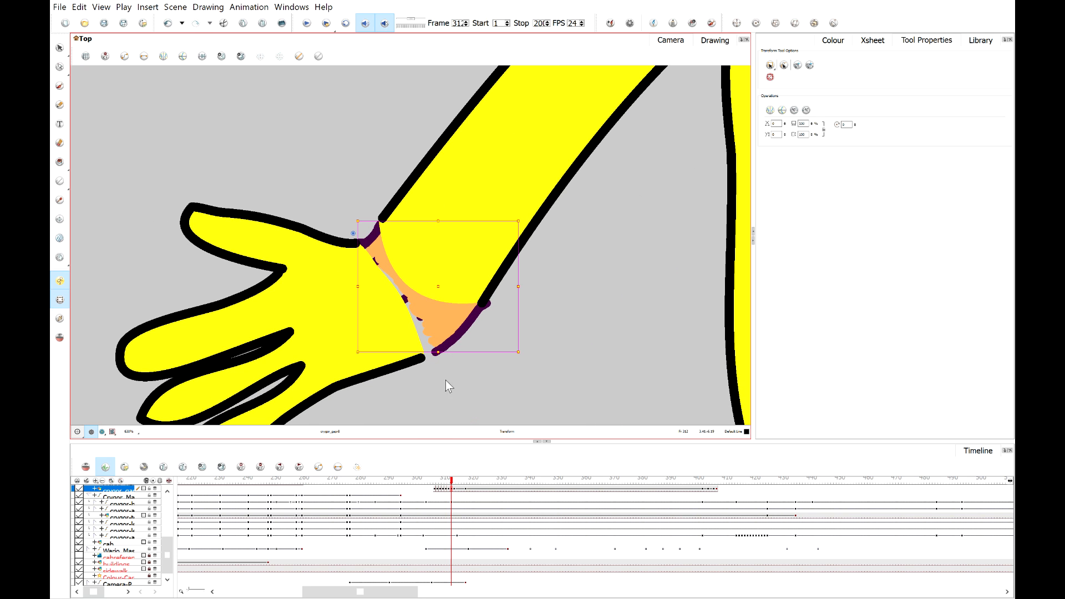
pyautogui.scroll(2, 458, 312)
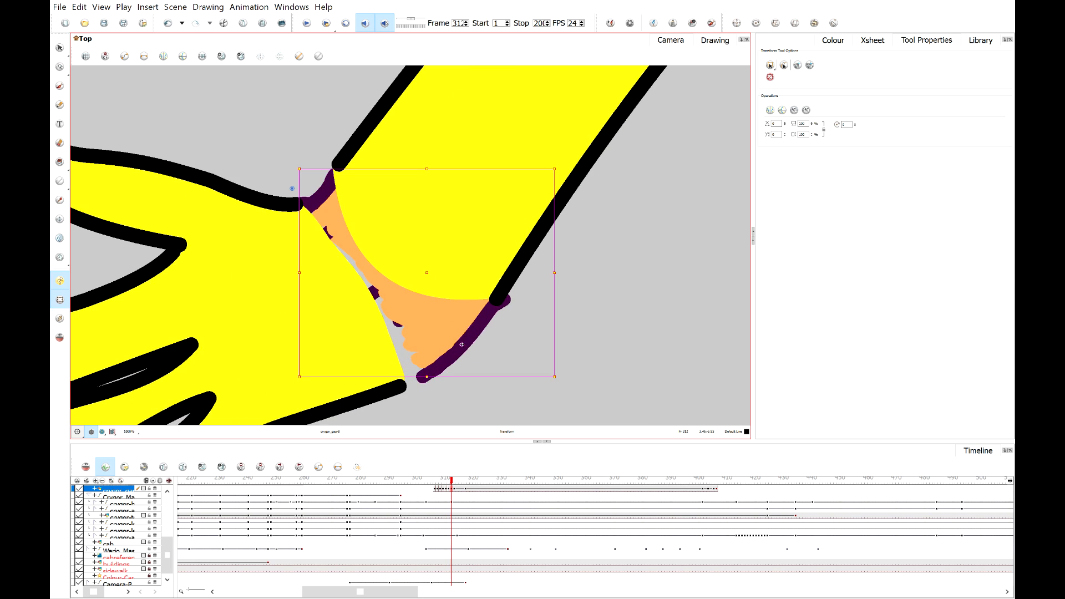
pyautogui.click(59, 66)
pyautogui.scroll(1, 365, 305)
pyautogui.scroll(2, 482, 311)
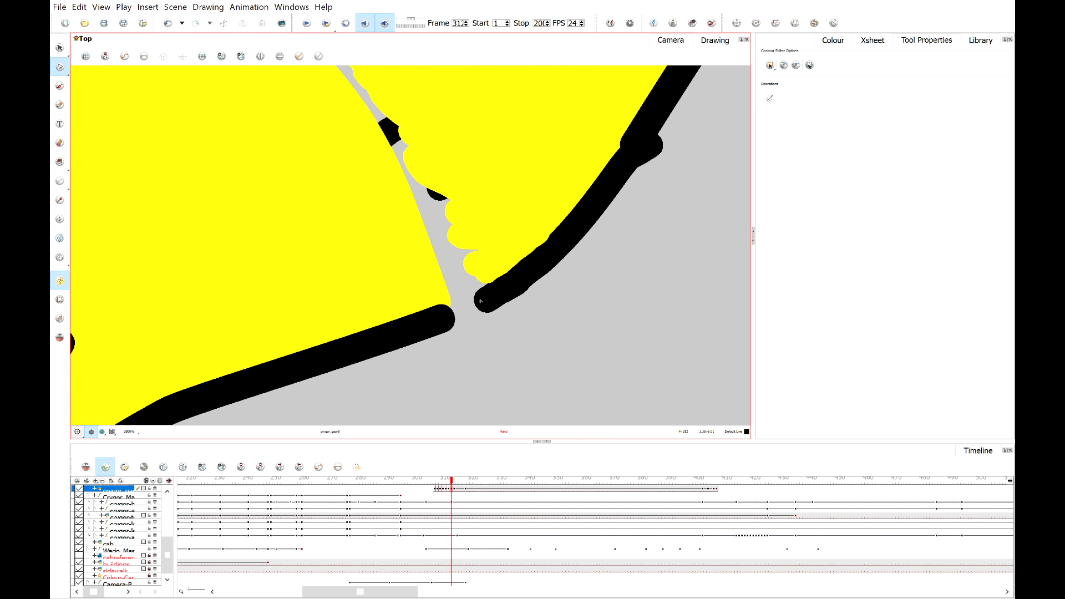
pyautogui.moveTo(490, 302); pyautogui.dragTo(439, 323)
# Adjust contour points on the lower forearm outline and on the upper wrist notch with the Contour Editor.
pyautogui.scroll(-2, 588, 249)
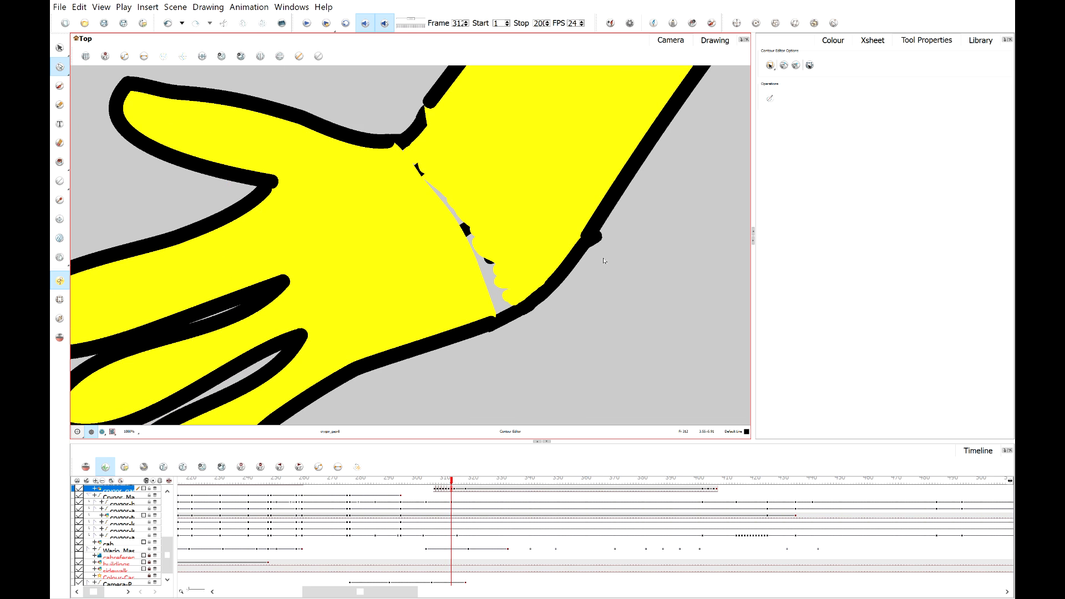
pyautogui.scroll(2, 588, 245)
pyautogui.click(578, 244)
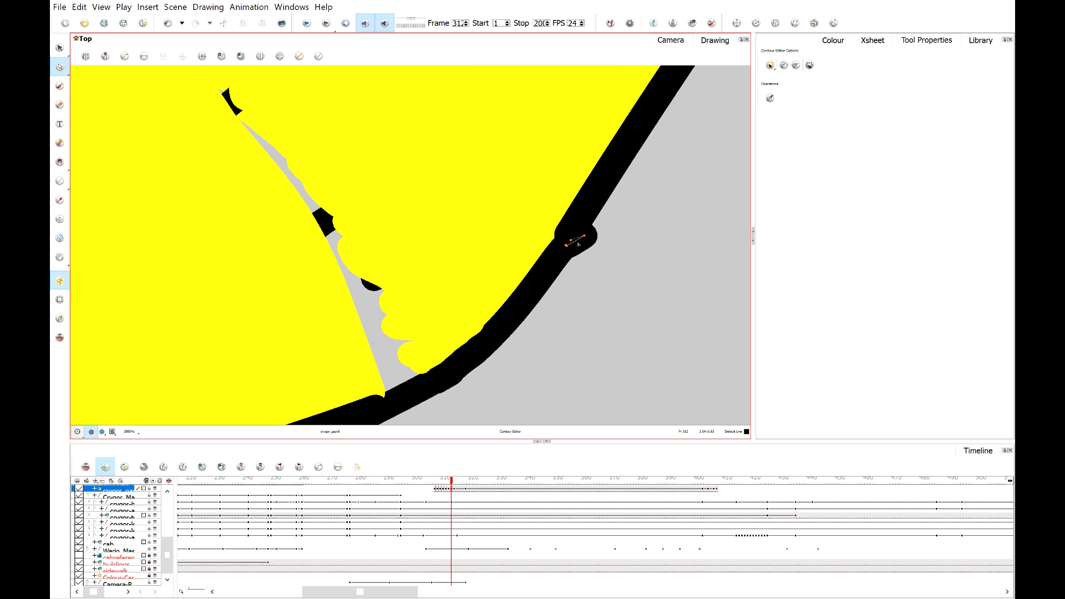
pyautogui.moveTo(586, 237); pyautogui.dragTo(582, 230)
pyautogui.click(619, 263)
pyautogui.scroll(-1, 619, 263)
pyautogui.press('space')
pyautogui.scroll(3, 484, 227)
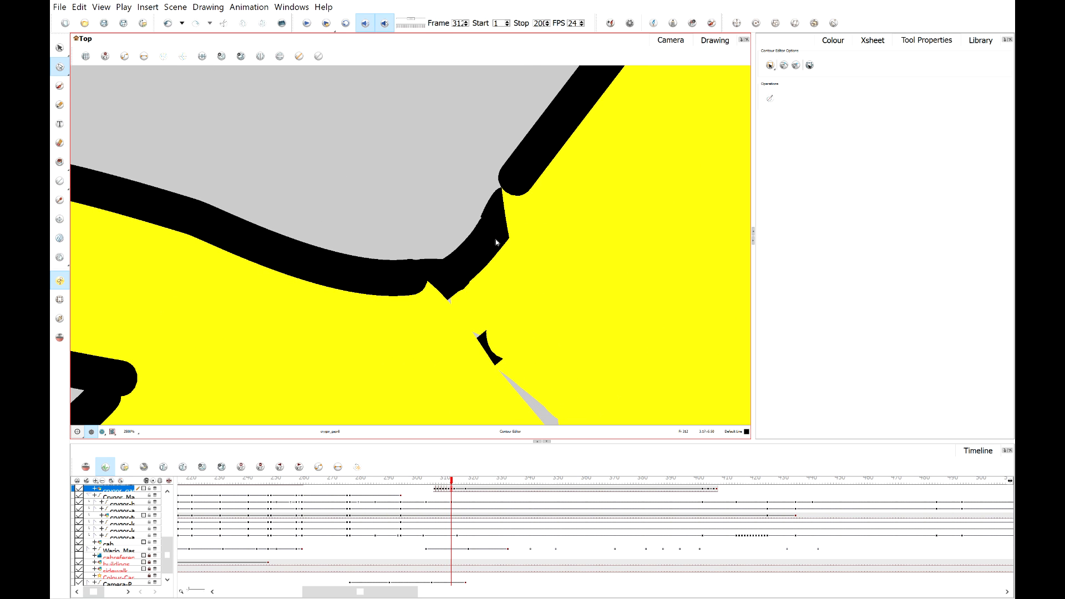
pyautogui.click(492, 240)
pyautogui.moveTo(495, 230); pyautogui.dragTo(493, 229)
# Pick the yellow skin colour with the Dropper and draw a pencil stroke over the grey gap inside the wrist.
pyautogui.scroll(-1, 439, 222)
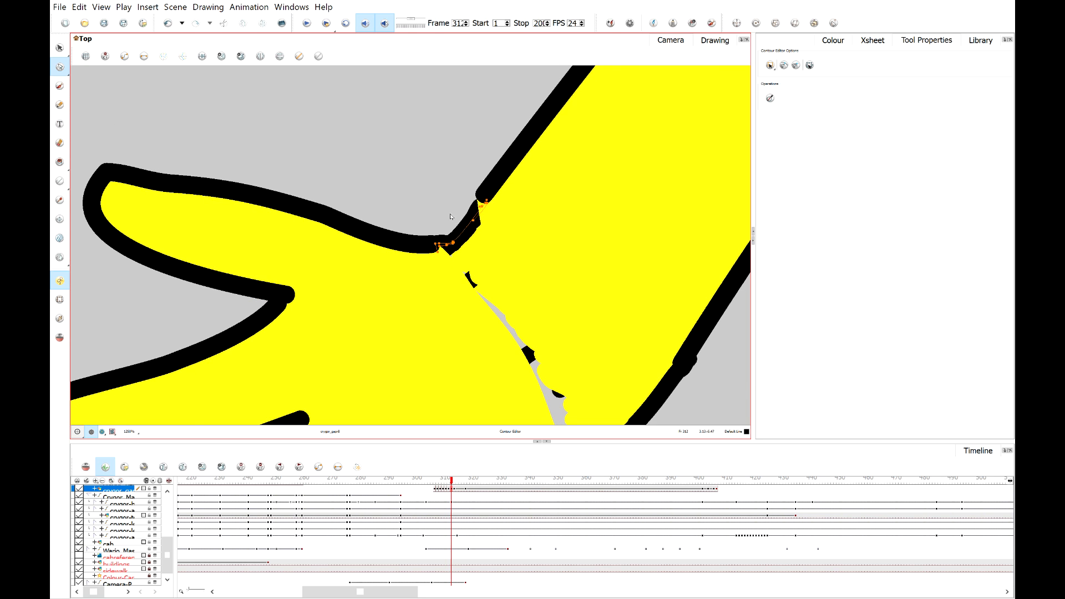
pyautogui.scroll(-1, 367, 211)
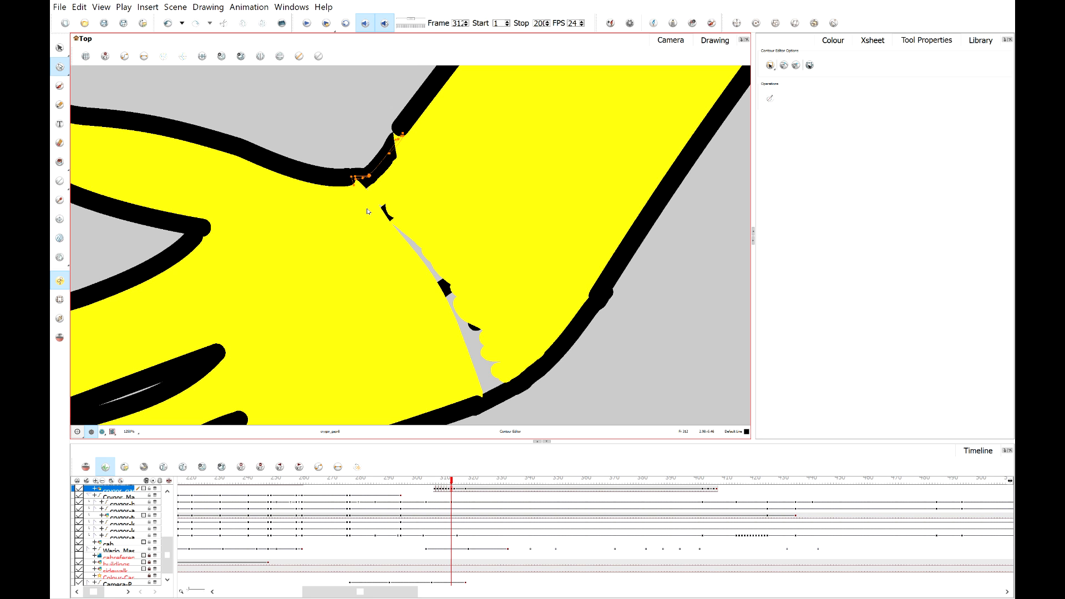
pyautogui.scroll(-1, 367, 211)
pyautogui.scroll(1, 302, 211)
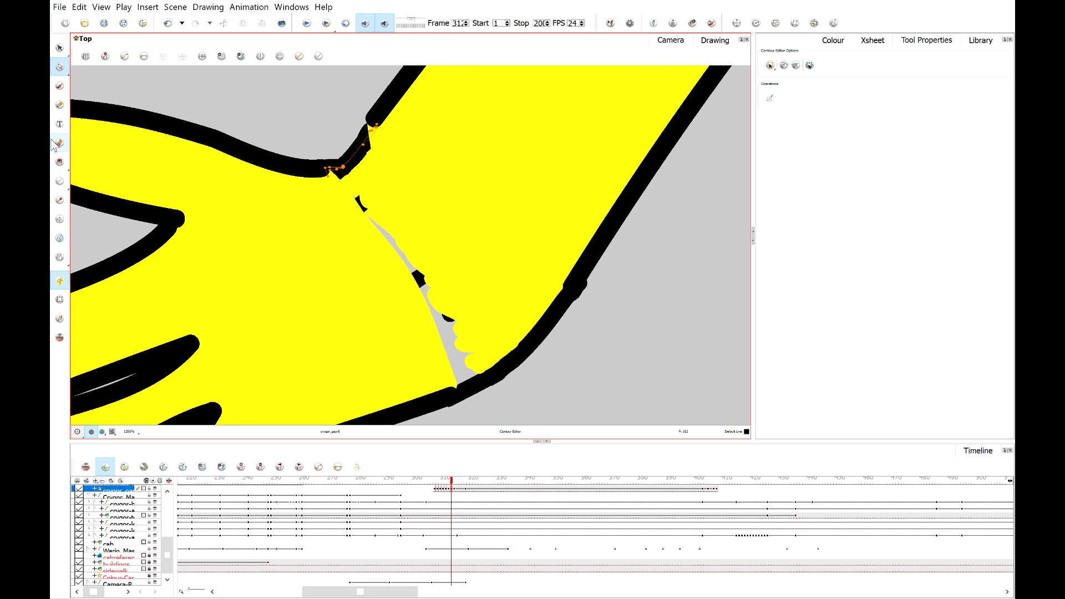
pyautogui.click(60, 201)
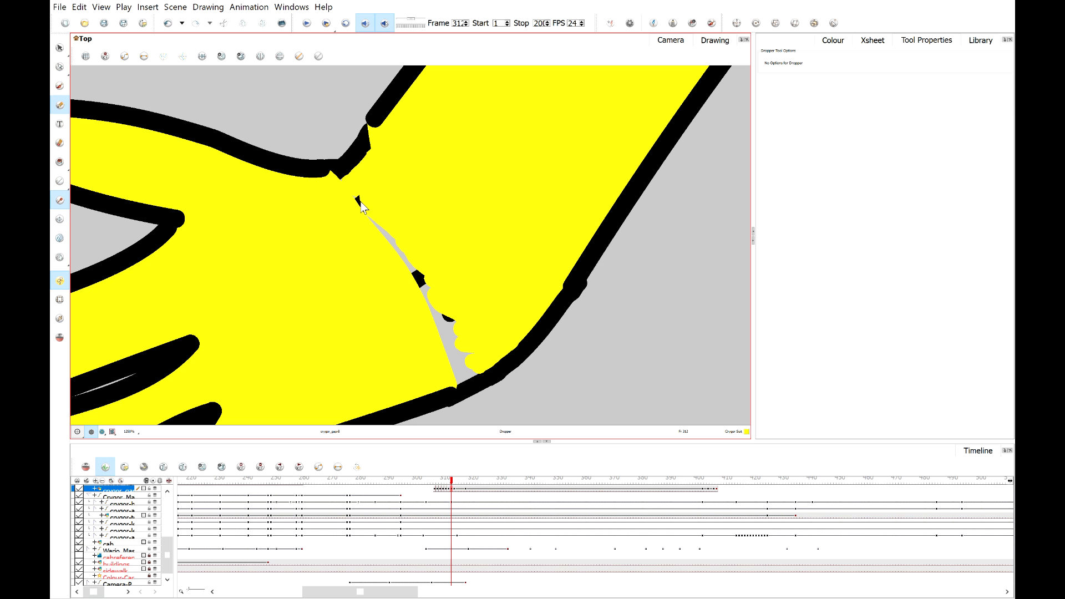
pyautogui.hotkey('alt', '/')
pyautogui.moveTo(360, 203)
pyautogui.mouseDown()
pyautogui.moveTo(436, 327)
pyautogui.moveTo(421, 276)
pyautogui.moveTo(467, 356)
pyautogui.moveTo(444, 366)
pyautogui.moveTo(470, 372)
pyautogui.mouseUp()
# Draw another yellow pencil stroke across the inner wrist area.
pyautogui.scroll(-2, 452, 315)
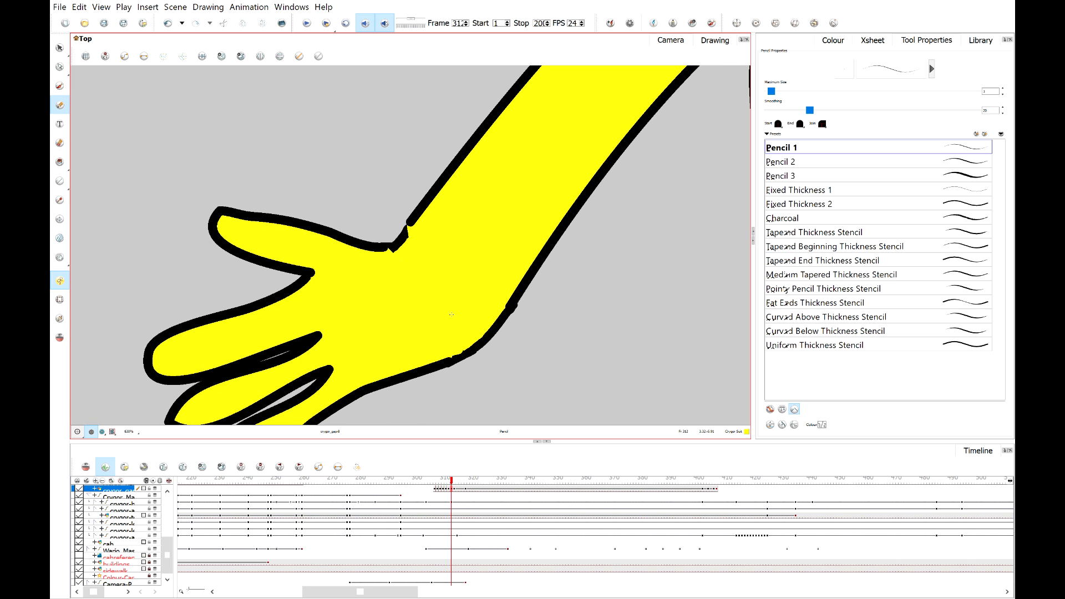
pyautogui.scroll(-2, 435, 203)
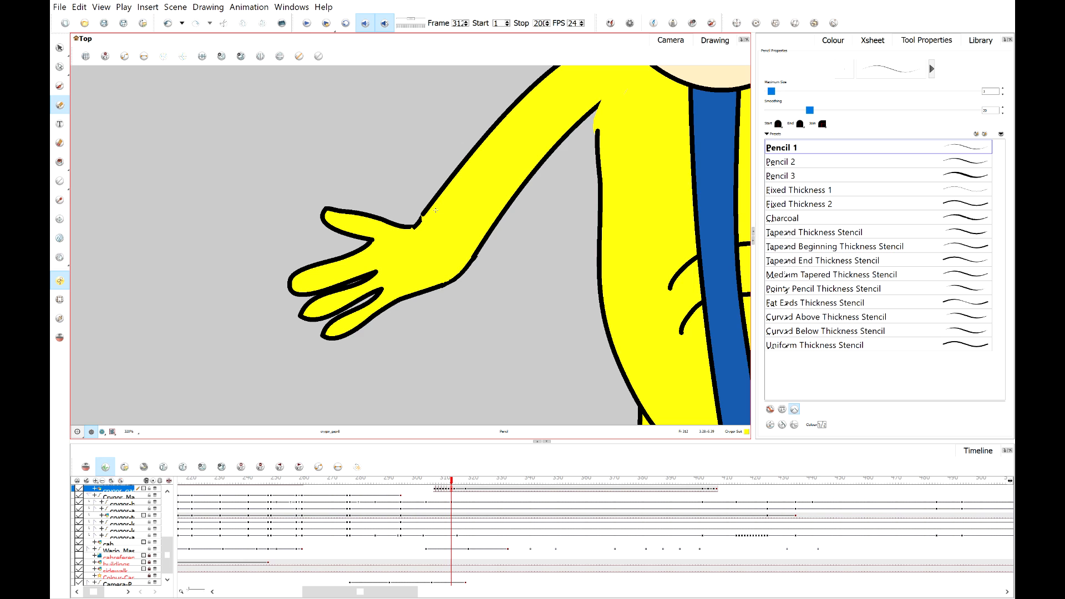
pyautogui.scroll(3, 475, 201)
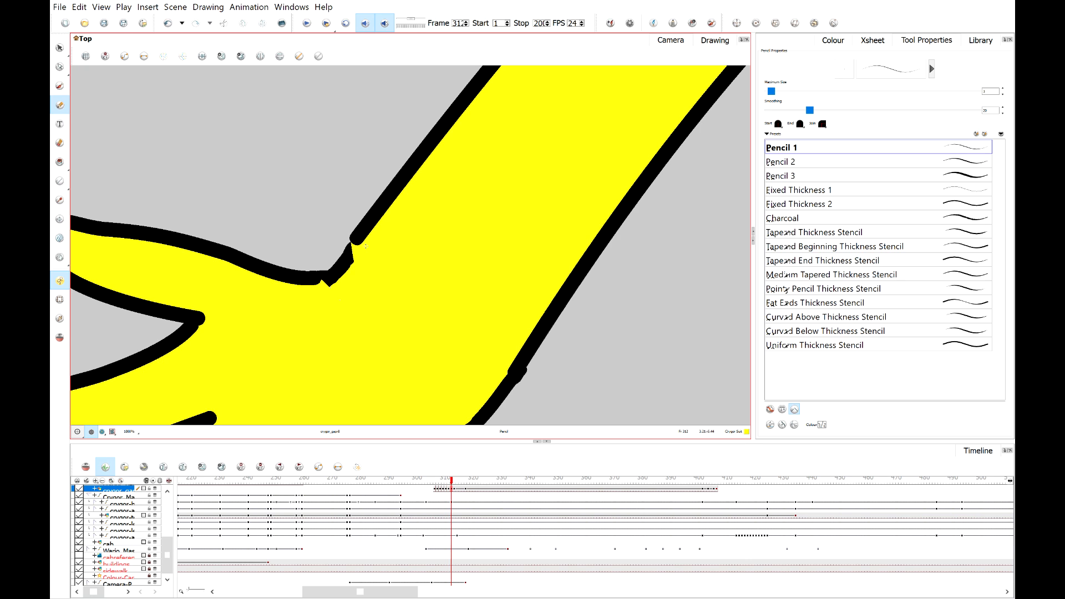
pyautogui.scroll(-3, 366, 246)
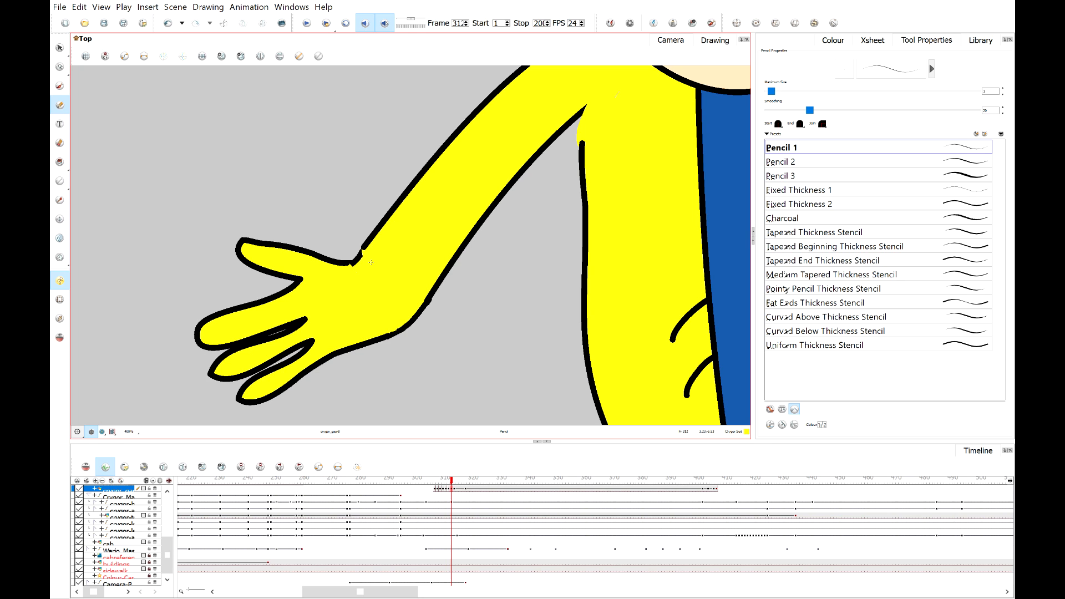
pyautogui.scroll(2, 360, 253)
pyautogui.scroll(-5, 311, 233)
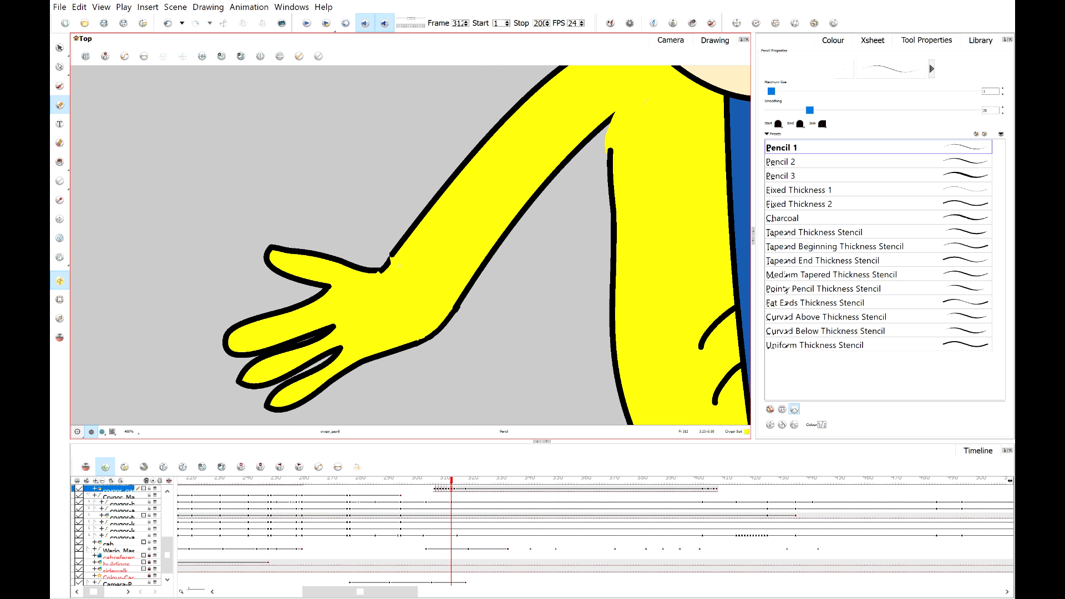
pyautogui.scroll(-2, 400, 266)
pyautogui.scroll(5, 397, 283)
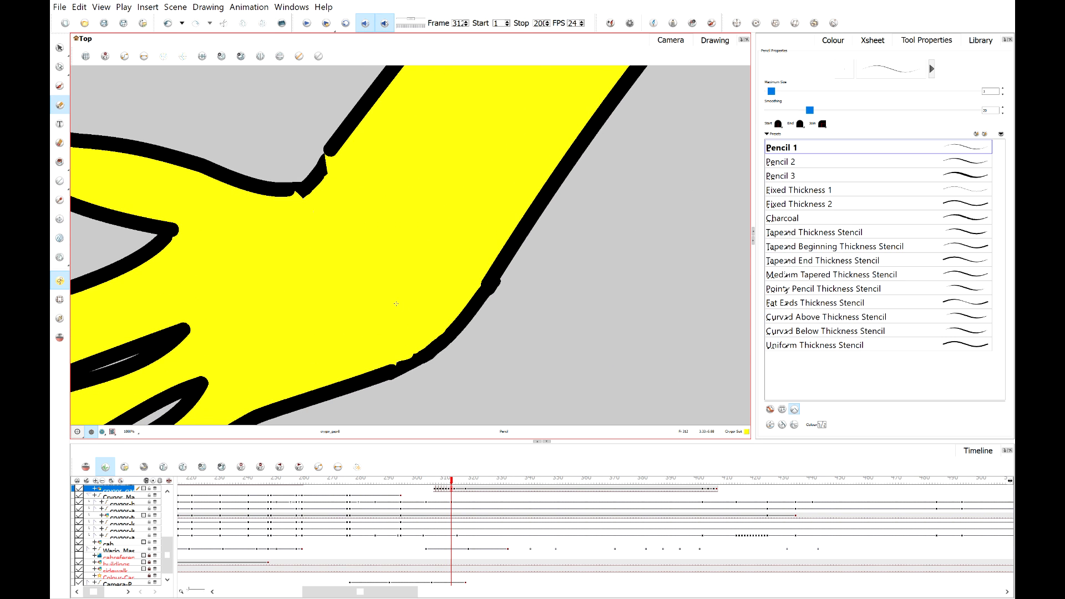
pyautogui.moveTo(388, 213); pyautogui.dragTo(469, 221)
# Switch to the Contour Editor to refine the wrist outline.
pyautogui.scroll(3, 434, 161)
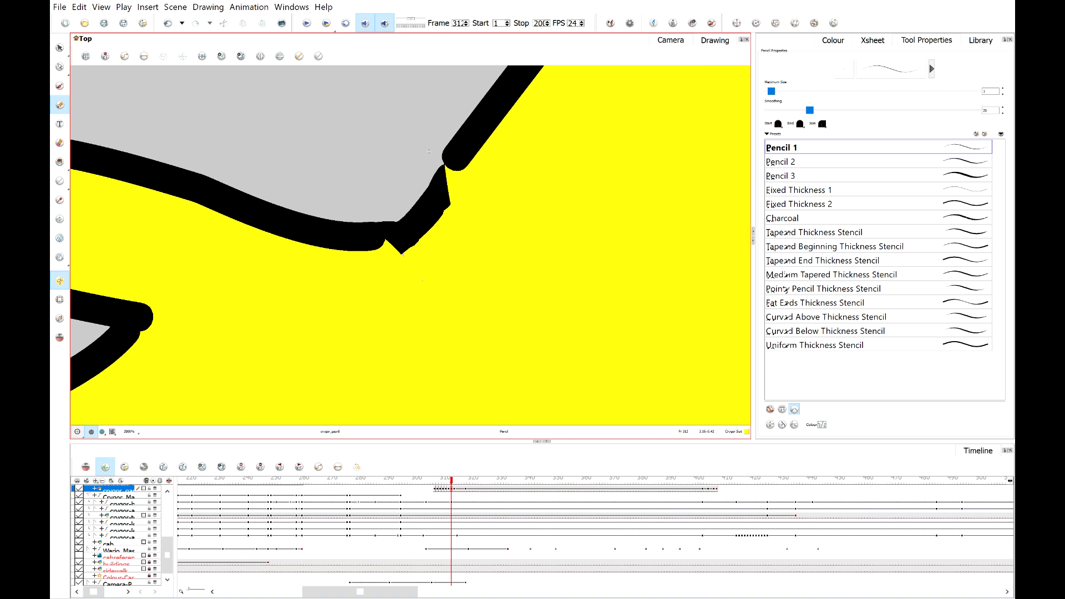
pyautogui.click(60, 67)
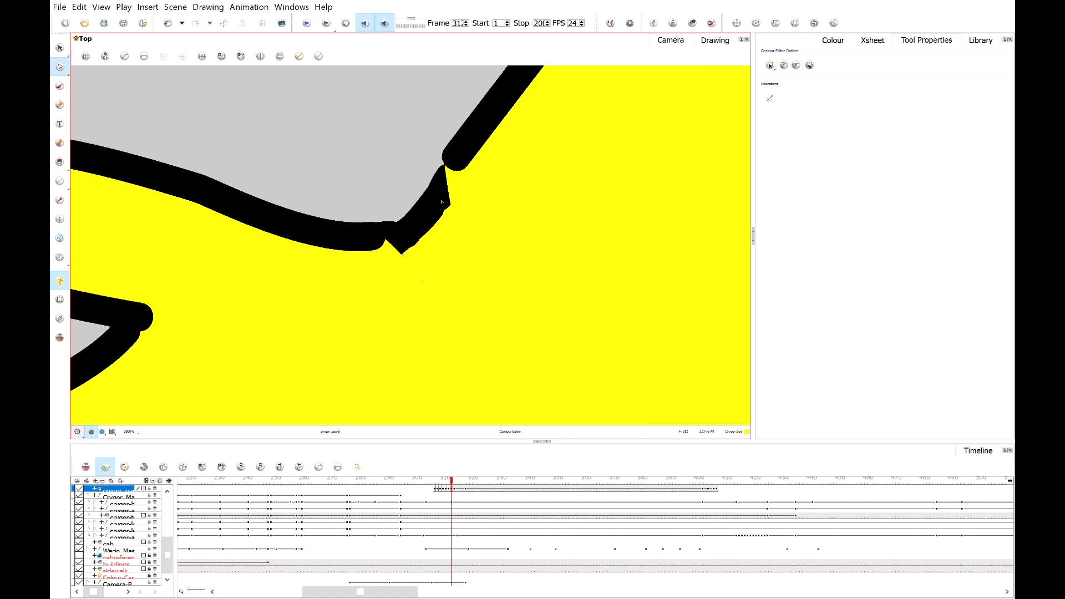
pyautogui.scroll(-2, 399, 146)
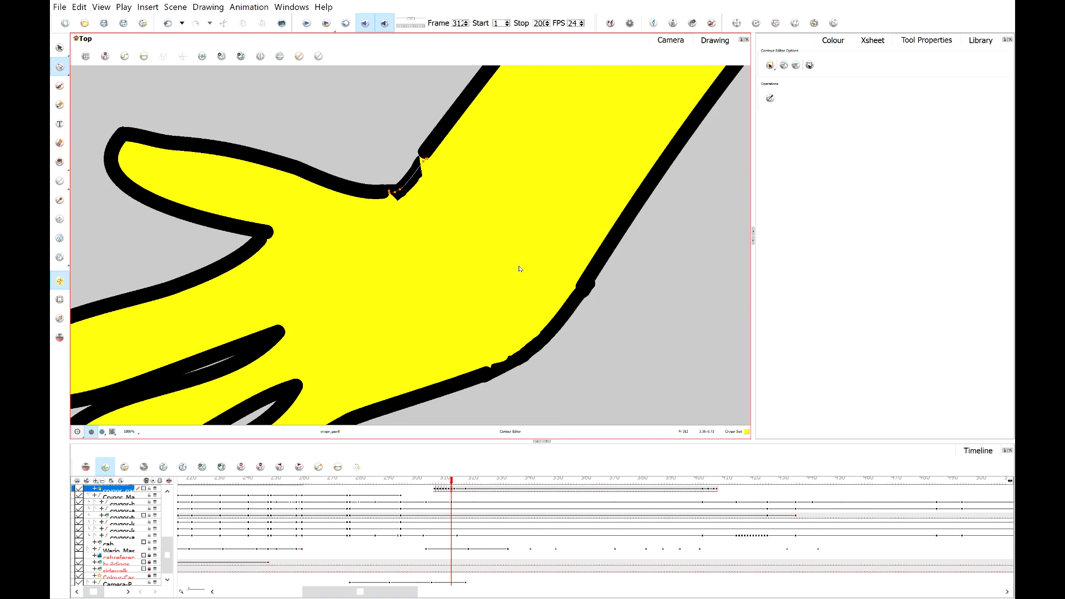
pyautogui.scroll(-1, 646, 335)
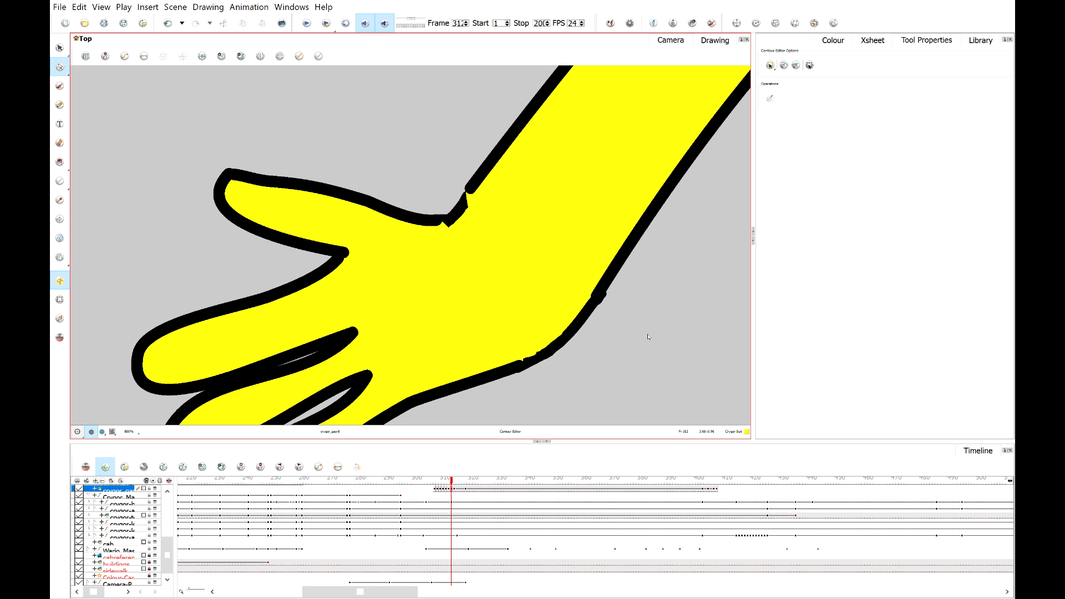
# Try to reshape the wrist notch contour with the Contour Editor, then undo it.
pyautogui.scroll(-3, 580, 344)
pyautogui.scroll(4, 625, 357)
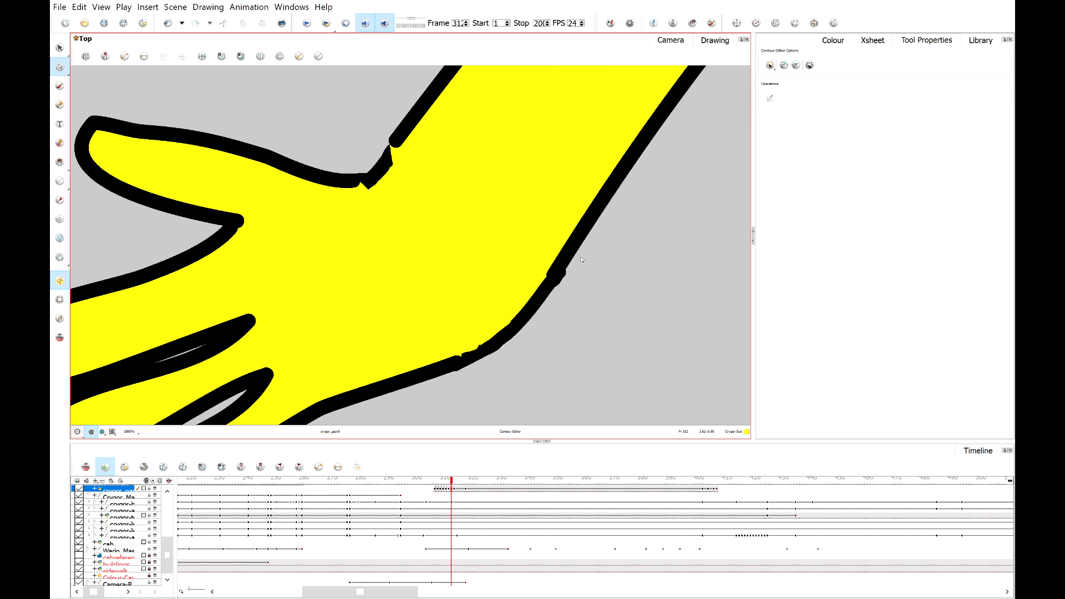
pyautogui.click(388, 161)
pyautogui.scroll(1, 390, 166)
pyautogui.scroll(1, 377, 169)
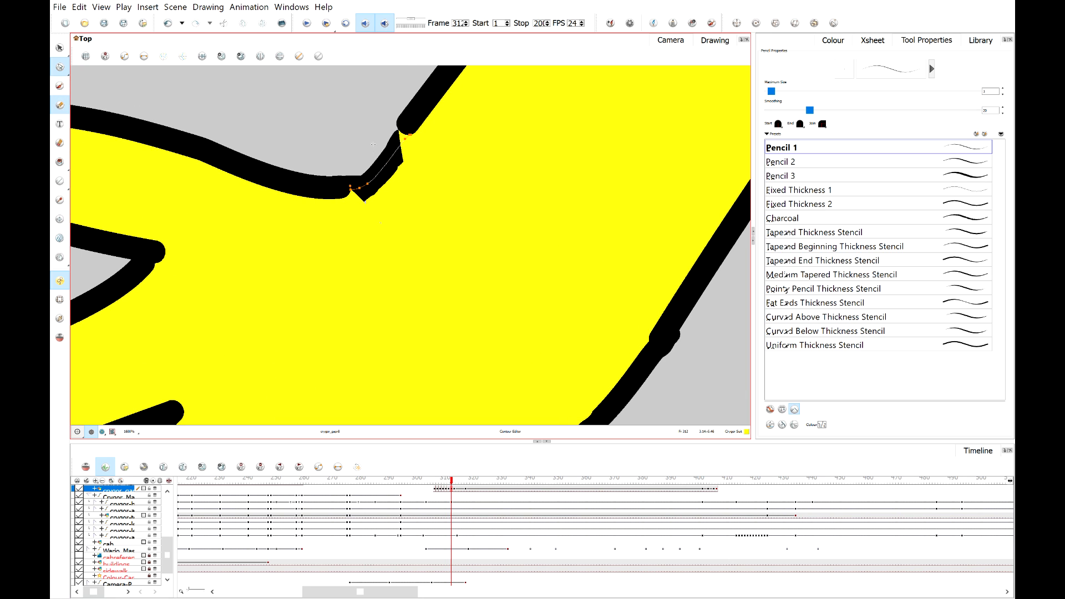
pyautogui.moveTo(345, 135); pyautogui.dragTo(390, 149)
pyautogui.hotkey('ctrl', 'z')
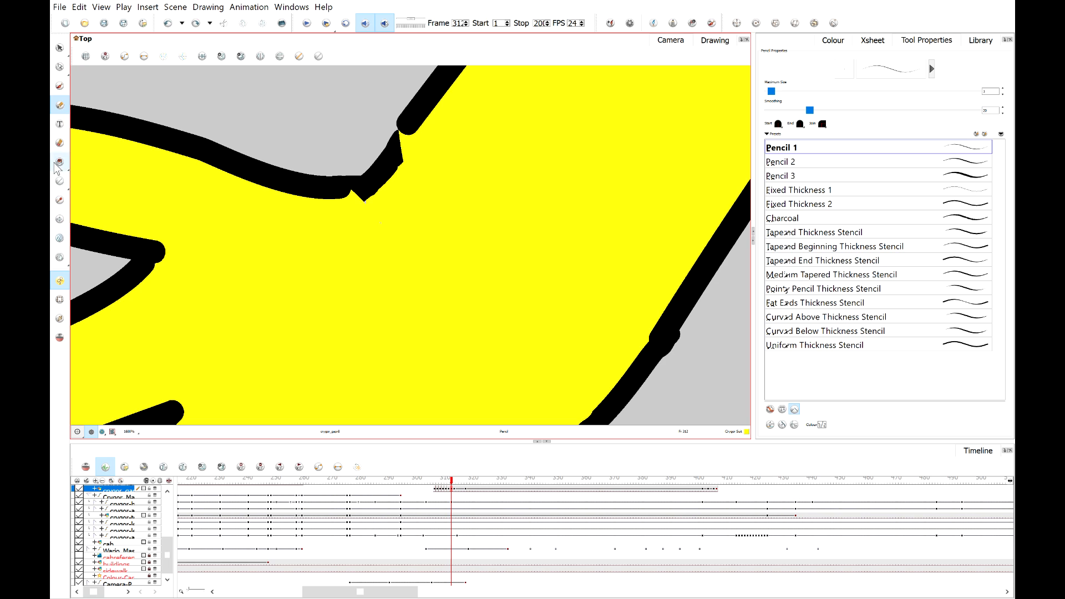
# Draw a short black pencil stroke over the wrist notch to close the outline.
pyautogui.click(61, 201)
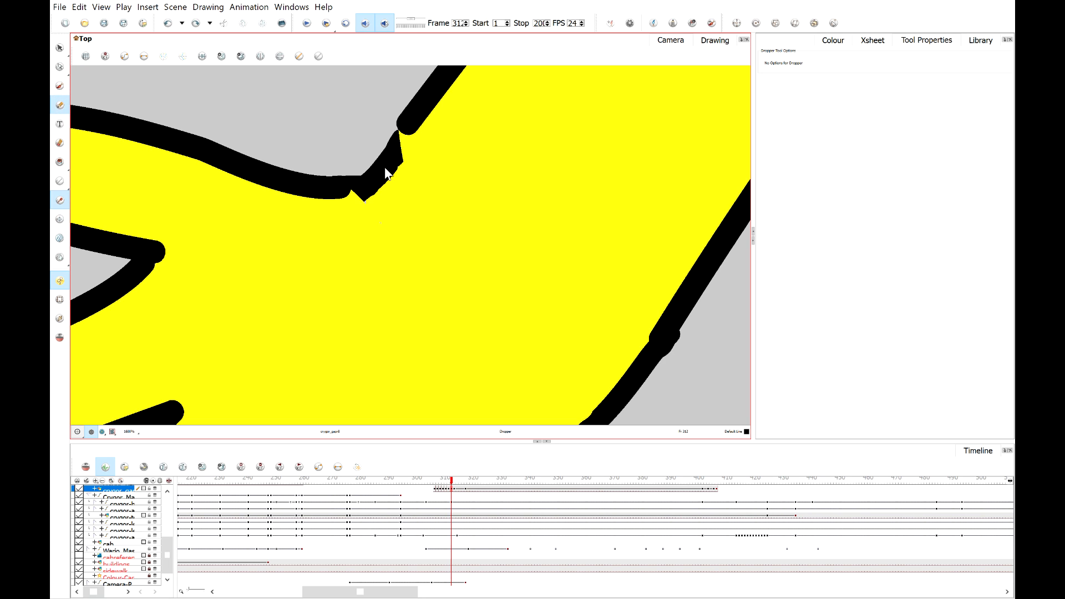
pyautogui.hotkey('alt', 'x')
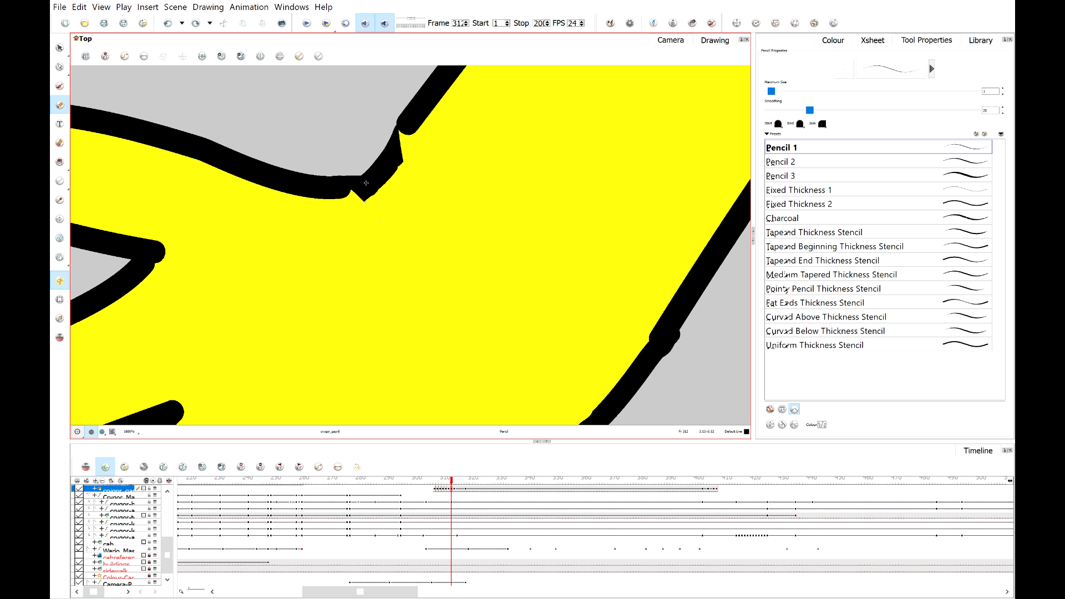
pyautogui.moveTo(366, 183); pyautogui.dragTo(362, 195)
pyautogui.scroll(-3, 383, 186)
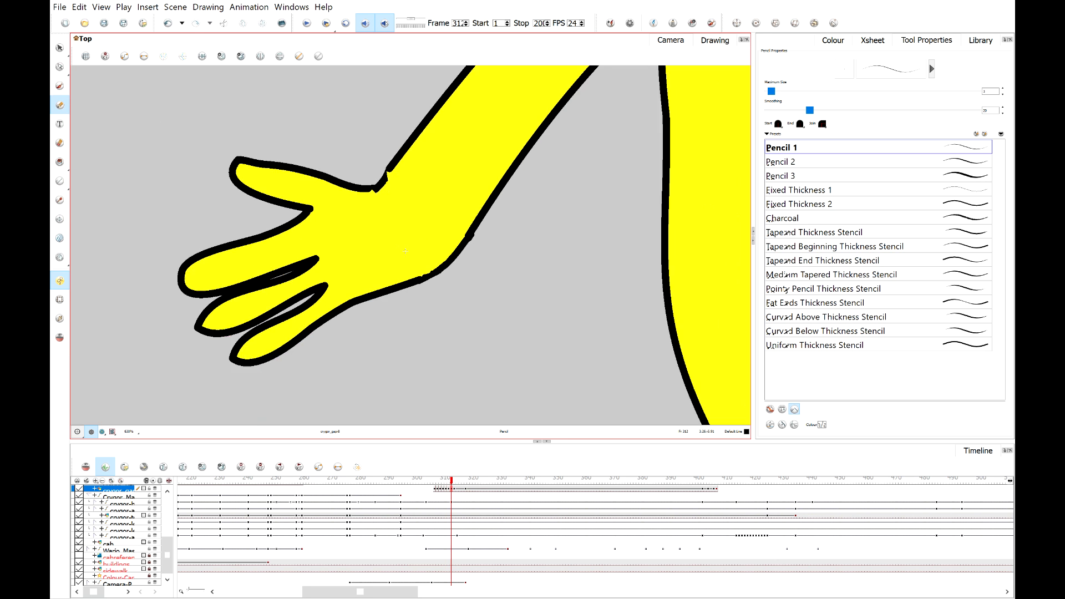
# Step to the adjacent frame and box-select the wrist area to inspect the hand join.
pyautogui.scroll(-5, 405, 251)
pyautogui.scroll(4, 408, 222)
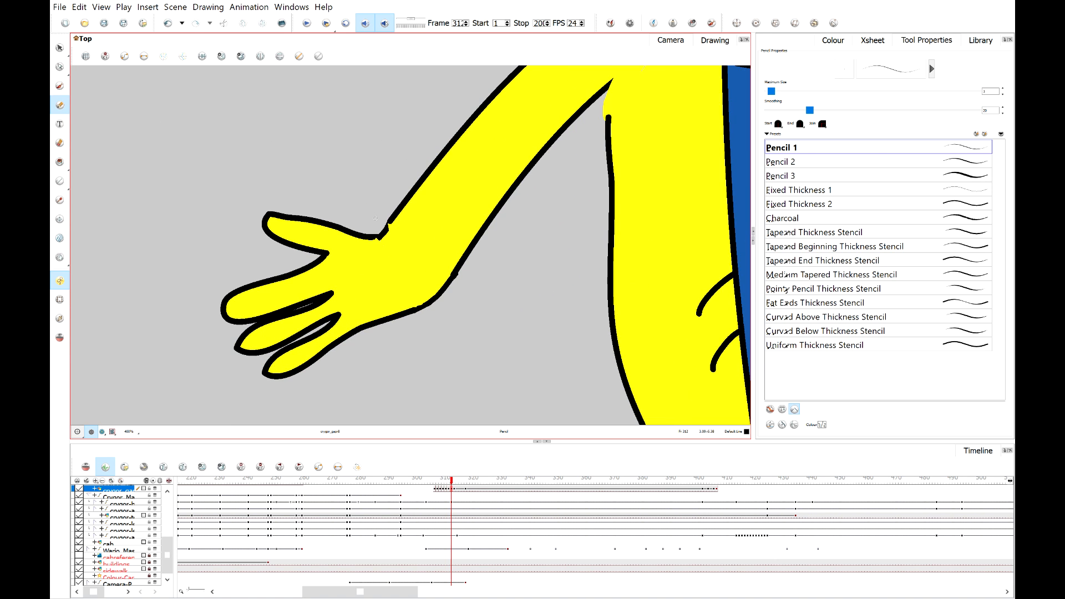
pyautogui.scroll(-2, 375, 219)
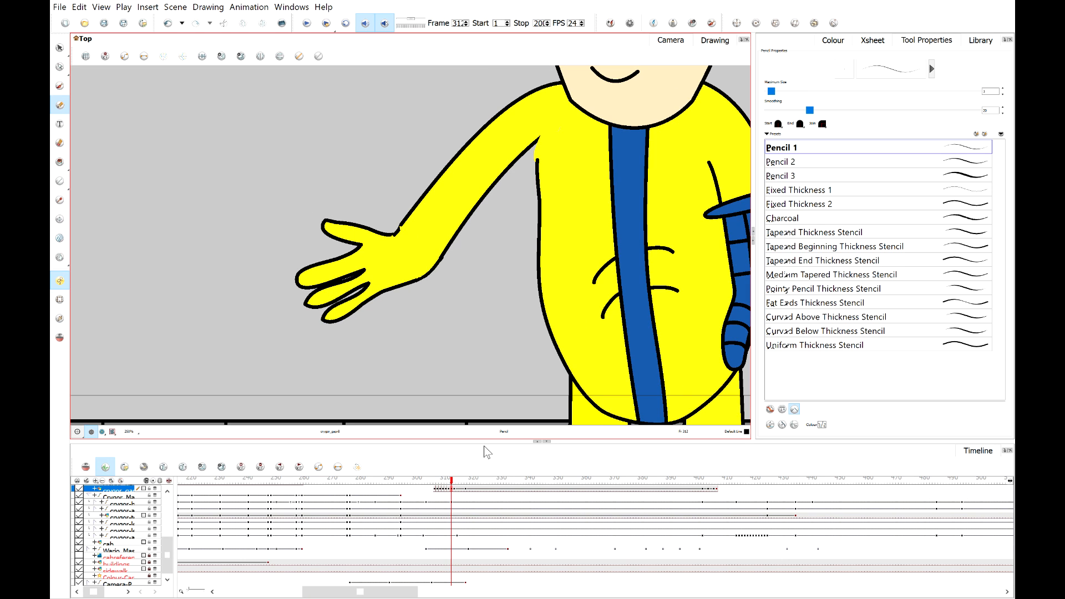
pyautogui.click(453, 481)
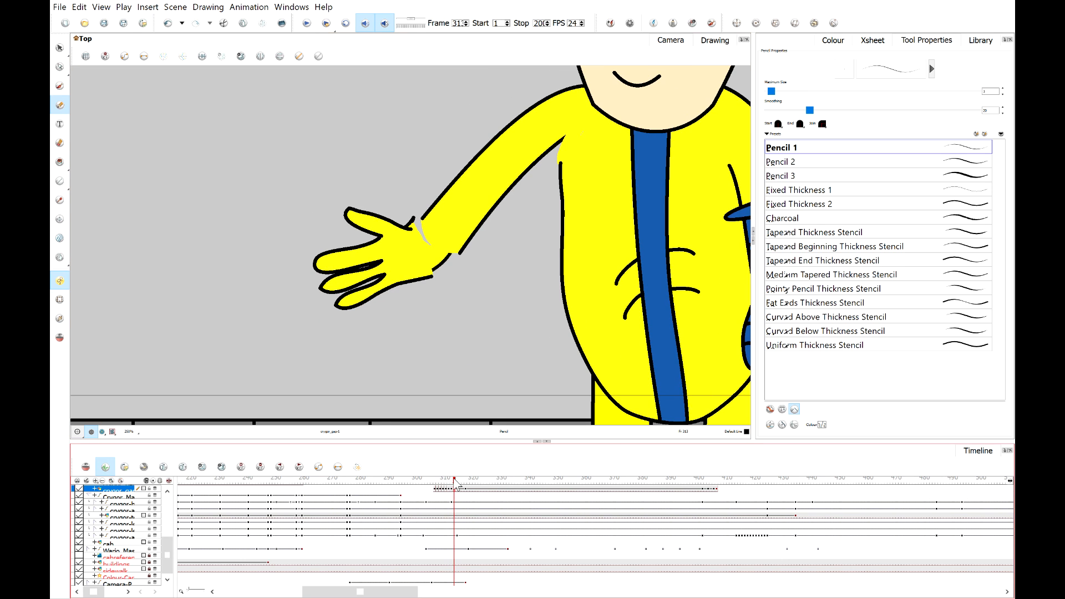
pyautogui.scroll(2, 466, 250)
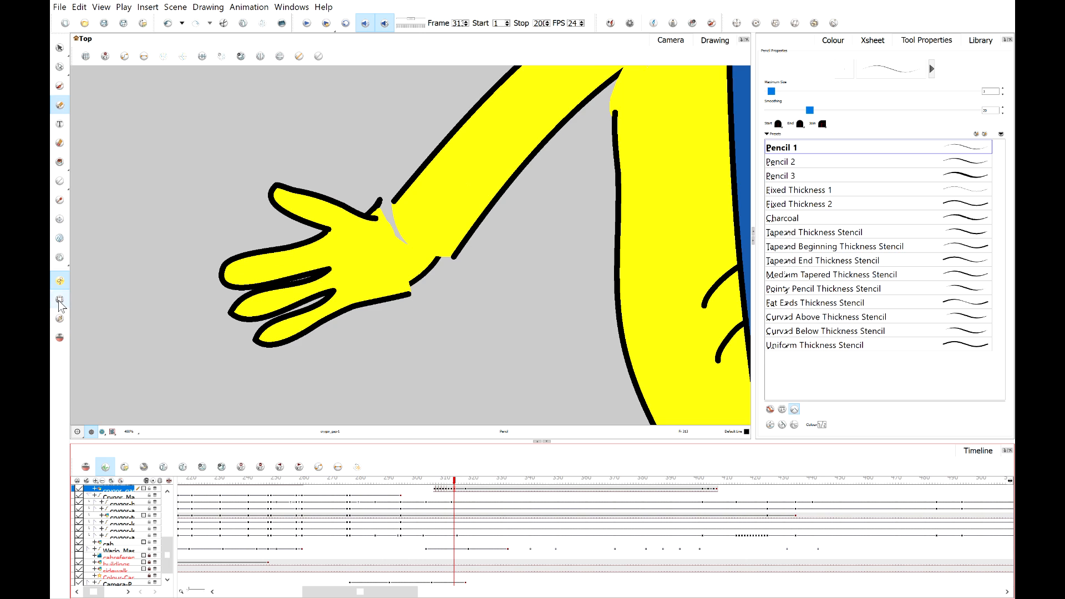
pyautogui.click(59, 300)
pyautogui.moveTo(352, 176); pyautogui.dragTo(433, 286)
pyautogui.scroll(2, 361, 233)
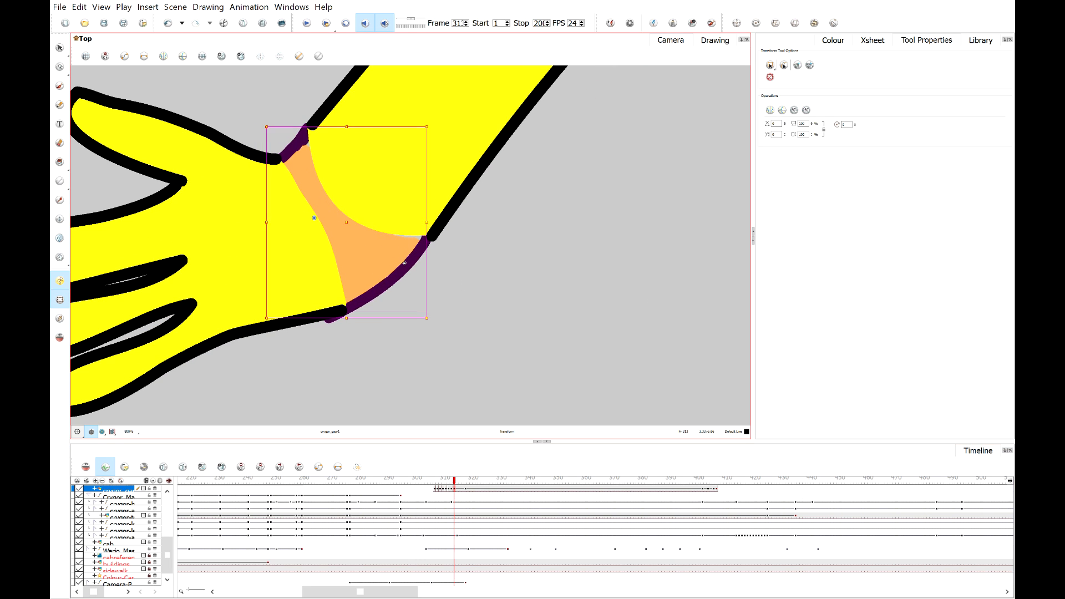
pyautogui.click(508, 289)
pyautogui.scroll(-2, 508, 288)
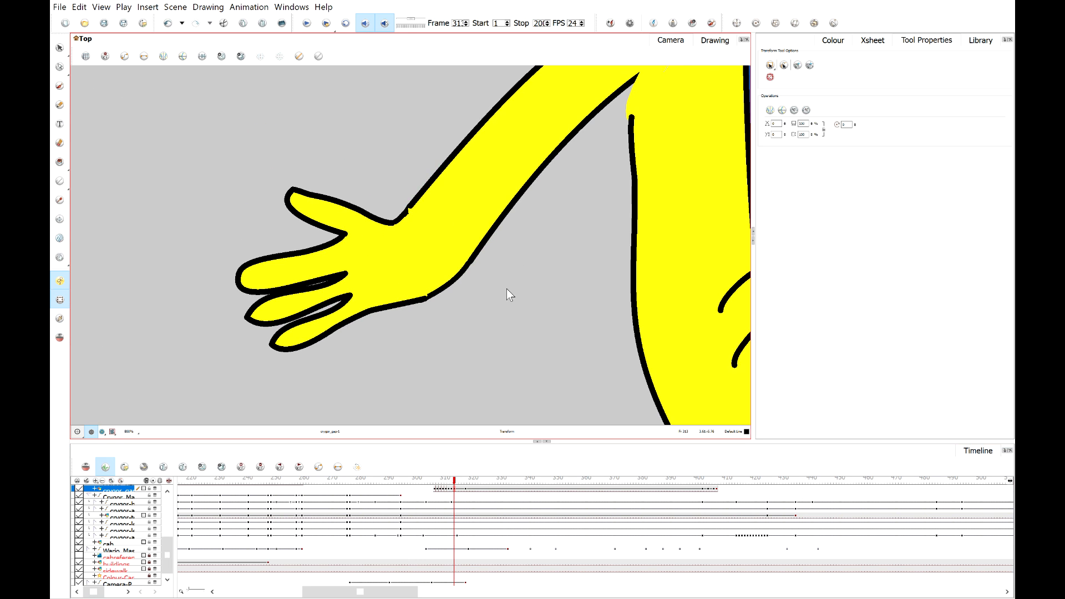
# On the next frame, move the displaced wrist piece back into place against the hand with the Transform tool.
pyautogui.click(457, 488)
pyautogui.scroll(1, 475, 278)
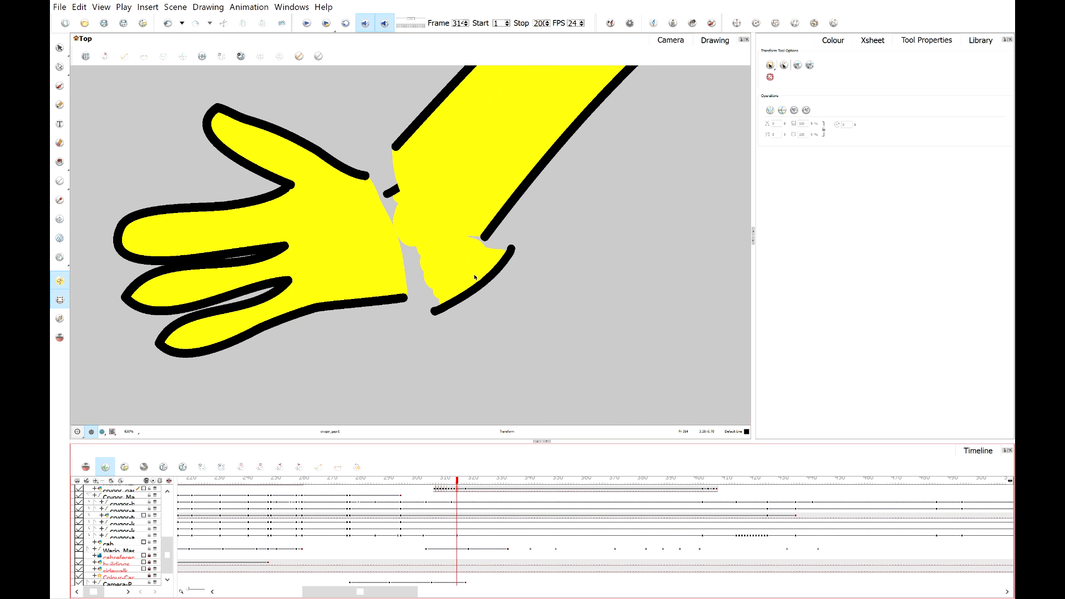
pyautogui.click(474, 278)
pyautogui.moveTo(475, 277); pyautogui.dragTo(442, 262)
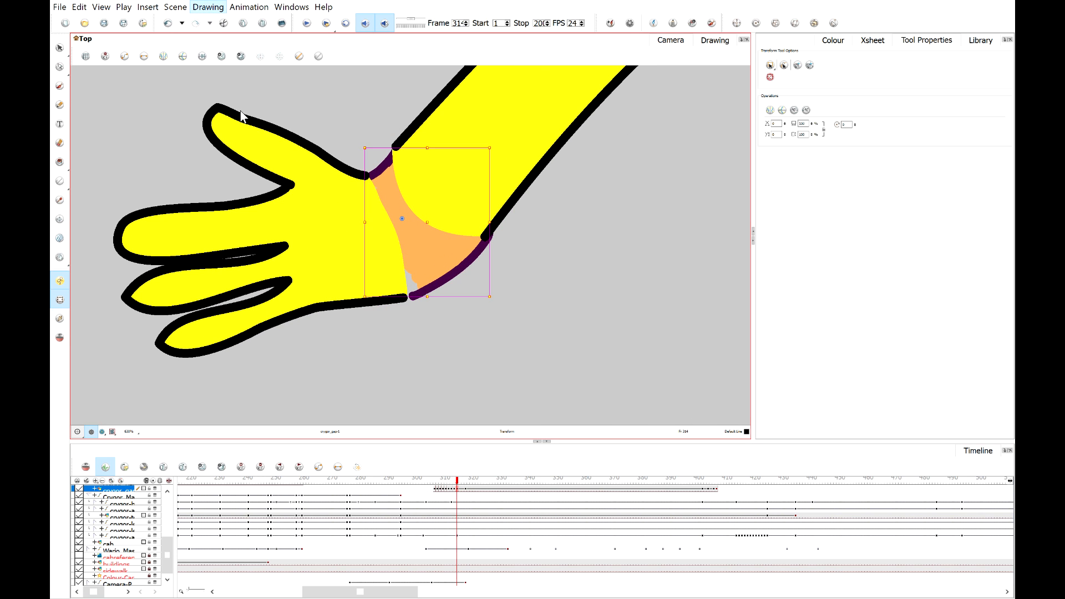
# Drag the lower wrist outline's end point with the Contour Editor to close the gap.
pyautogui.click(59, 67)
pyautogui.scroll(2, 415, 265)
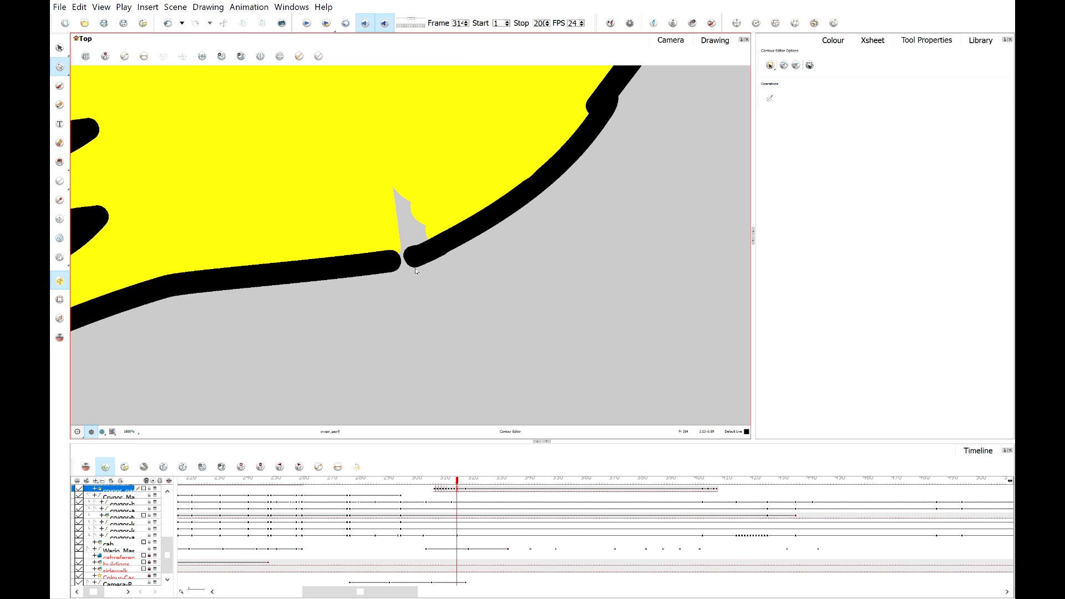
pyautogui.moveTo(413, 257); pyautogui.dragTo(390, 264)
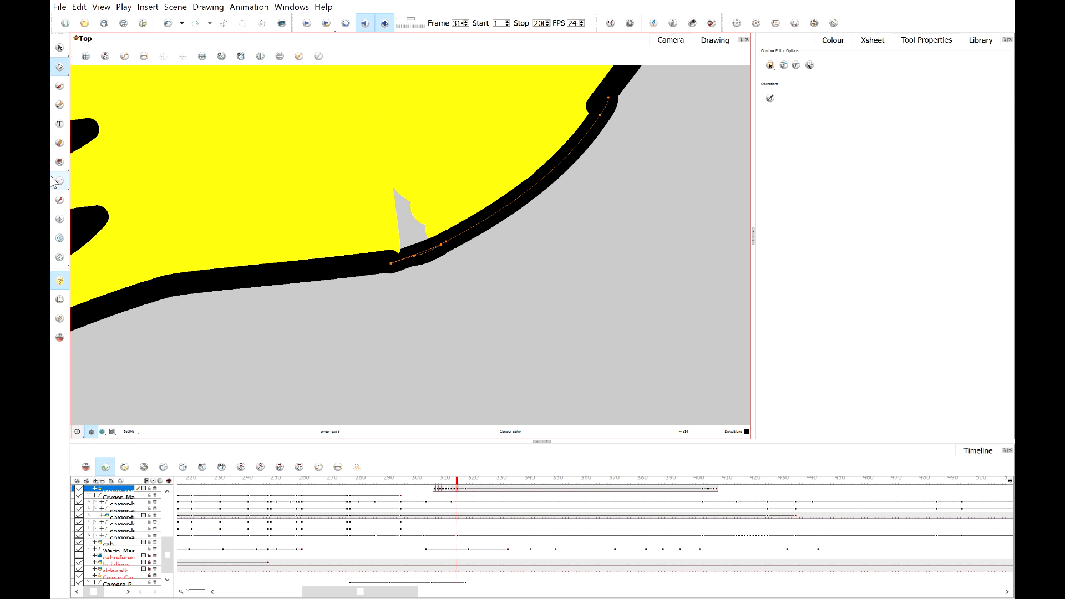
# Pick the yellow suit colour with the Dropper and draw a pencil stroke over the grey gap inside the wrist.
pyautogui.click(60, 200)
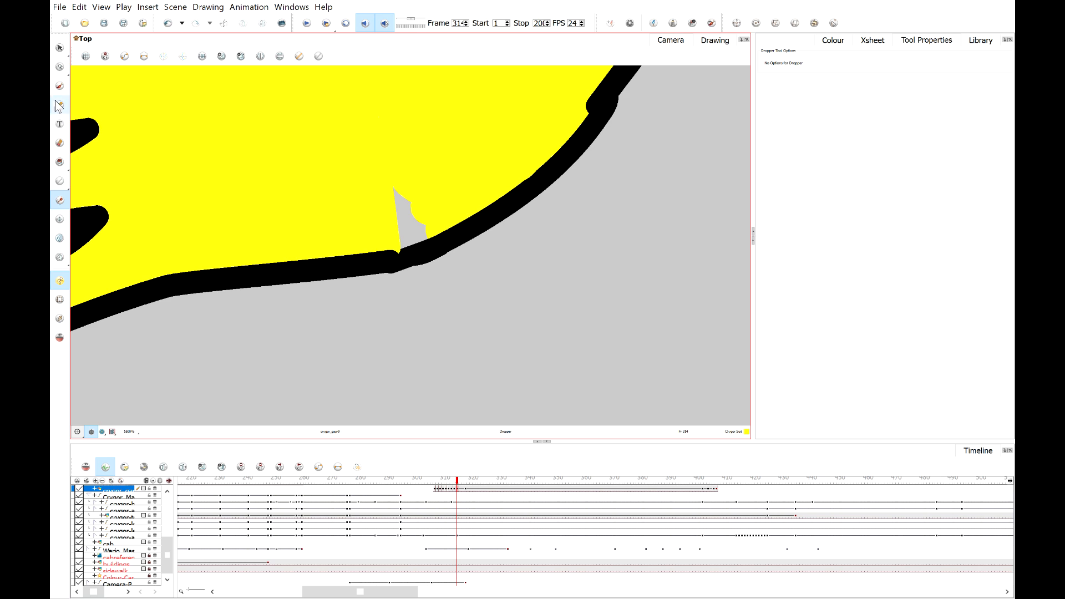
pyautogui.moveTo(401, 198)
pyautogui.mouseDown()
pyautogui.moveTo(419, 231)
pyautogui.moveTo(404, 241)
pyautogui.mouseUp()
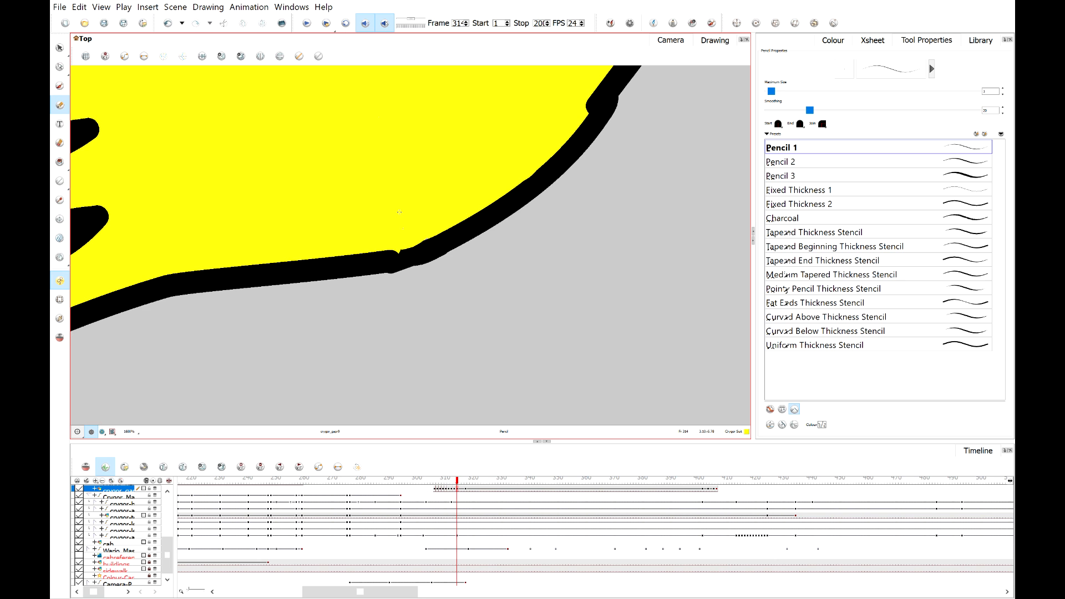
pyautogui.scroll(-4, 399, 213)
pyautogui.scroll(4, 478, 192)
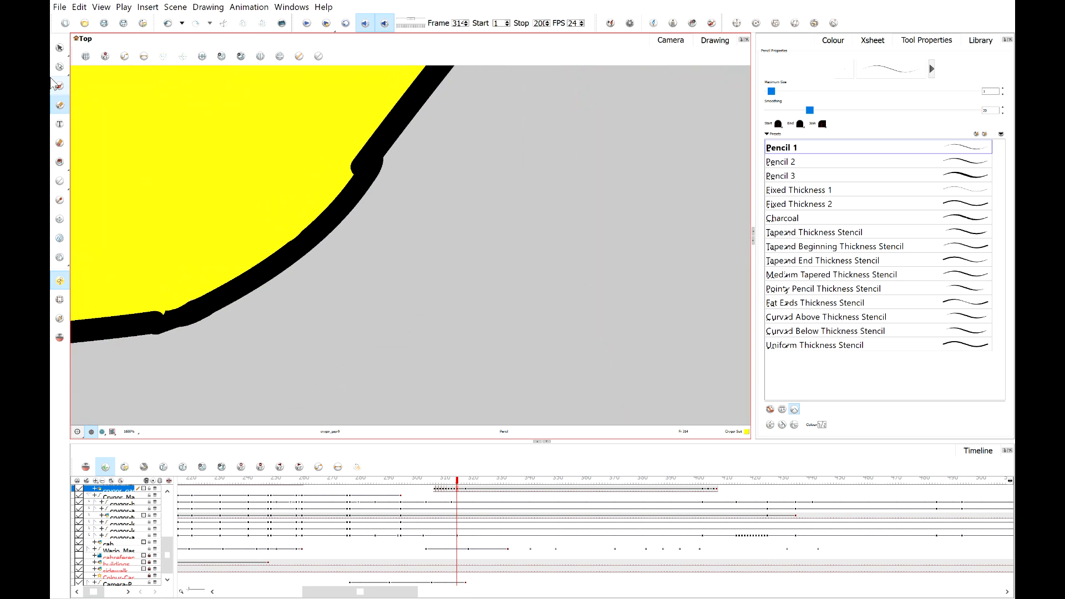
# Adjust a contour point on the lower forearm outline with the Contour Editor.
pyautogui.click(60, 66)
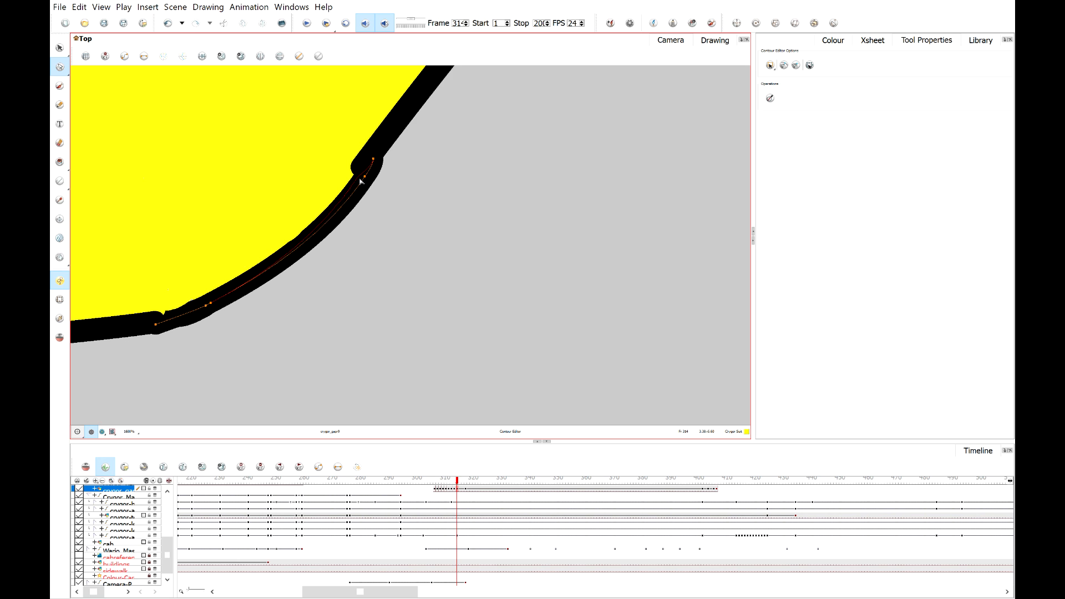
pyautogui.scroll(-4, 363, 186)
pyautogui.scroll(4, 379, 199)
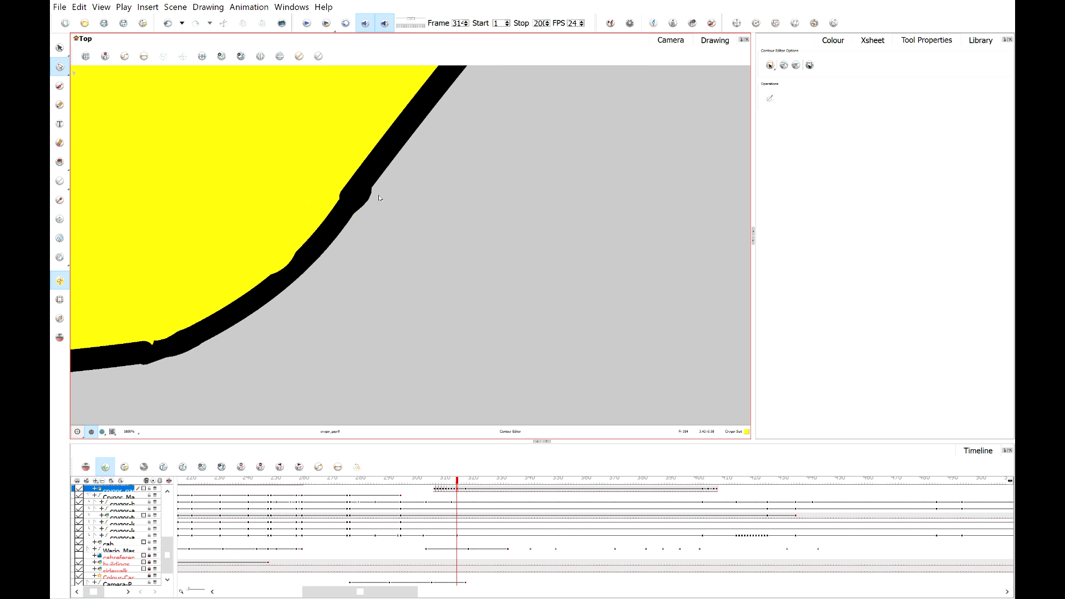
pyautogui.scroll(2, 361, 191)
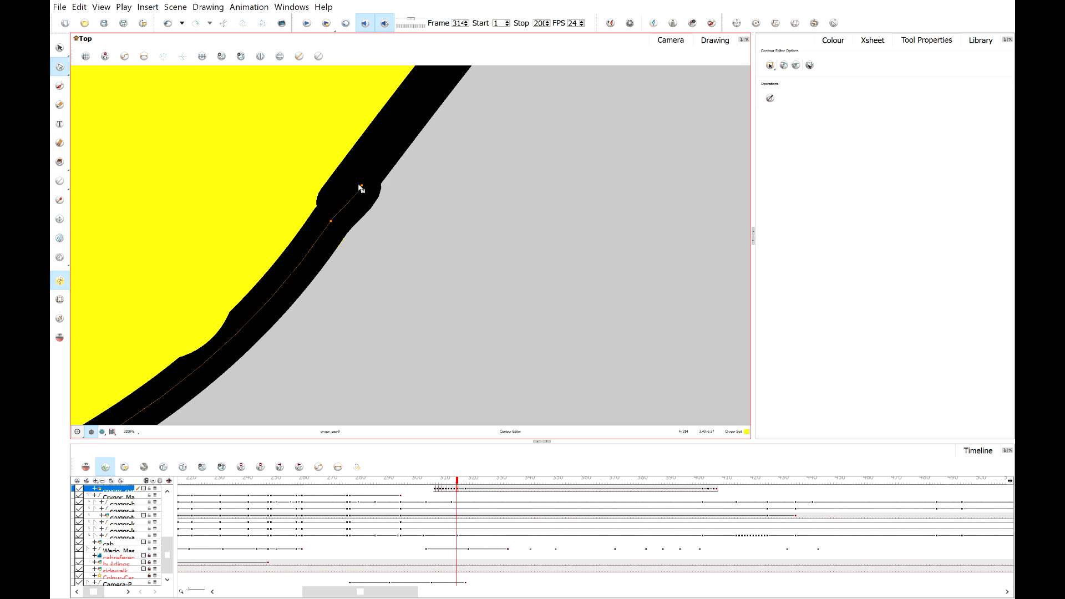
pyautogui.moveTo(361, 189); pyautogui.dragTo(365, 176)
pyautogui.scroll(-5, 407, 203)
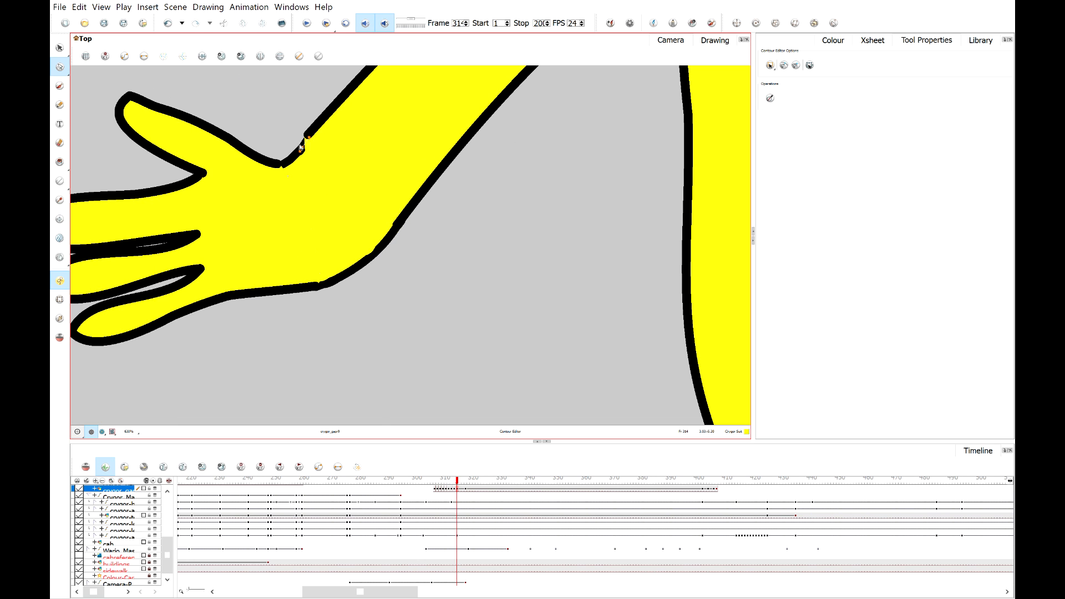
# Pick the black line colour with the Dropper and draw two short pencil strokes along the wrist notch outline.
pyautogui.scroll(4, 305, 178)
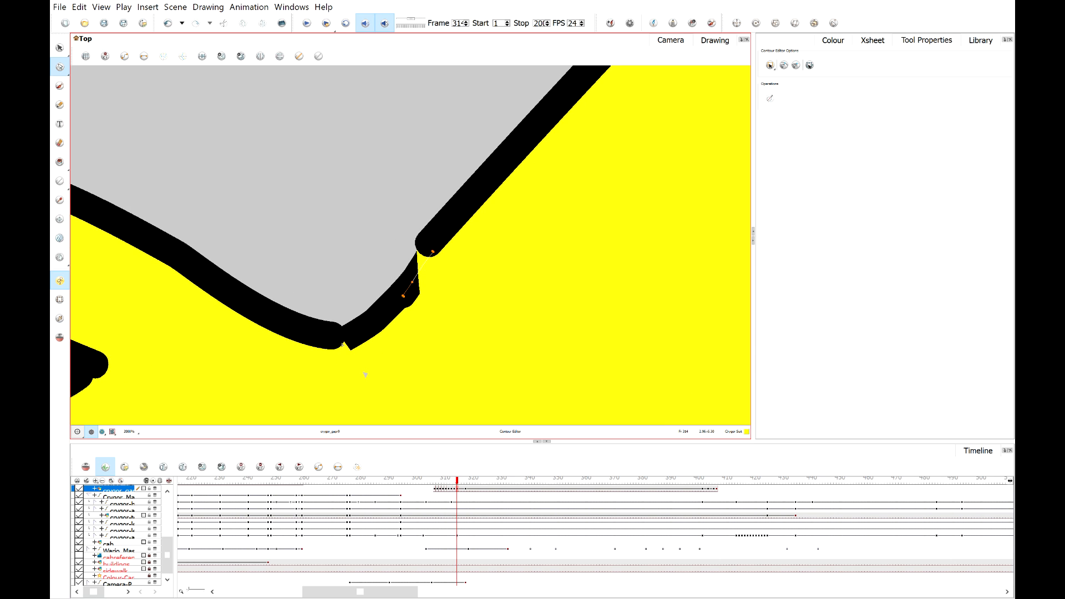
pyautogui.click(60, 200)
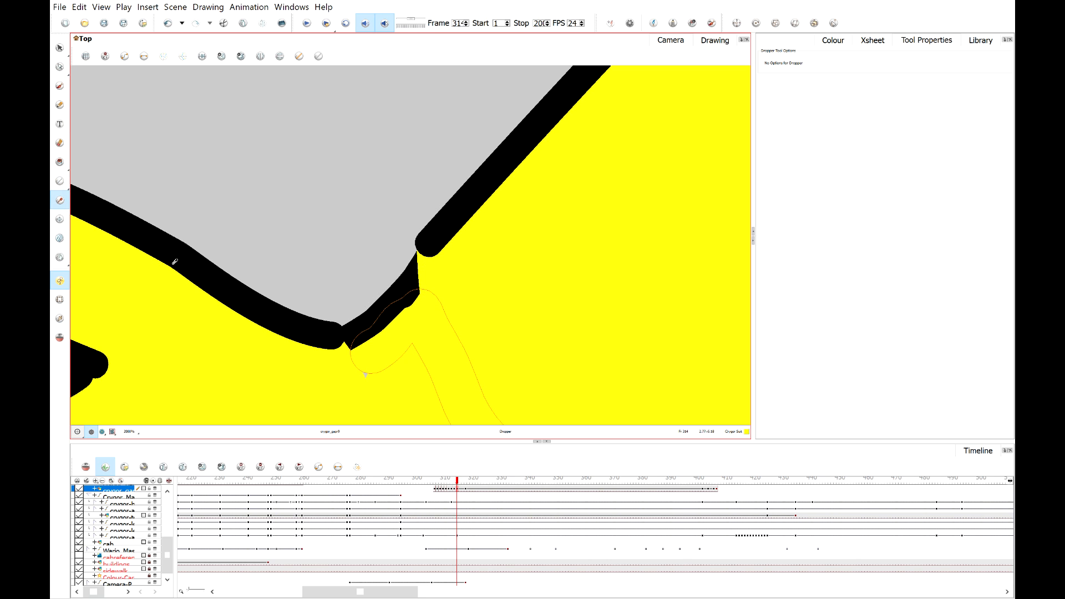
pyautogui.click(174, 262)
pyautogui.click(60, 105)
pyautogui.scroll(1, 405, 289)
pyautogui.moveTo(342, 349); pyautogui.dragTo(329, 350)
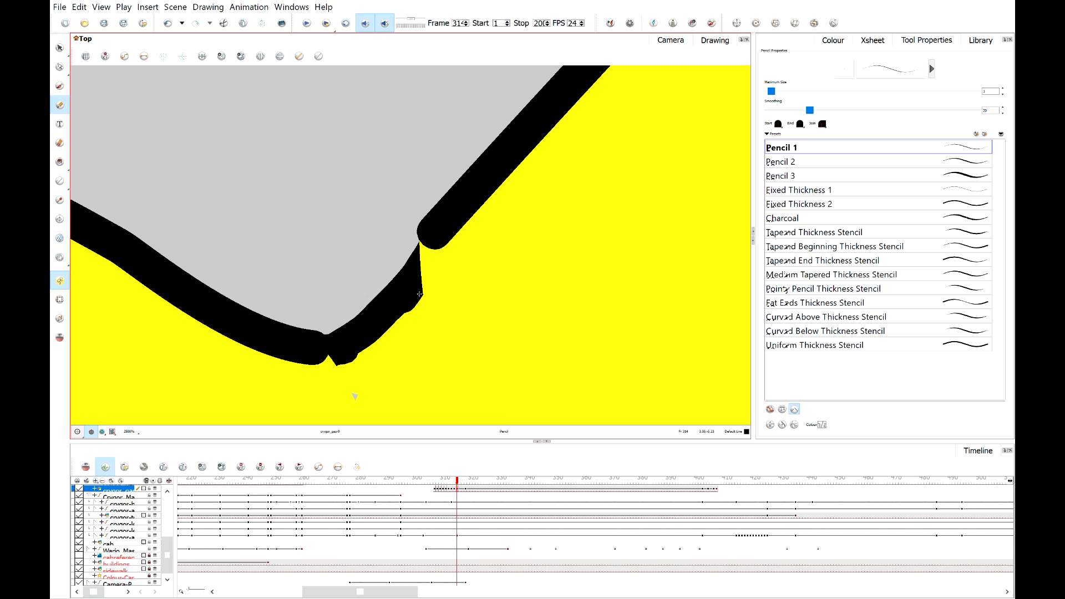
pyautogui.moveTo(419, 294); pyautogui.dragTo(432, 244)
pyautogui.scroll(-6, 431, 247)
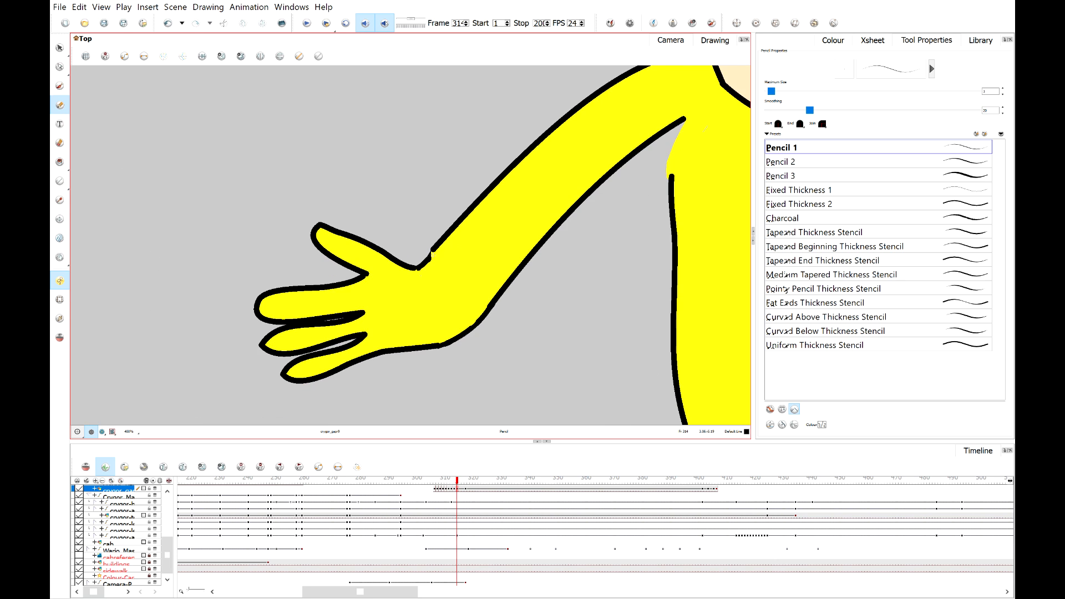
# Select the two short notch strokes with the Selection tool and nudge each into line with the wrist outline.
pyautogui.scroll(-2, 464, 246)
pyautogui.scroll(7, 464, 245)
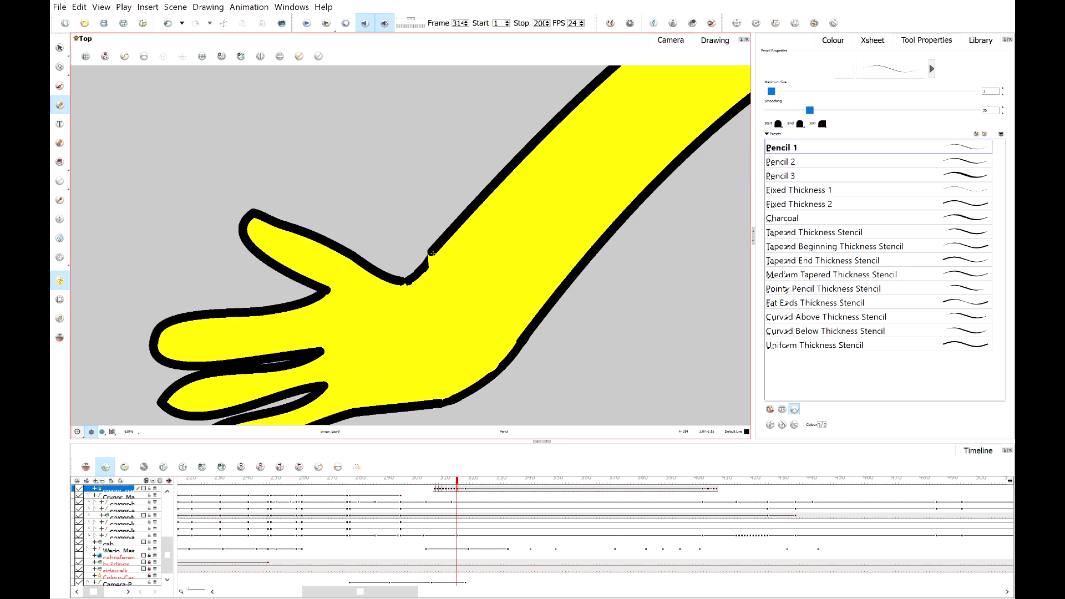
pyautogui.click(60, 49)
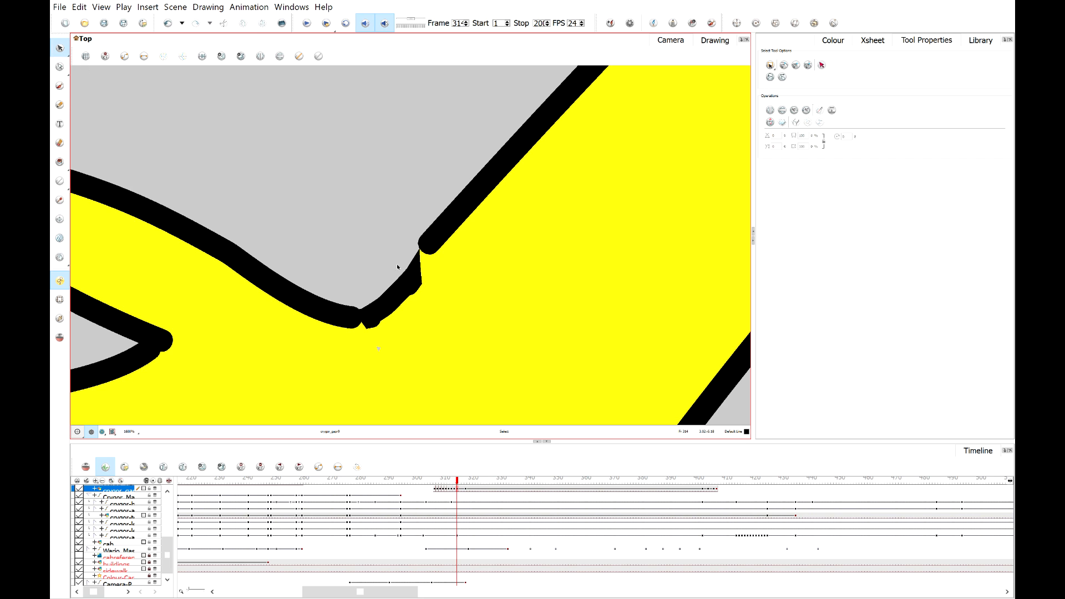
pyautogui.click(397, 267)
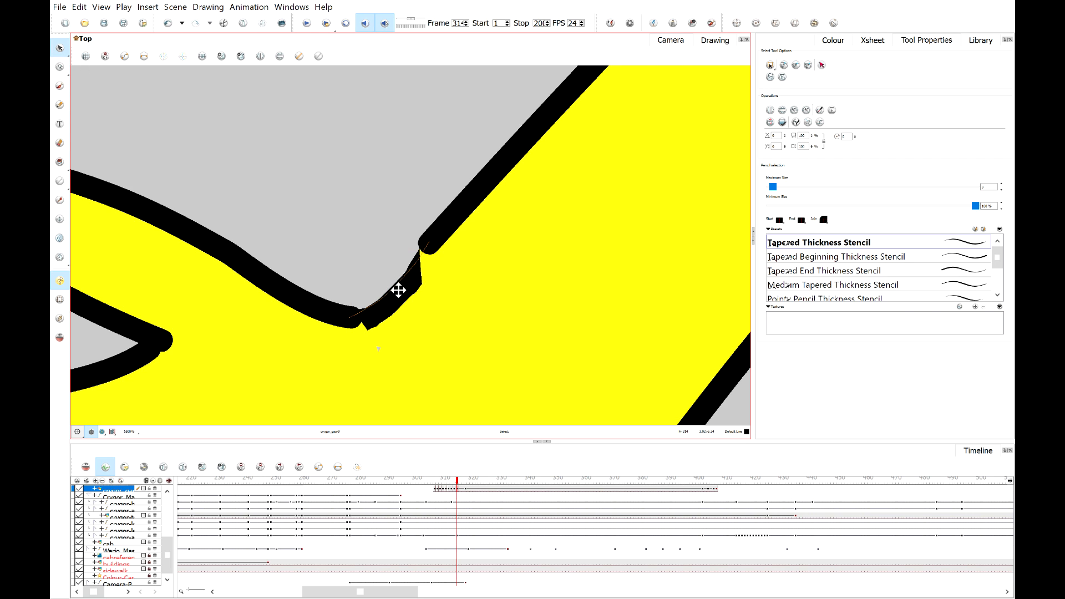
pyautogui.click(398, 290)
pyautogui.scroll(3, 413, 290)
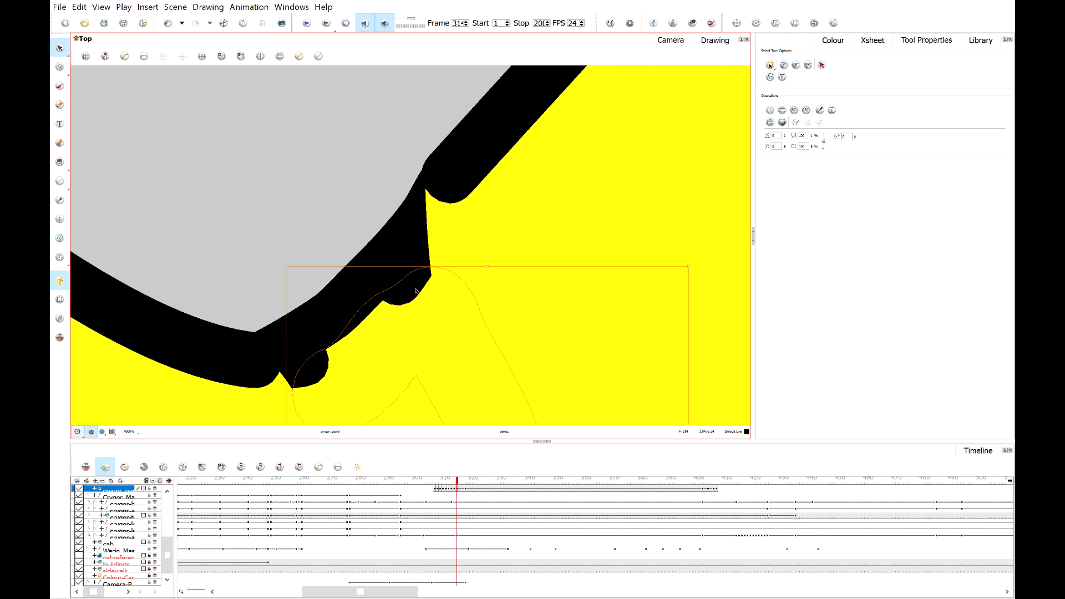
pyautogui.click(416, 290)
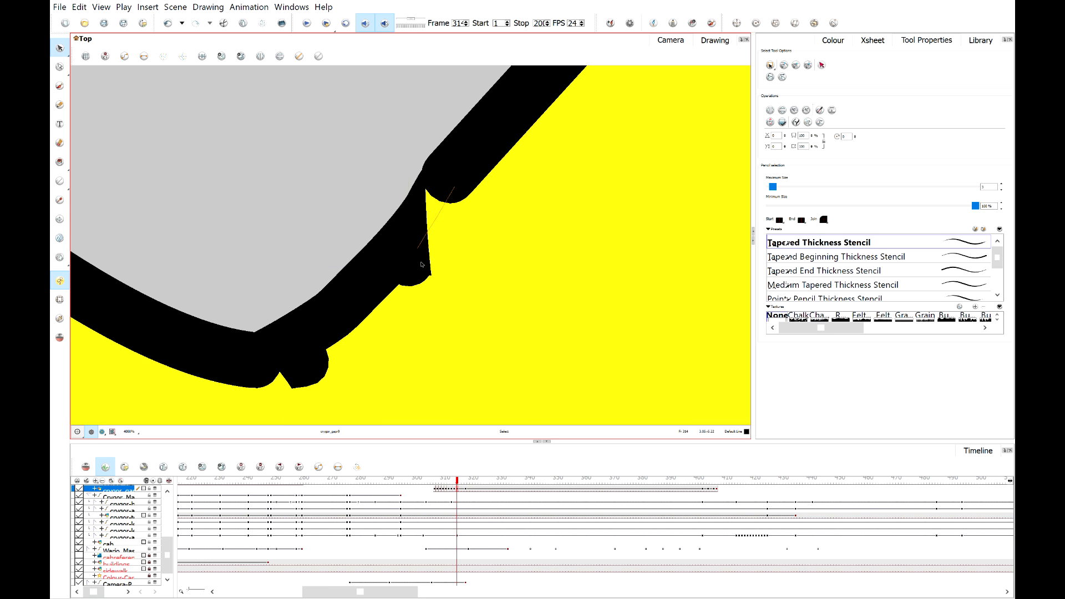
pyautogui.moveTo(421, 264); pyautogui.dragTo(419, 253)
pyautogui.click(300, 369)
pyautogui.moveTo(314, 362)
pyautogui.mouseDown()
pyautogui.moveTo(307, 348)
pyautogui.moveTo(300, 369)
pyautogui.mouseUp()
pyautogui.click(297, 240)
# Zoom out and step to the next frame to review Crygor's arm.
pyautogui.scroll(-6, 297, 239)
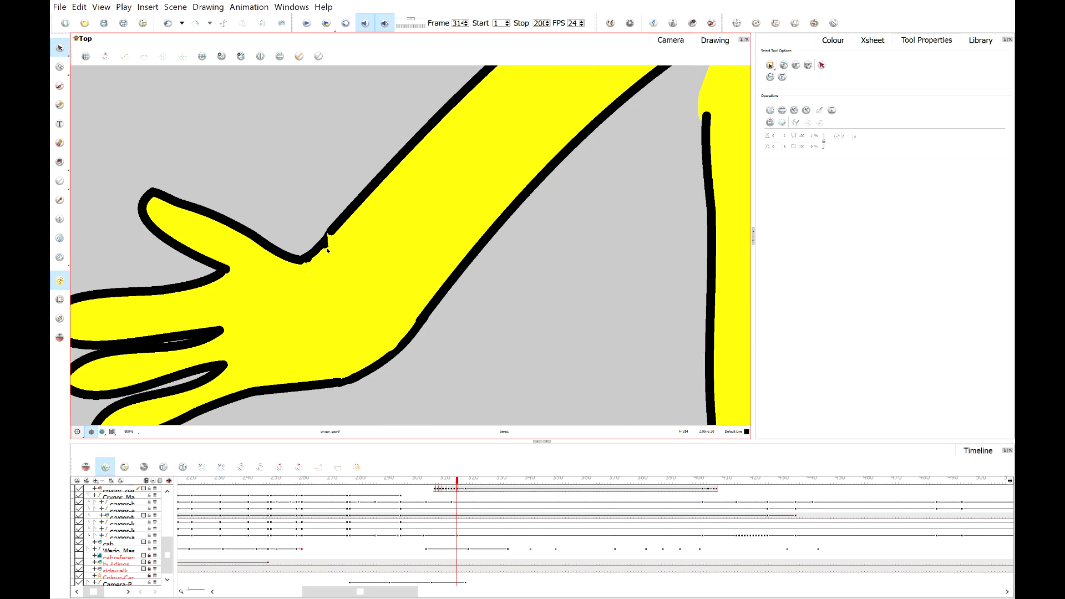
pyautogui.scroll(-3, 327, 251)
pyautogui.scroll(3, 333, 244)
pyautogui.scroll(-4, 338, 238)
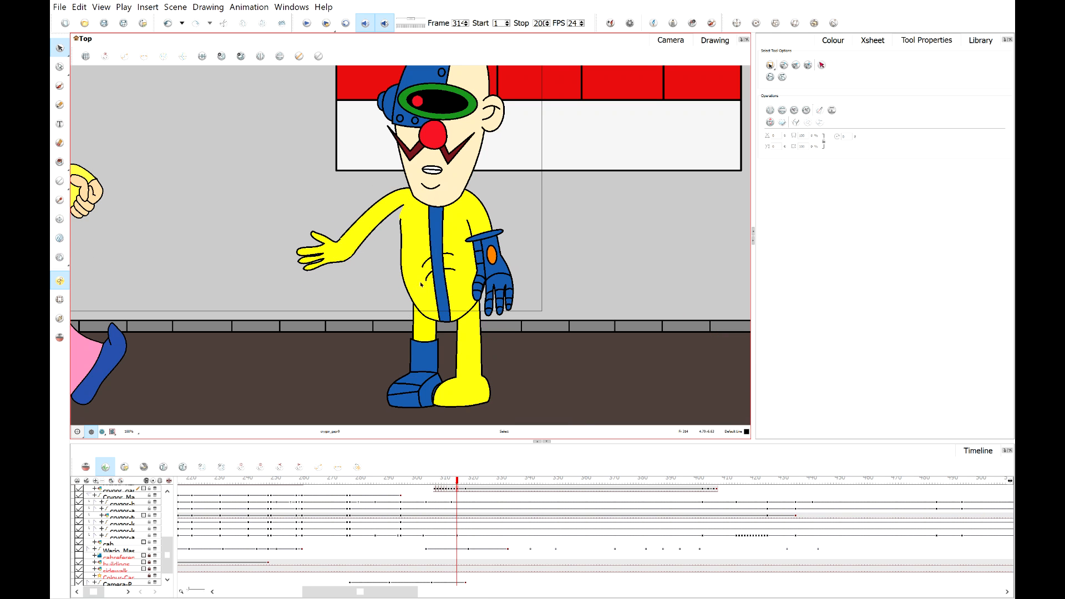
pyautogui.click(462, 486)
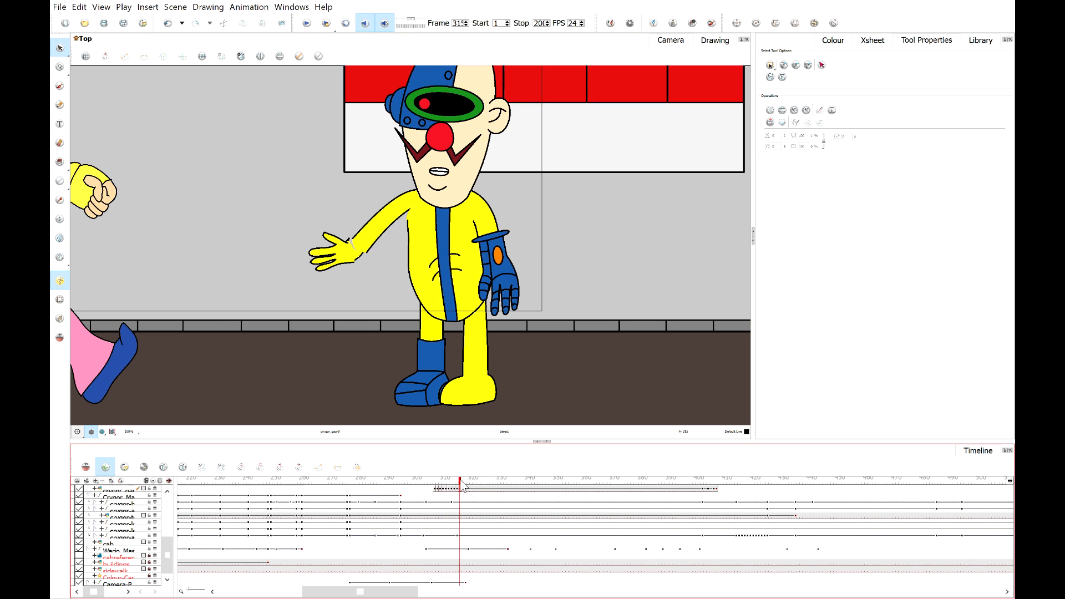
# Move Crygor's separate hand drawing with the Transform tool so its wrist lines up with the forearm.
pyautogui.scroll(5, 333, 251)
pyautogui.hotkey('shift', 't')
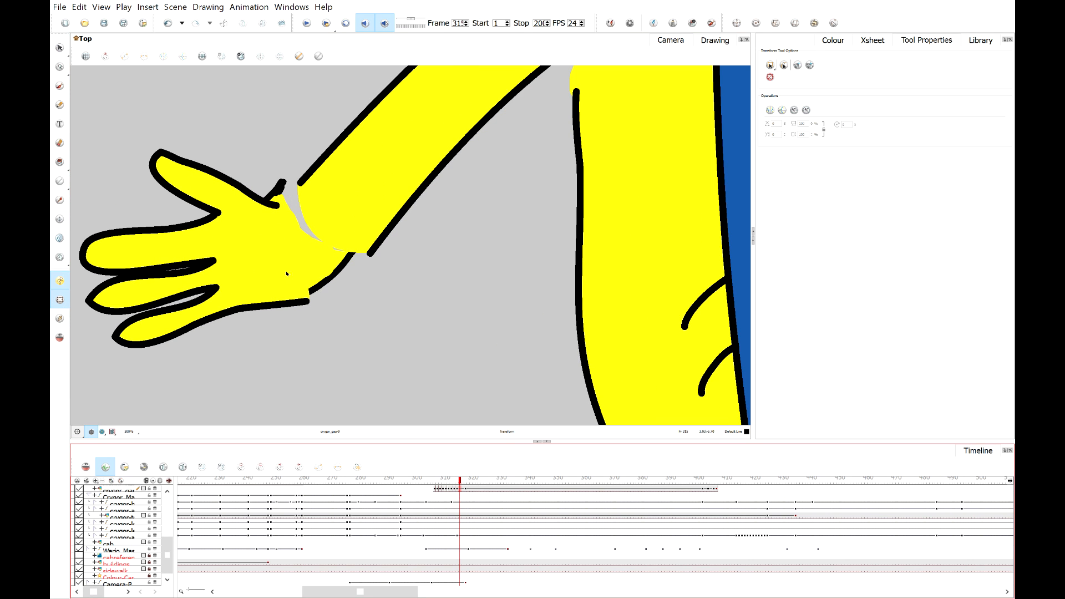
pyautogui.hotkey('alt', 'Tab')
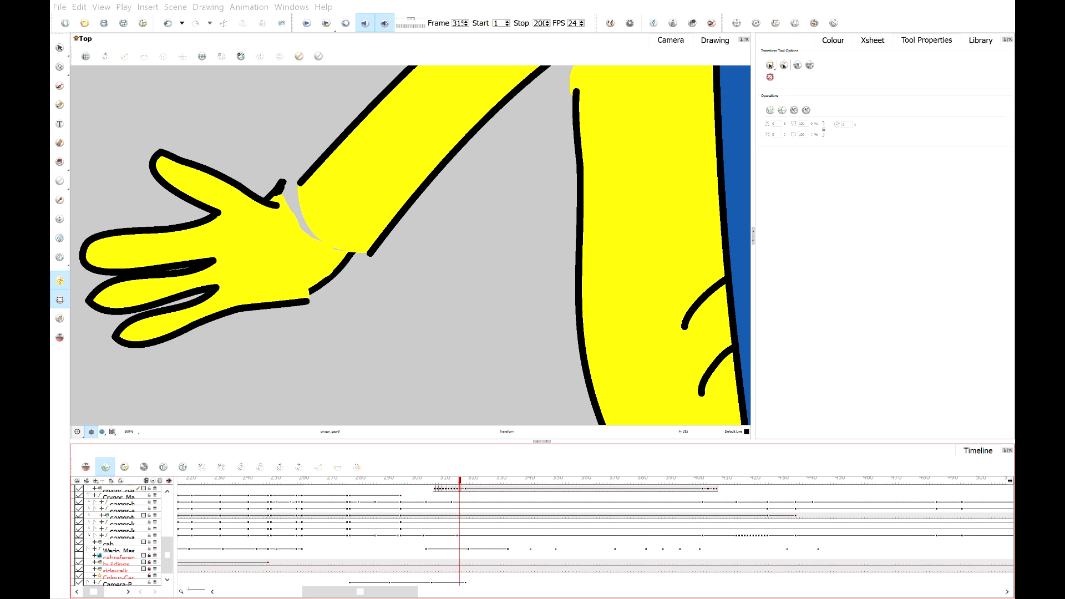
pyautogui.click(307, 189)
pyautogui.scroll(2, 308, 189)
pyautogui.click(324, 327)
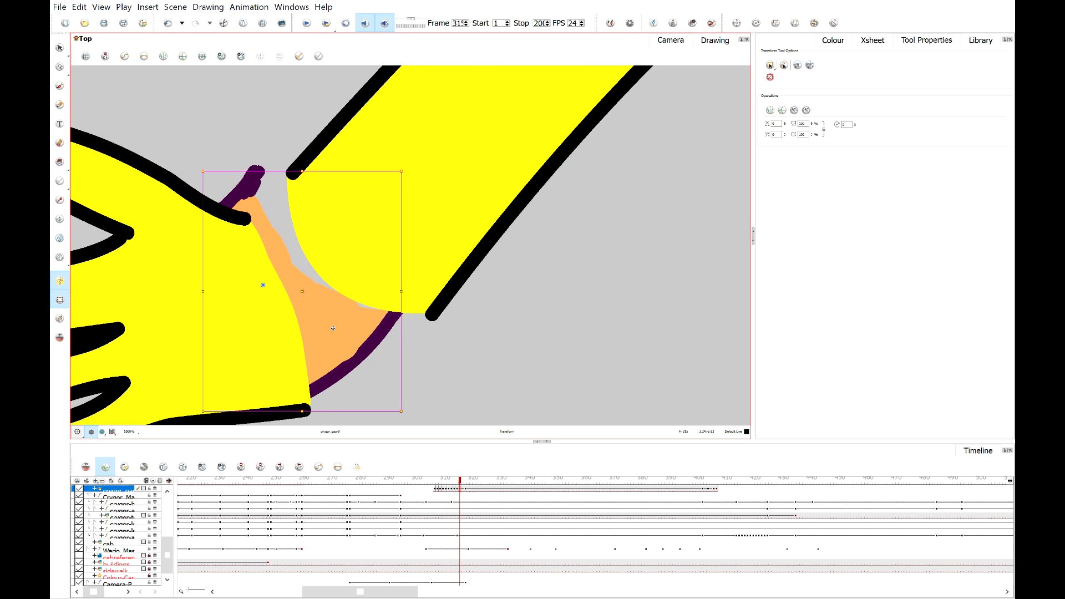
pyautogui.moveTo(333, 329); pyautogui.dragTo(361, 332)
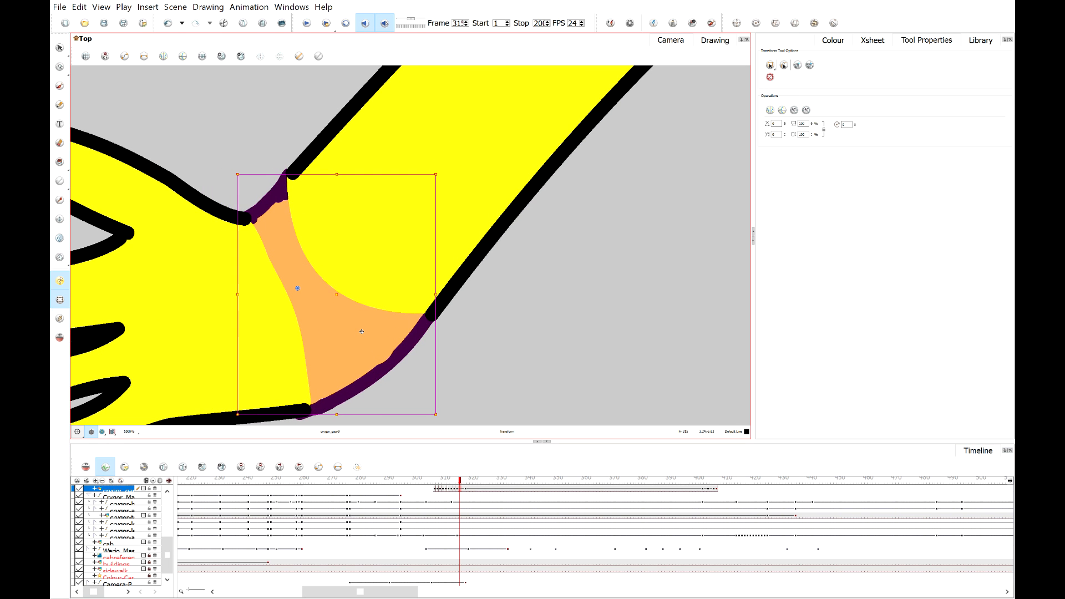
pyautogui.scroll(-2, 410, 302)
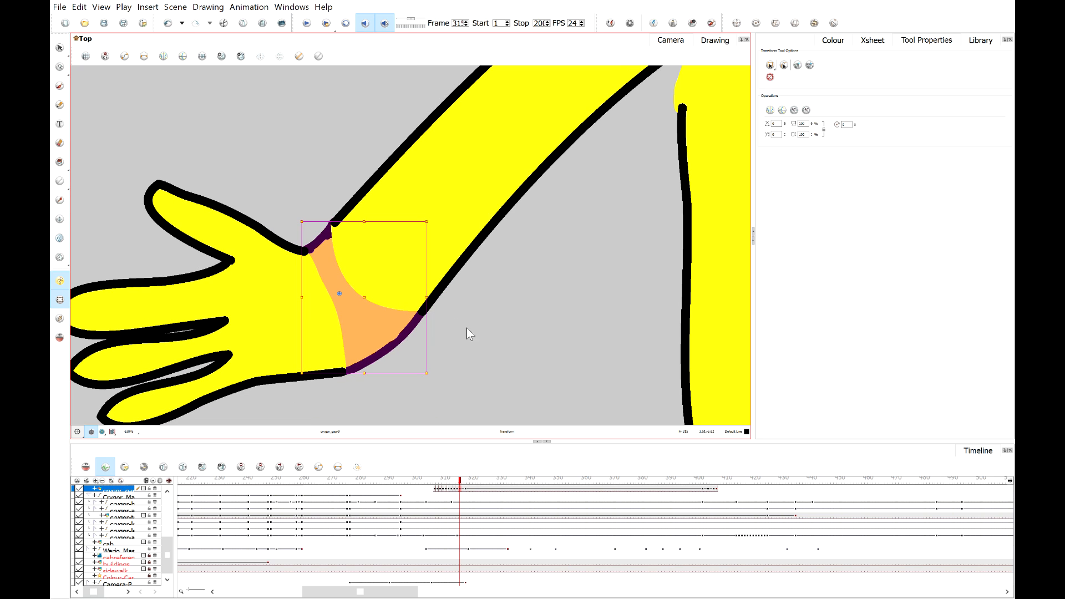
pyautogui.click(485, 310)
# Step to the next frame and shift the hand piece to line up with the forearm's wrist.
pyautogui.scroll(-3, 485, 310)
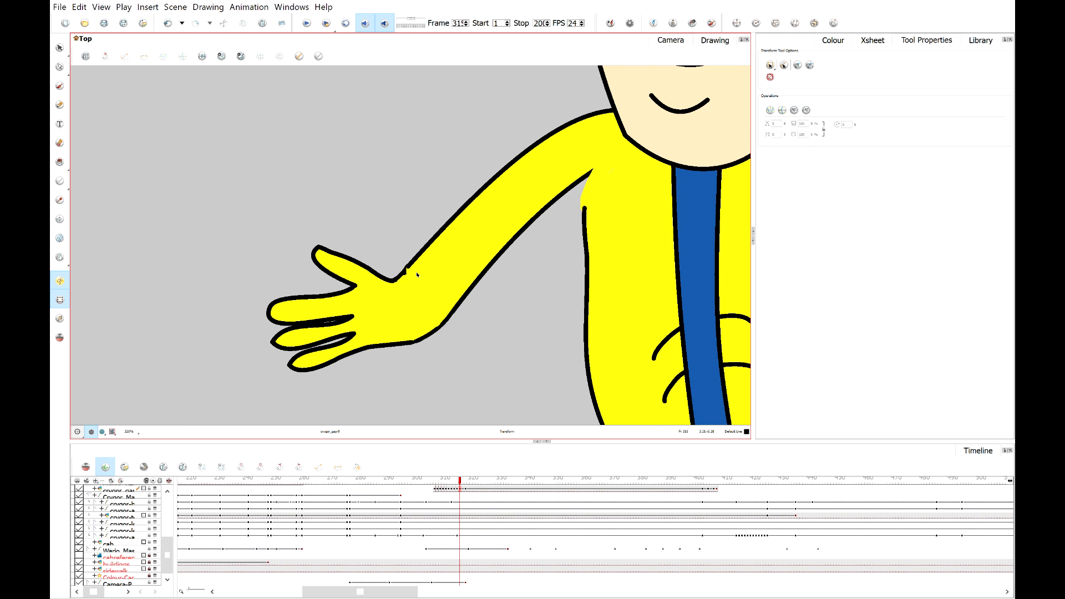
pyautogui.scroll(-1, 390, 271)
pyautogui.moveTo(455, 318); pyautogui.dragTo(455, 284)
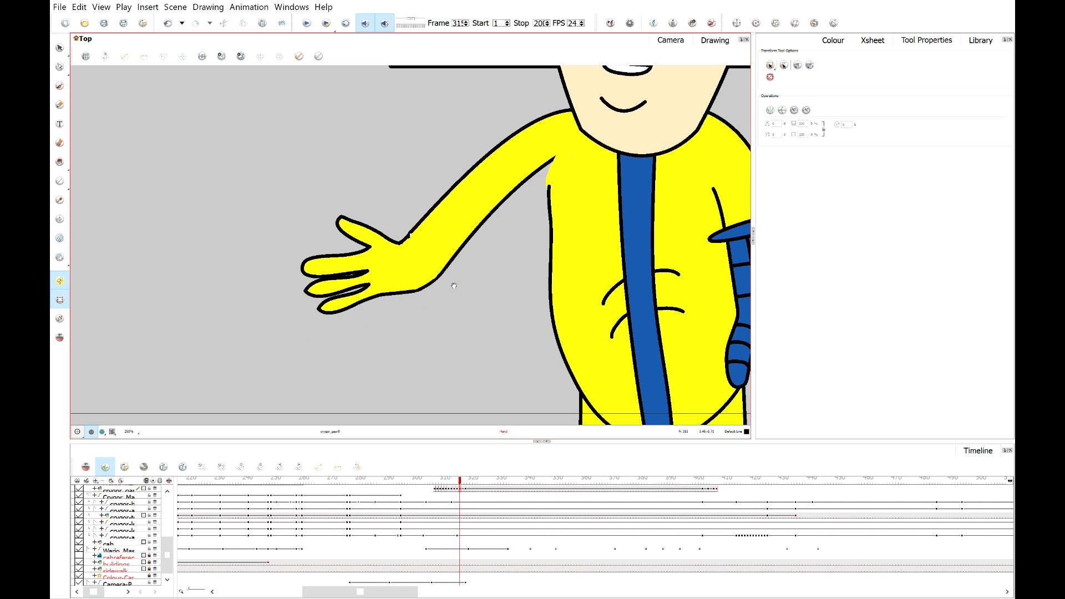
pyautogui.click(463, 481)
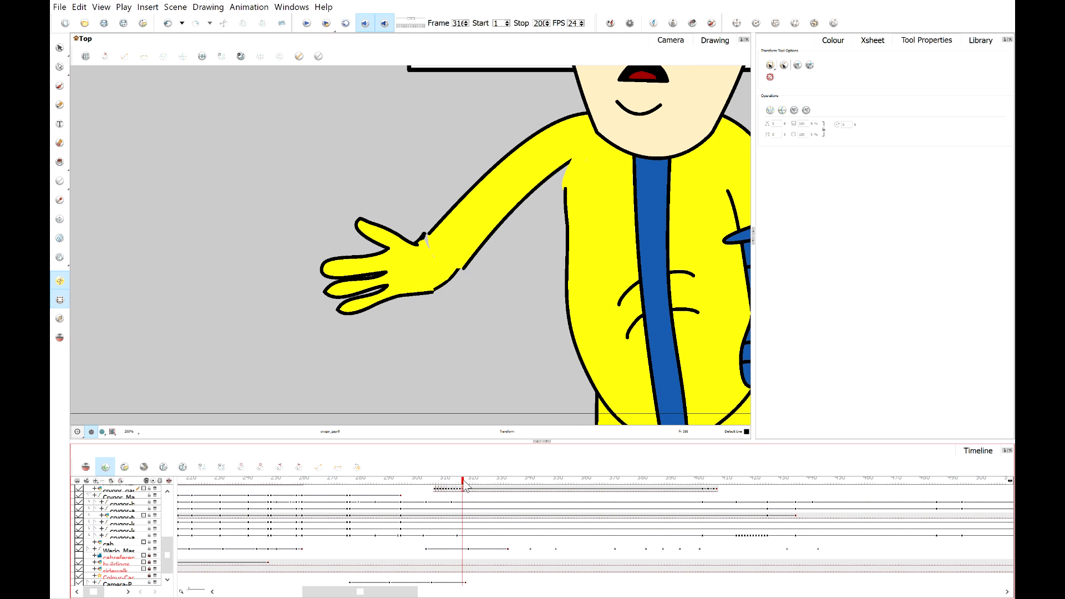
pyautogui.scroll(3, 451, 289)
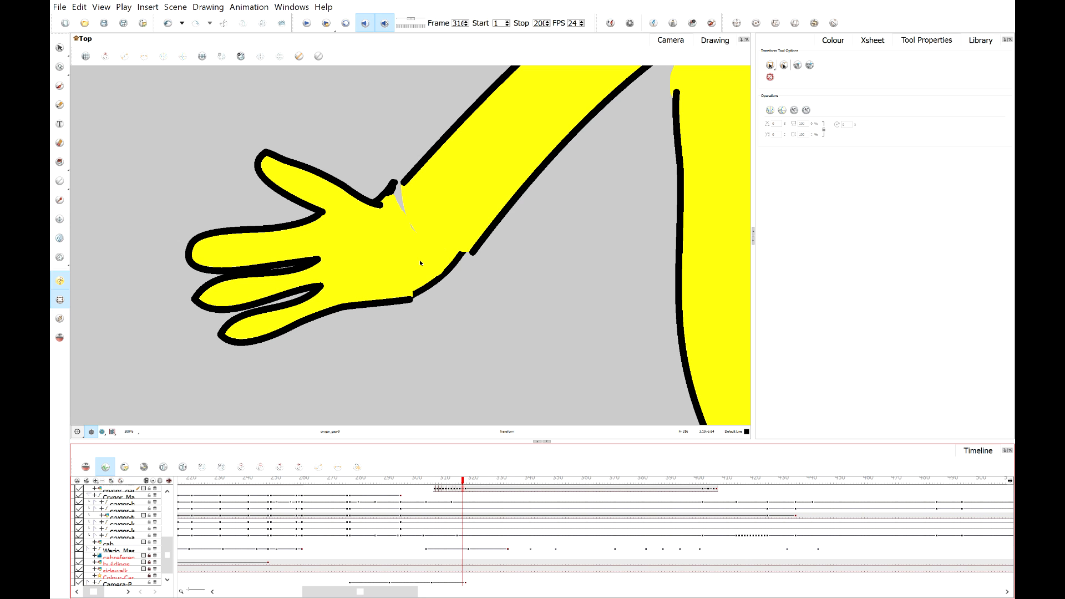
pyautogui.click(420, 262)
pyautogui.scroll(2, 420, 262)
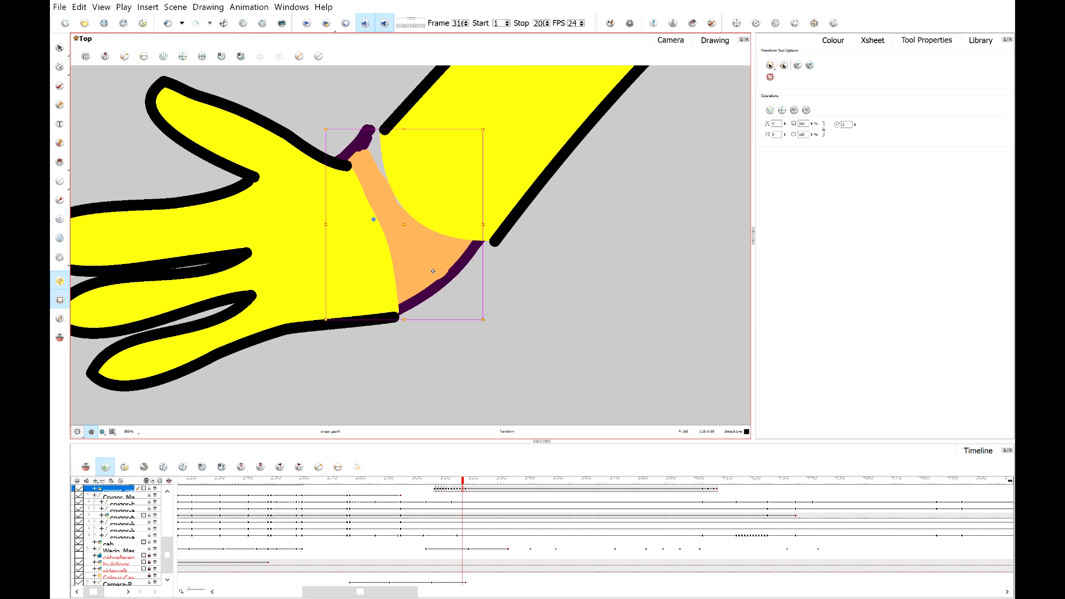
pyautogui.moveTo(427, 262); pyautogui.dragTo(445, 262)
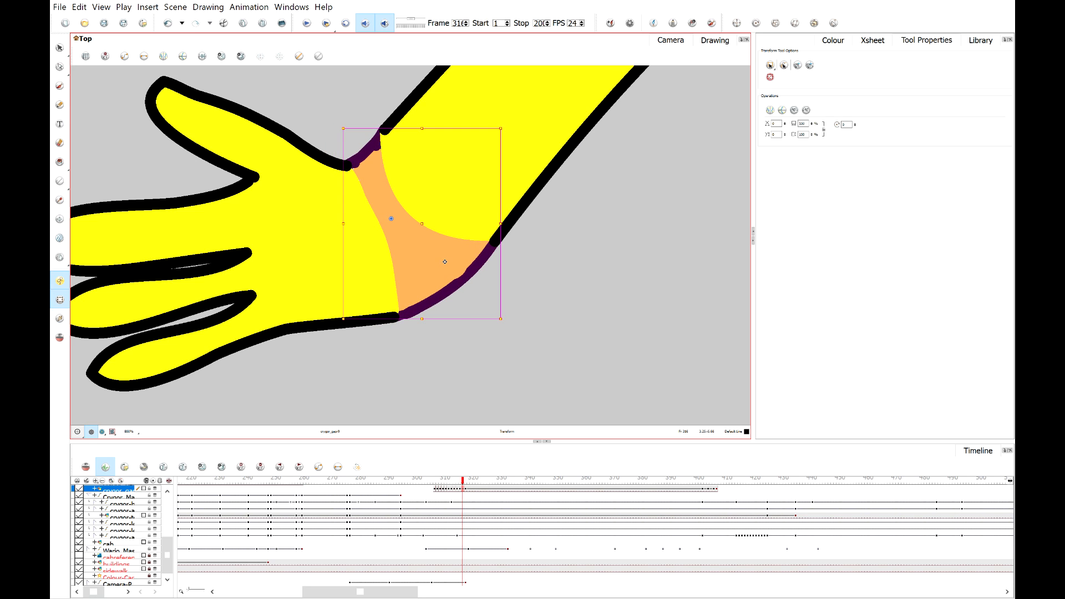
pyautogui.click(550, 271)
# Advance another frame and drag the hand piece into place against the forearm outline.
pyautogui.scroll(-2, 532, 267)
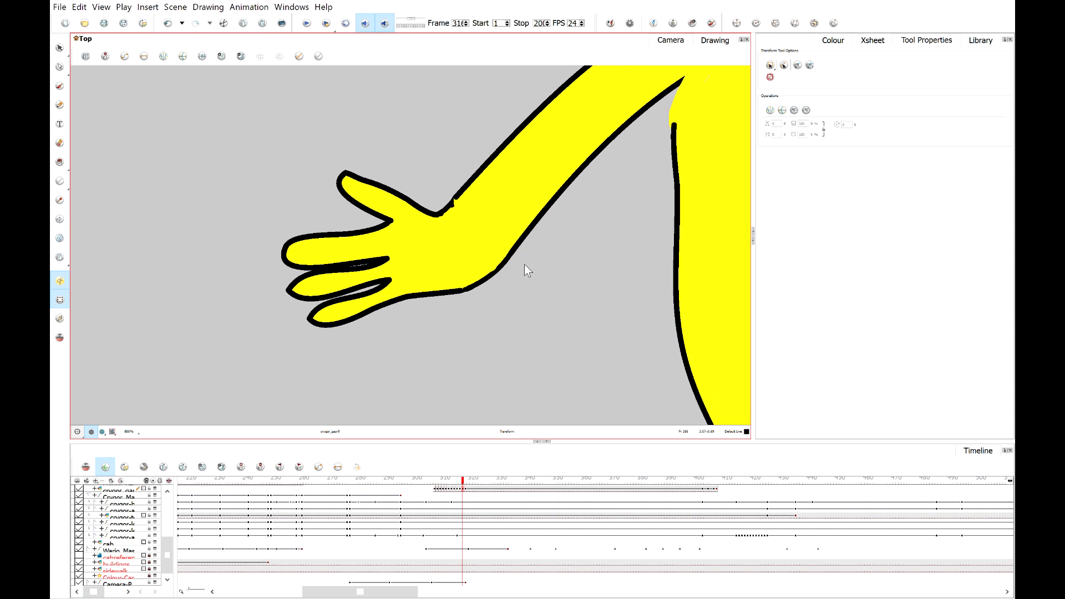
pyautogui.click(465, 479)
pyautogui.scroll(1, 514, 293)
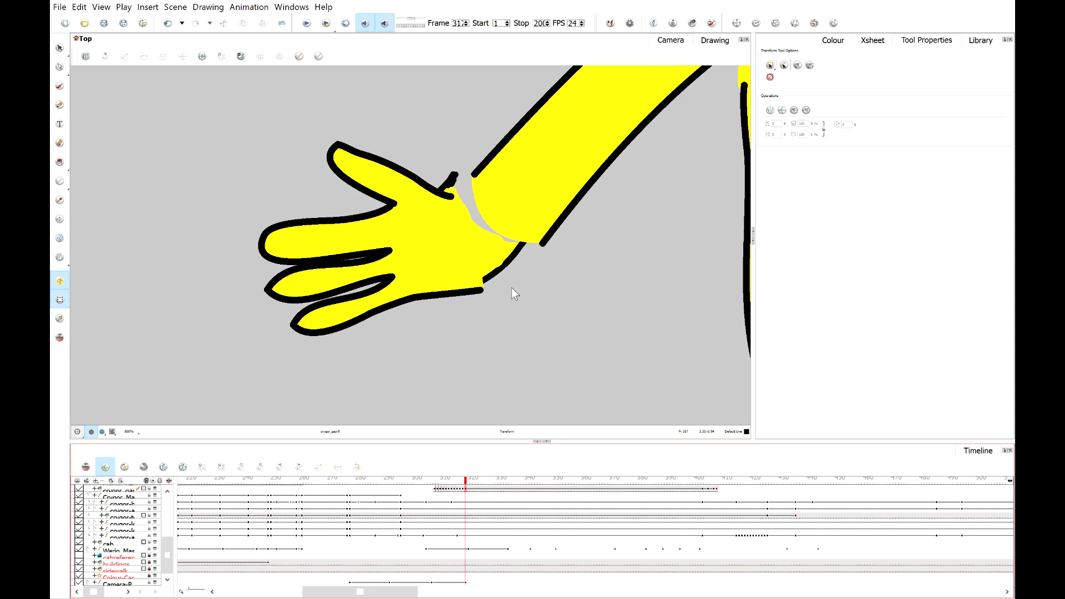
pyautogui.scroll(3, 512, 288)
pyautogui.click(481, 237)
pyautogui.scroll(-2, 484, 239)
pyautogui.press('space')
pyautogui.moveTo(481, 233); pyautogui.dragTo(525, 325)
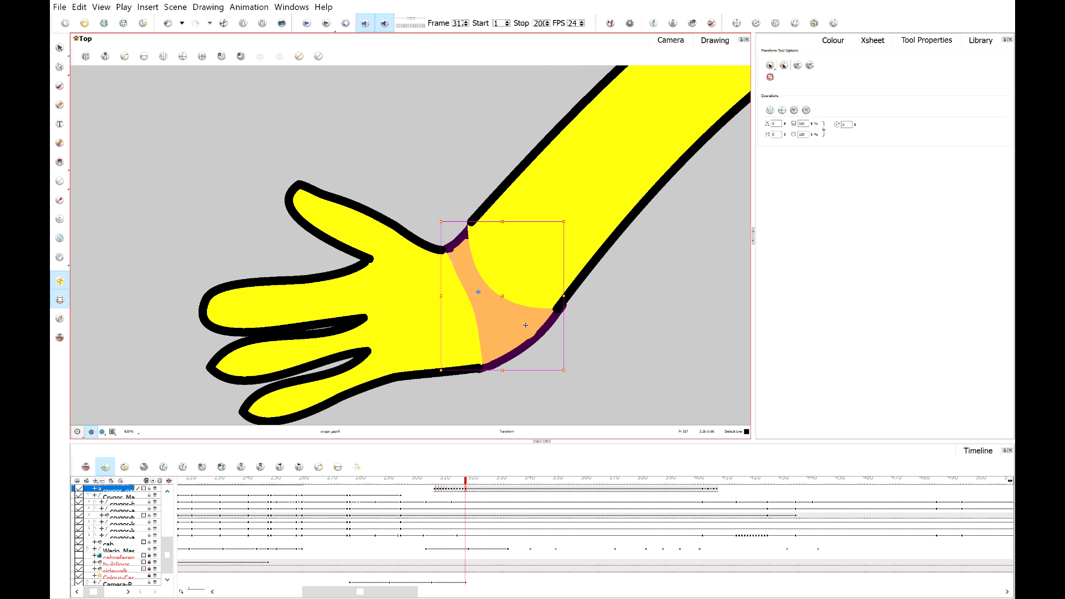
pyautogui.click(591, 341)
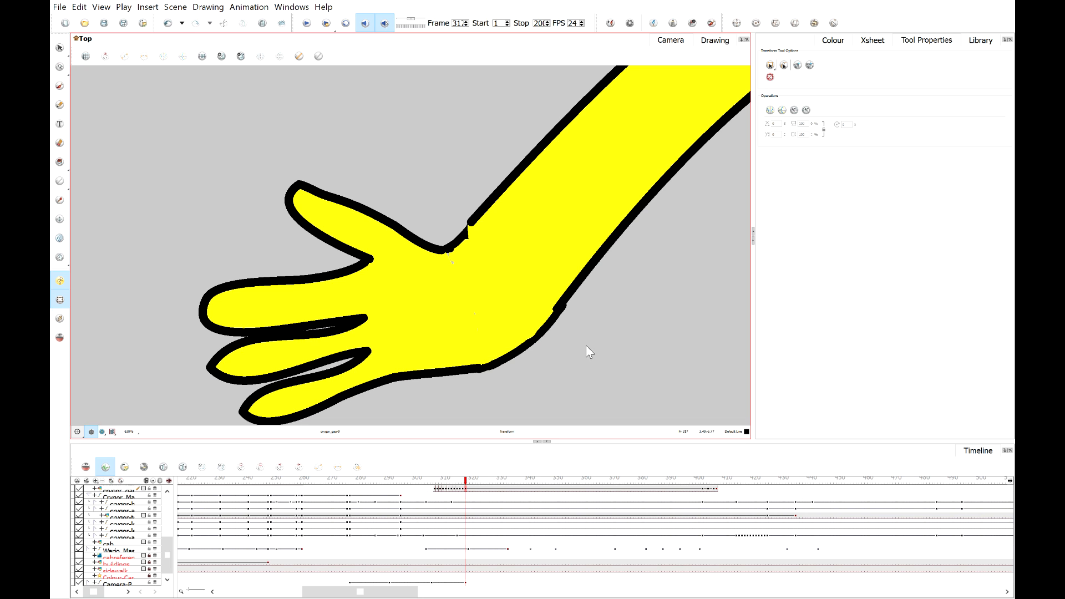
# Pick the yellow suit colour with the Dropper and pencil over the small grey gap at the wrist.
pyautogui.scroll(5, 488, 278)
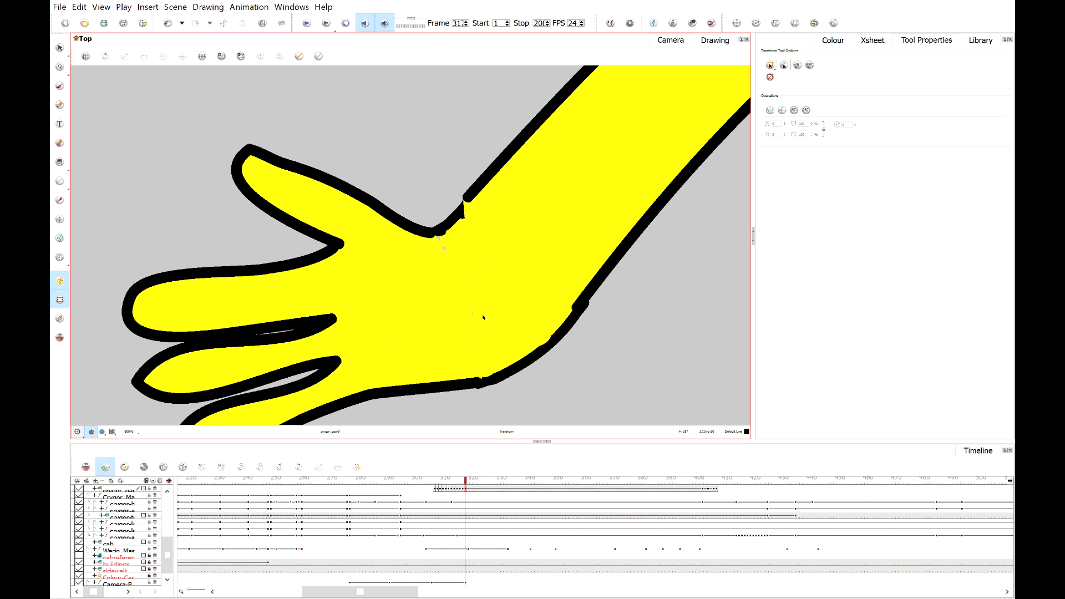
pyautogui.click(60, 200)
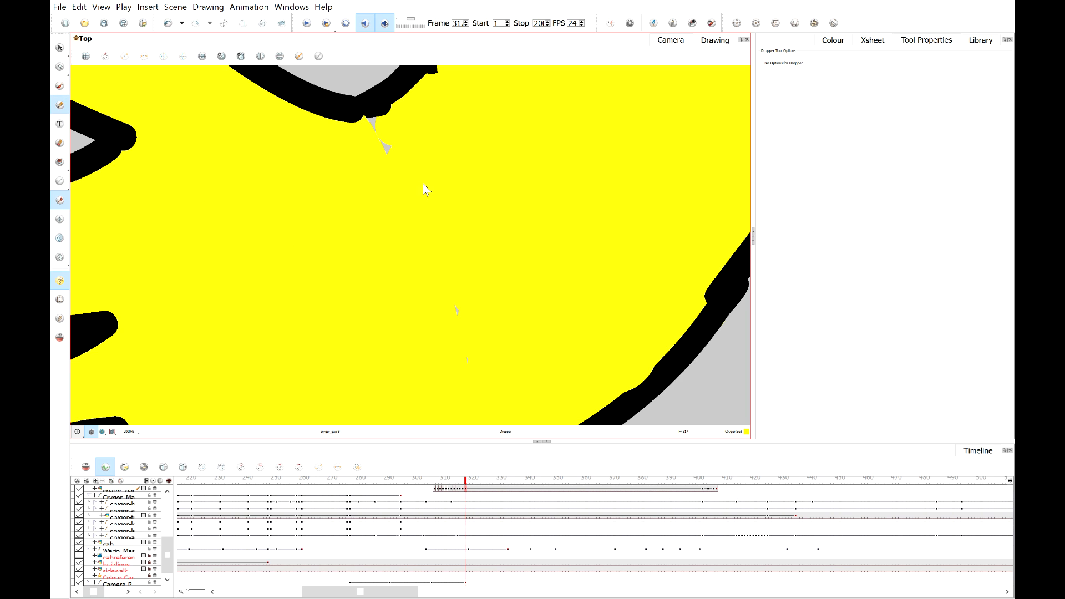
pyautogui.moveTo(395, 157); pyautogui.dragTo(376, 127)
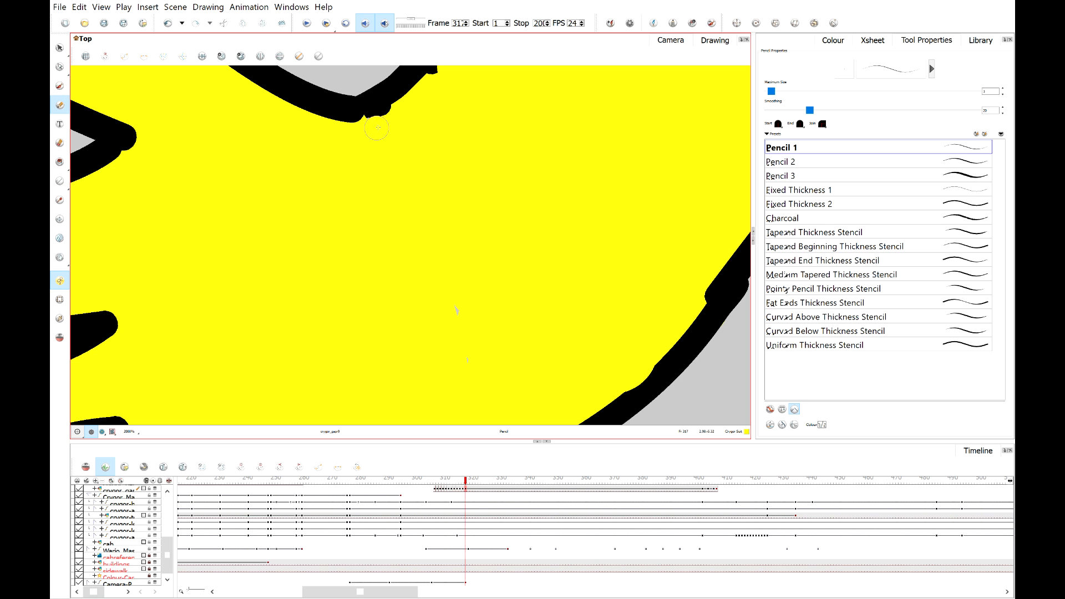
pyautogui.scroll(-3, 444, 223)
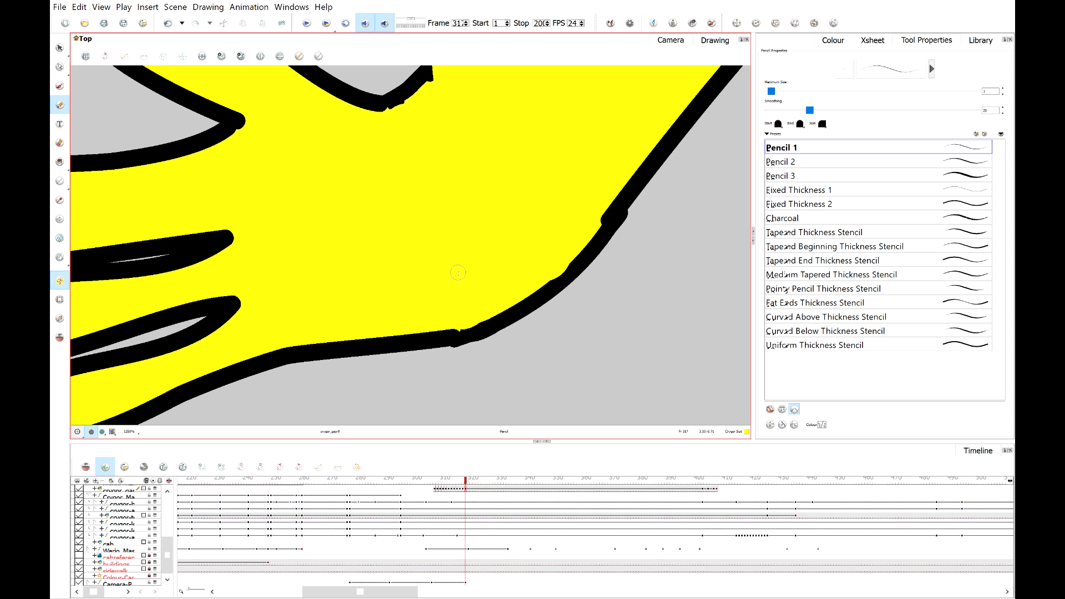
pyautogui.scroll(-3, 464, 266)
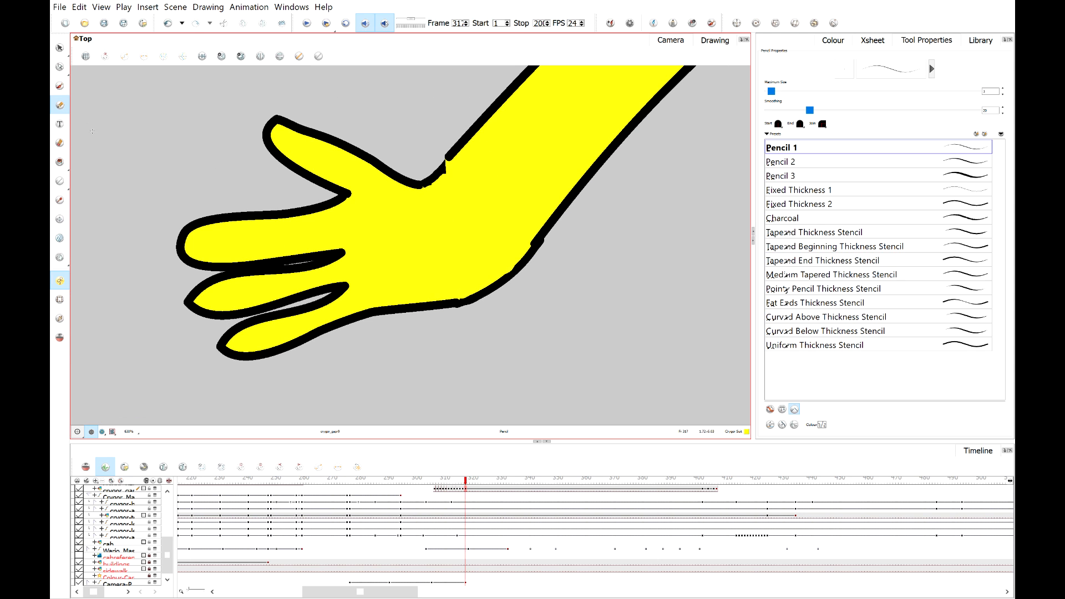
# Scrub the timeline forward to review how the hand sits on the arm.
pyautogui.click(59, 66)
pyautogui.scroll(-3, 455, 204)
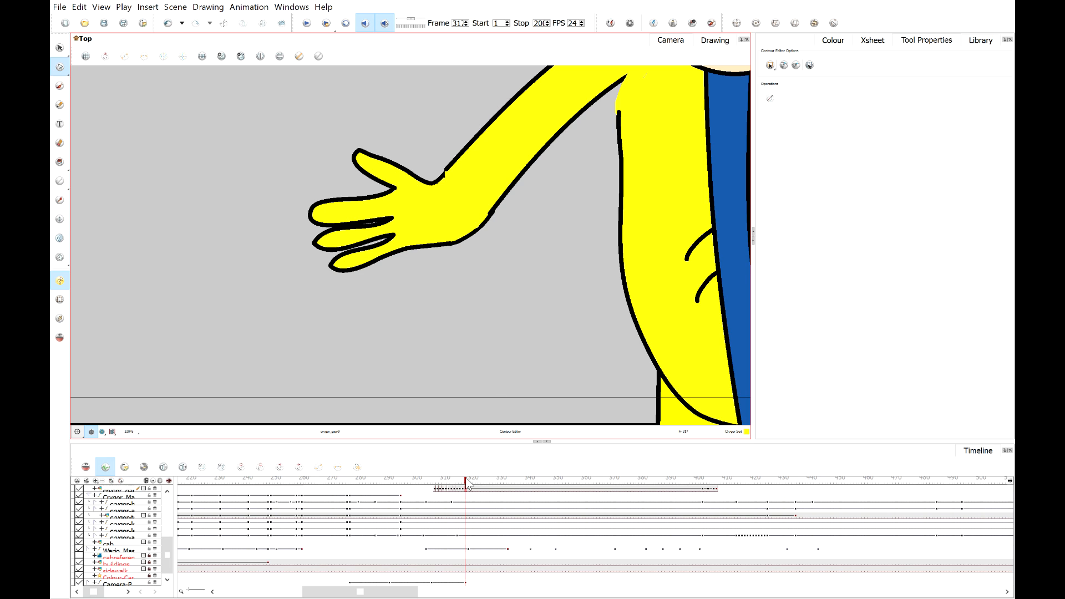
pyautogui.moveTo(466, 484); pyautogui.dragTo(644, 489)
pyautogui.scroll(-5, 535, 319)
pyautogui.scroll(4, 510, 234)
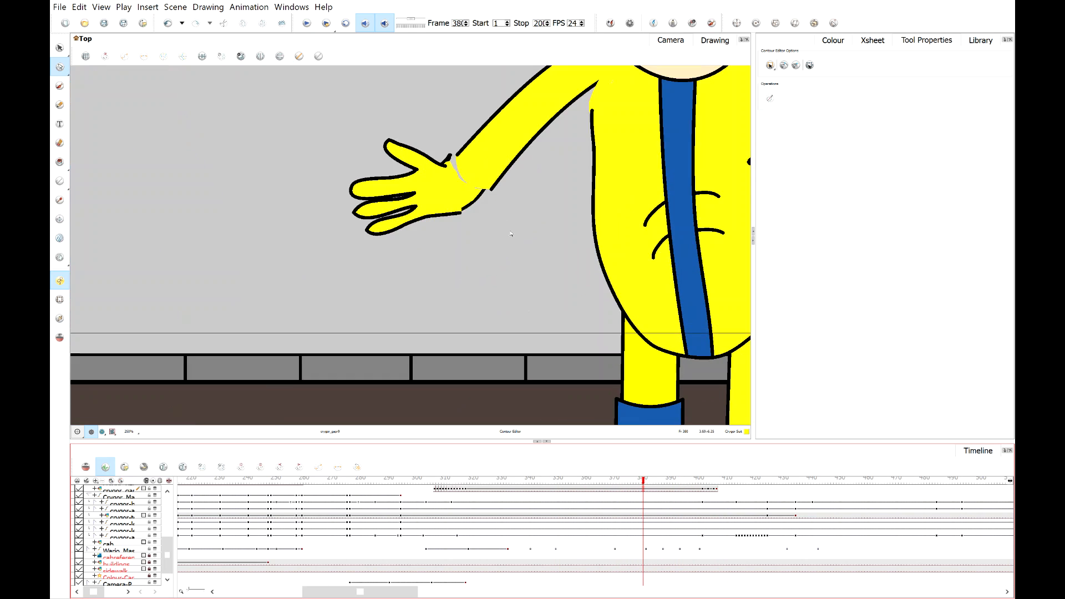
# Select the hand piece with the Transform tool and move it to fit the forearm on a later frame.
pyautogui.scroll(3, 510, 233)
pyautogui.hotkey('shift', 't')
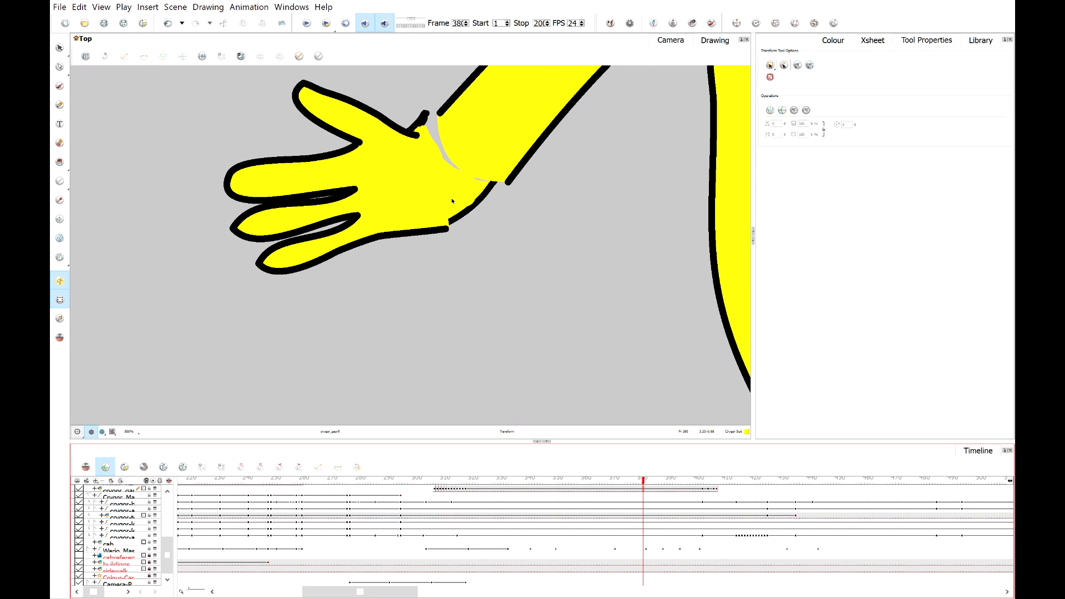
pyautogui.click(452, 201)
pyautogui.scroll(2, 580, 532)
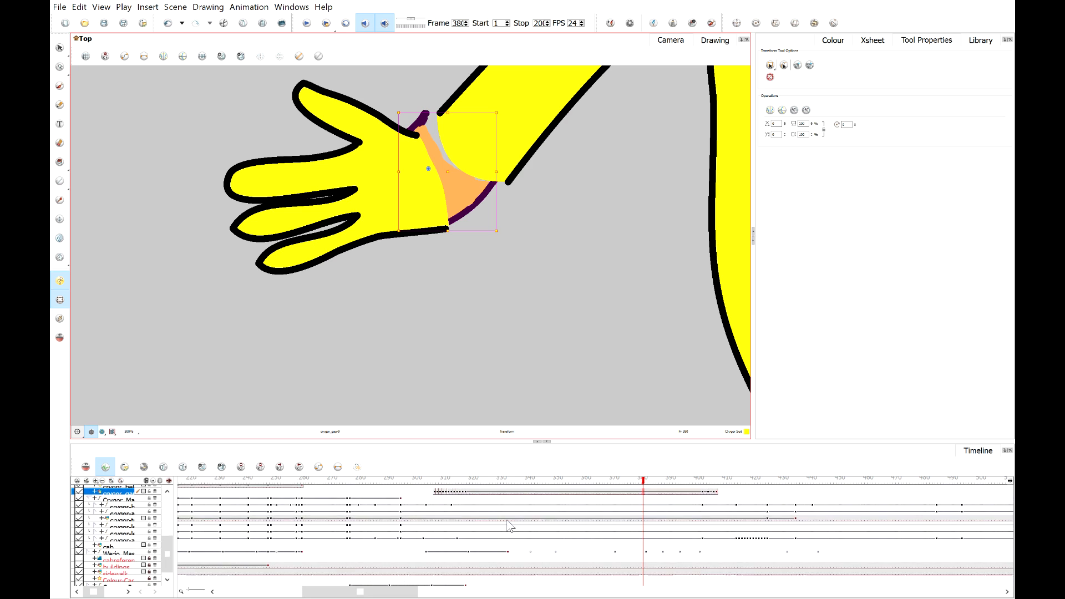
pyautogui.scroll(1, 467, 504)
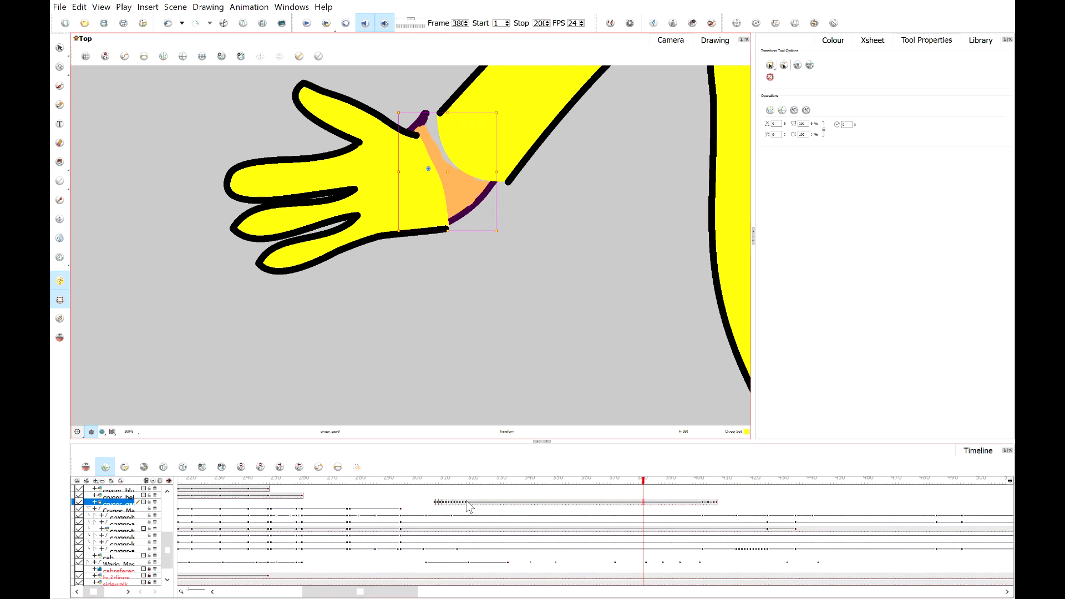
pyautogui.click(468, 507)
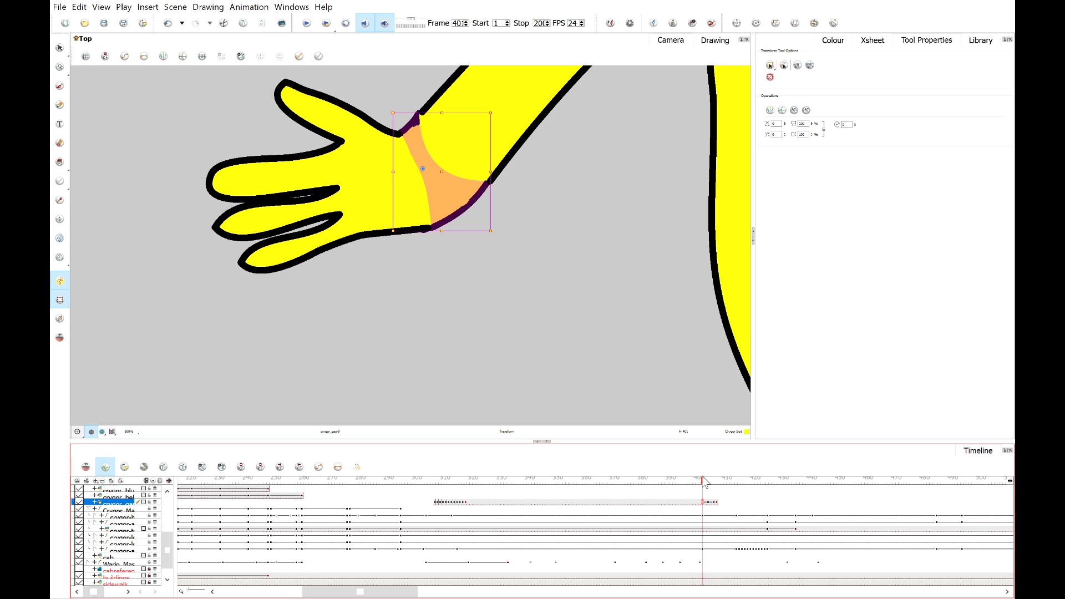
pyautogui.click(706, 482)
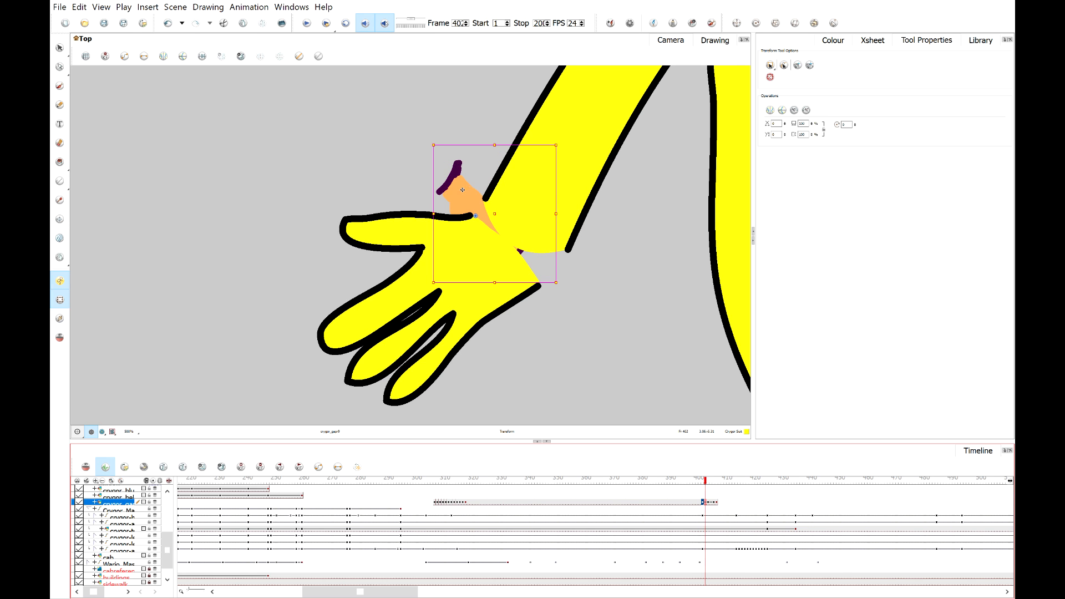
pyautogui.moveTo(463, 190); pyautogui.dragTo(496, 212)
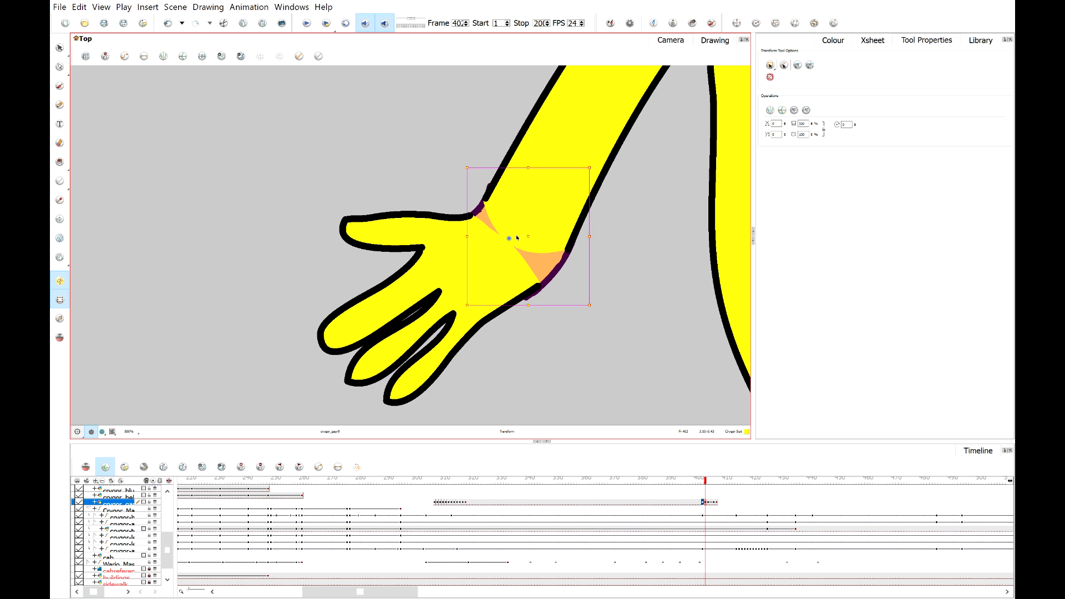
# Reposition and rotate the hand piece on the next two frames so it fits the forearm's wrist.
pyautogui.click(703, 483)
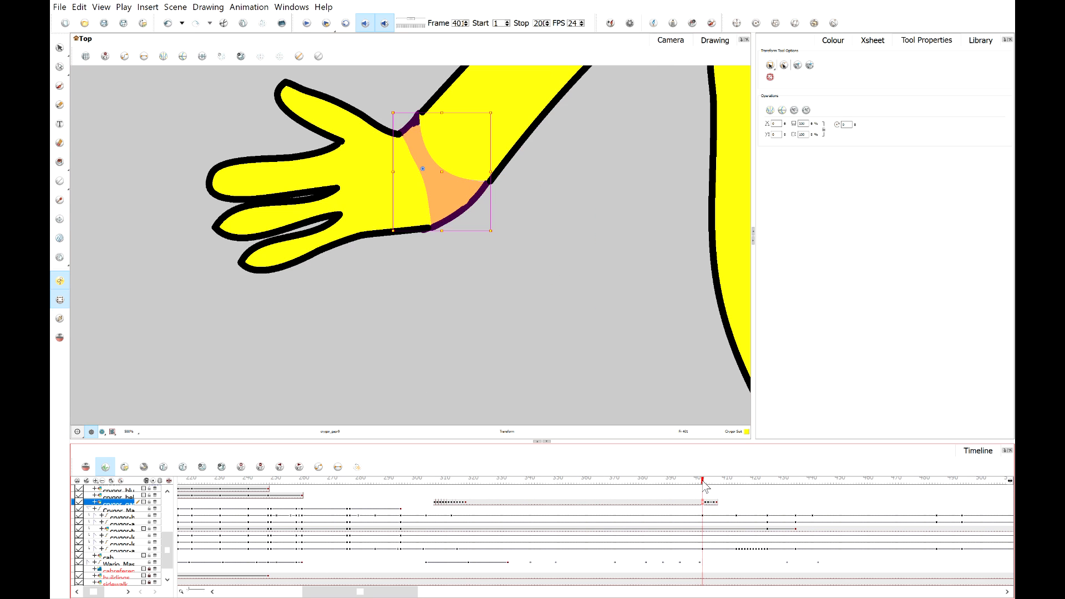
pyautogui.moveTo(702, 483); pyautogui.dragTo(710, 483)
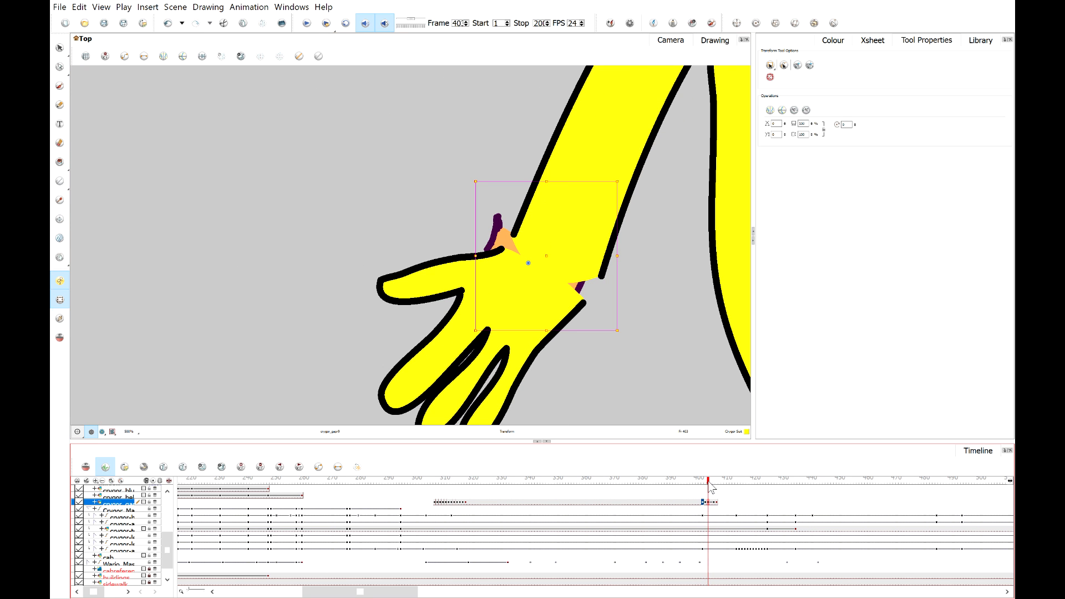
pyautogui.moveTo(499, 243); pyautogui.dragTo(522, 244)
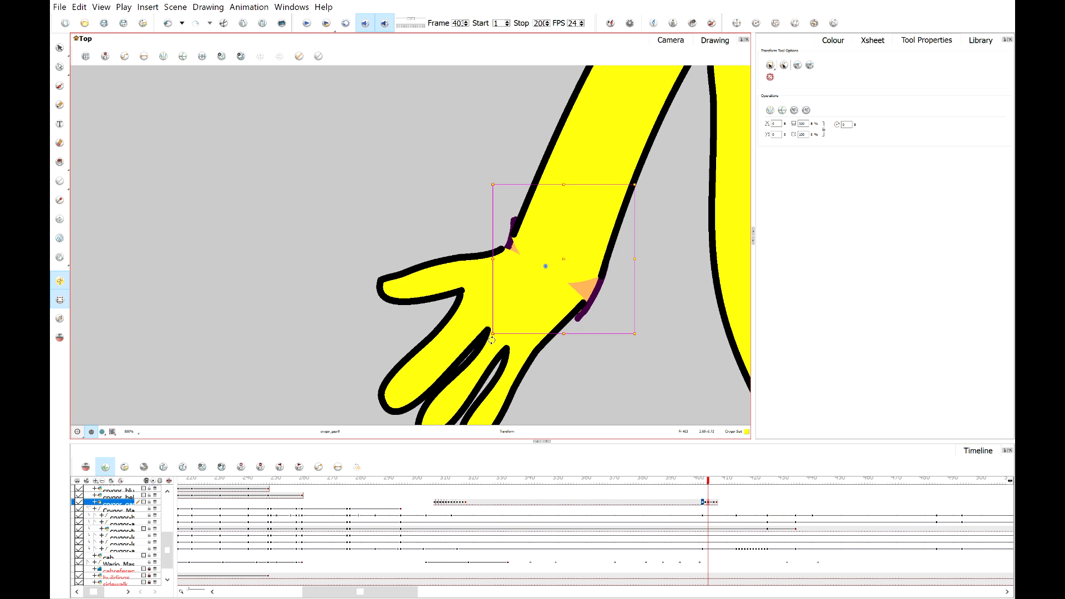
pyautogui.moveTo(495, 340); pyautogui.dragTo(484, 331)
pyautogui.scroll(3, 584, 329)
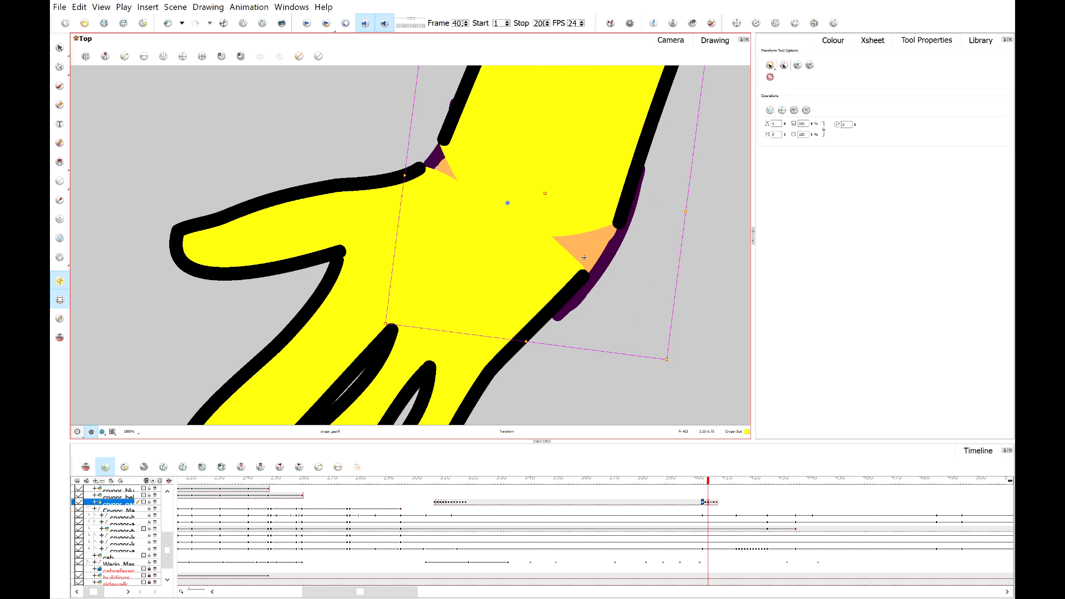
pyautogui.moveTo(585, 257); pyautogui.dragTo(583, 257)
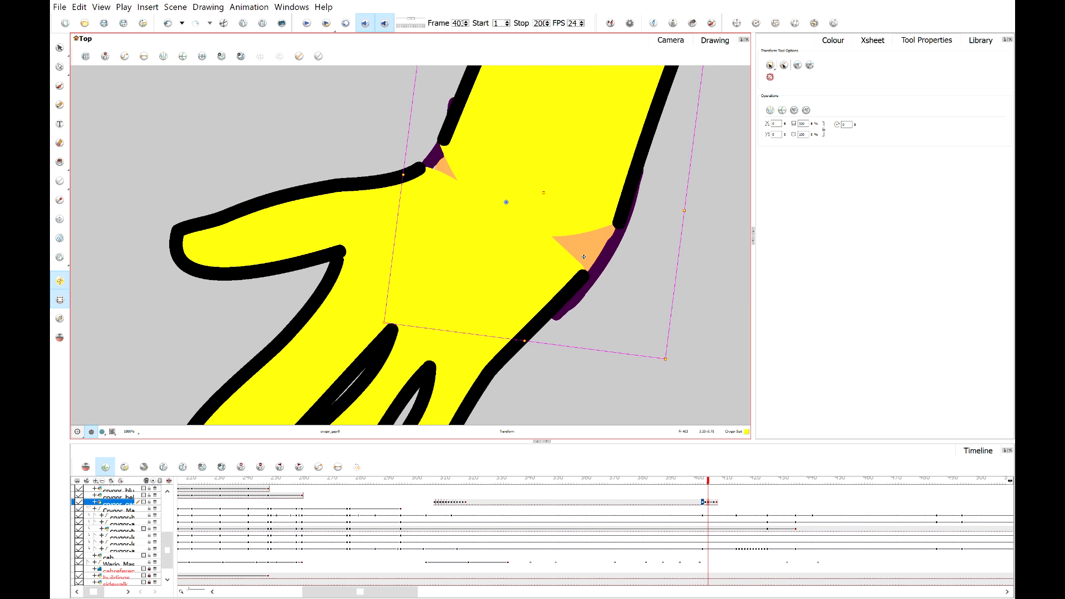
pyautogui.click(712, 479)
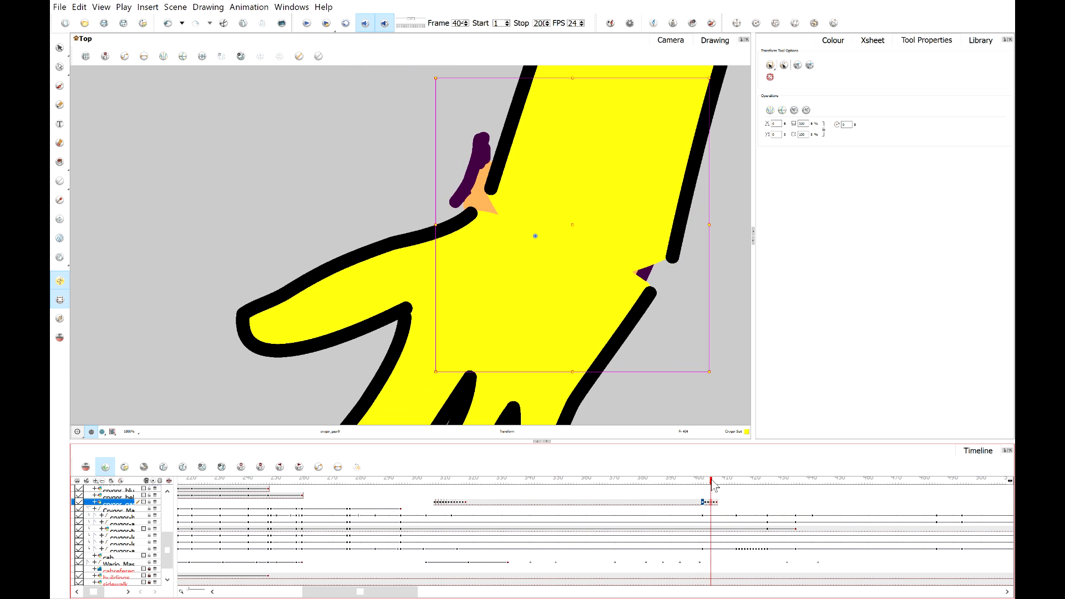
pyautogui.moveTo(468, 192); pyautogui.dragTo(488, 187)
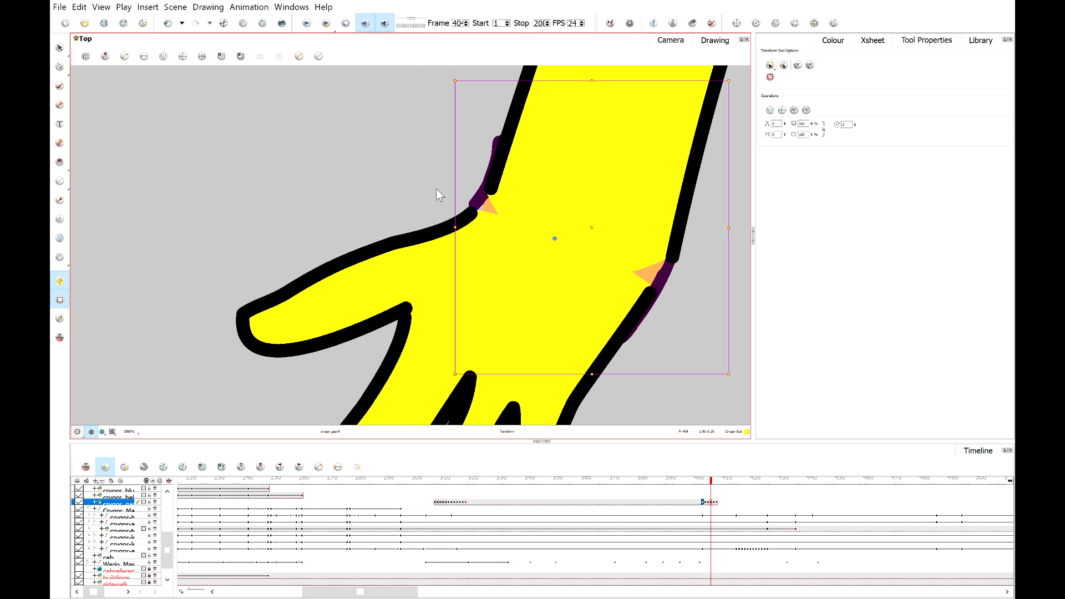
# Move and slightly rotate the hand piece on the next frame so it fits the forearm's wrist.
pyautogui.scroll(-2, 696, 311)
pyautogui.click(690, 323)
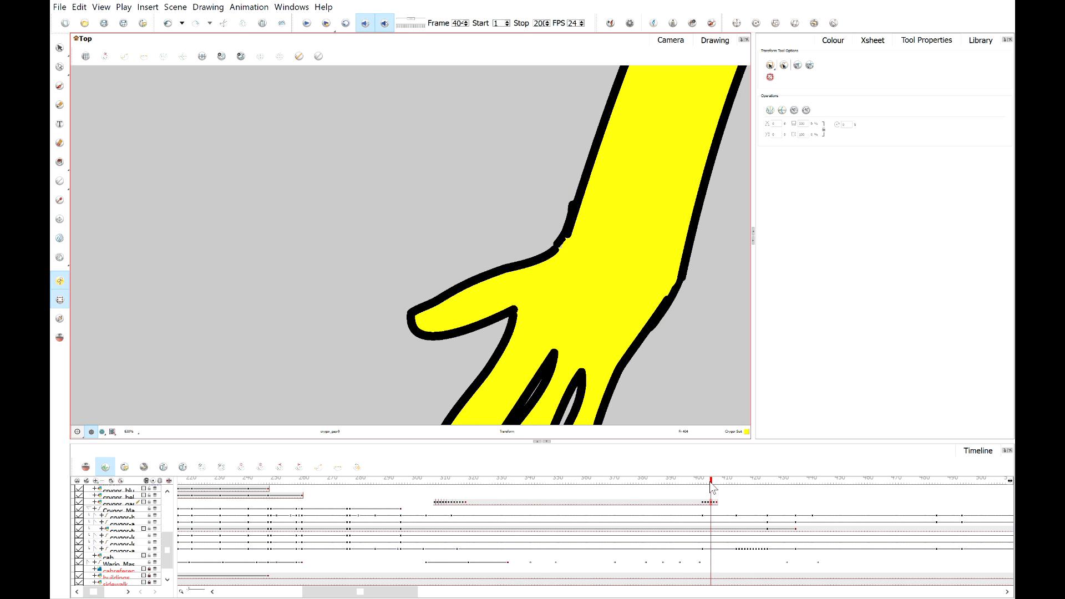
pyautogui.click(714, 488)
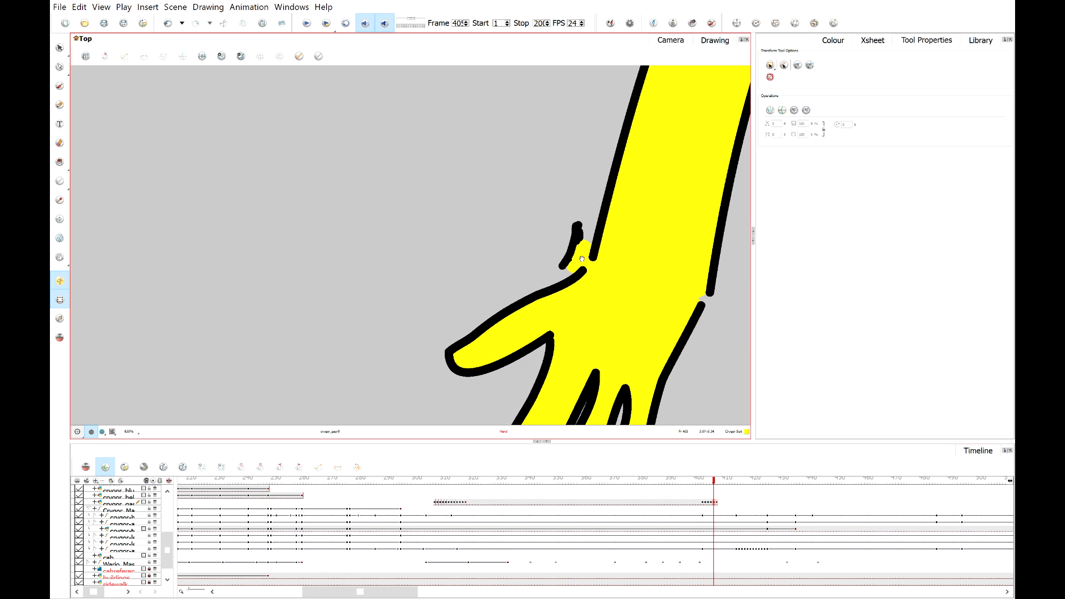
pyautogui.moveTo(581, 259); pyautogui.dragTo(559, 260)
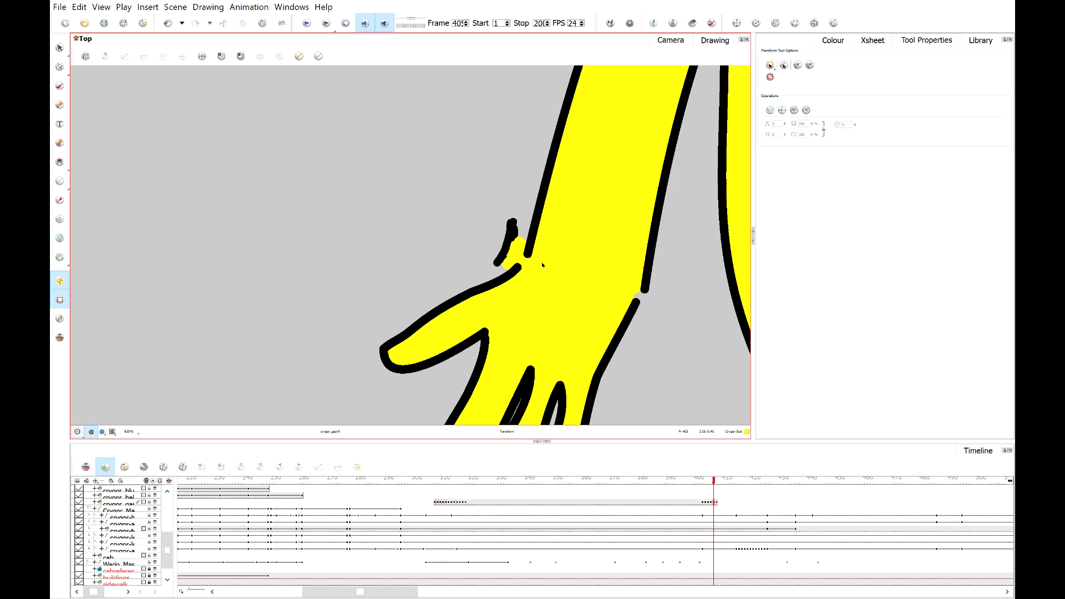
pyautogui.click(513, 253)
pyautogui.moveTo(513, 253); pyautogui.dragTo(532, 259)
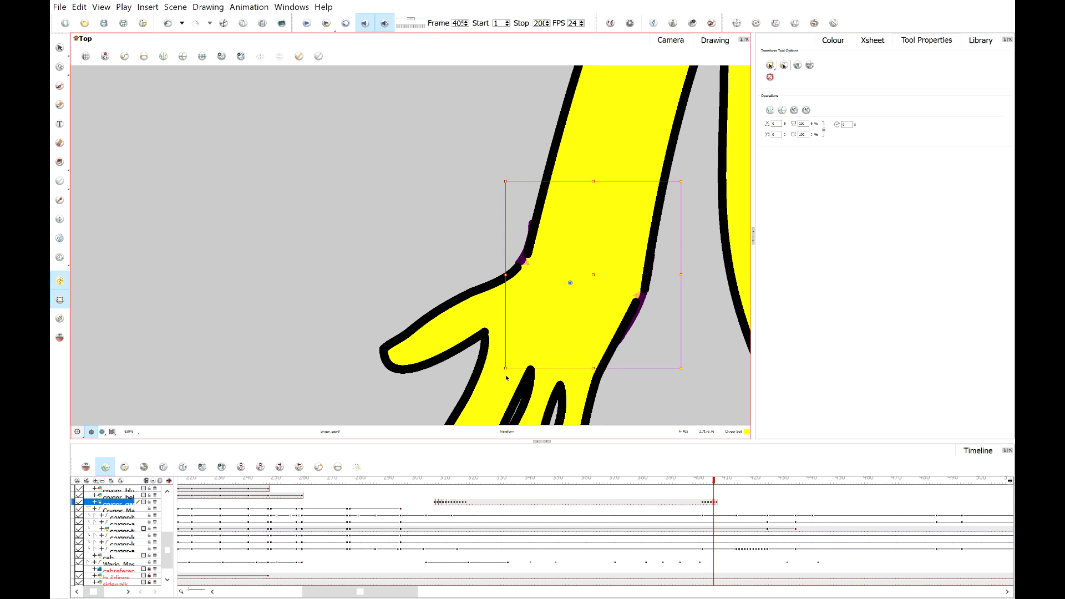
pyautogui.moveTo(504, 375); pyautogui.dragTo(501, 373)
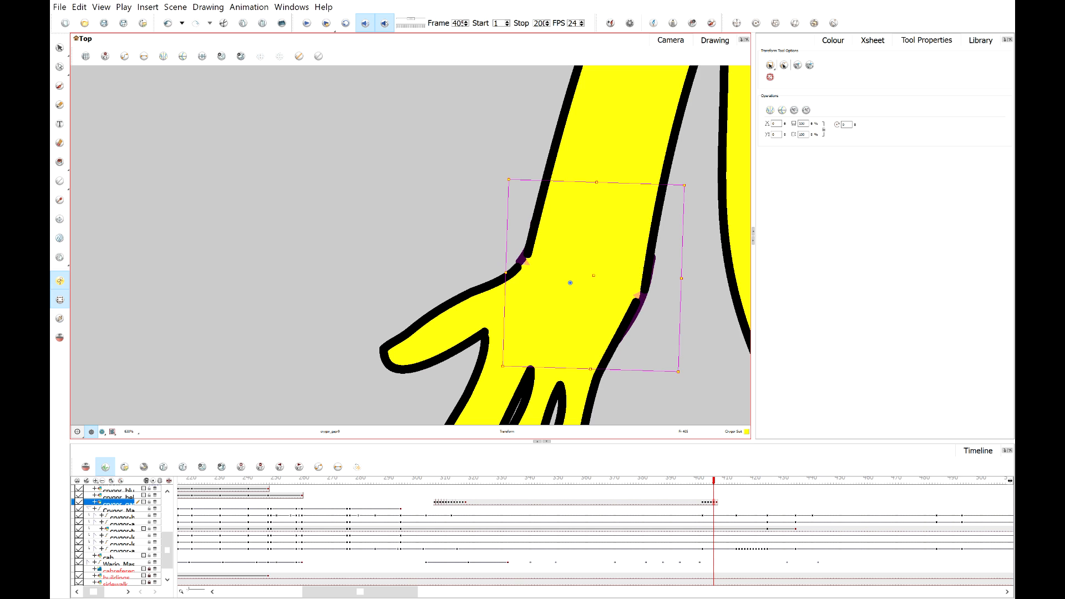
# Nudge the arm's outline at the wrist with the Contour Editor so it meets the hand.
pyautogui.click(60, 67)
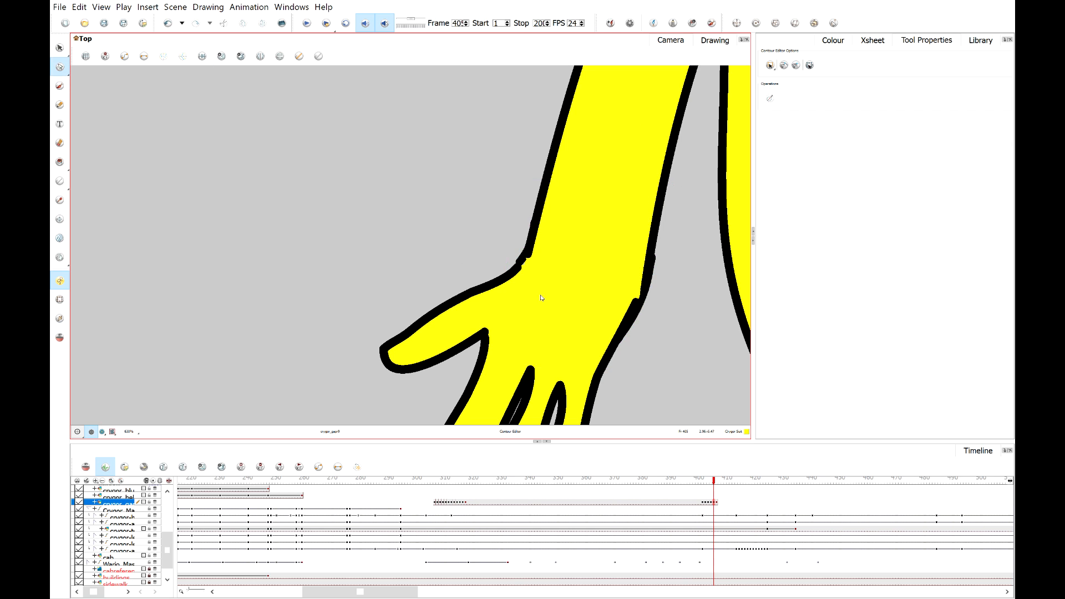
pyautogui.scroll(4, 653, 273)
pyautogui.click(719, 239)
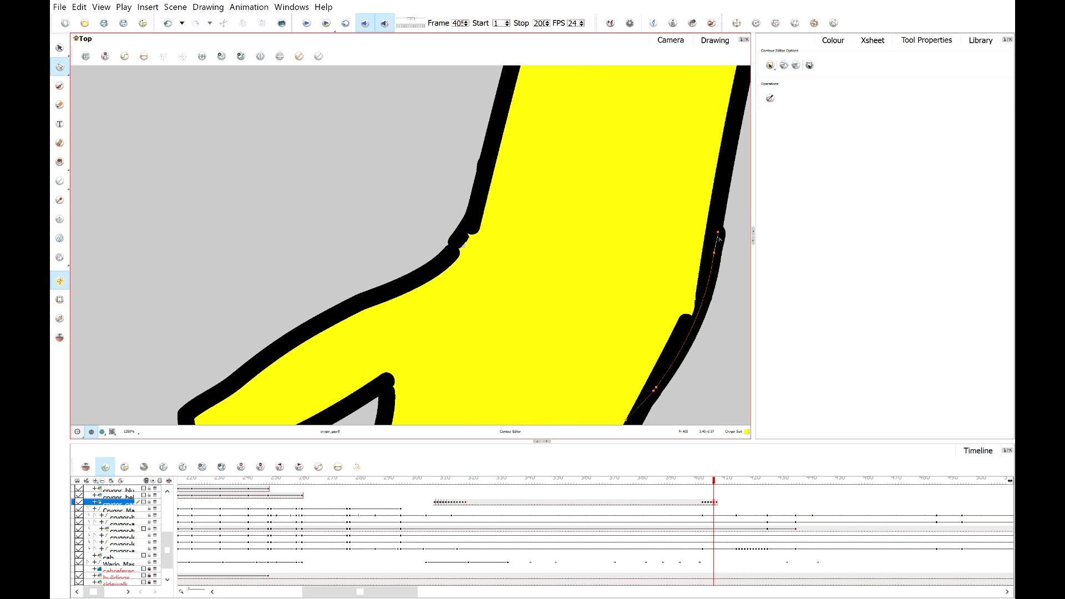
pyautogui.moveTo(718, 235)
pyautogui.mouseDown()
pyautogui.moveTo(715, 251)
pyautogui.moveTo(713, 234)
pyautogui.mouseUp()
pyautogui.click(731, 249)
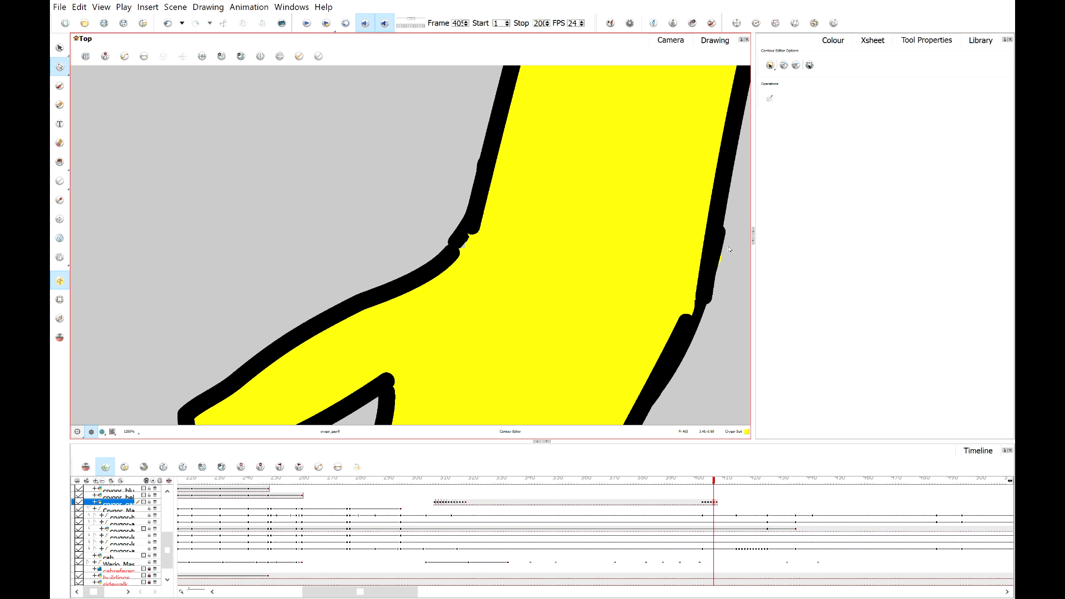
# Reposition and rotate the hand piece on the following frame to line it up with the wrist.
pyautogui.scroll(-10, 547, 231)
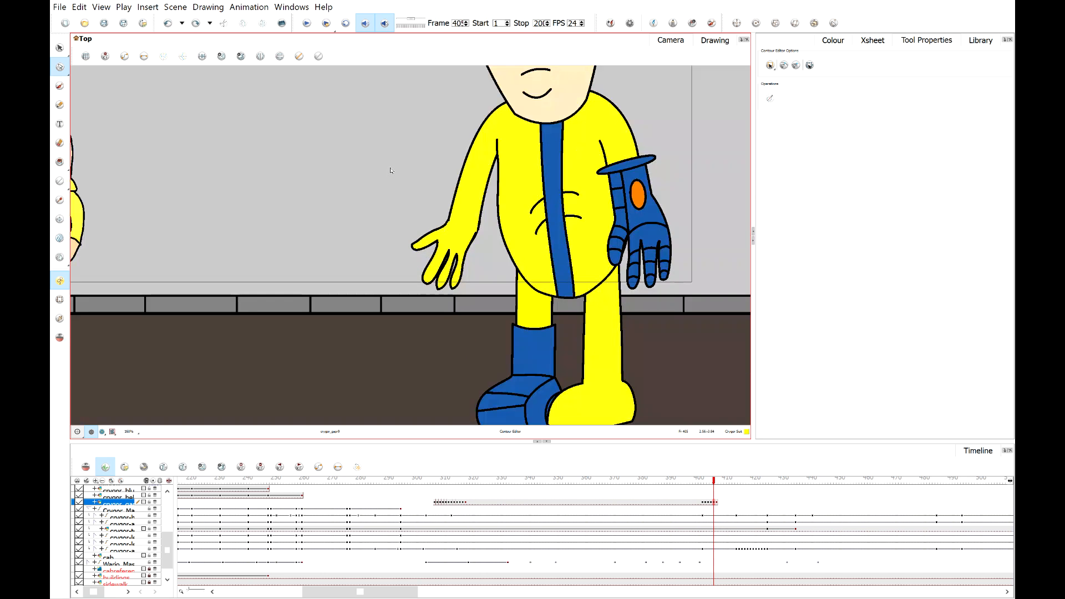
pyautogui.click(718, 483)
pyautogui.scroll(8, 347, 215)
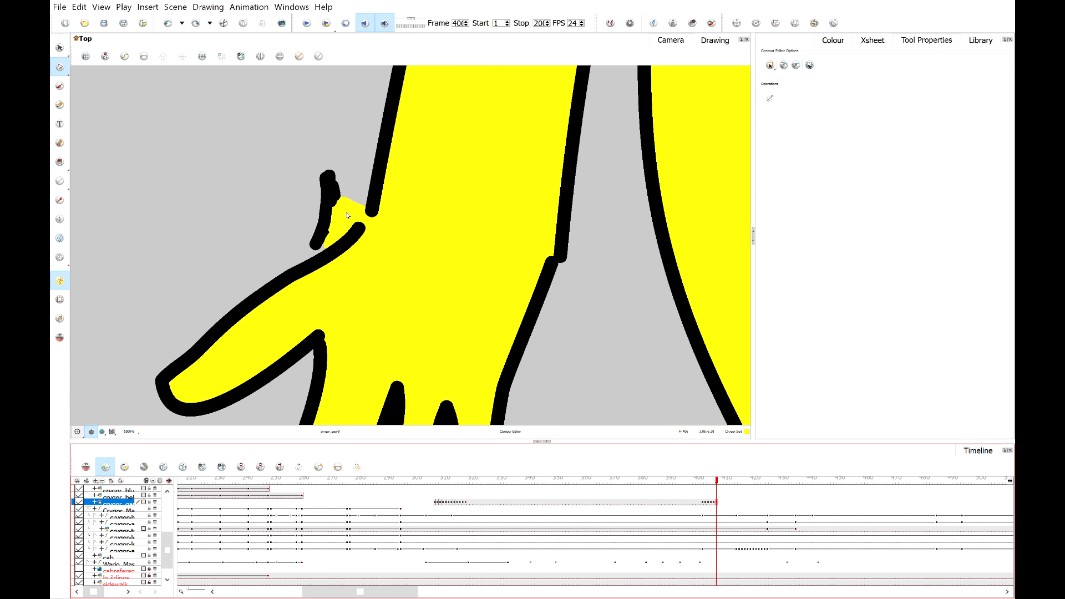
pyautogui.click(60, 300)
pyautogui.click(355, 208)
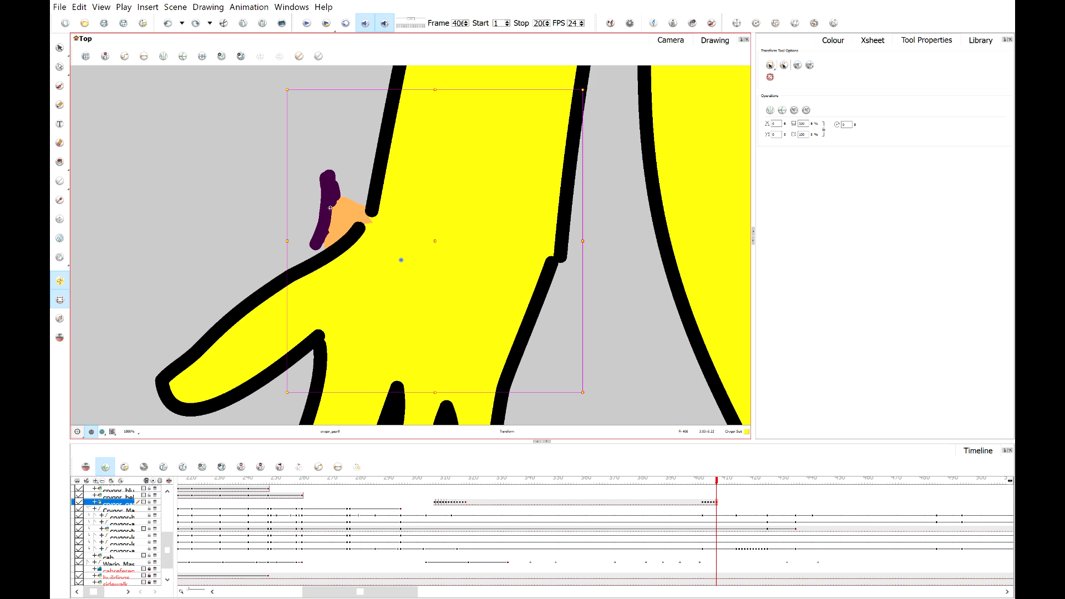
pyautogui.moveTo(355, 209); pyautogui.dragTo(382, 207)
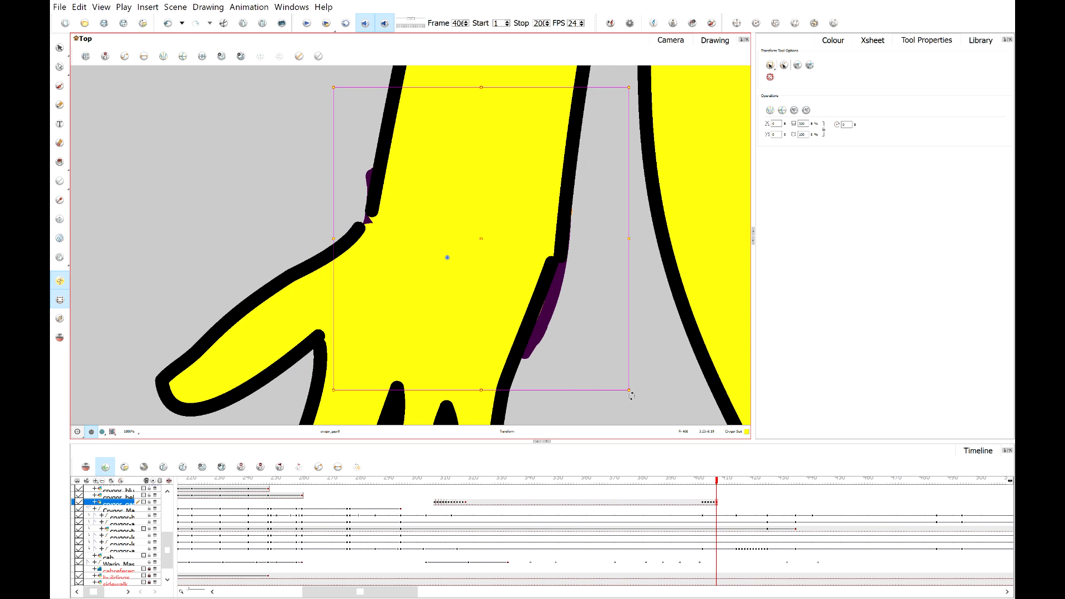
pyautogui.moveTo(646, 400)
pyautogui.mouseDown()
pyautogui.moveTo(614, 406)
pyautogui.moveTo(623, 400)
pyautogui.mouseUp()
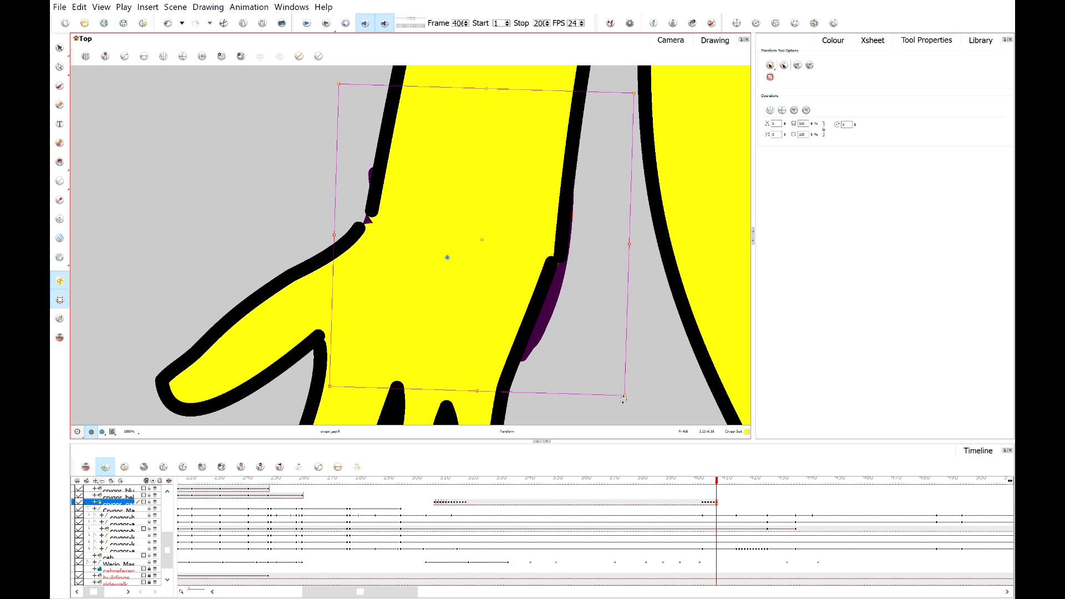
pyautogui.click(309, 173)
# Select Crygor's raised-arm layer and shift its keyframe a few frames later on the timeline.
pyautogui.scroll(-3, 296, 202)
pyautogui.scroll(-5, 294, 214)
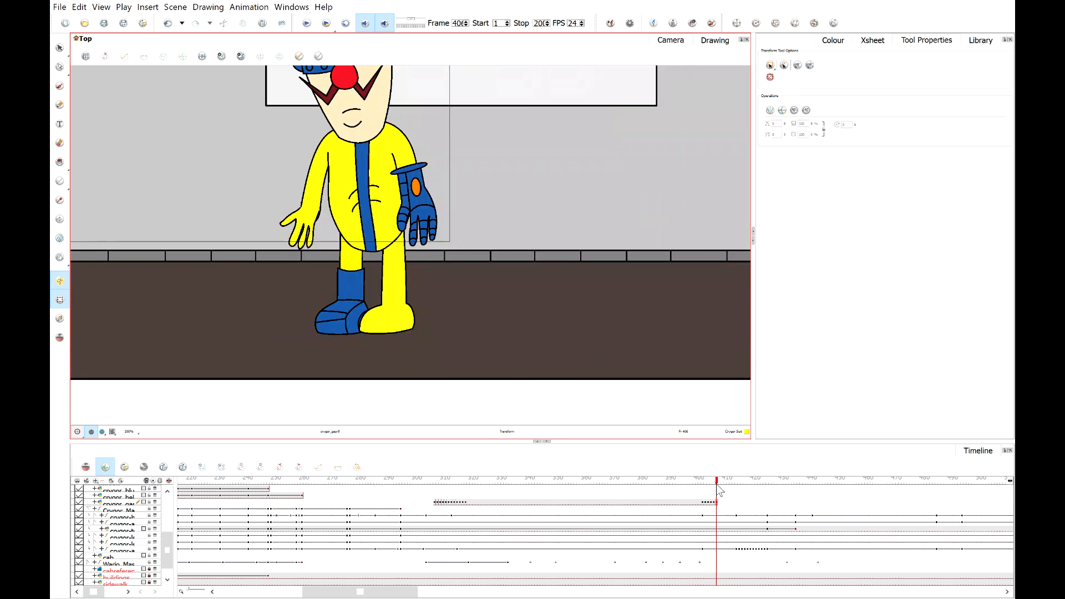
pyautogui.click(736, 481)
pyautogui.moveTo(738, 484); pyautogui.dragTo(798, 484)
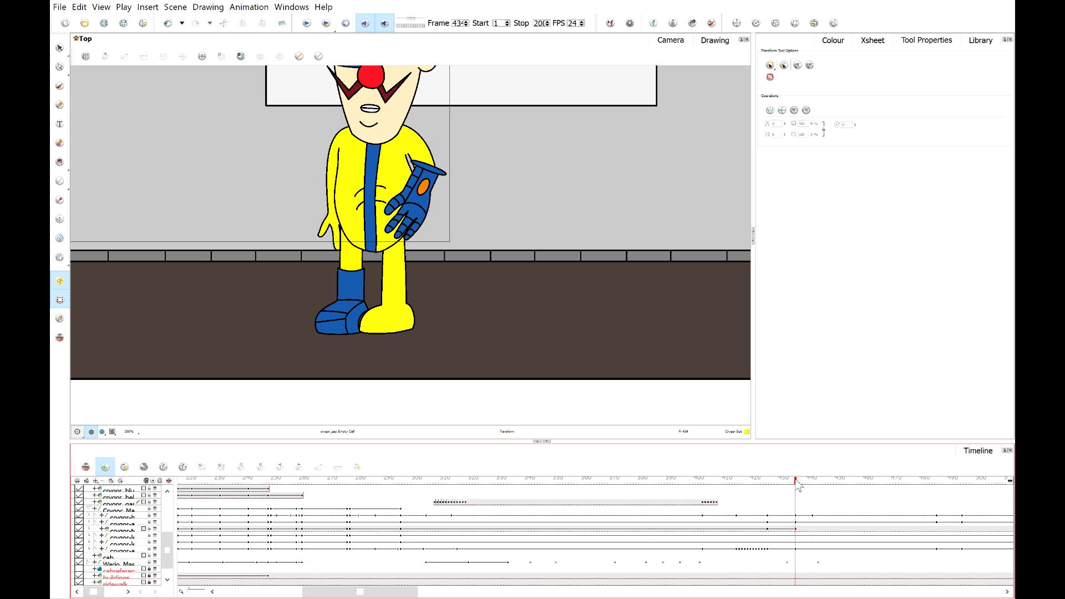
pyautogui.click(325, 159)
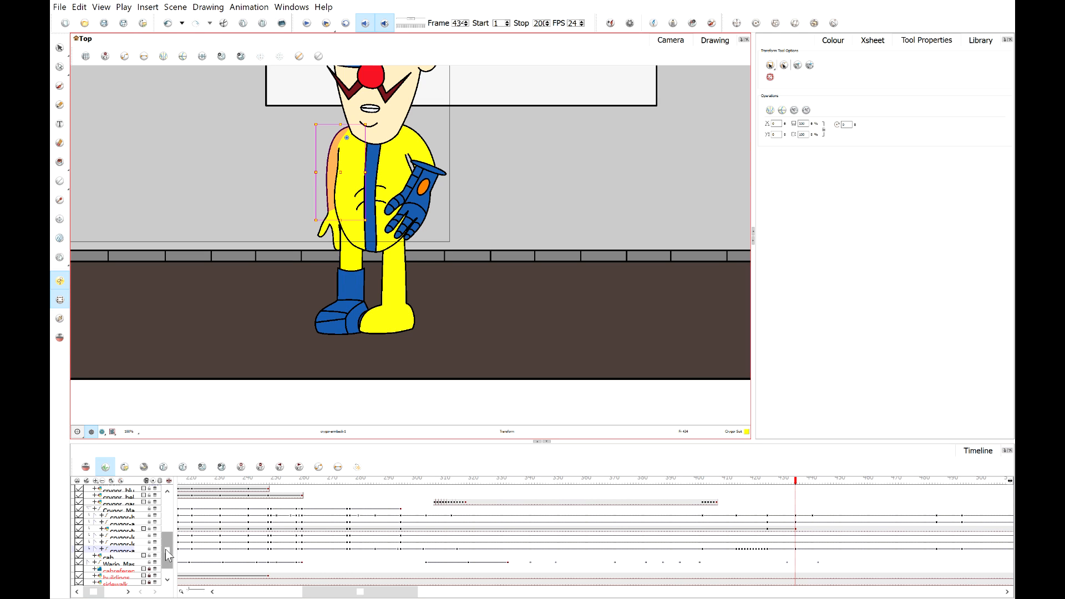
pyautogui.click(123, 543)
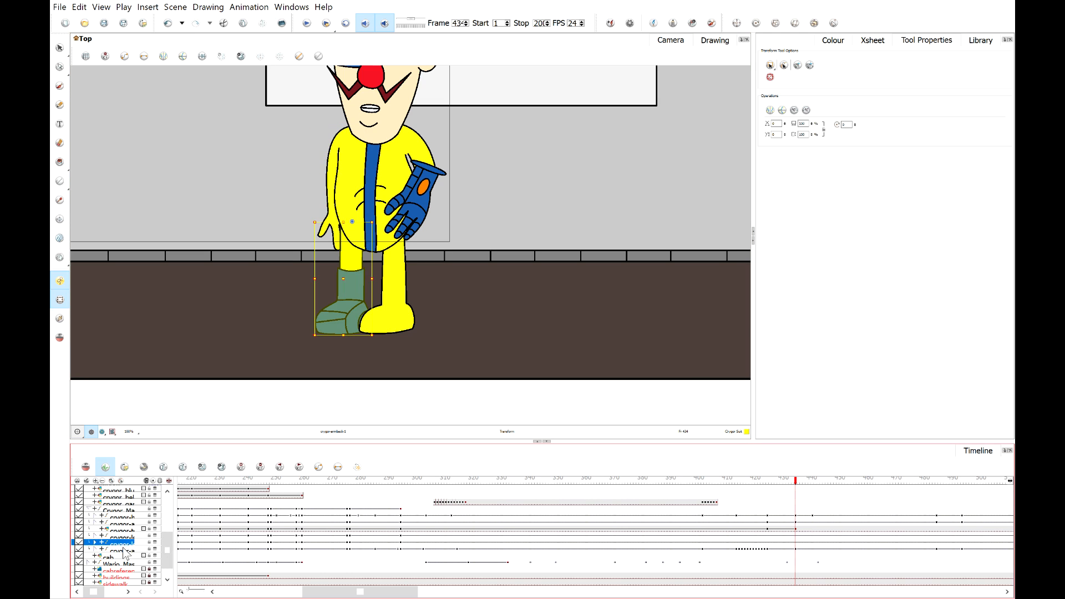
pyautogui.click(124, 549)
pyautogui.click(793, 549)
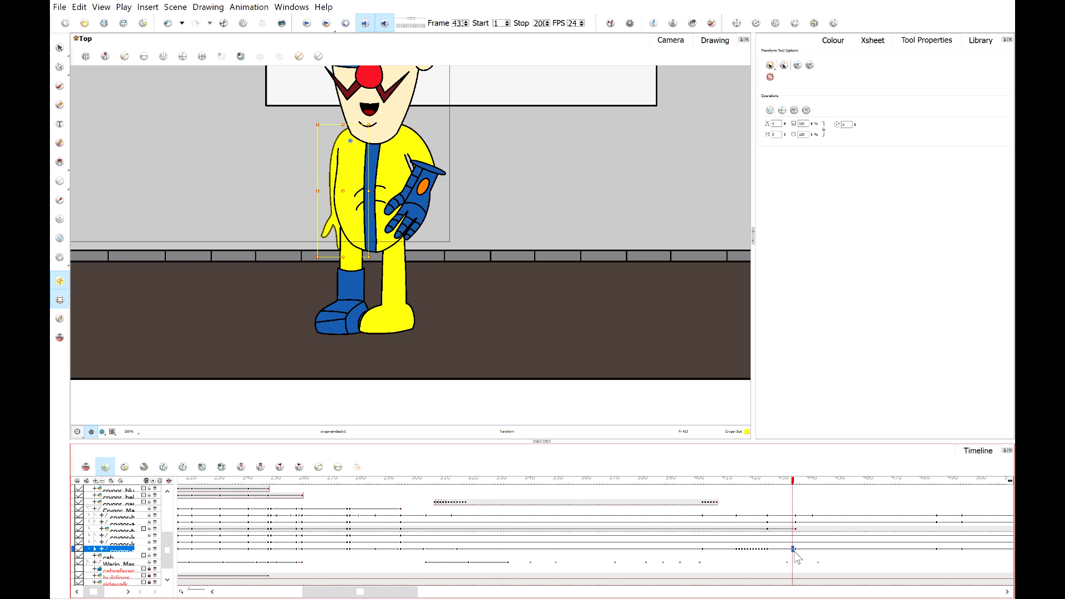
pyautogui.click(796, 550)
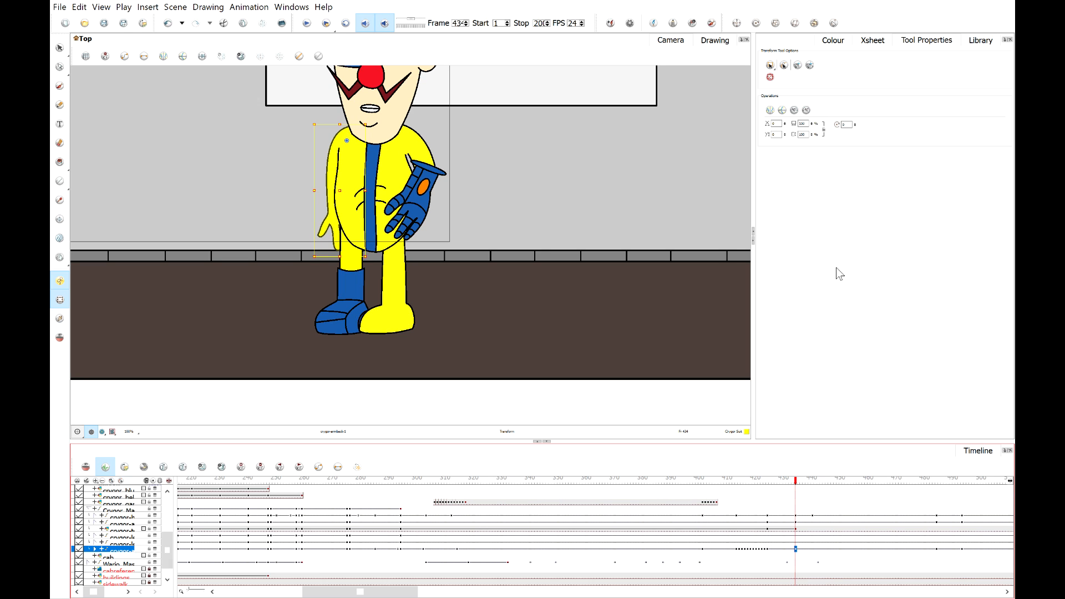
pyautogui.click(798, 549)
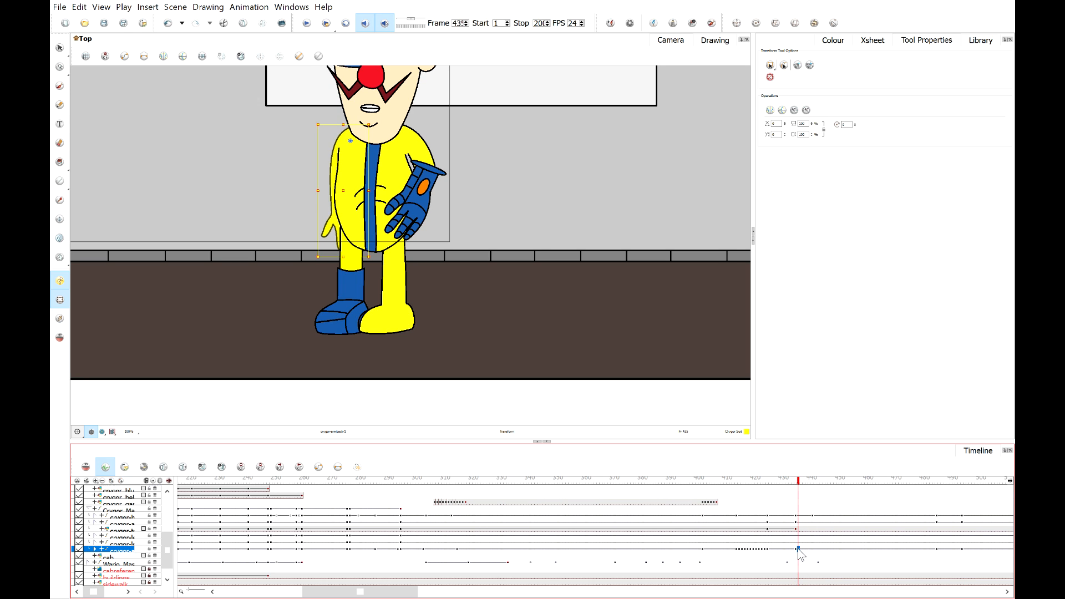
pyautogui.click(807, 549)
pyautogui.moveTo(807, 481); pyautogui.dragTo(787, 484)
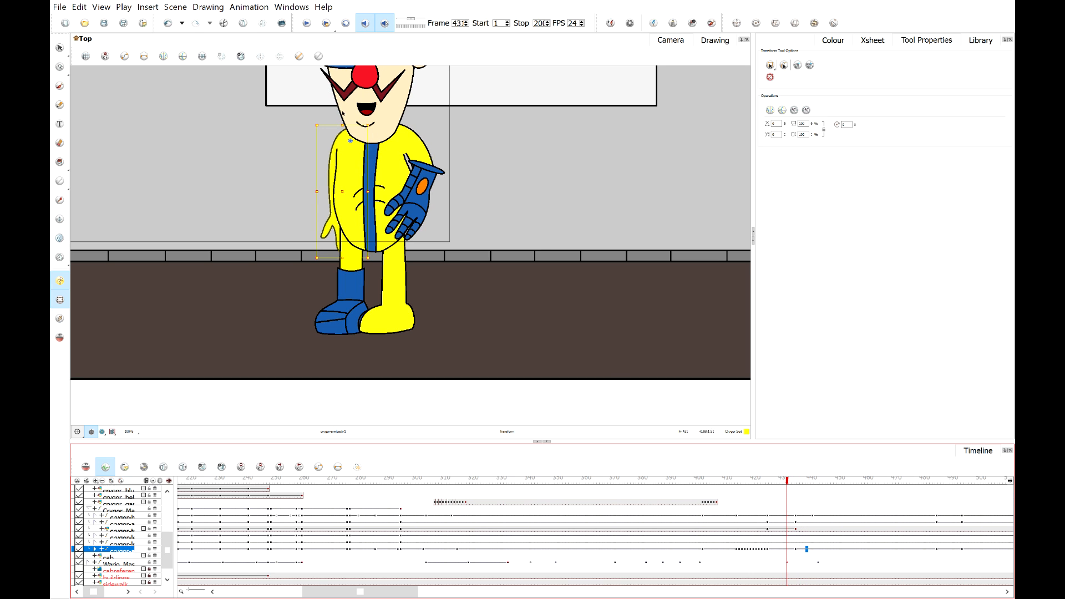
# Play back the scene to review Crygor's arm and hand motion.
pyautogui.click(311, 26)
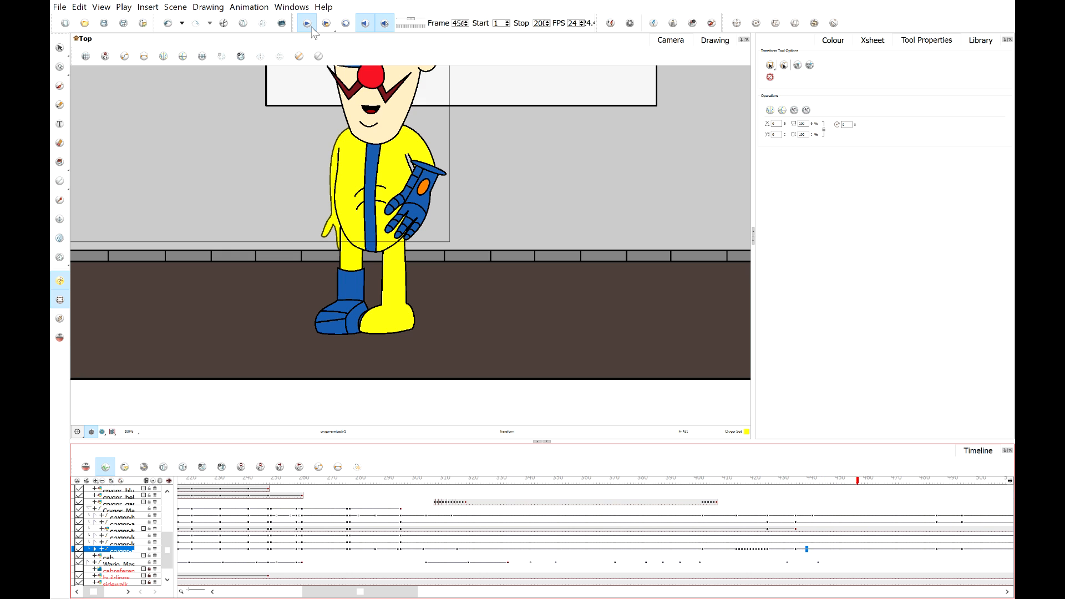
pyautogui.click(312, 28)
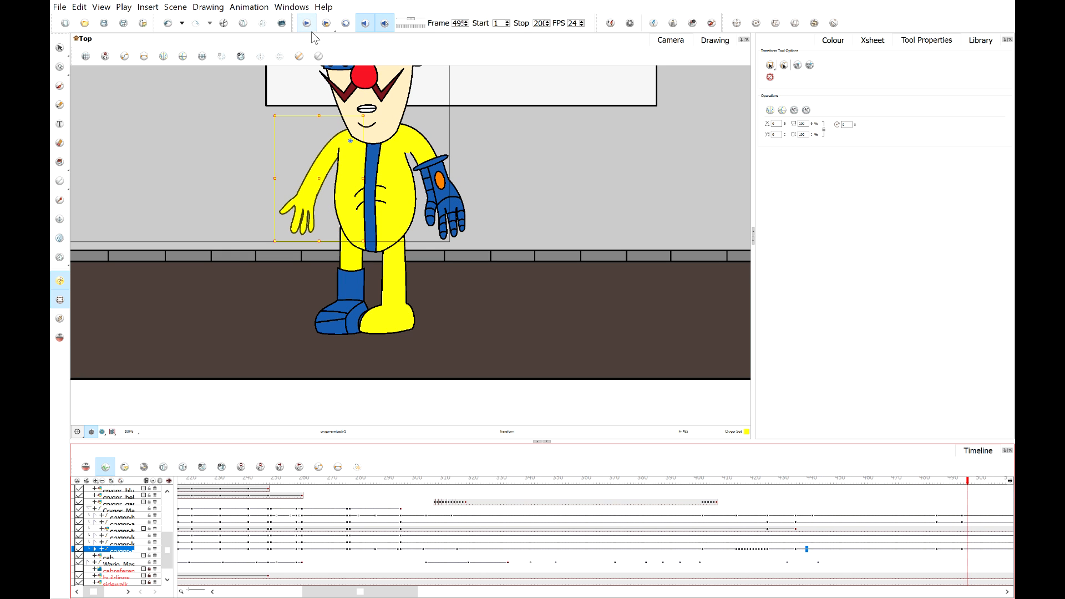
pyautogui.moveTo(528, 185); pyautogui.dragTo(571, 244)
pyautogui.scroll(-1, 566, 233)
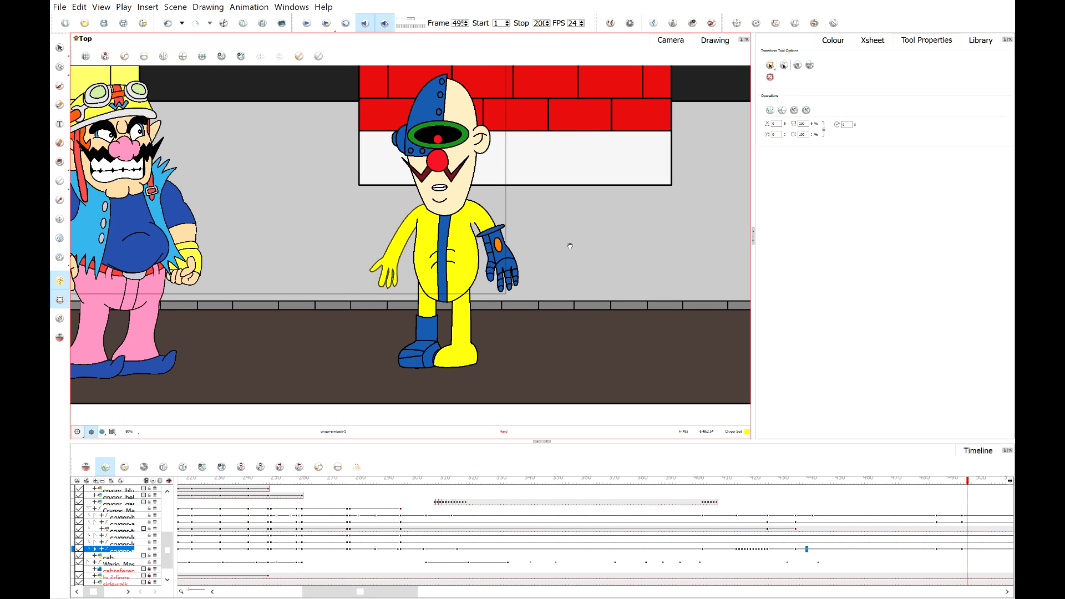
pyautogui.click(306, 22)
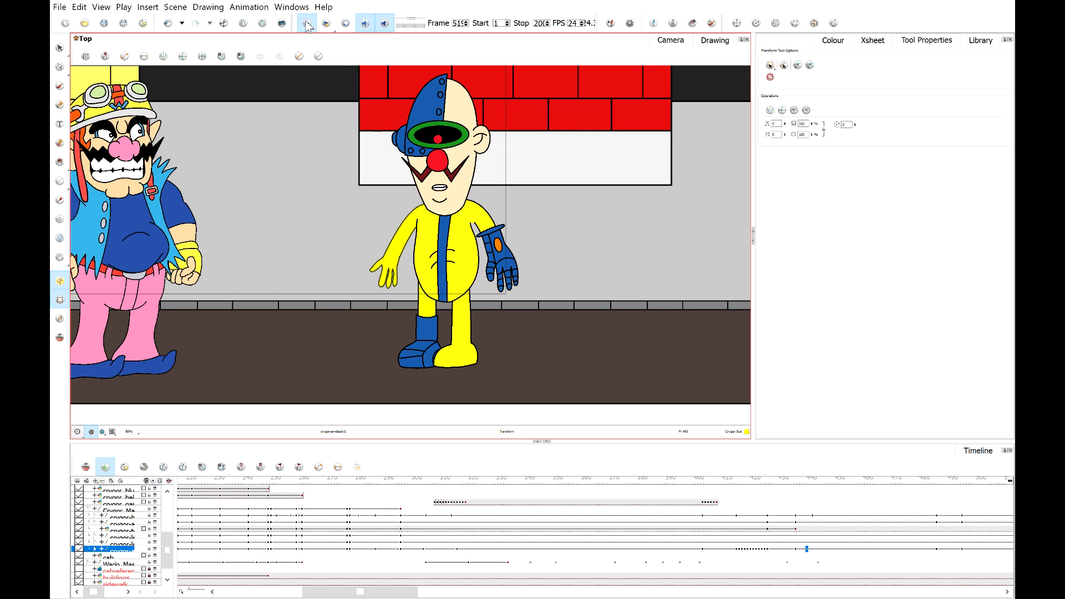
pyautogui.click(307, 24)
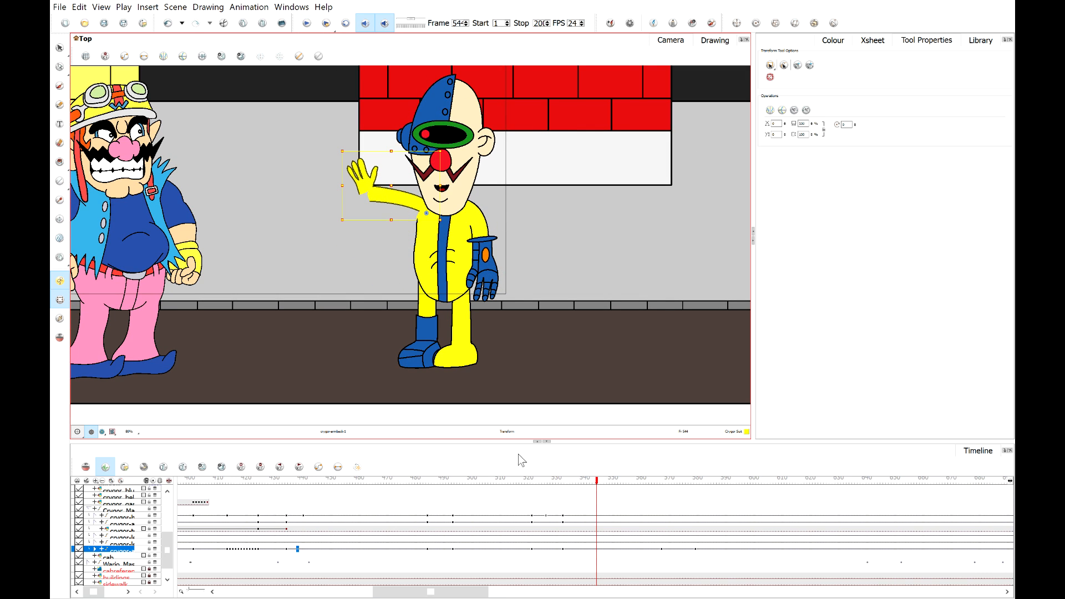
pyautogui.moveTo(522, 481); pyautogui.dragTo(565, 481)
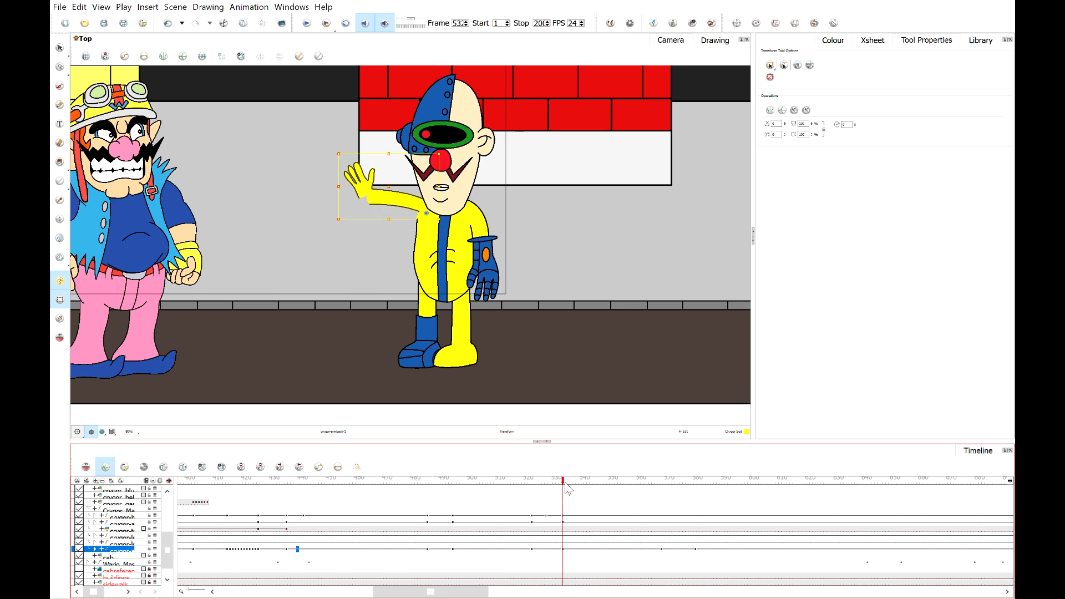
# Select the waving hand and substitute it with drawing 2 of crygor-handback in Drawing Substitution.
pyautogui.scroll(3, 387, 188)
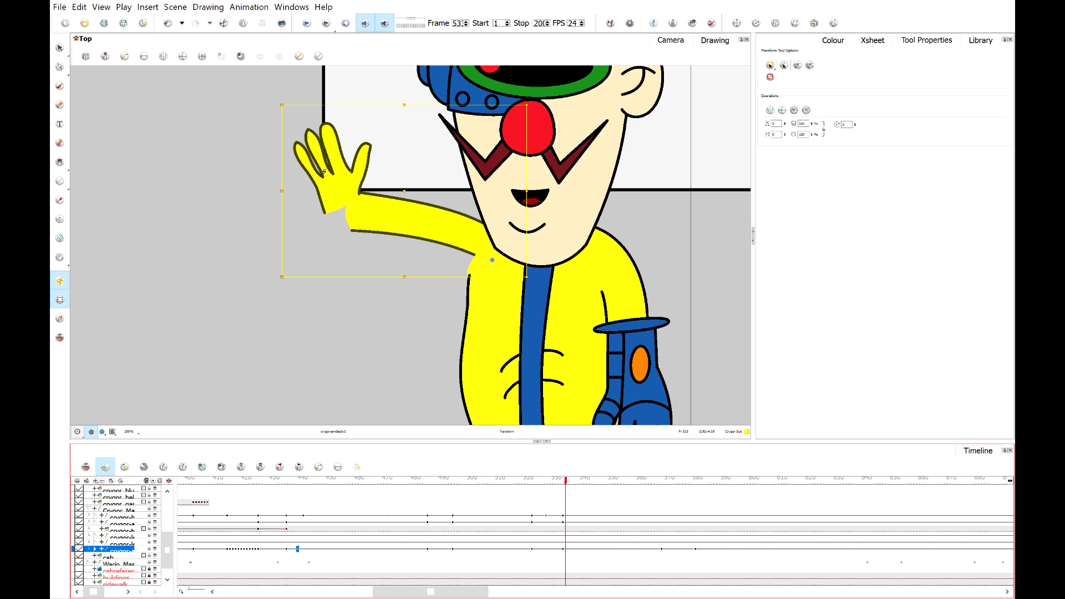
pyautogui.click(326, 206)
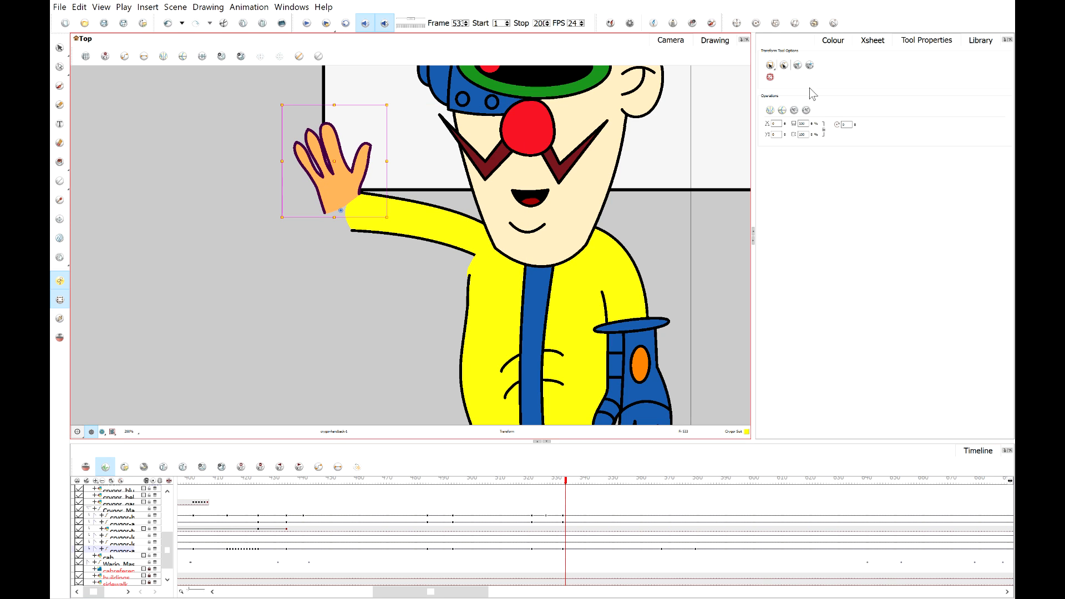
pyautogui.click(982, 44)
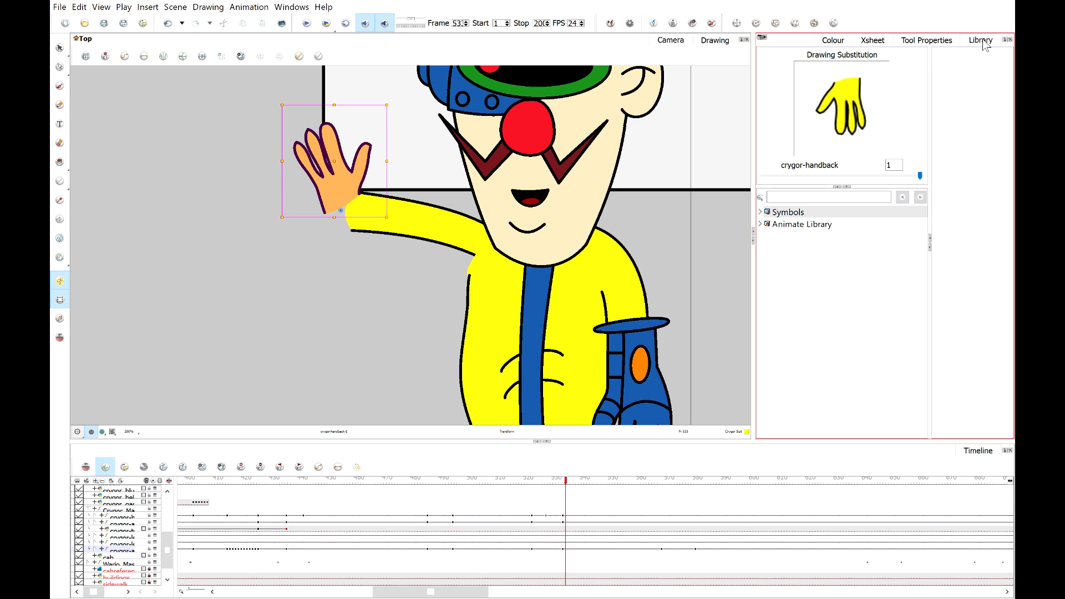
pyautogui.moveTo(921, 176)
pyautogui.mouseDown()
pyautogui.moveTo(831, 175)
pyautogui.moveTo(941, 174)
pyautogui.mouseUp()
pyautogui.press(']')
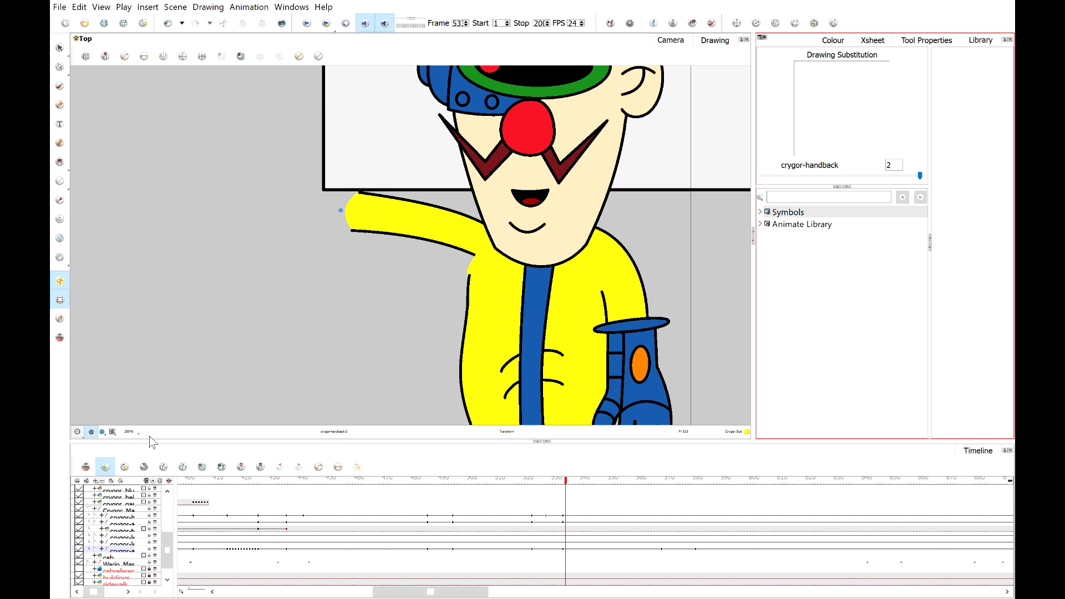
# Turn on onion skinning for the hand and sample the black outline colour from Crygor's arm with the Dropper.
pyautogui.click(59, 338)
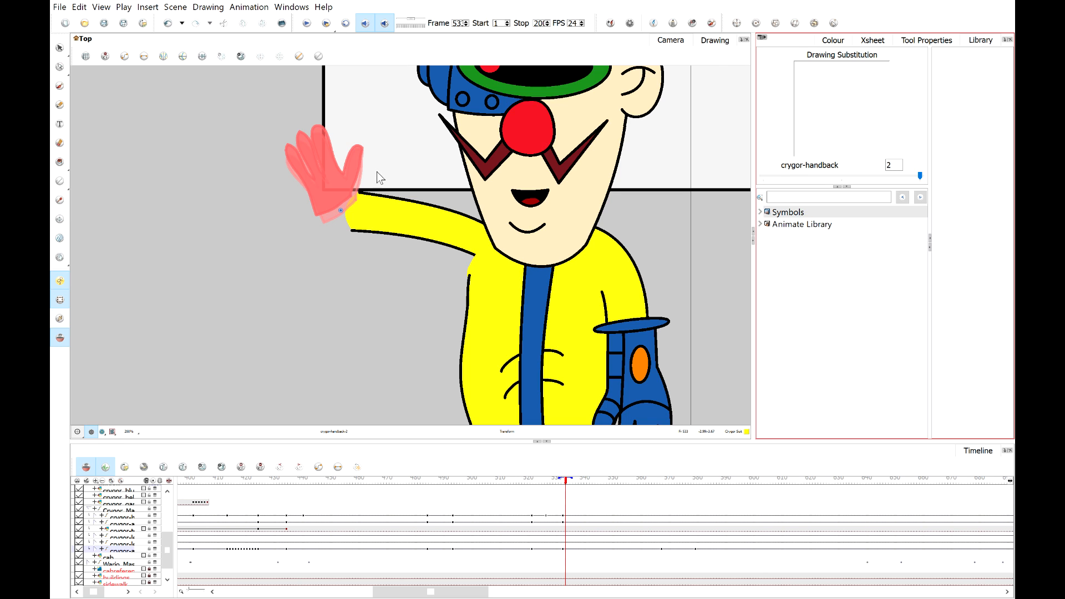
pyautogui.scroll(2, 317, 175)
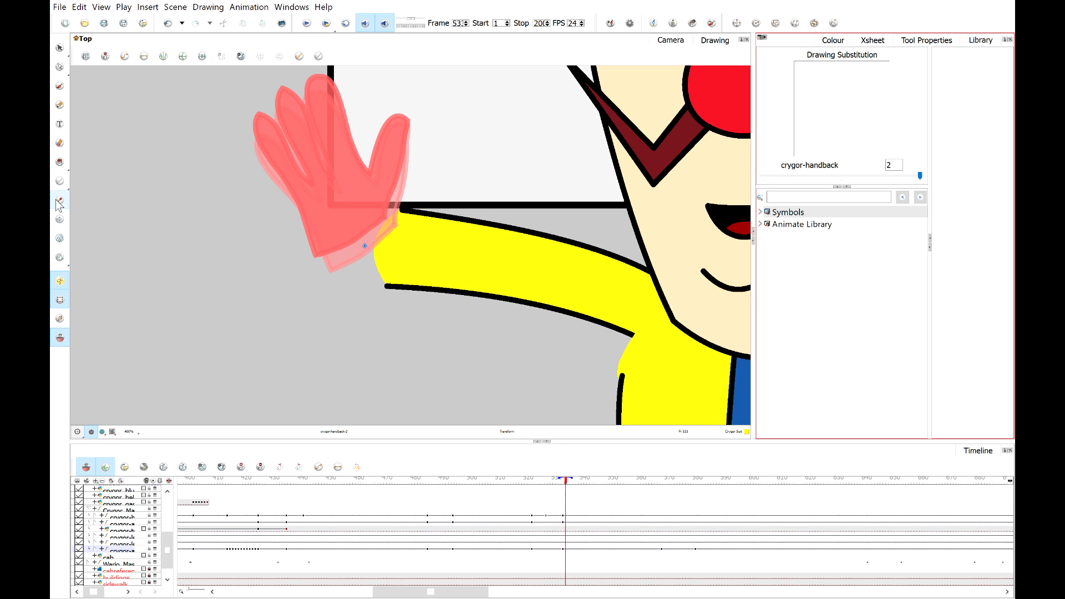
pyautogui.click(60, 201)
pyautogui.click(452, 213)
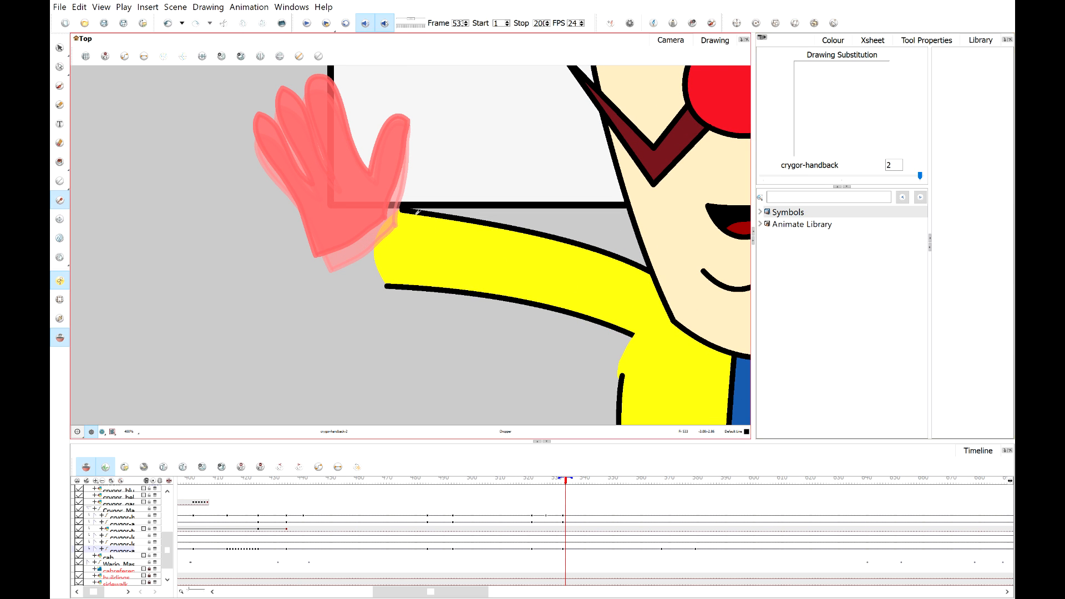
# Select the Pencil tool and adjust its maximum brush size.
pyautogui.click(59, 118)
pyautogui.click(59, 106)
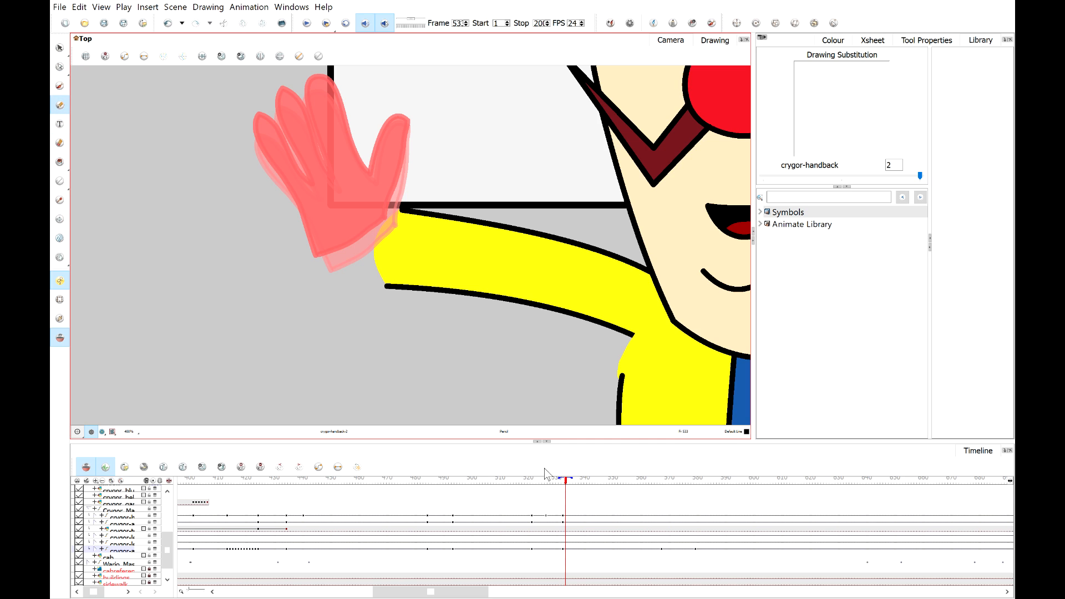
pyautogui.moveTo(555, 246); pyautogui.dragTo(559, 192)
pyautogui.hotkey('ctrl', 'z')
pyautogui.click(967, 188)
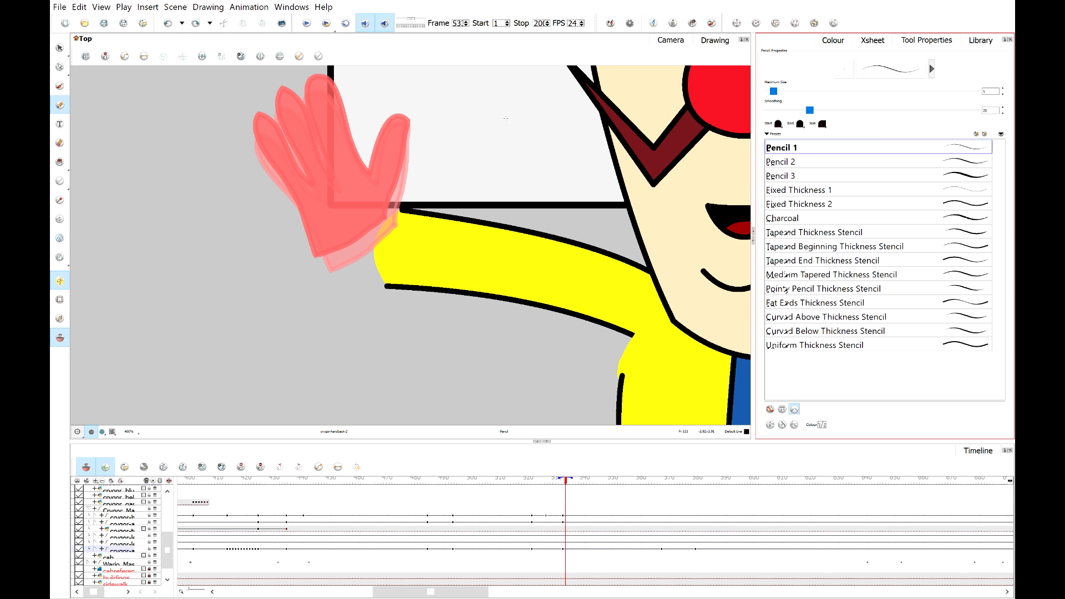
pyautogui.click(1000, 87)
# Sketch a new thumbs-up hand outline with the Pencil over the onion-skinned waving hand.
pyautogui.scroll(2, 573, 137)
pyautogui.moveTo(516, 139); pyautogui.dragTo(583, 261)
pyautogui.scroll(-2, 354, 216)
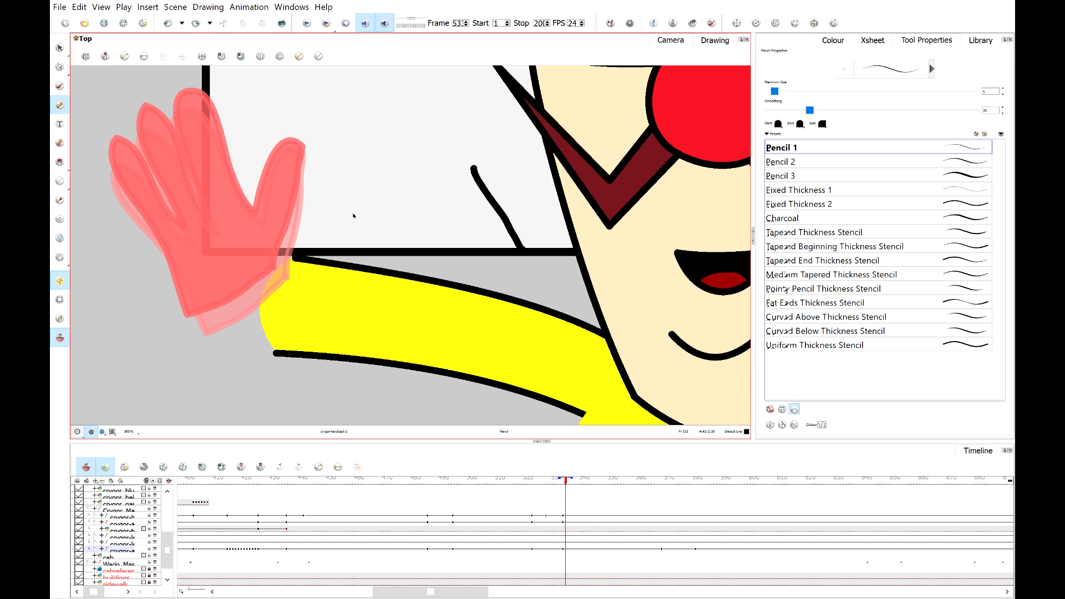
pyautogui.hotkey('ctrl', 'z')
pyautogui.scroll(-5, 422, 228)
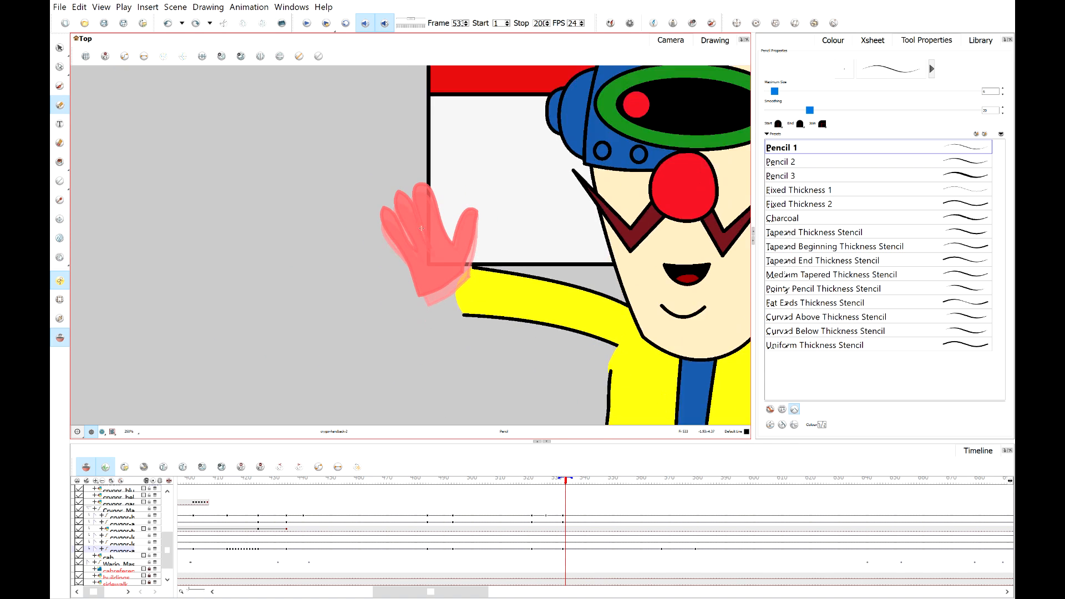
pyautogui.scroll(1, 421, 228)
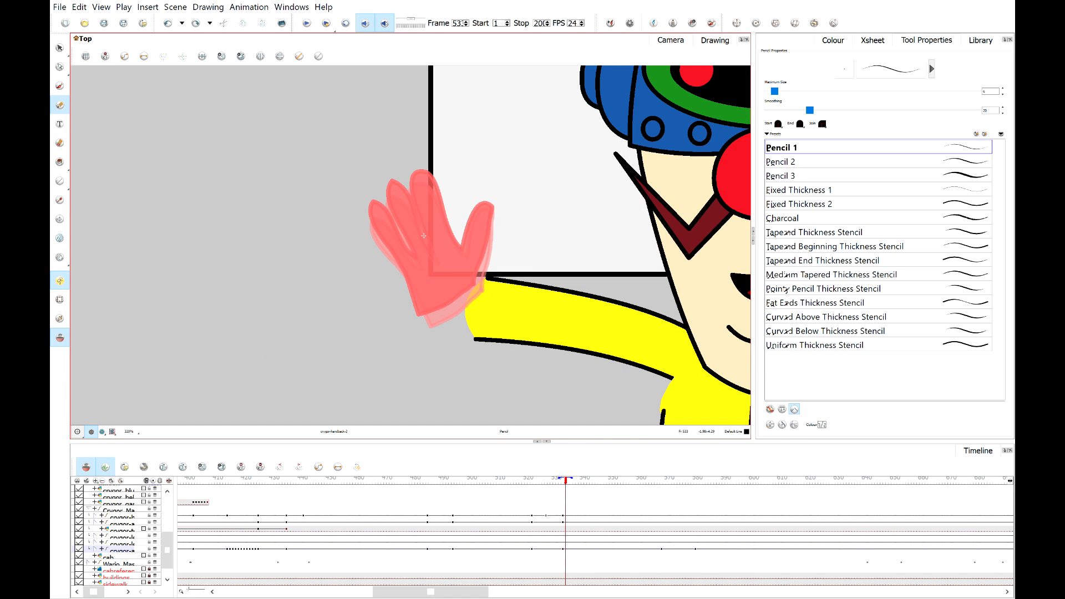
pyautogui.moveTo(425, 244)
pyautogui.mouseDown()
pyautogui.moveTo(473, 202)
pyautogui.moveTo(443, 240)
pyautogui.moveTo(442, 164)
pyautogui.moveTo(474, 150)
pyautogui.moveTo(439, 227)
pyautogui.moveTo(502, 143)
pyautogui.moveTo(438, 239)
pyautogui.moveTo(486, 173)
pyautogui.moveTo(451, 236)
pyautogui.moveTo(456, 159)
pyautogui.moveTo(475, 168)
pyautogui.moveTo(445, 240)
pyautogui.moveTo(438, 236)
pyautogui.moveTo(466, 251)
pyautogui.moveTo(487, 238)
pyautogui.moveTo(473, 225)
pyautogui.moveTo(427, 236)
pyautogui.moveTo(427, 302)
pyautogui.mouseUp()
pyautogui.hotkey('ctrl', 'z')
pyautogui.hotkey('ctrl', 'z')
pyautogui.hotkey('ctrl', 'z')
pyautogui.hotkey('ctrl', 'z')
pyautogui.hotkey('ctrl', 'z')
pyautogui.hotkey('ctrl', 'z')
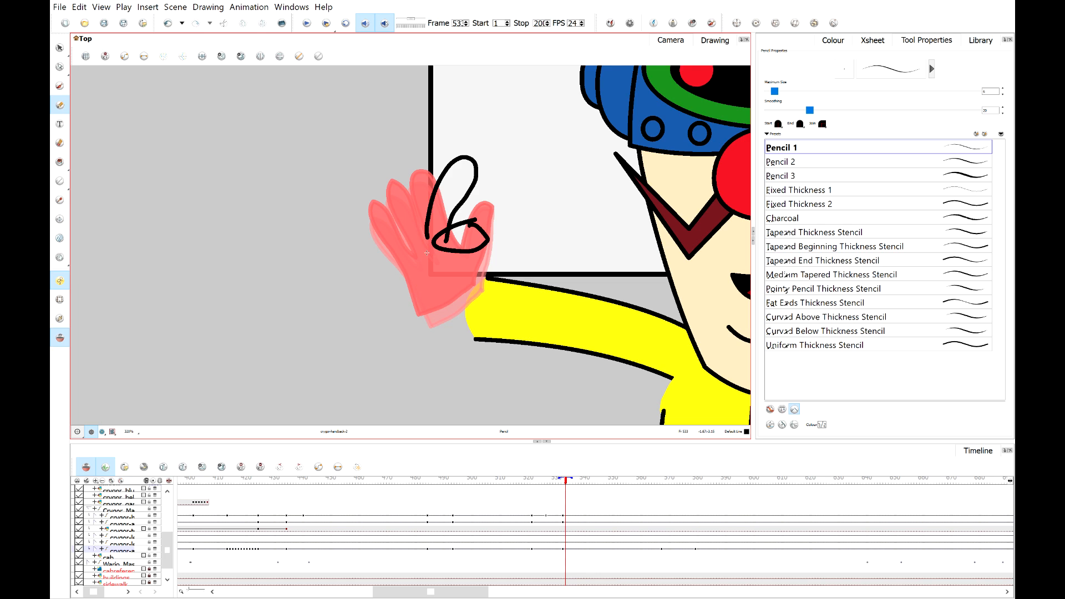
pyautogui.moveTo(429, 236)
pyautogui.mouseDown()
pyautogui.moveTo(451, 295)
pyautogui.moveTo(466, 278)
pyautogui.moveTo(417, 245)
pyautogui.moveTo(456, 294)
pyautogui.moveTo(414, 261)
pyautogui.mouseUp()
pyautogui.hotkey('ctrl', 'z')
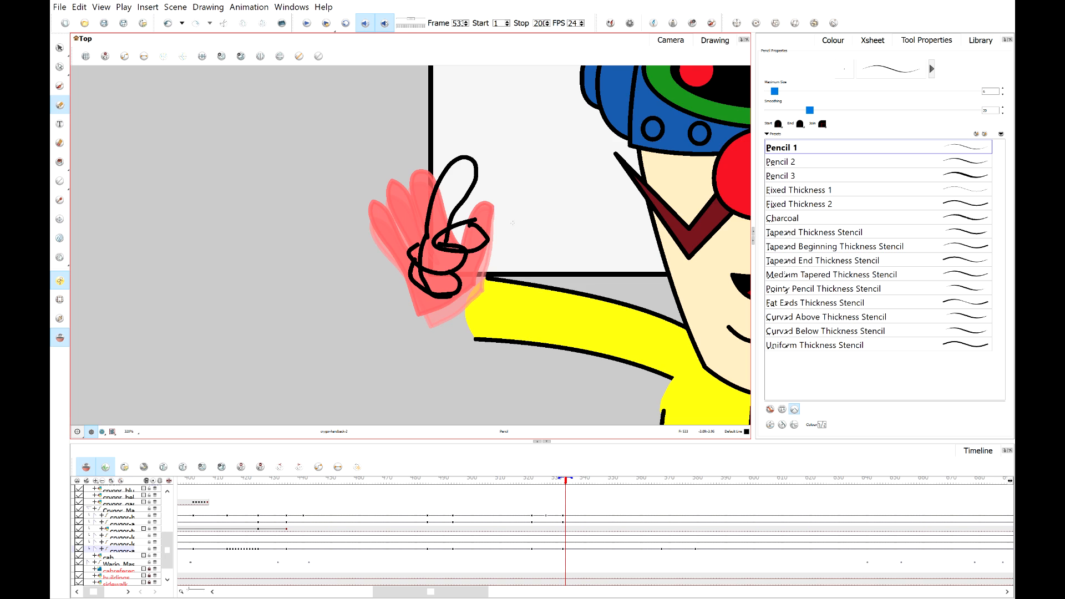
# Turn off onion skinning and reshape a stroke end on the curled fingers with the Contour Editor.
pyautogui.scroll(2, 576, 157)
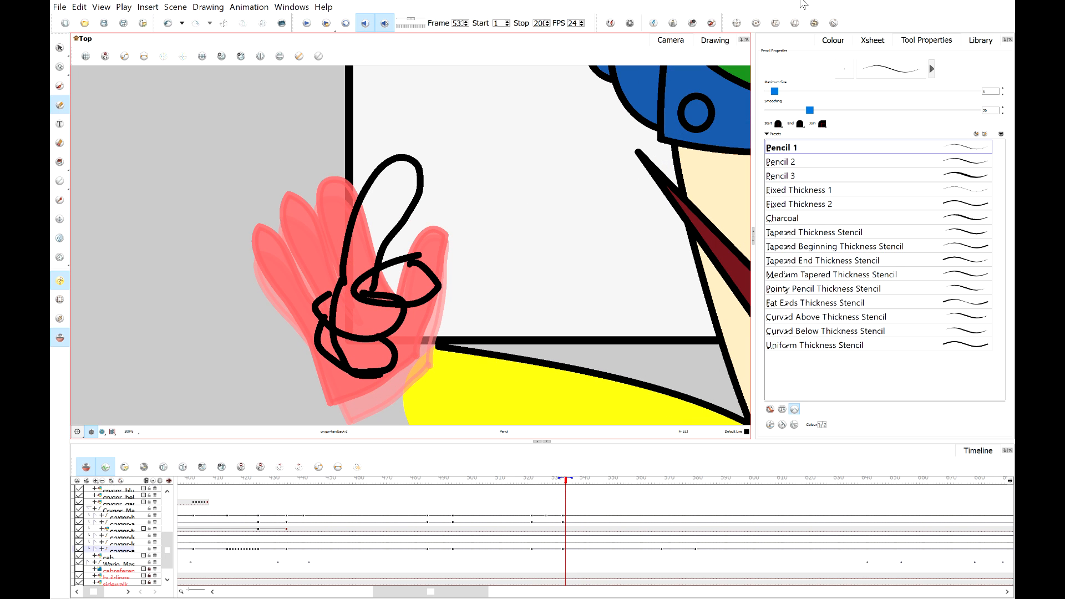
pyautogui.click(706, 42)
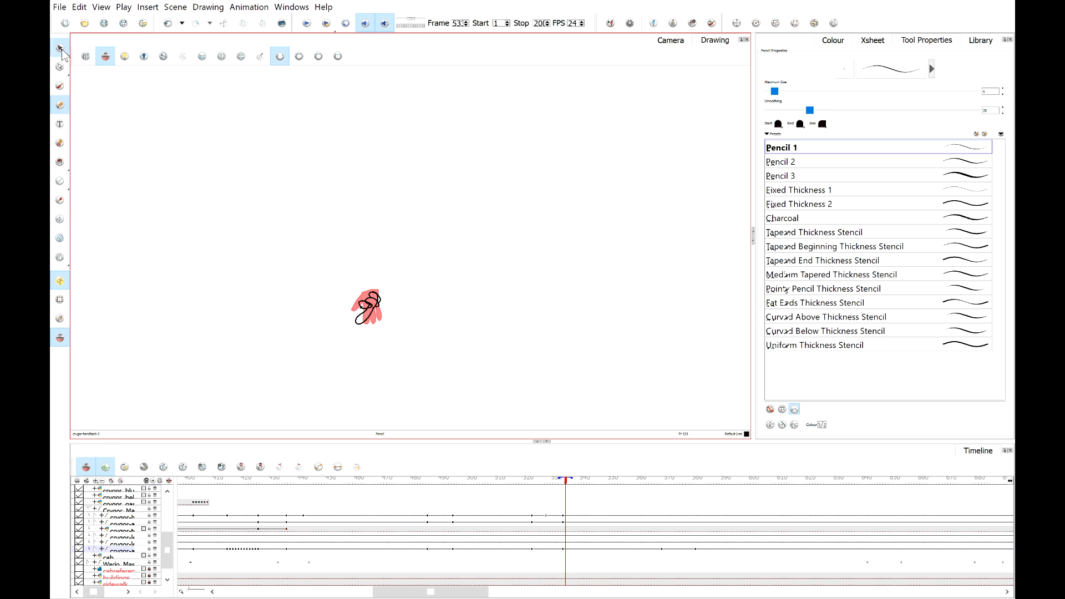
pyautogui.click(60, 48)
pyautogui.click(60, 337)
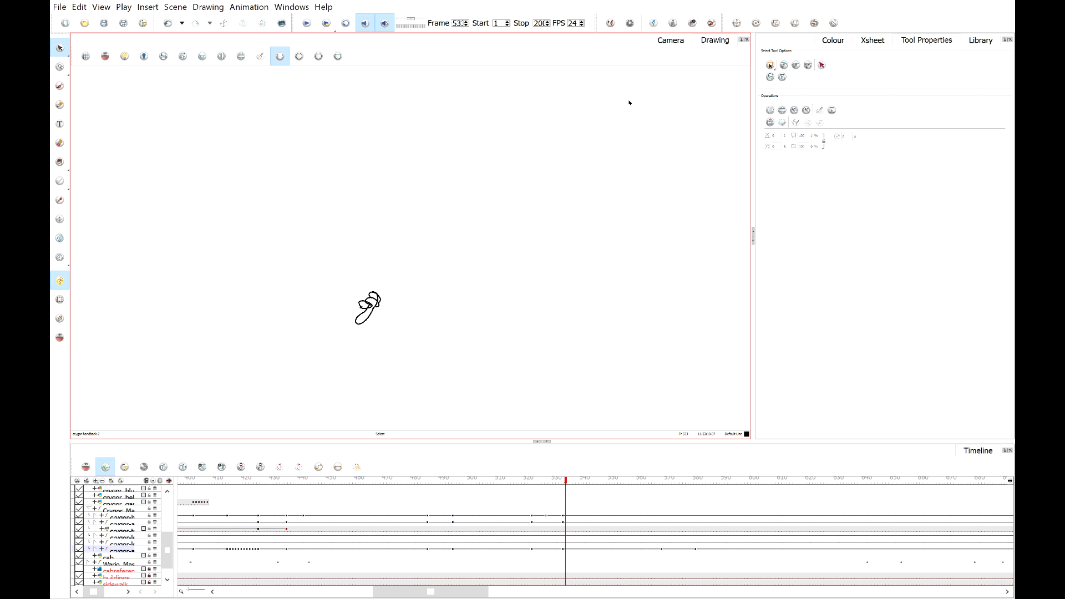
pyautogui.click(673, 44)
pyautogui.scroll(2, 374, 271)
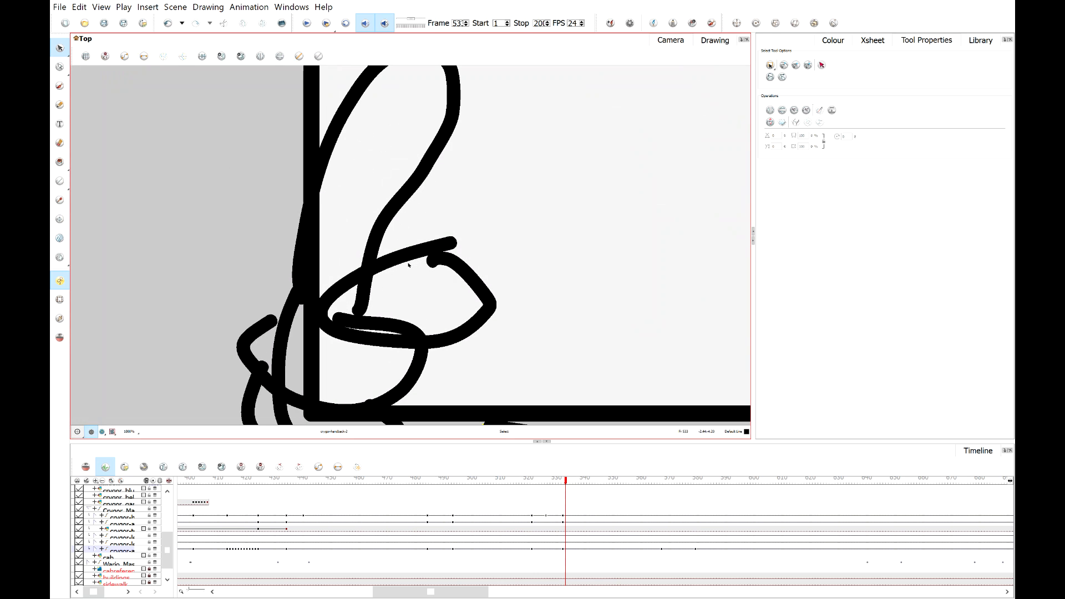
pyautogui.click(60, 67)
pyautogui.click(433, 262)
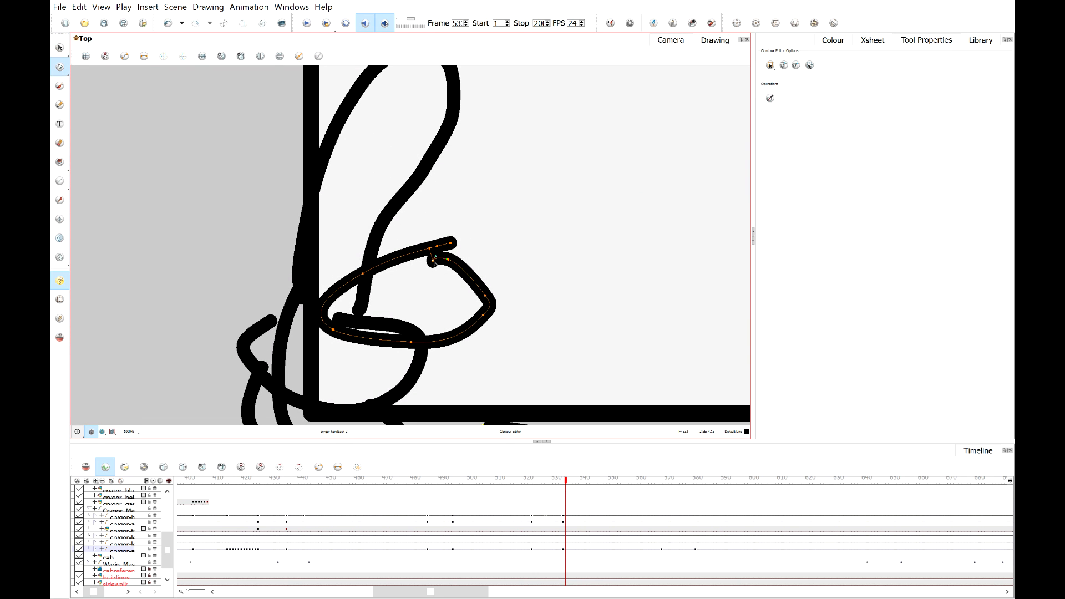
pyautogui.moveTo(433, 262)
pyautogui.mouseDown()
pyautogui.moveTo(428, 247)
pyautogui.moveTo(451, 245)
pyautogui.mouseUp()
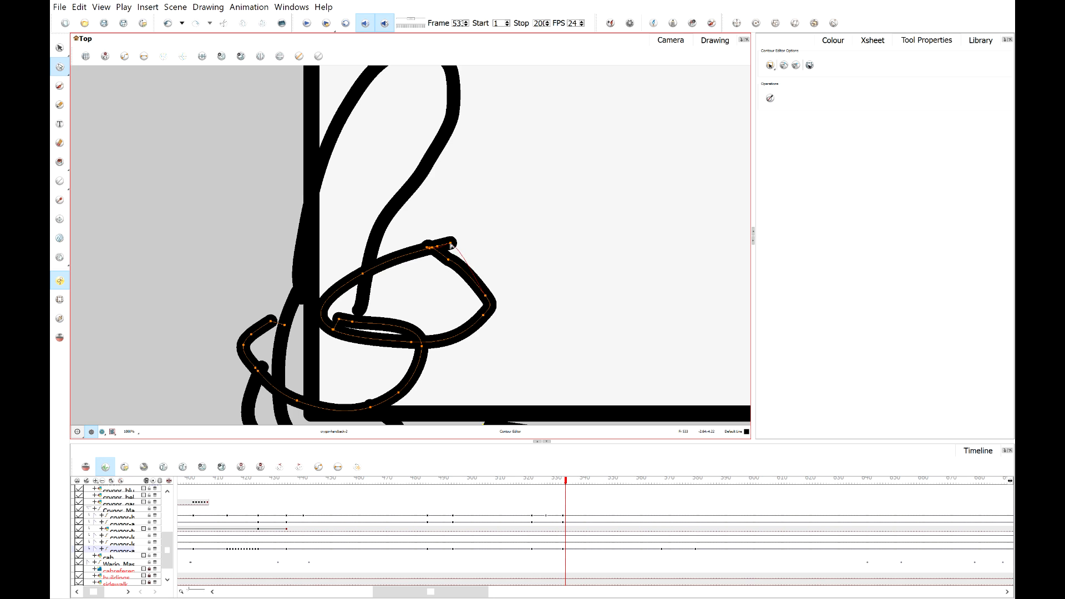
# Reshape the lower finger strokes near the wrist with the Contour Editor in Drawing view.
pyautogui.click(57, 48)
pyautogui.scroll(-1, 374, 313)
pyautogui.scroll(-2, 372, 312)
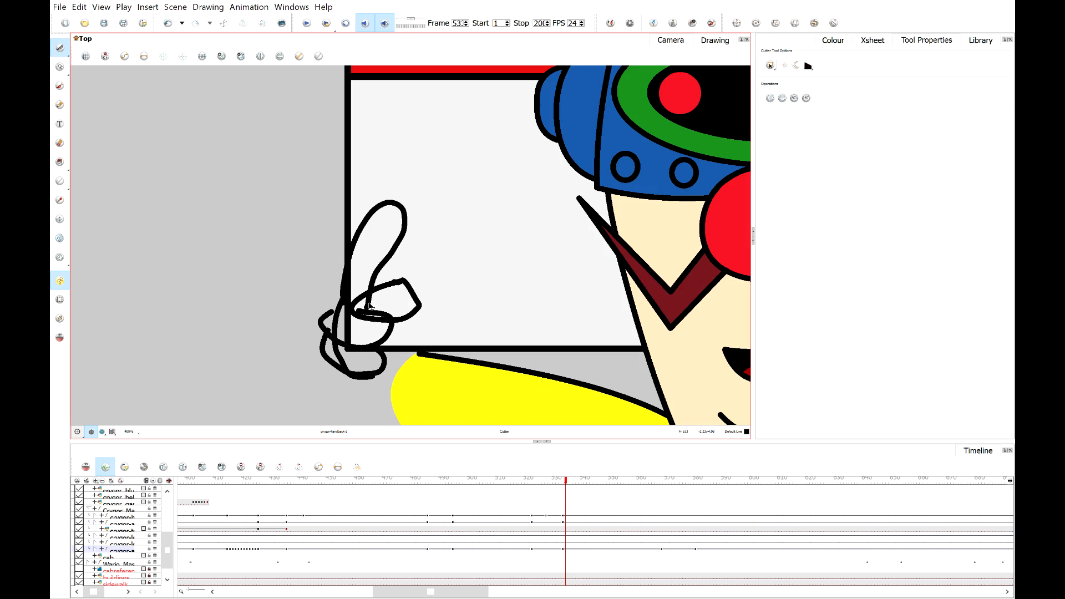
pyautogui.scroll(2, 372, 314)
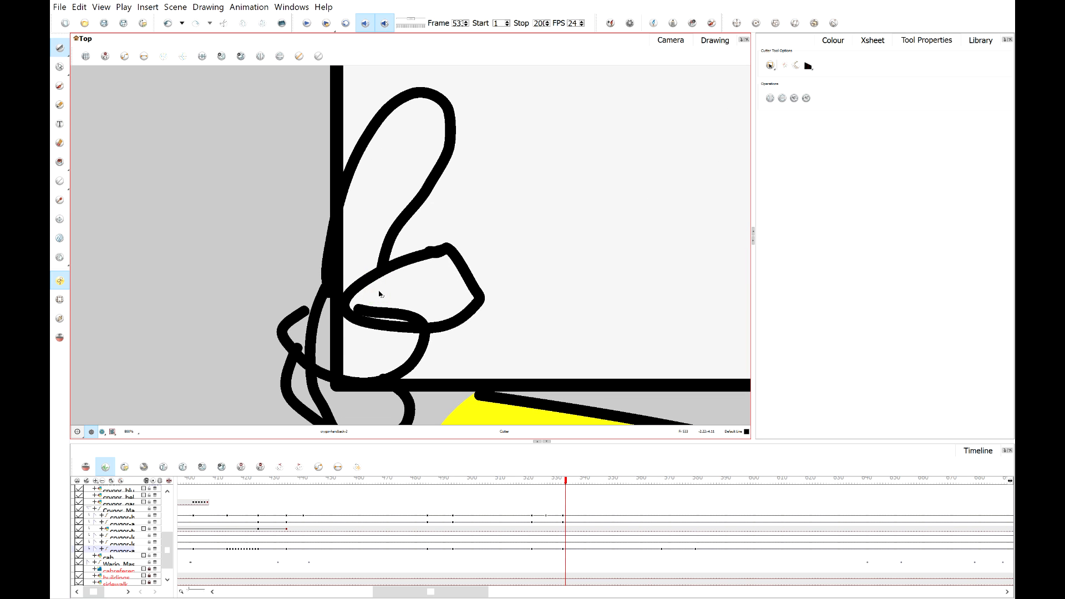
pyautogui.scroll(-2, 380, 297)
pyautogui.scroll(-2, 390, 309)
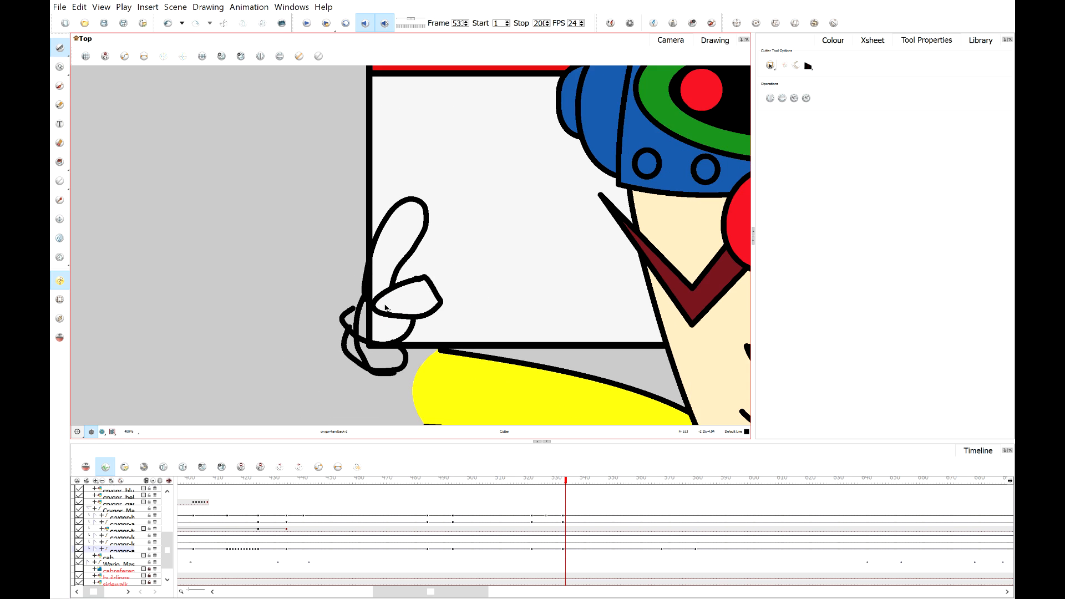
pyautogui.scroll(3, 391, 308)
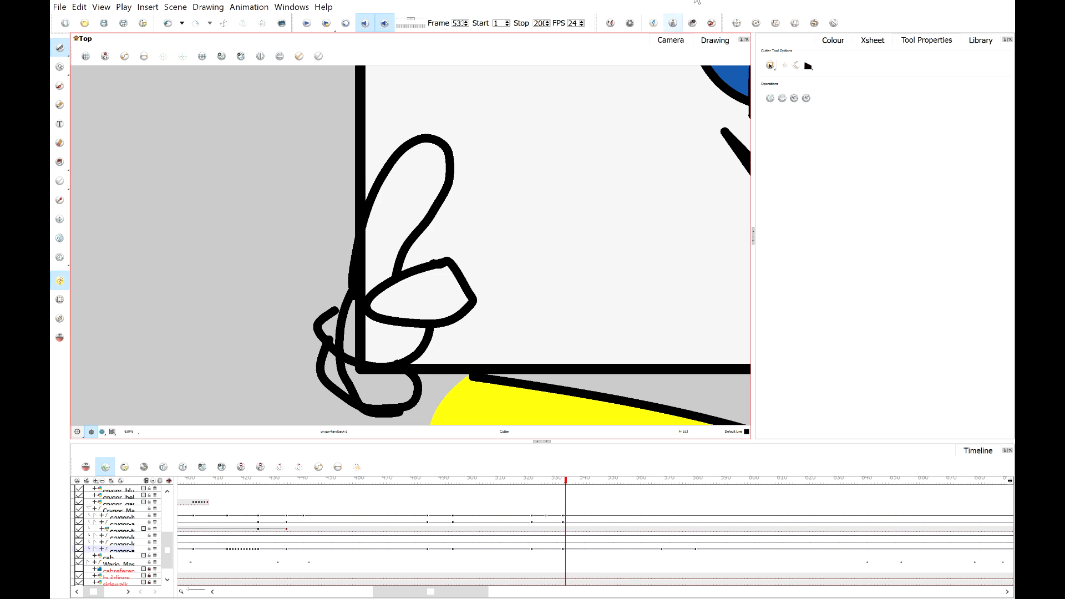
pyautogui.click(711, 40)
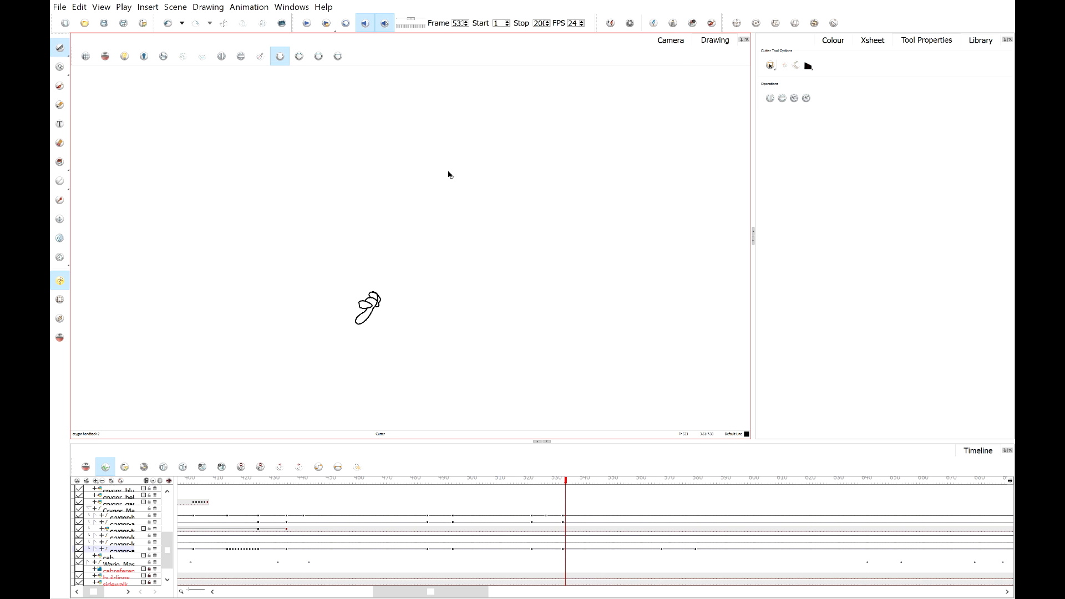
pyautogui.scroll(3, 388, 255)
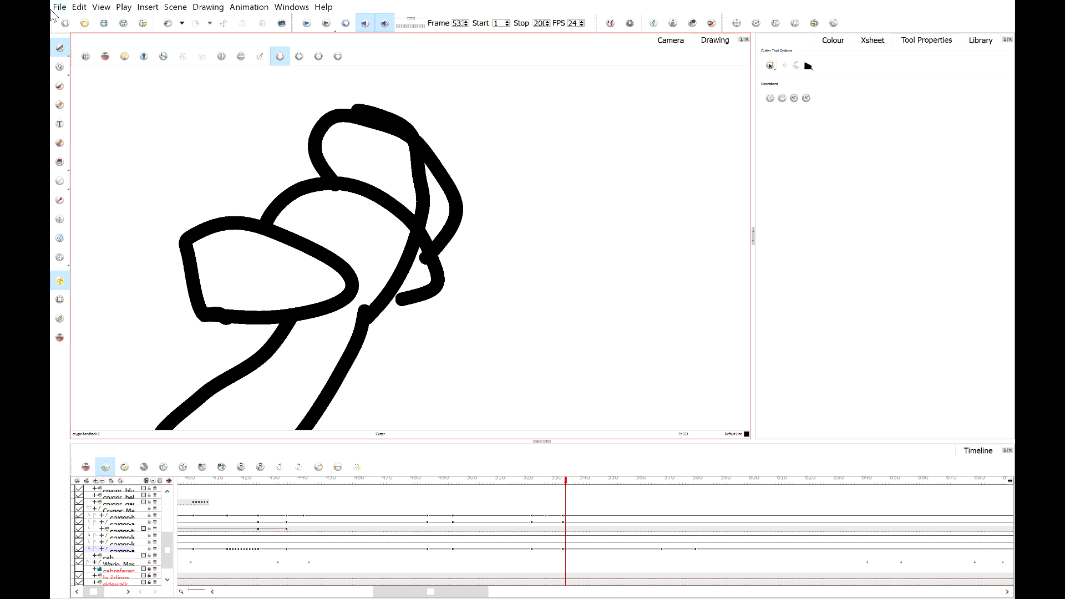
pyautogui.click(61, 68)
pyautogui.moveTo(402, 300); pyautogui.dragTo(377, 309)
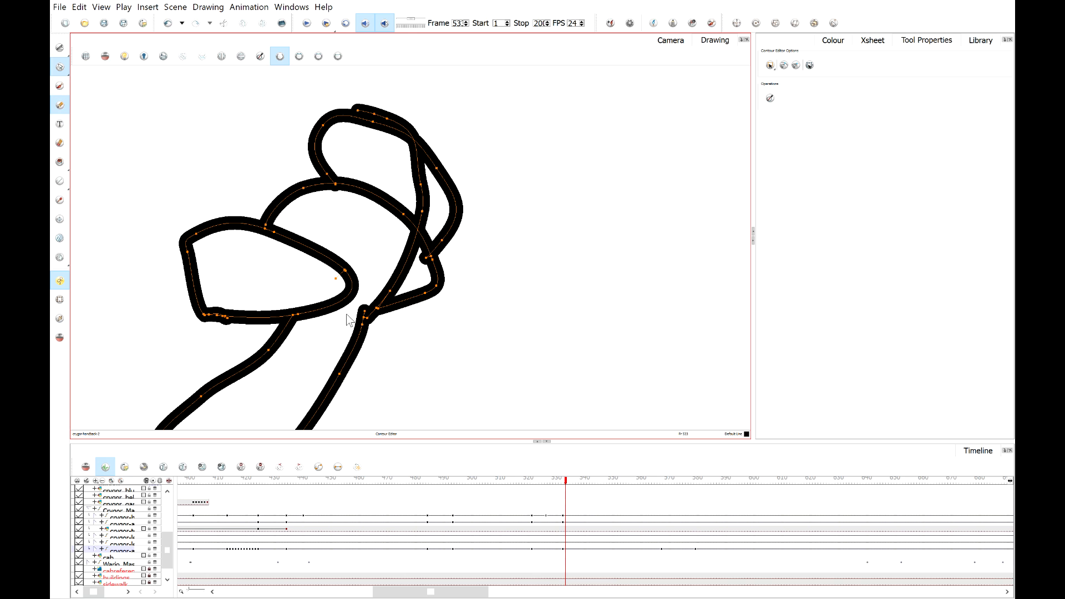
pyautogui.moveTo(380, 304); pyautogui.dragTo(321, 314)
# Cut away the overlapping stroke segments inside the hand with the Cutter tool.
pyautogui.click(59, 47)
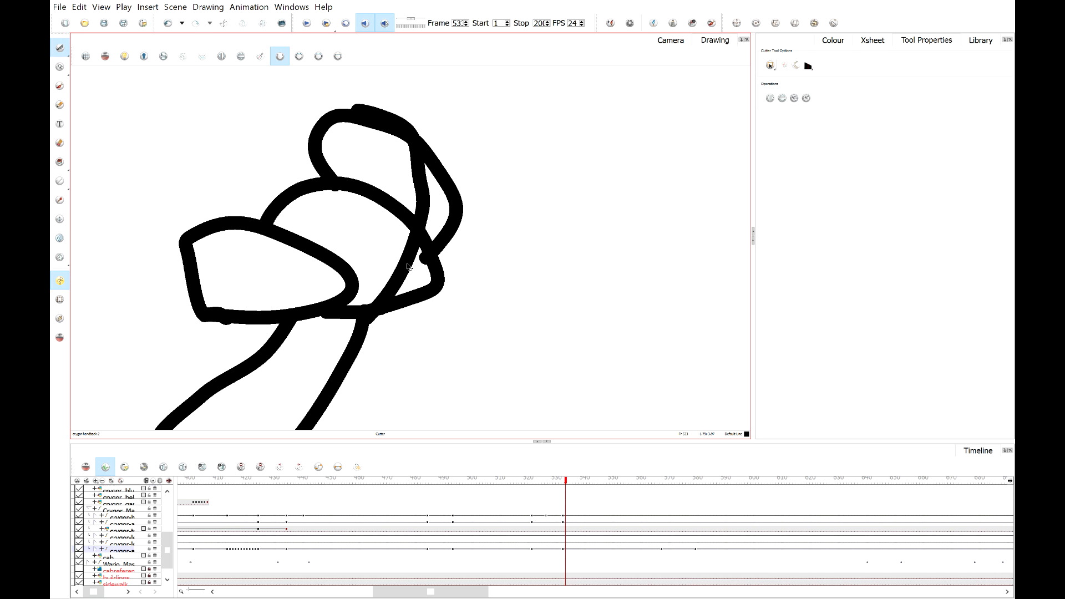
pyautogui.click(405, 261)
pyautogui.press('Delete')
pyautogui.click(426, 258)
pyautogui.press('Delete')
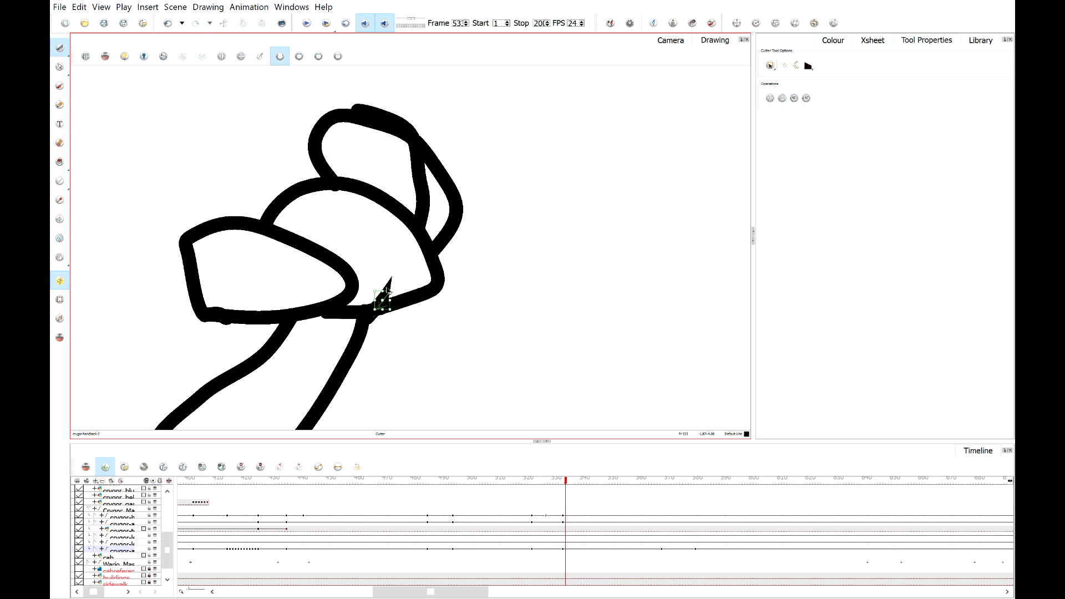
pyautogui.click(382, 289)
pyautogui.press('Delete')
pyautogui.click(430, 178)
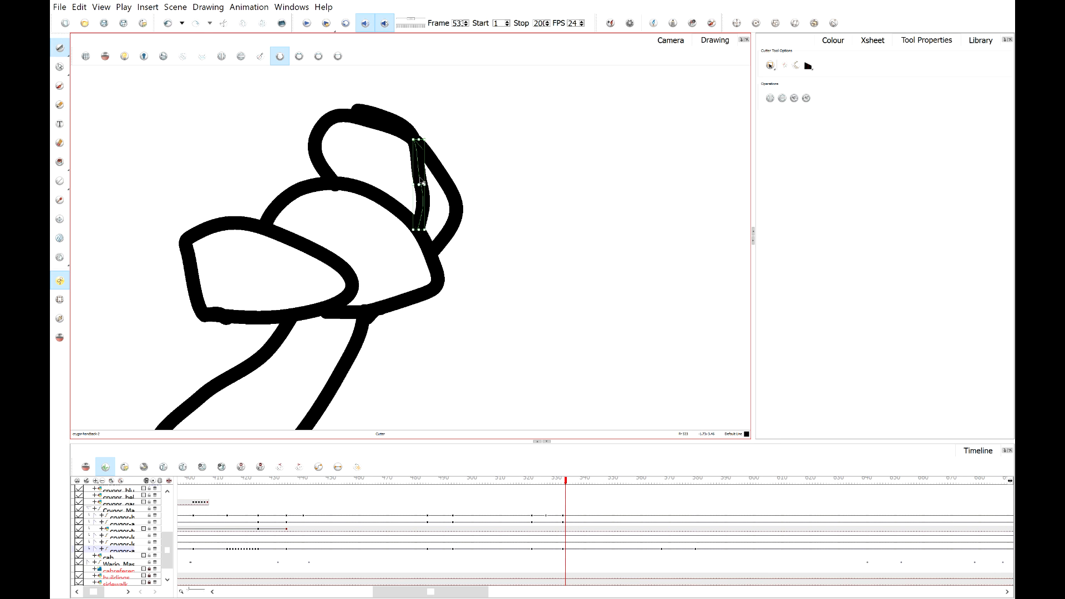
pyautogui.press('Delete')
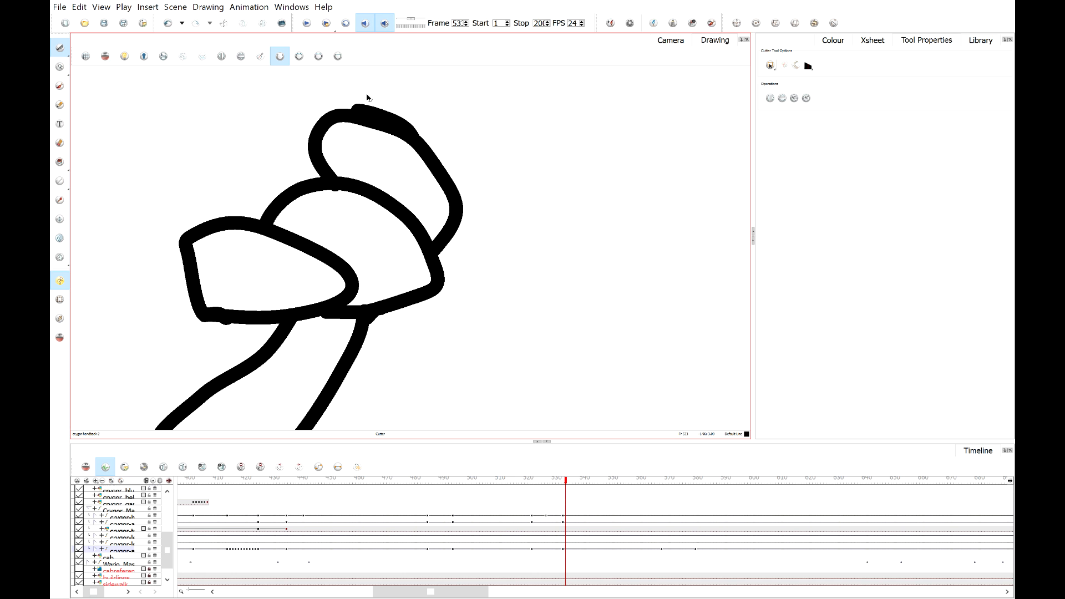
# Turn onion skinning back on, then select the new hand drawing, rotate it and move it onto the wrist.
pyautogui.click(665, 44)
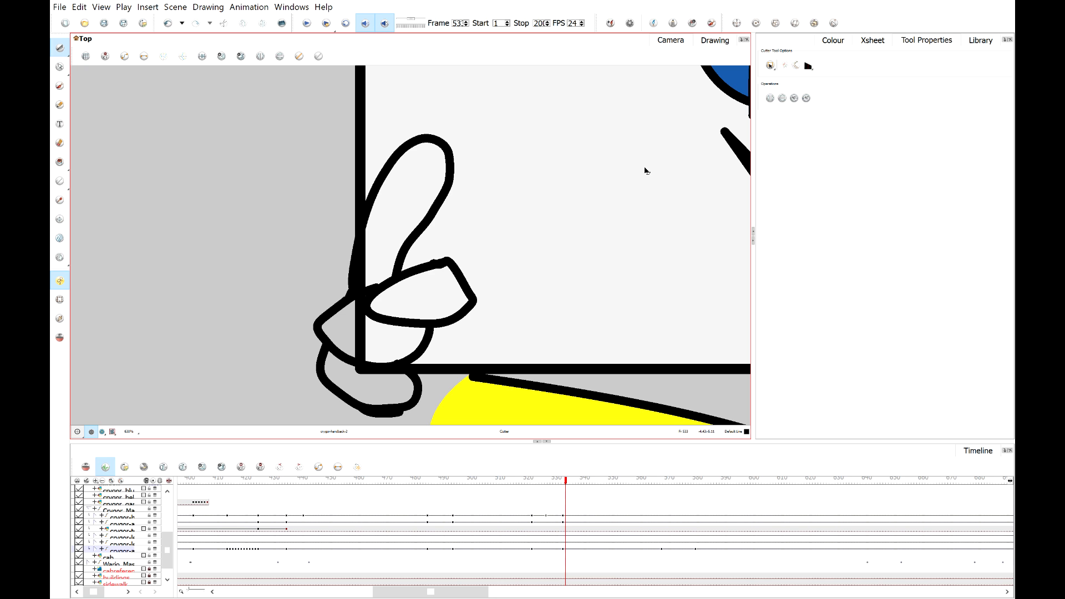
pyautogui.scroll(-2, 599, 188)
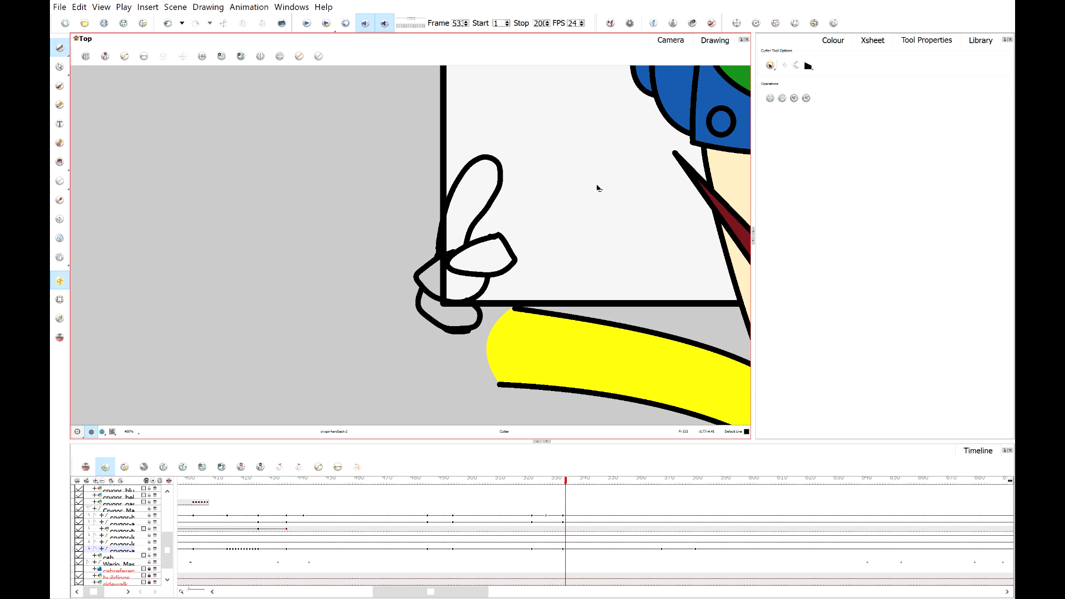
pyautogui.moveTo(556, 228)
pyautogui.mouseDown()
pyautogui.moveTo(437, 207)
pyautogui.moveTo(452, 209)
pyautogui.mouseUp()
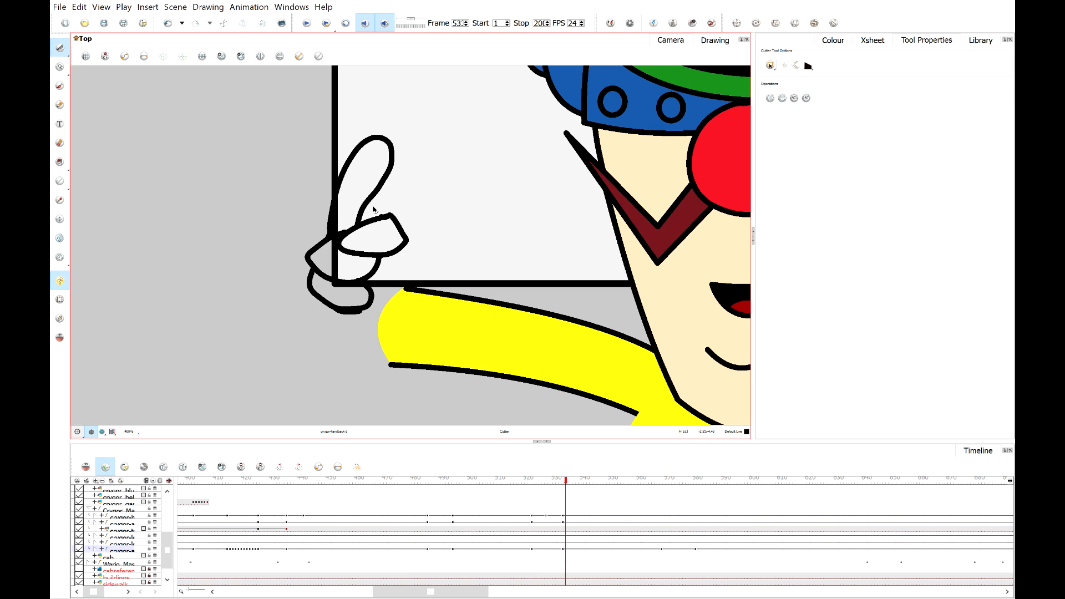
pyautogui.scroll(2, 323, 239)
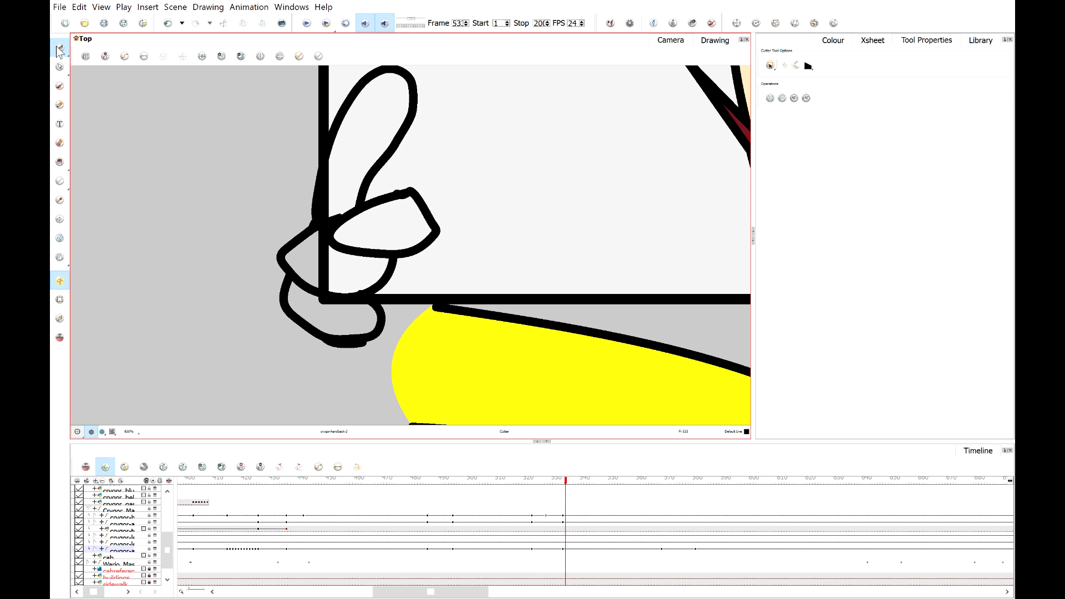
pyautogui.hotkey('alt', 's')
pyautogui.click(60, 337)
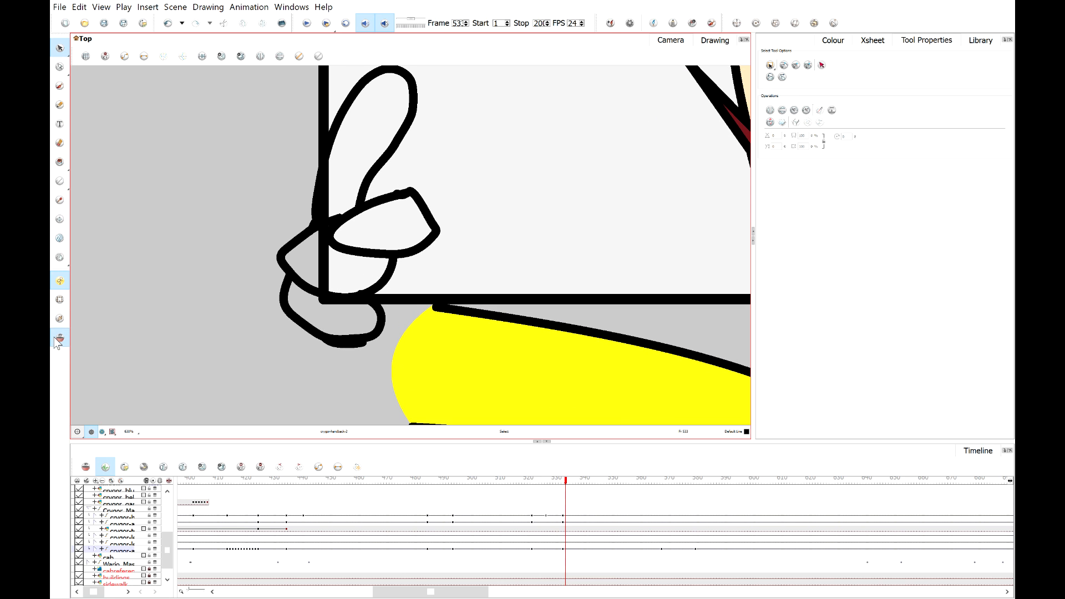
pyautogui.scroll(-1, 312, 168)
pyautogui.moveTo(256, 175)
pyautogui.mouseDown()
pyautogui.moveTo(383, 178)
pyautogui.moveTo(408, 268)
pyautogui.moveTo(372, 257)
pyautogui.mouseUp()
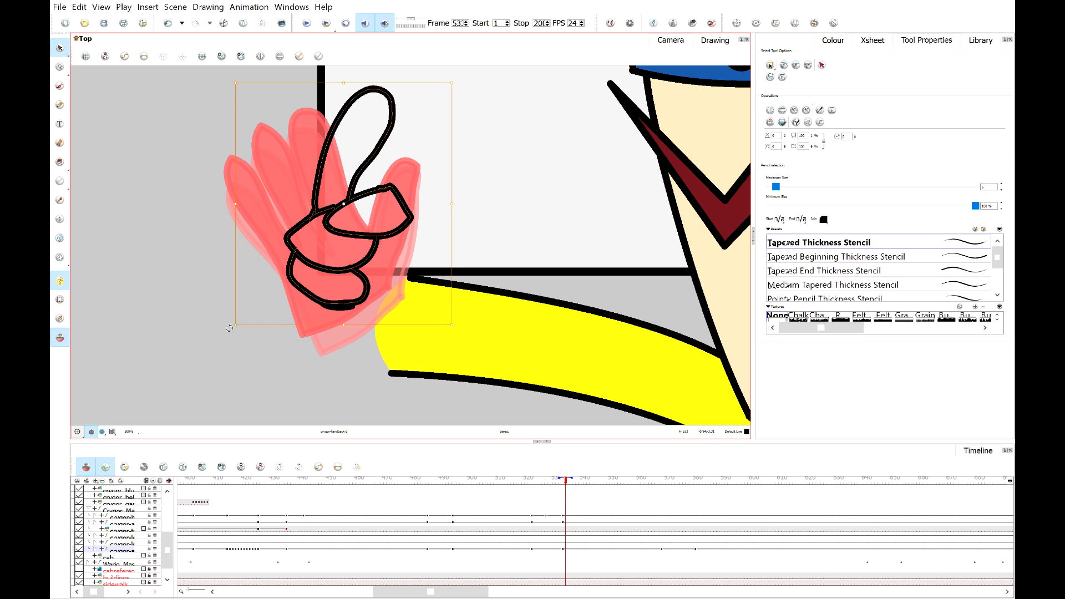
pyautogui.moveTo(232, 333); pyautogui.dragTo(202, 294)
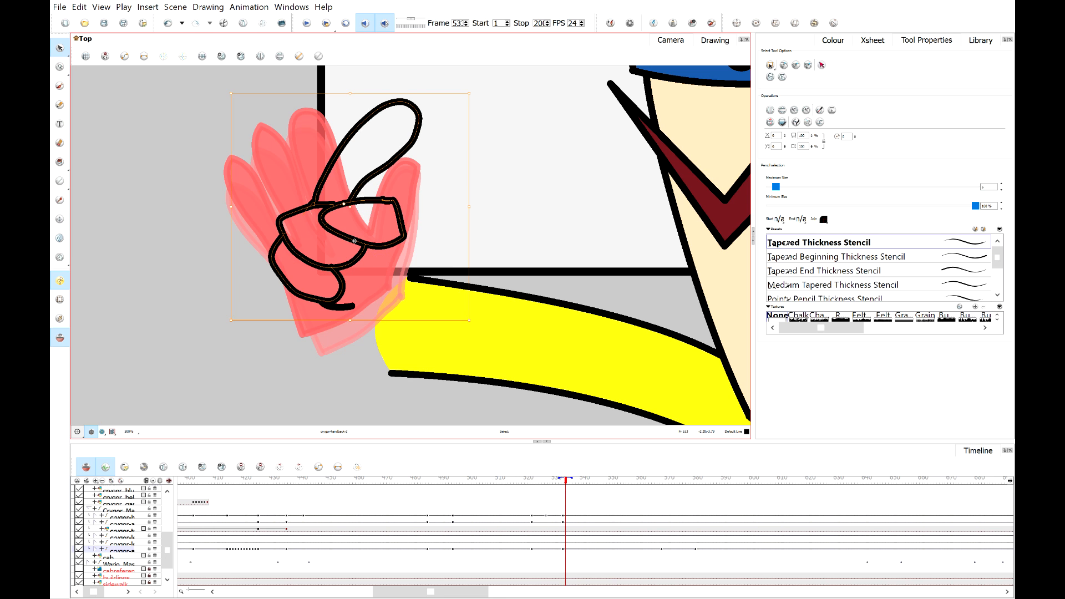
pyautogui.moveTo(355, 241)
pyautogui.mouseDown()
pyautogui.moveTo(374, 250)
pyautogui.moveTo(375, 279)
pyautogui.mouseUp()
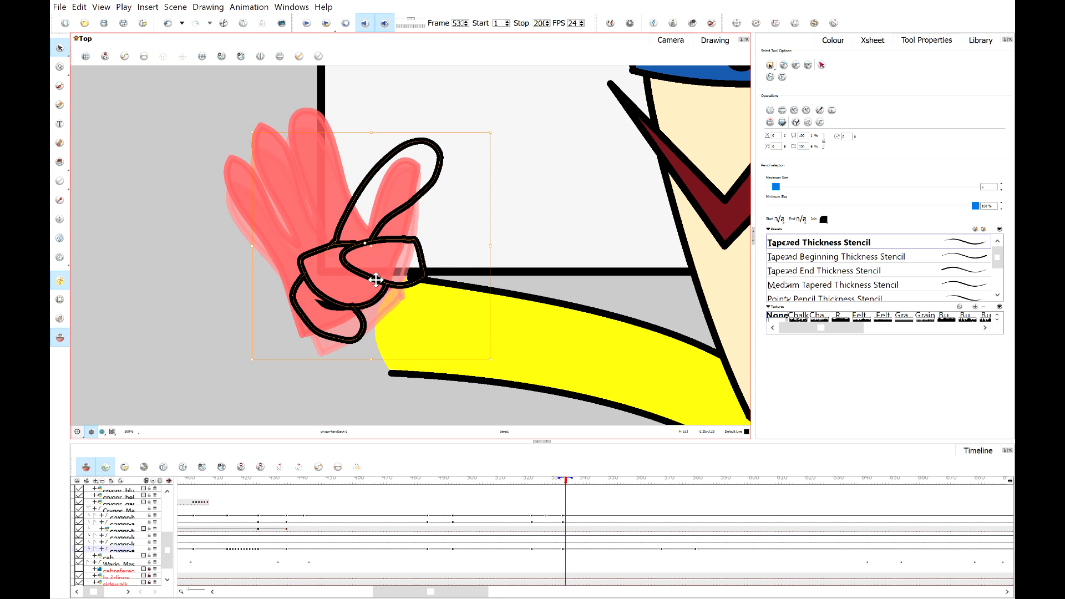
# Draw a new pencil stroke curving around the lower fingers from the wrist up to the thumb, redrawing it until it fits.
pyautogui.click(522, 217)
pyautogui.scroll(-5, 520, 216)
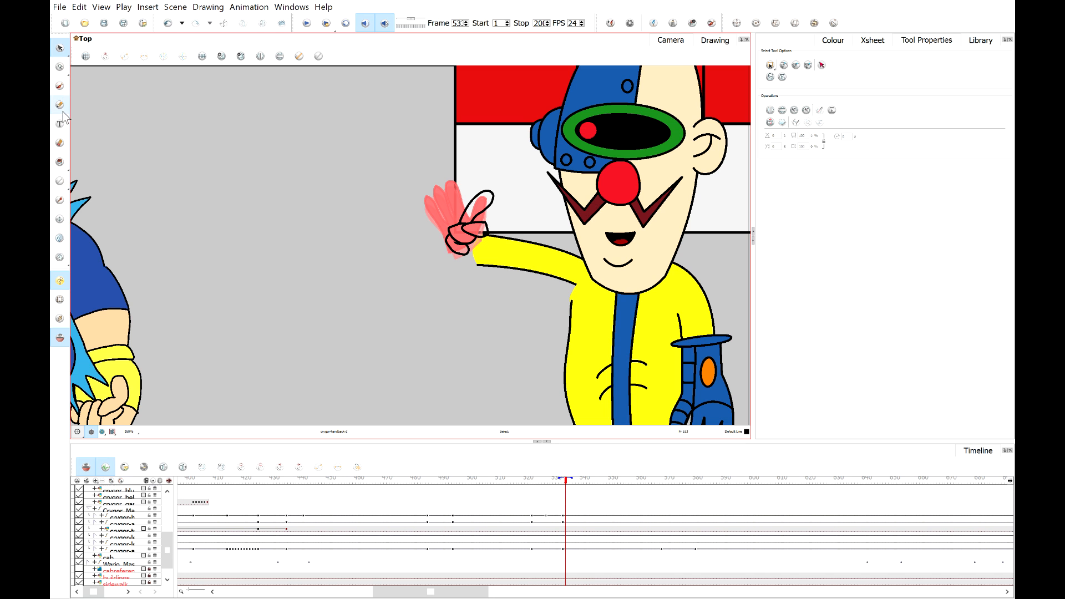
pyautogui.hotkey('alt', 'x')
pyautogui.scroll(7, 497, 240)
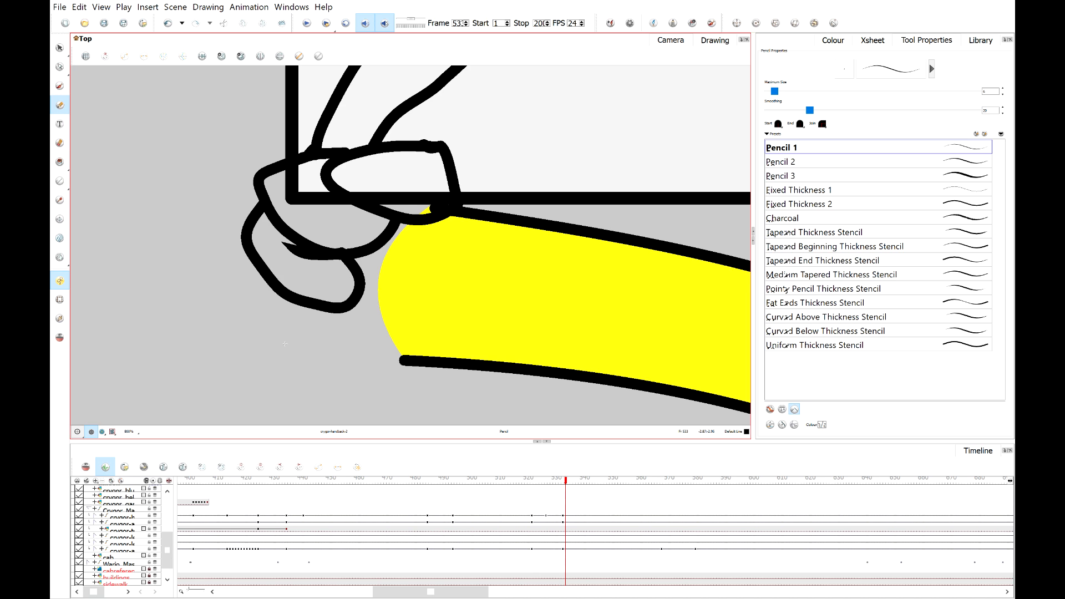
pyautogui.moveTo(285, 344)
pyautogui.mouseDown()
pyautogui.moveTo(442, 276)
pyautogui.moveTo(439, 178)
pyautogui.mouseUp()
pyautogui.hotkey('ctrl', 'z')
pyautogui.moveTo(280, 281)
pyautogui.mouseDown()
pyautogui.moveTo(299, 331)
pyautogui.moveTo(395, 320)
pyautogui.moveTo(474, 239)
pyautogui.moveTo(450, 164)
pyautogui.mouseUp()
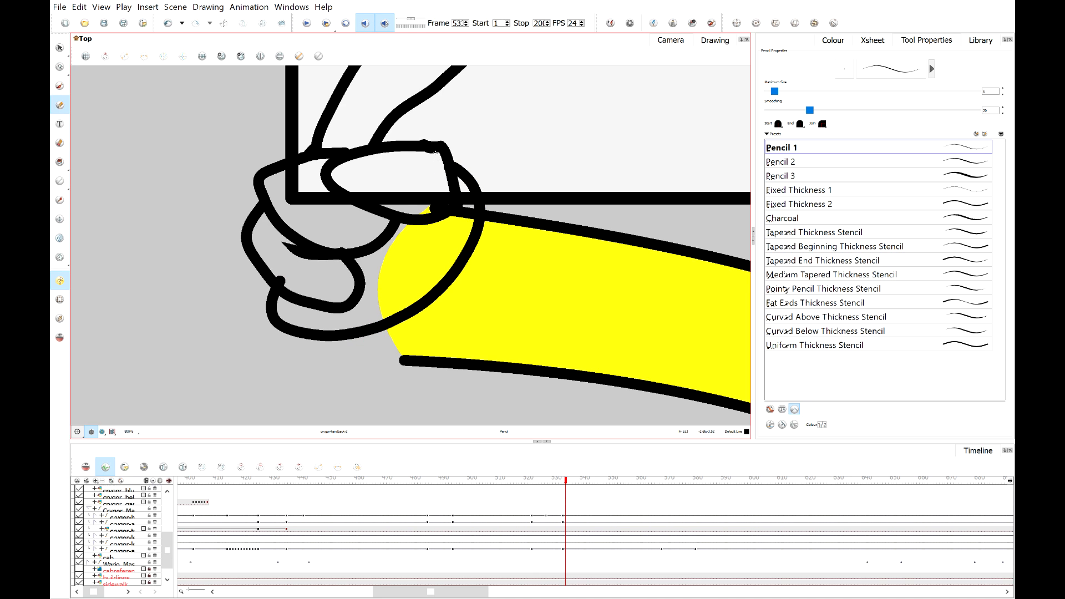
pyautogui.hotkey('ctrl', 'z')
pyautogui.moveTo(251, 250)
pyautogui.mouseDown()
pyautogui.moveTo(255, 333)
pyautogui.moveTo(334, 348)
pyautogui.moveTo(423, 307)
pyautogui.moveTo(485, 218)
pyautogui.moveTo(480, 163)
pyautogui.moveTo(447, 158)
pyautogui.mouseUp()
pyautogui.hotkey('ctrl', 'z')
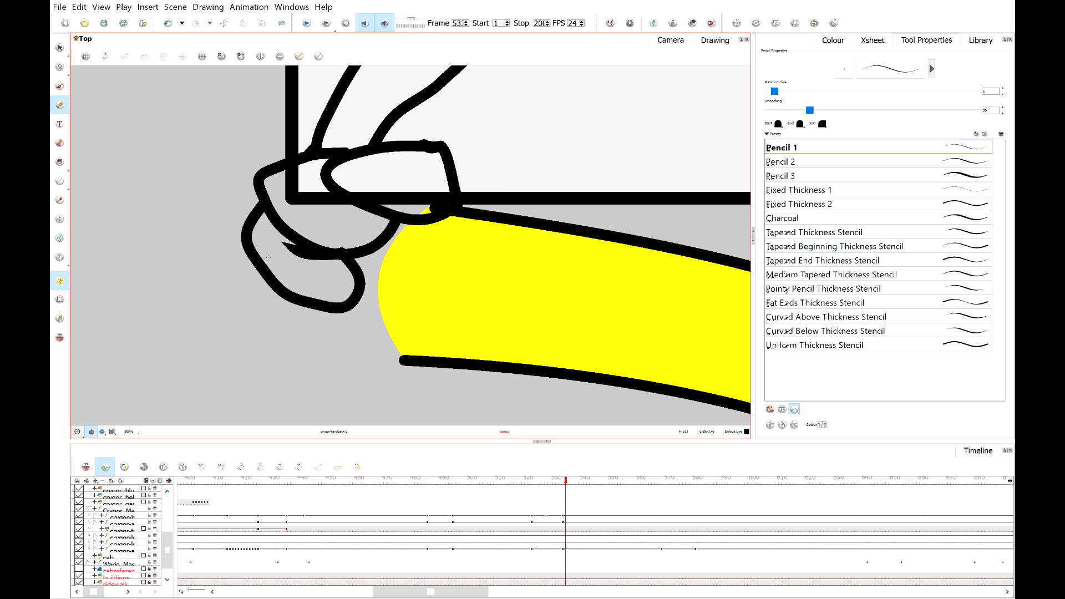
pyautogui.moveTo(251, 244)
pyautogui.mouseDown()
pyautogui.moveTo(369, 334)
pyautogui.moveTo(447, 285)
pyautogui.moveTo(483, 202)
pyautogui.moveTo(470, 166)
pyautogui.moveTo(443, 162)
pyautogui.mouseUp()
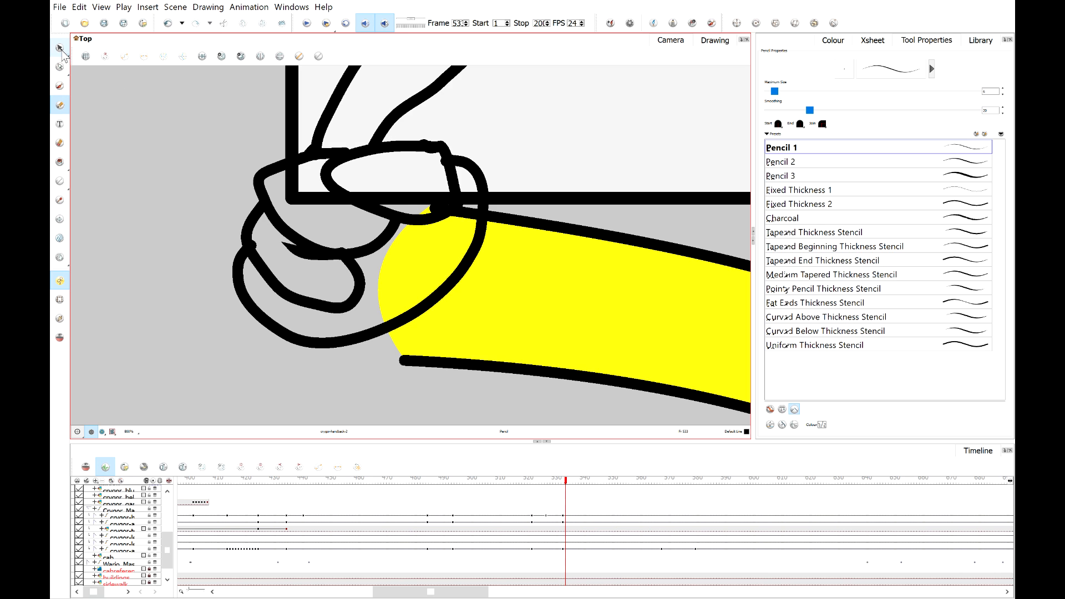
# Trim the overlapping stroke segment inside the lower fingers with the Cutter tool.
pyautogui.moveTo(63, 53); pyautogui.dragTo(90, 69)
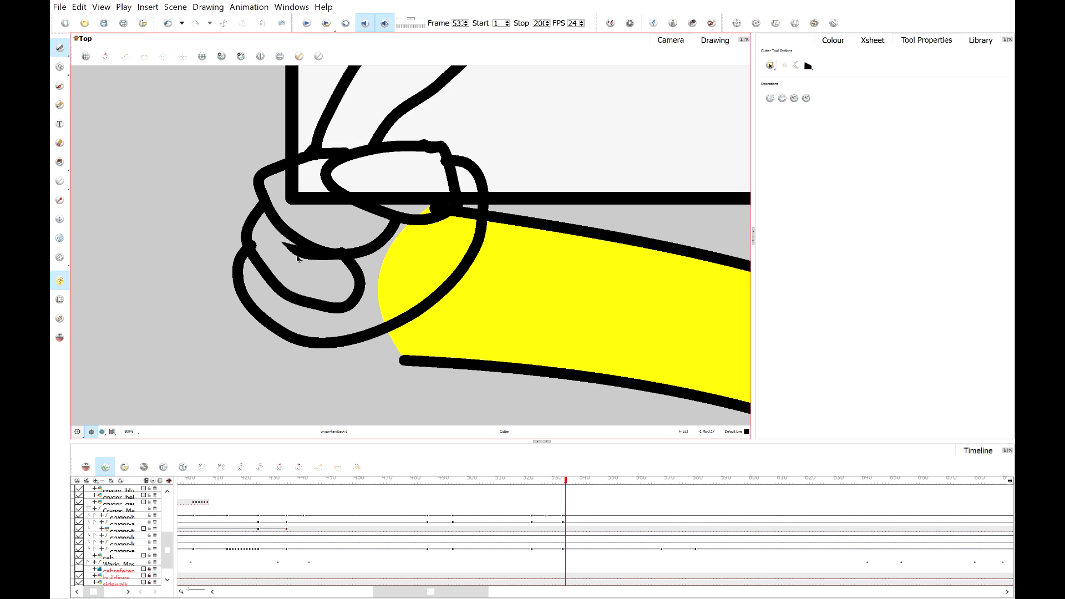
pyautogui.moveTo(300, 259); pyautogui.dragTo(288, 241)
pyautogui.scroll(2, 355, 253)
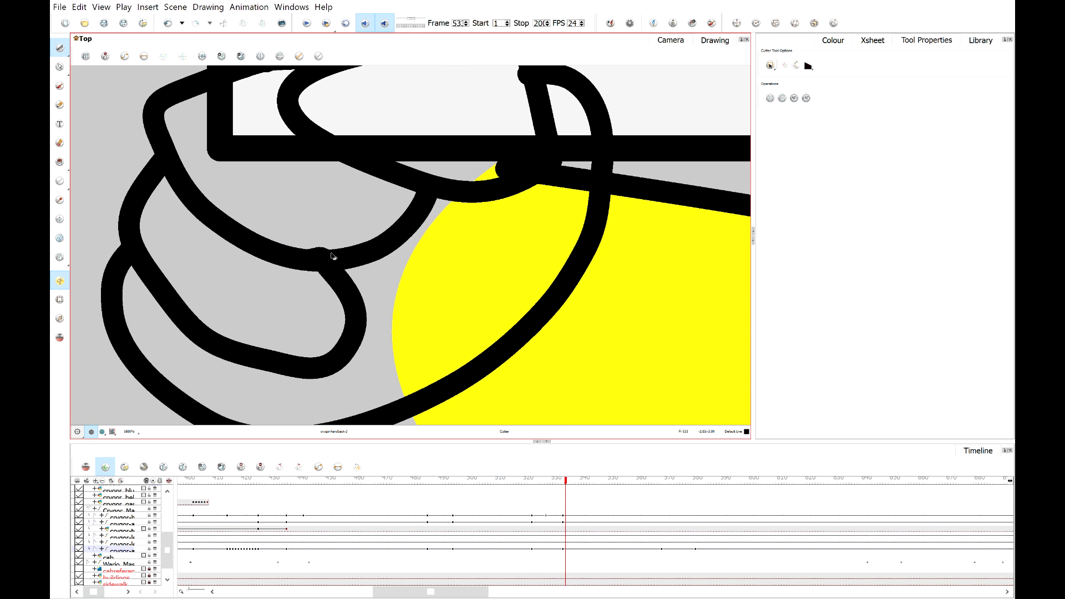
pyautogui.scroll(-3, 508, 170)
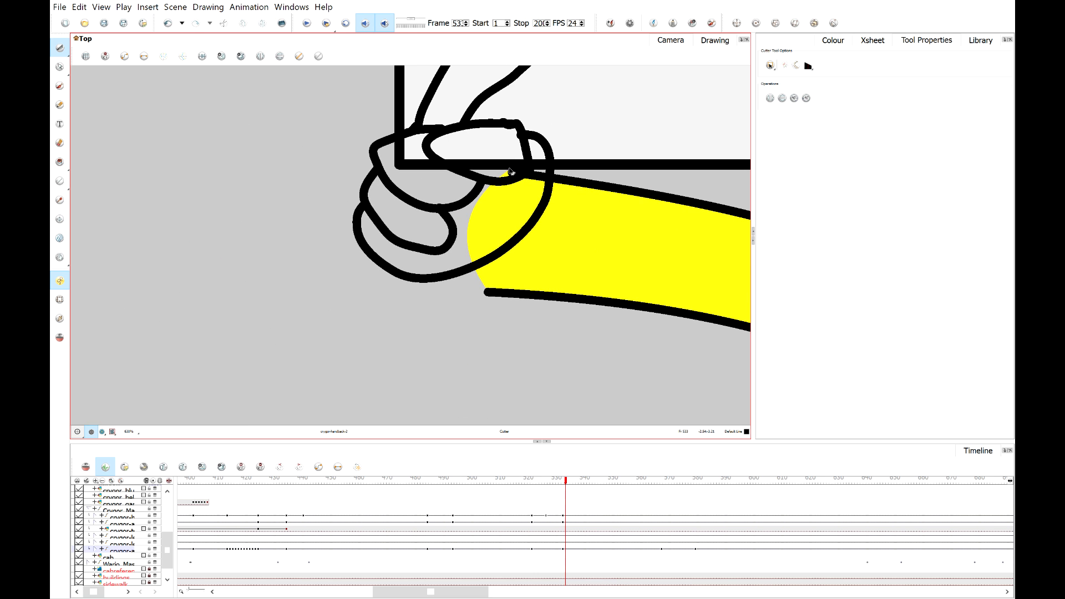
# Try to cut and delete the stroke segment where the hand meets the wrist, then undo the deletion.
pyautogui.moveTo(543, 168)
pyautogui.mouseDown()
pyautogui.moveTo(526, 162)
pyautogui.moveTo(509, 173)
pyautogui.mouseUp()
pyautogui.press('Delete')
pyautogui.scroll(2, 511, 172)
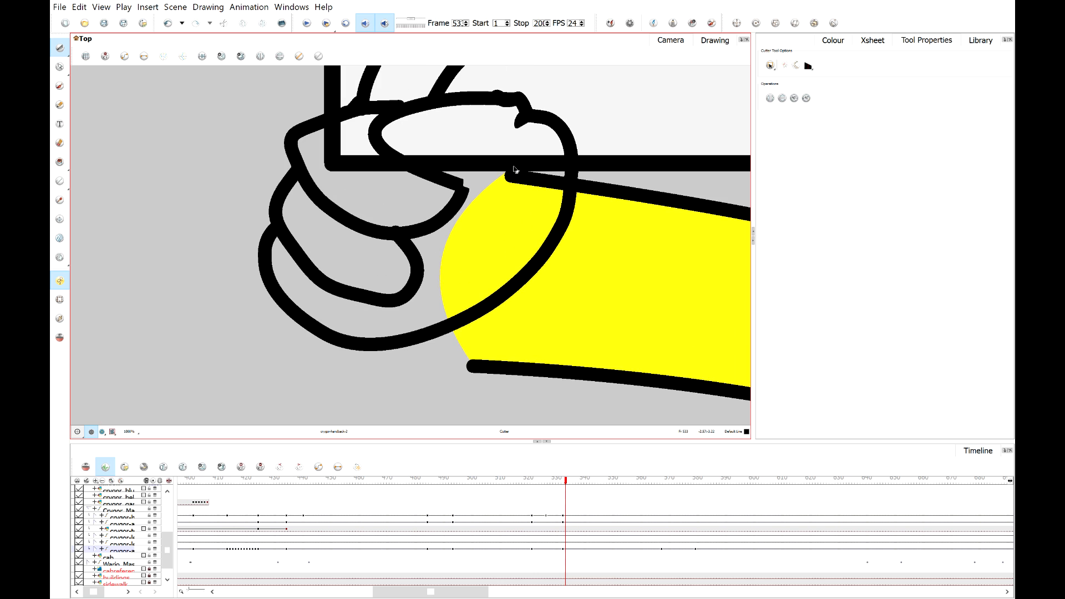
pyautogui.hotkey('ctrl', 'z')
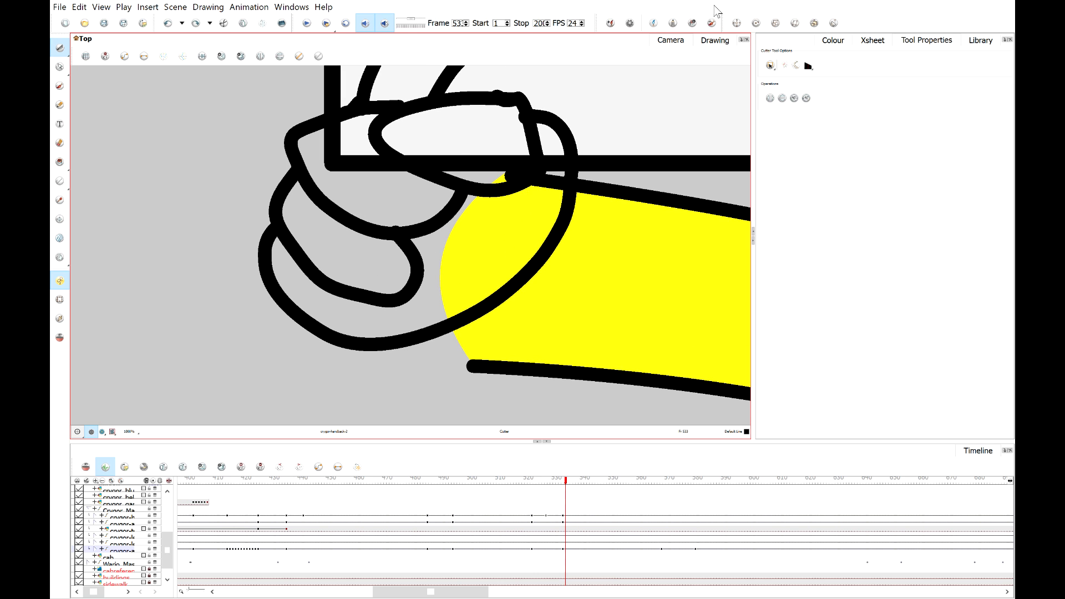
# Inspect the hand's stroke junctions in Drawing view, then return to Camera view.
pyautogui.click(715, 40)
pyautogui.scroll(-2, 357, 202)
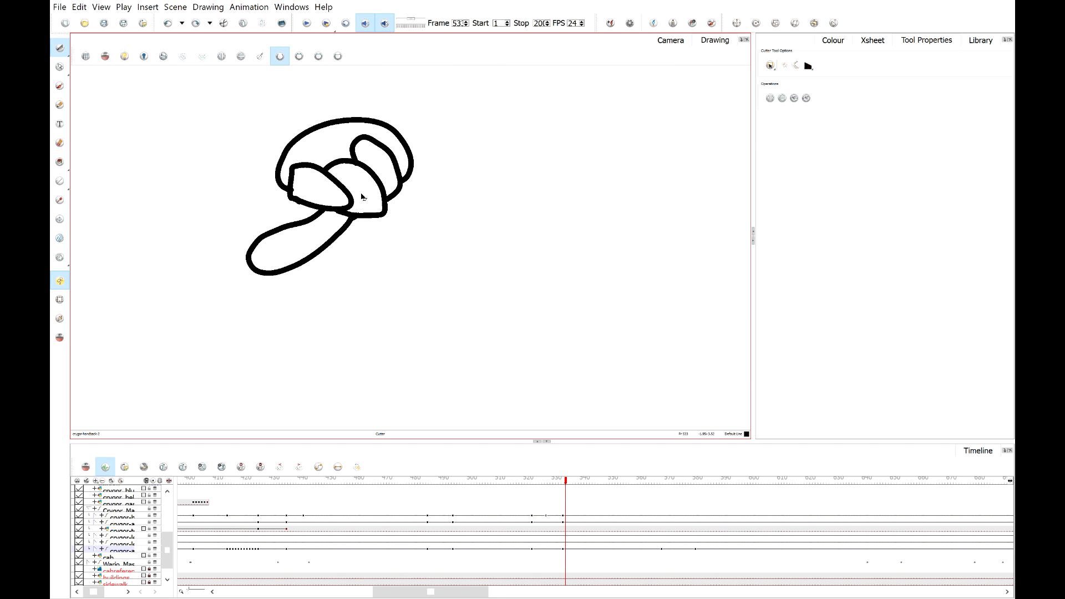
pyautogui.scroll(3, 304, 190)
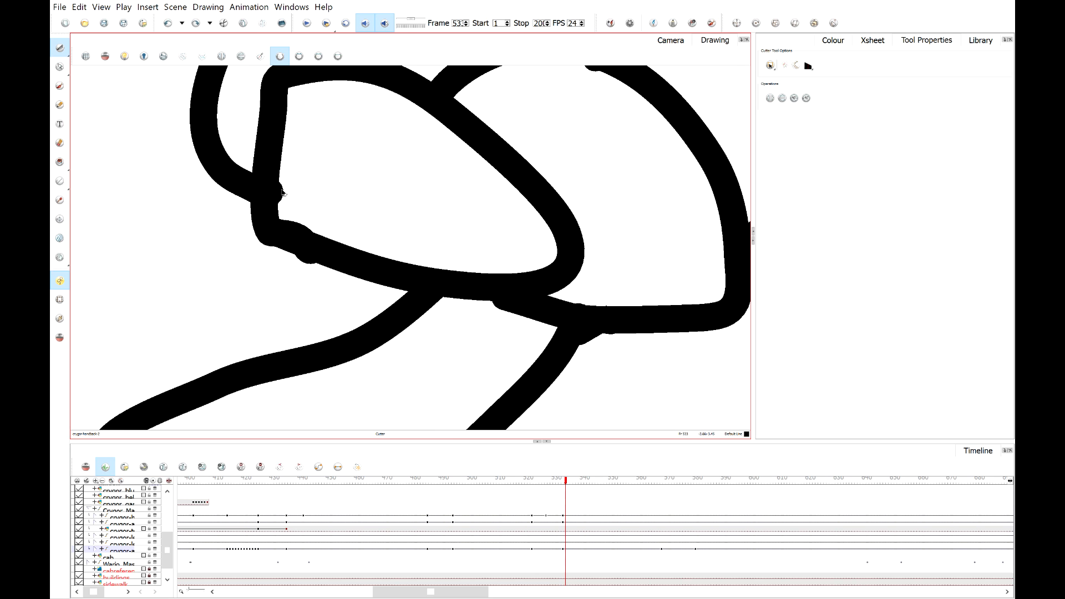
pyautogui.click(281, 192)
pyautogui.scroll(-2, 577, 158)
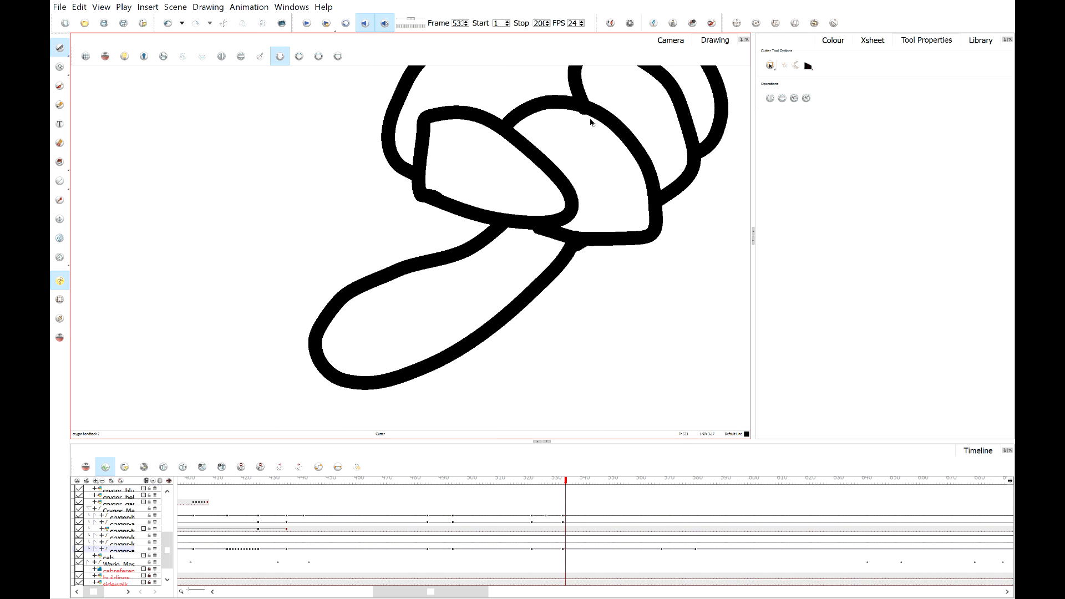
pyautogui.scroll(2, 577, 183)
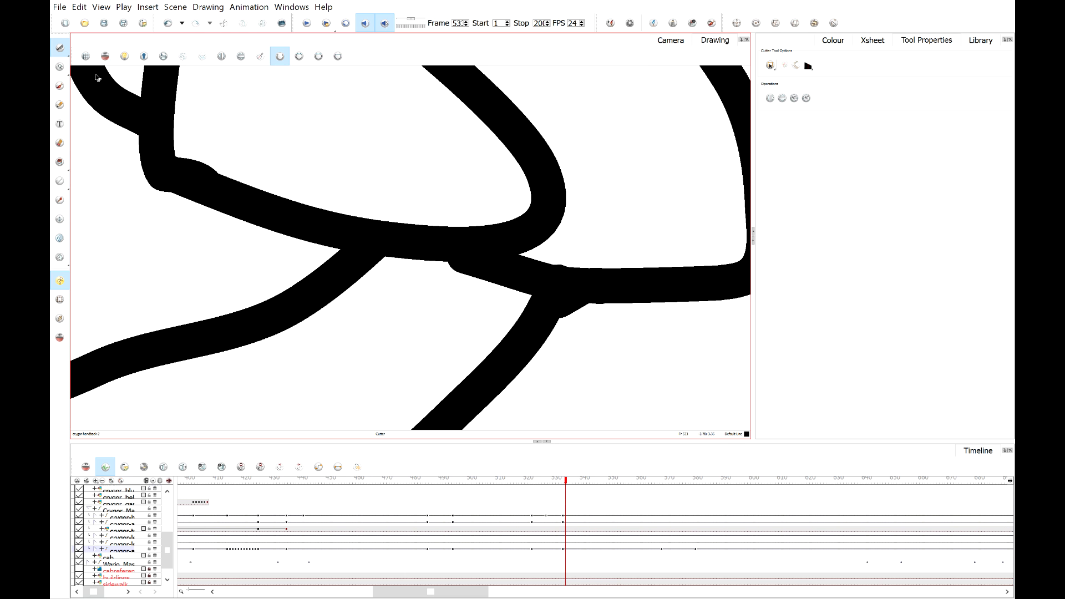
pyautogui.click(668, 43)
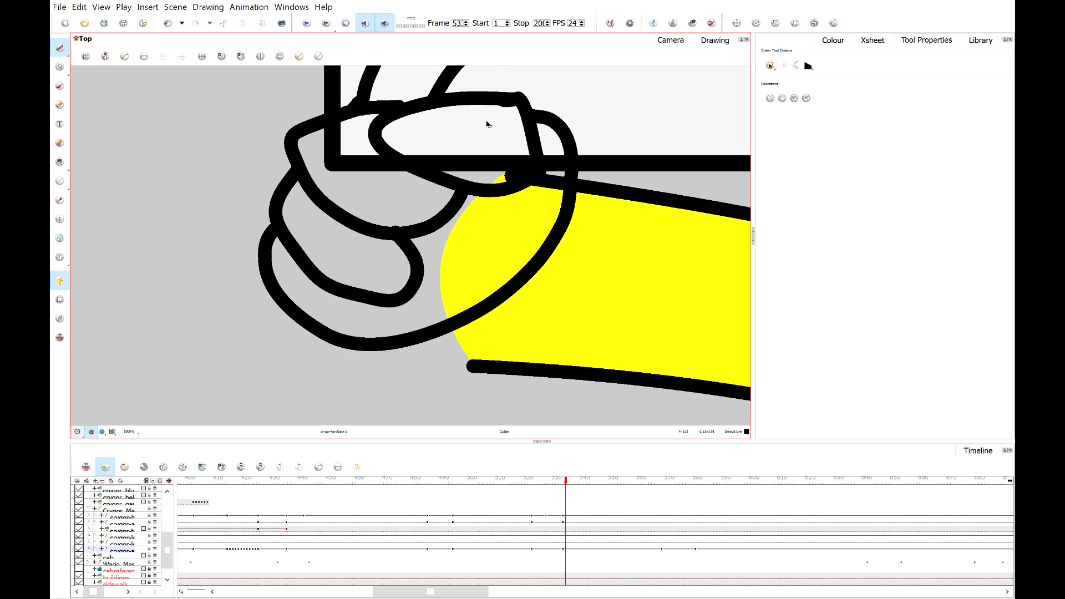
# Examine the end of the arm's lower outline near the wrist in Camera and Drawing views.
pyautogui.scroll(-2, 486, 128)
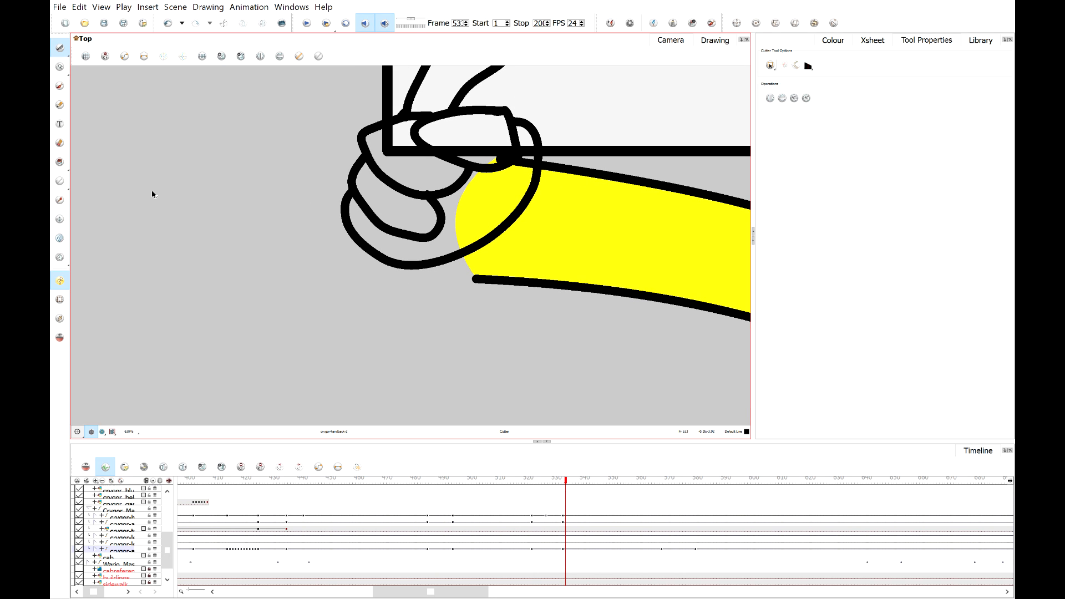
pyautogui.click(58, 107)
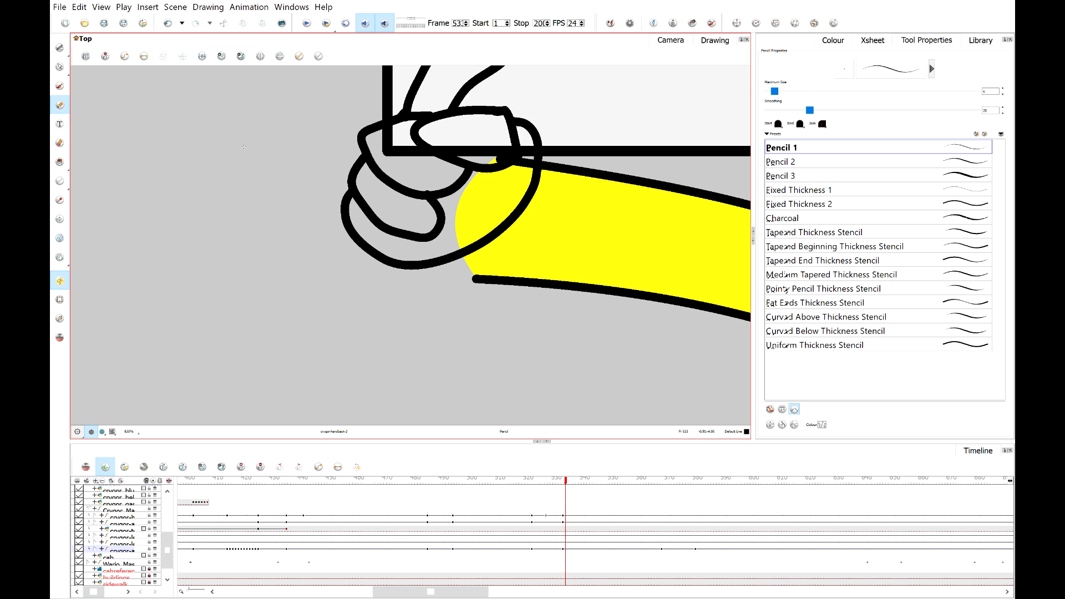
pyautogui.scroll(-7, 445, 212)
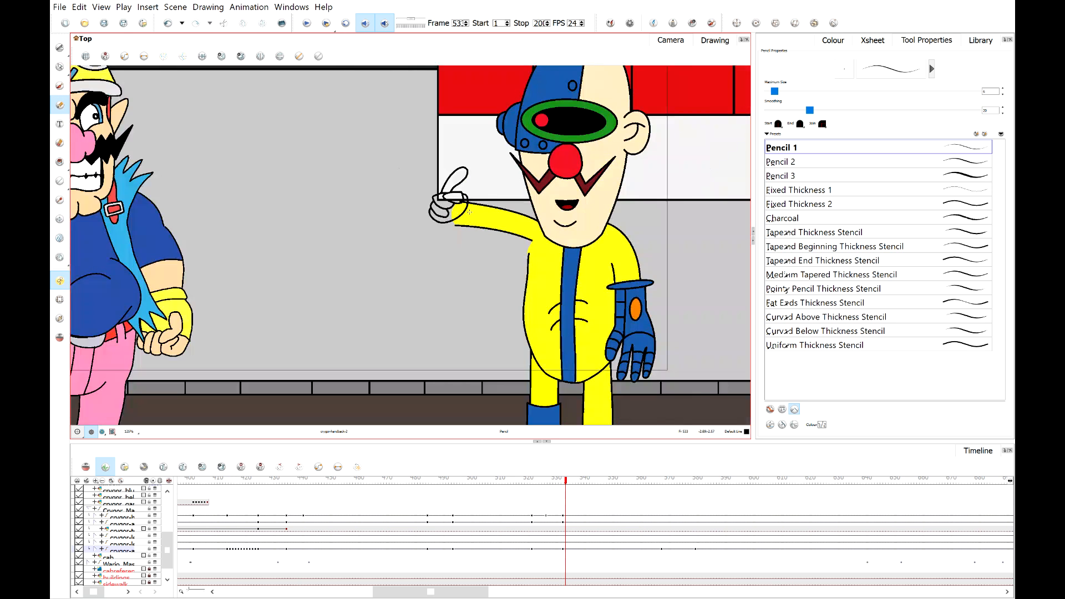
pyautogui.scroll(4, 468, 212)
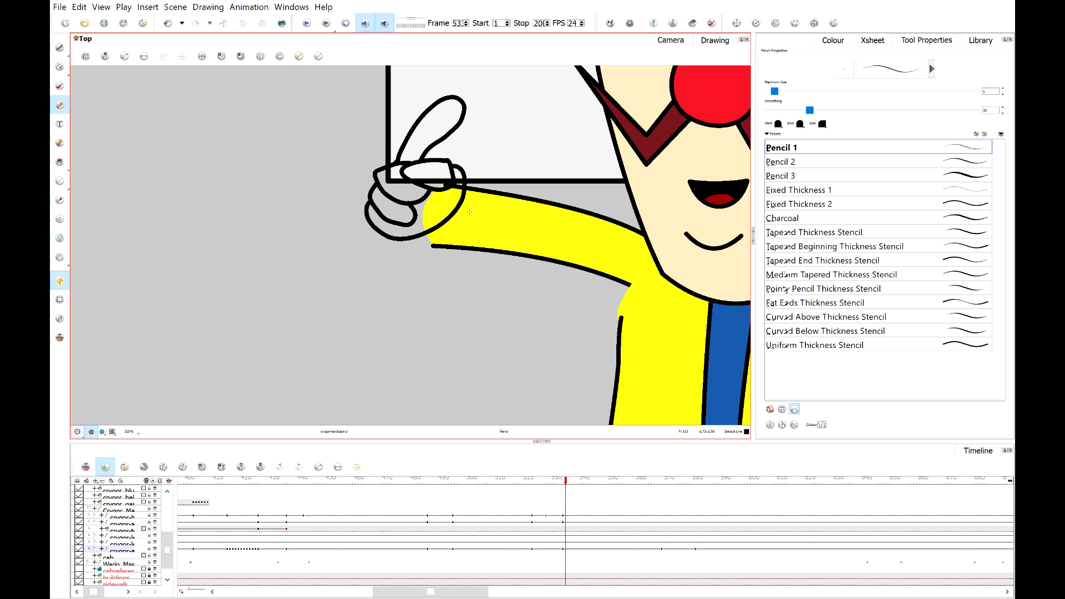
pyautogui.click(60, 67)
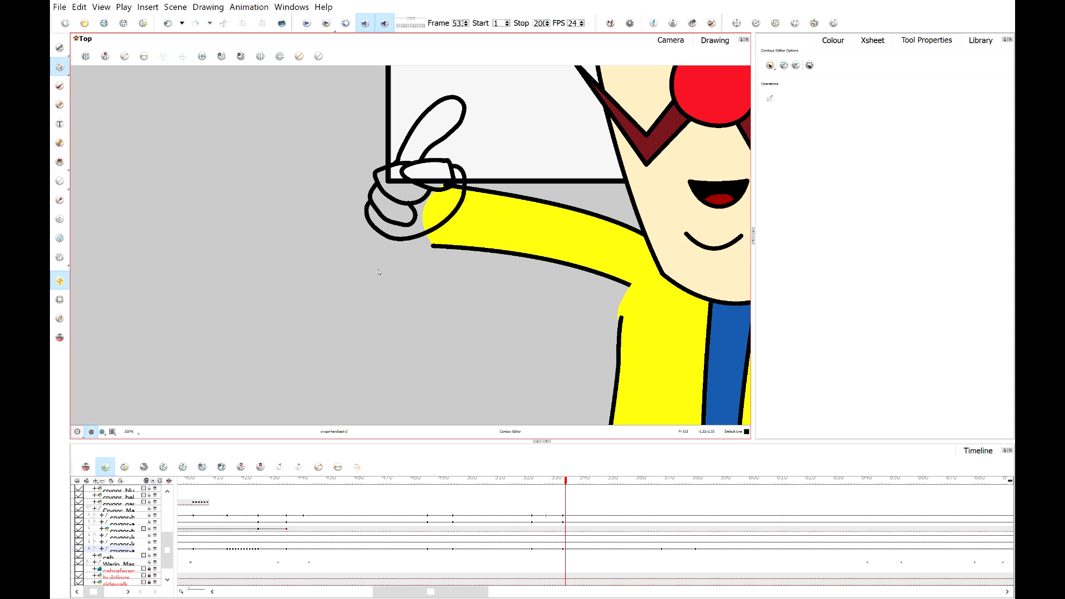
pyautogui.scroll(3, 379, 272)
pyautogui.scroll(2, 398, 238)
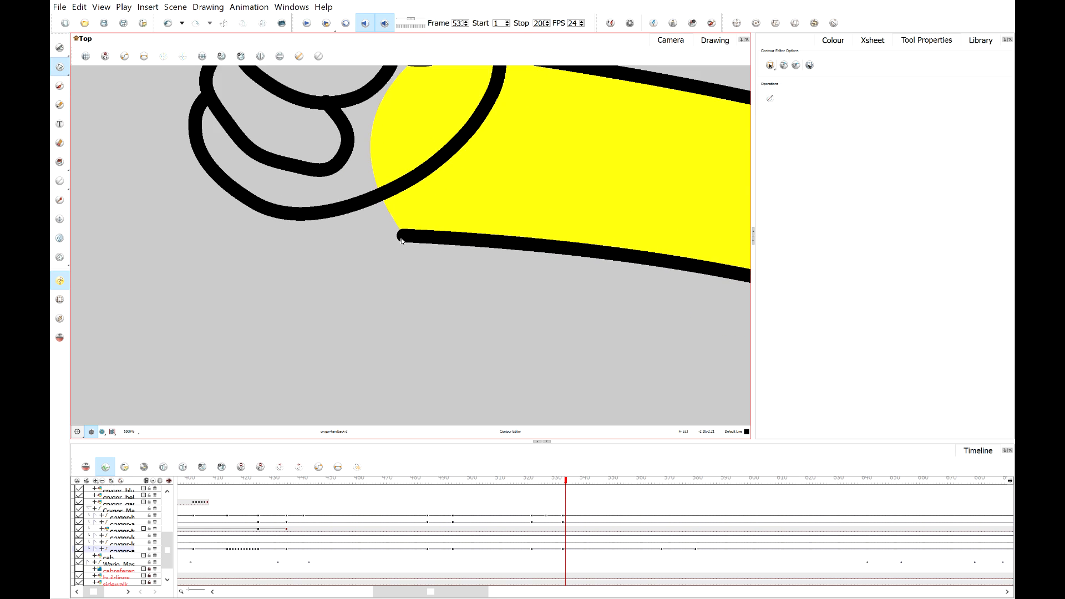
pyautogui.scroll(1, 402, 241)
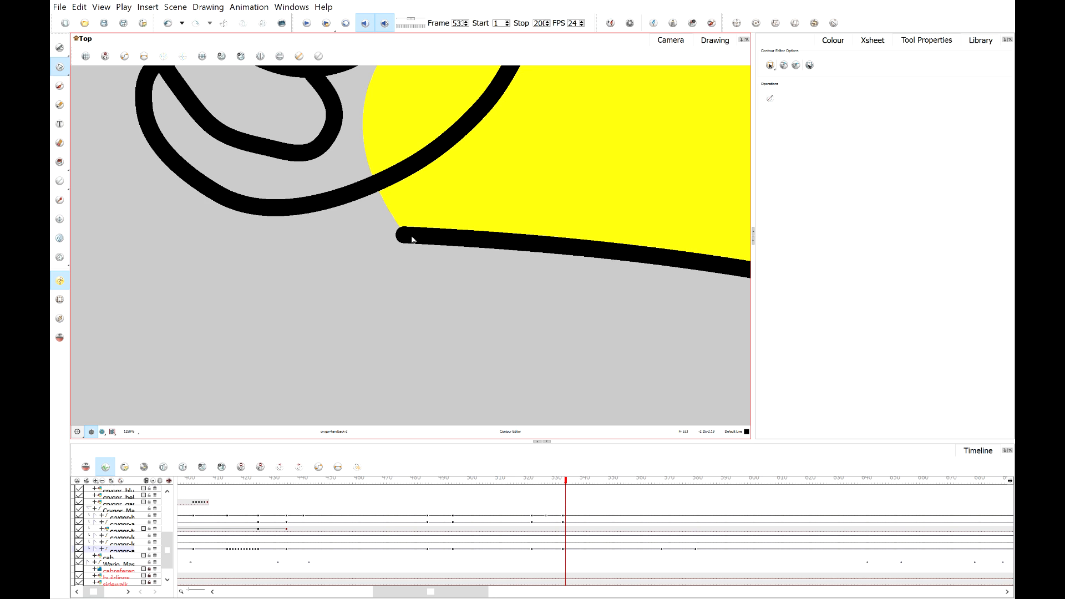
pyautogui.scroll(-3, 412, 240)
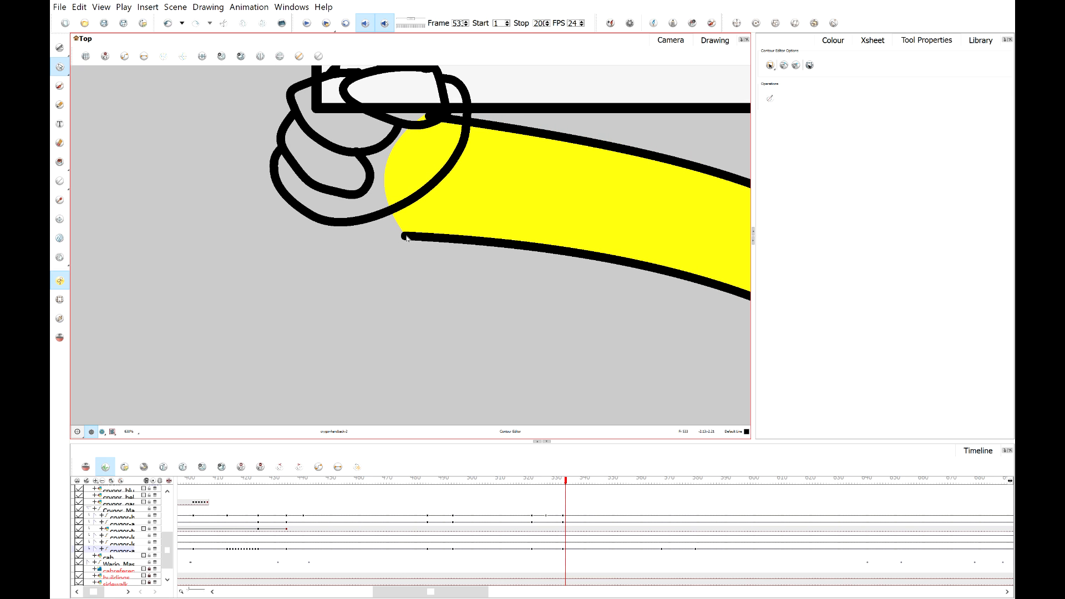
pyautogui.scroll(3, 407, 238)
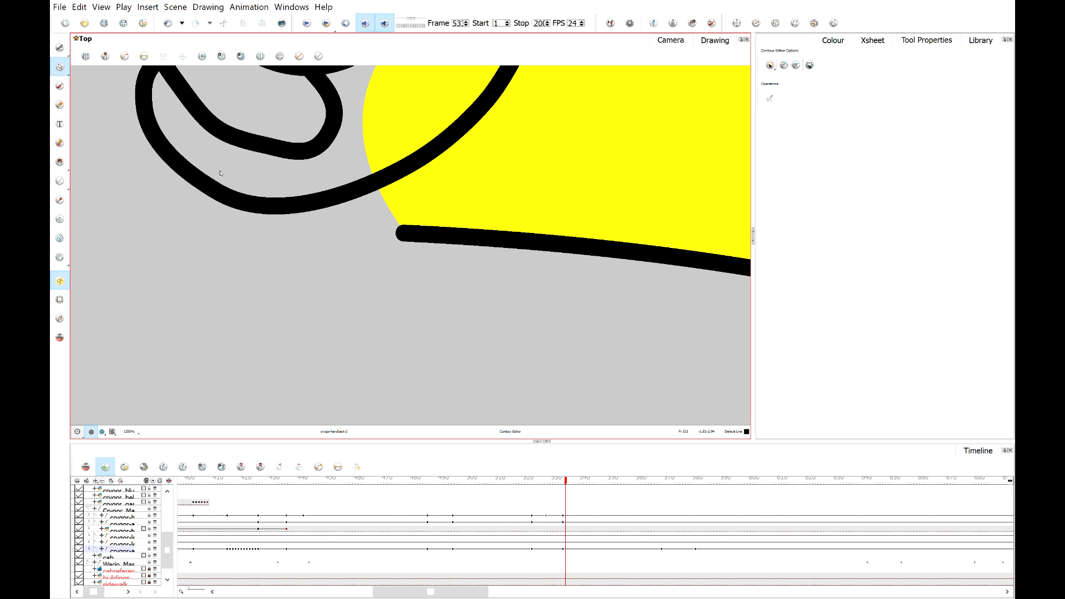
pyautogui.click(716, 40)
pyautogui.scroll(-4, 523, 173)
pyautogui.scroll(-3, 523, 173)
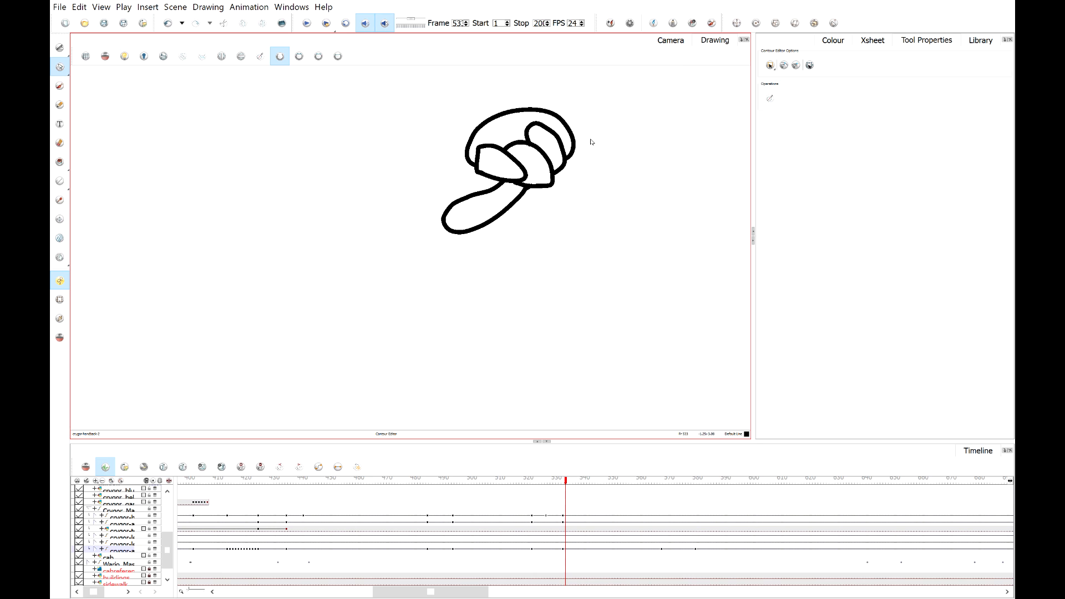
pyautogui.click(672, 40)
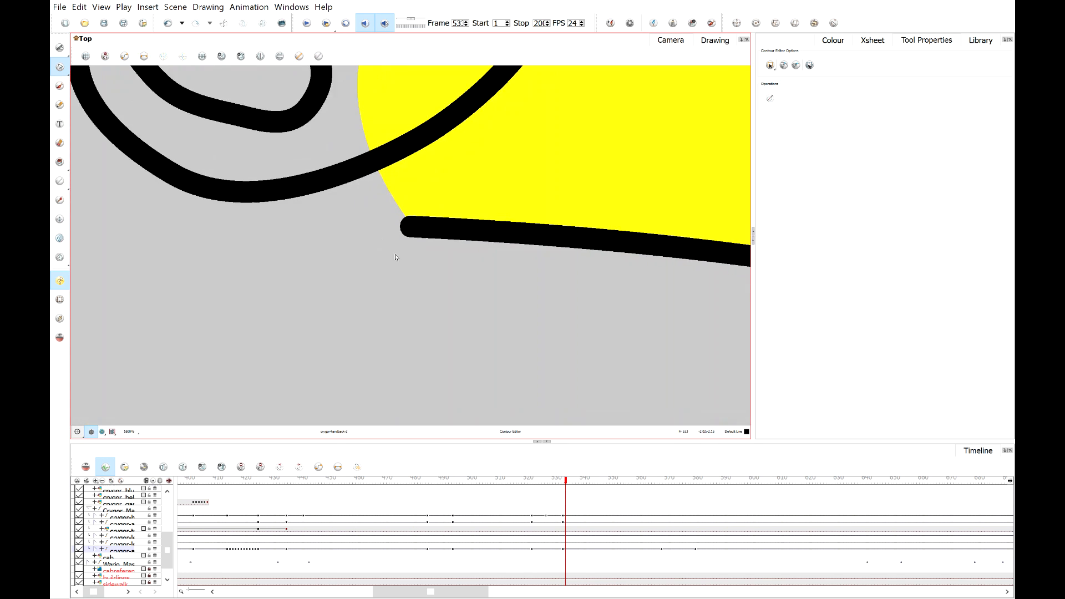
pyautogui.scroll(2, 396, 257)
# Select the arm-back drawing and pull its lower outline end up under the hand with the Contour Editor, then step back one frame.
pyautogui.click(60, 300)
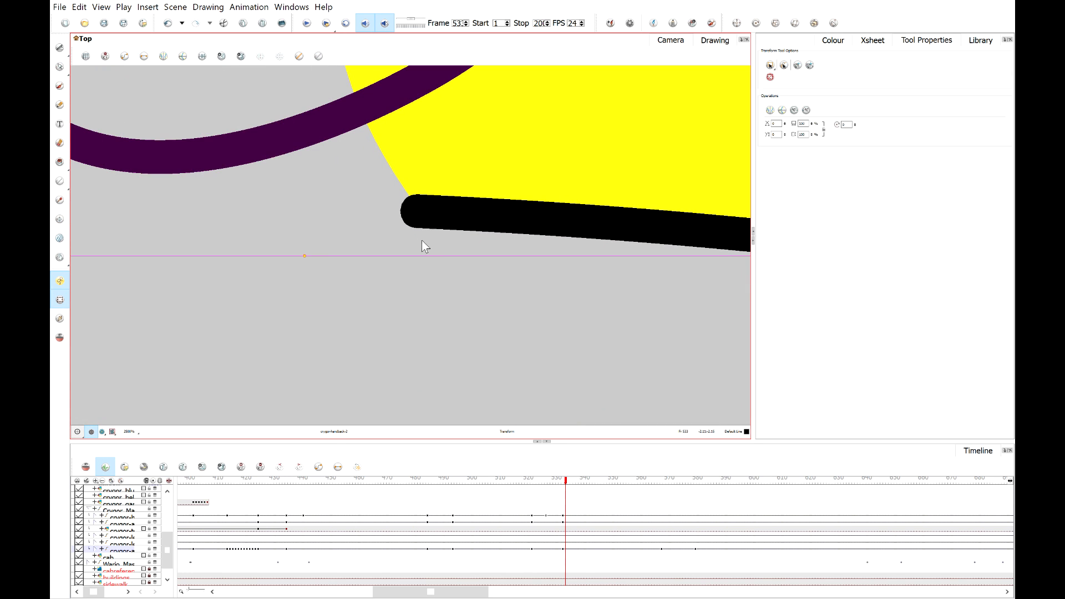
pyautogui.scroll(-2, 453, 223)
pyautogui.click(445, 219)
pyautogui.scroll(-2, 395, 338)
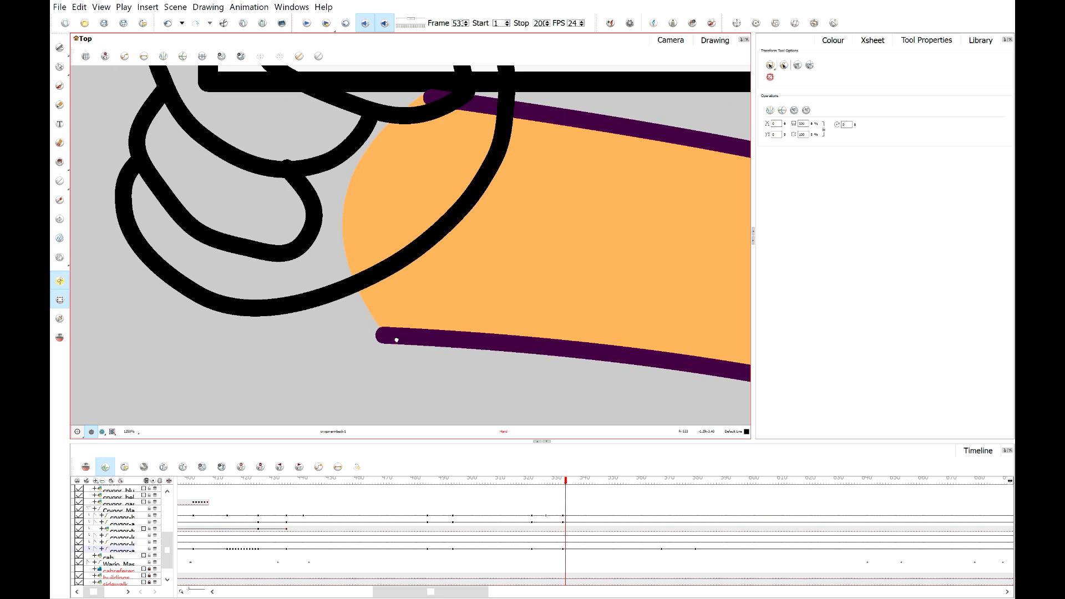
pyautogui.click(60, 67)
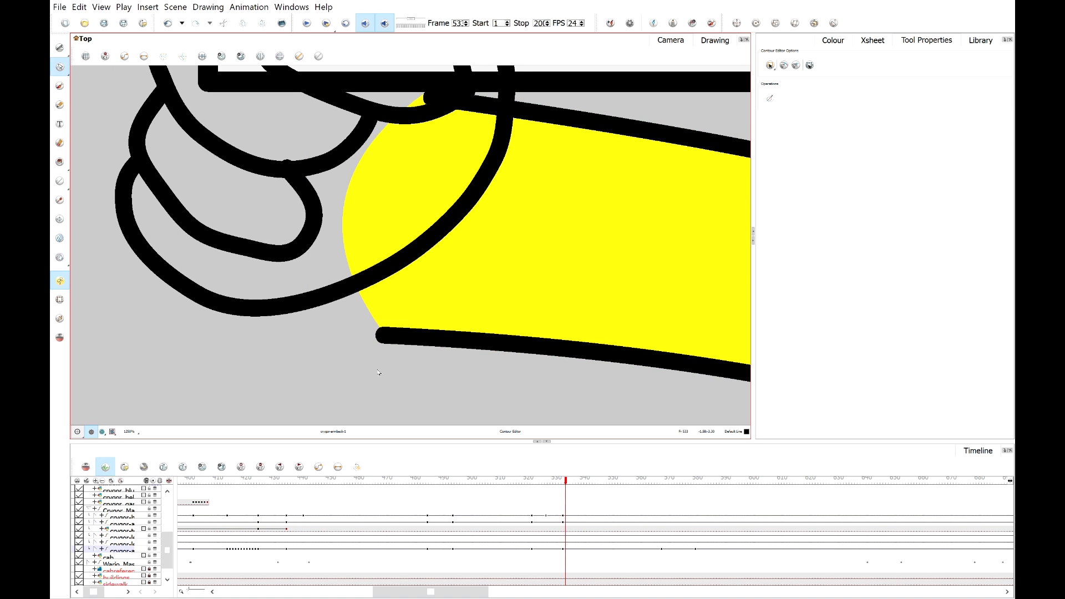
pyautogui.click(399, 337)
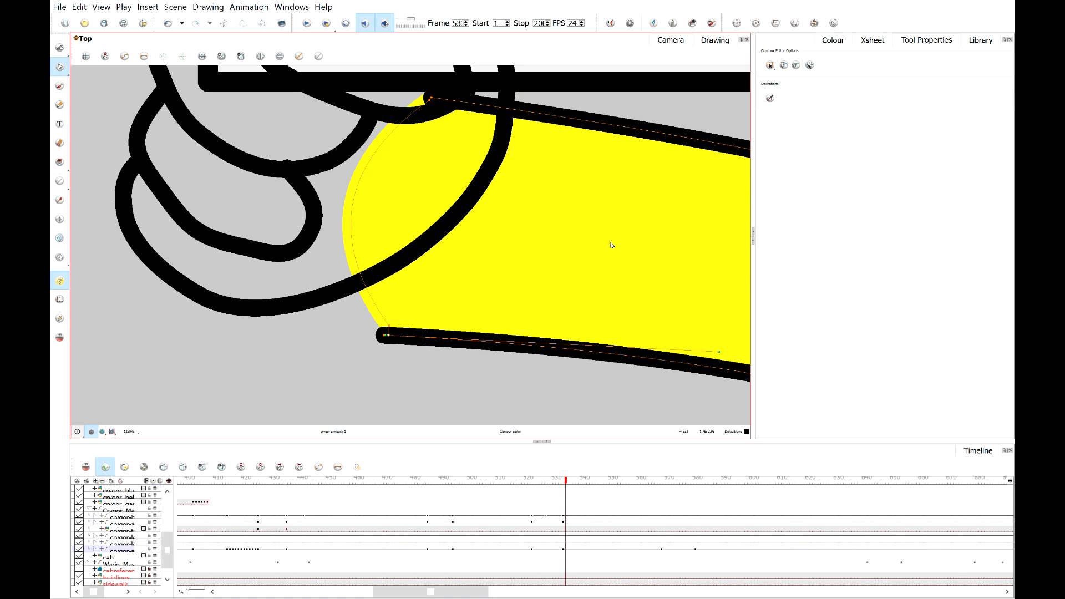
pyautogui.click(980, 41)
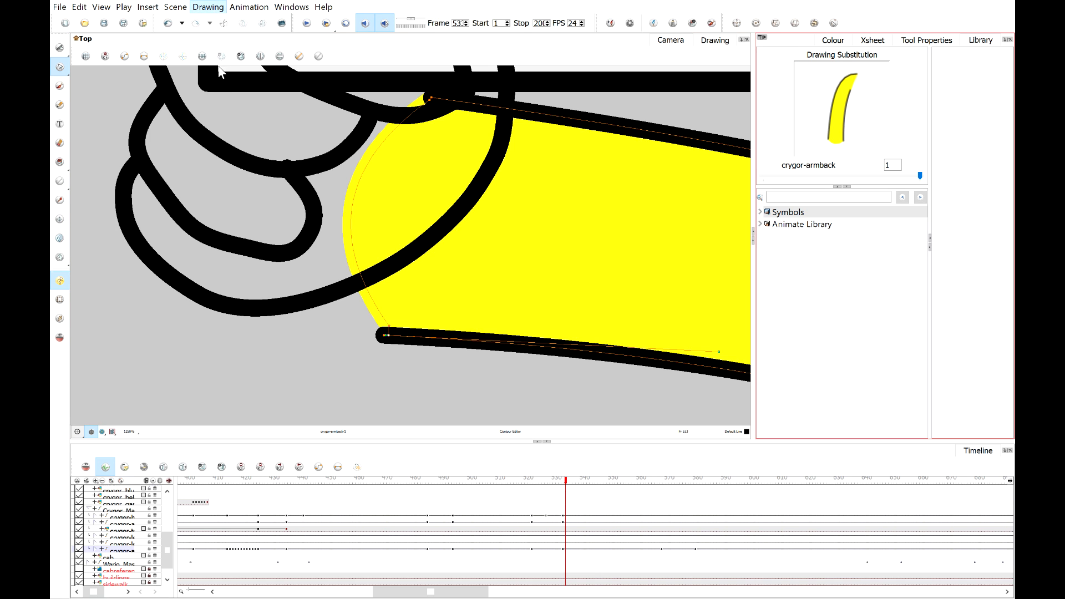
pyautogui.click(225, 107)
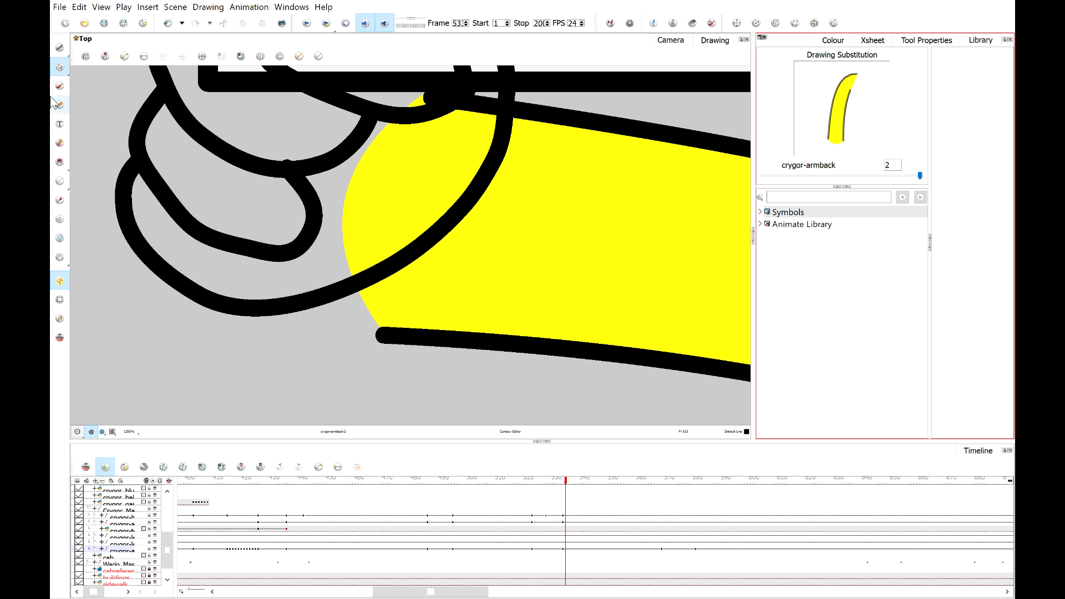
pyautogui.click(400, 340)
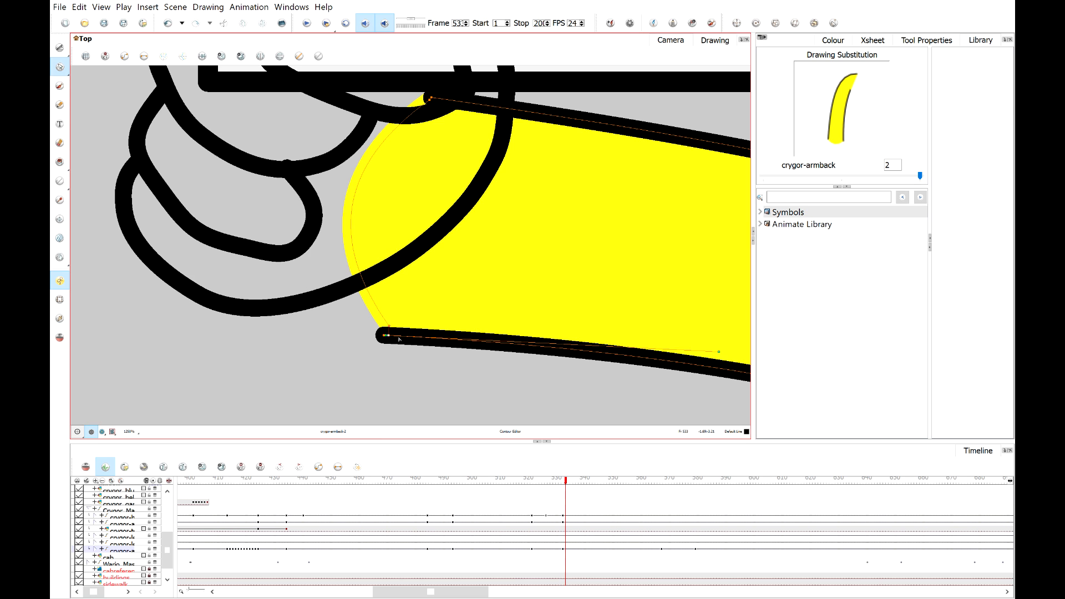
pyautogui.click(387, 340)
pyautogui.moveTo(387, 338); pyautogui.dragTo(349, 285)
pyautogui.scroll(-3, 350, 286)
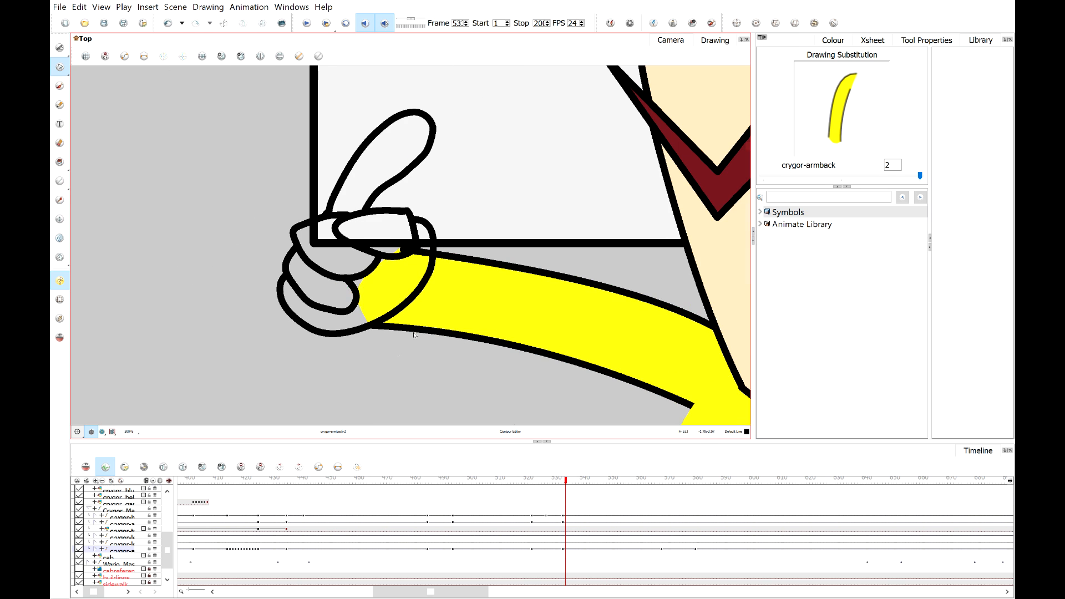
pyautogui.scroll(-2, 414, 335)
pyautogui.click(561, 481)
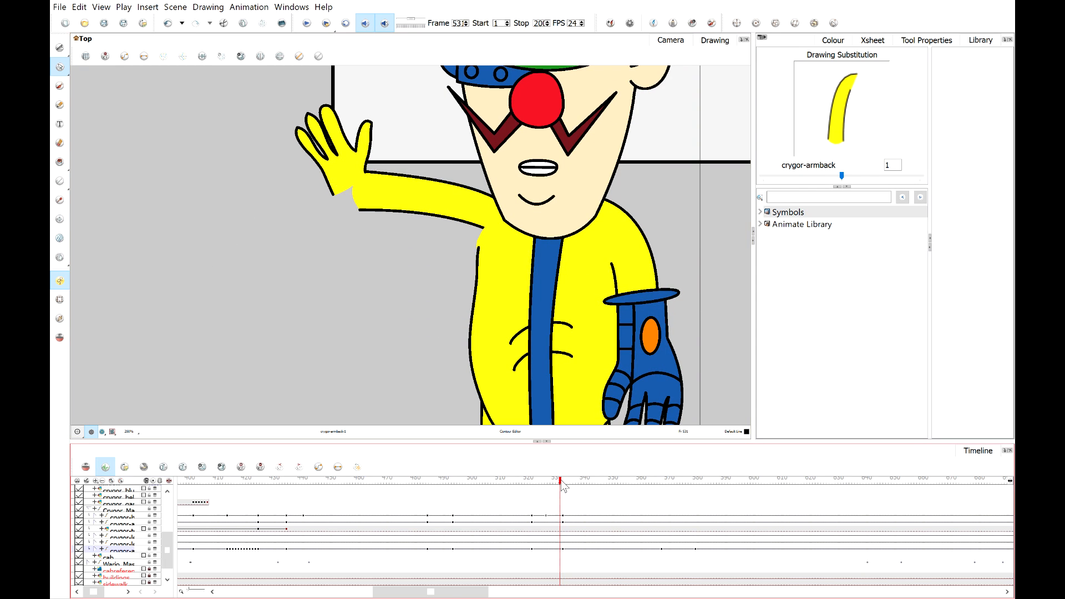
# Advance to the next frame and select Crygor's hand-back drawing with the Transform tool.
pyautogui.moveTo(561, 482); pyautogui.dragTo(569, 484)
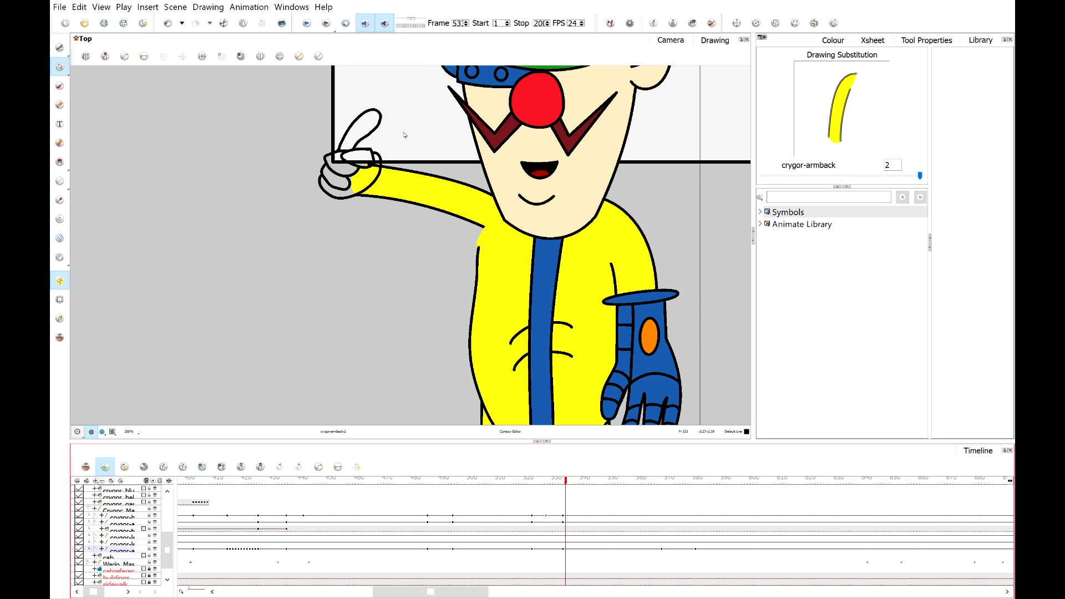
pyautogui.scroll(3, 349, 140)
pyautogui.scroll(-3, 375, 201)
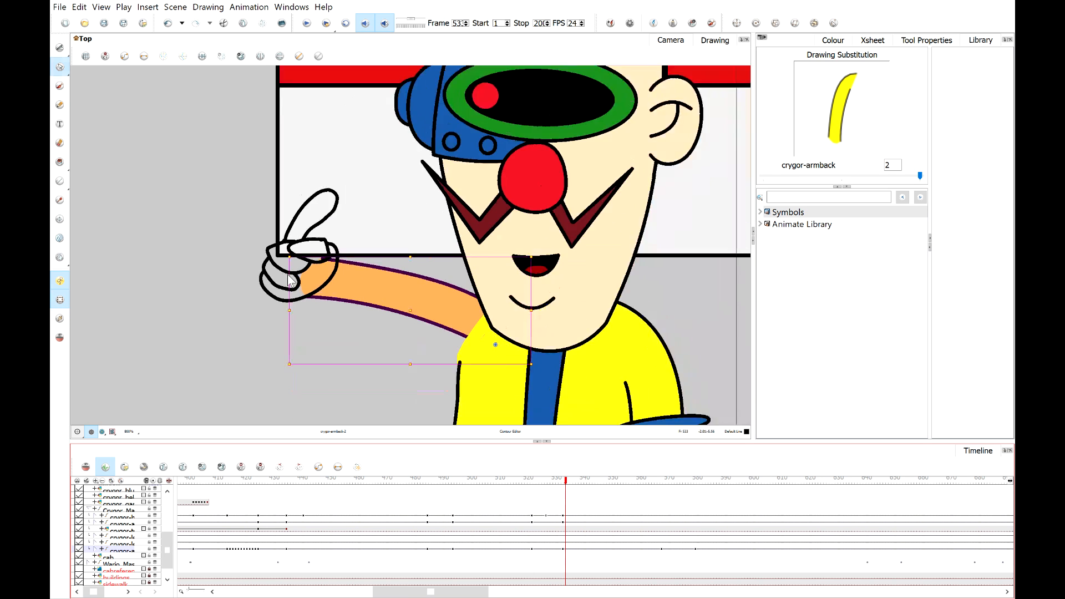
pyautogui.moveTo(322, 209); pyautogui.dragTo(344, 339)
pyautogui.scroll(3, 321, 241)
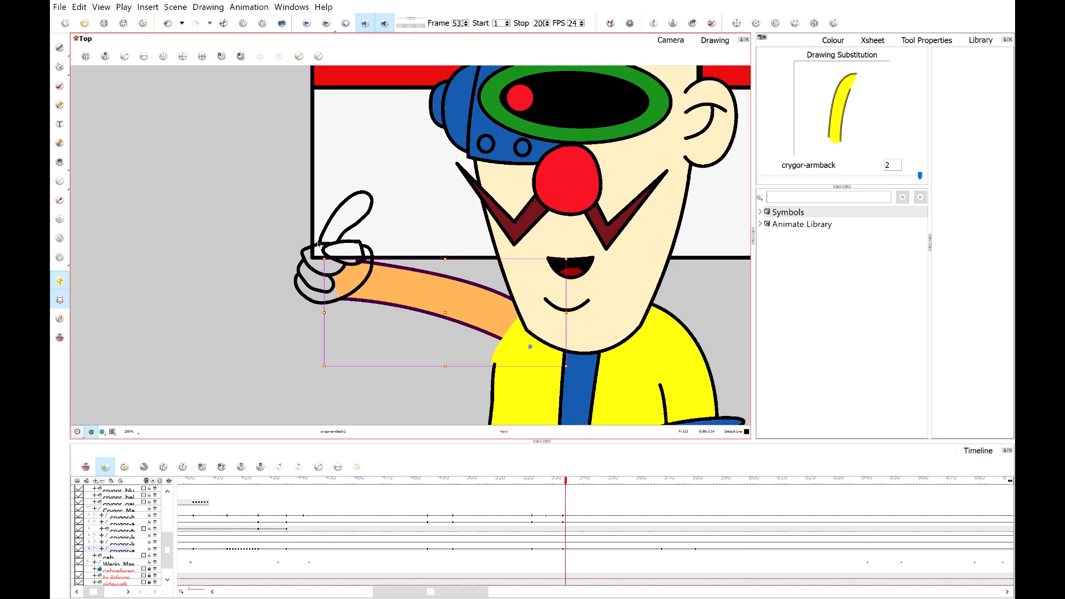
pyautogui.moveTo(325, 242); pyautogui.dragTo(299, 230)
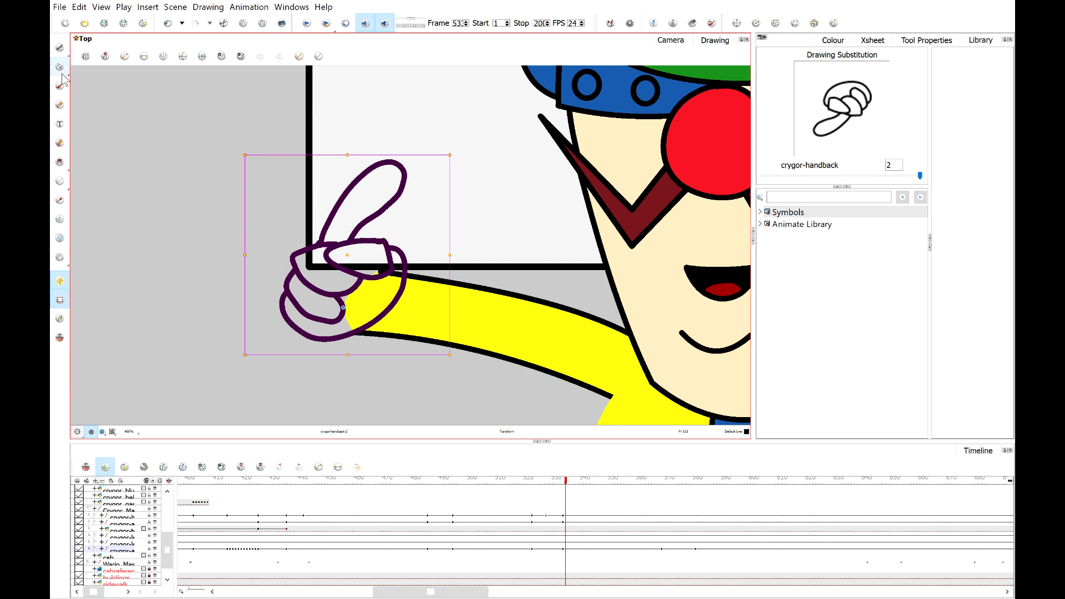
# With the brush, draw crease lines across the raised thumb of the thumbs-up hand.
pyautogui.click(59, 104)
pyautogui.moveTo(313, 191); pyautogui.dragTo(380, 220)
pyautogui.hotkey('ctrl', 'z')
pyautogui.scroll(4, 379, 219)
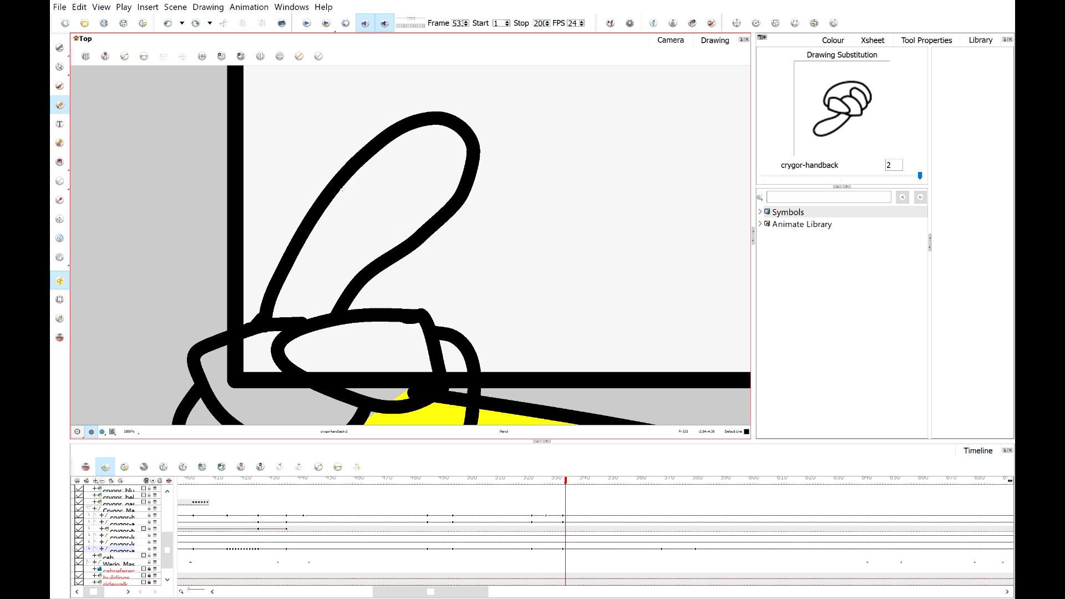
pyautogui.moveTo(389, 172); pyautogui.dragTo(444, 239)
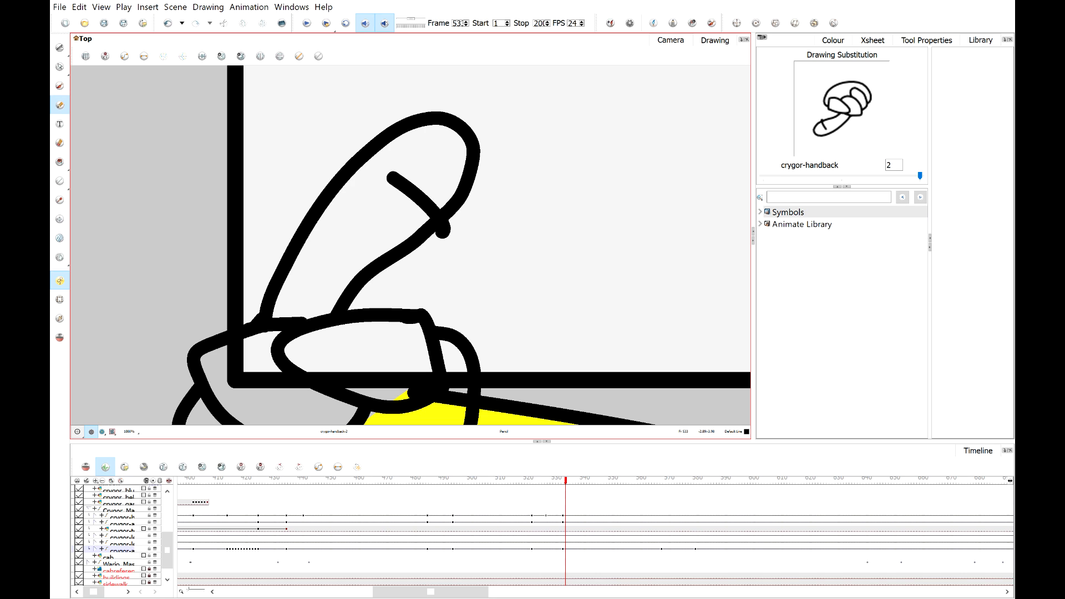
pyautogui.hotkey('ctrl', 'z')
pyautogui.moveTo(351, 175); pyautogui.dragTo(444, 219)
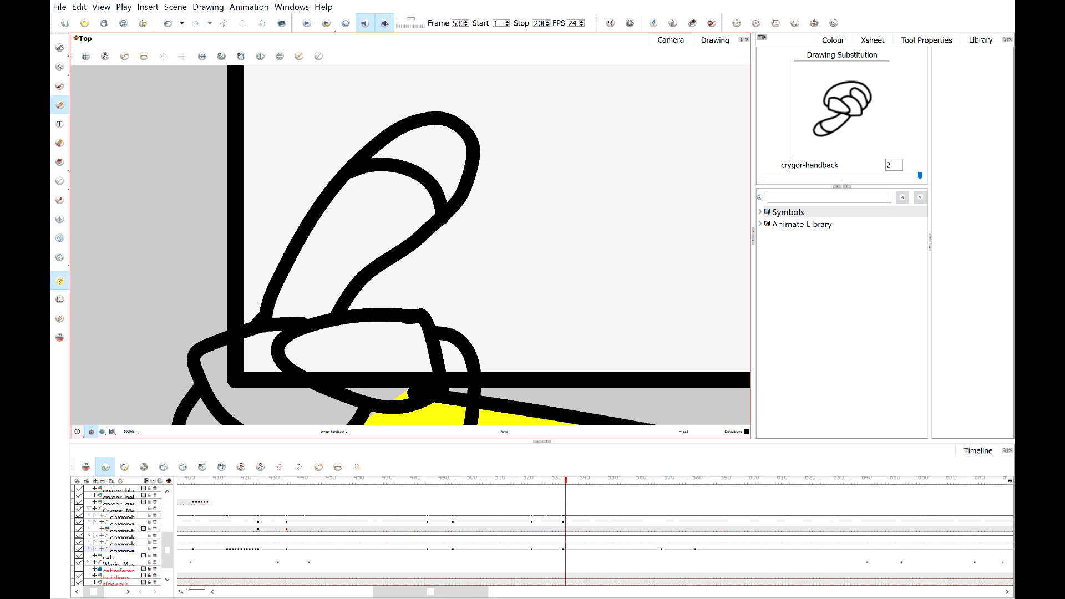
pyautogui.hotkey('alt', 'Tab')
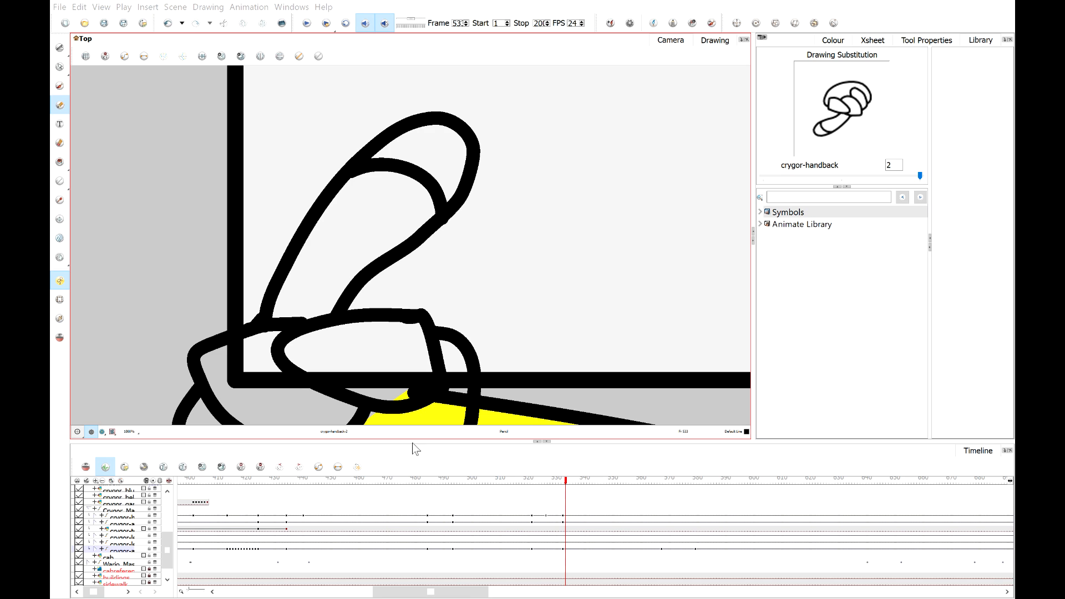
pyautogui.hotkey('alt', 'Tab')
pyautogui.moveTo(309, 235)
pyautogui.mouseDown()
pyautogui.moveTo(367, 227)
pyautogui.moveTo(397, 250)
pyautogui.mouseUp()
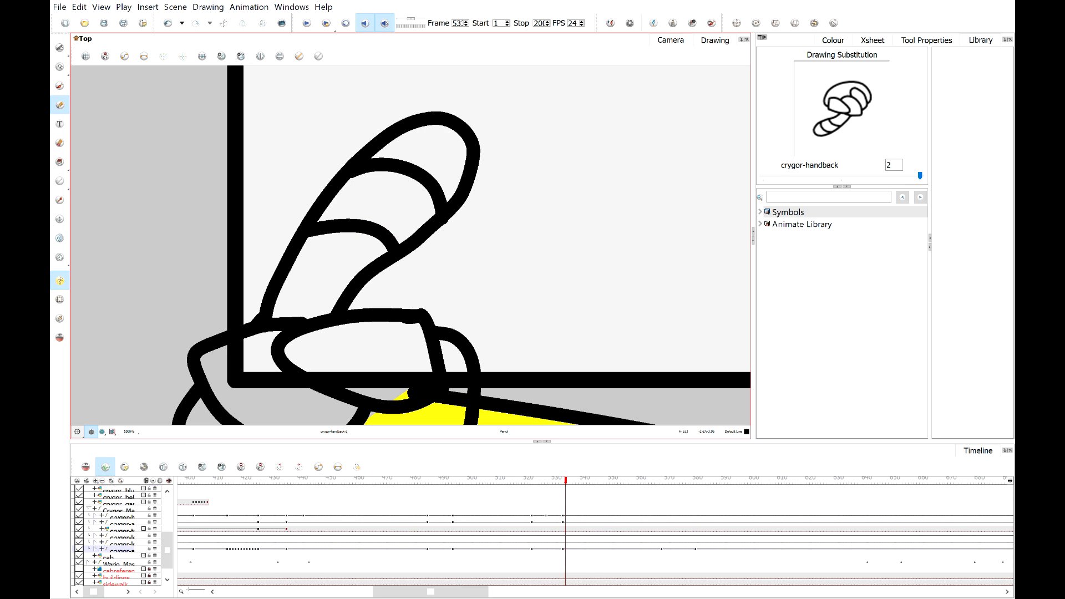
pyautogui.moveTo(283, 288); pyautogui.dragTo(345, 295)
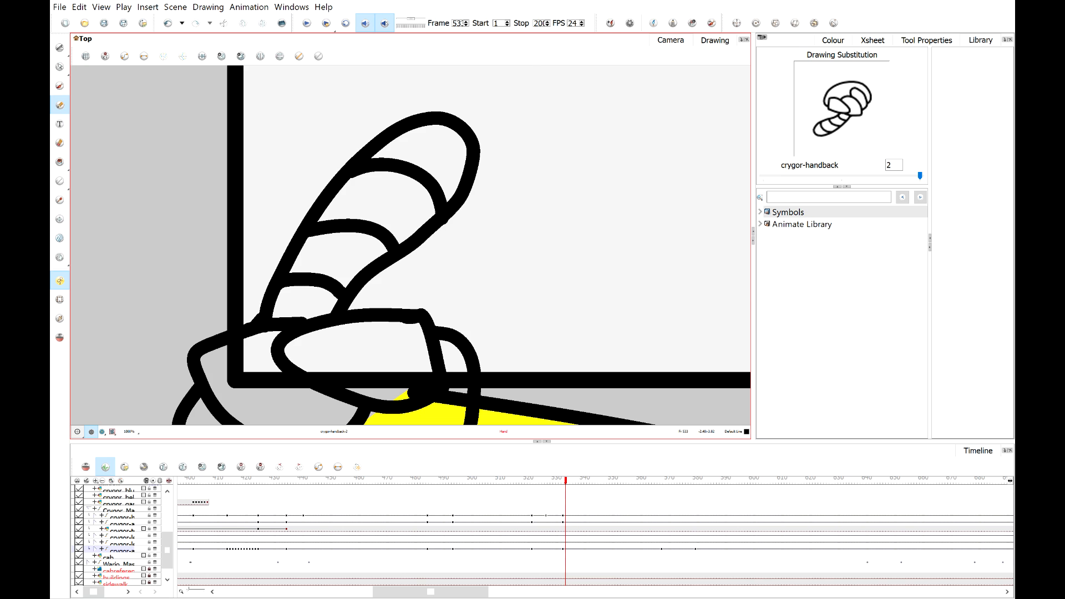
# Draw knuckle and fold lines across the curled fingers of the hand, redrawing the strokes that come out wrong.
pyautogui.moveTo(406, 336); pyautogui.dragTo(479, 195)
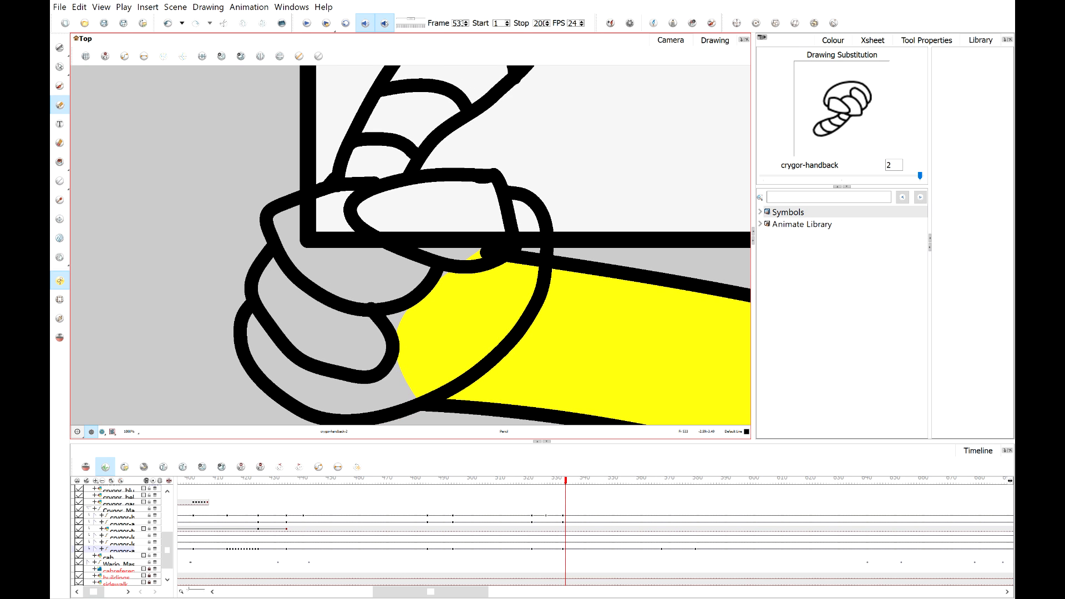
pyautogui.moveTo(391, 364); pyautogui.dragTo(500, 256)
pyautogui.hotkey('ctrl', 'z')
pyautogui.moveTo(386, 360); pyautogui.dragTo(491, 254)
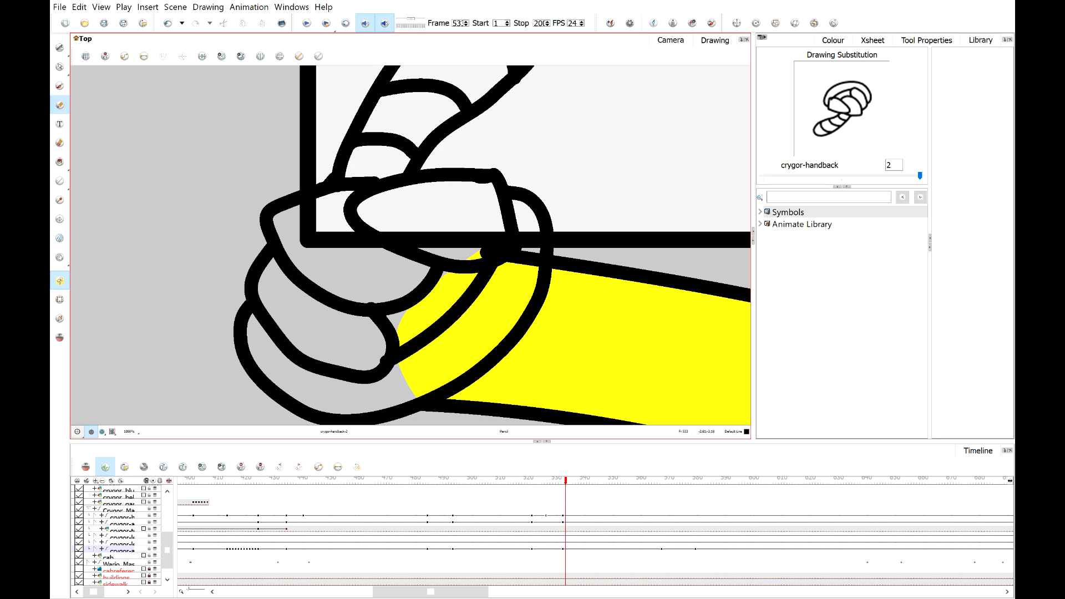
pyautogui.moveTo(294, 263); pyautogui.dragTo(351, 223)
pyautogui.hotkey('ctrl', 'z')
pyautogui.moveTo(298, 276)
pyautogui.mouseDown()
pyautogui.moveTo(351, 223)
pyautogui.moveTo(349, 303)
pyautogui.mouseUp()
pyautogui.hotkey('ctrl', 'z')
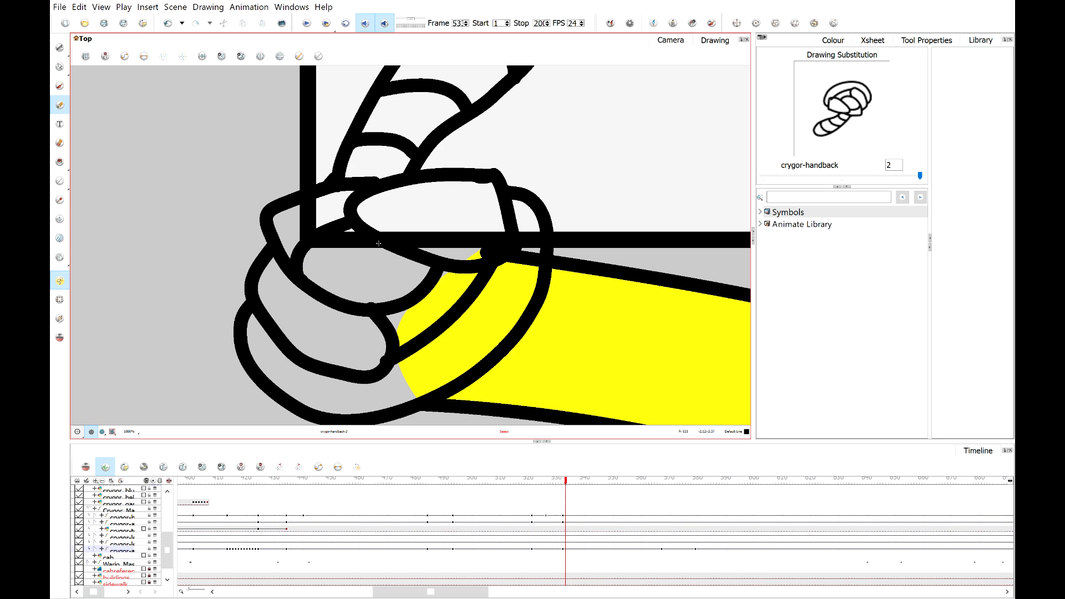
pyautogui.moveTo(383, 250); pyautogui.dragTo(352, 305)
pyautogui.moveTo(297, 279)
pyautogui.mouseDown()
pyautogui.moveTo(276, 294)
pyautogui.moveTo(277, 341)
pyautogui.mouseUp()
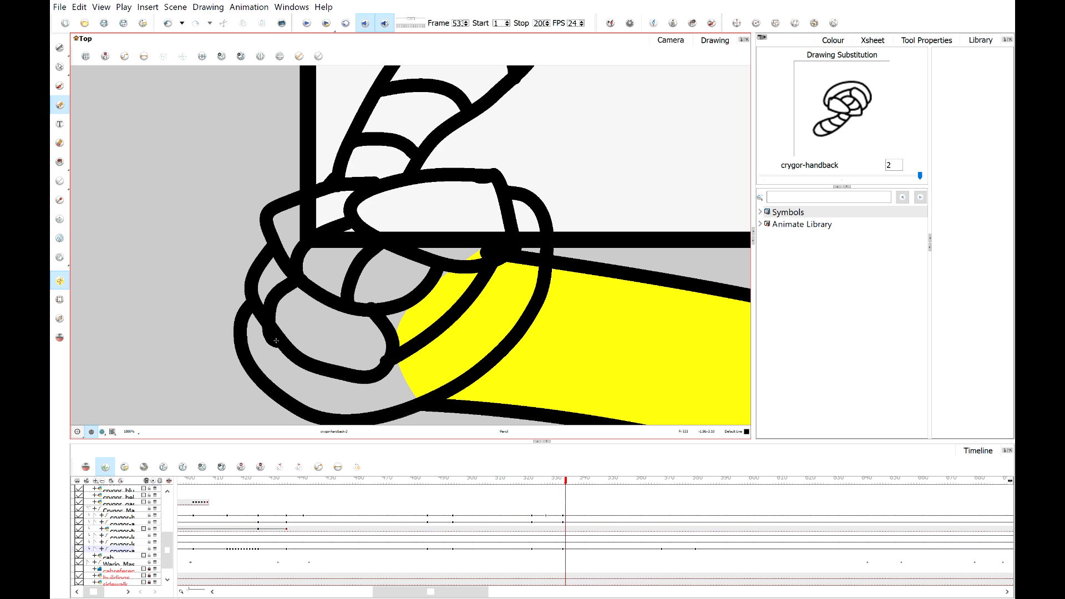
pyautogui.hotkey('ctrl', 'z')
pyautogui.moveTo(297, 278); pyautogui.dragTo(282, 334)
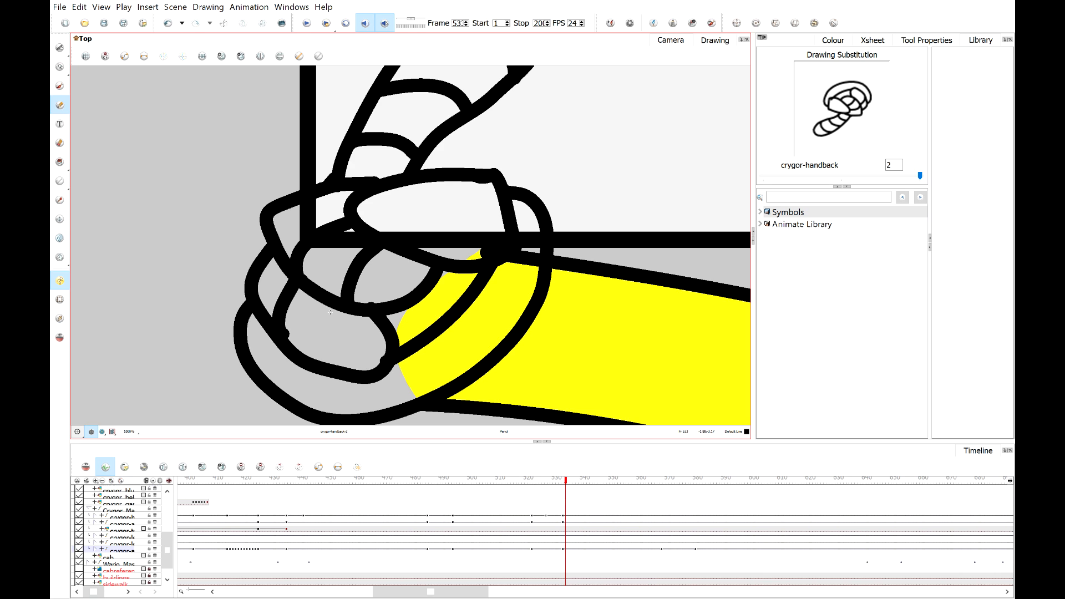
pyautogui.moveTo(349, 308); pyautogui.dragTo(348, 364)
pyautogui.hotkey('ctrl', 'z')
pyautogui.hotkey('ctrl', 'z')
pyautogui.moveTo(292, 282)
pyautogui.mouseDown()
pyautogui.moveTo(279, 305)
pyautogui.moveTo(288, 344)
pyautogui.mouseUp()
pyautogui.hotkey('ctrl', 'z')
pyautogui.moveTo(293, 282); pyautogui.dragTo(288, 347)
pyautogui.moveTo(332, 311); pyautogui.dragTo(364, 374)
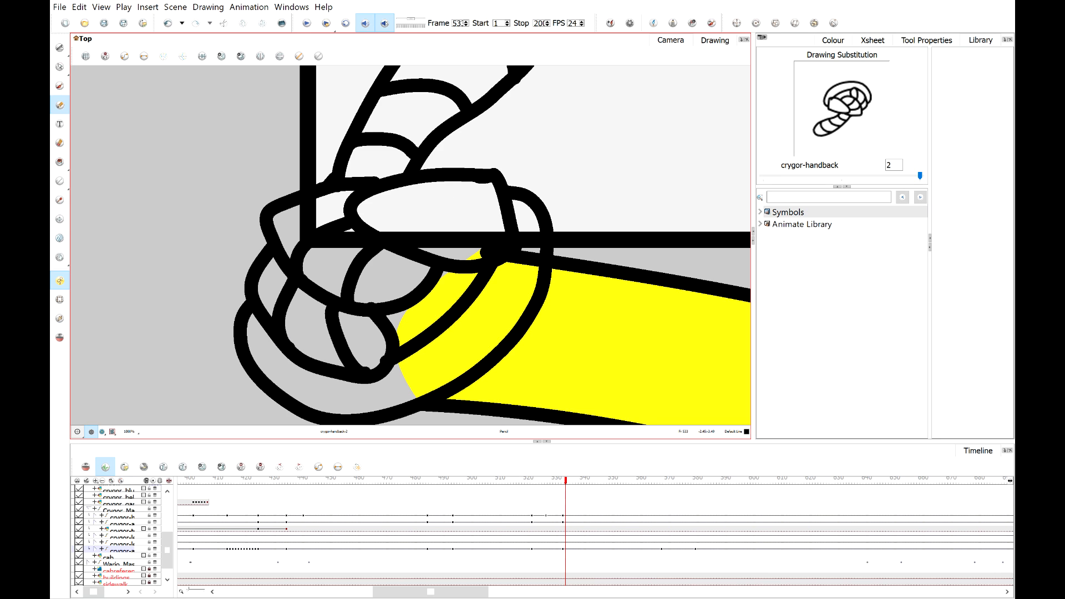
# Inspect the redrawn hand in Drawing view, then return to Camera view.
pyautogui.click(715, 40)
pyautogui.scroll(3, 405, 209)
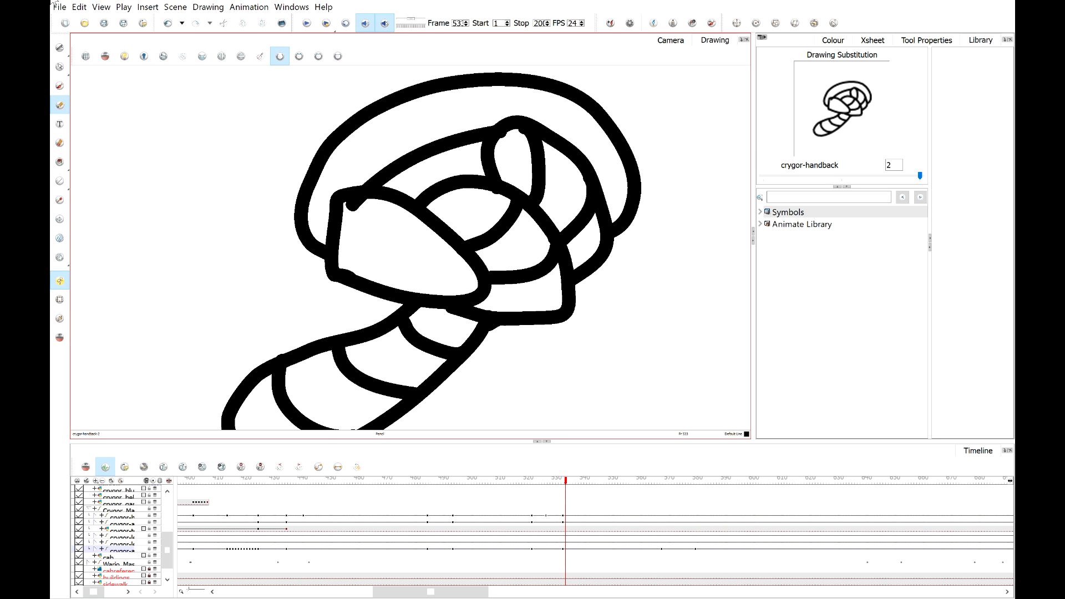
pyautogui.click(59, 48)
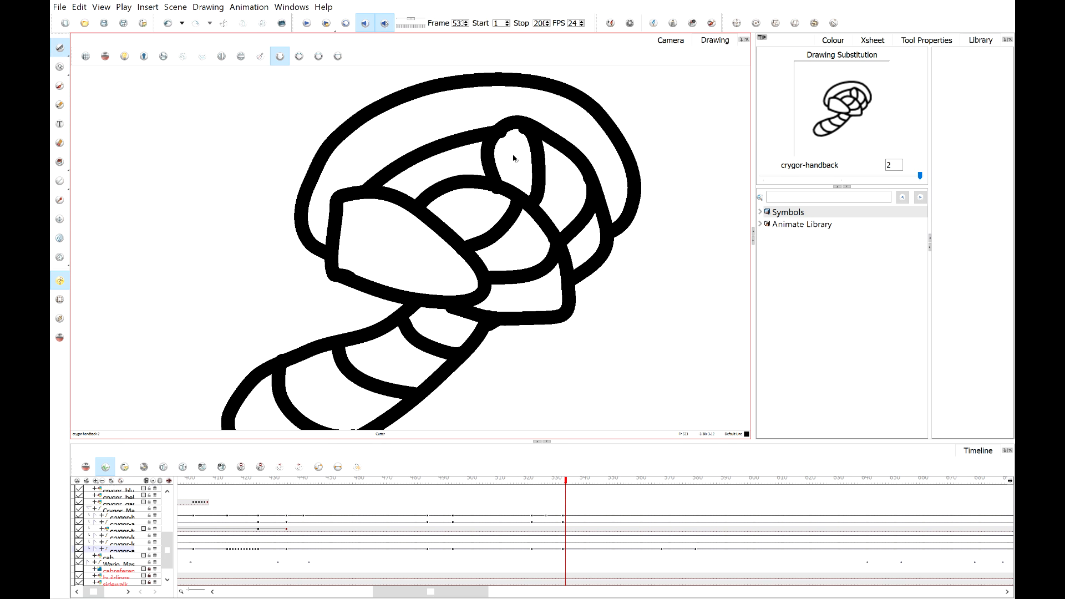
pyautogui.scroll(2, 516, 156)
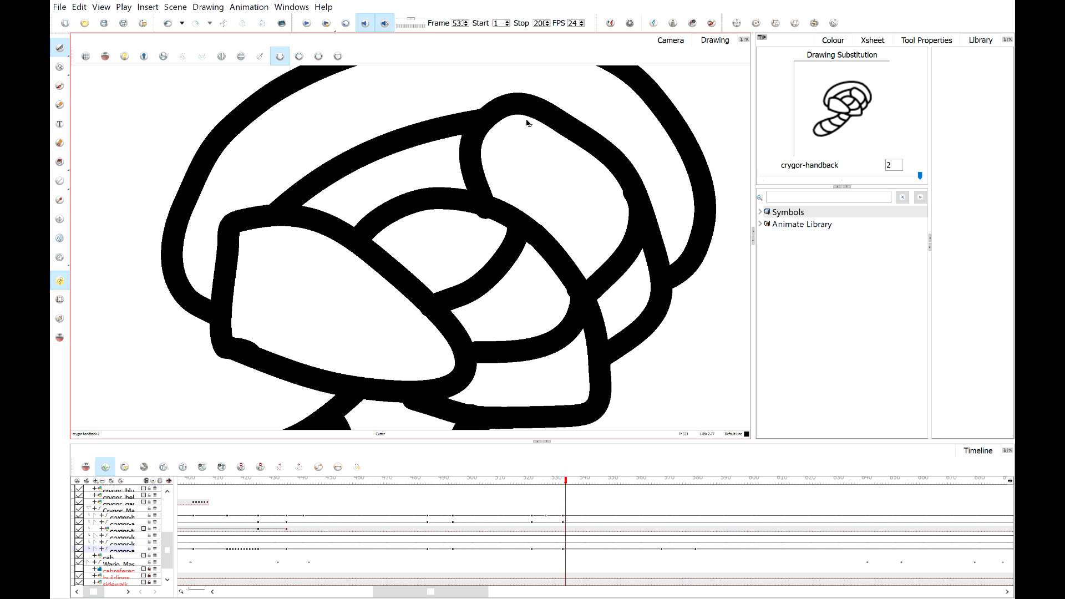
pyautogui.scroll(-3, 499, 155)
pyautogui.scroll(2, 340, 166)
pyautogui.scroll(-2, 504, 147)
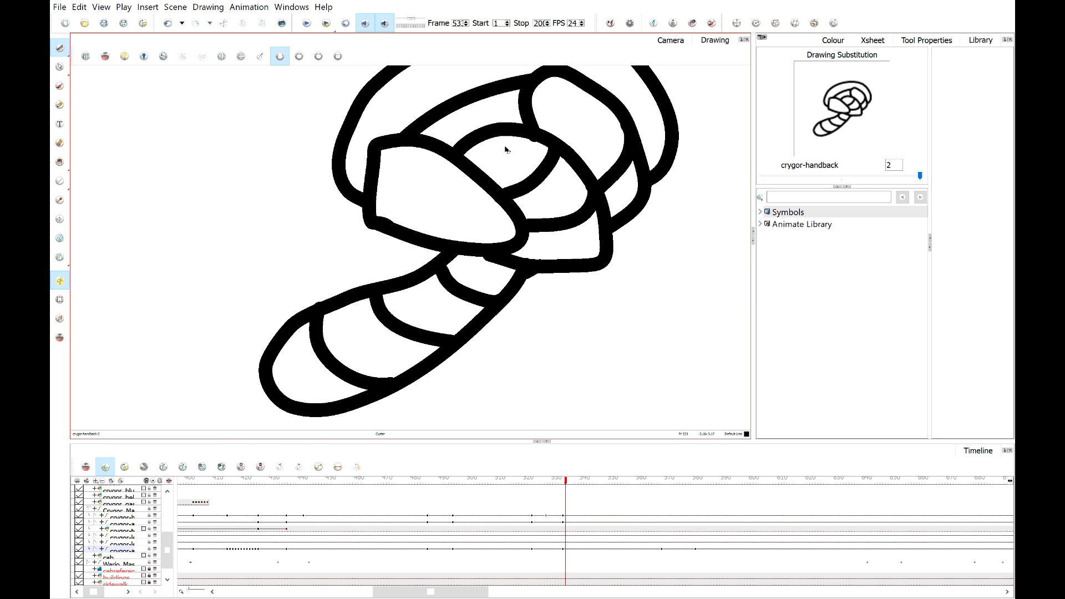
pyautogui.scroll(3, 504, 148)
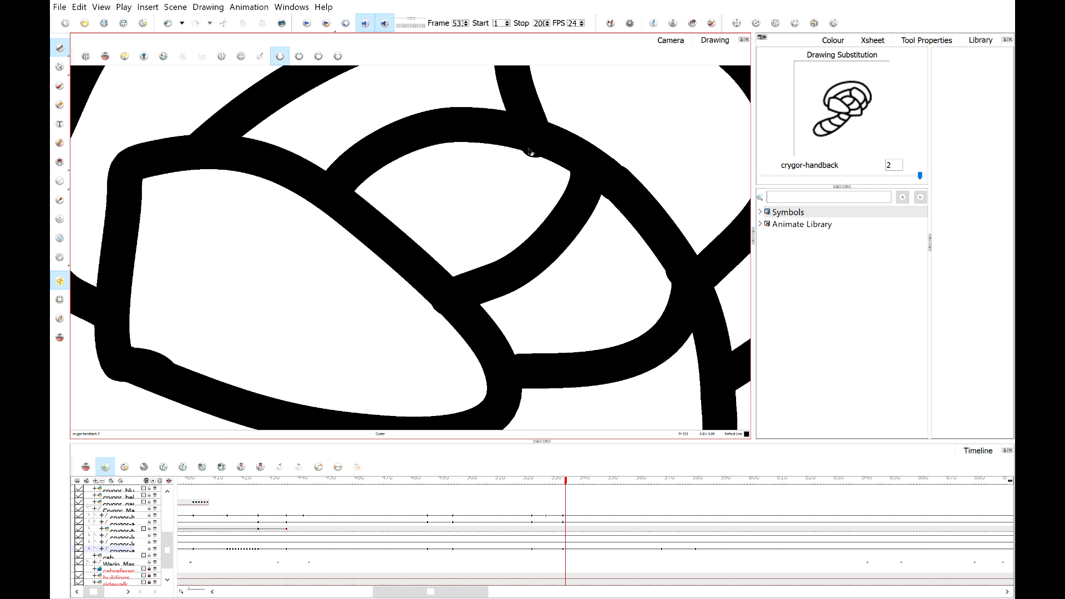
pyautogui.click(60, 106)
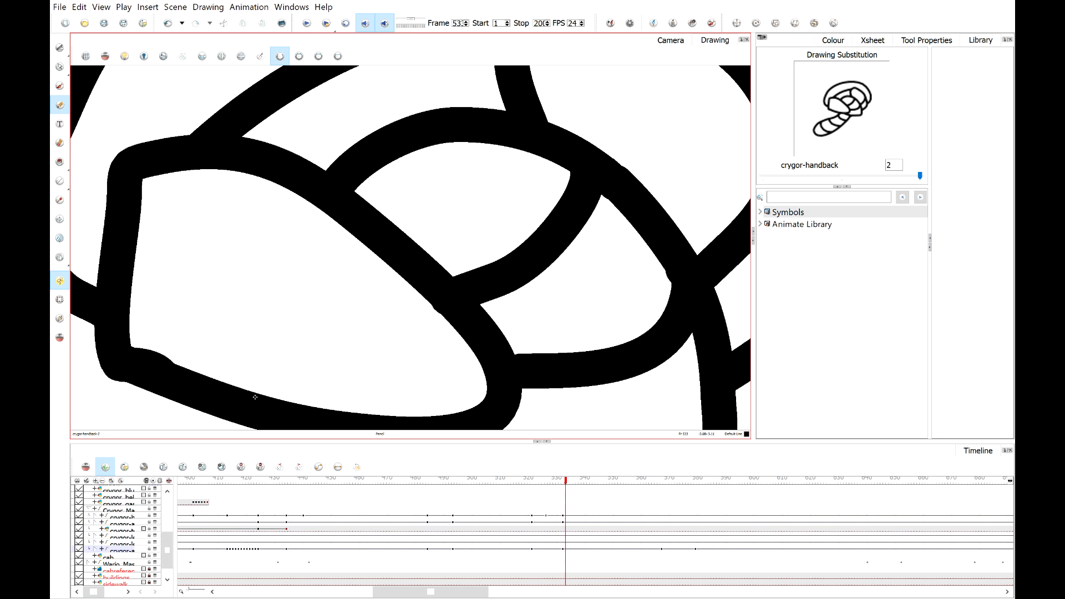
pyautogui.scroll(-4, 254, 396)
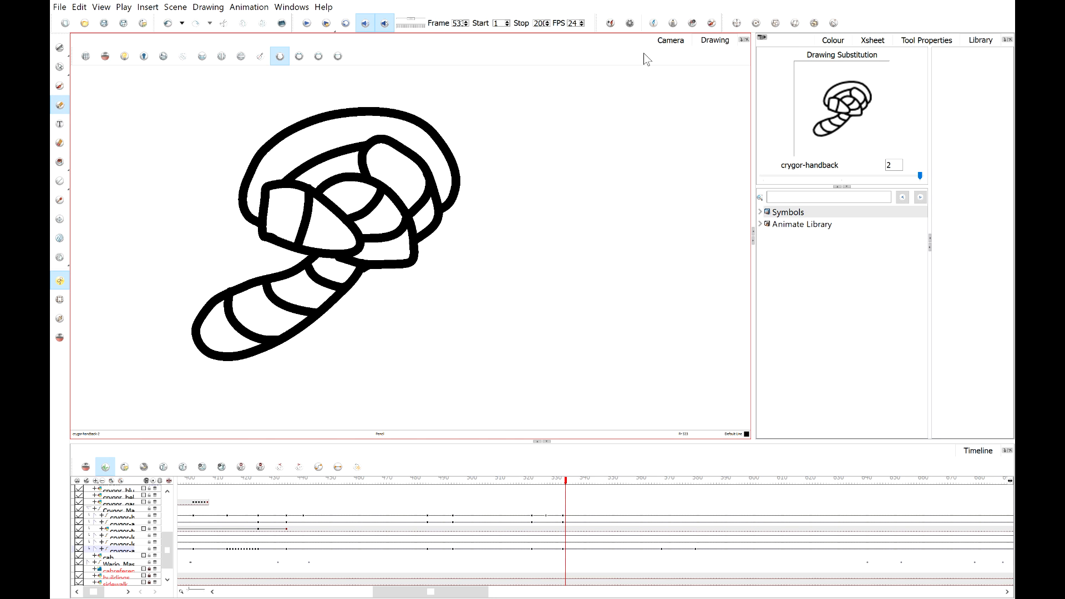
pyautogui.click(670, 40)
pyautogui.scroll(-4, 496, 220)
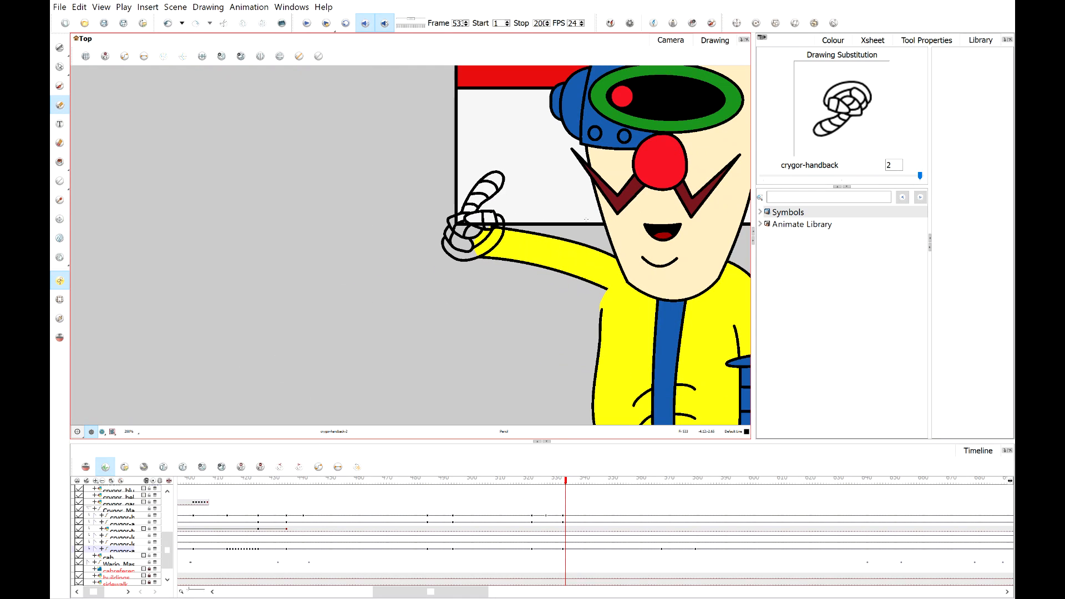
pyautogui.moveTo(574, 240); pyautogui.dragTo(504, 227)
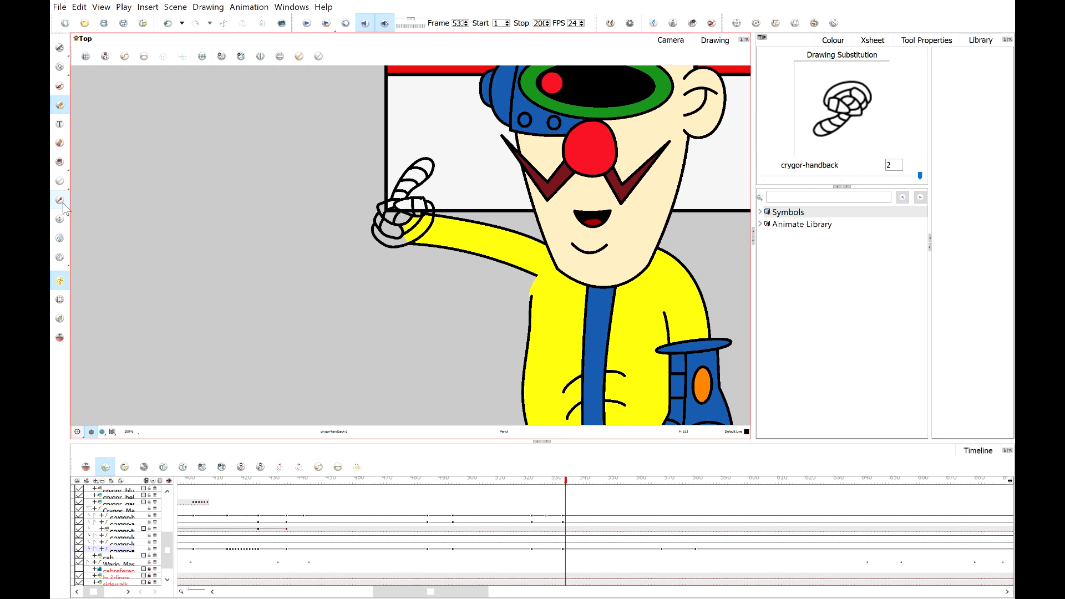
# Fill the thumb and finger areas of the thumbs-up hand with the Crygor Metal colour.
pyautogui.click(61, 202)
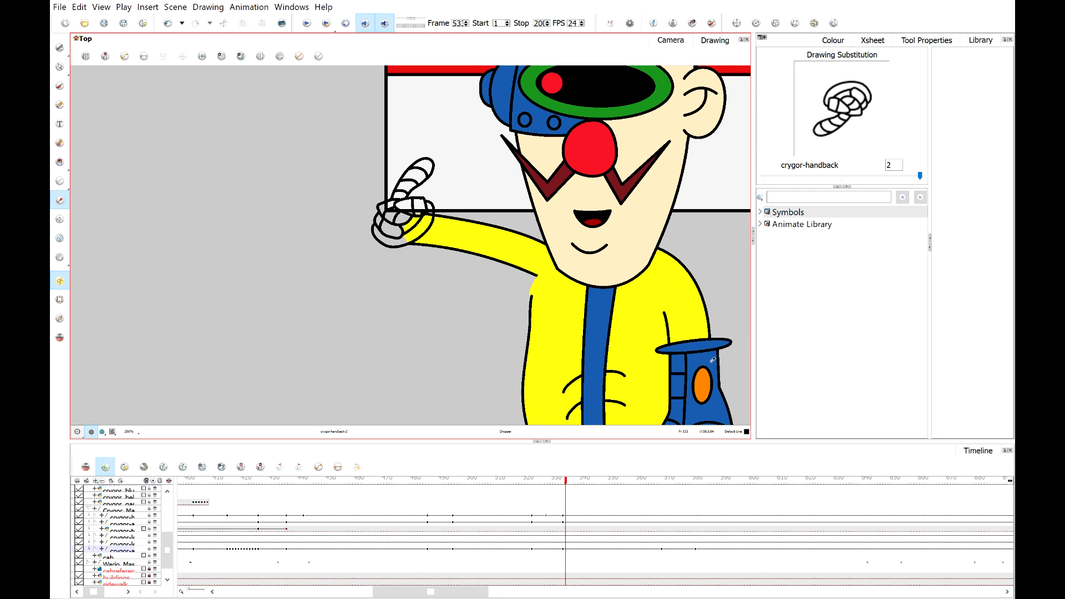
pyautogui.click(59, 162)
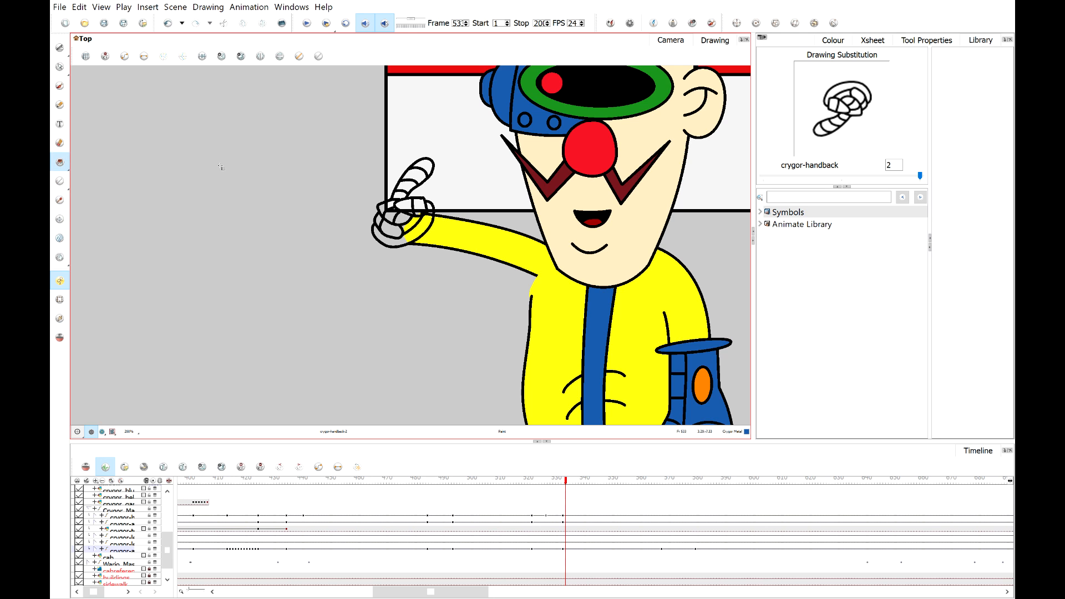
pyautogui.scroll(2, 414, 205)
pyautogui.scroll(3, 414, 204)
pyautogui.click(417, 300)
pyautogui.click(415, 272)
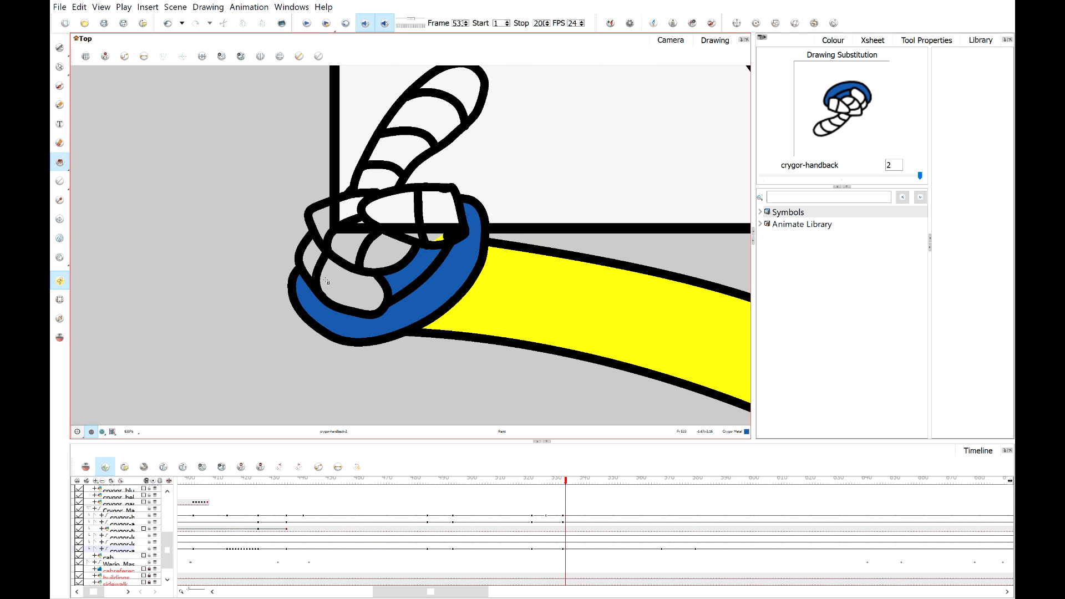
pyautogui.click(330, 282)
pyautogui.click(308, 256)
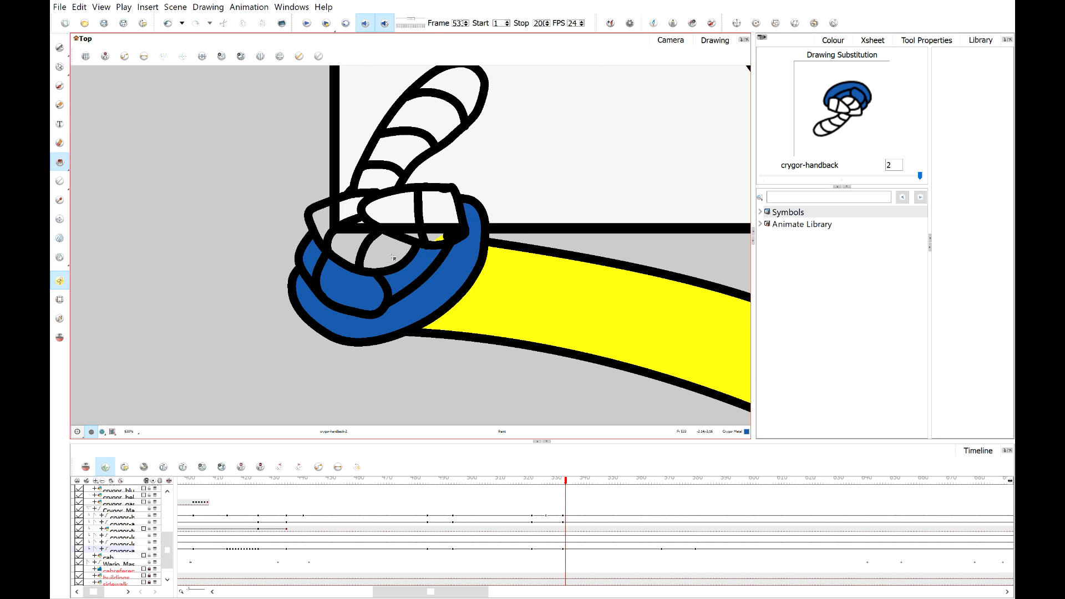
pyautogui.click(444, 231)
pyautogui.scroll(1, 399, 222)
pyautogui.click(392, 217)
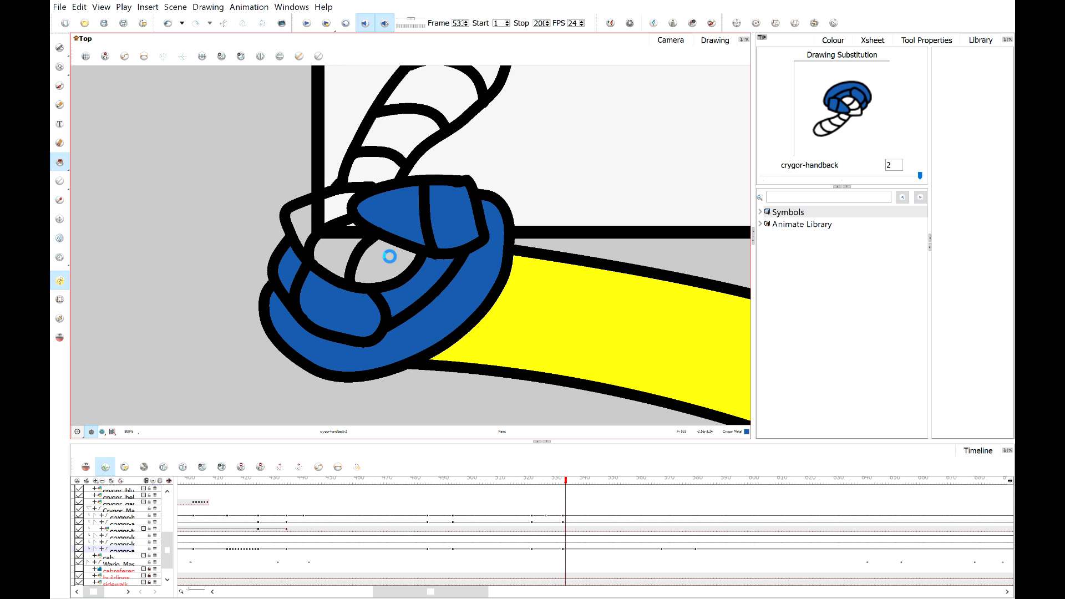
pyautogui.click(388, 255)
pyautogui.click(327, 239)
pyautogui.click(321, 221)
pyautogui.click(391, 161)
pyautogui.click(411, 125)
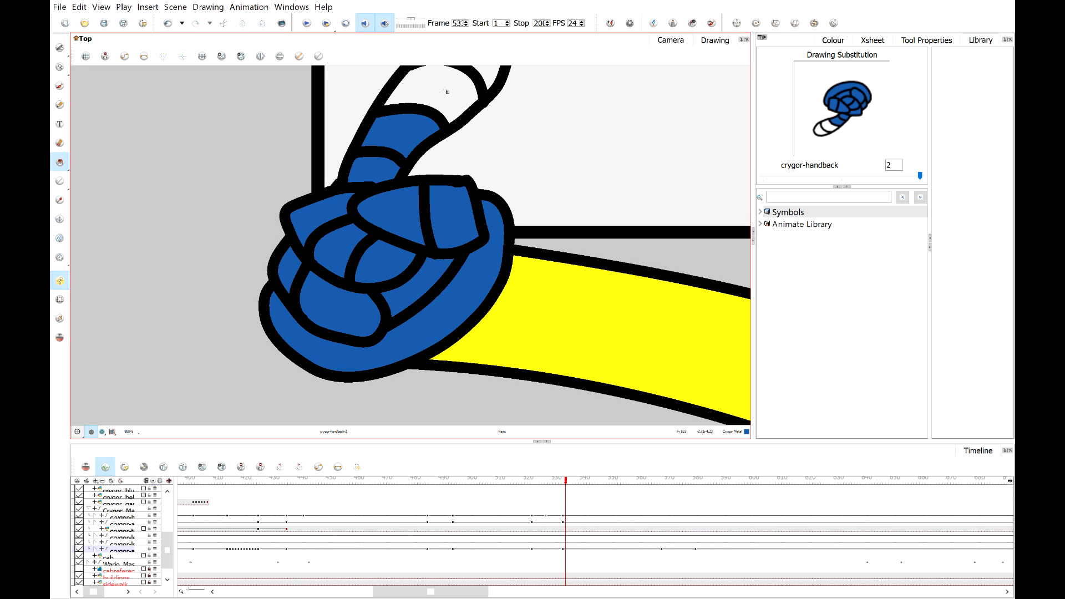
pyautogui.click(446, 92)
pyautogui.scroll(-4, 455, 86)
pyautogui.click(469, 76)
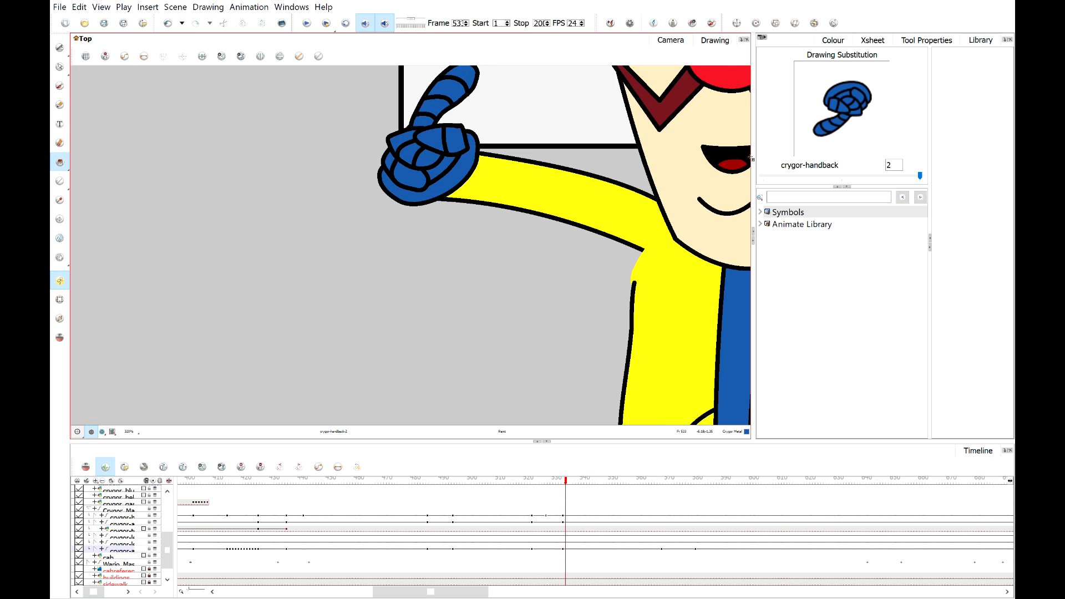
pyautogui.scroll(-5, 470, 76)
pyautogui.scroll(1, 546, 227)
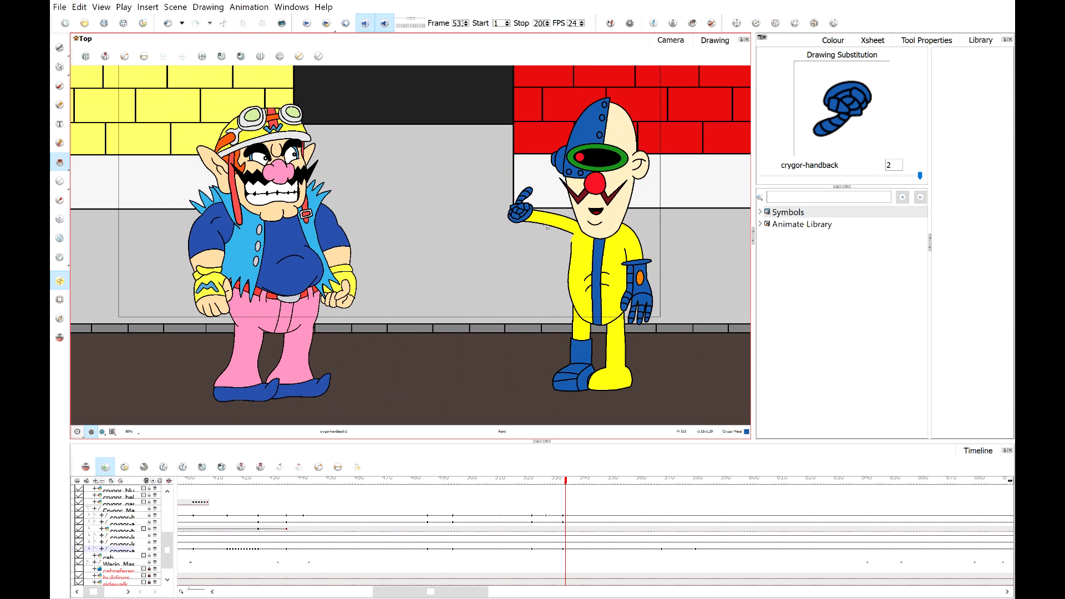
pyautogui.scroll(3, 623, 279)
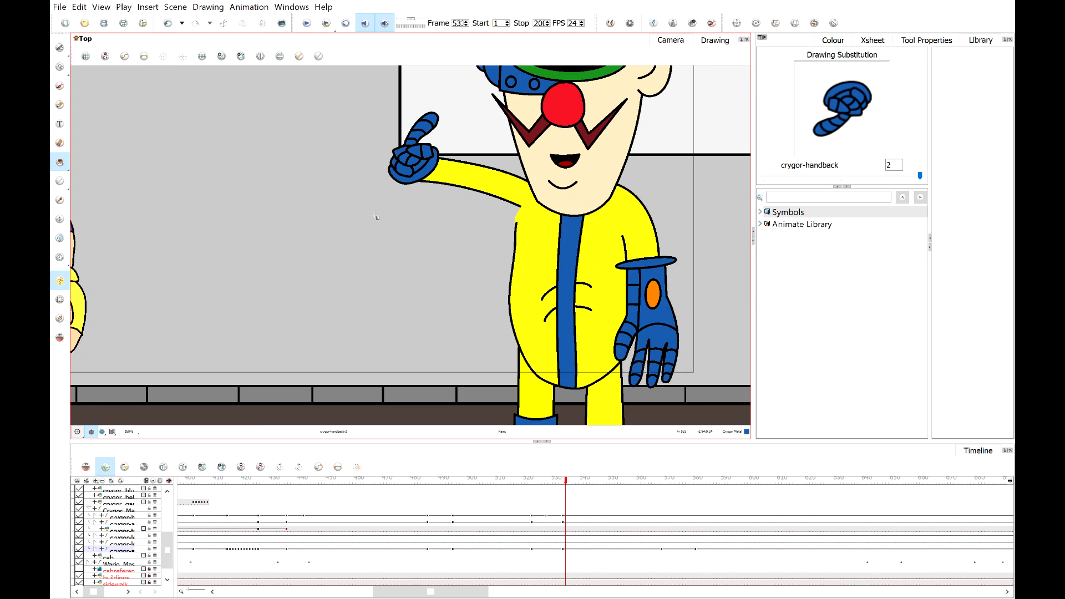
pyautogui.click(59, 105)
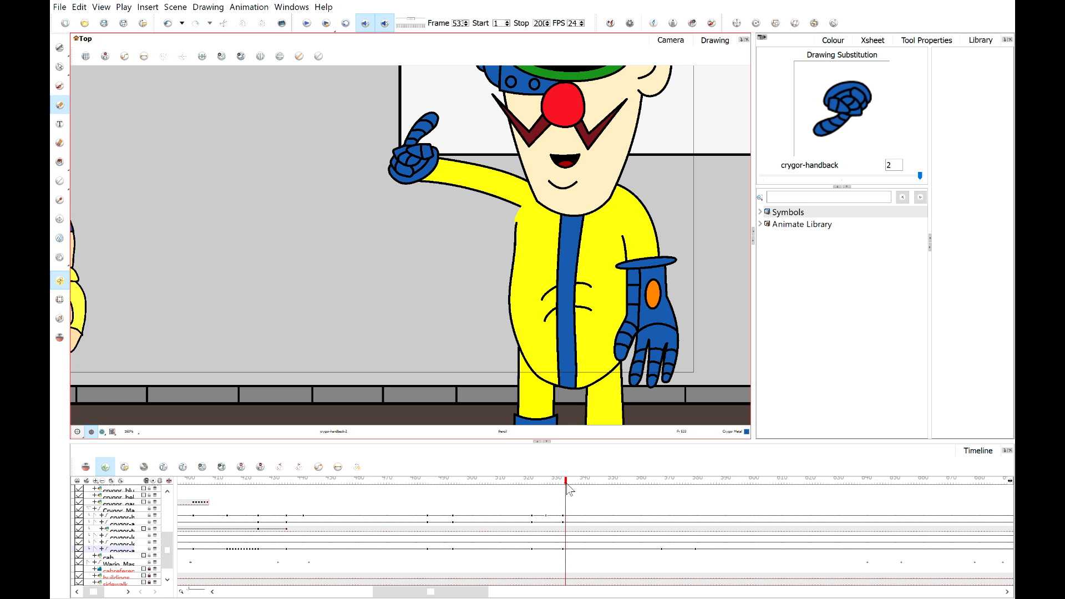
# Scrub the timeline back and forth to compare Crygor's hand across the neighbouring frames.
pyautogui.moveTo(567, 483); pyautogui.dragTo(523, 482)
pyautogui.scroll(-2, 496, 267)
pyautogui.moveTo(493, 273); pyautogui.dragTo(459, 304)
pyautogui.click(307, 23)
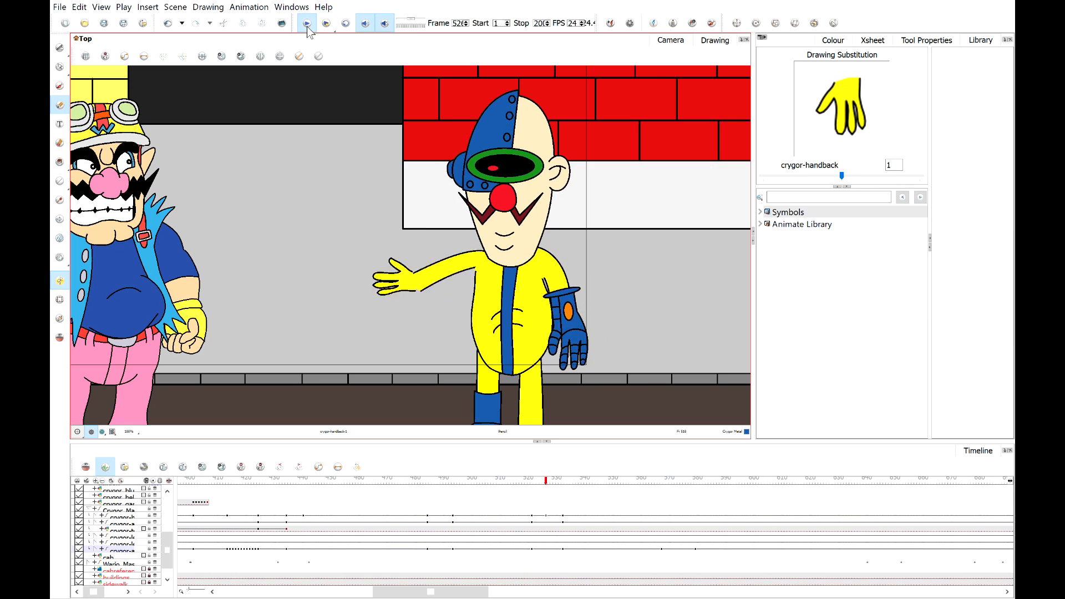
pyautogui.click(558, 482)
pyautogui.moveTo(561, 488); pyautogui.dragTo(564, 486)
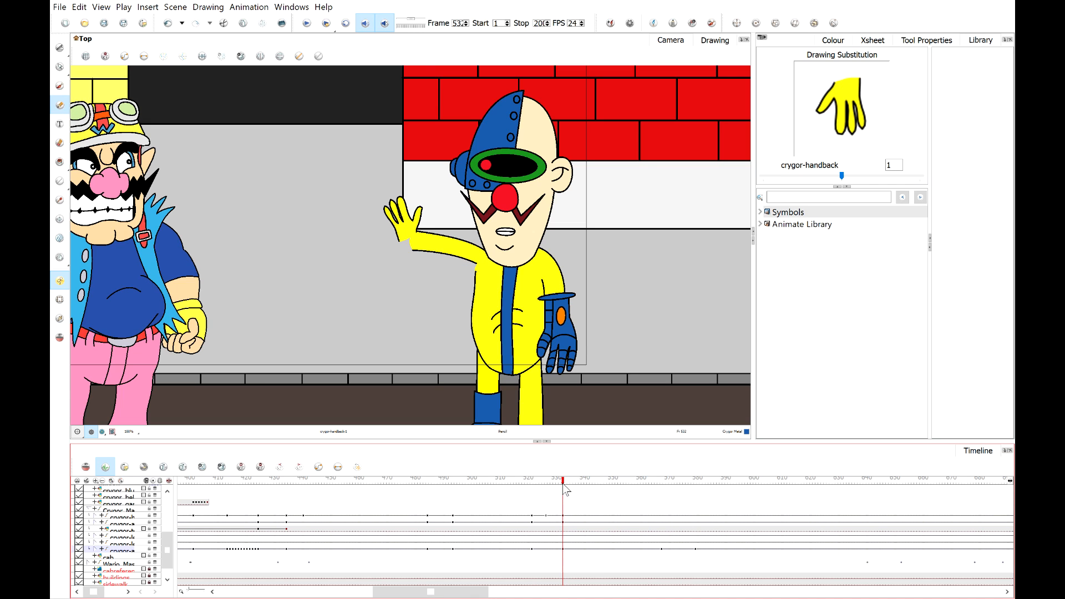
# Rotate Crygor's waving hand slightly with the Transform tool on frame 53.
pyautogui.click(60, 300)
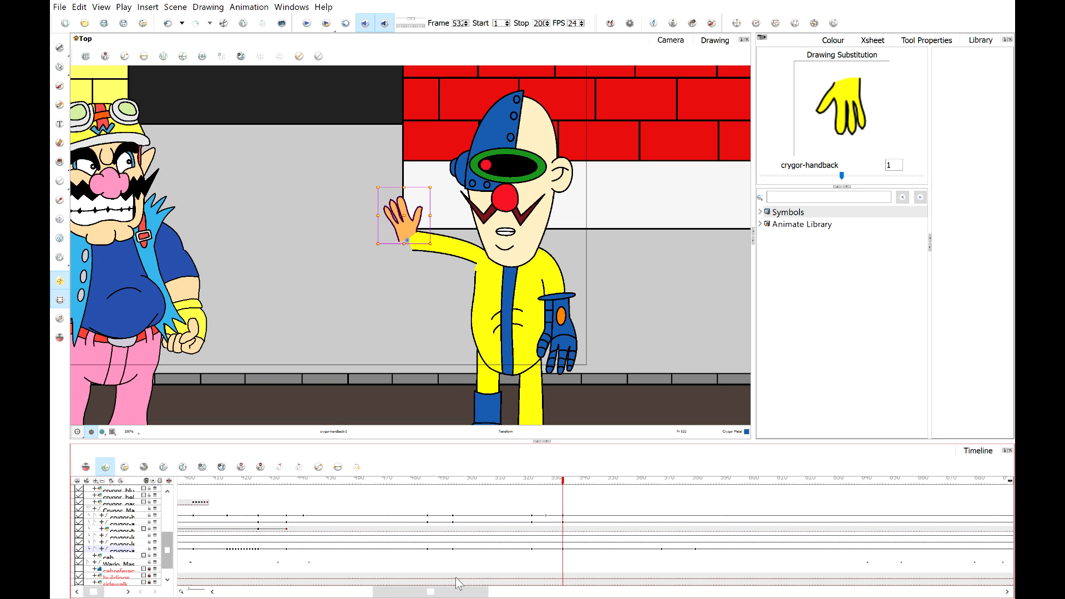
pyautogui.click(565, 549)
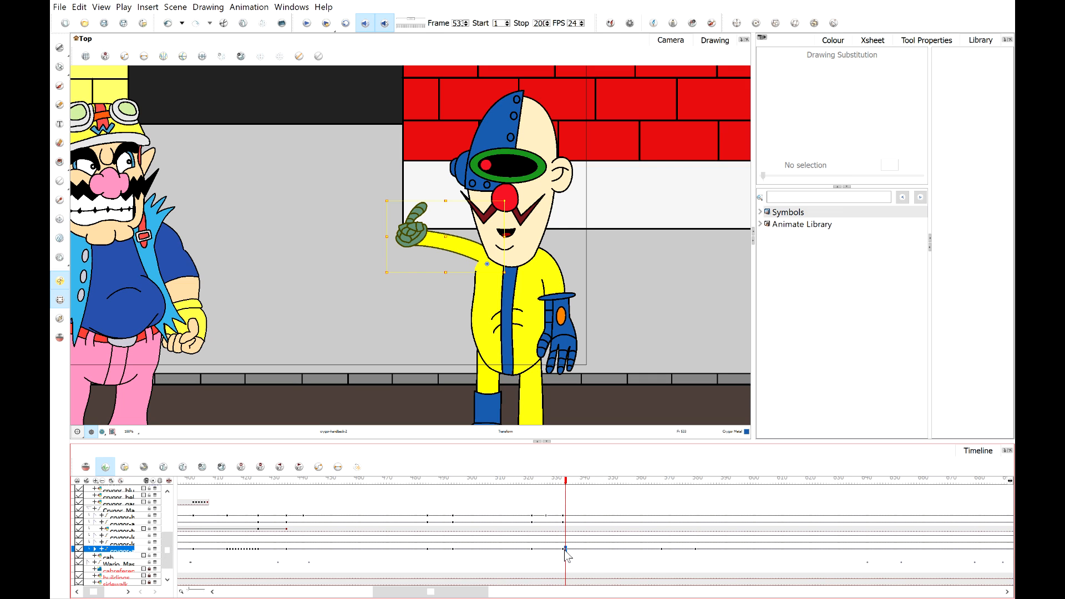
pyautogui.click(563, 549)
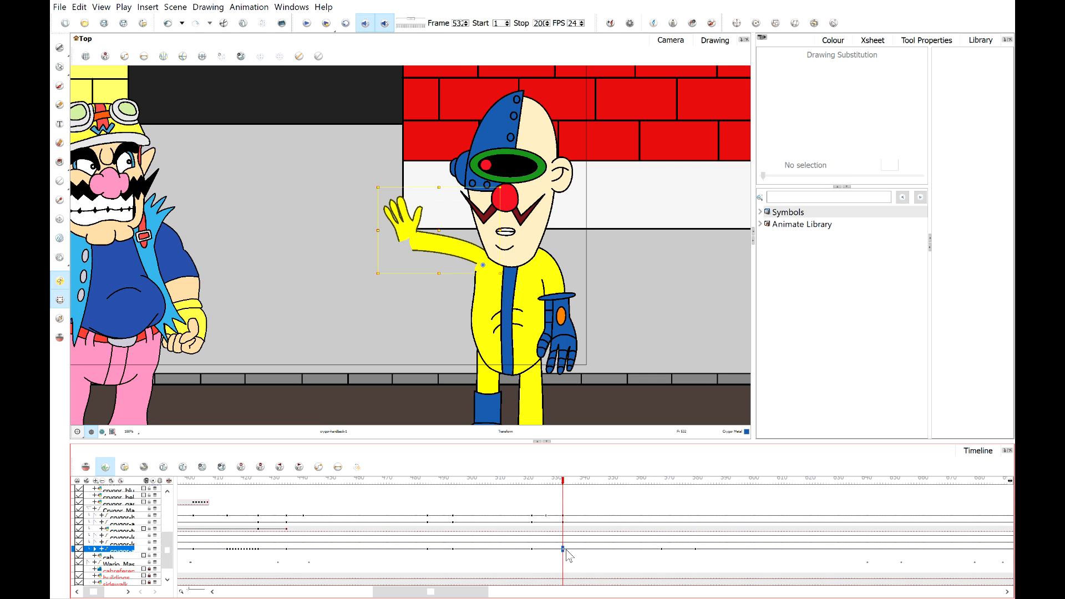
pyautogui.click(565, 550)
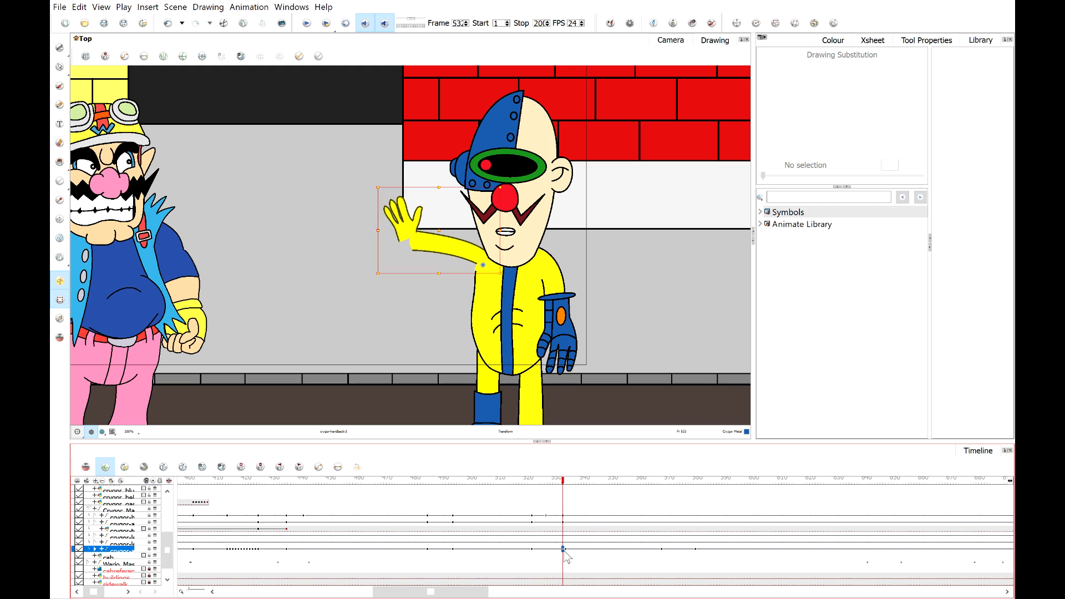
pyautogui.scroll(2, 415, 187)
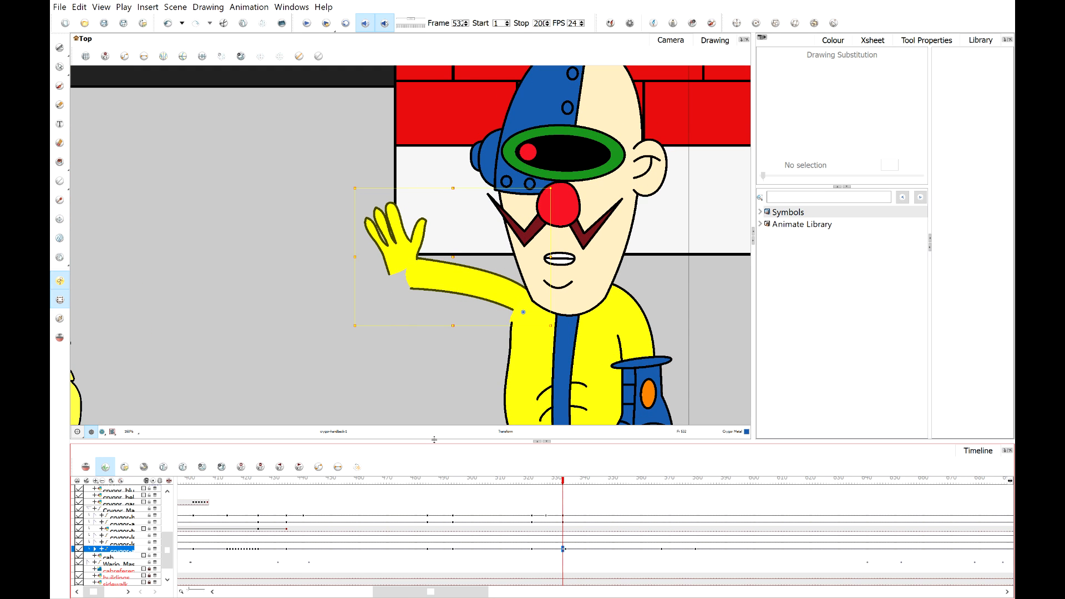
pyautogui.click(458, 382)
pyautogui.click(434, 265)
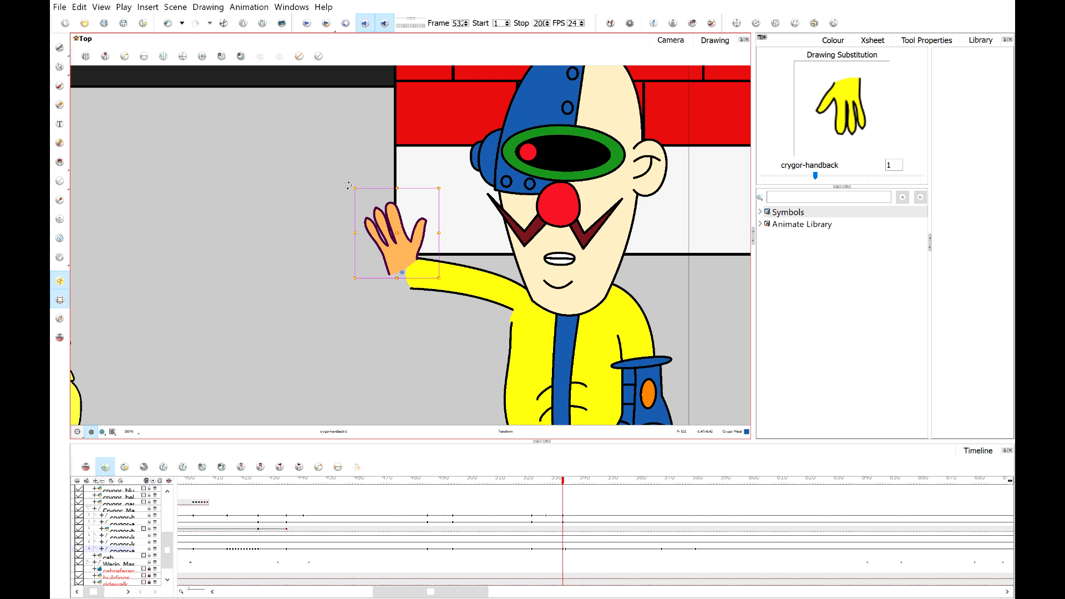
pyautogui.moveTo(347, 186); pyautogui.dragTo(372, 174)
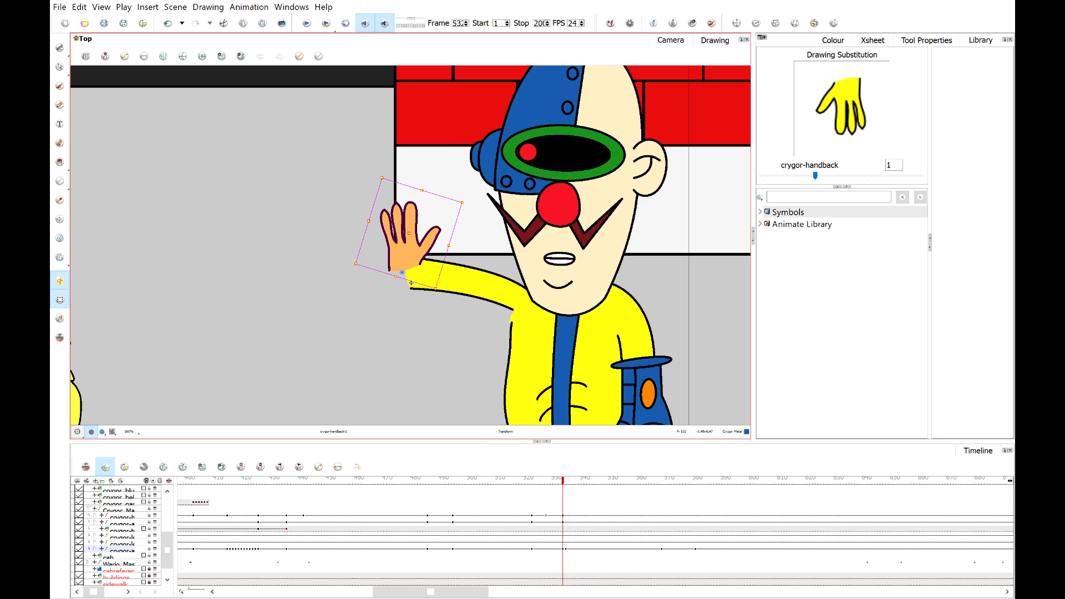
pyautogui.scroll(-3, 411, 251)
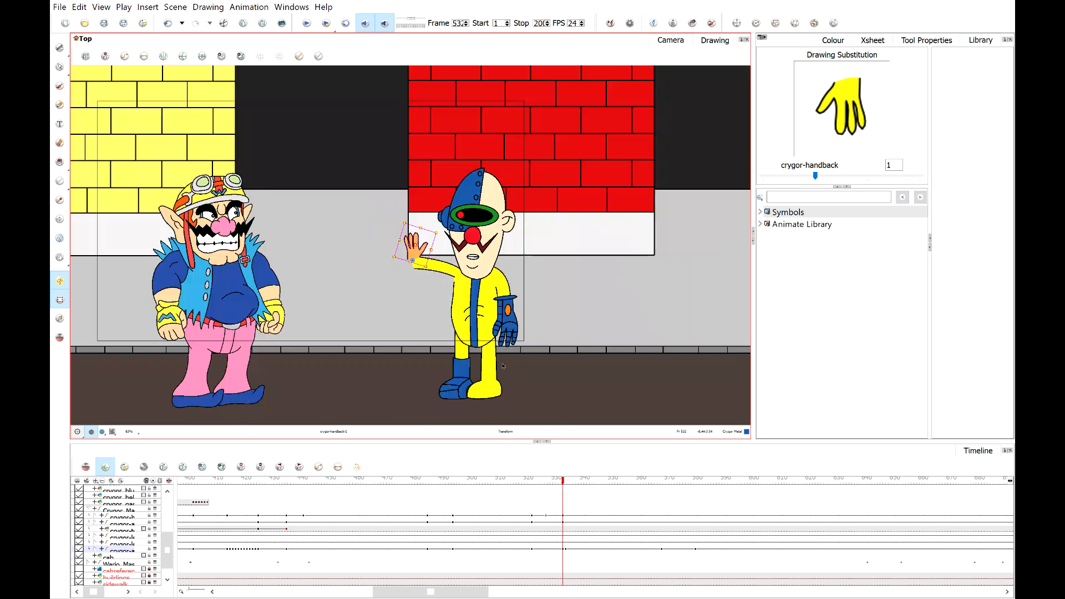
# On the next frame's thumbs-up hand drawing, delete the crease lines across the thumb and fingers in Drawing view.
pyautogui.moveTo(564, 482)
pyautogui.mouseDown()
pyautogui.moveTo(473, 481)
pyautogui.moveTo(564, 481)
pyautogui.mouseUp()
pyautogui.click(580, 481)
pyautogui.scroll(6, 425, 241)
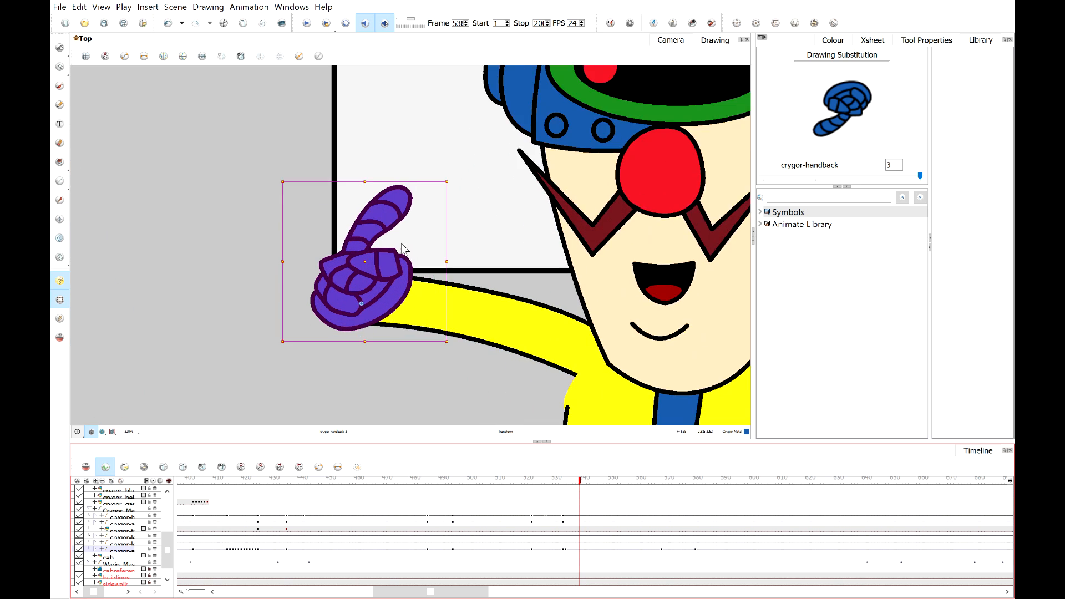
pyautogui.click(710, 41)
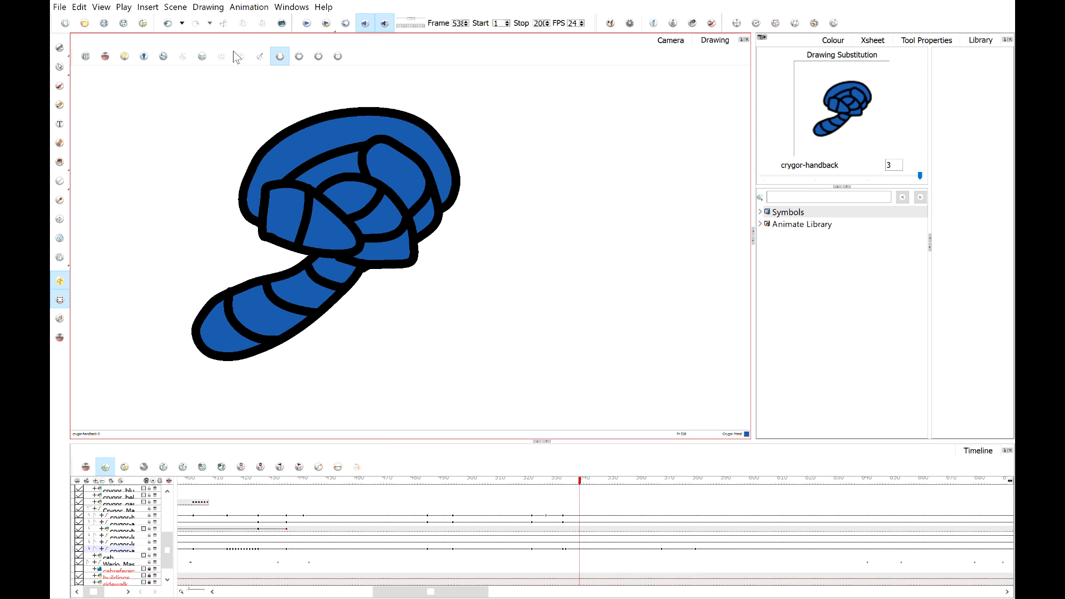
pyautogui.click(59, 49)
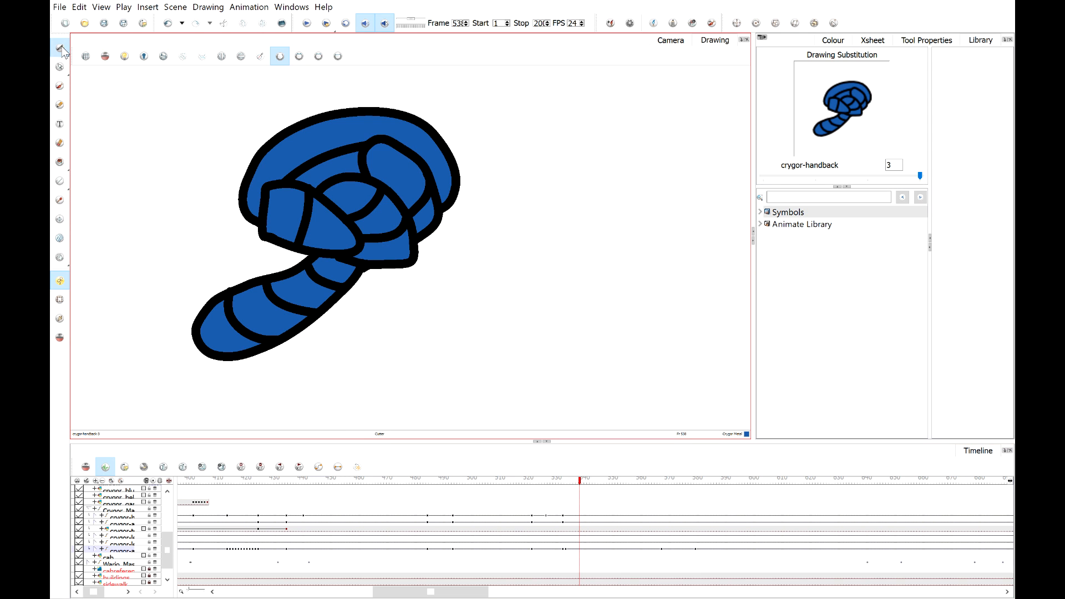
pyautogui.click(247, 327)
pyautogui.press('Delete')
pyautogui.click(300, 312)
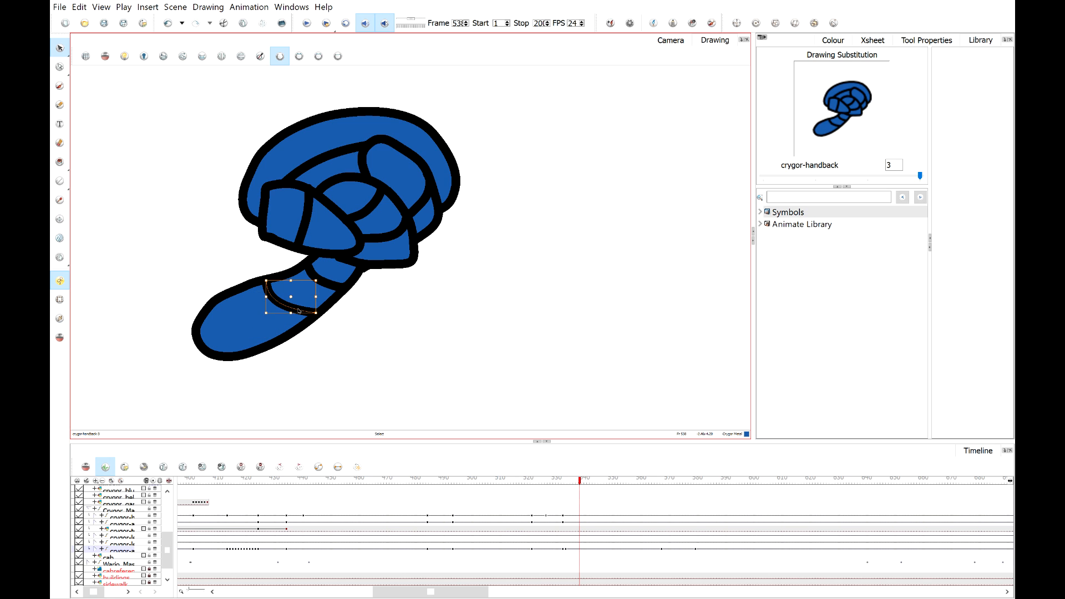
pyautogui.press('Delete')
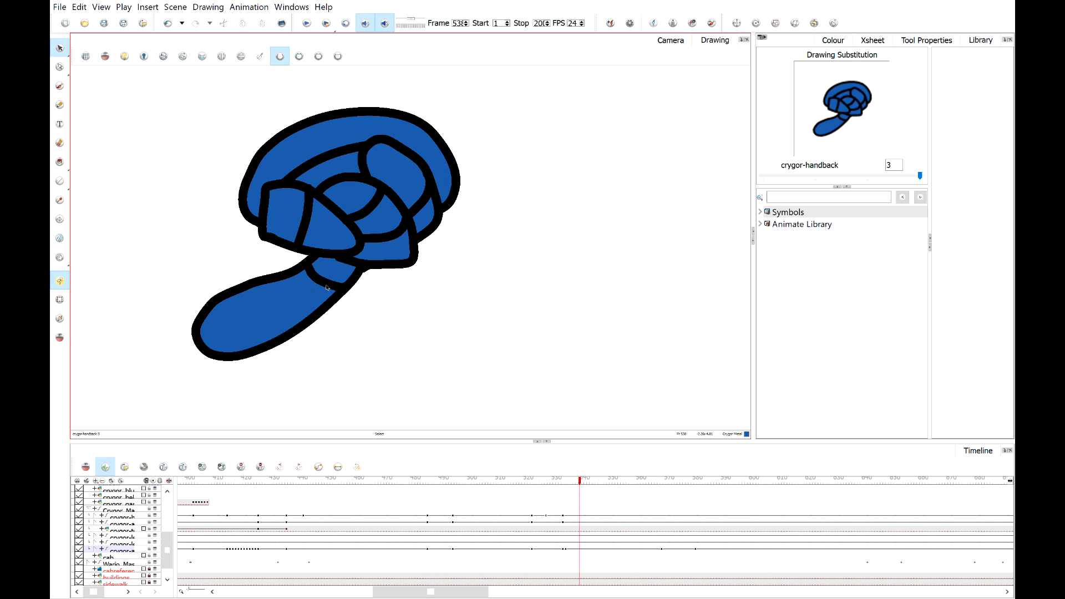
pyautogui.click(327, 287)
pyautogui.press('Delete')
pyautogui.scroll(2, 344, 238)
pyautogui.click(385, 222)
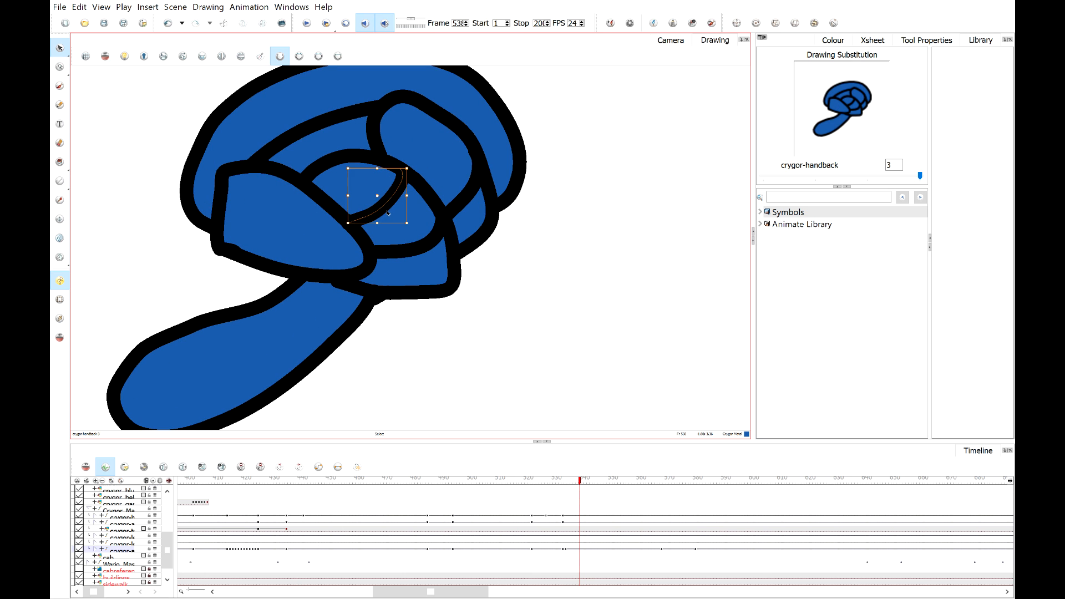
pyautogui.press('Delete')
pyautogui.click(411, 250)
pyautogui.press('Delete')
pyautogui.click(469, 195)
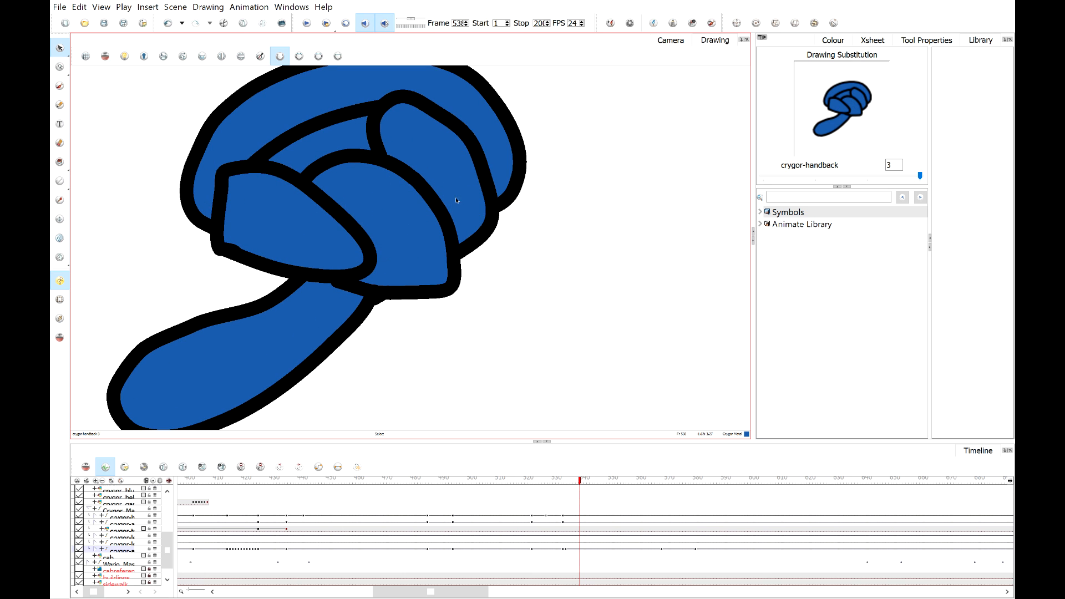
pyautogui.scroll(-2, 426, 185)
pyautogui.click(375, 157)
pyautogui.press('Delete')
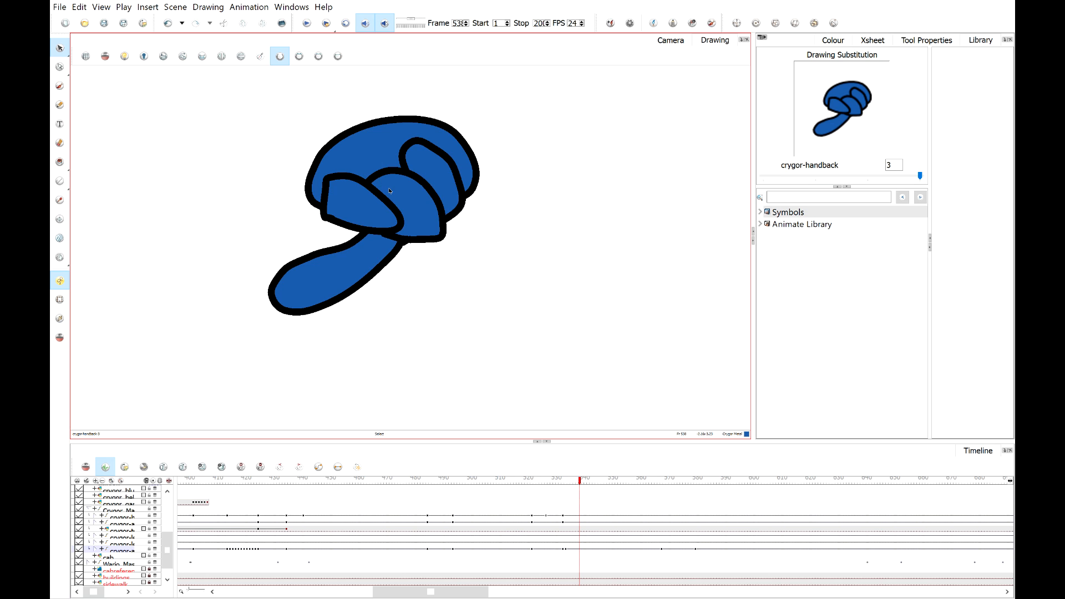
pyautogui.click(668, 40)
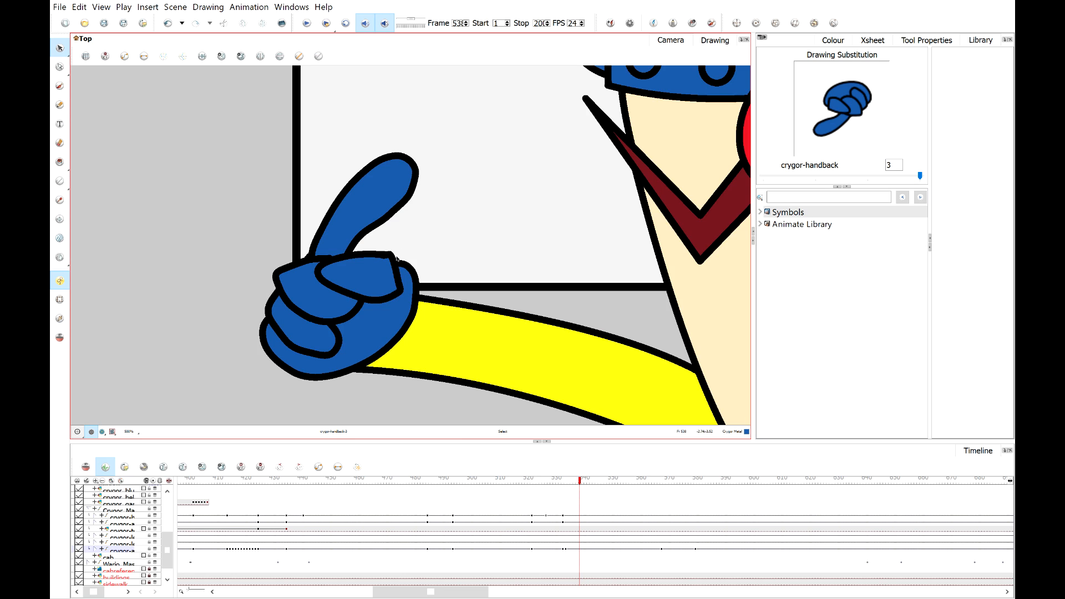
# Delete the leftover lines where the curled fingers meet the sleeve of the arm.
pyautogui.scroll(2, 417, 240)
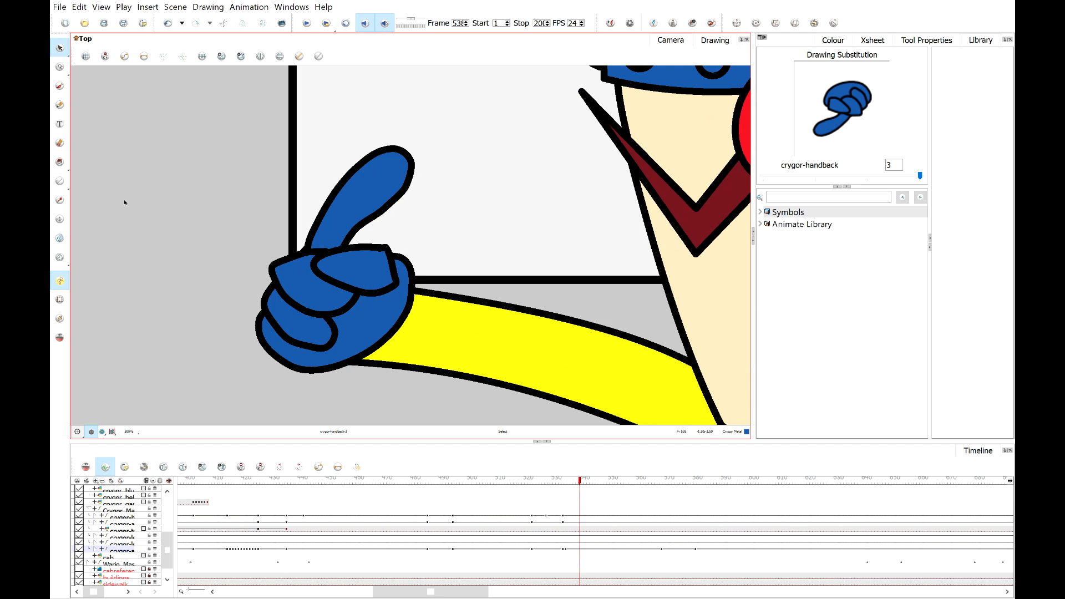
pyautogui.click(383, 345)
pyautogui.press('Delete')
pyautogui.click(363, 336)
pyautogui.press('Delete')
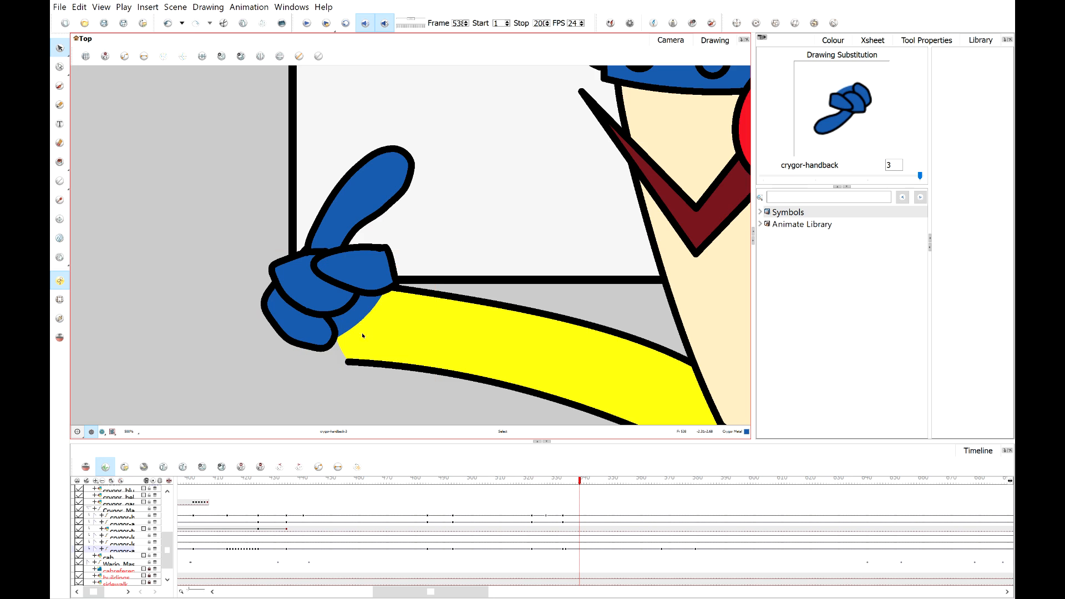
pyautogui.click(354, 317)
pyautogui.press('Delete')
# Pick the arm's Crygor Suit yellow with the Dropper and fill all thumb and finger areas of the hand with it.
pyautogui.click(59, 181)
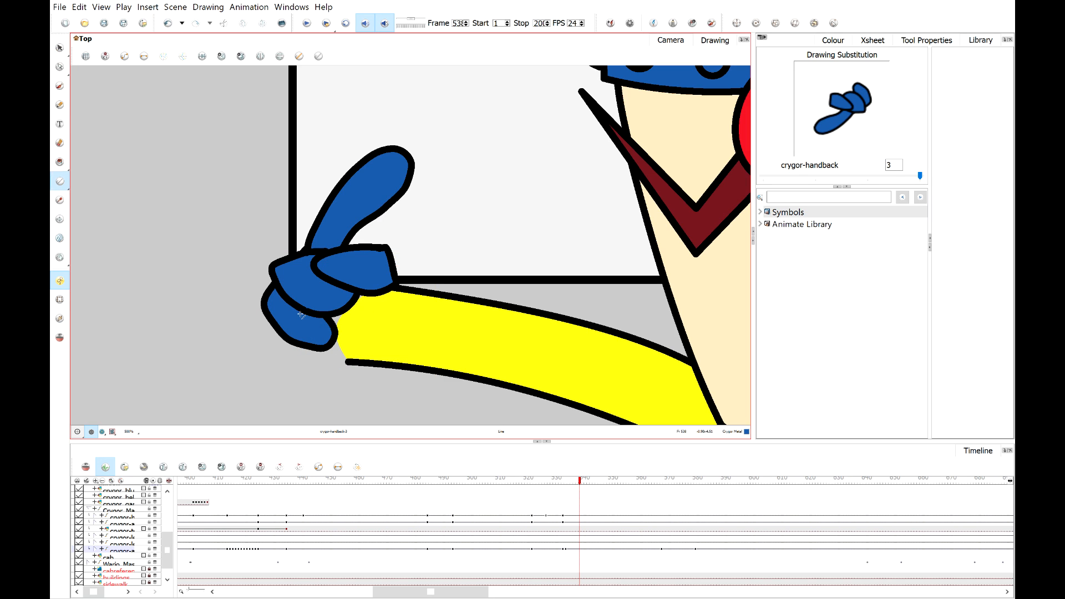
pyautogui.click(59, 200)
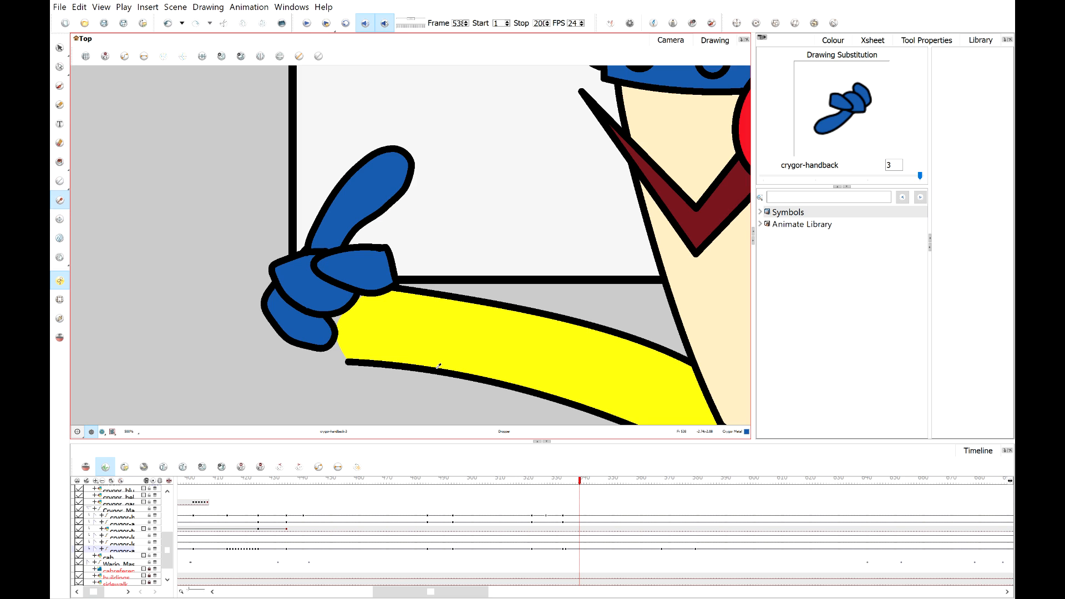
pyautogui.click(444, 347)
pyautogui.click(59, 162)
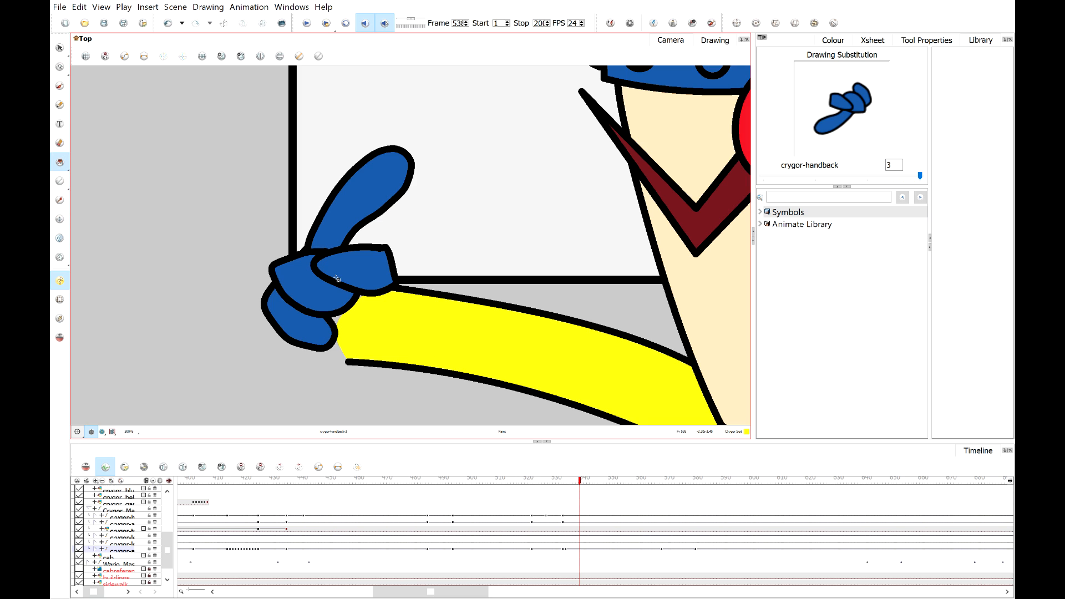
pyautogui.click(346, 271)
pyautogui.click(287, 279)
pyautogui.click(302, 329)
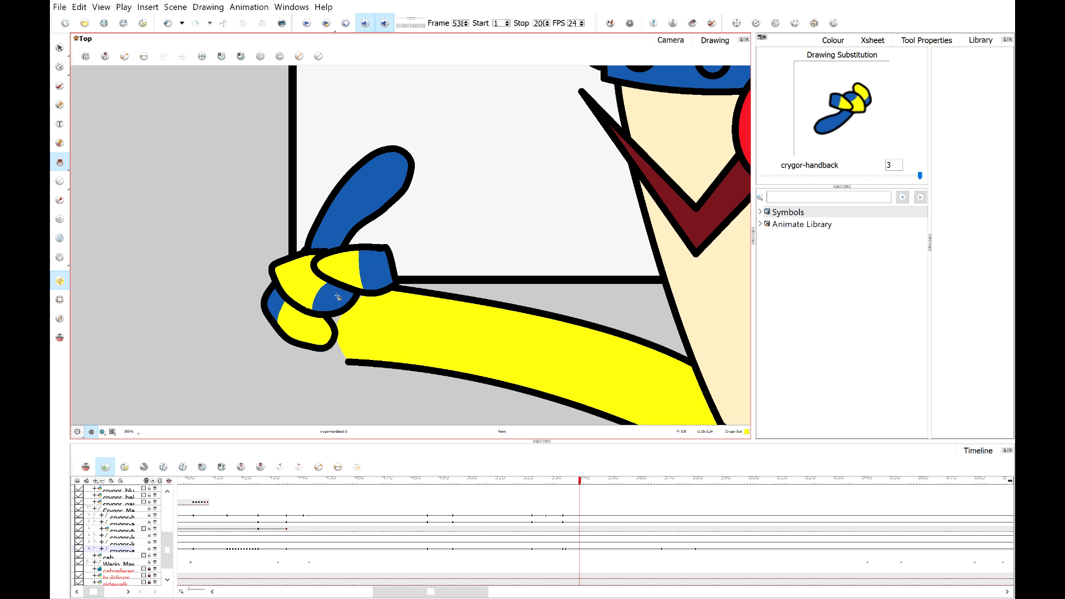
pyautogui.click(338, 298)
pyautogui.click(376, 270)
pyautogui.click(377, 190)
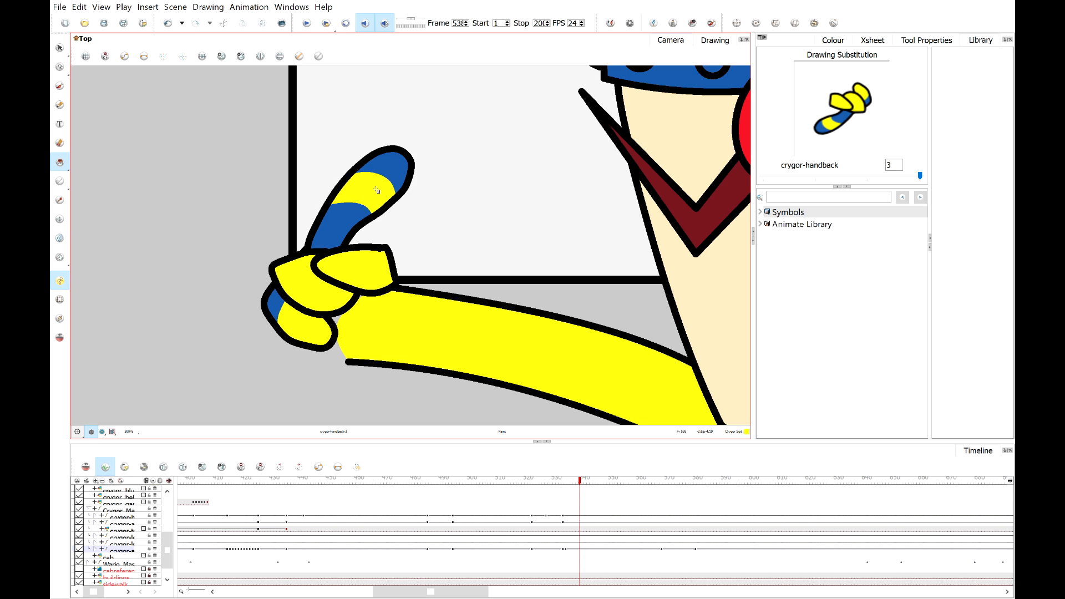
pyautogui.click(339, 221)
pyautogui.click(404, 168)
pyautogui.click(328, 240)
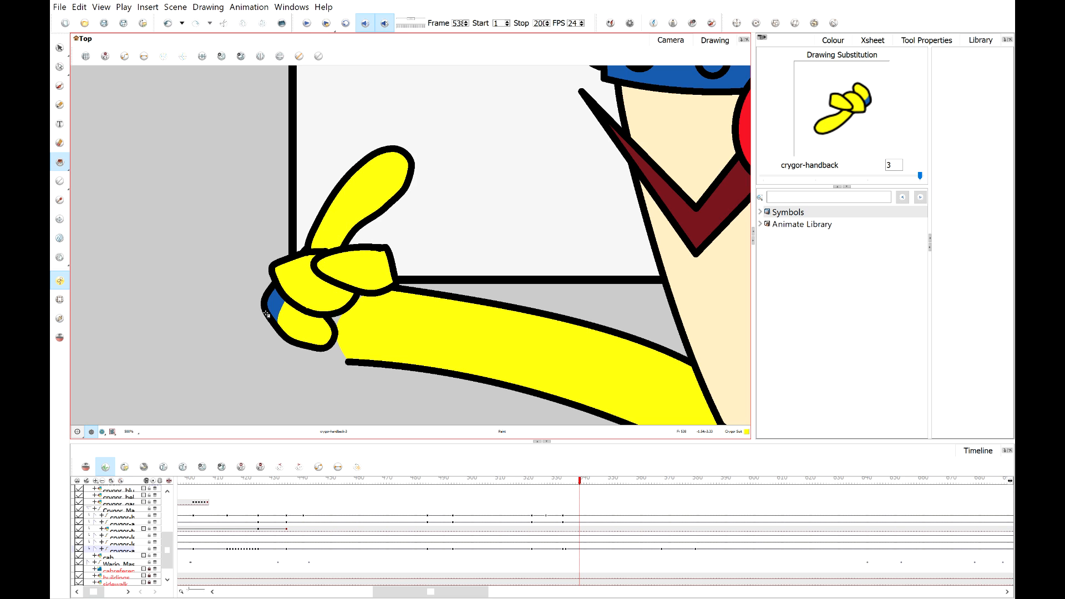
pyautogui.click(274, 305)
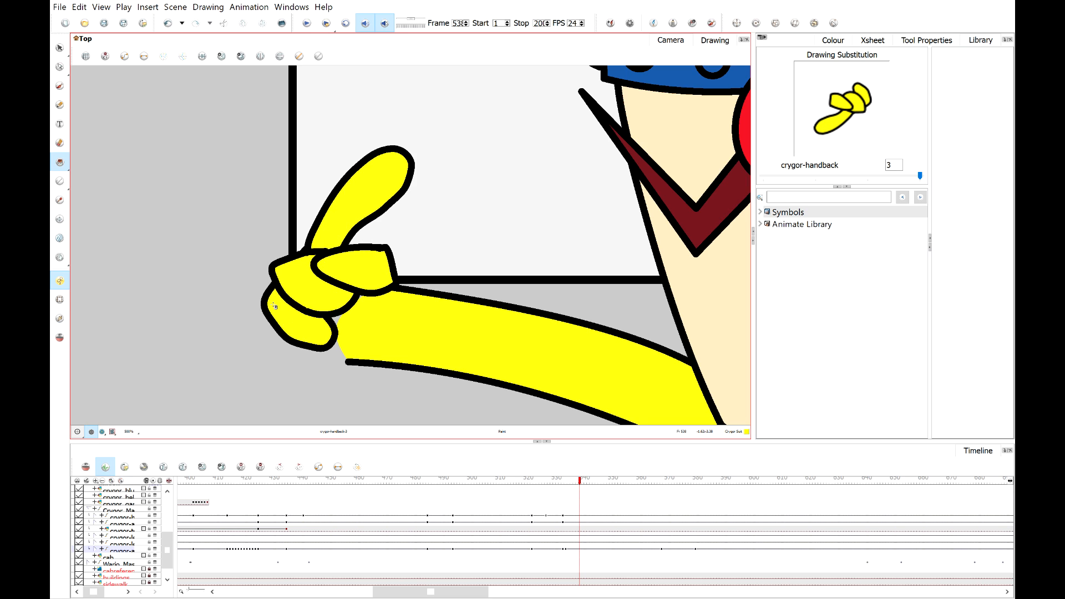
# Reshape the end of Crygor's arm with the Contour Editor so its lower edge joins the thumbs-up hand.
pyautogui.click(59, 299)
pyautogui.click(397, 317)
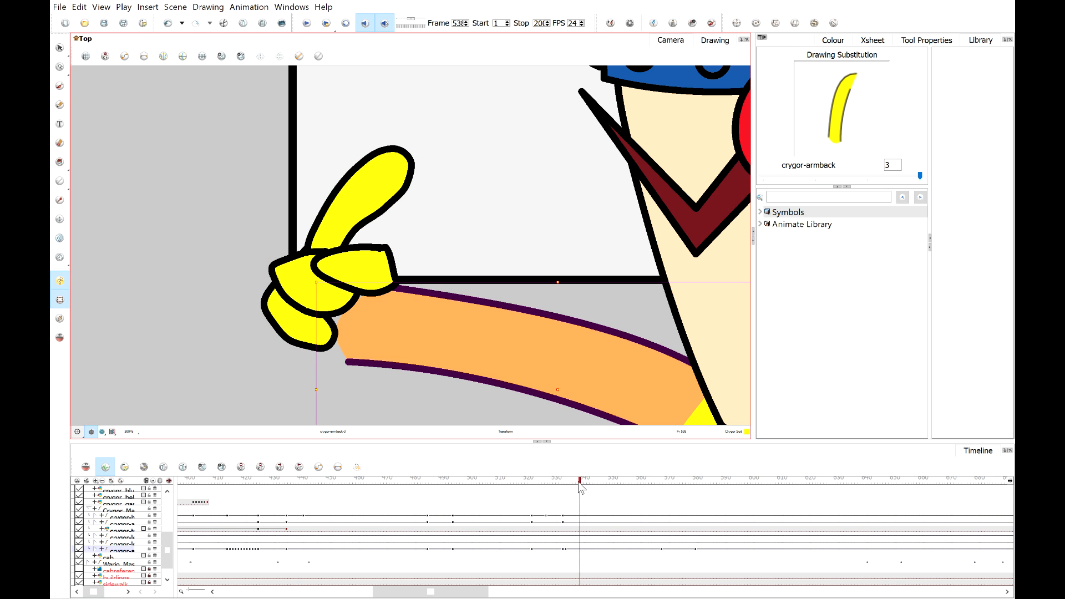
pyautogui.moveTo(579, 487)
pyautogui.mouseDown()
pyautogui.moveTo(537, 490)
pyautogui.moveTo(568, 487)
pyautogui.mouseUp()
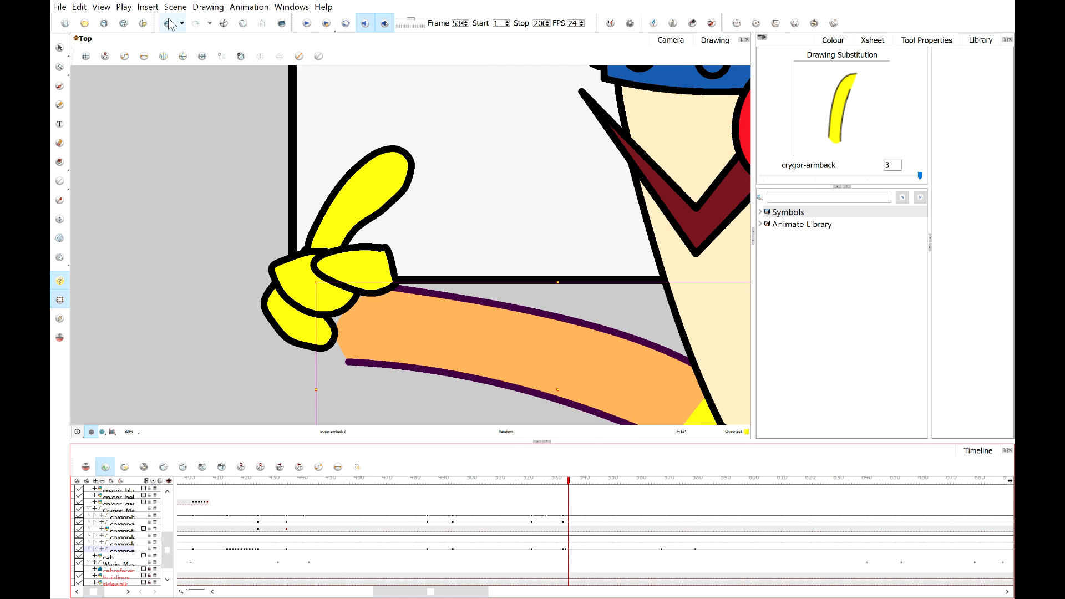
pyautogui.click(566, 485)
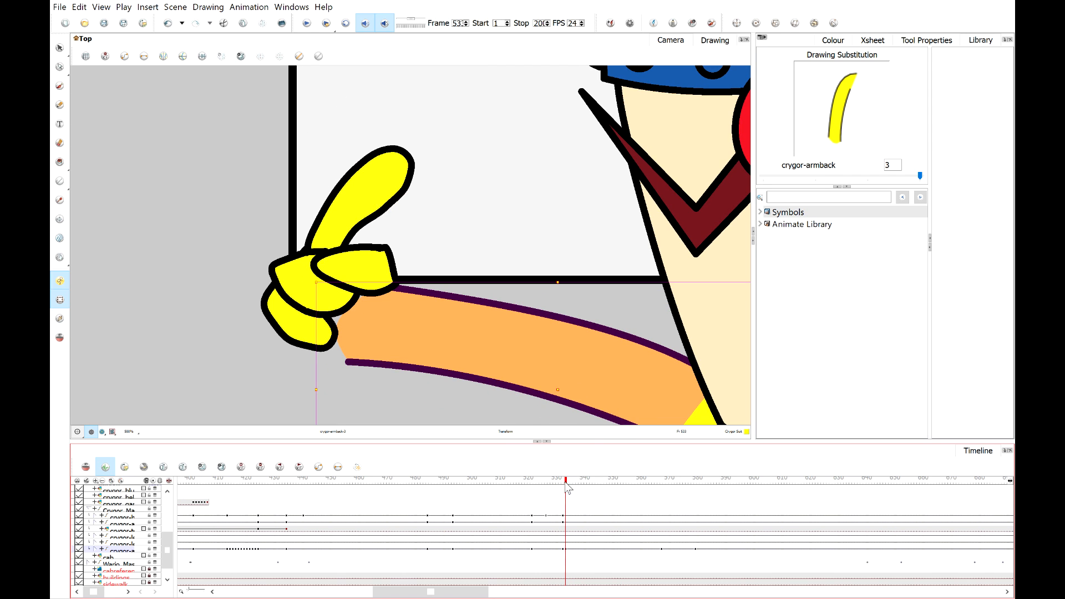
pyautogui.moveTo(566, 484); pyautogui.dragTo(565, 484)
pyautogui.click(60, 68)
pyautogui.click(355, 370)
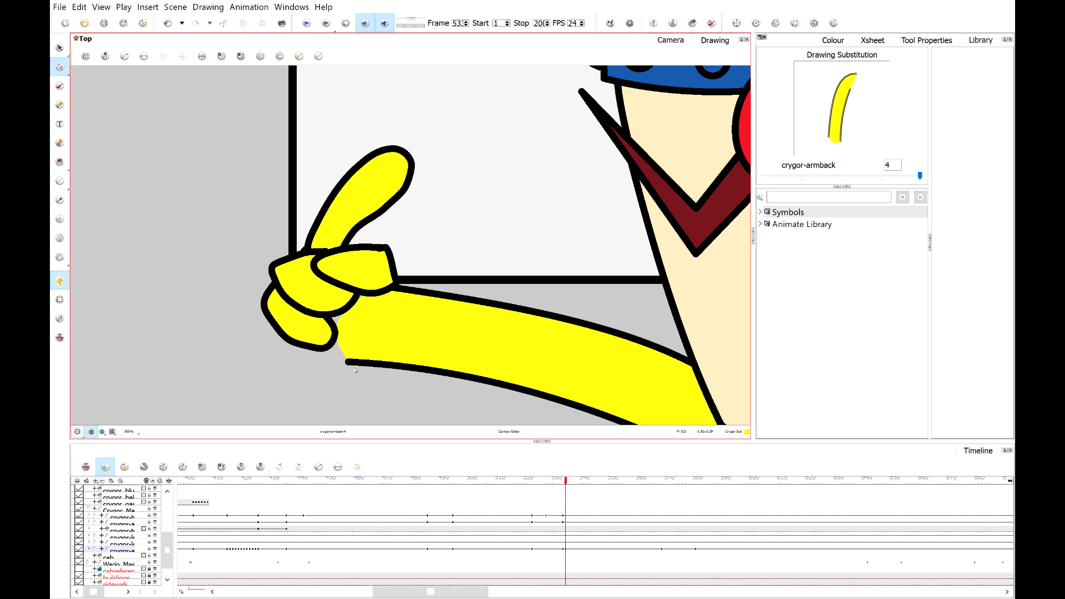
pyautogui.scroll(2, 357, 370)
pyautogui.click(350, 365)
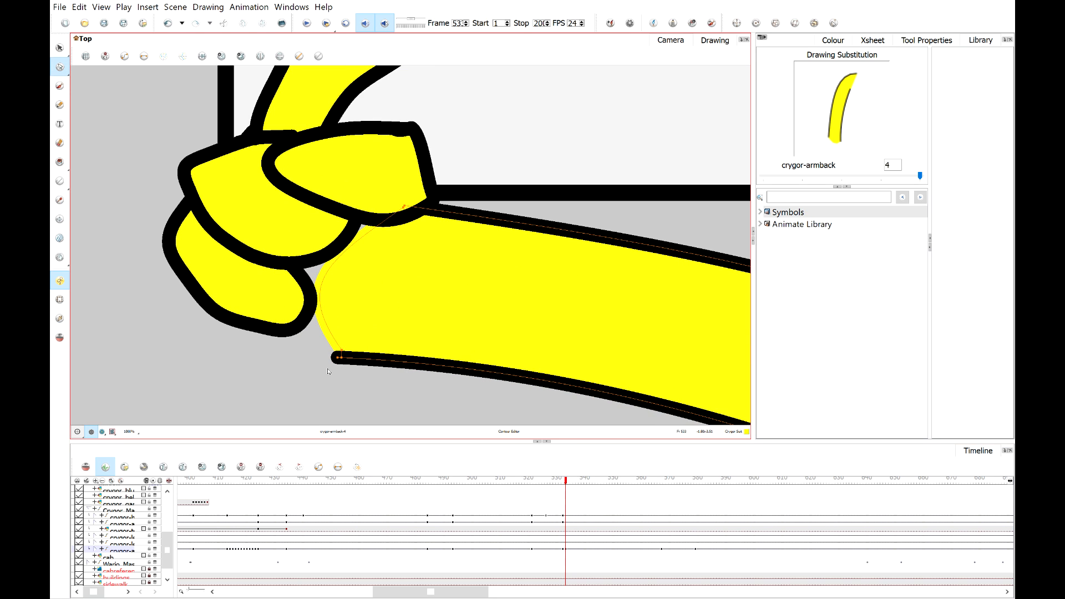
pyautogui.moveTo(341, 352); pyautogui.dragTo(312, 331)
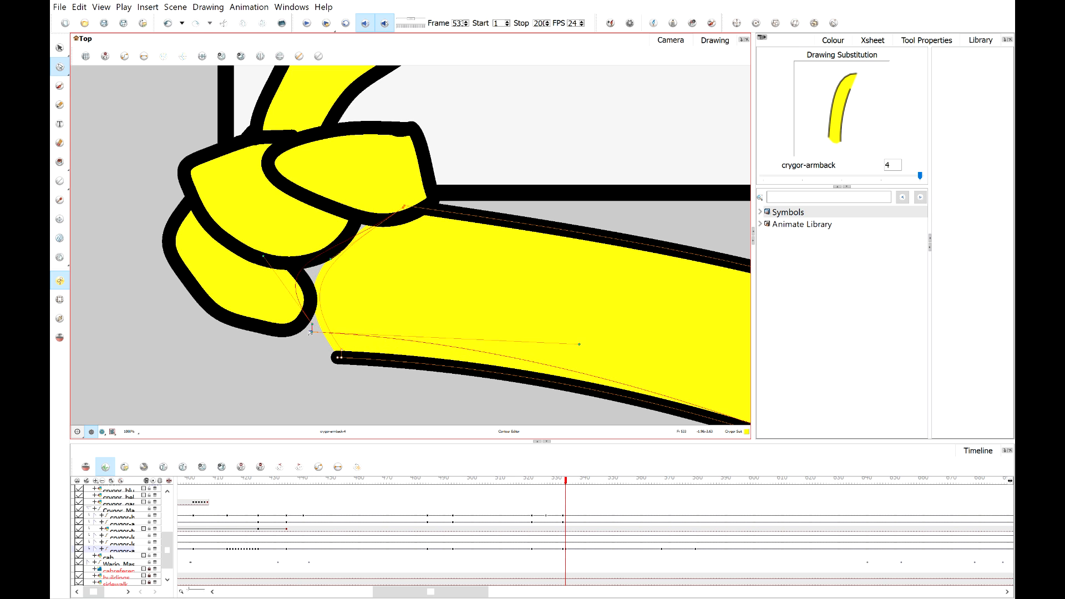
pyautogui.scroll(-4, 388, 271)
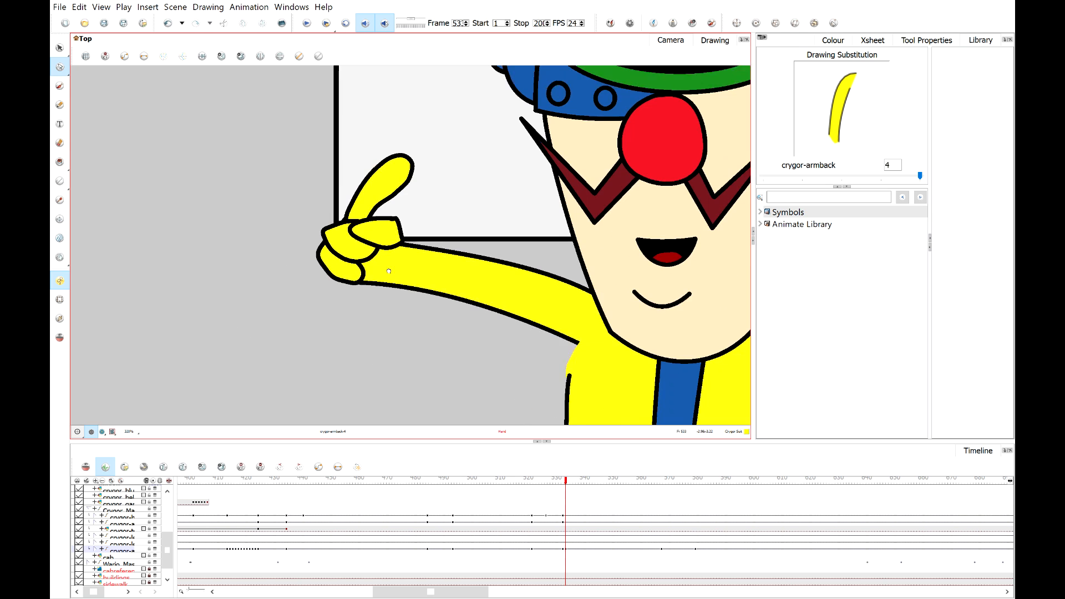
# On the thumbs-up frame, switch Crygor's back arm to drawing 4 in Drawing Substitution.
pyautogui.click(557, 483)
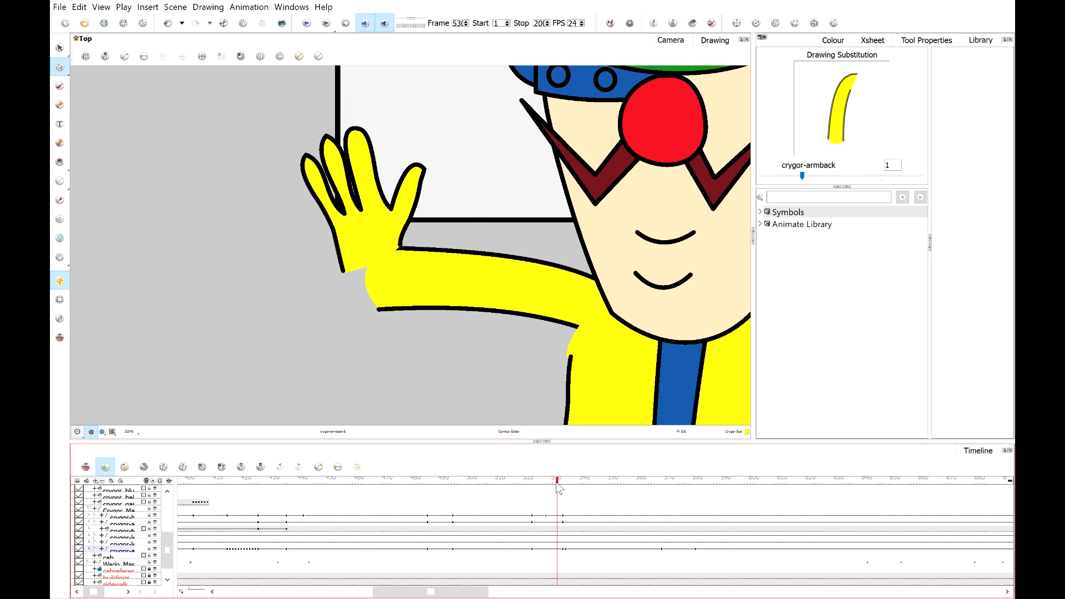
pyautogui.moveTo(557, 483); pyautogui.dragTo(553, 484)
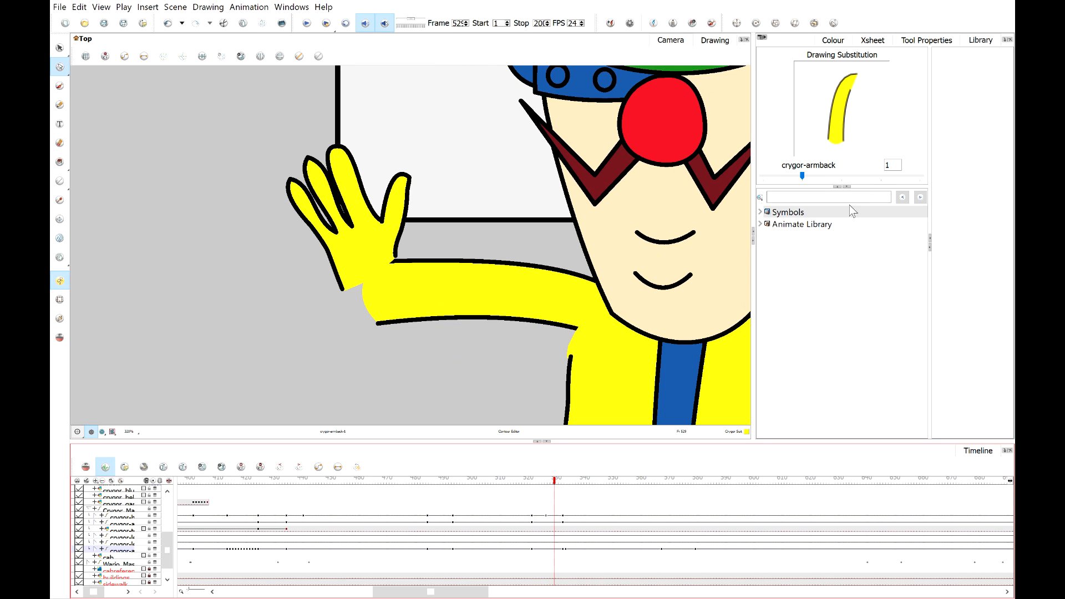
pyautogui.moveTo(799, 175); pyautogui.dragTo(920, 176)
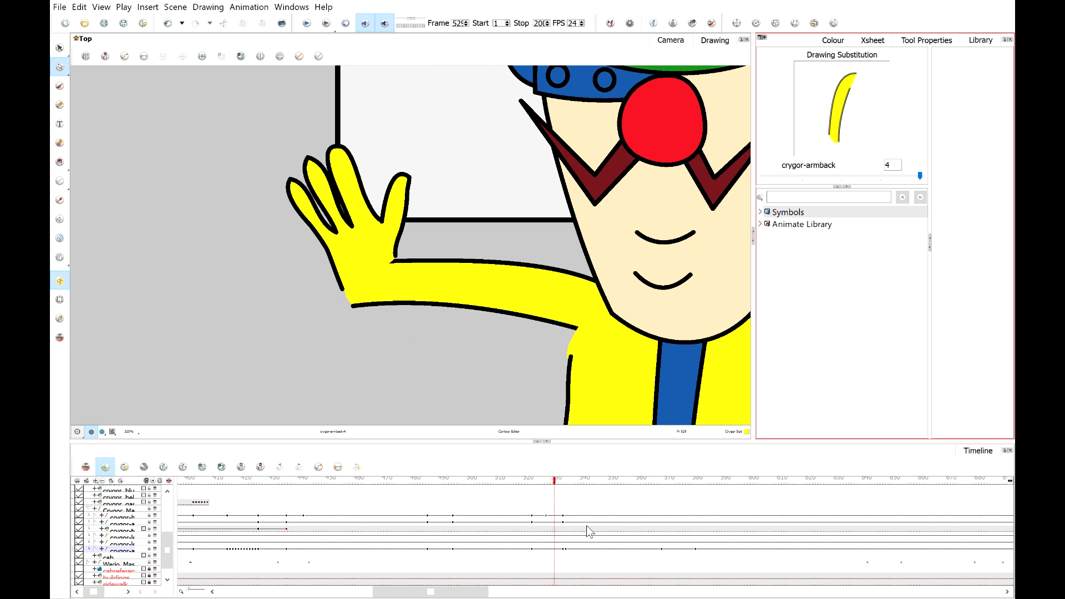
# Step back to an earlier frame and reposition Crygor's open hand drawing with the Transform tool.
pyautogui.moveTo(553, 483)
pyautogui.mouseDown()
pyautogui.moveTo(528, 485)
pyautogui.moveTo(545, 485)
pyautogui.mouseUp()
pyautogui.scroll(-2, 466, 291)
pyautogui.moveTo(501, 422); pyautogui.dragTo(500, 352)
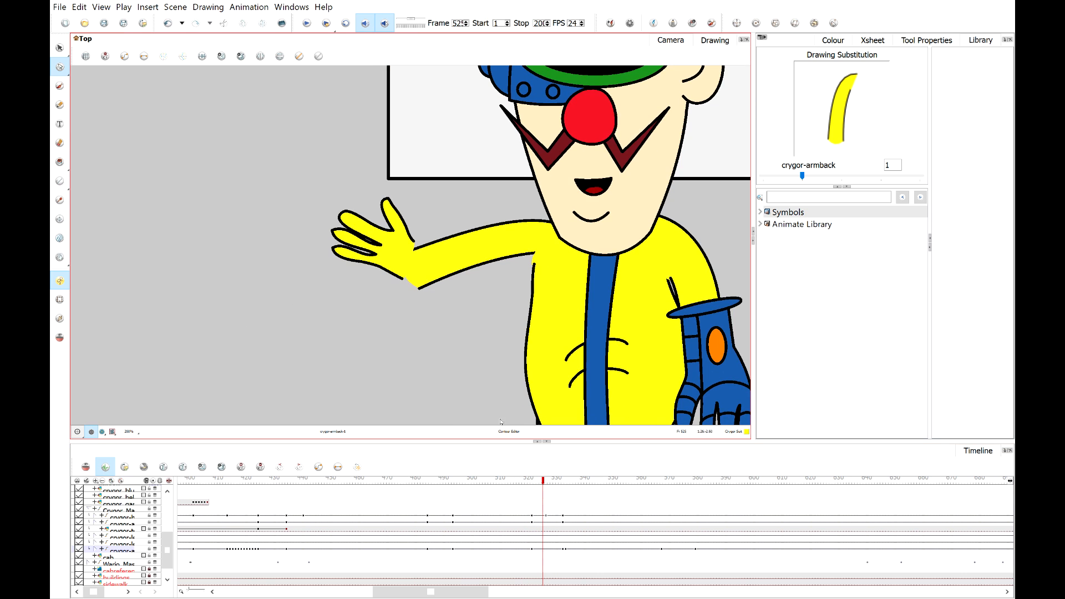
pyautogui.moveTo(529, 485); pyautogui.dragTo(541, 490)
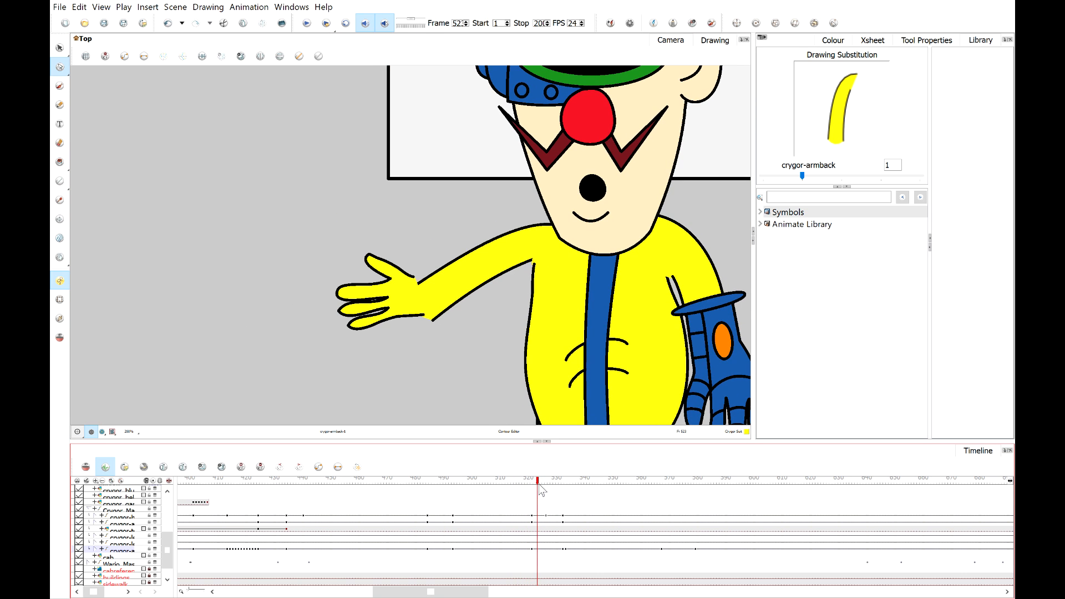
pyautogui.click(60, 300)
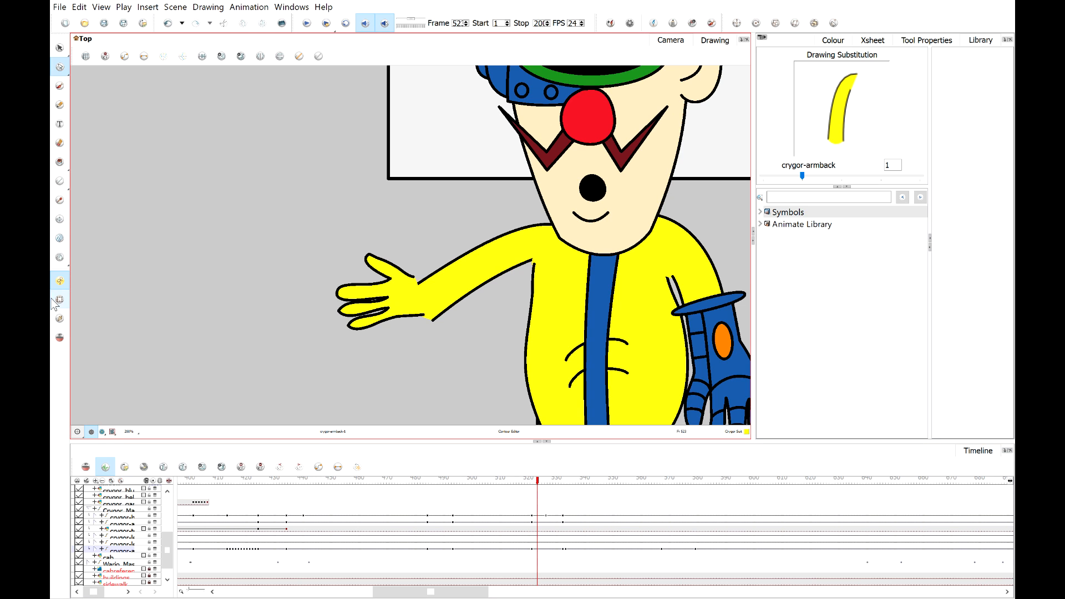
pyautogui.scroll(2, 388, 311)
pyautogui.click(405, 309)
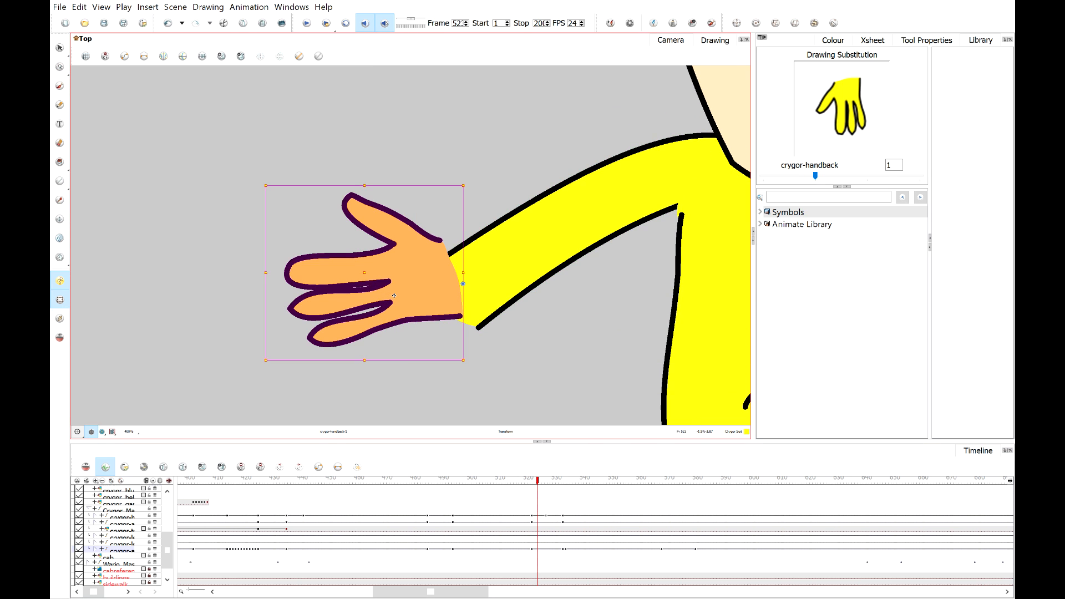
pyautogui.moveTo(404, 309); pyautogui.dragTo(415, 315)
# On the following frame, move and rotate the hand so its wrist sits on the end of the arm.
pyautogui.scroll(-2, 416, 315)
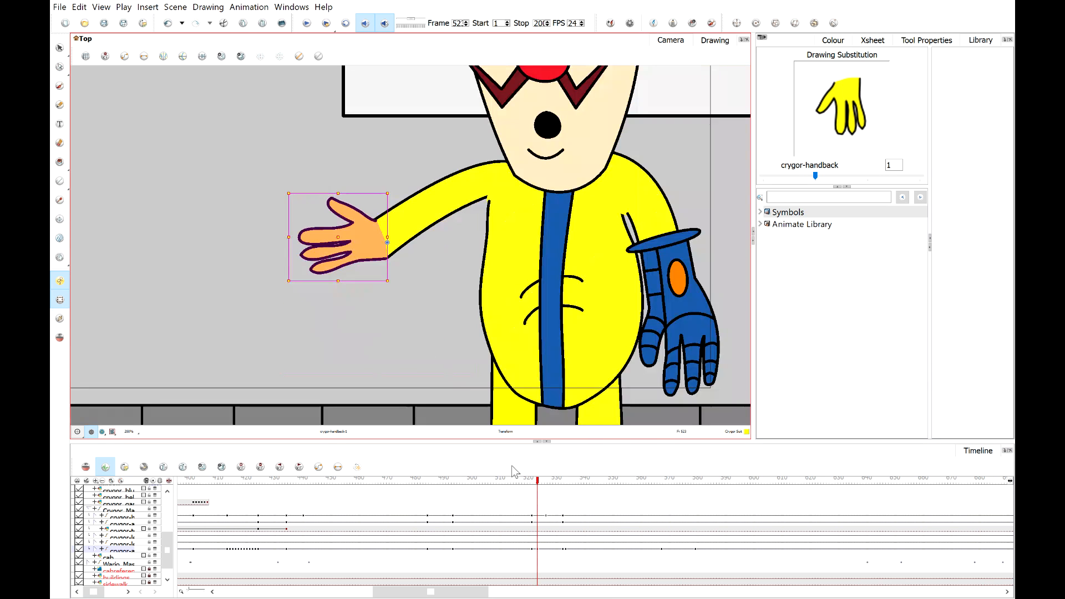
pyautogui.moveTo(537, 485); pyautogui.dragTo(549, 486)
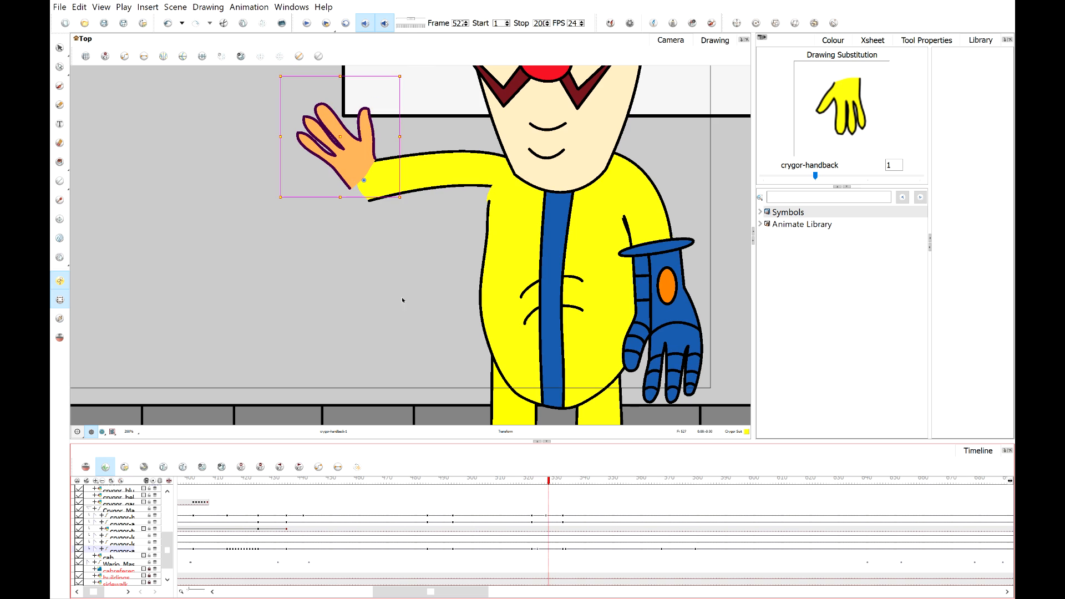
pyautogui.moveTo(359, 164)
pyautogui.mouseDown()
pyautogui.moveTo(363, 183)
pyautogui.moveTo(358, 169)
pyautogui.mouseUp()
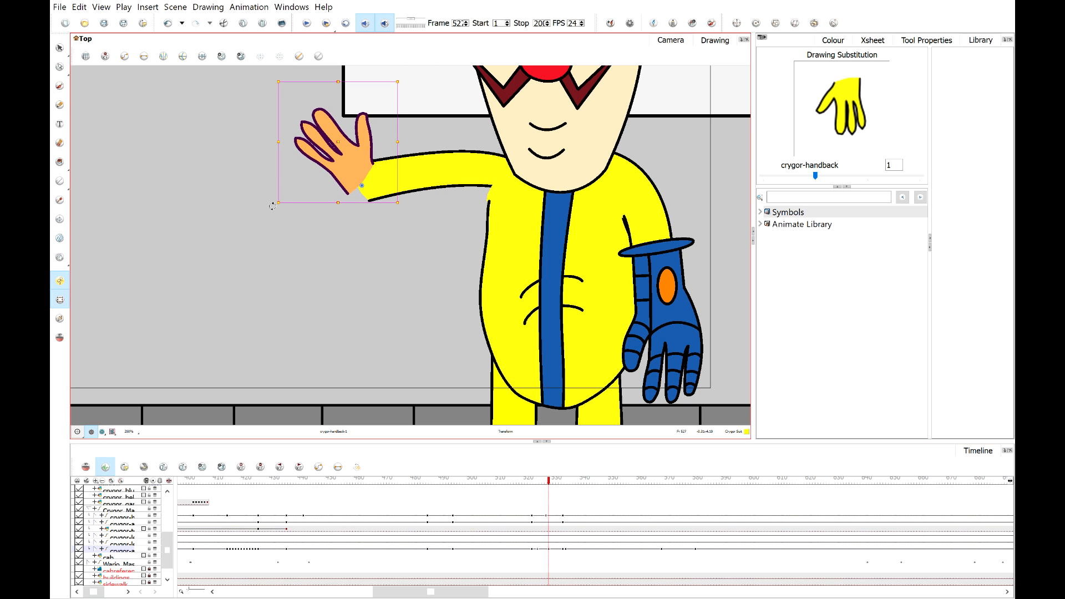
pyautogui.moveTo(273, 207); pyautogui.dragTo(296, 248)
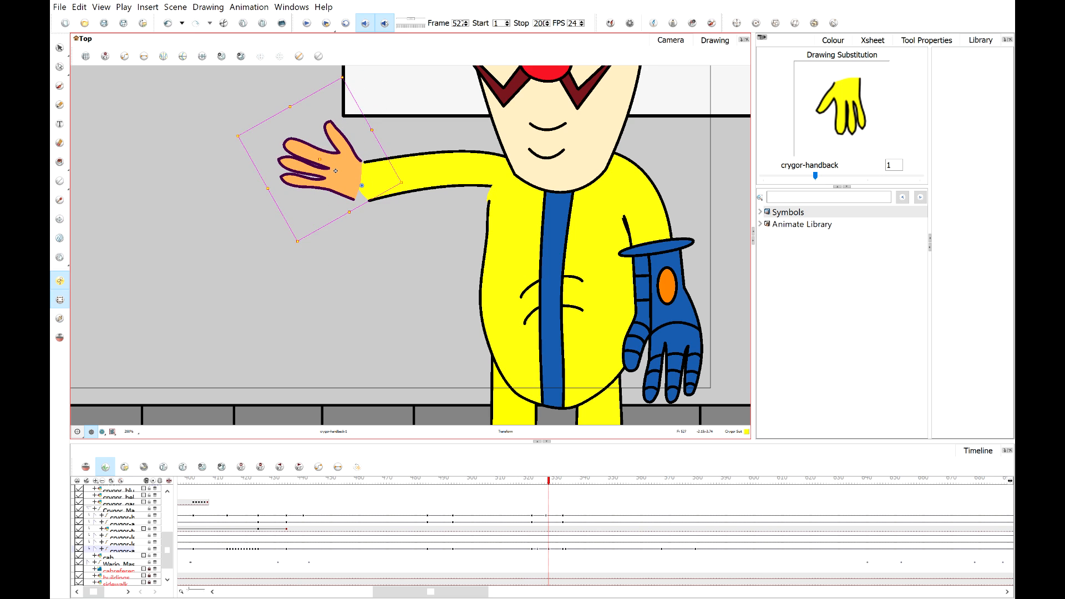
pyautogui.moveTo(336, 171); pyautogui.dragTo(348, 174)
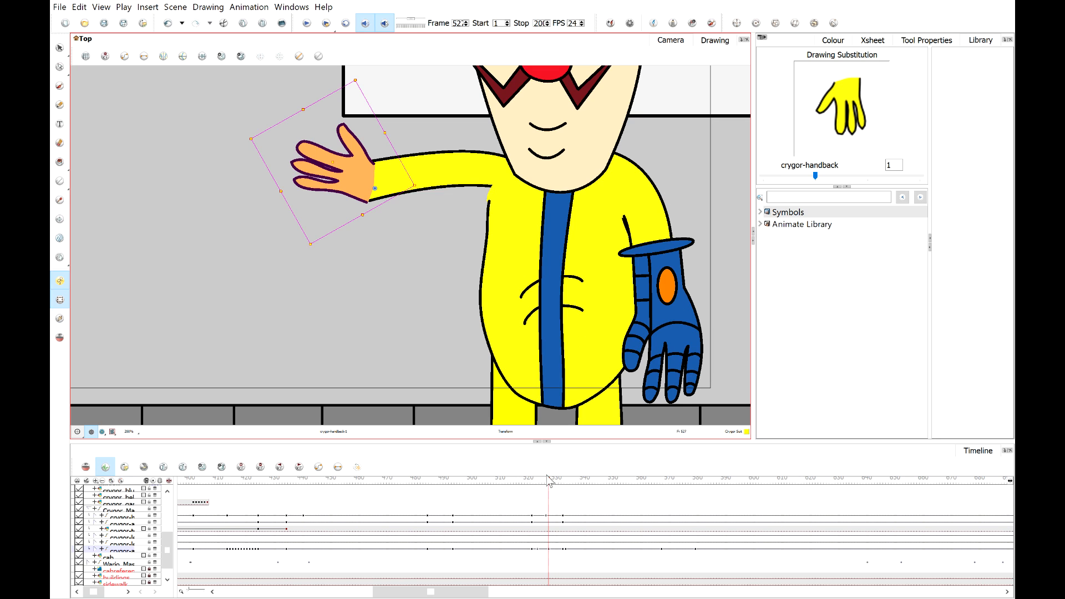
# On the next frame, rotate the hand to line up with the raised arm, then advance to frame 53.
pyautogui.moveTo(548, 481); pyautogui.dragTo(555, 481)
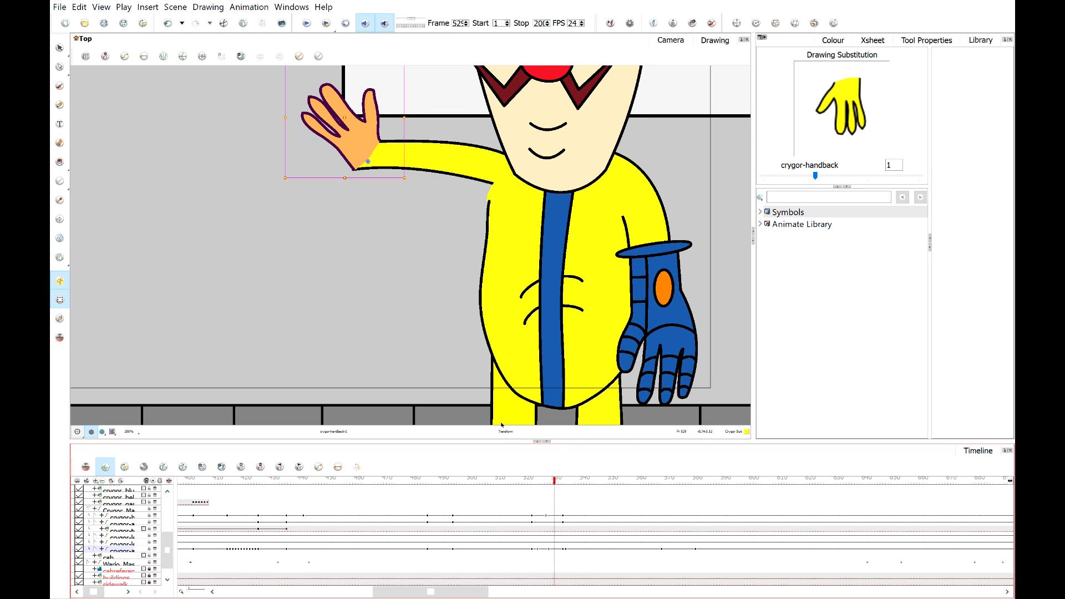
pyautogui.click(551, 481)
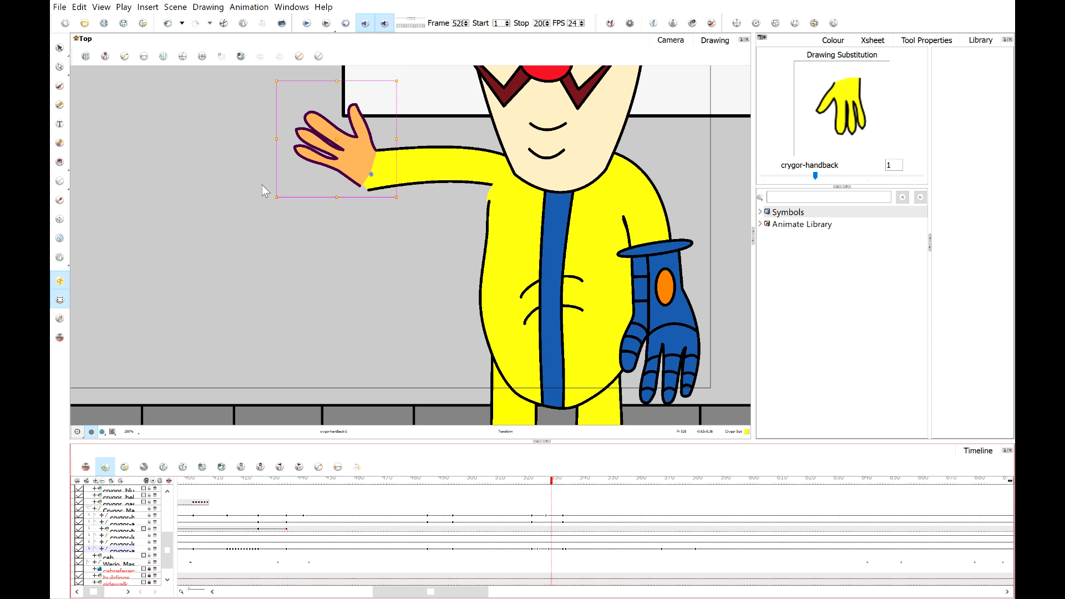
pyautogui.moveTo(272, 201); pyautogui.dragTo(286, 228)
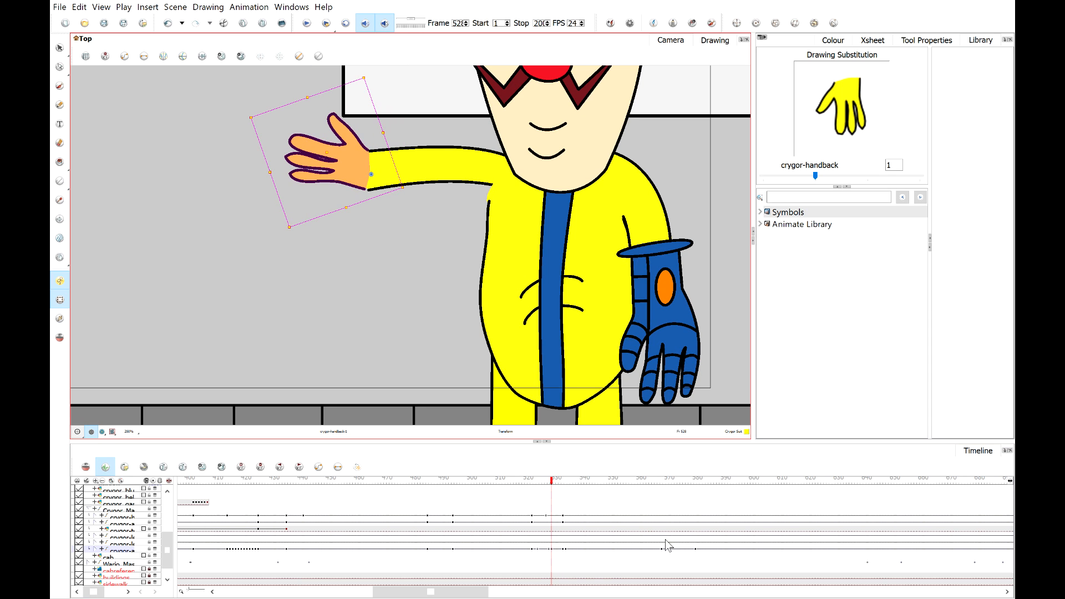
pyautogui.moveTo(552, 482); pyautogui.dragTo(560, 482)
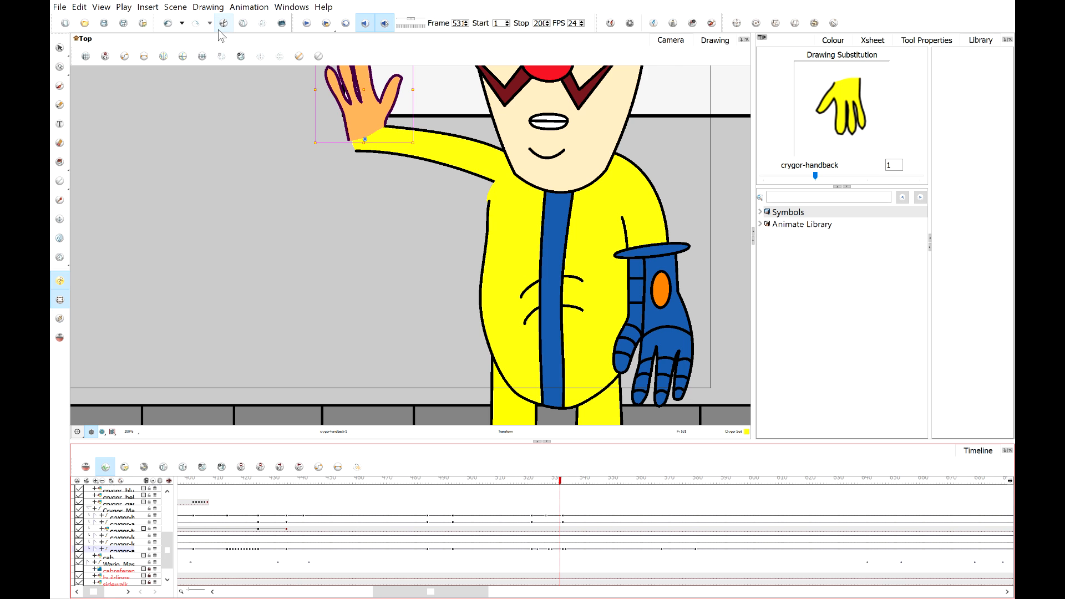
# Zoom in on the arm and pick the black Default Line colour with the Dropper.
pyautogui.scroll(2, 309, 154)
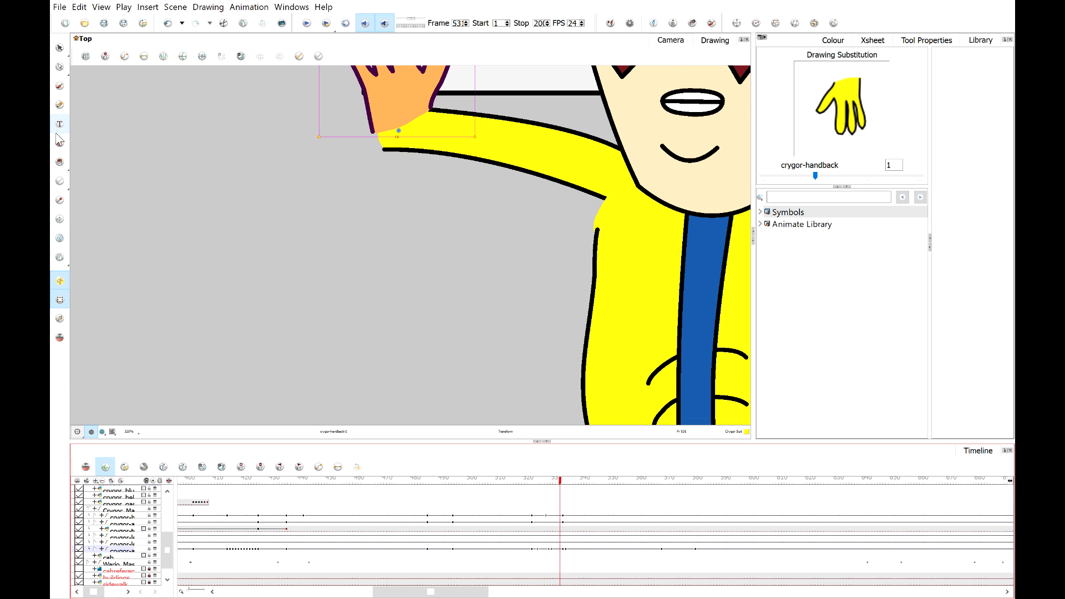
pyautogui.click(60, 104)
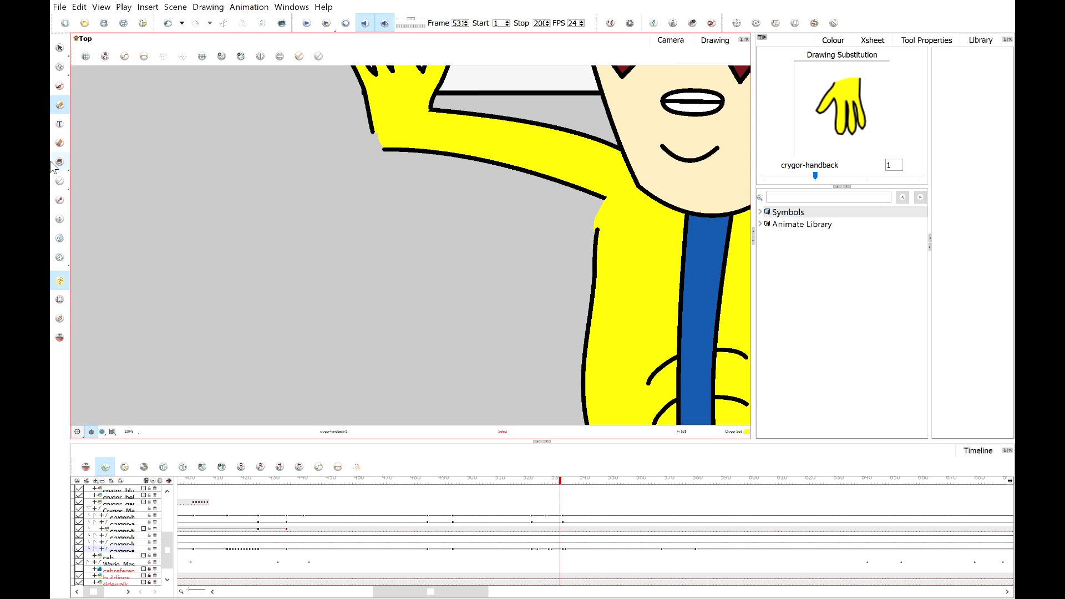
pyautogui.click(59, 200)
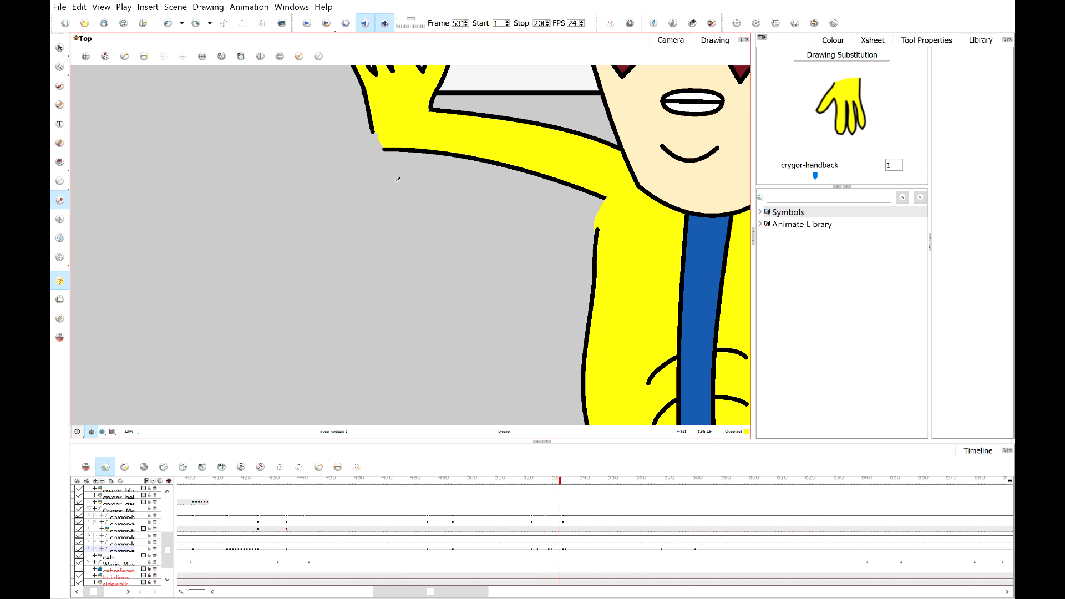
pyautogui.click(372, 111)
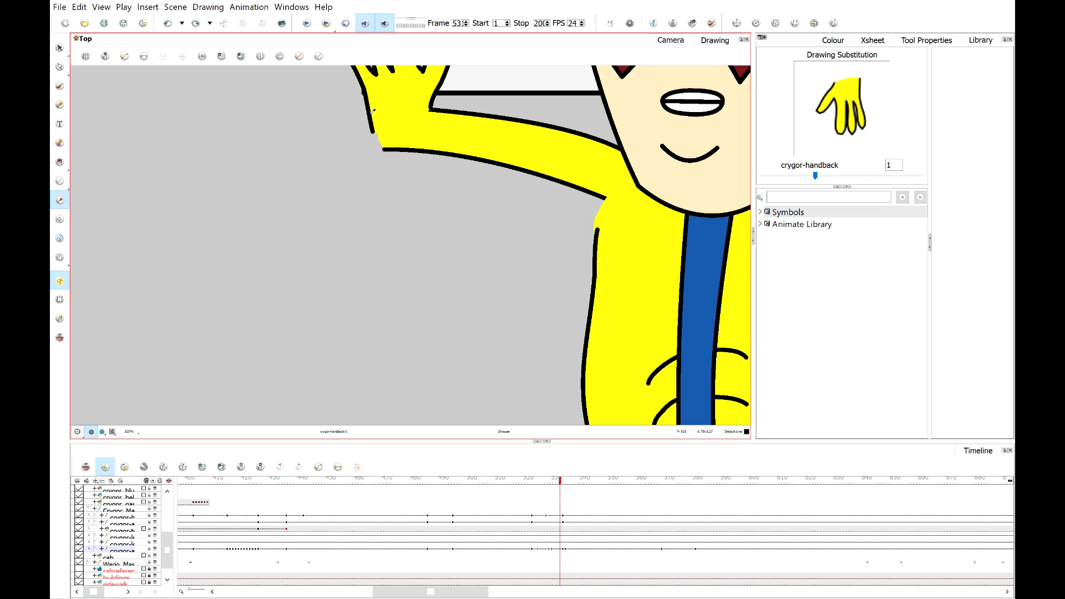
# Try to paint over the gap at the elbow of the raised yellow arm with the brush.
pyautogui.click(59, 105)
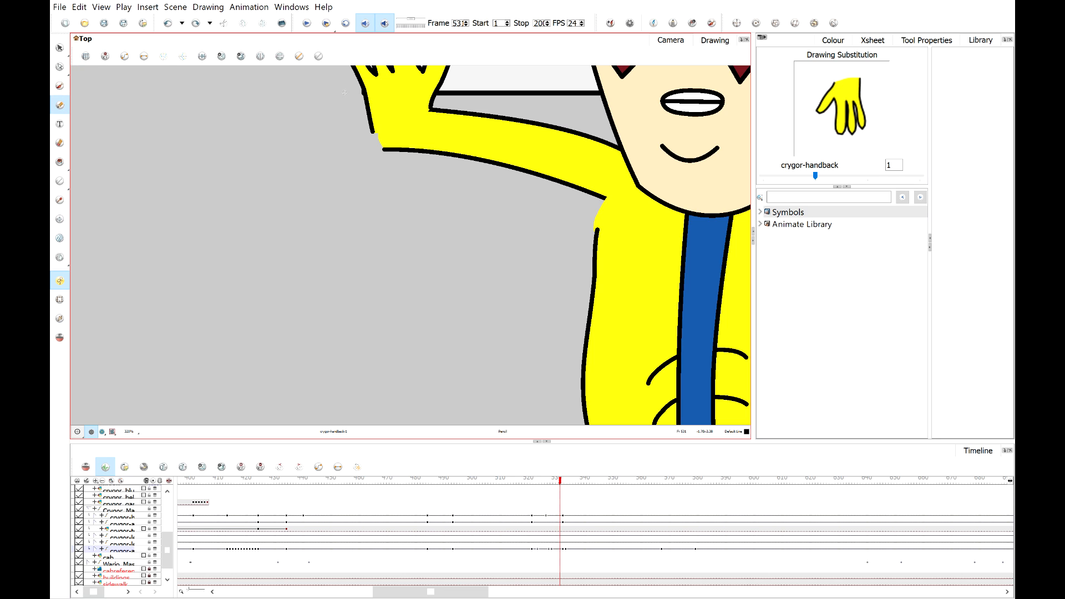
pyautogui.scroll(2, 340, 91)
pyautogui.scroll(2, 383, 121)
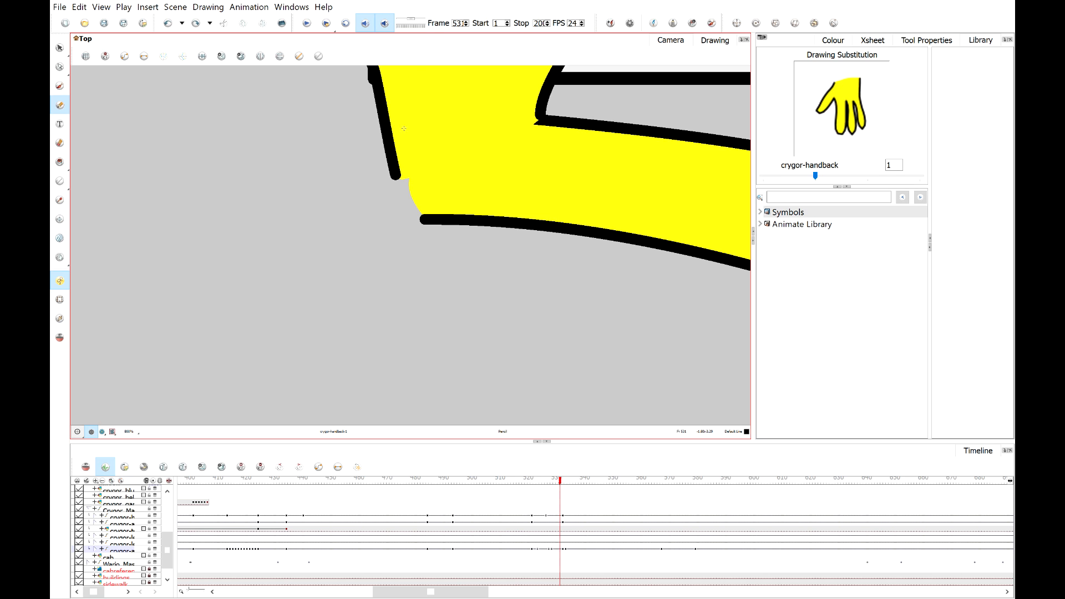
pyautogui.scroll(1, 405, 177)
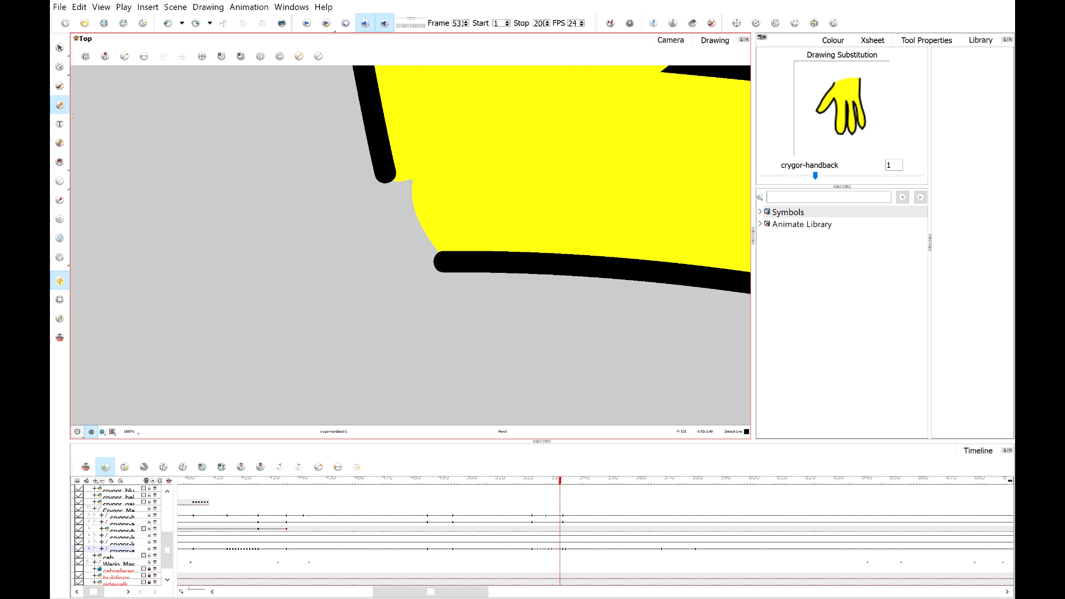
pyautogui.moveTo(377, 150); pyautogui.dragTo(436, 262)
pyautogui.hotkey('ctrl', 'z')
pyautogui.moveTo(375, 165); pyautogui.dragTo(429, 257)
pyautogui.hotkey('ctrl', 'z')
pyautogui.moveTo(378, 158)
pyautogui.mouseDown()
pyautogui.moveTo(434, 247)
pyautogui.moveTo(451, 250)
pyautogui.moveTo(404, 223)
pyautogui.moveTo(383, 165)
pyautogui.mouseUp()
pyautogui.hotkey('ctrl', 'z')
pyautogui.scroll(-4, 422, 245)
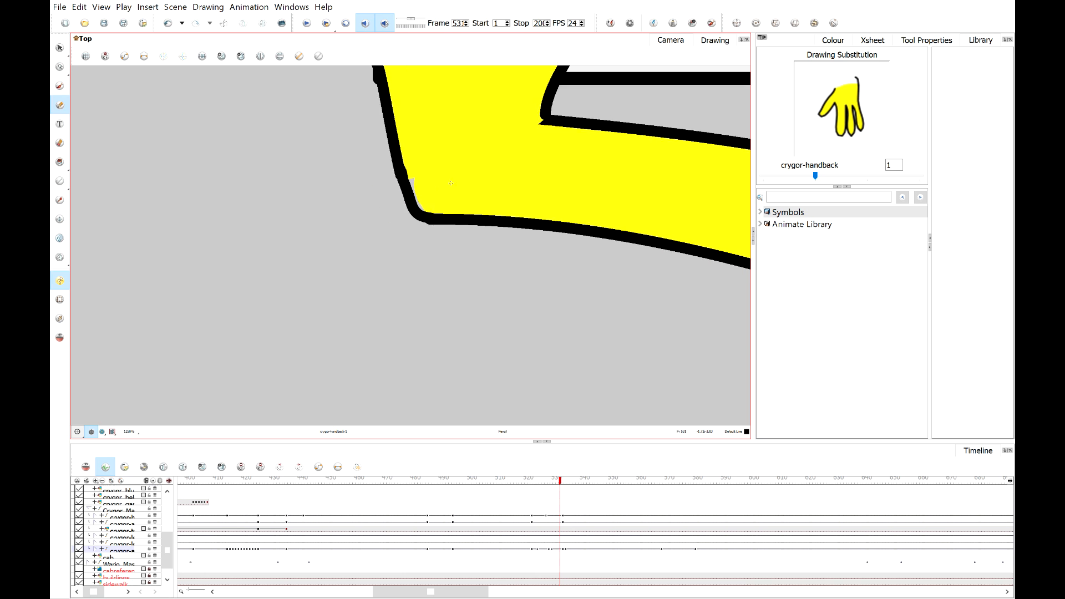
pyautogui.hotkey('ctrl', 'z')
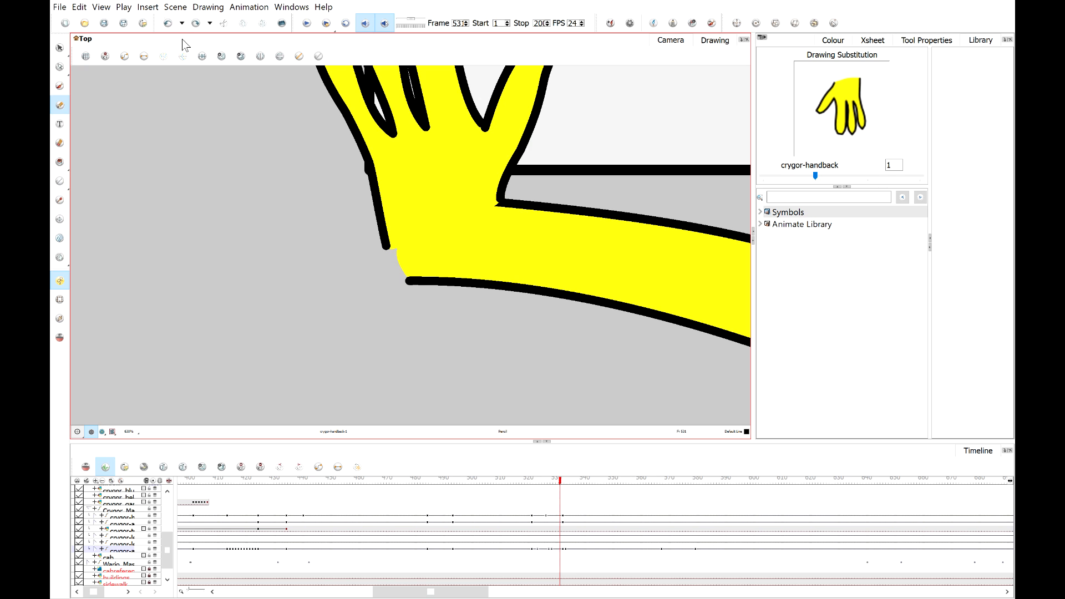
# On frame 53, brush over the gap where the hand drawing meets the raised arm.
pyautogui.click(232, 106)
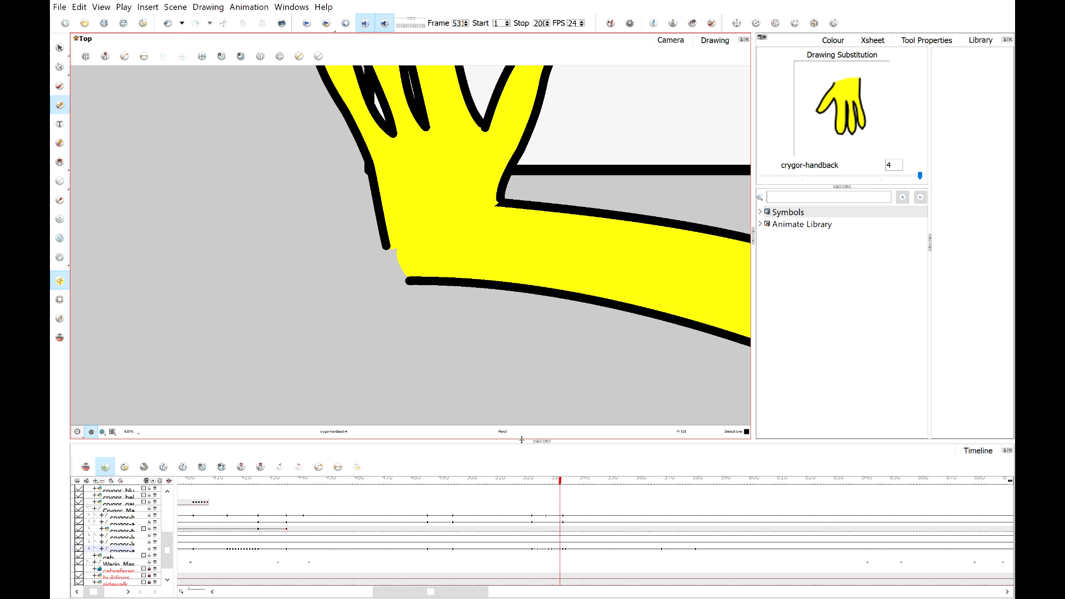
pyautogui.click(552, 488)
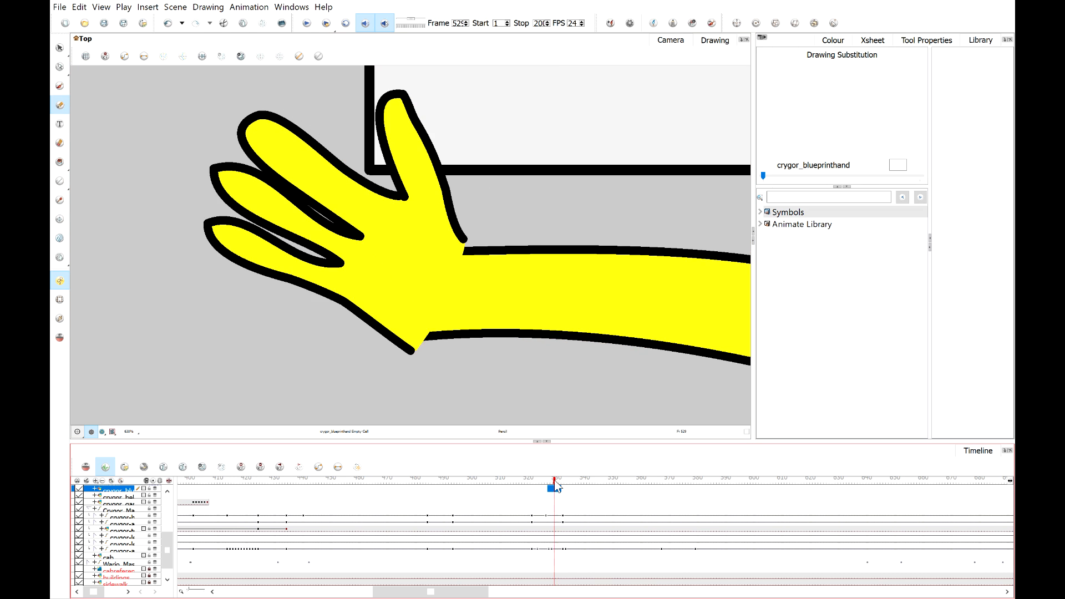
pyautogui.moveTo(555, 481); pyautogui.dragTo(560, 480)
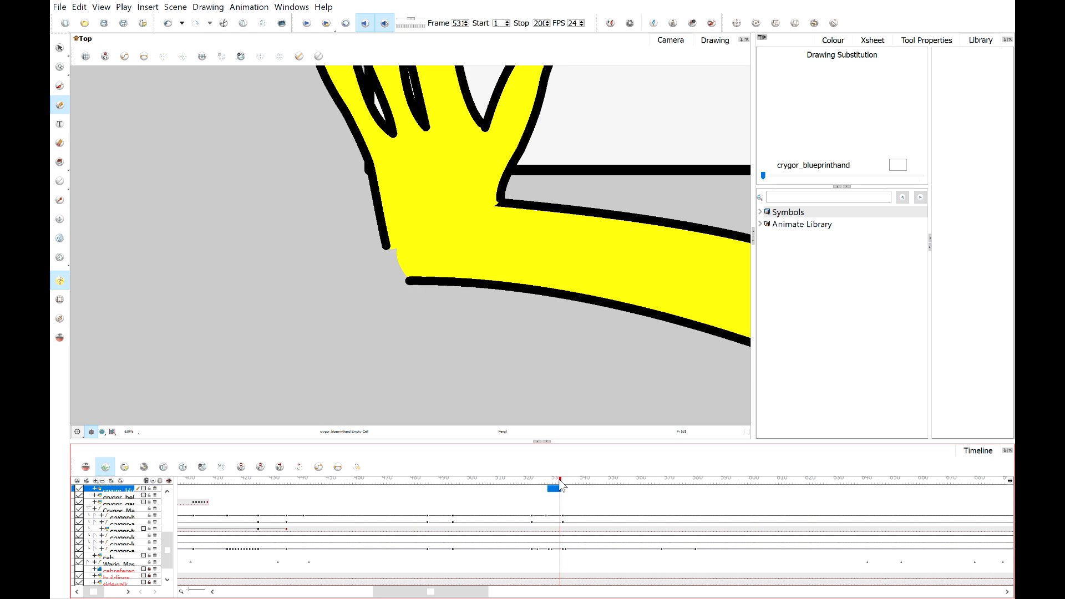
pyautogui.click(59, 300)
pyautogui.click(435, 242)
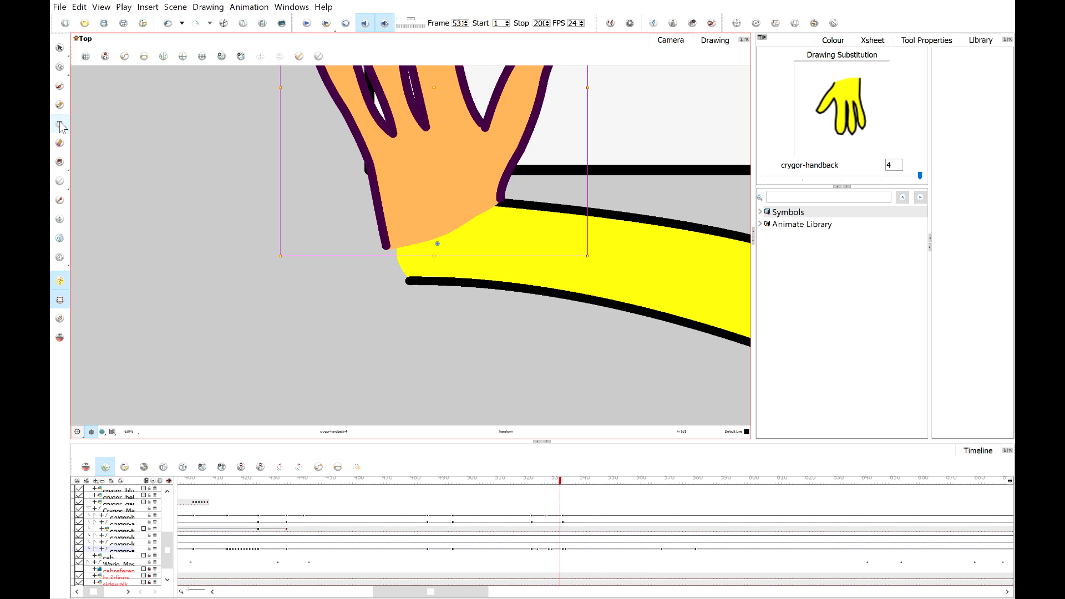
pyautogui.hotkey('alt', '/')
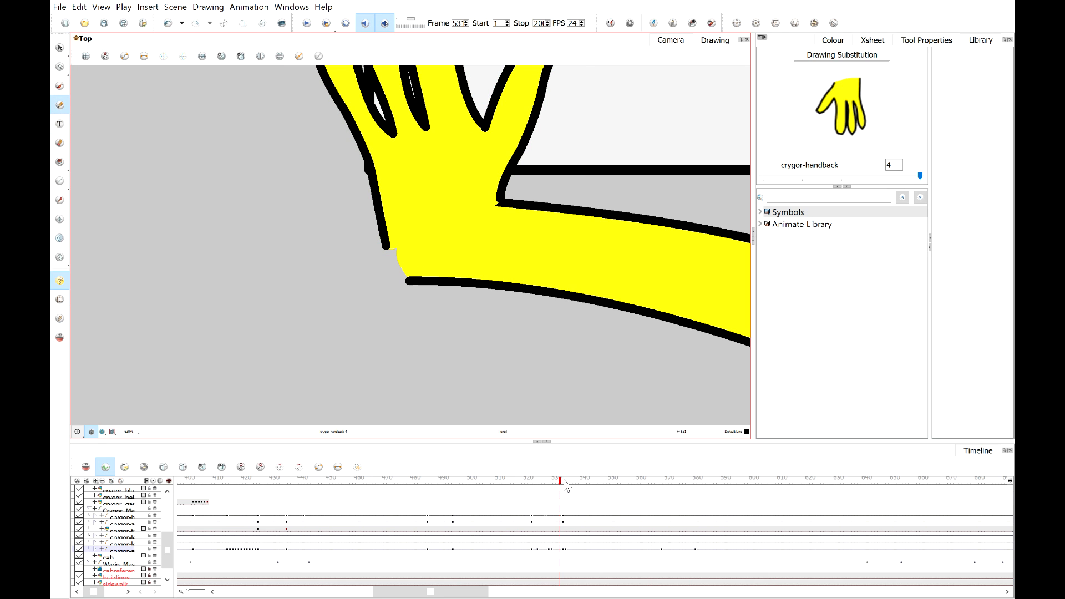
pyautogui.moveTo(565, 484)
pyautogui.mouseDown()
pyautogui.moveTo(547, 485)
pyautogui.moveTo(561, 484)
pyautogui.mouseUp()
pyautogui.press('2')
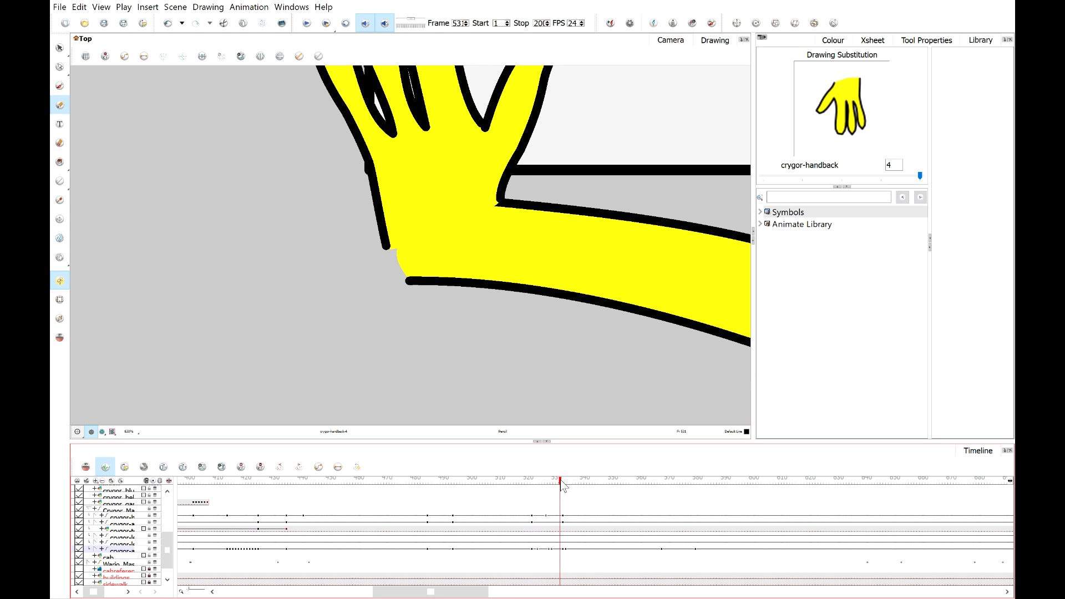
pyautogui.press('2')
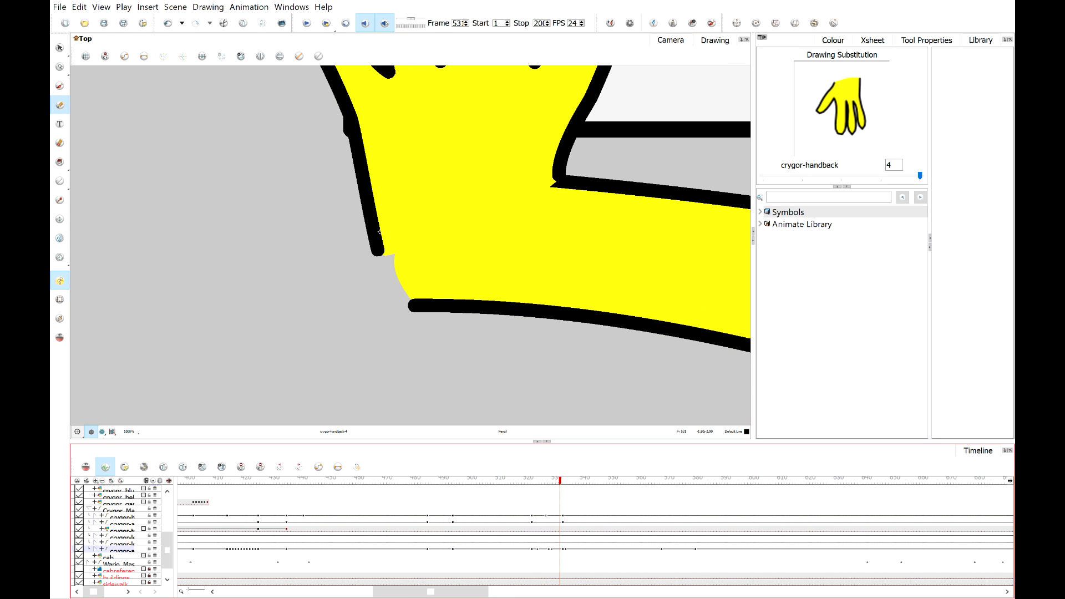
pyautogui.moveTo(380, 232); pyautogui.dragTo(438, 314)
# Brush over the remaining gray notch at the elbow in the Crygor Suit colour.
pyautogui.scroll(-3, 451, 210)
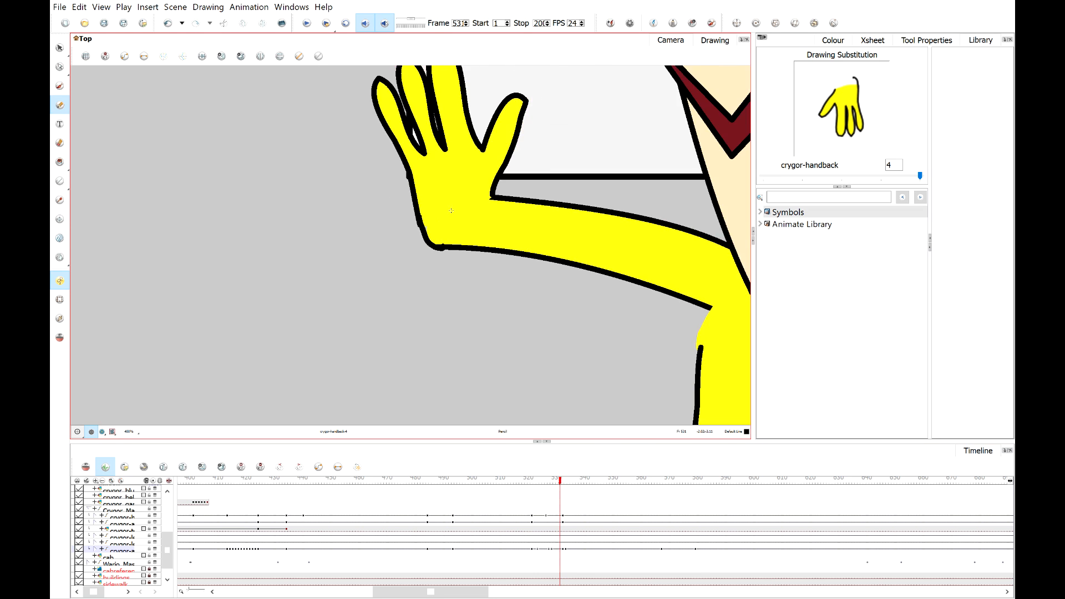
pyautogui.scroll(-2, 451, 210)
pyautogui.moveTo(563, 488); pyautogui.dragTo(566, 487)
pyautogui.scroll(3, 421, 167)
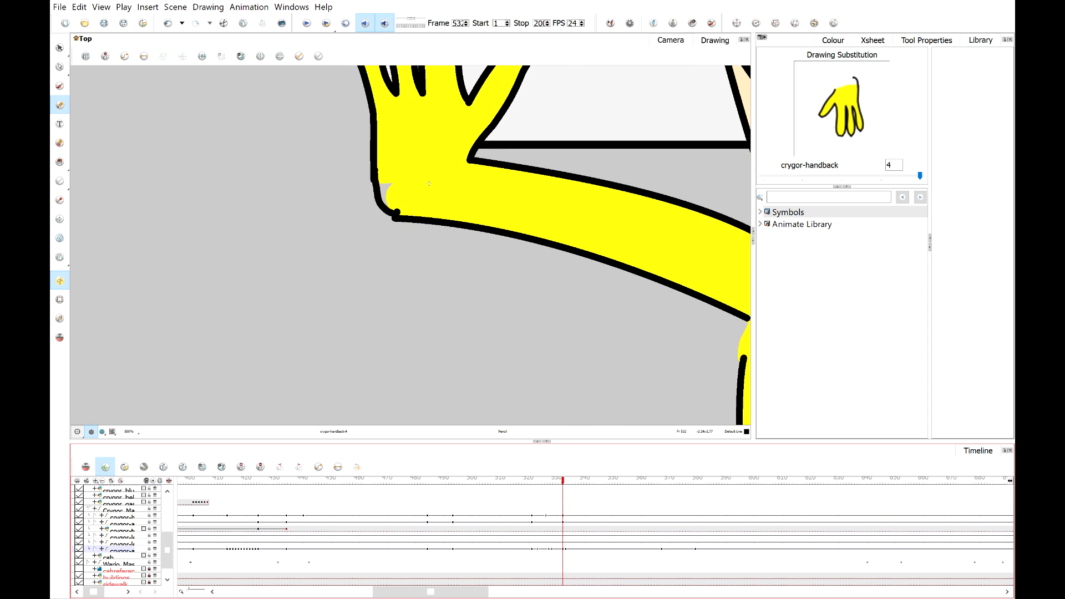
pyautogui.click(59, 199)
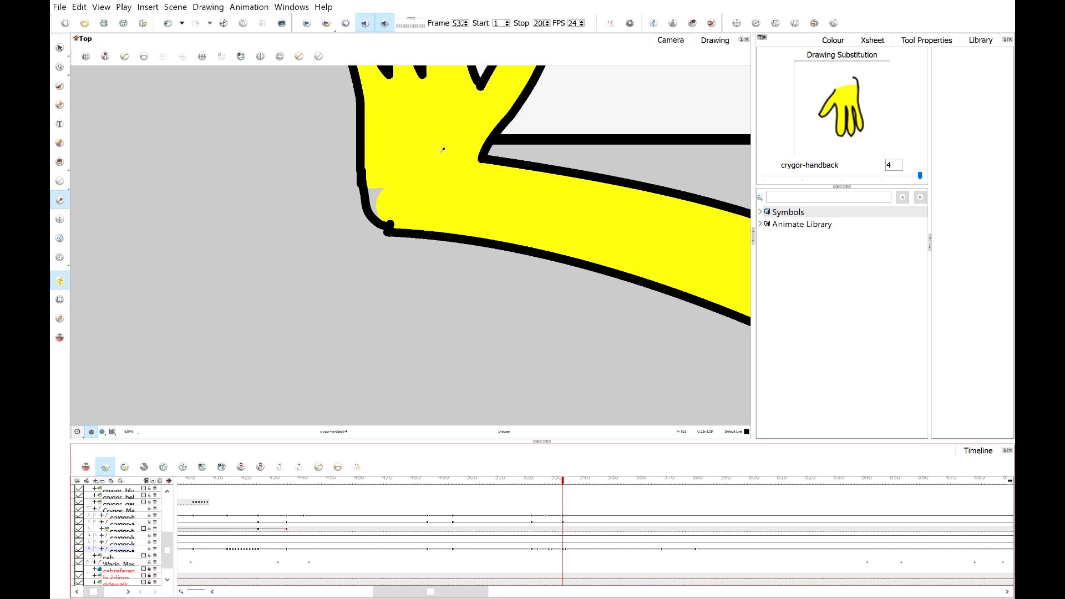
pyautogui.click(59, 105)
pyautogui.scroll(2, 381, 199)
pyautogui.moveTo(382, 199)
pyautogui.mouseDown()
pyautogui.moveTo(347, 197)
pyautogui.moveTo(359, 243)
pyautogui.moveTo(347, 210)
pyautogui.mouseUp()
pyautogui.scroll(-4, 394, 171)
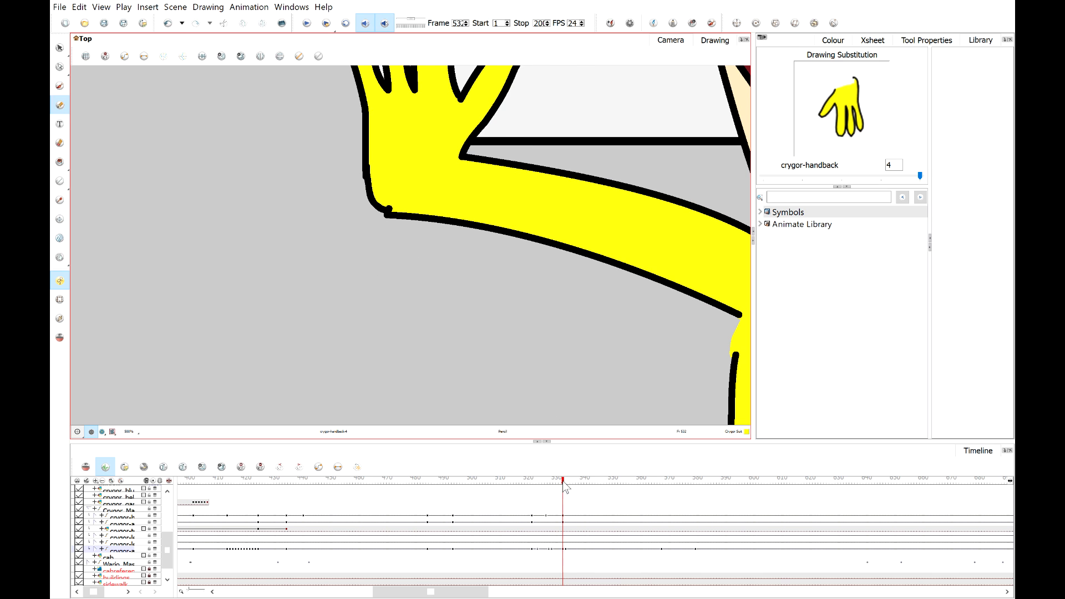
# Scrub back to frame 49 and play the scene to review Crygor's arm.
pyautogui.moveTo(564, 480); pyautogui.dragTo(580, 481)
pyautogui.scroll(-6, 485, 240)
pyautogui.scroll(6, 525, 237)
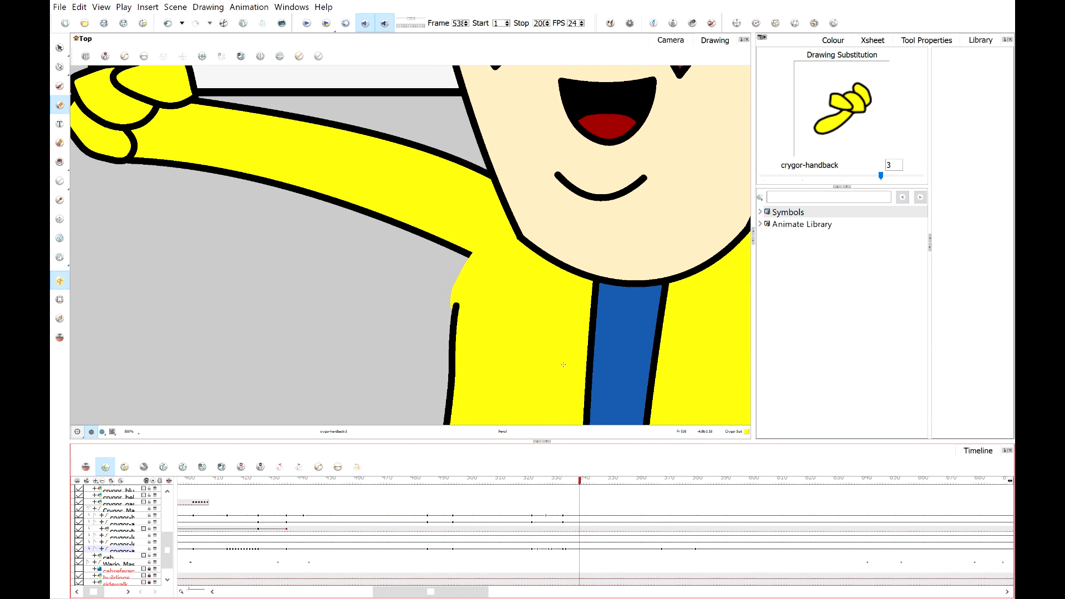
pyautogui.scroll(-6, 447, 260)
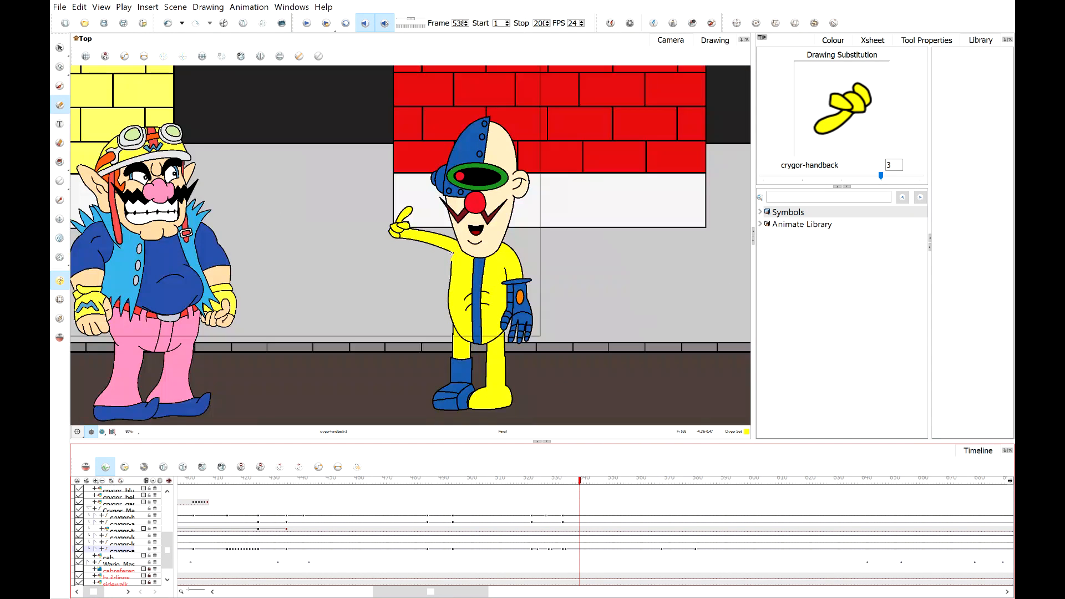
pyautogui.moveTo(569, 481); pyautogui.dragTo(464, 480)
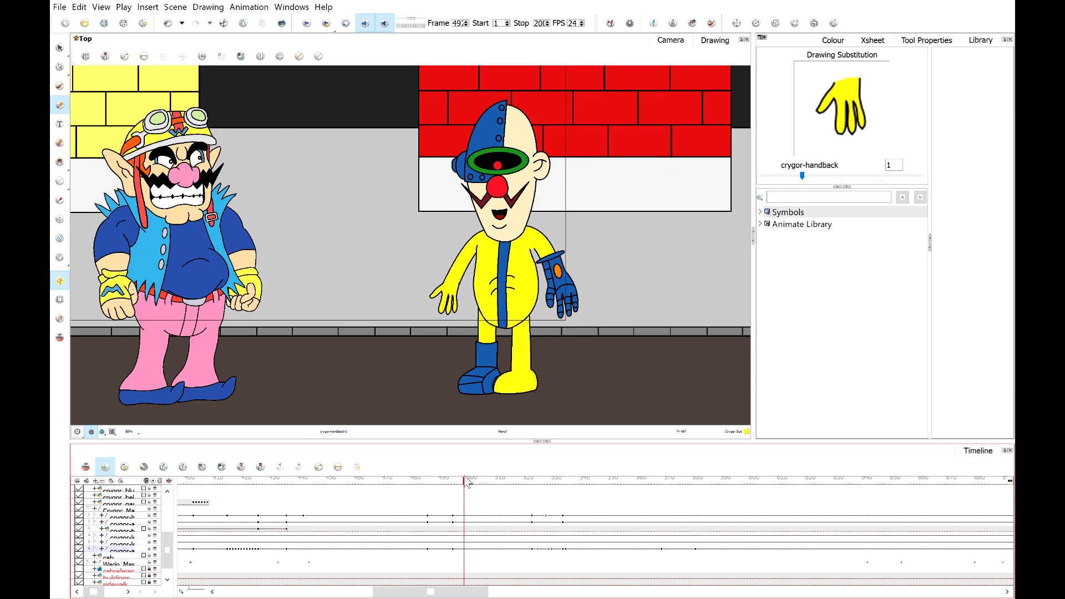
pyautogui.click(307, 24)
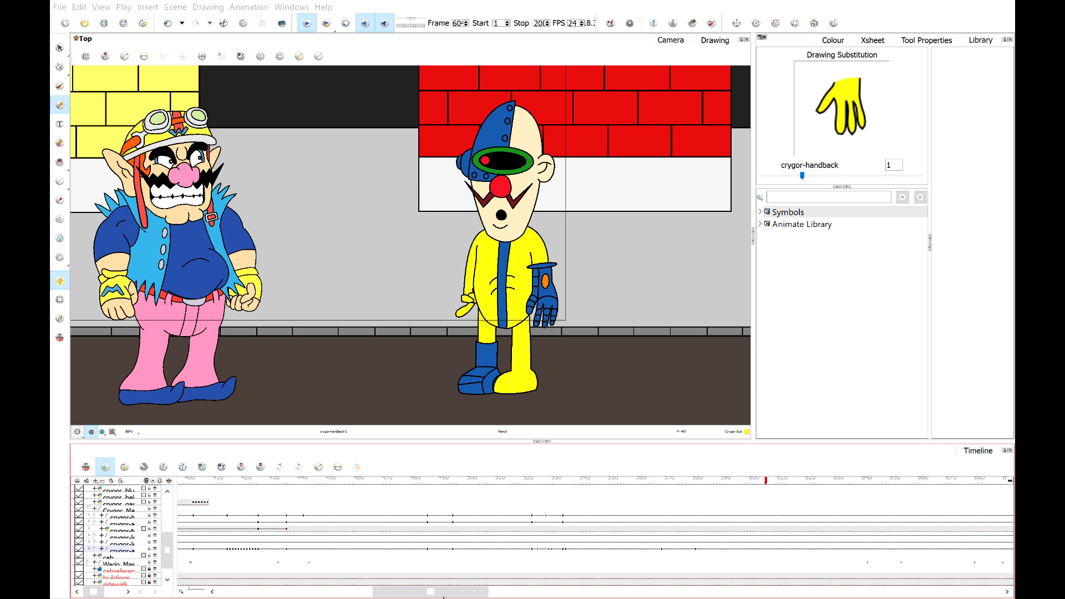
# Move to frame 64 and zoom in on Wario's face.
pyautogui.click(708, 484)
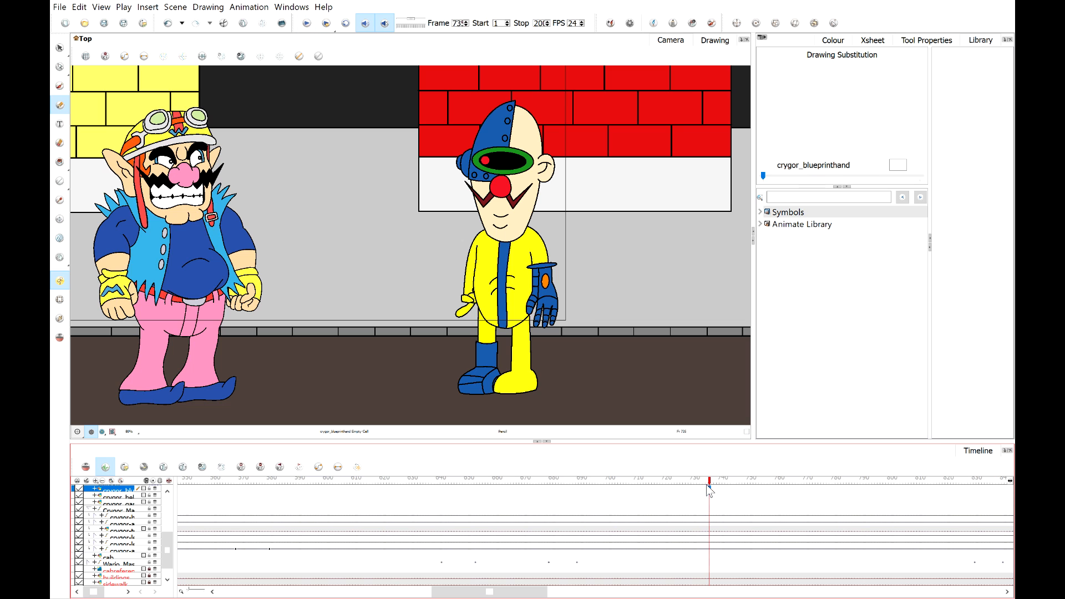
pyautogui.click(637, 481)
pyautogui.scroll(3, 332, 249)
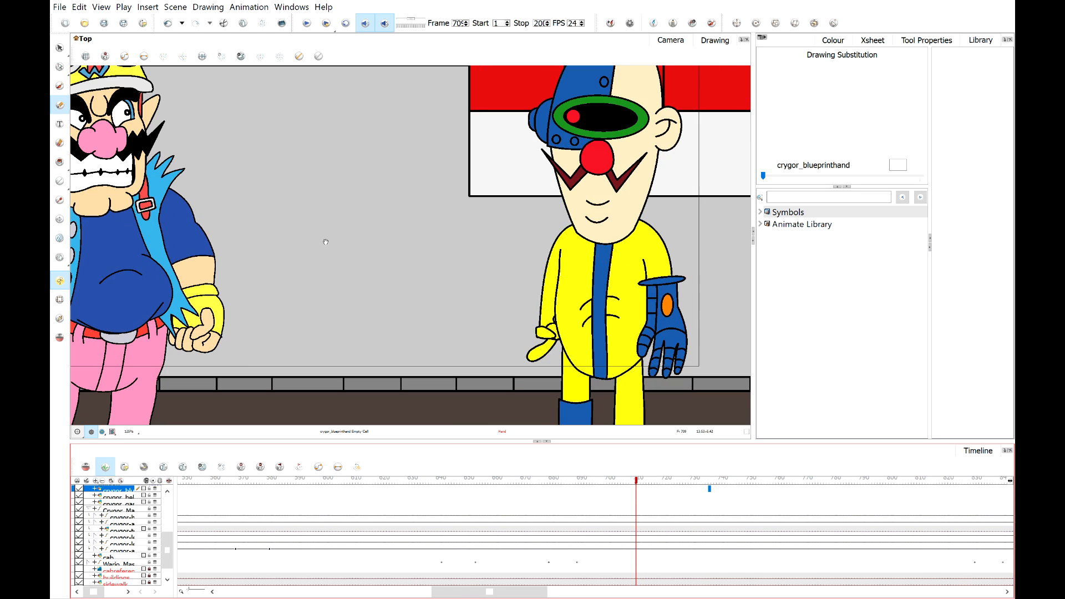
pyautogui.scroll(-3, 526, 316)
pyautogui.moveTo(688, 481); pyautogui.dragTo(403, 477)
pyautogui.moveTo(421, 476); pyautogui.dragTo(445, 474)
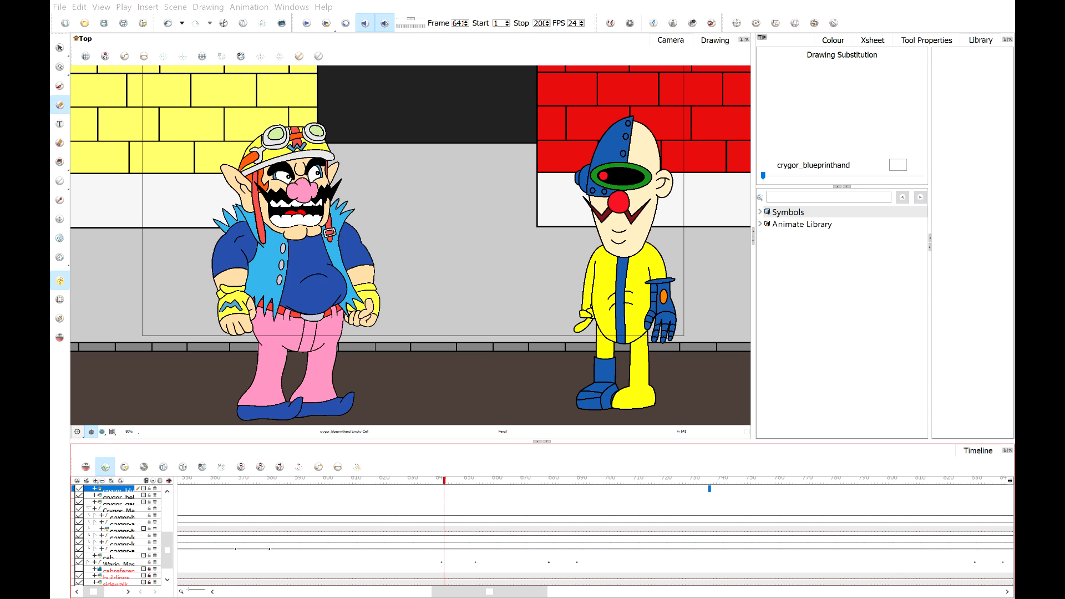
pyautogui.scroll(2, 294, 187)
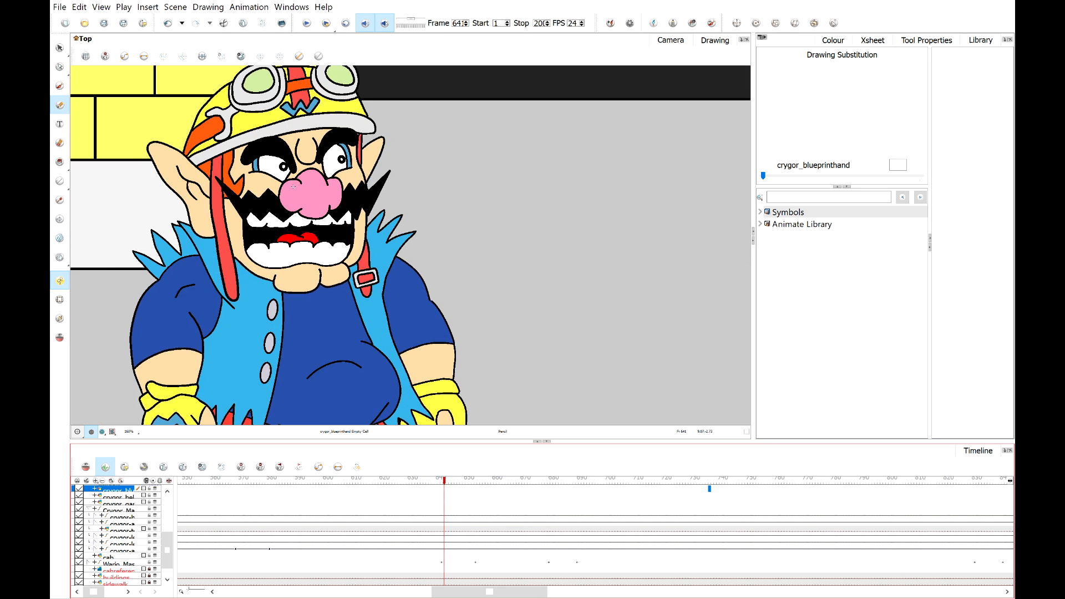
pyautogui.scroll(2, 293, 187)
# Select Wario's mouth and substitute its drawing with O at frame 67.
pyautogui.click(63, 303)
pyautogui.click(259, 294)
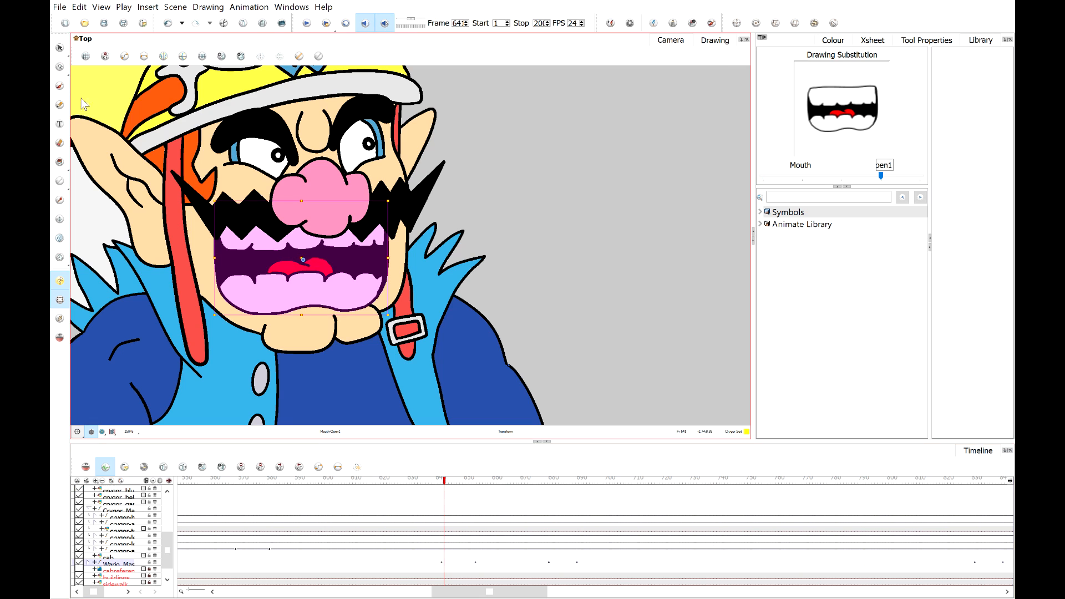
pyautogui.click(60, 47)
pyautogui.moveTo(444, 482)
pyautogui.mouseDown()
pyautogui.moveTo(420, 485)
pyautogui.moveTo(549, 490)
pyautogui.mouseUp()
pyautogui.click(901, 181)
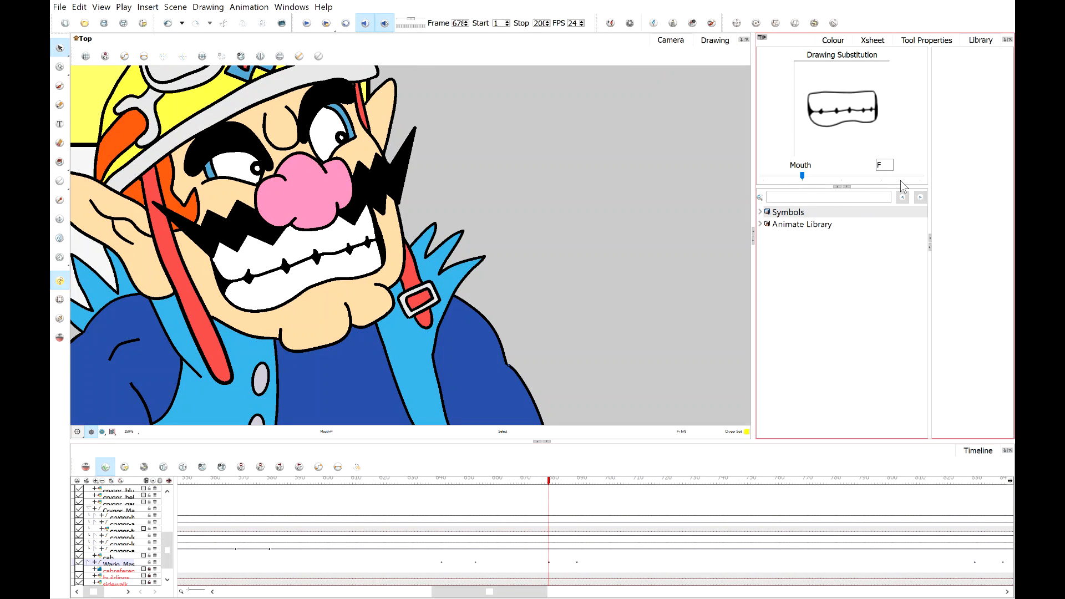
pyautogui.click(907, 178)
pyautogui.click(907, 177)
pyautogui.click(907, 177)
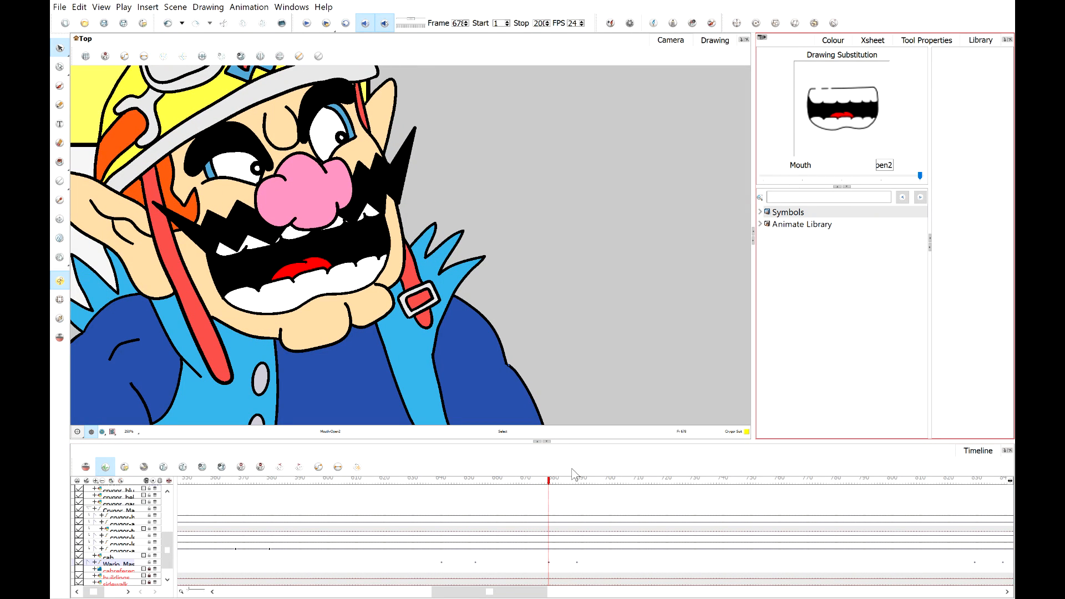
pyautogui.click(847, 178)
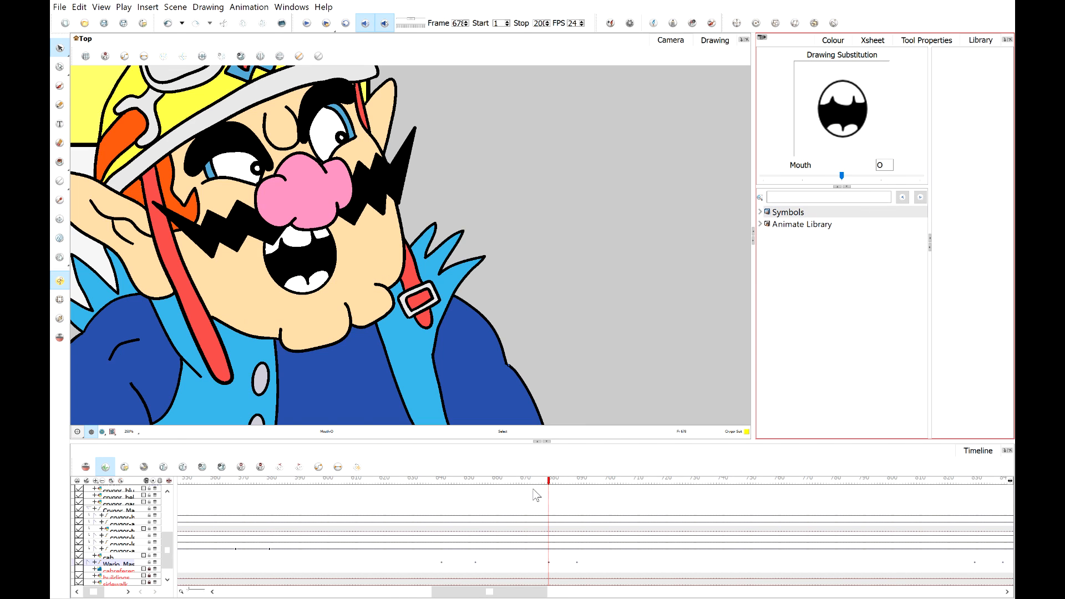
# Substitute the mouth drawing at frame 67 with Open2.
pyautogui.click(552, 481)
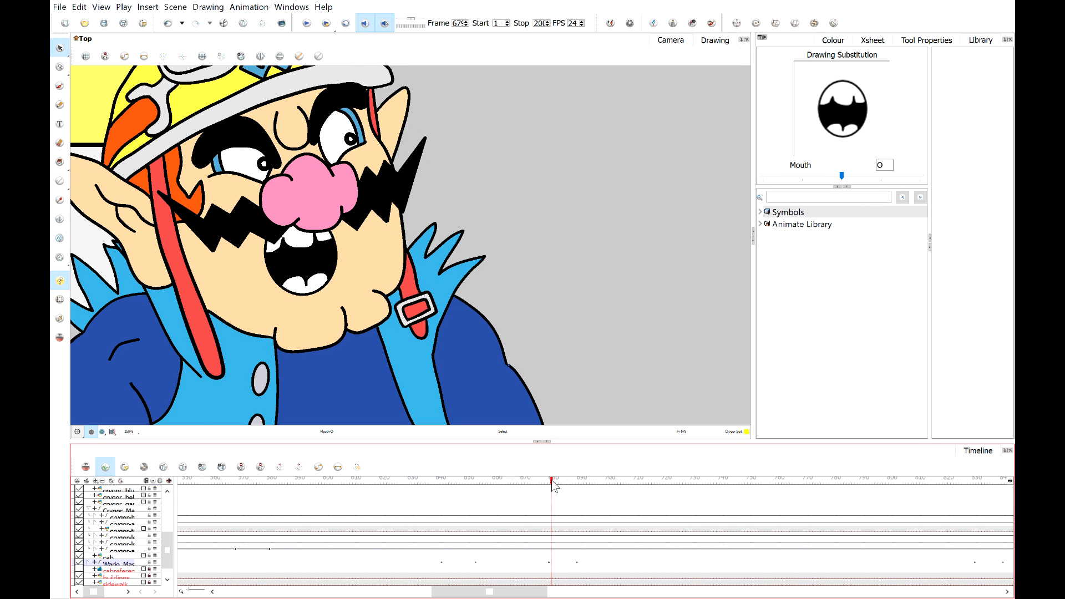
pyautogui.click(918, 176)
pyautogui.click(918, 176)
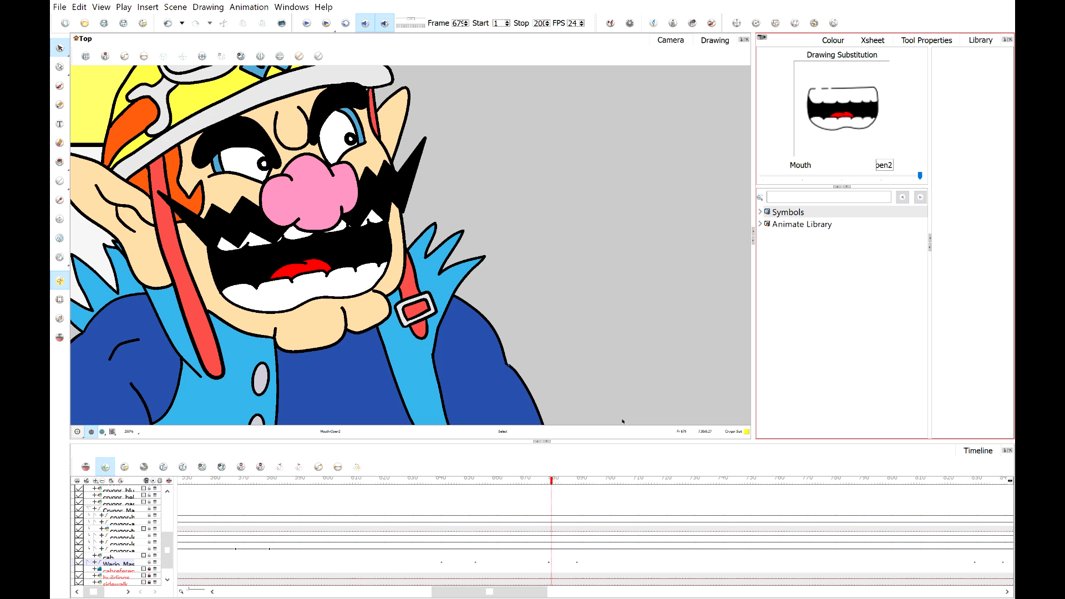
# At frame 68, substitute Wario's mouth drawing with O.
pyautogui.click(557, 480)
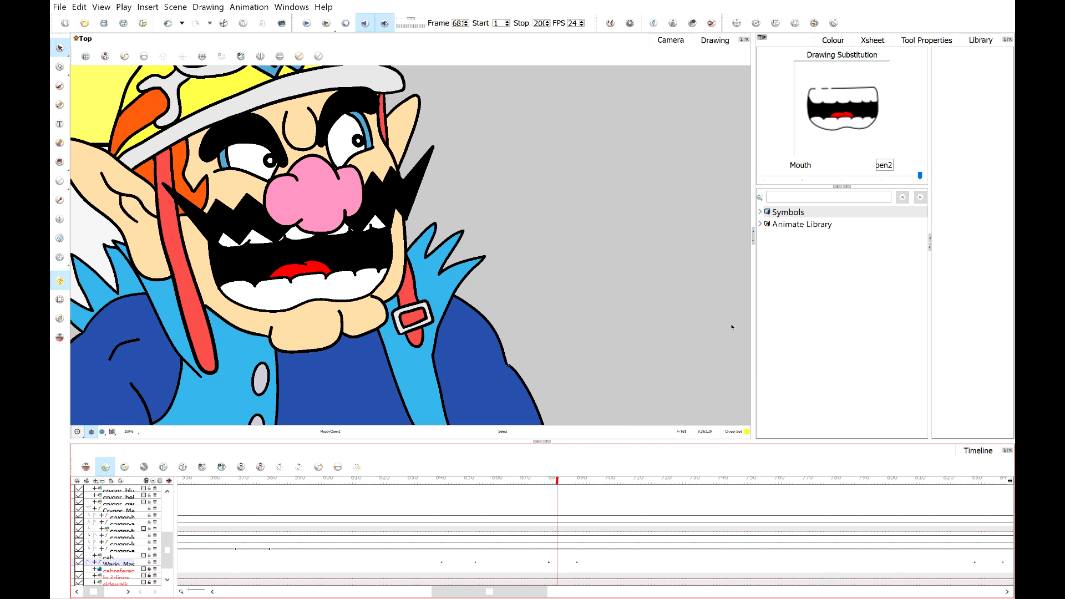
pyautogui.click(855, 176)
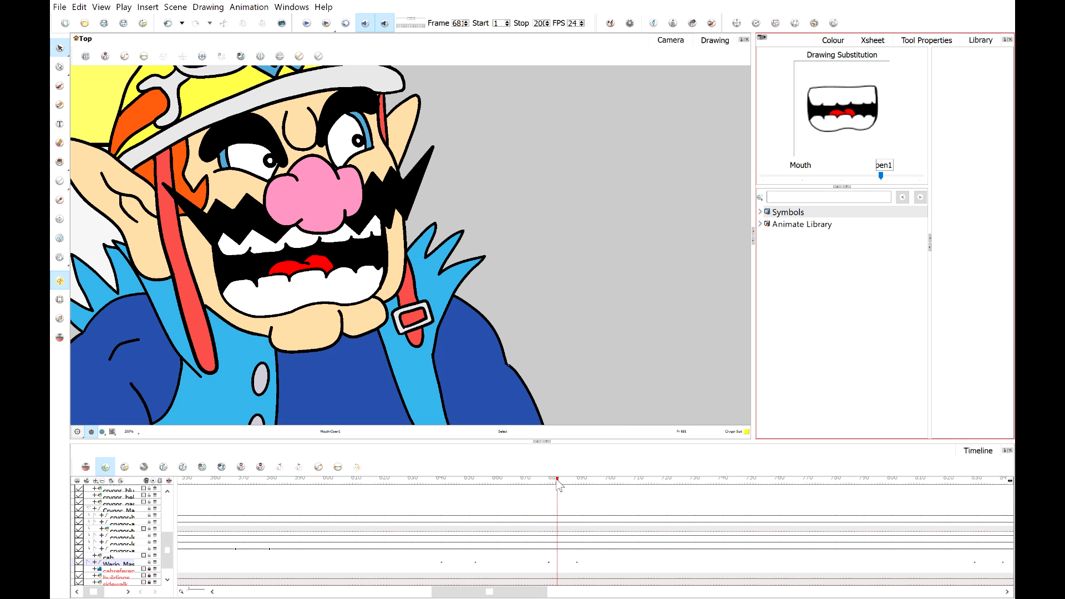
pyautogui.moveTo(556, 480); pyautogui.dragTo(563, 484)
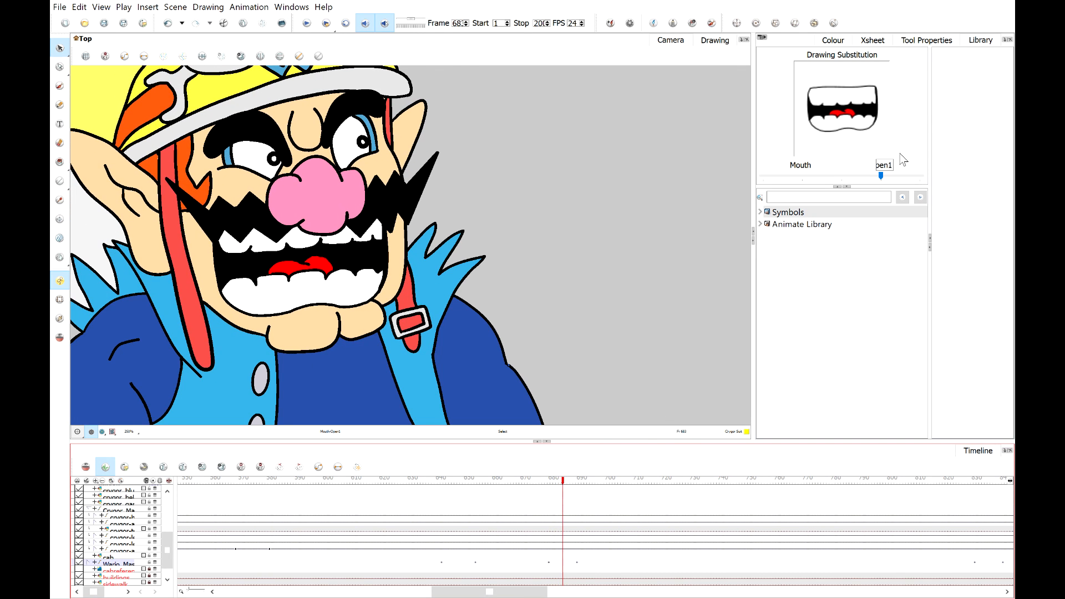
pyautogui.click(858, 175)
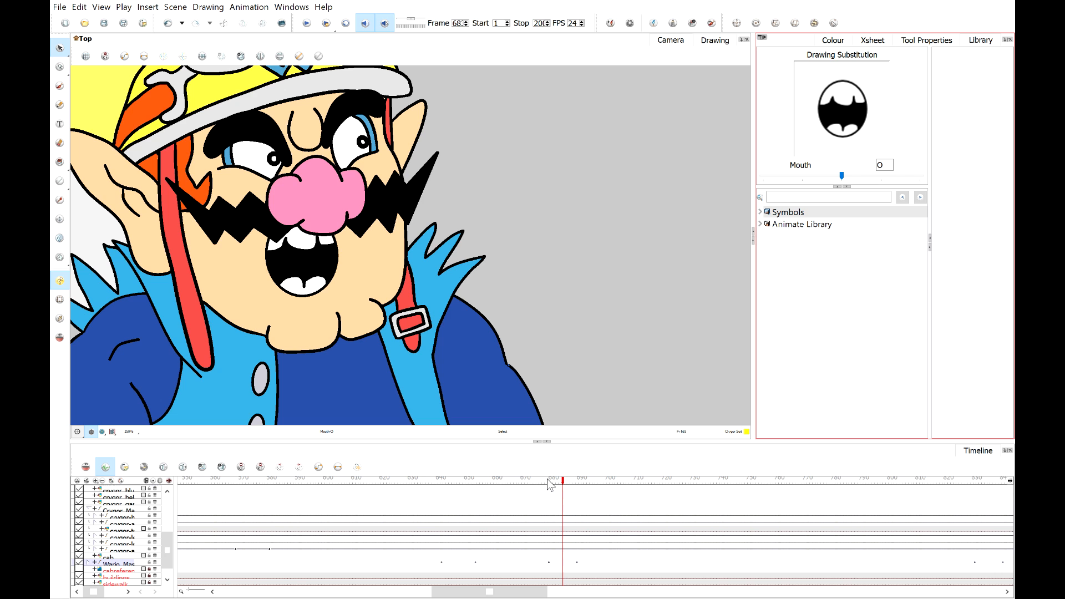
# At frame 68, substitute Wario's mouth drawing with Open2.
pyautogui.moveTo(548, 480)
pyautogui.mouseDown()
pyautogui.moveTo(578, 492)
pyautogui.moveTo(558, 494)
pyautogui.moveTo(569, 491)
pyautogui.mouseUp()
pyautogui.click(568, 490)
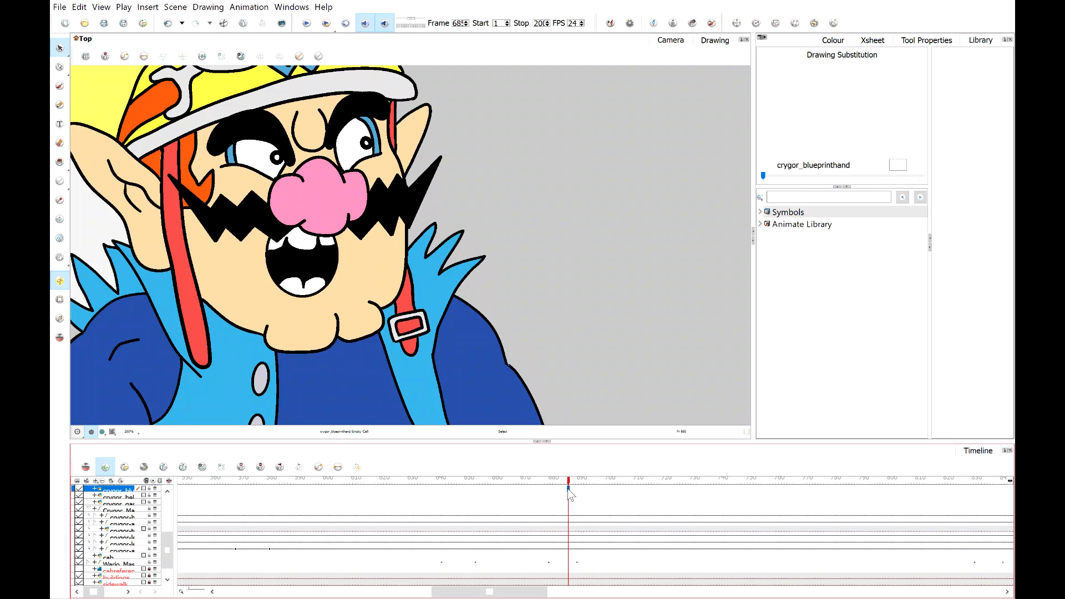
pyautogui.click(304, 265)
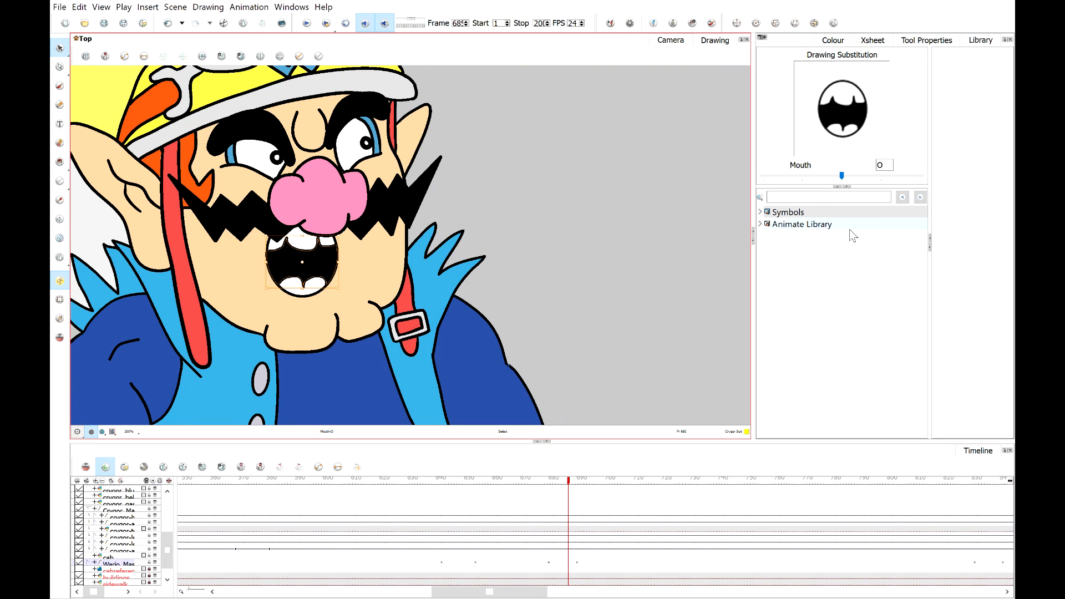
pyautogui.click(913, 176)
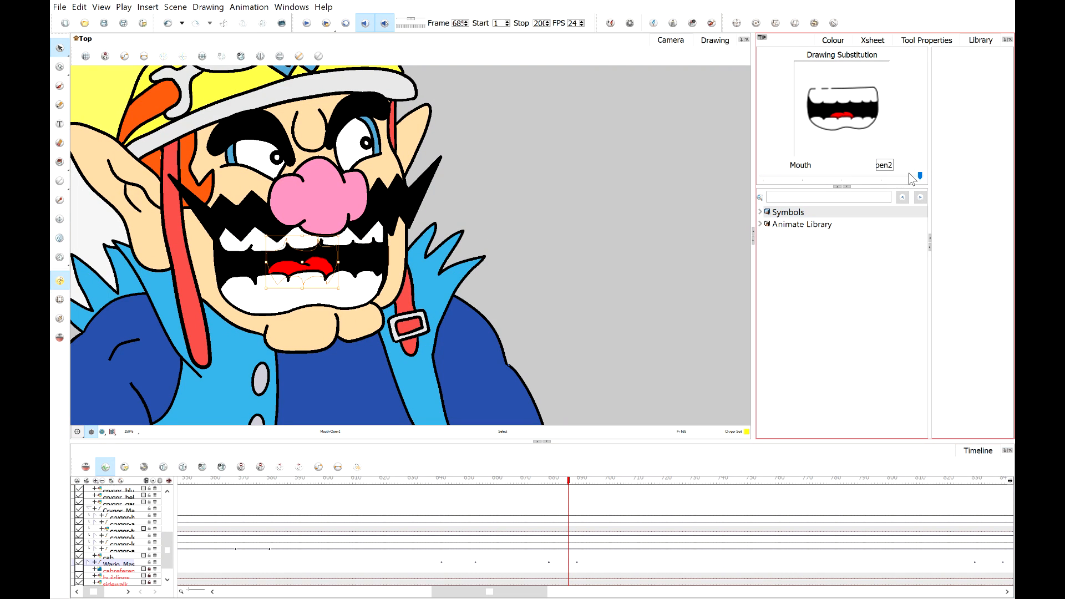
# On the next frame, substitute Wario's mouth drawing with F.
pyautogui.click(575, 483)
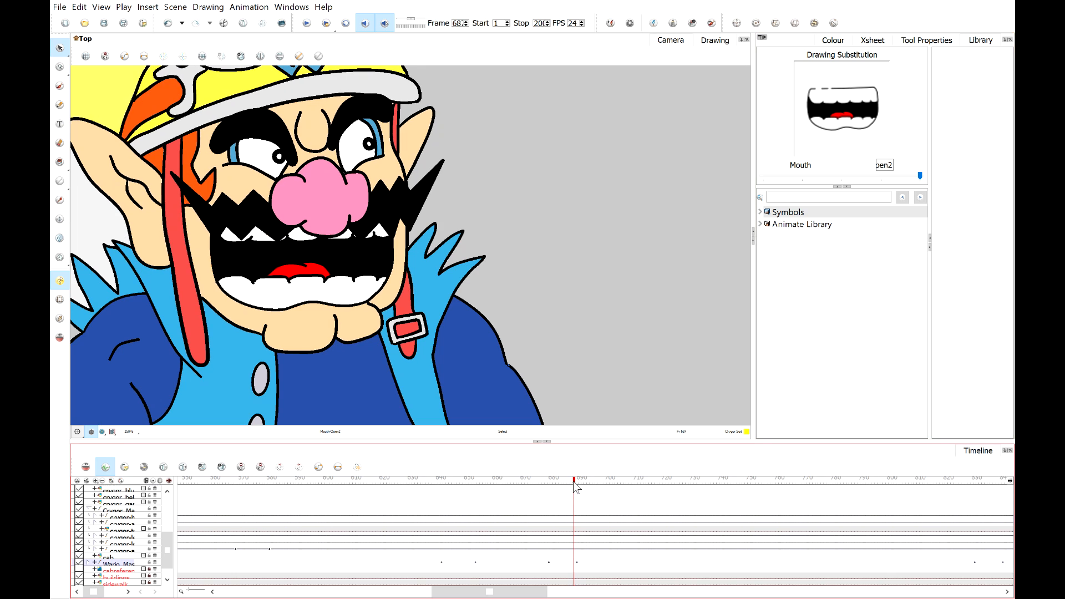
pyautogui.click(804, 177)
# Play back the lip sync starting from frame 67 to review the mouth changes.
pyautogui.click(538, 481)
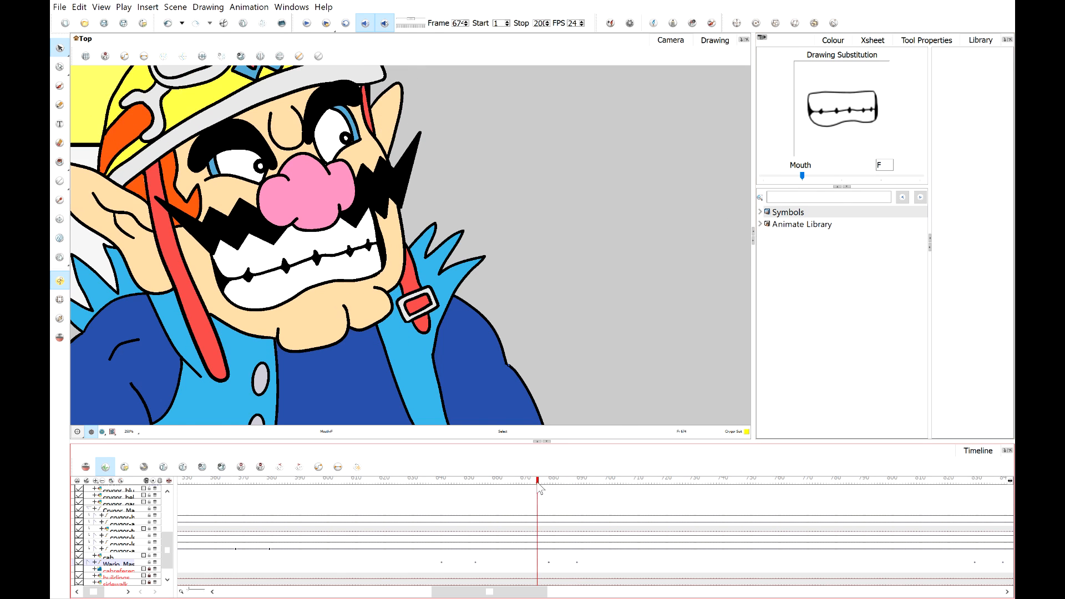
pyautogui.click(305, 25)
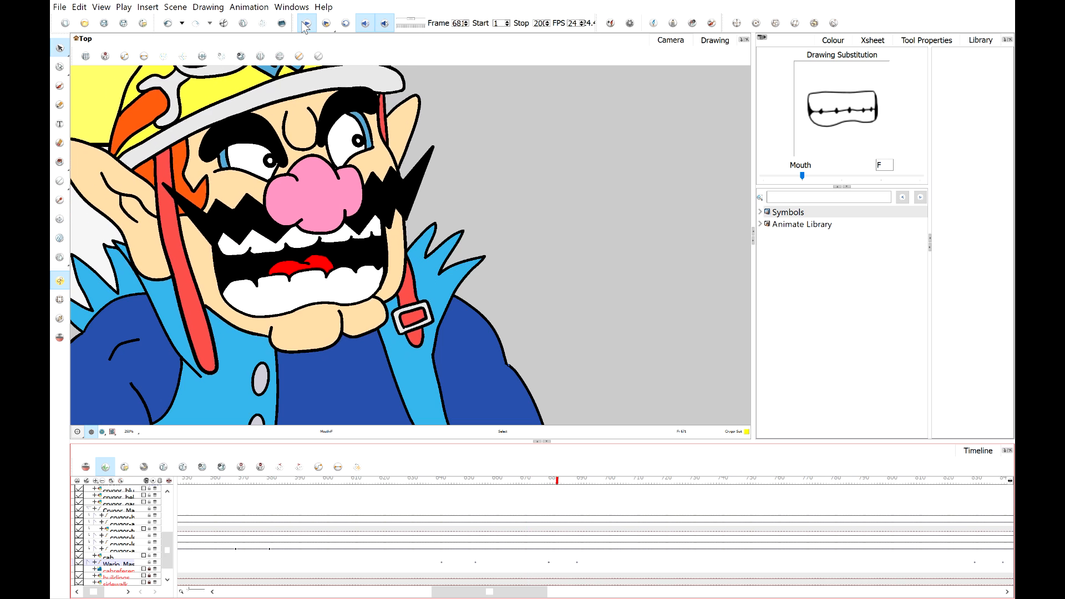
pyautogui.click(305, 24)
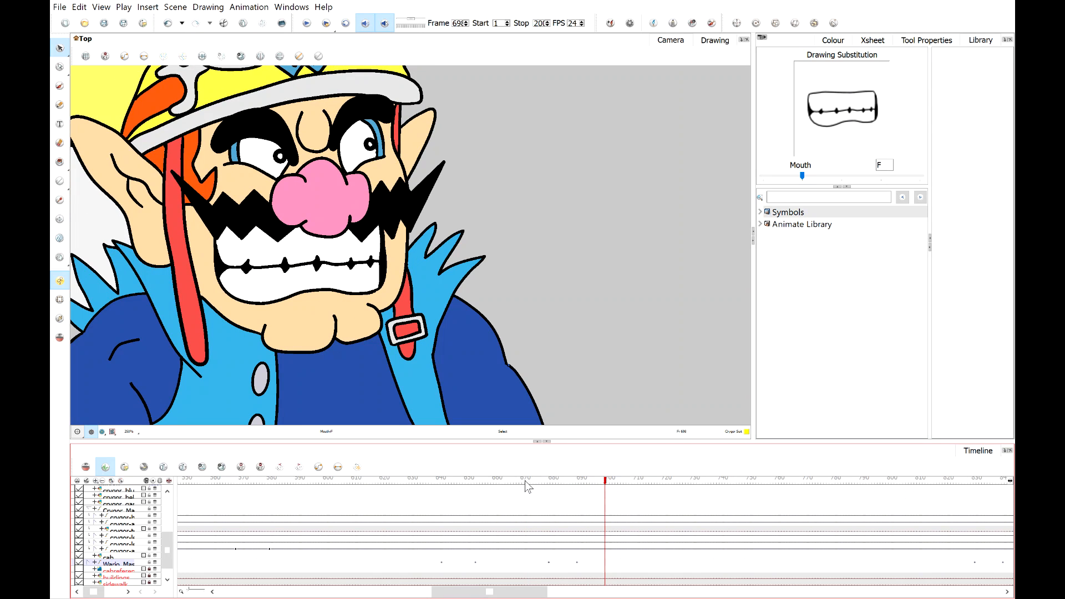
pyautogui.click(525, 481)
pyautogui.click(305, 24)
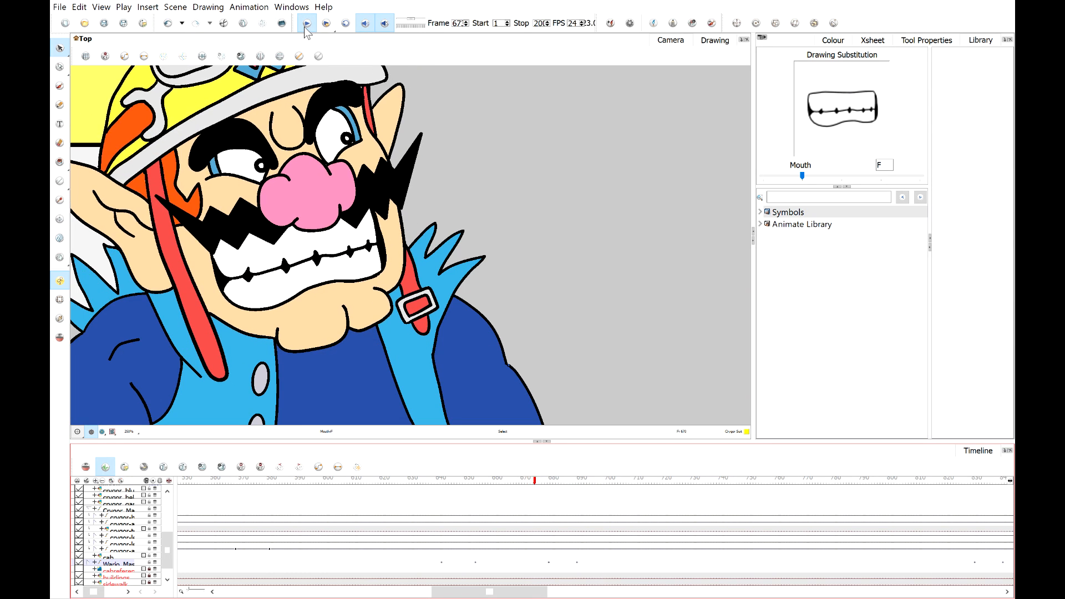
pyautogui.click(304, 28)
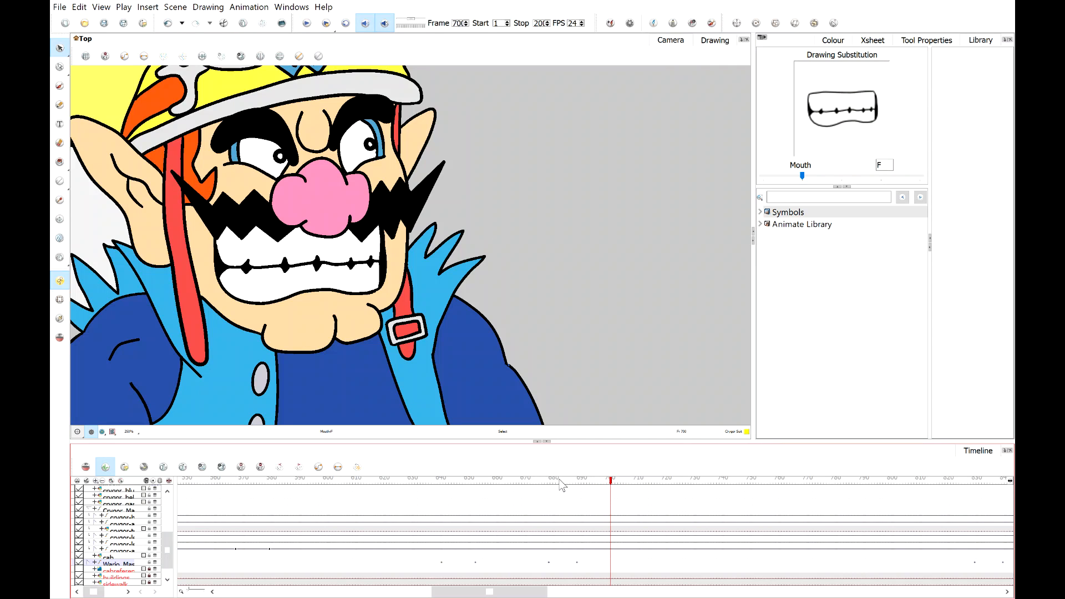
# Around frame 69, substitute Wario's mouth drawing with O and then with Open2.
pyautogui.moveTo(561, 485); pyautogui.dragTo(582, 482)
pyautogui.click(902, 178)
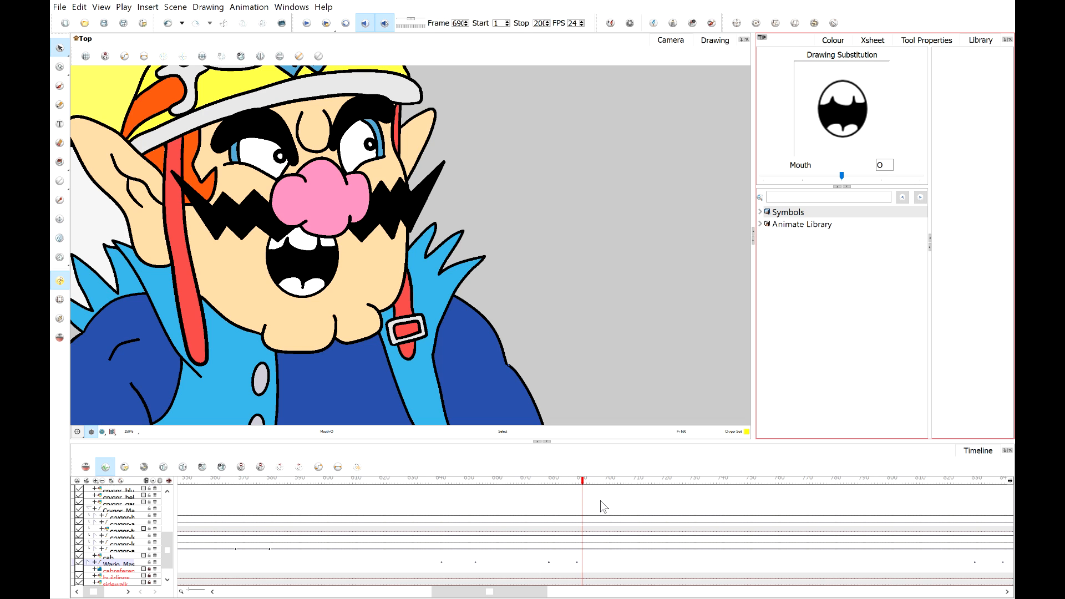
pyautogui.moveTo(583, 484)
pyautogui.mouseDown()
pyautogui.moveTo(599, 484)
pyautogui.moveTo(574, 493)
pyautogui.moveTo(589, 492)
pyautogui.mouseUp()
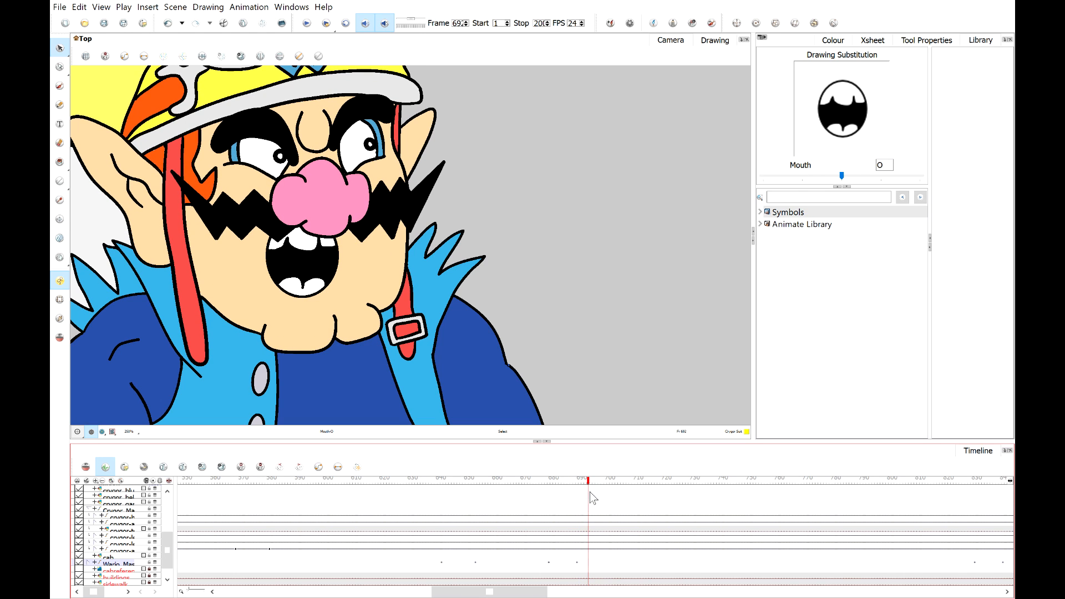
pyautogui.click(914, 177)
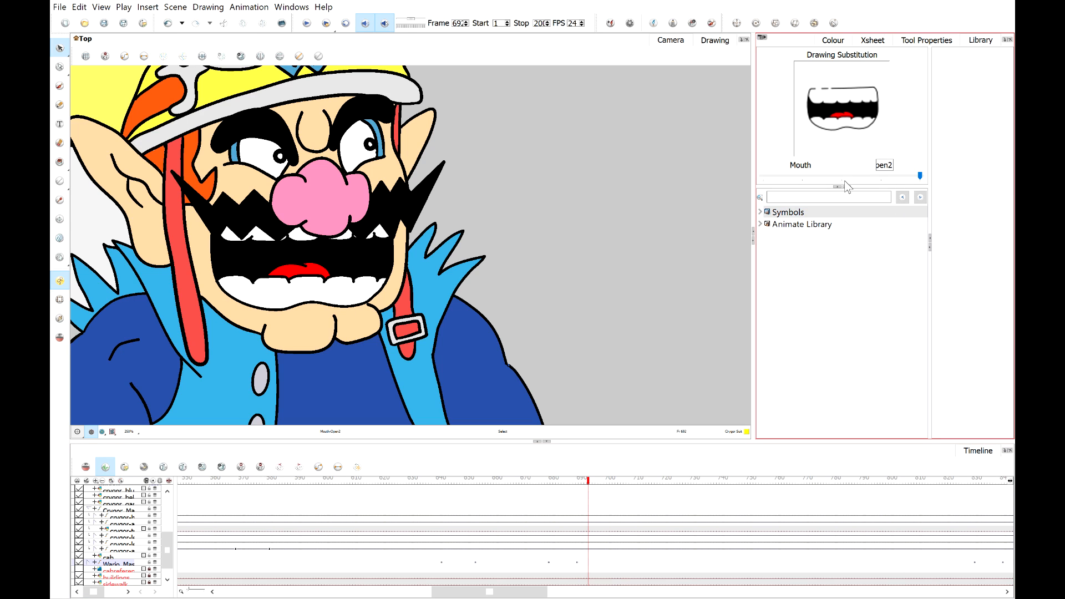
# On the following frames, substitute Wario's mouth drawing with F, Open1 and F in turn.
pyautogui.moveTo(588, 487); pyautogui.dragTo(592, 480)
pyautogui.click(799, 177)
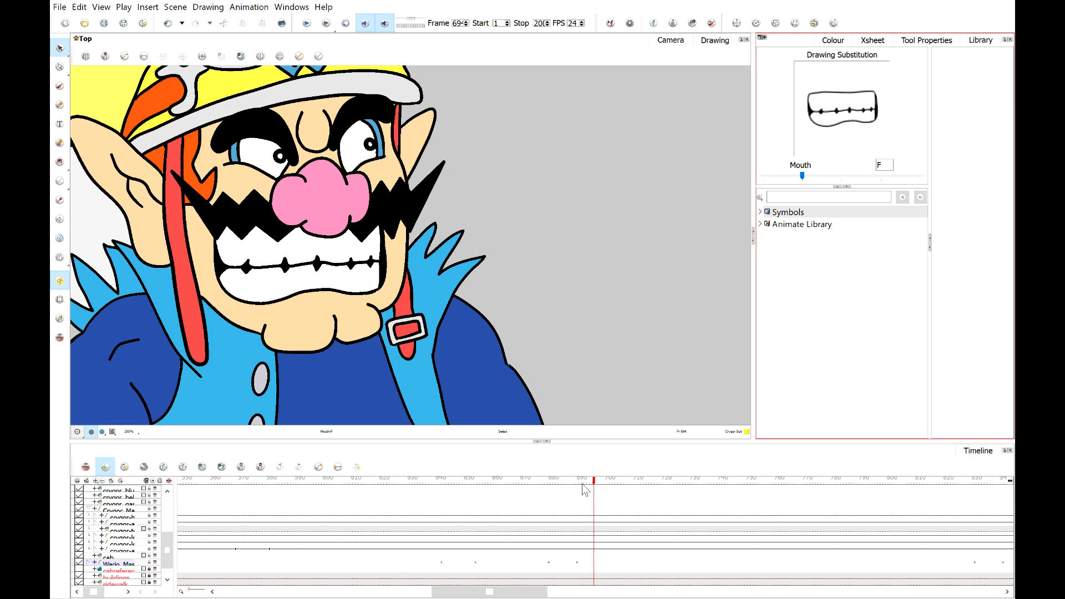
pyautogui.moveTo(594, 482); pyautogui.dragTo(596, 481)
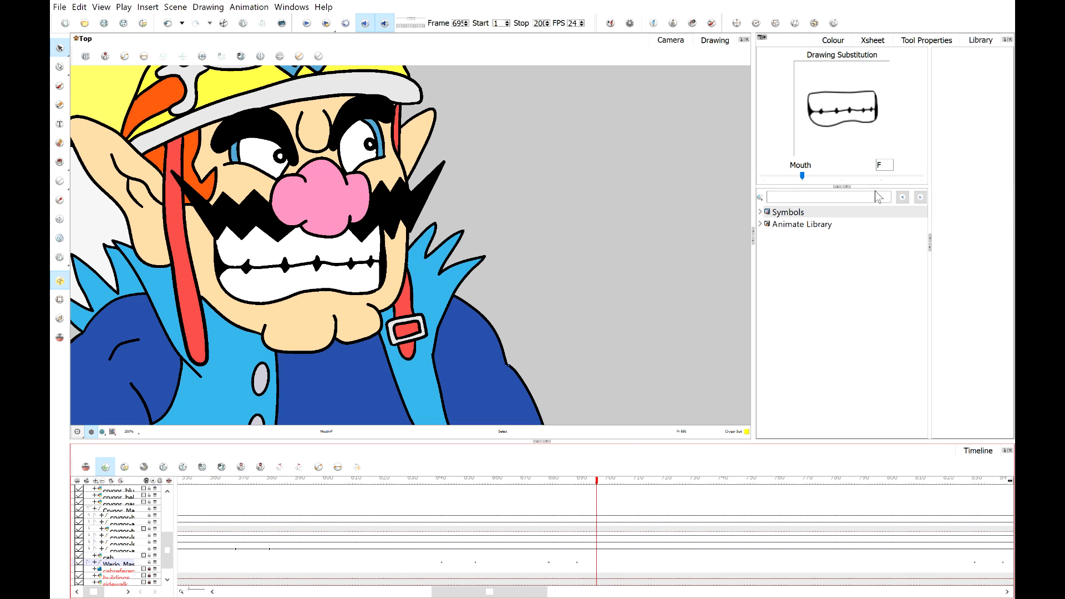
pyautogui.click(897, 177)
pyautogui.click(897, 177)
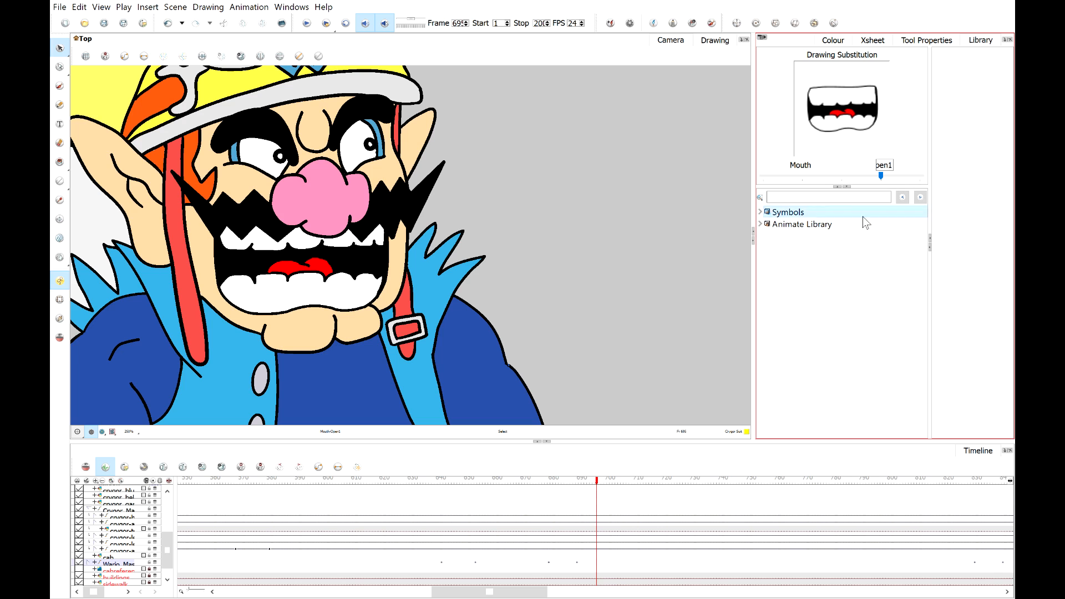
pyautogui.click(602, 480)
pyautogui.click(799, 175)
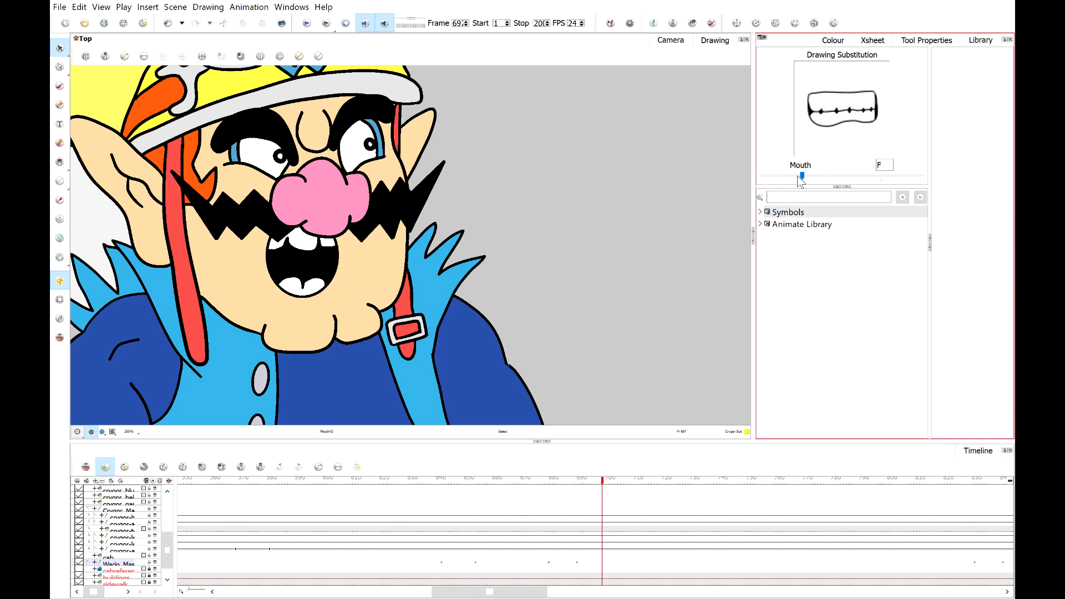
# Play back the mouth animation from frame 68 onward.
pyautogui.moveTo(489, 482); pyautogui.dragTo(399, 481)
pyautogui.click(309, 24)
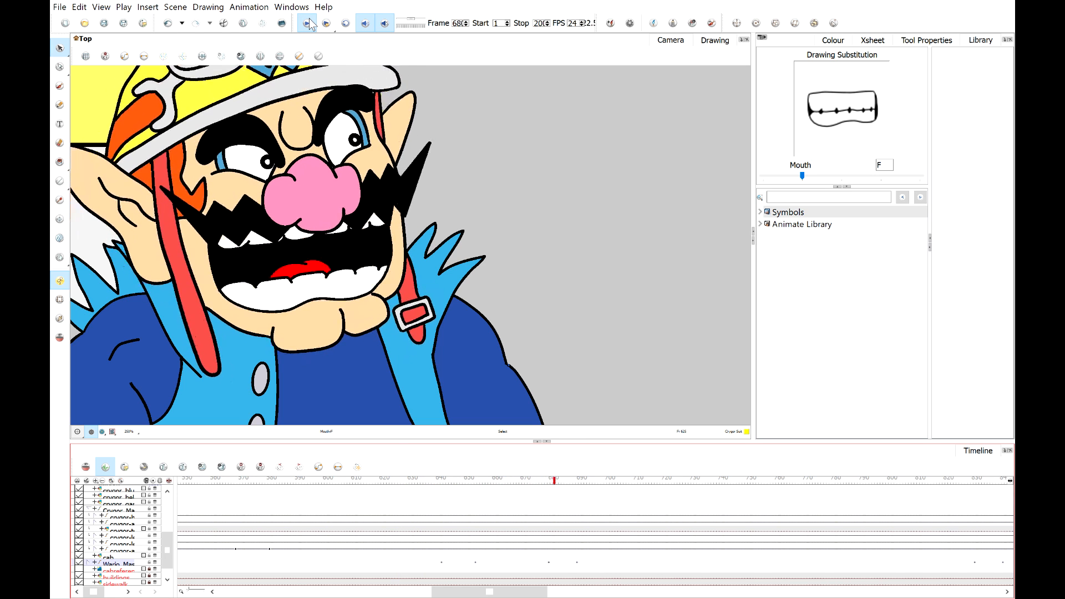
pyautogui.click(308, 22)
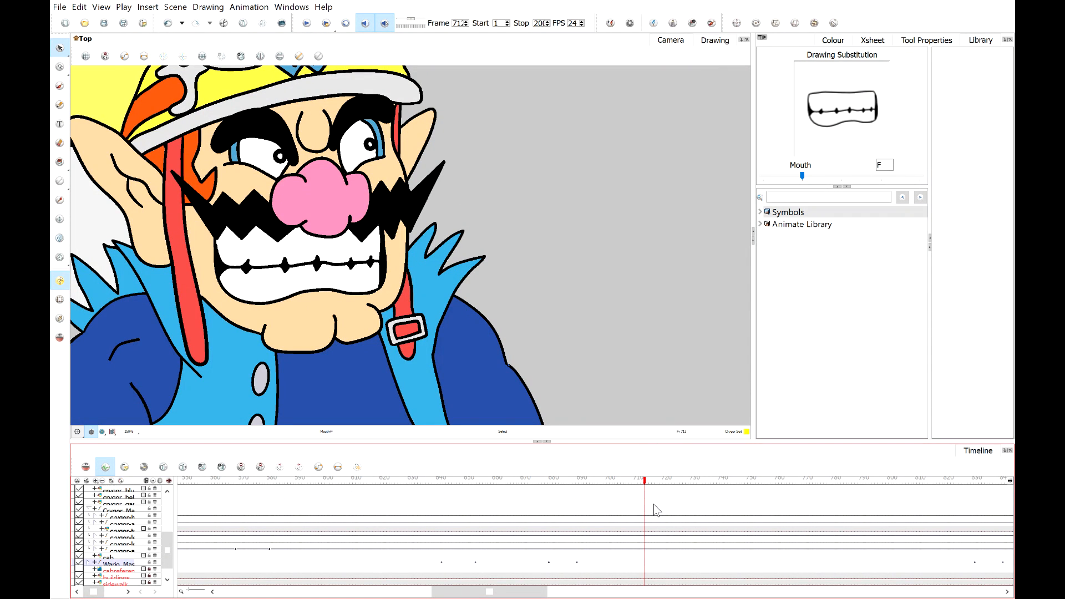
# Inspect the whole scene and Crygor's face and mouth drawing, then play the animation from frame 69.
pyautogui.scroll(-8, 563, 239)
pyautogui.press('space')
pyautogui.moveTo(687, 245); pyautogui.dragTo(537, 247)
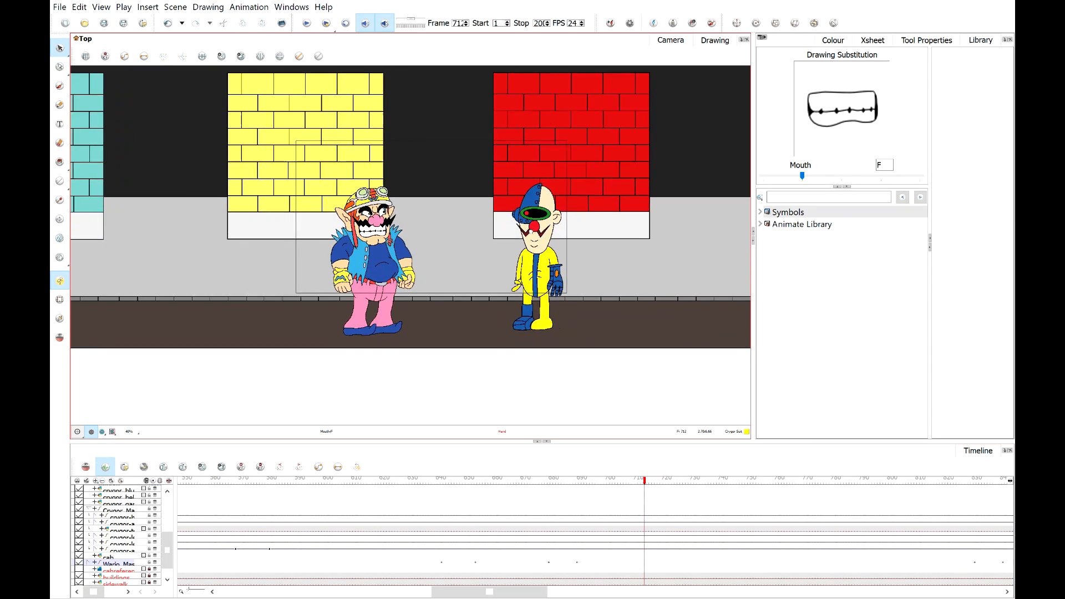
pyautogui.scroll(7, 555, 255)
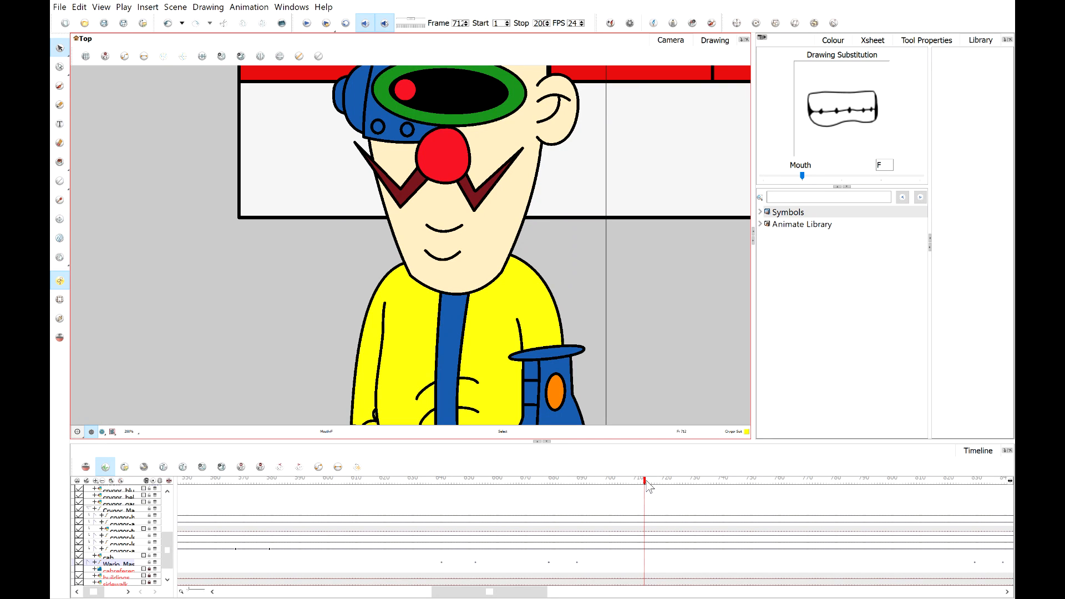
pyautogui.moveTo(645, 490)
pyautogui.mouseDown()
pyautogui.moveTo(659, 490)
pyautogui.moveTo(592, 491)
pyautogui.mouseUp()
pyautogui.scroll(2, 471, 133)
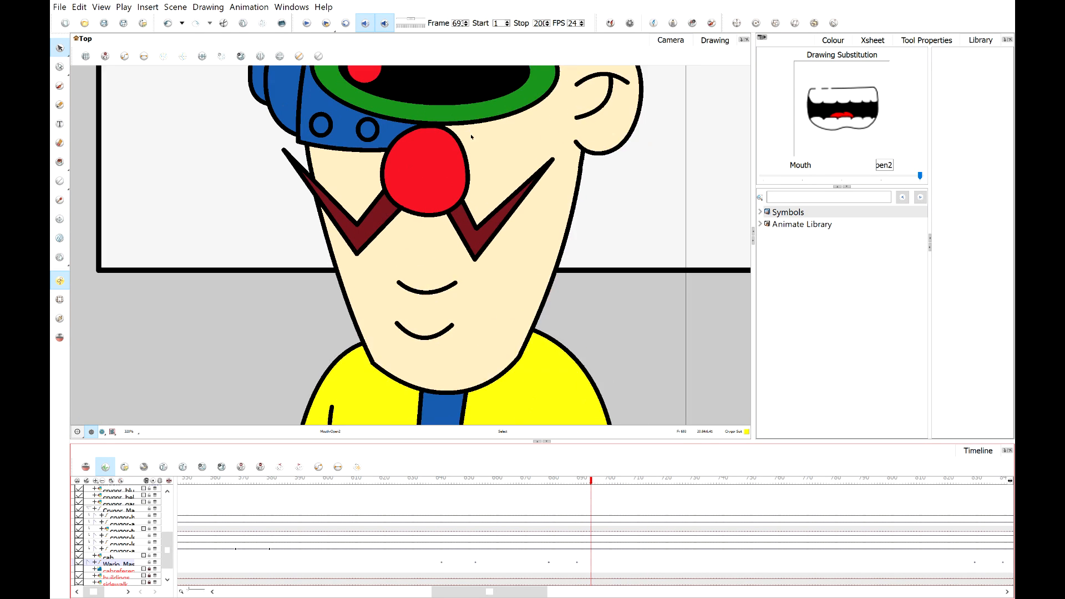
pyautogui.click(414, 333)
pyautogui.click(414, 335)
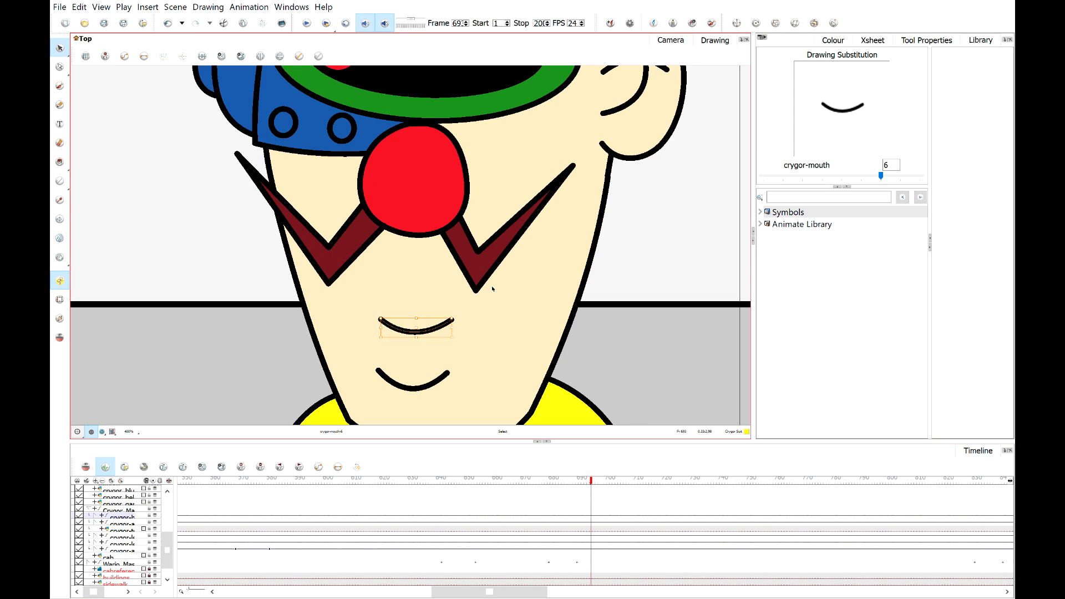
pyautogui.scroll(-2, 492, 287)
pyautogui.scroll(-2, 492, 287)
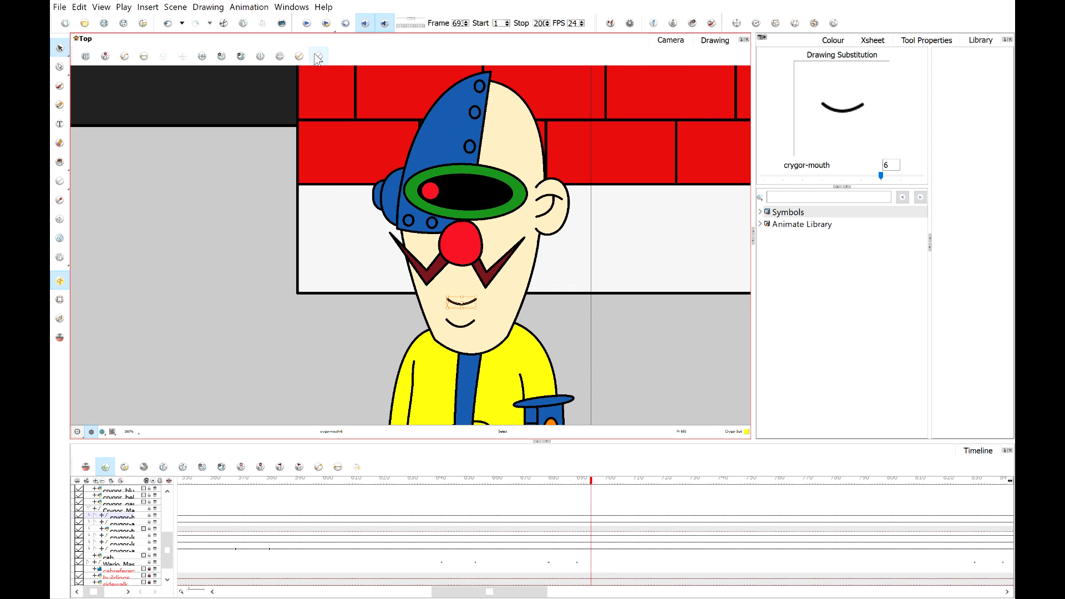
pyautogui.click(308, 25)
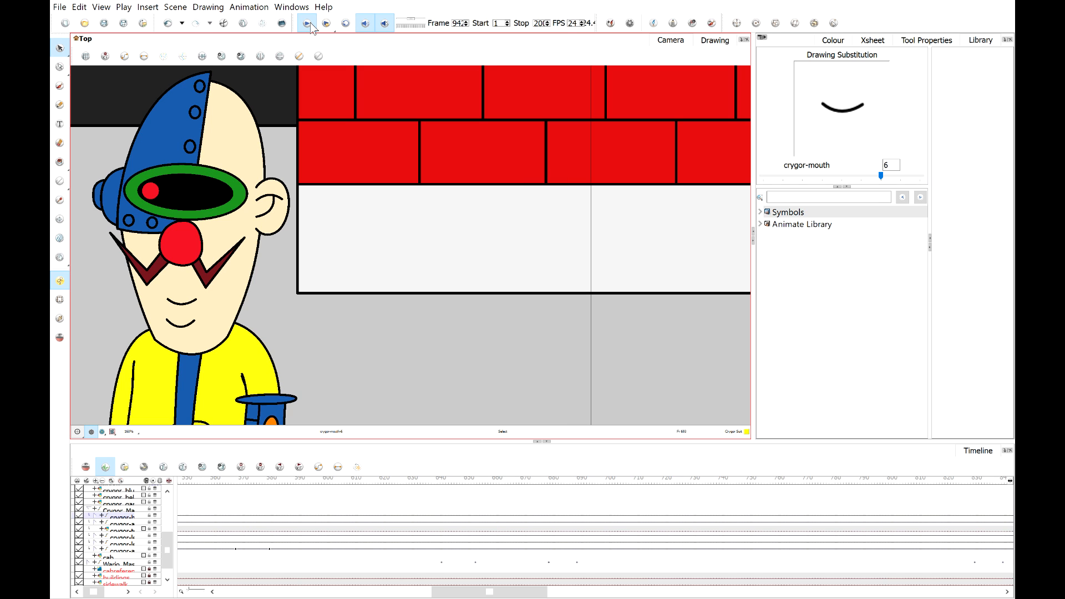
pyautogui.click(308, 23)
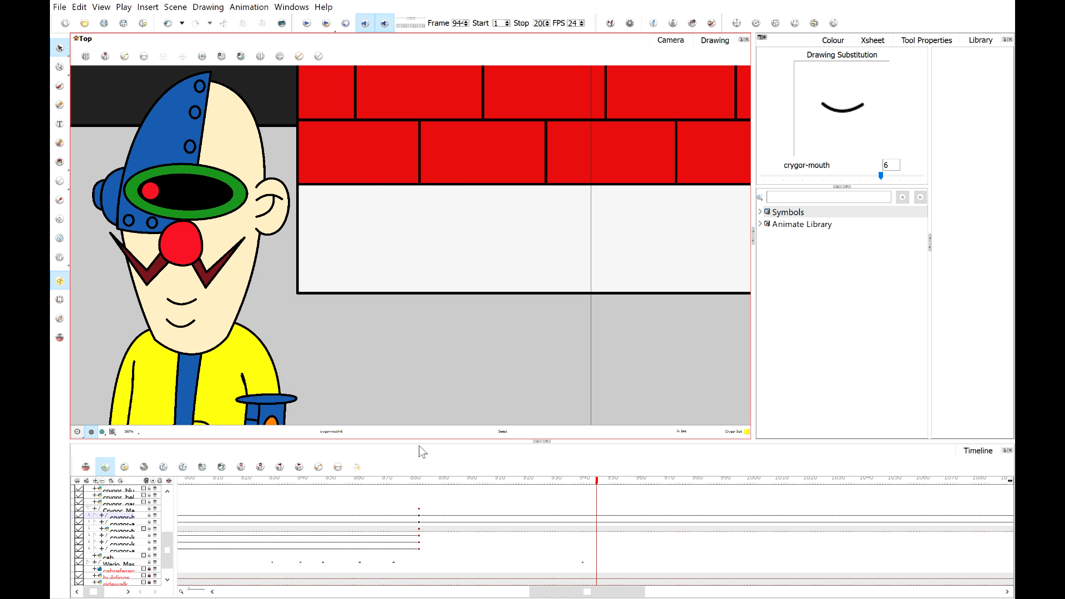
# Scrub the timeline back to frame 82 and frame both characters in the view.
pyautogui.click(399, 481)
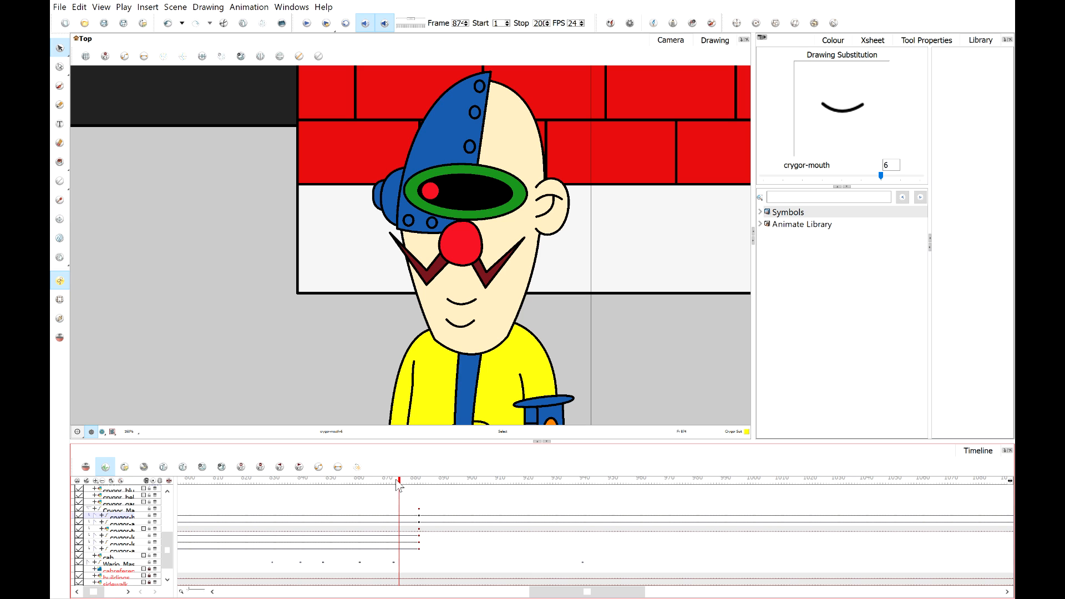
pyautogui.click(408, 483)
pyautogui.moveTo(410, 484); pyautogui.dragTo(247, 484)
pyautogui.scroll(-4, 380, 303)
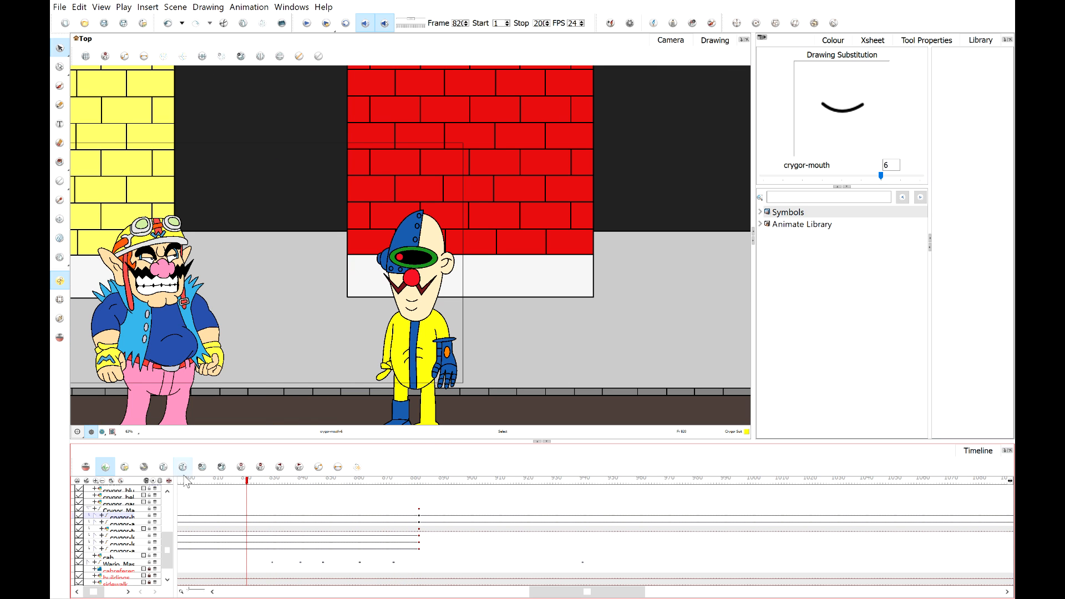
pyautogui.scroll(-2, 111, 558)
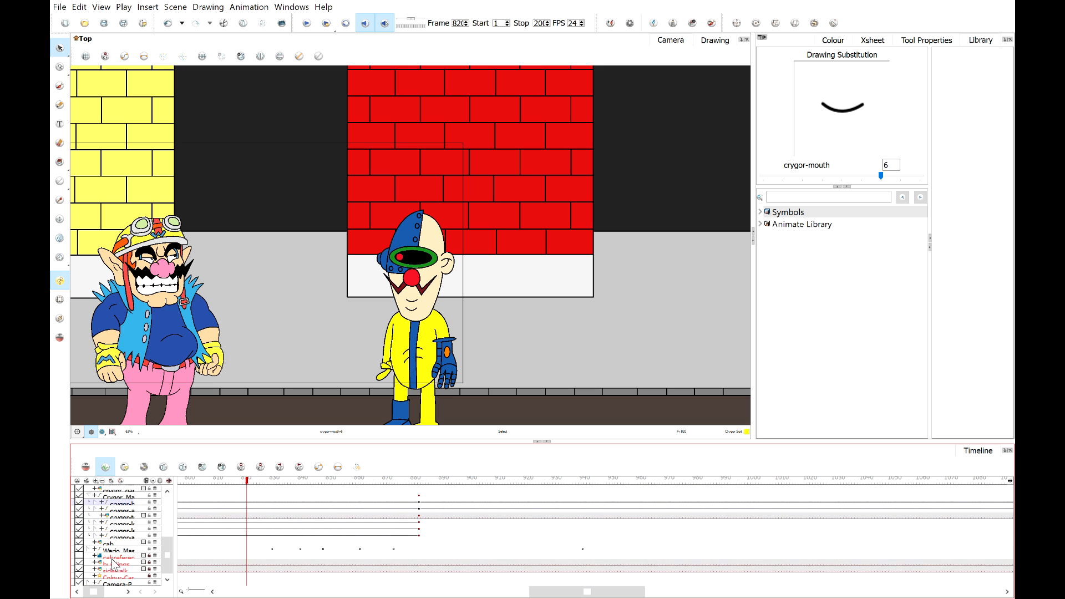
pyautogui.click(114, 432)
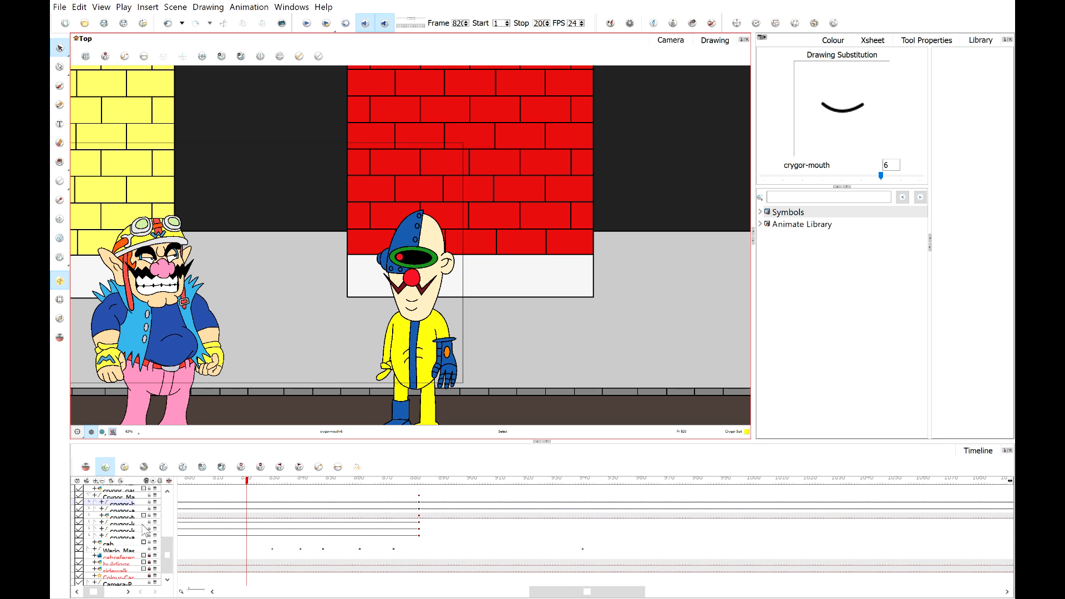
pyautogui.hotkey('shift', 'm')
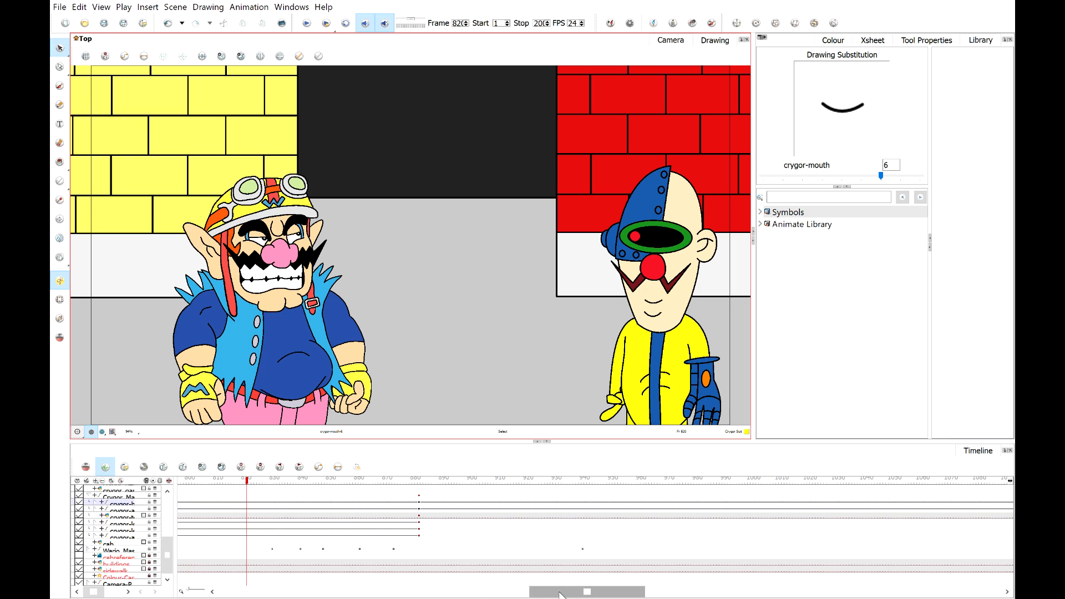
# Play back the scene from frame 70 to review the dialogue timing of both characters.
pyautogui.moveTo(562, 593); pyautogui.dragTo(536, 593)
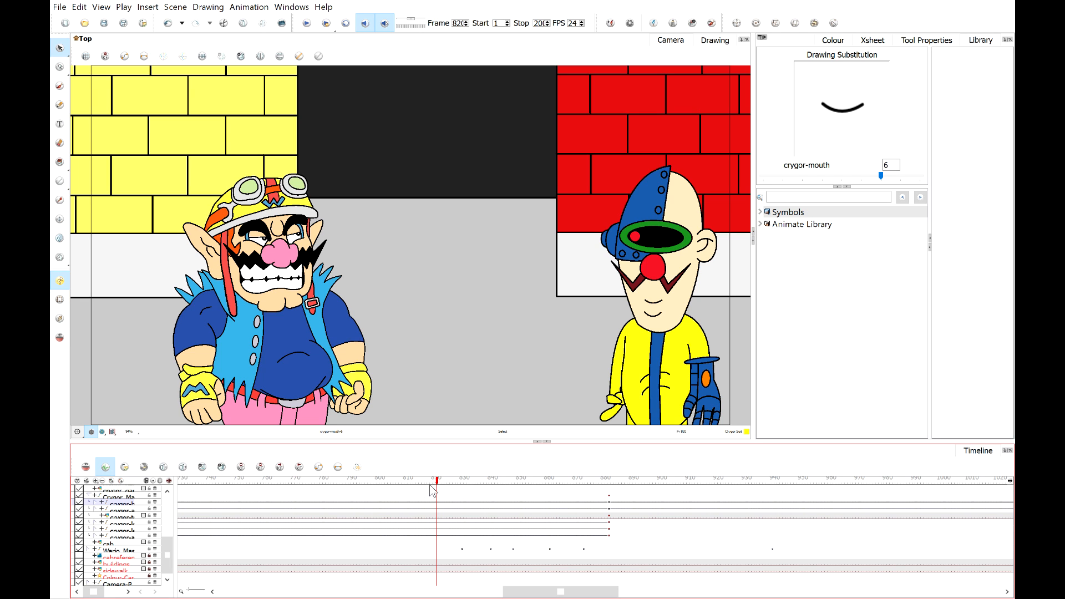
pyautogui.moveTo(438, 481); pyautogui.dragTo(204, 481)
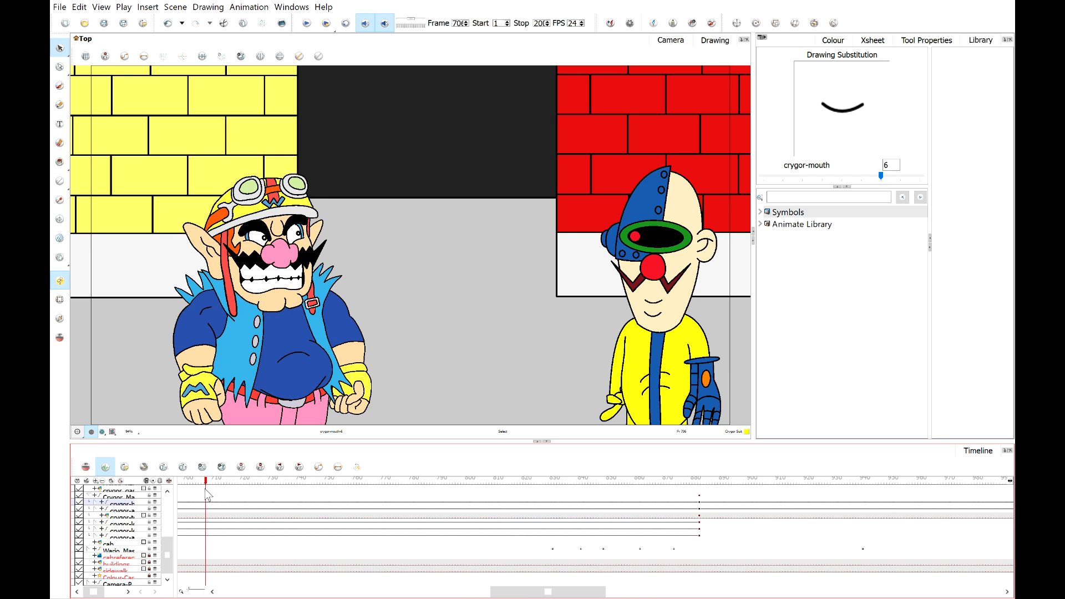
pyautogui.click(307, 23)
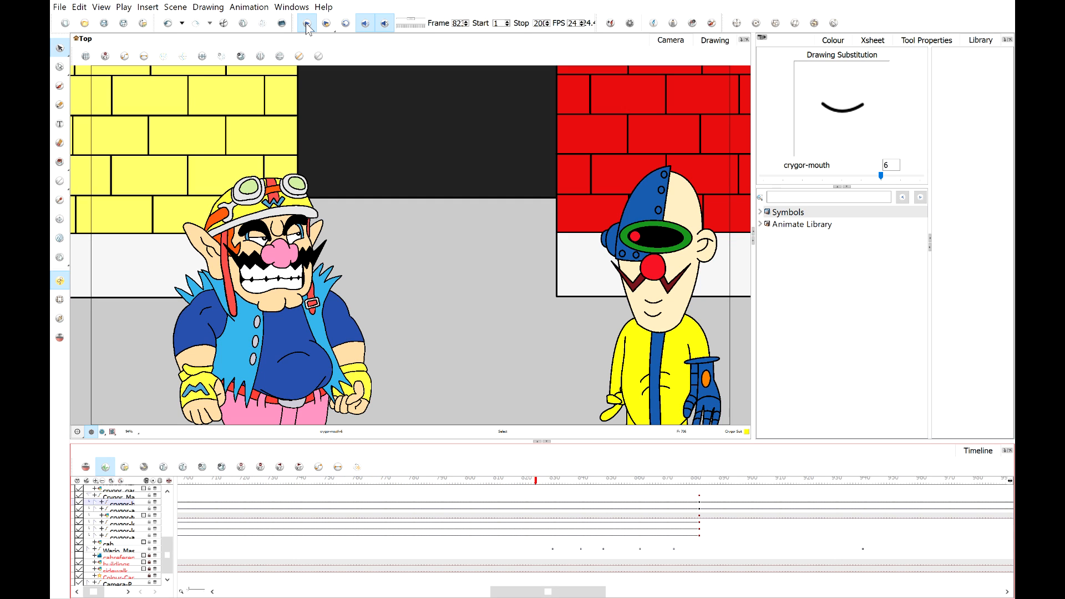
pyautogui.click(309, 29)
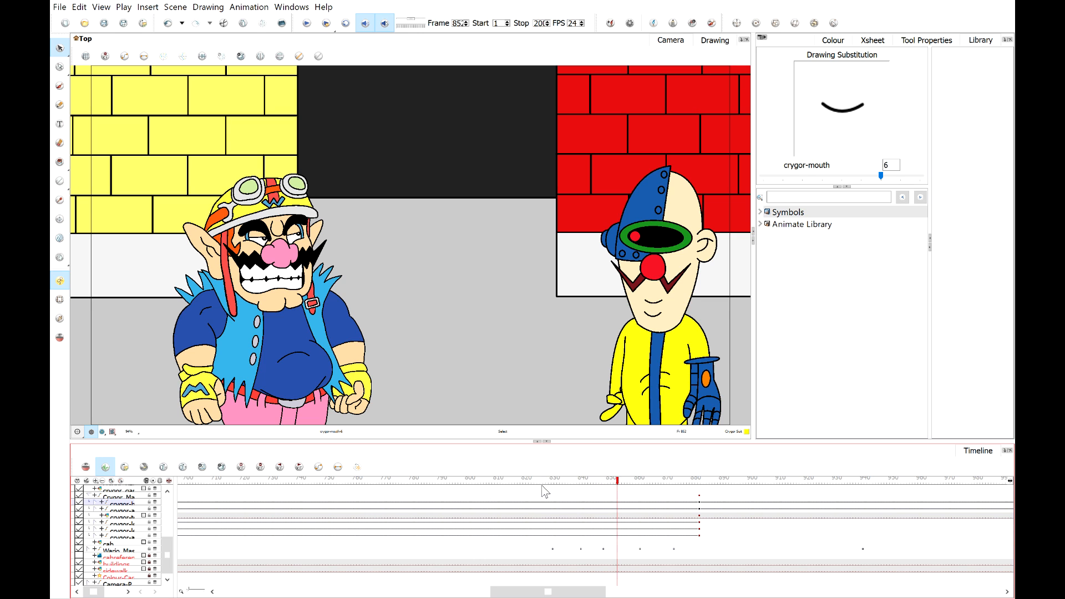
pyautogui.moveTo(530, 480)
pyautogui.mouseDown()
pyautogui.moveTo(476, 481)
pyautogui.moveTo(527, 481)
pyautogui.mouseUp()
pyautogui.scroll(3, 271, 242)
pyautogui.scroll(-2, 455, 271)
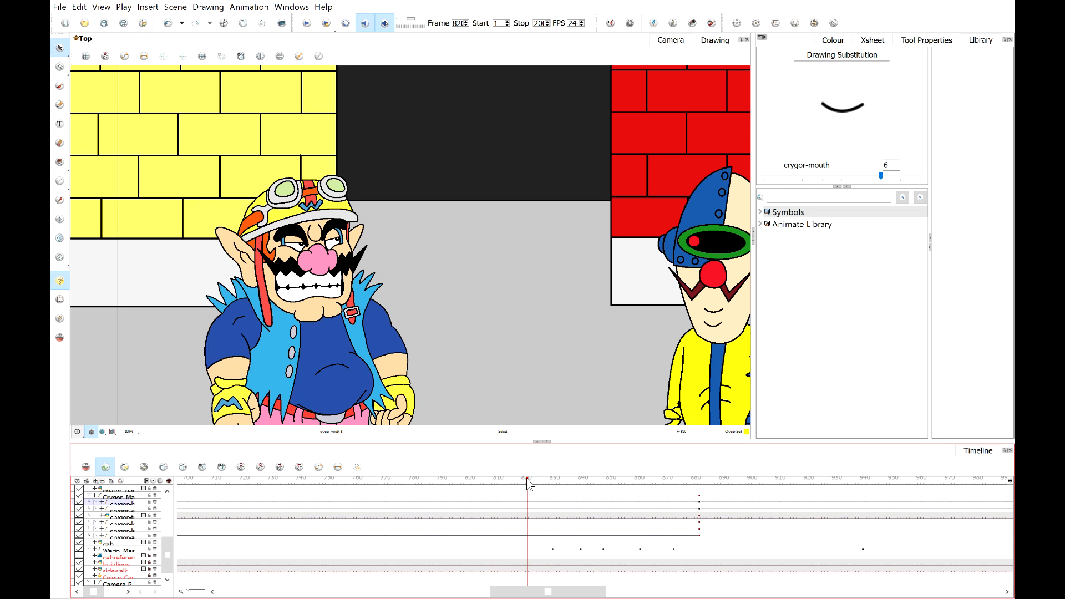
# Zoom in on Crygor's face and substitute his mouth drawing at frame 70 with drawing 1.
pyautogui.moveTo(528, 485); pyautogui.dragTo(549, 488)
pyautogui.moveTo(548, 486); pyautogui.dragTo(554, 487)
pyautogui.moveTo(503, 486); pyautogui.dragTo(517, 512)
pyautogui.moveTo(438, 481); pyautogui.dragTo(325, 482)
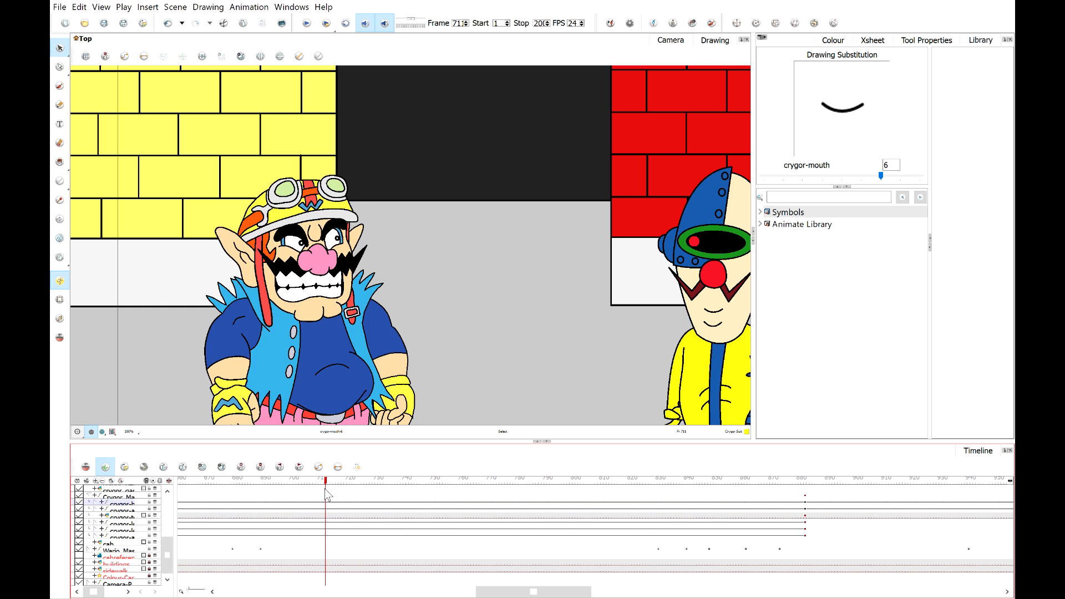
pyautogui.scroll(2, 668, 307)
pyautogui.moveTo(671, 302); pyautogui.dragTo(409, 269)
pyautogui.scroll(4, 611, 297)
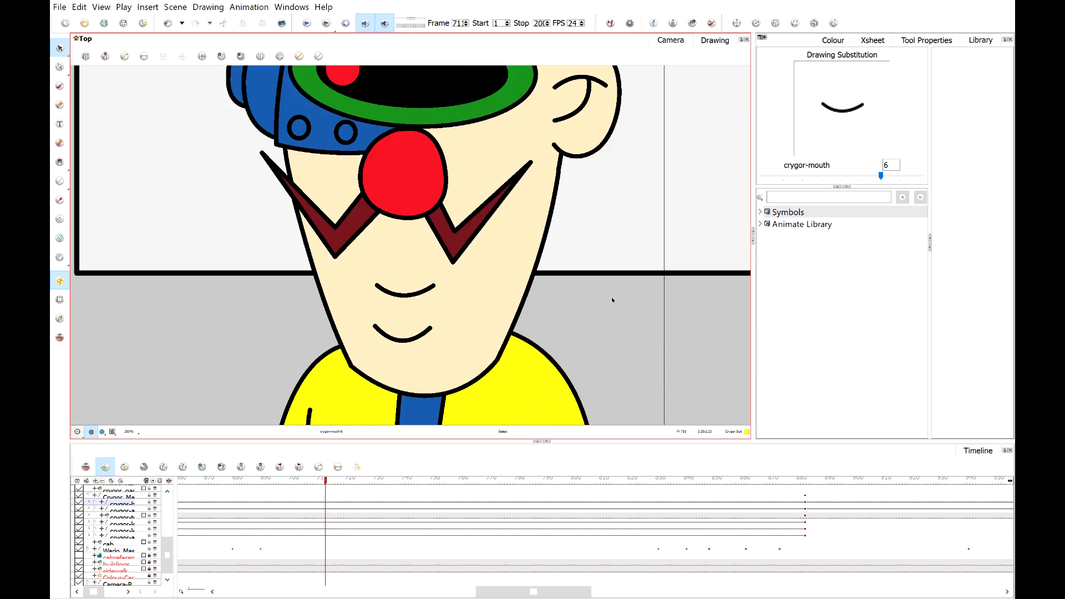
pyautogui.scroll(-3, 453, 270)
pyautogui.moveTo(292, 478)
pyautogui.mouseDown()
pyautogui.moveTo(316, 480)
pyautogui.moveTo(305, 480)
pyautogui.moveTo(313, 489)
pyautogui.mouseUp()
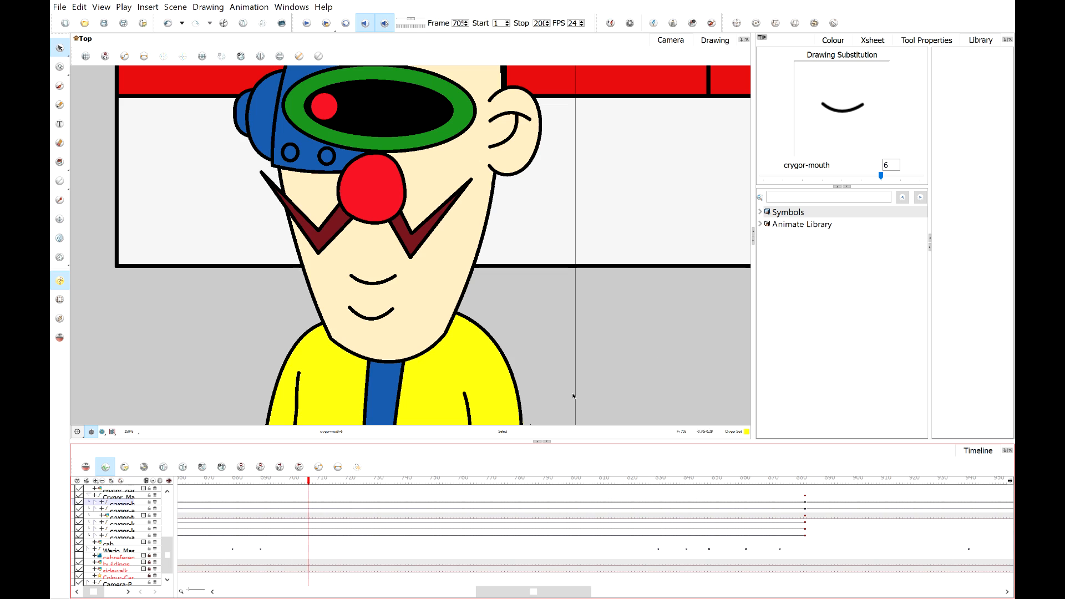
pyautogui.click(889, 176)
pyautogui.moveTo(890, 176); pyautogui.dragTo(921, 176)
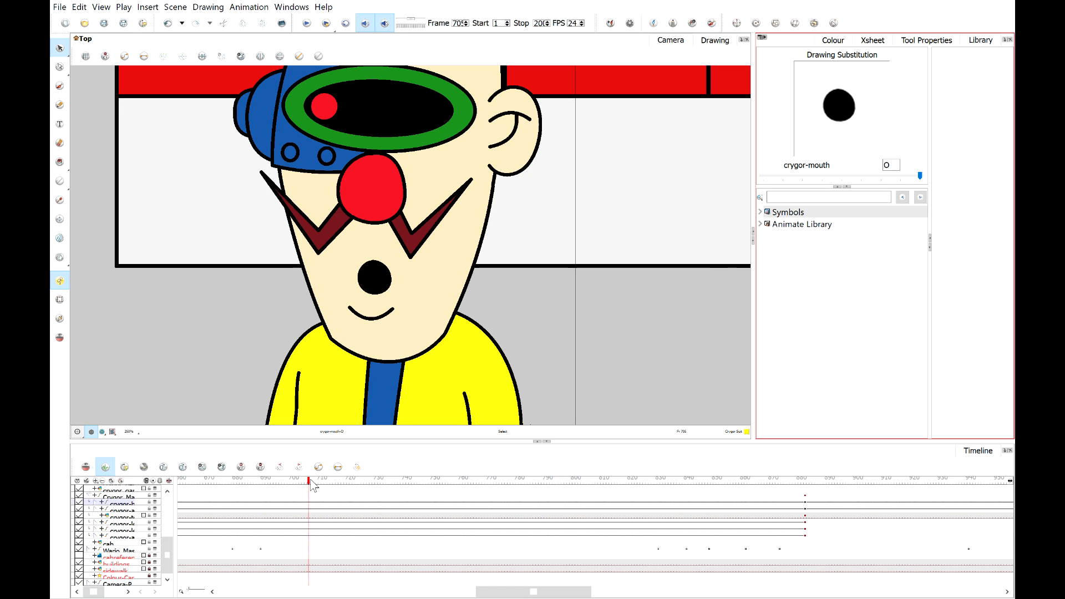
pyautogui.moveTo(313, 486)
pyautogui.mouseDown()
pyautogui.moveTo(295, 487)
pyautogui.moveTo(311, 486)
pyautogui.mouseUp()
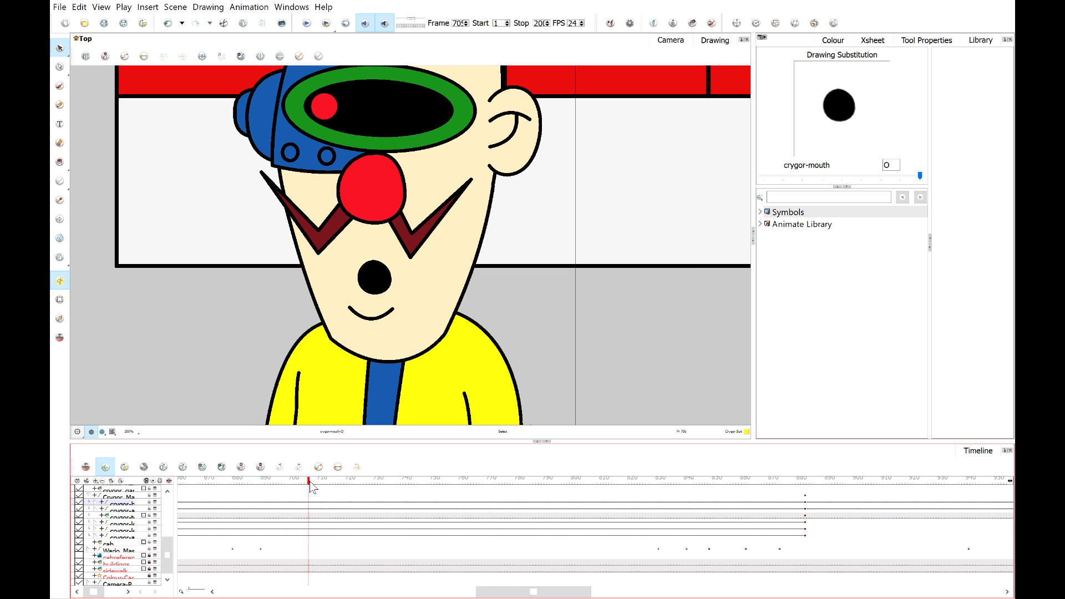
pyautogui.moveTo(314, 483)
pyautogui.mouseDown()
pyautogui.moveTo(306, 484)
pyautogui.moveTo(315, 484)
pyautogui.mouseUp()
pyautogui.moveTo(920, 175); pyautogui.dragTo(797, 177)
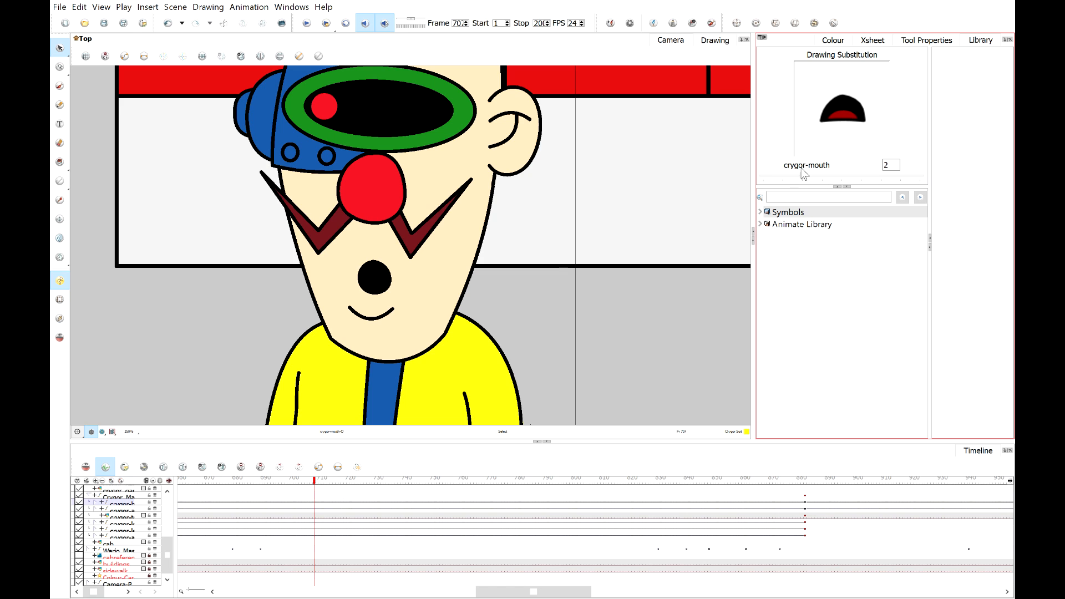
pyautogui.moveTo(790, 172)
pyautogui.mouseDown()
pyautogui.moveTo(838, 165)
pyautogui.moveTo(783, 170)
pyautogui.mouseUp()
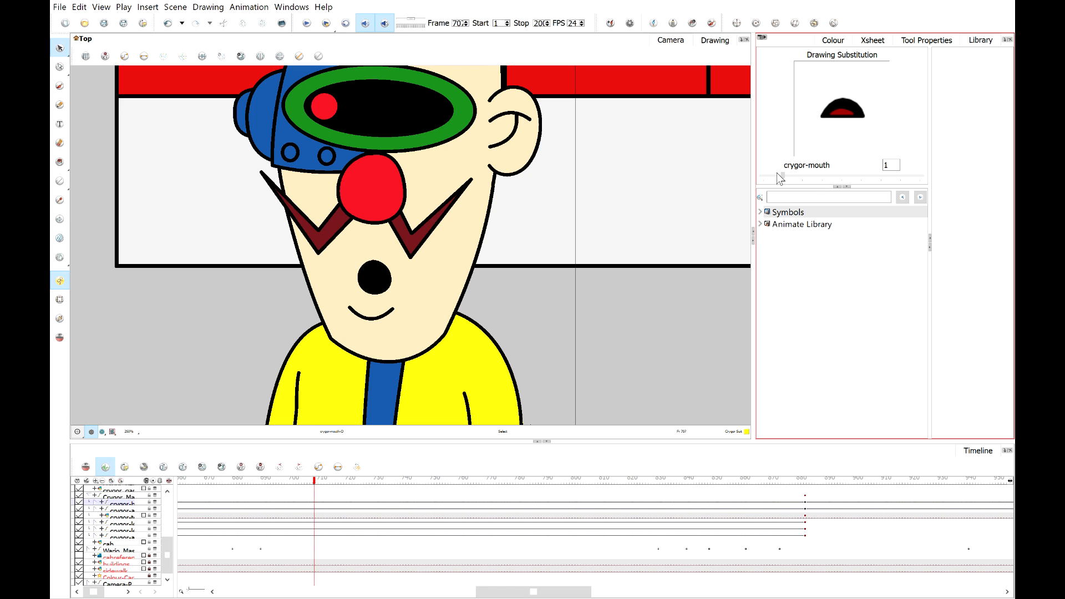
pyautogui.click(782, 176)
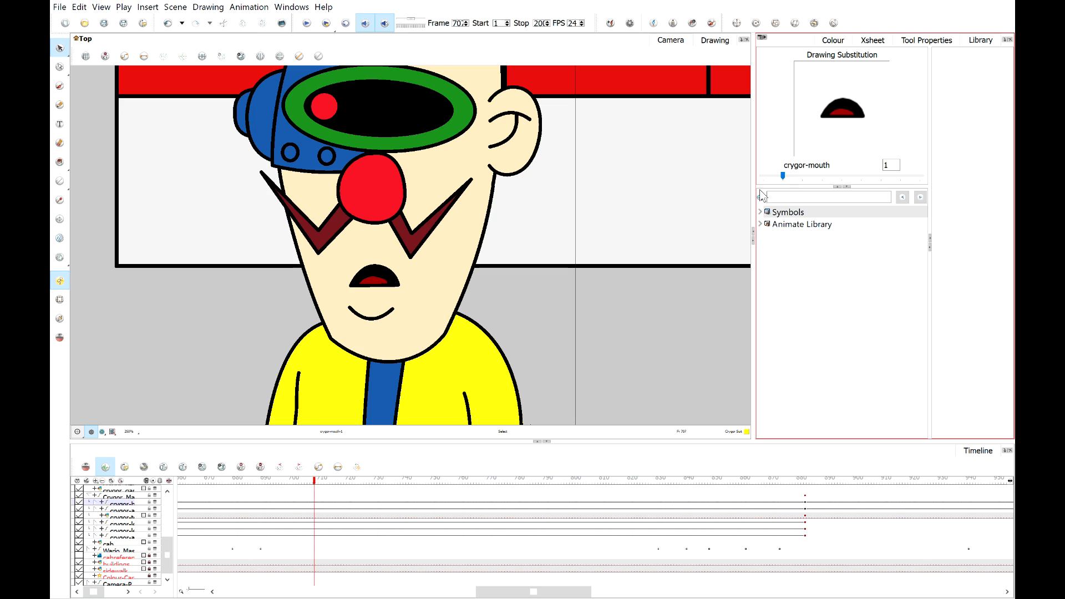
# Substitute Crygor's mouth with drawing 5 at frame 70 and with drawing 2 at frame 71.
pyautogui.moveTo(312, 480); pyautogui.dragTo(321, 482)
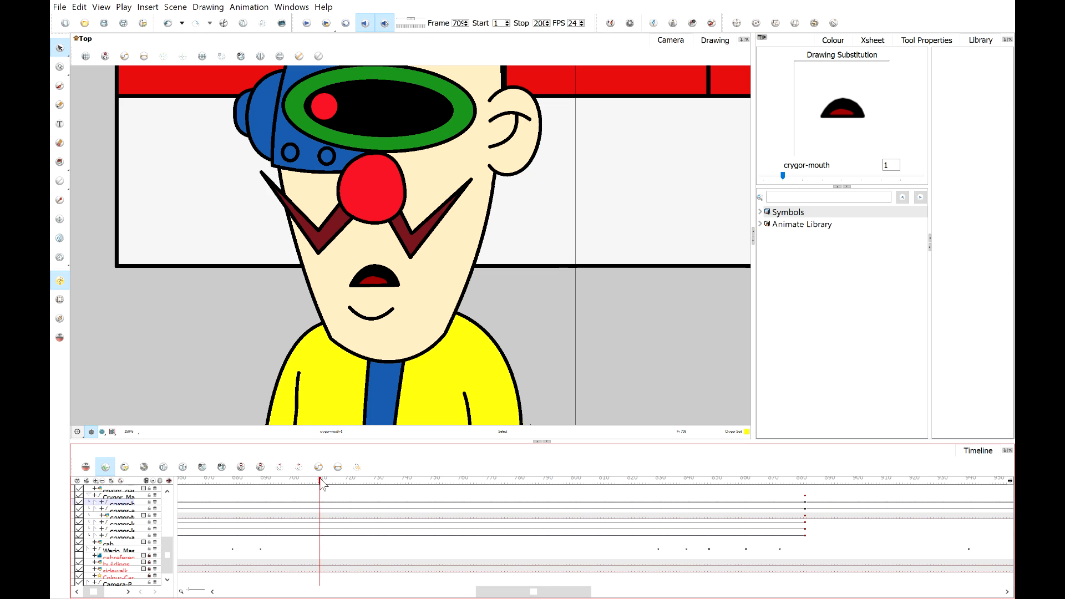
pyautogui.moveTo(846, 177)
pyautogui.mouseDown()
pyautogui.moveTo(871, 174)
pyautogui.moveTo(858, 178)
pyautogui.mouseUp()
pyautogui.click(324, 484)
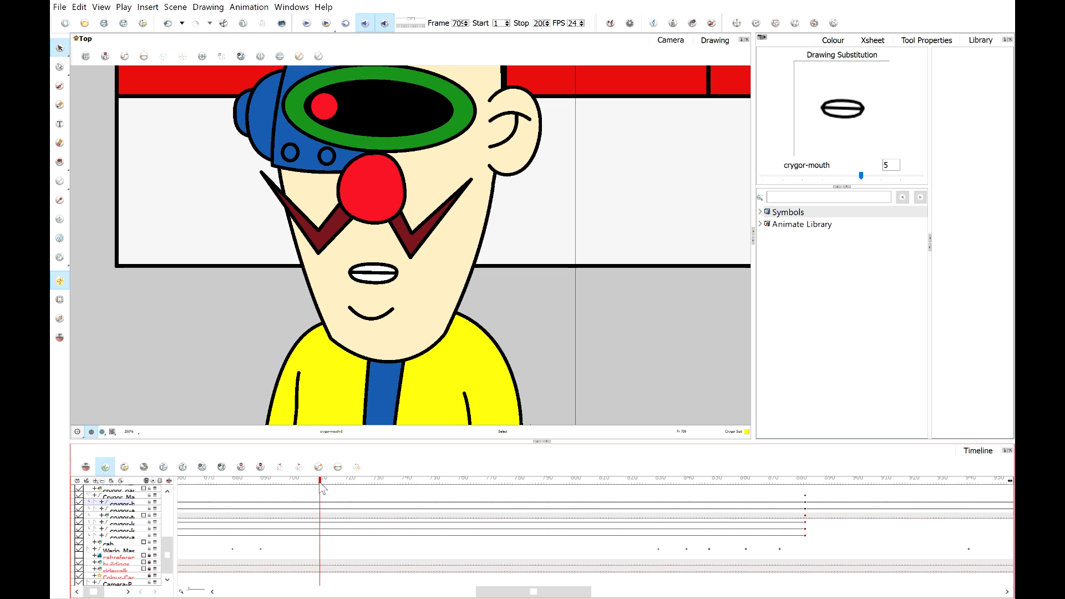
pyautogui.moveTo(325, 484)
pyautogui.mouseDown()
pyautogui.moveTo(288, 484)
pyautogui.moveTo(326, 485)
pyautogui.mouseUp()
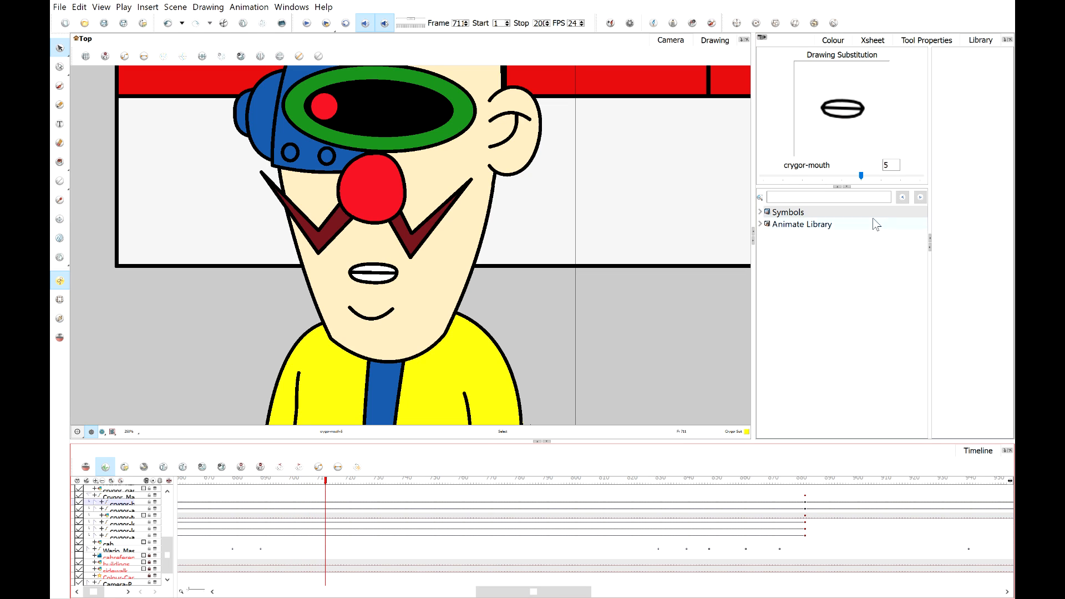
pyautogui.moveTo(867, 182); pyautogui.dragTo(799, 179)
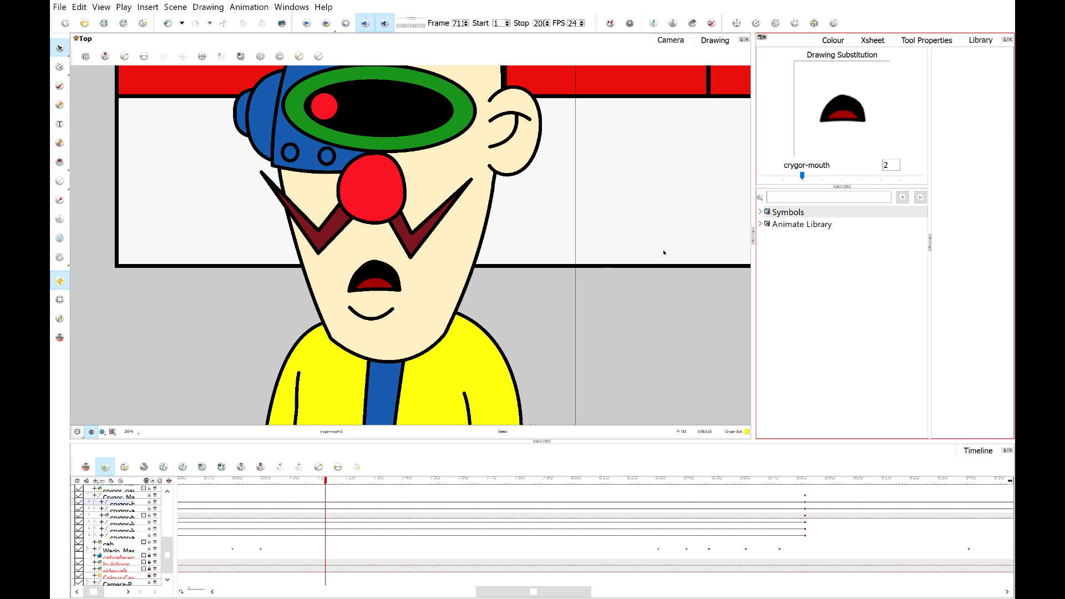
# Step through frame 71, substituting the closed, 2 and 1 mouth drawings for Crygor.
pyautogui.moveTo(300, 484); pyautogui.dragTo(338, 484)
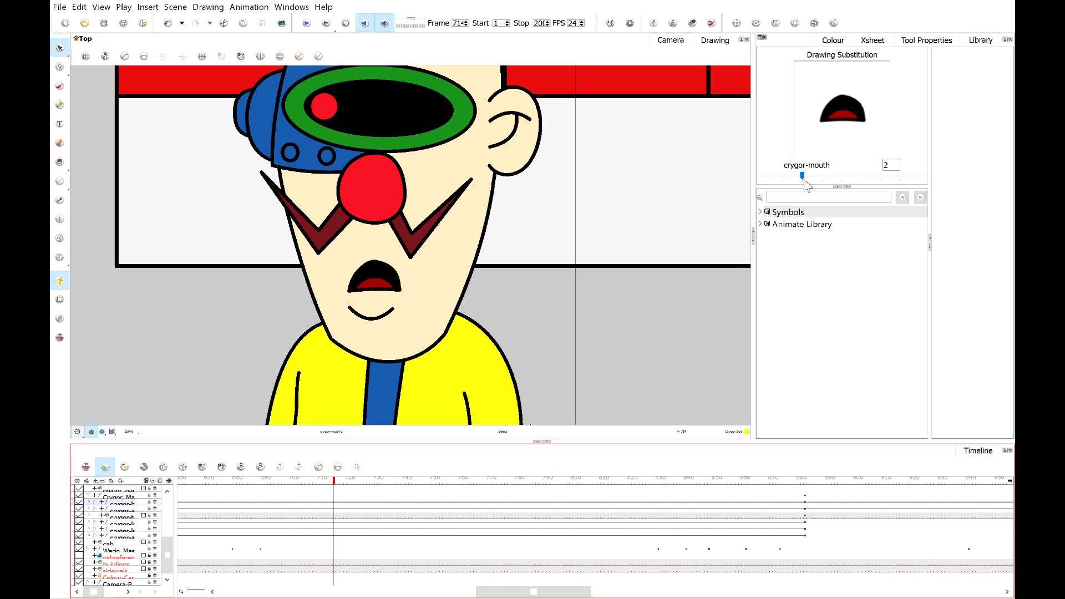
pyautogui.moveTo(805, 180); pyautogui.dragTo(900, 175)
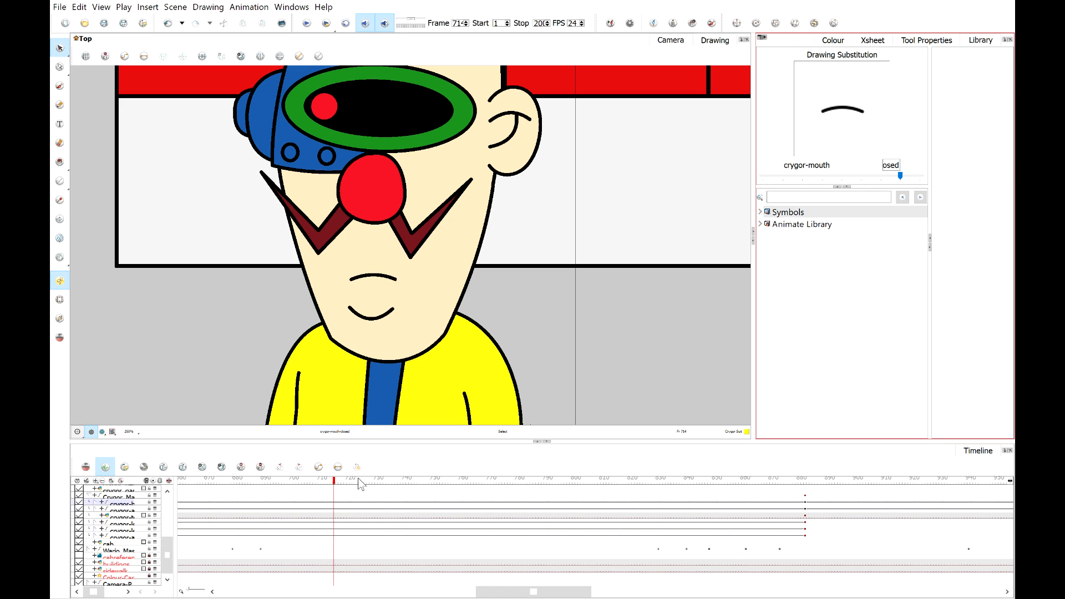
pyautogui.moveTo(338, 486); pyautogui.dragTo(344, 486)
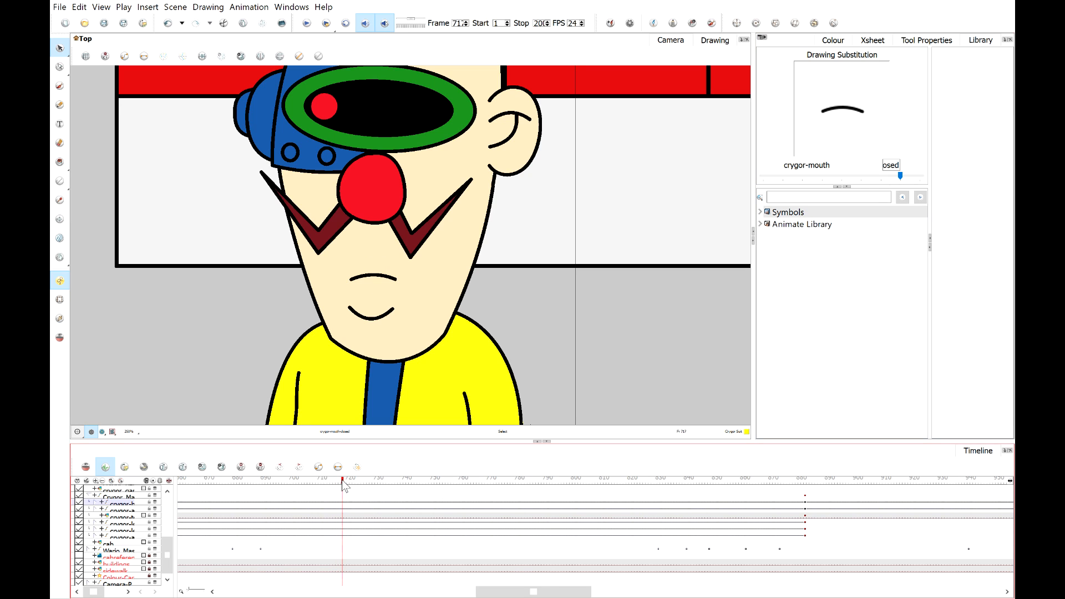
pyautogui.moveTo(846, 175); pyautogui.dragTo(809, 178)
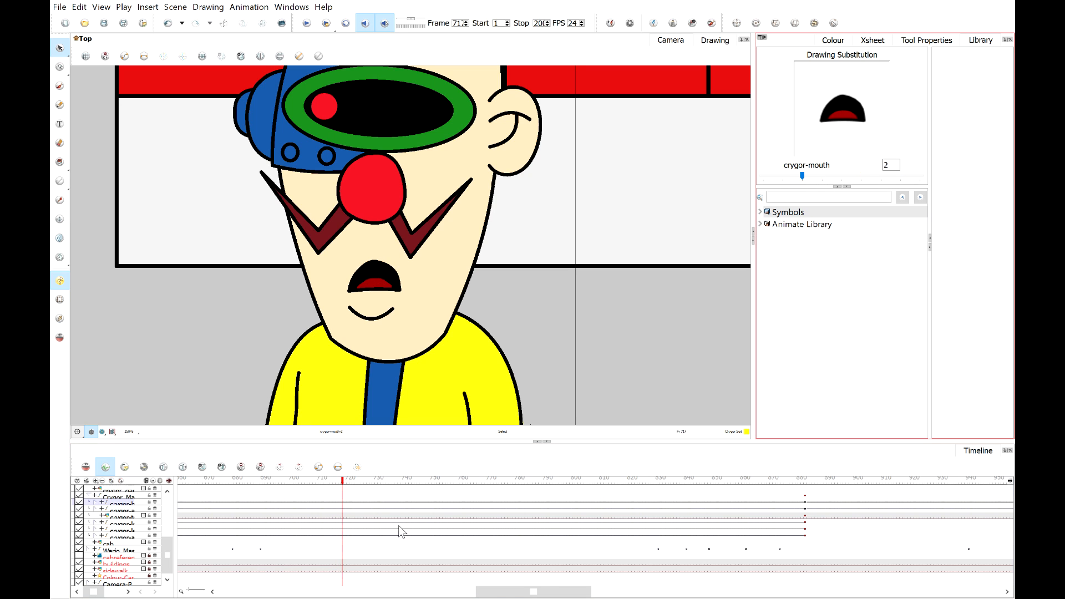
pyautogui.moveTo(349, 480); pyautogui.dragTo(347, 481)
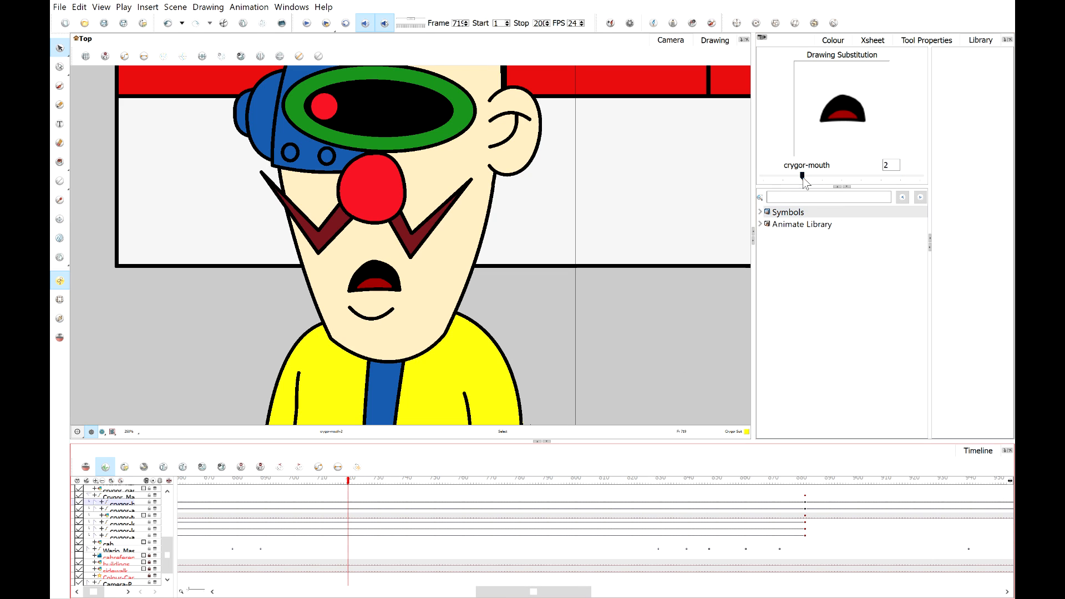
pyautogui.moveTo(803, 176); pyautogui.dragTo(783, 175)
# Set Crygor's mouth to drawing 5 at frame 72 and play back the lip sync.
pyautogui.moveTo(349, 481); pyautogui.dragTo(354, 481)
pyautogui.click(886, 174)
pyautogui.click(887, 175)
pyautogui.click(886, 174)
pyautogui.click(887, 174)
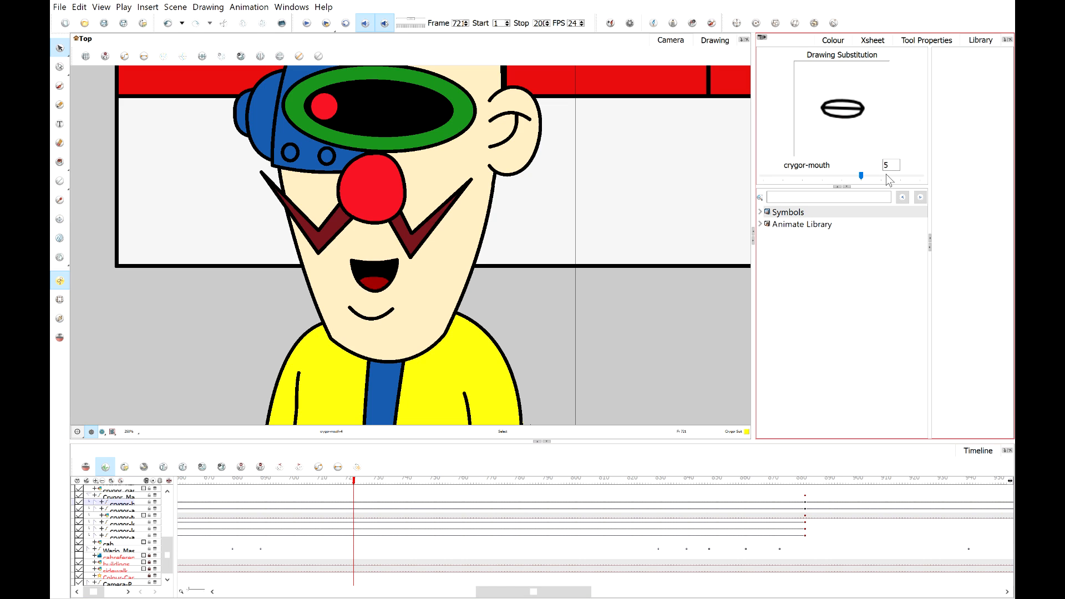
pyautogui.moveTo(357, 486); pyautogui.dragTo(299, 481)
pyautogui.click(314, 23)
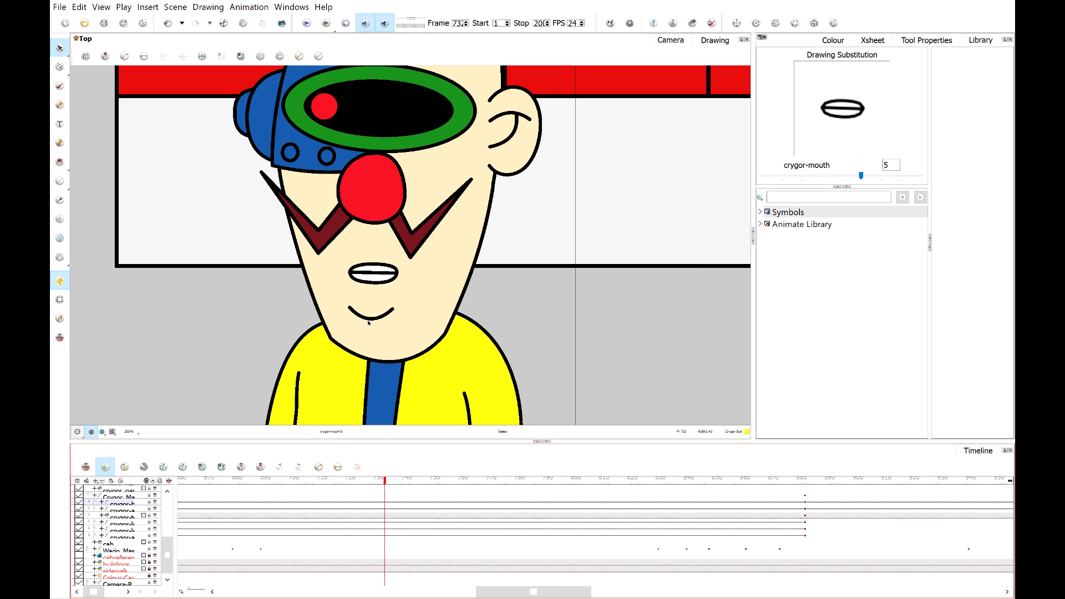
# At frame 72, cycle Crygor's mouth substitution through drawings 6, 1, 2 and finally 5.
pyautogui.moveTo(378, 481)
pyautogui.mouseDown()
pyautogui.moveTo(321, 476)
pyautogui.moveTo(360, 476)
pyautogui.mouseUp()
pyautogui.click(922, 181)
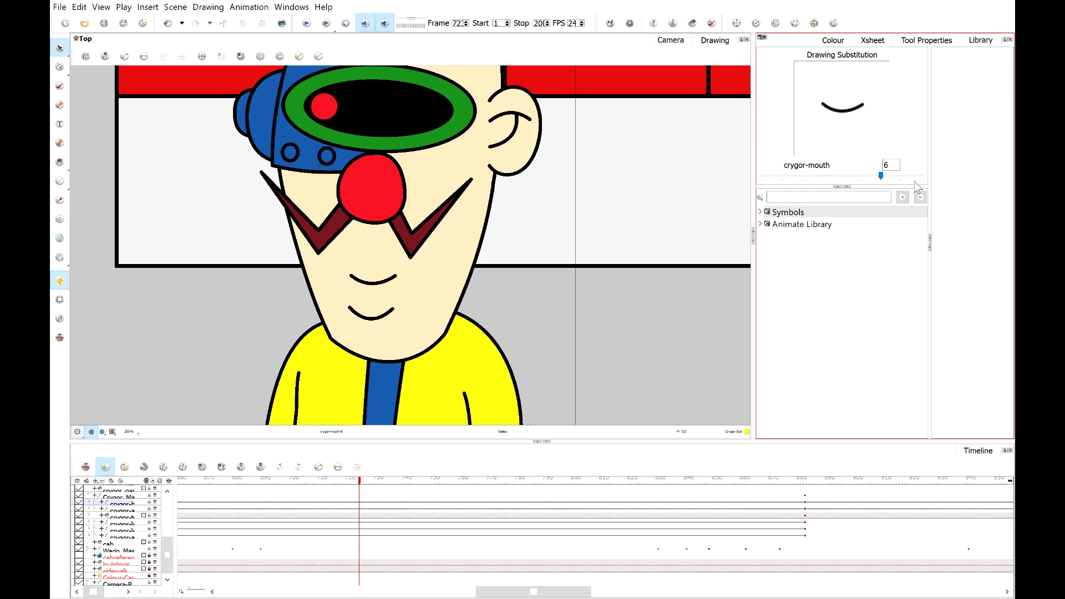
pyautogui.moveTo(881, 175); pyautogui.dragTo(783, 176)
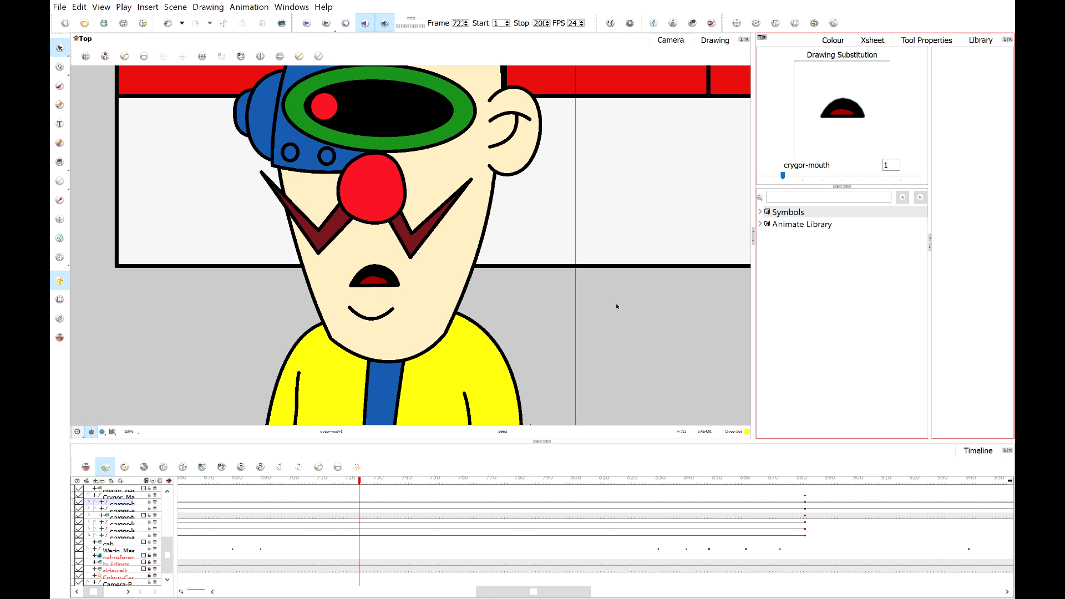
pyautogui.moveTo(362, 484); pyautogui.dragTo(364, 483)
pyautogui.click(825, 198)
pyautogui.click(857, 175)
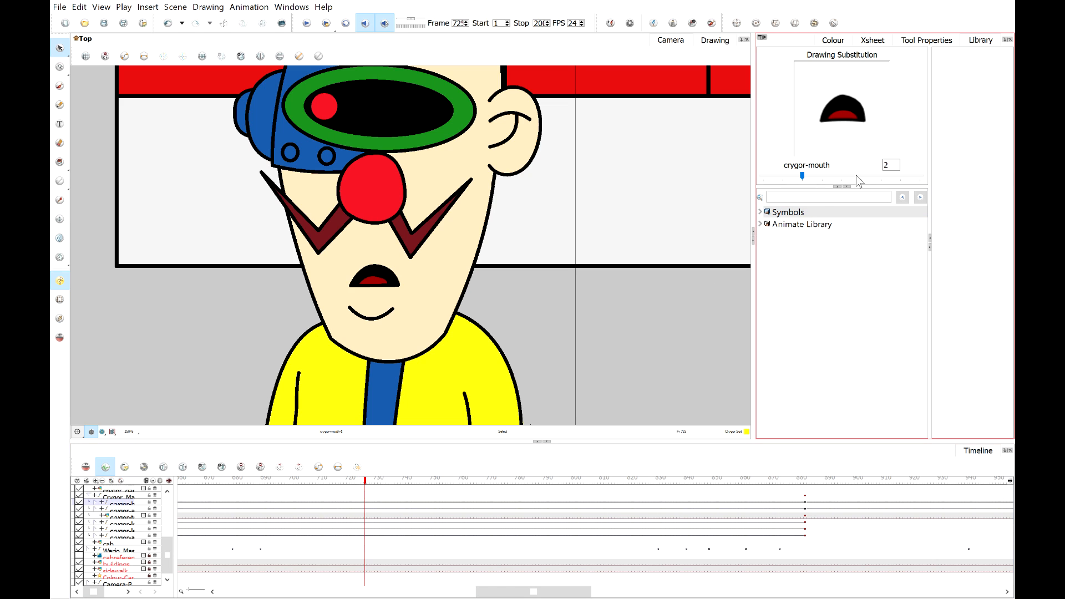
pyautogui.moveTo(366, 482); pyautogui.dragTo(370, 481)
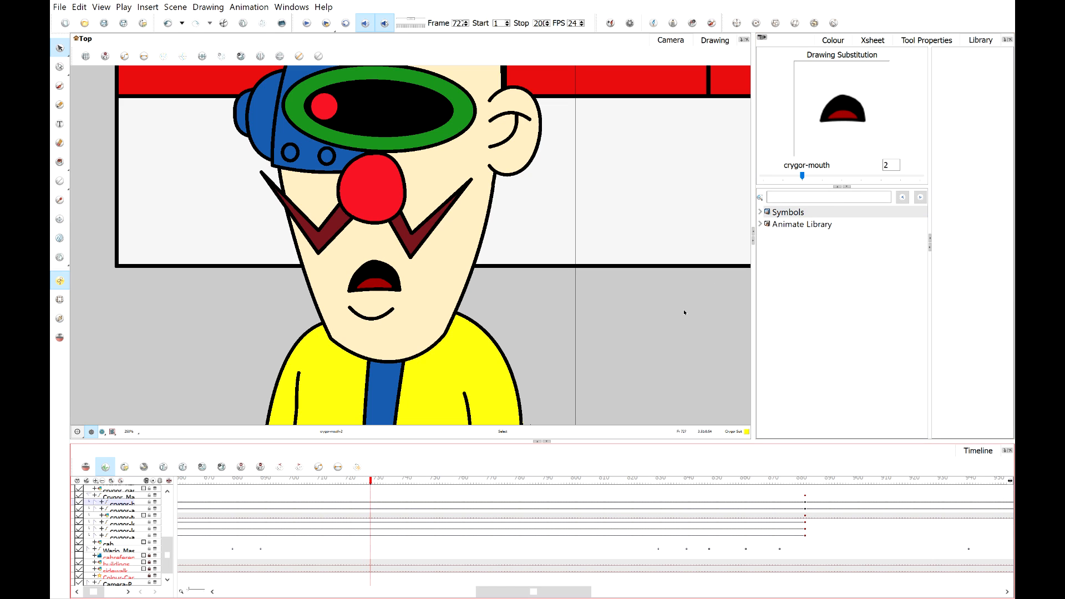
pyautogui.click(867, 177)
pyautogui.click(867, 178)
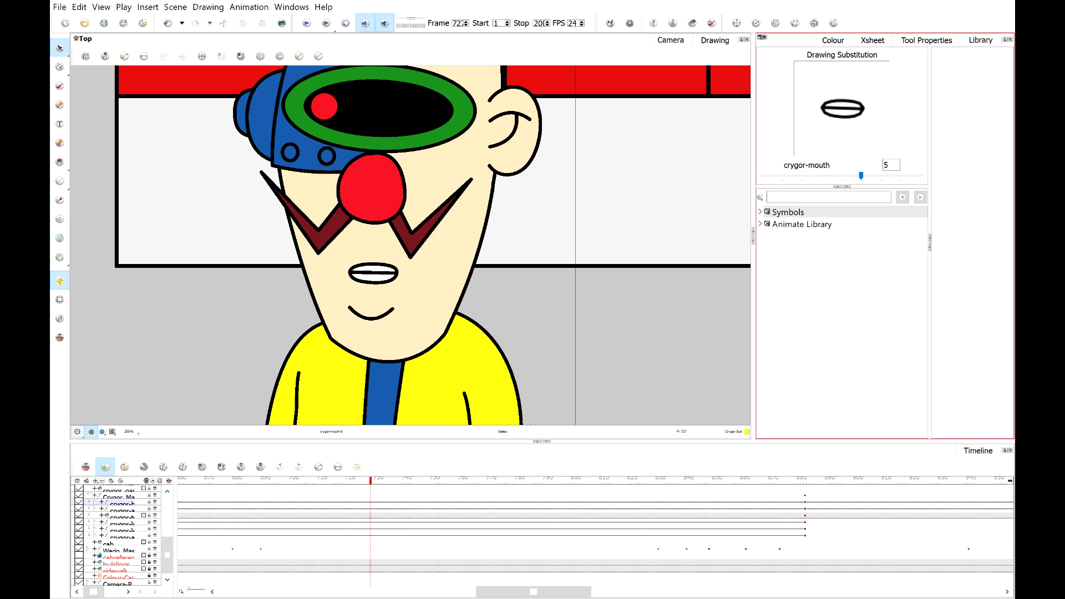
pyautogui.hotkey('alt', 'Tab')
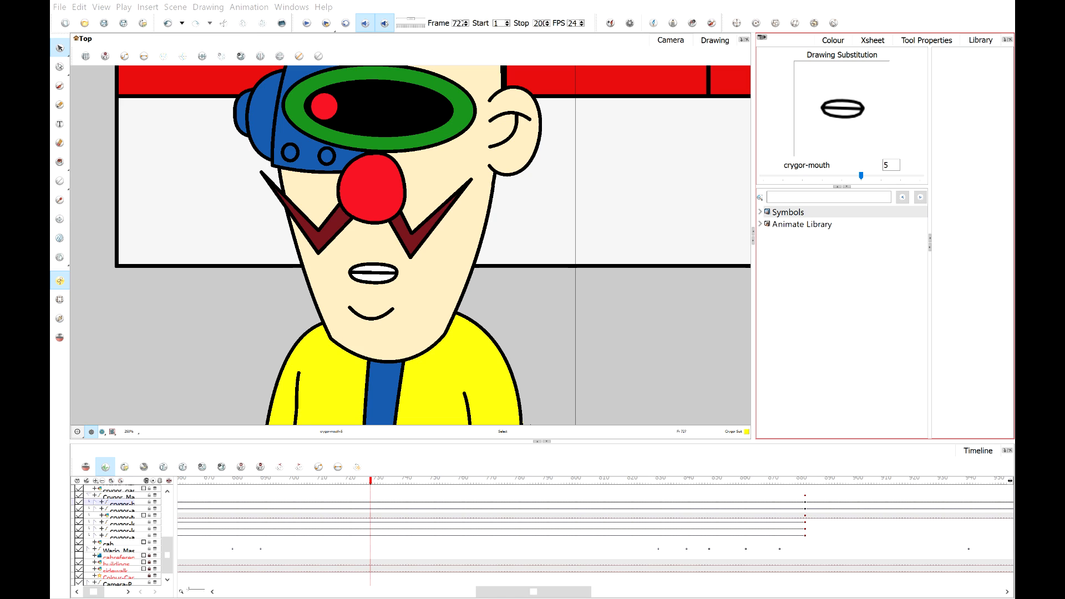
pyautogui.hotkey('alt', 'Tab')
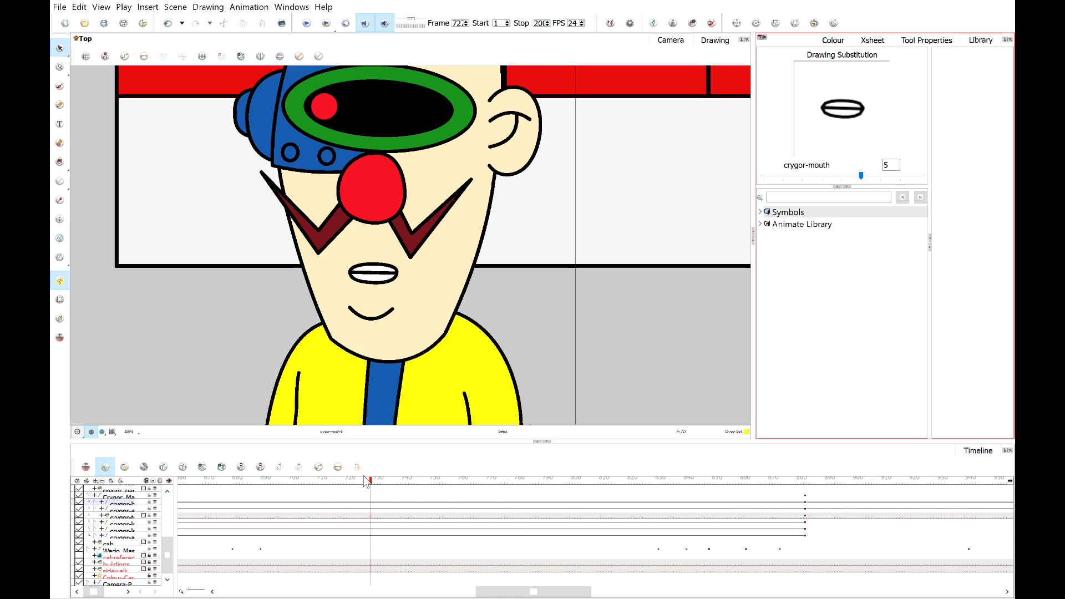
# Scrub between frames 72 and 73 and set Crygor's mouth to the O drawing at frame 72.
pyautogui.moveTo(351, 481)
pyautogui.mouseDown()
pyautogui.moveTo(381, 485)
pyautogui.moveTo(361, 491)
pyautogui.mouseUp()
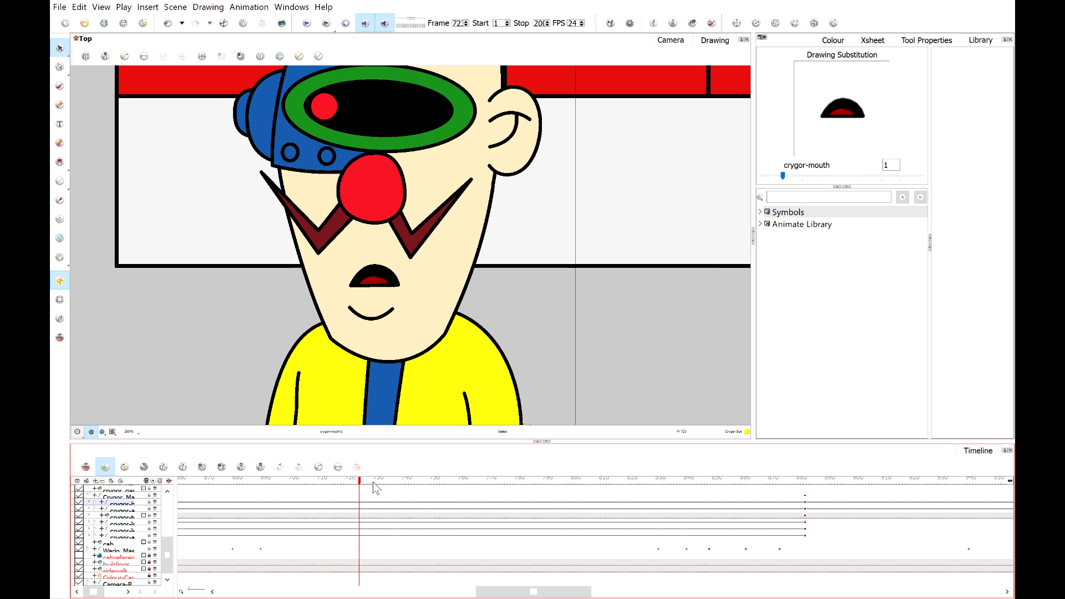
pyautogui.moveTo(374, 482)
pyautogui.mouseDown()
pyautogui.moveTo(344, 481)
pyautogui.moveTo(380, 480)
pyautogui.mouseUp()
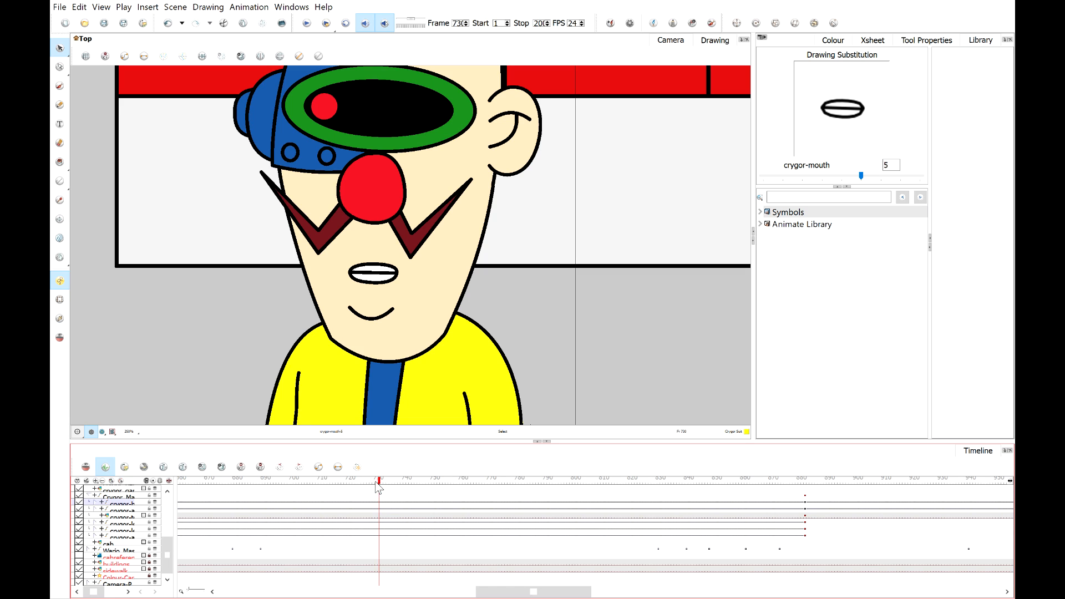
pyautogui.moveTo(380, 482)
pyautogui.mouseDown()
pyautogui.moveTo(347, 484)
pyautogui.moveTo(387, 497)
pyautogui.moveTo(367, 498)
pyautogui.moveTo(398, 494)
pyautogui.moveTo(344, 491)
pyautogui.moveTo(377, 495)
pyautogui.mouseUp()
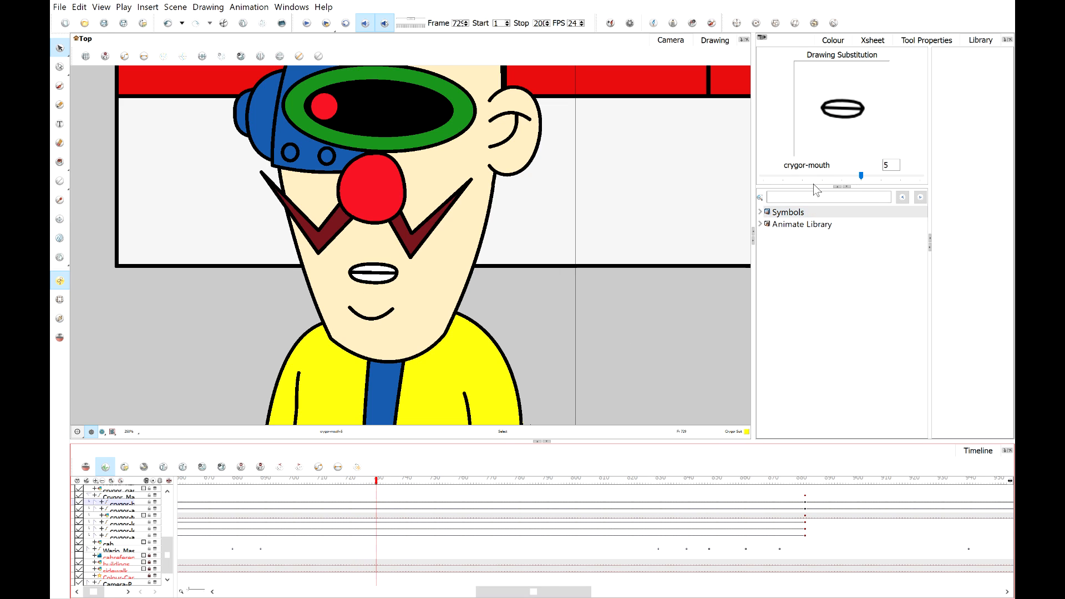
pyautogui.moveTo(861, 175)
pyautogui.mouseDown()
pyautogui.moveTo(802, 177)
pyautogui.moveTo(910, 232)
pyautogui.mouseUp()
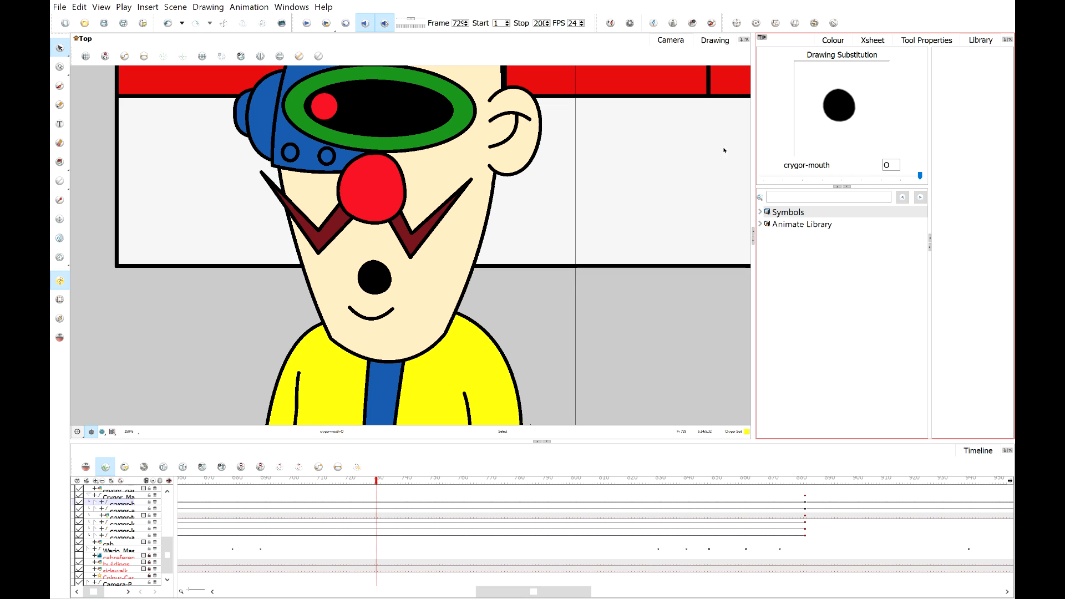
# Play back Crygor's lip sync around frame 73.
pyautogui.press('Left')
pyautogui.moveTo(363, 483); pyautogui.dragTo(337, 487)
pyautogui.click(307, 25)
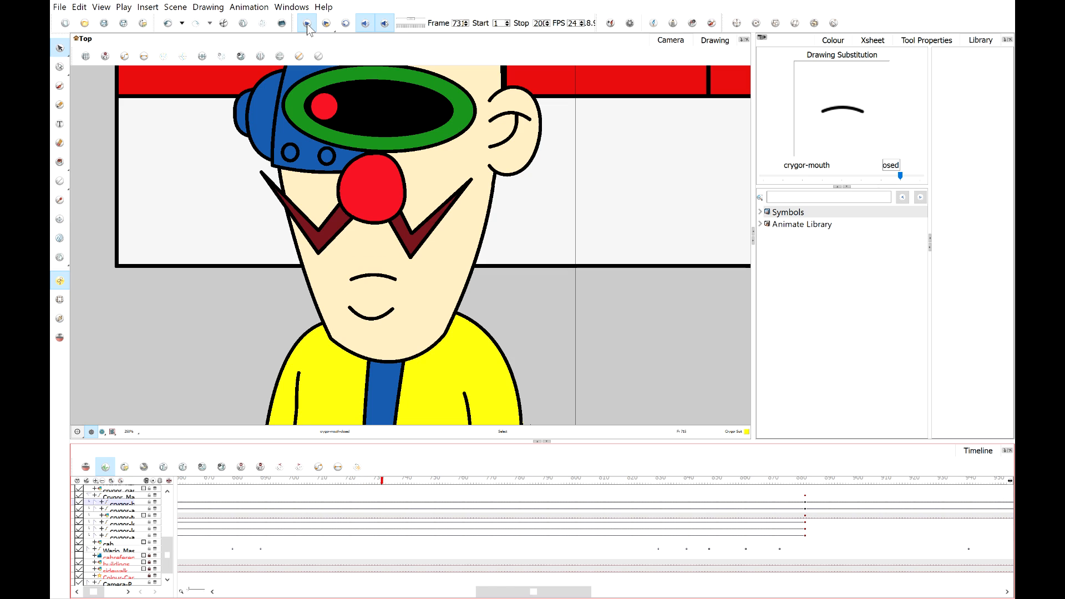
pyautogui.click(308, 25)
# Substitute Crygor's mouth at frame 73 with drawing 2.
pyautogui.click(372, 480)
pyautogui.moveTo(373, 479); pyautogui.dragTo(391, 480)
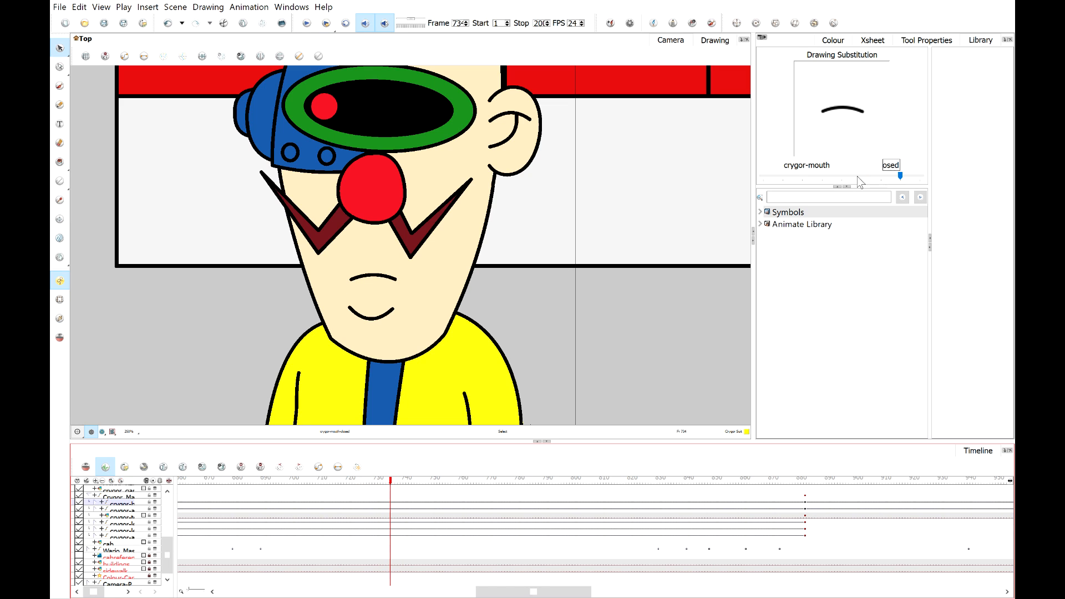
pyautogui.moveTo(859, 177); pyautogui.dragTo(781, 175)
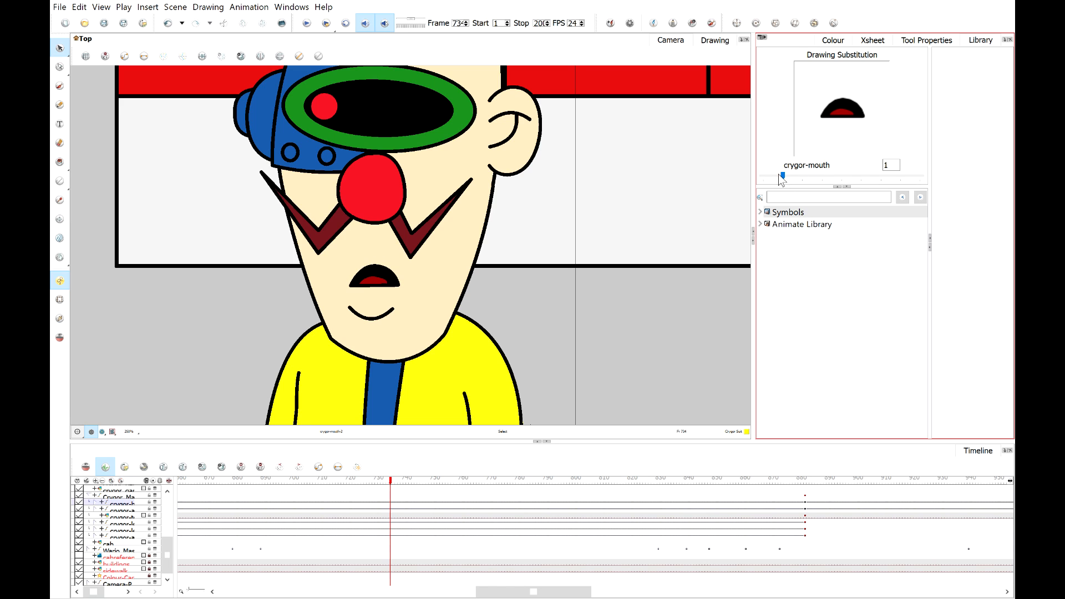
pyautogui.click(862, 176)
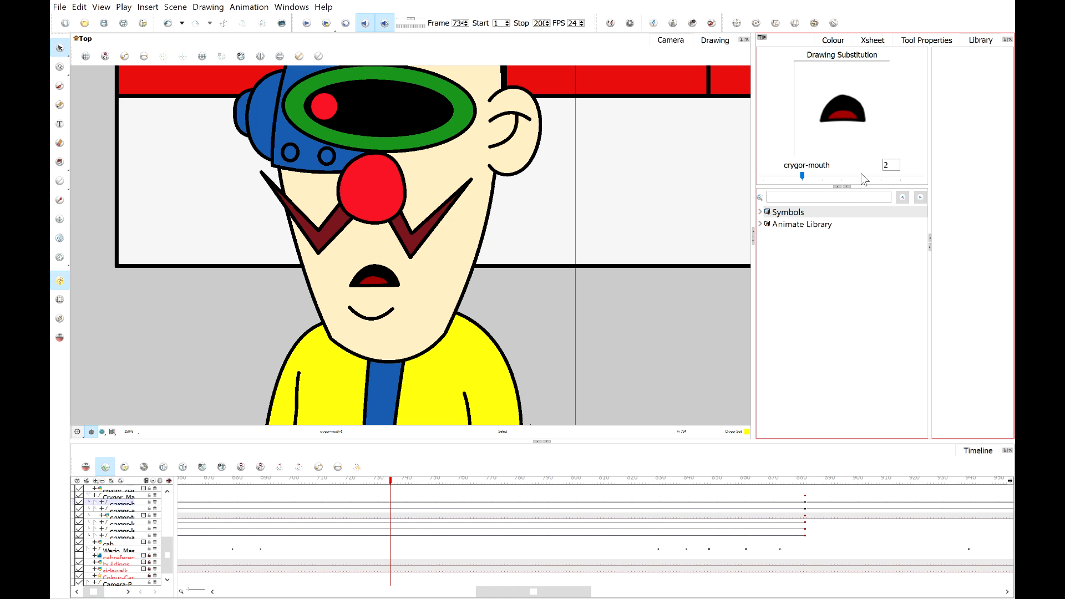
pyautogui.click(395, 482)
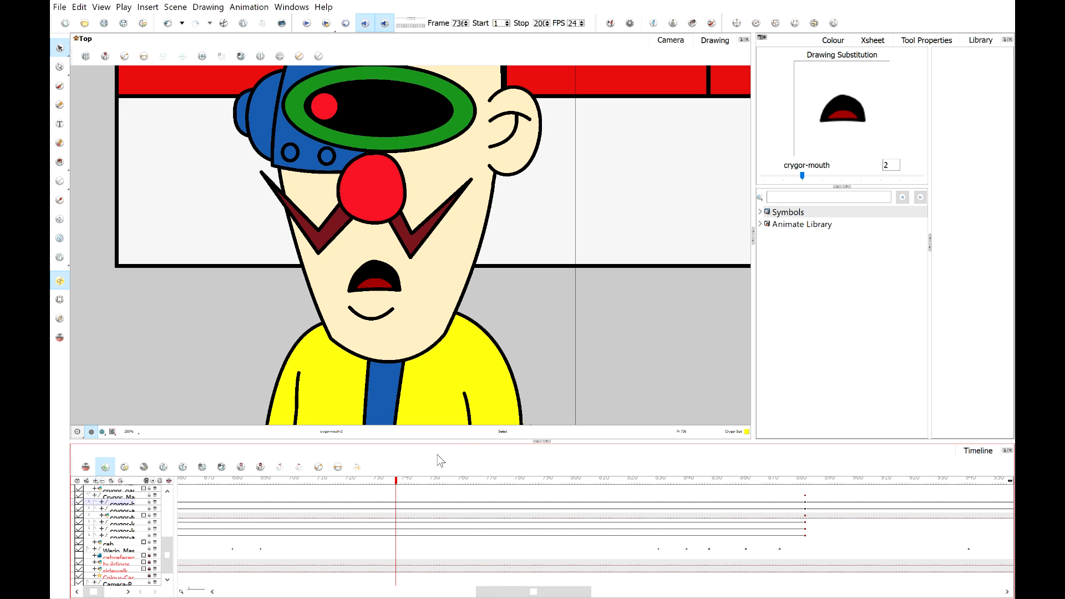
# At frame 73, try swapping Crygor's mouth substitution to drawing 1 and then drawing 5.
pyautogui.press('.')
pyautogui.click(780, 178)
pyautogui.click(402, 483)
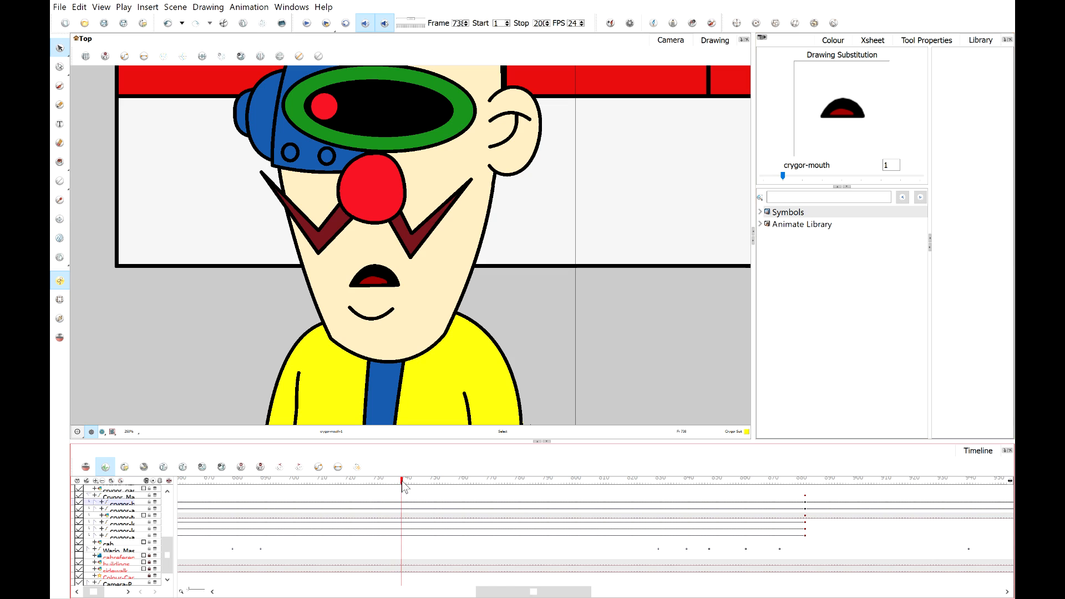
pyautogui.press('.')
pyautogui.moveTo(780, 178); pyautogui.dragTo(861, 176)
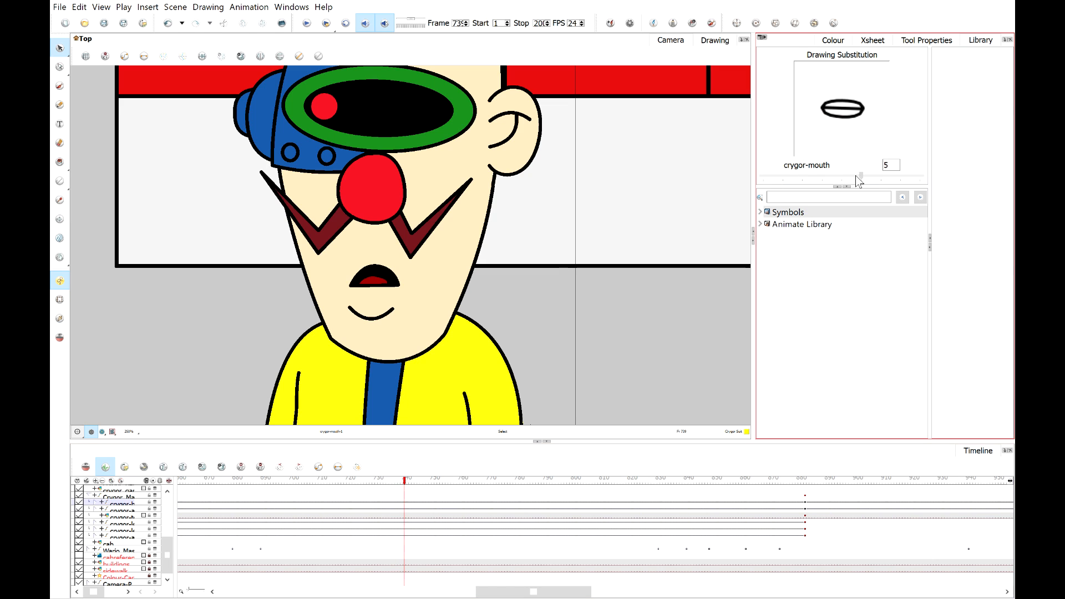
# At frame 74, cycle Crygor's mouth substitution through the closed drawing and drawing 2, settling on the O drawing.
pyautogui.click(413, 481)
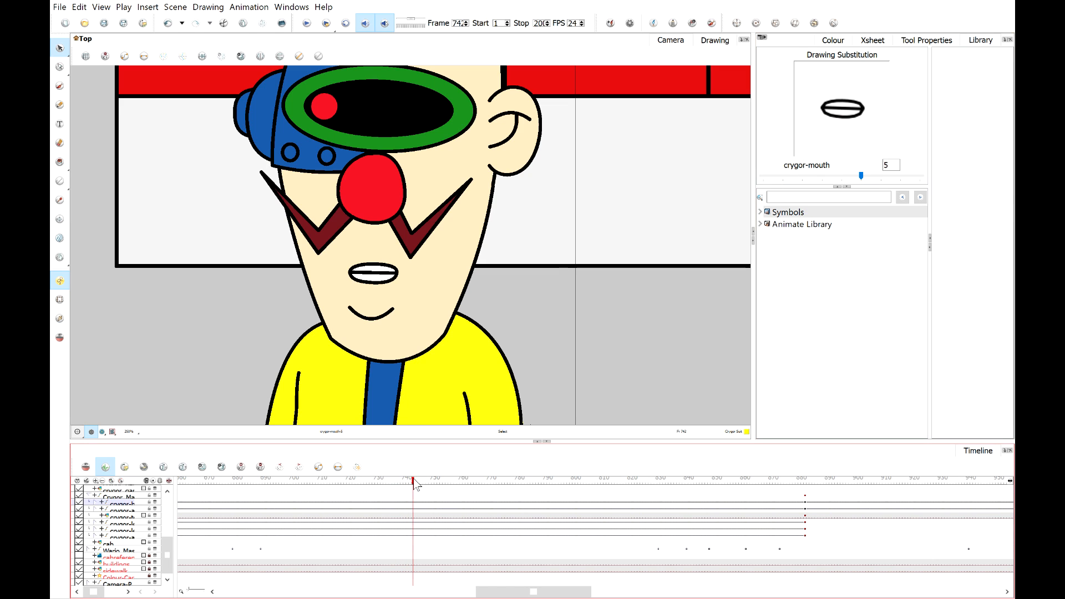
pyautogui.click(905, 175)
pyautogui.click(905, 176)
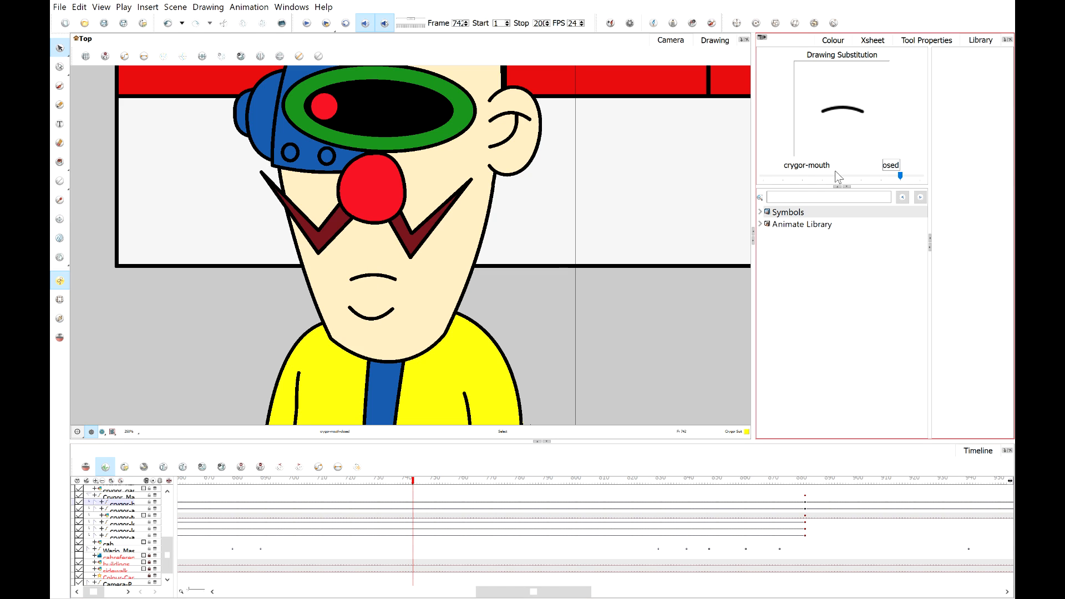
pyautogui.click(805, 177)
pyautogui.click(805, 177)
pyautogui.click(806, 177)
pyautogui.click(806, 178)
pyautogui.click(806, 177)
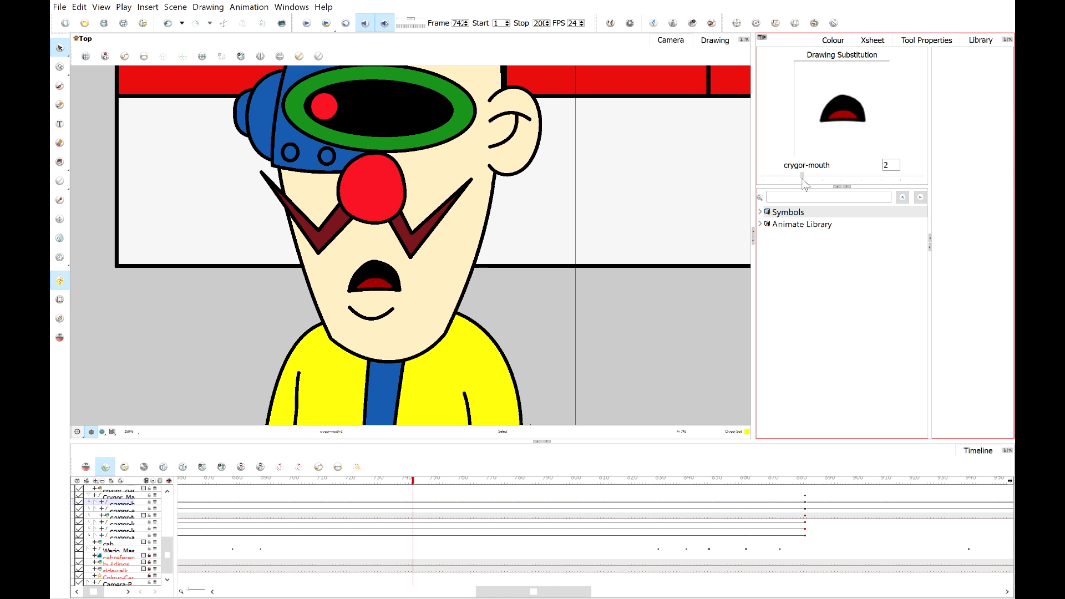
pyautogui.moveTo(802, 175); pyautogui.dragTo(938, 176)
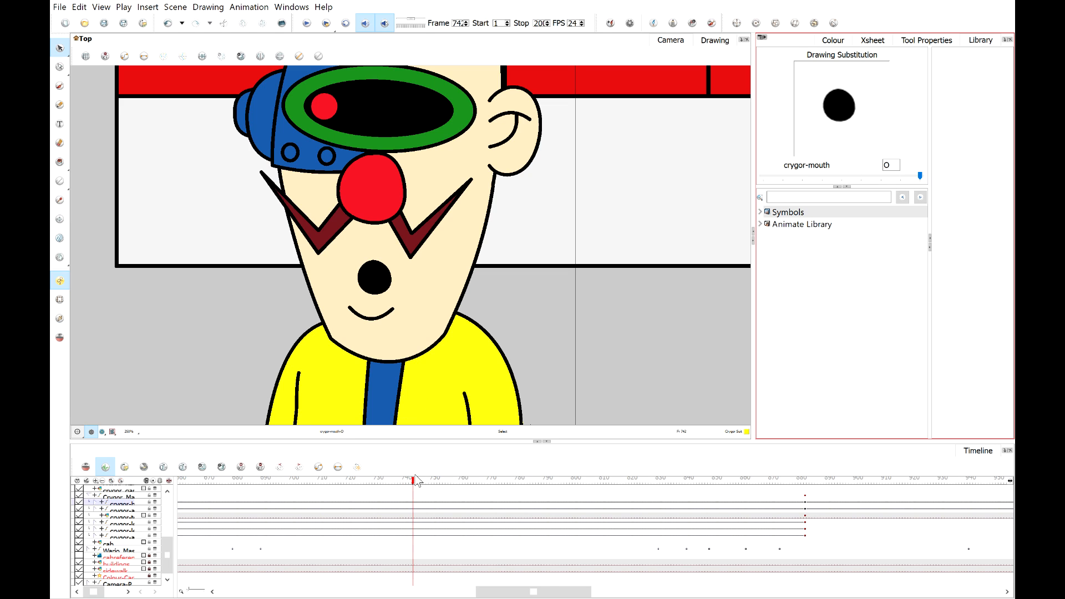
# Set Crygor's mouth to the closed drawing at frame 75 and play back the lip sync from around frame 68.
pyautogui.moveTo(415, 481); pyautogui.dragTo(427, 486)
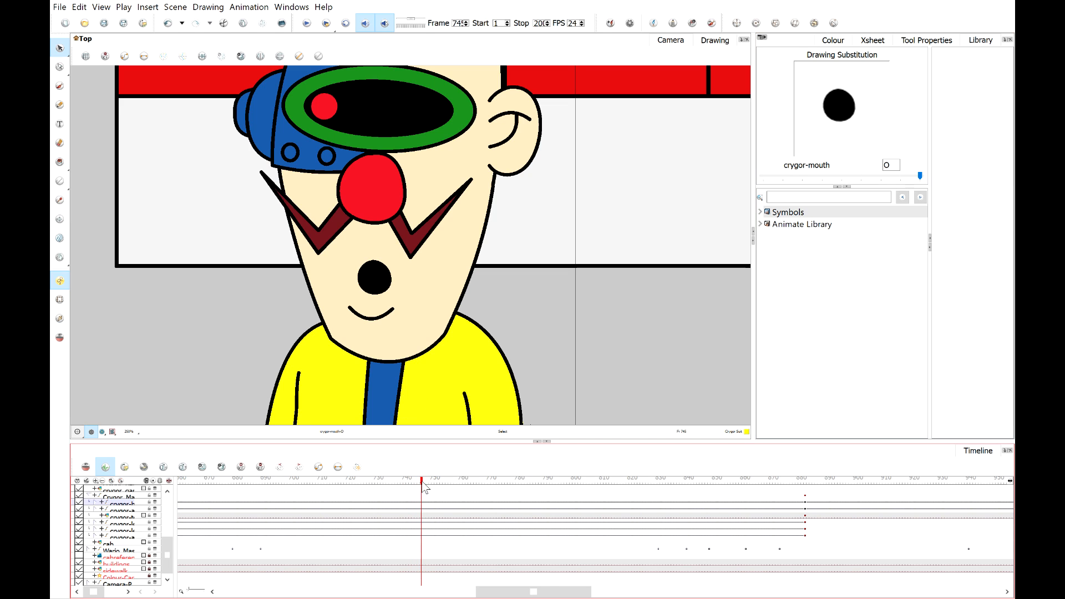
pyautogui.click(813, 179)
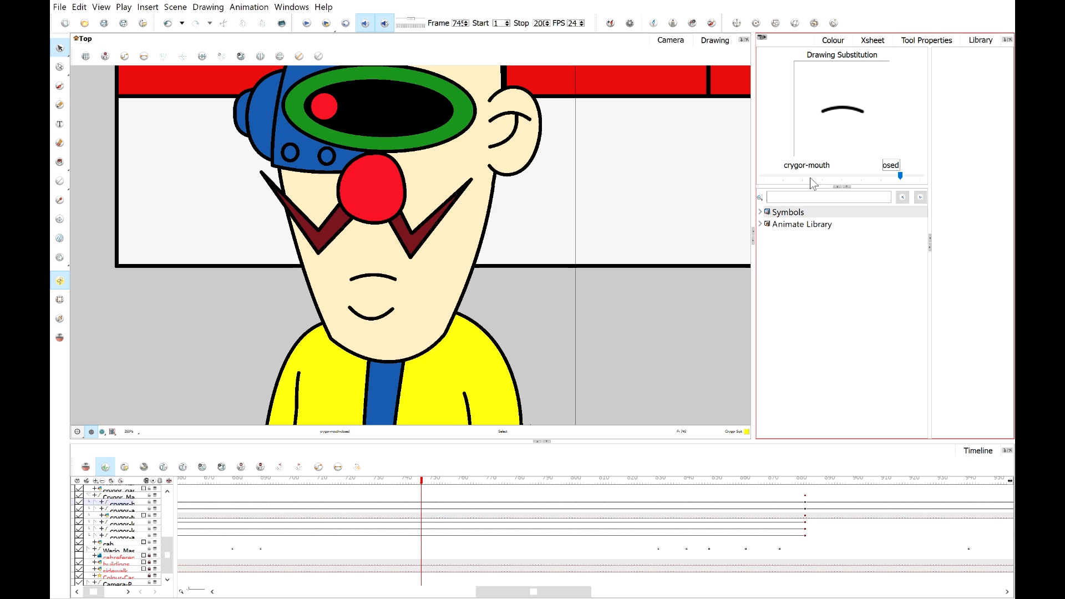
pyautogui.moveTo(226, 481)
pyautogui.mouseDown()
pyautogui.moveTo(176, 485)
pyautogui.moveTo(490, 506)
pyautogui.moveTo(430, 502)
pyautogui.mouseUp()
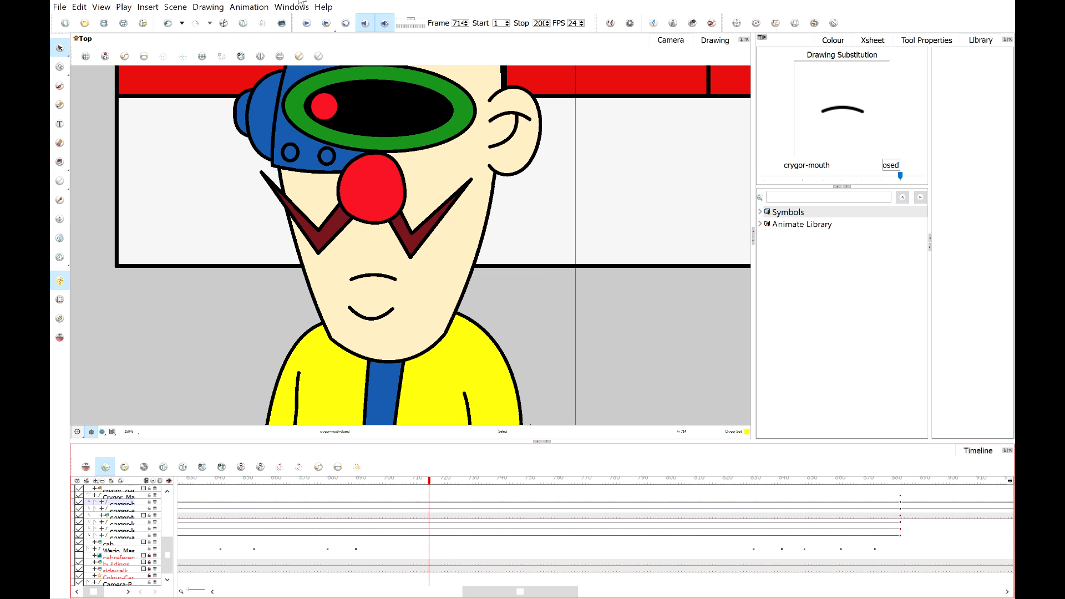
pyautogui.click(307, 24)
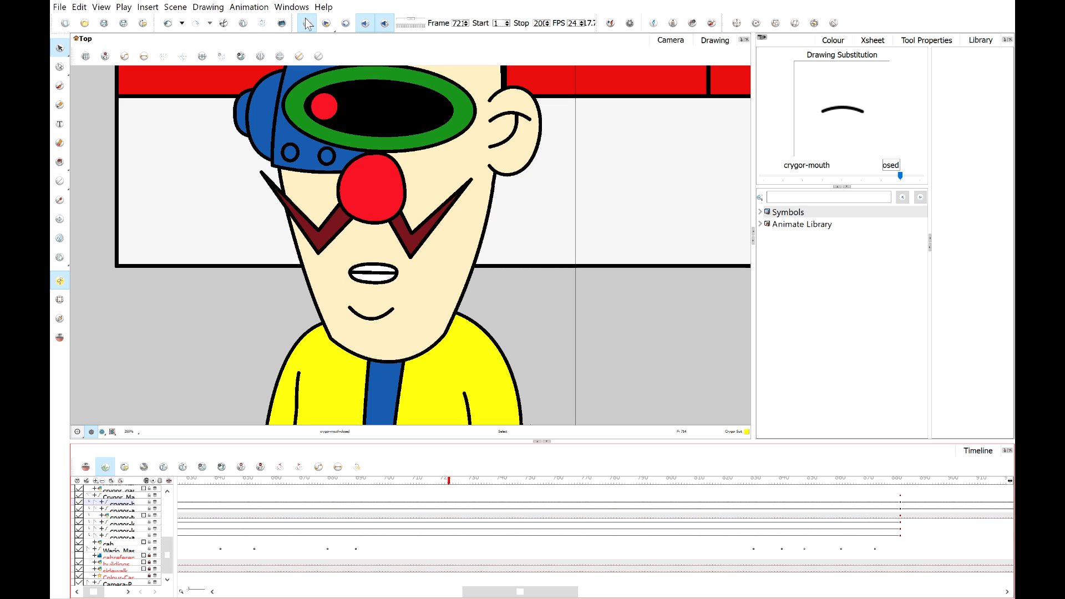
pyautogui.click(353, 481)
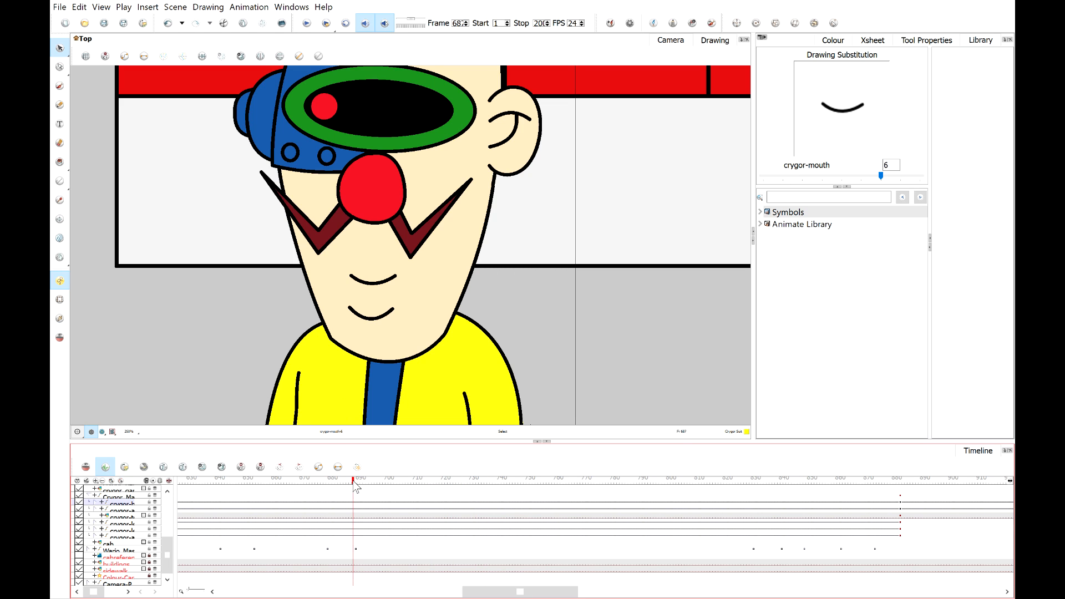
pyautogui.click(307, 23)
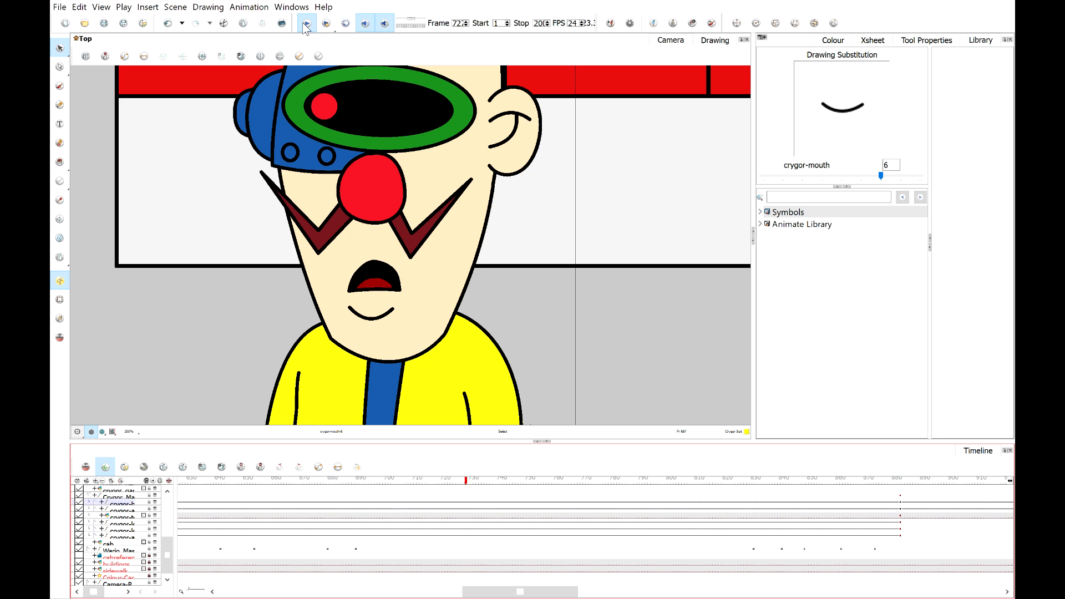
pyautogui.click(305, 26)
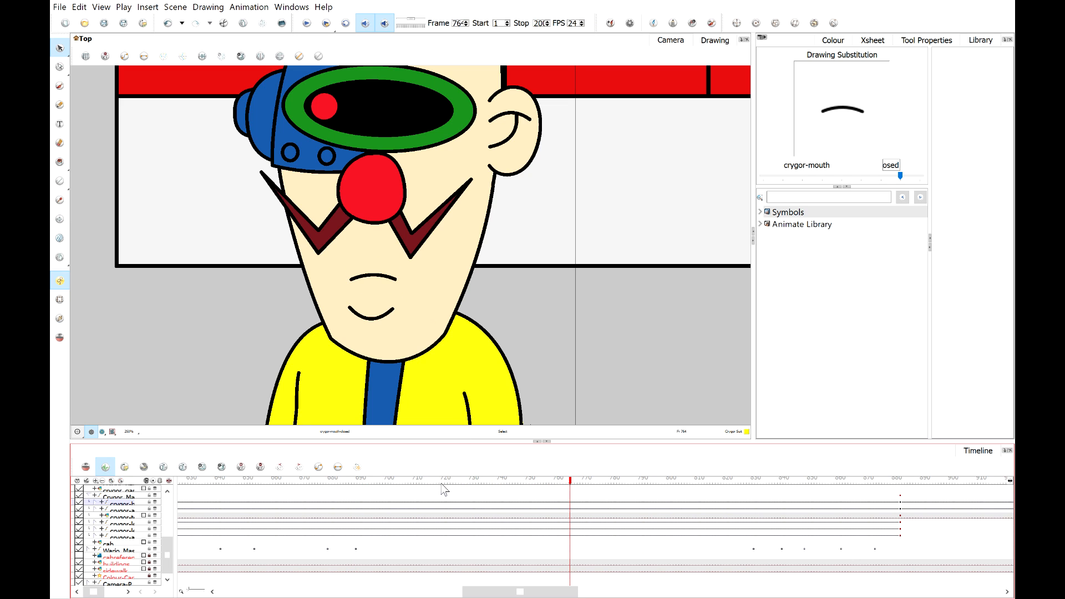
# At frame 73, compare Crygor's mouth drawings 5, 2 and 1, returning to drawing 2.
pyautogui.moveTo(441, 481); pyautogui.dragTo(488, 486)
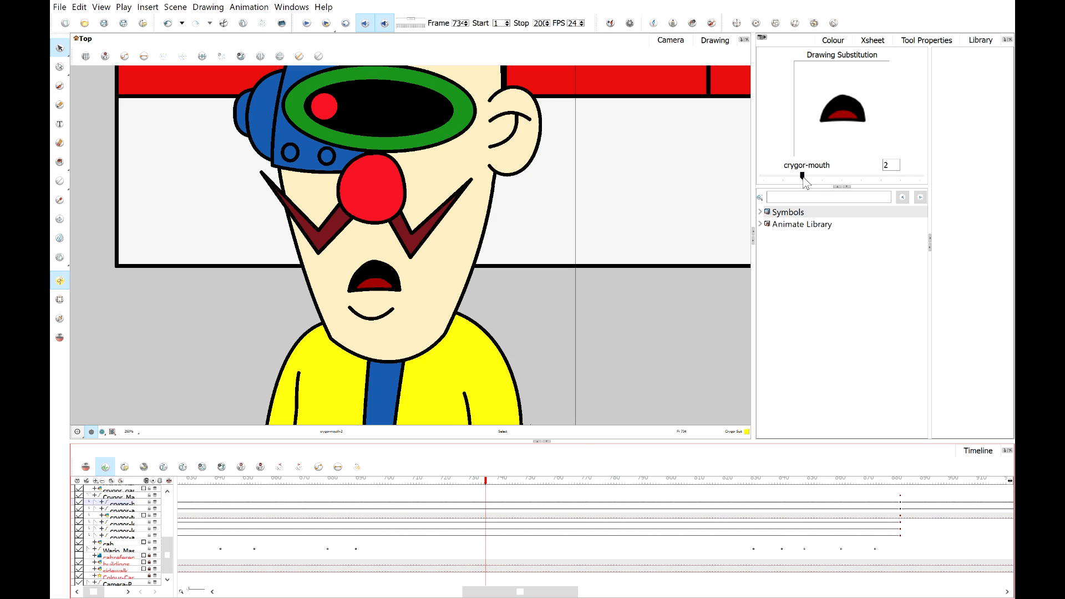
pyautogui.moveTo(802, 176)
pyautogui.mouseDown()
pyautogui.moveTo(946, 181)
pyautogui.moveTo(855, 184)
pyautogui.moveTo(861, 177)
pyautogui.mouseUp()
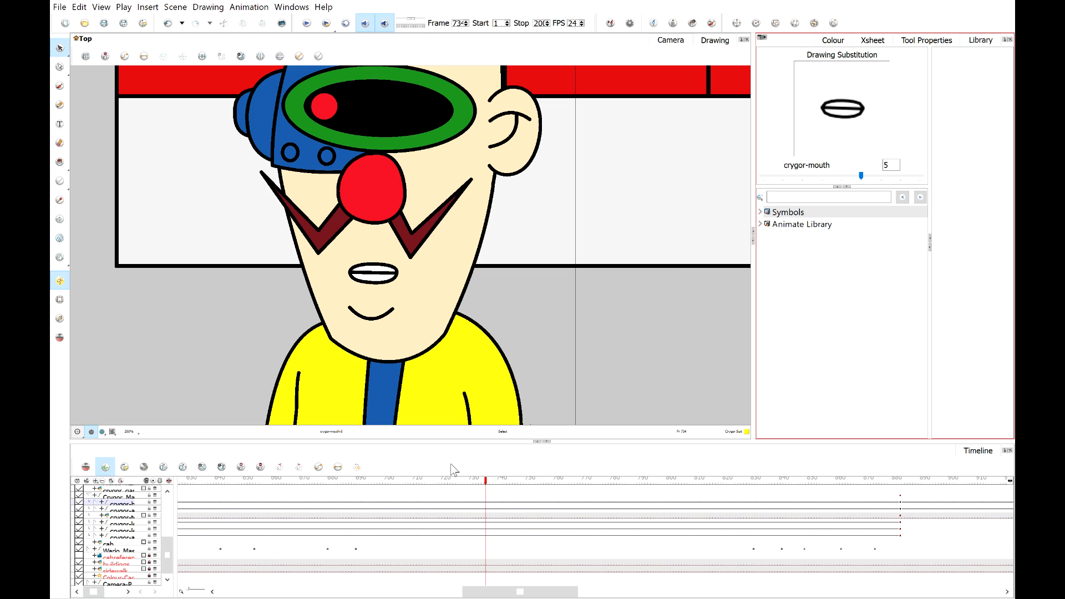
pyautogui.moveTo(485, 480); pyautogui.dragTo(492, 480)
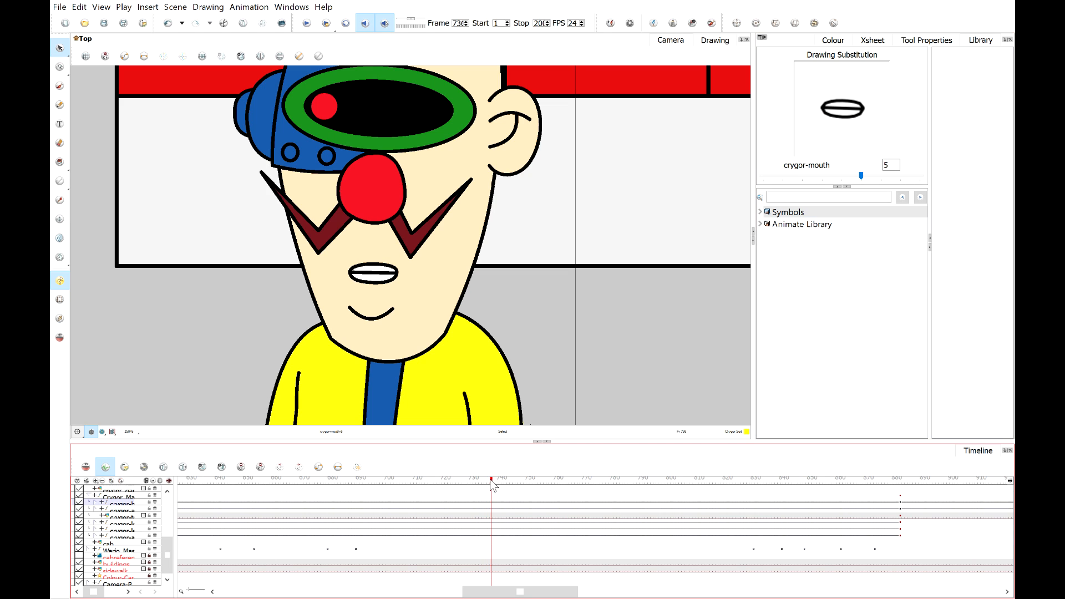
pyautogui.click(777, 177)
pyautogui.click(777, 176)
pyautogui.click(776, 176)
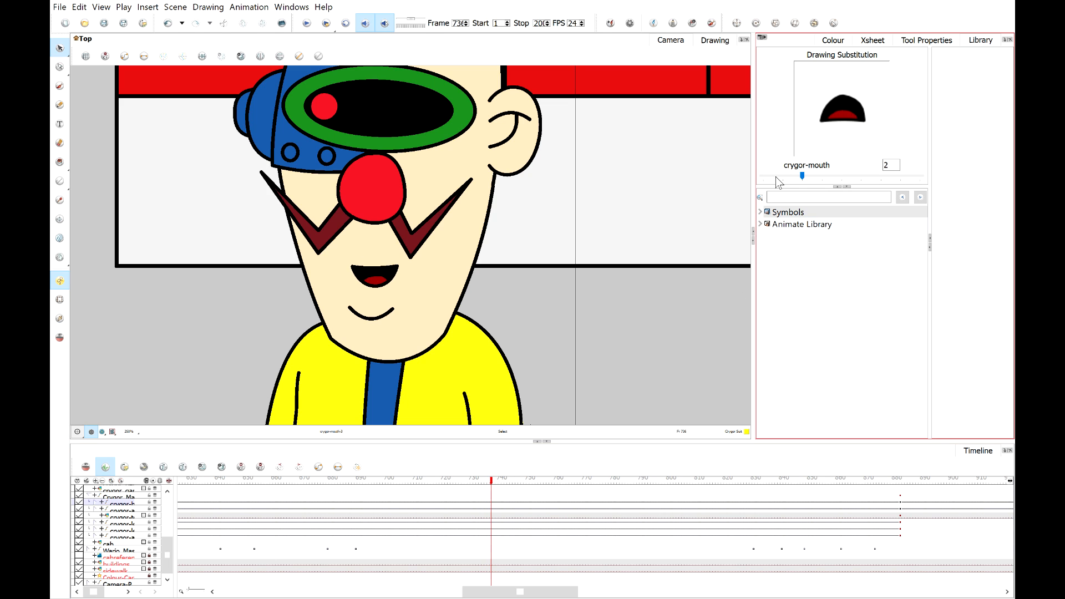
pyautogui.click(776, 177)
pyautogui.click(820, 177)
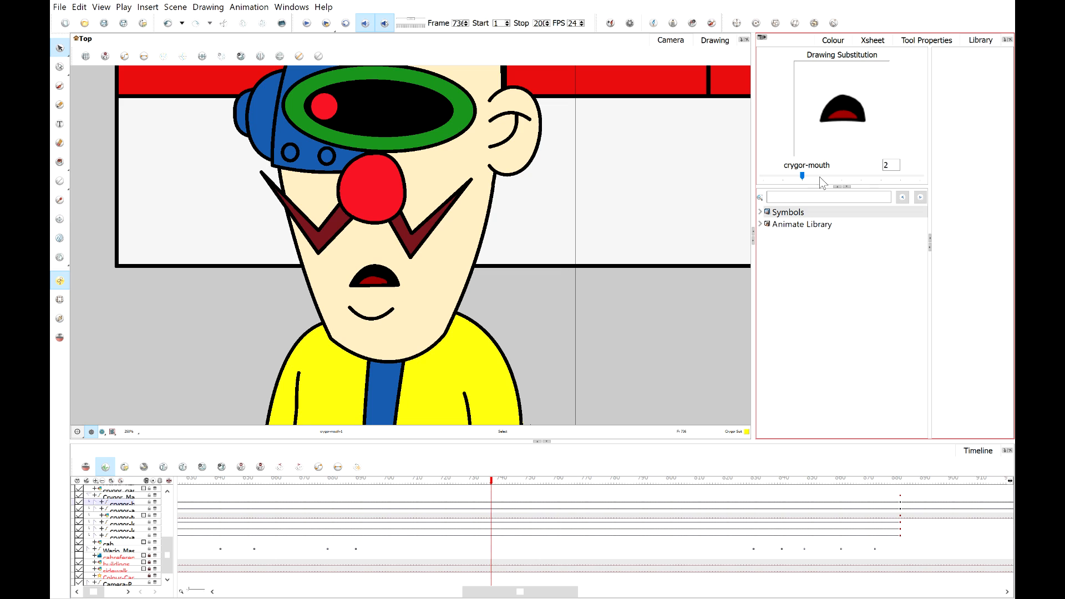
pyautogui.click(495, 482)
pyautogui.moveTo(494, 483); pyautogui.dragTo(495, 484)
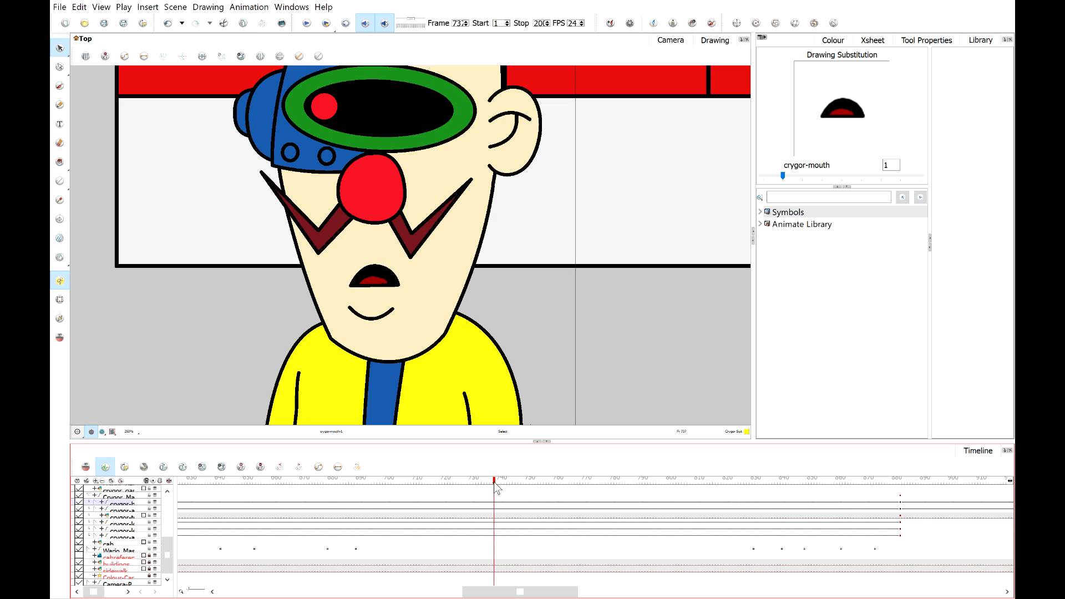
pyautogui.click(882, 180)
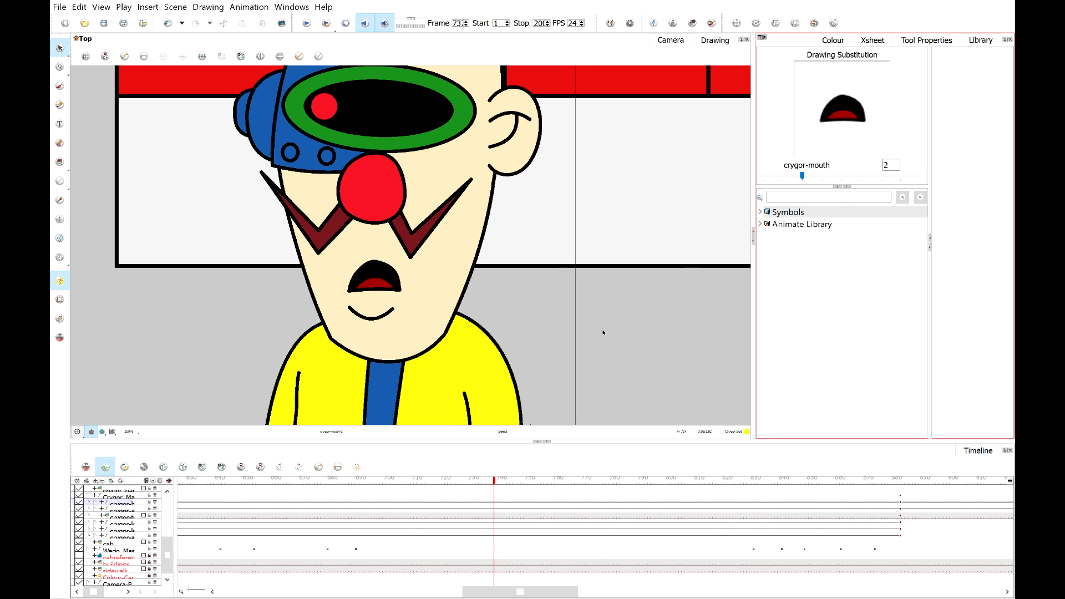
# Play back Crygor's lip sync from around frame 71.
pyautogui.moveTo(497, 485); pyautogui.dragTo(438, 485)
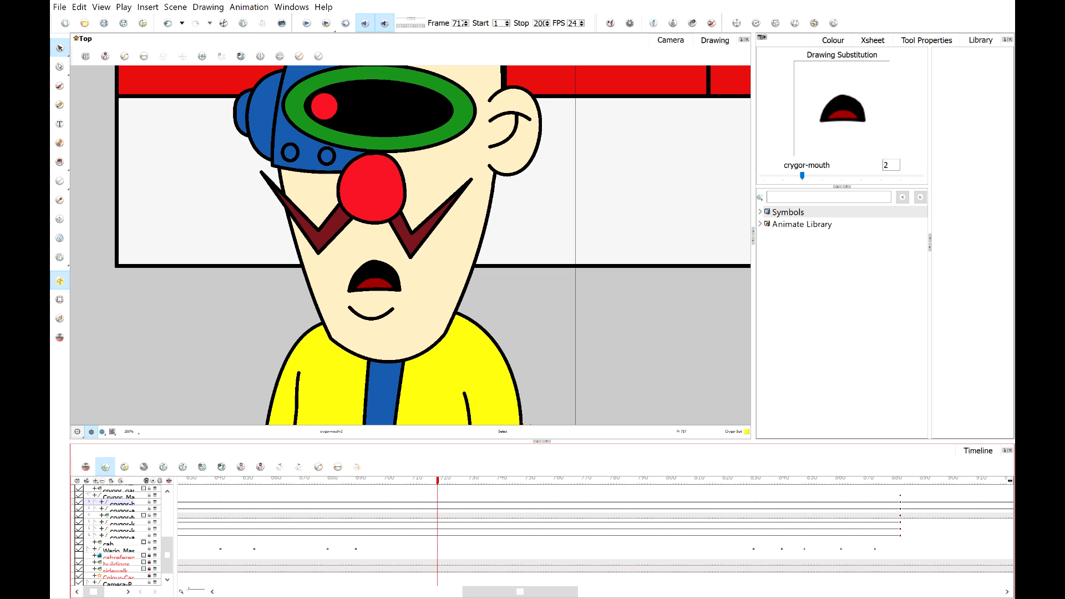
pyautogui.click(306, 23)
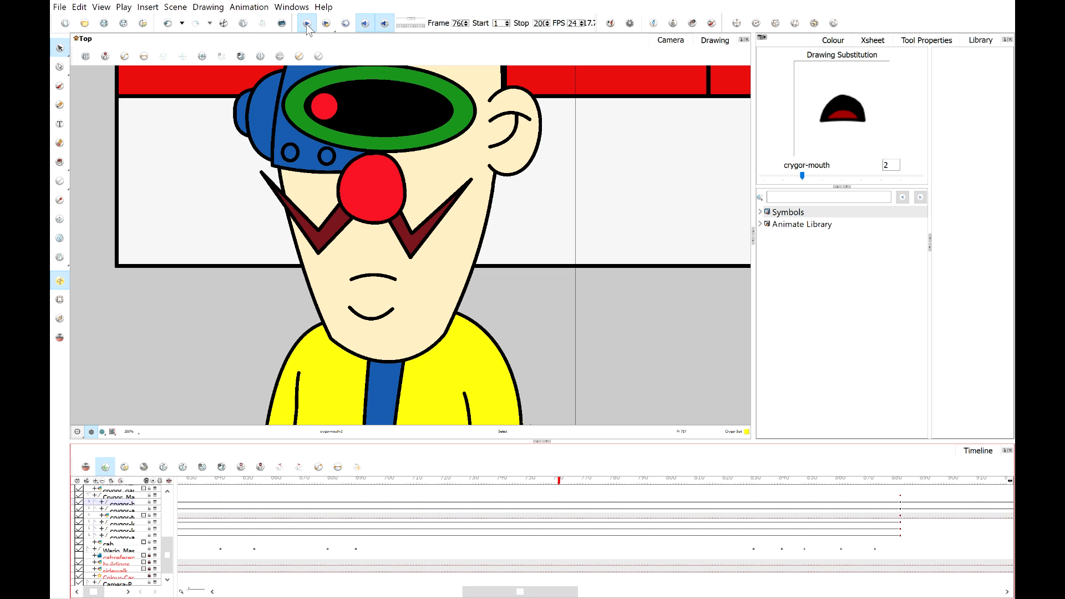
pyautogui.click(306, 23)
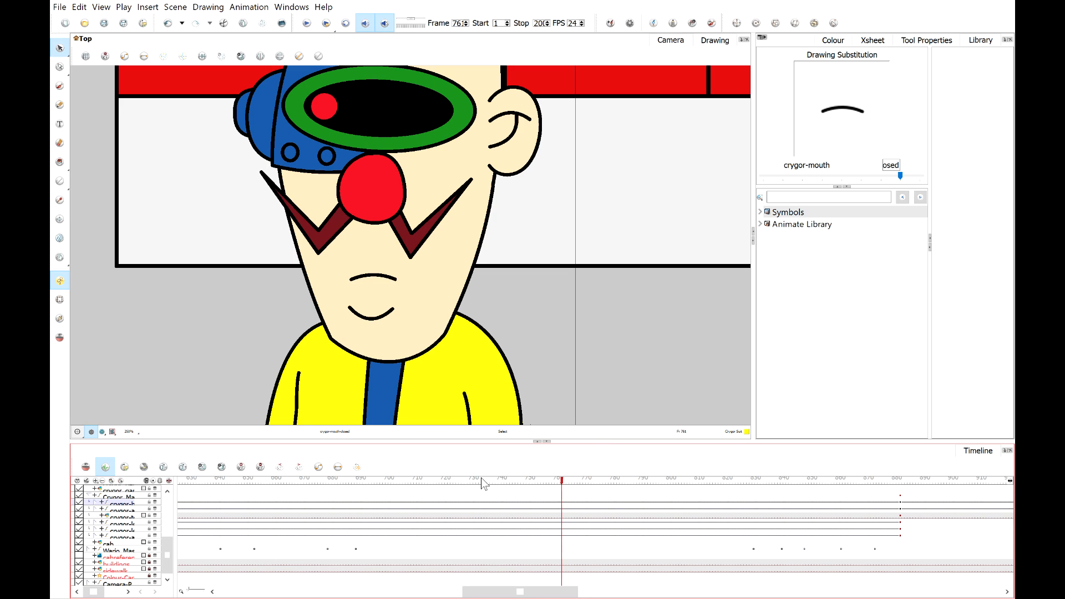
# At frame 75, try Crygor's mouth substitution drawings 5, 2 and 1.
pyautogui.moveTo(482, 479); pyautogui.dragTo(465, 490)
pyautogui.moveTo(484, 488); pyautogui.dragTo(534, 490)
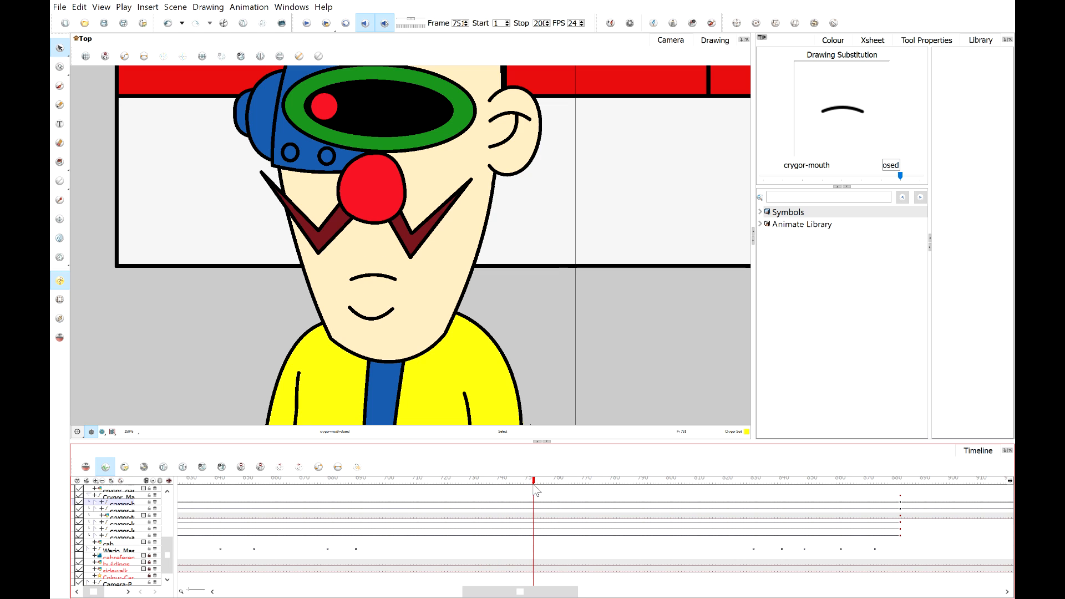
pyautogui.click(820, 181)
pyautogui.click(820, 181)
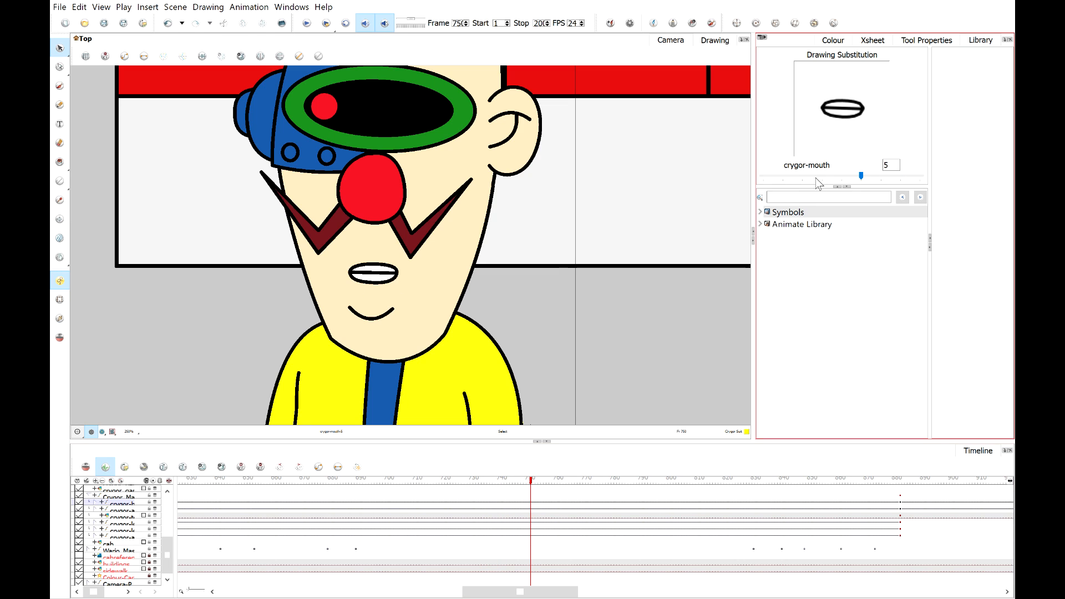
pyautogui.click(534, 486)
pyautogui.click(536, 486)
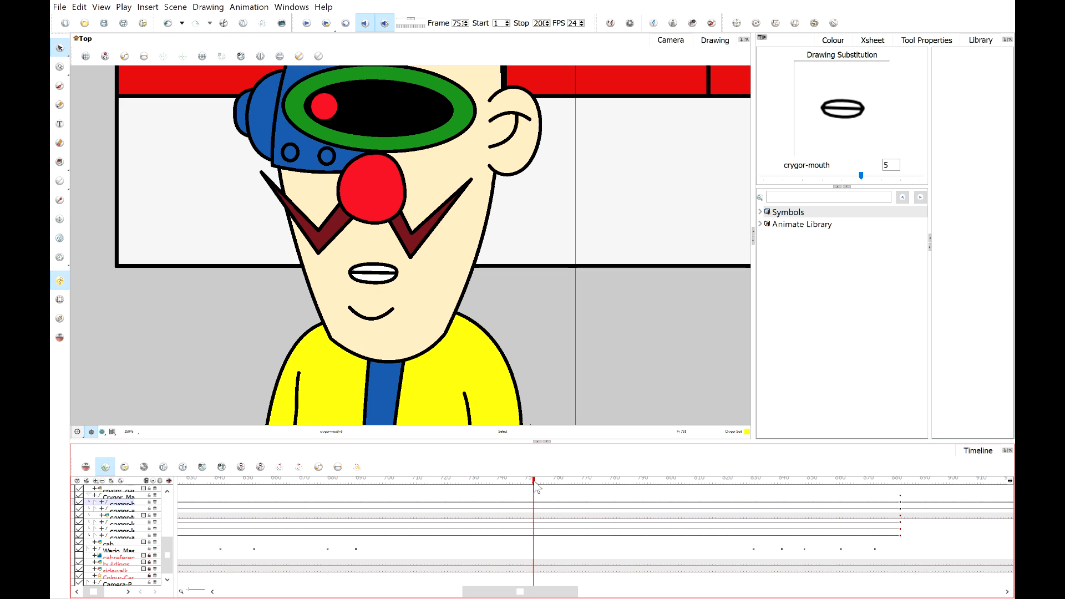
pyautogui.click(805, 180)
pyautogui.click(801, 181)
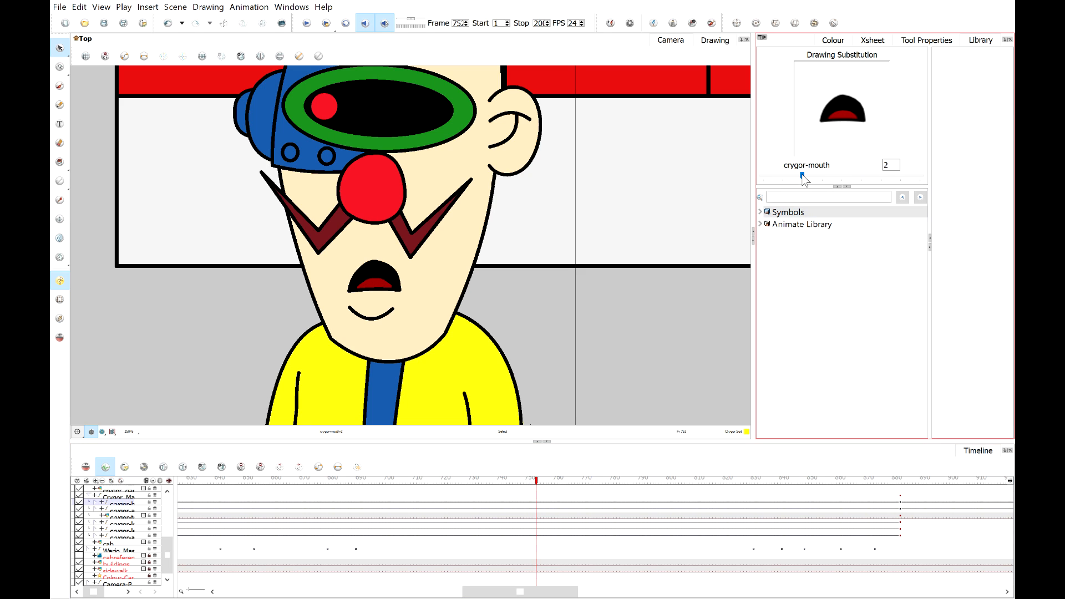
pyautogui.click(782, 180)
pyautogui.click(540, 486)
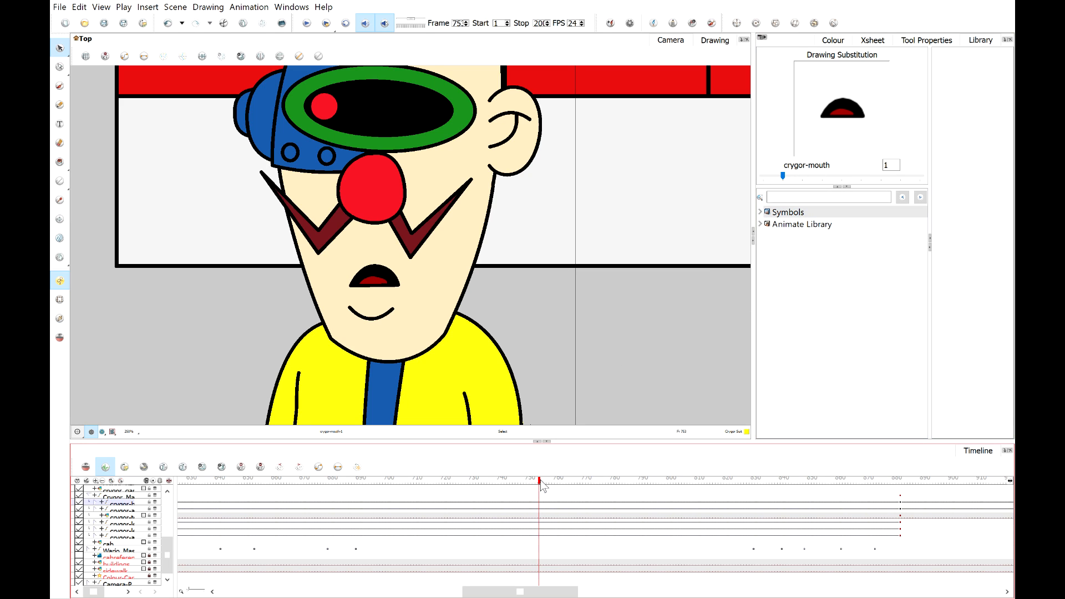
pyautogui.click(832, 182)
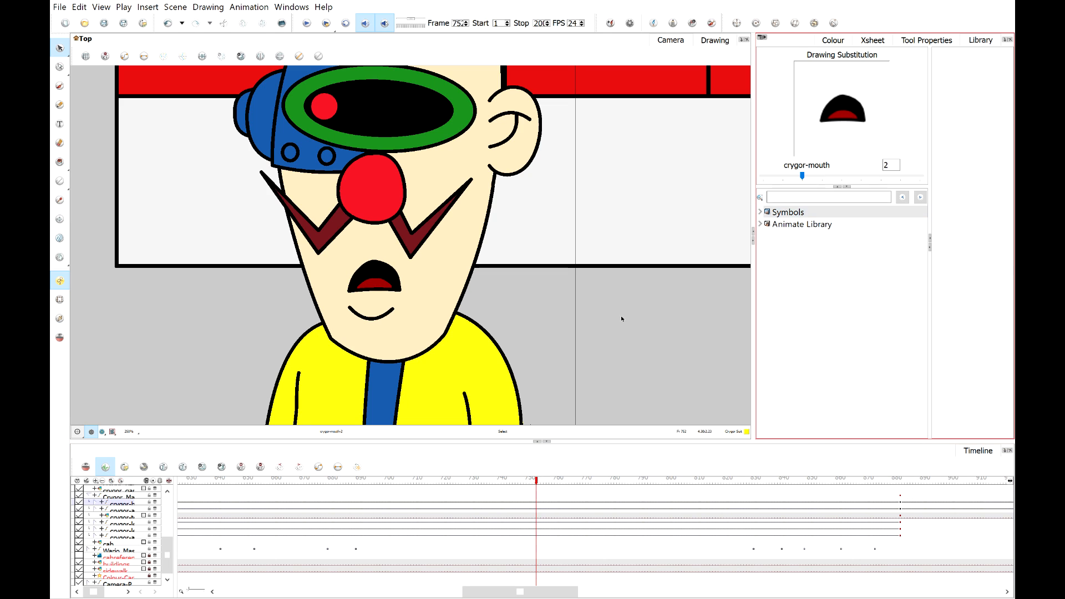
# Set Crygor's mouth substitution at frame 75 to drawing 5.
pyautogui.moveTo(537, 482); pyautogui.dragTo(542, 481)
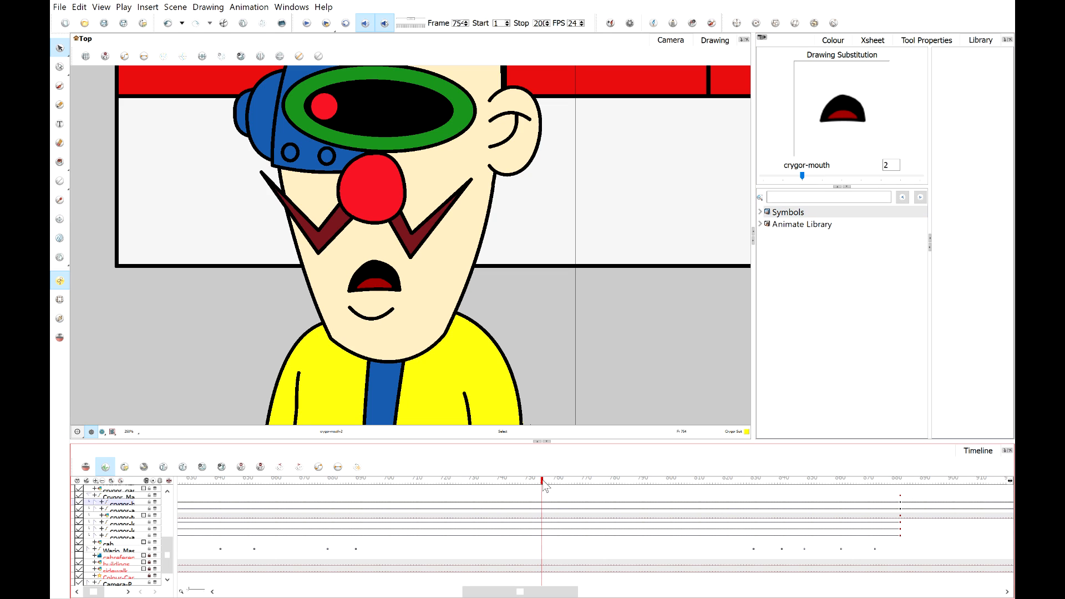
pyautogui.click(783, 177)
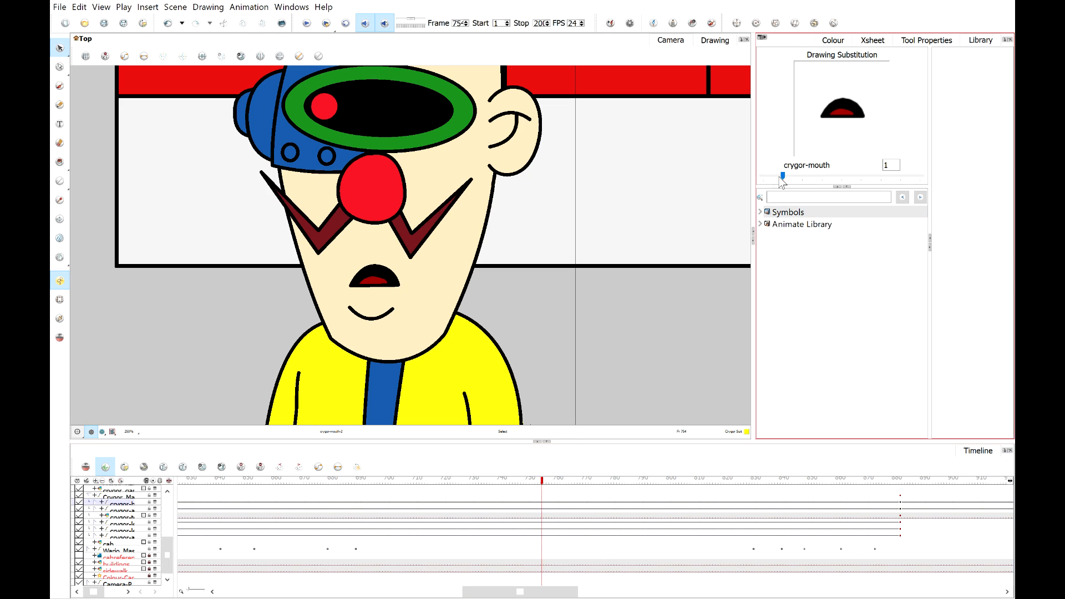
pyautogui.click(548, 481)
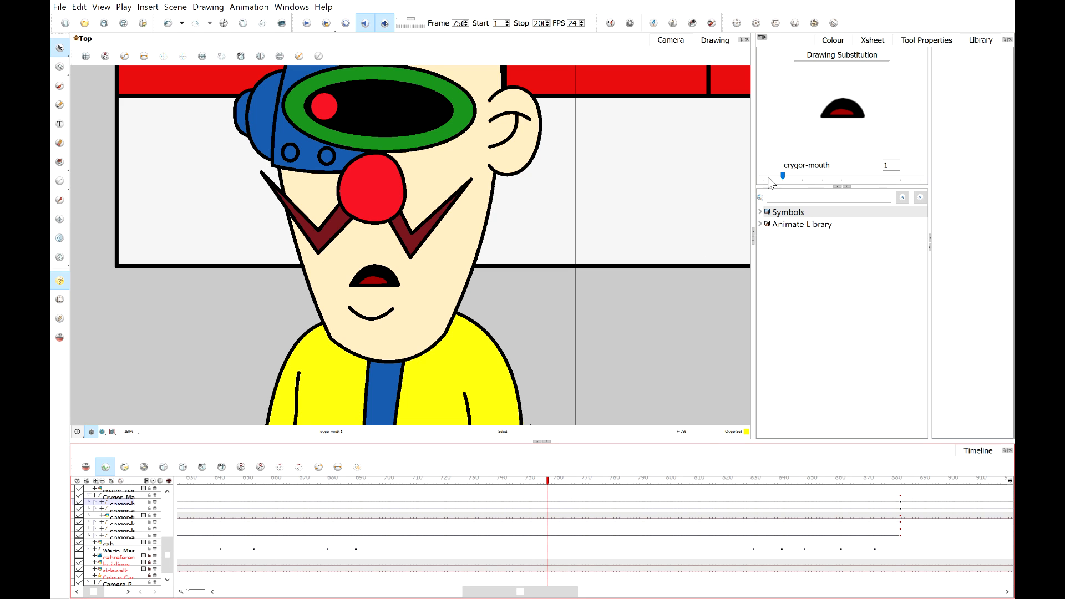
pyautogui.moveTo(783, 177); pyautogui.dragTo(900, 176)
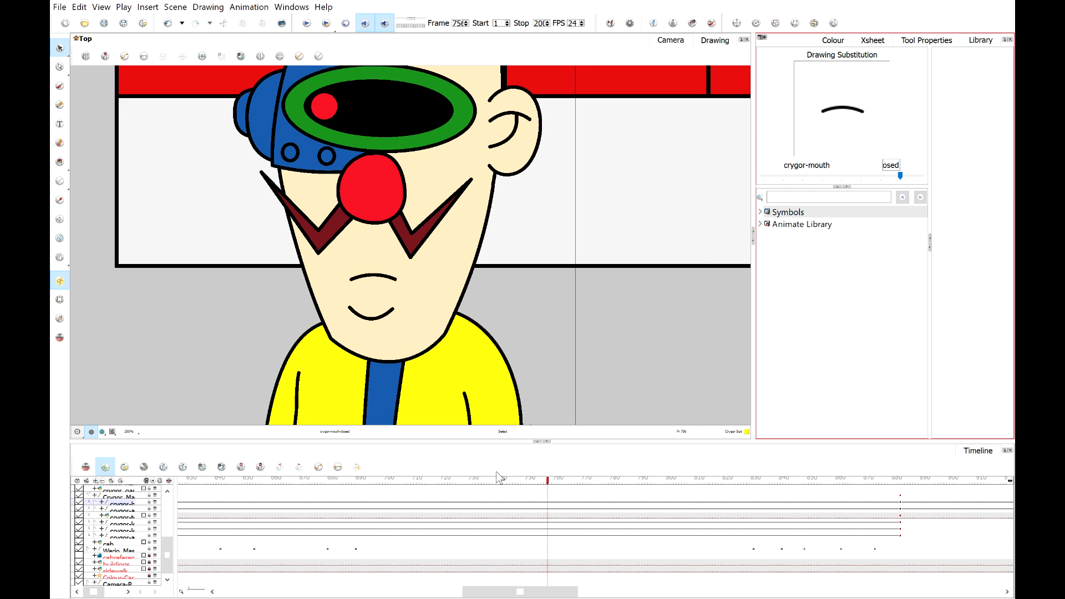
pyautogui.click(548, 481)
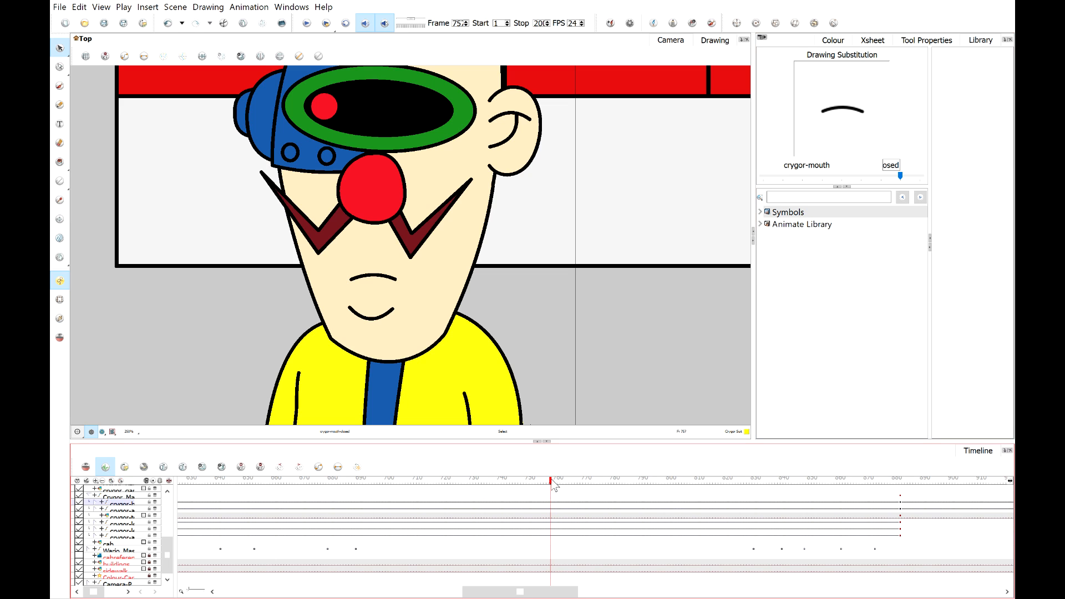
pyautogui.moveTo(549, 481); pyautogui.dragTo(548, 482)
pyautogui.moveTo(896, 177); pyautogui.dragTo(861, 177)
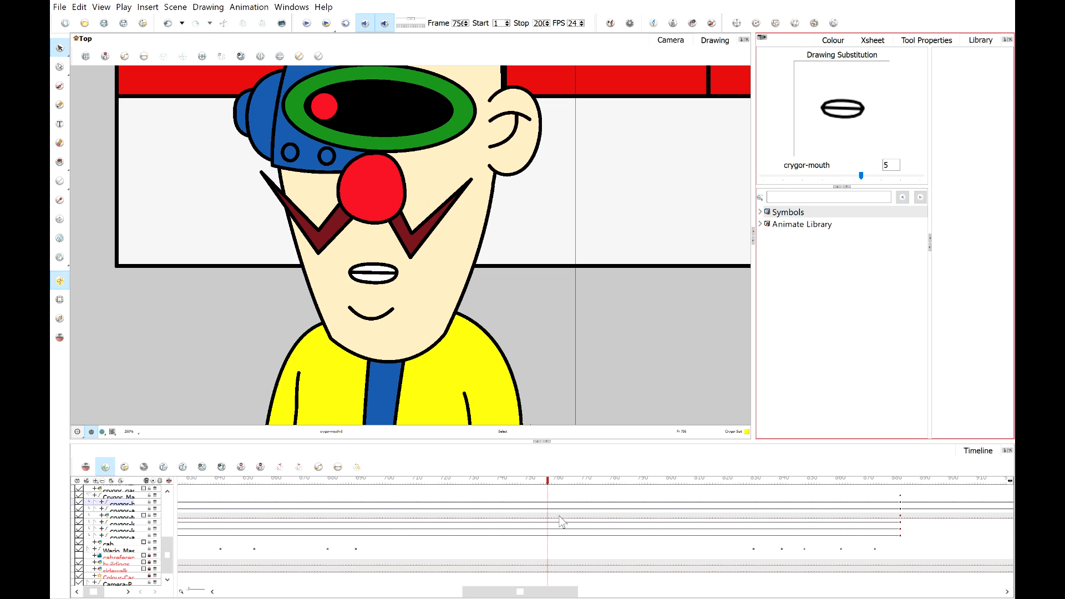
pyautogui.moveTo(544, 483); pyautogui.dragTo(553, 483)
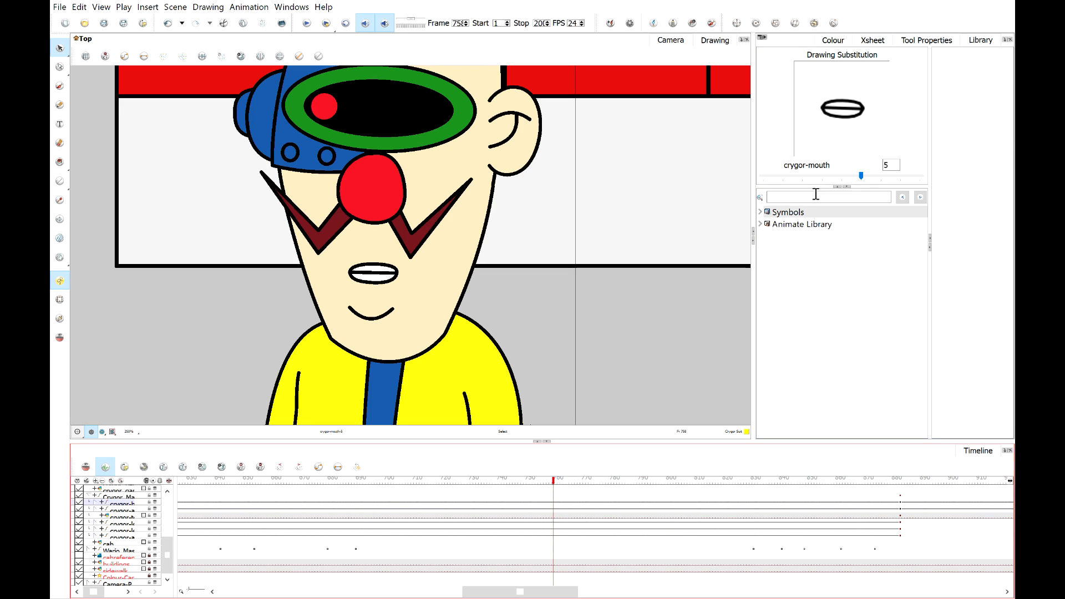
# Set Crygor's mouth substitution to the closed drawing at frame 75 and to drawing 2 at frame 76.
pyautogui.moveTo(861, 177); pyautogui.dragTo(900, 176)
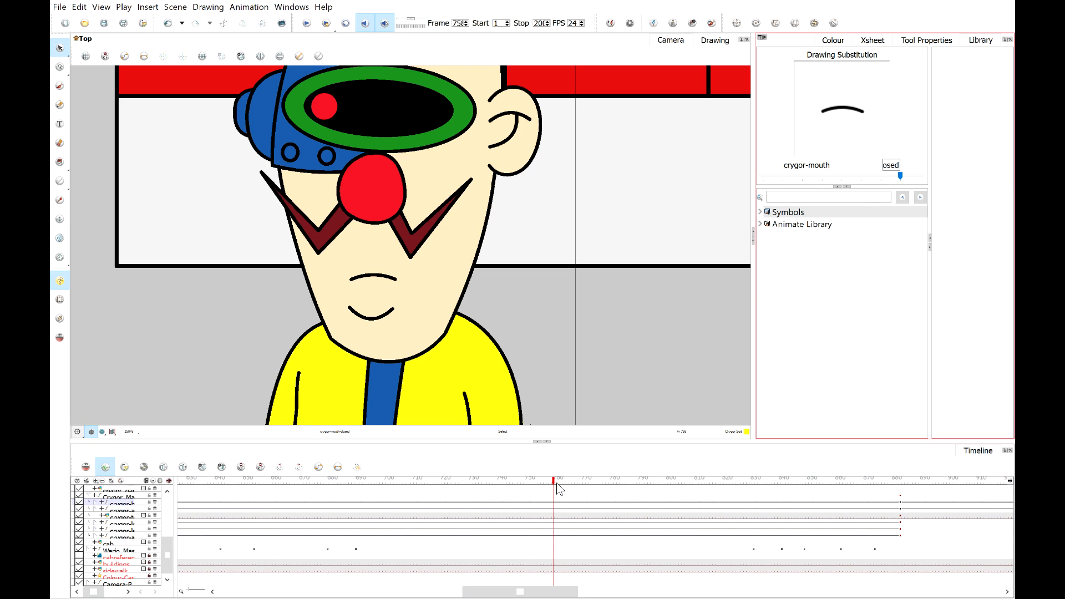
pyautogui.moveTo(556, 484); pyautogui.dragTo(559, 484)
pyautogui.click(781, 179)
pyautogui.click(781, 176)
pyautogui.click(784, 177)
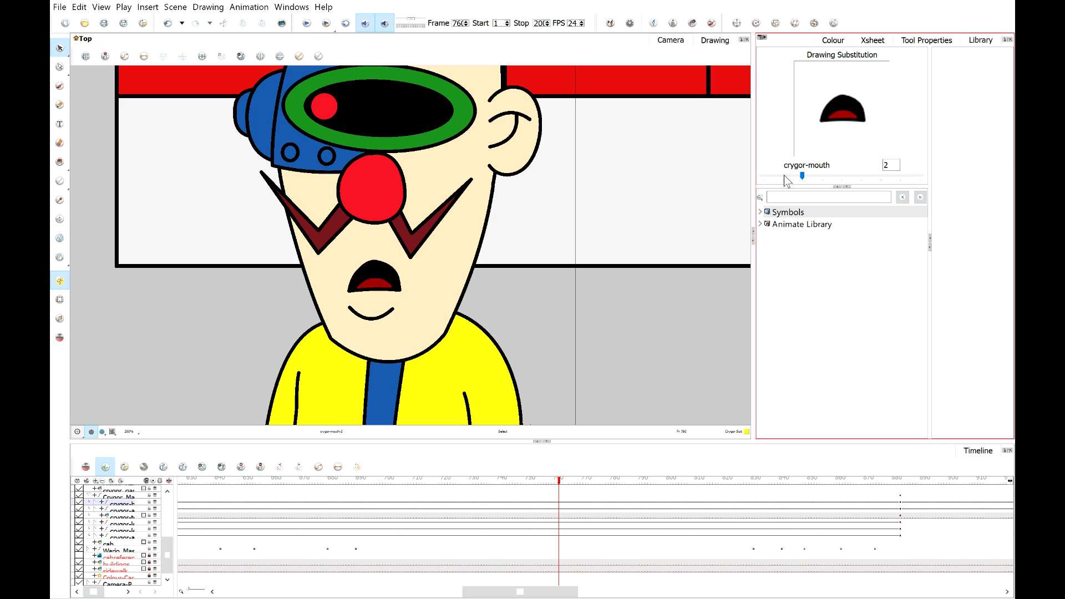
# Scrubbing around frame 76, try Crygor's mouth substitution drawings 1 and 5.
pyautogui.click(561, 481)
pyautogui.click(565, 480)
pyautogui.click(567, 481)
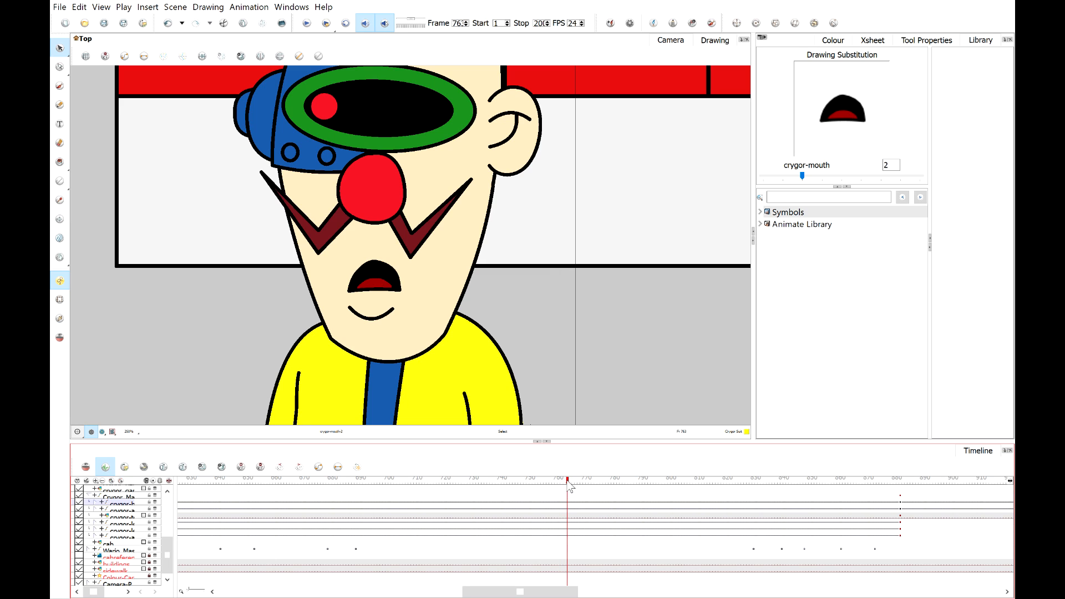
pyautogui.click(782, 176)
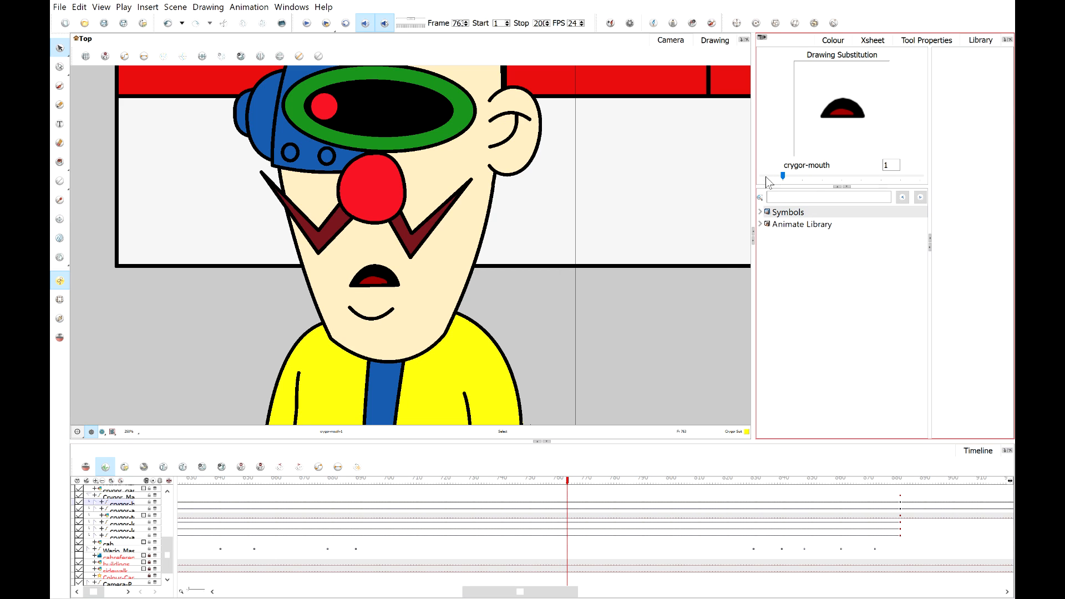
pyautogui.click(573, 481)
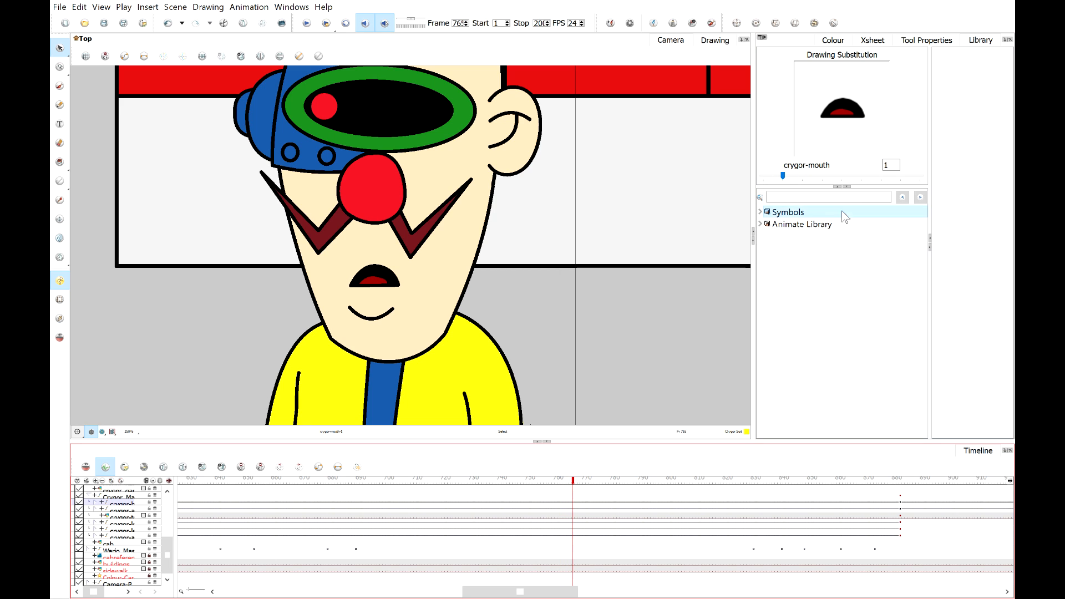
pyautogui.click(891, 183)
pyautogui.click(899, 179)
pyautogui.click(900, 179)
pyautogui.click(900, 178)
pyautogui.click(901, 178)
pyautogui.click(900, 178)
pyautogui.click(842, 176)
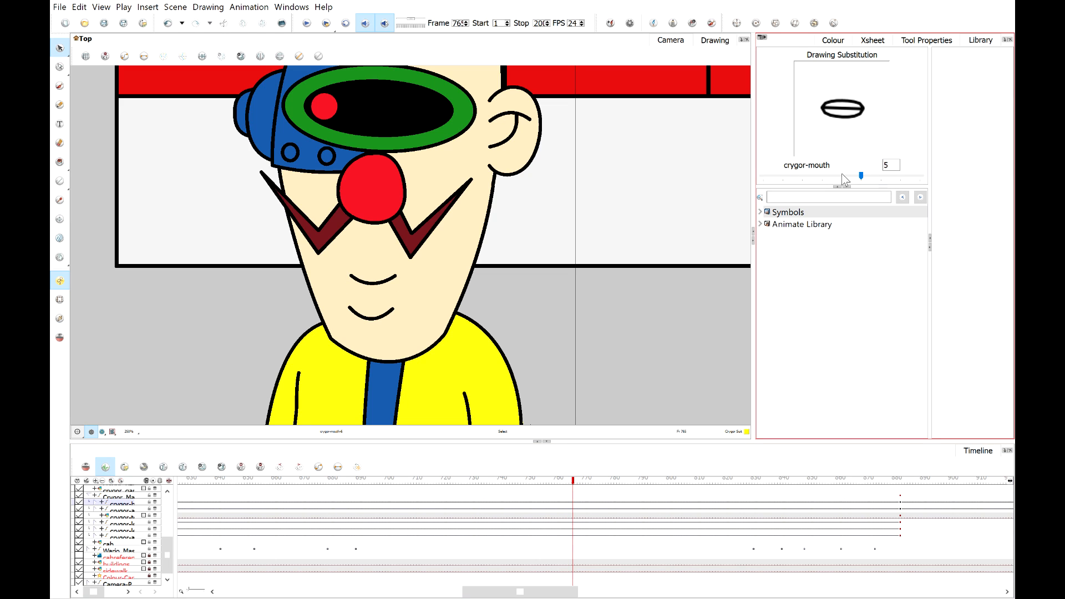
# Around frame 76, try Crygor's mouth drawings 1 and O, settling on the closed drawing.
pyautogui.moveTo(575, 478); pyautogui.dragTo(580, 479)
pyautogui.click(778, 177)
pyautogui.click(779, 177)
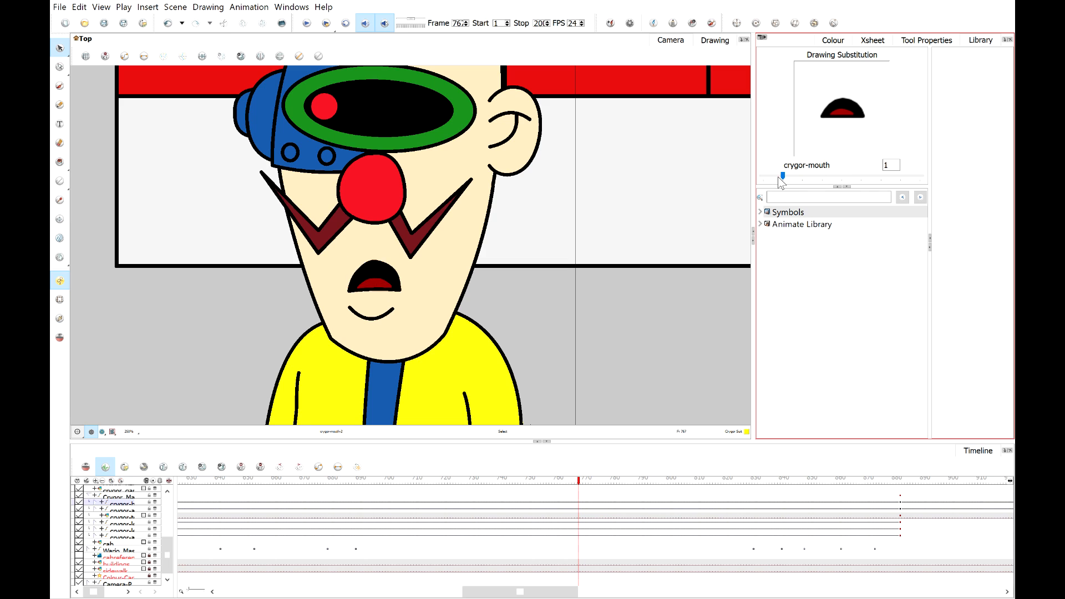
pyautogui.click(581, 485)
pyautogui.click(584, 481)
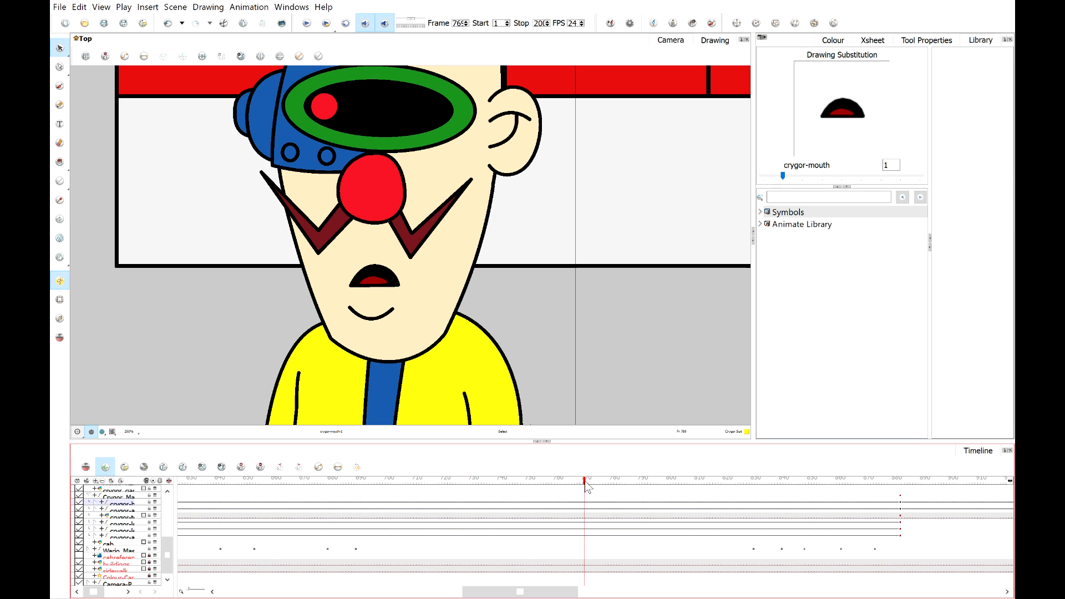
pyautogui.moveTo(782, 177); pyautogui.dragTo(937, 170)
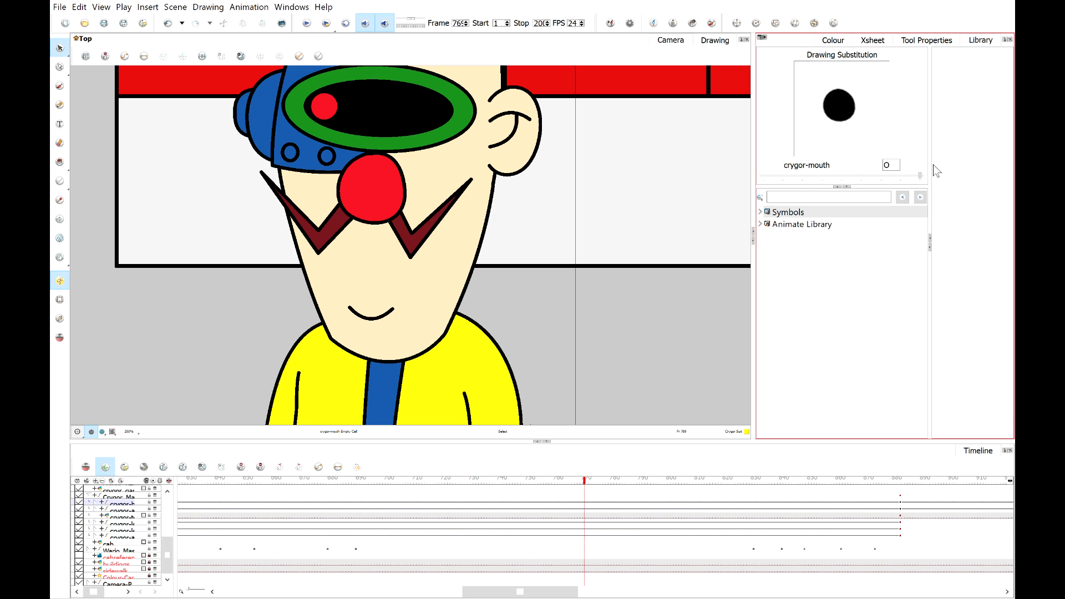
pyautogui.click(868, 177)
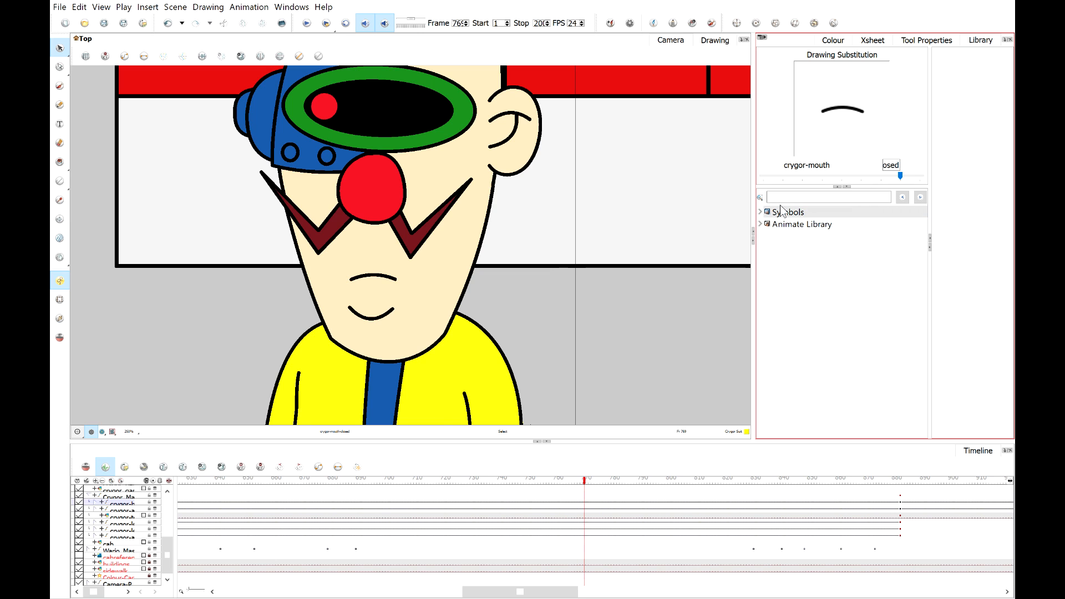
# Deselect, zoom out the view and play back the lip sync from frame 68.
pyautogui.click(638, 287)
pyautogui.scroll(-3, 589, 276)
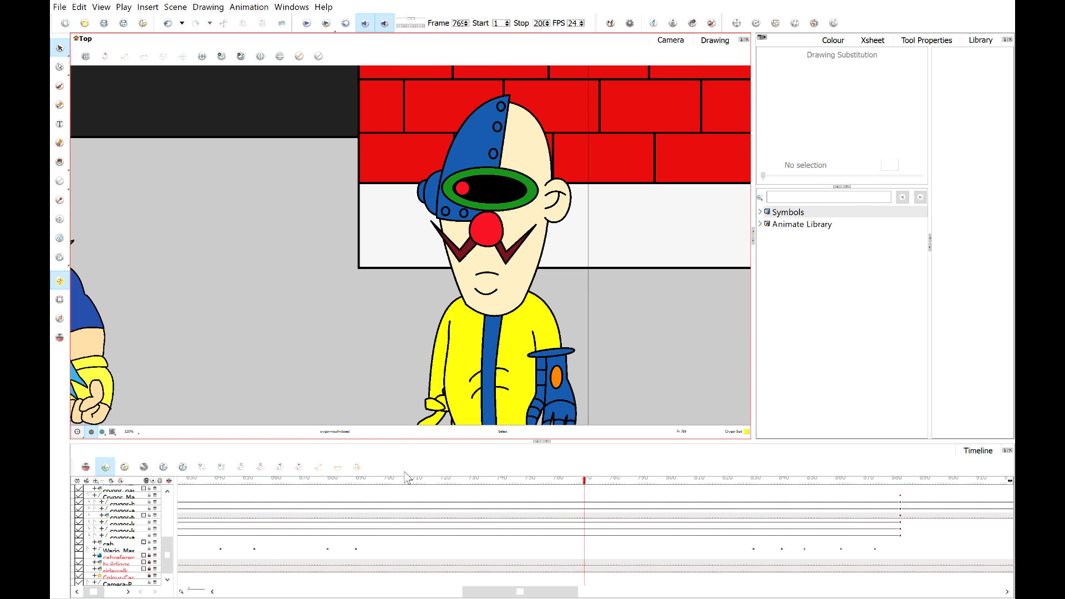
pyautogui.moveTo(391, 481); pyautogui.dragTo(337, 486)
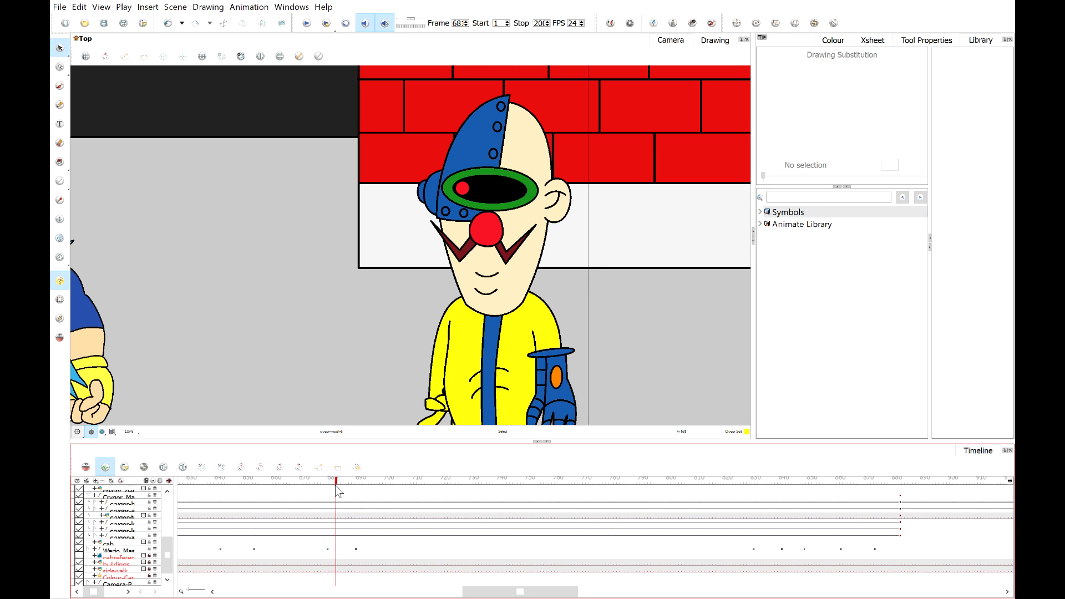
pyautogui.click(306, 23)
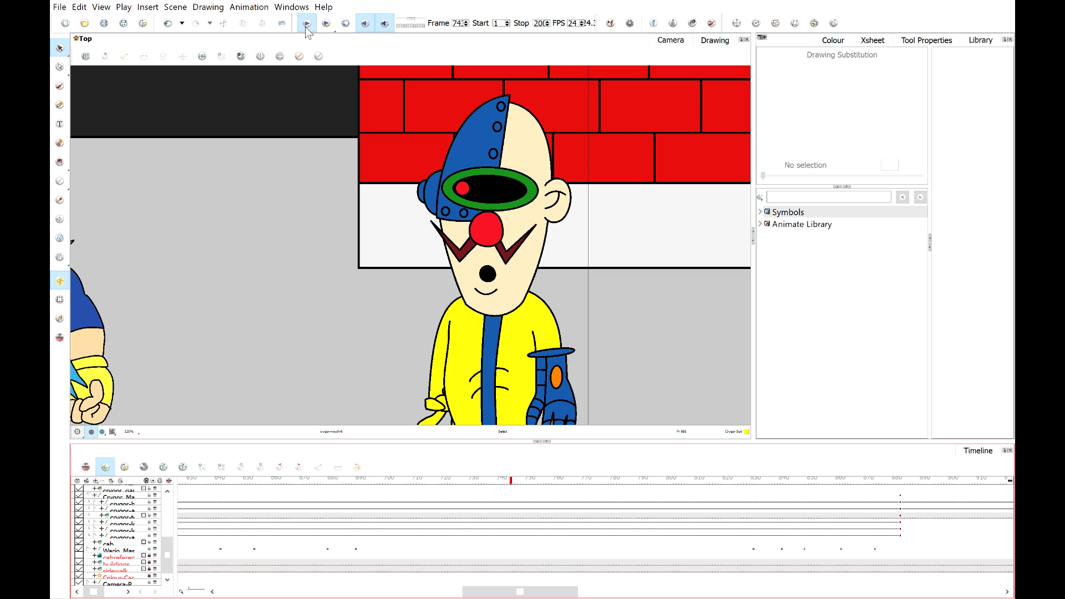
pyautogui.click(306, 23)
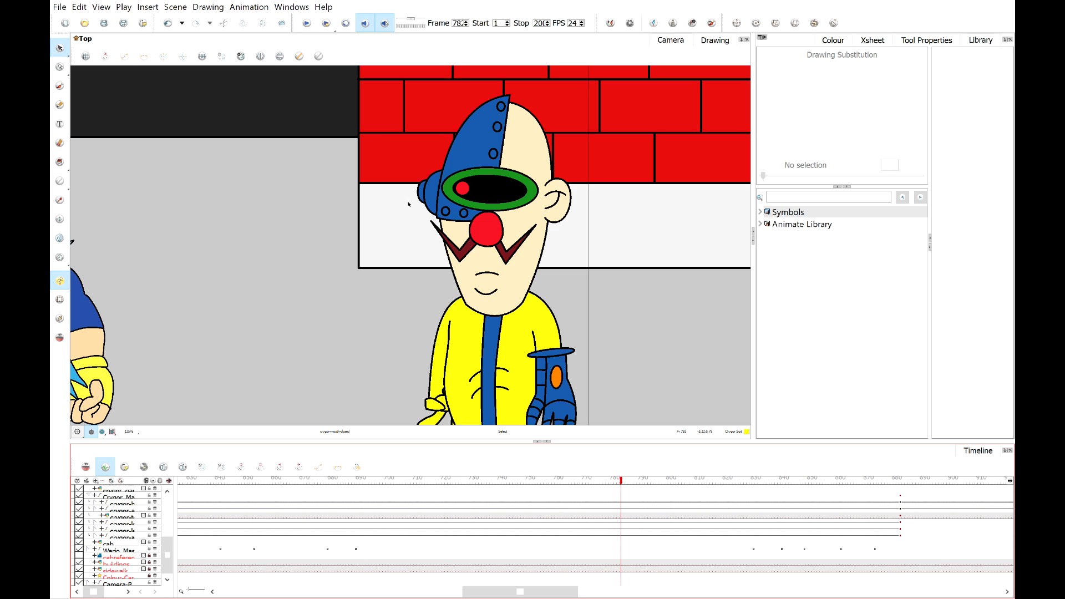